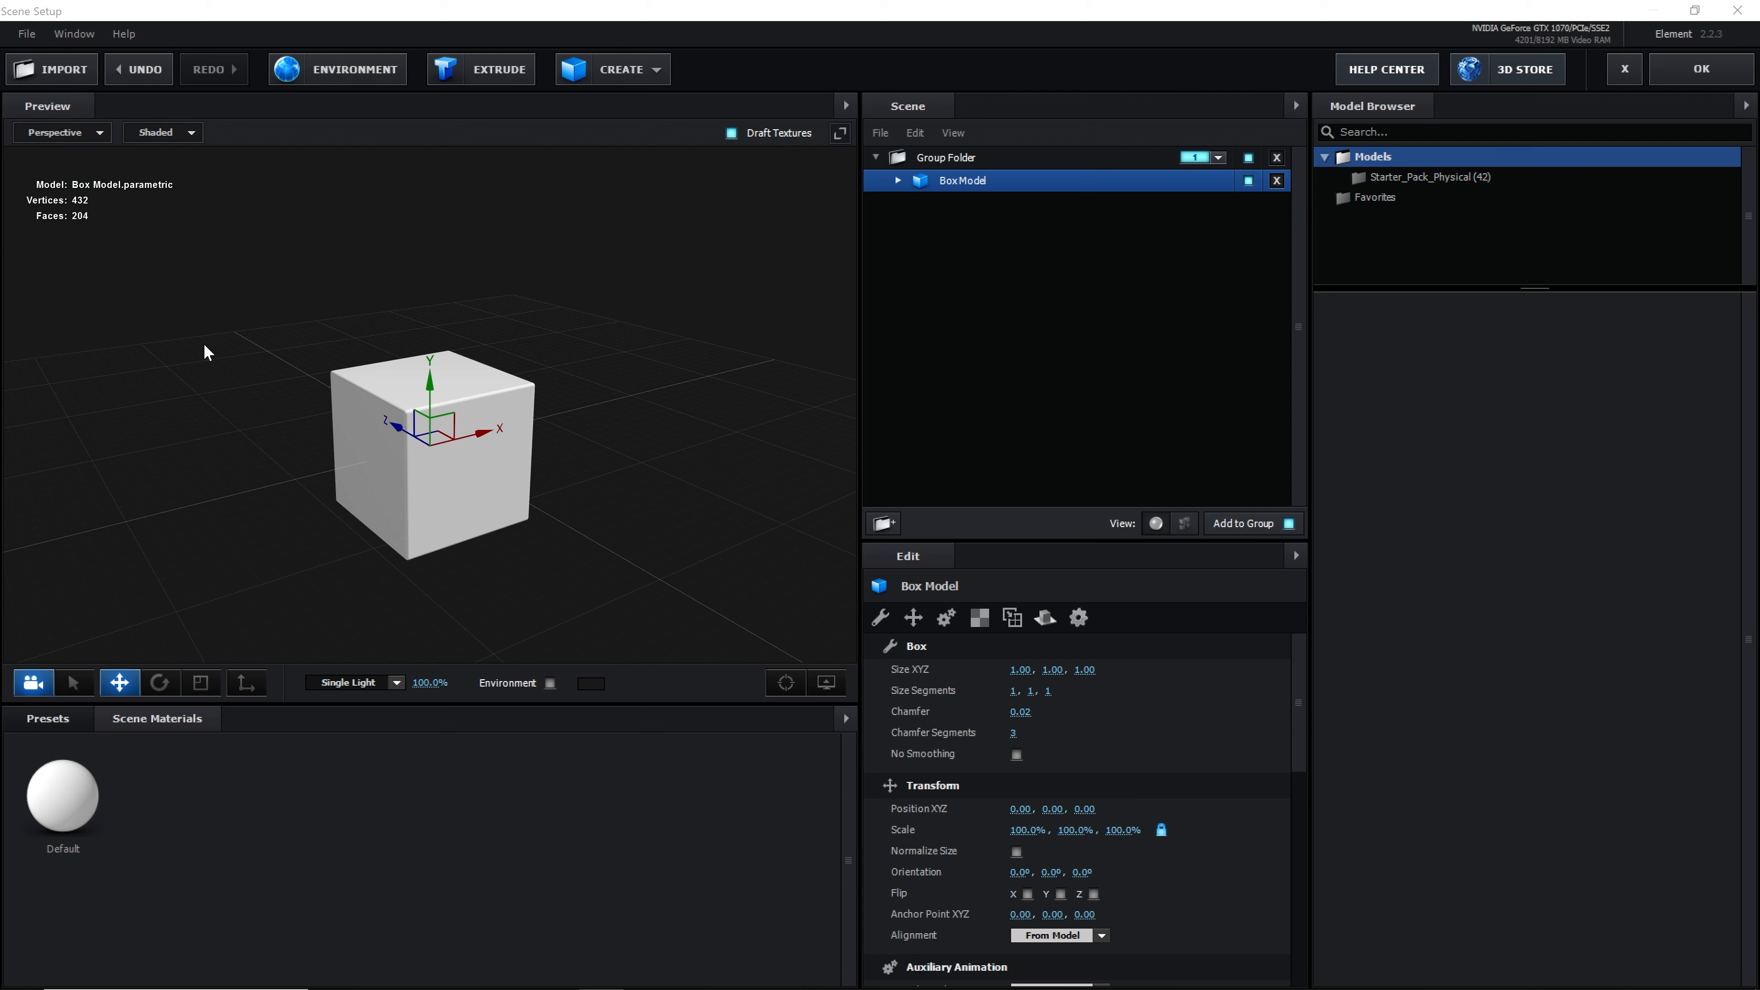
- Try moving the box along its Z and X axes, undoing each move
left_click_drag(212, 347, 218, 346)
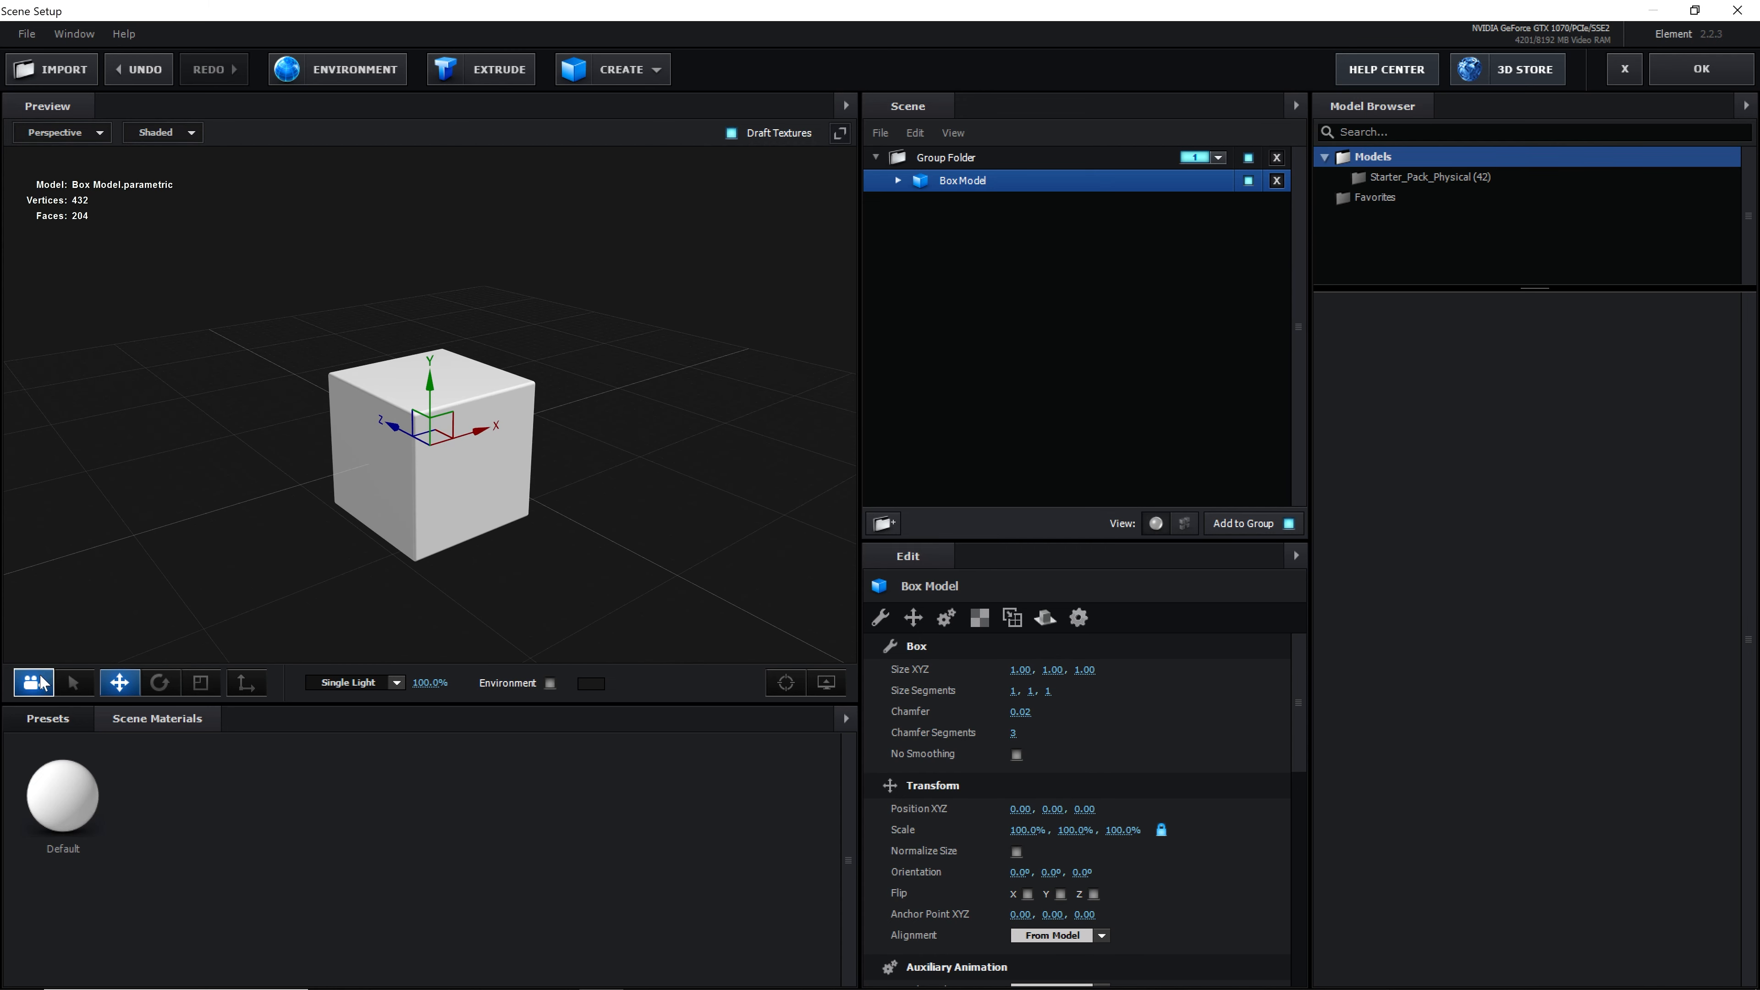
mouse_move(217, 466)
left_mouse_down()
mouse_move(283, 468)
mouse_move(211, 458)
mouse_move(210, 437)
mouse_move(226, 459)
left_mouse_up()
left_click(122, 678)
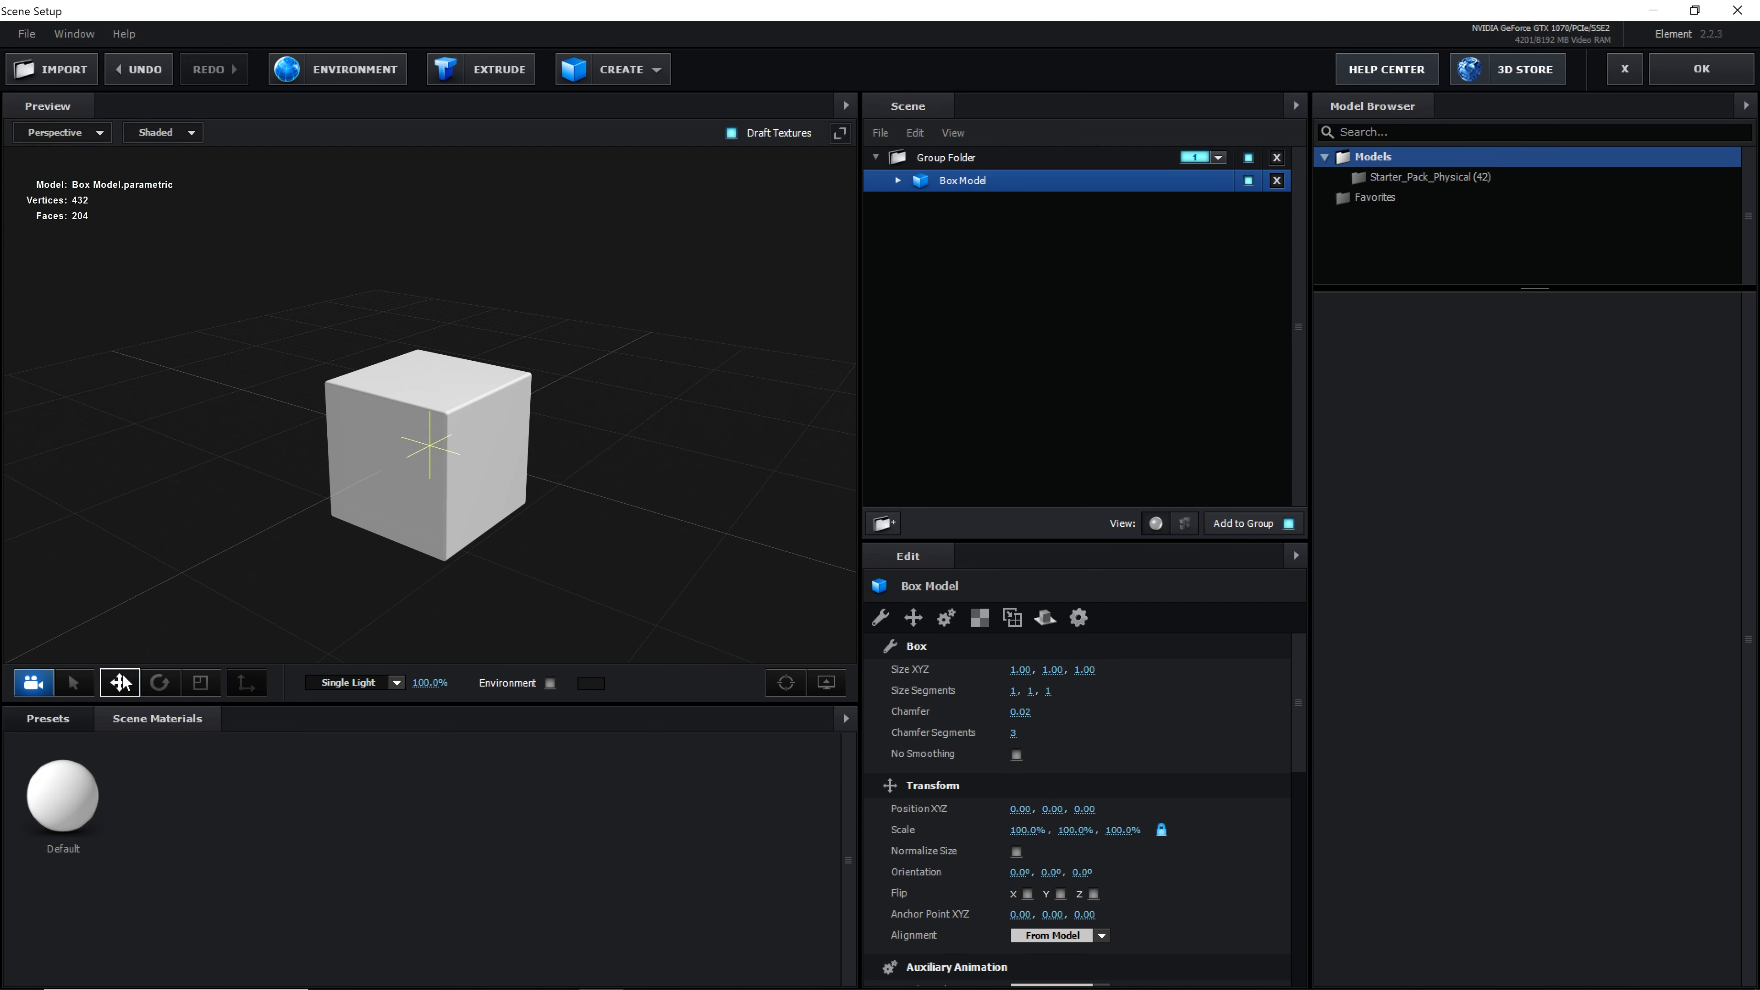
left_click(121, 682)
left_click_drag(384, 433, 307, 409)
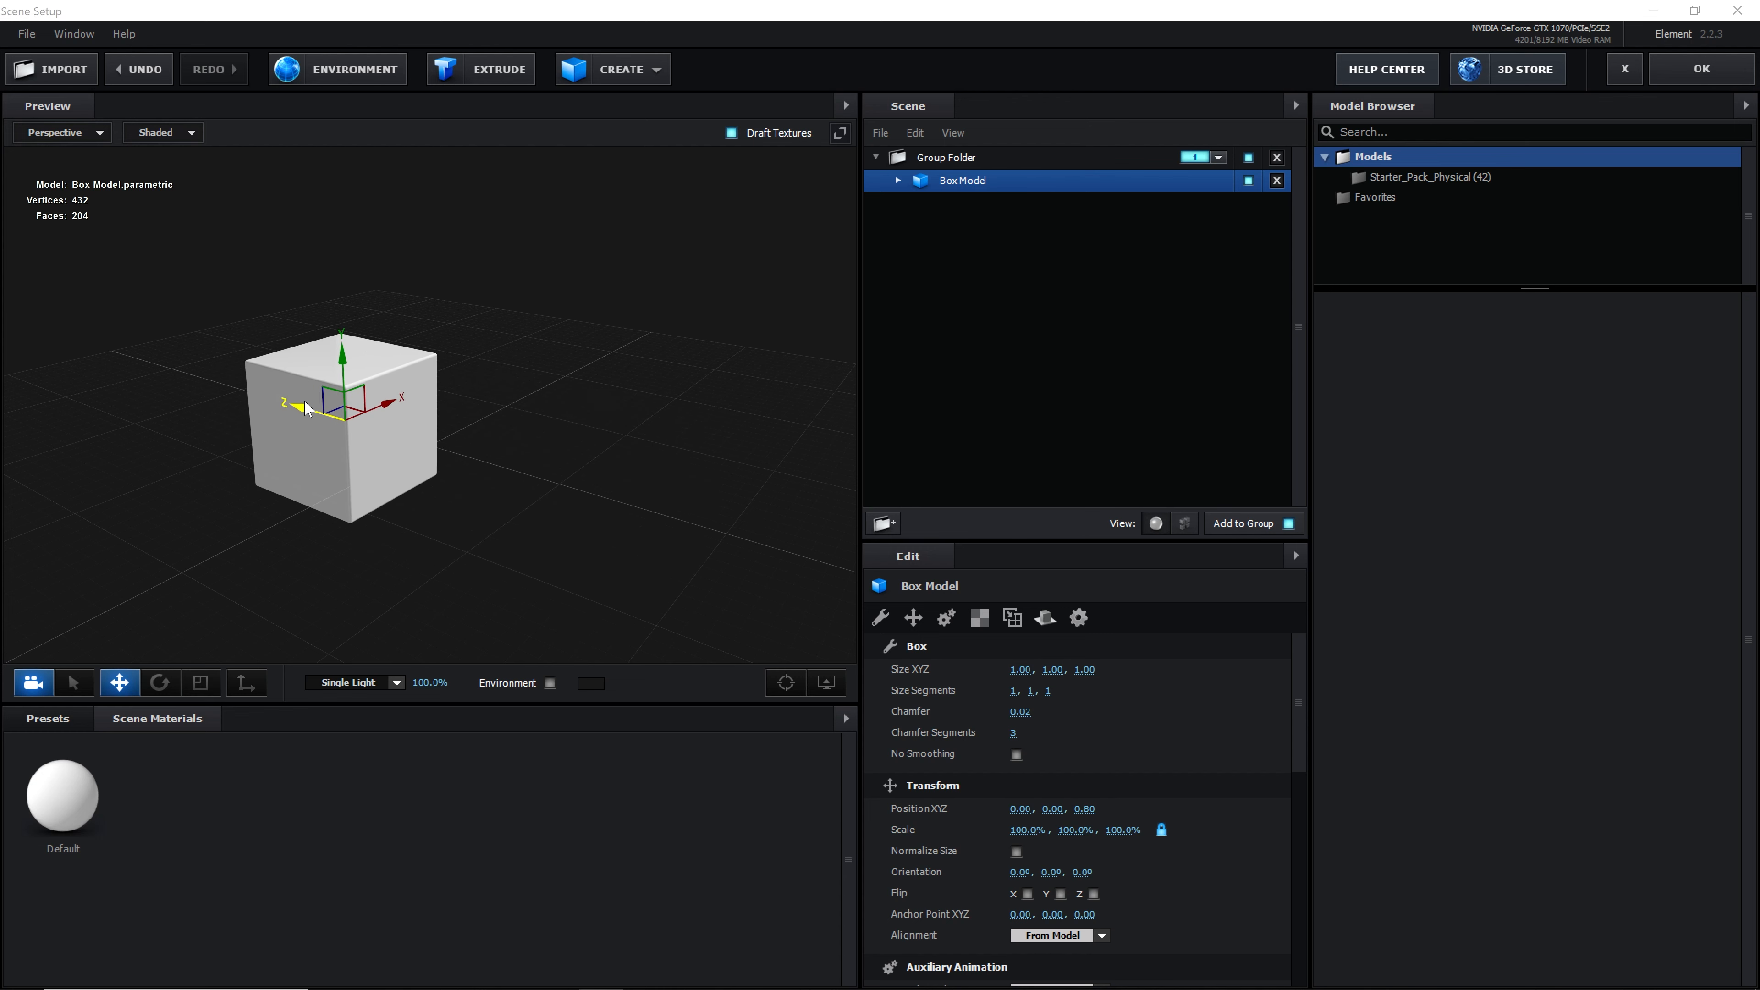
key("ctrl+z")
left_click_drag(469, 425, 519, 406)
key("ctrl+z")
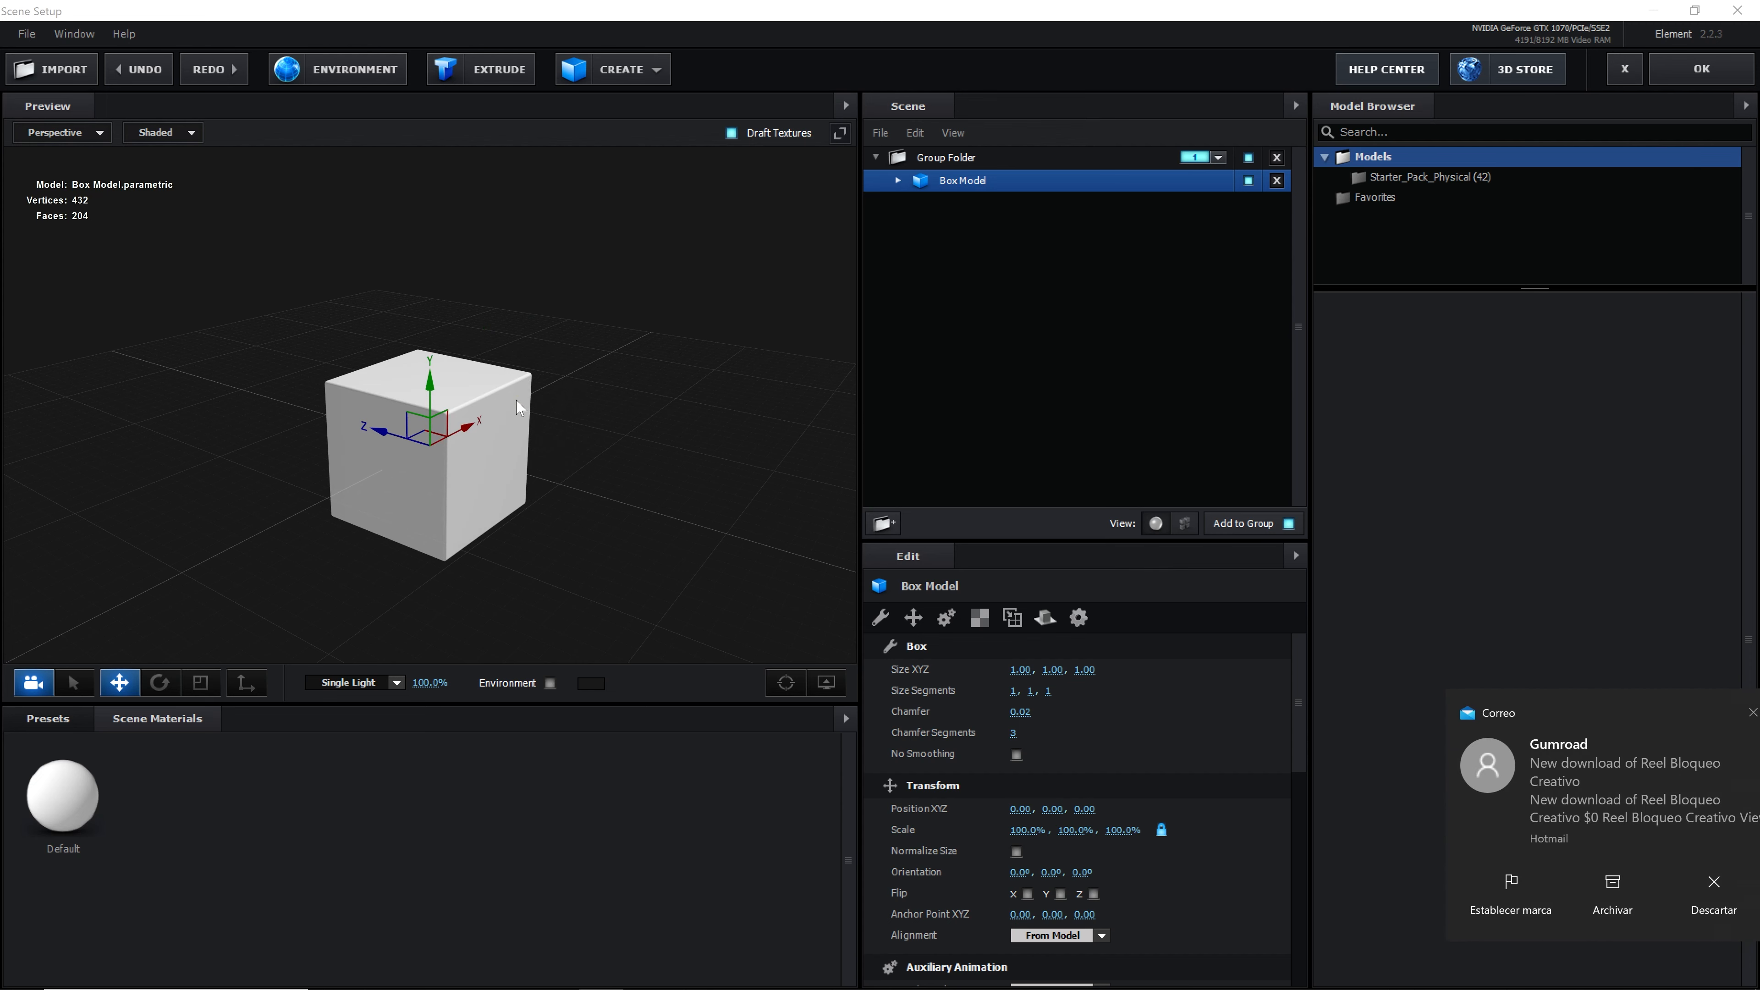
- Try rotating the box freely and in snapped increments around X to 270°, undoing each rotation
left_click(163, 685)
left_click_drag(461, 492, 405, 511)
key("ctrl+z")
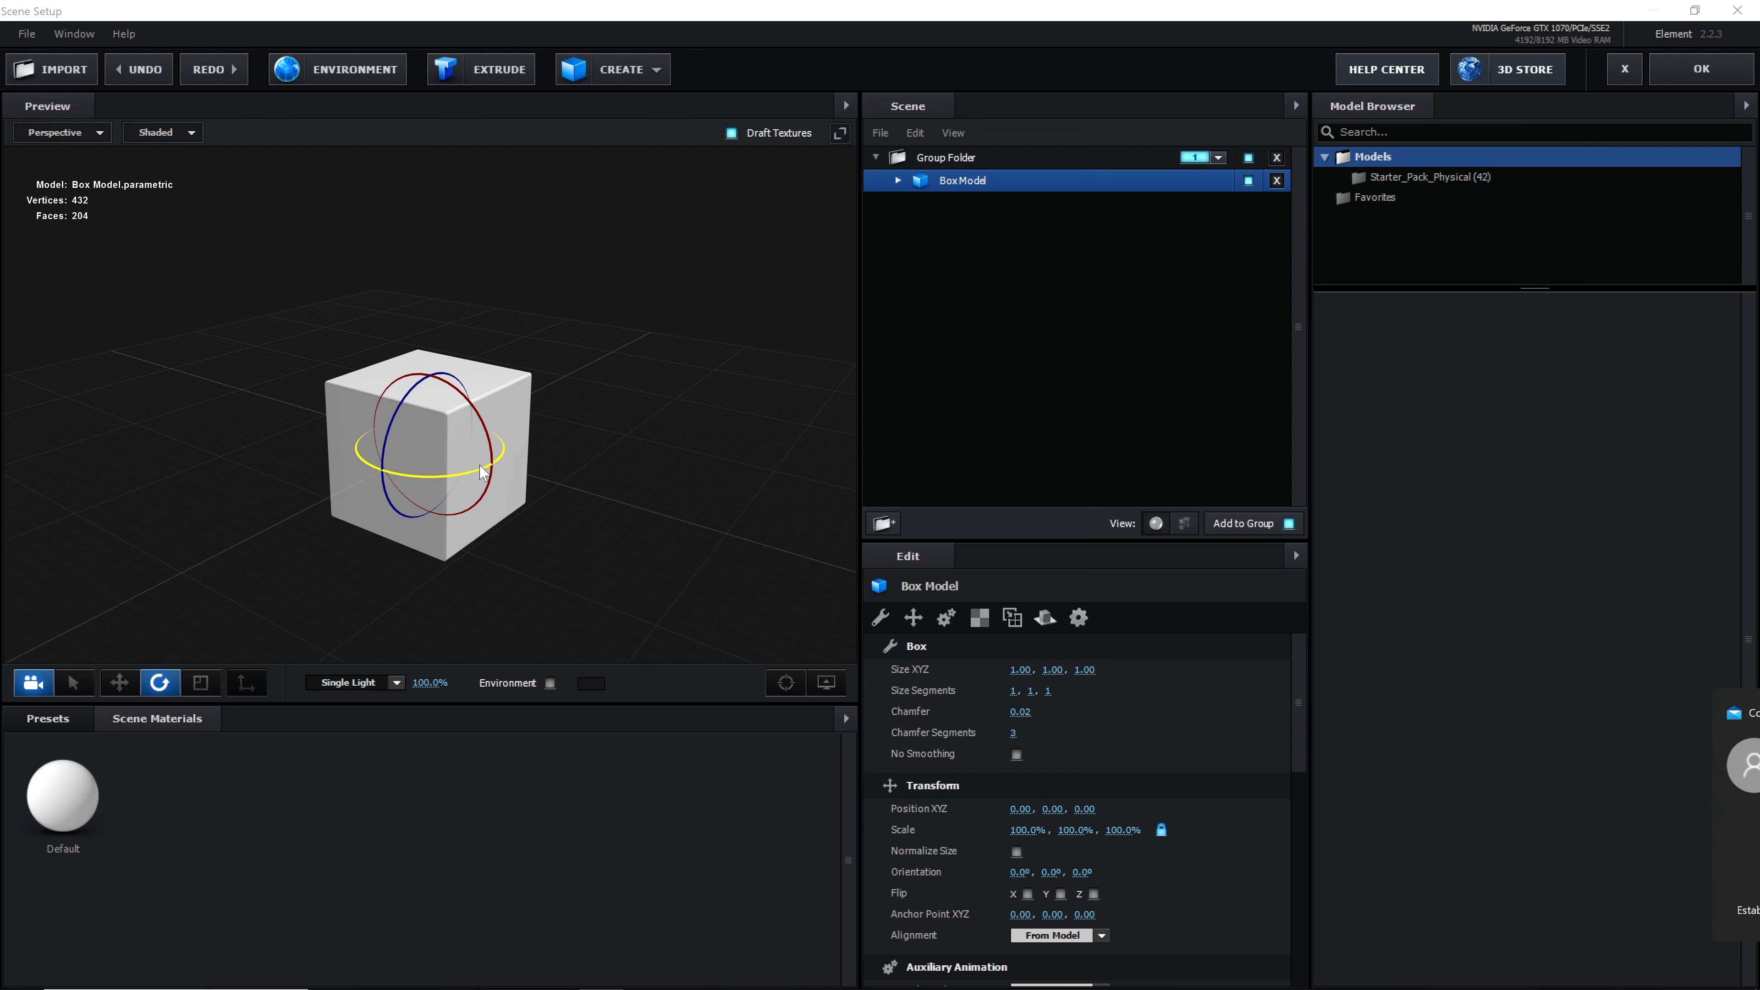
key("shift")
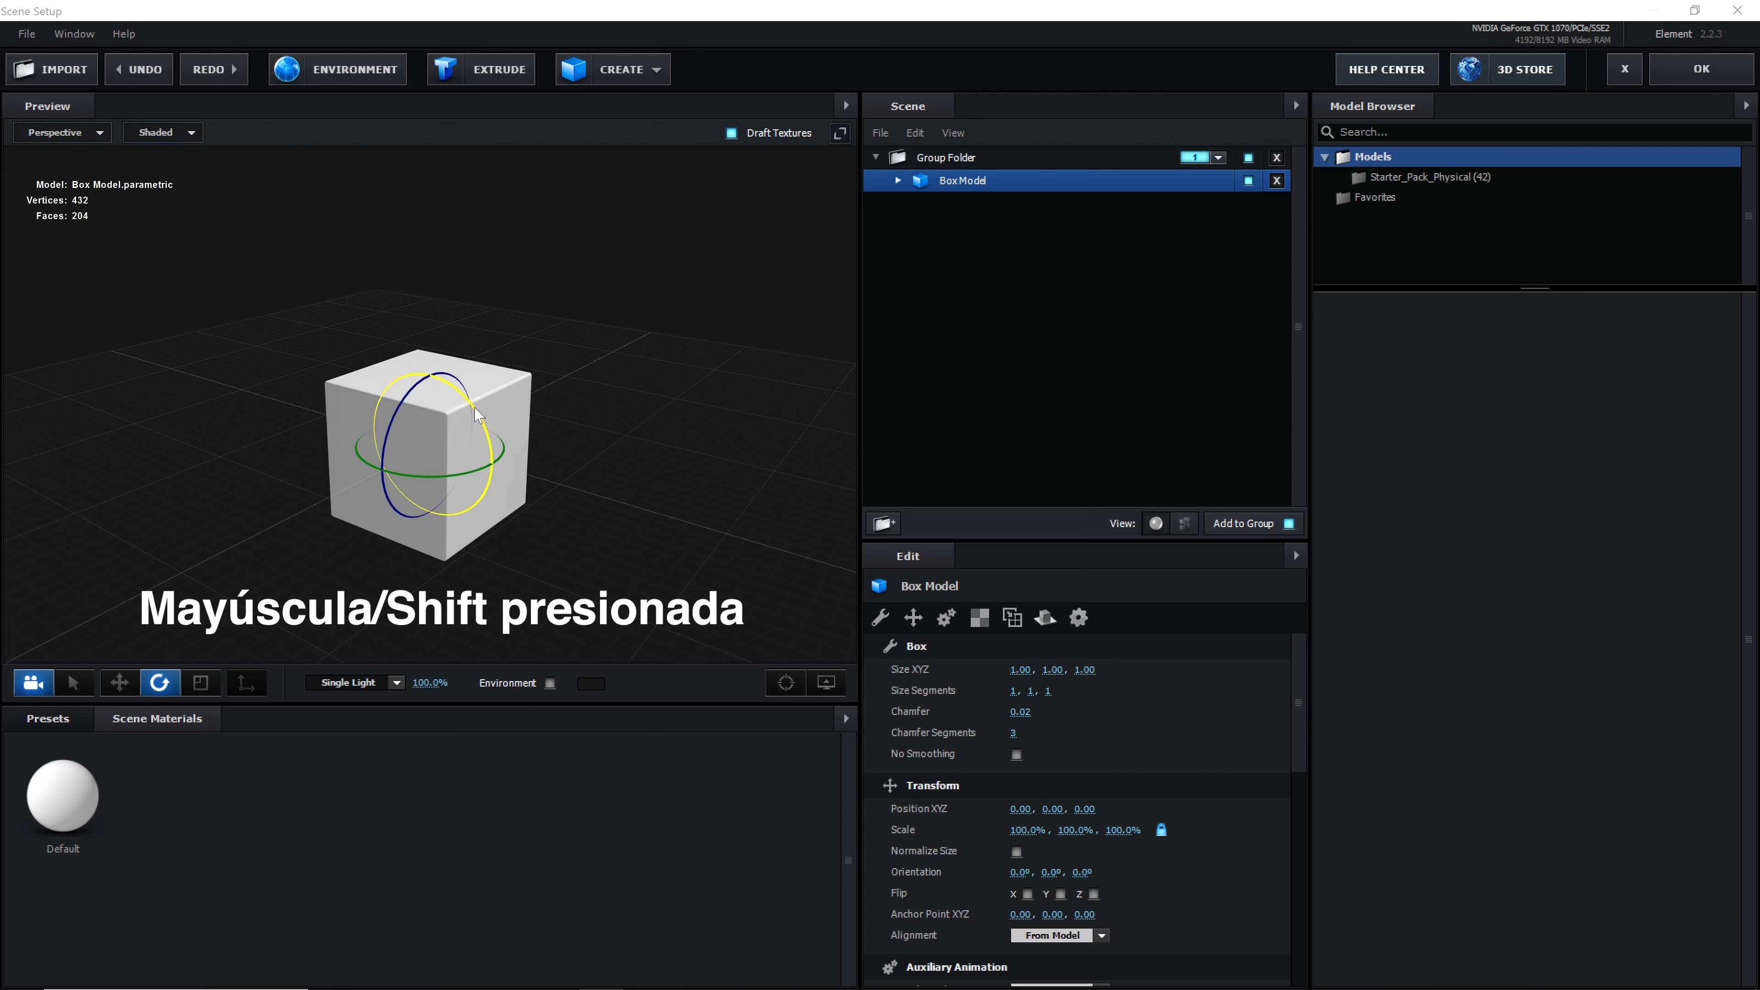
left_click_drag(509, 448, 574, 511)
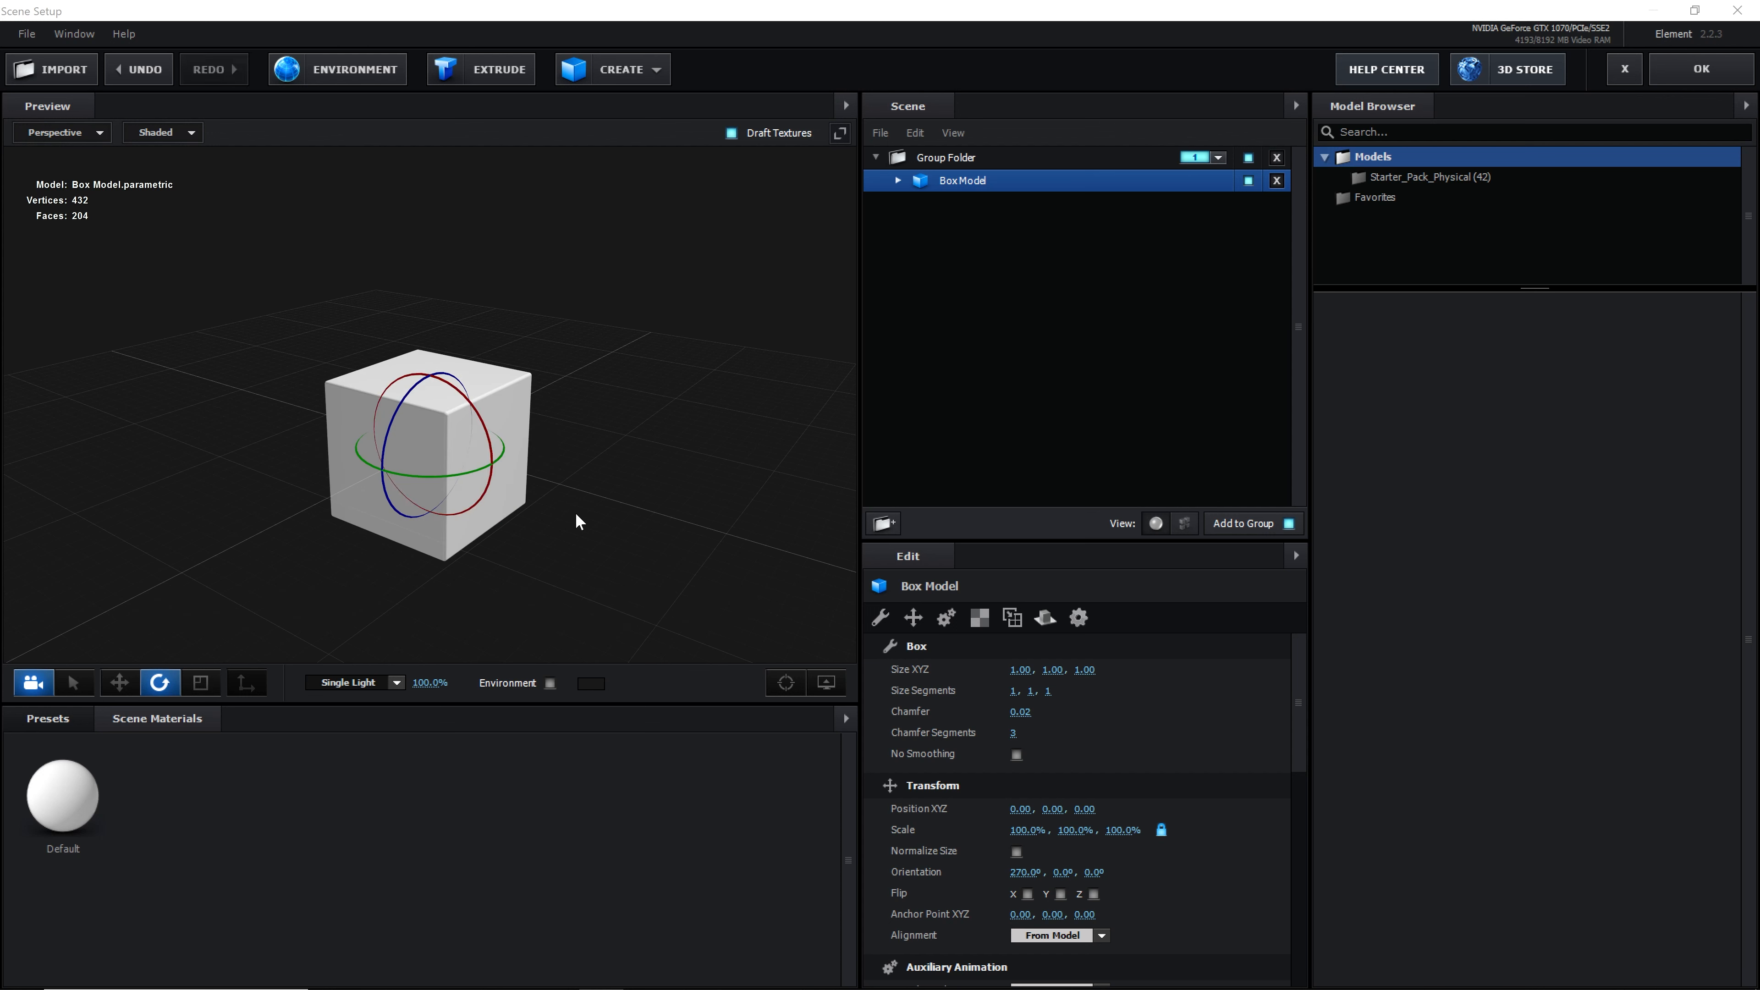
key("ctrl+z")
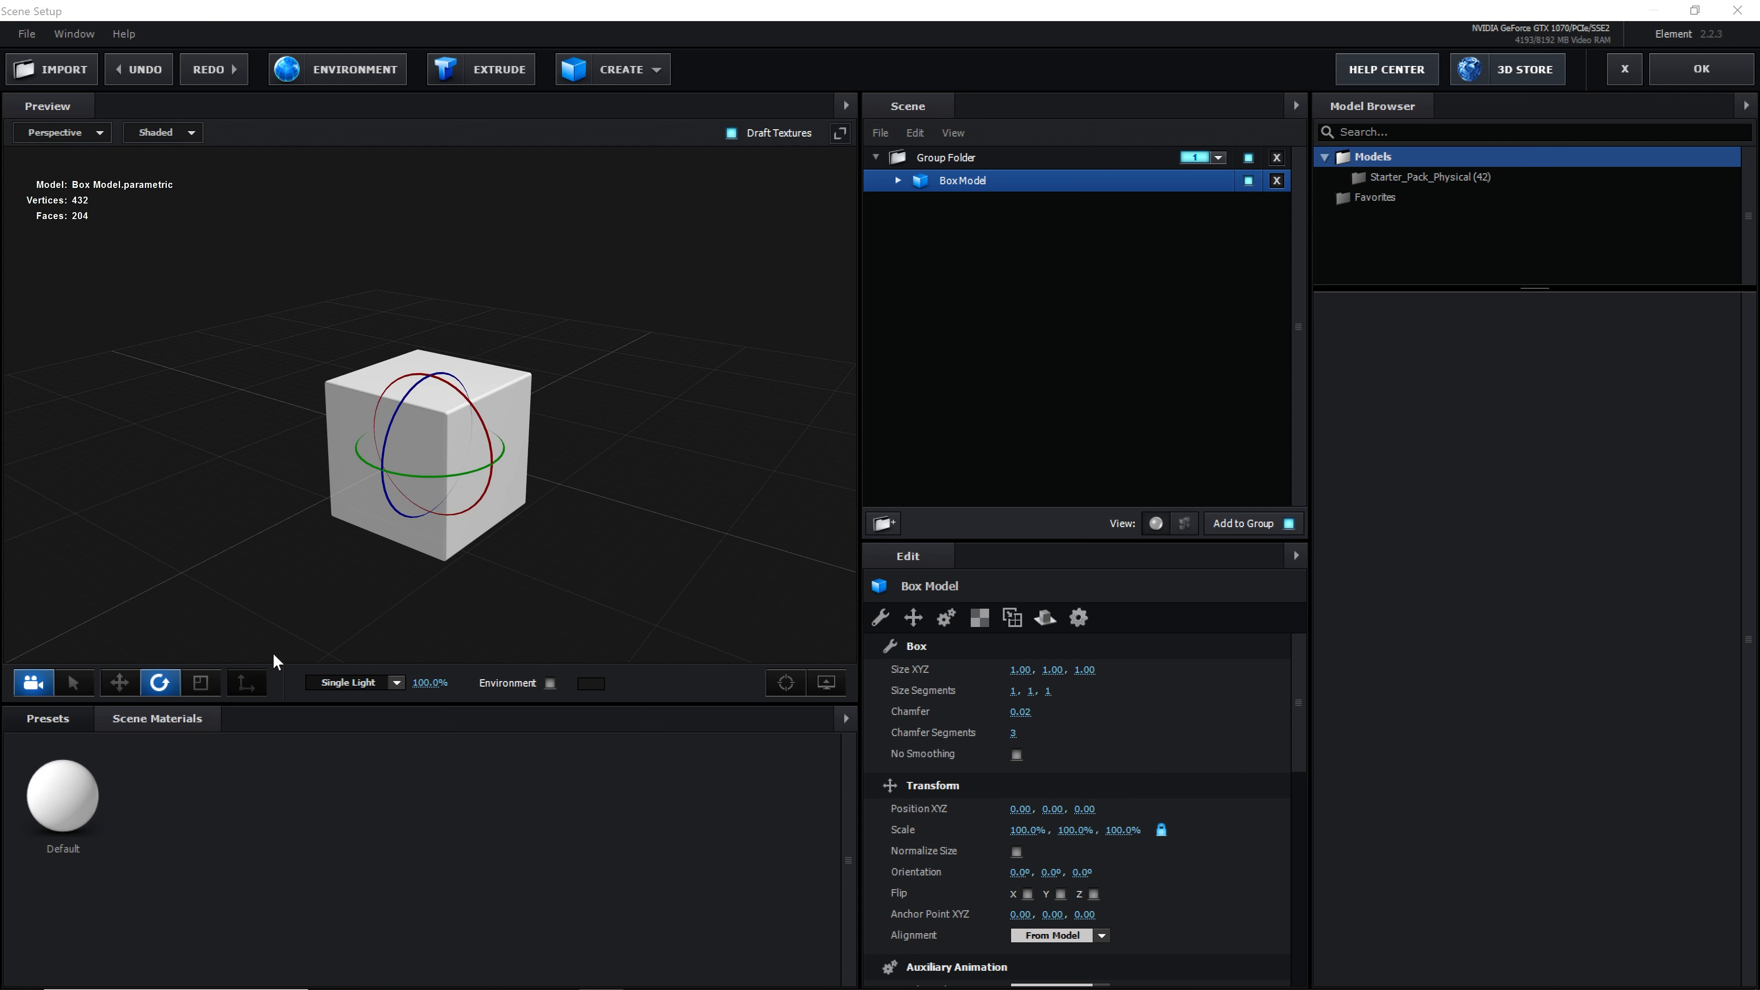
- Try scaling the box along its X, Z and Y axes and uniformly, undoing each change
key("r")
left_click_drag(477, 431, 547, 390)
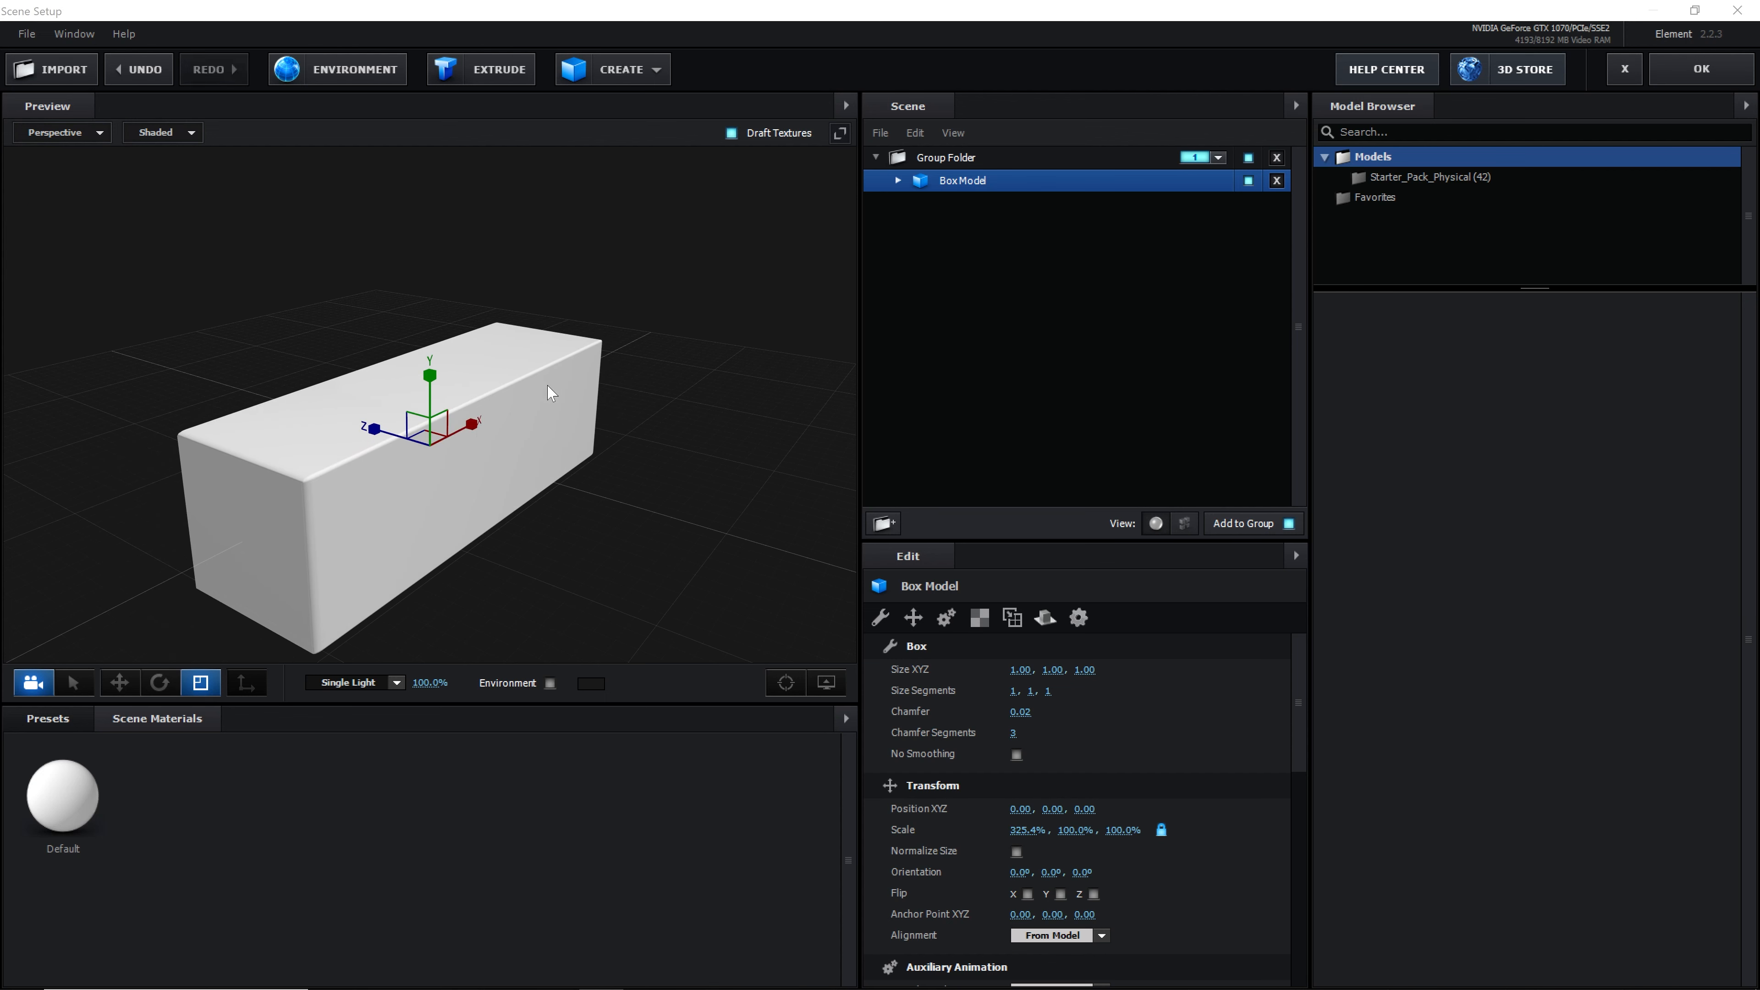
key("ctrl+z")
left_click_drag(374, 429, 301, 377)
key("ctrl+z")
left_click_drag(429, 375, 443, 295)
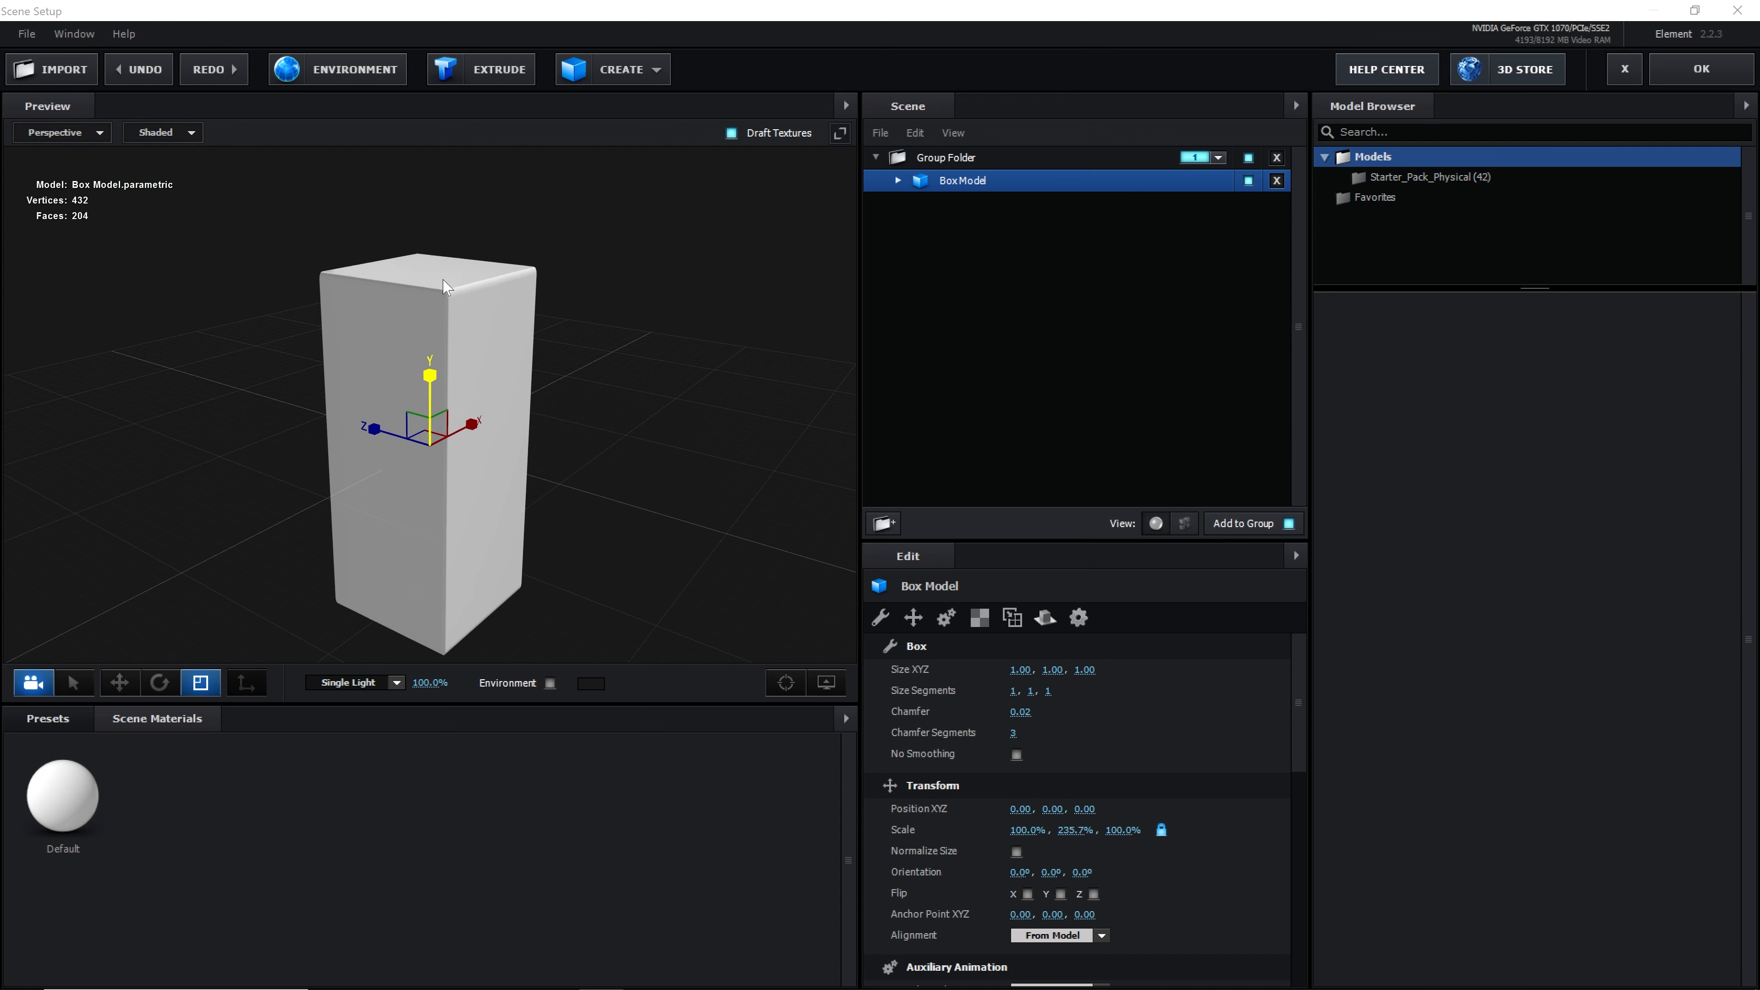
key("ctrl+z")
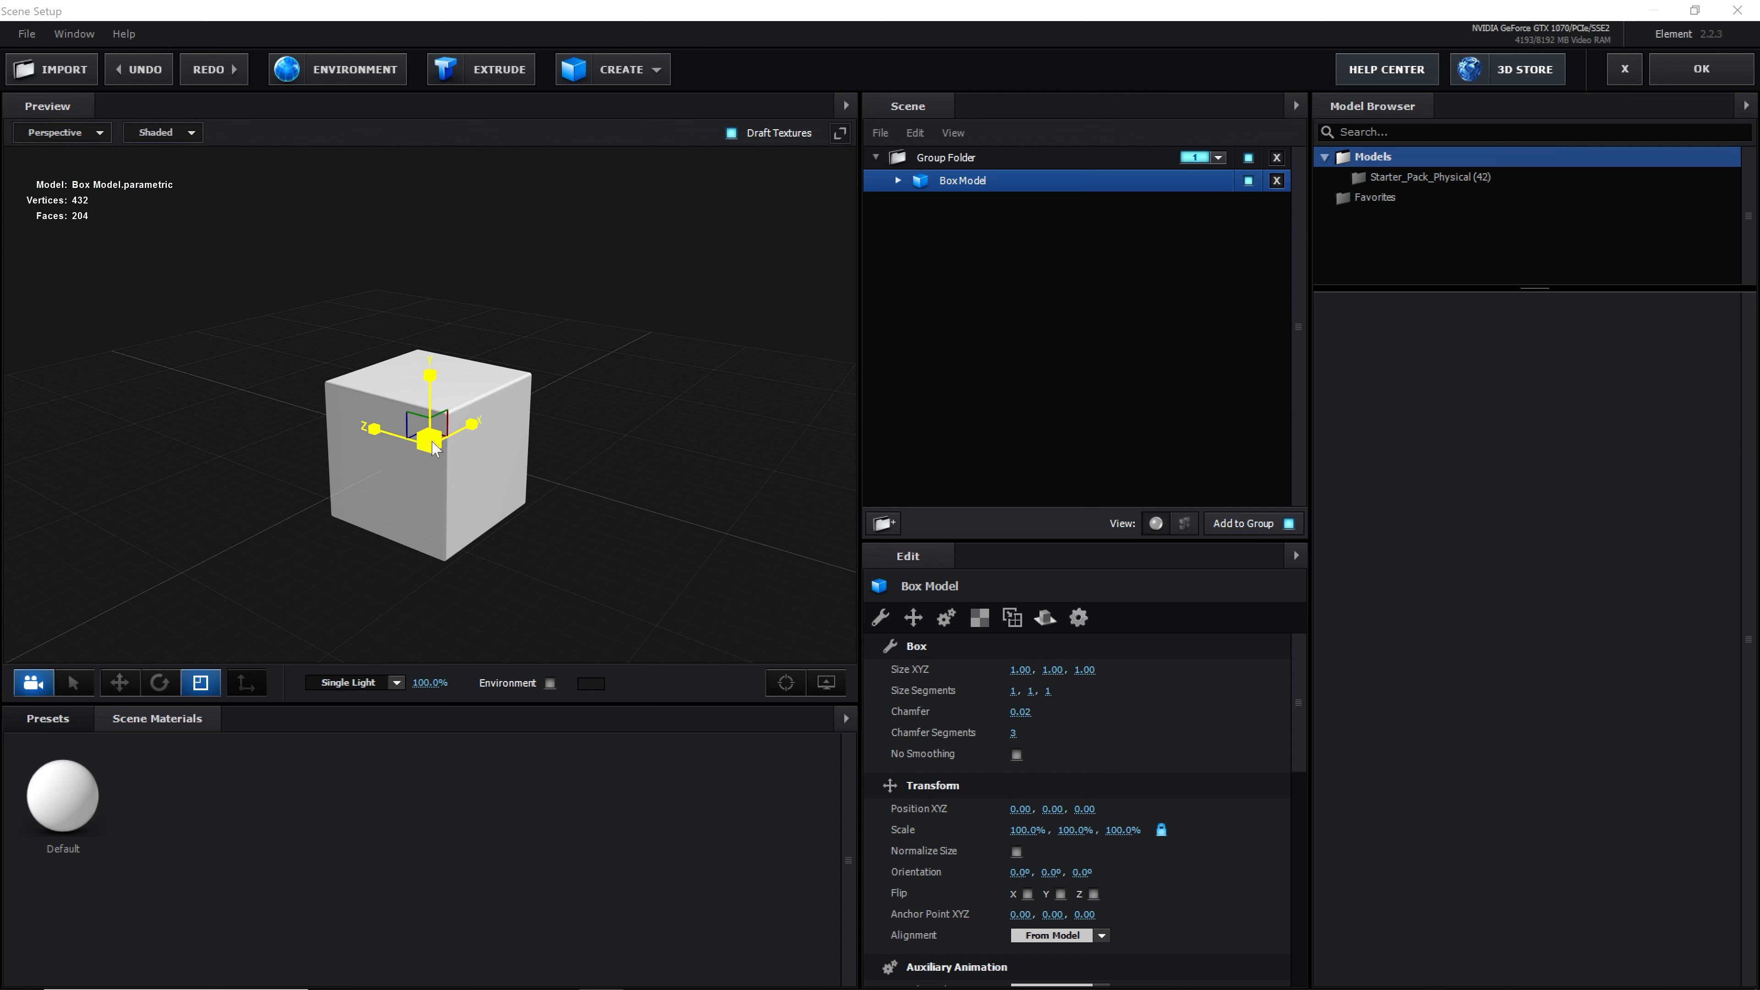
mouse_move(433, 447)
left_mouse_down()
mouse_move(409, 432)
mouse_move(502, 511)
mouse_move(445, 446)
mouse_move(482, 484)
mouse_move(432, 456)
mouse_move(455, 473)
left_mouse_up()
key("ctrl+z")
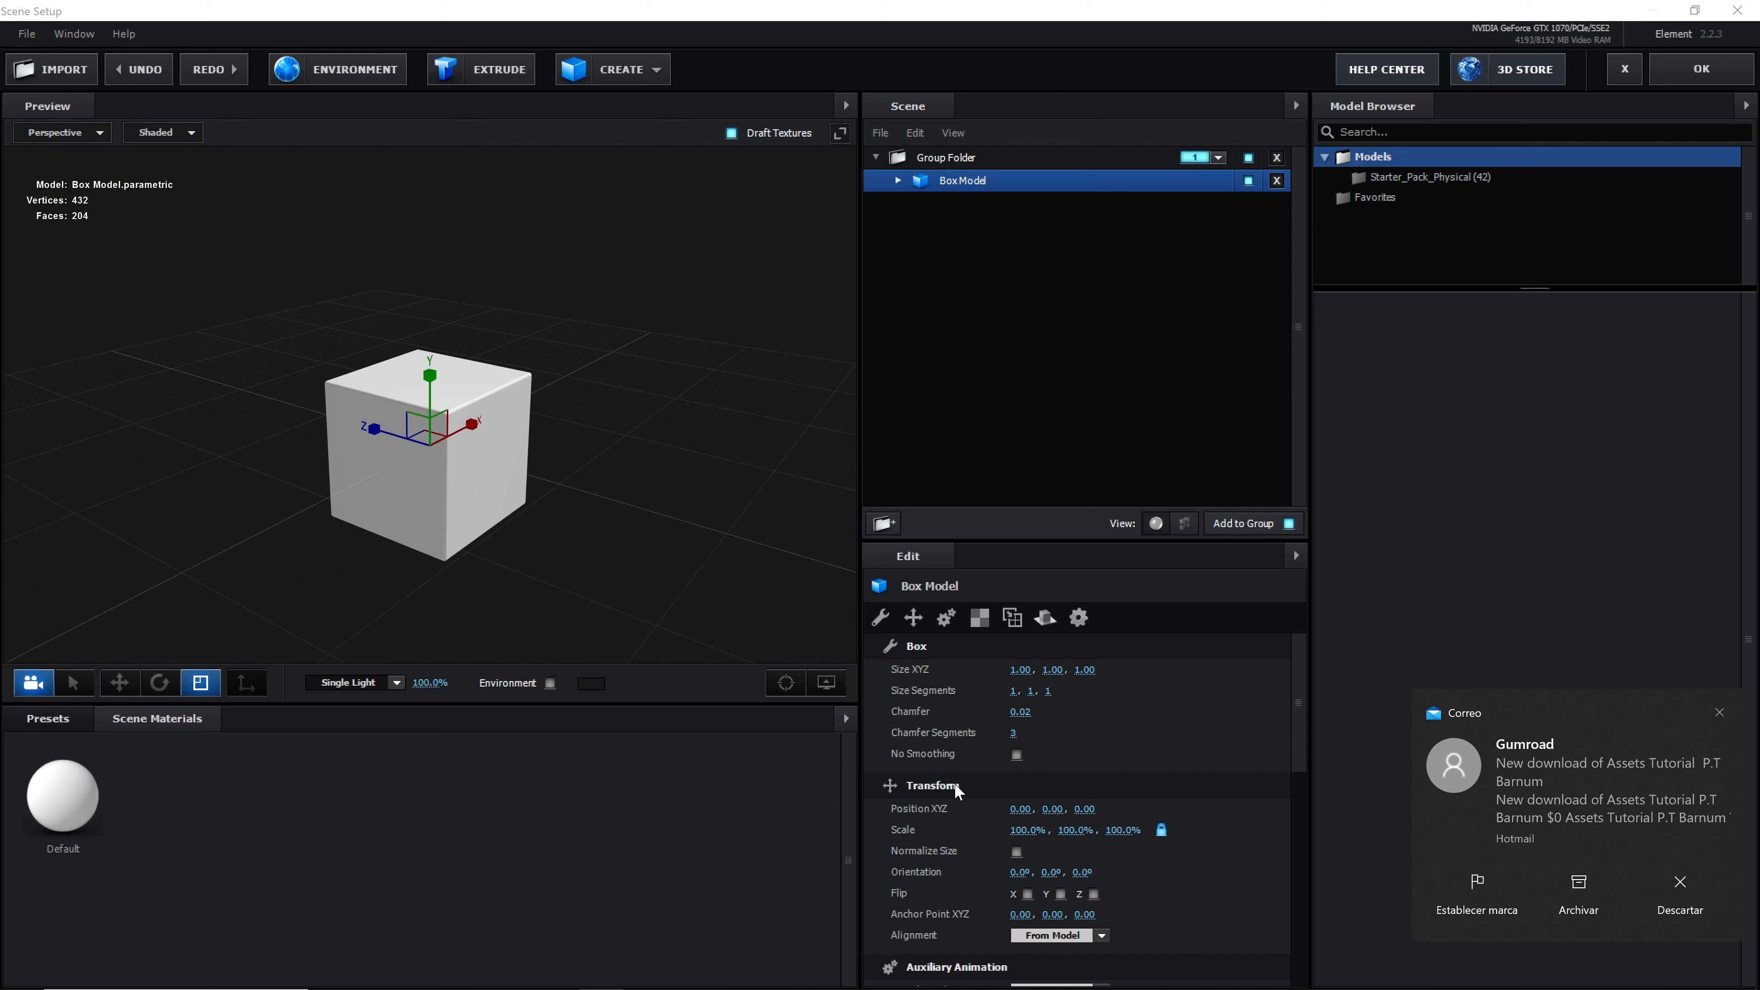
- Try a chamfer of 0.15 with 1 chamfer segment on the box, and undo the chamfer changes
scroll(652, 499, "up", 5)
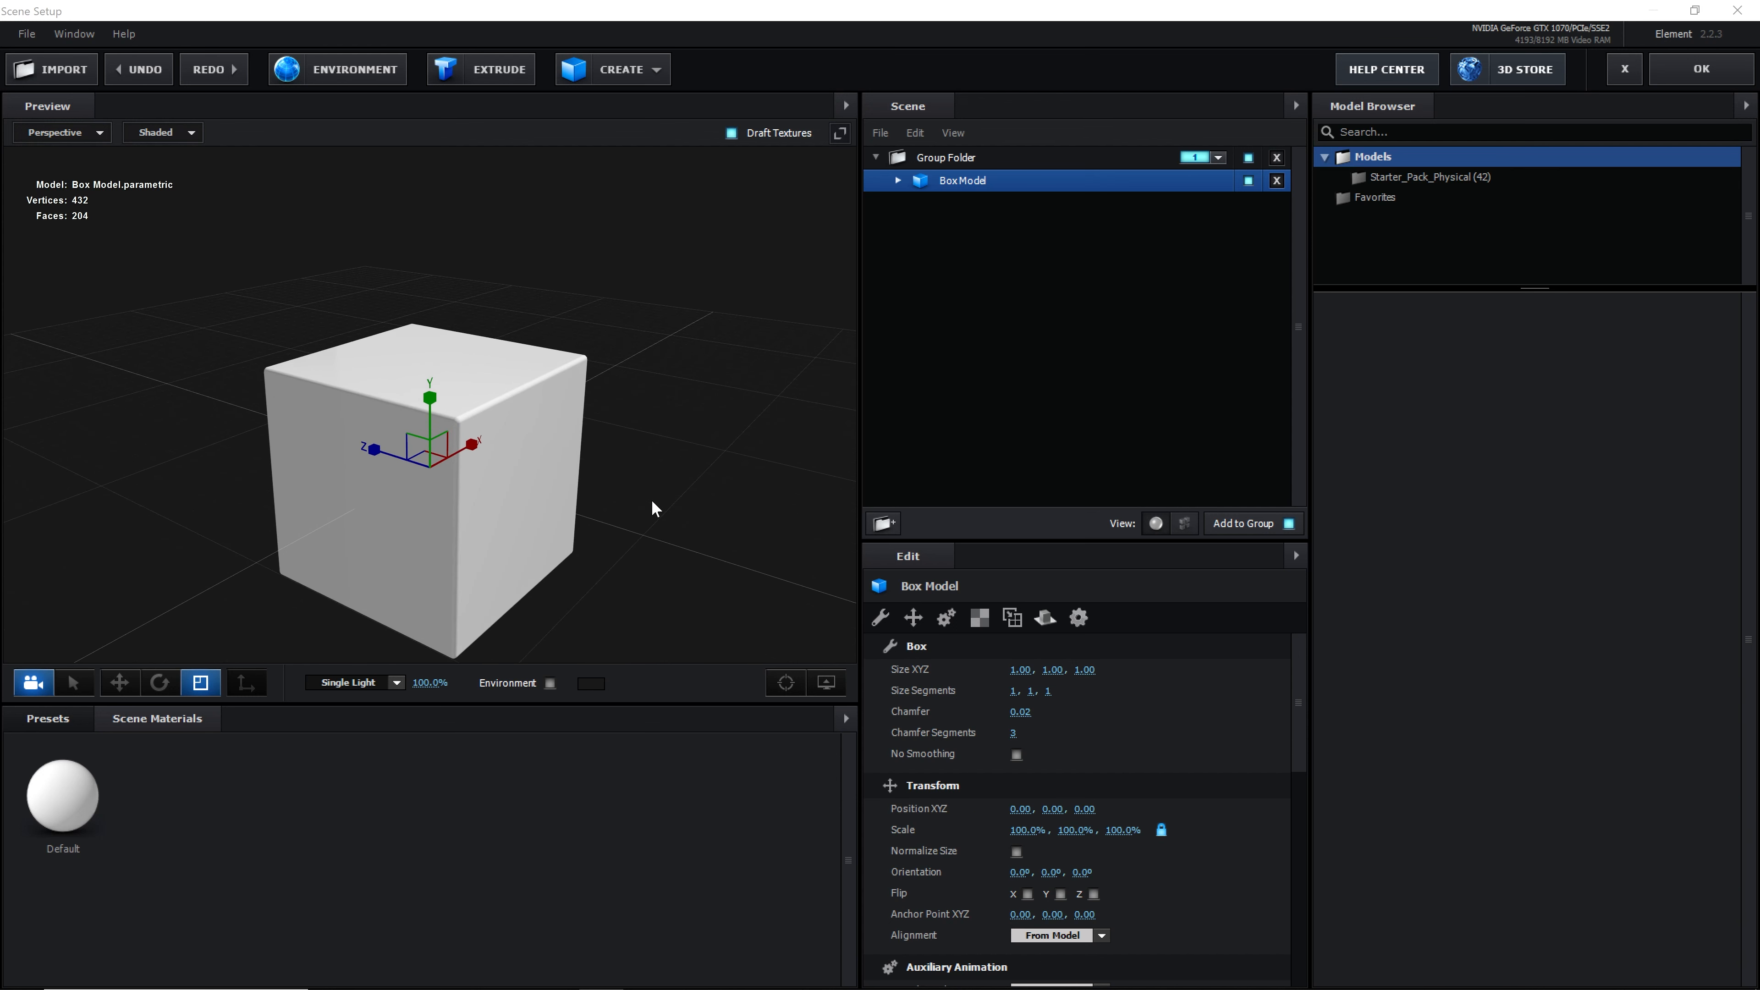
scroll(652, 499, "up", 1)
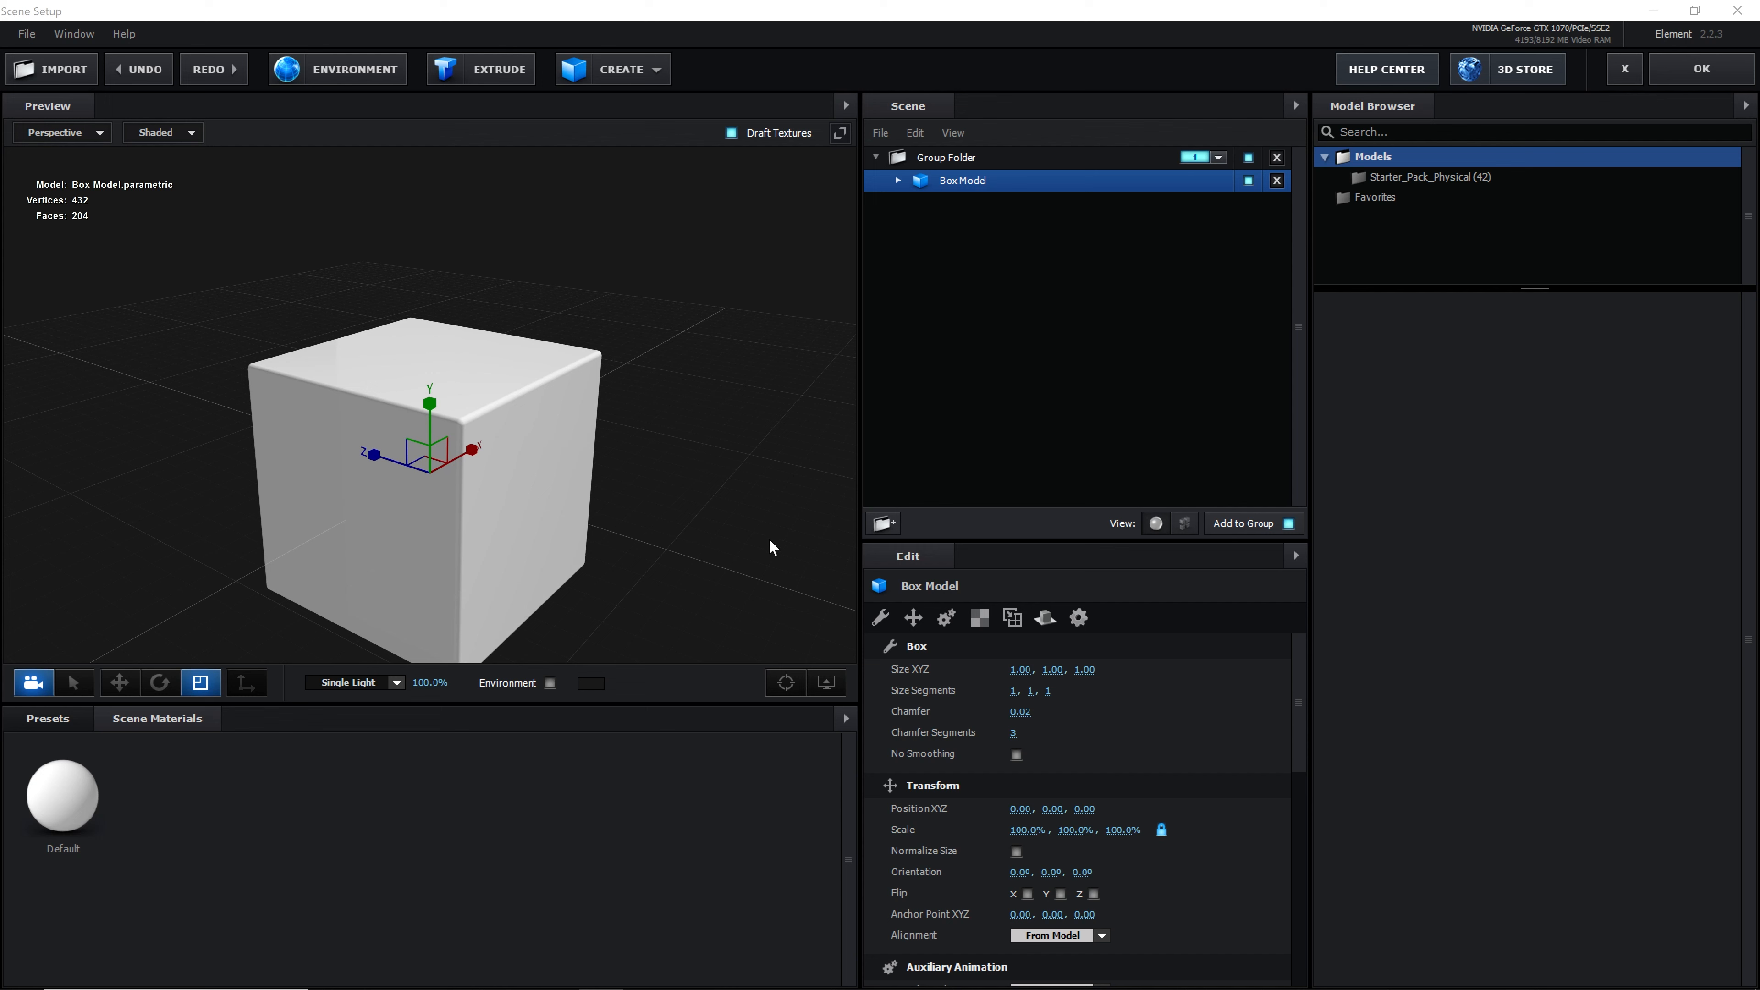
left_click_drag(1020, 711, 985, 733)
mouse_move(721, 525)
left_mouse_down()
mouse_move(770, 516)
mouse_move(770, 534)
mouse_move(724, 513)
left_mouse_up()
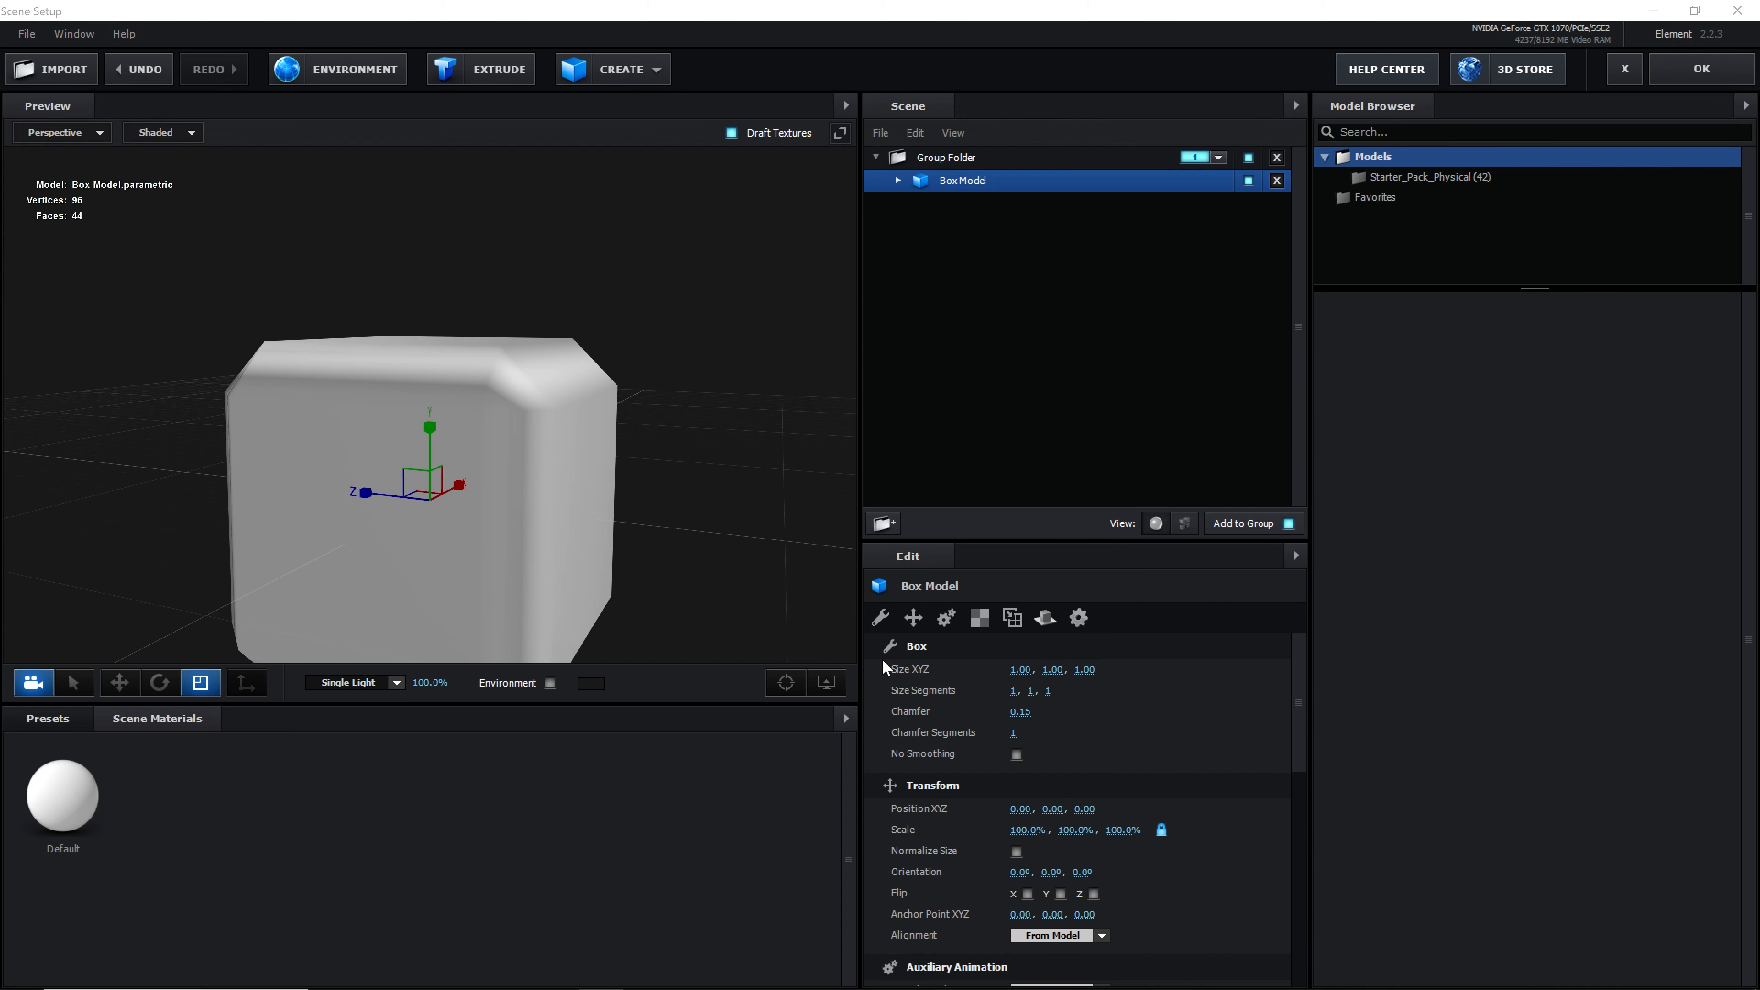
mouse_move(1012, 733)
left_mouse_down()
mouse_move(1053, 733)
mouse_move(1011, 733)
left_mouse_up()
key("ctrl+z")
key("ctrl+z")
key("ctrl+z")
key("ctrl+z")
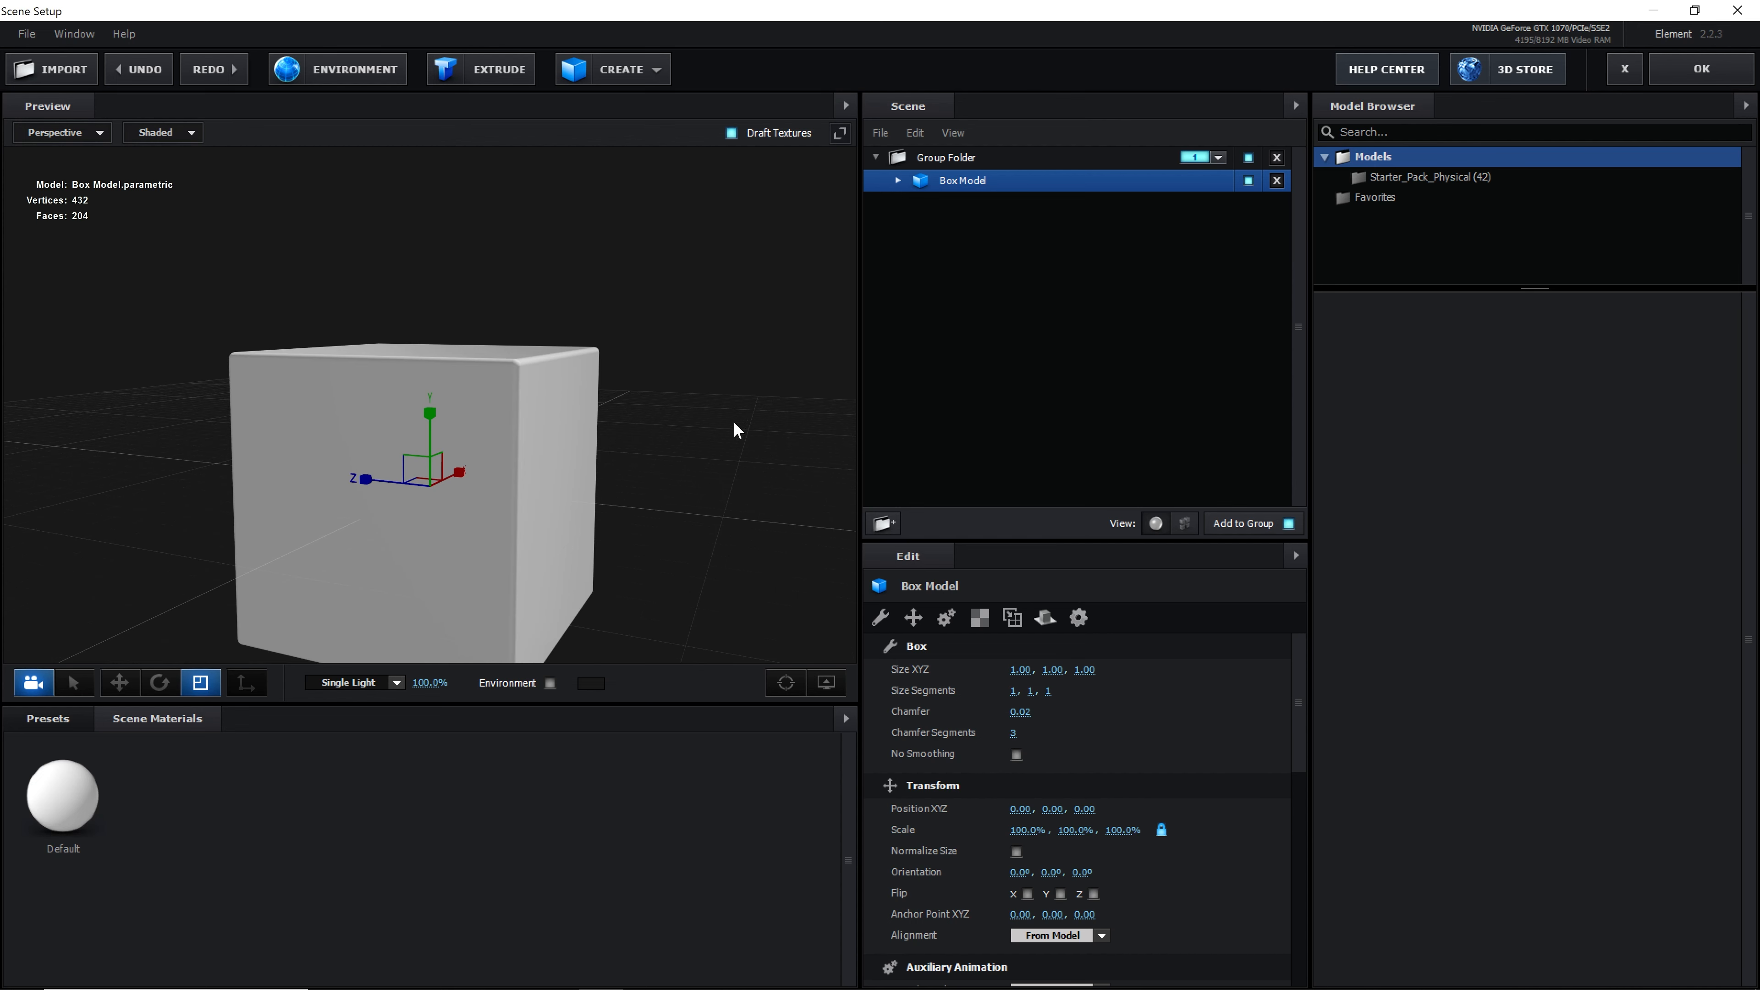
- Set the box's Y size to 5 to make it a tall column
left_click_drag(733, 420, 726, 424)
left_click_drag(736, 507, 733, 506)
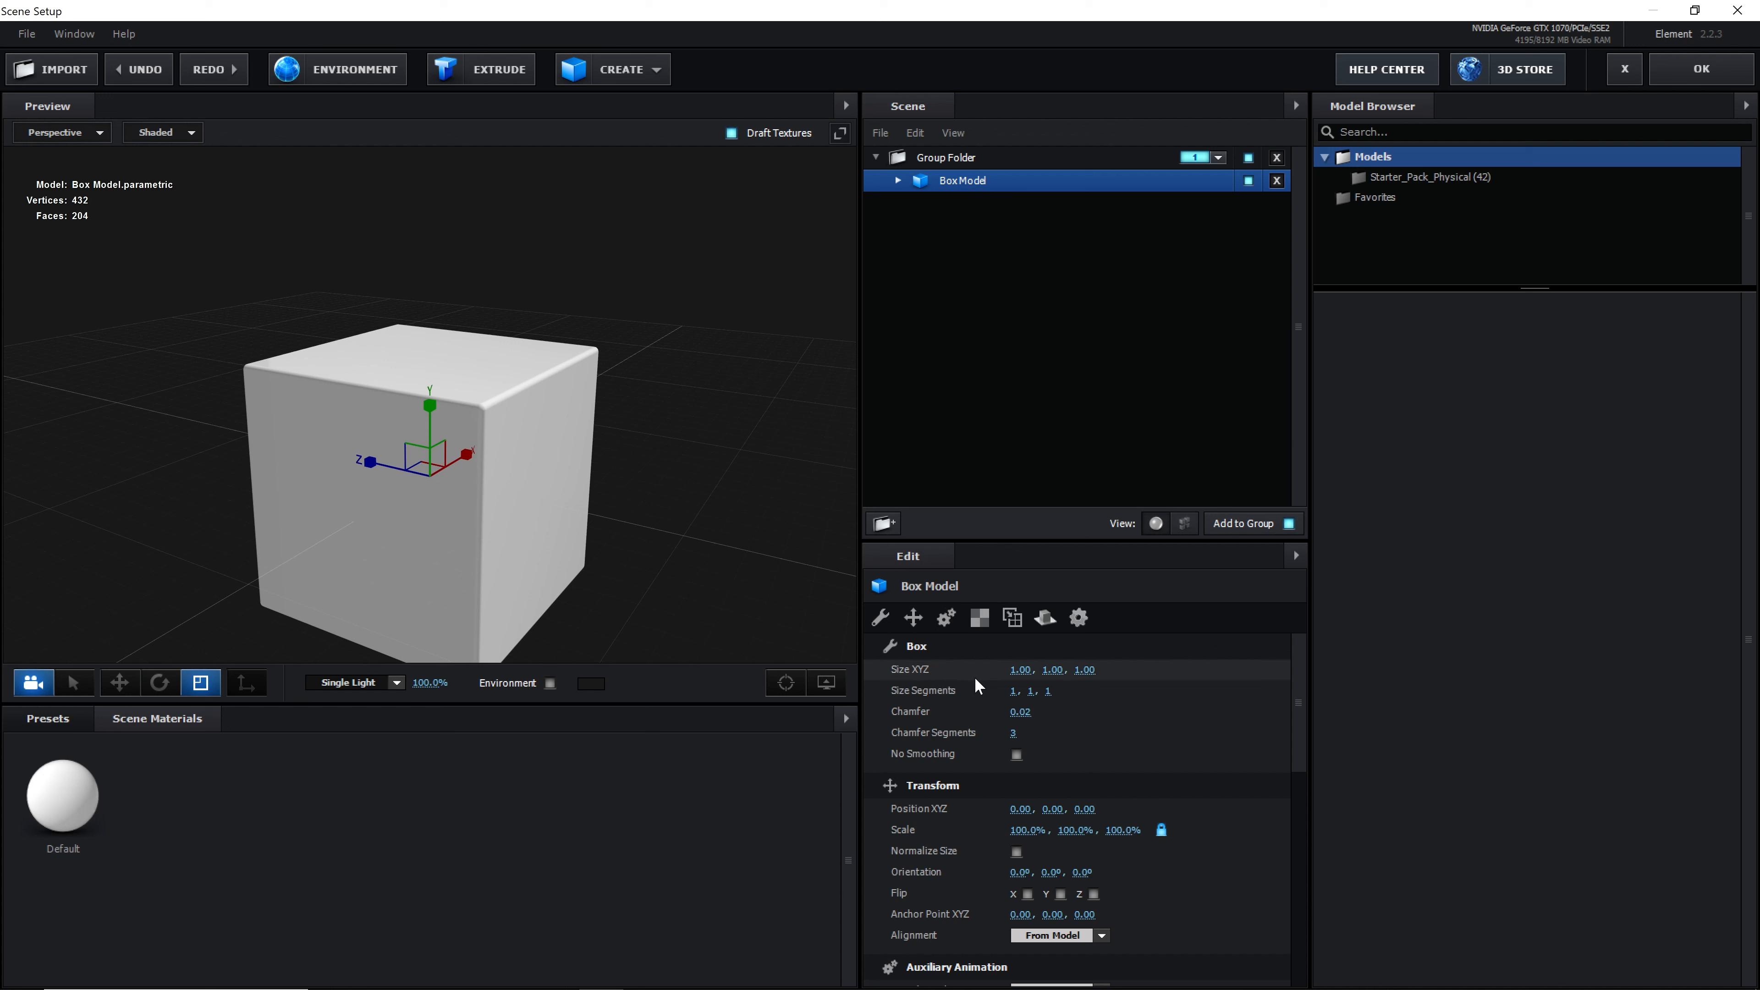
left_click(1053, 669)
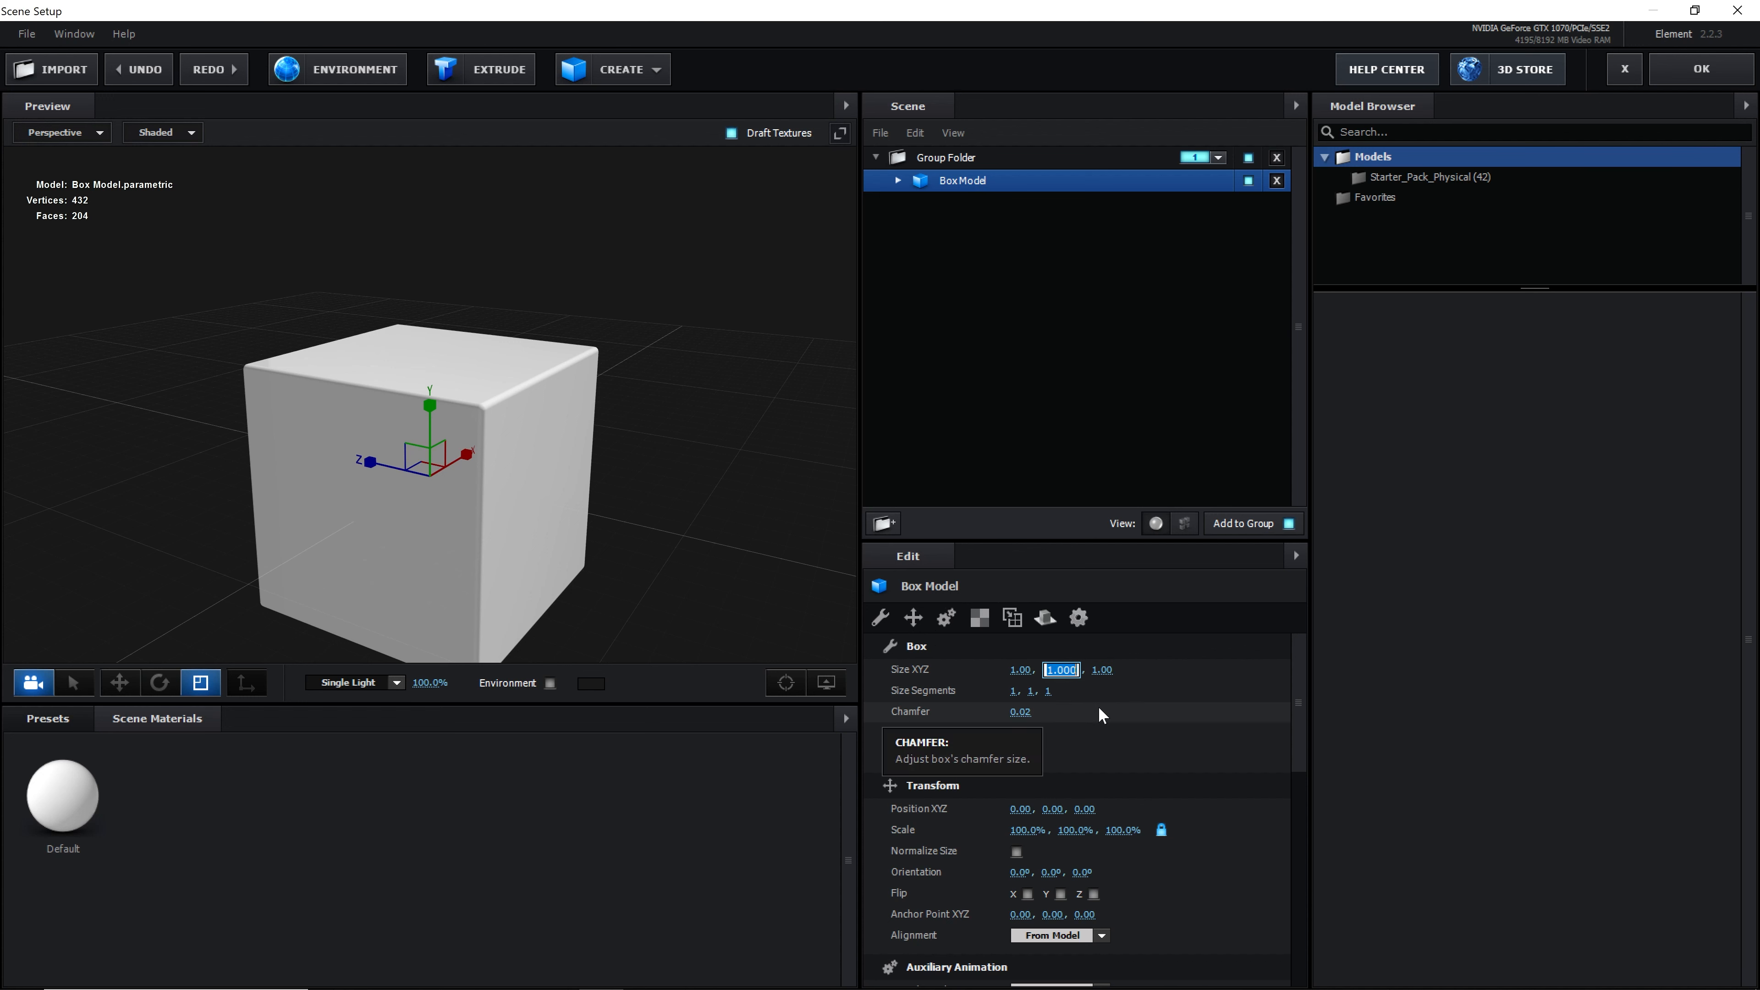
type("5")
key("Return")
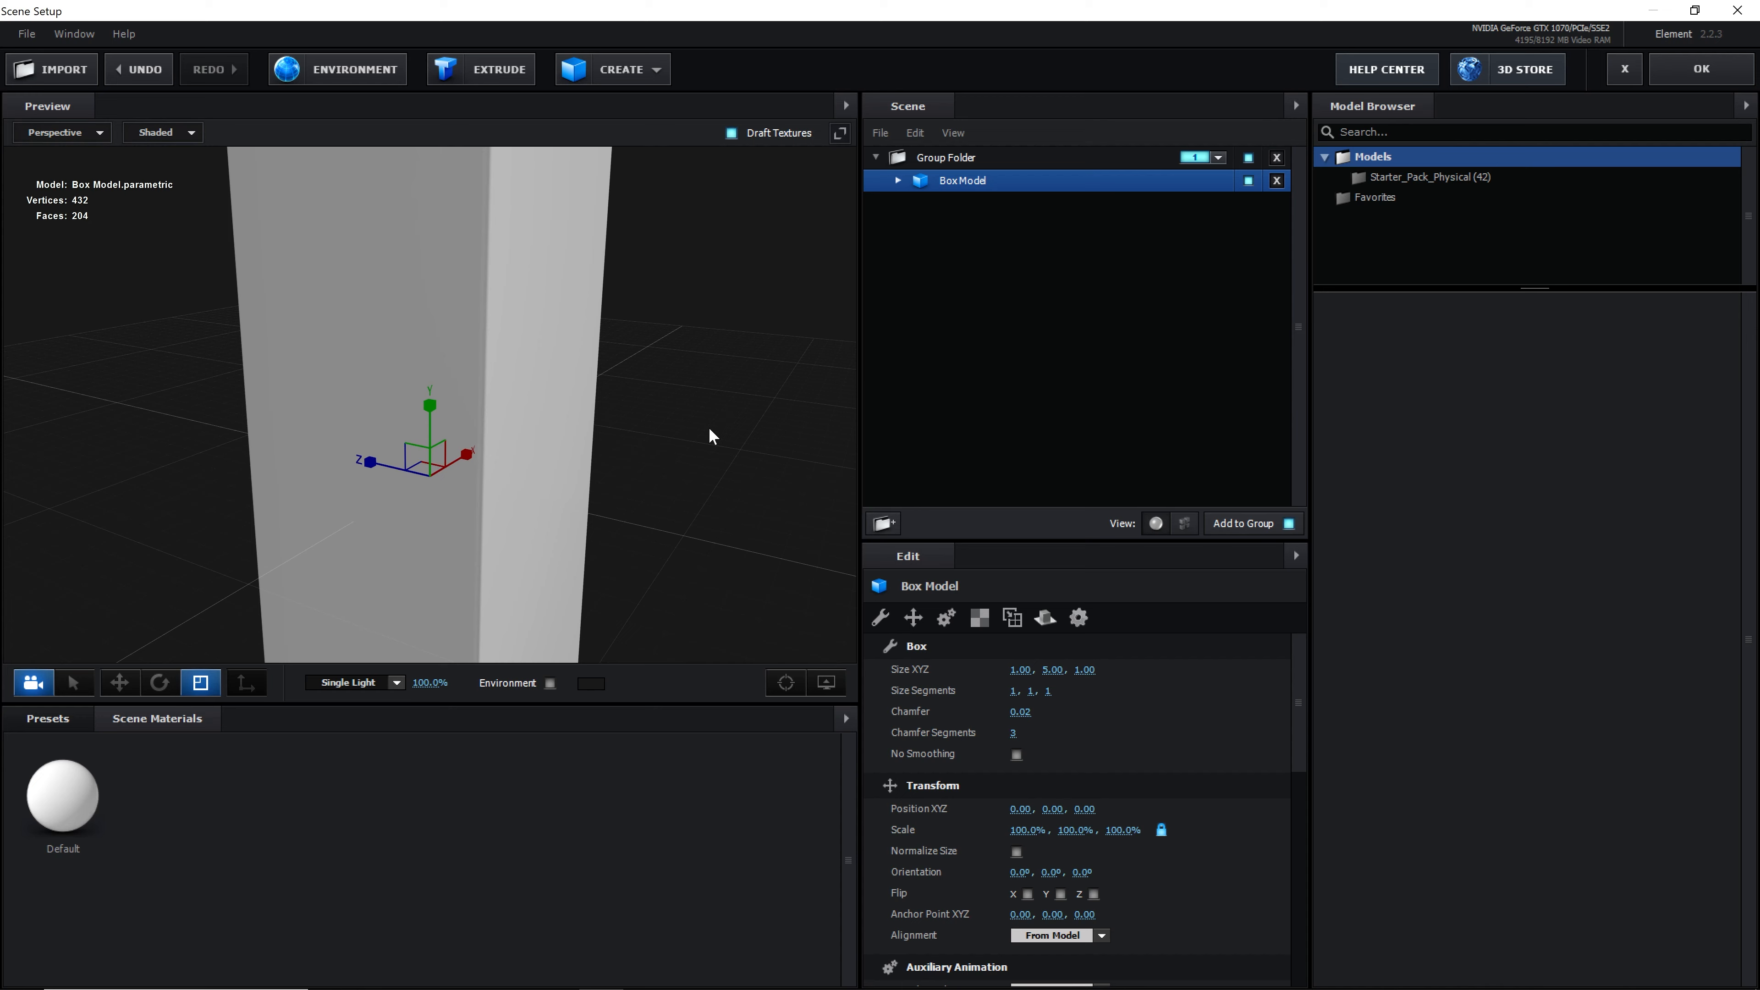
scroll(708, 426, "down", 4)
scroll(708, 420, "down", 1)
left_click_drag(708, 421, 676, 432)
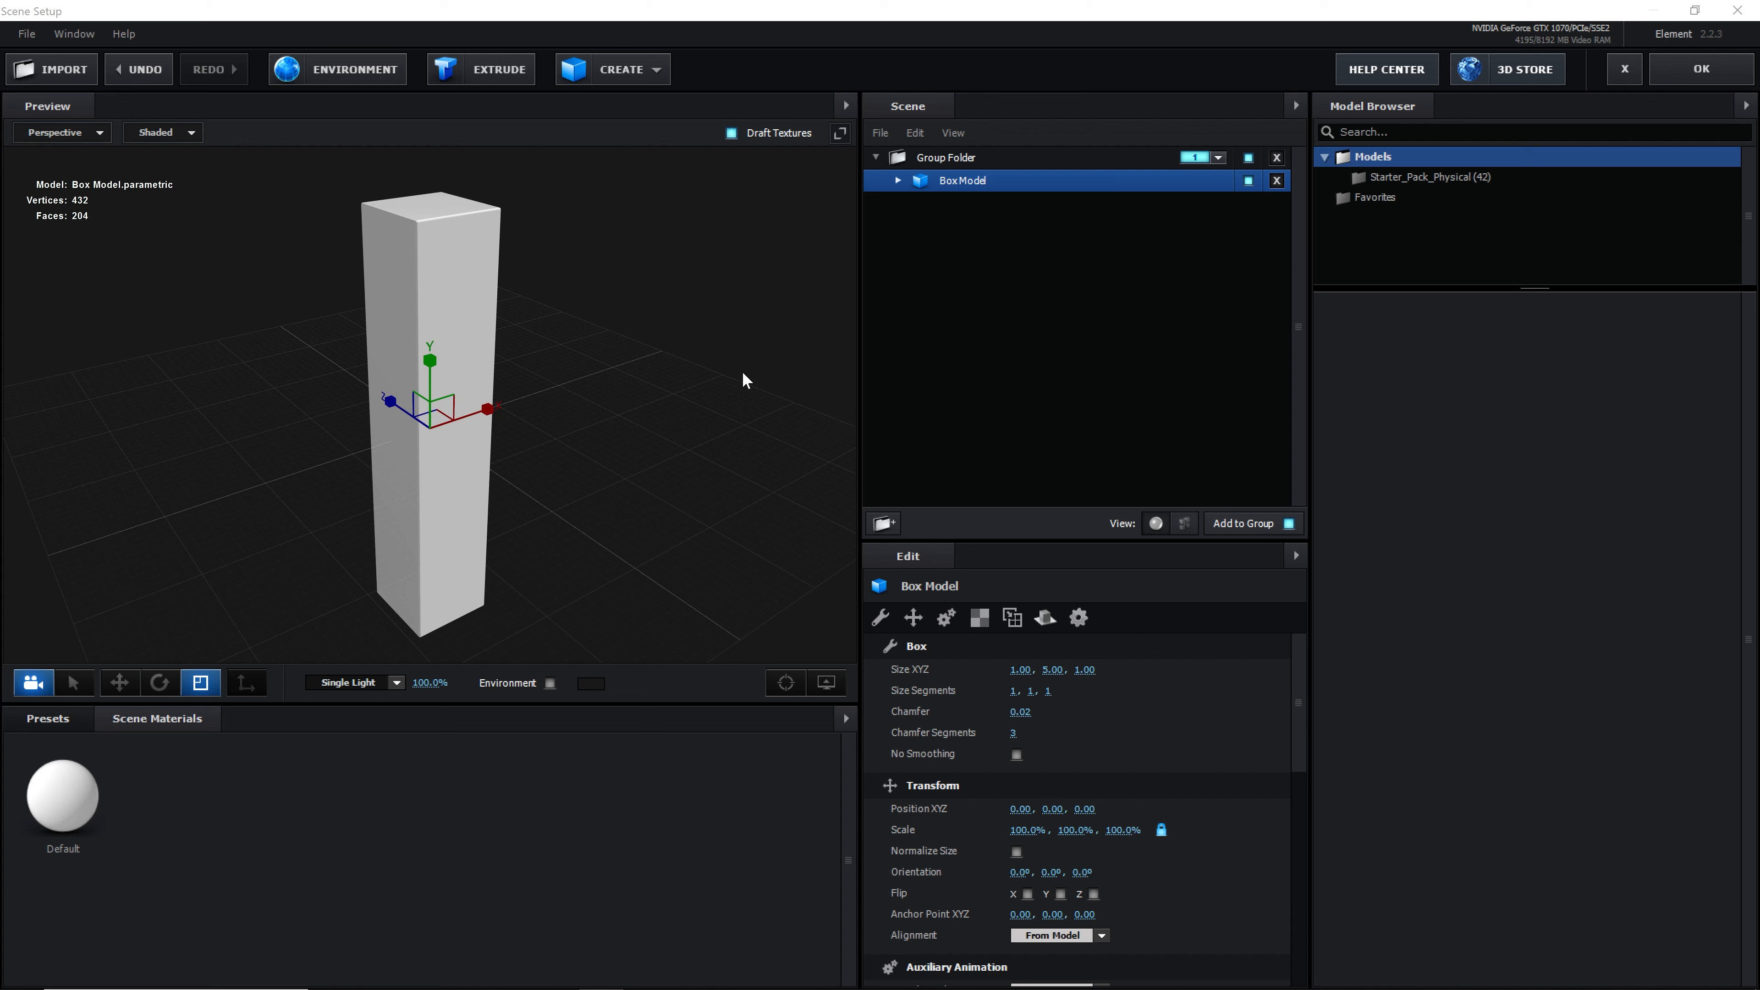
- Apply the Chrome material from the Physical presets to the box model
left_click(60, 719)
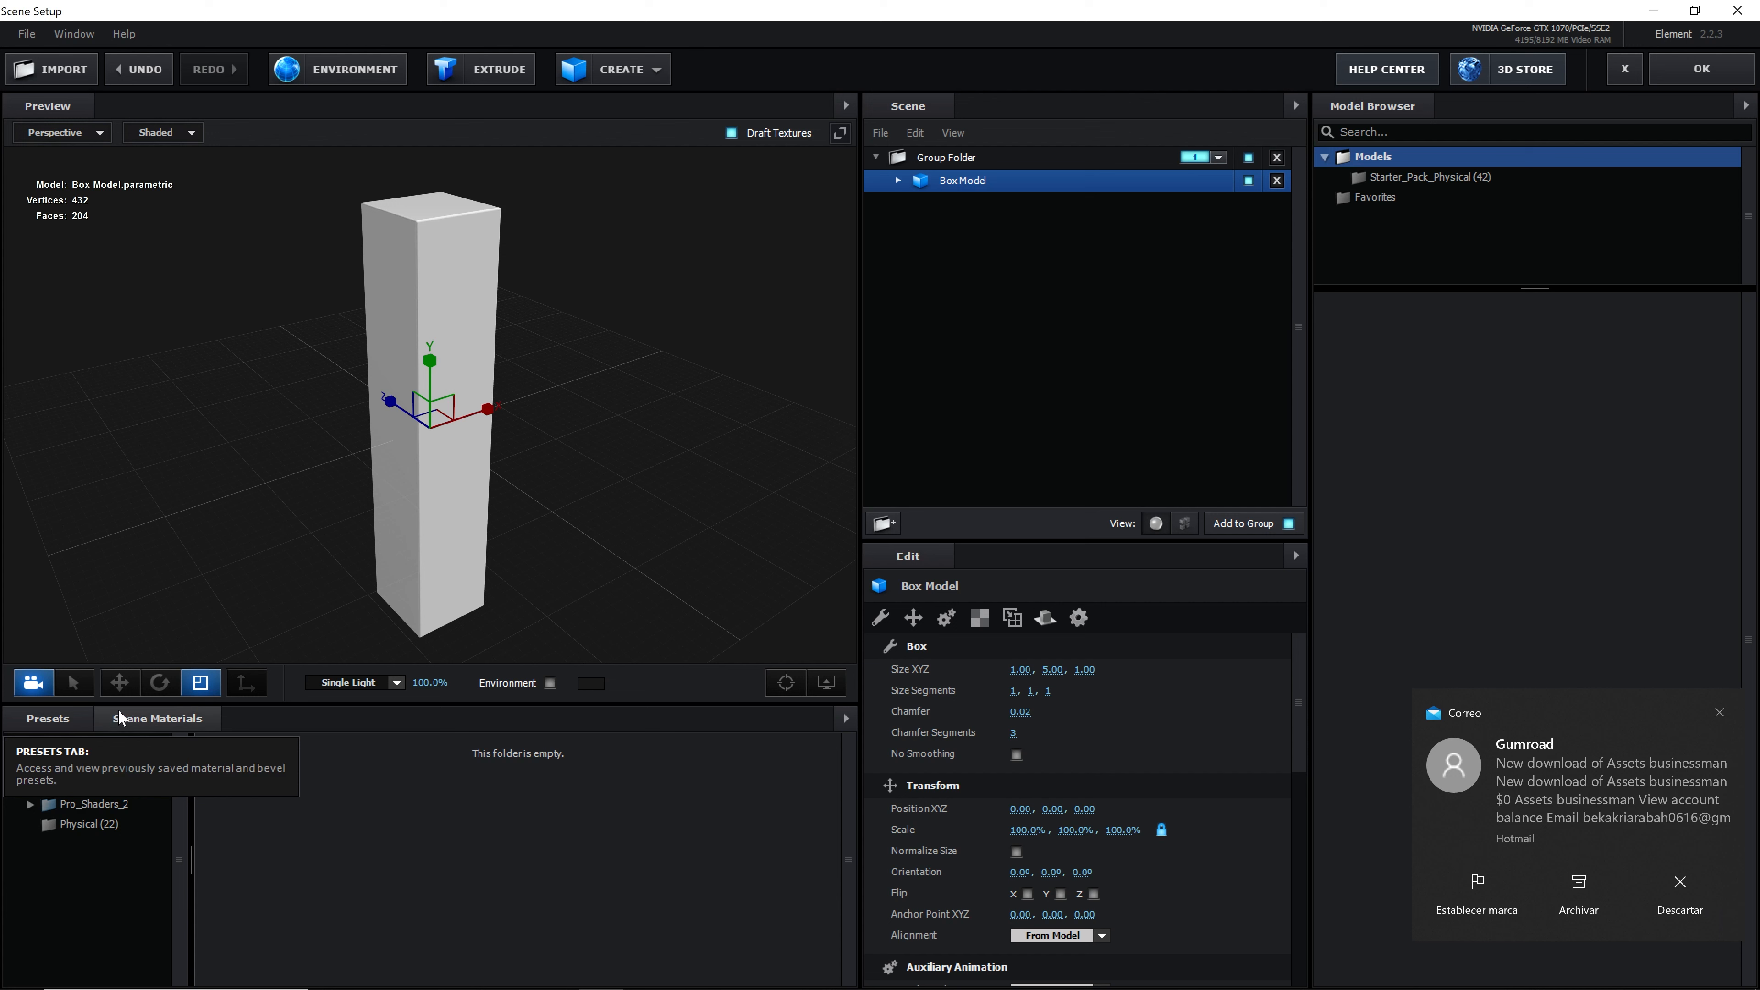
left_click(96, 824)
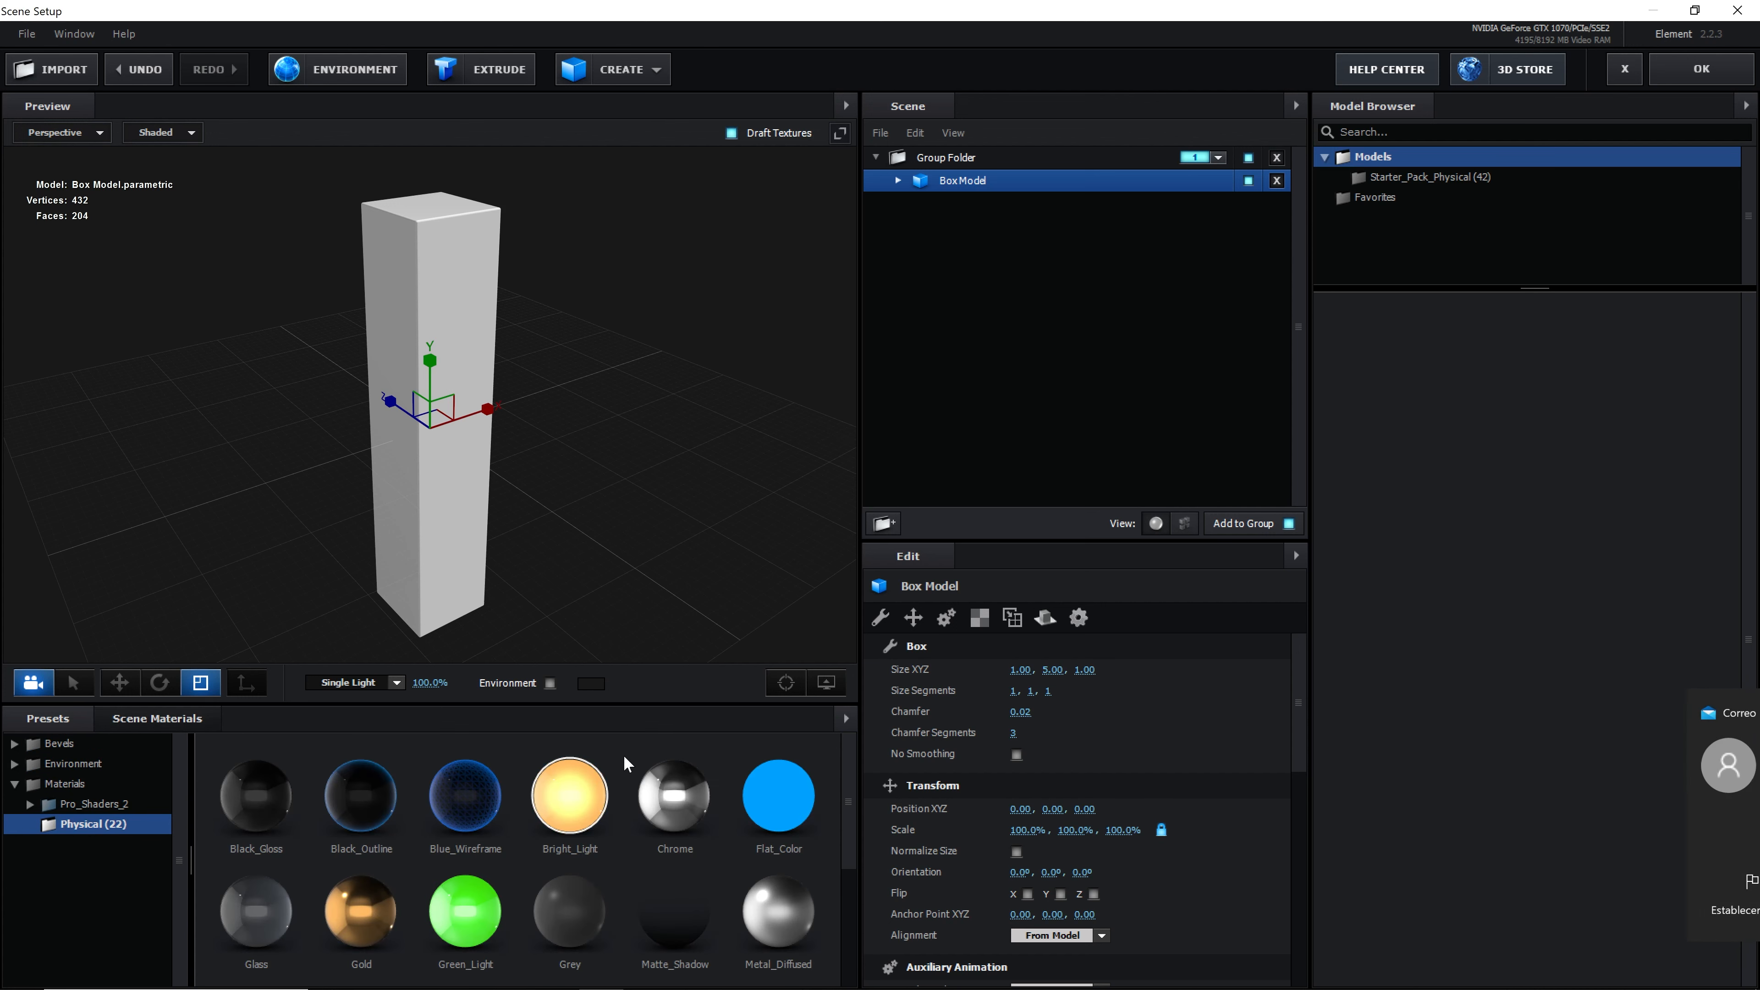
mouse_move(845, 746)
left_mouse_down()
mouse_move(847, 848)
mouse_move(848, 749)
left_mouse_up()
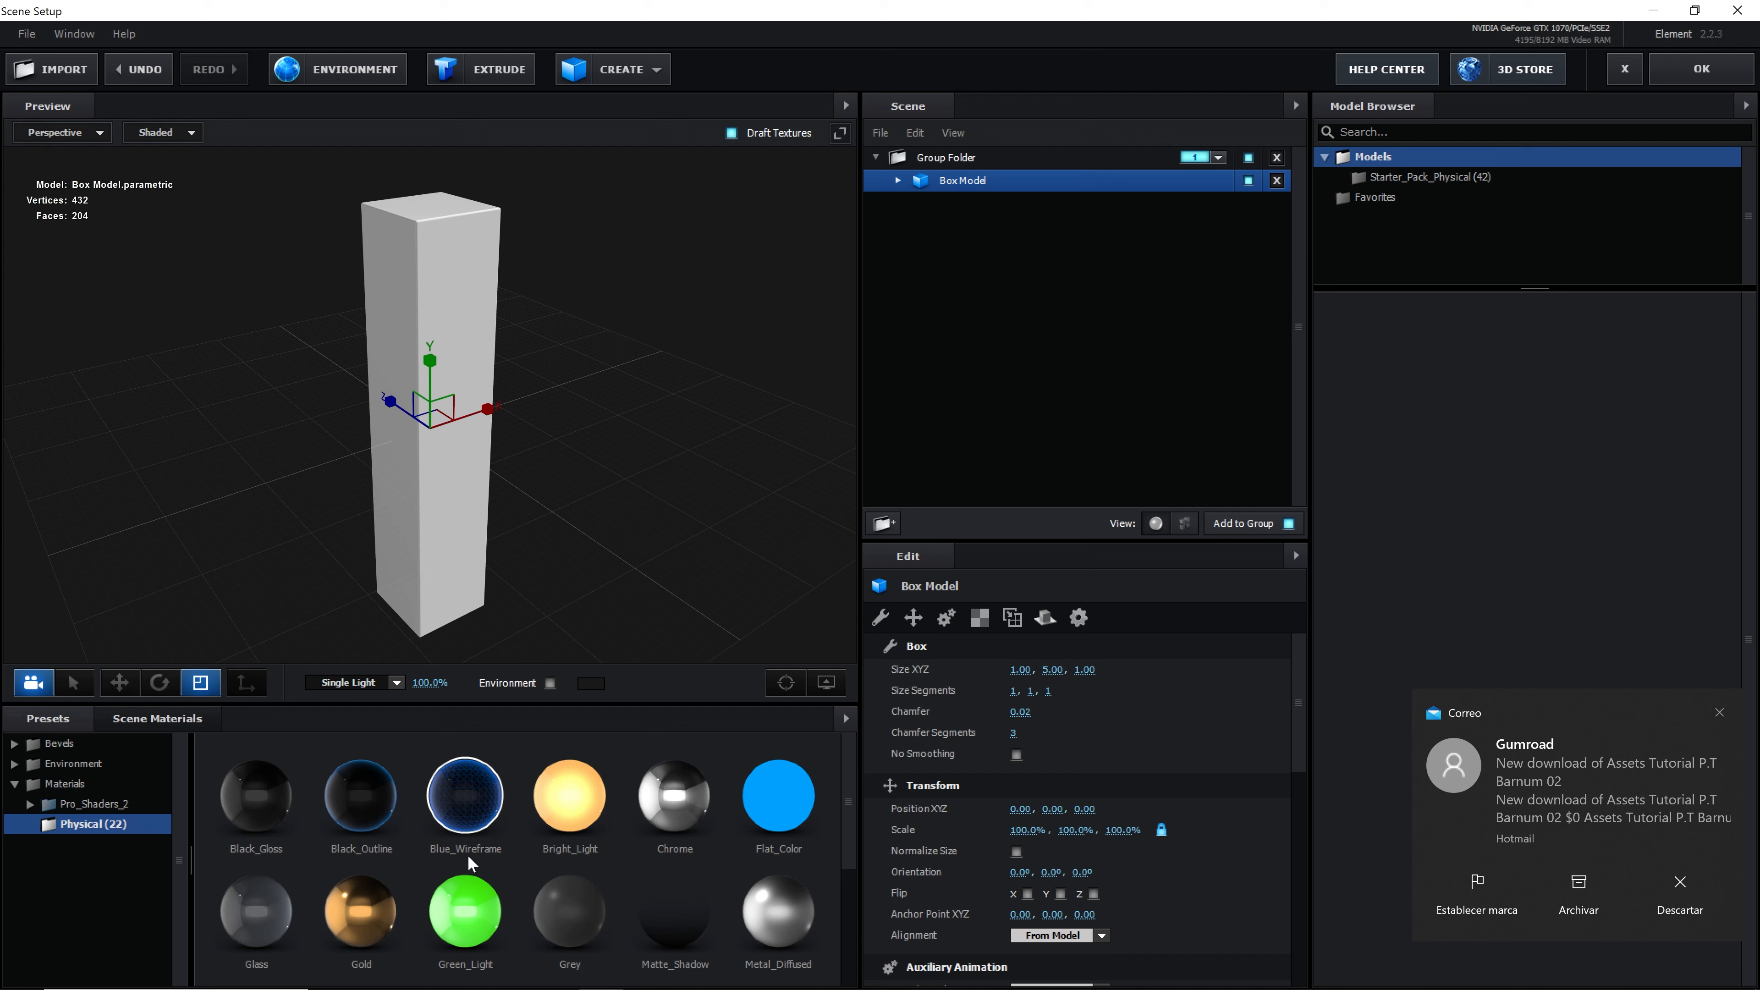
left_click_drag(683, 770, 968, 180)
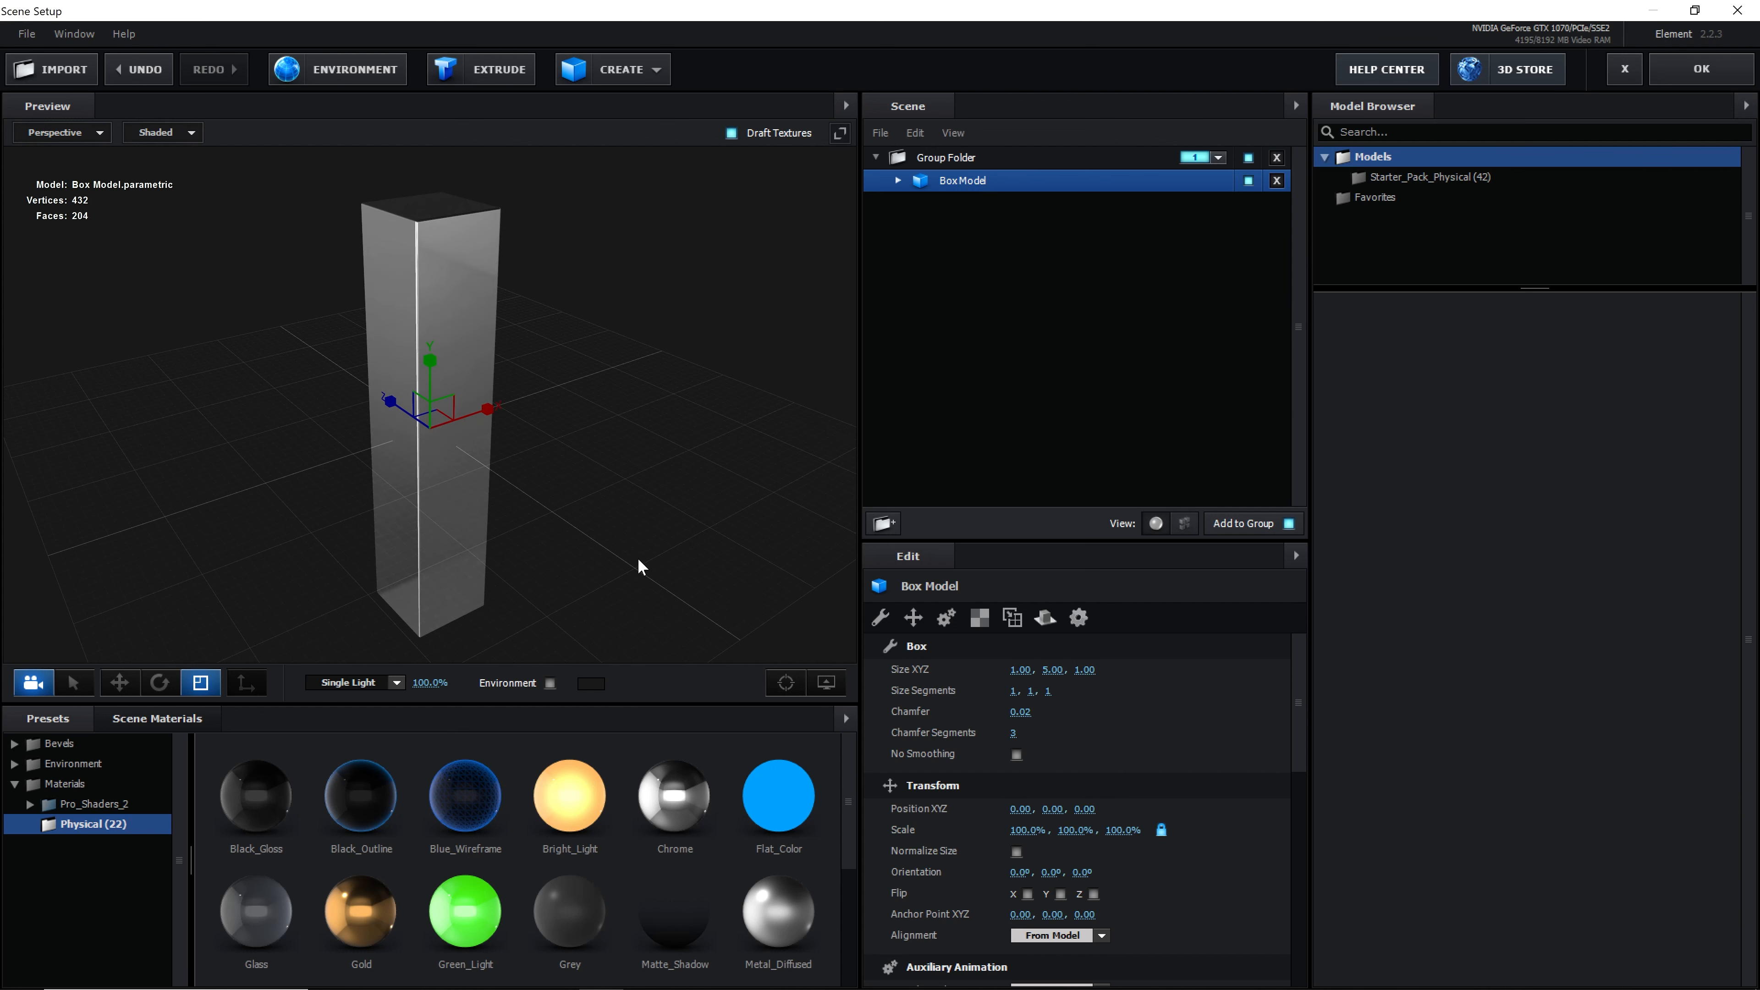
left_click_drag(598, 504, 610, 503)
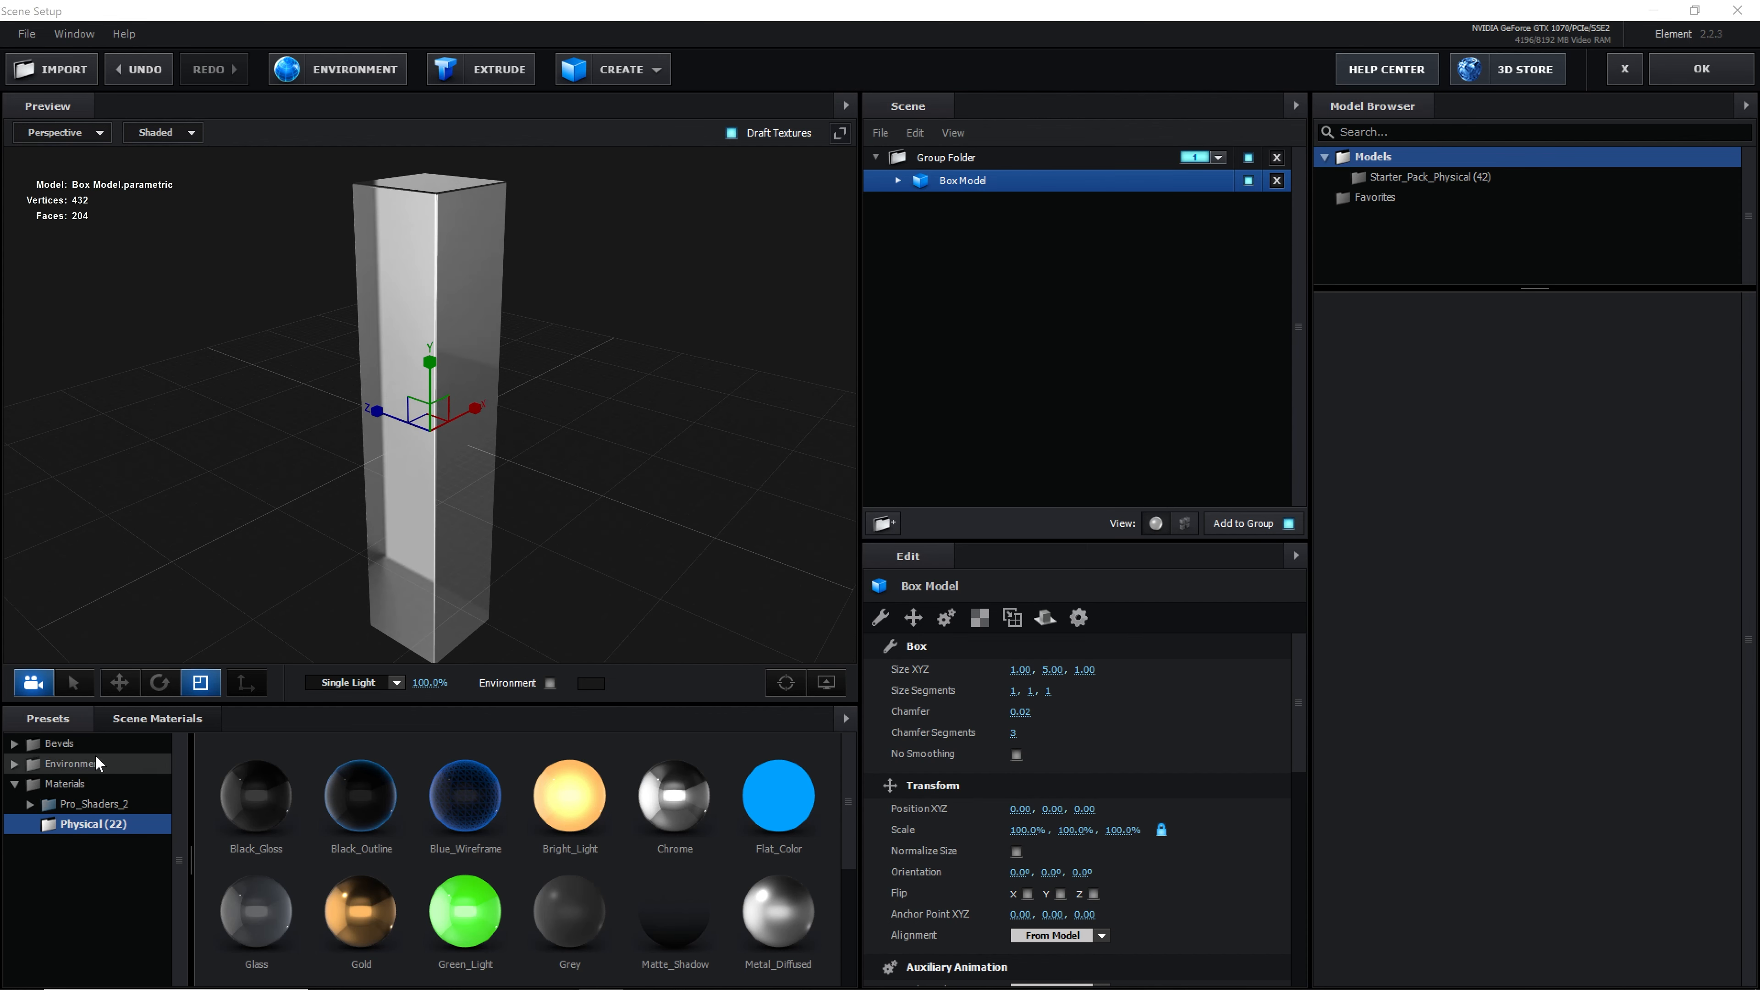
- Try the Basic_2K_02 and Basic_2K_12 environment presets on the column, and settle on Basic_2K_03
left_click(88, 763)
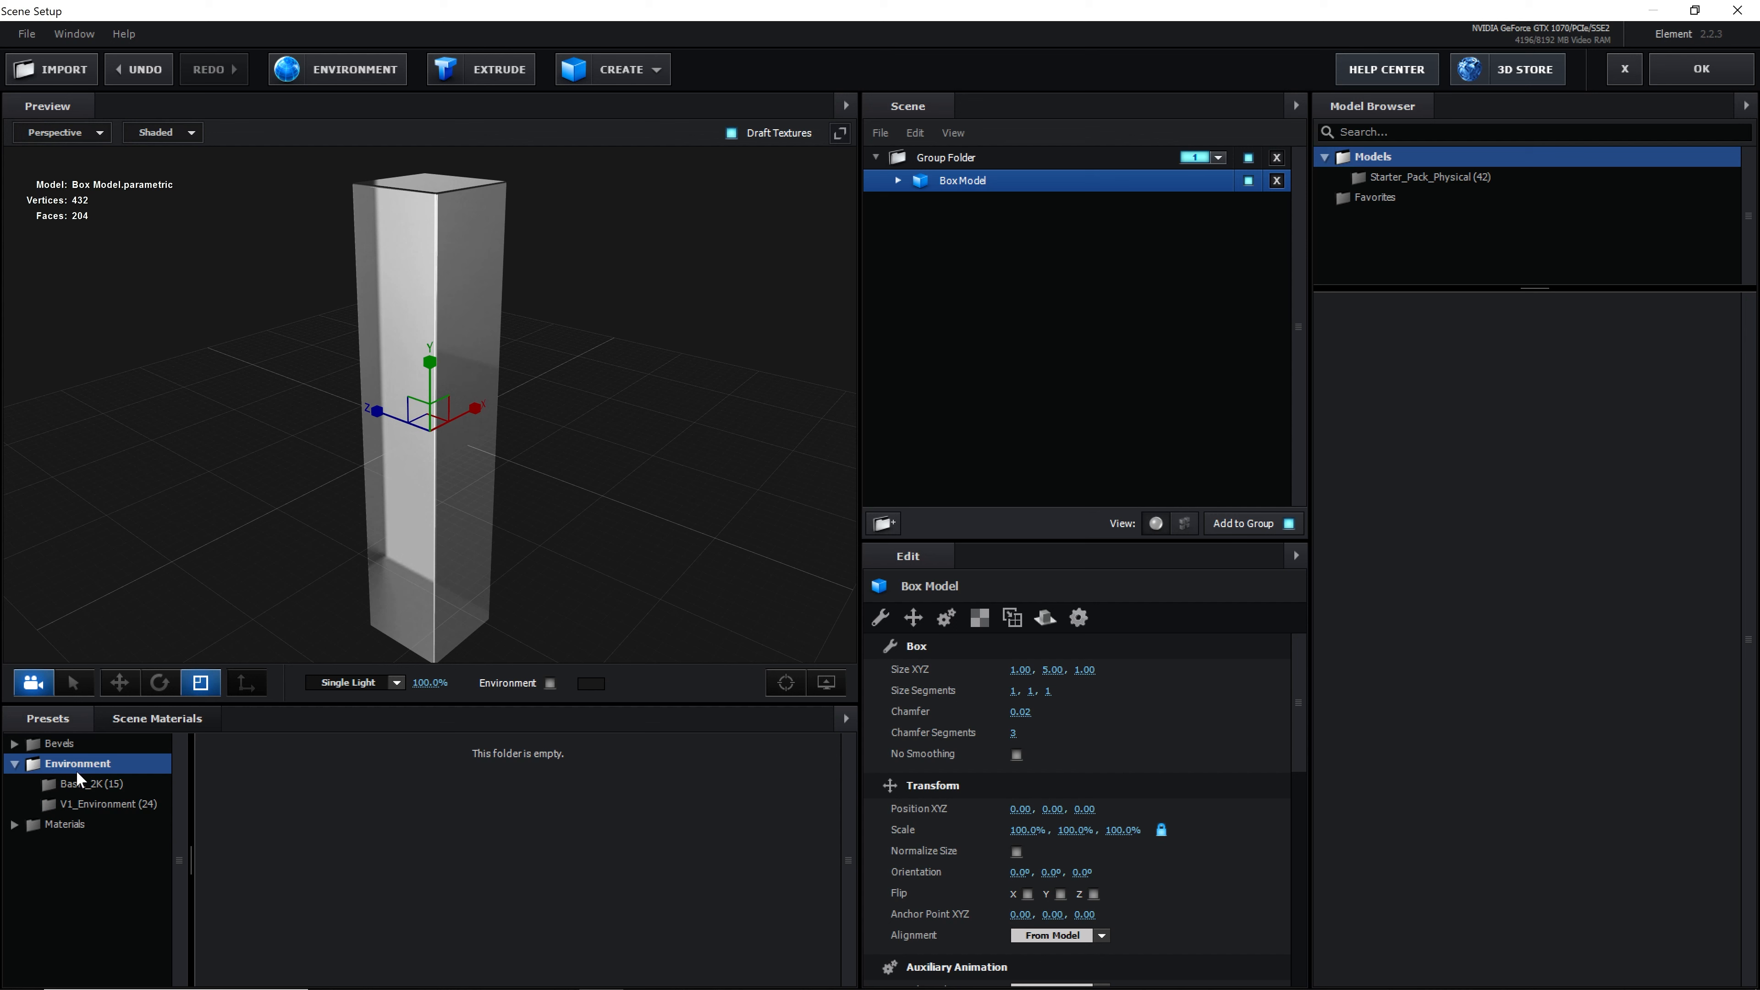
left_click(128, 782)
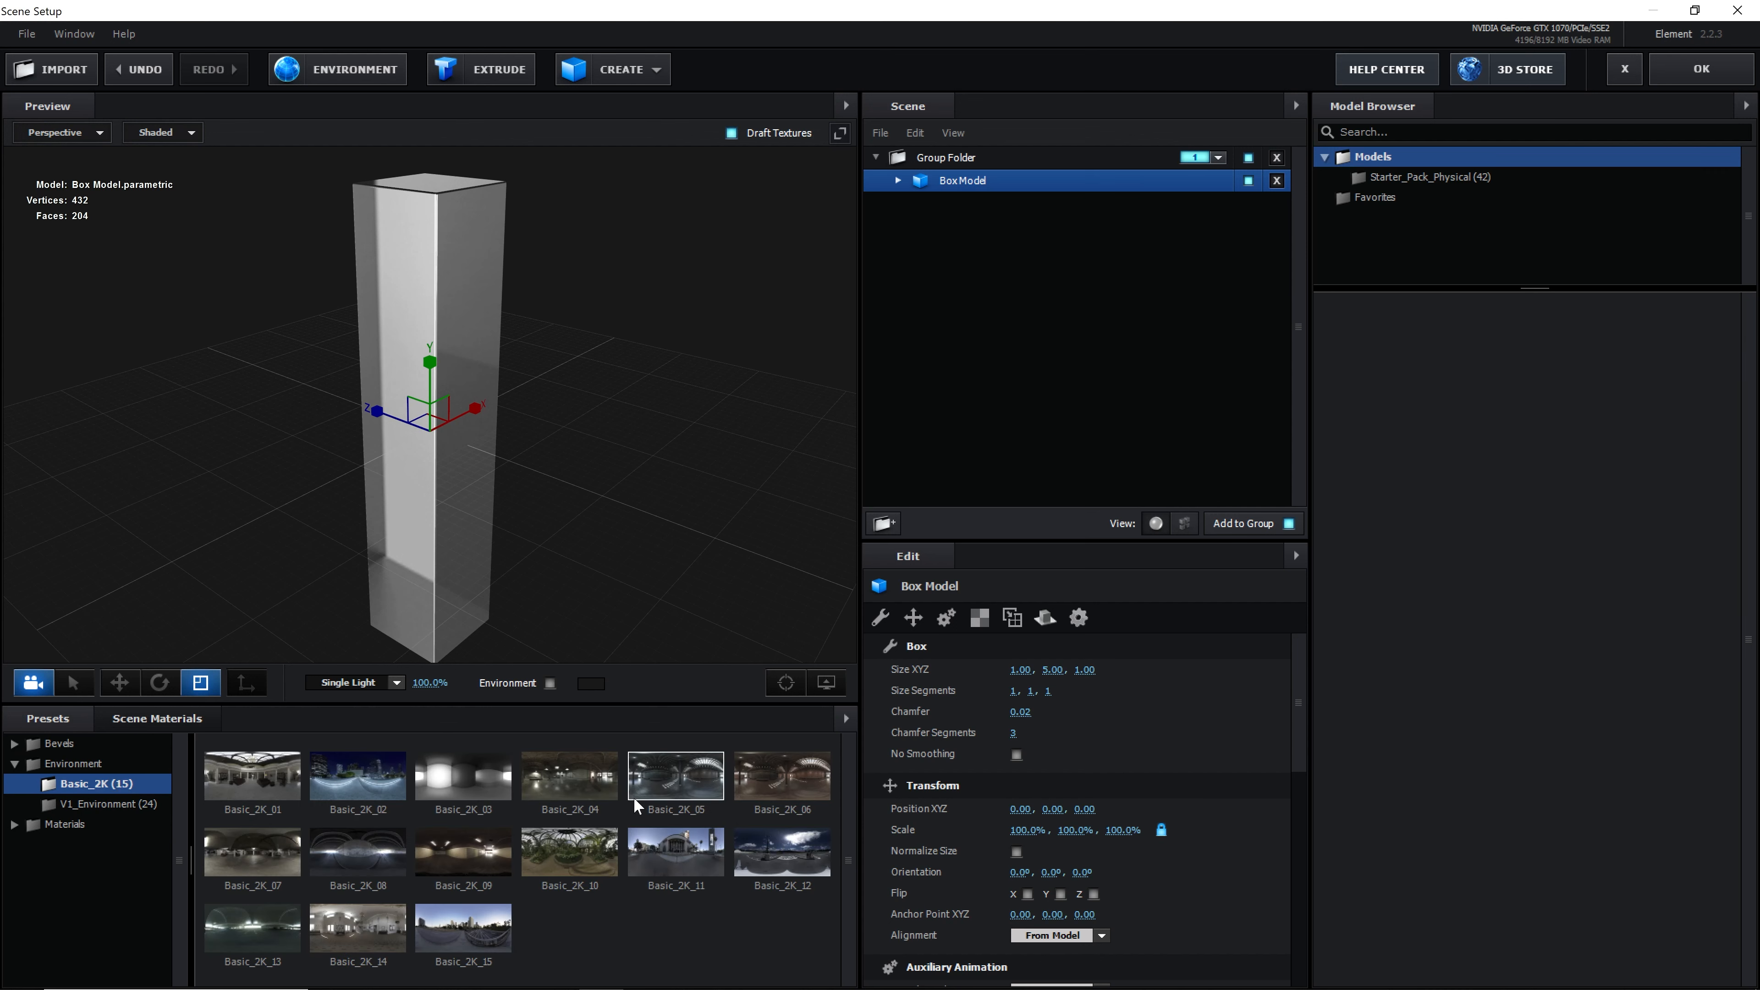
left_click(357, 789)
left_click_drag(662, 539, 469, 342)
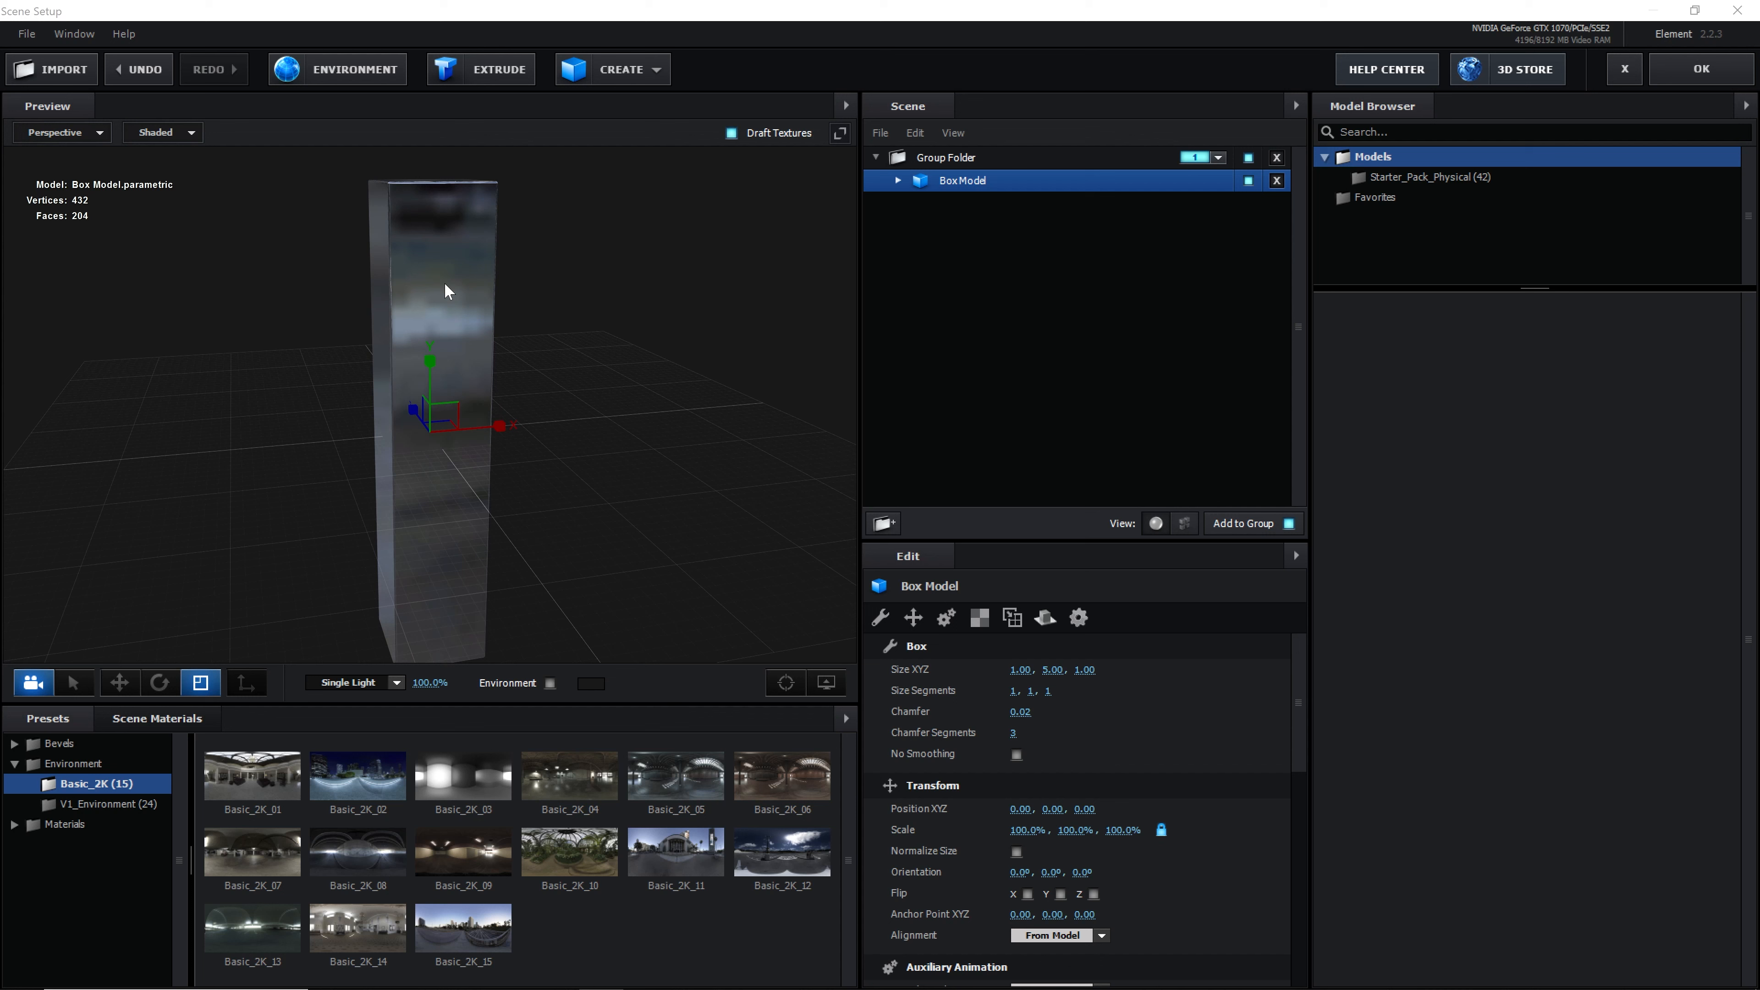
left_click(775, 847)
mouse_move(624, 548)
left_mouse_down()
mouse_move(595, 534)
mouse_move(631, 534)
mouse_move(584, 537)
mouse_move(605, 541)
left_mouse_up()
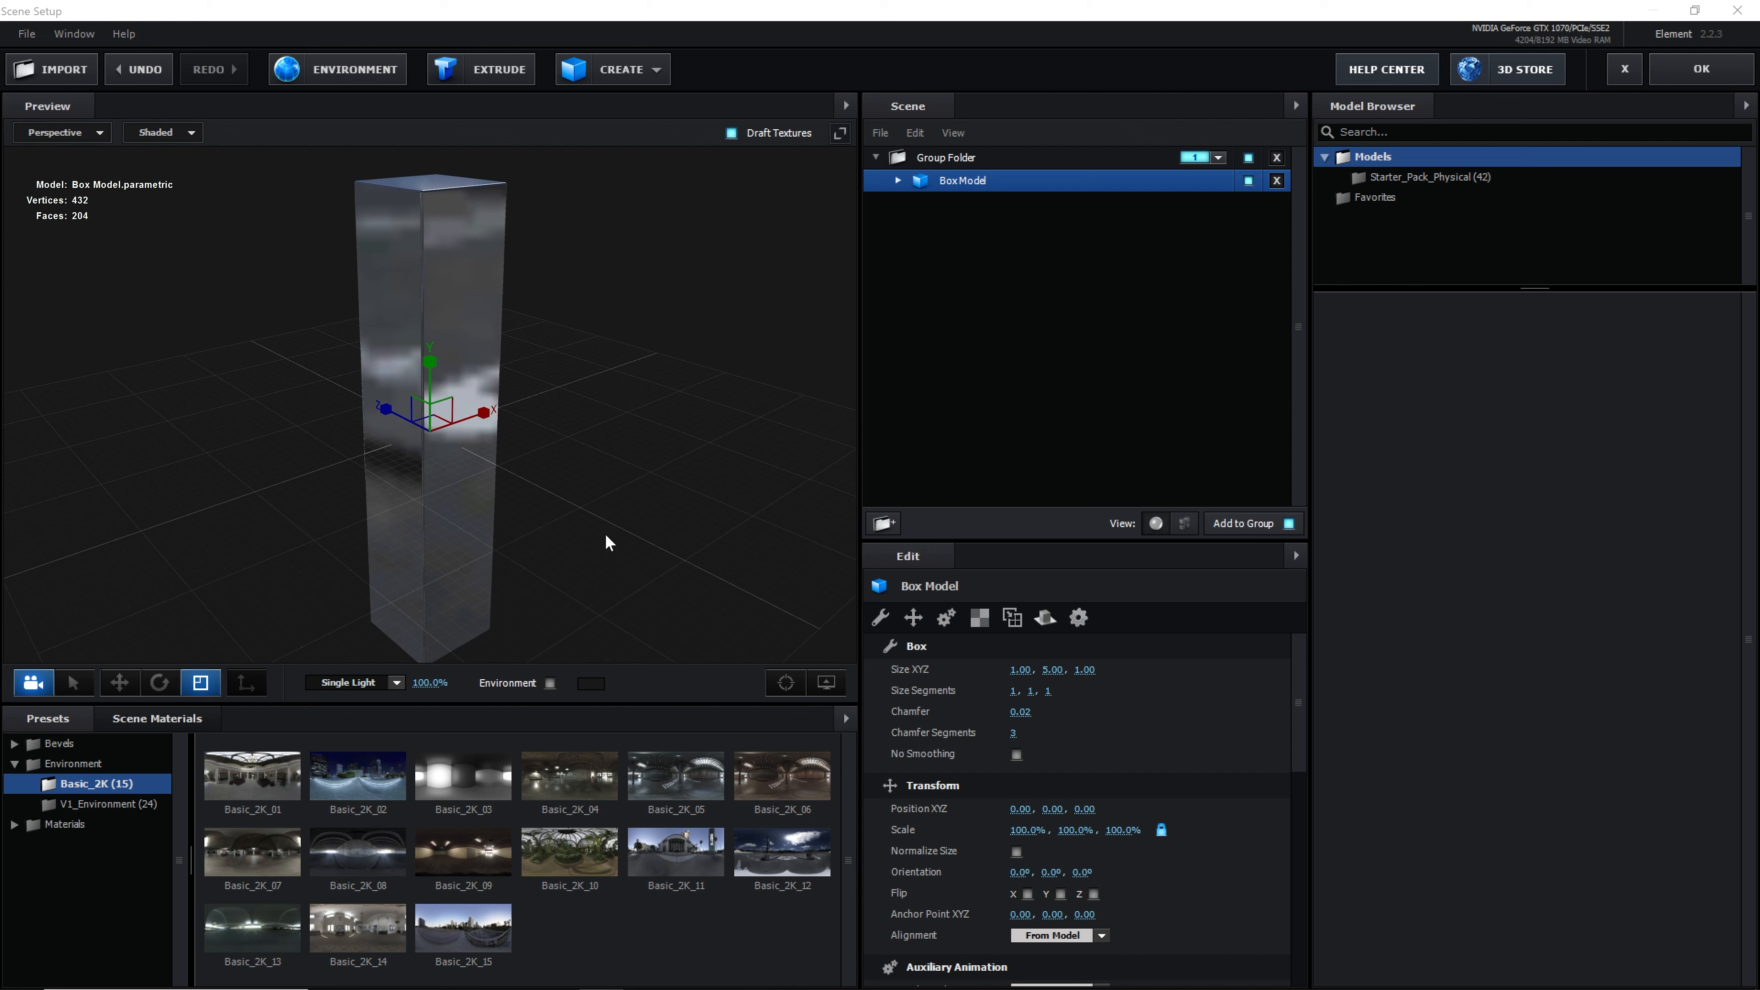
mouse_move(581, 480)
left_mouse_down()
mouse_move(566, 464)
mouse_move(607, 456)
mouse_move(573, 475)
mouse_move(594, 491)
left_mouse_up()
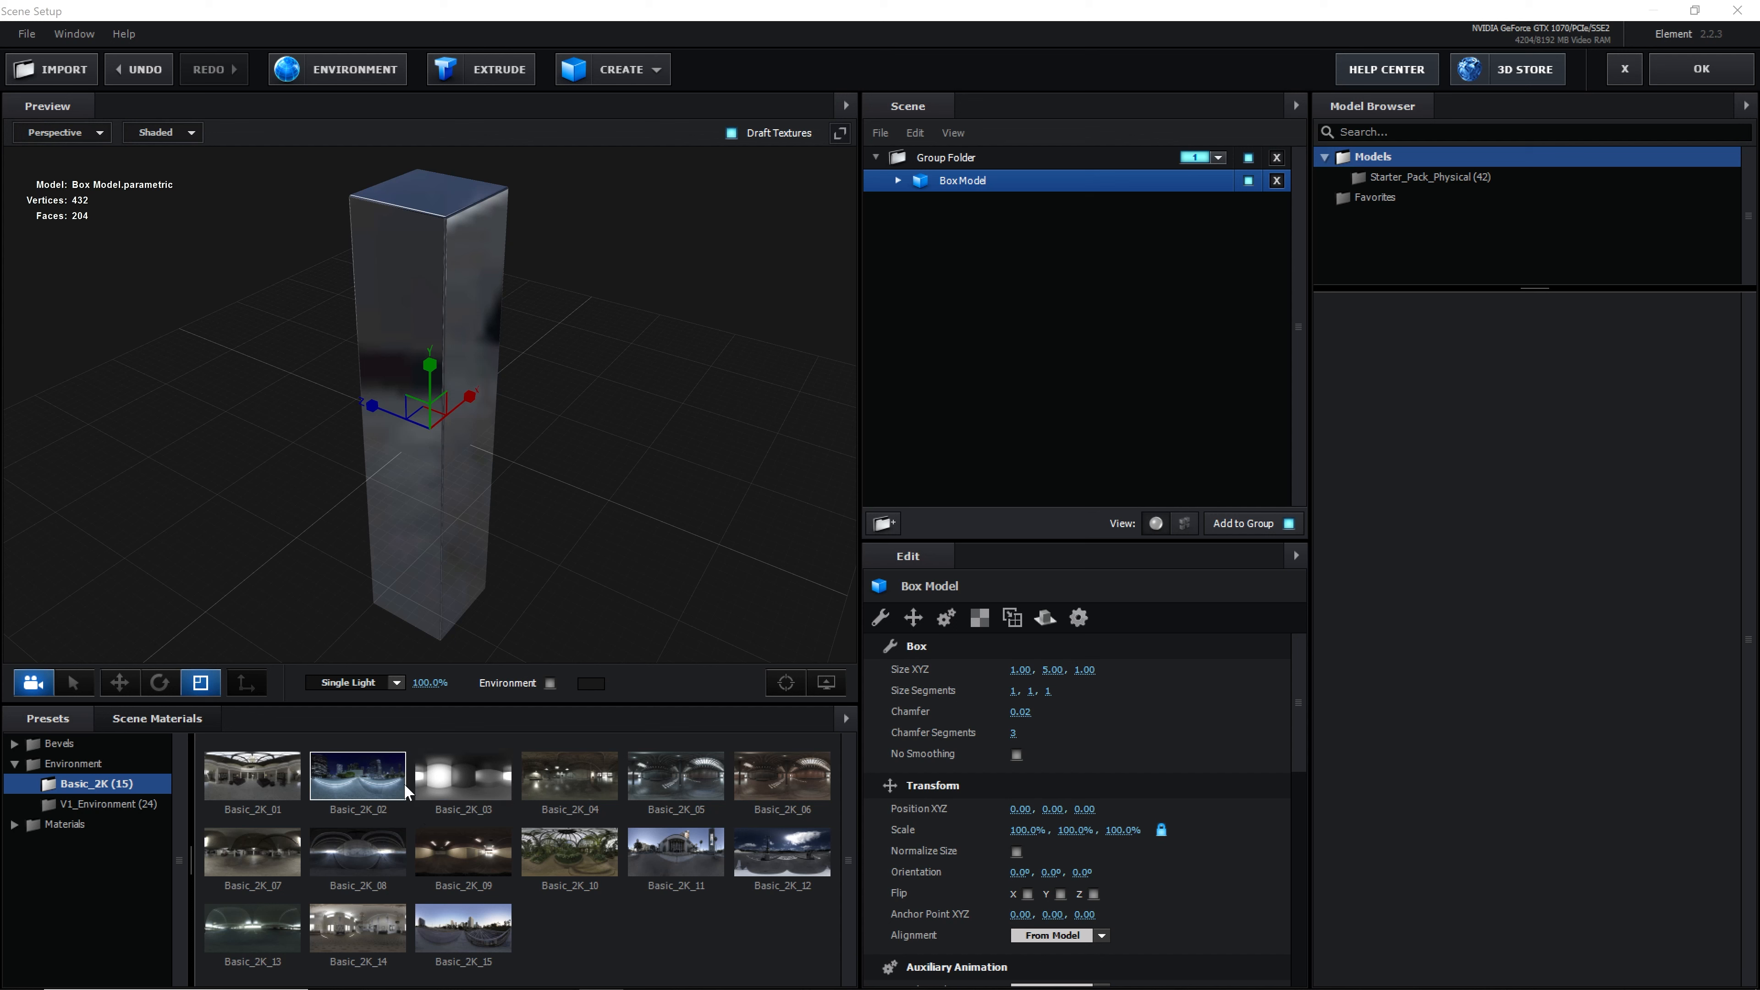
left_click(465, 776)
mouse_move(624, 519)
left_mouse_down()
mouse_move(584, 514)
mouse_move(625, 523)
left_mouse_up()
left_click_drag(695, 400, 644, 380)
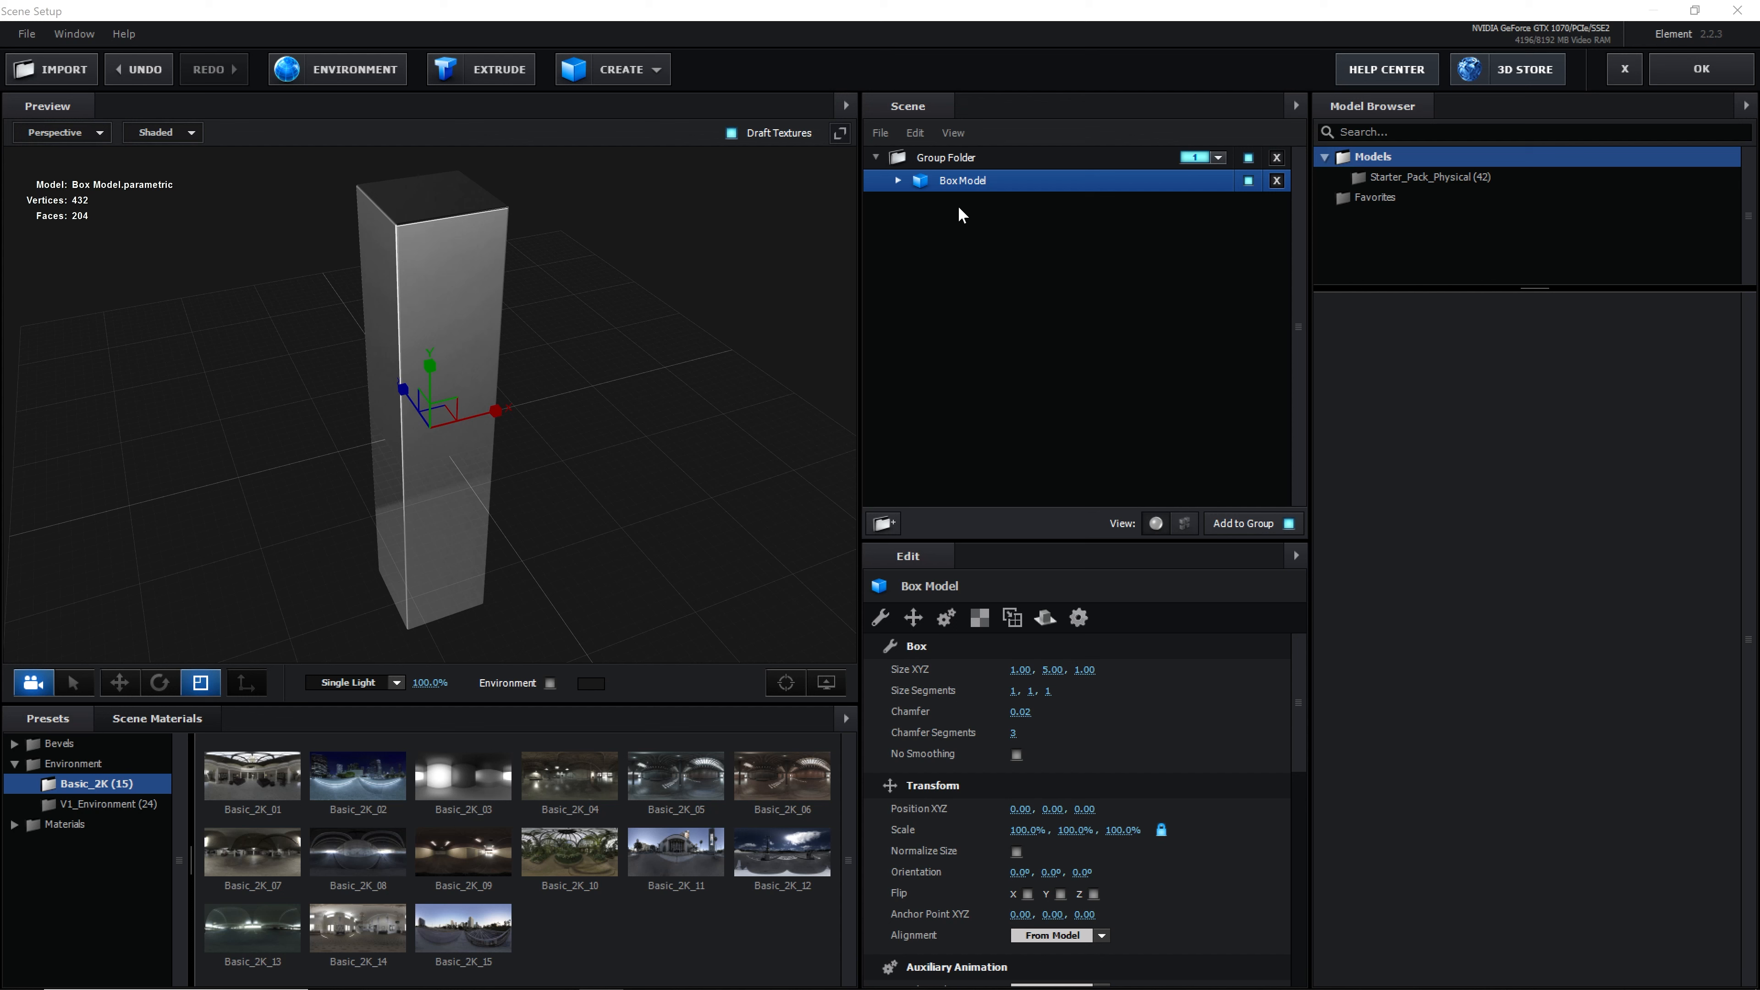
- Set the reflectivity color of the box's Chrome material to red (FF0000)
left_click(898, 180)
left_click(1009, 204)
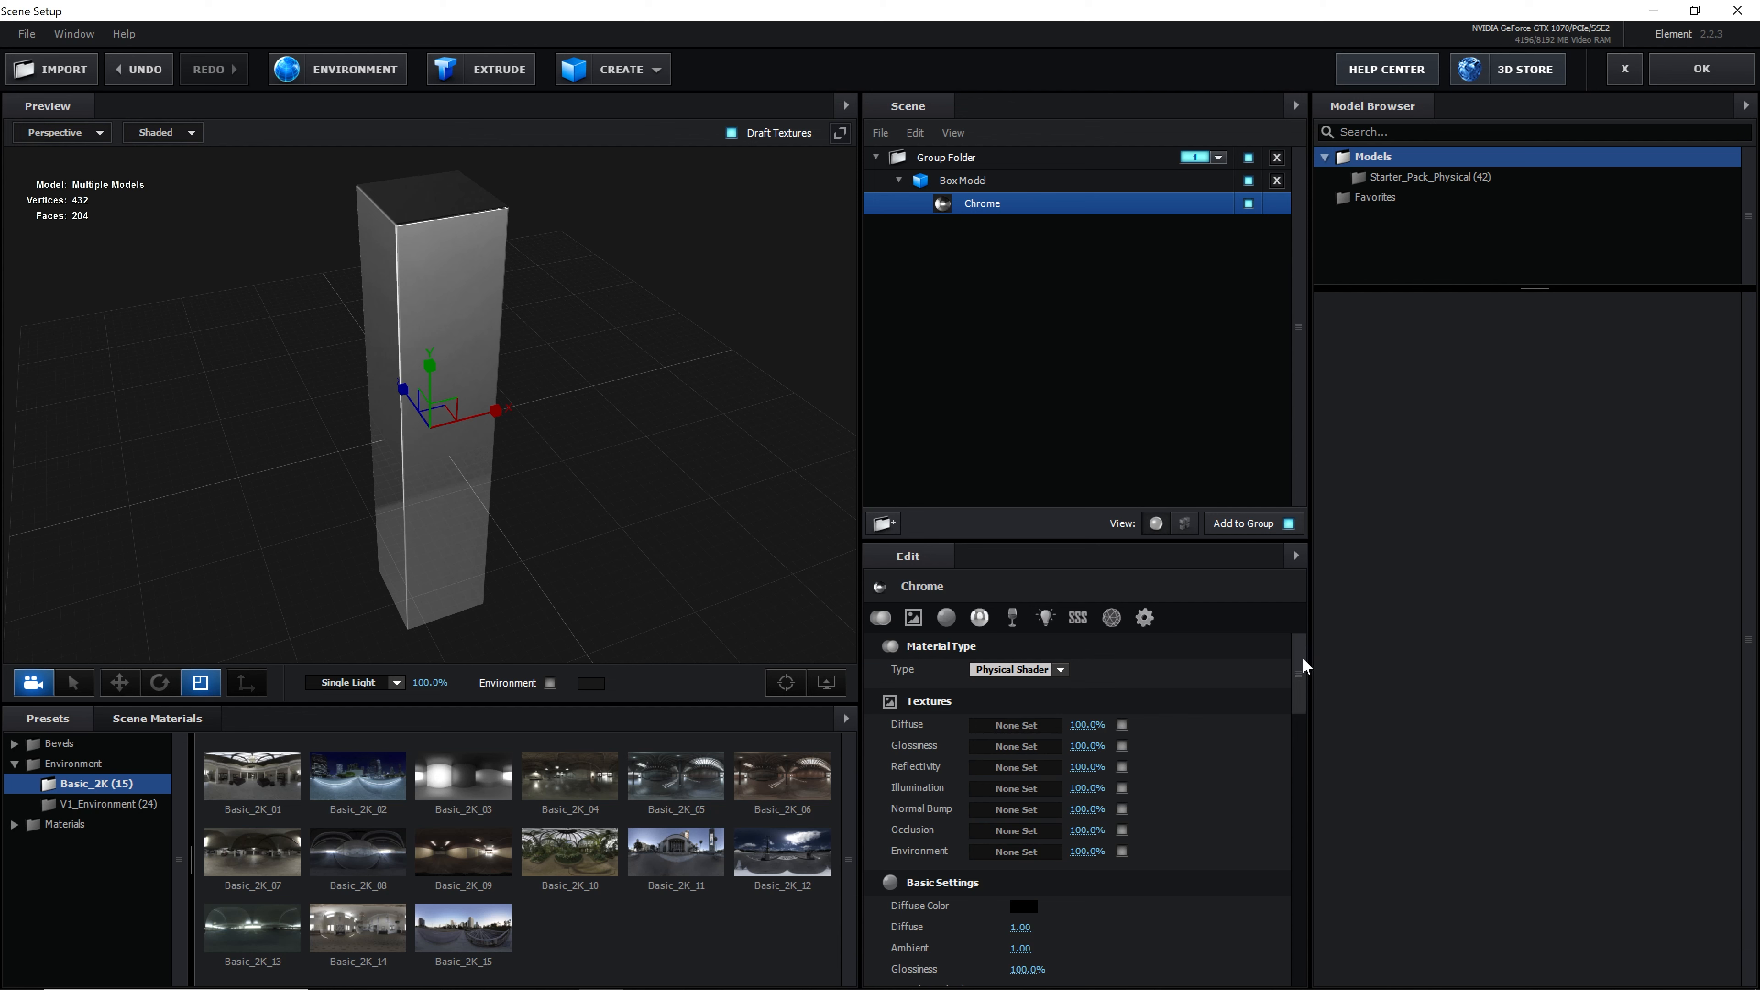
left_click_drag(1303, 649, 1290, 730)
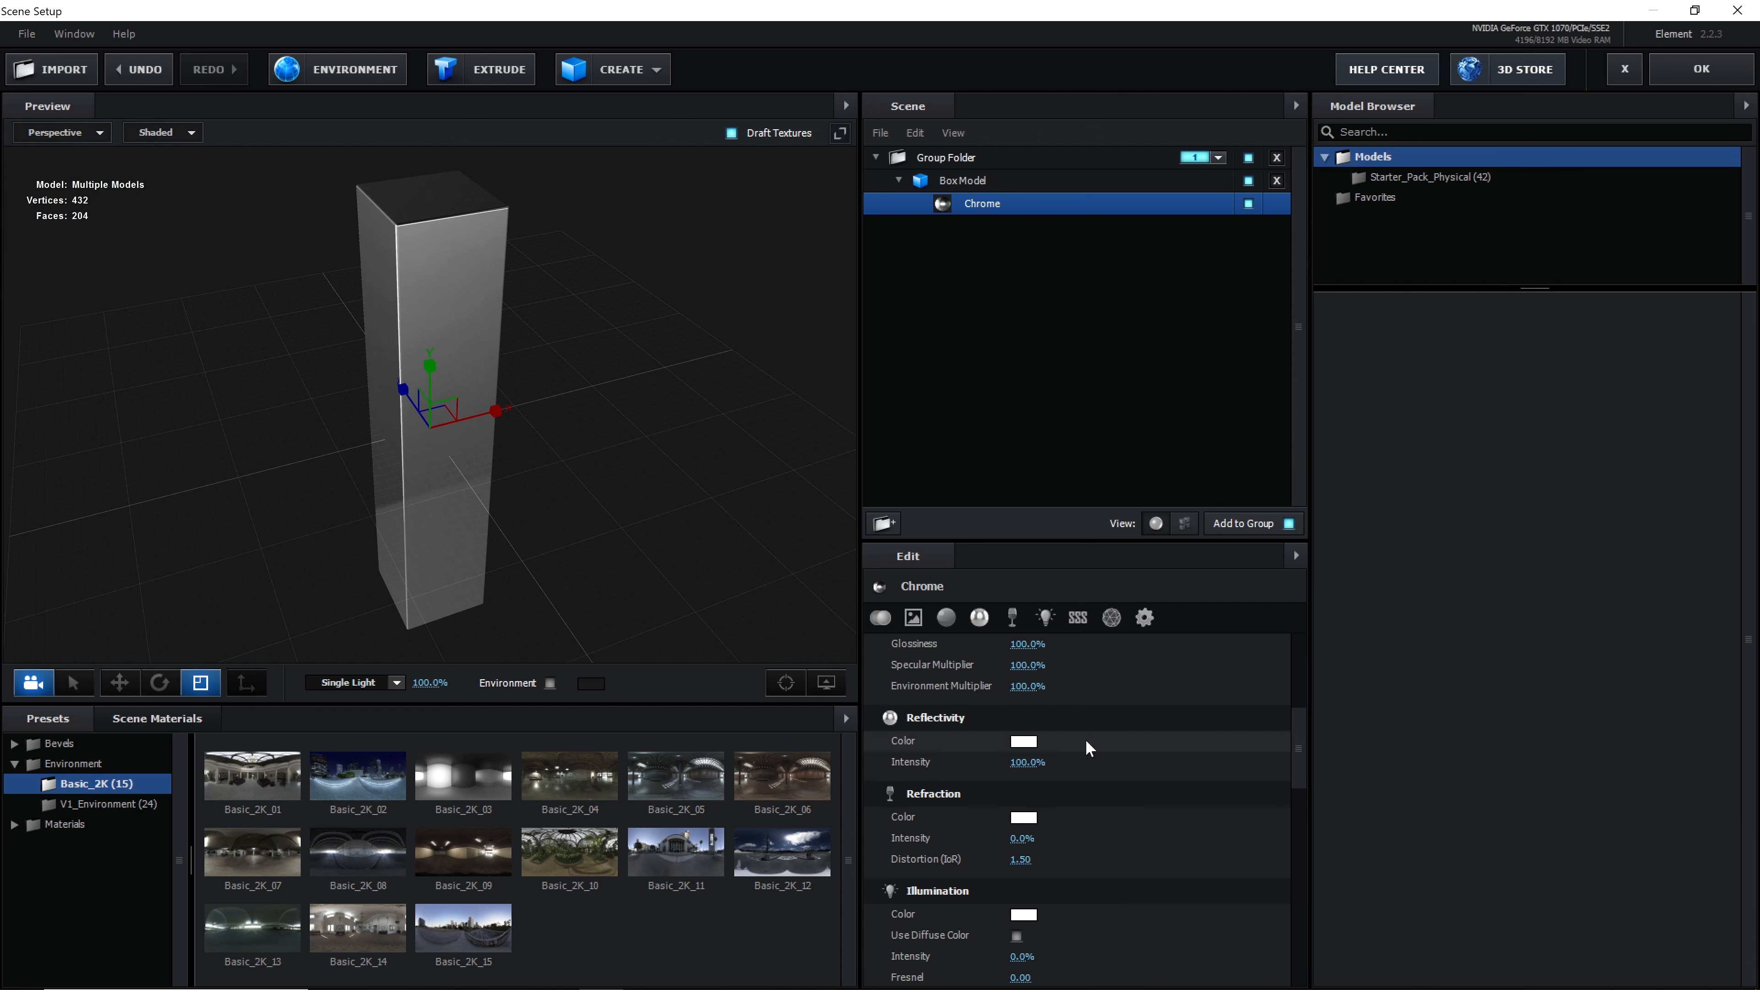
left_click(1023, 741)
left_click_drag(1012, 734, 1142, 636)
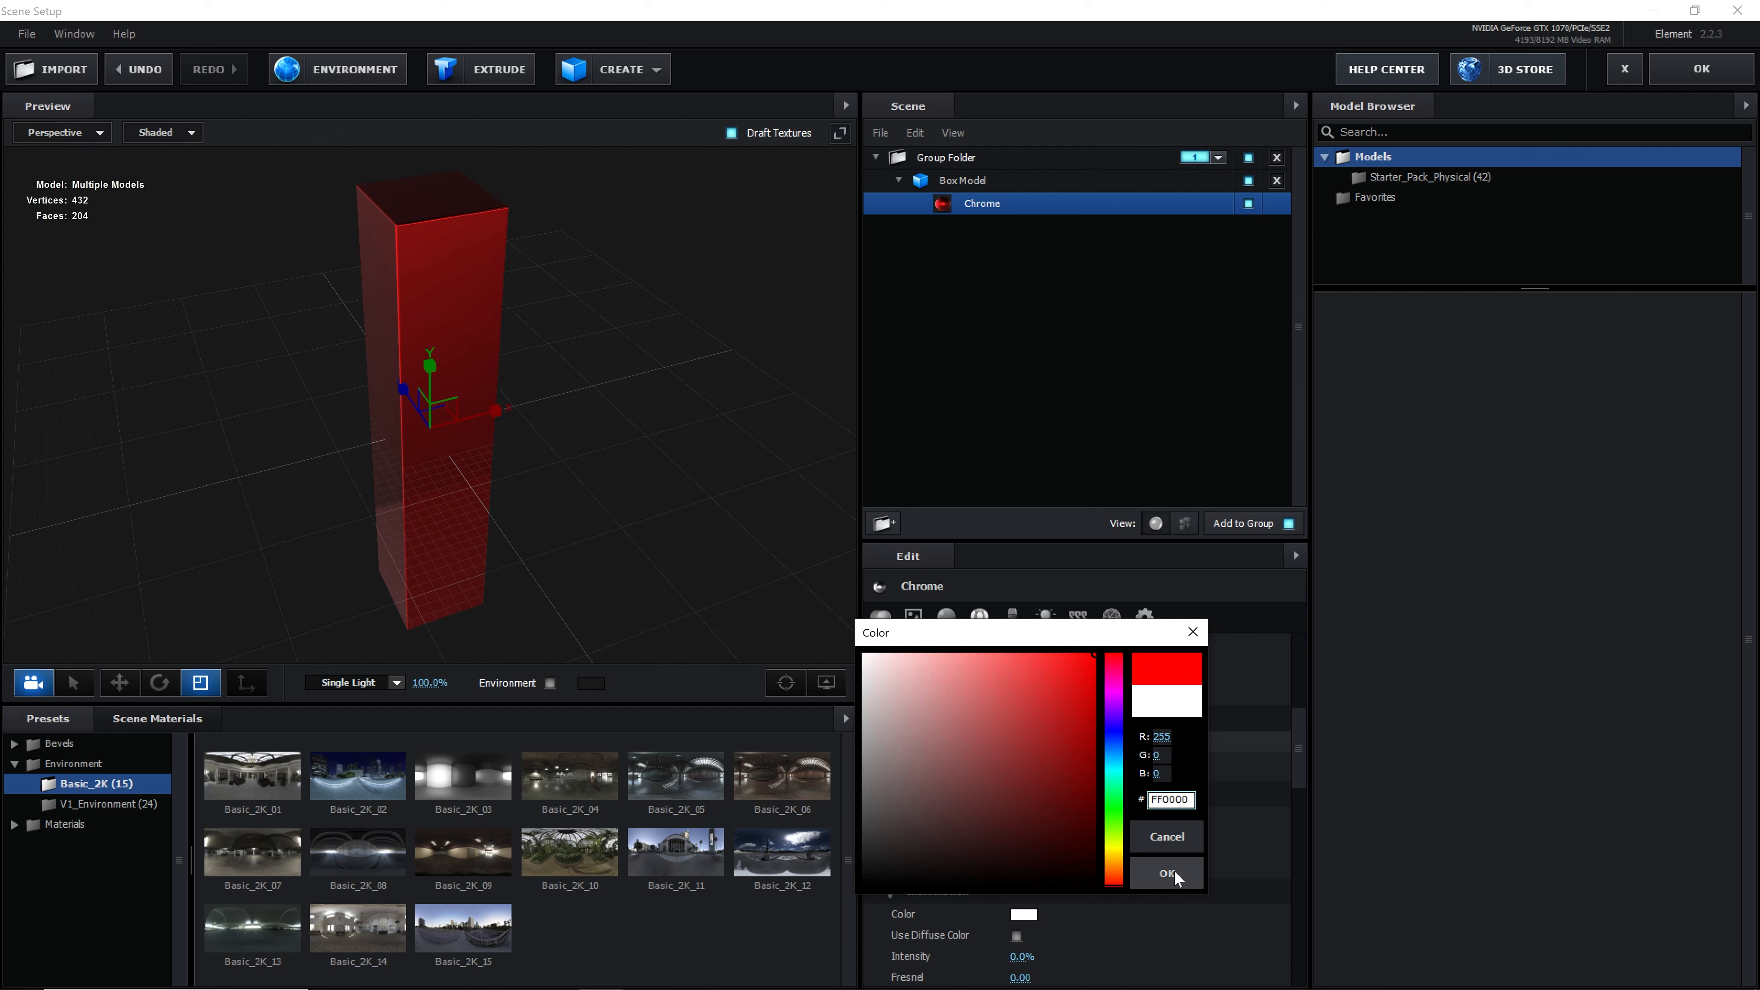
left_click_drag(1128, 700, 1121, 652)
left_click(1167, 873)
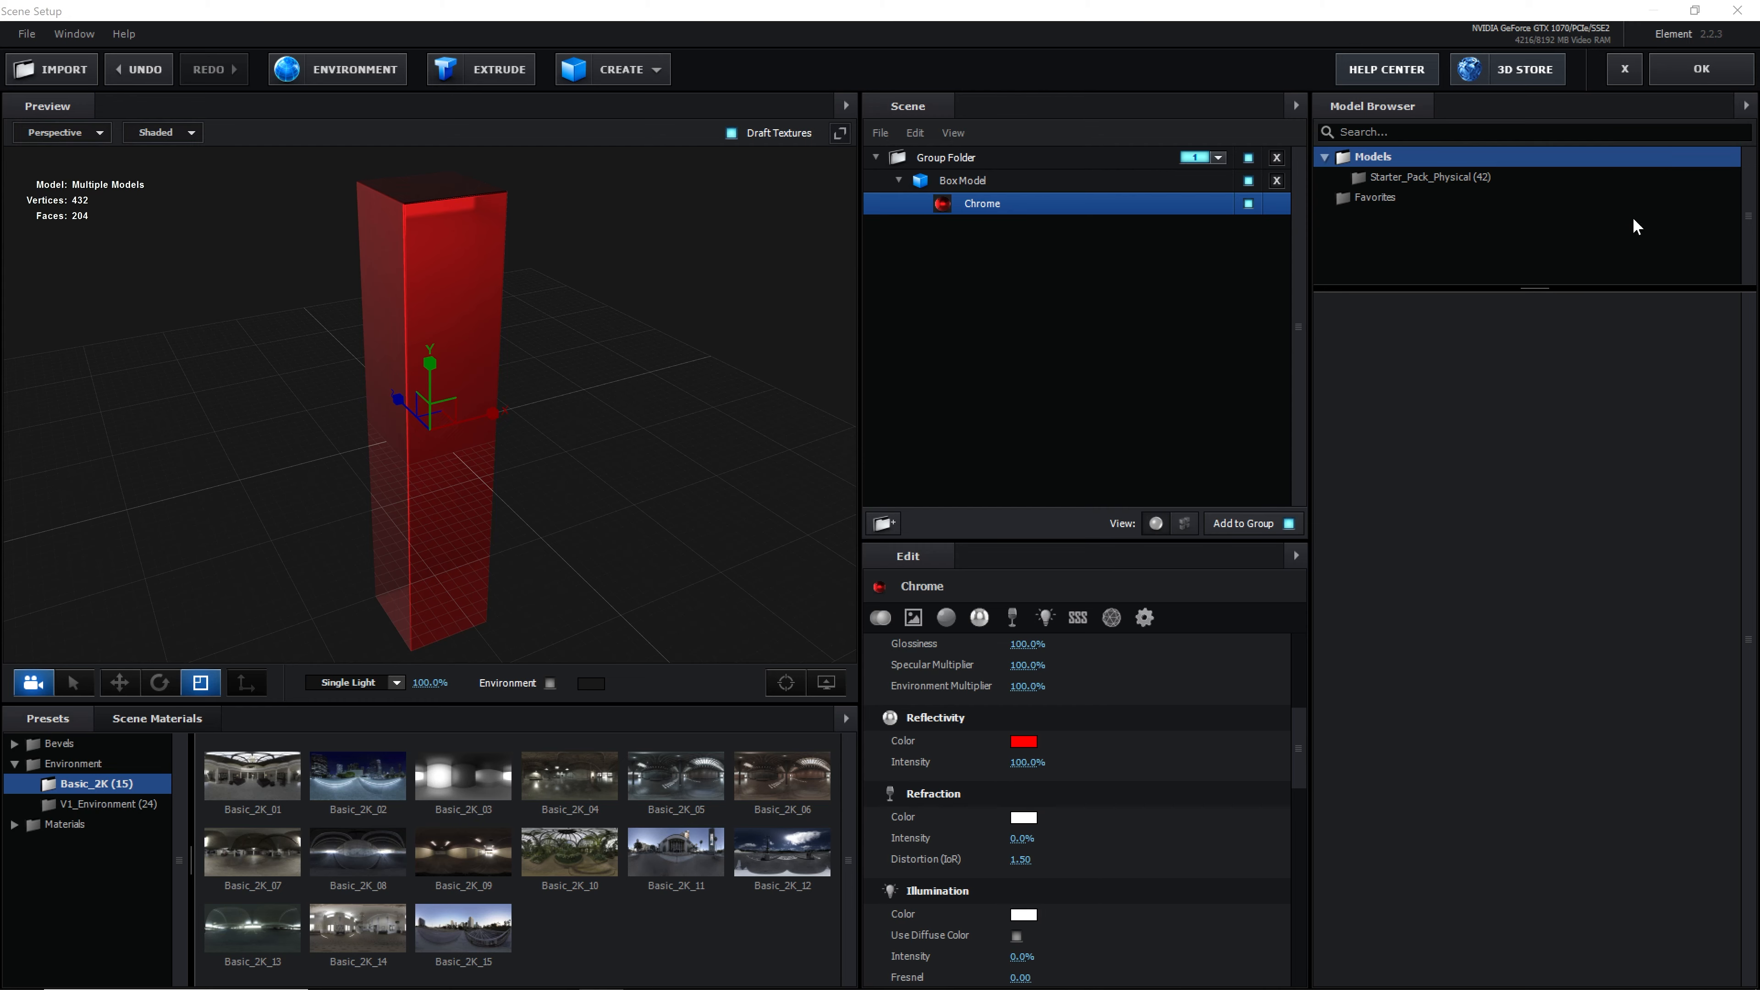
- Accept the scene setup and add a two-node camera with the 35mm preset to the Barras composition
left_click(1703, 69)
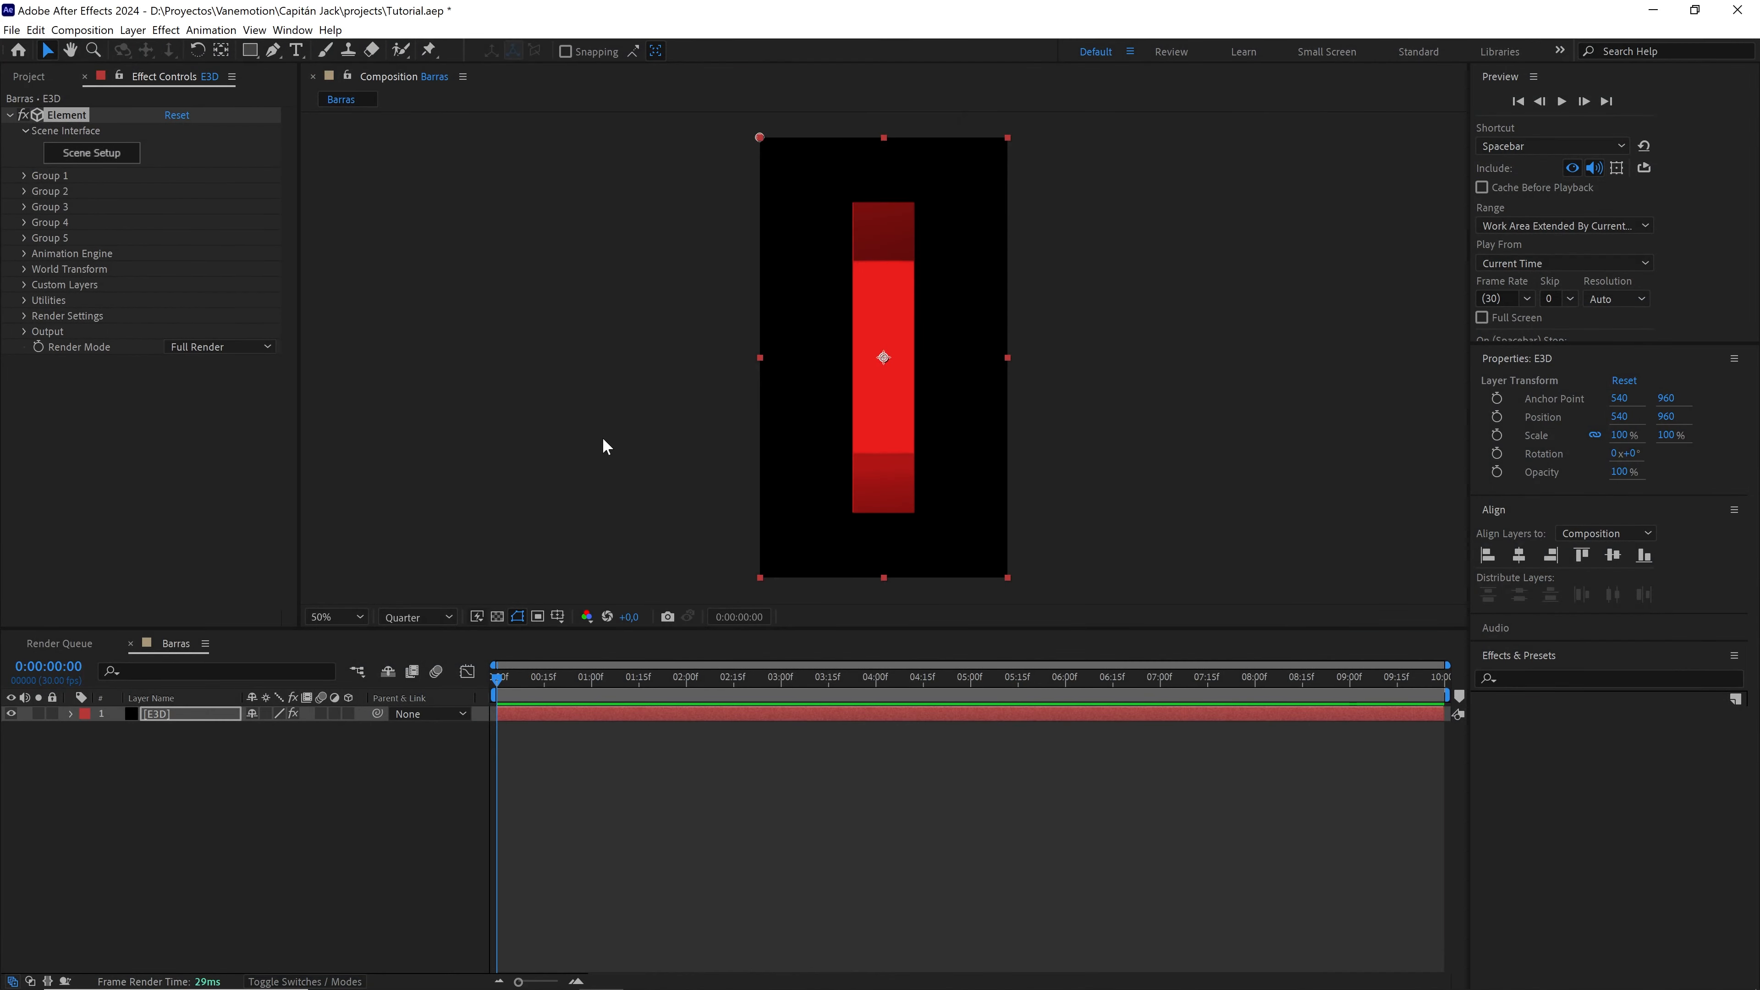
right_click(228, 801)
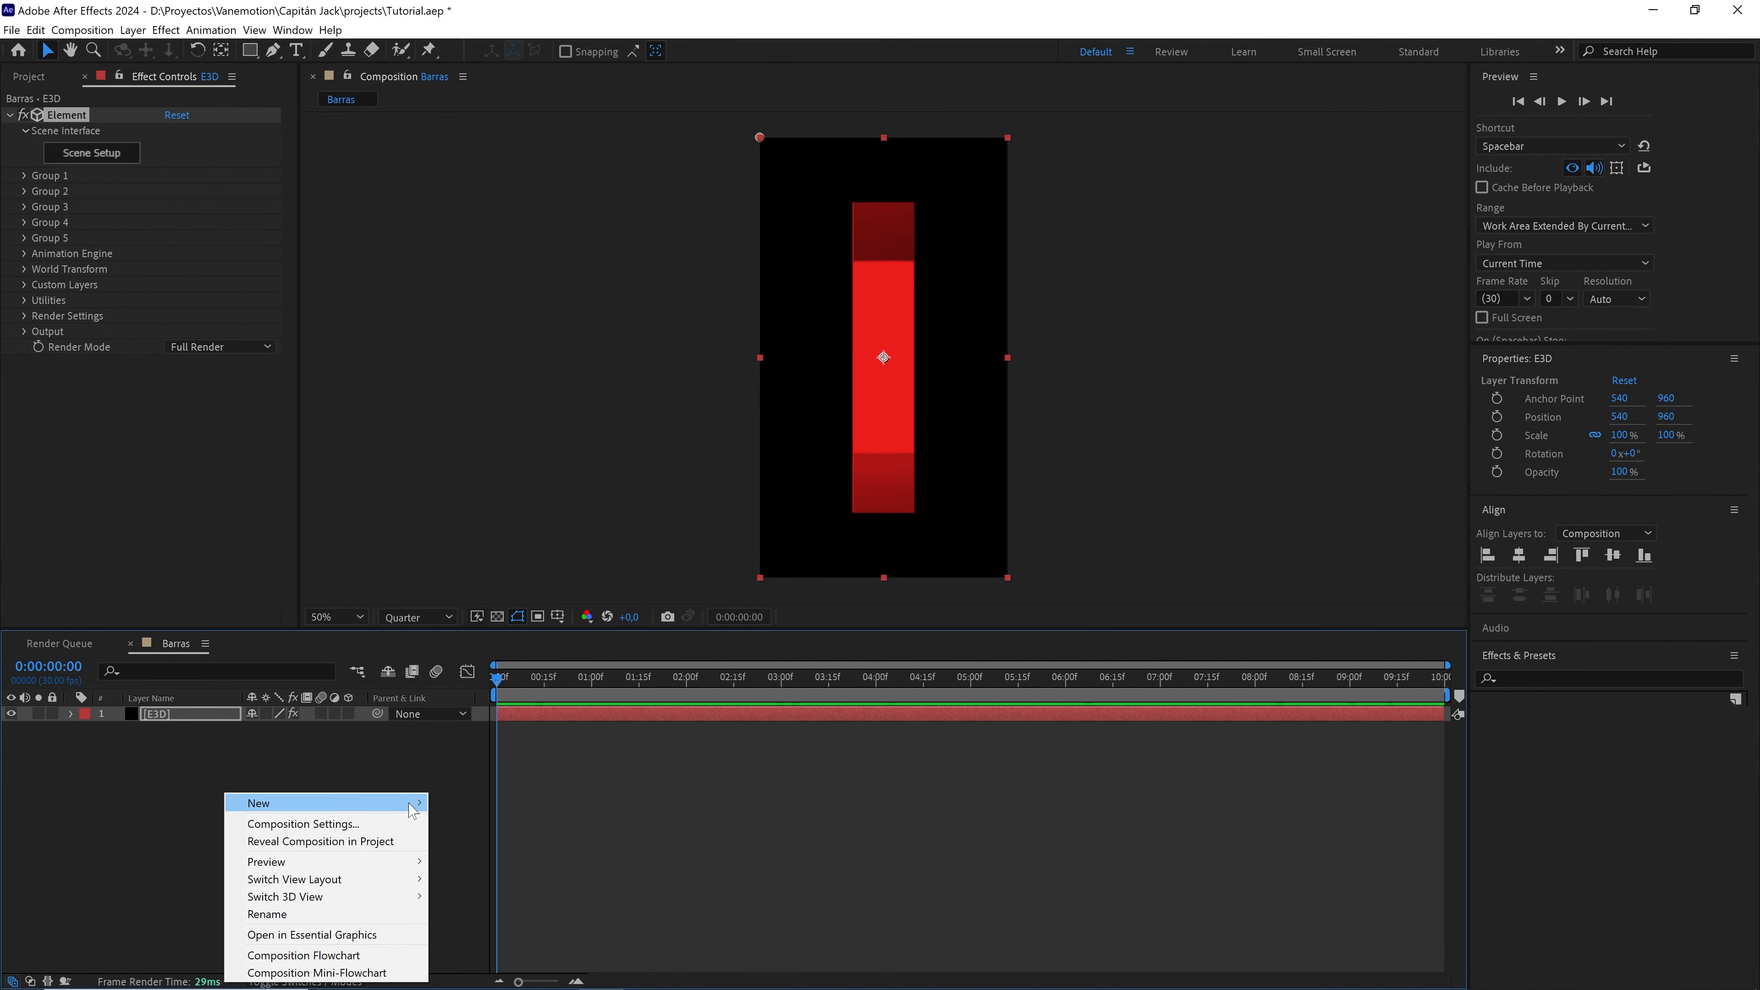
mouse_move(389, 804)
left_click(515, 877)
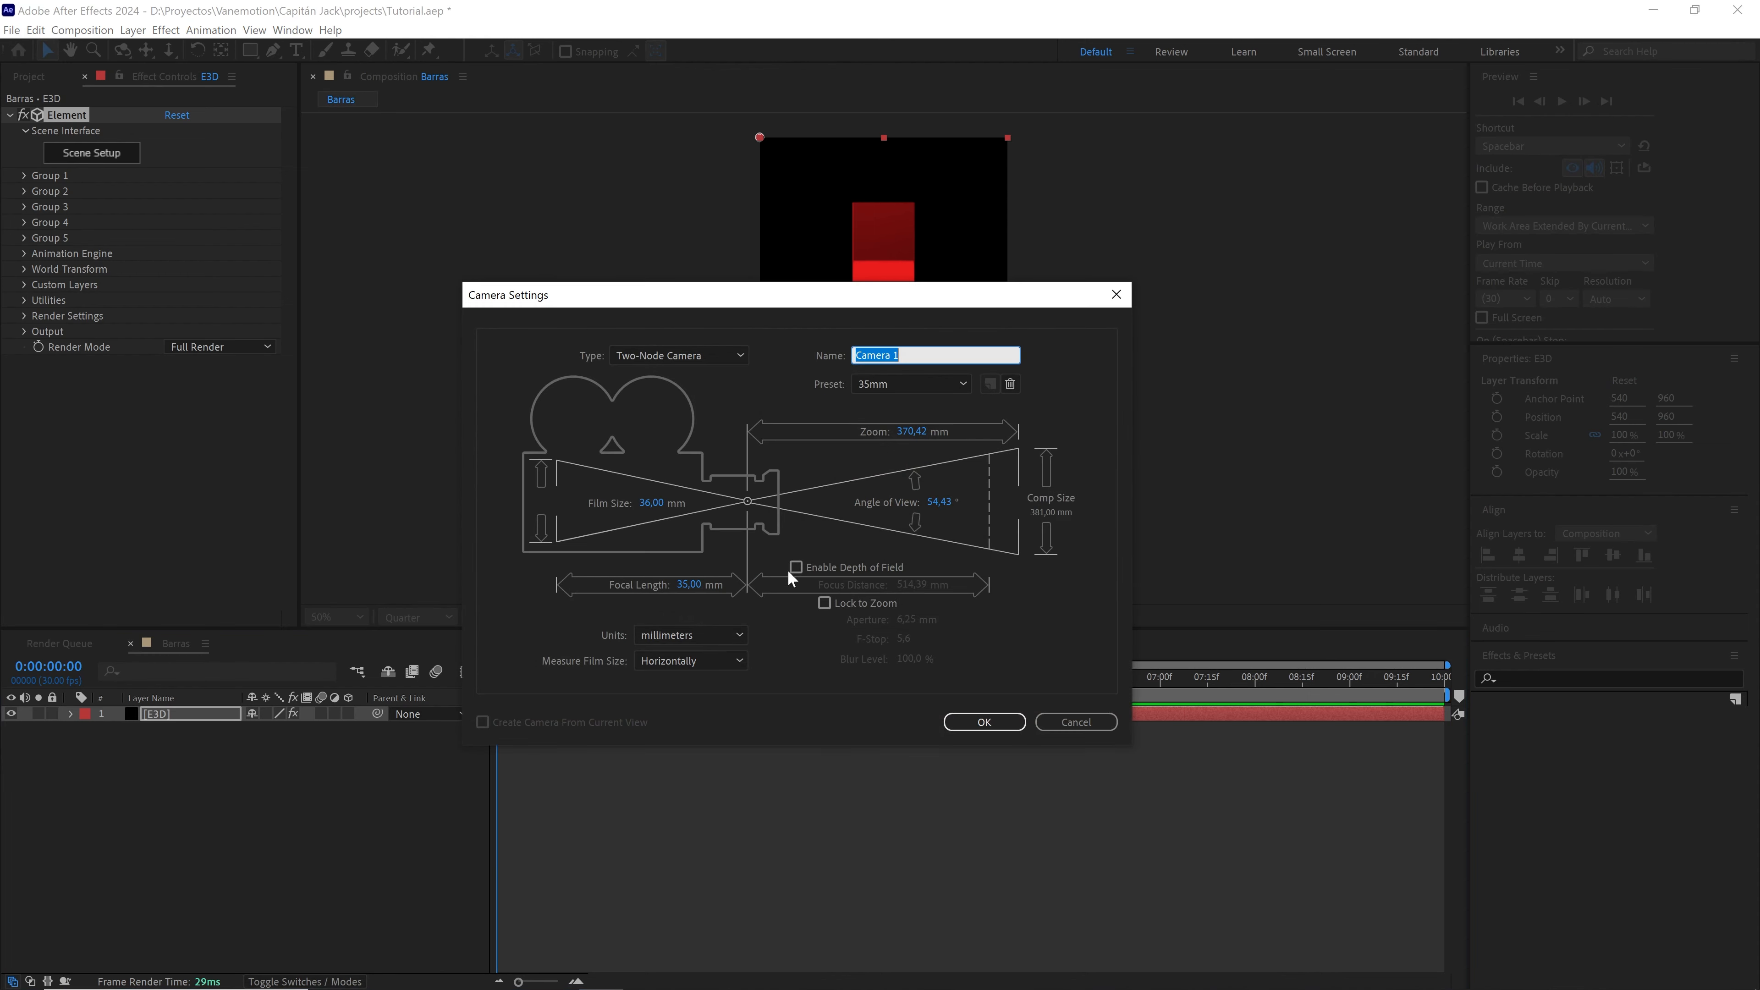
left_click(907, 386)
left_click(899, 502)
left_click(711, 358)
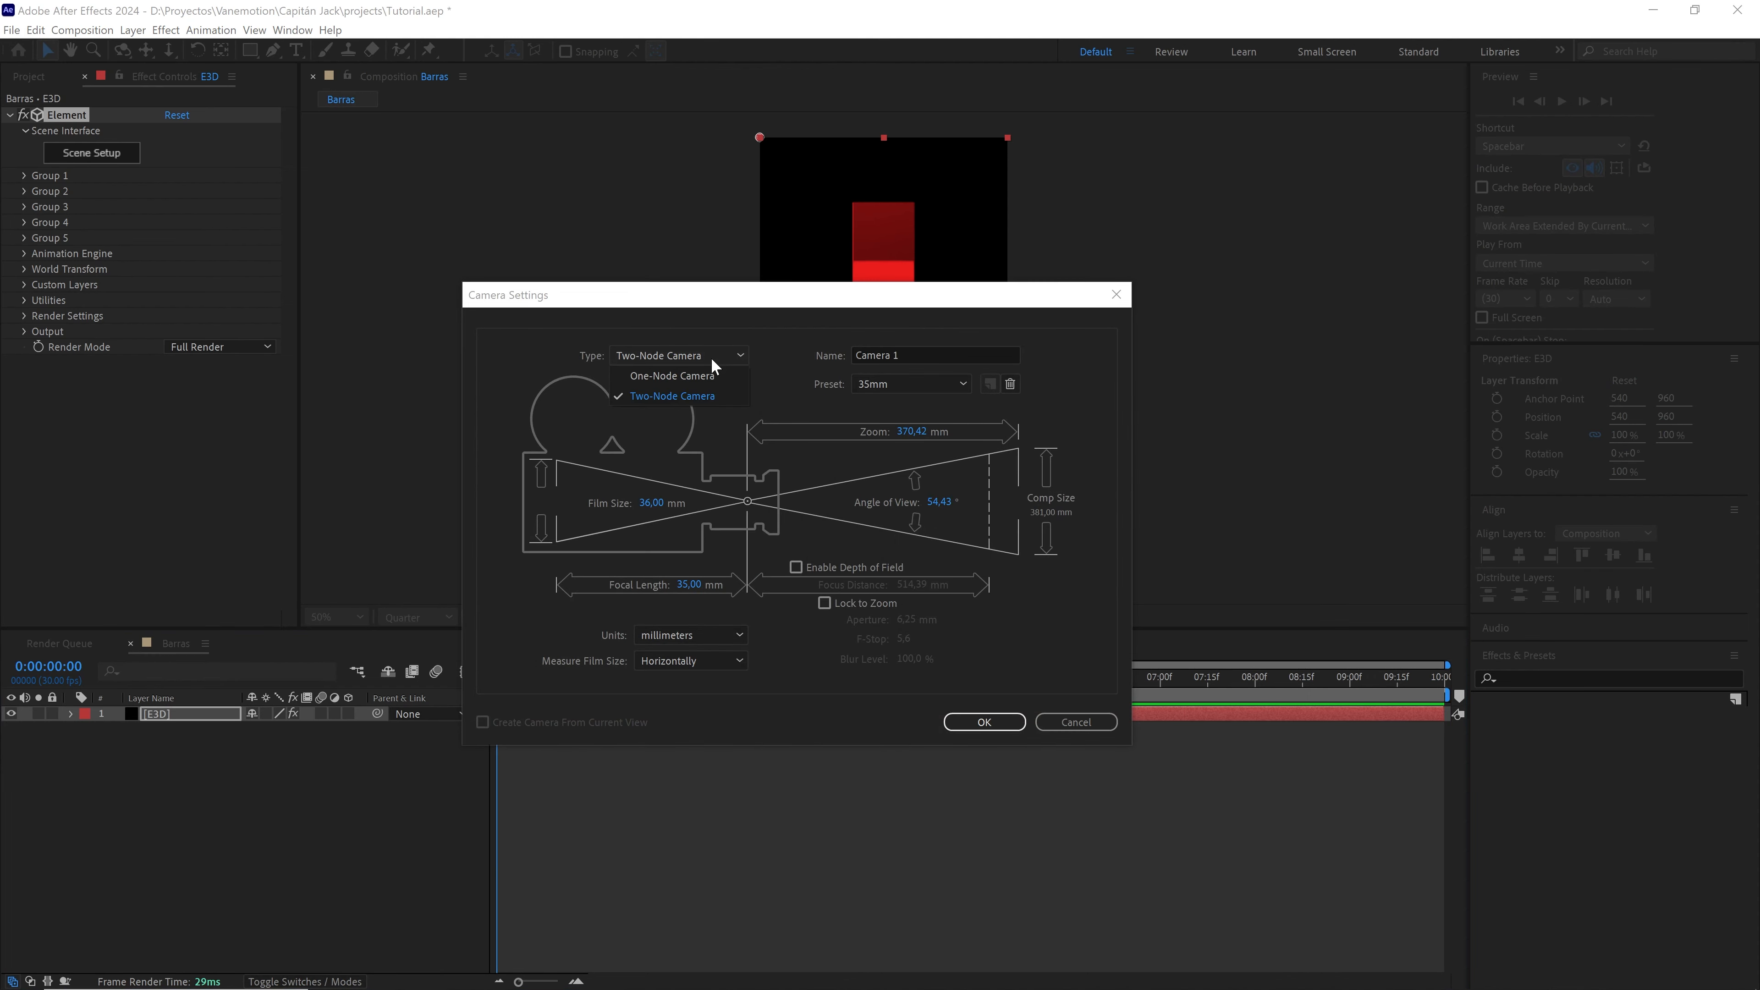
left_click(650, 395)
left_click(983, 721)
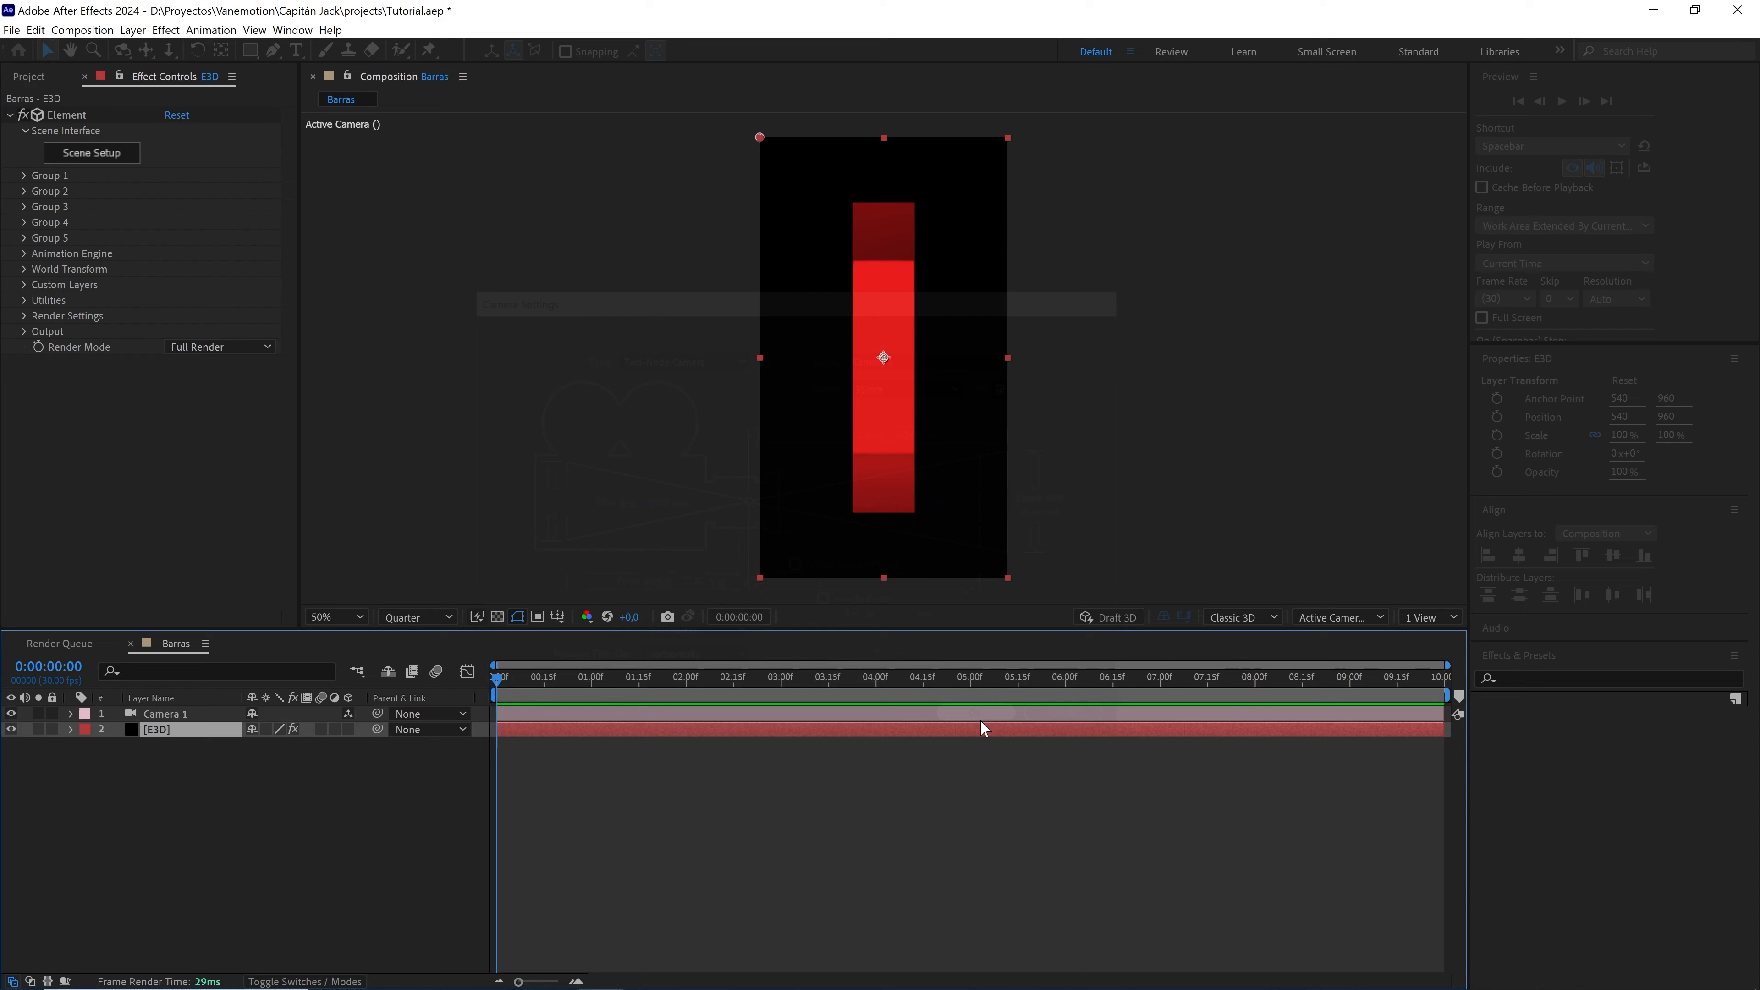
- Add a null object with 3D enabled and parent Camera 1 to it
right_click(208, 813)
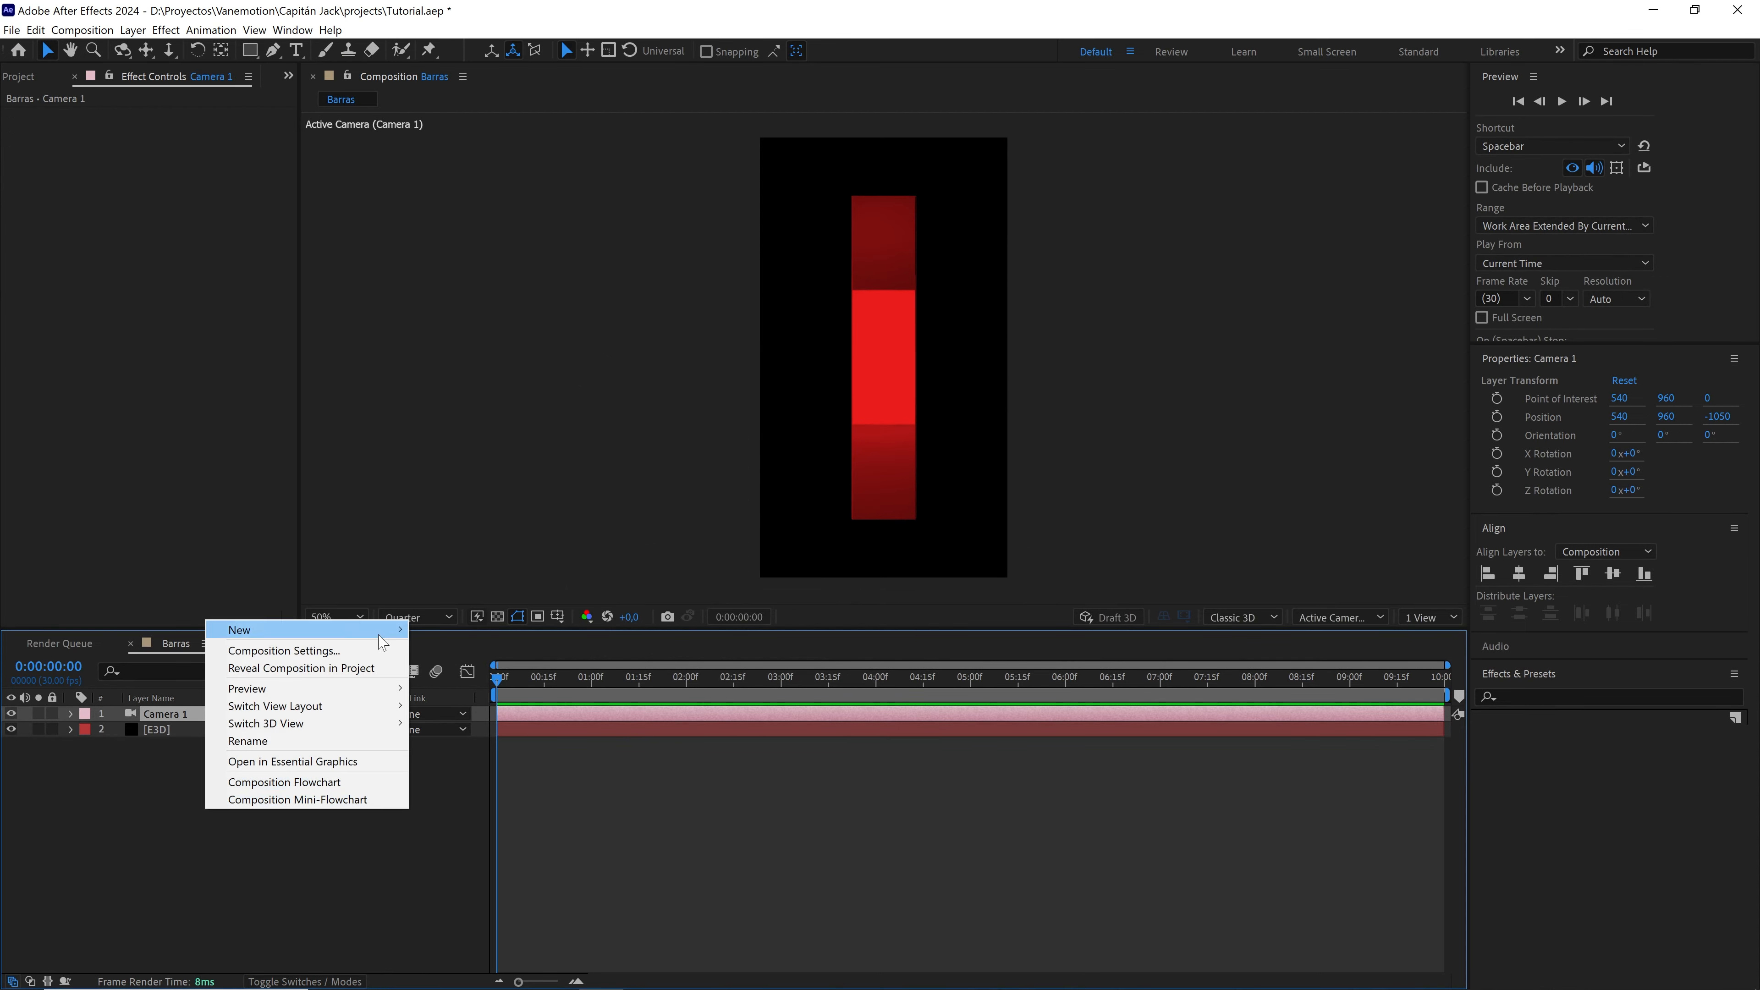
mouse_move(277, 630)
left_click(471, 716)
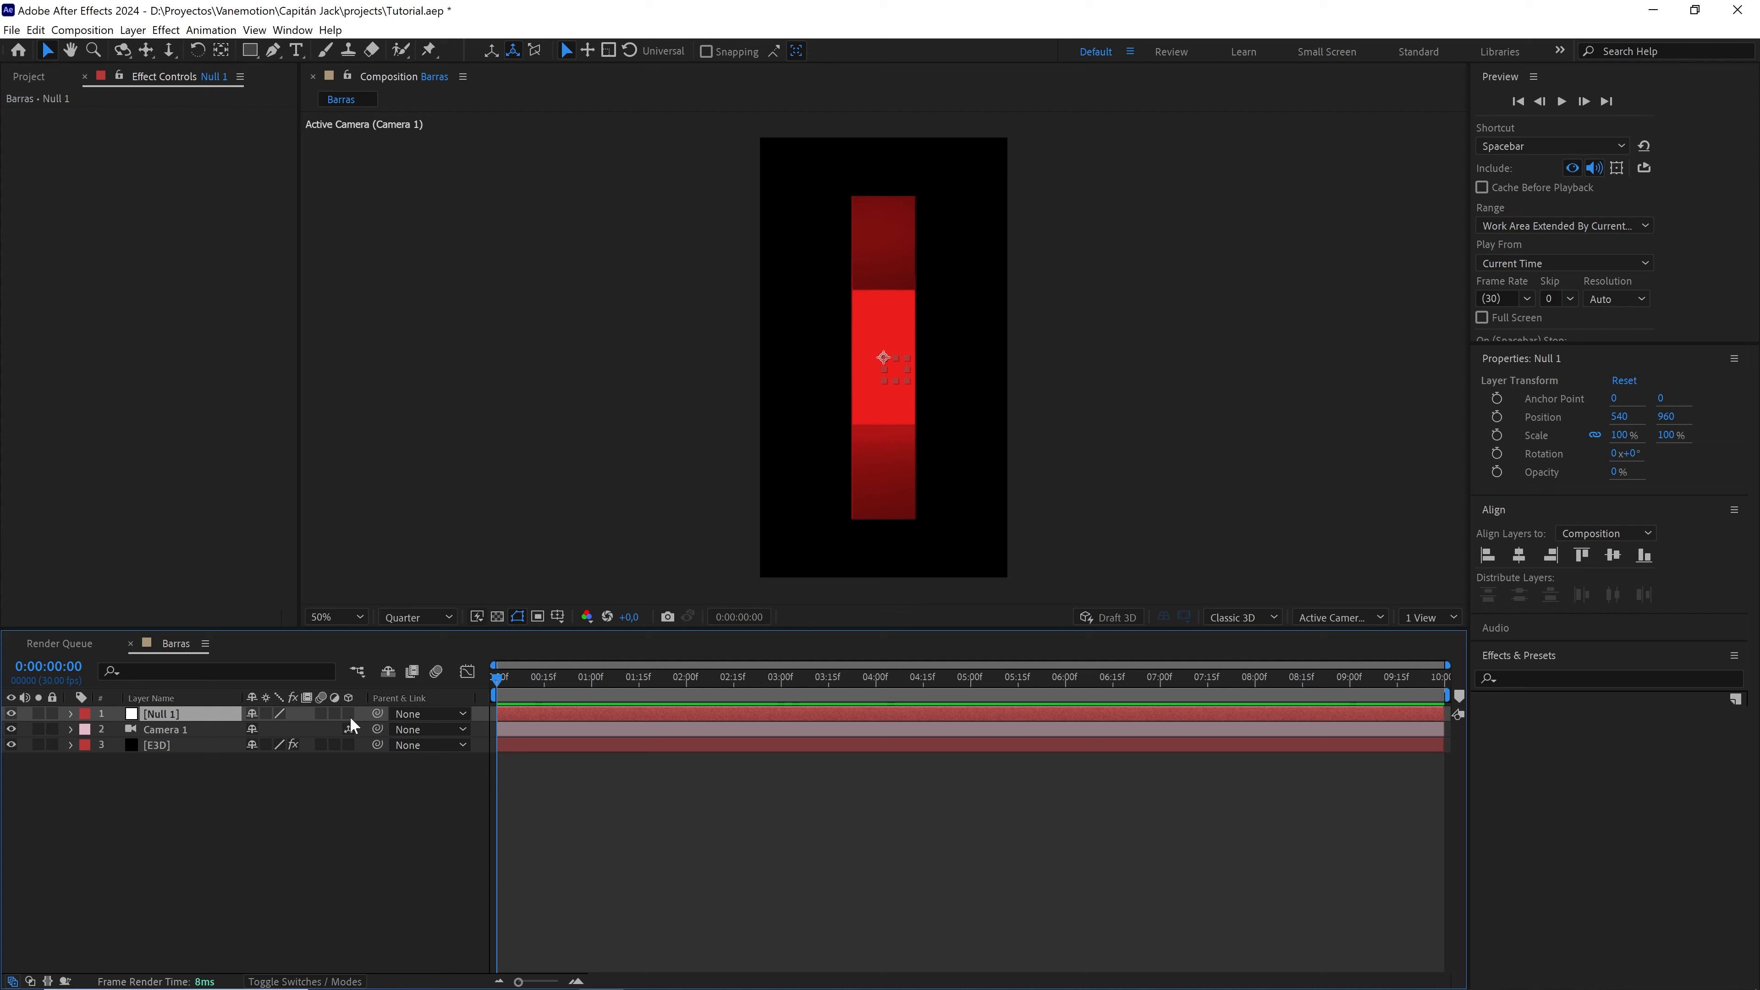
key("F4")
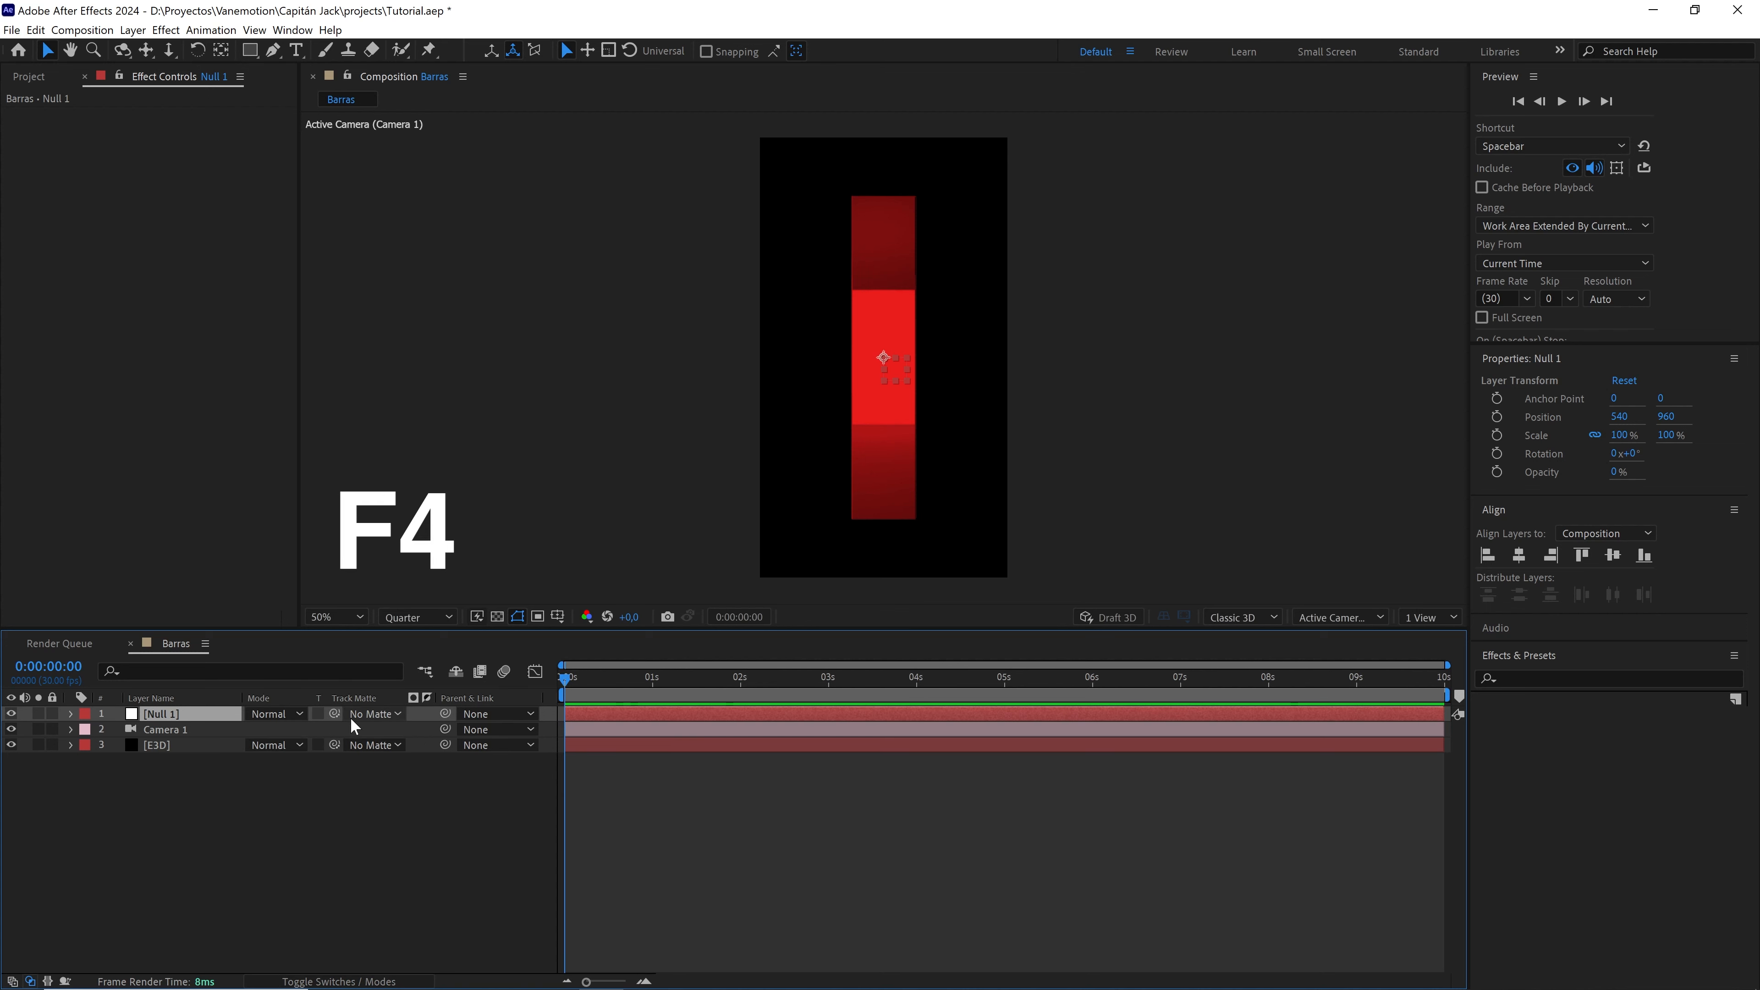
key("F4")
left_click(287, 725)
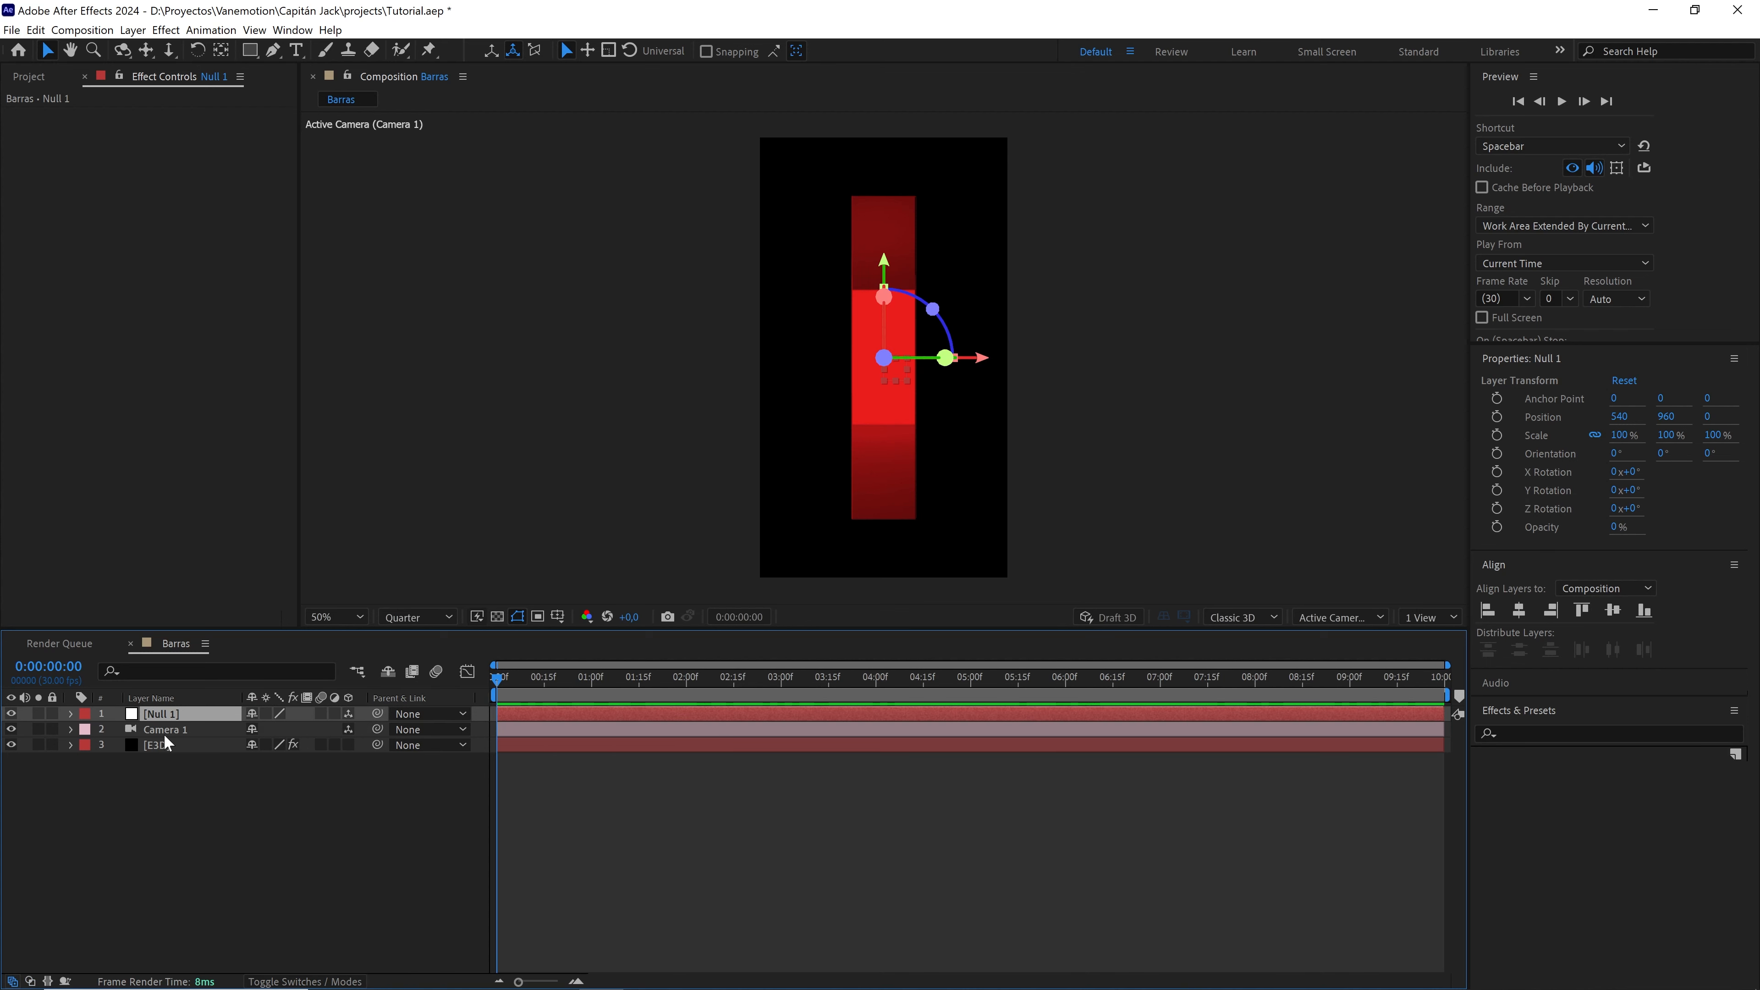
left_click_drag(377, 729, 227, 711)
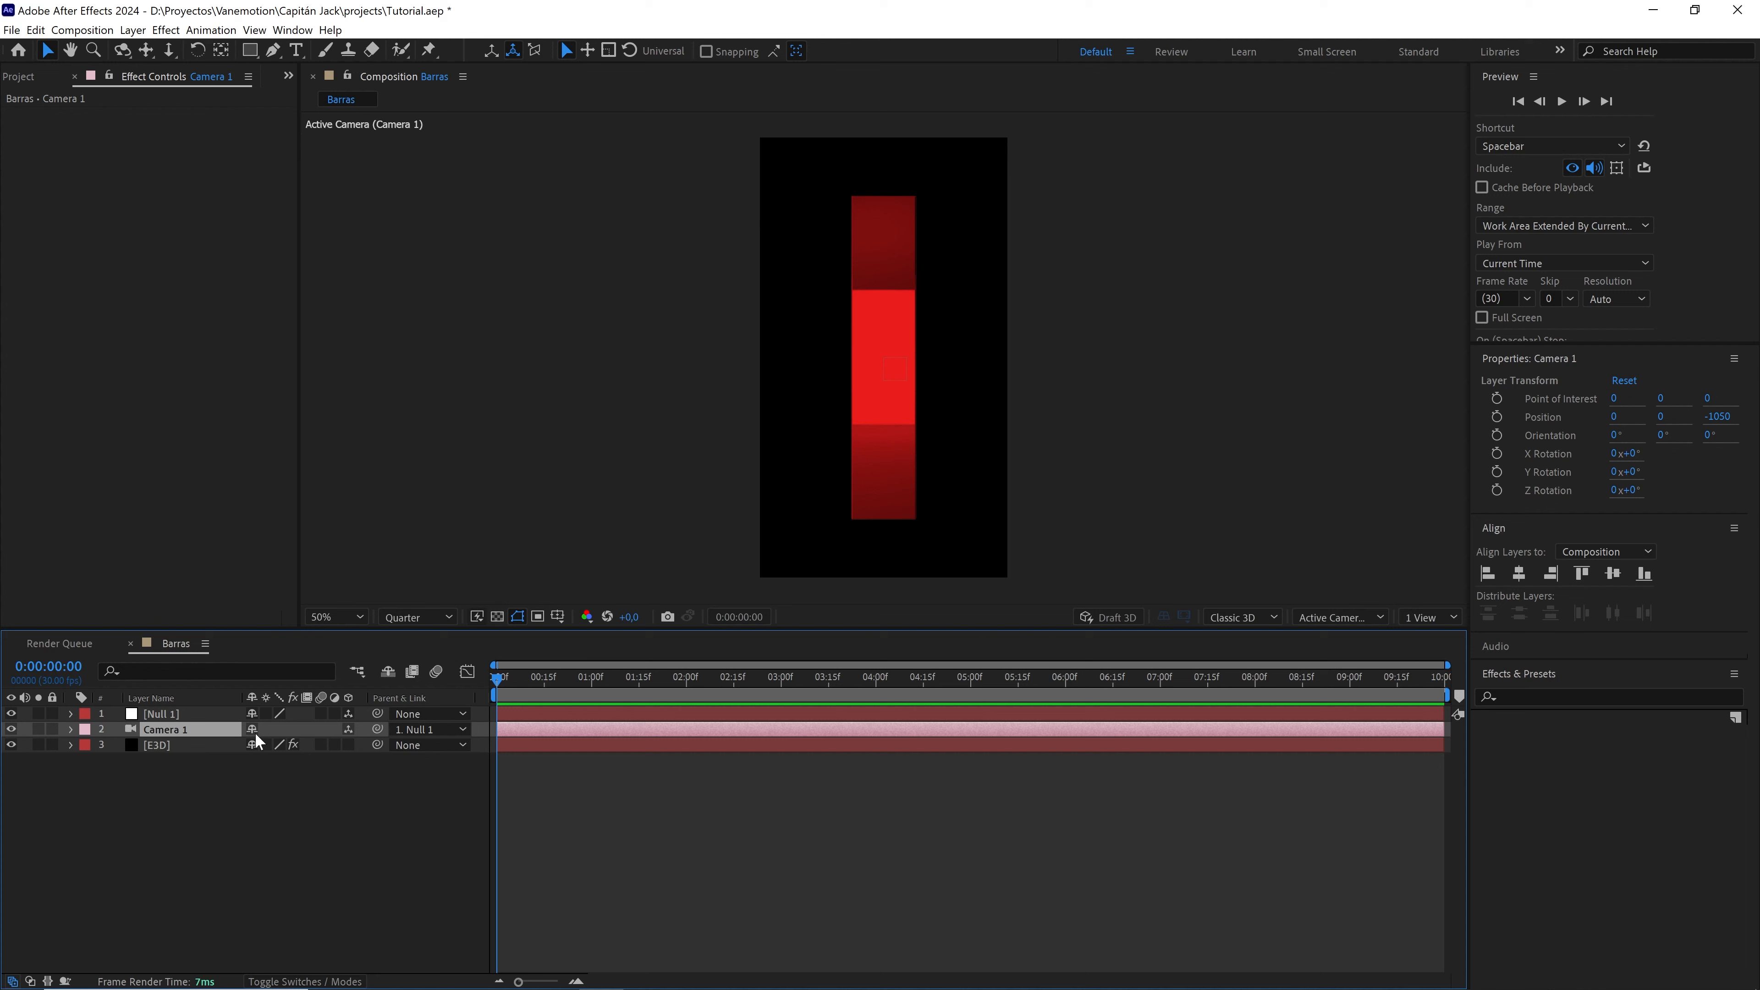
- Create a group null for Group 1 of the E3D layer's Element effect and place it directly above the E3D layer
left_click(158, 745)
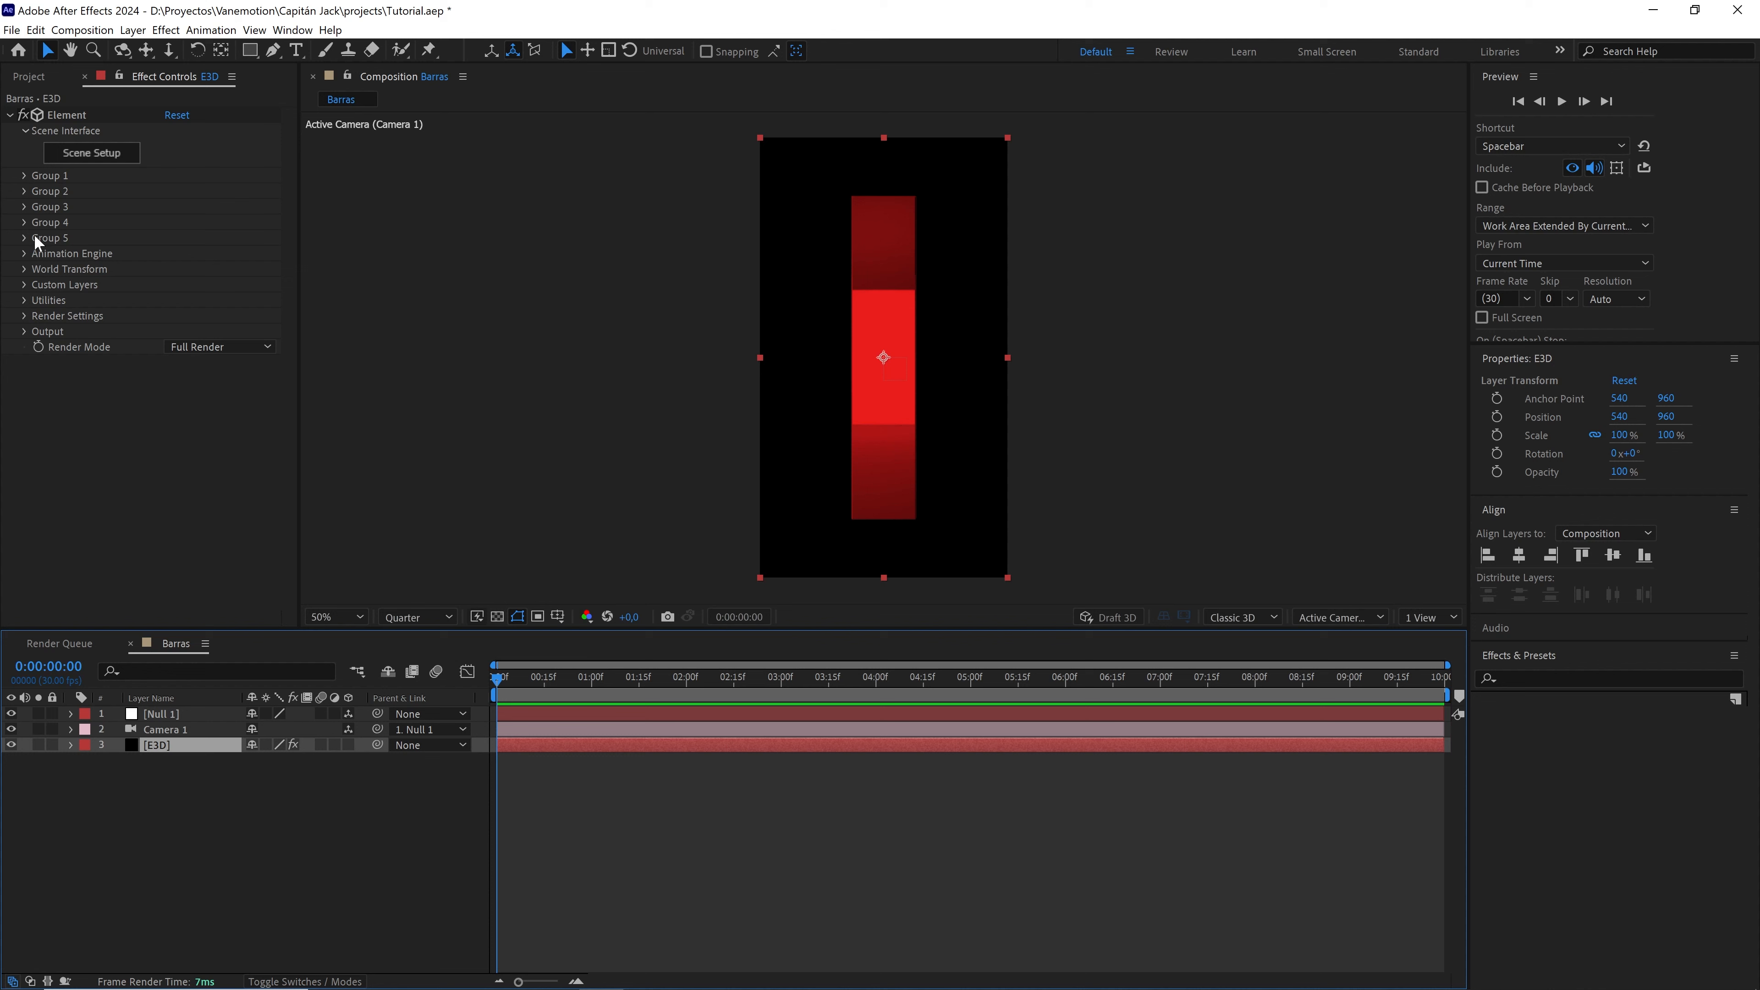
left_click(24, 176)
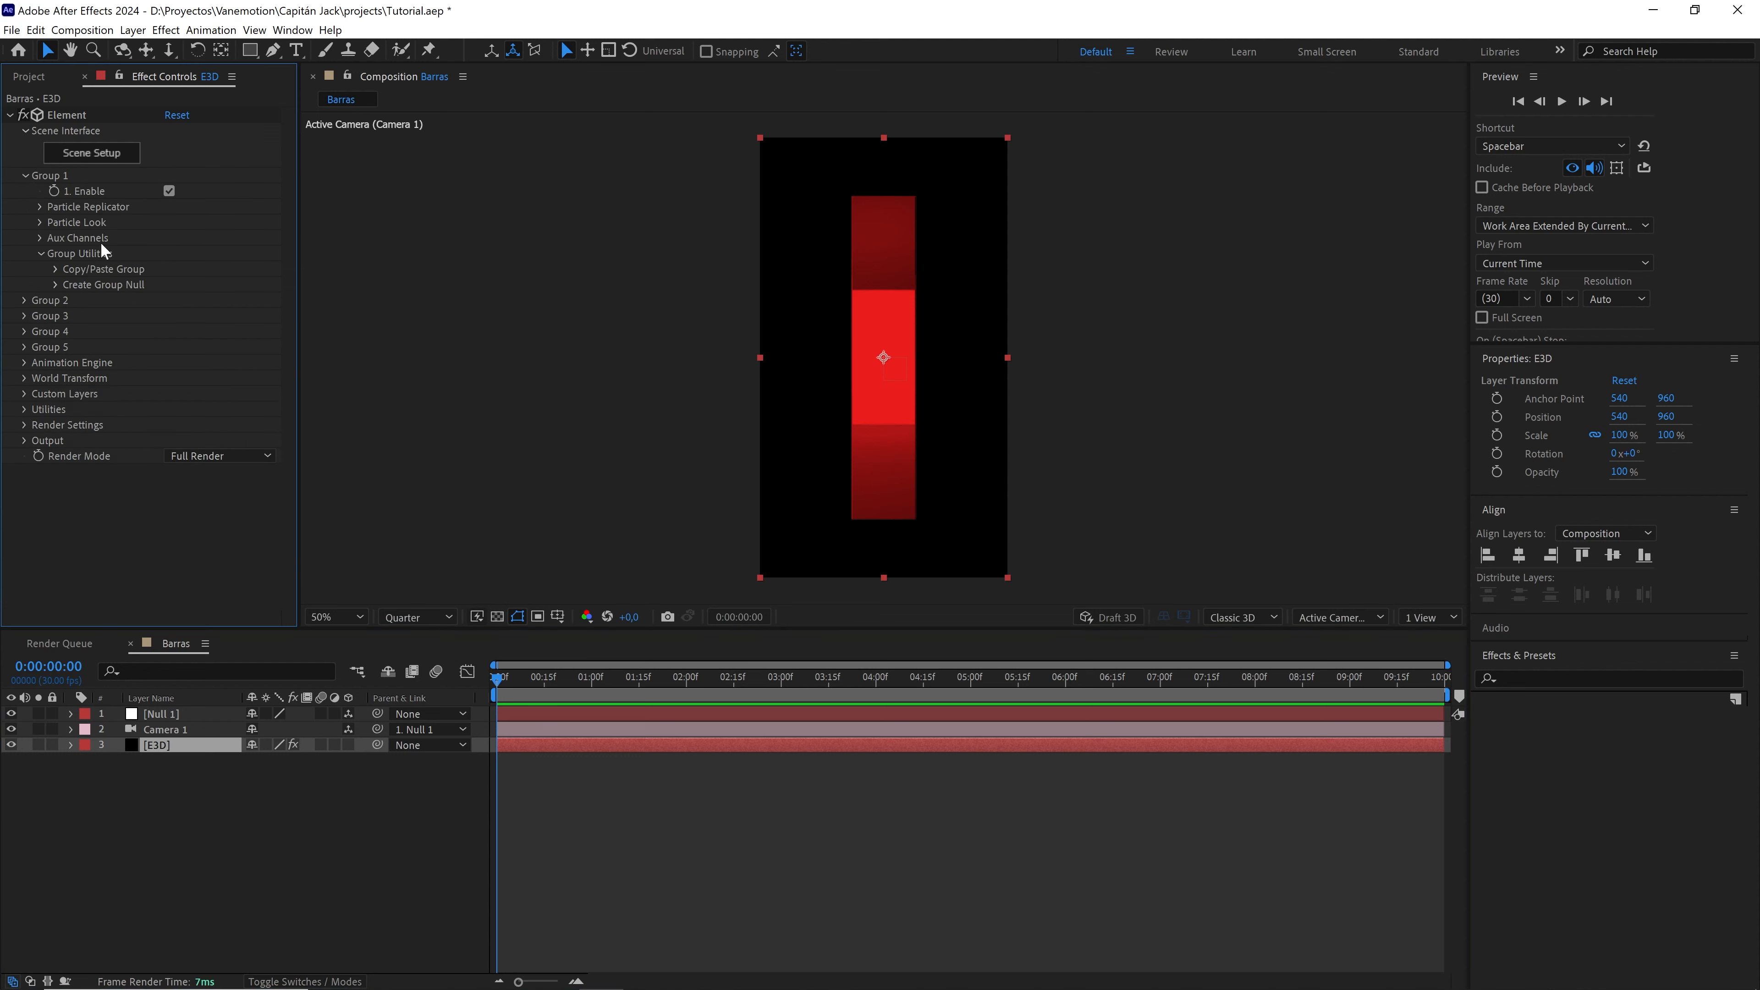
left_click(56, 284)
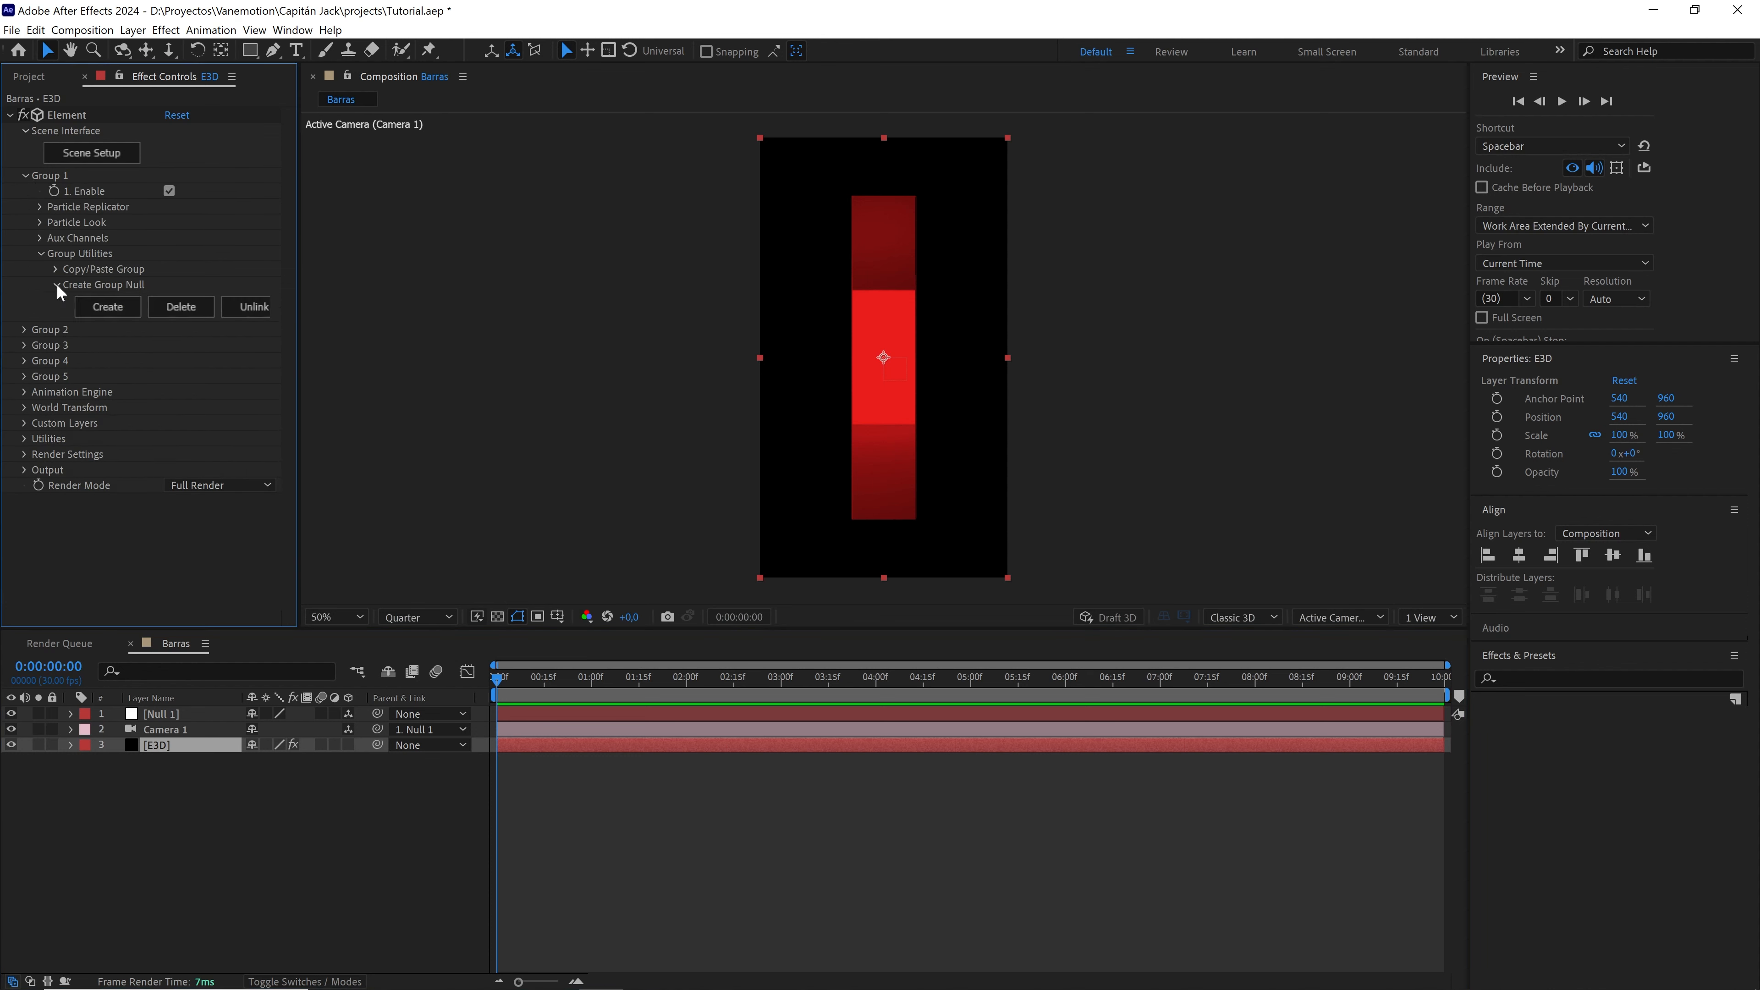
left_click(119, 311)
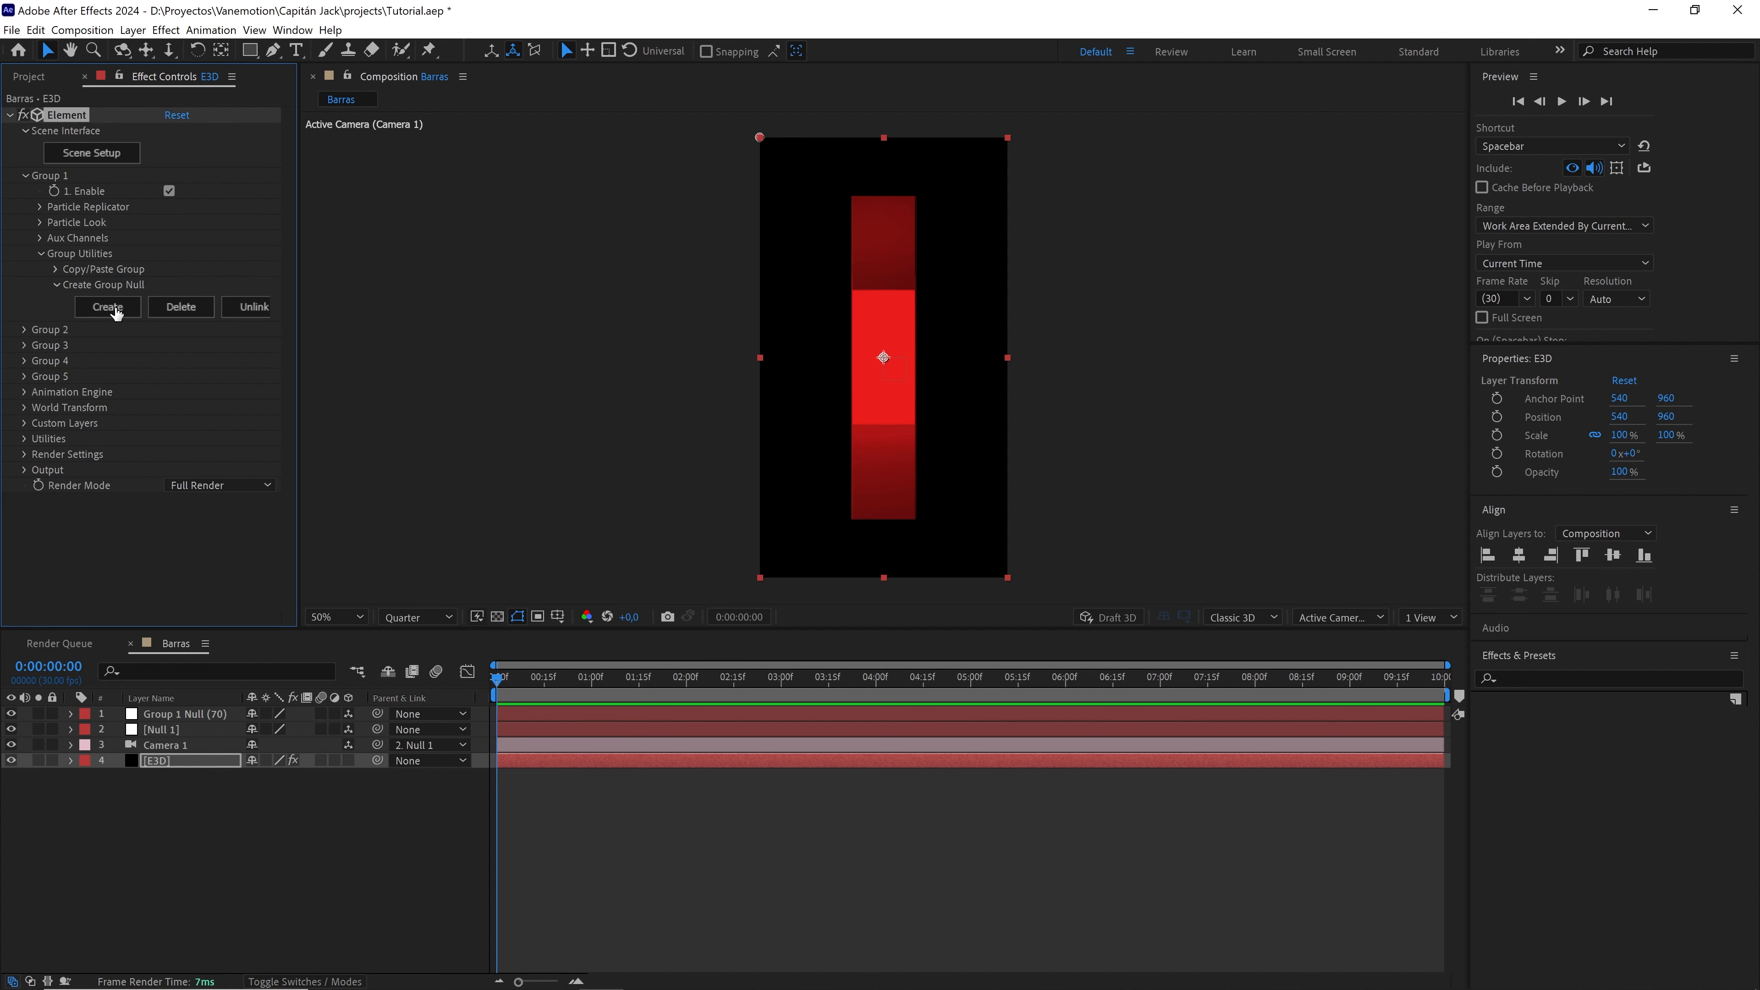
left_click(194, 712)
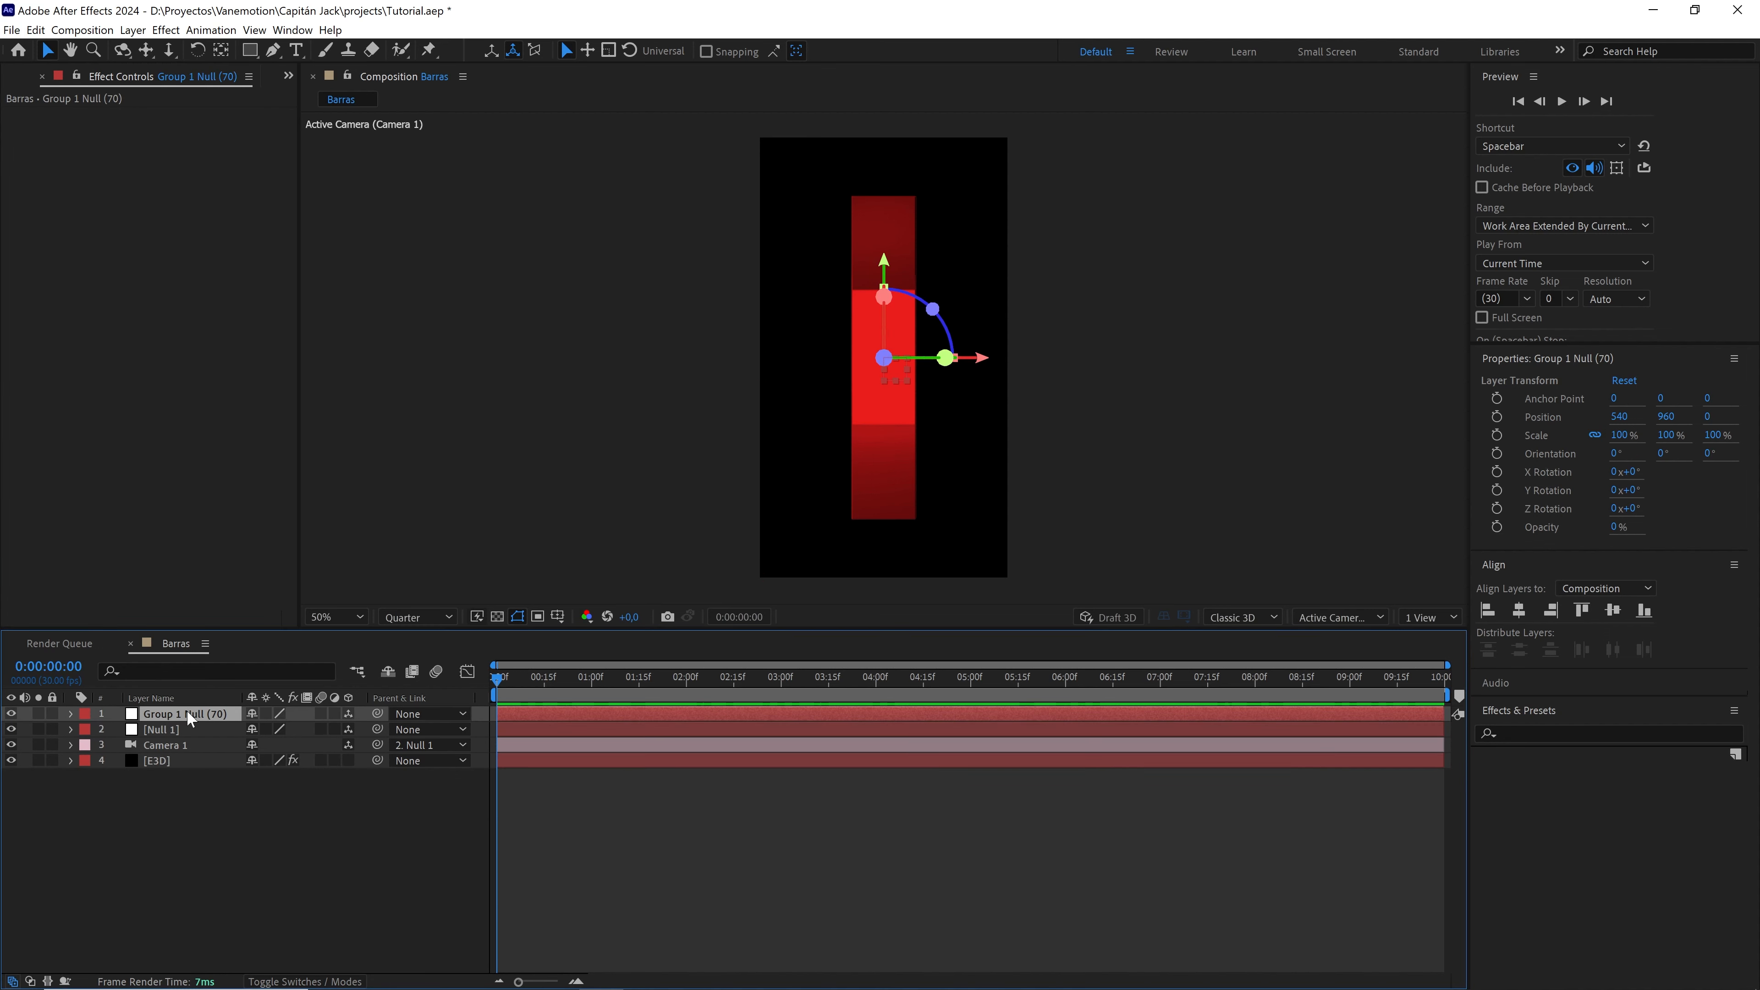
left_click_drag(188, 713, 174, 749)
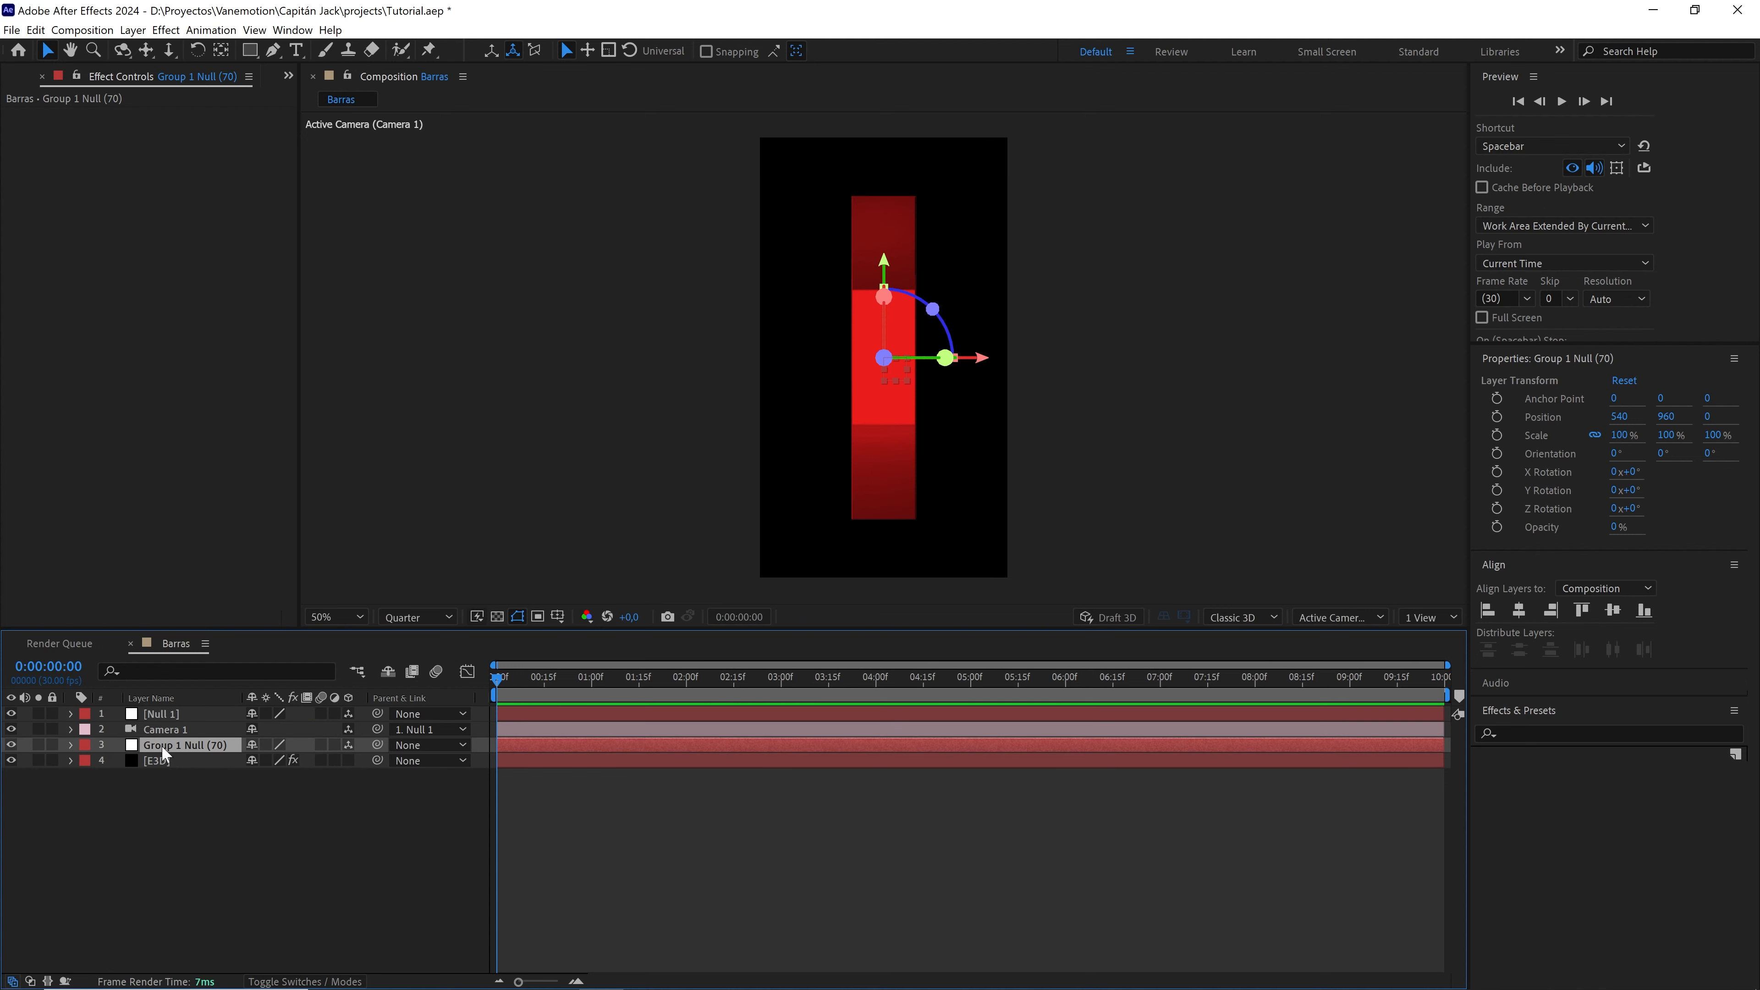
- Set the label color of the Group 1 null and E3D layers to Cyan
left_click(166, 760, "shift")
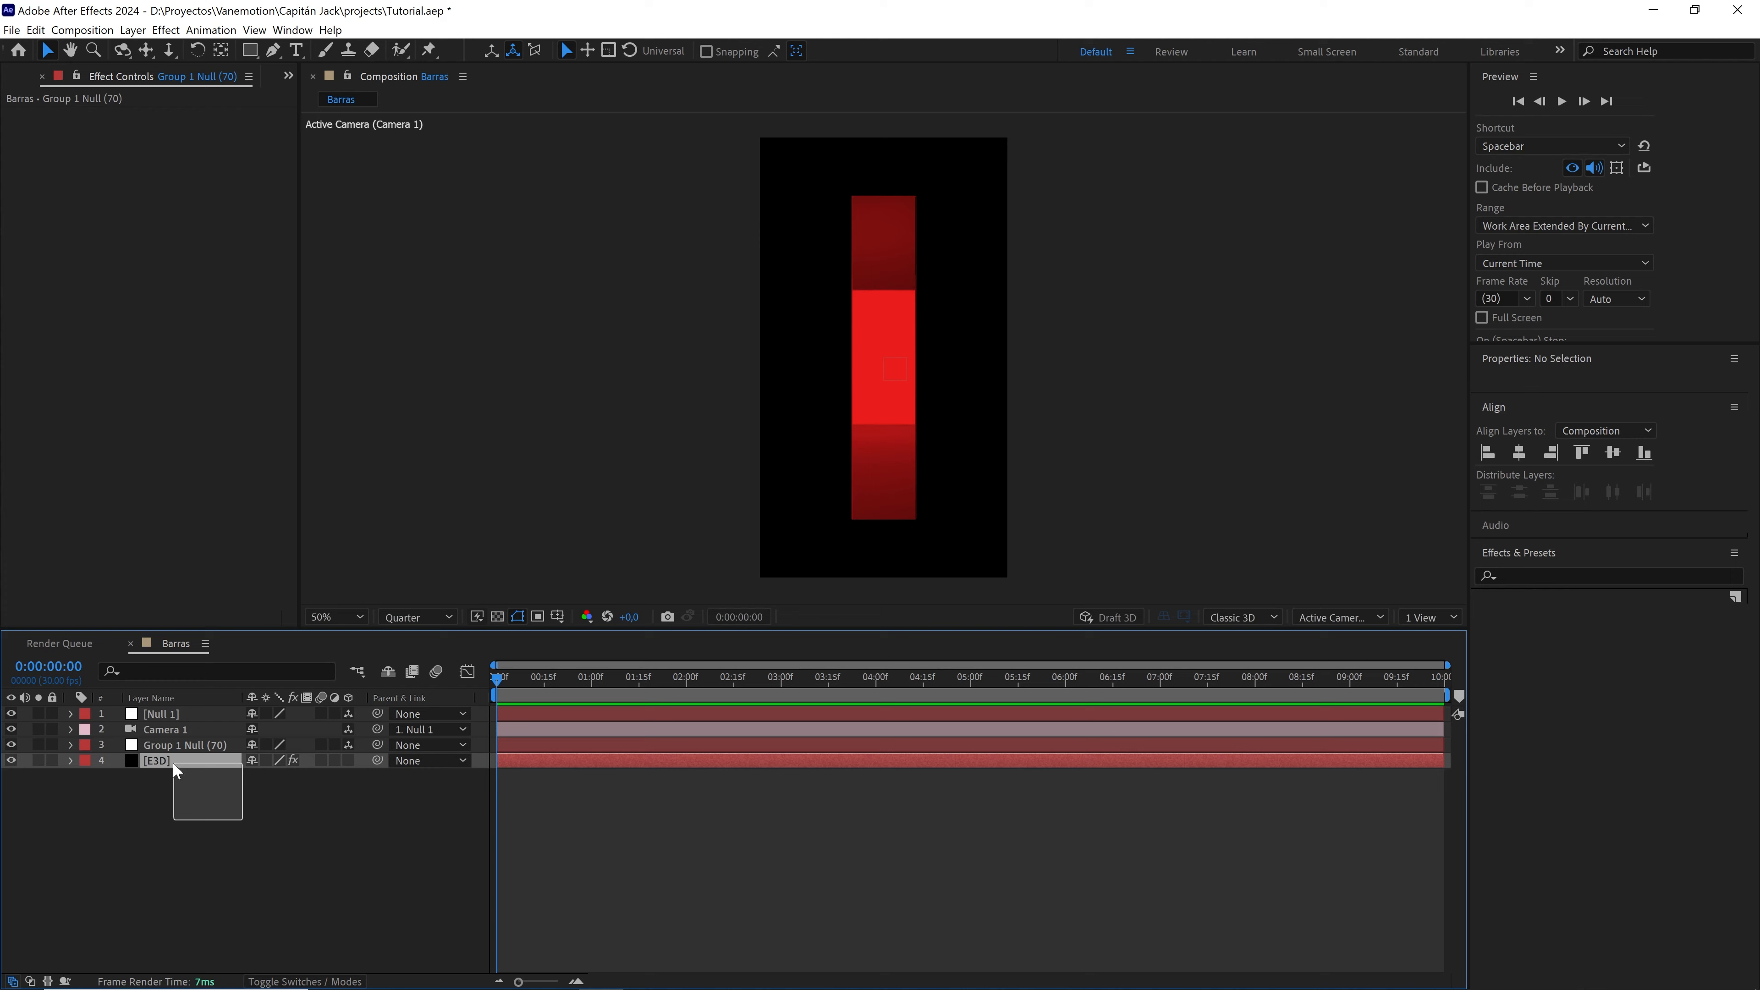
left_click(83, 756)
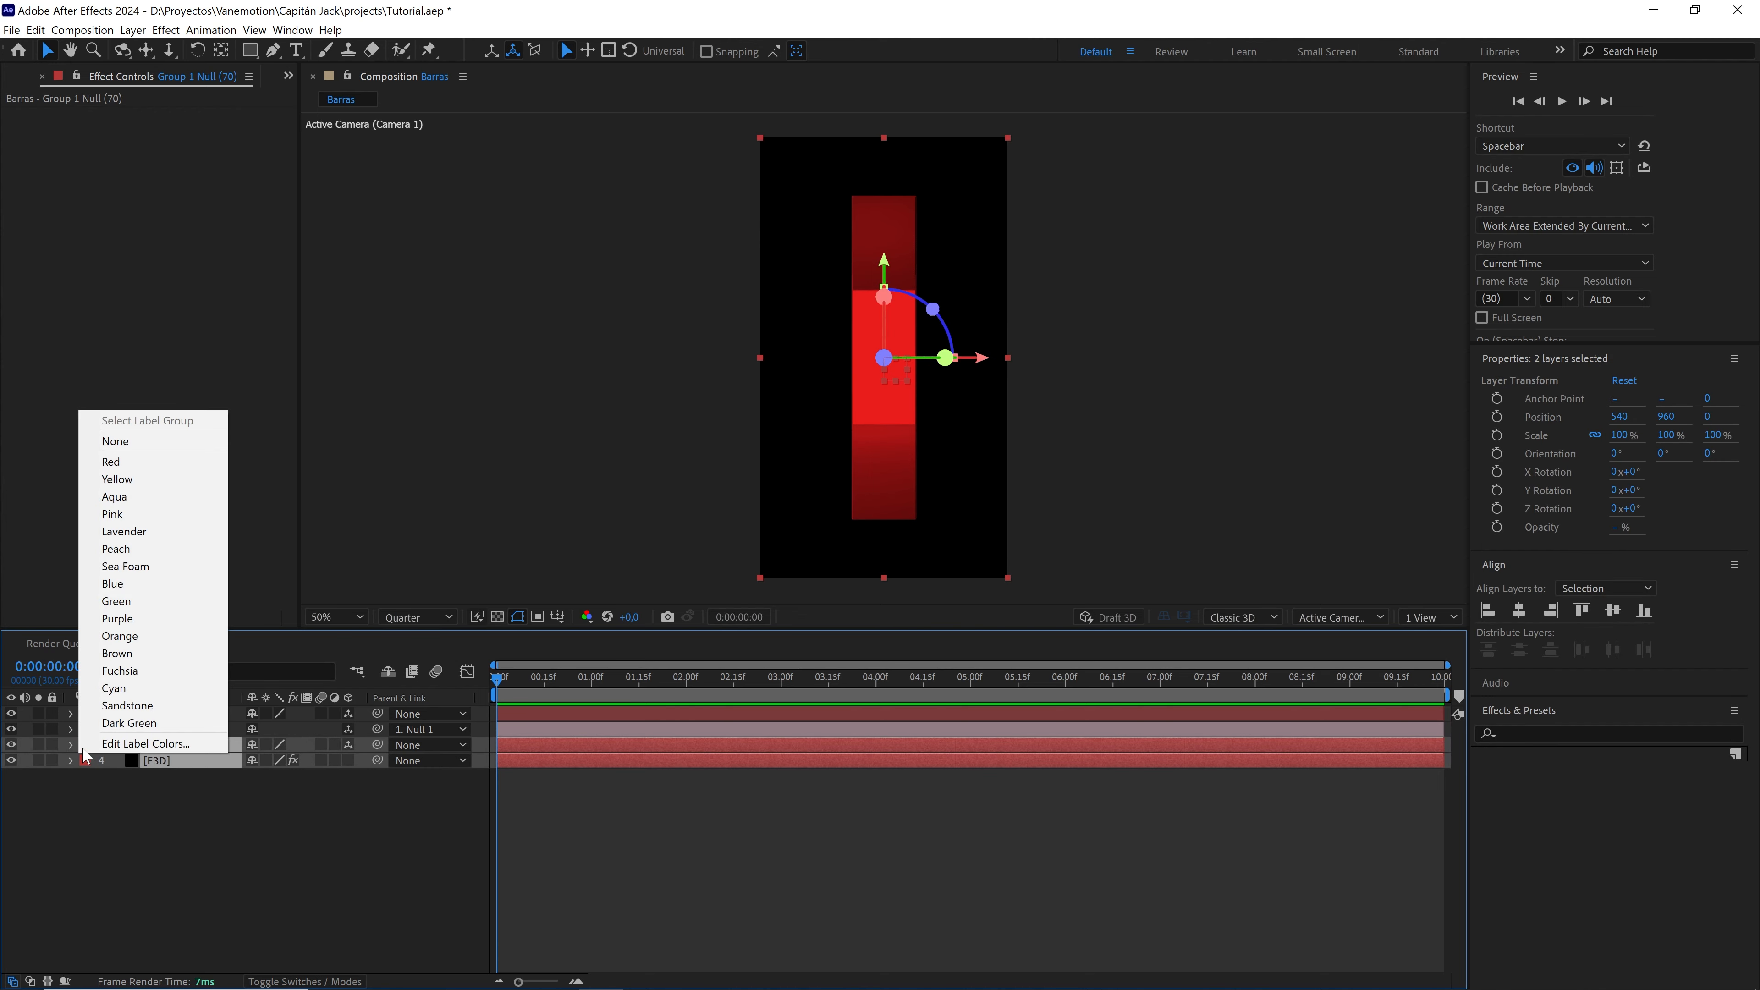
left_click(127, 686)
left_click(228, 818)
- Show the rotation properties of the Group 1 null layer
left_click(180, 739)
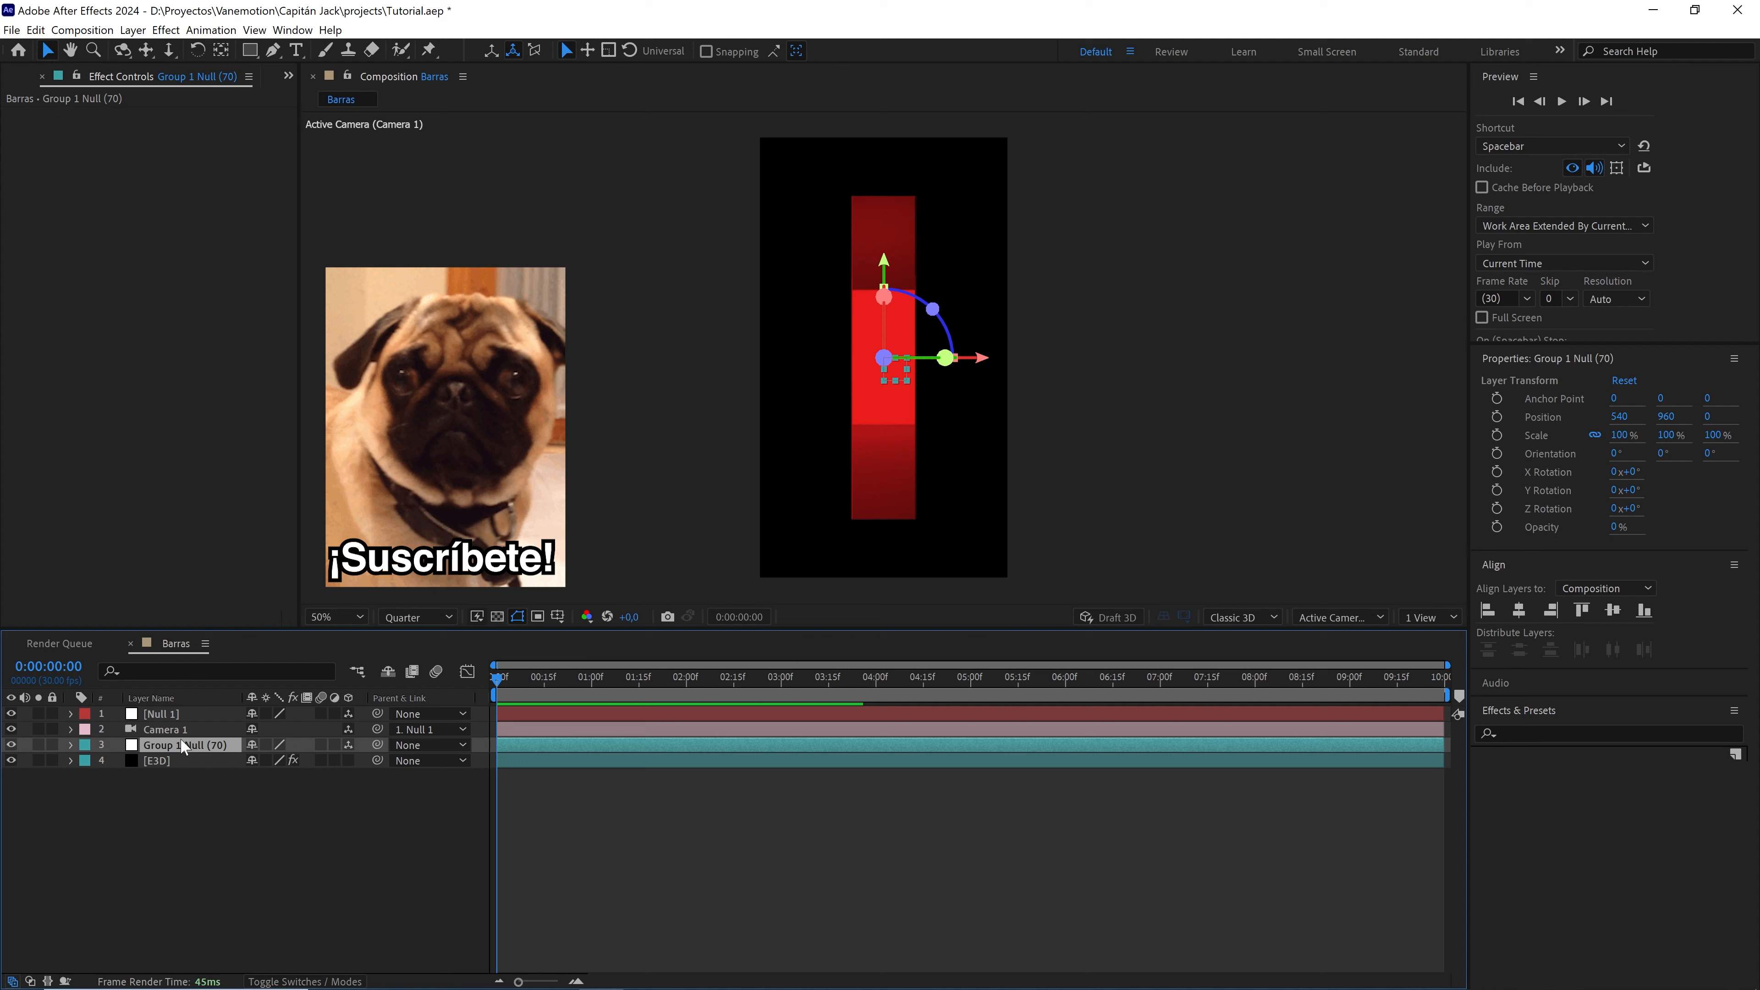
key("r")
- Try out the Group 1 null's X rotation and undo the rotation changes
left_click_drag(270, 777, 383, 790)
key("ctrl+z")
key("ctrl+z")
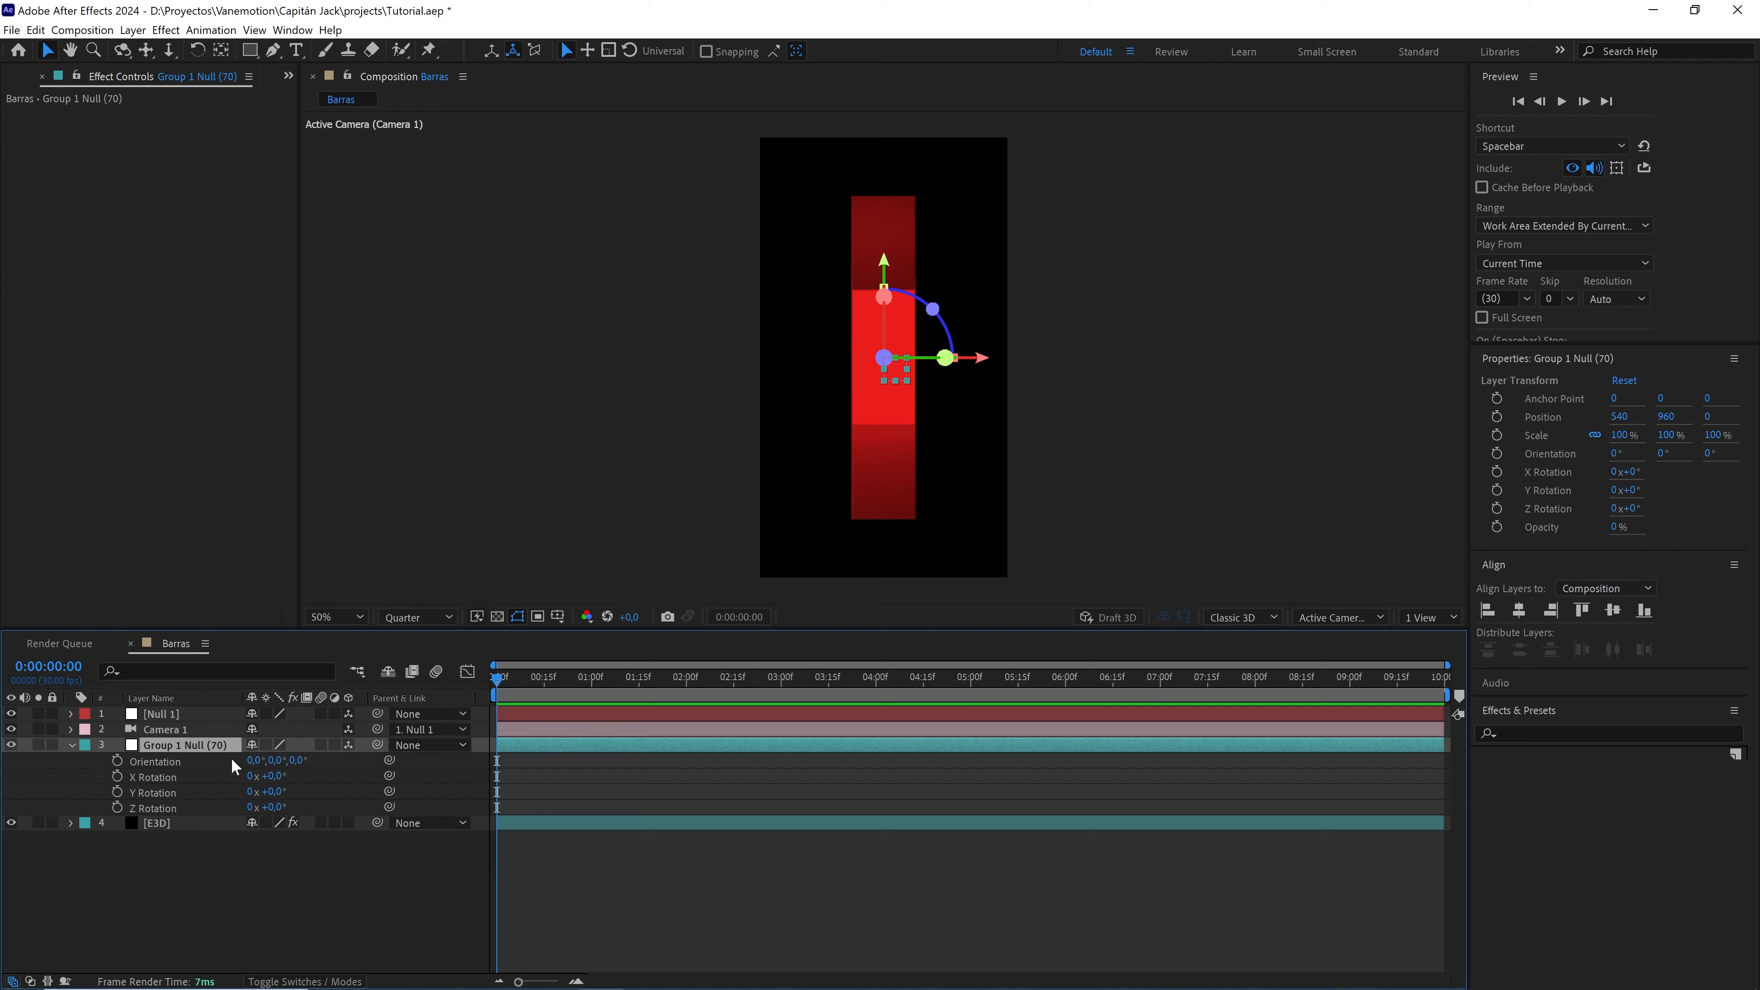
- Set the Group 1 null's X orientation to 350° and switch the composition viewer to 2 Views
left_click_drag(253, 760, 246, 761)
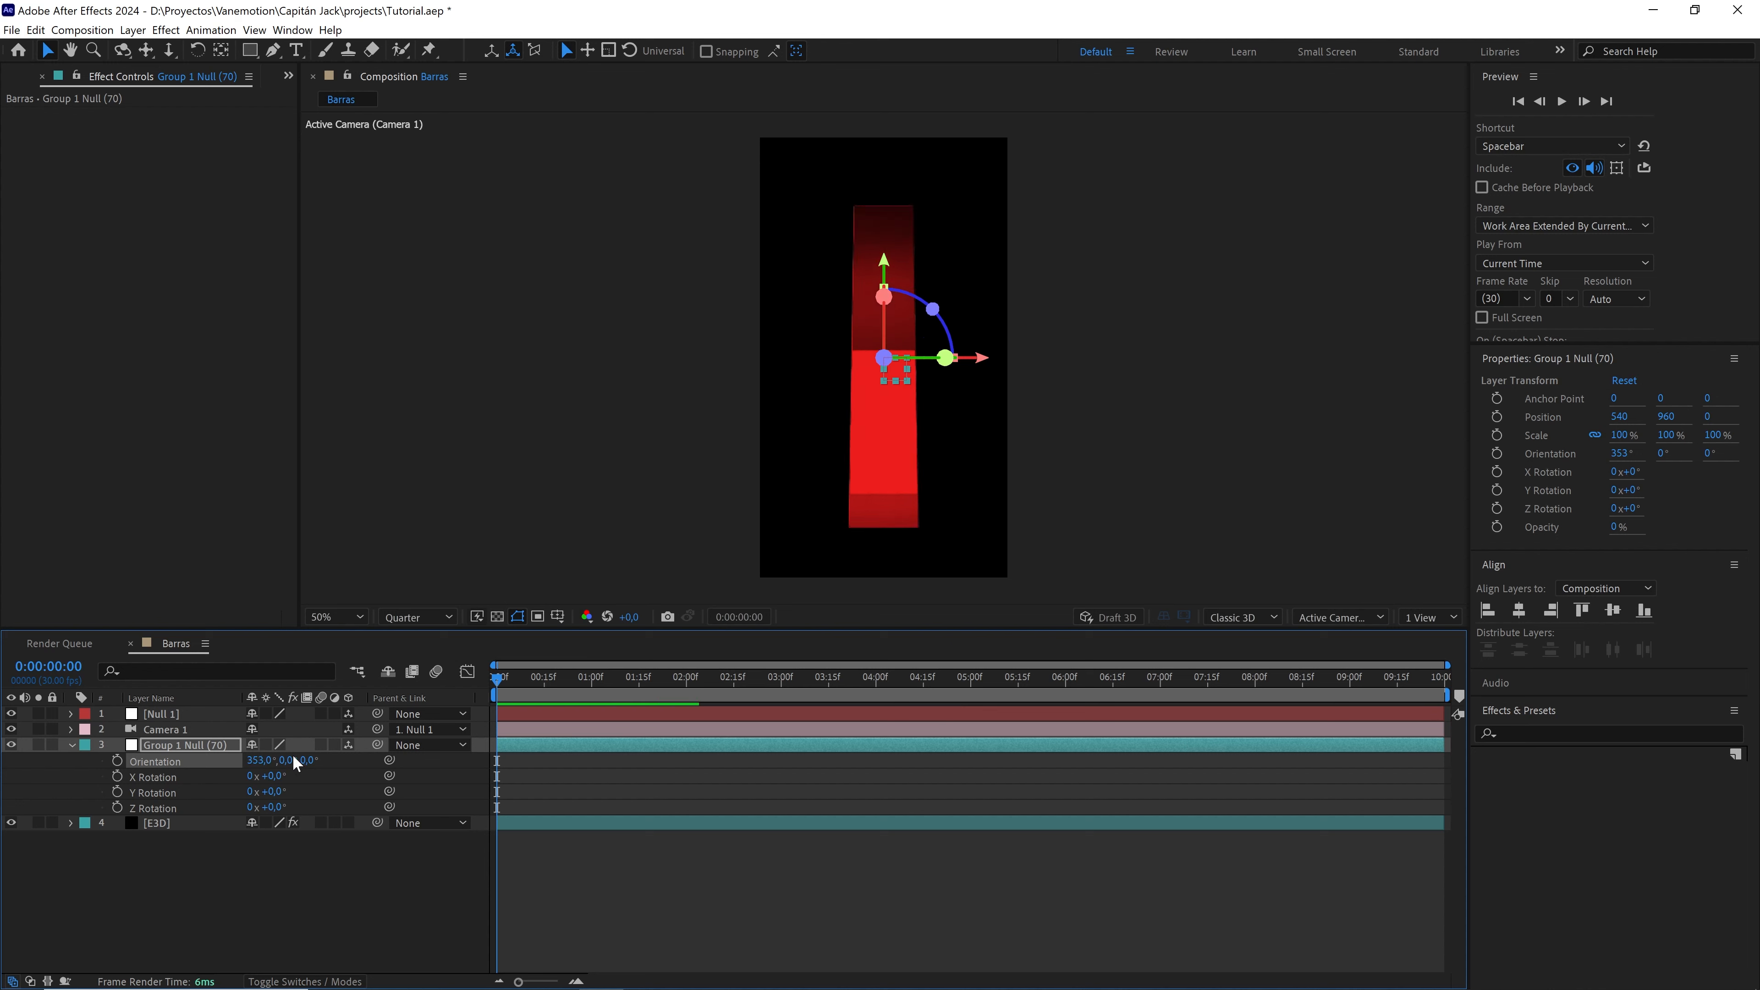
left_click(259, 760)
type("350")
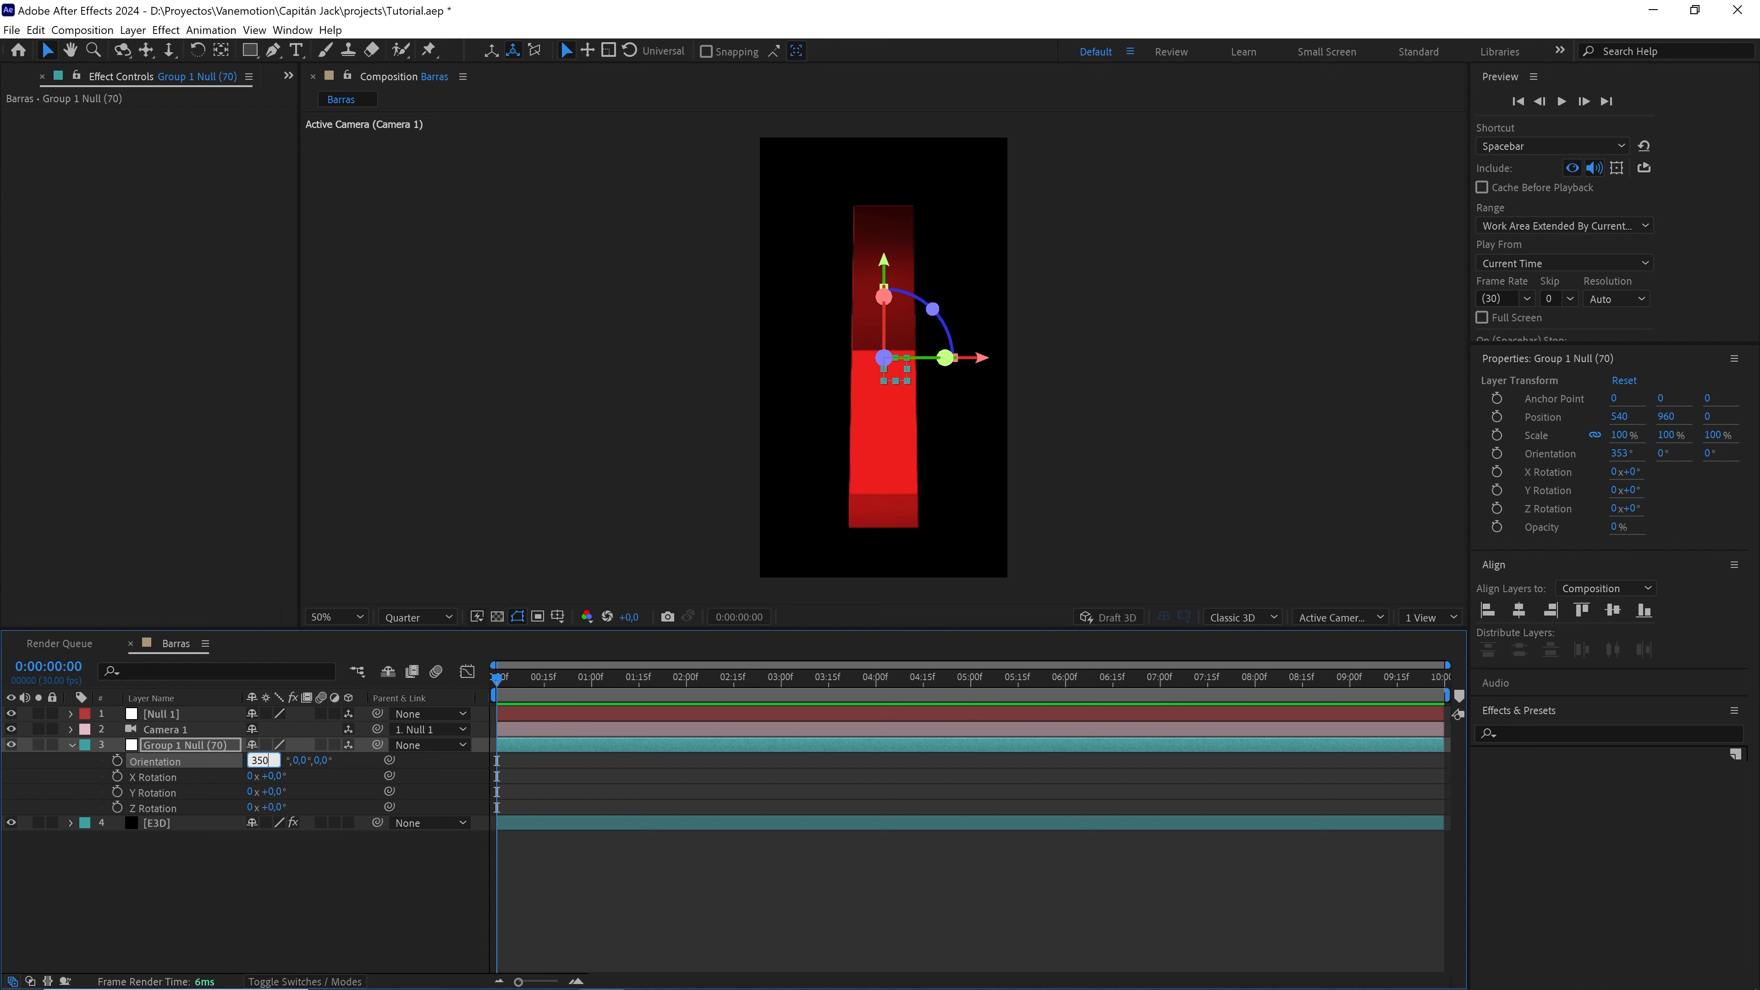
left_click(584, 785)
left_click(1426, 614)
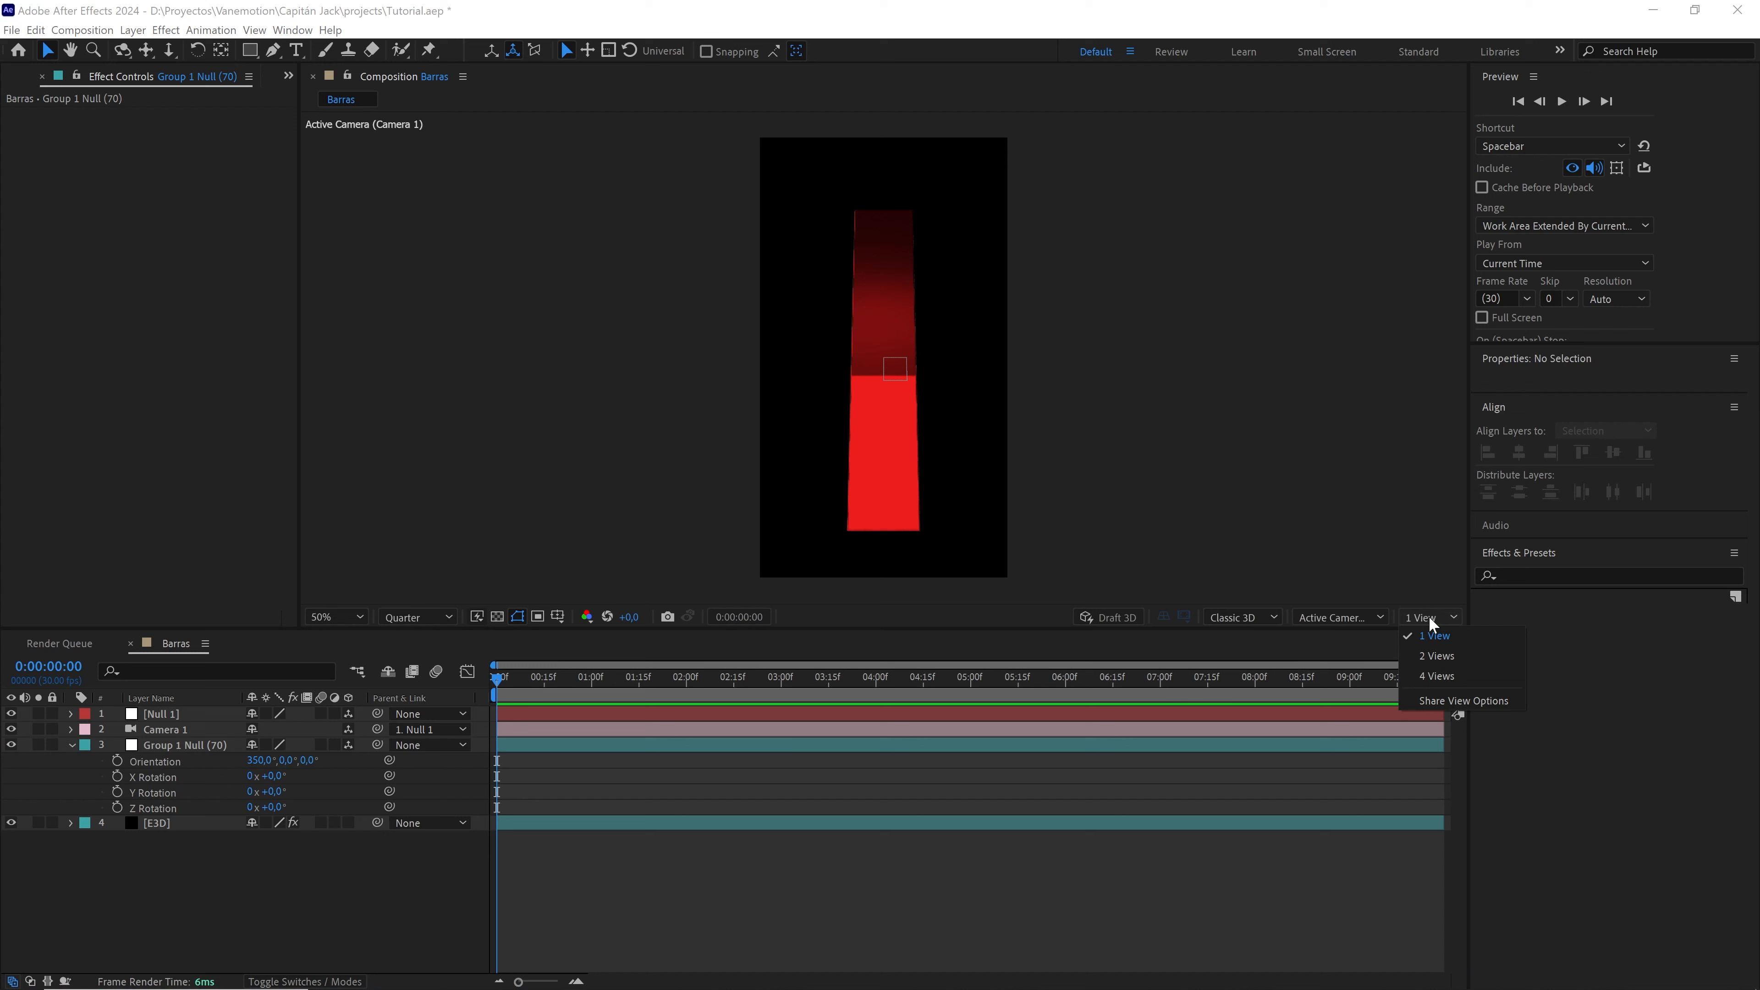
left_click(1439, 658)
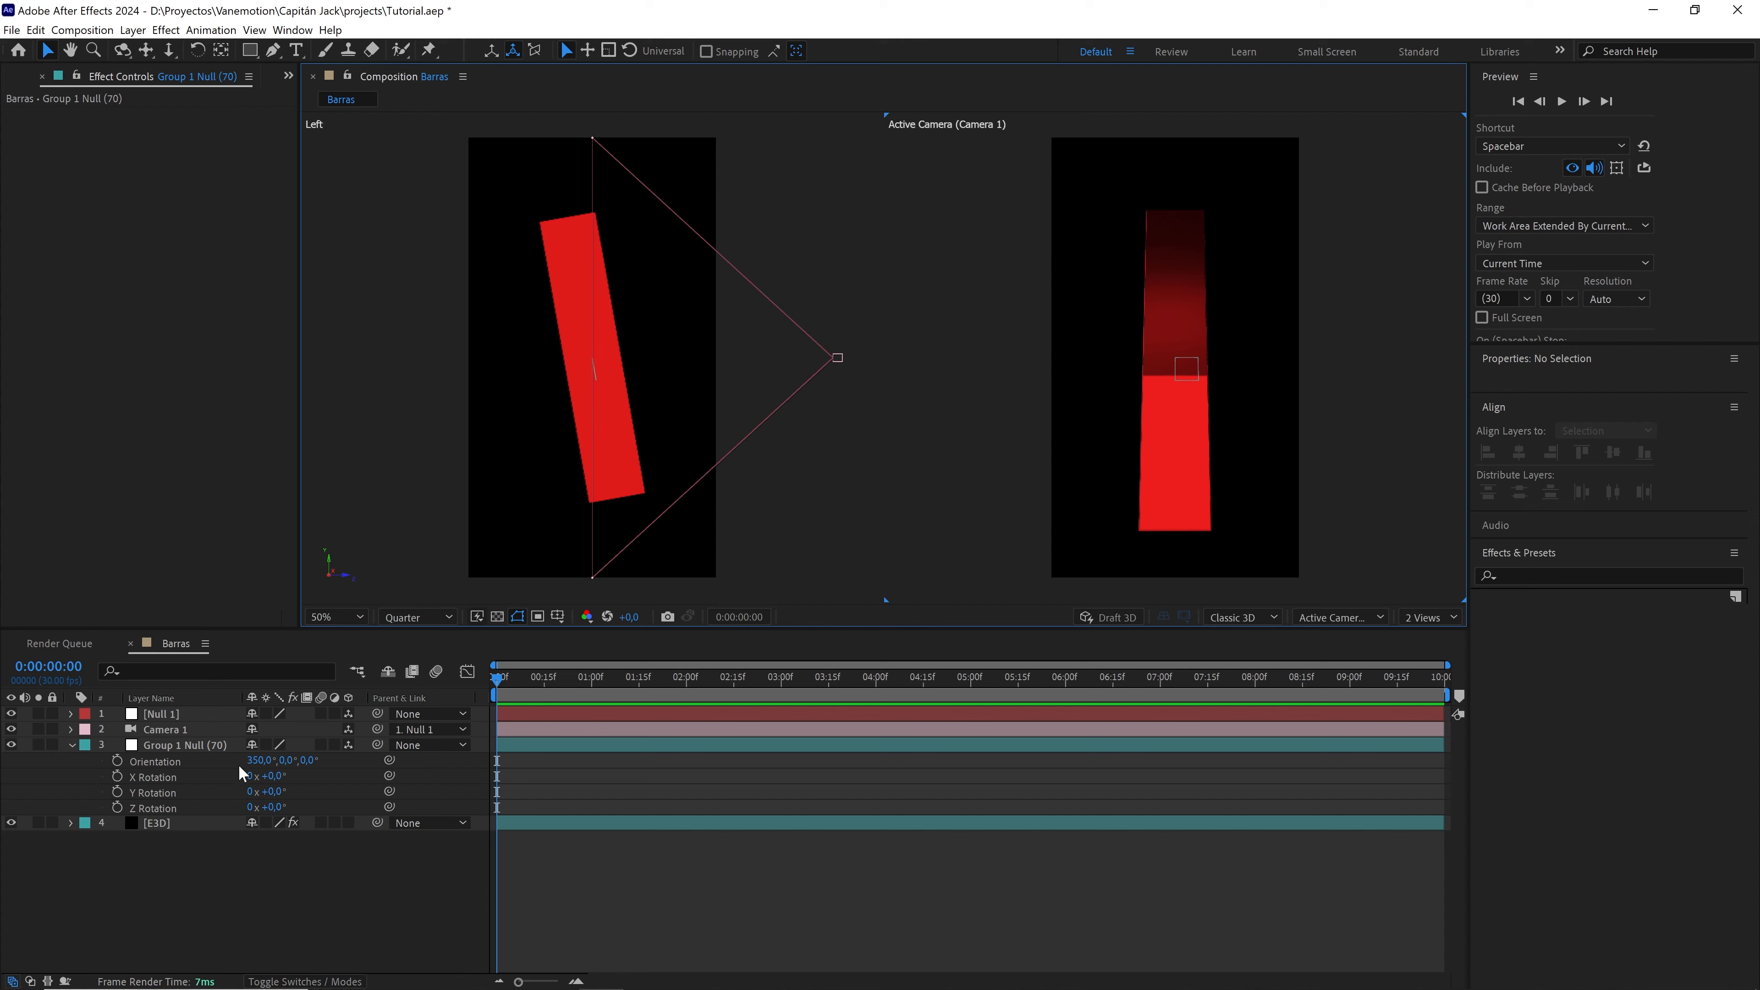
- Start keyframing the Group 1 null's Y Rotation at the first frame with a value of 200°
left_click(163, 792)
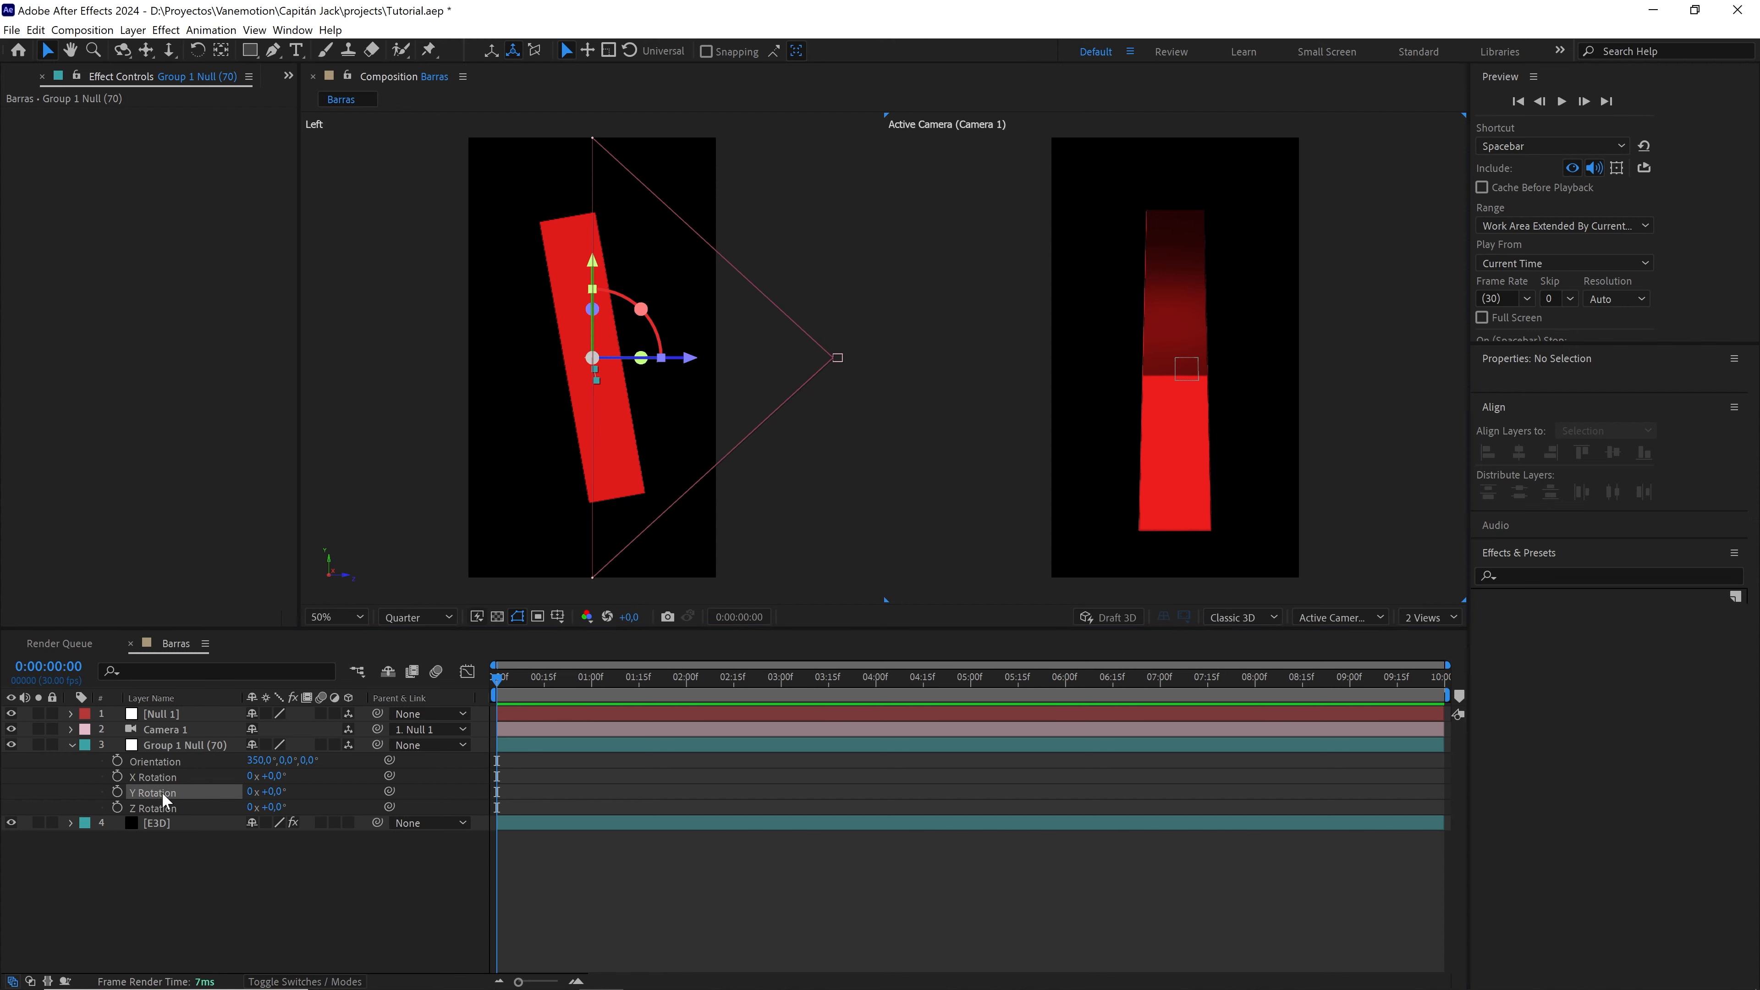
left_click(117, 792)
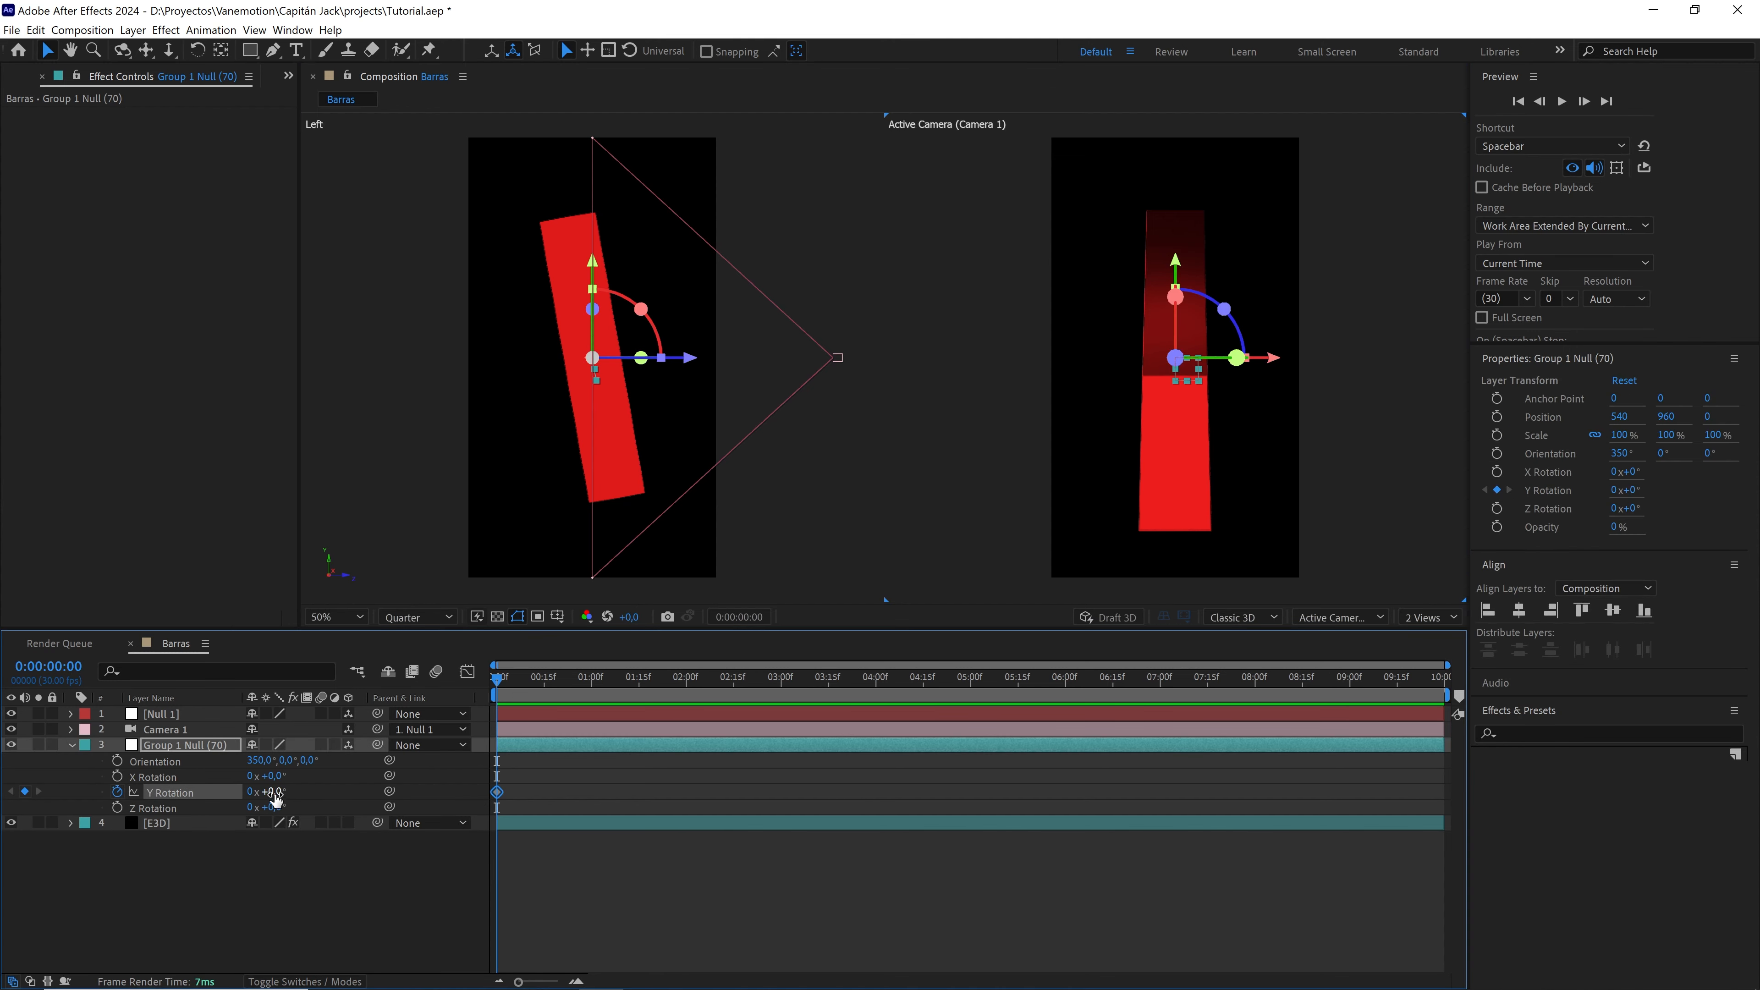
left_click_drag(270, 791, 367, 786)
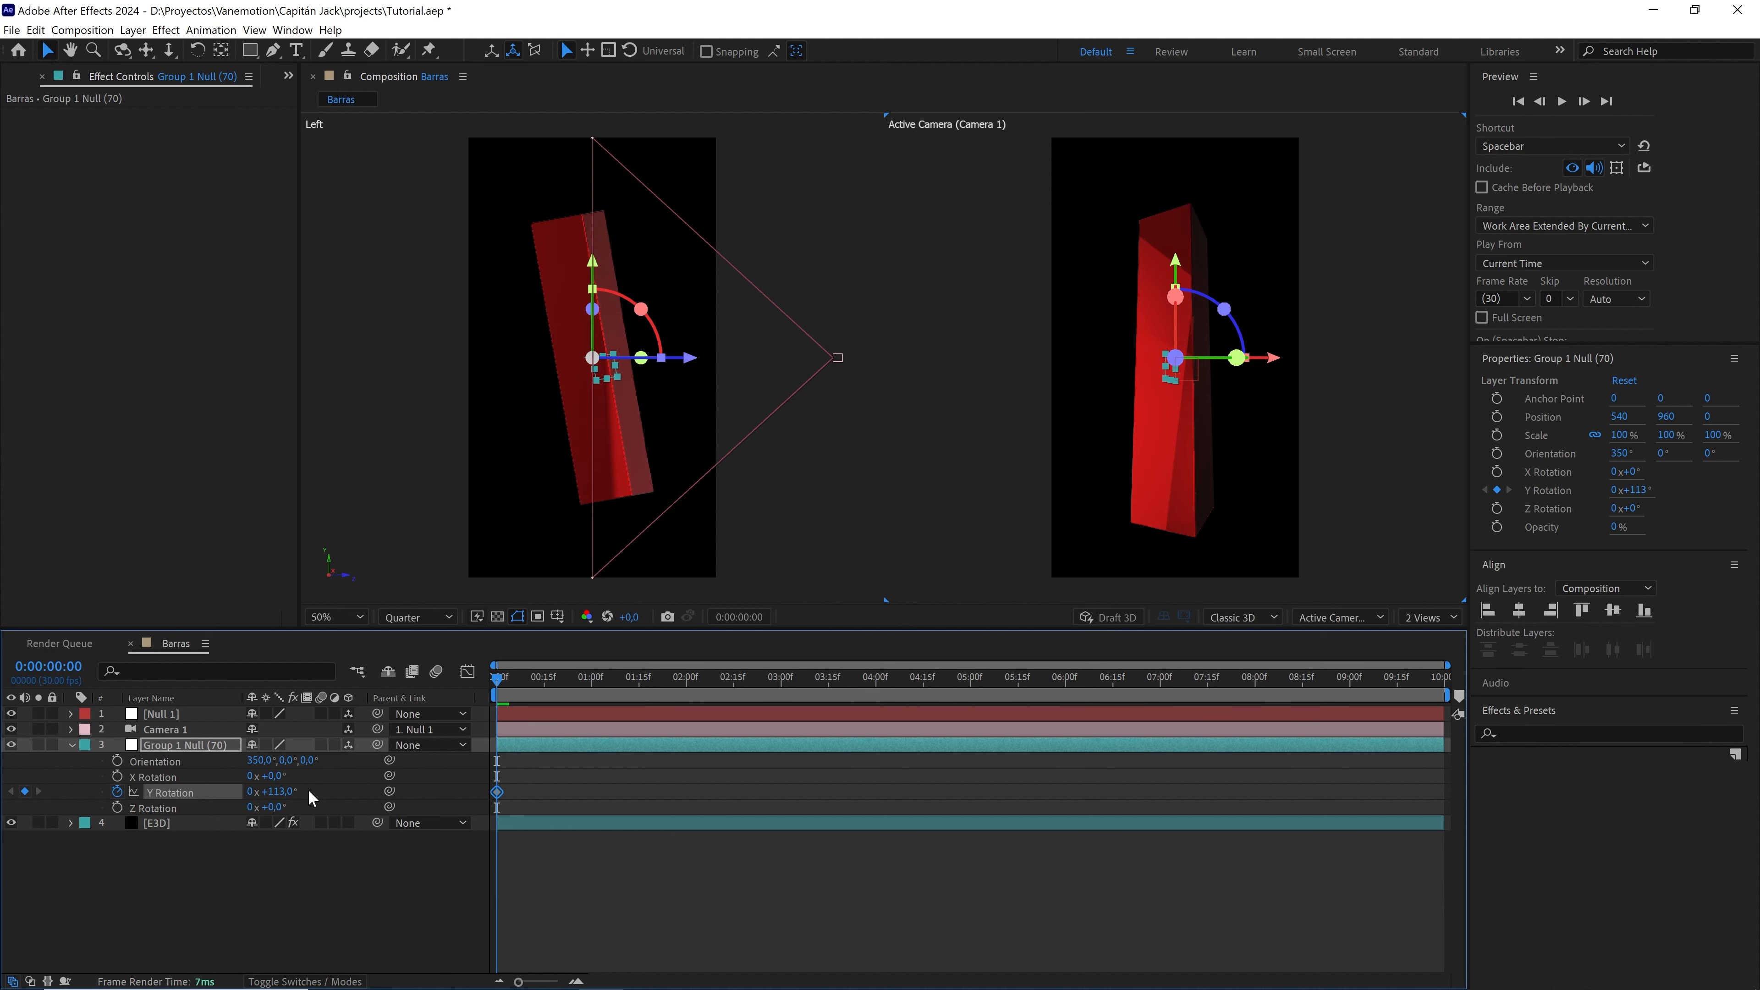
left_click(283, 791)
type("200")
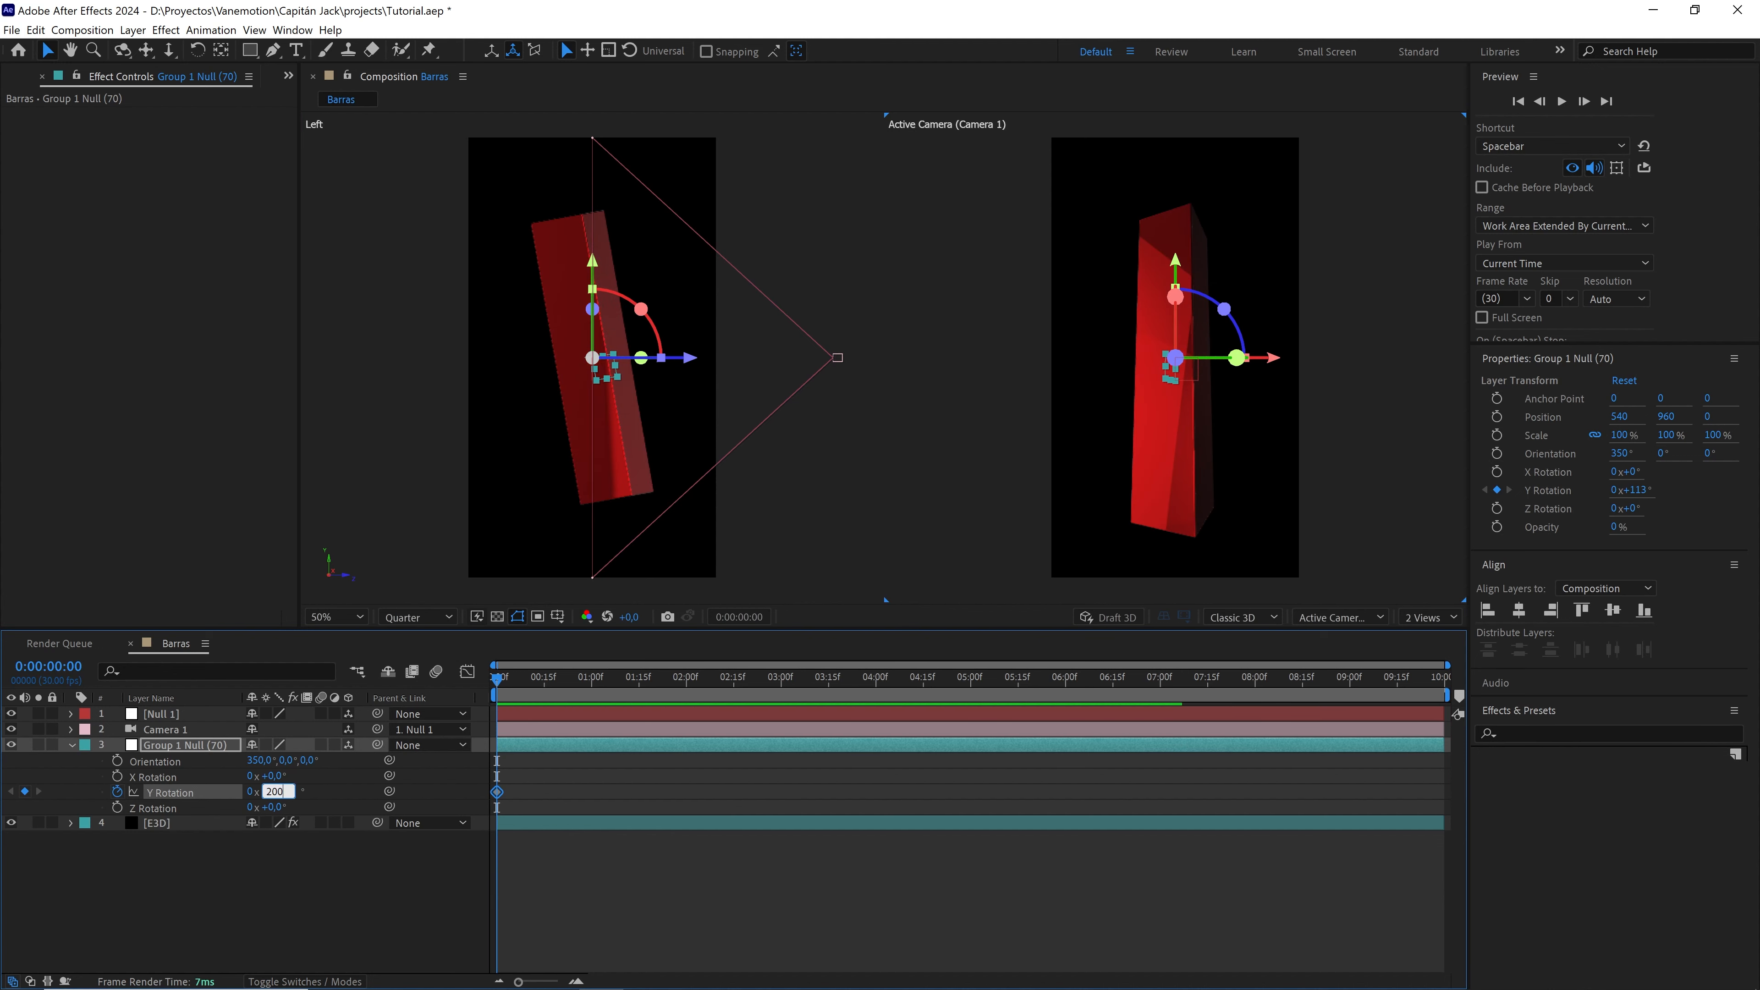
- Add a Position keyframe to the Group 1 null at the first frame, and show and select its modified properties' keyframes
left_click(217, 746)
key("p")
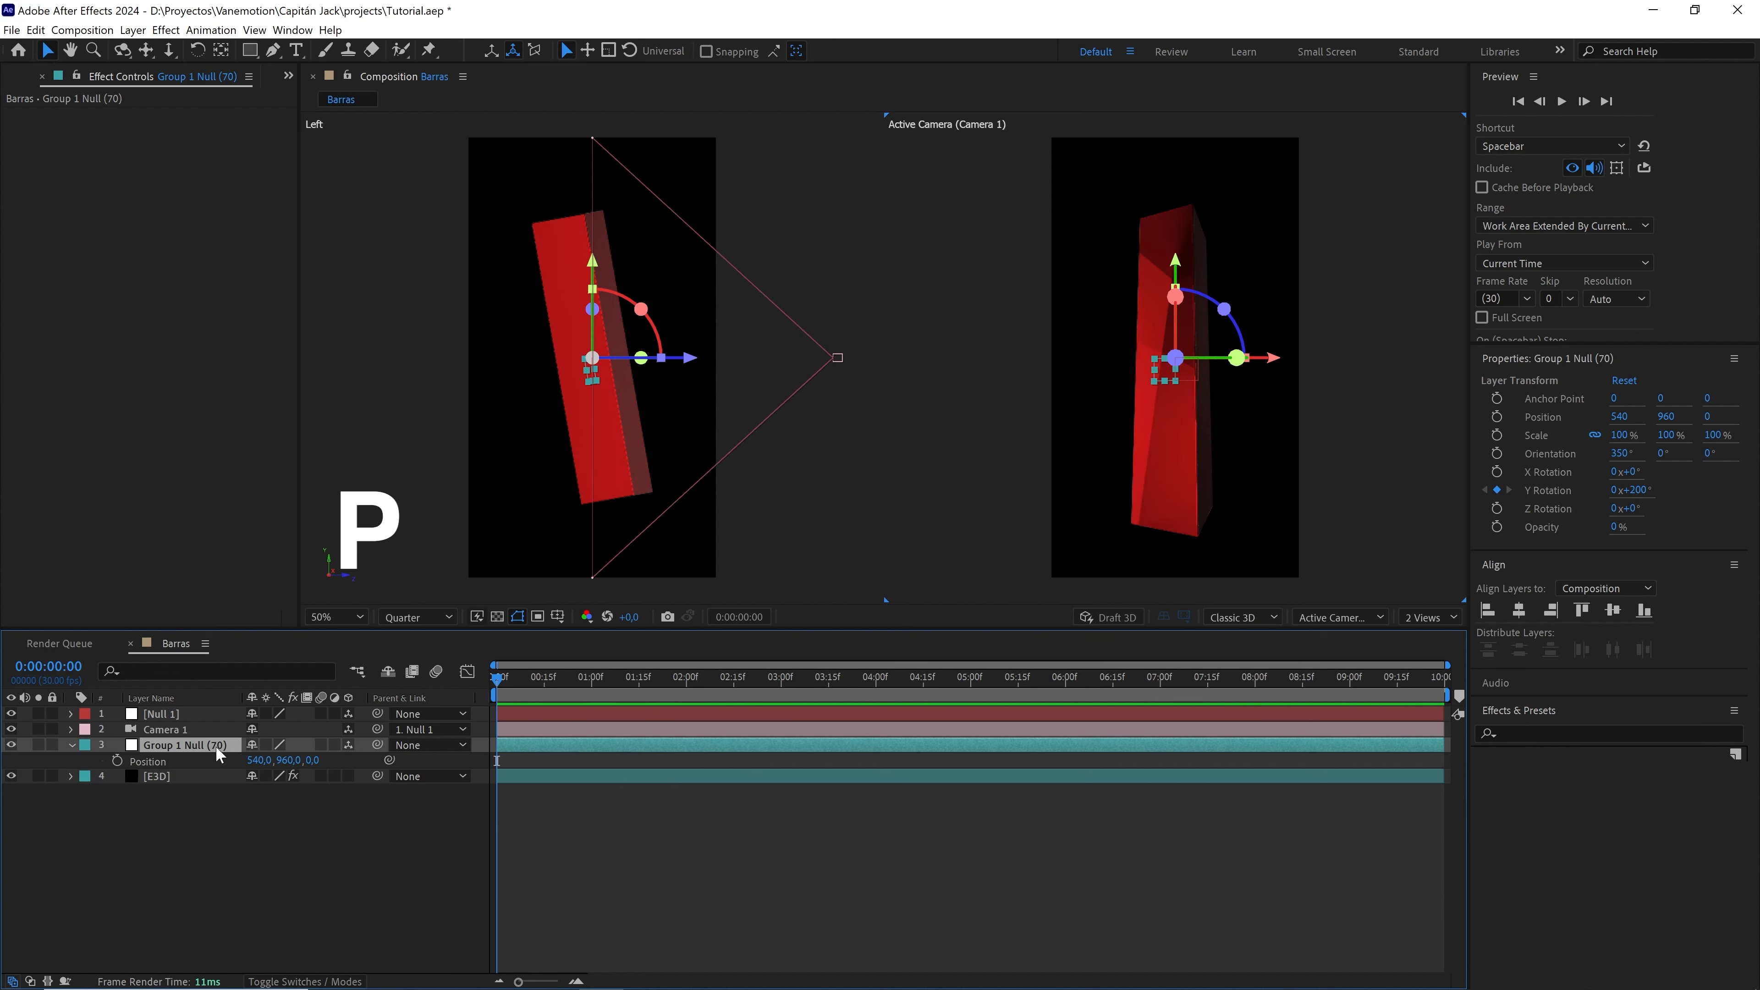
left_click(117, 760)
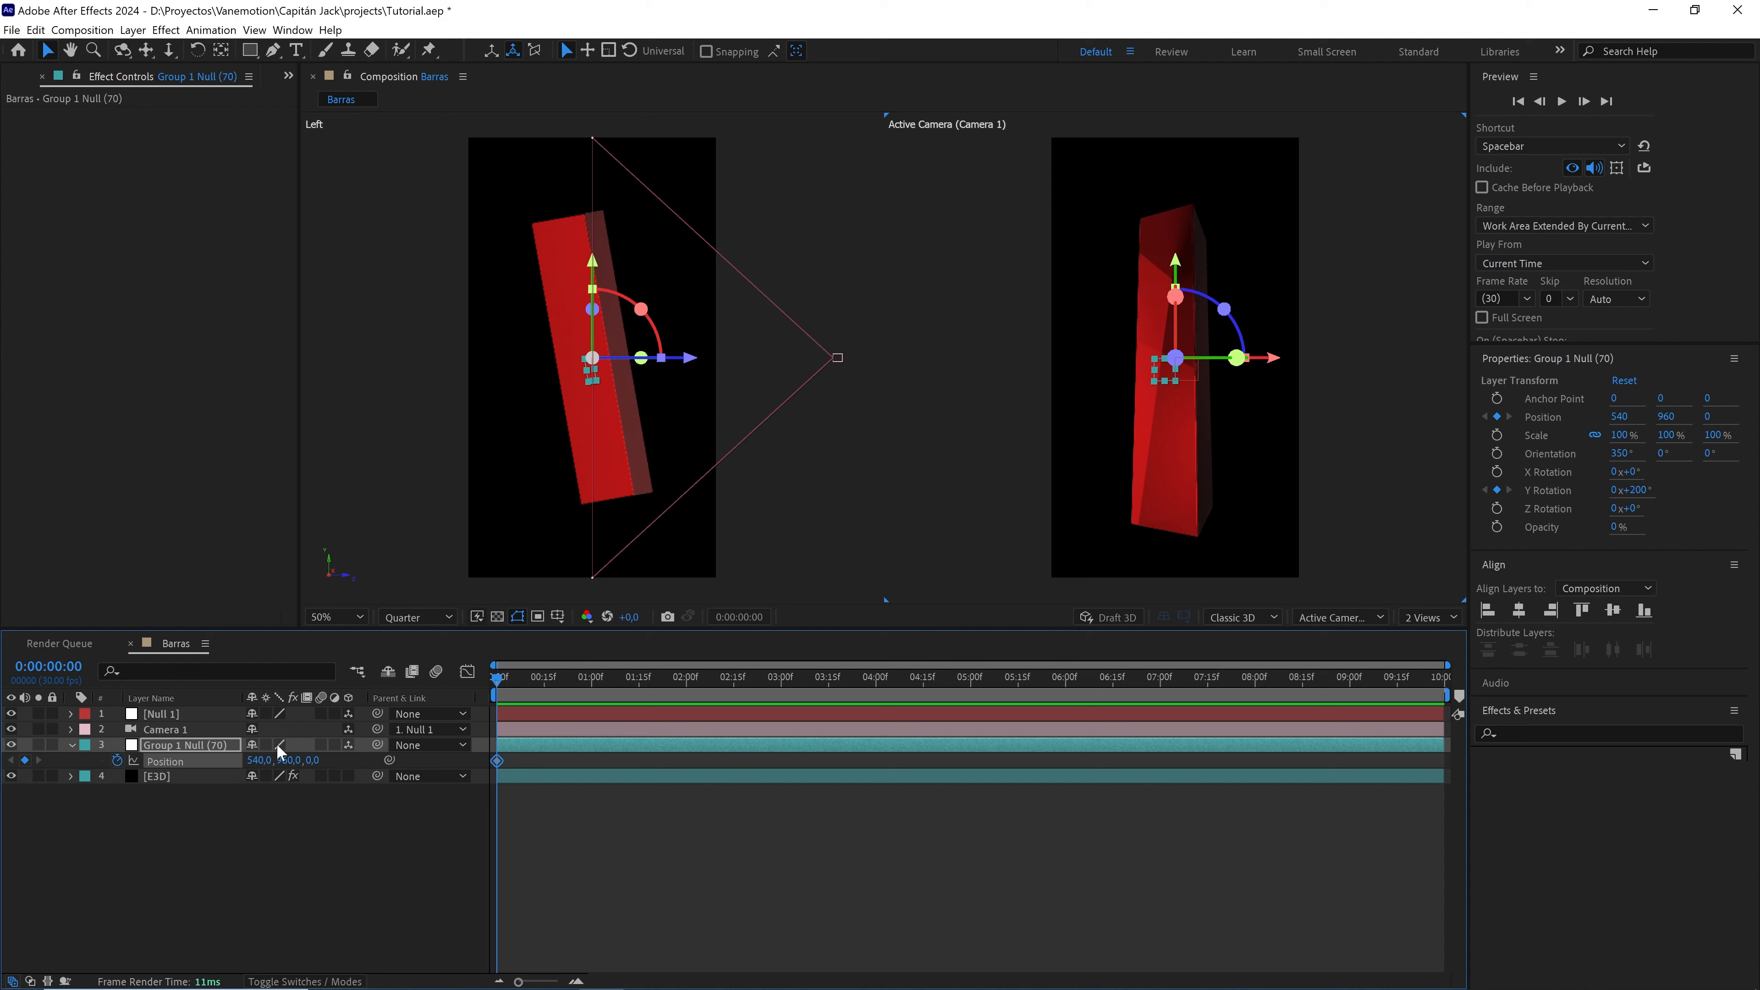
key("u")
key("u")
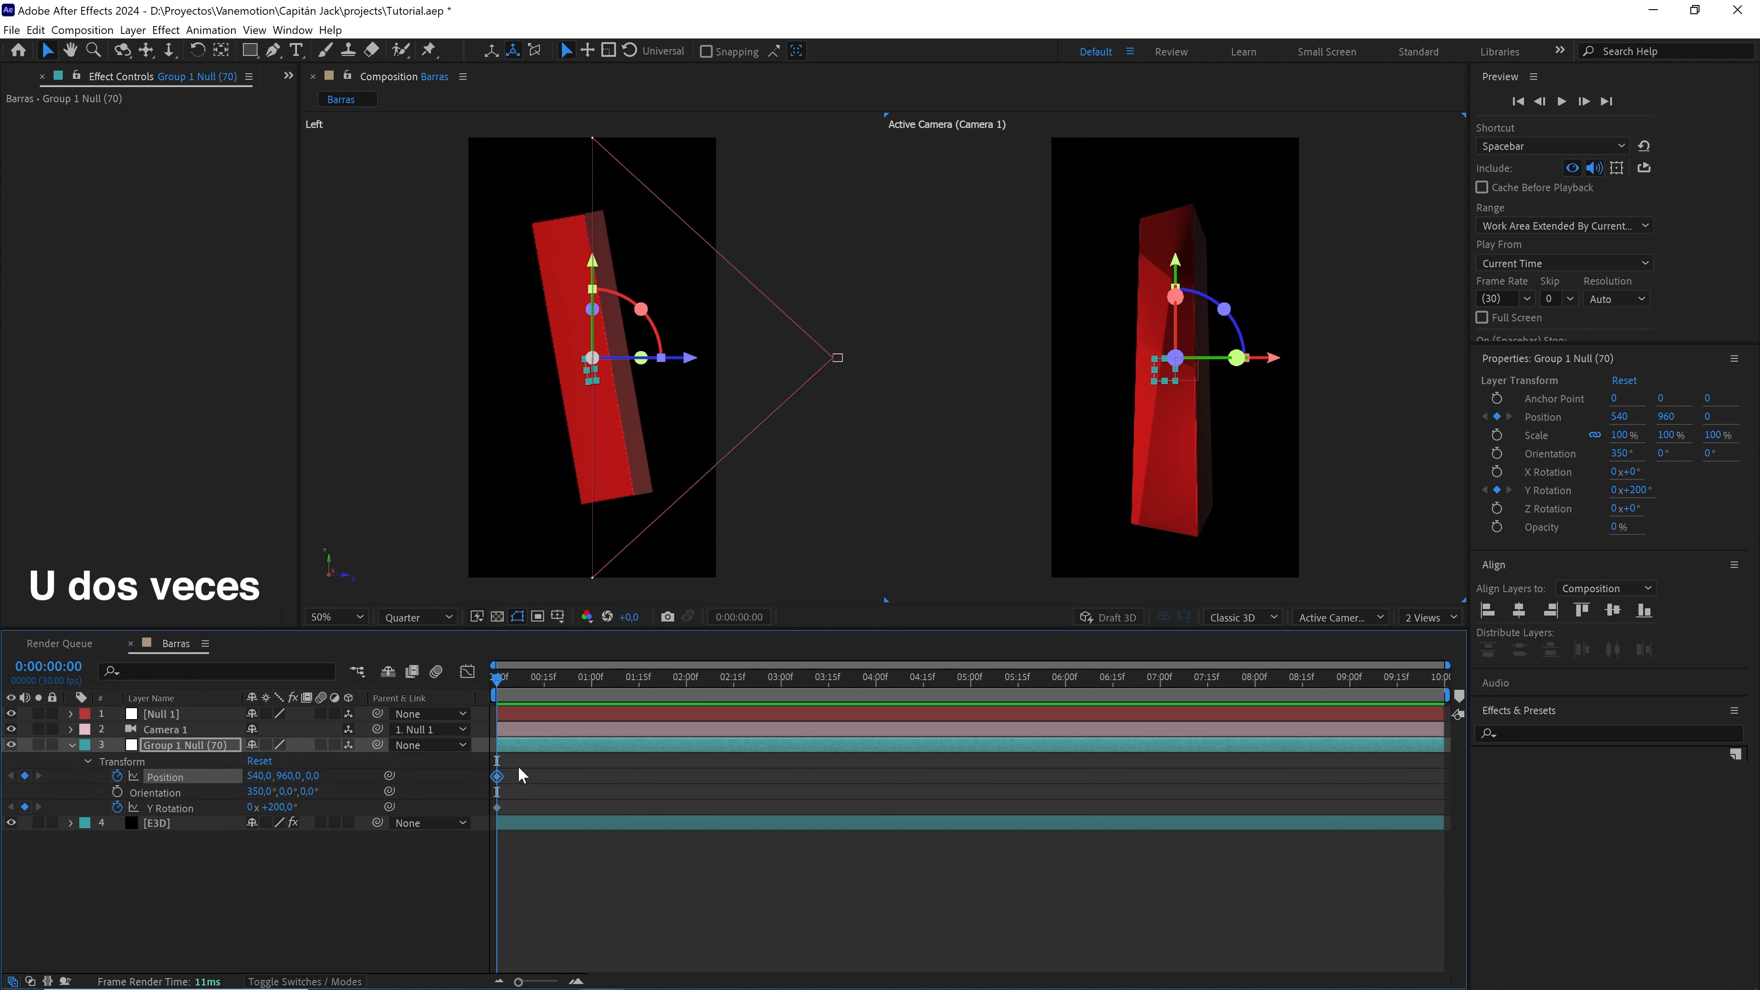
left_click_drag(546, 761, 493, 817)
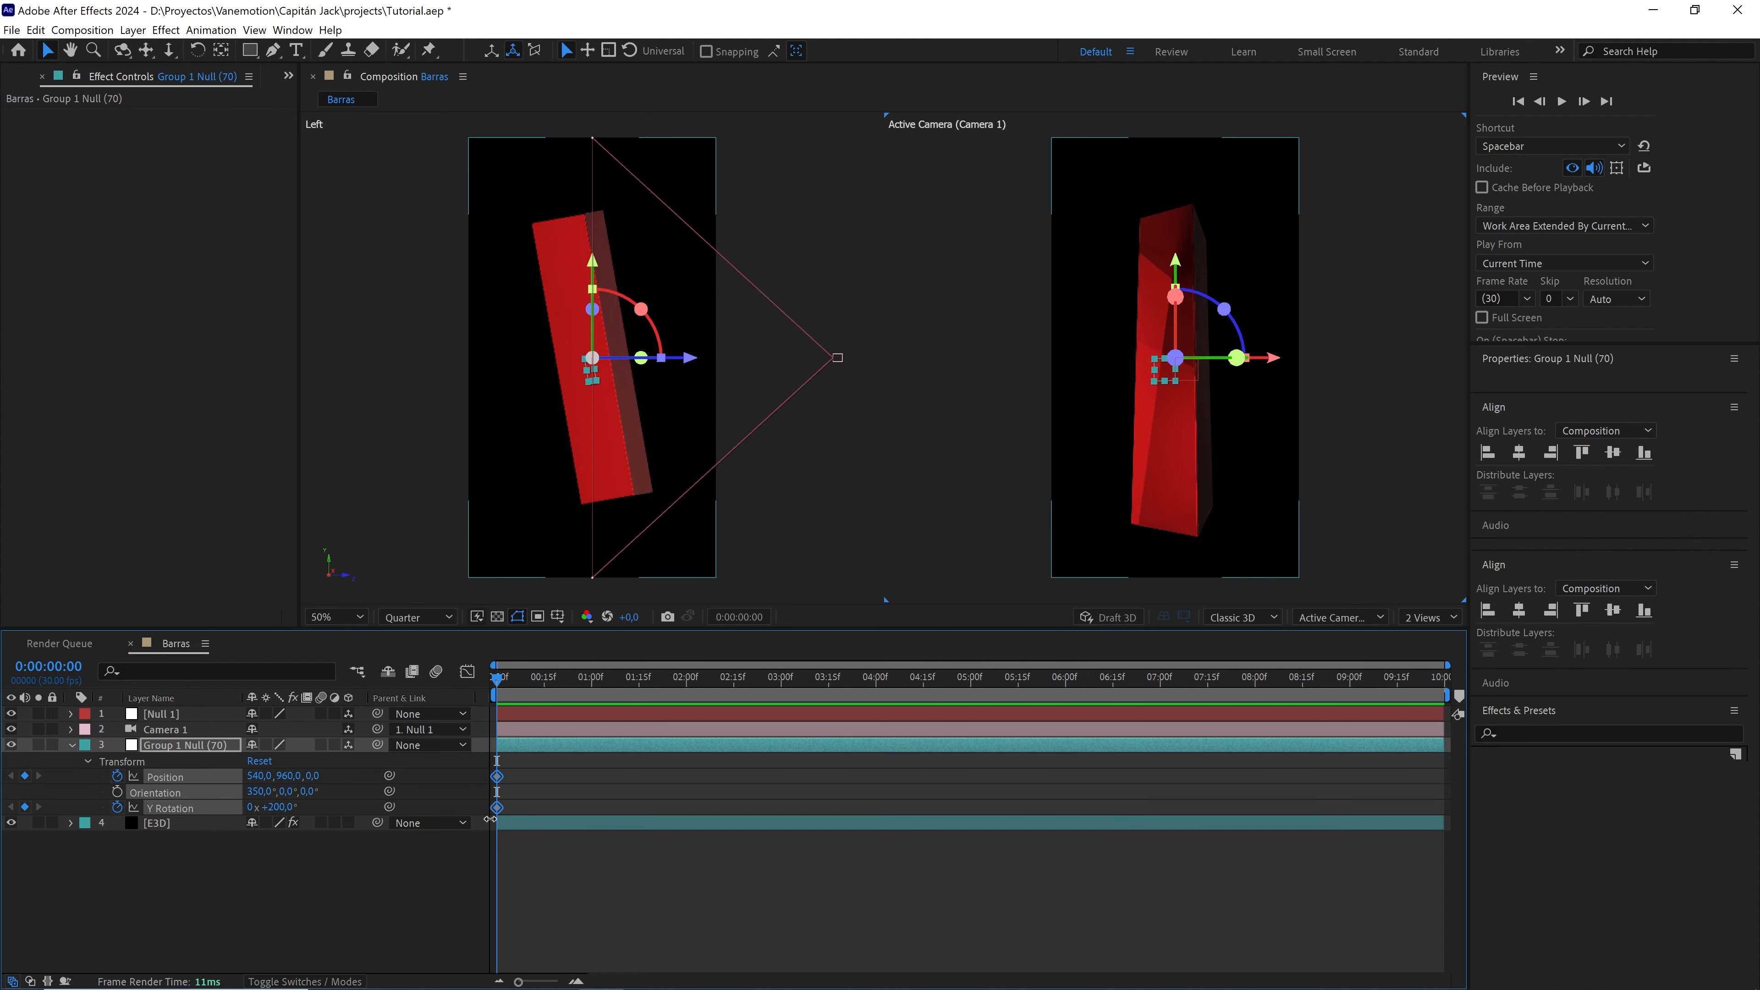
- Move the Group 1 null along Z toward the camera in the Left view, to a Z position of about -582
left_click(539, 763)
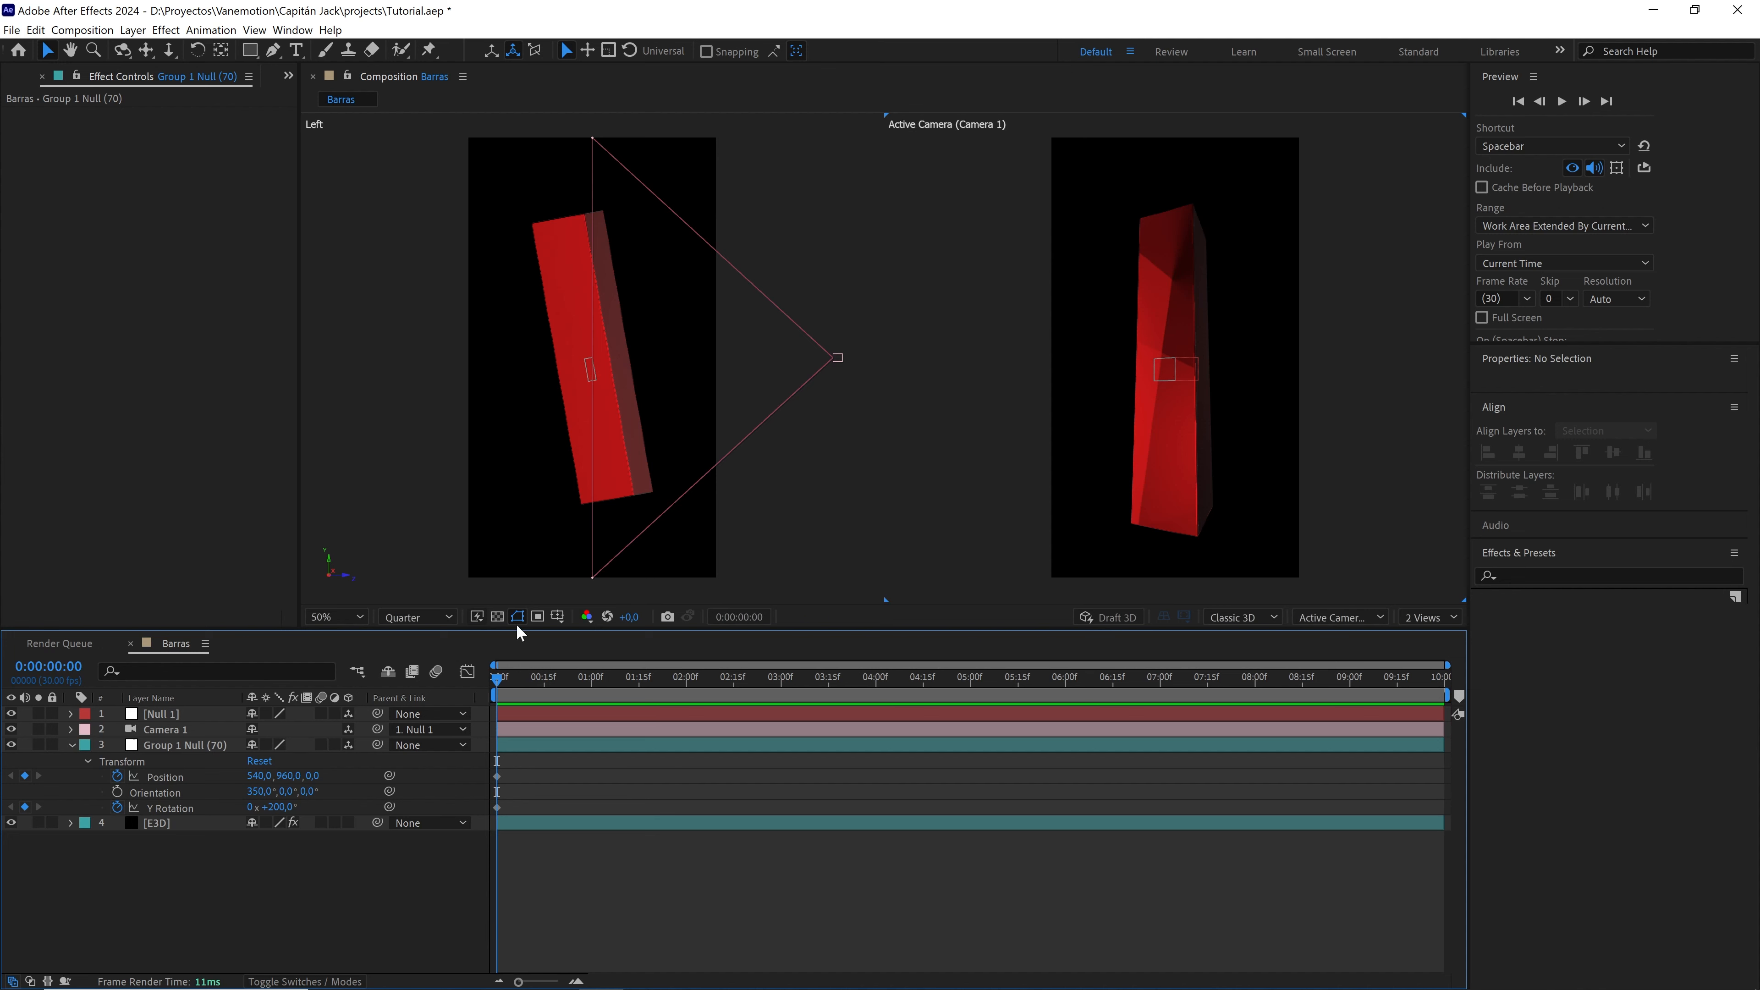
left_click(184, 745)
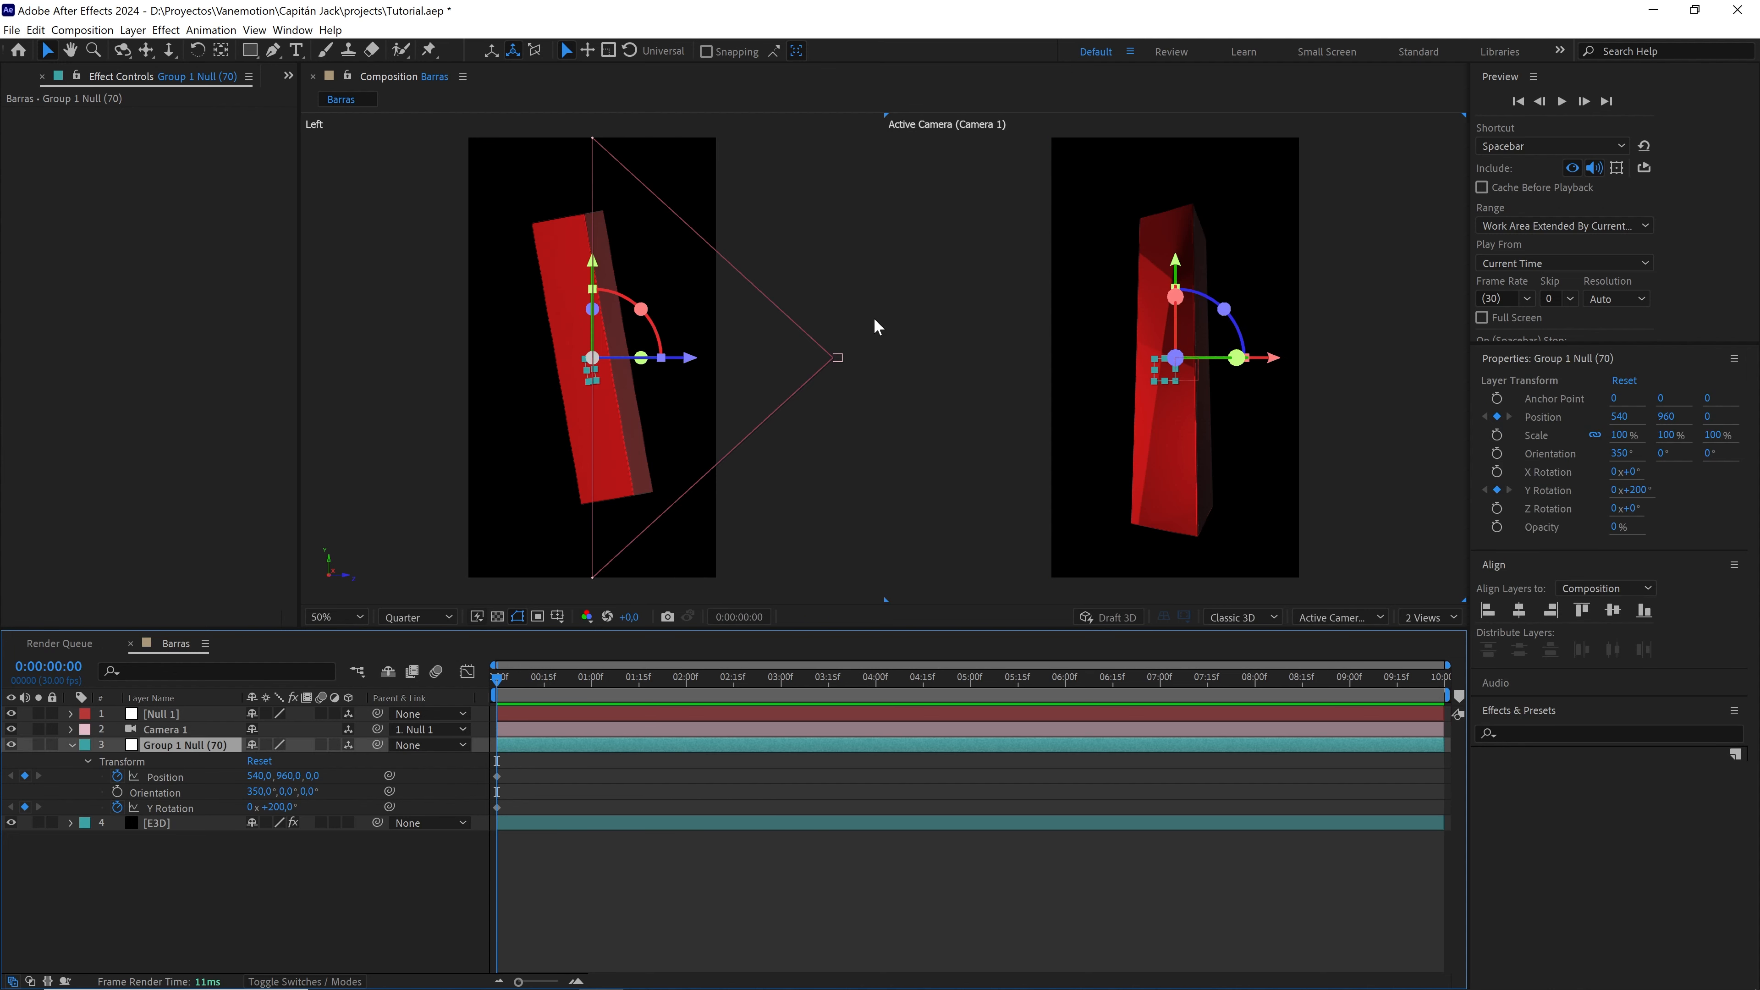
left_click_drag(691, 365, 831, 365)
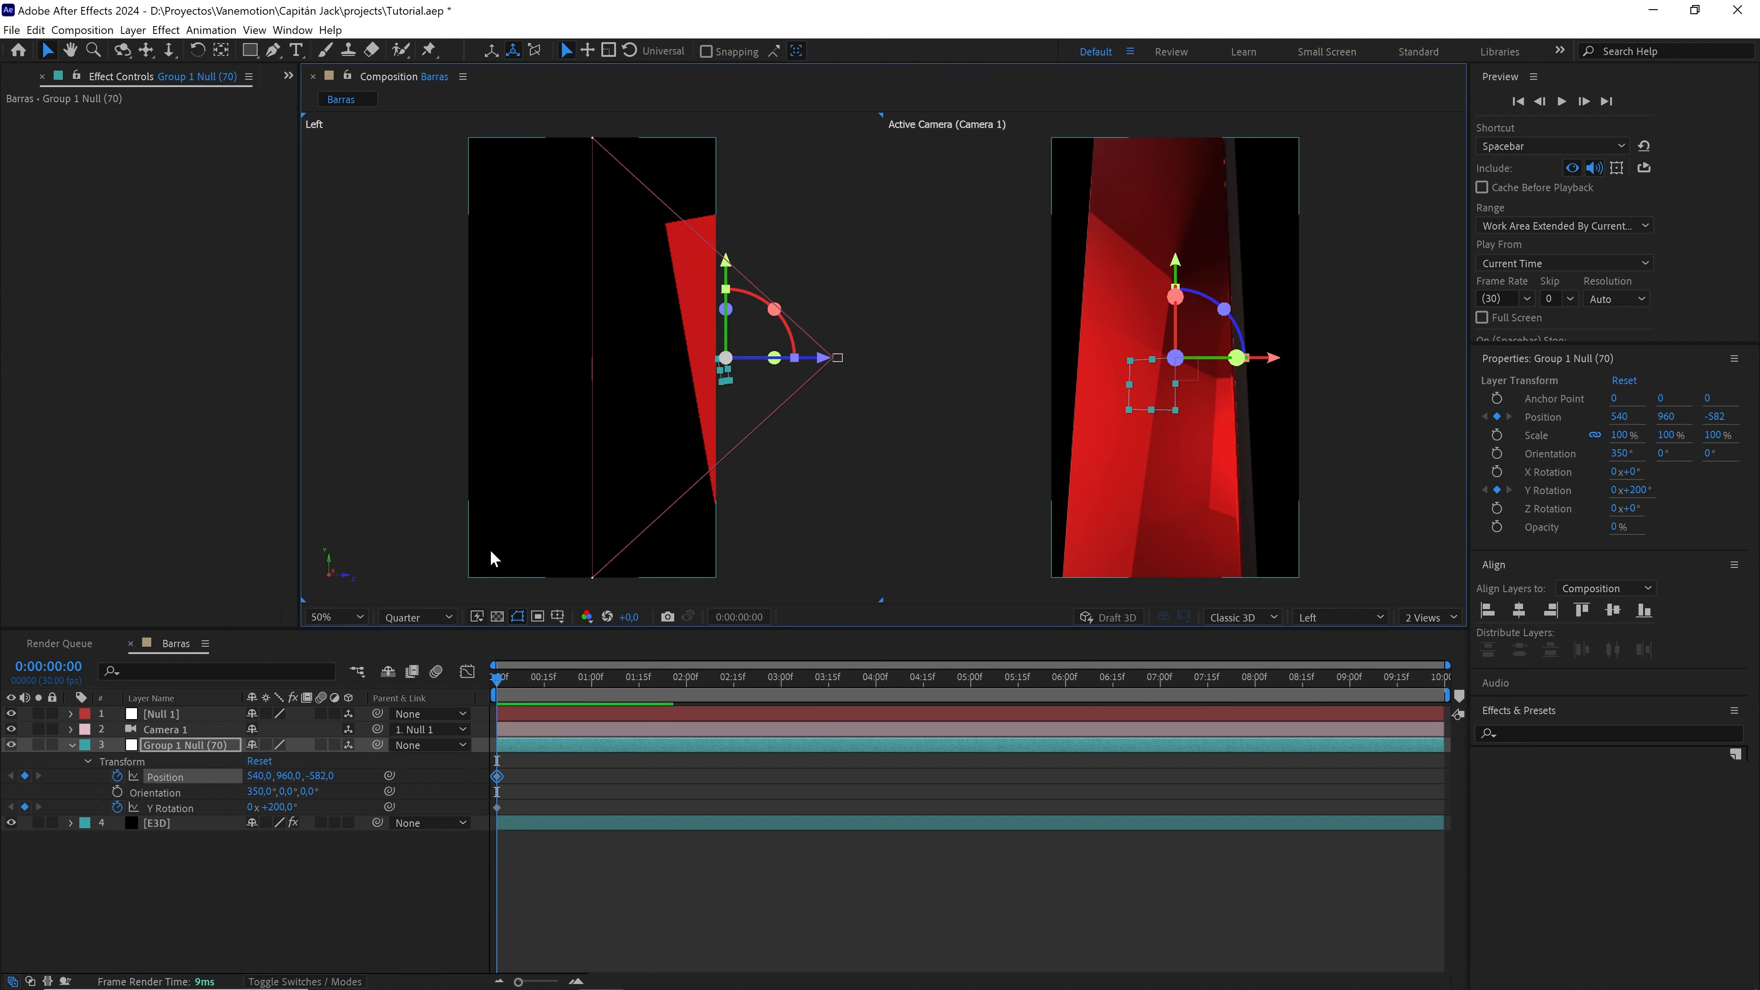
- Set the Group 1 null's Z position to -460 at the first frame
left_click(346, 793)
left_click(323, 776)
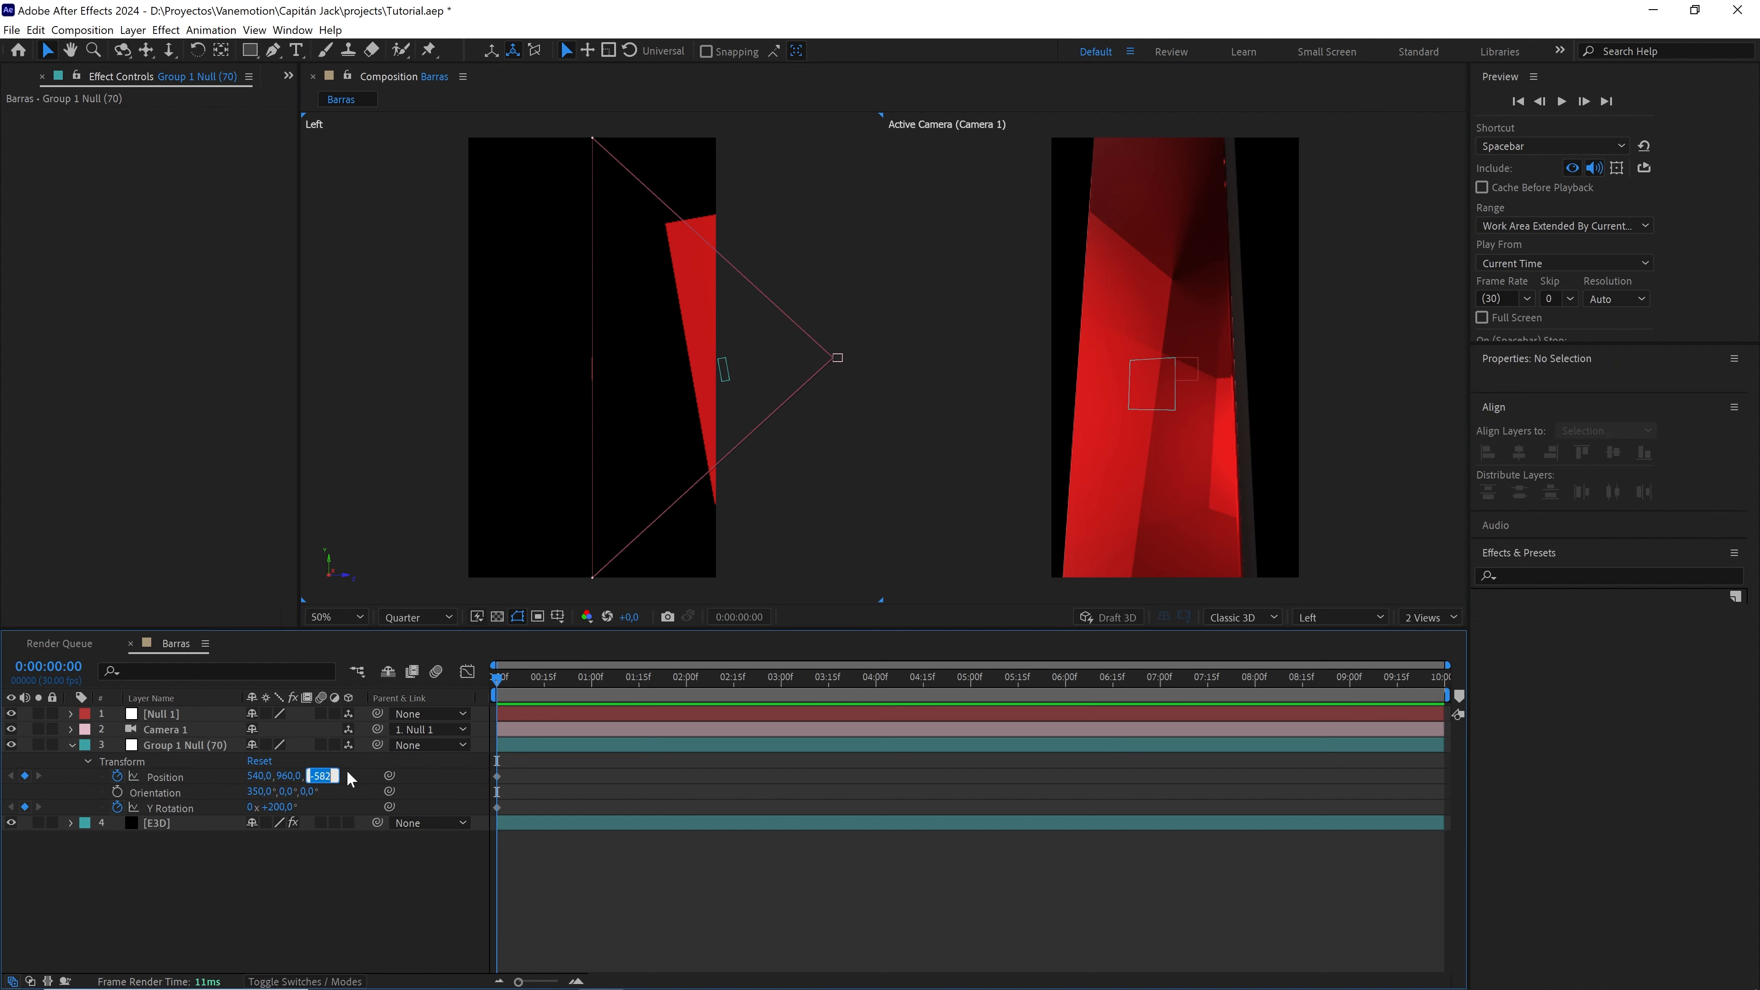
type("-460")
key("Return")
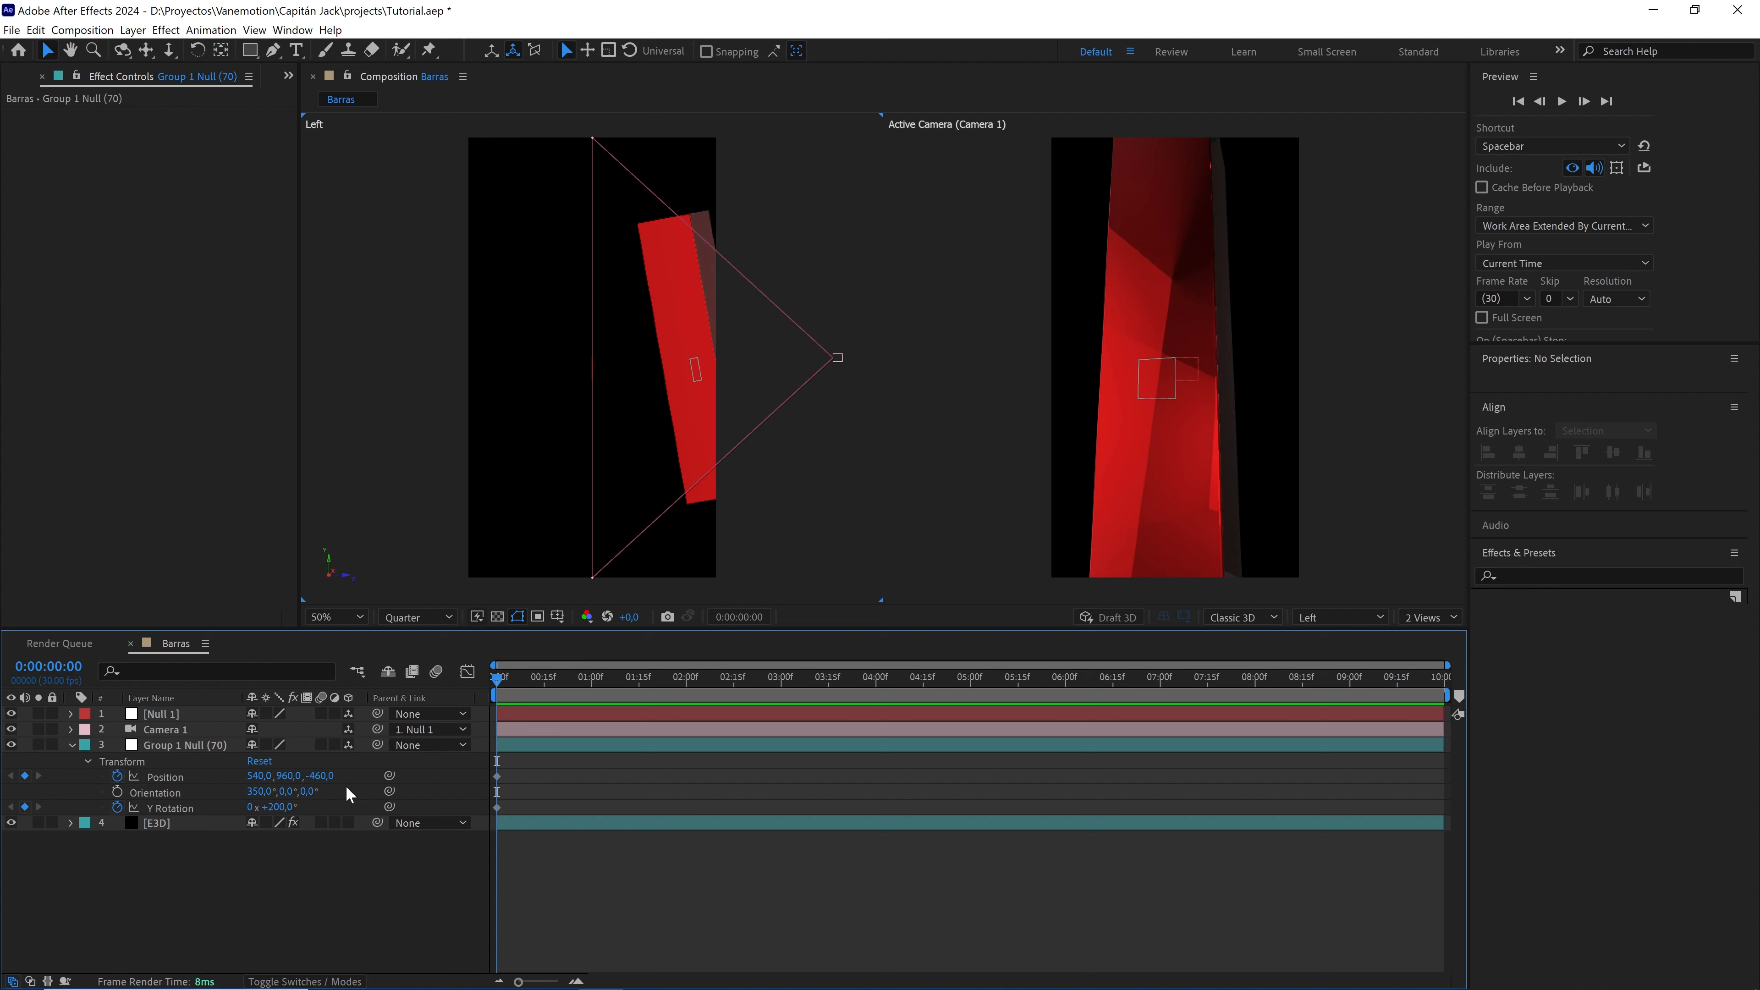
- Lower the Group 1 null below the frame at the first keyframe by setting its Y position to 2400
left_click_drag(285, 782, 1178, 408)
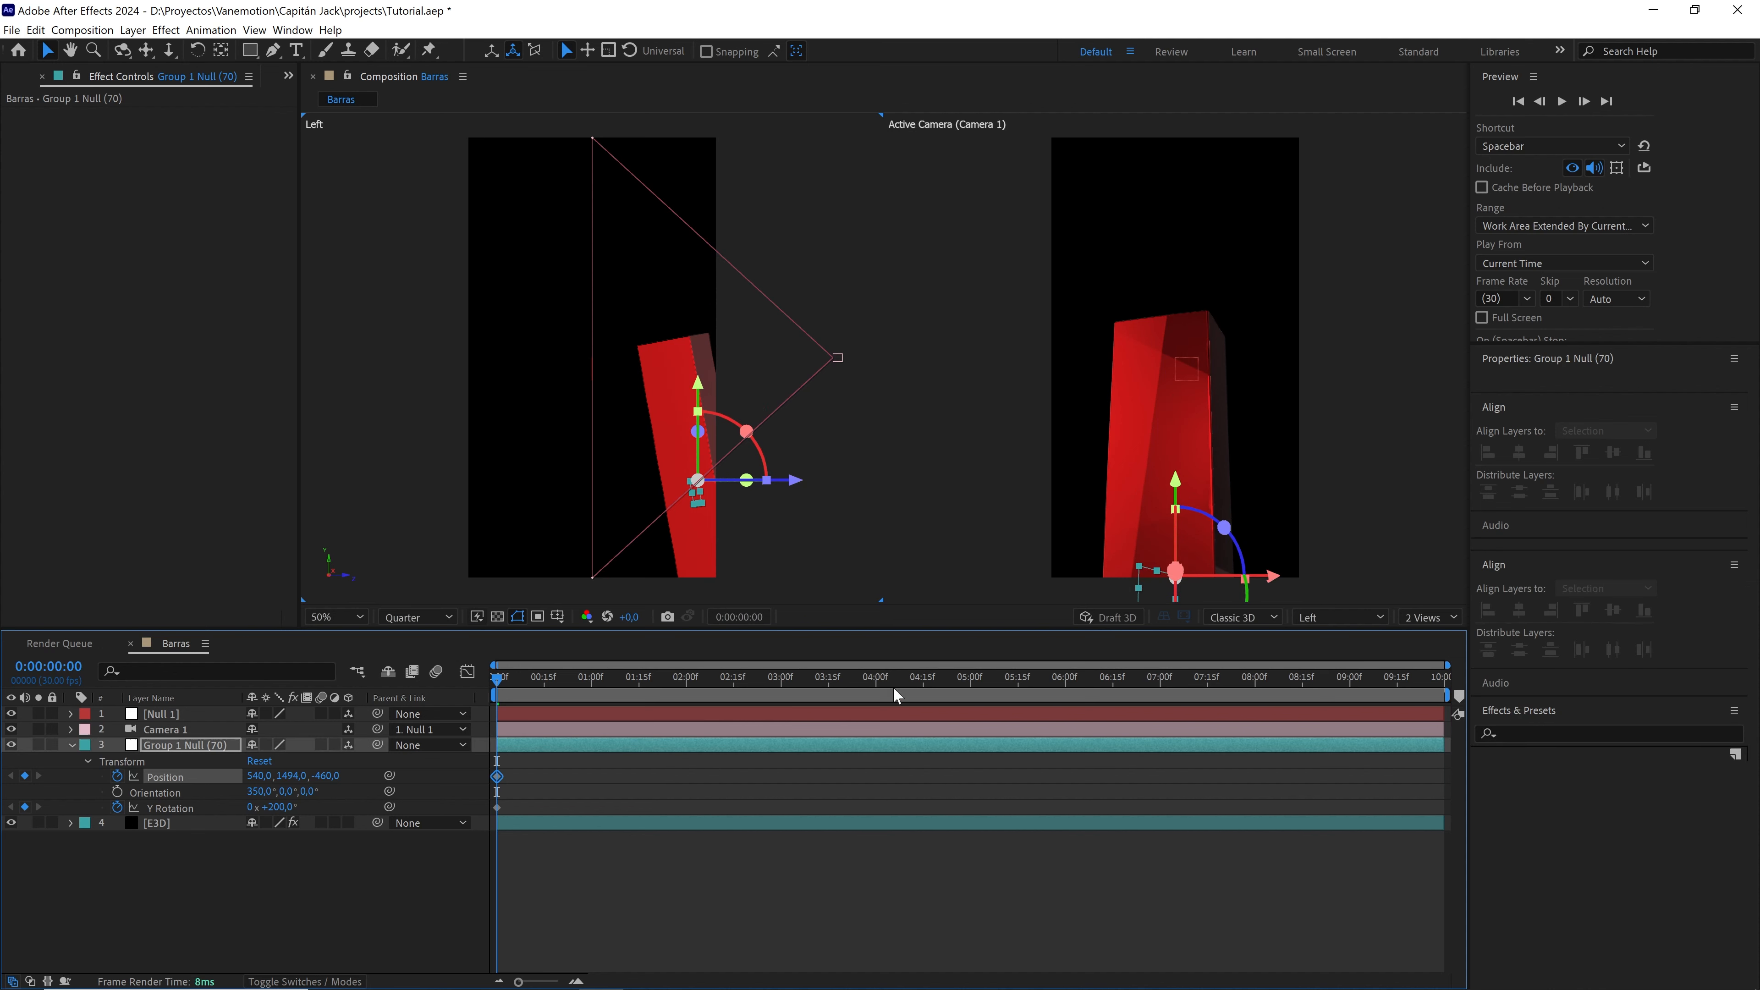
left_click_drag(284, 777, 298, 776)
left_click(298, 775)
type("2400")
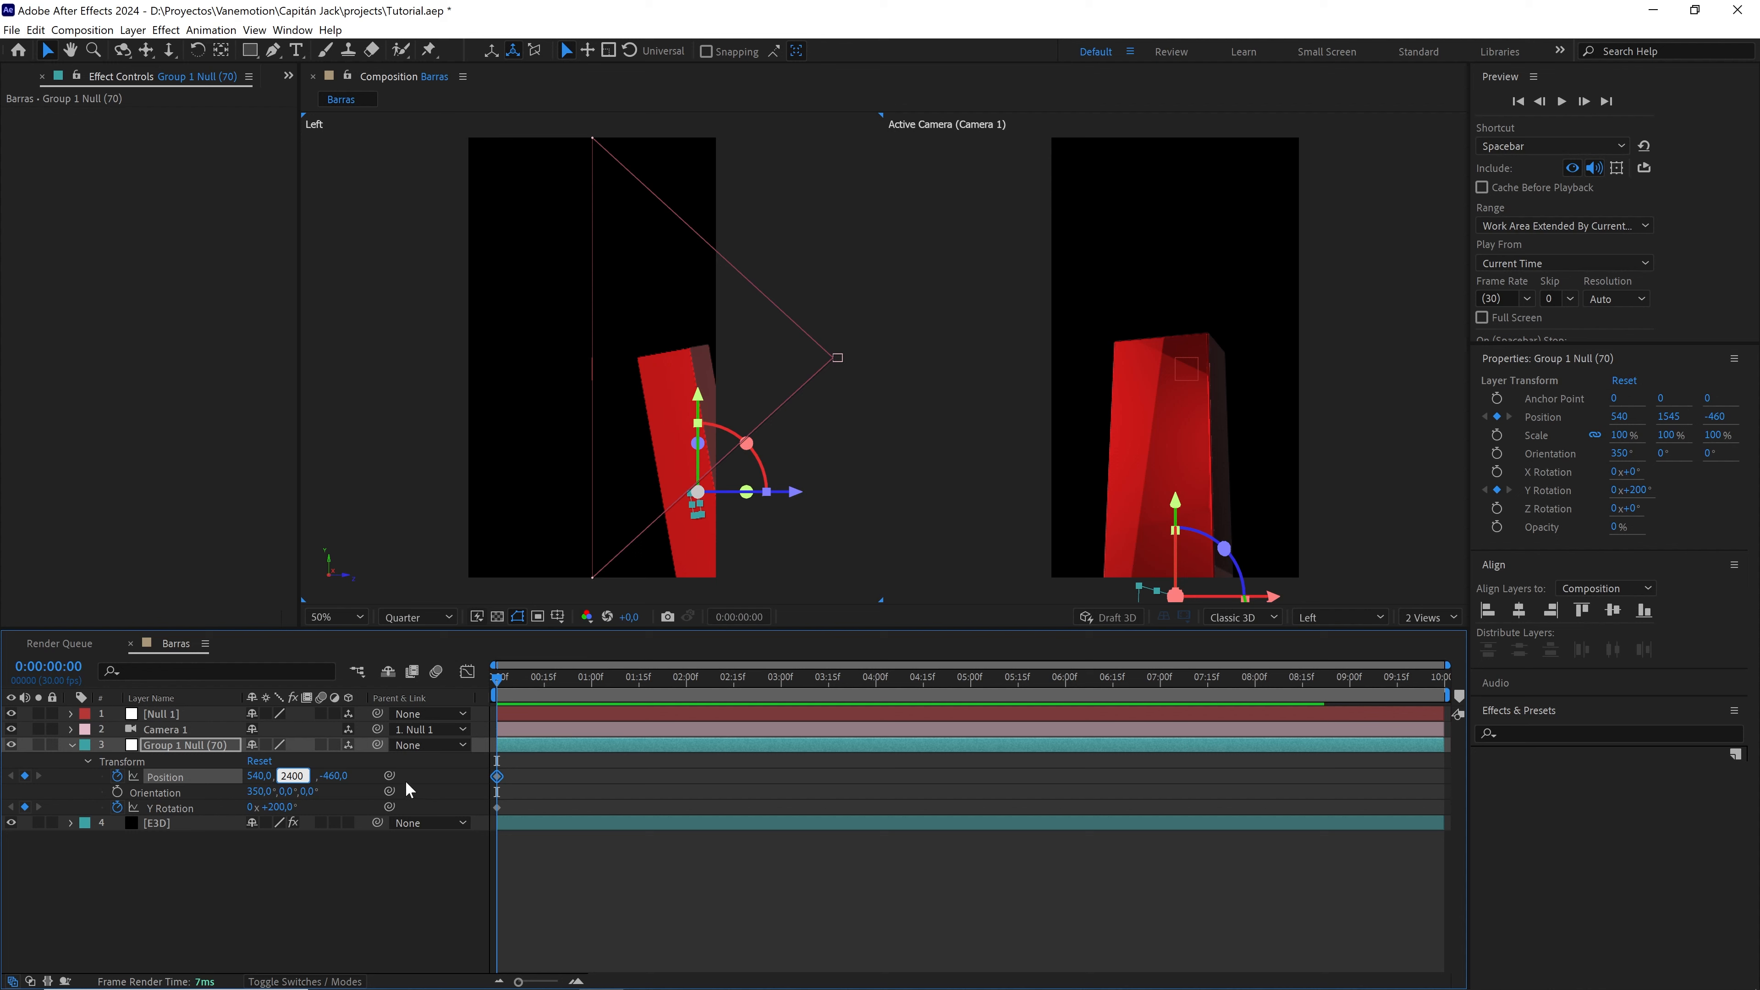
left_click(435, 765)
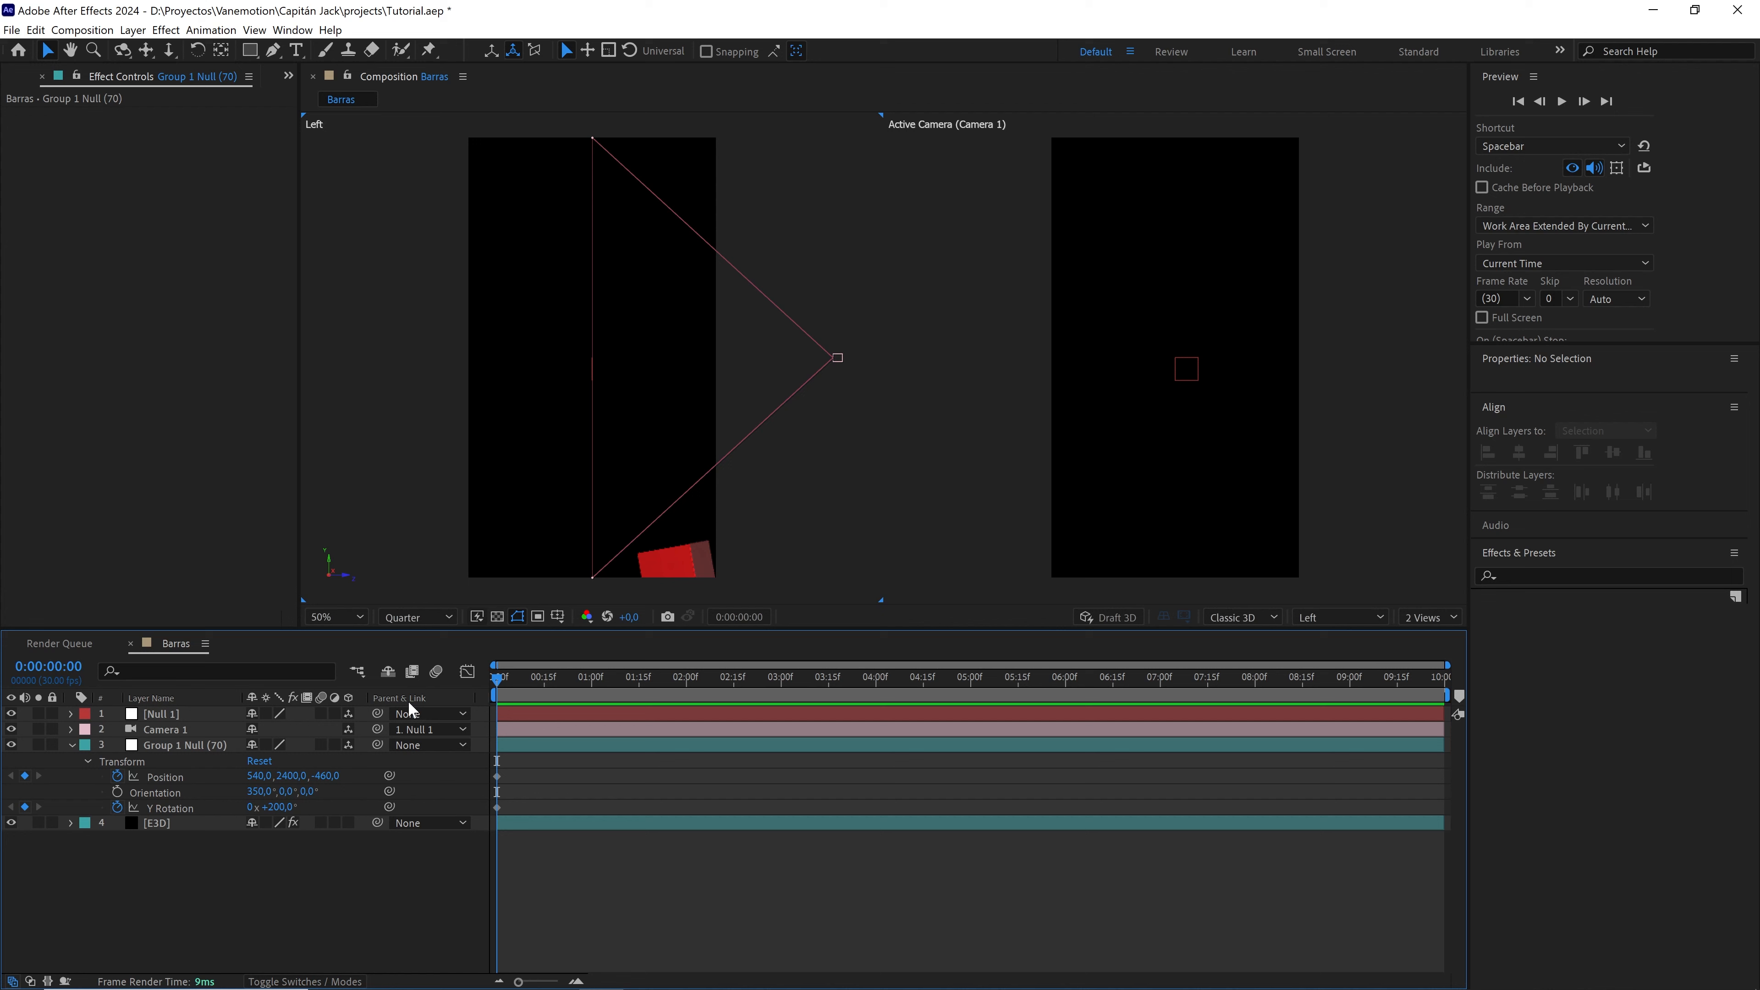
- Add a Position keyframe to the Group 1 null at 0:00:03:20 with a Y position of 1310
left_click_drag(500, 679, 845, 710)
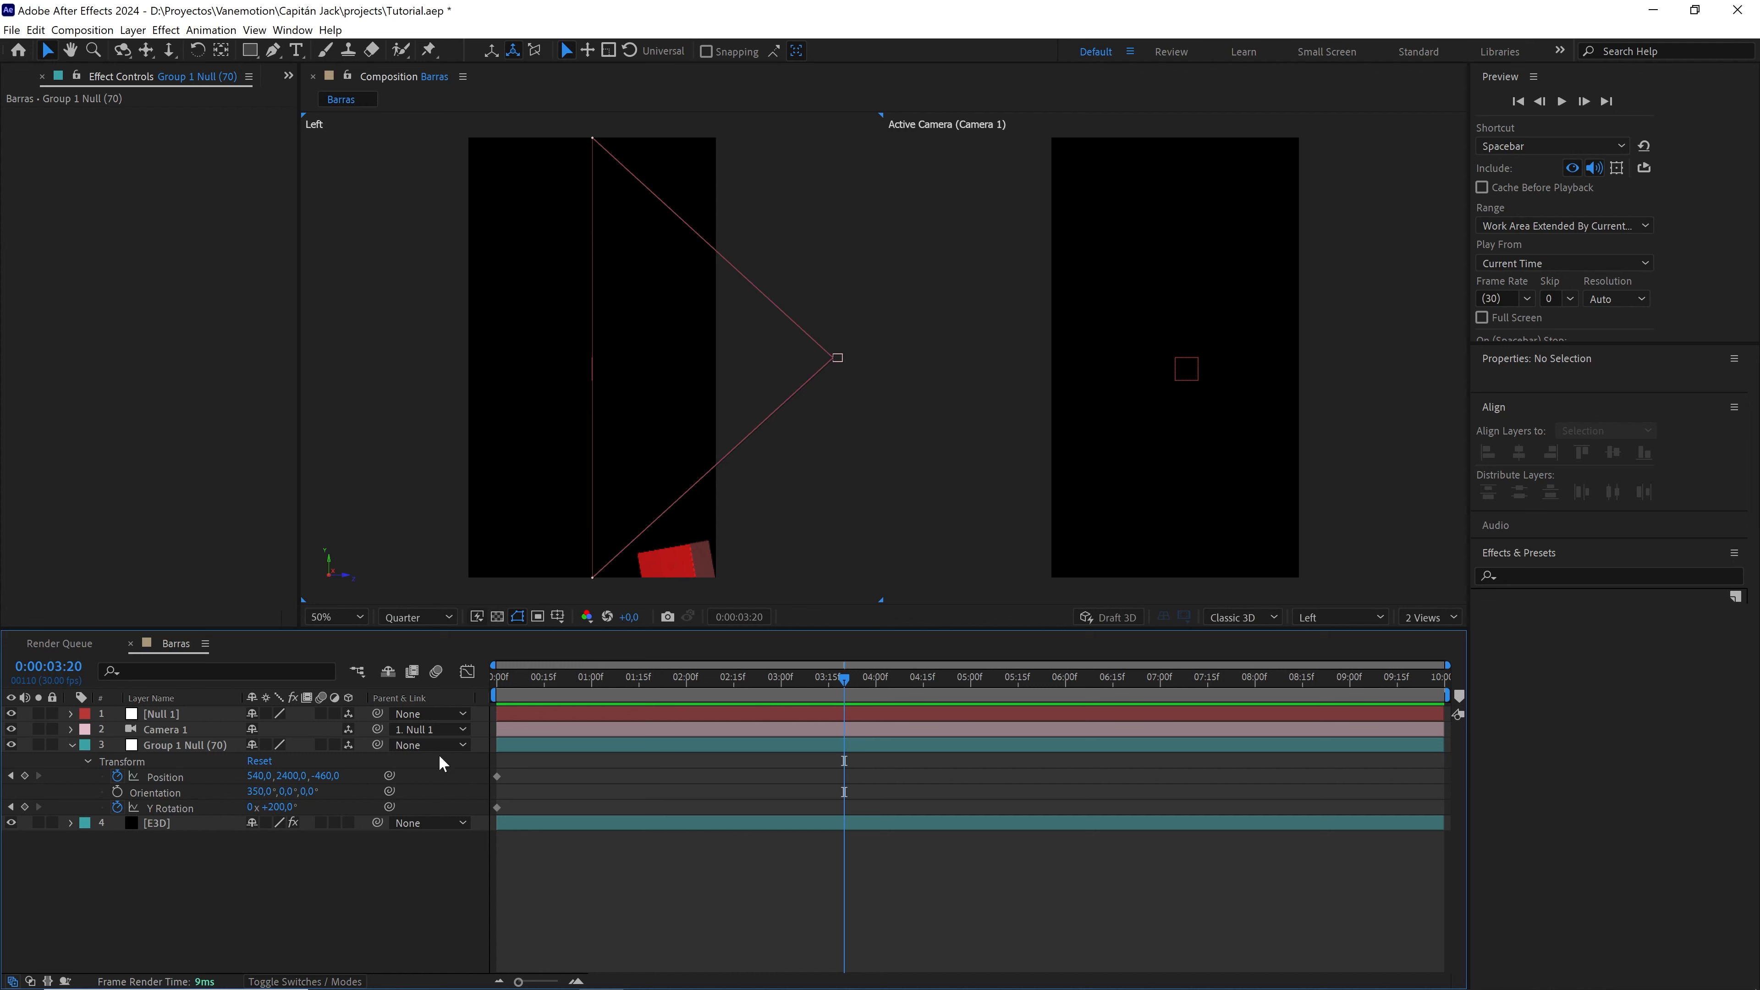
left_click_drag(291, 778, 193, 784)
left_click(290, 772)
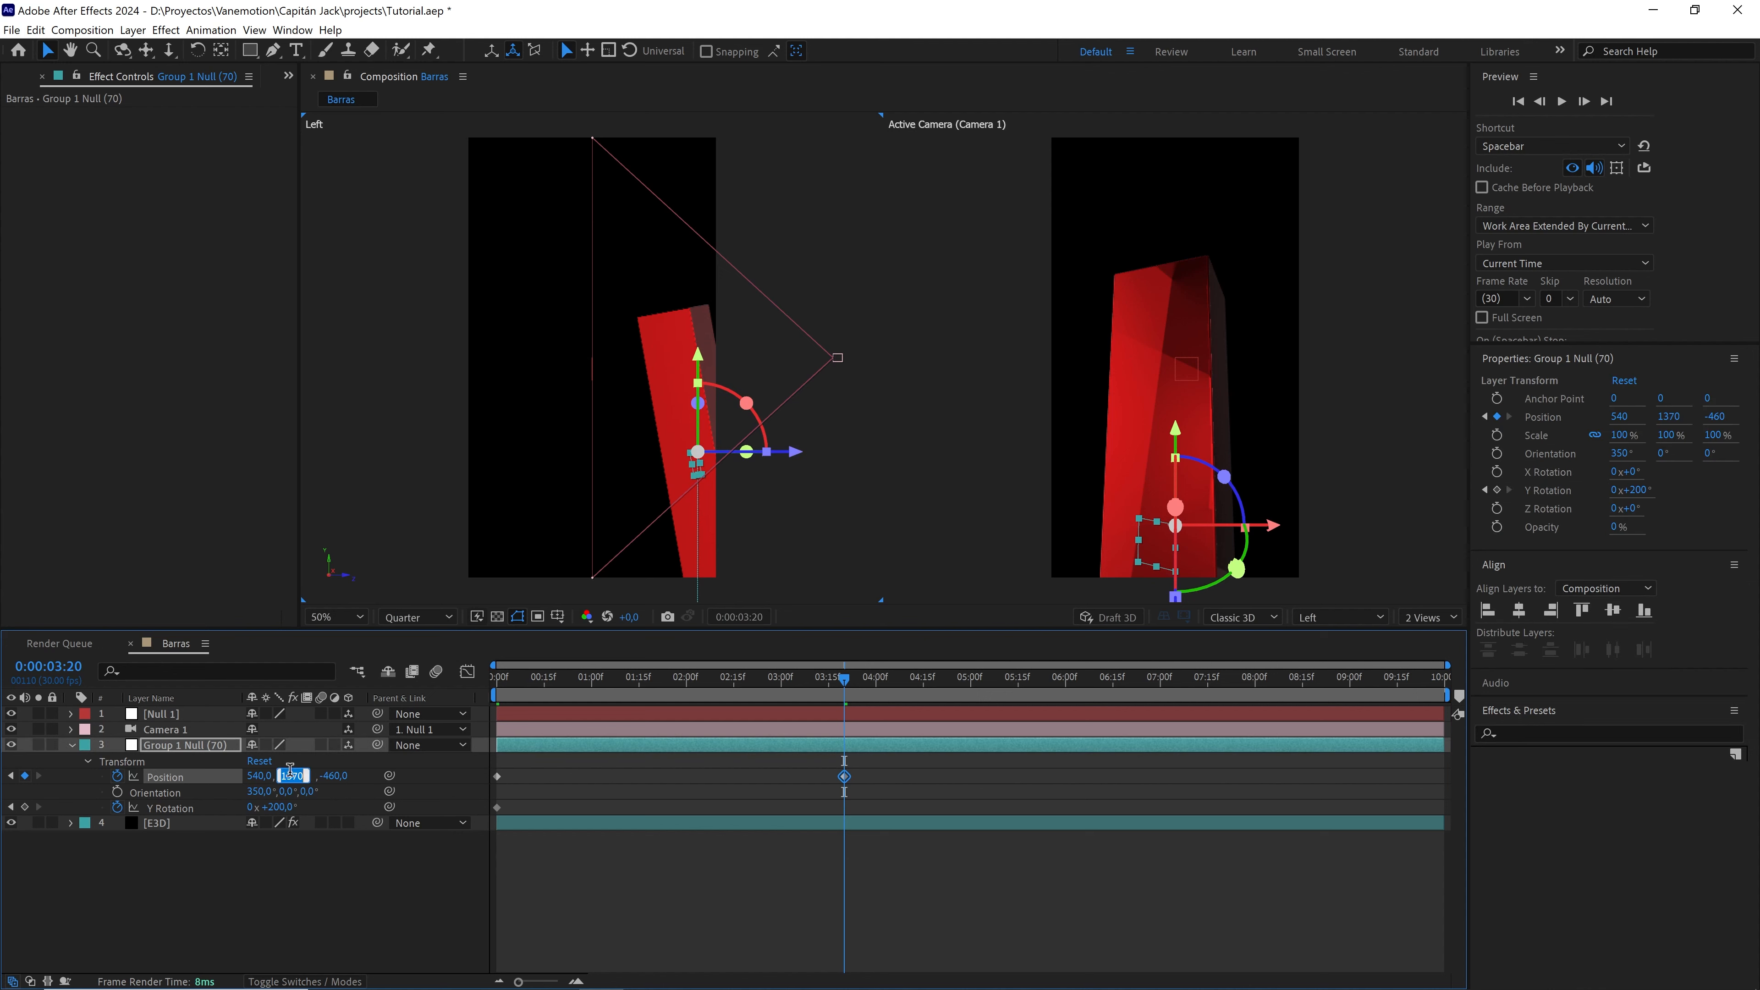
type("1310")
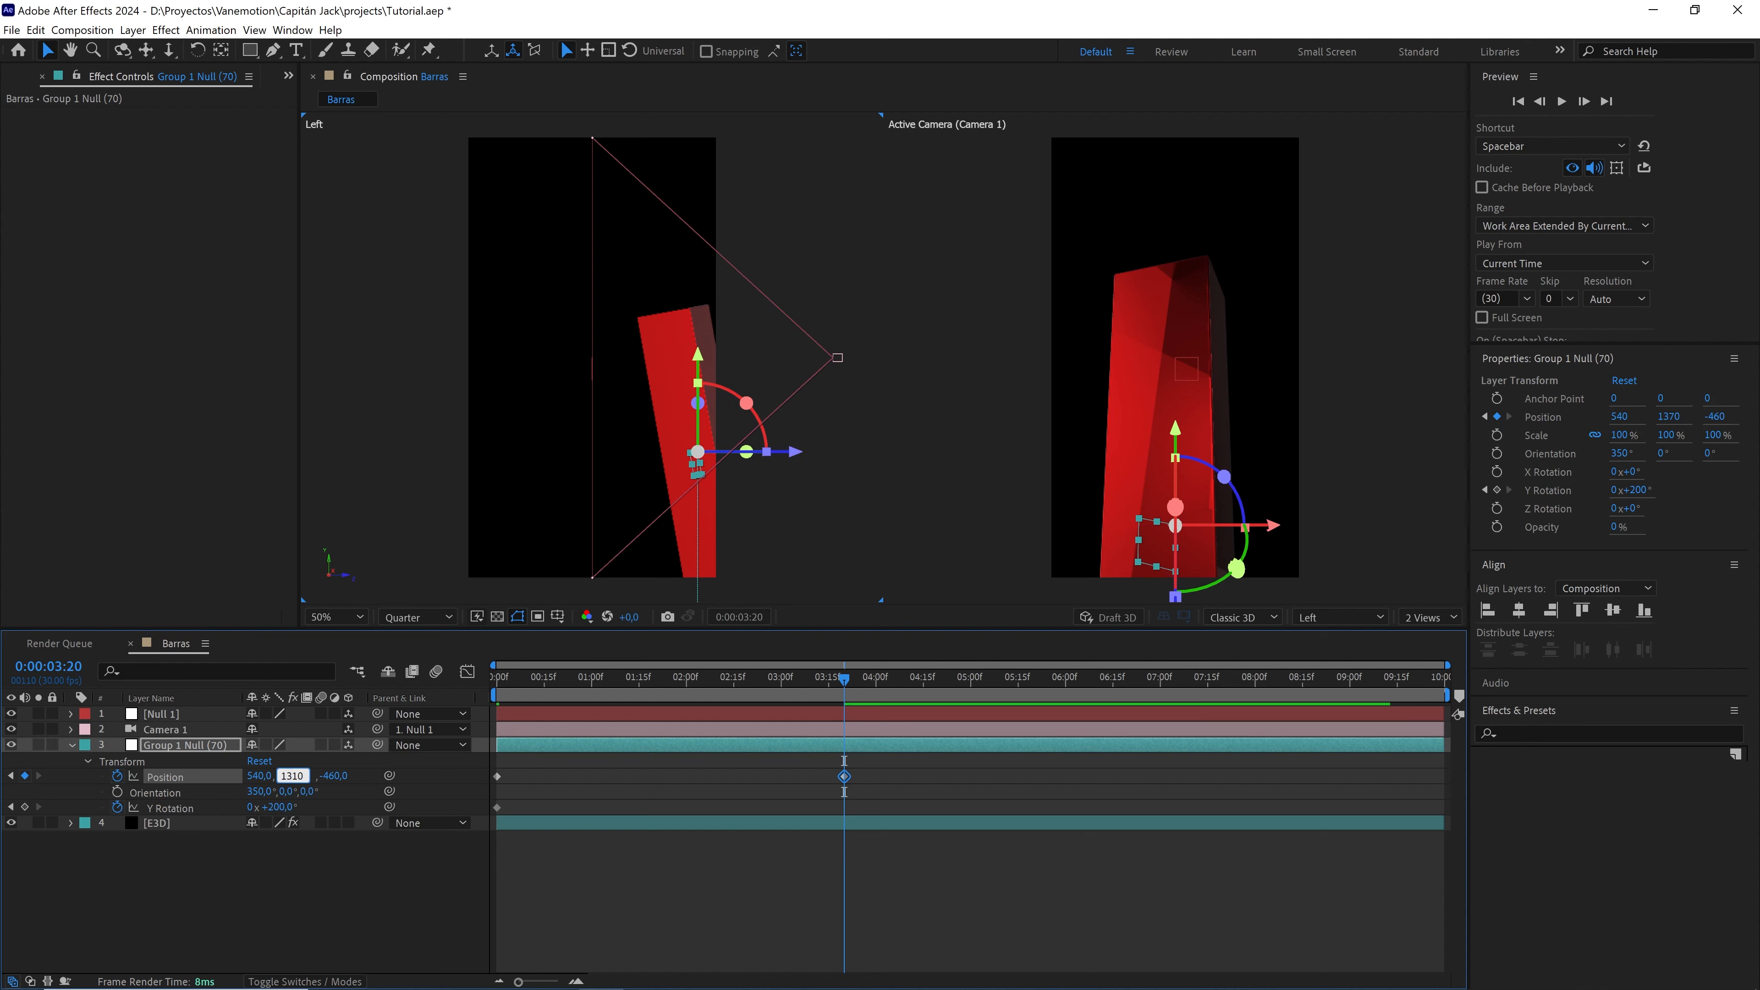
left_click(350, 803)
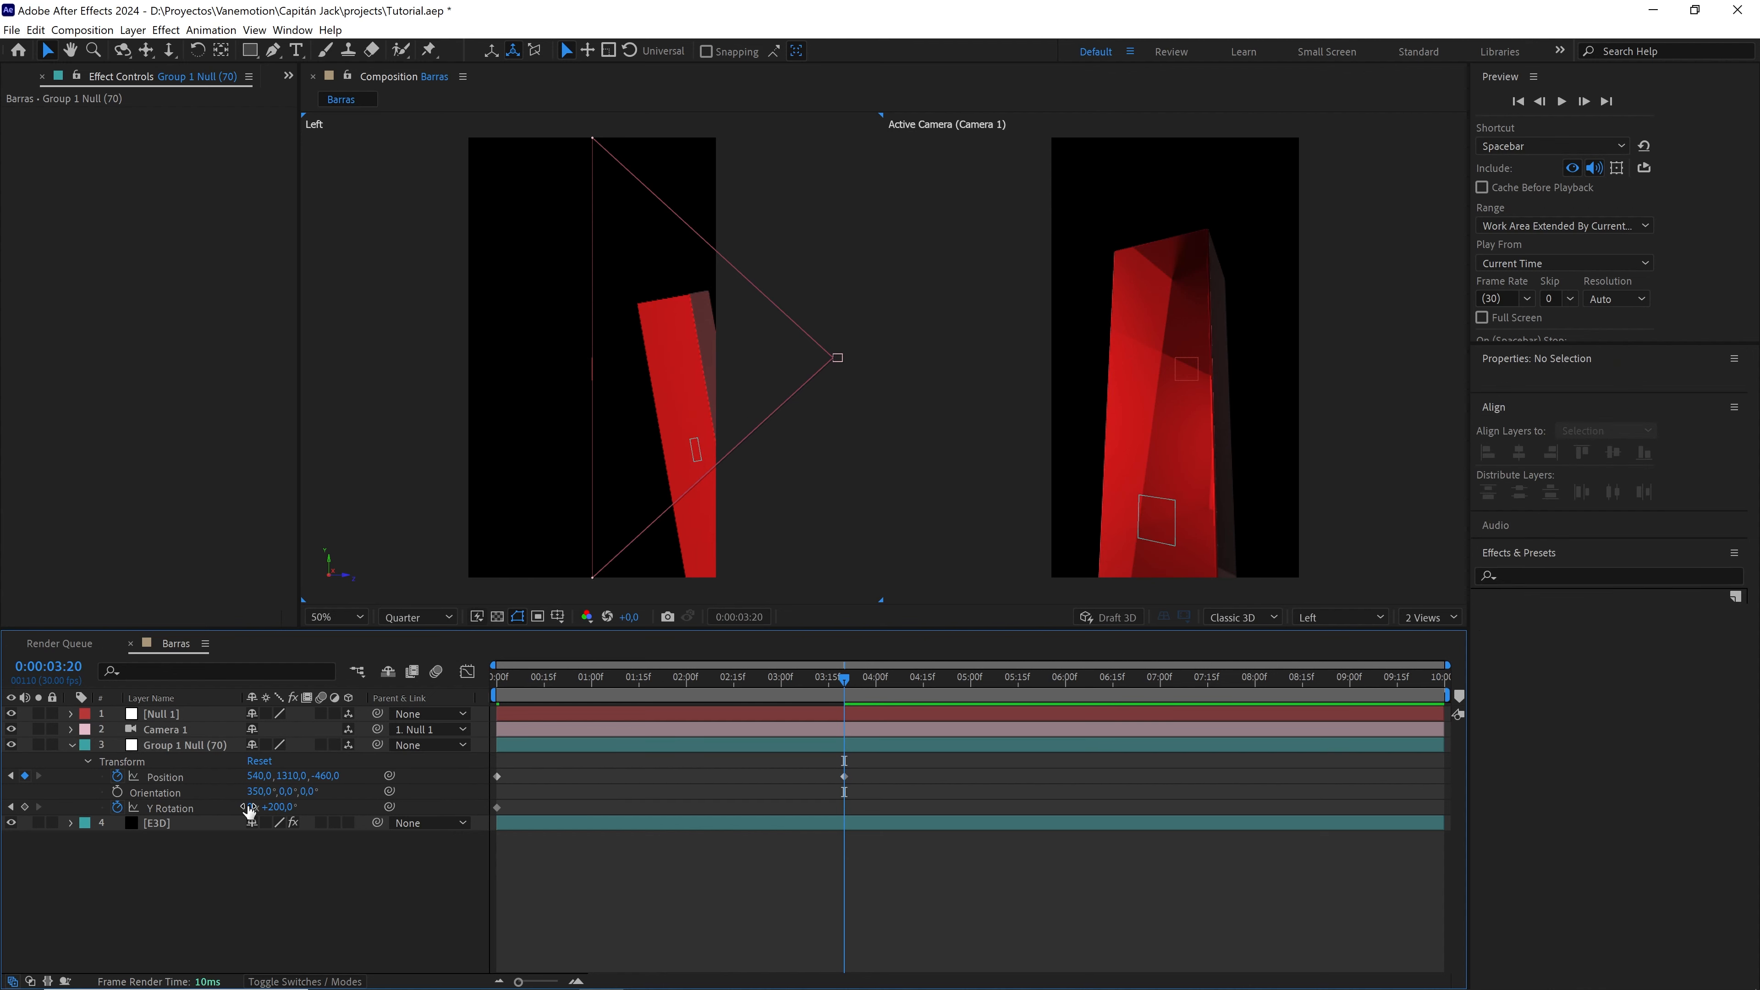
- Add a Y Rotation keyframe of 0° to the Group 1 null at 0:00:03:20
left_click_drag(280, 808, 253, 808)
left_click(280, 807)
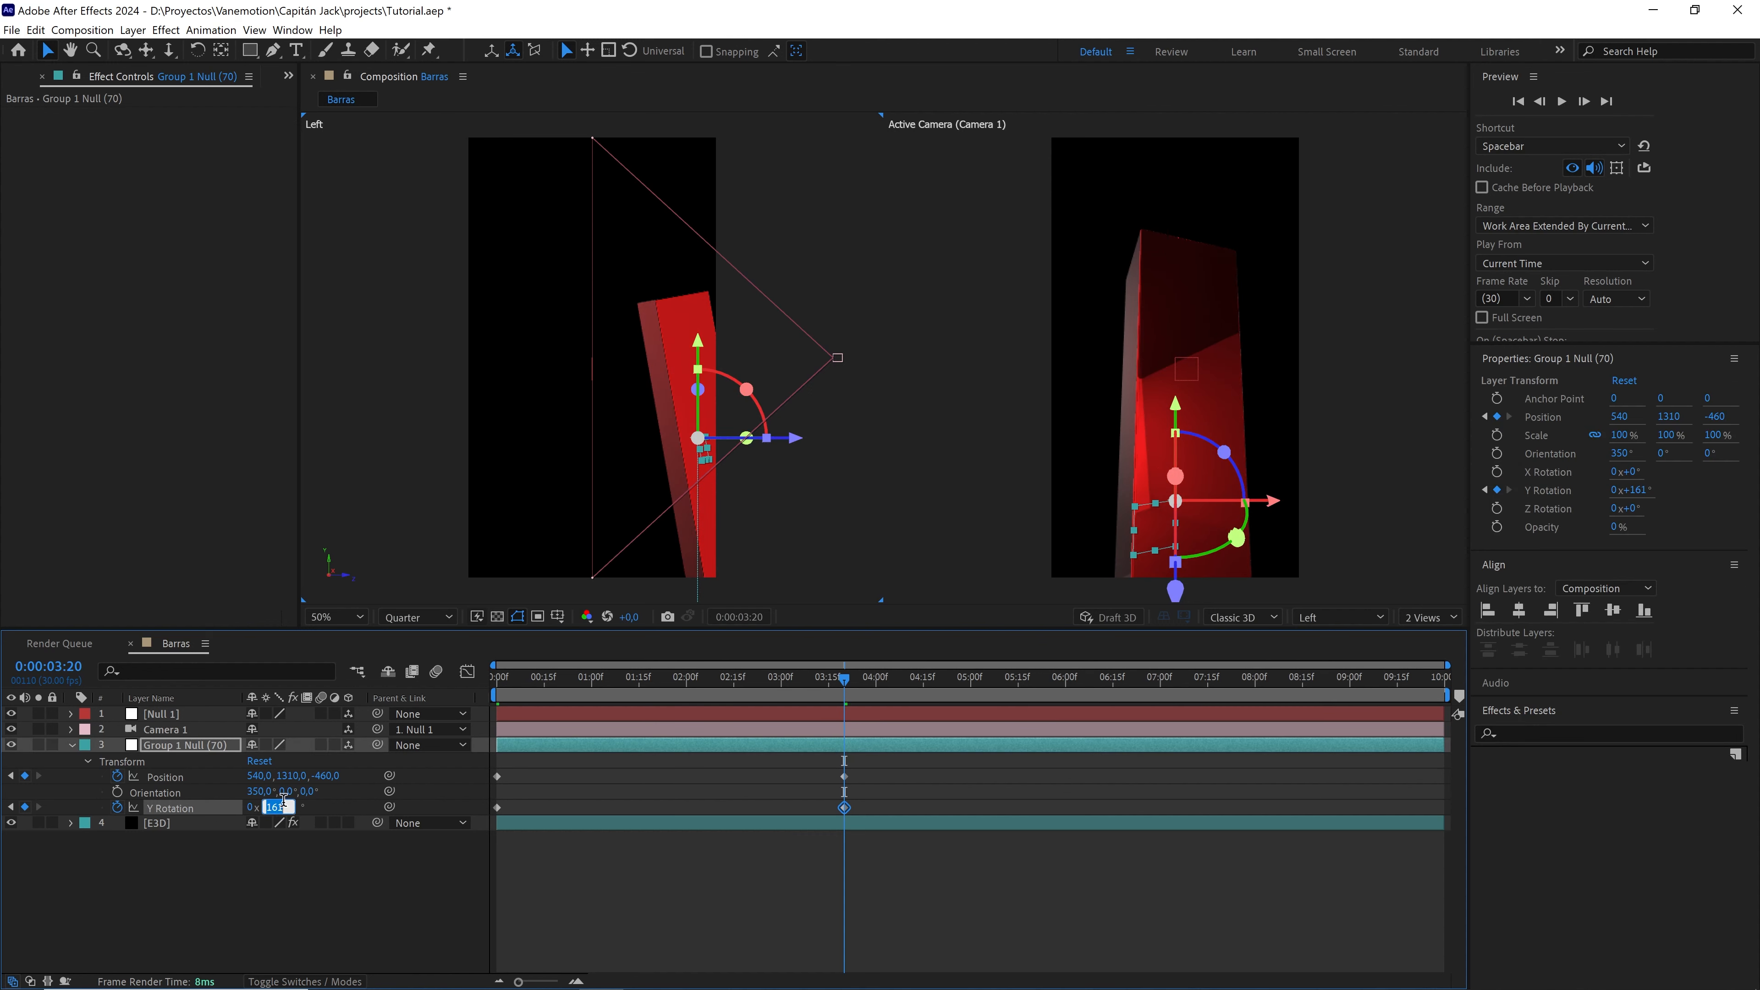
type("0")
left_click(561, 793)
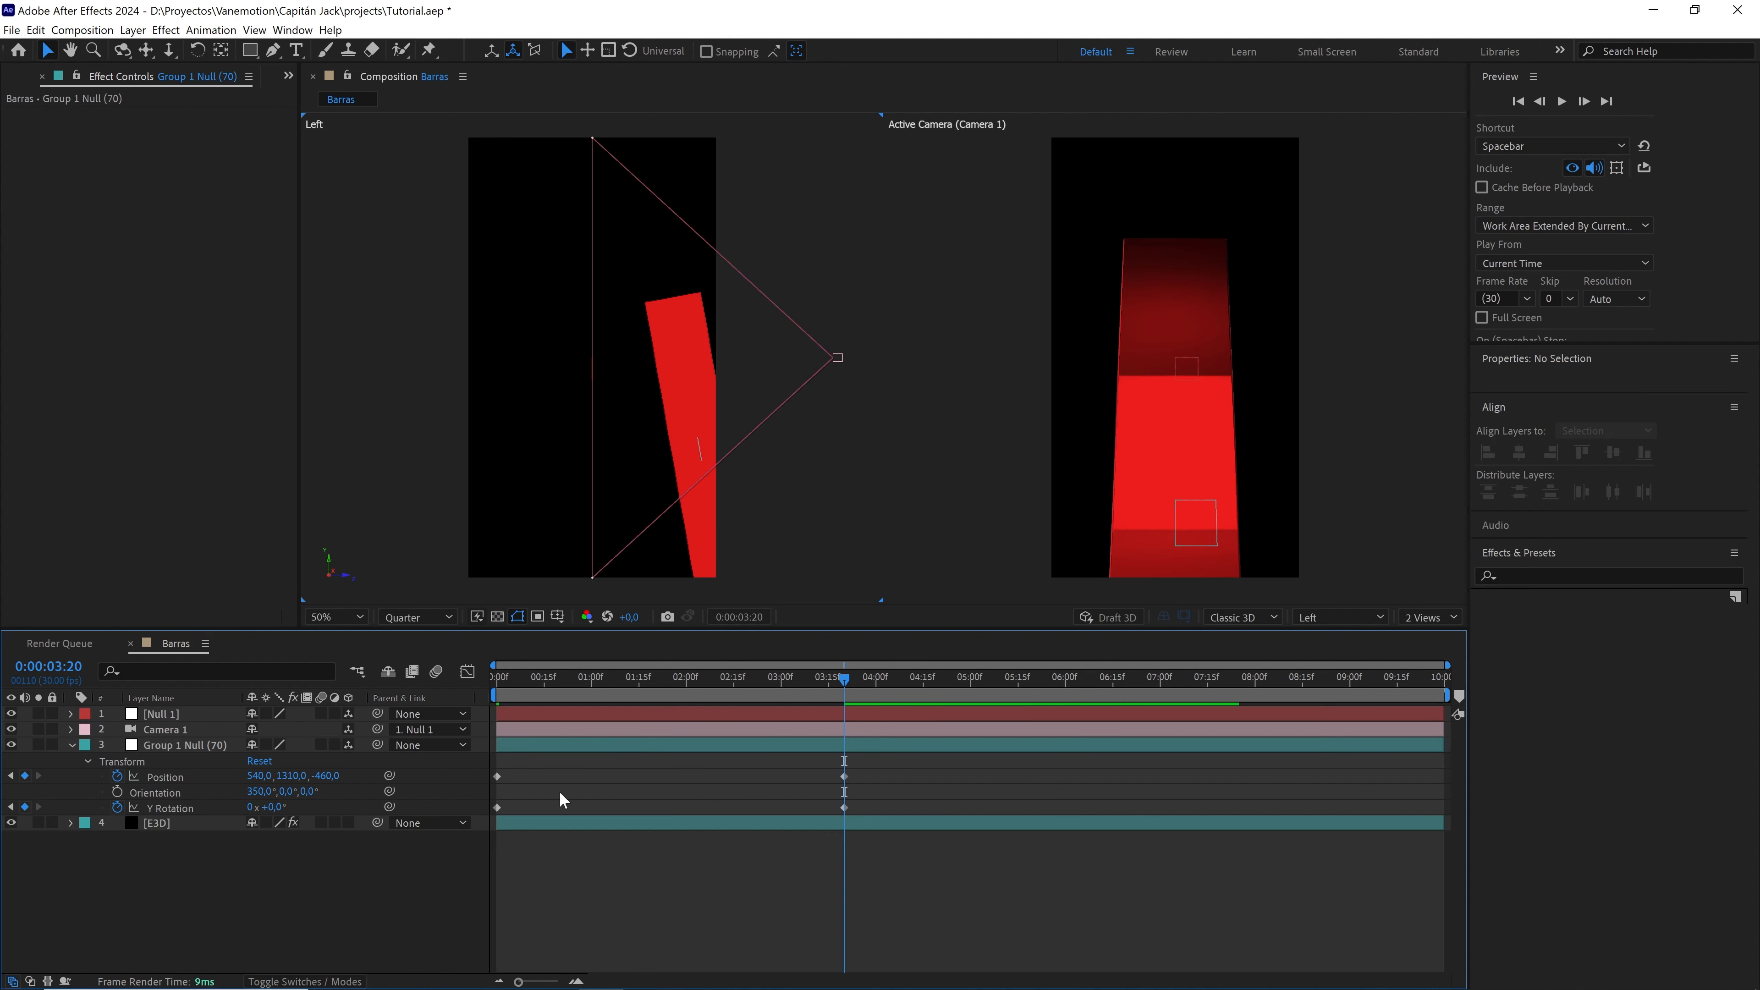
- Easy Ease all Position and Y Rotation keyframes of the Group 1 null and shape their speed curves to start fast and slow down gradually
left_click_drag(888, 770, 484, 822)
key("F9")
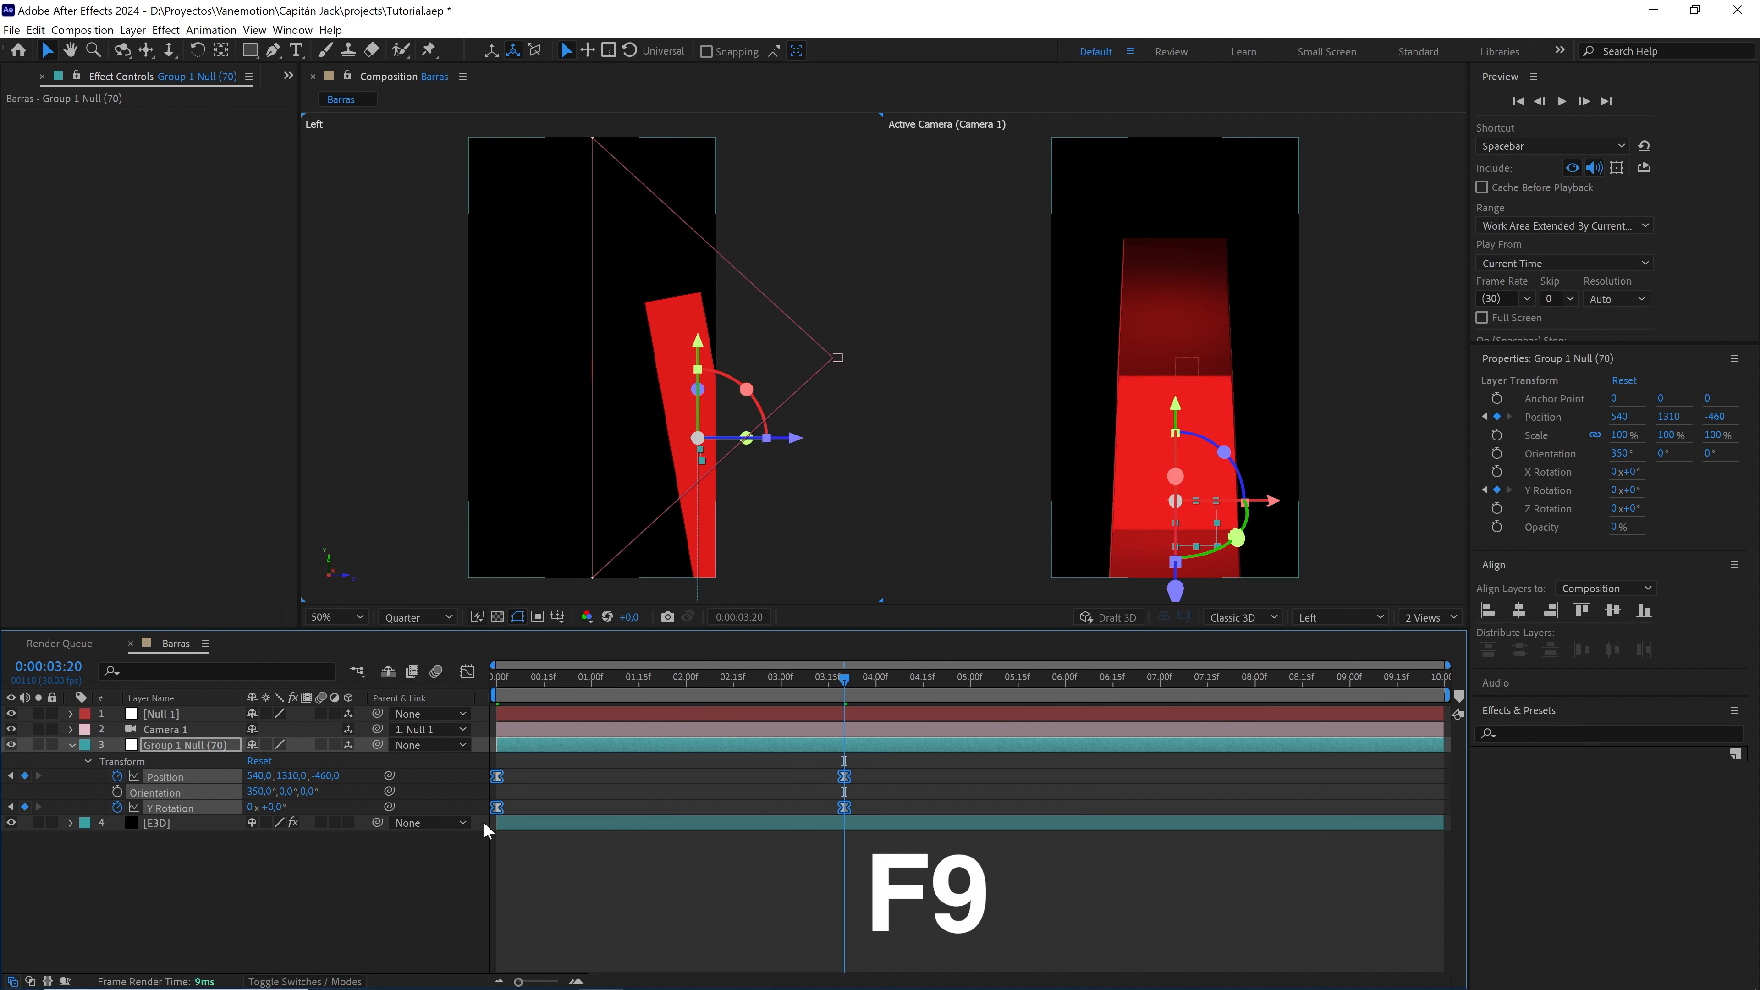
left_click(466, 672)
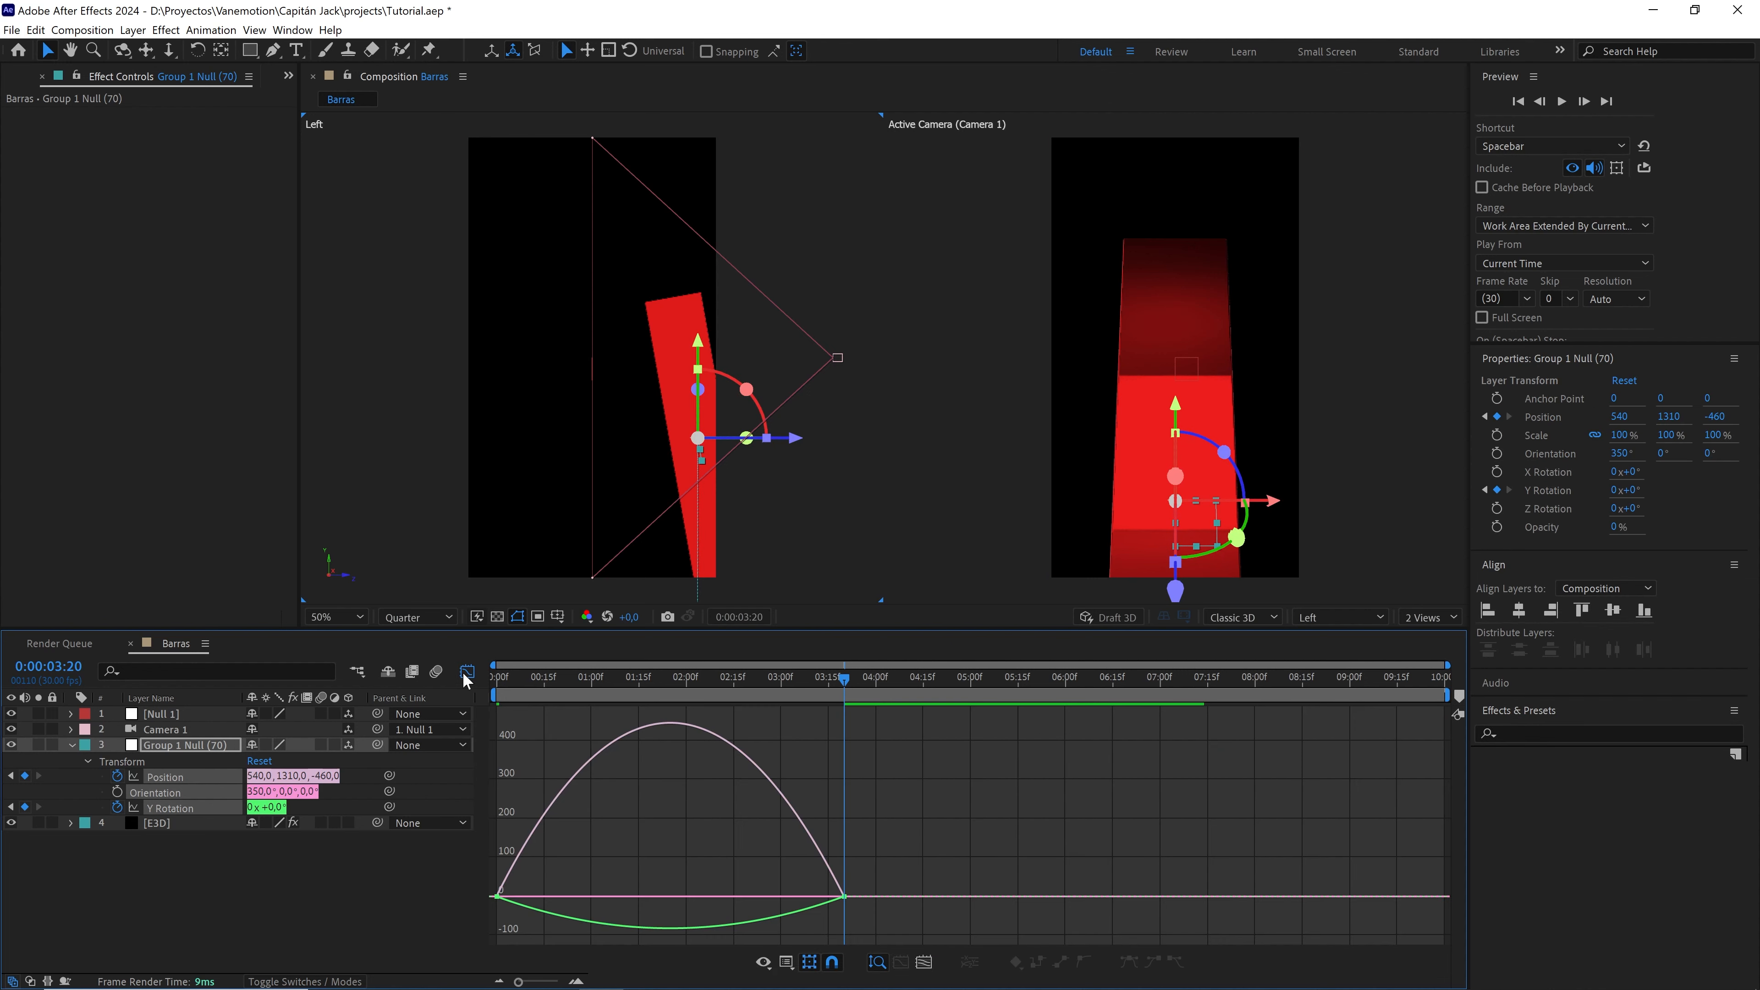
left_click_drag(575, 884, 494, 896)
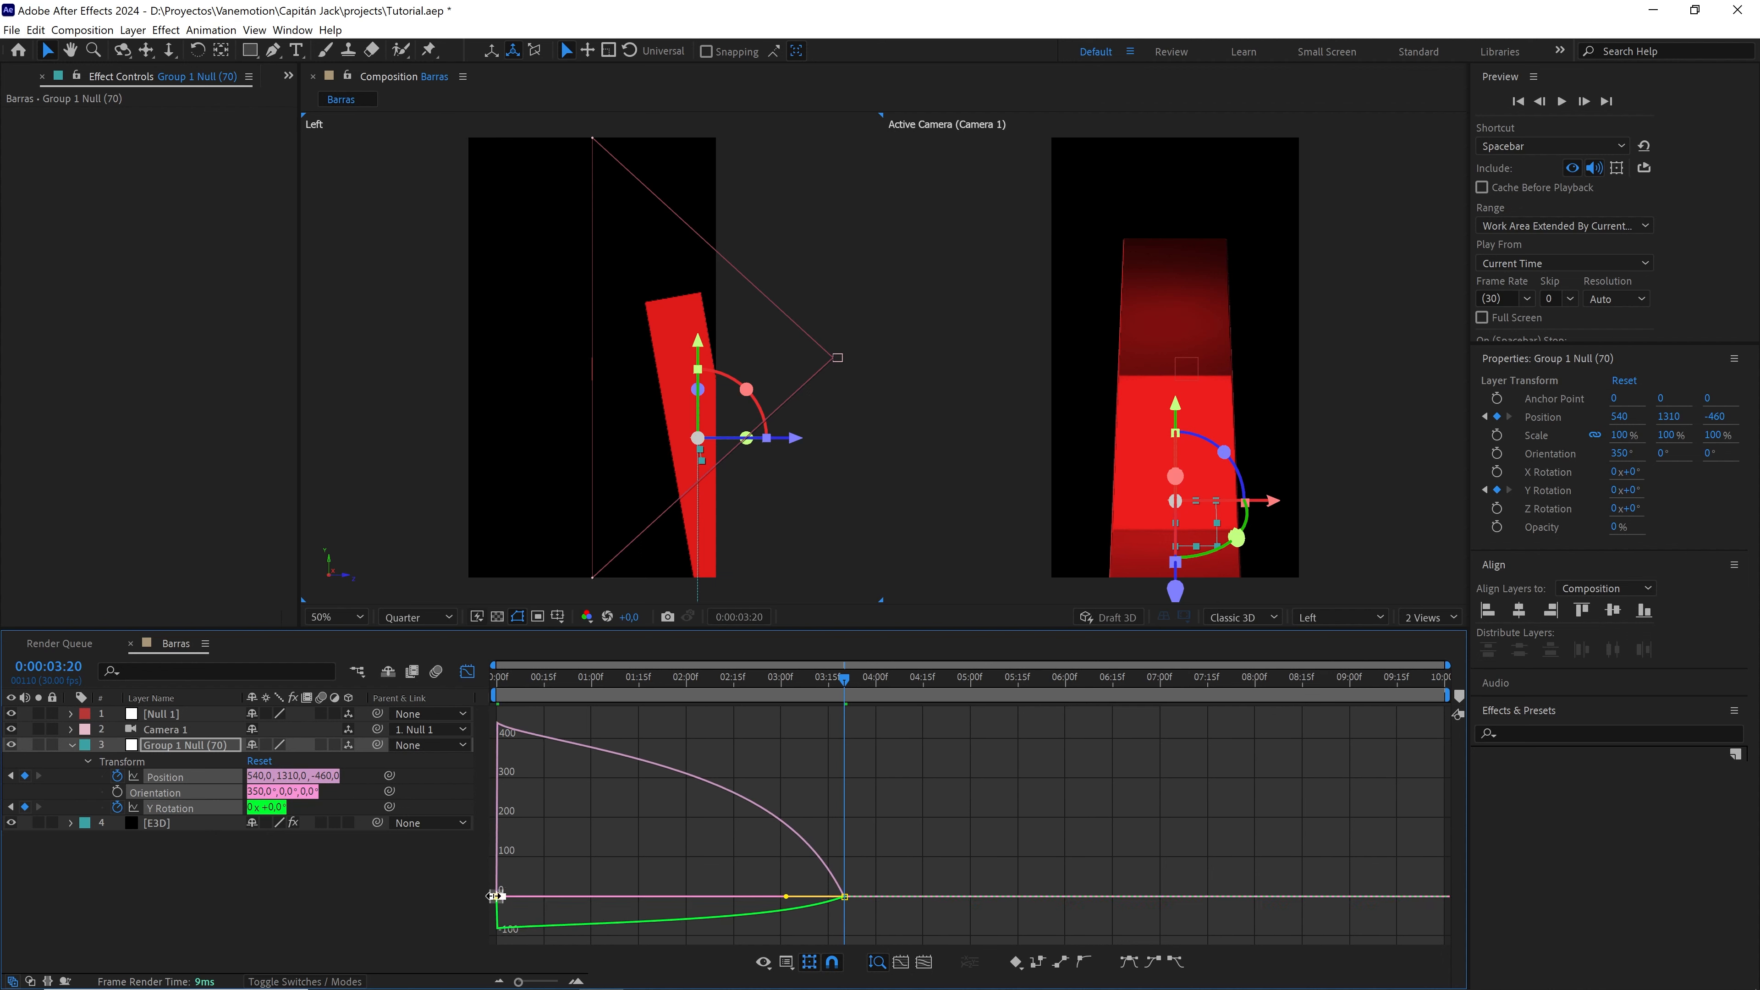
left_click_drag(912, 860, 670, 897)
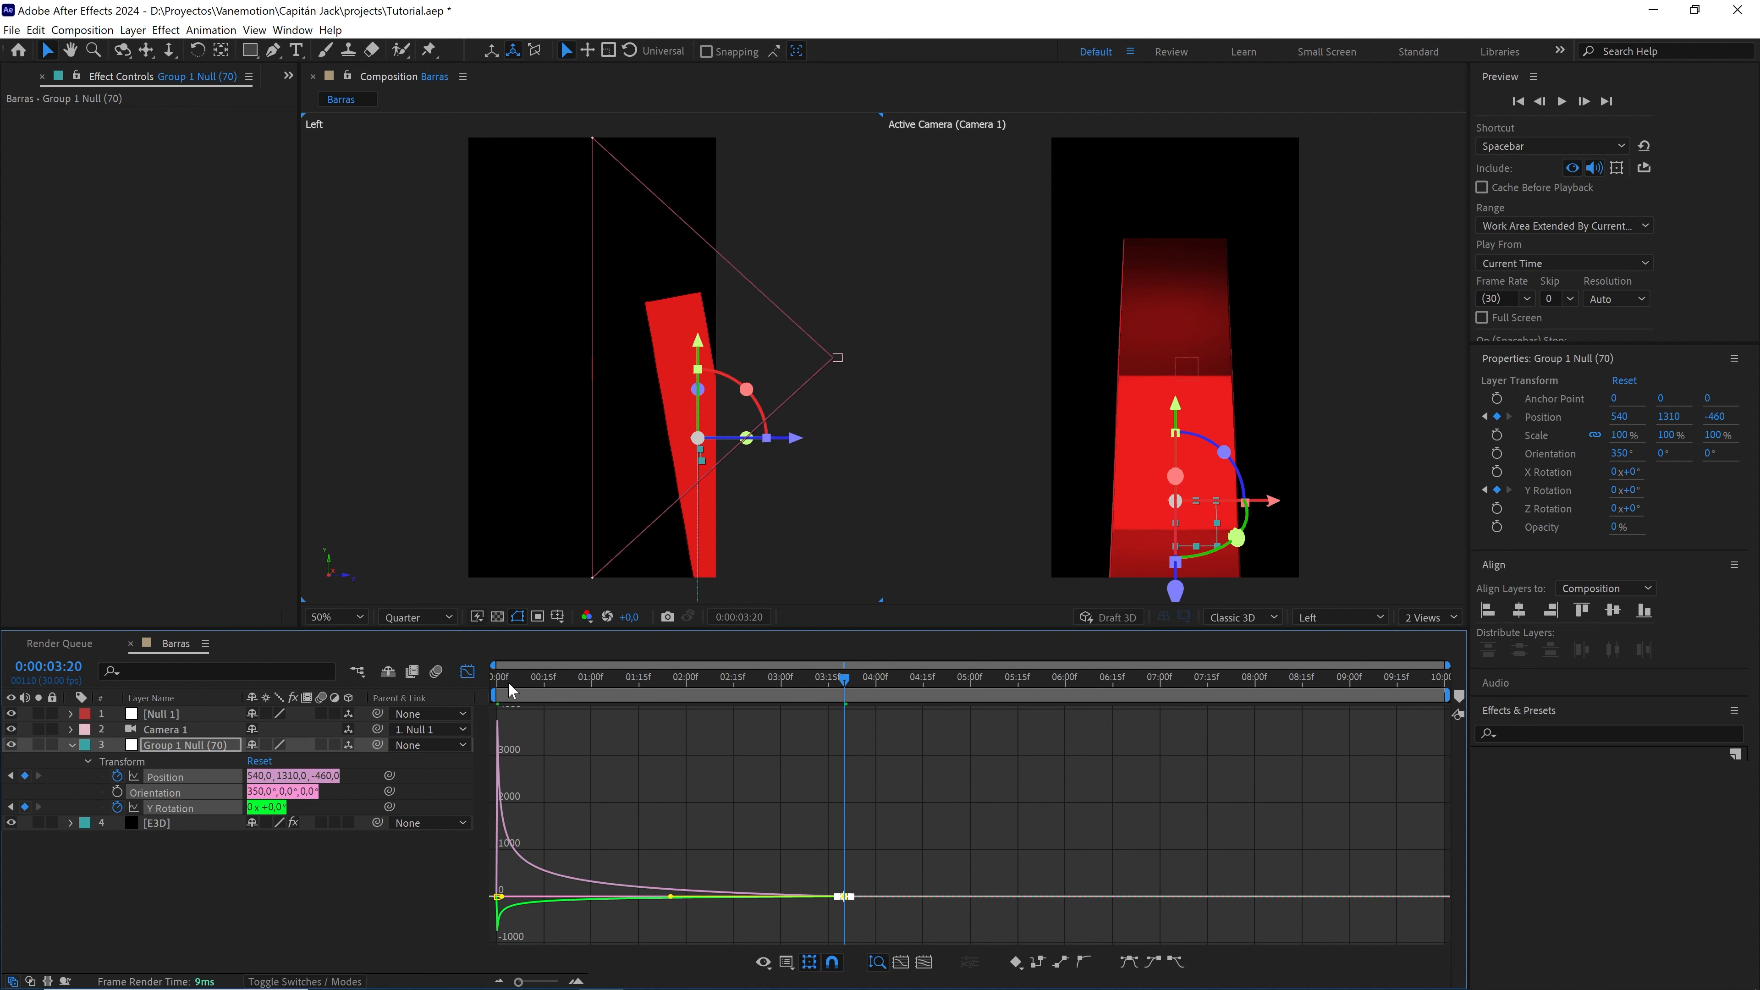
- Preview the eased motion from the first frame and return the composition viewer to 1 View, fitted to the available space
left_click(492, 685)
key("space")
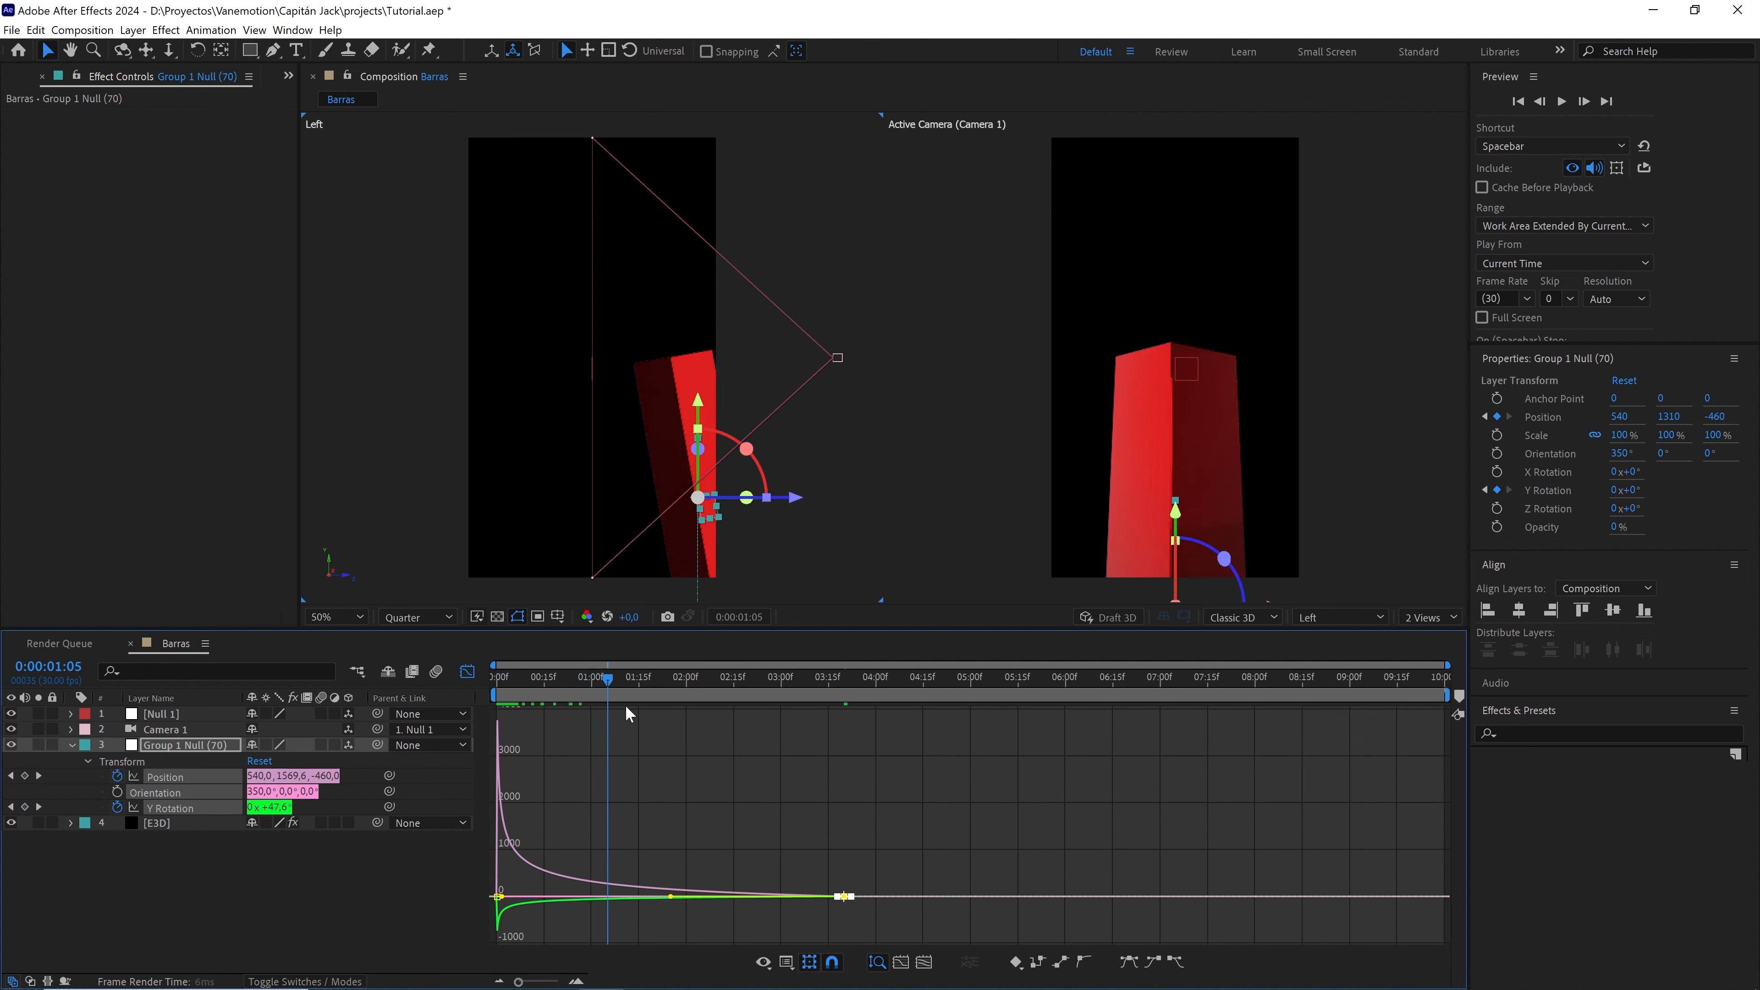
left_click(1430, 617)
left_click(1432, 636)
left_click_drag(749, 684, 389, 674)
left_click(332, 618)
left_click(333, 636)
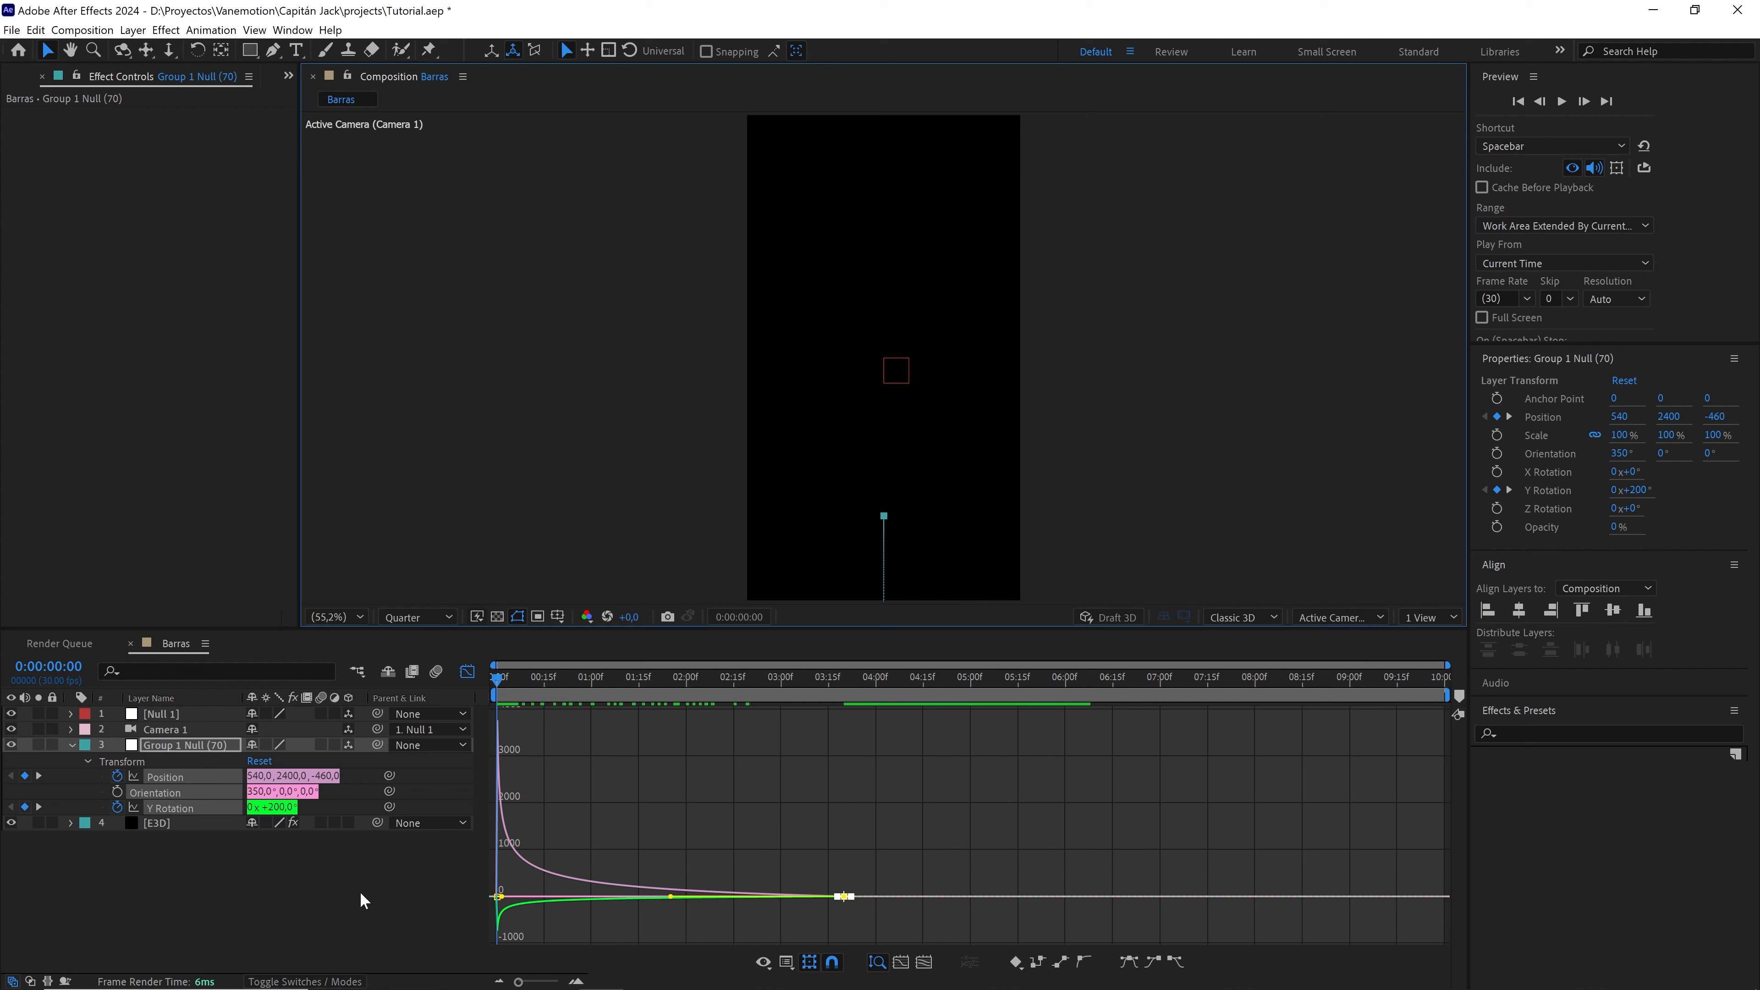
- Play the column animation from the first frame and scrub through it to check the rise and rotation
left_click(360, 893)
key("space")
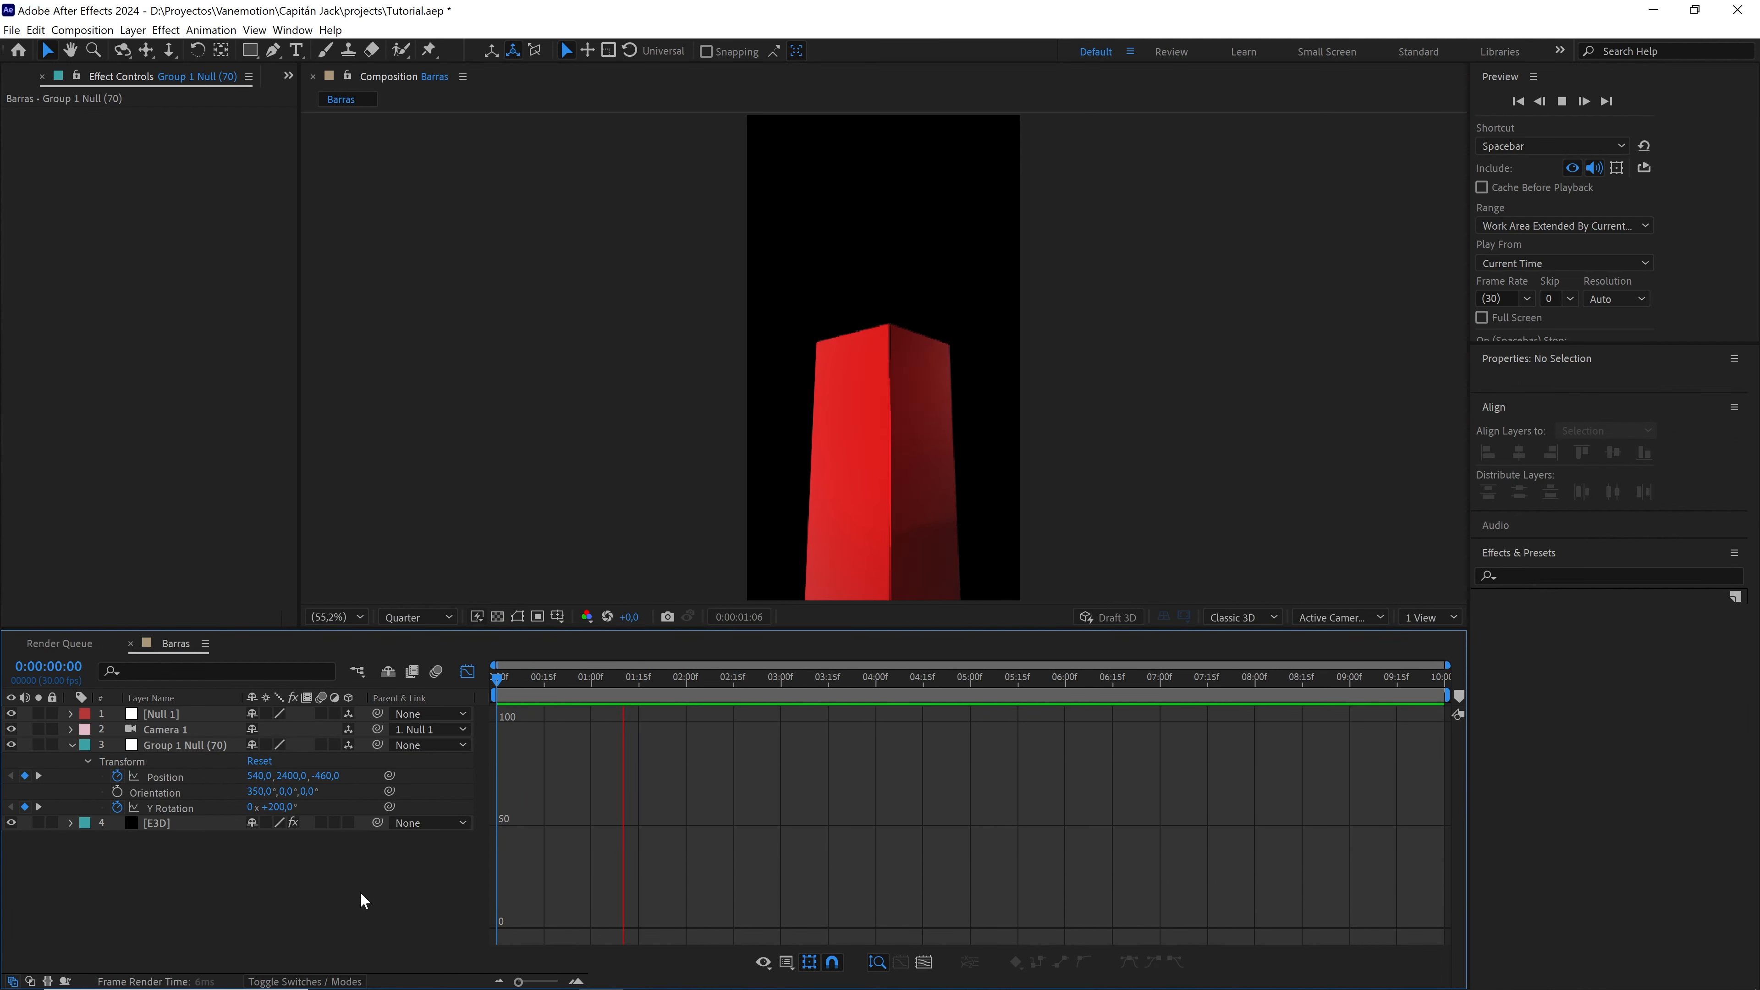
key("space")
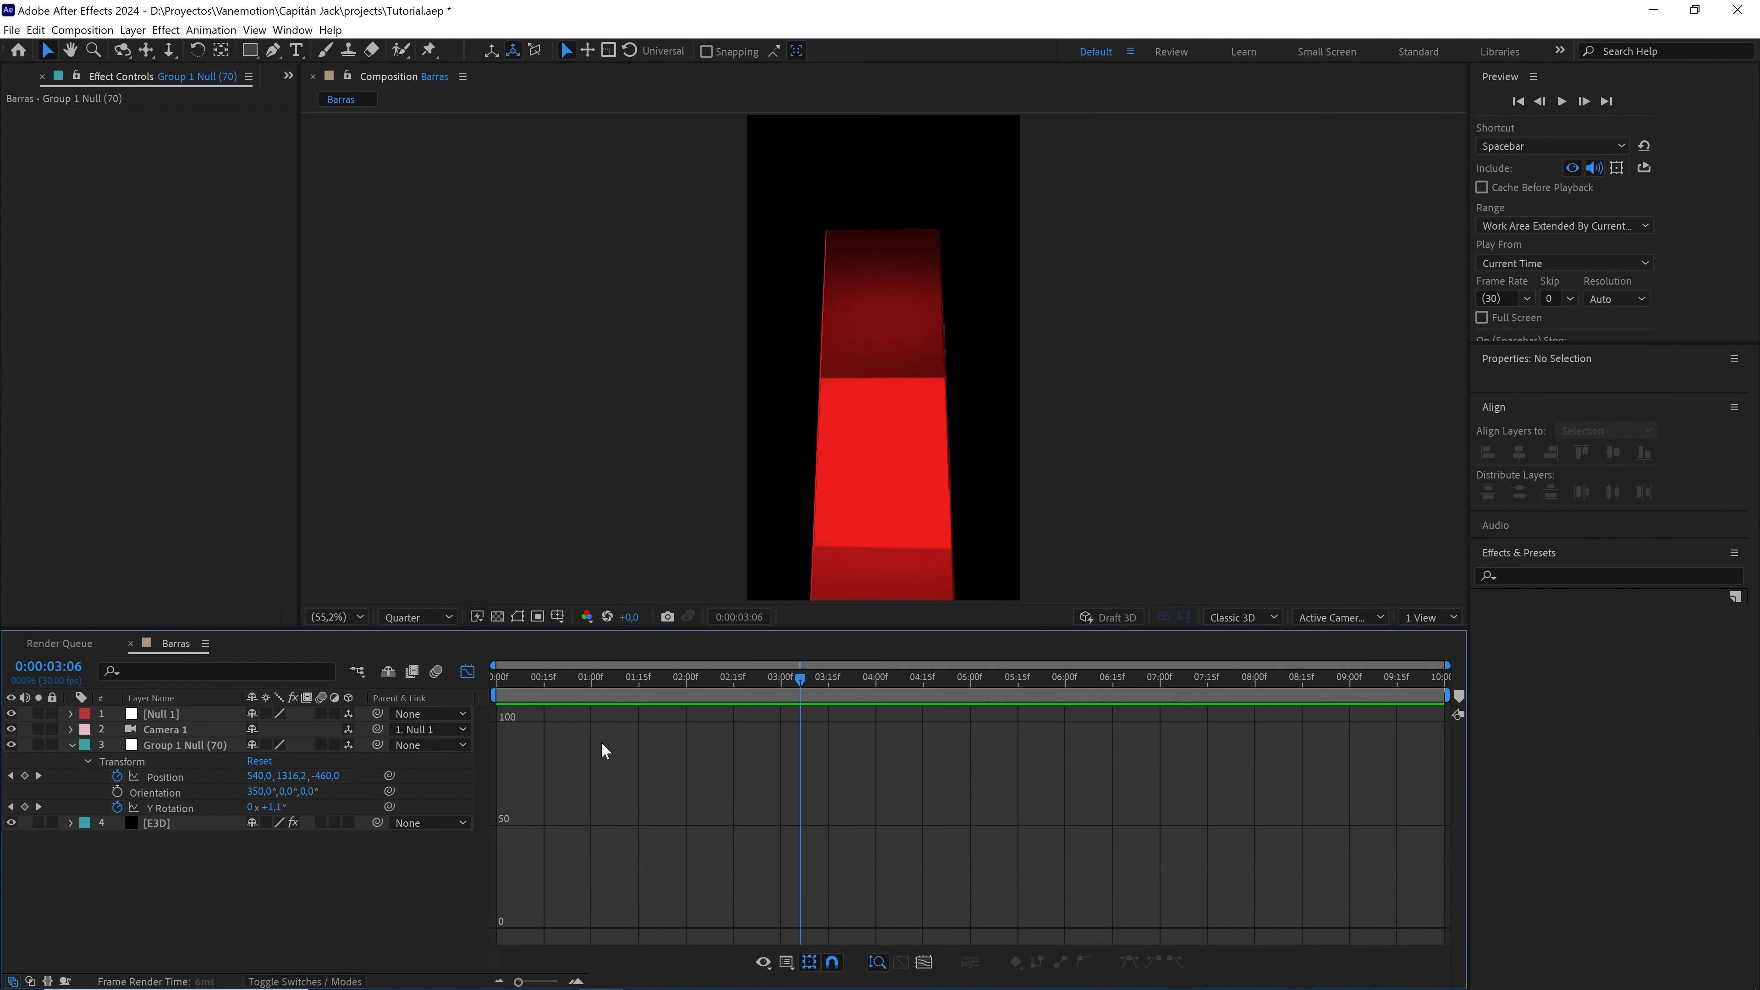
left_click_drag(797, 682, 693, 695)
left_click_drag(760, 692, 676, 683)
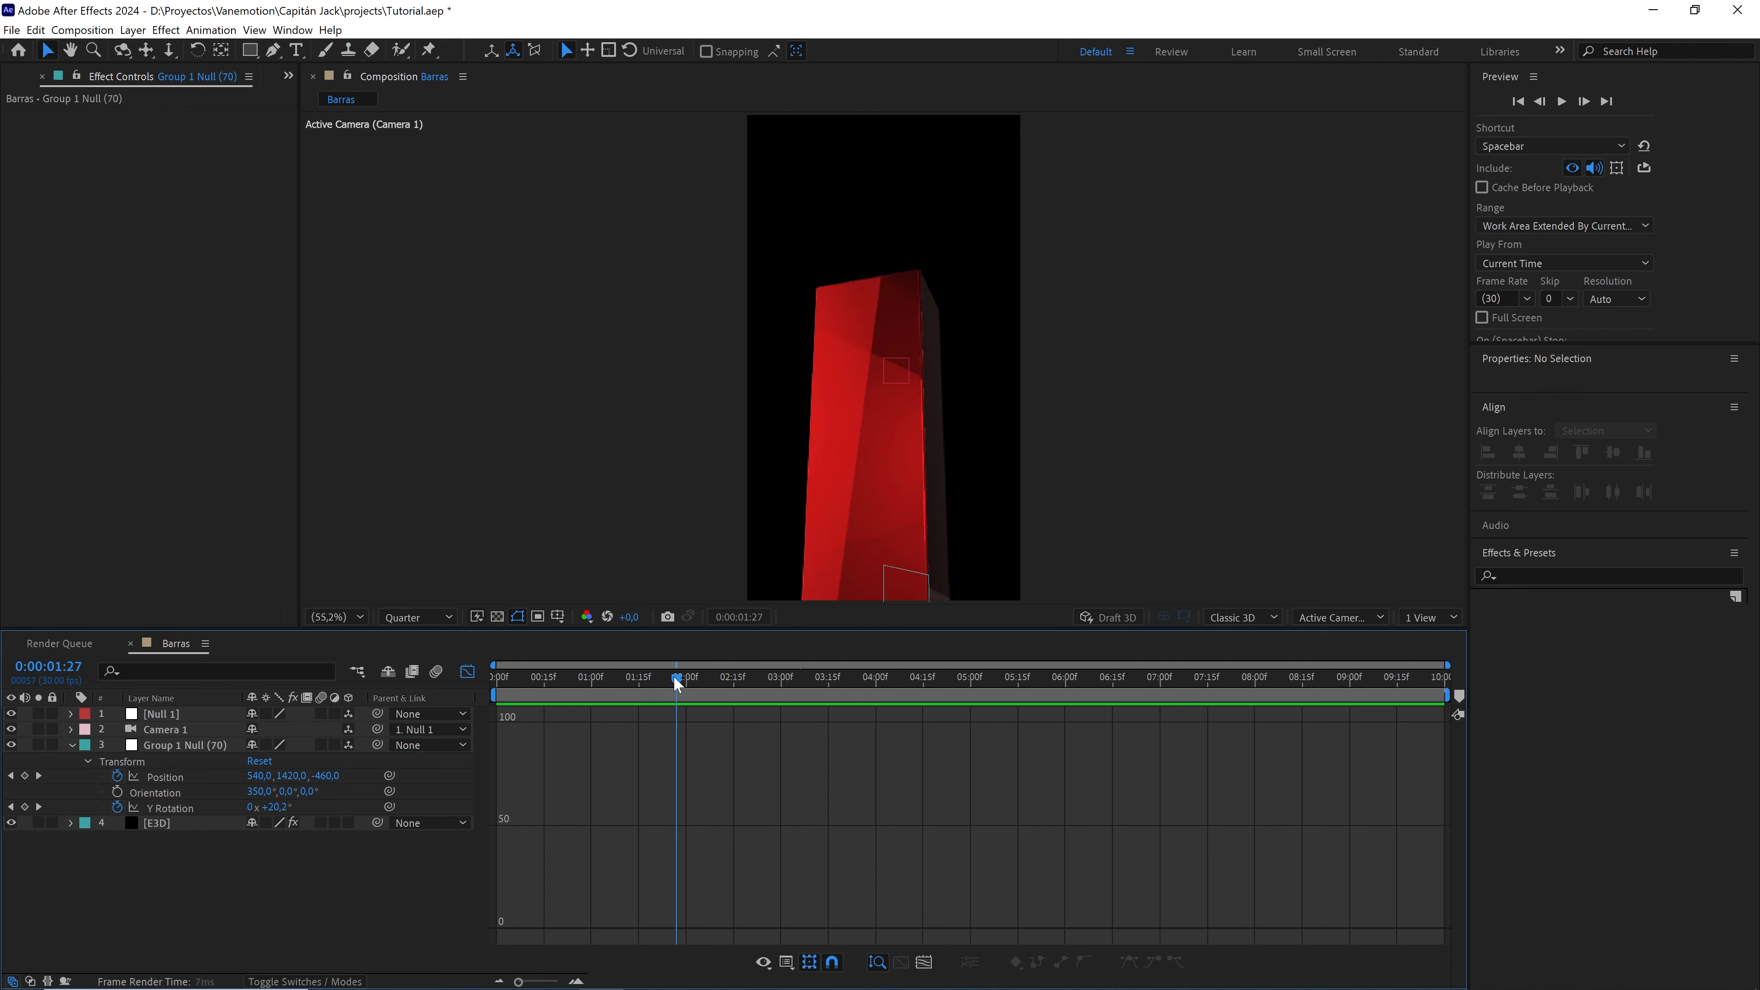
- Leave the Graph Editor with the Group 1 null's properties collapsed, and show the project's item list
left_click(72, 747)
left_click(467, 671)
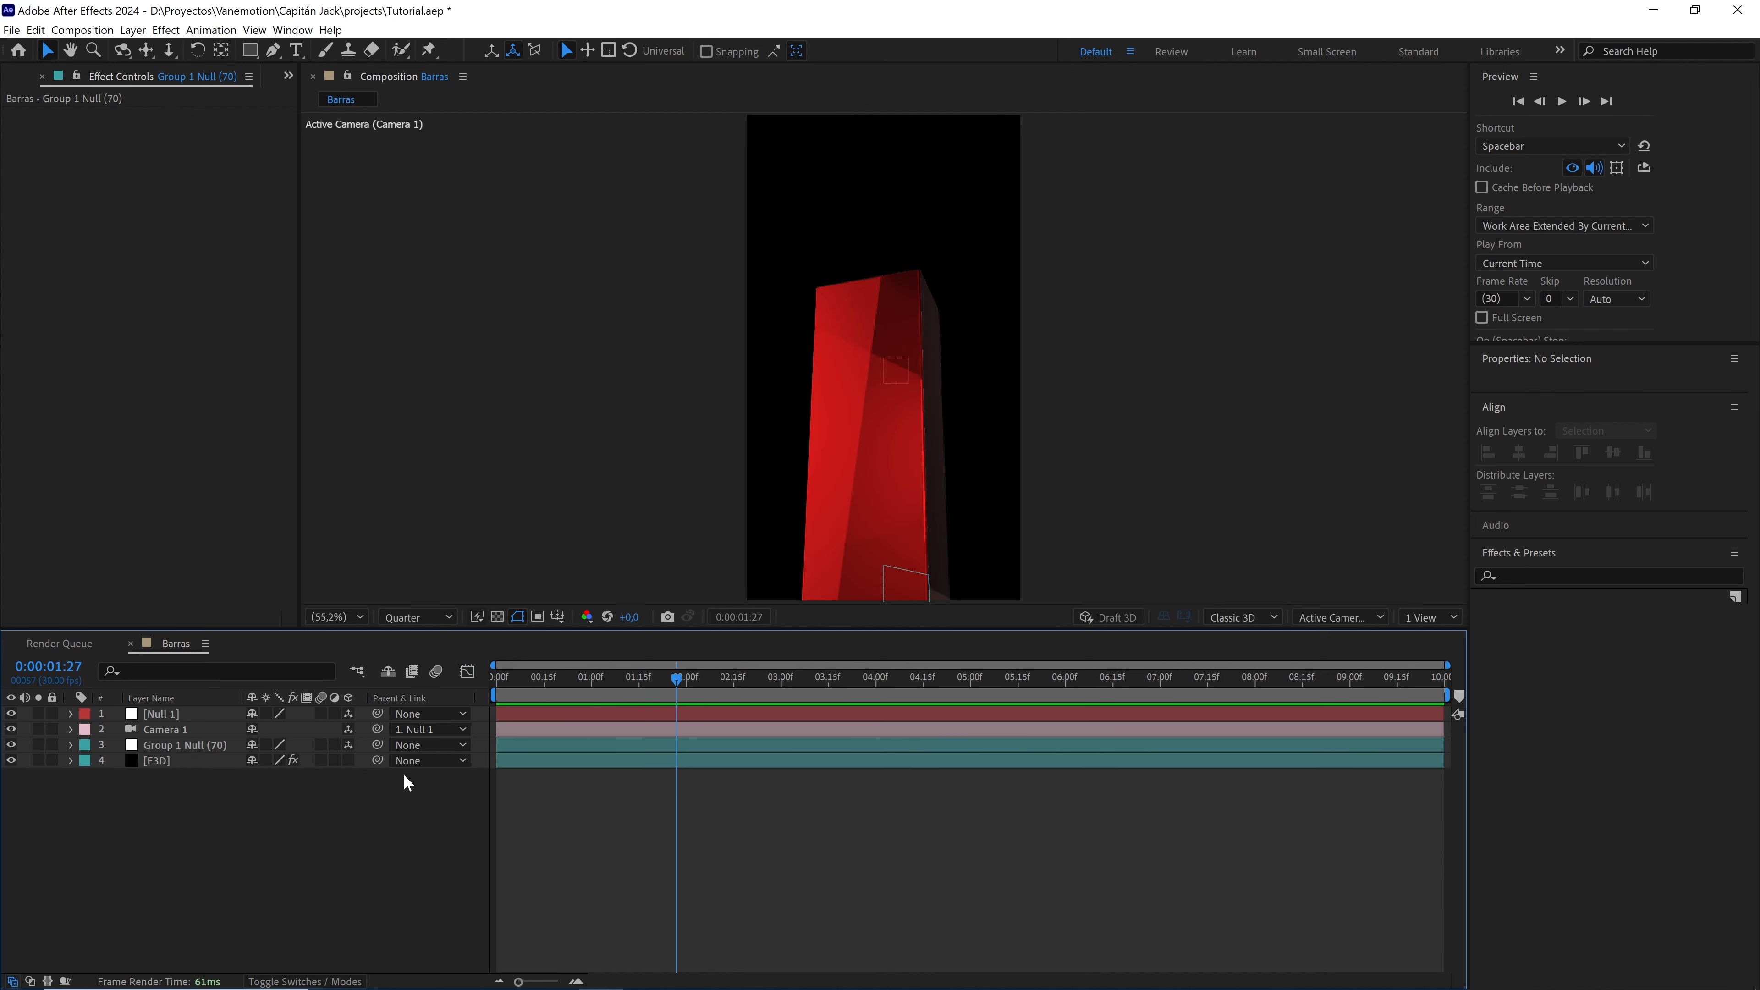
left_click(21, 78)
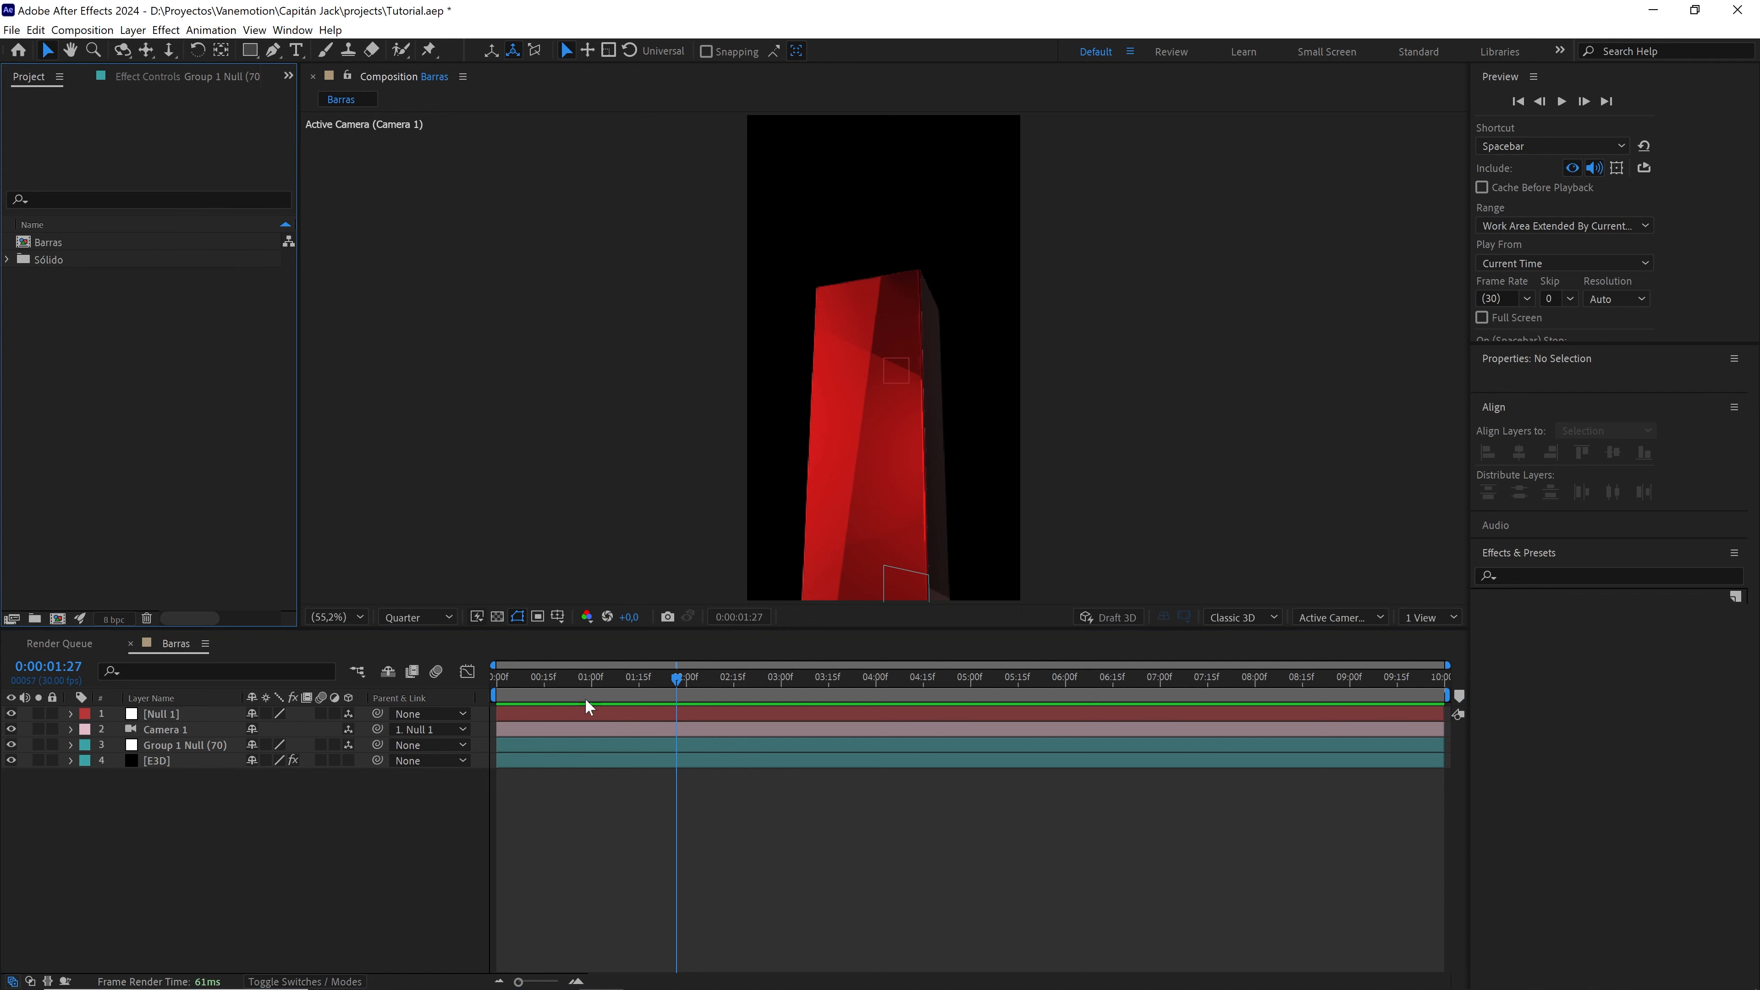
left_click_drag(584, 681, 292, 825)
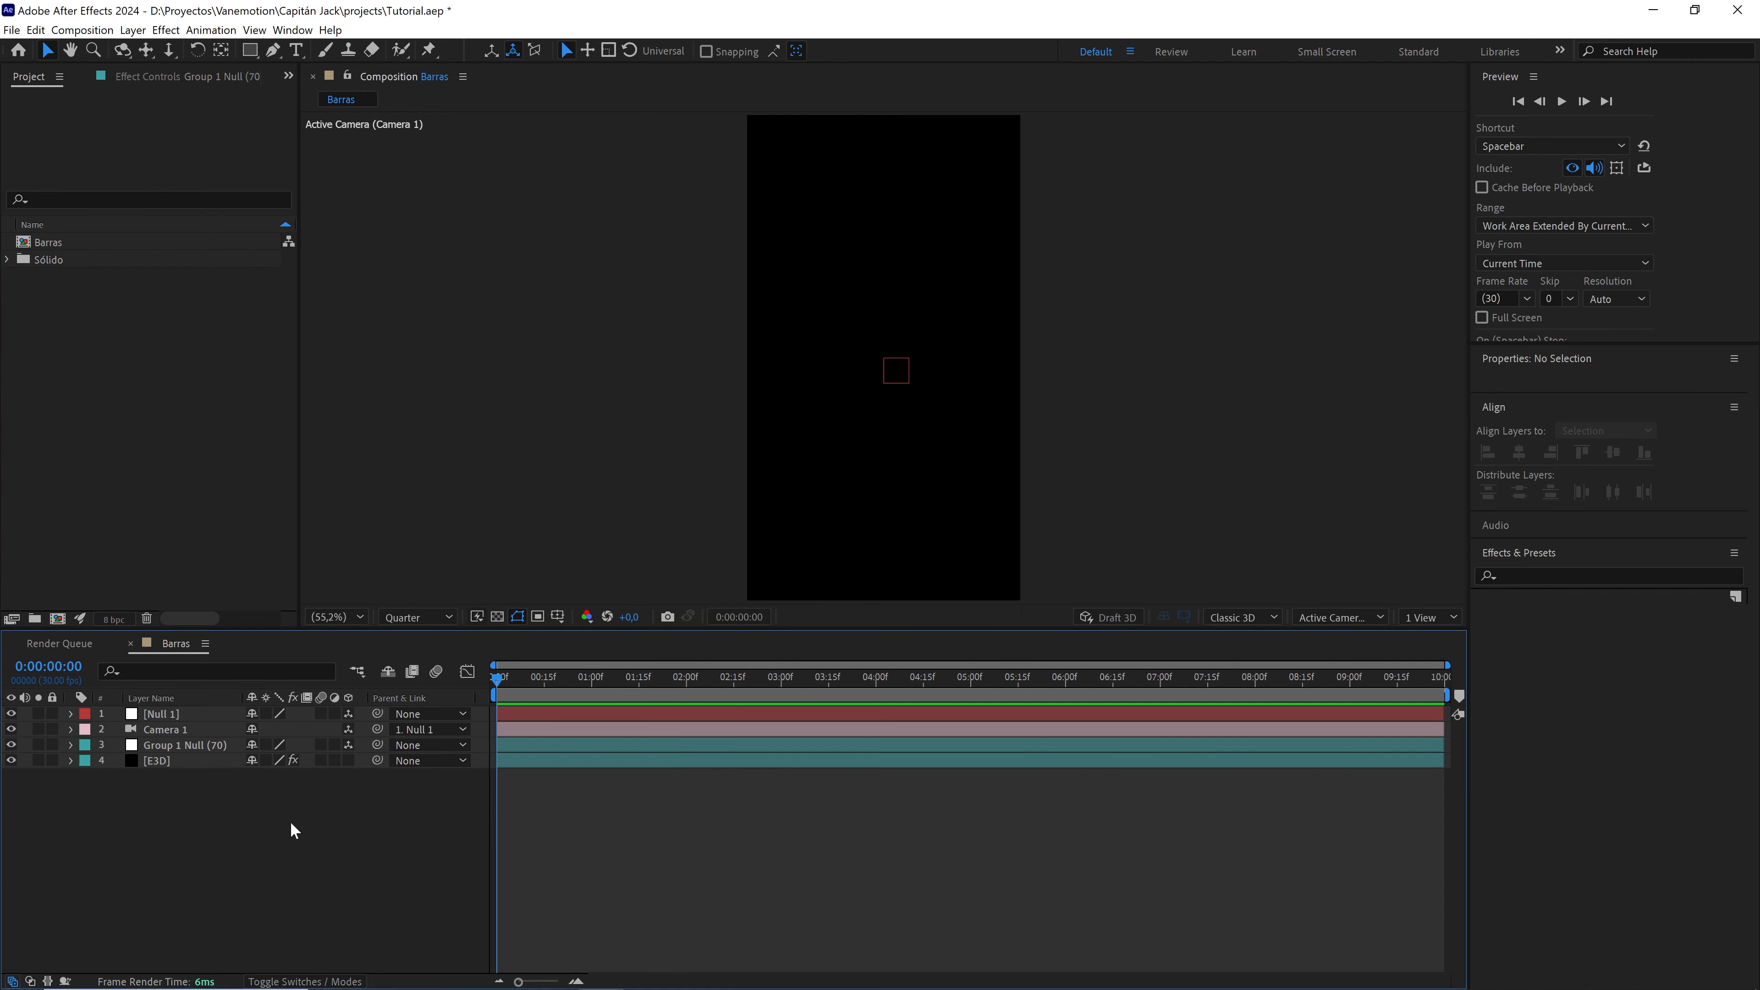
left_click_drag(504, 683, 625, 685)
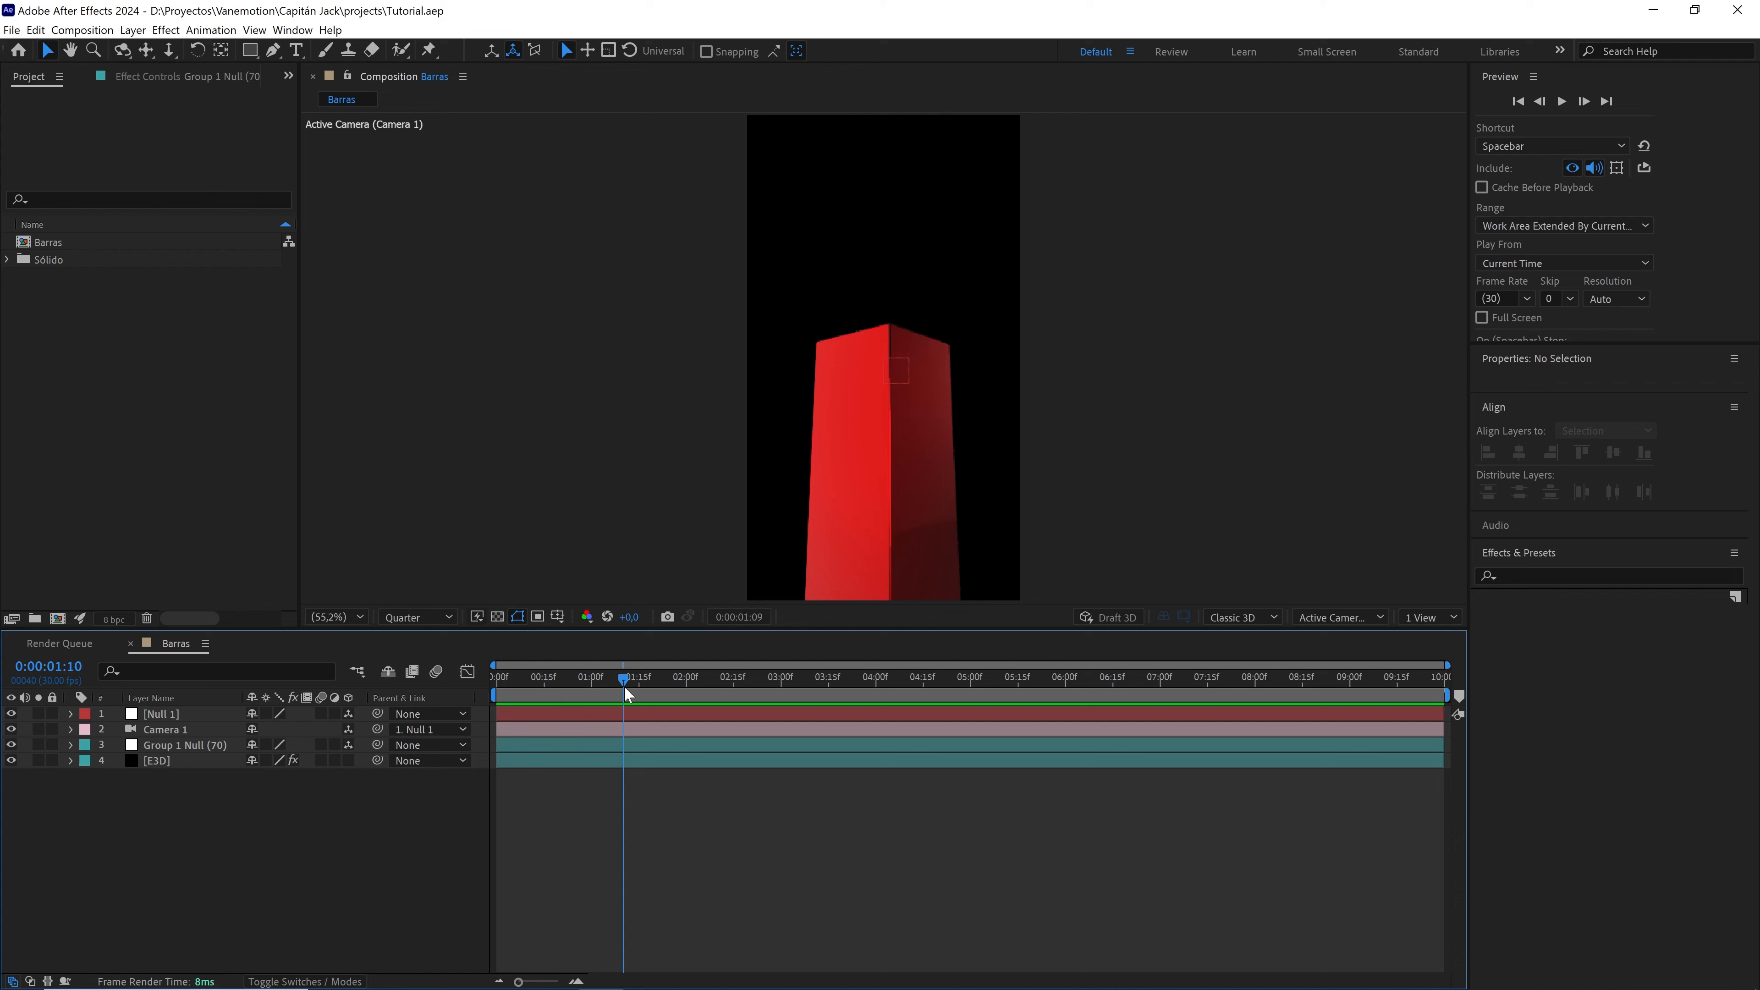
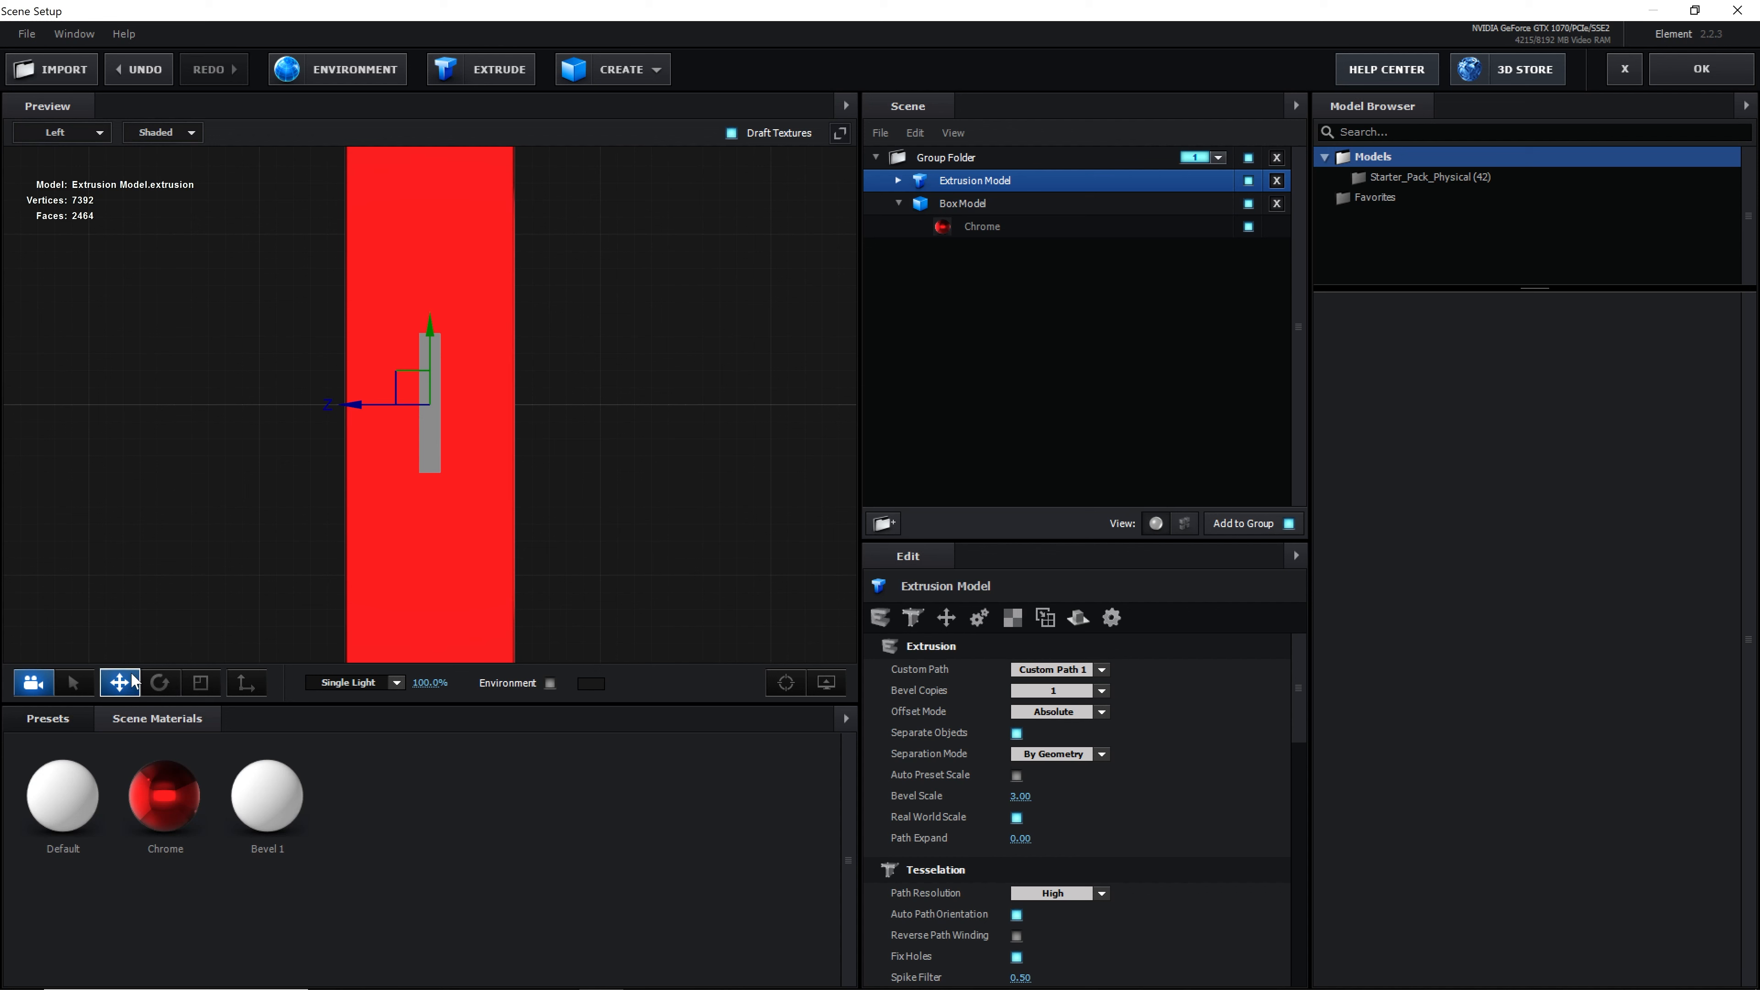
- In Element's Scene Setup, move the extruded text along Z until it partly protrudes from the column's face, to about -0.52
left_click_drag(350, 406, 418, 405)
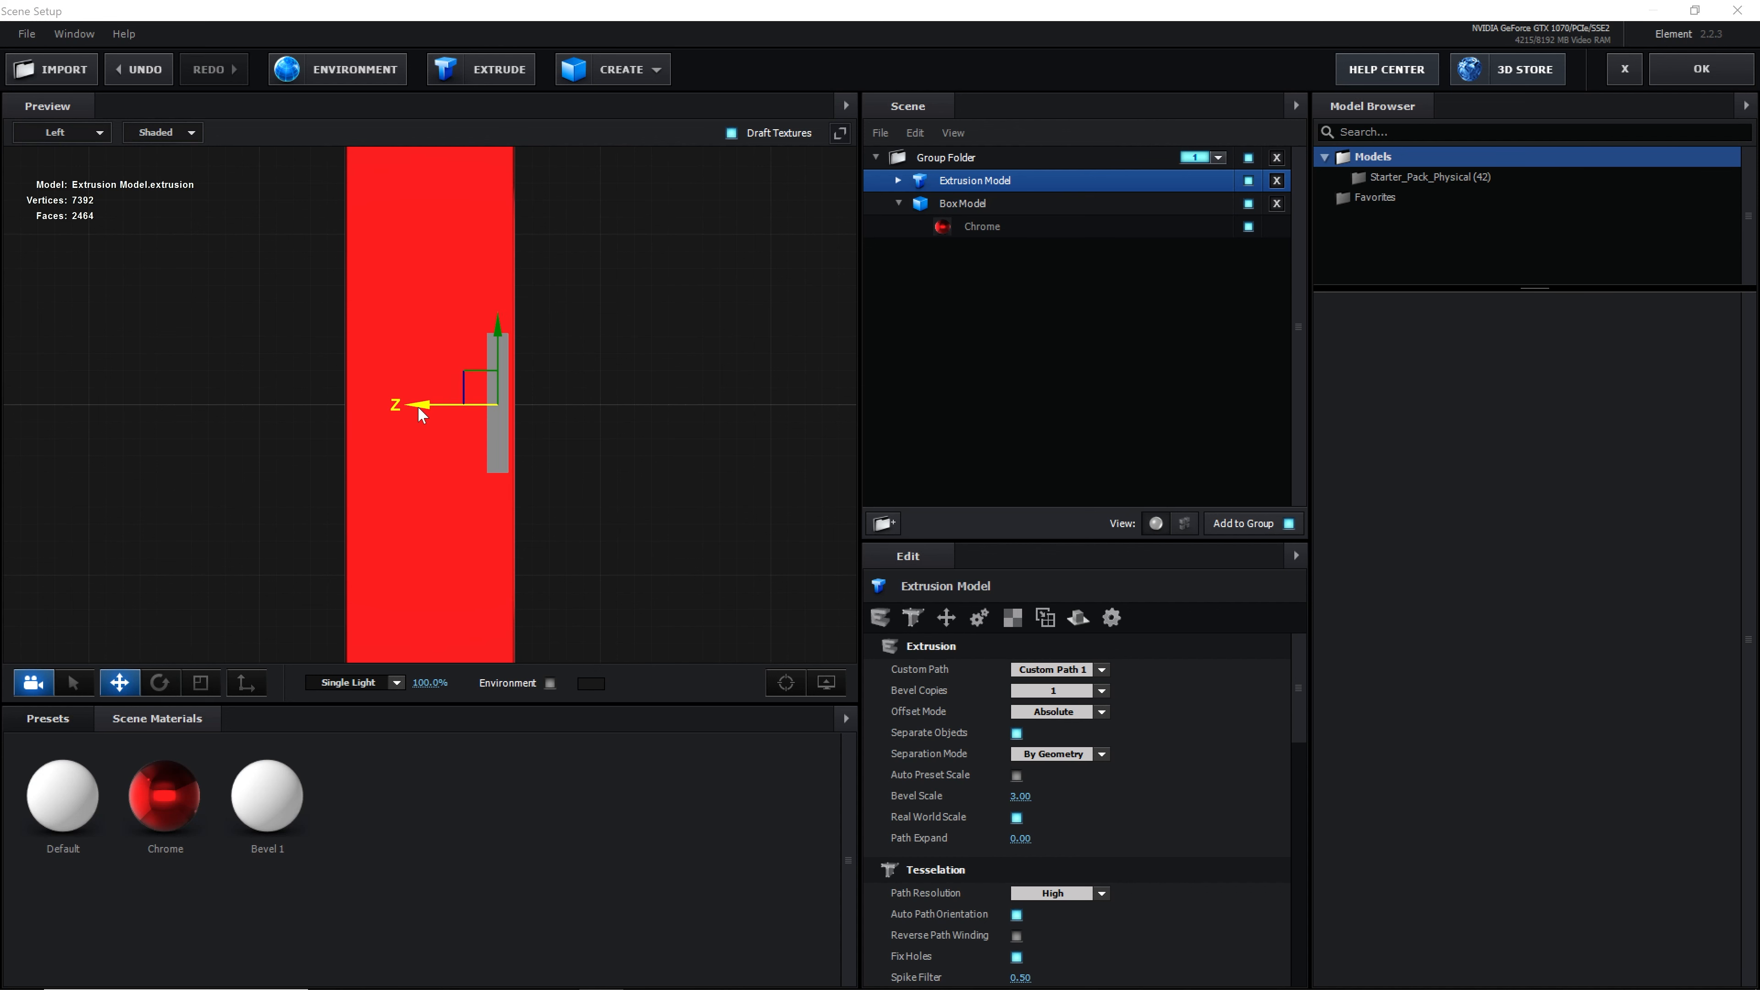
scroll(604, 405, "up", 3)
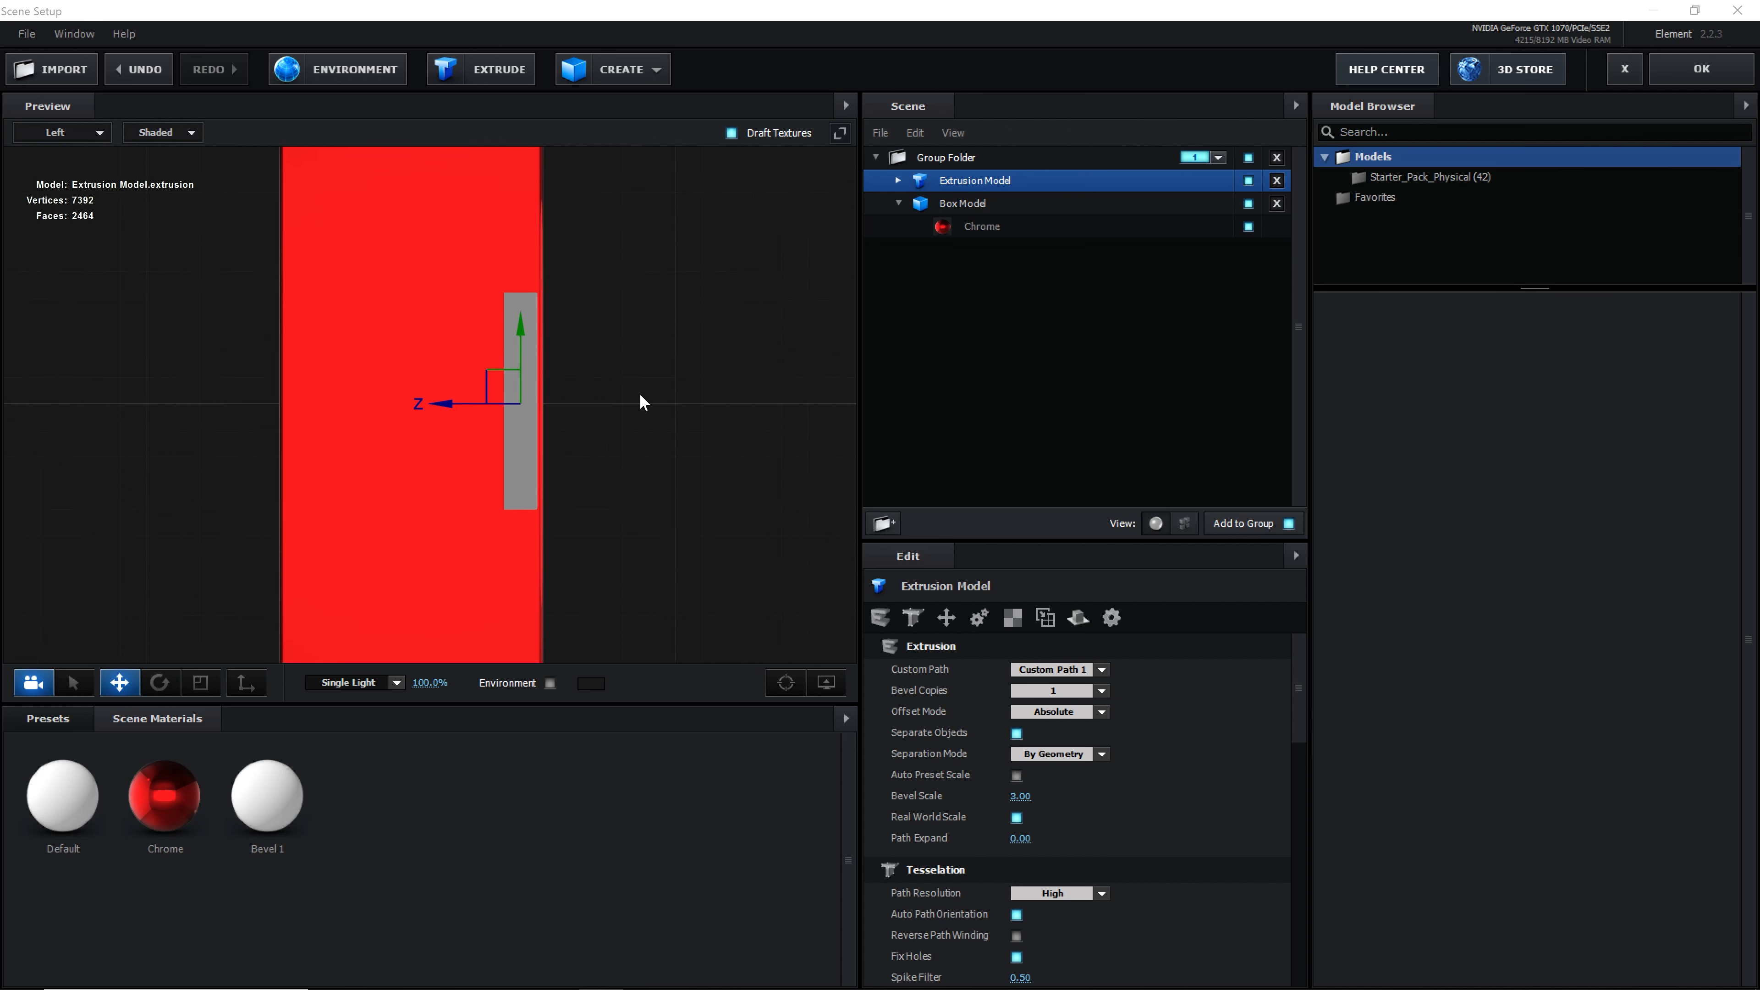
left_click_drag(406, 410, 427, 410)
scroll(523, 296, "up", 2)
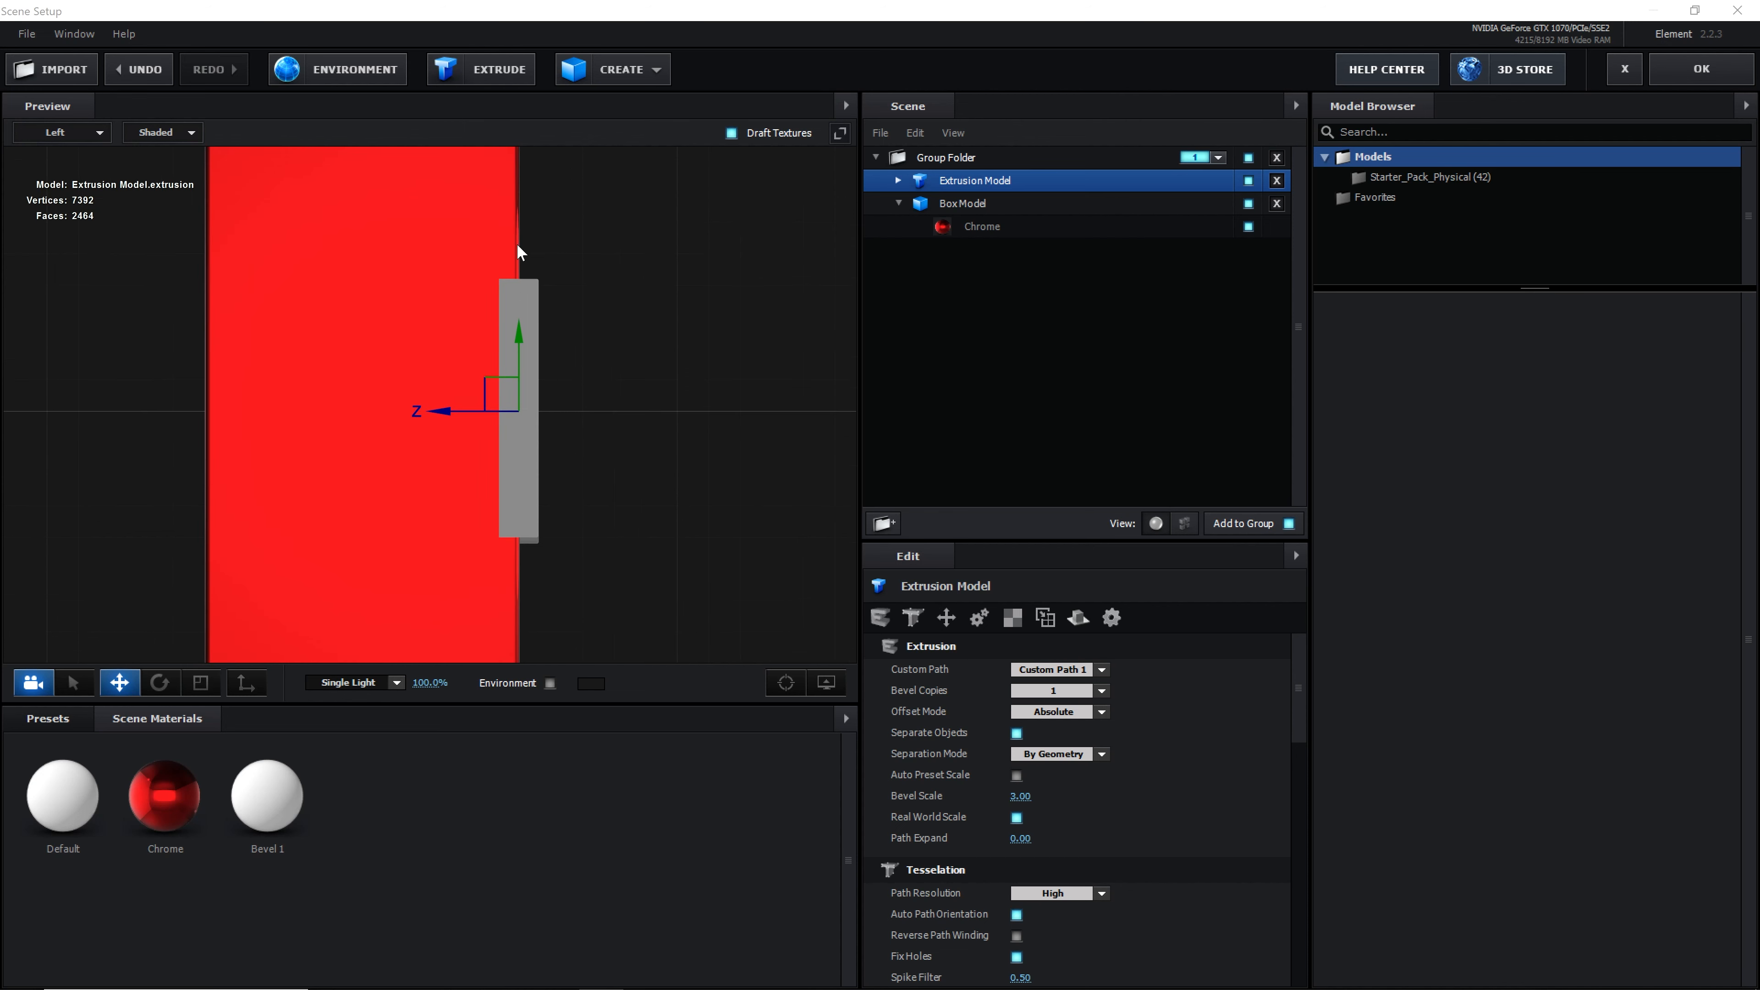
mouse_move(449, 408)
left_mouse_down()
mouse_move(422, 410)
mouse_move(477, 409)
left_mouse_up()
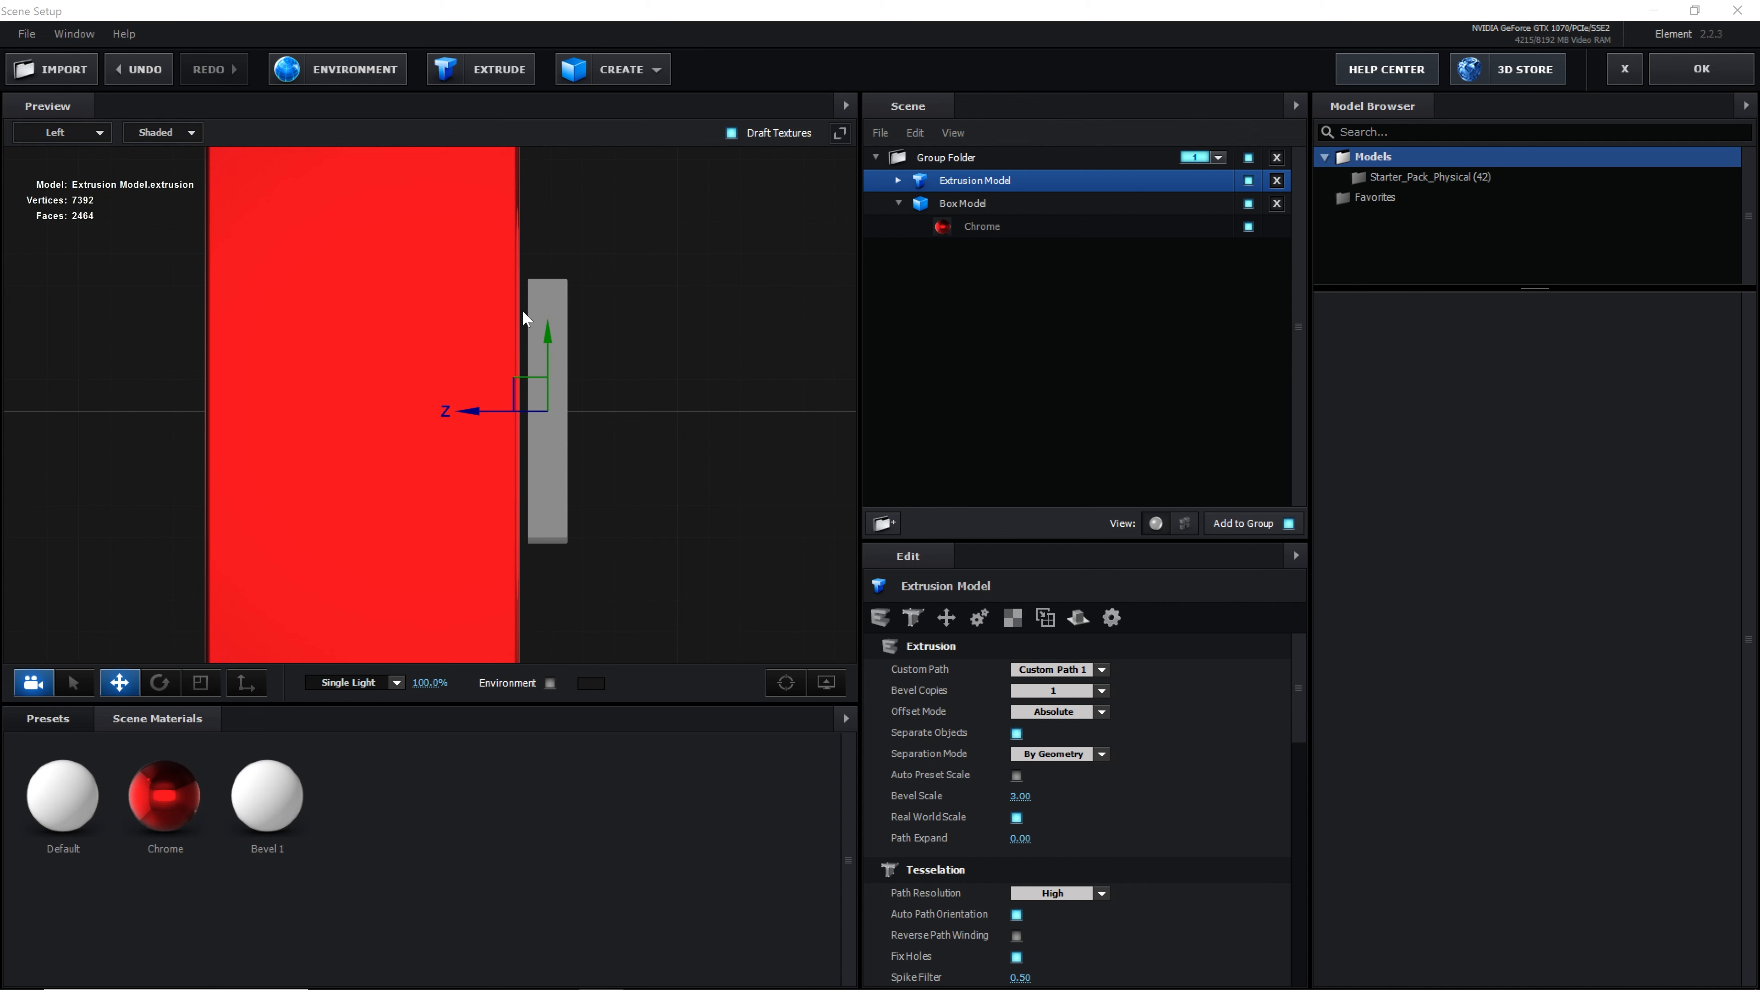
left_click_drag(474, 412, 452, 411)
scroll(456, 410, "up", 1)
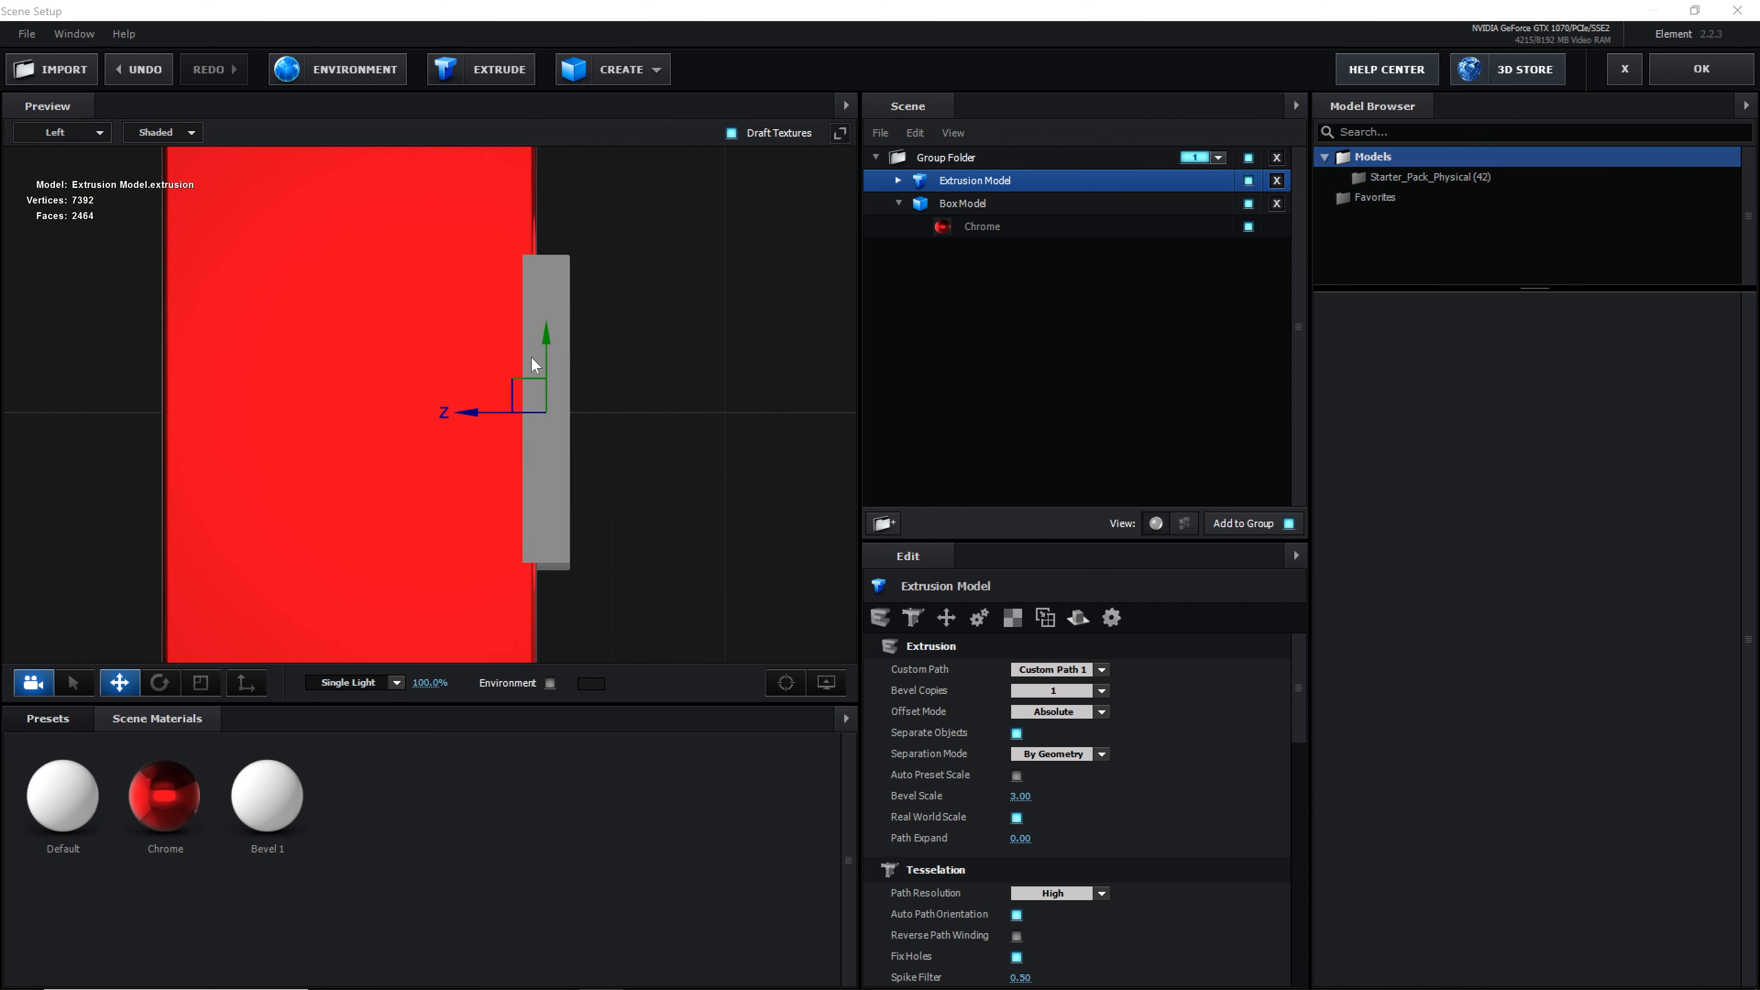
scroll(590, 317, "down", 4)
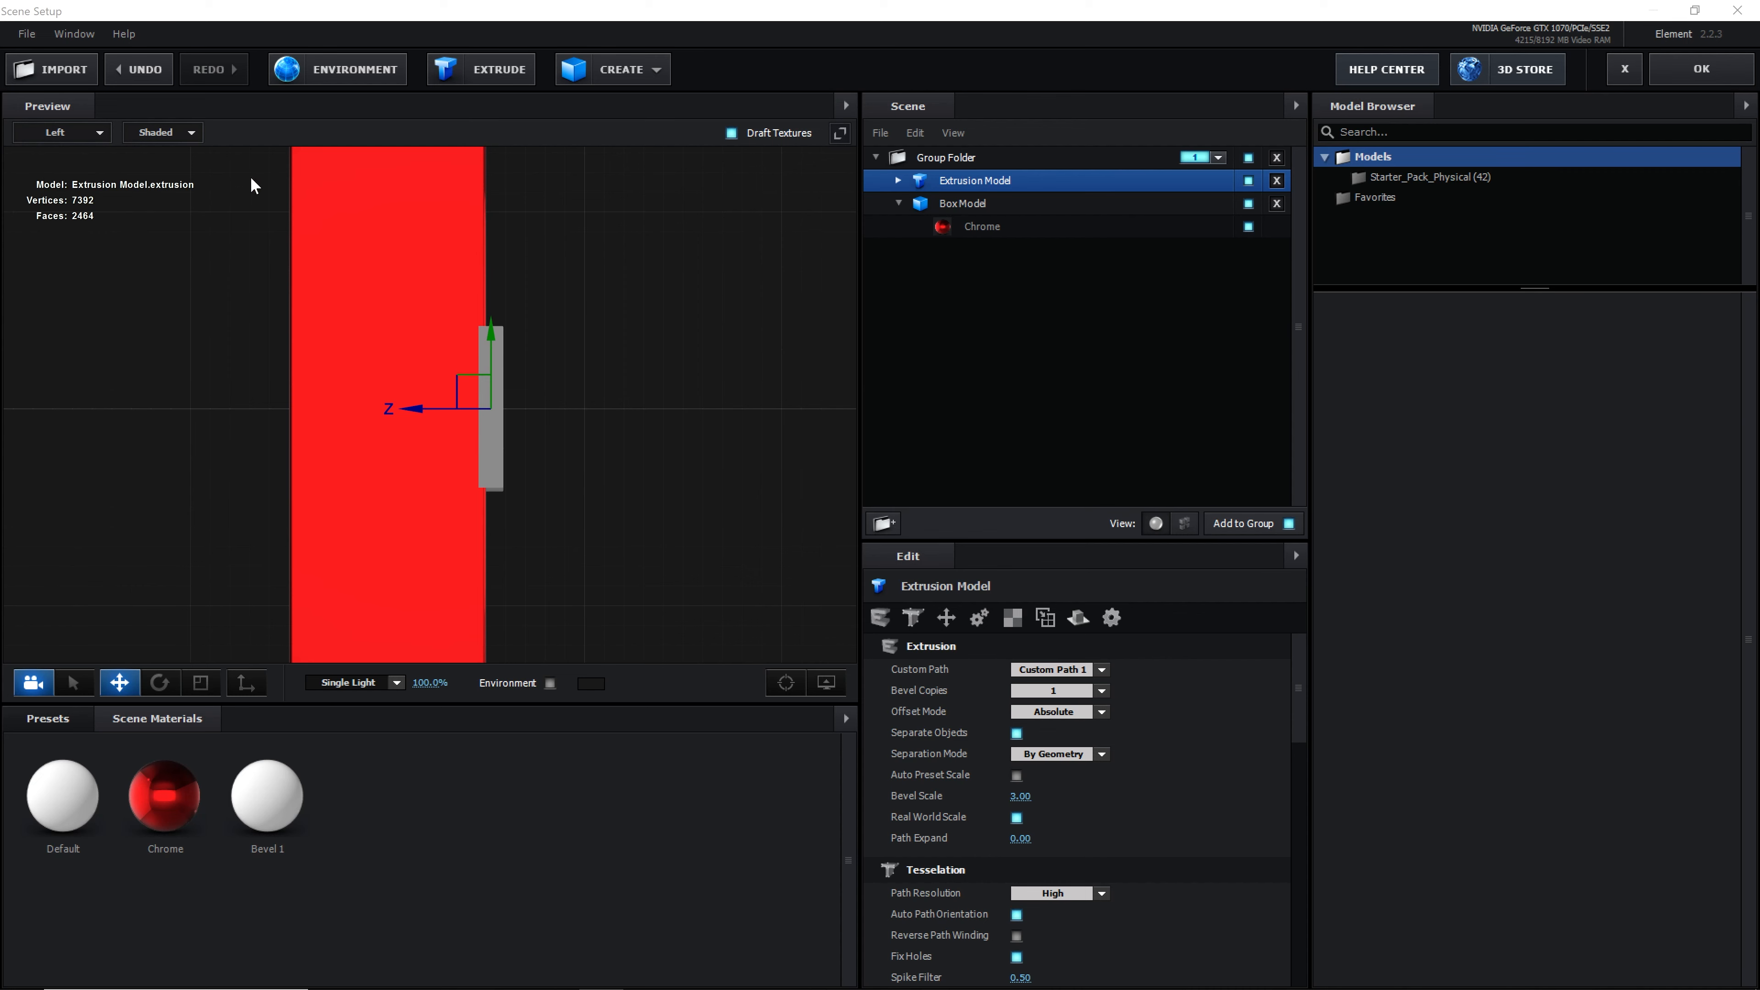
- Show the preview in Perspective and set the extruded text's Z orientation to 90° so it runs vertically along the column
left_click(103, 134)
left_click(69, 156)
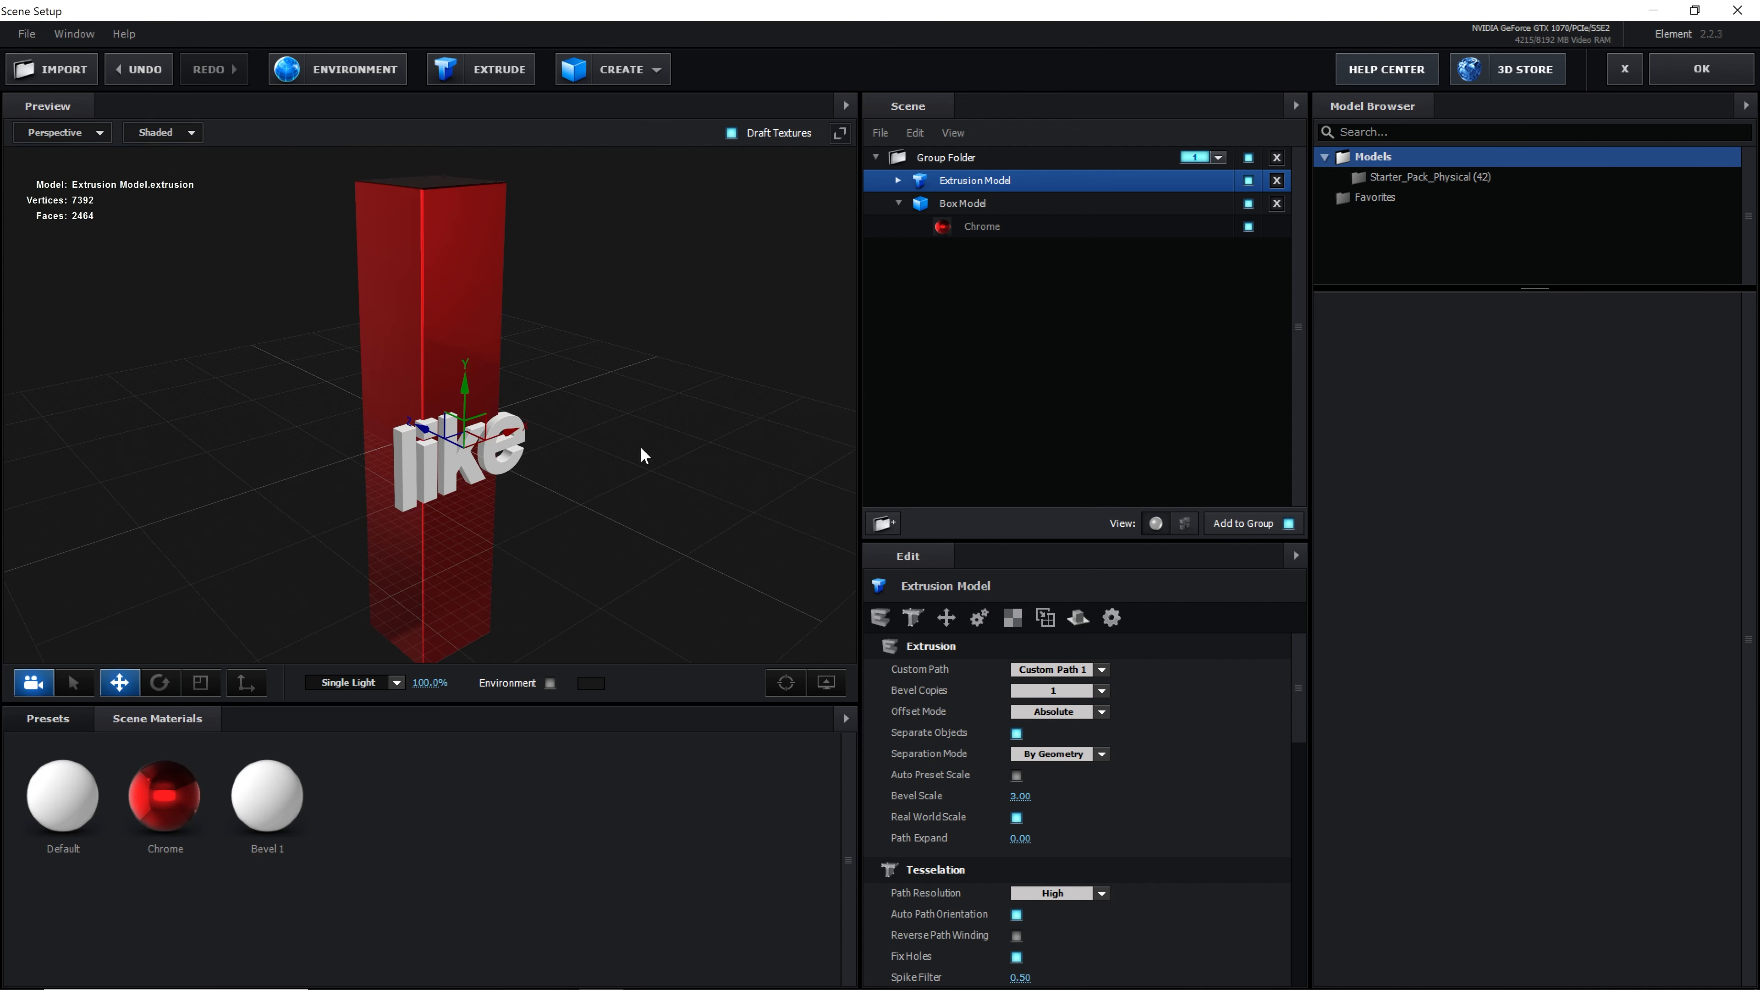
left_click(160, 687)
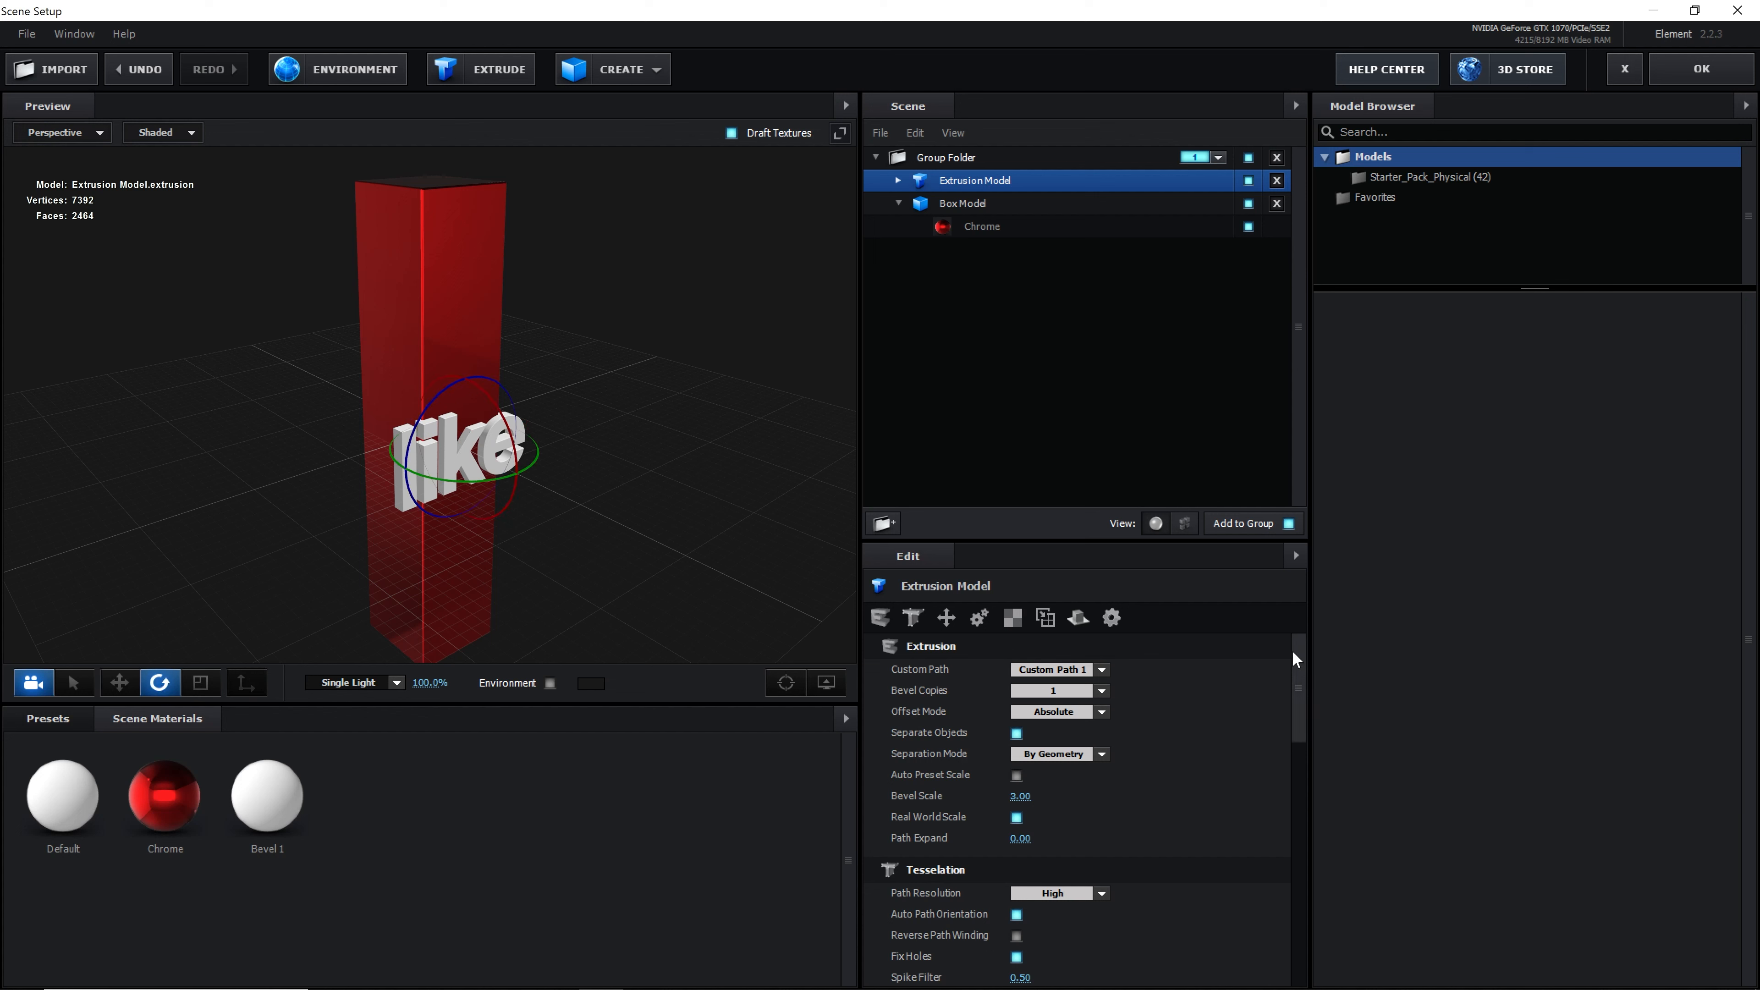
left_click_drag(1294, 652, 1308, 743)
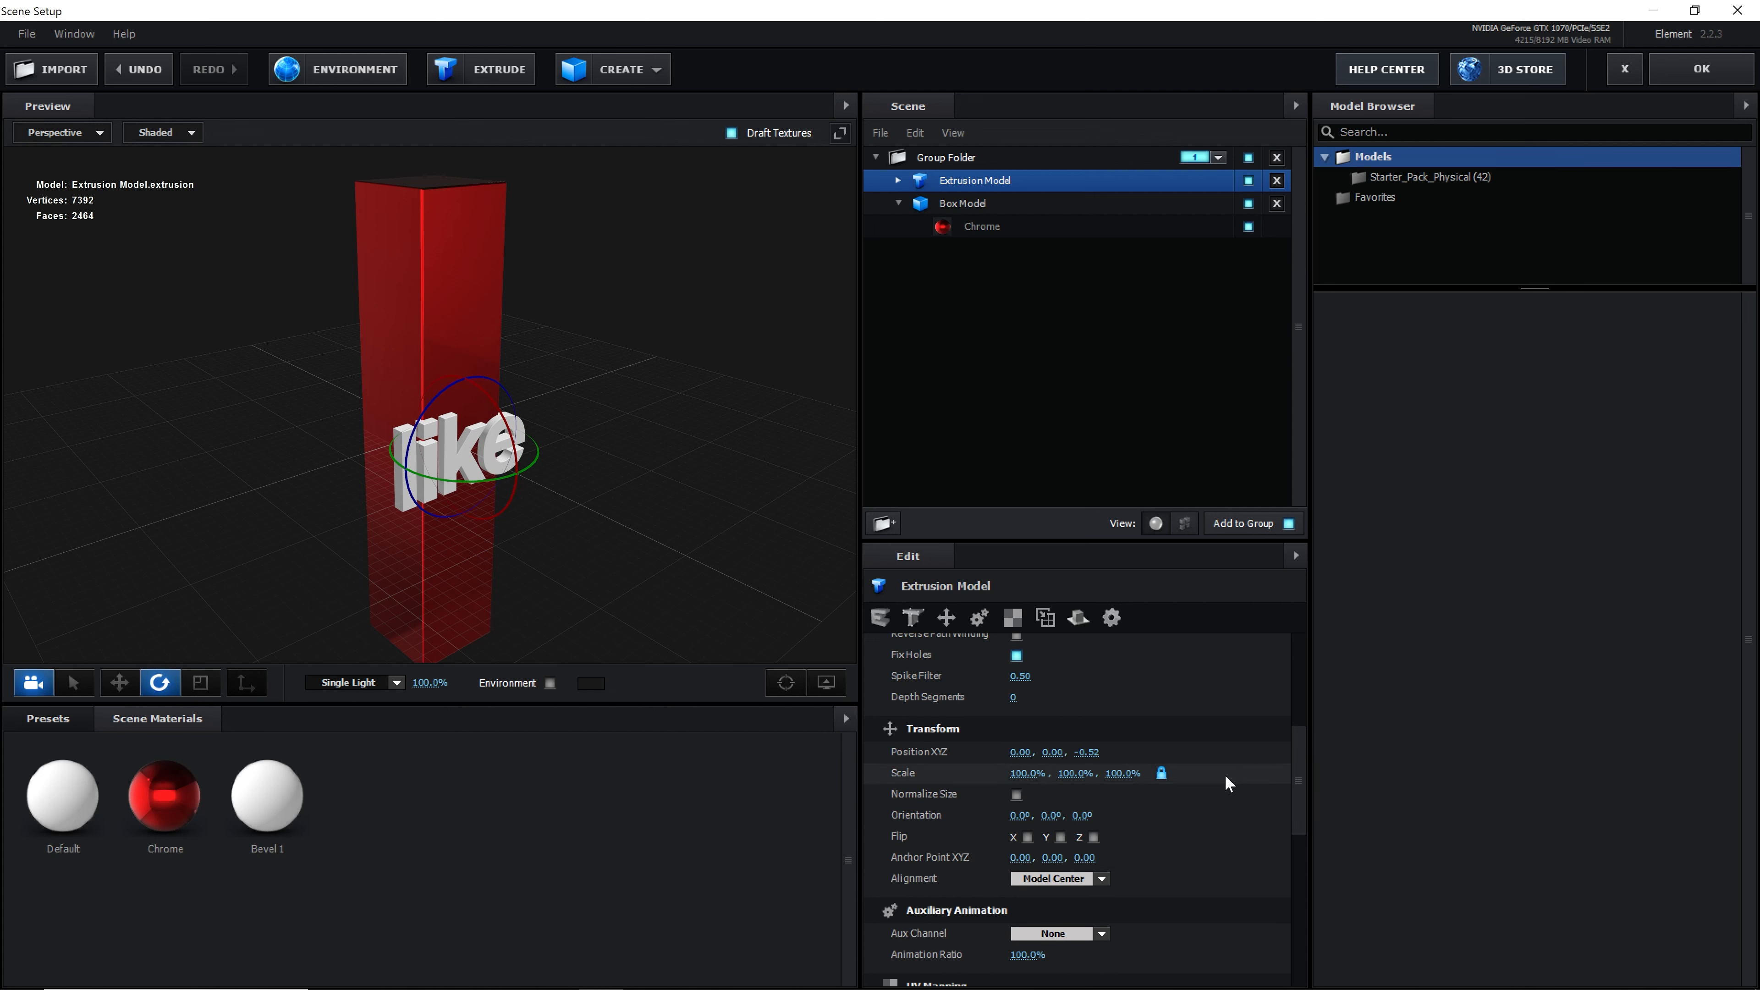
mouse_move(1082, 816)
left_mouse_down()
mouse_move(1109, 817)
mouse_move(1086, 816)
left_mouse_up()
left_click(1085, 816)
type("90")
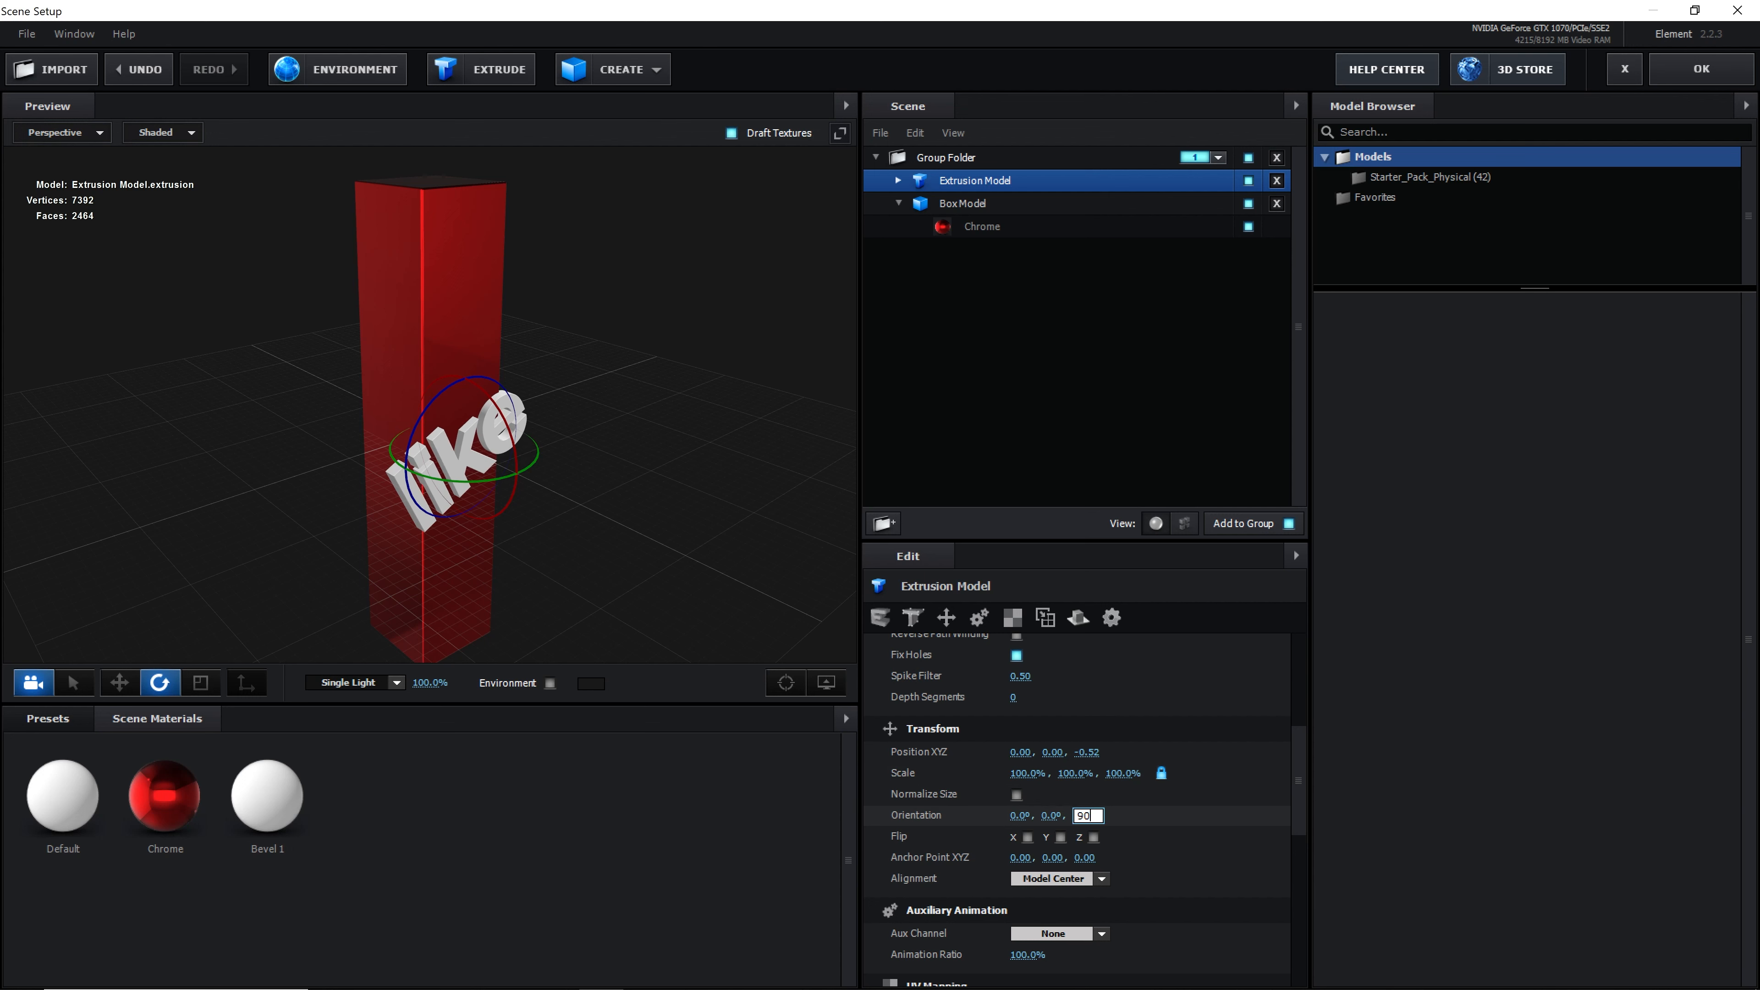
left_click(1295, 766)
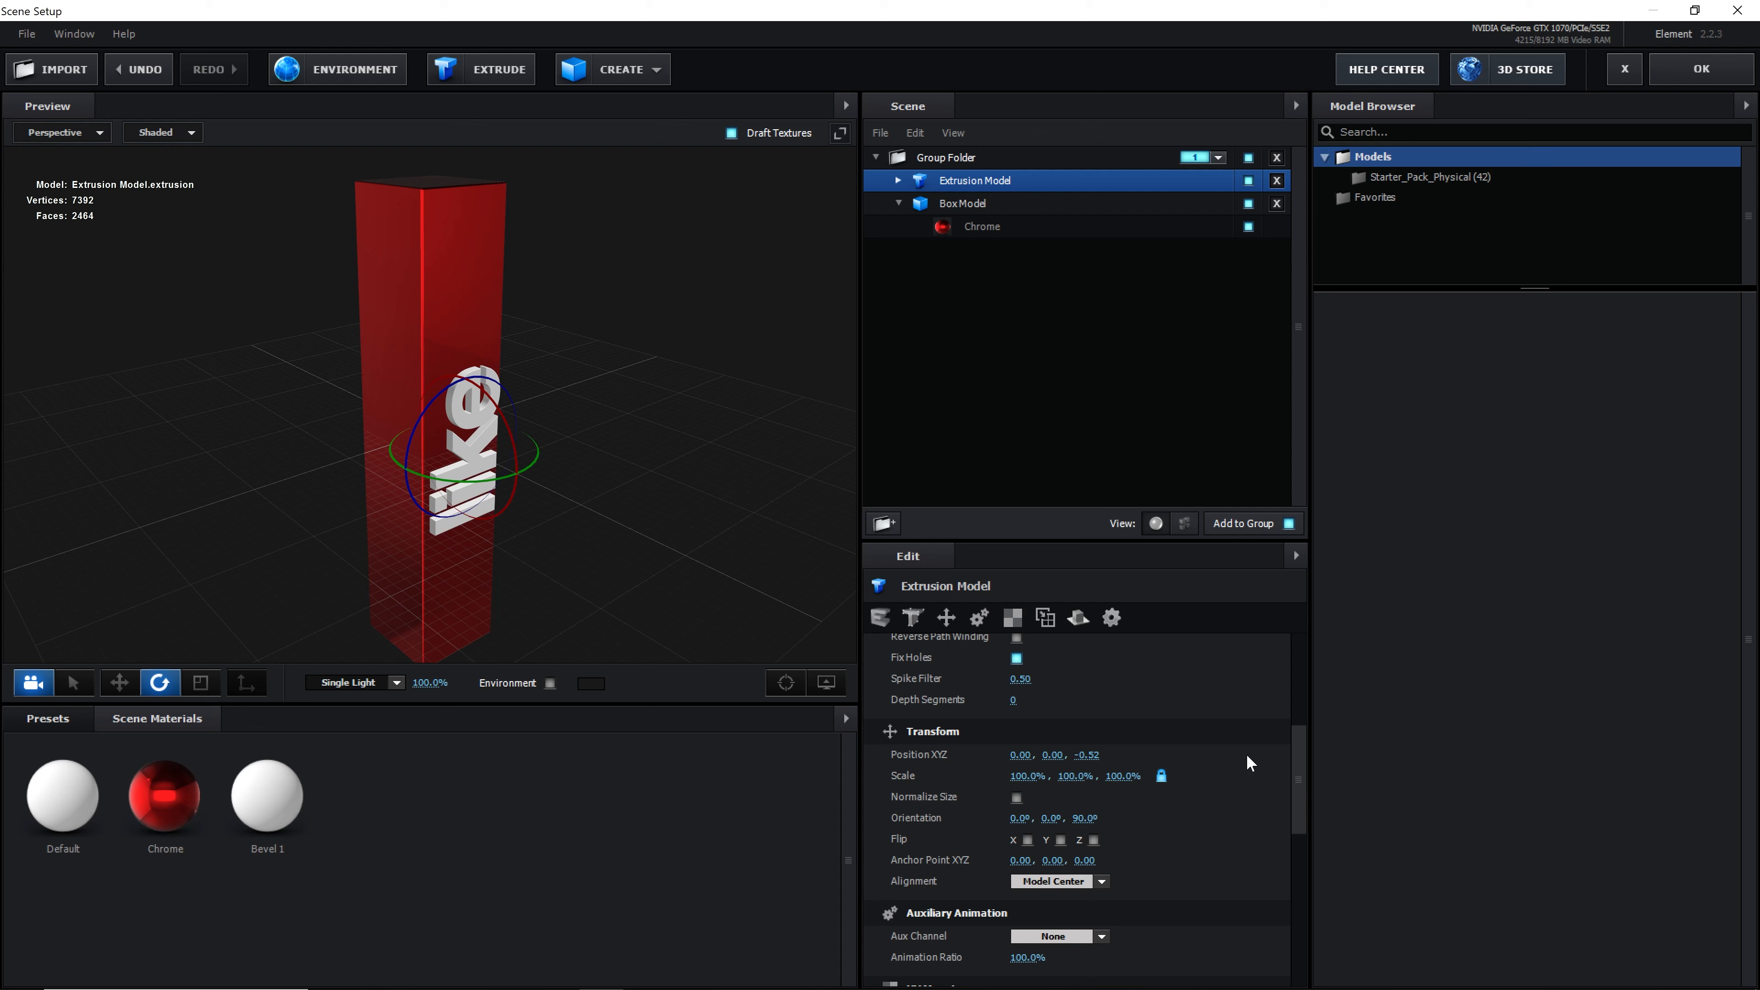
- Raise the extruded text along Y to the upper part of the column's face, to about 1.46
left_click_drag(613, 518, 636, 496)
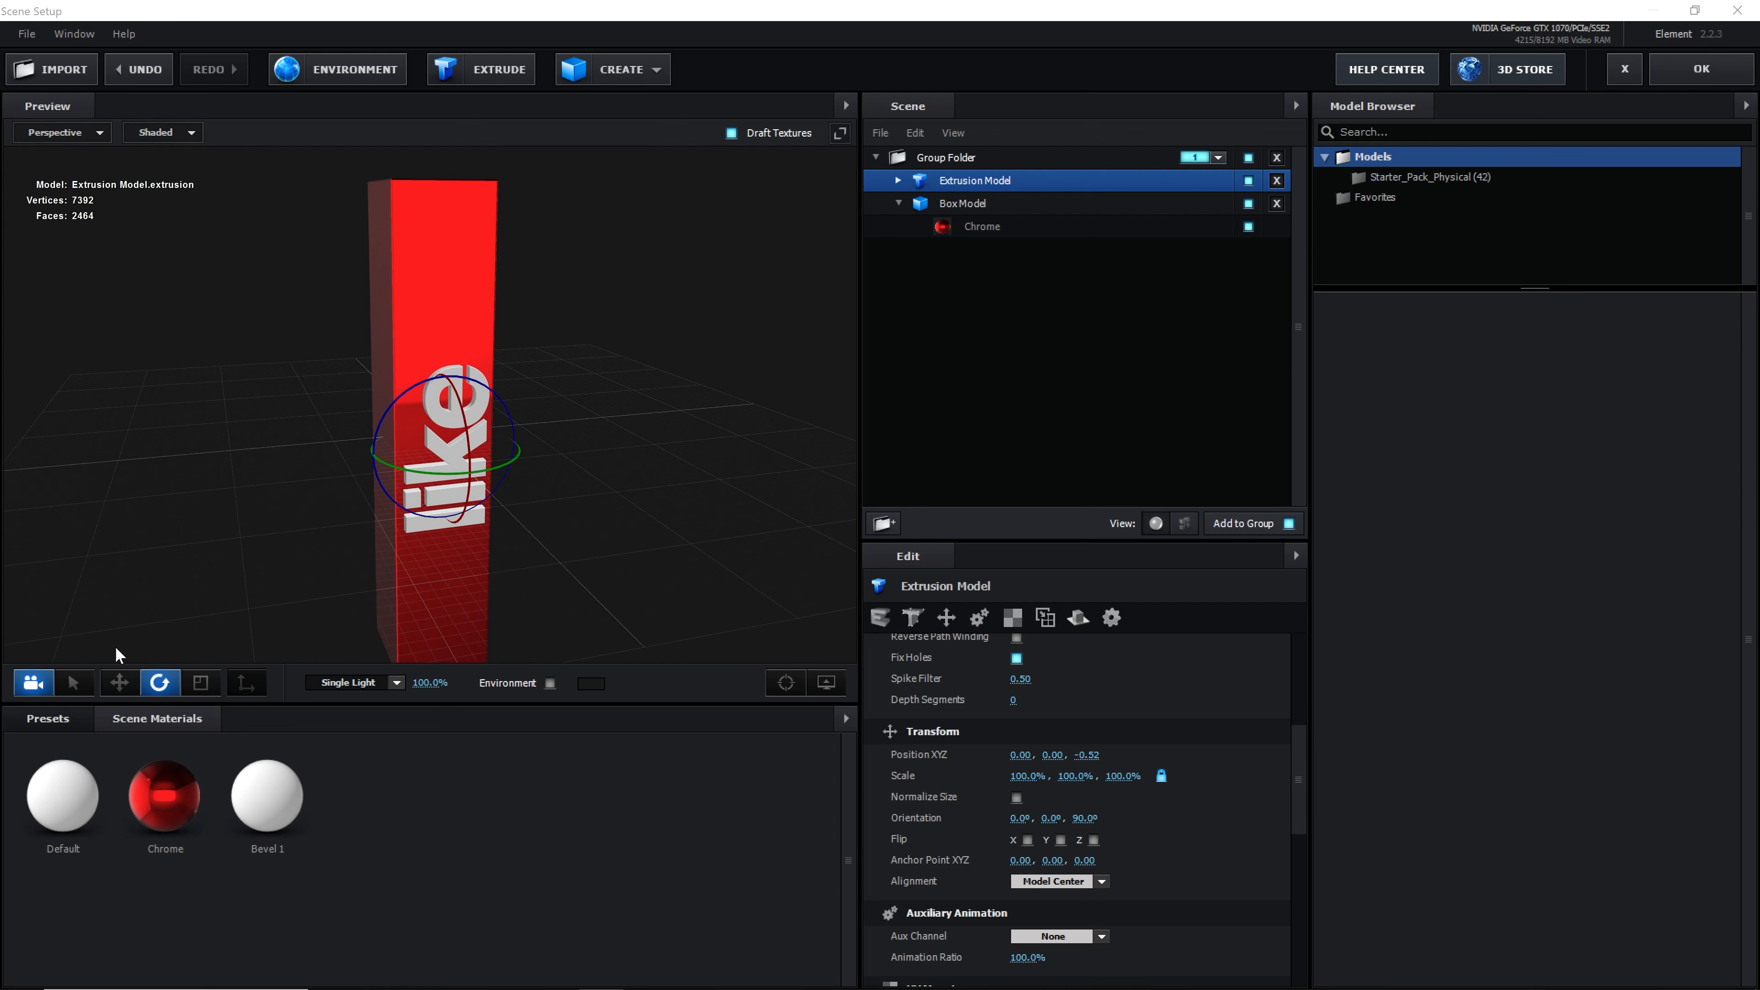
left_click(119, 683)
left_click_drag(450, 376, 452, 232)
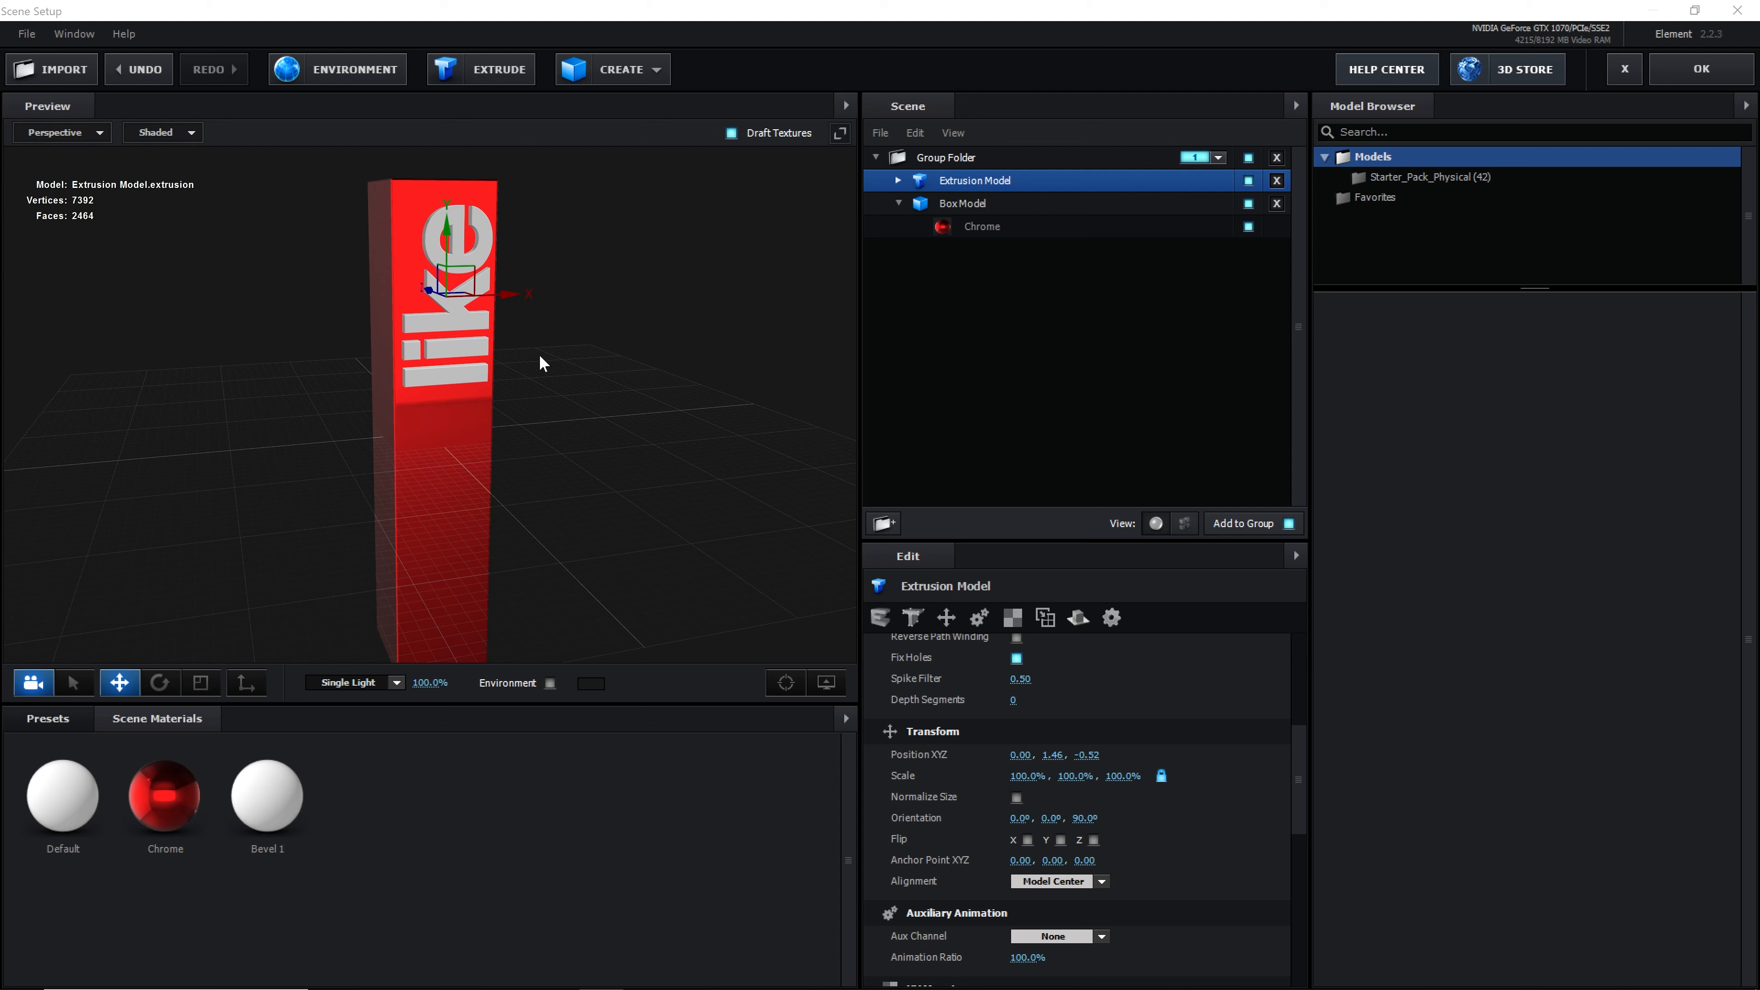
- Scale the extruded text down uniformly to about 85.4% so it fits the column's width, and apply the scene
left_click(201, 694)
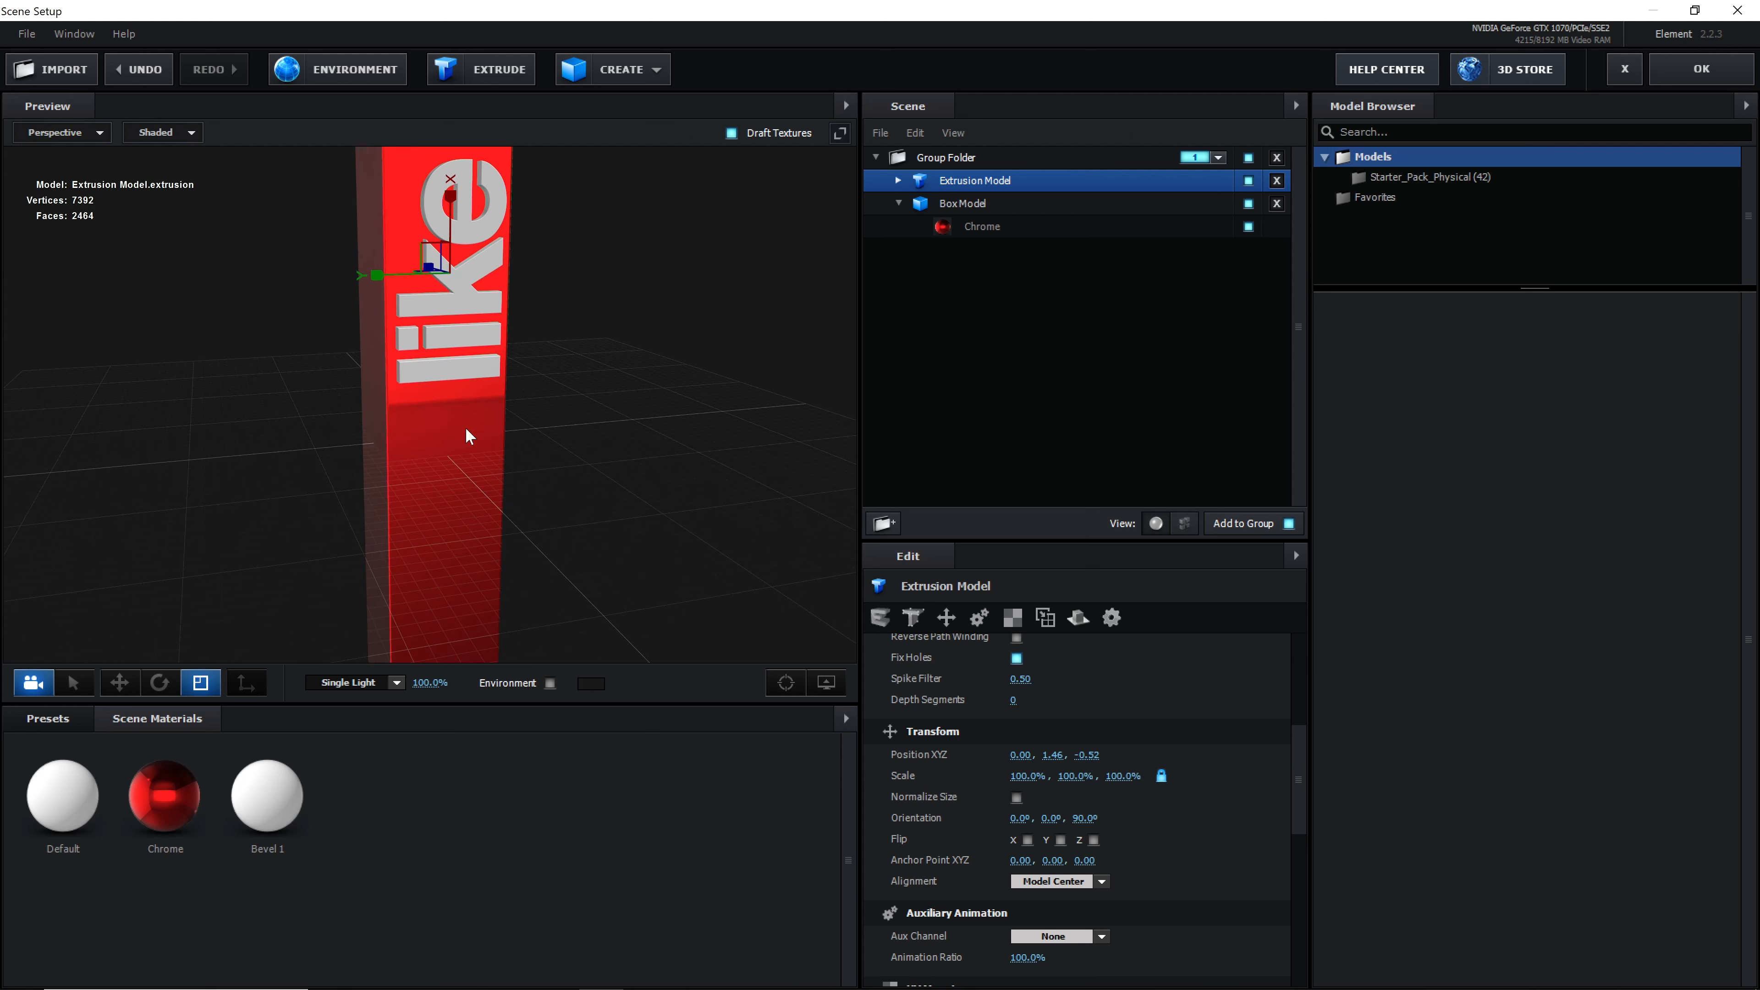
scroll(467, 421, "up", 2)
left_click_drag(507, 284, 515, 371)
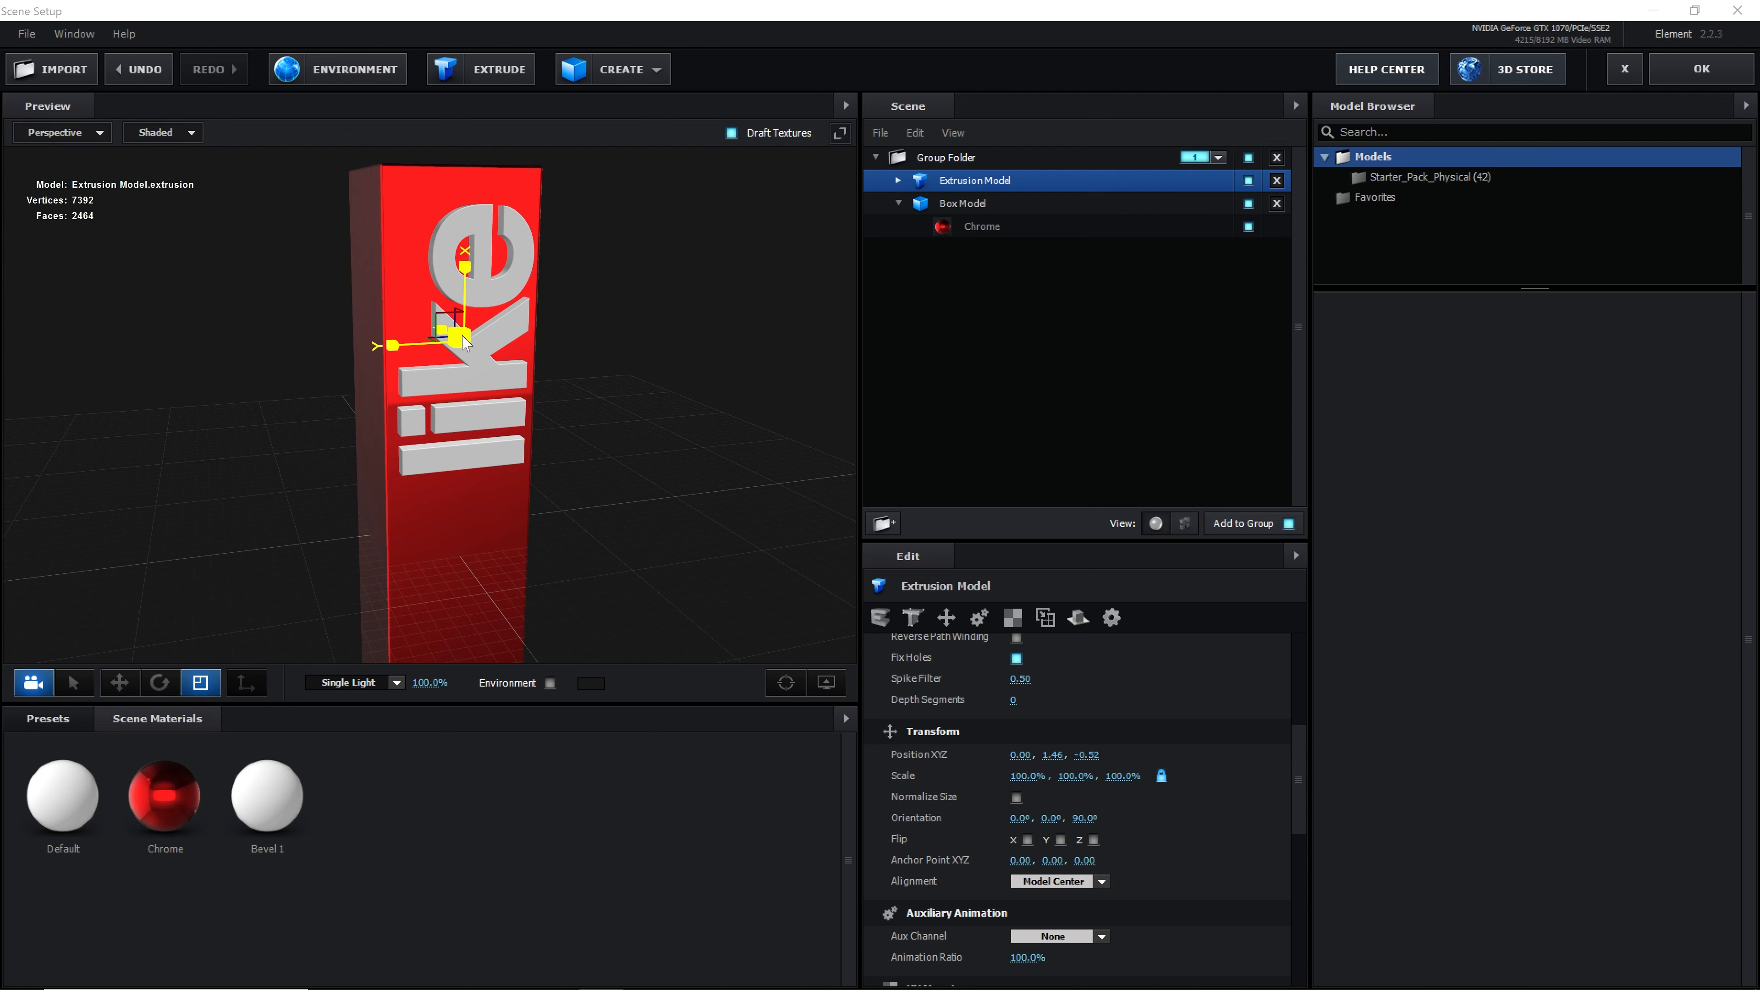
left_click_drag(463, 339, 452, 347)
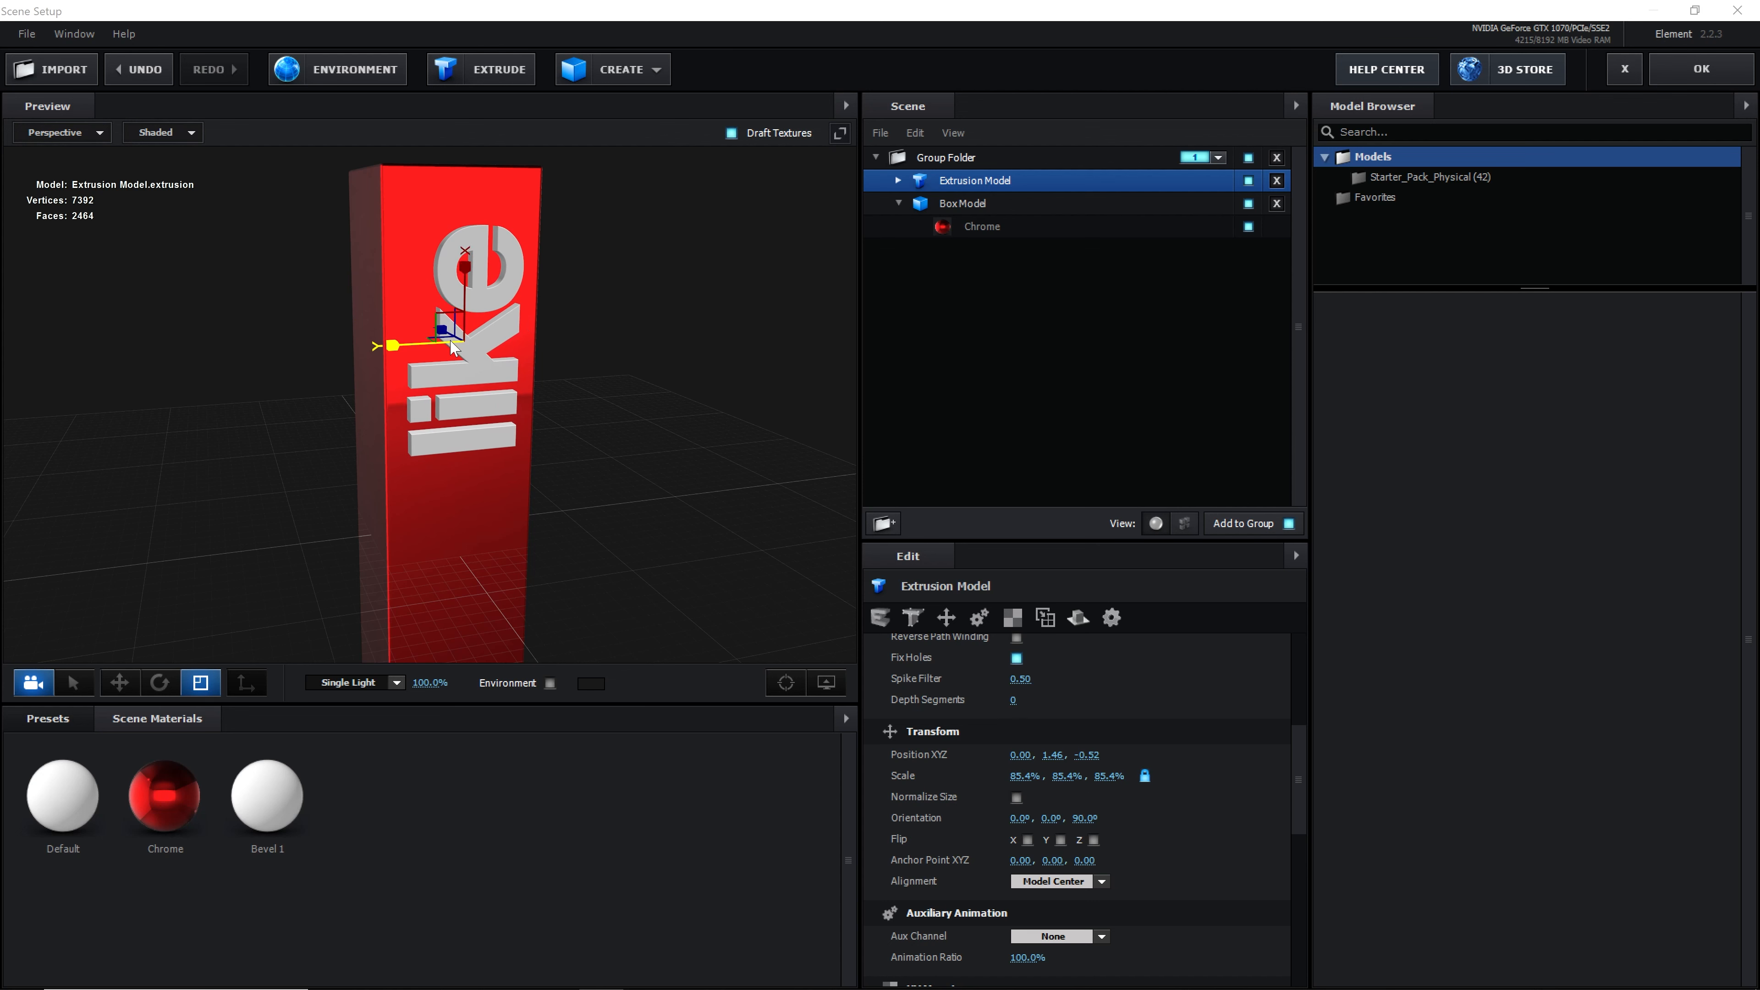
scroll(625, 385, "down", 3)
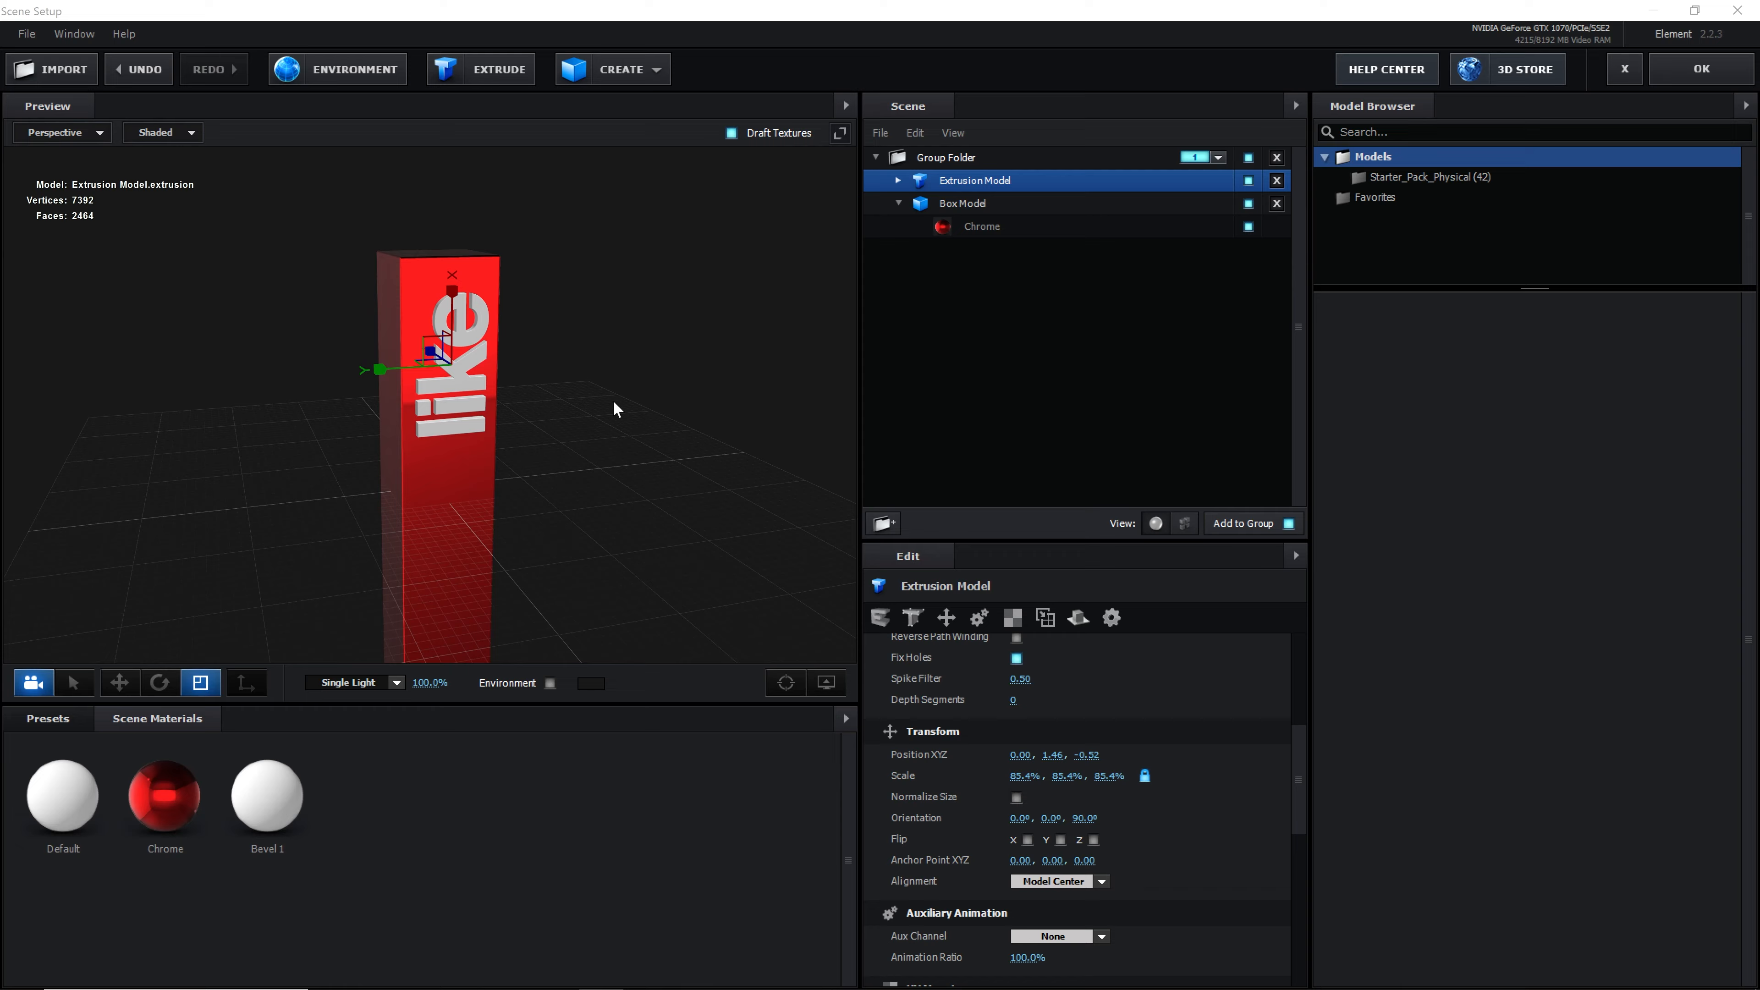
mouse_move(614, 400)
left_mouse_down()
mouse_move(639, 406)
mouse_move(616, 412)
left_mouse_up()
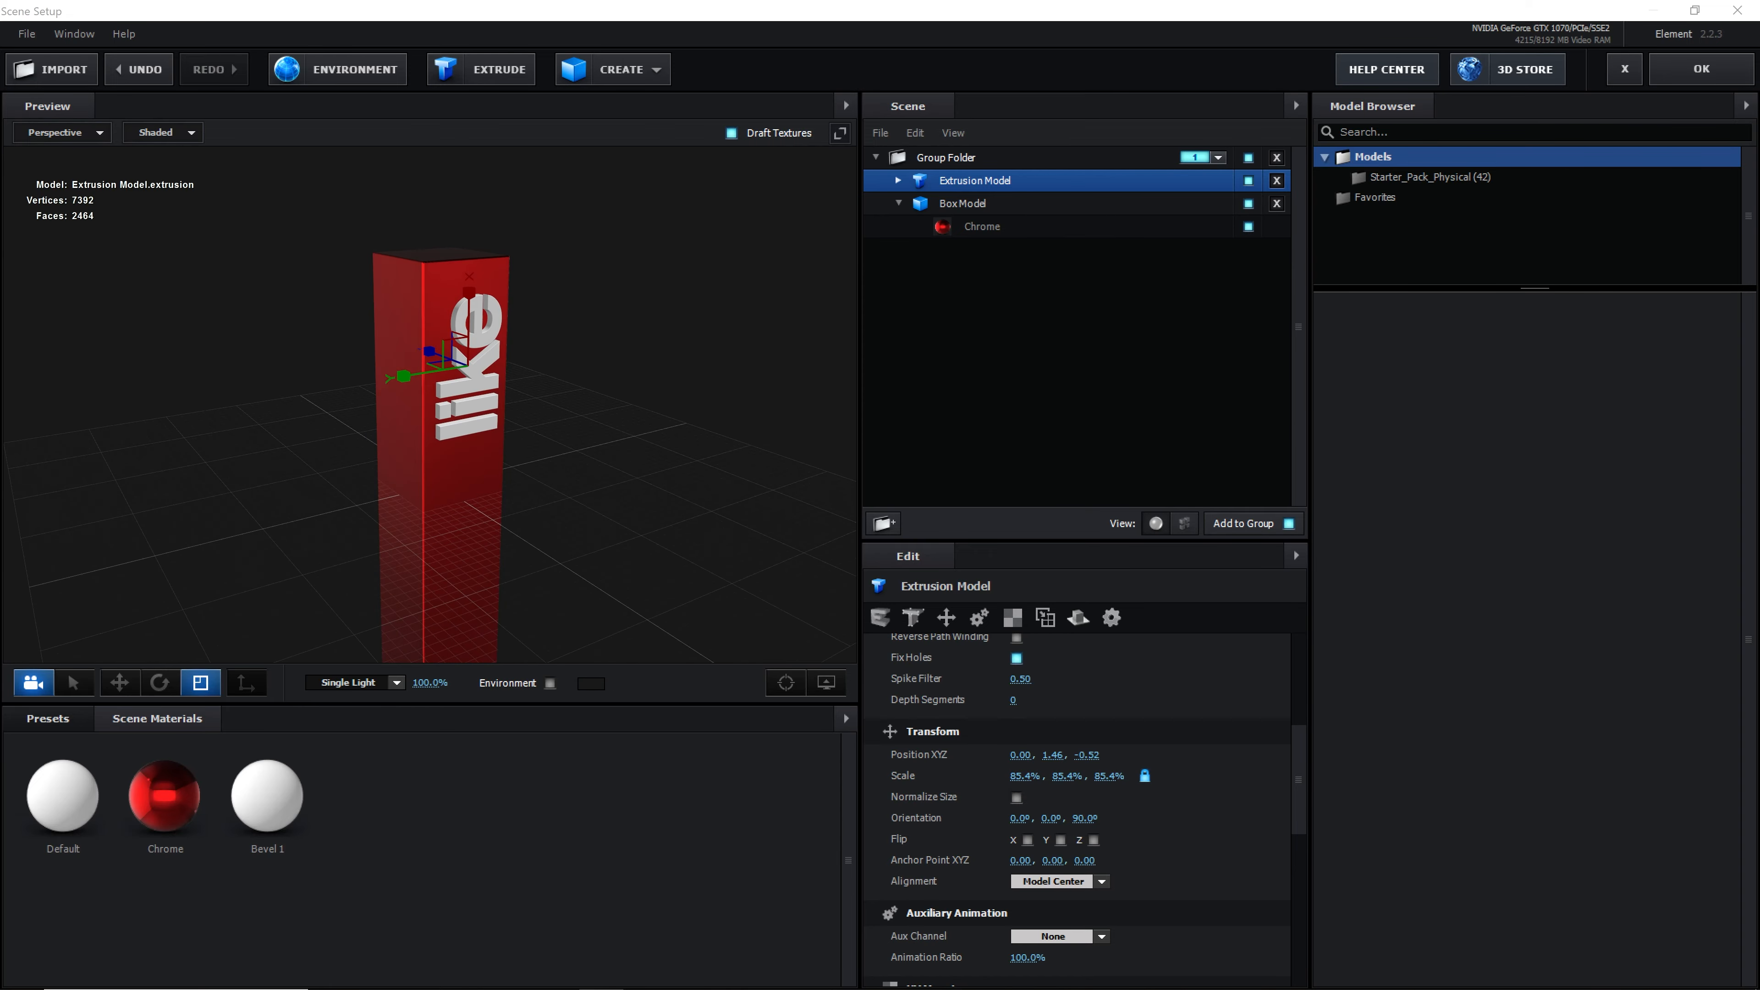
left_click(1670, 77)
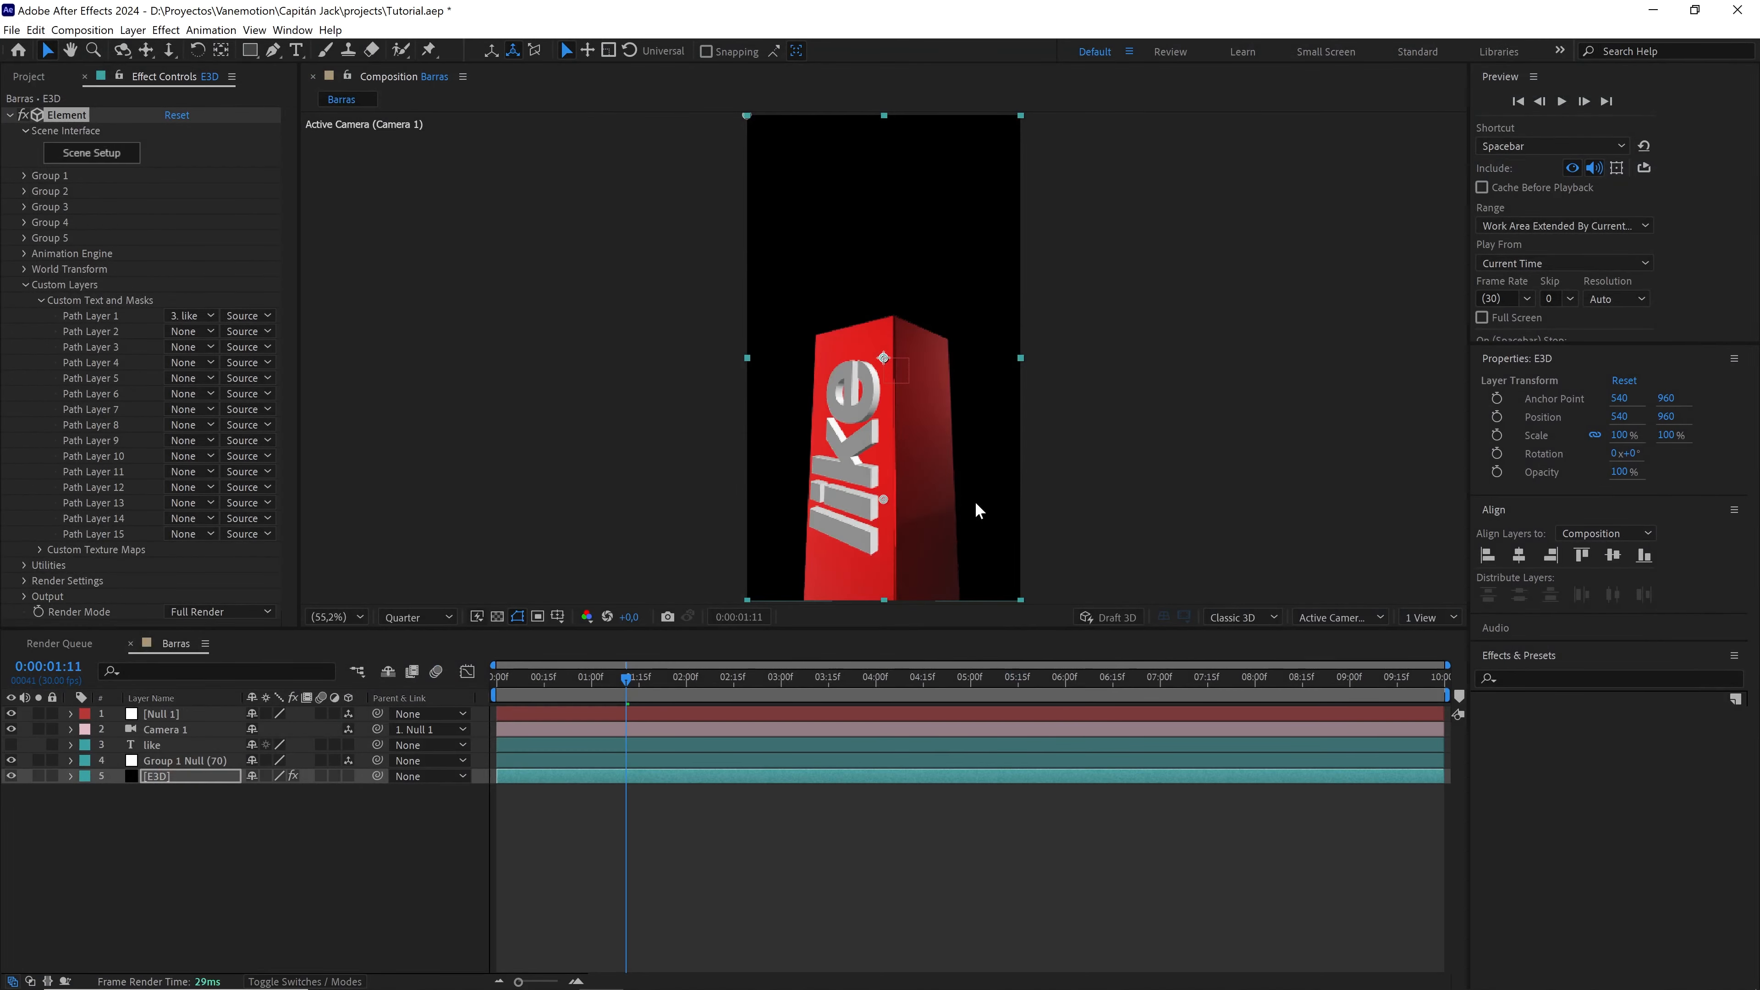
- Return to the first frame, collapse the Element effect's settings and show the project's item list
left_click_drag(637, 678, 462, 682)
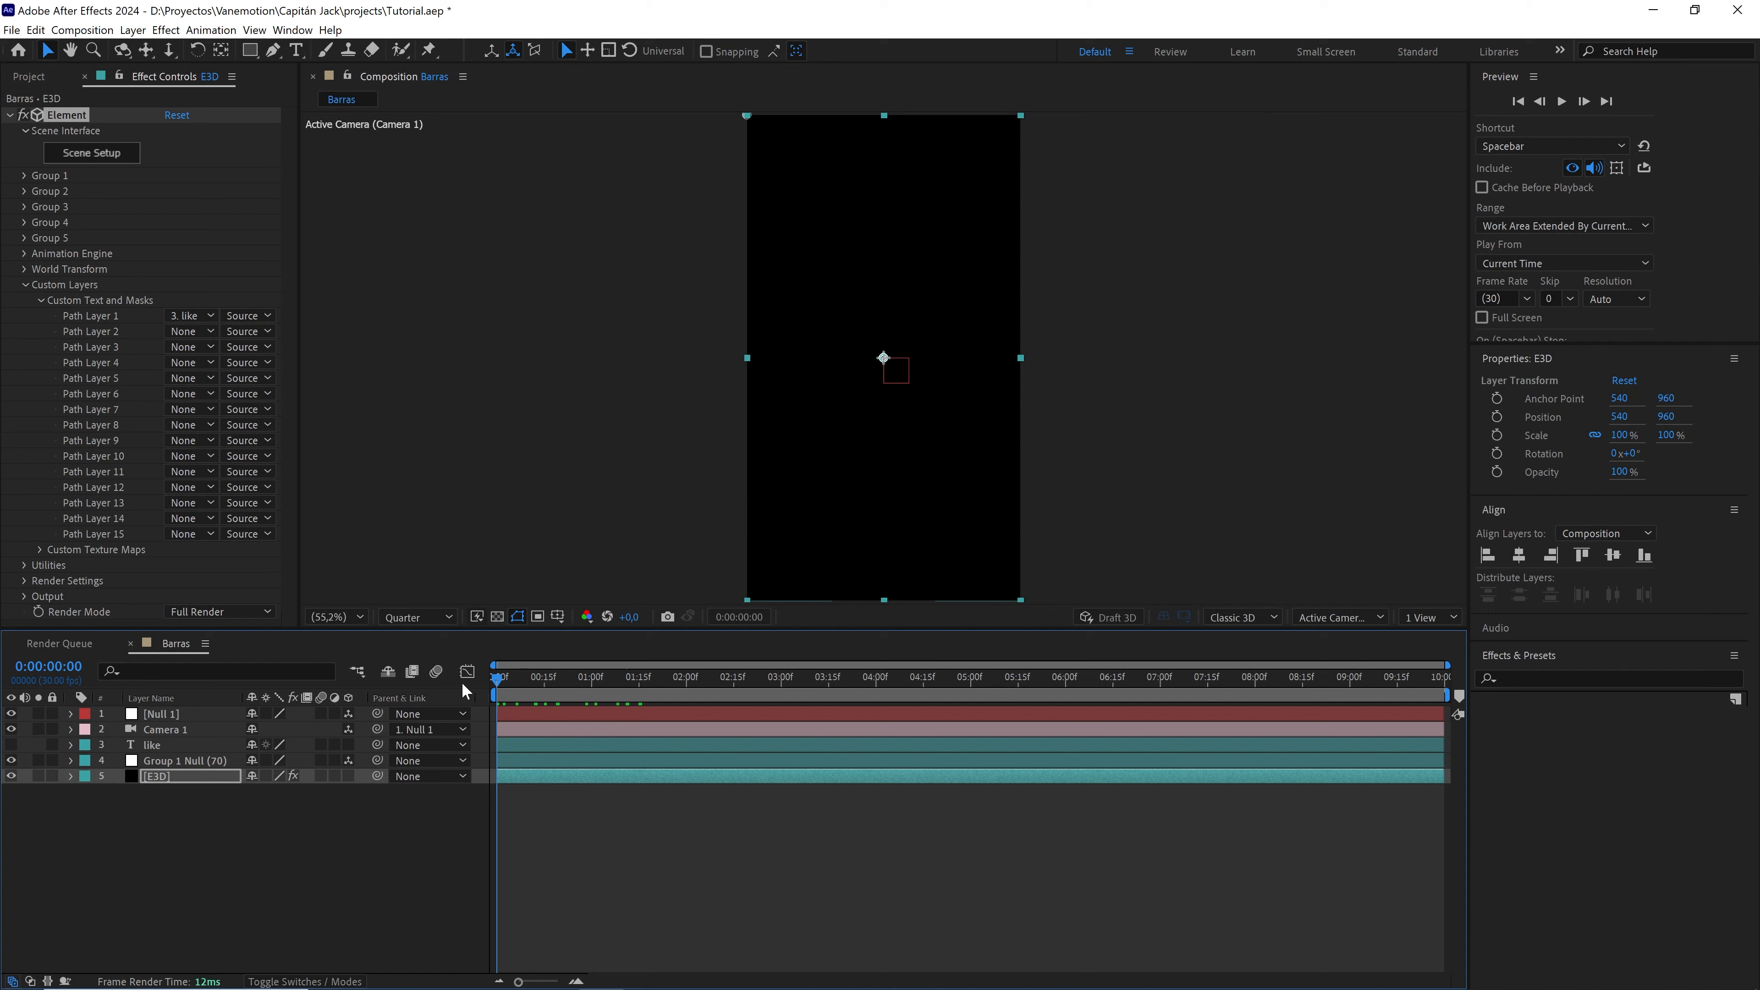
left_click(326, 867)
left_click(10, 115)
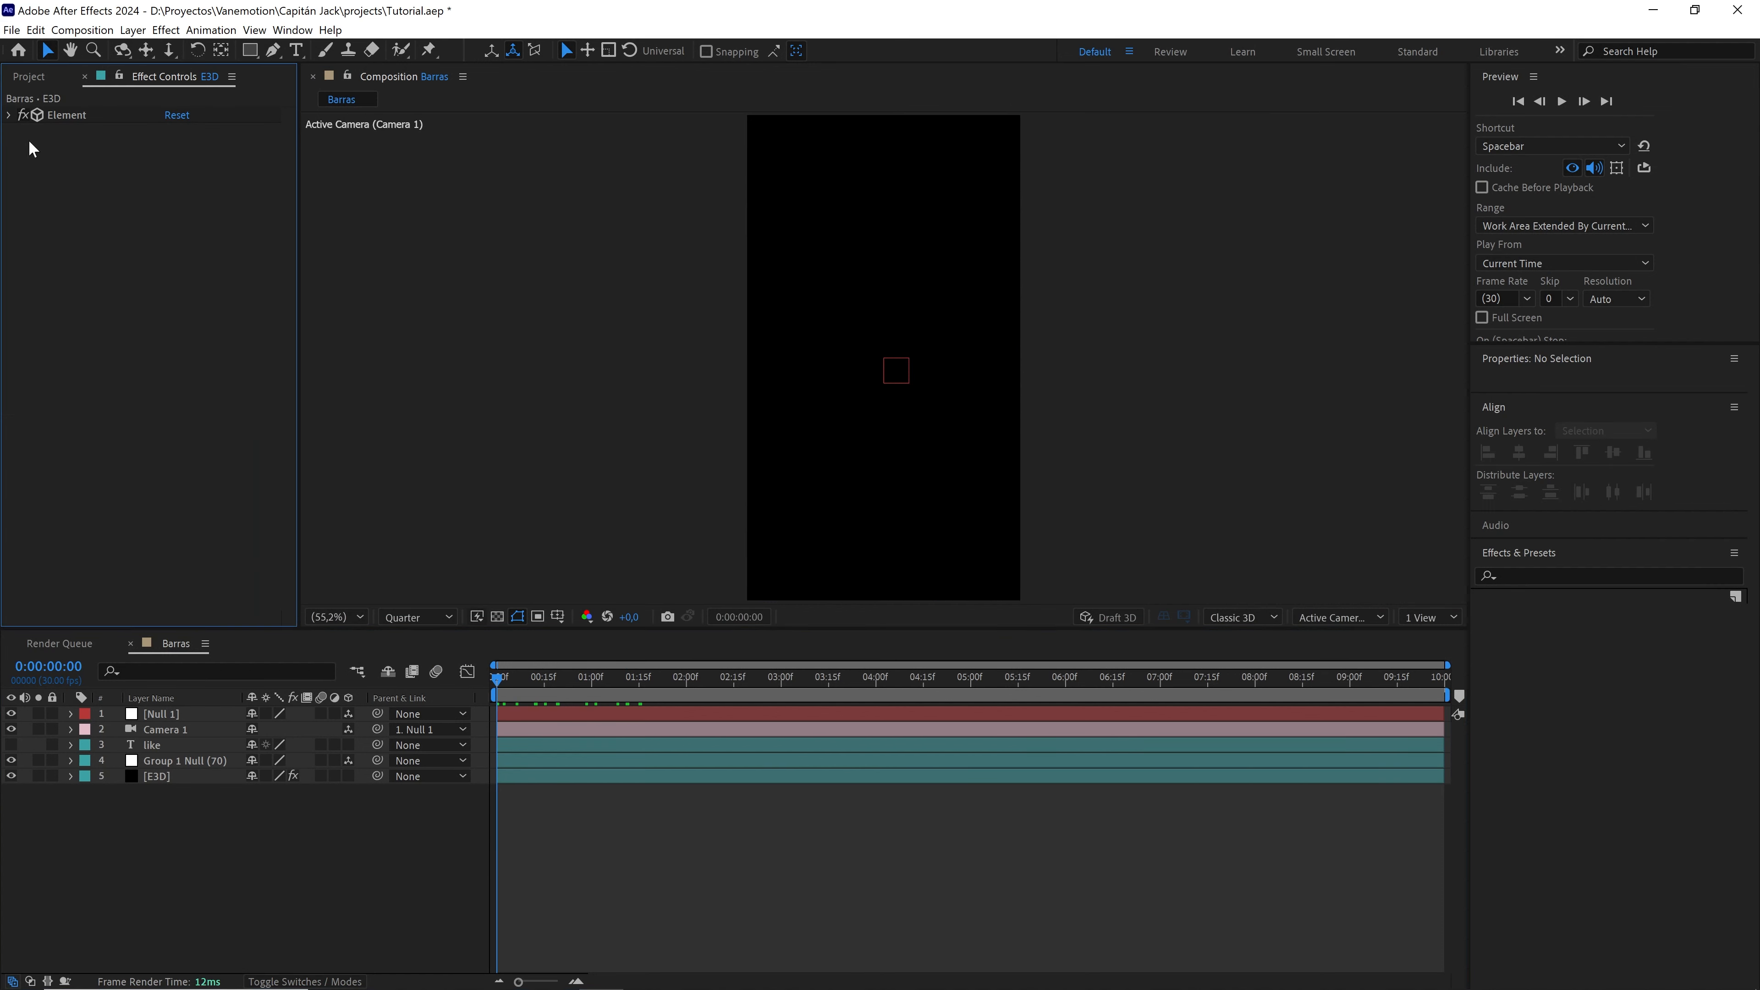
left_click(20, 77)
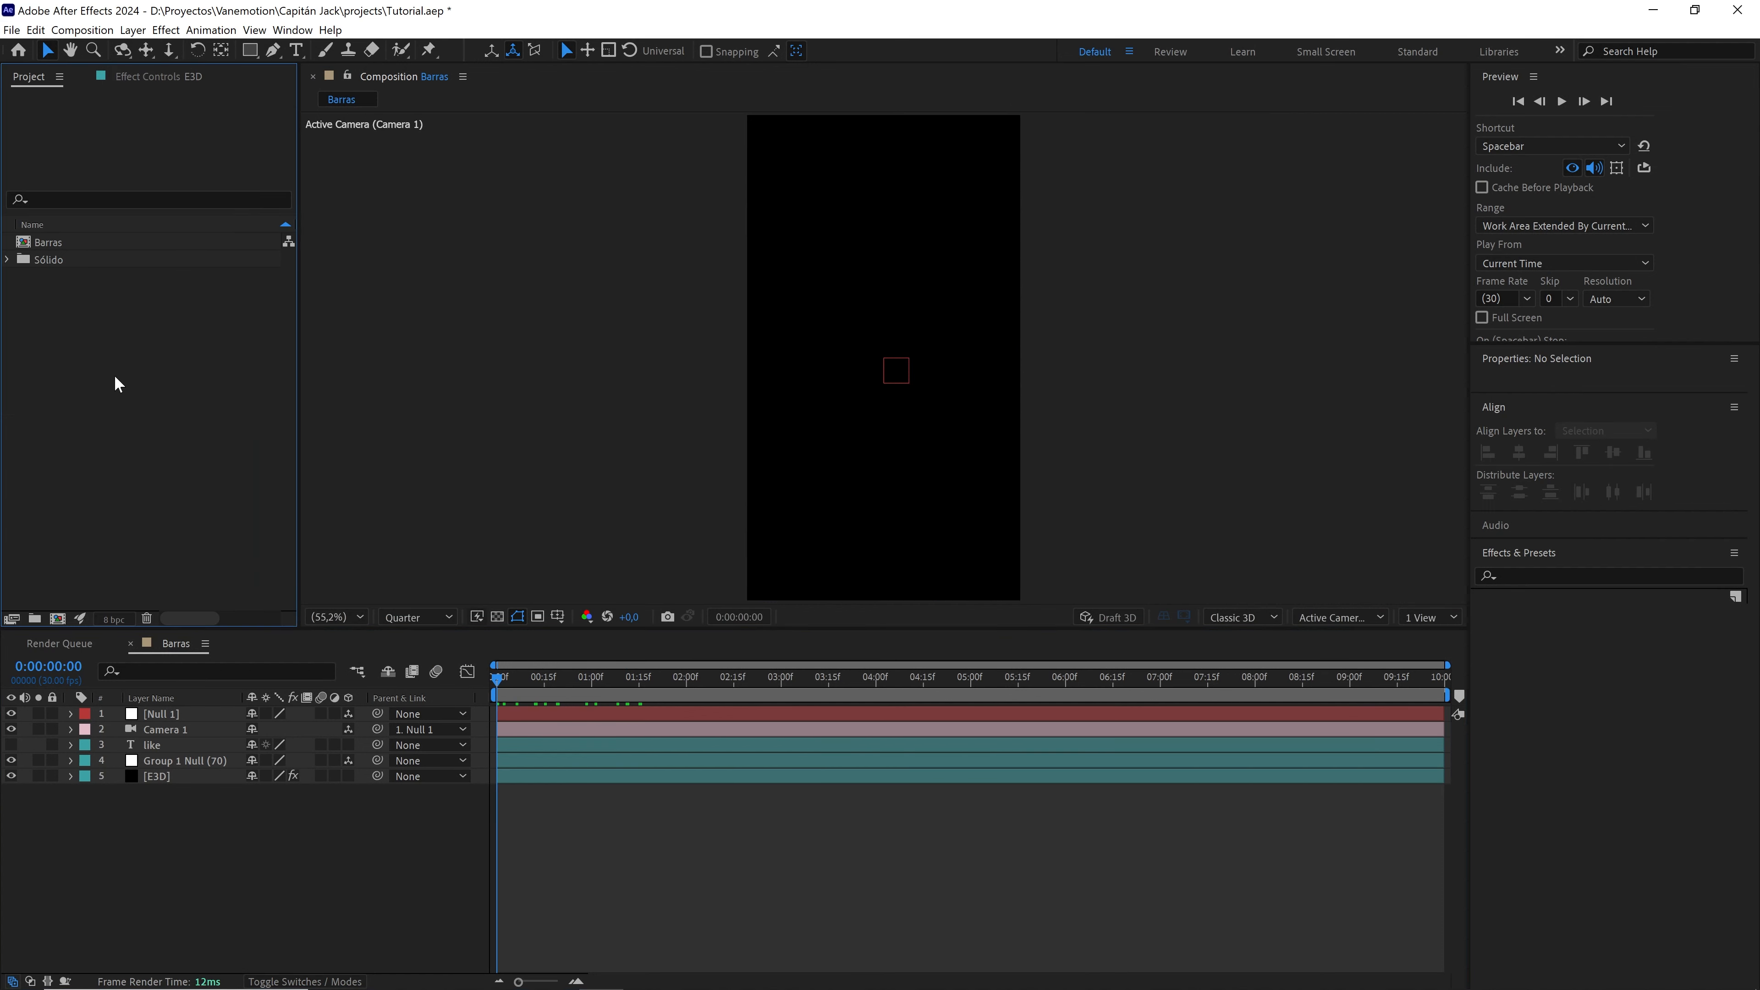
- Play the animation from the first frame to check the vertical text on the rotating column
left_click(215, 851)
key("space")
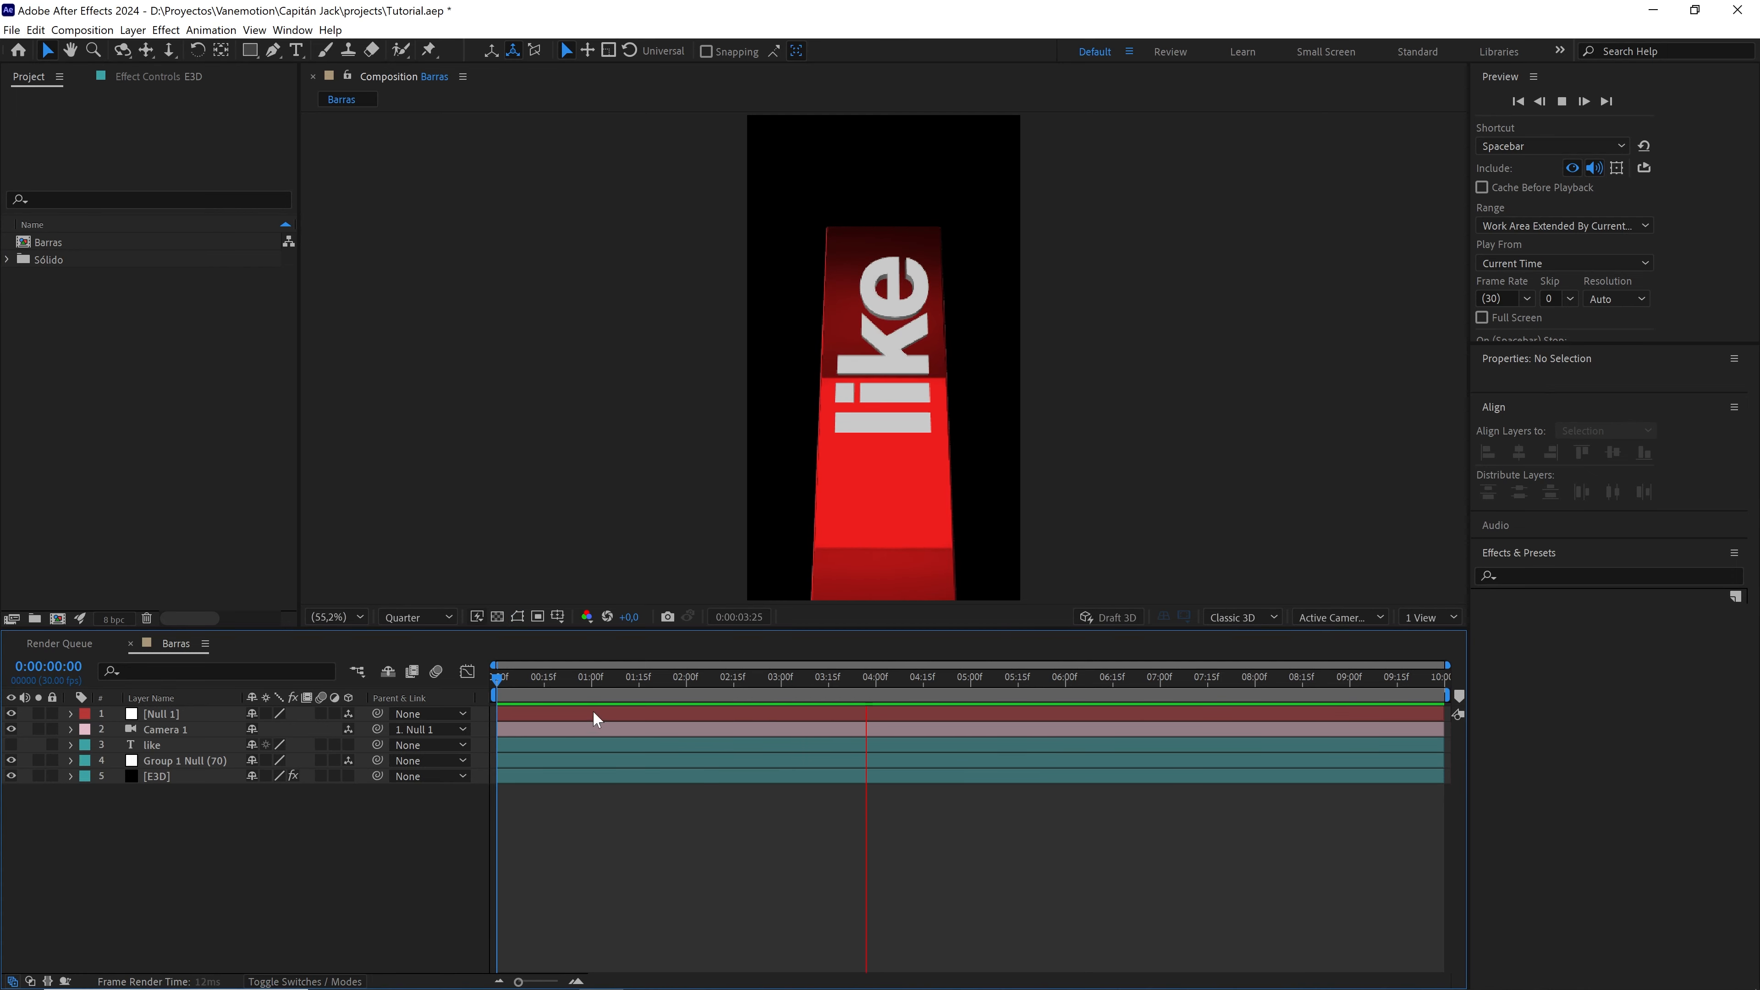
key("space")
- Move the current time to 0:00:01:25 and set the composition's preview resolution to Full
left_click_drag(840, 680, 671, 680)
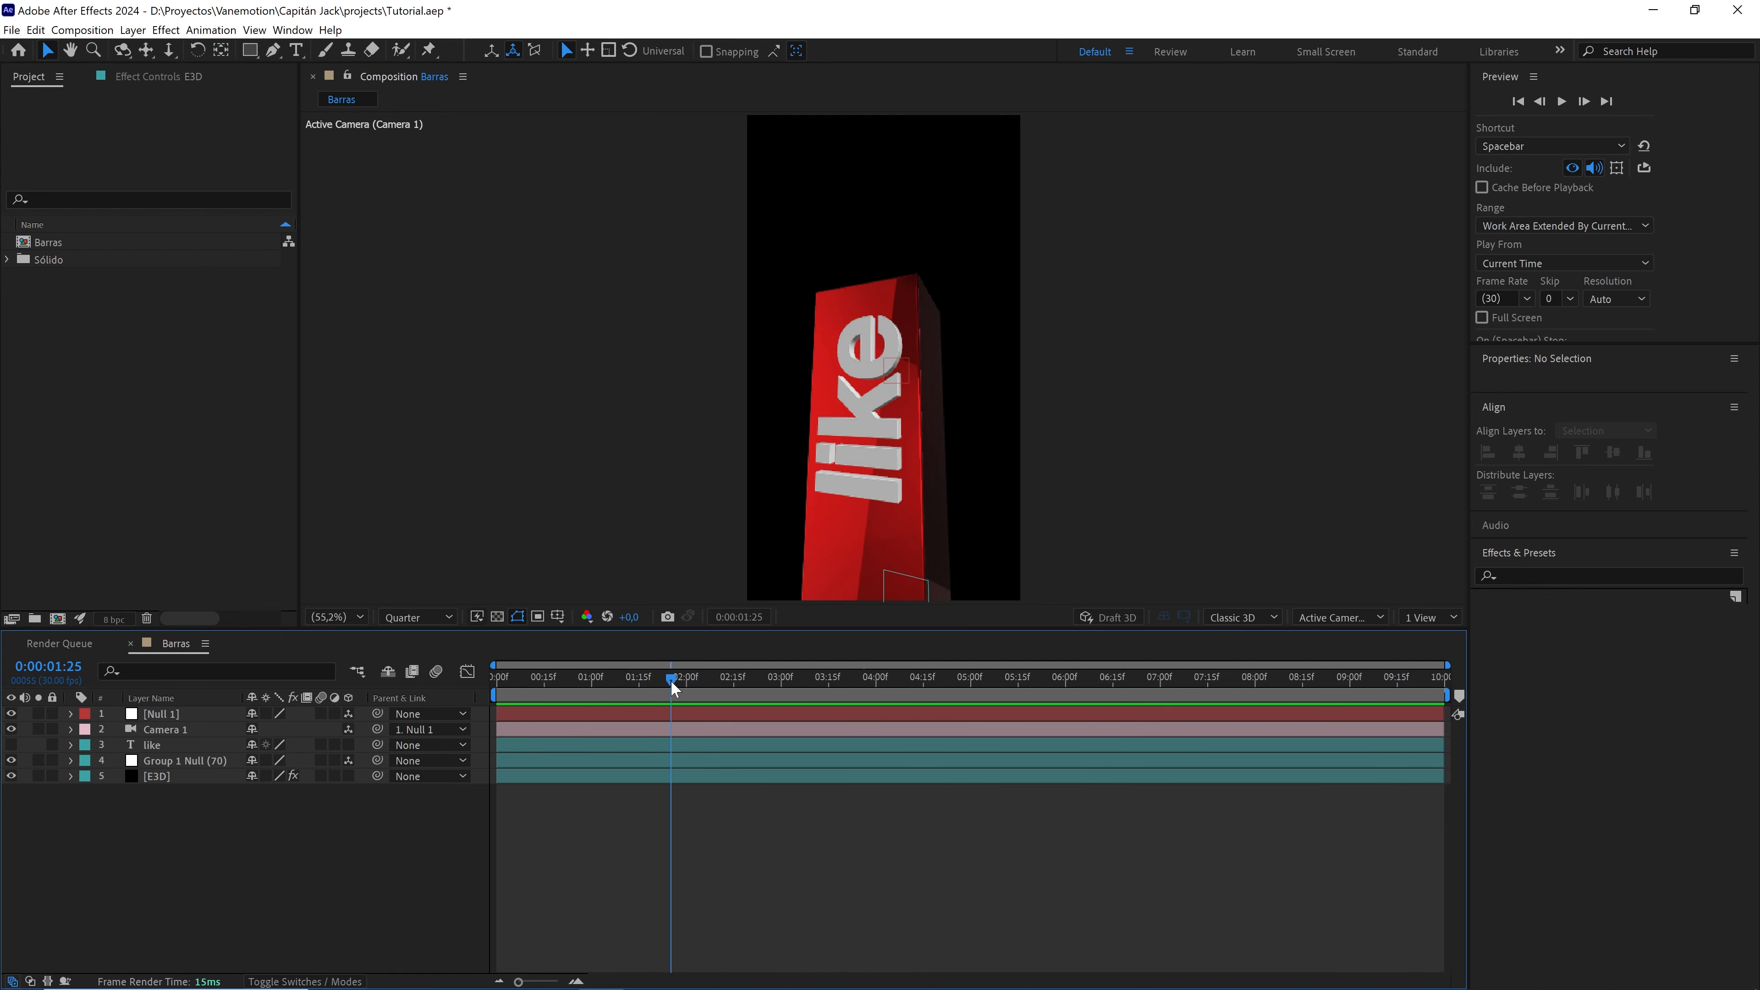
left_click(401, 621)
left_click(416, 654)
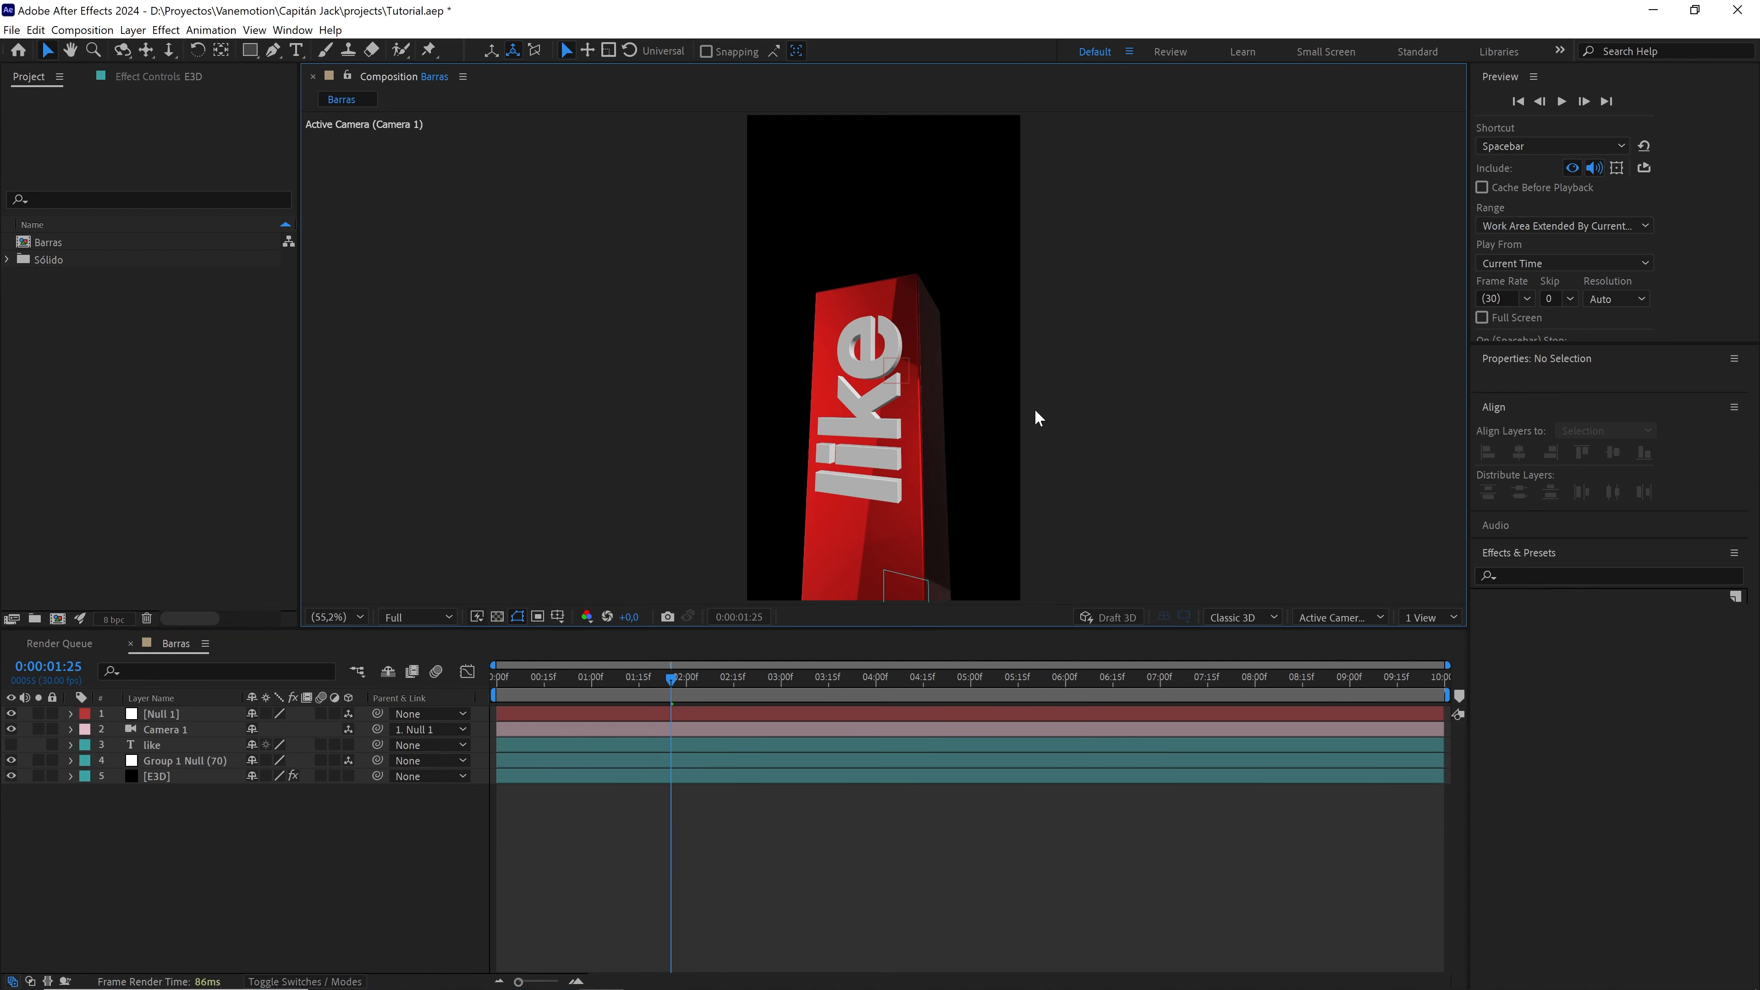
- Examine the edges of the column and the extruded letters up close for jagged aliasing
key("period")
key("period")
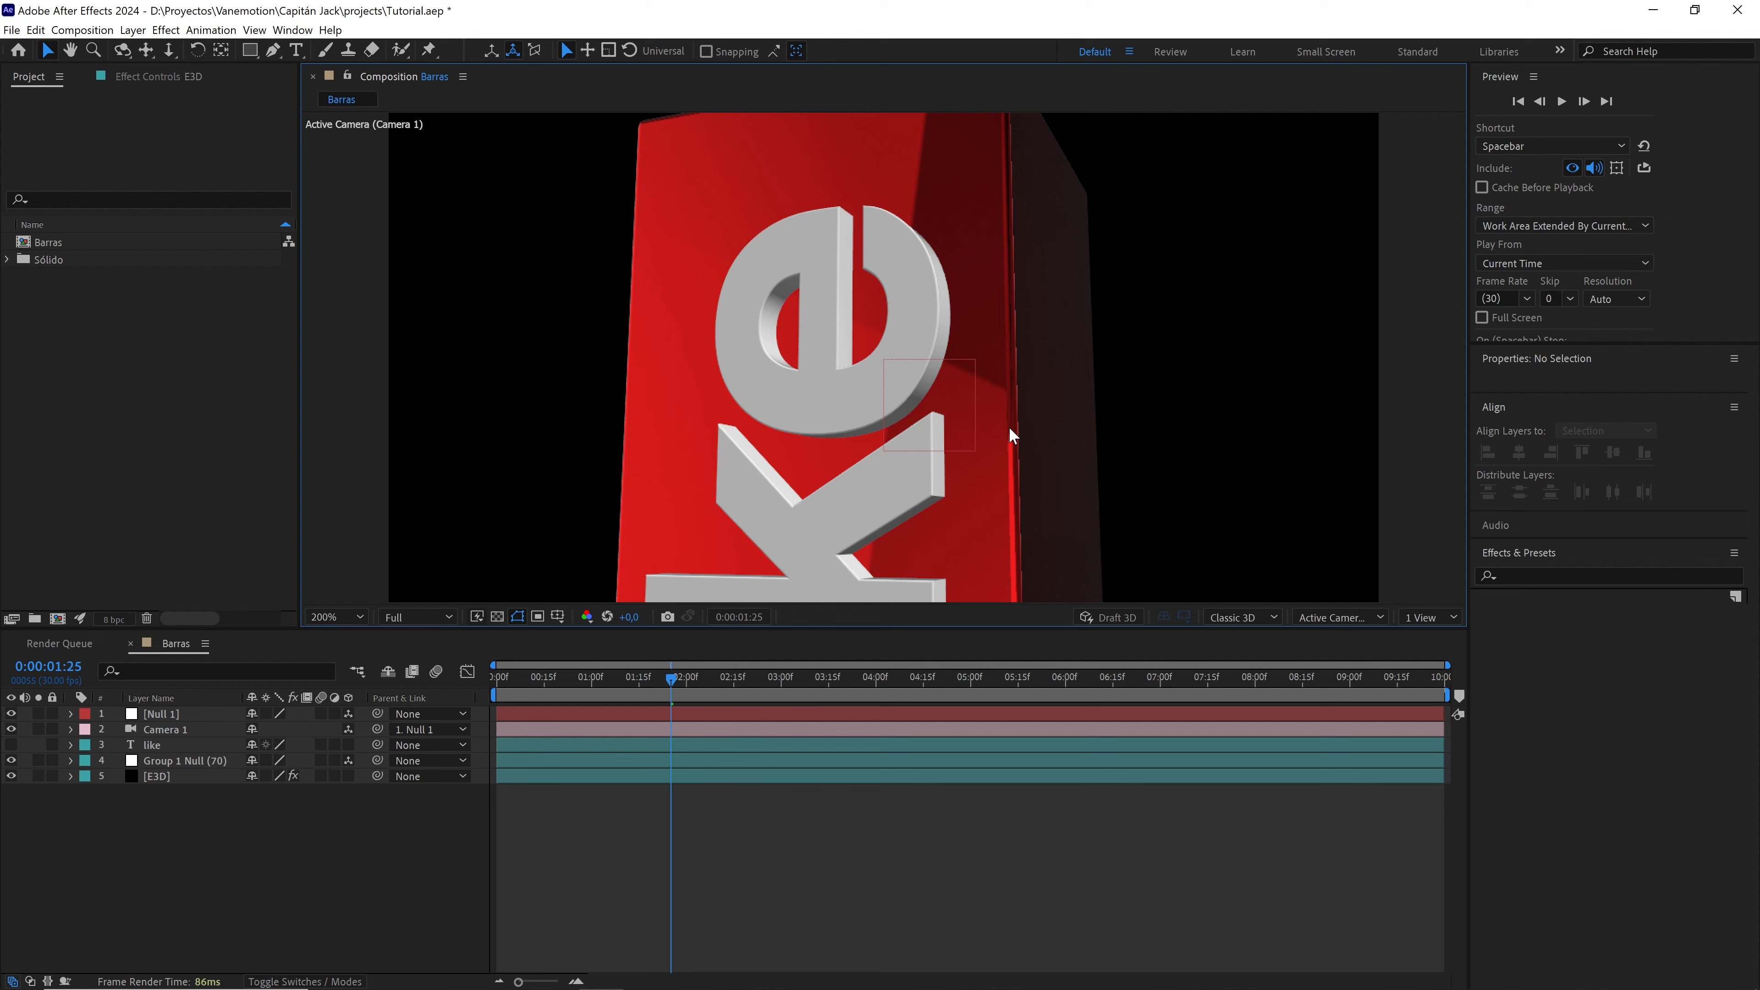
left_click_drag(999, 432, 935, 362)
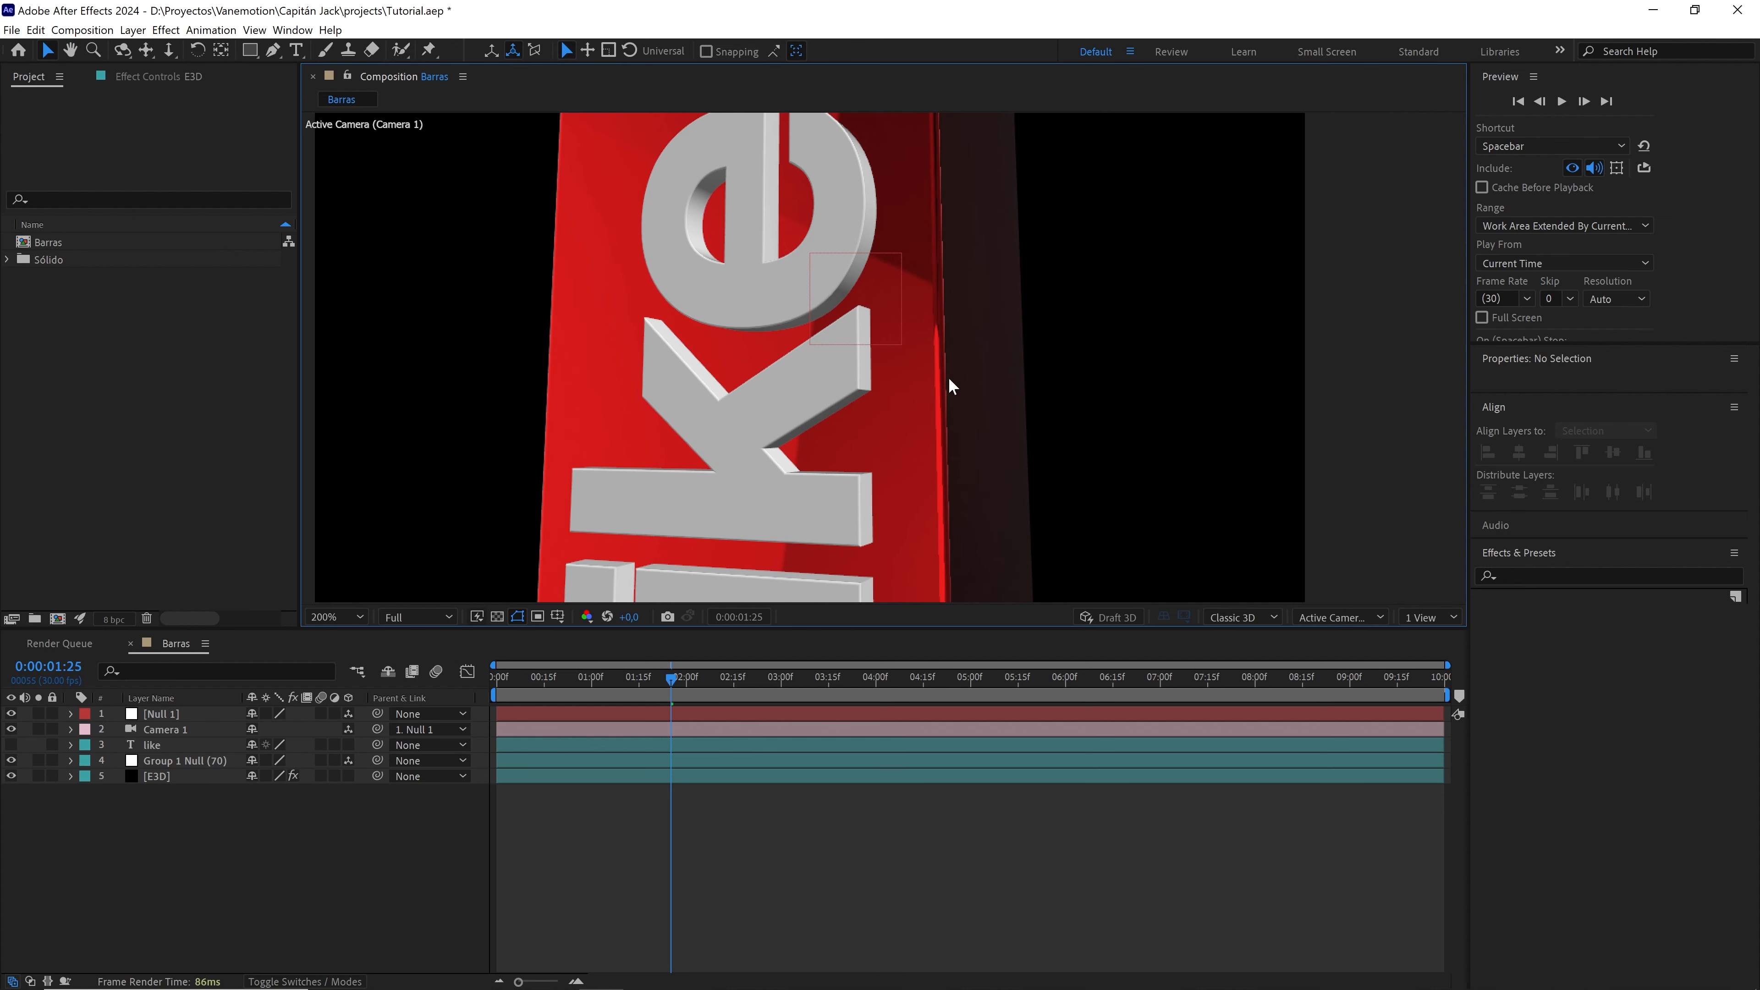
key("period")
left_click_drag(982, 272, 954, 373)
key("comma")
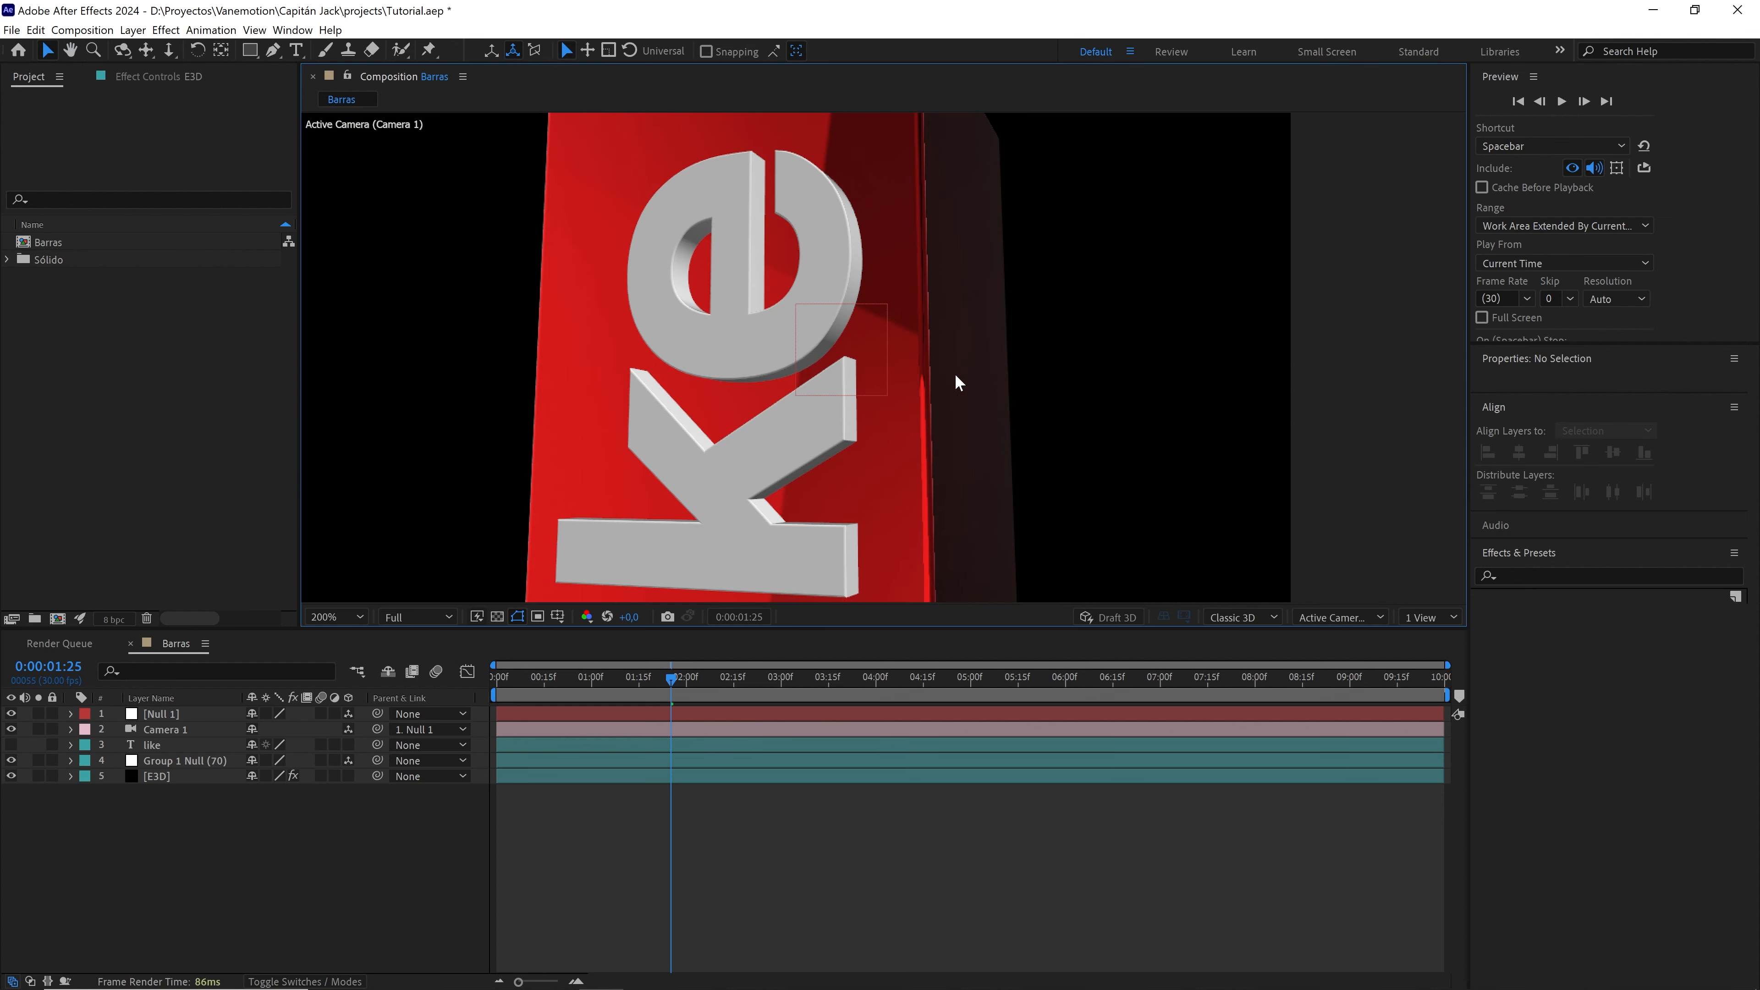
left_click_drag(935, 257, 890, 301)
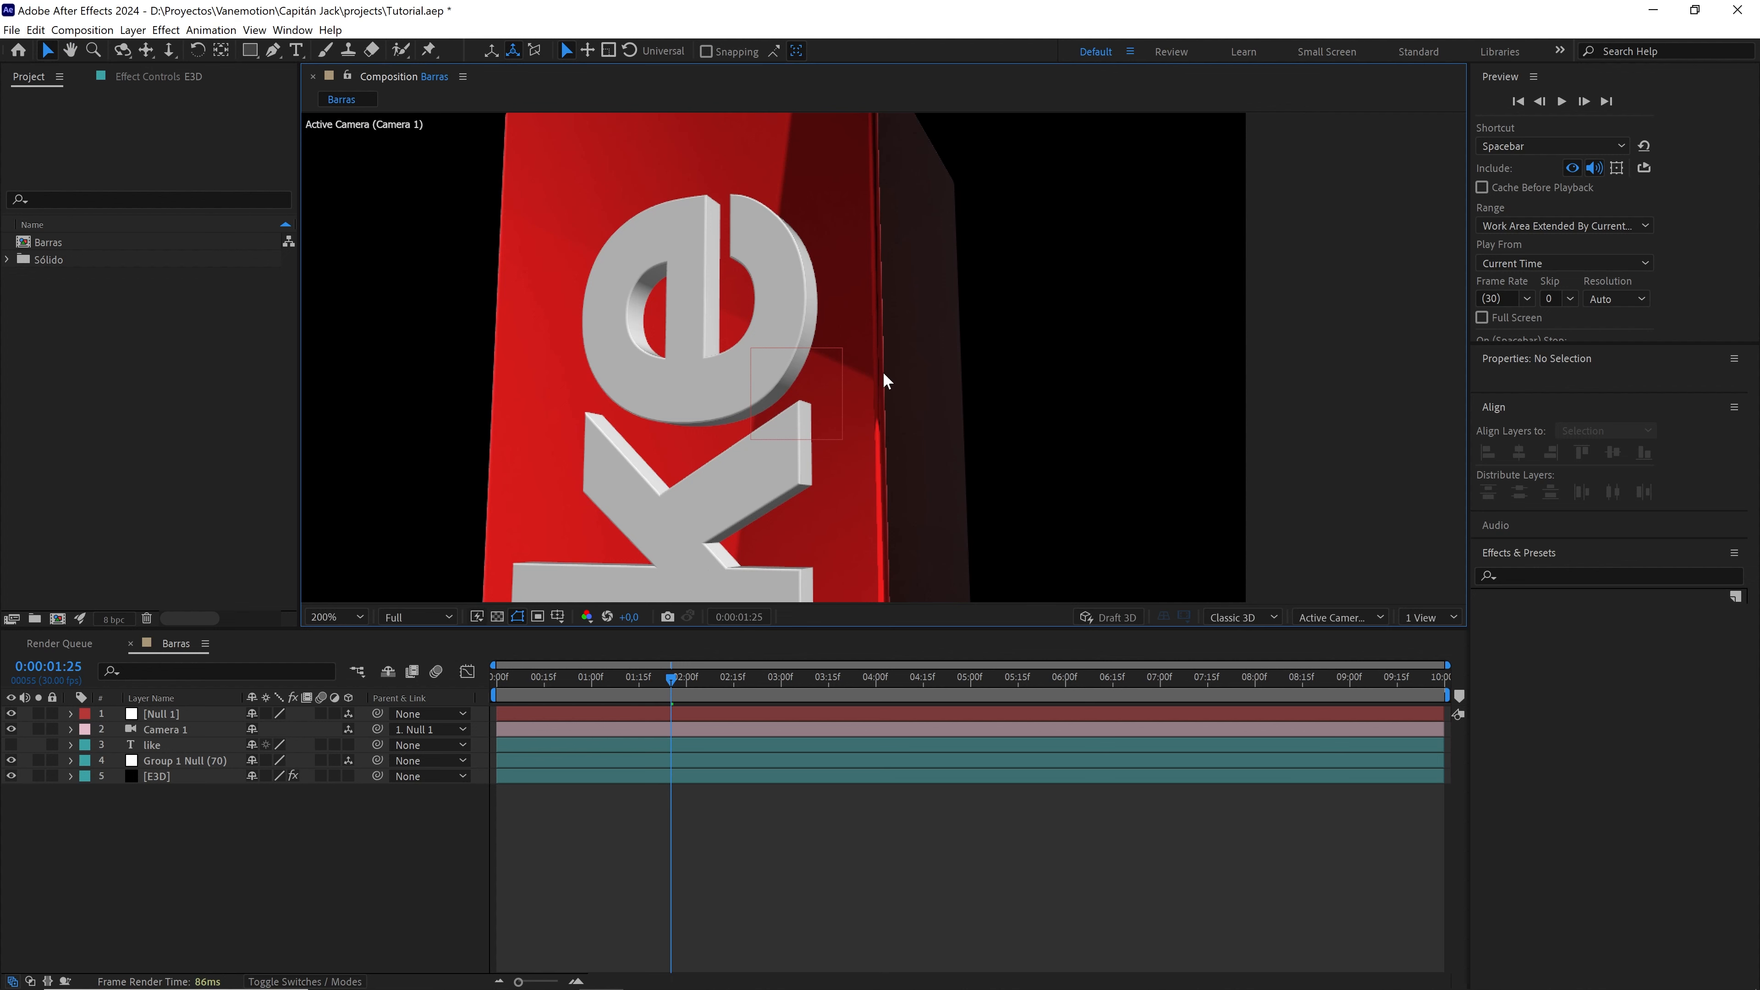
key("period")
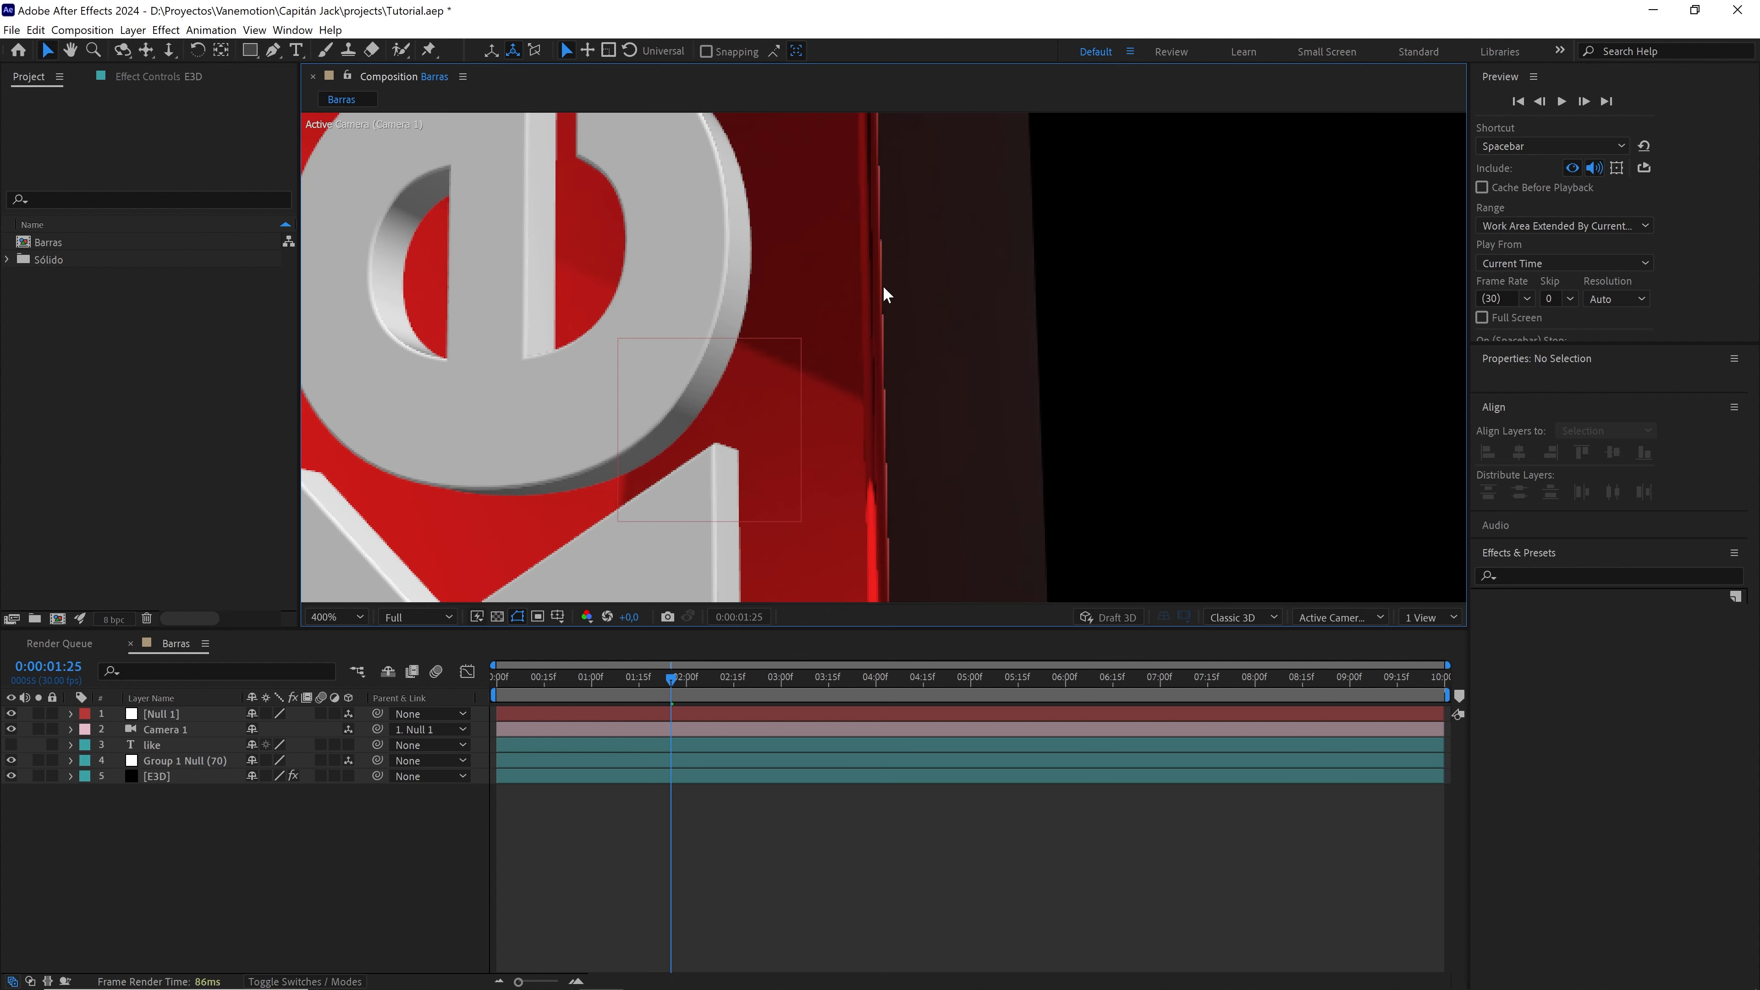
scroll(886, 412, "down", 2)
scroll(886, 411, "up", 1)
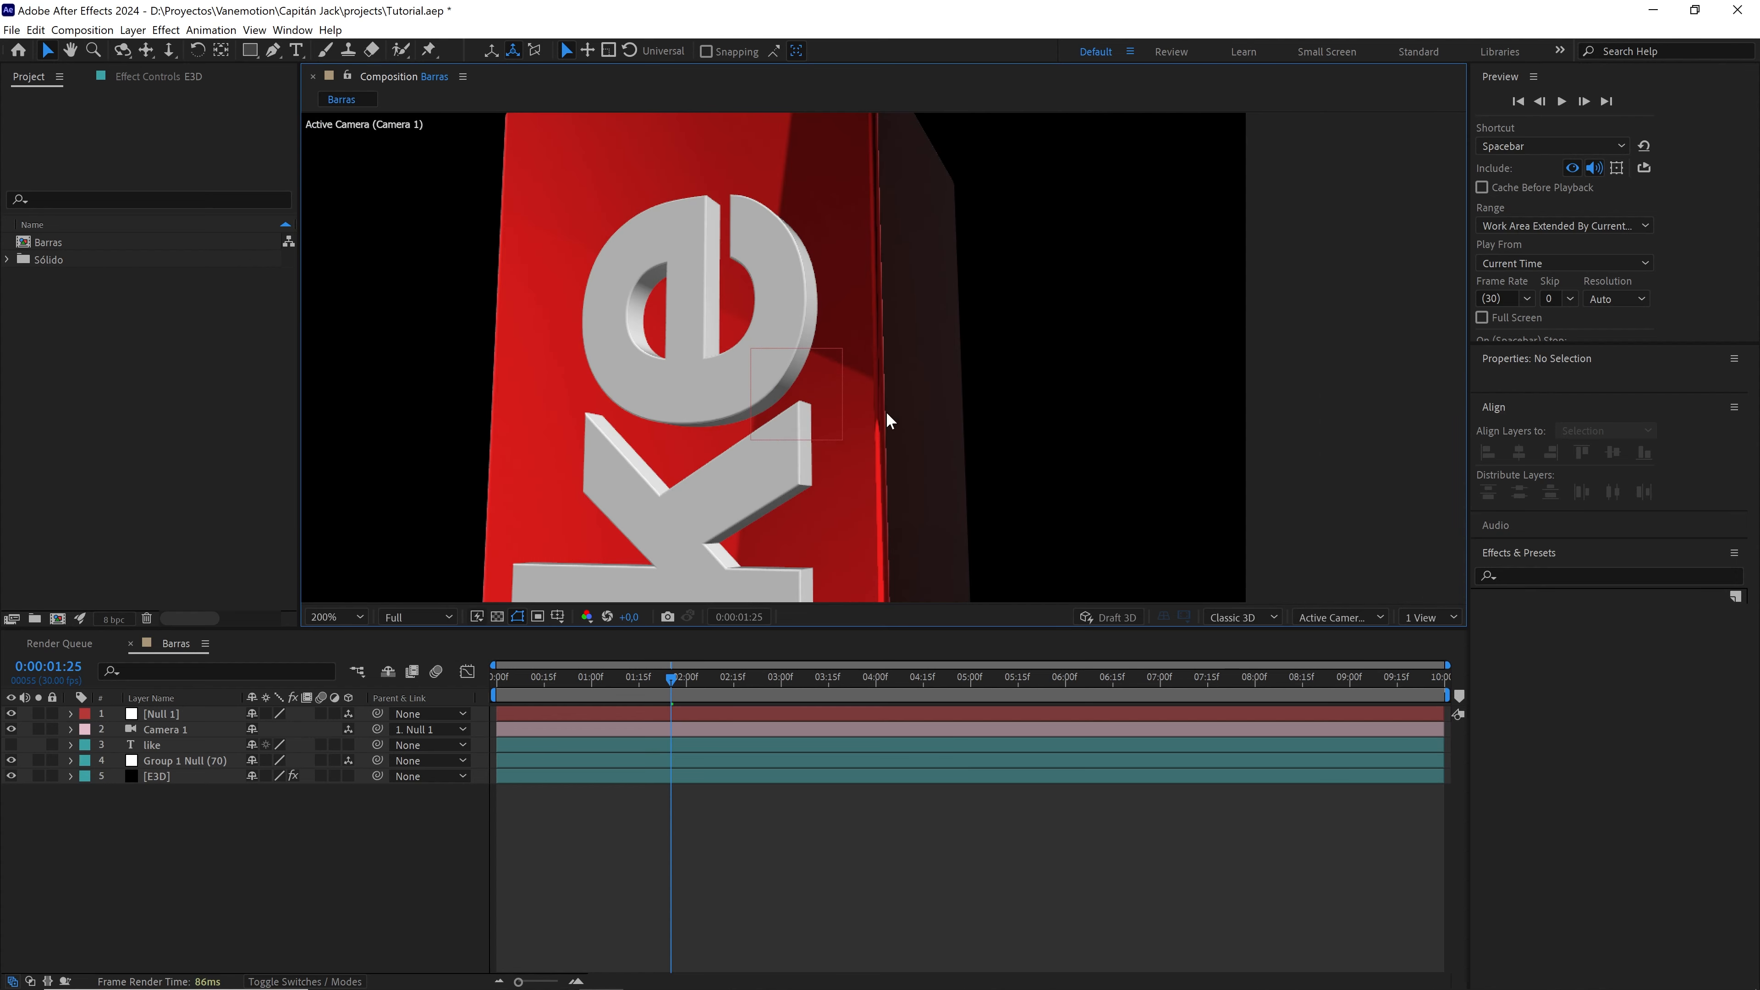
- In the E3D layer's Element output settings, set Supersampling to 8 and turn on Enhanced Multisampling
left_click(148, 777)
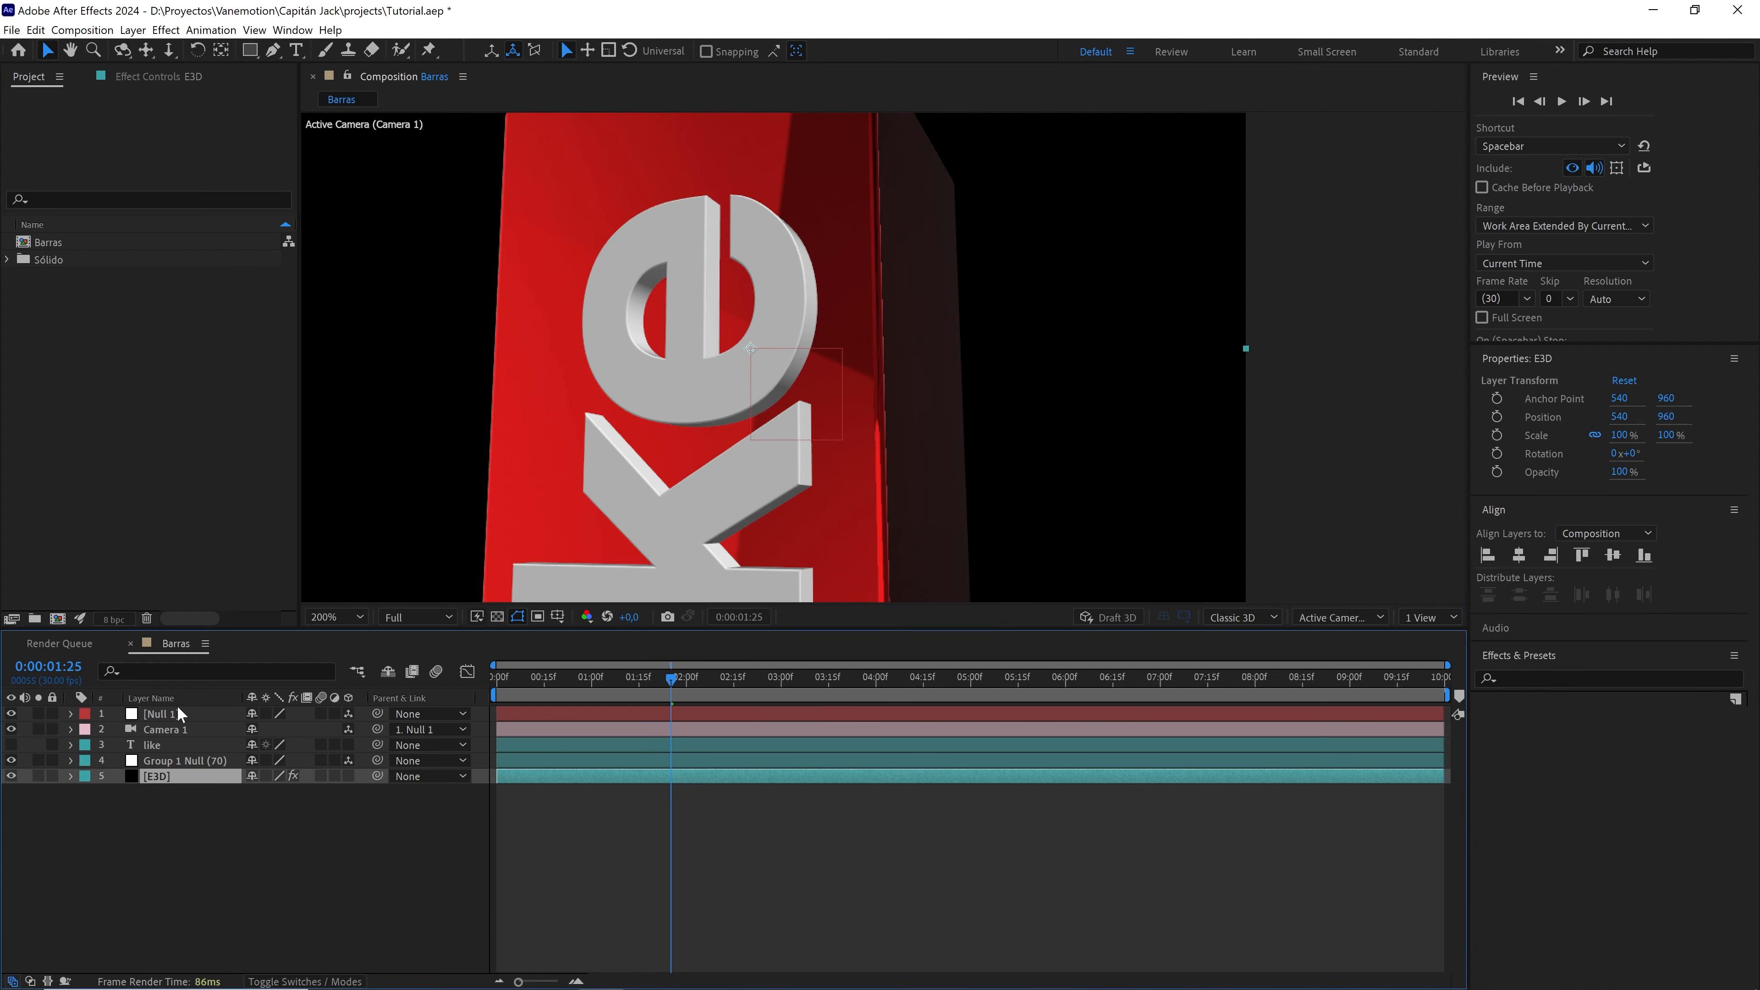
left_click(158, 76)
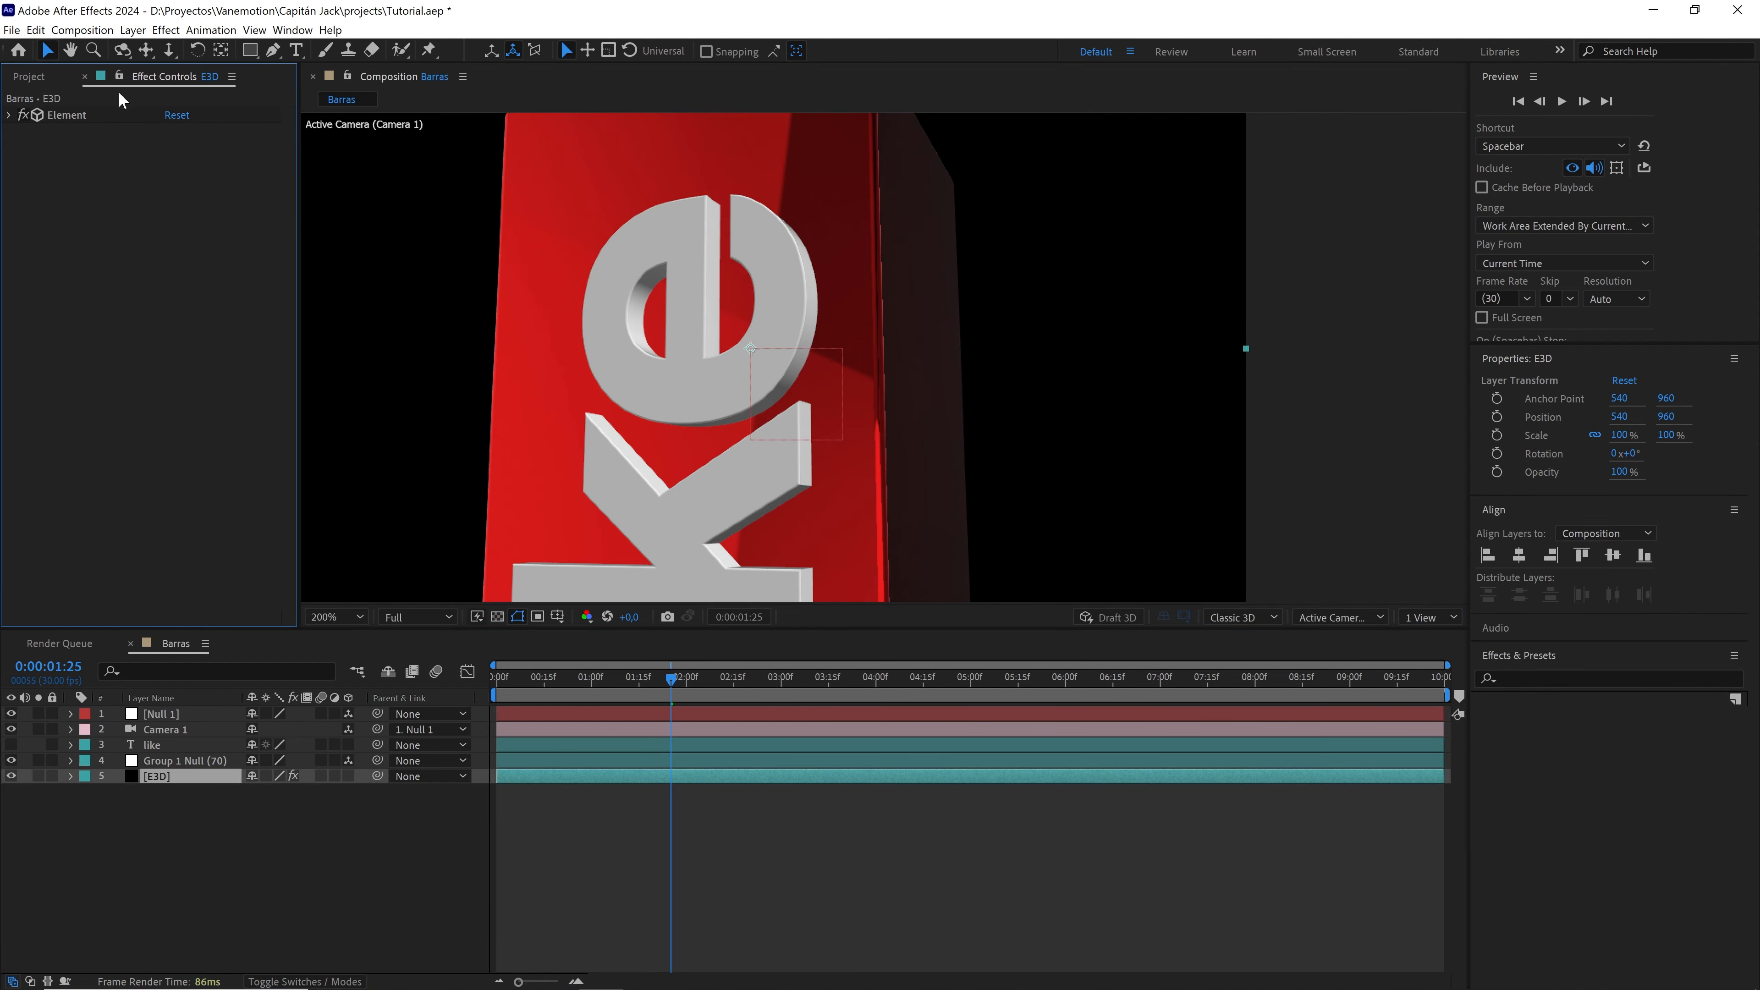
left_click(9, 117)
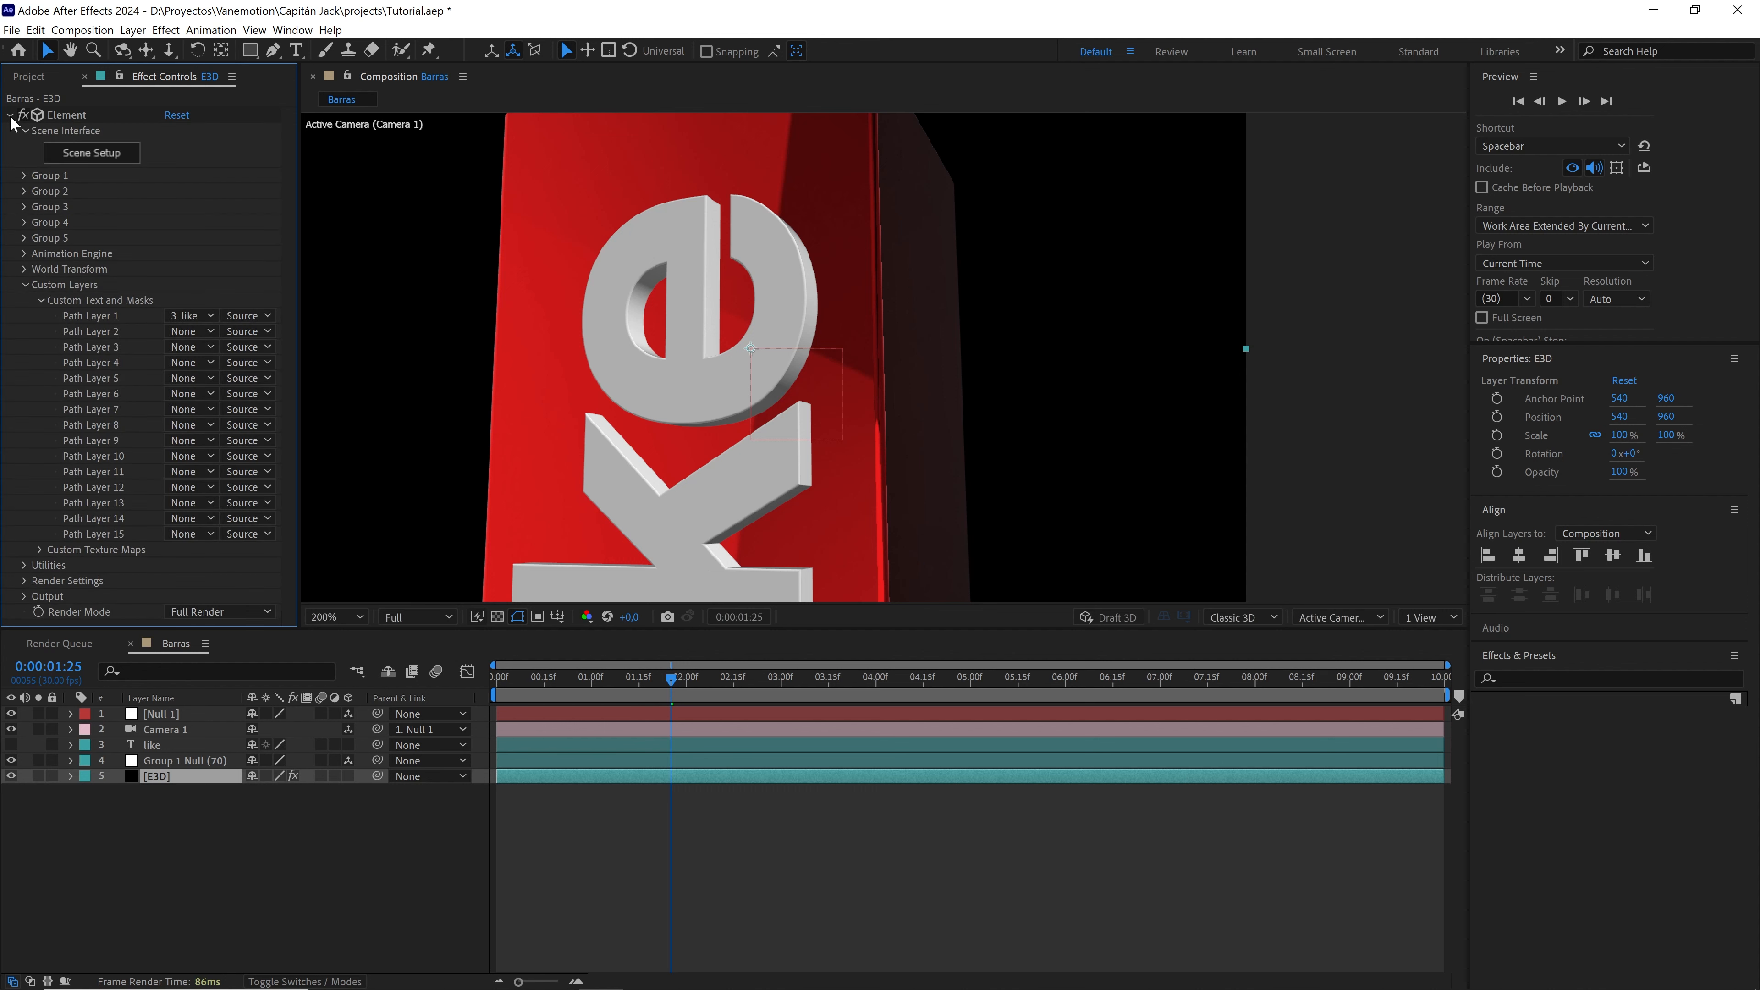
left_click(26, 285)
left_click(24, 333)
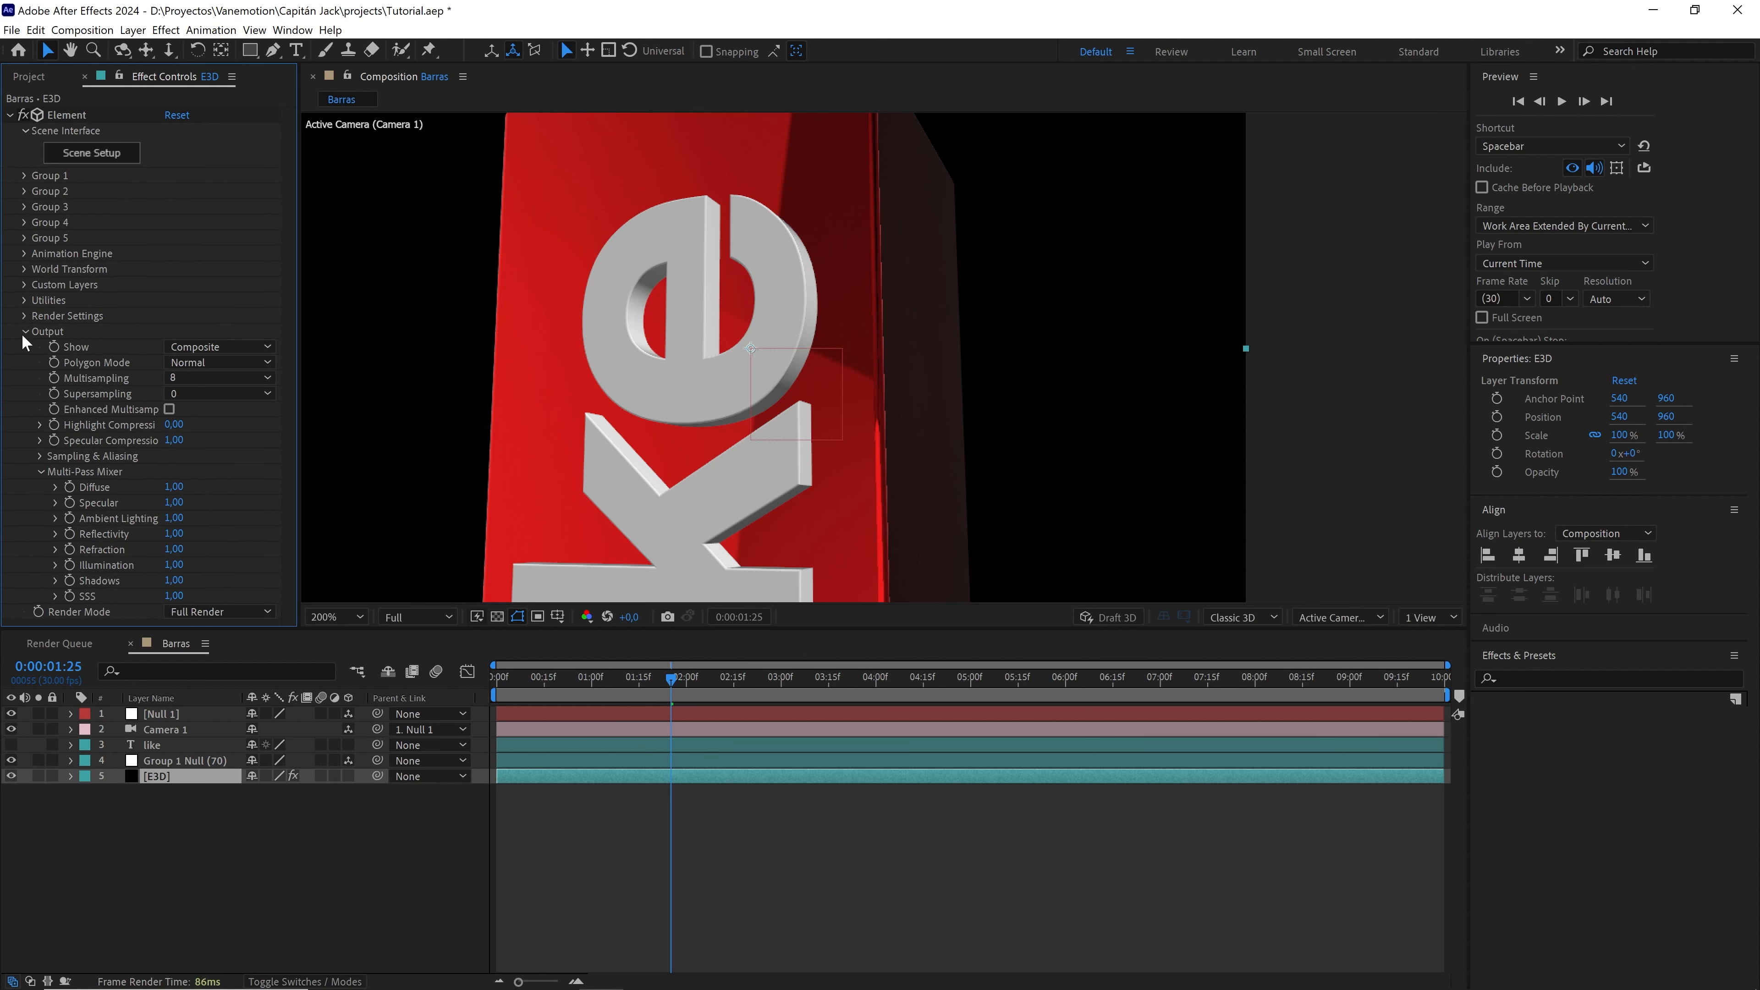
left_click(197, 394)
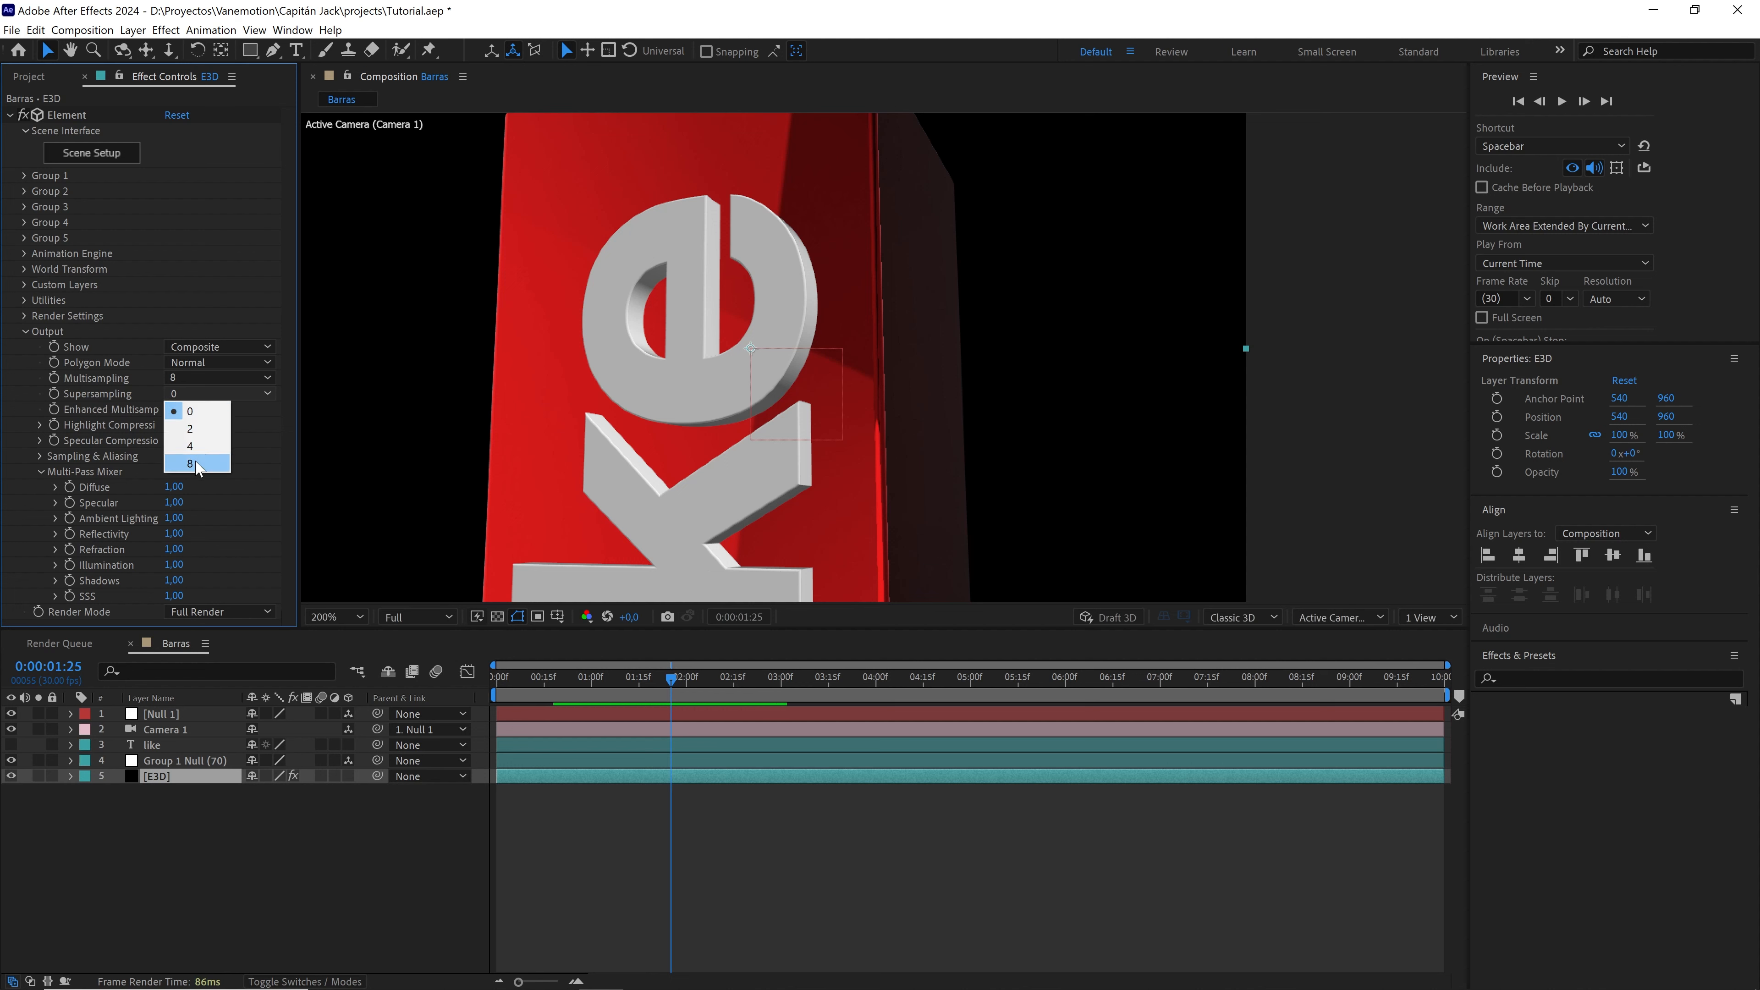
left_click(208, 463)
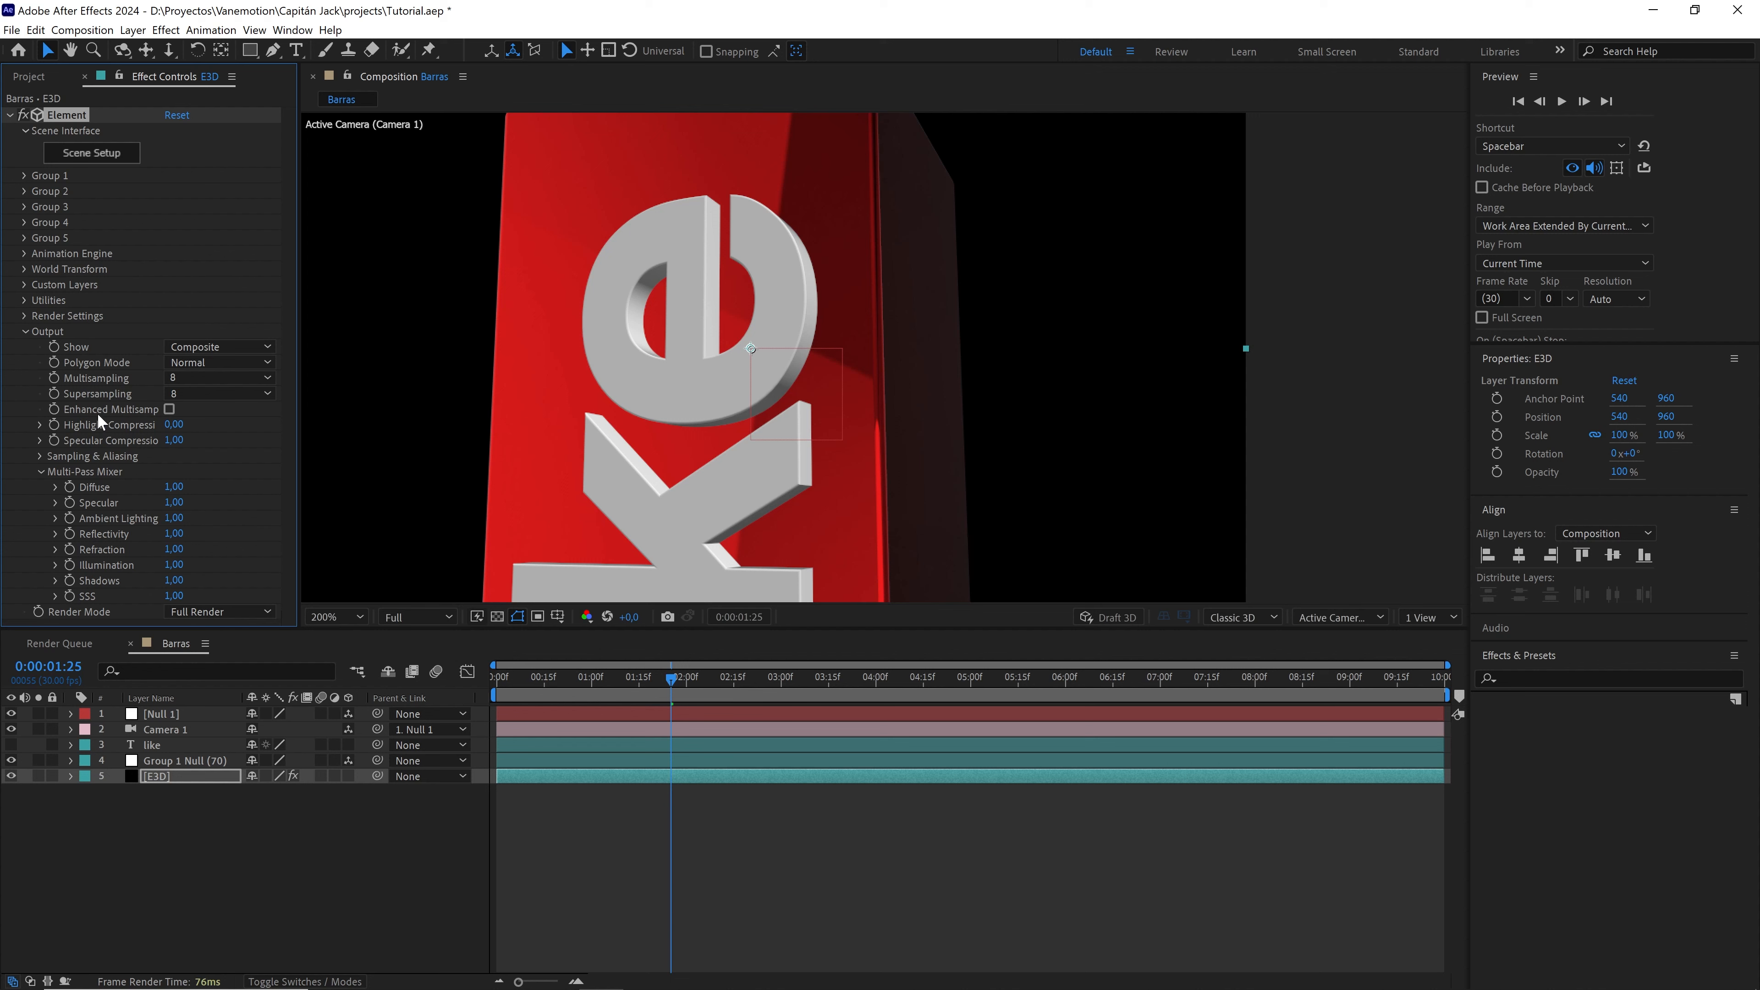
left_click(169, 410)
left_click(26, 332)
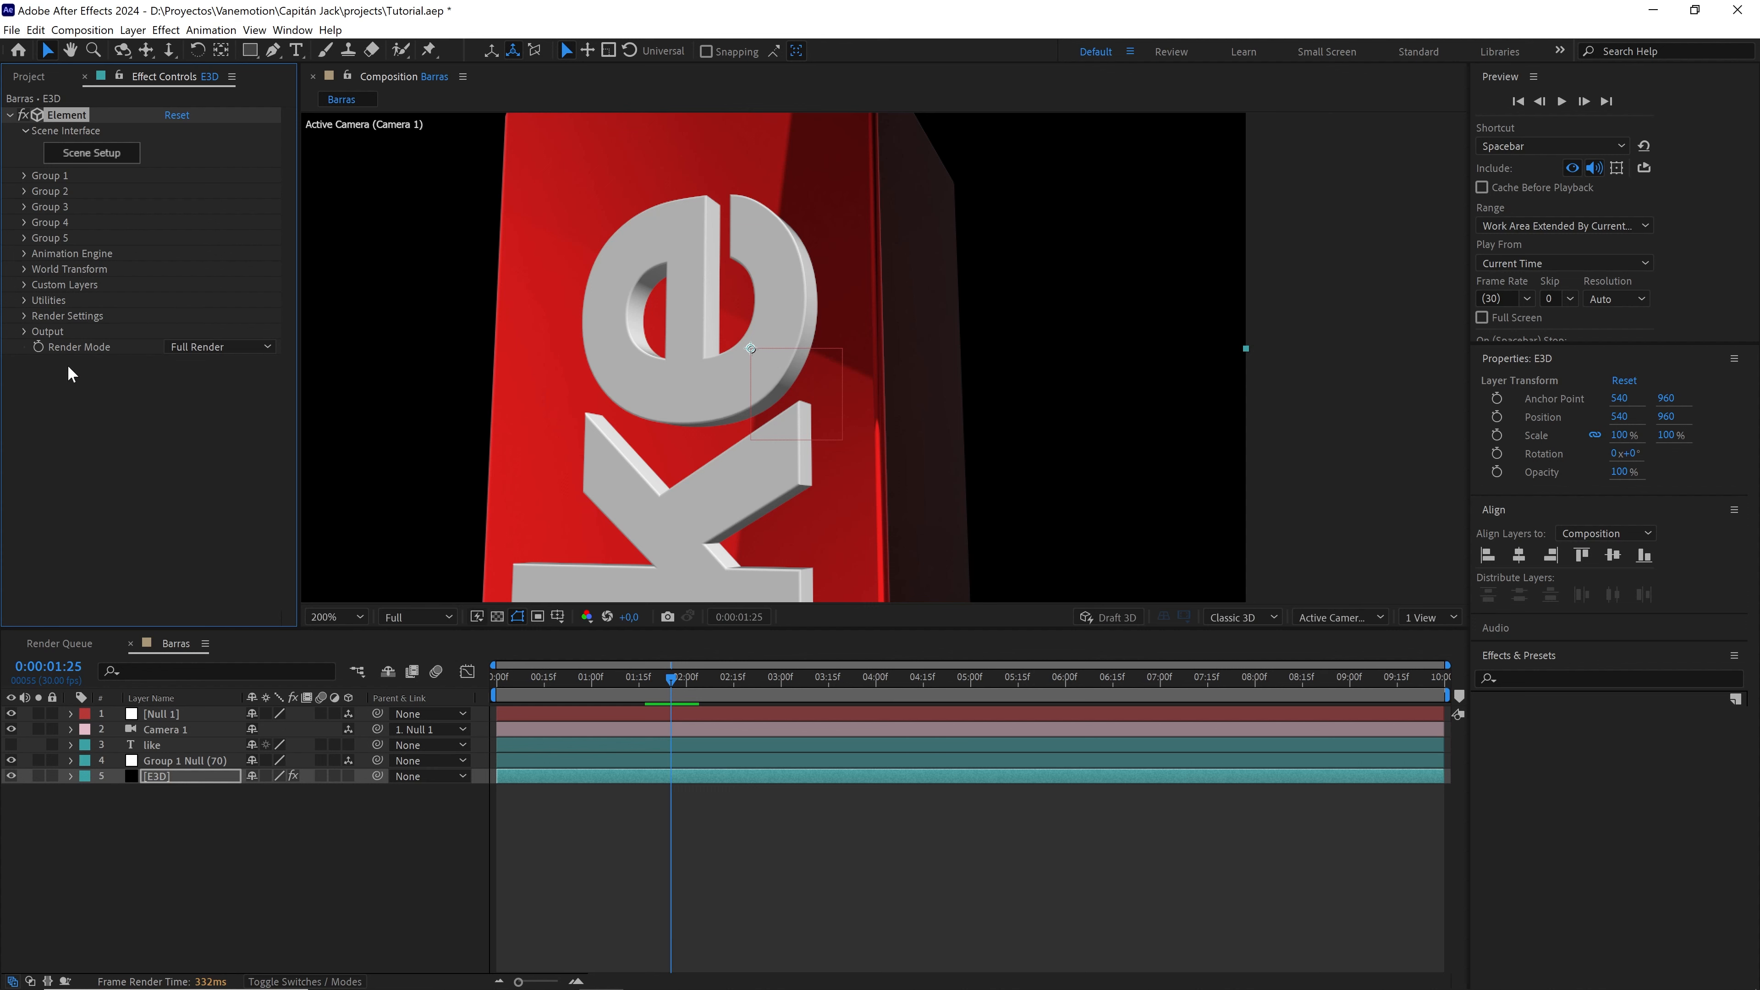
- Enable Ambient Occlusion in Element's render settings, using the SSAO mode
left_click(25, 317)
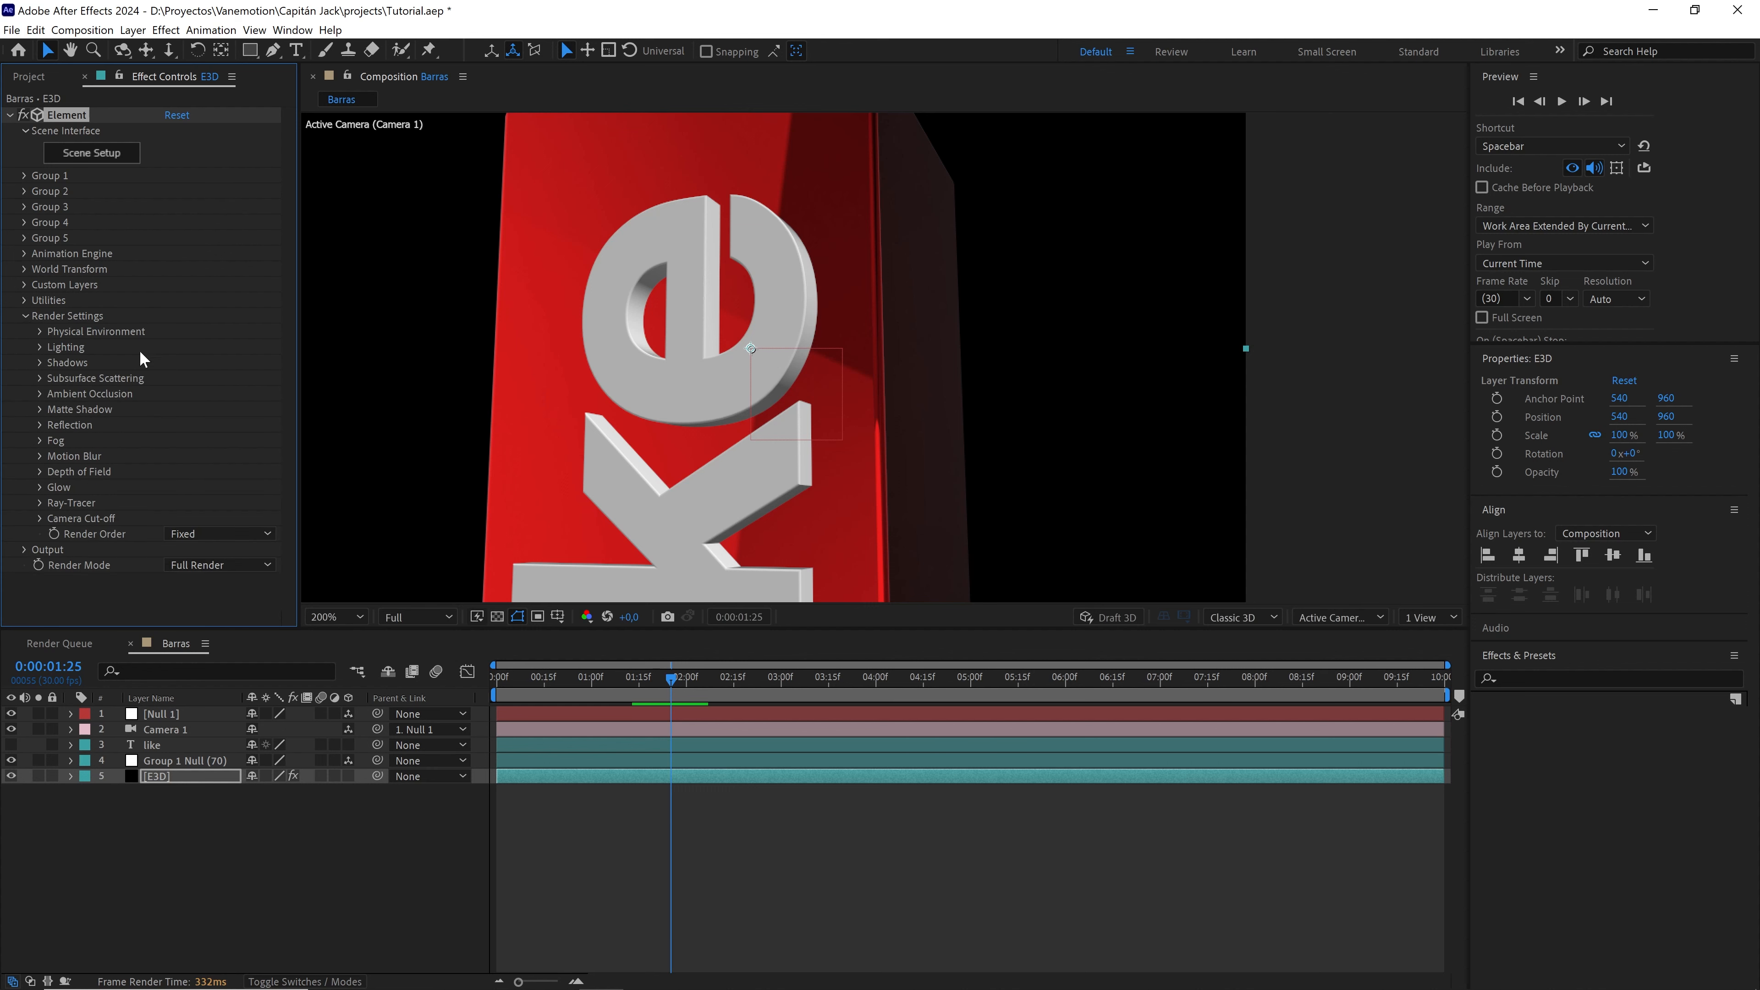
left_click(39, 394)
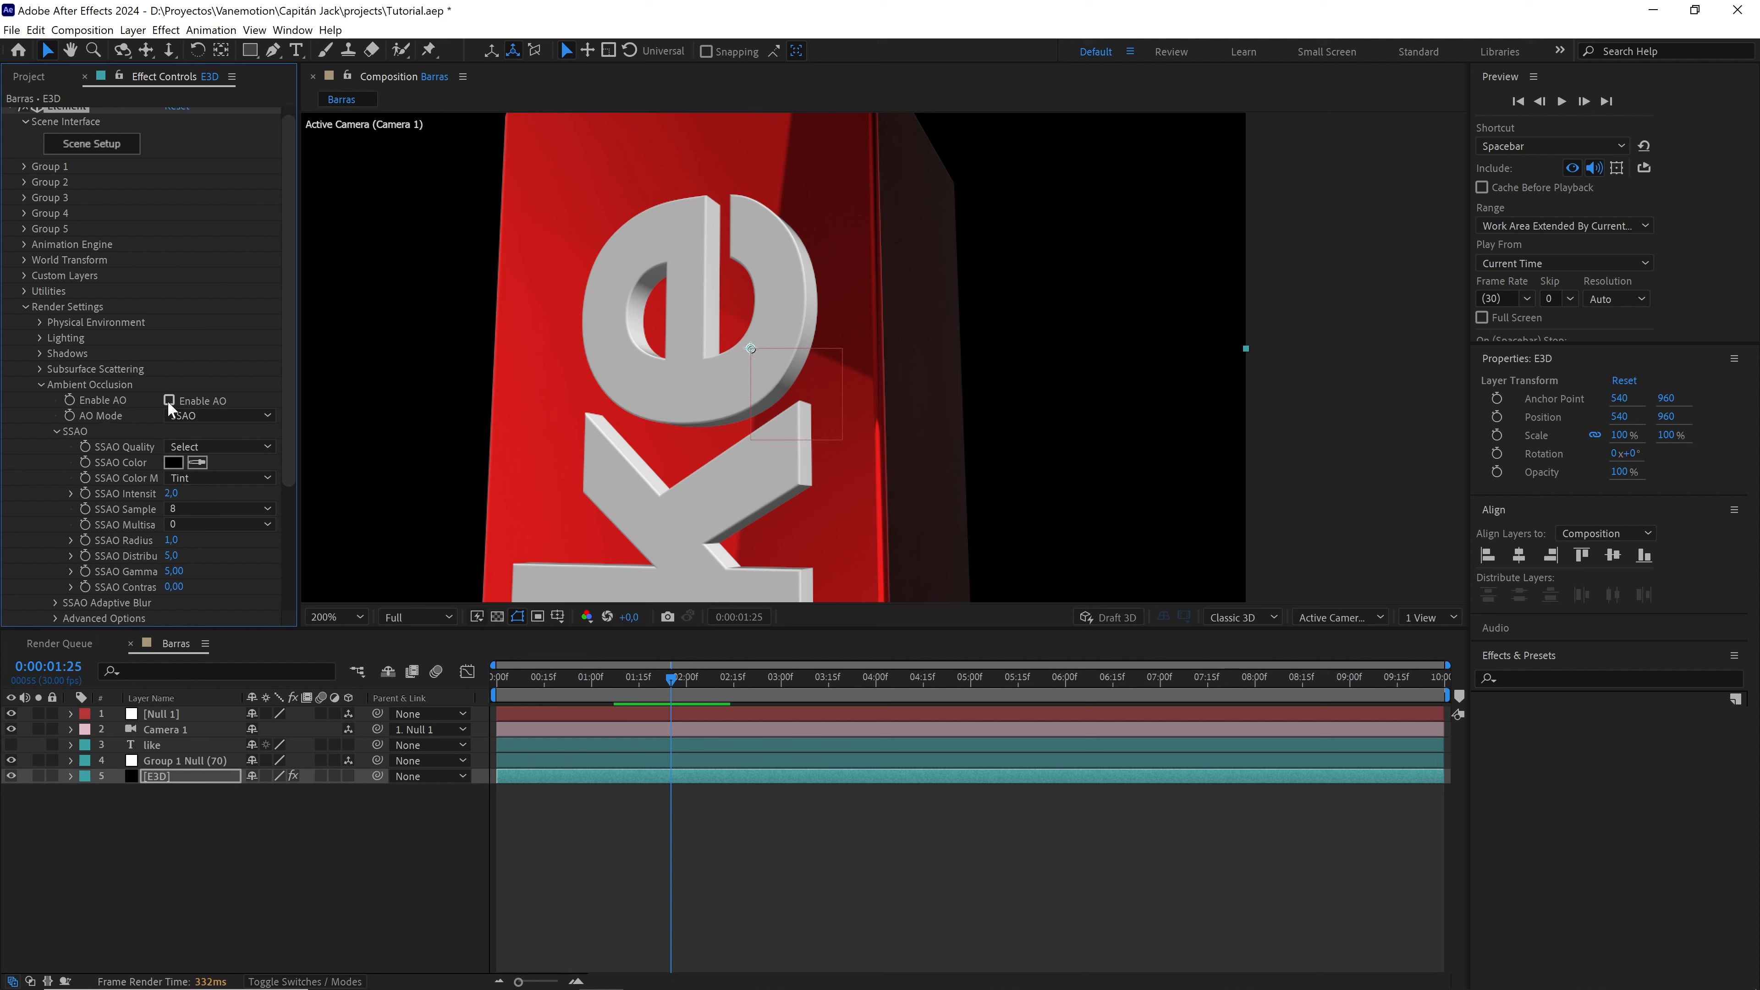
left_click(168, 400)
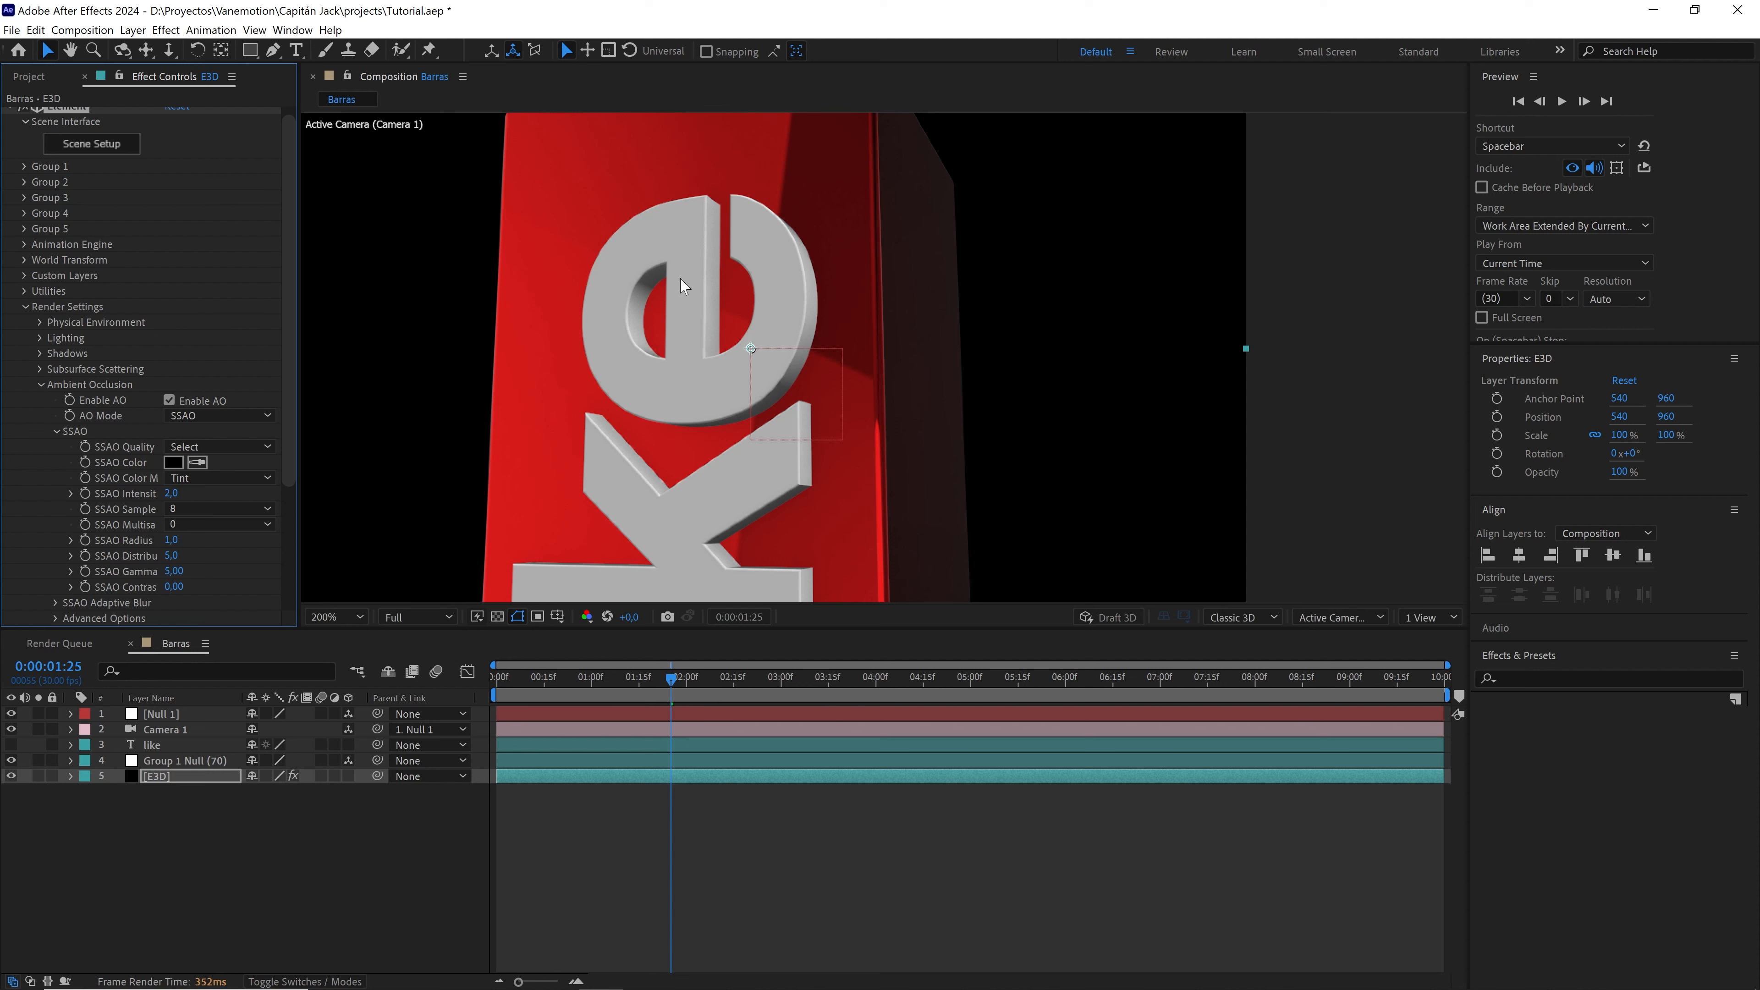
- Try the Ray-Traced ambient occlusion mode on the column and letters, and switch back to SSAO
left_click(201, 417)
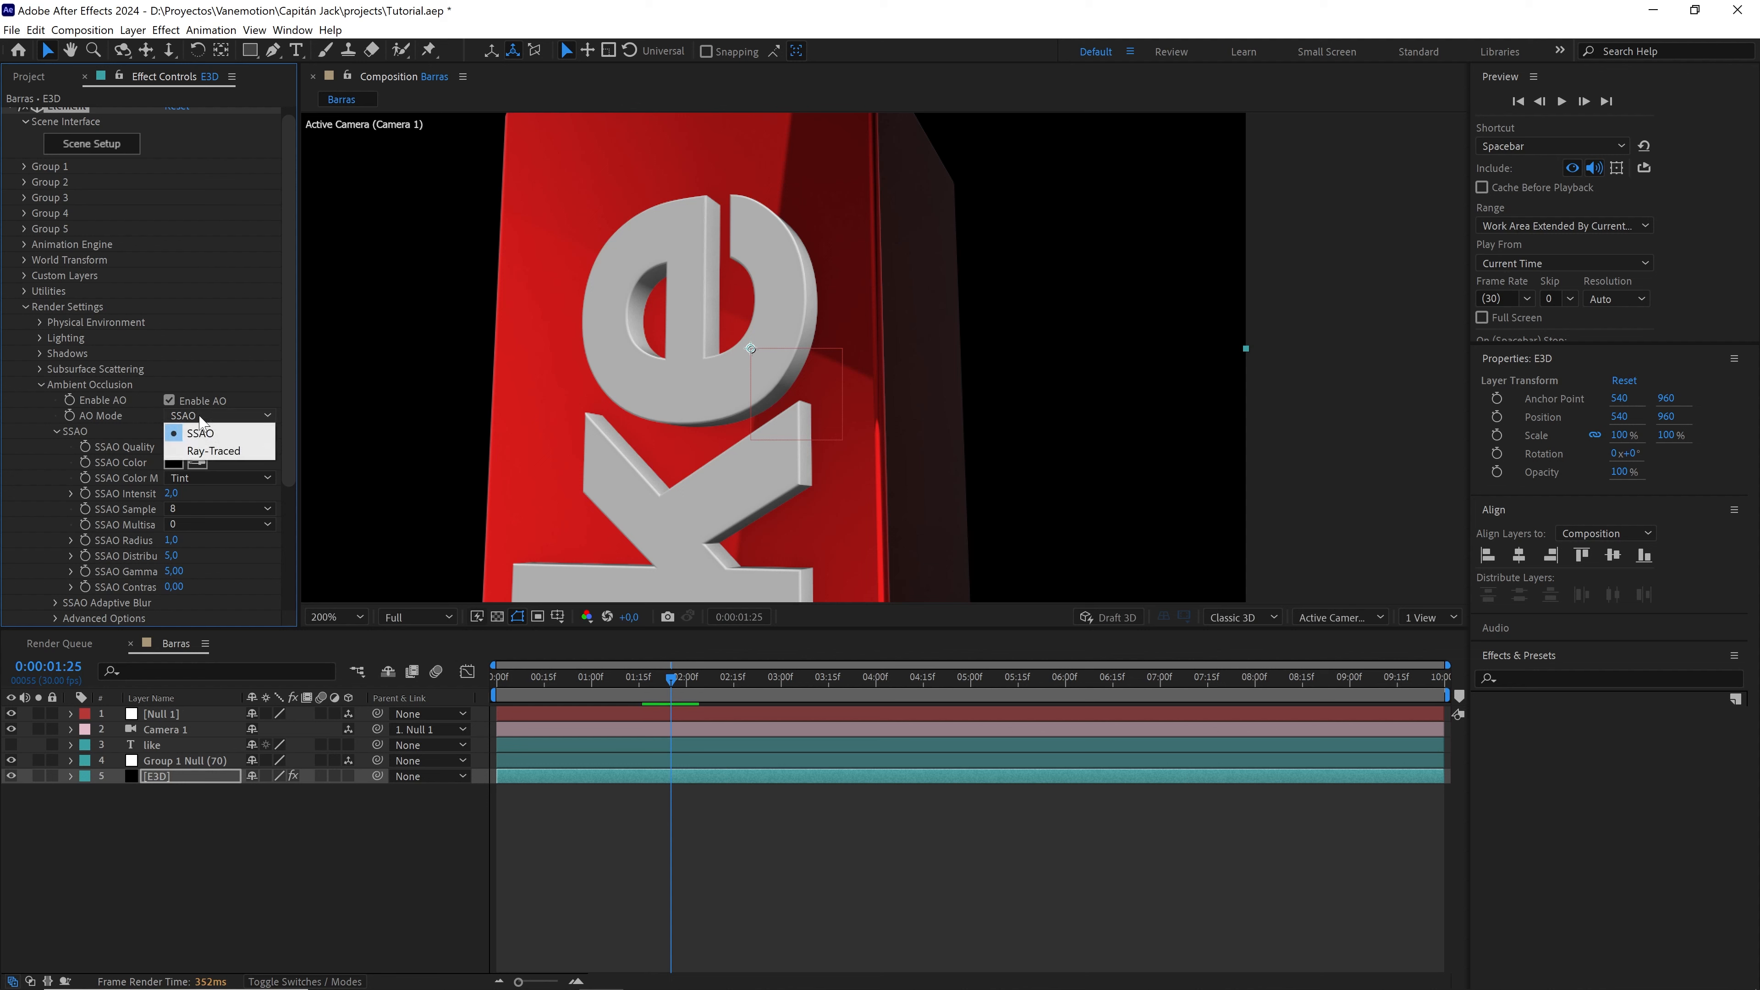
left_click(215, 452)
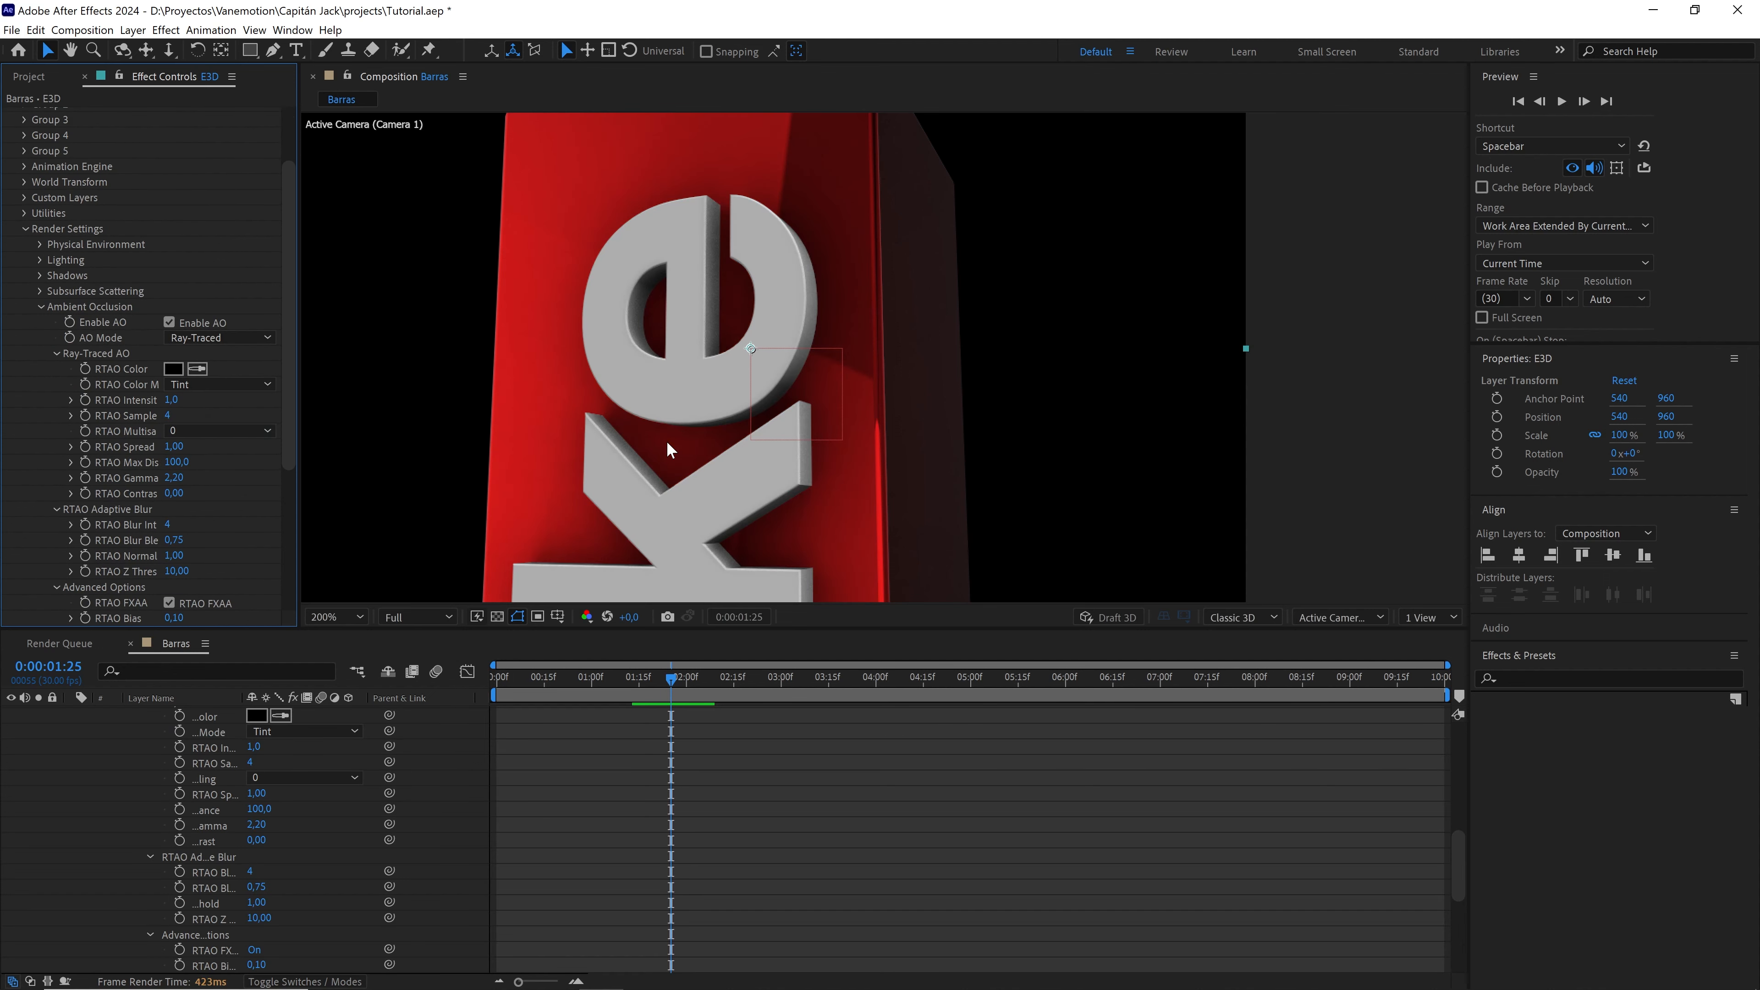
scroll(711, 389, "down", 3)
scroll(711, 390, "up", 2)
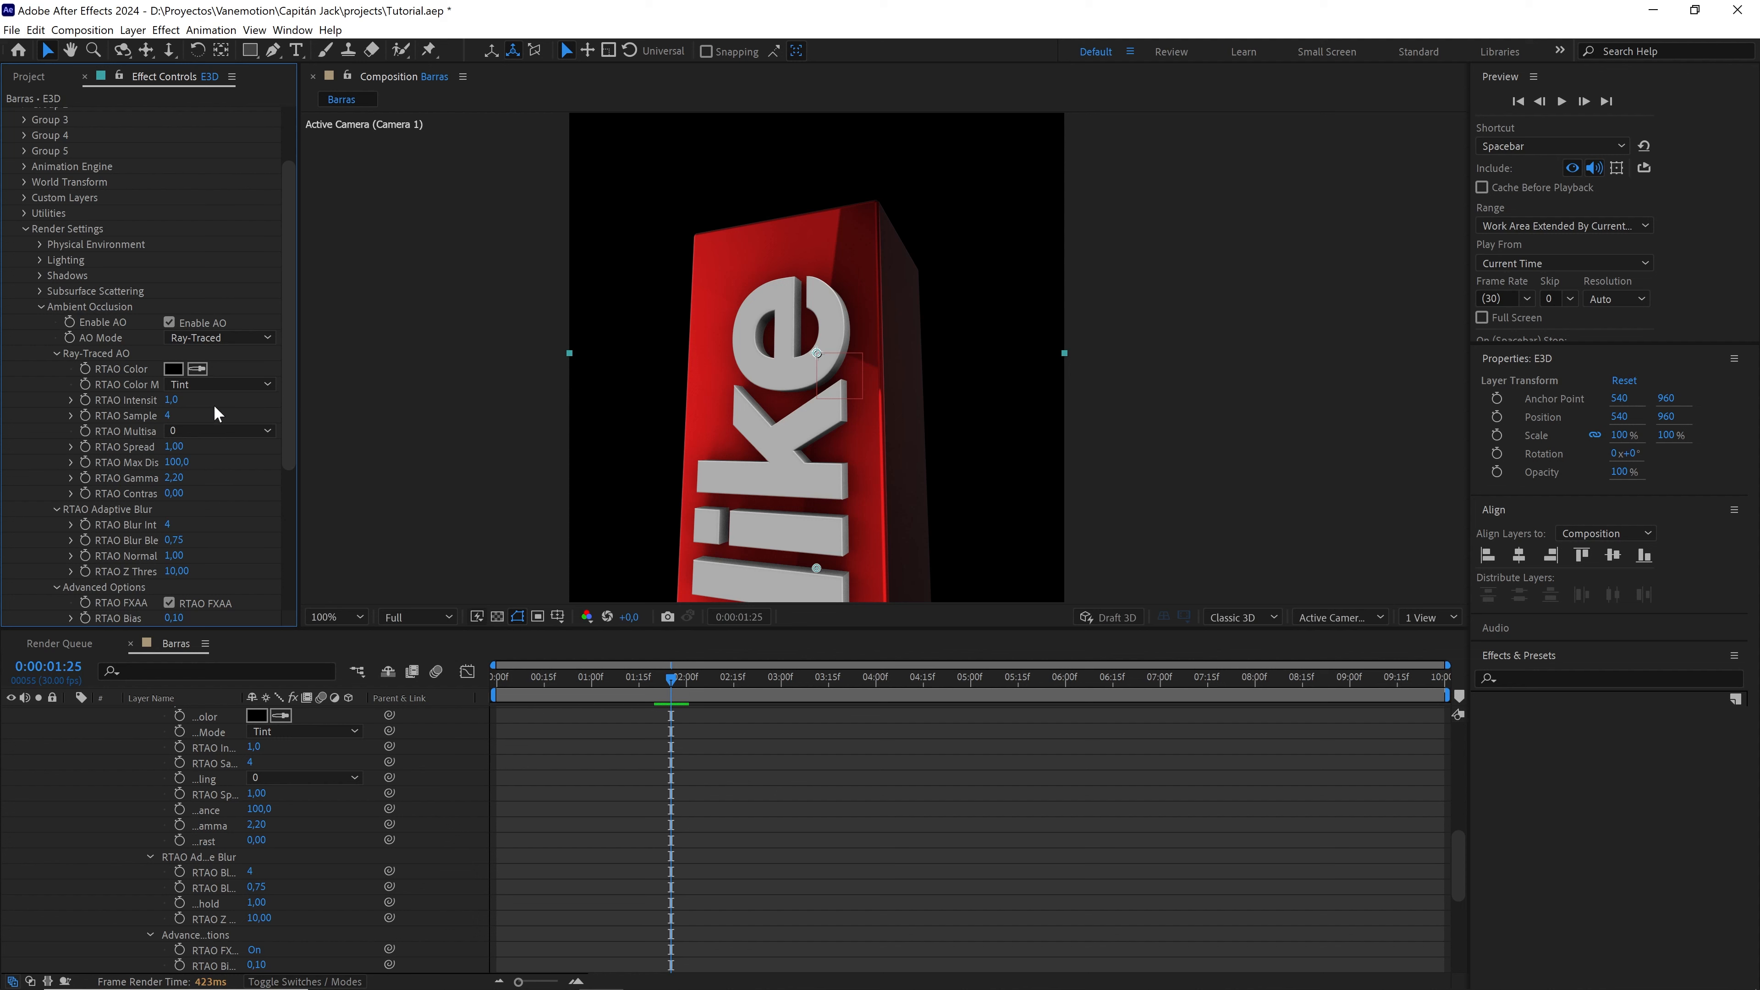
left_click(257, 339)
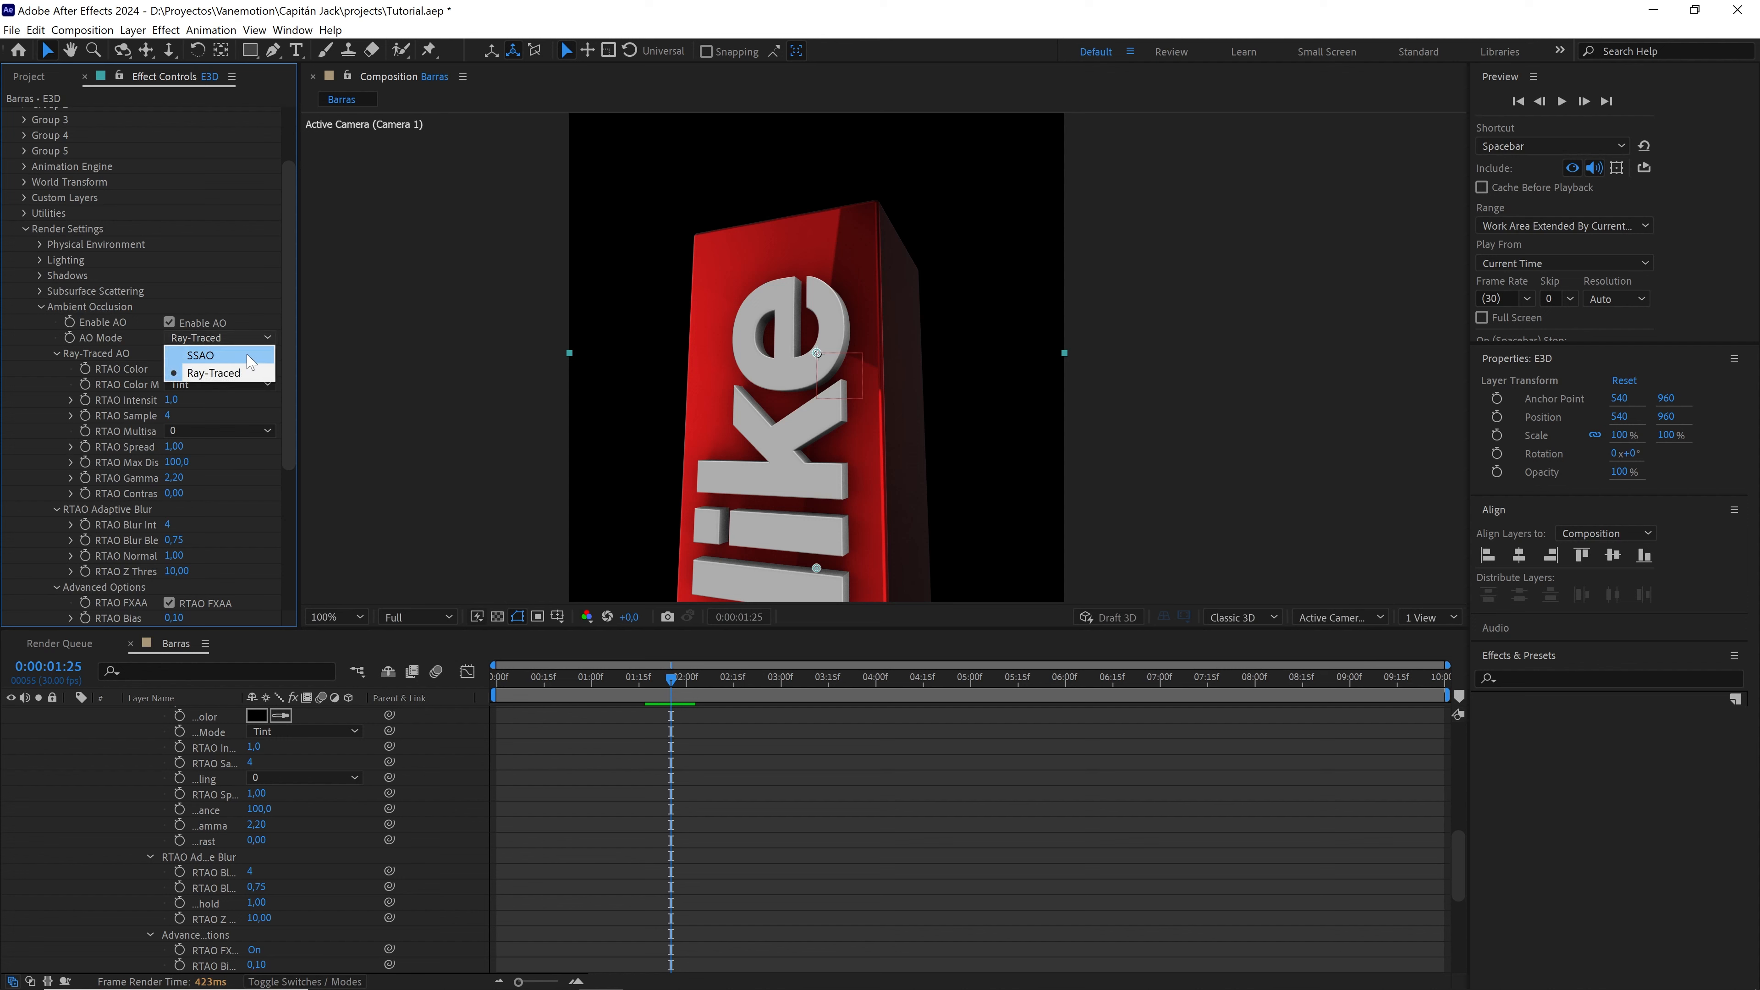
left_click(248, 357)
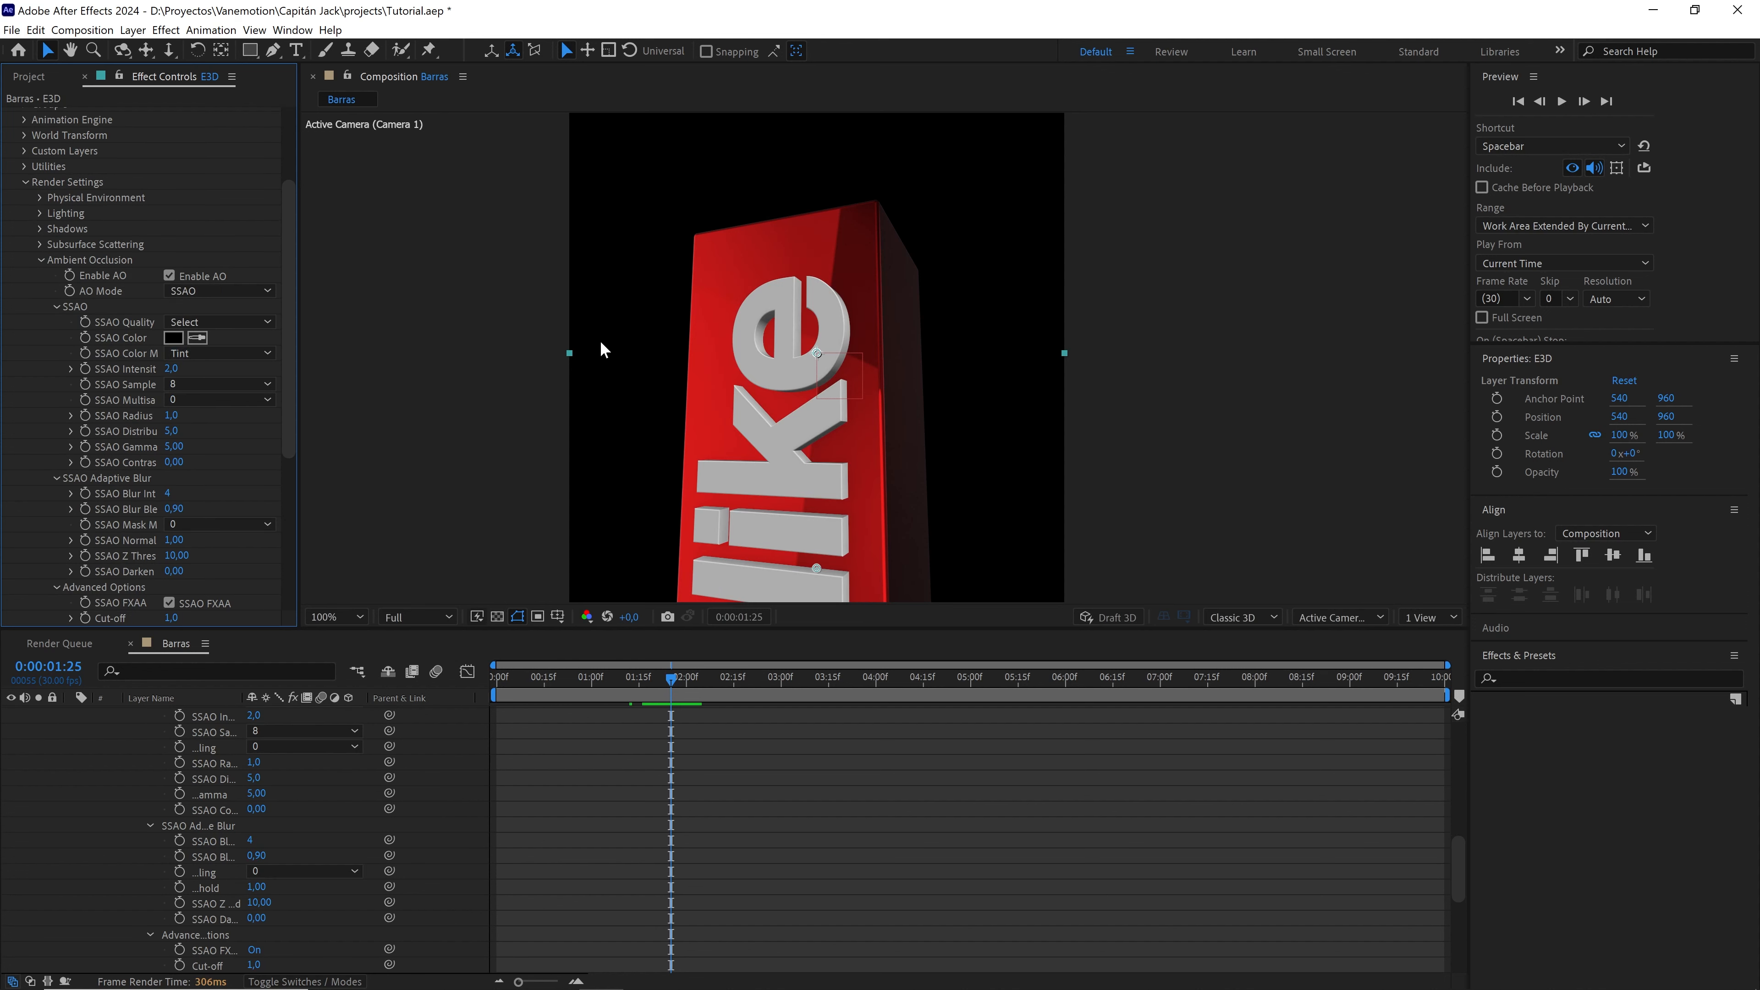
- Review Element's Motion Blur render settings and collapse the E3D layer's expanded property groups
left_click(39, 259)
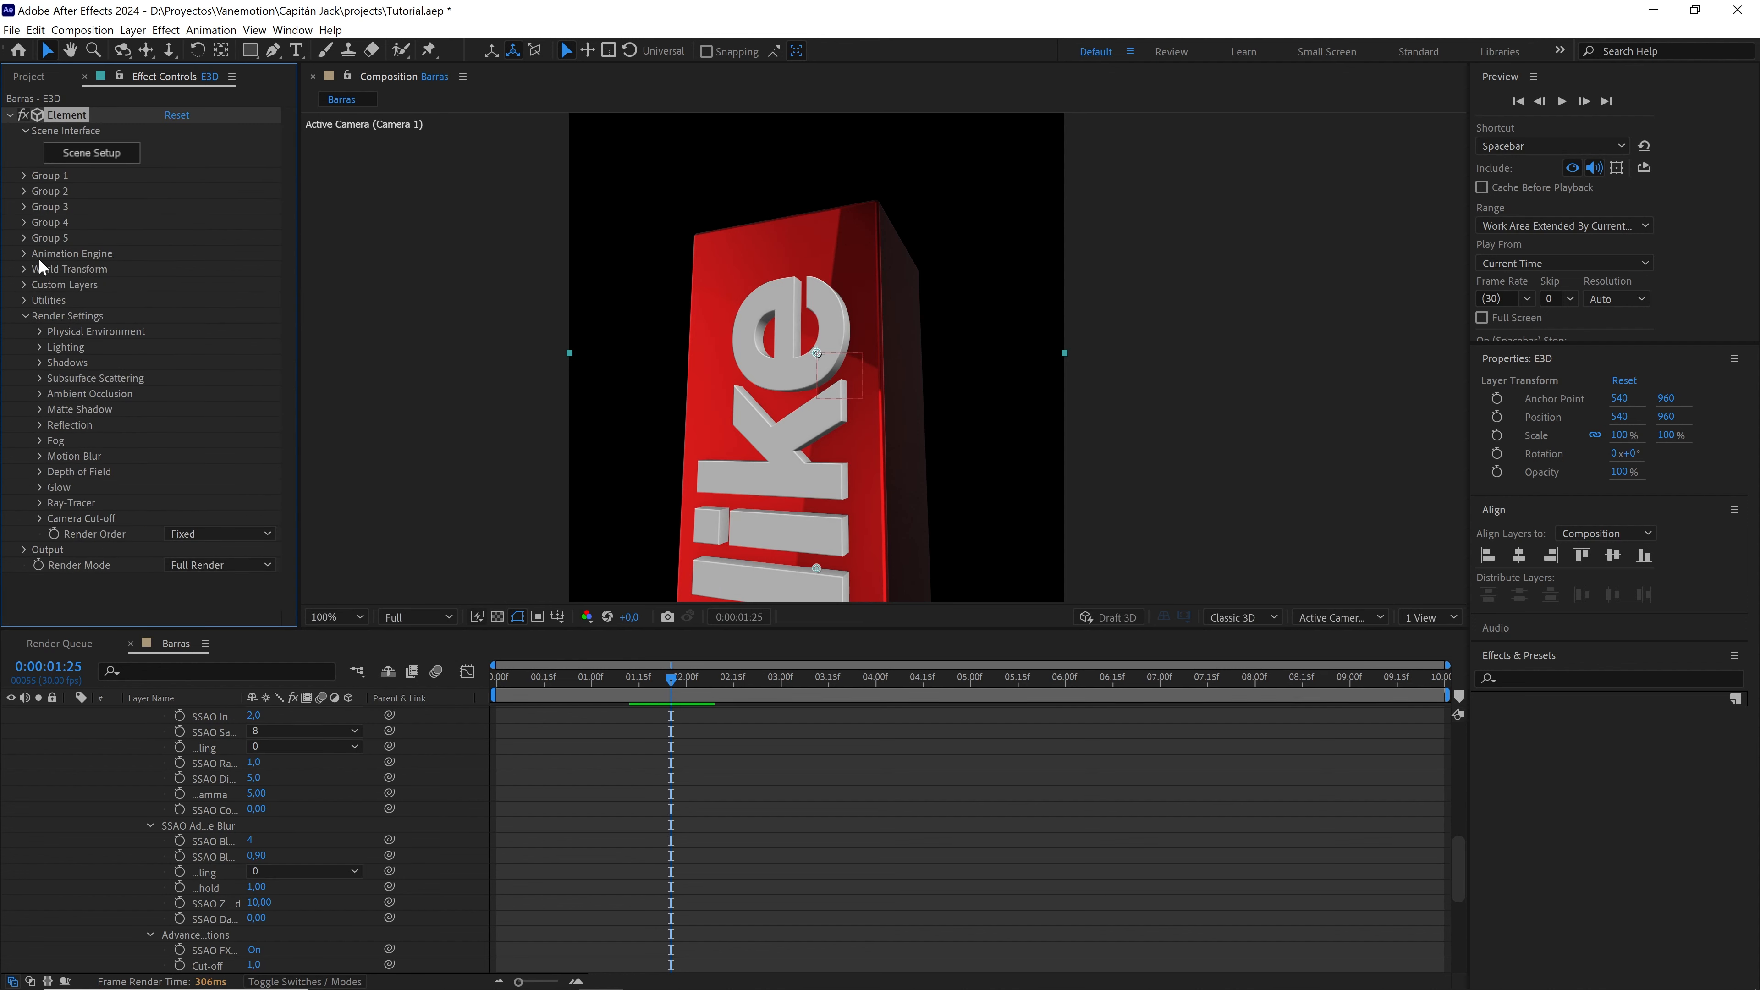
left_click(36, 456)
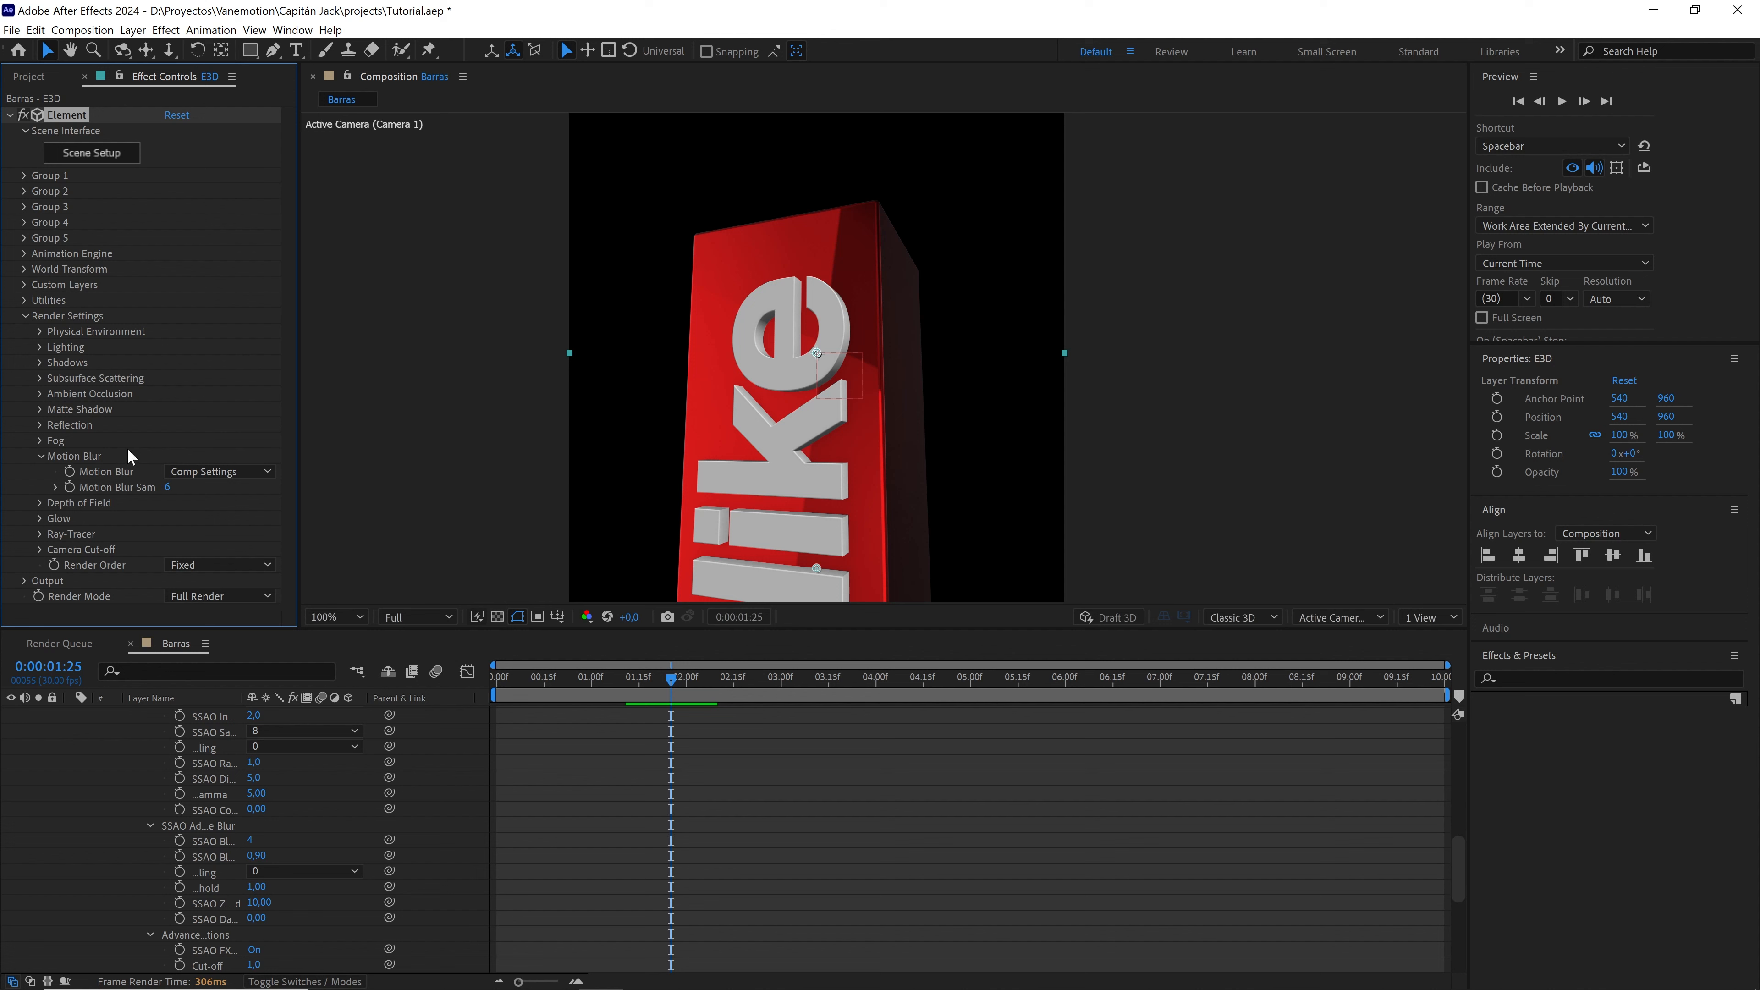
left_click(42, 456)
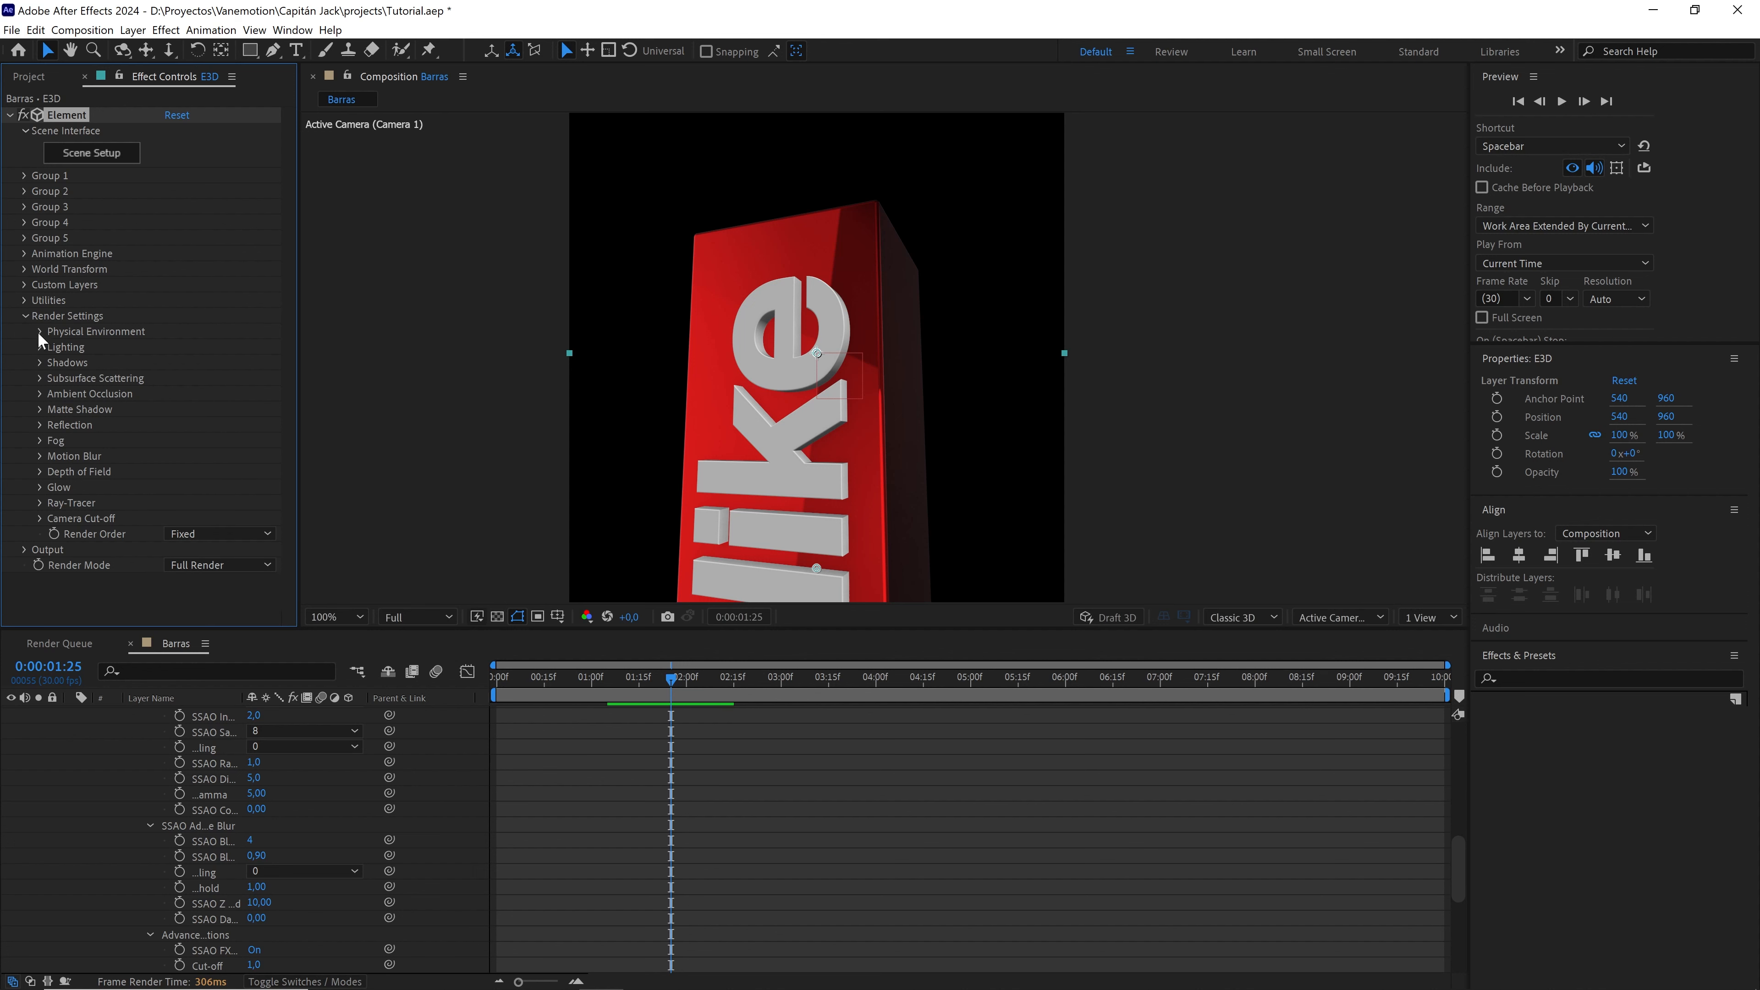
left_click(25, 316)
scroll(92, 777, "up", 15)
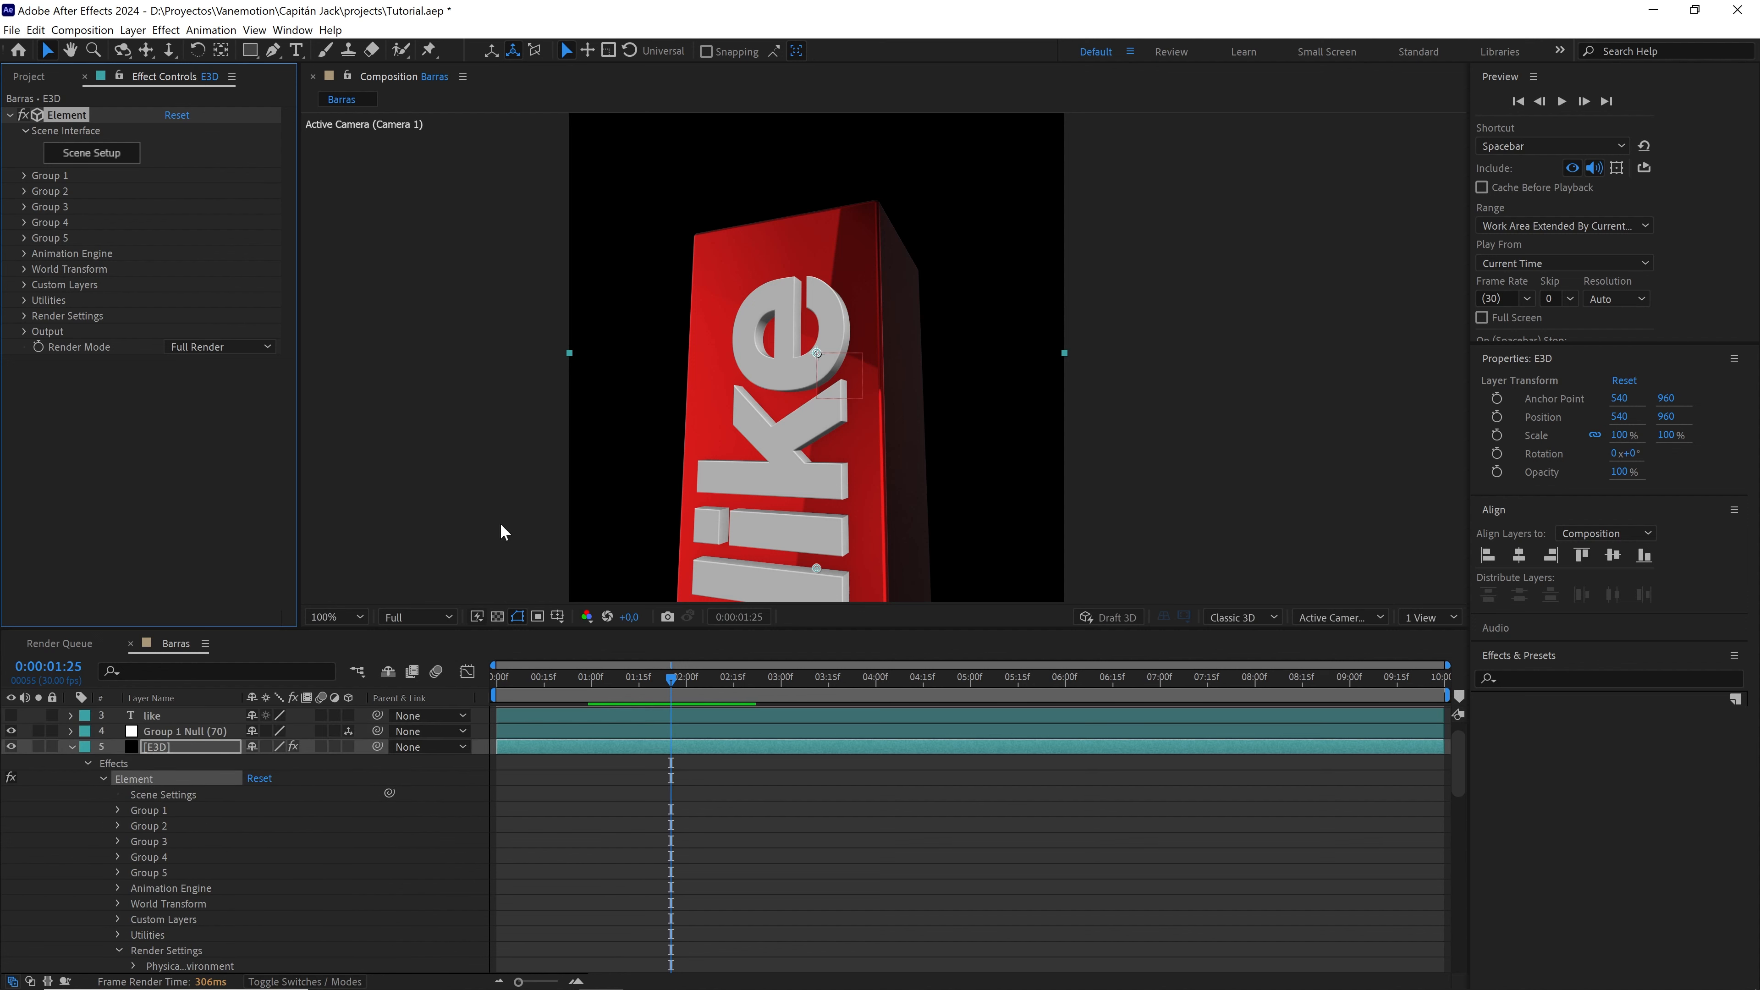
left_click(70, 746)
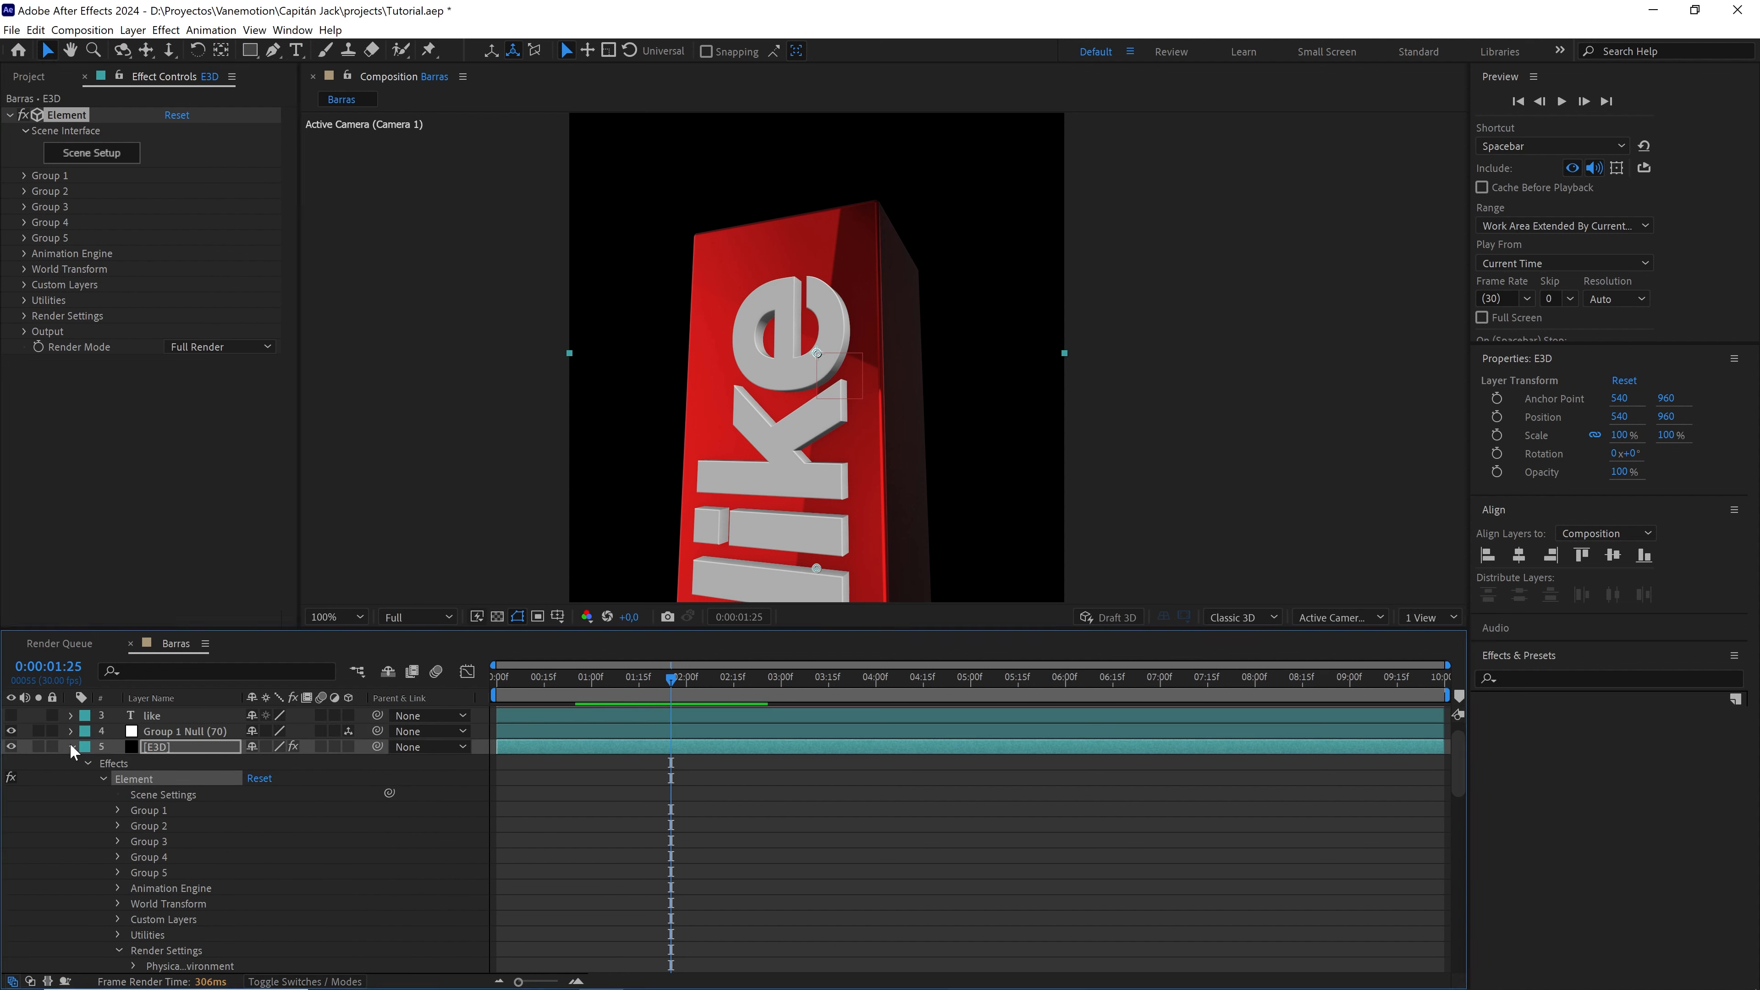
scroll(73, 746, "up", 2)
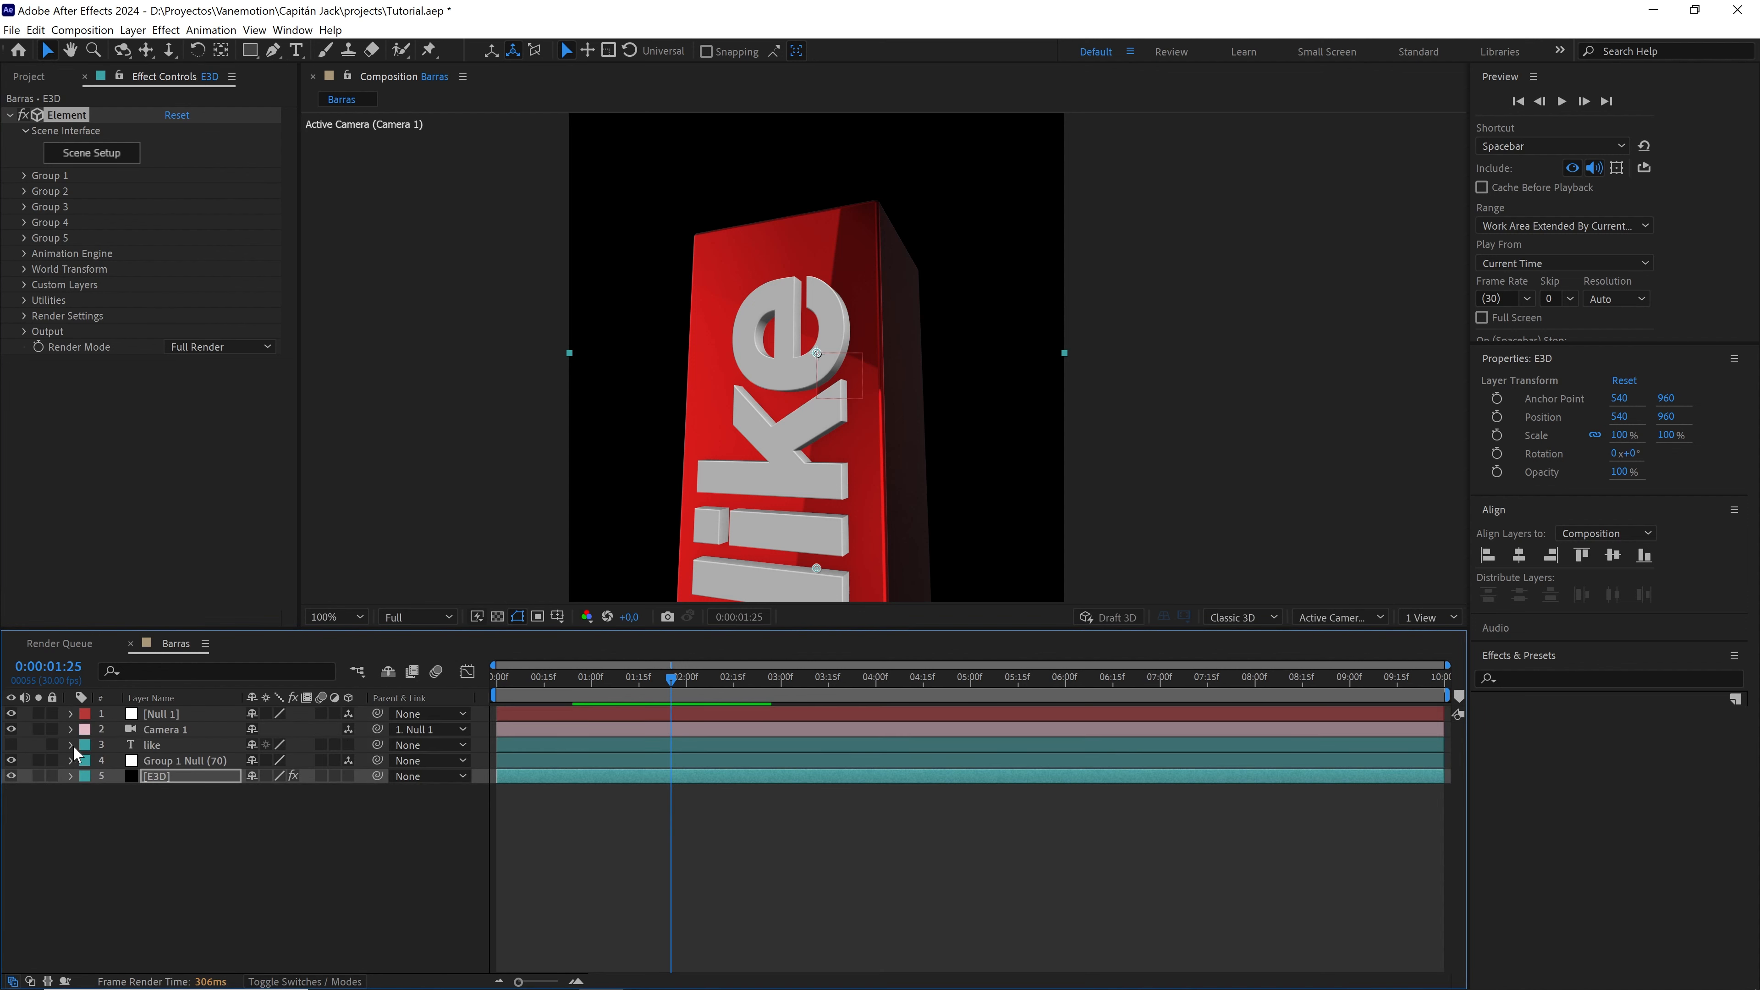
- Return the current time to 0:00:00:00 and save the project
left_click(321, 835)
left_click_drag(502, 685, 489, 678)
left_click(35, 80)
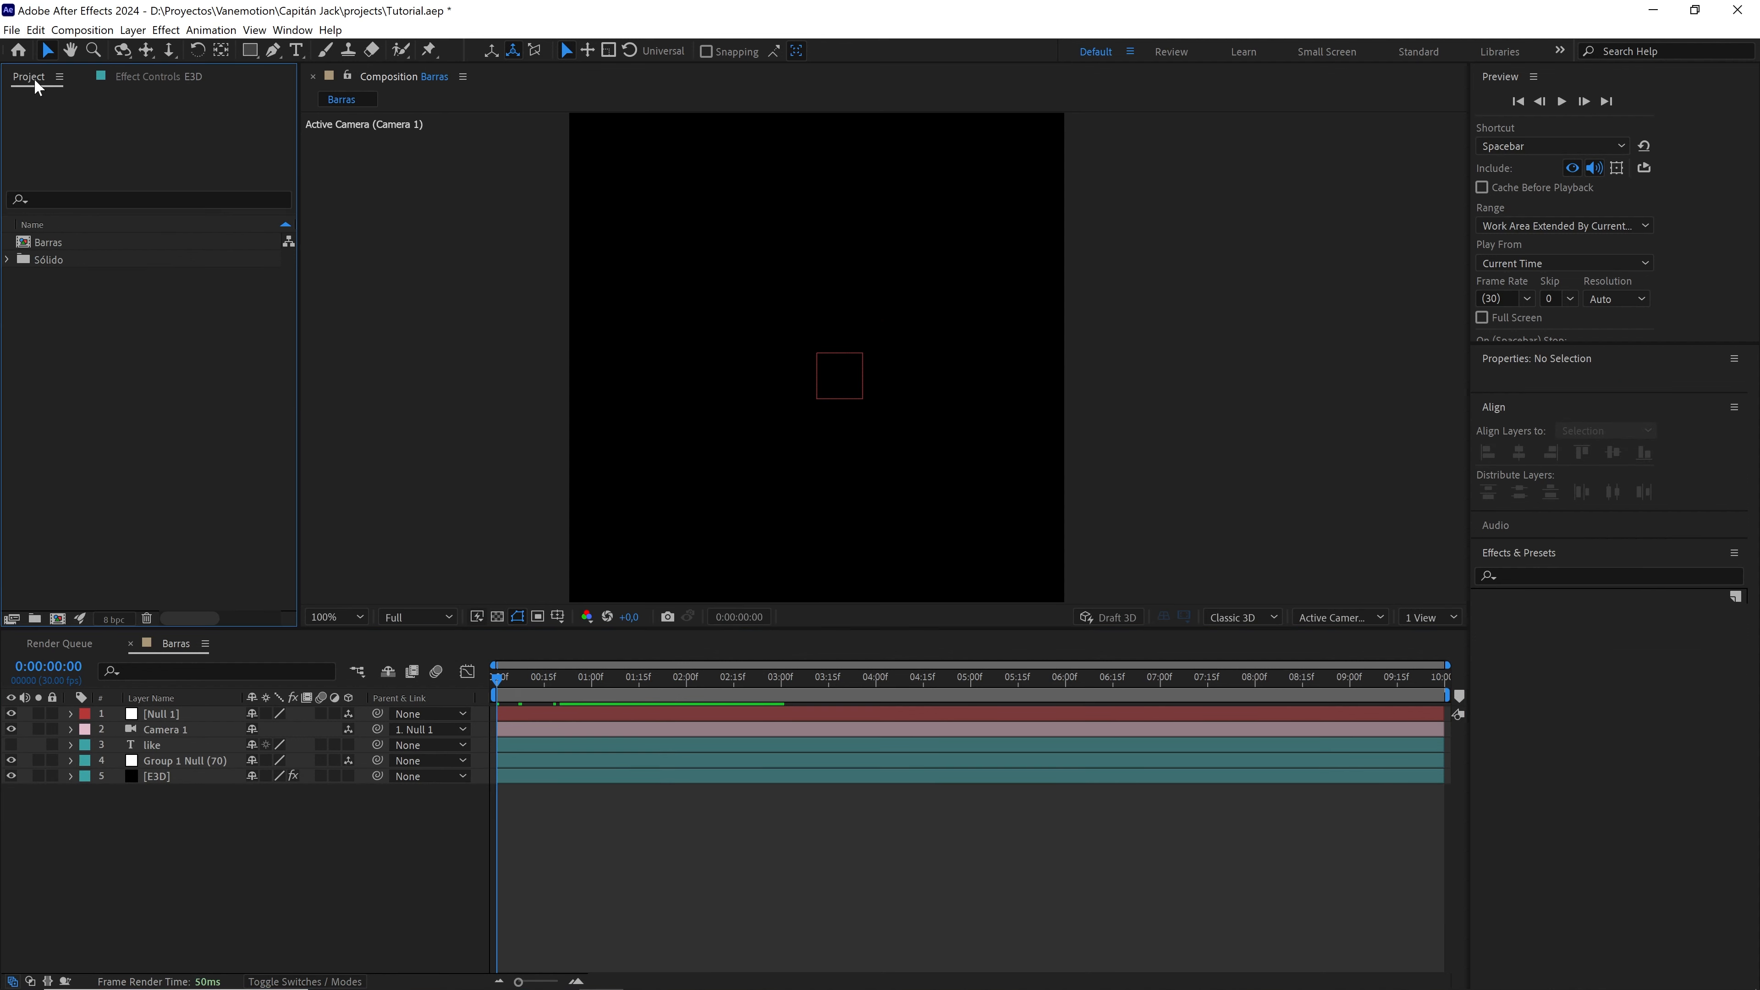
key("ctrl+s")
- Add a starting Position keyframe to the Null 1 layer at 0:00:02:00
left_click(554, 715)
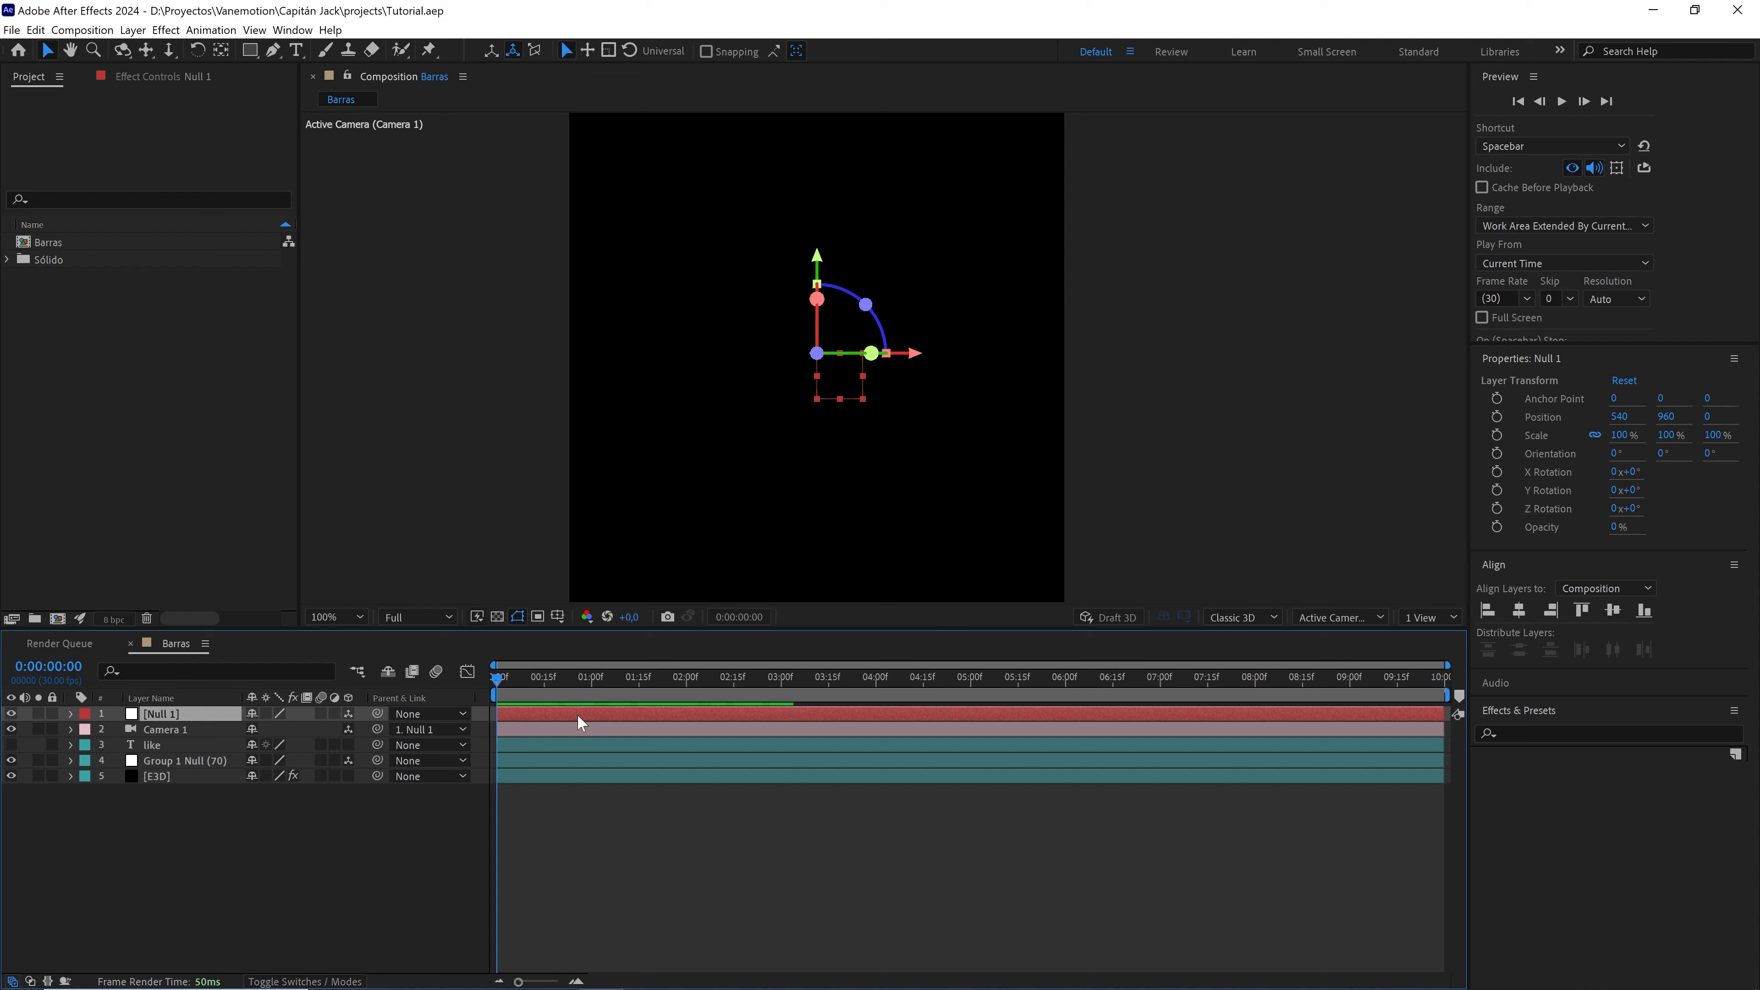
key("p")
left_click_drag(640, 679, 685, 693)
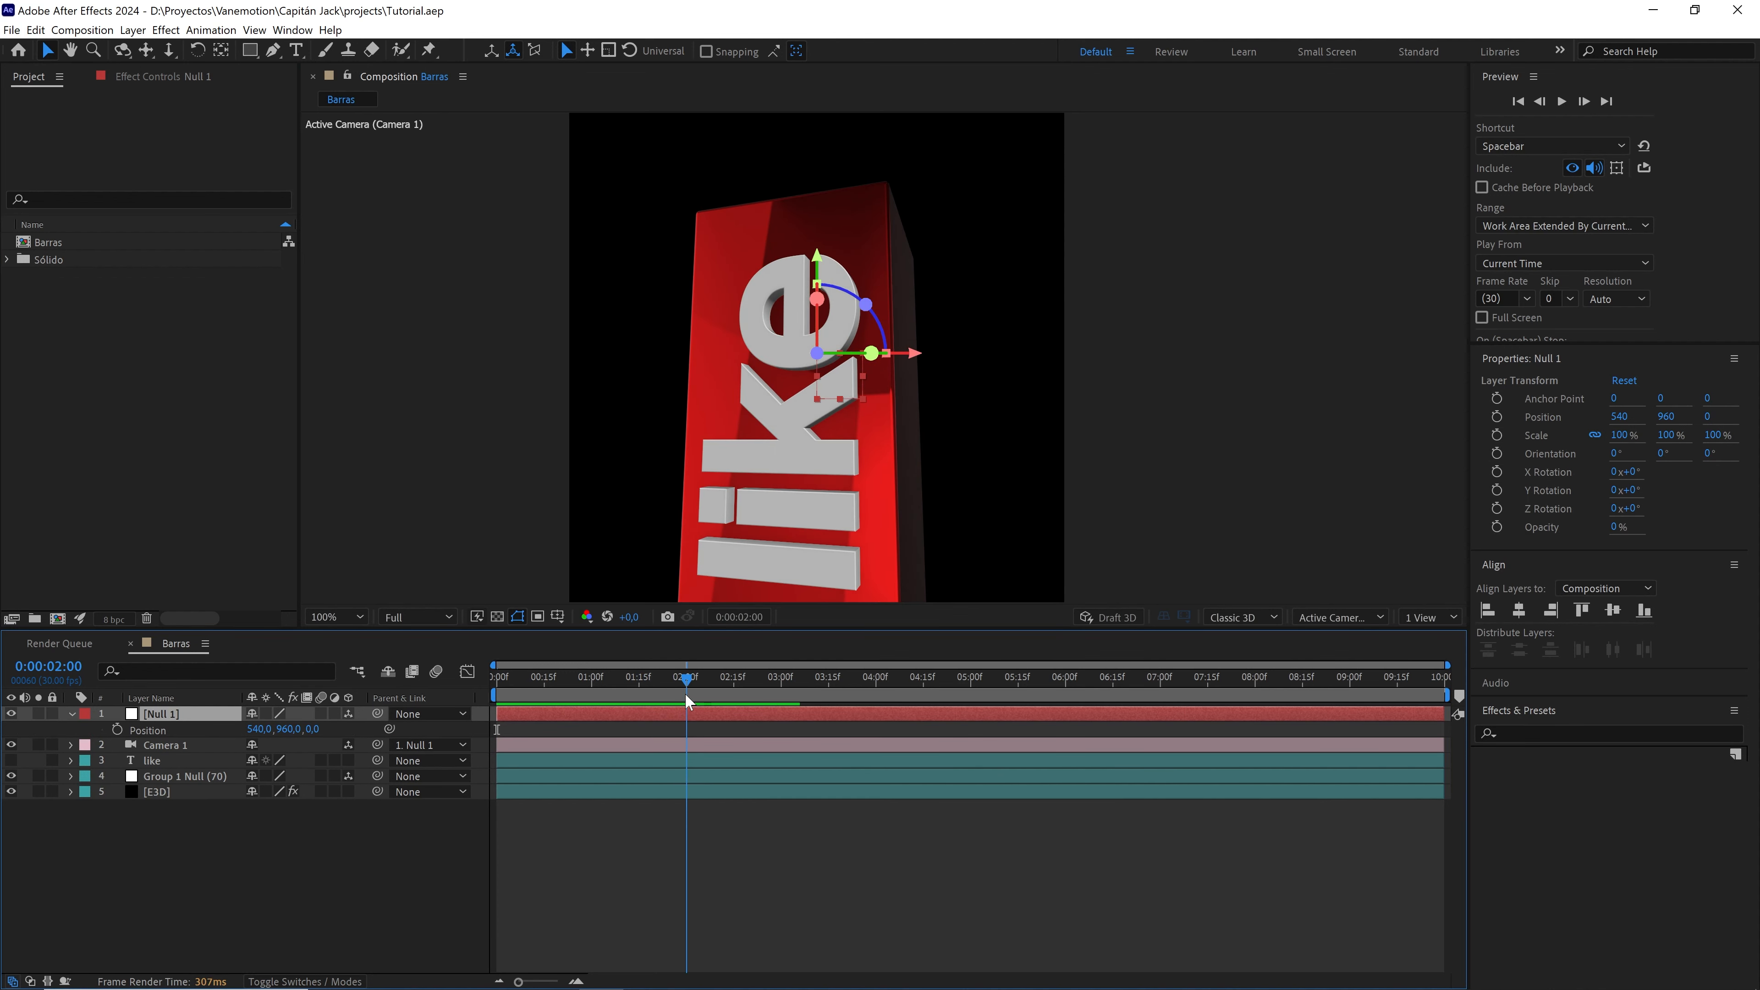
left_click(117, 730)
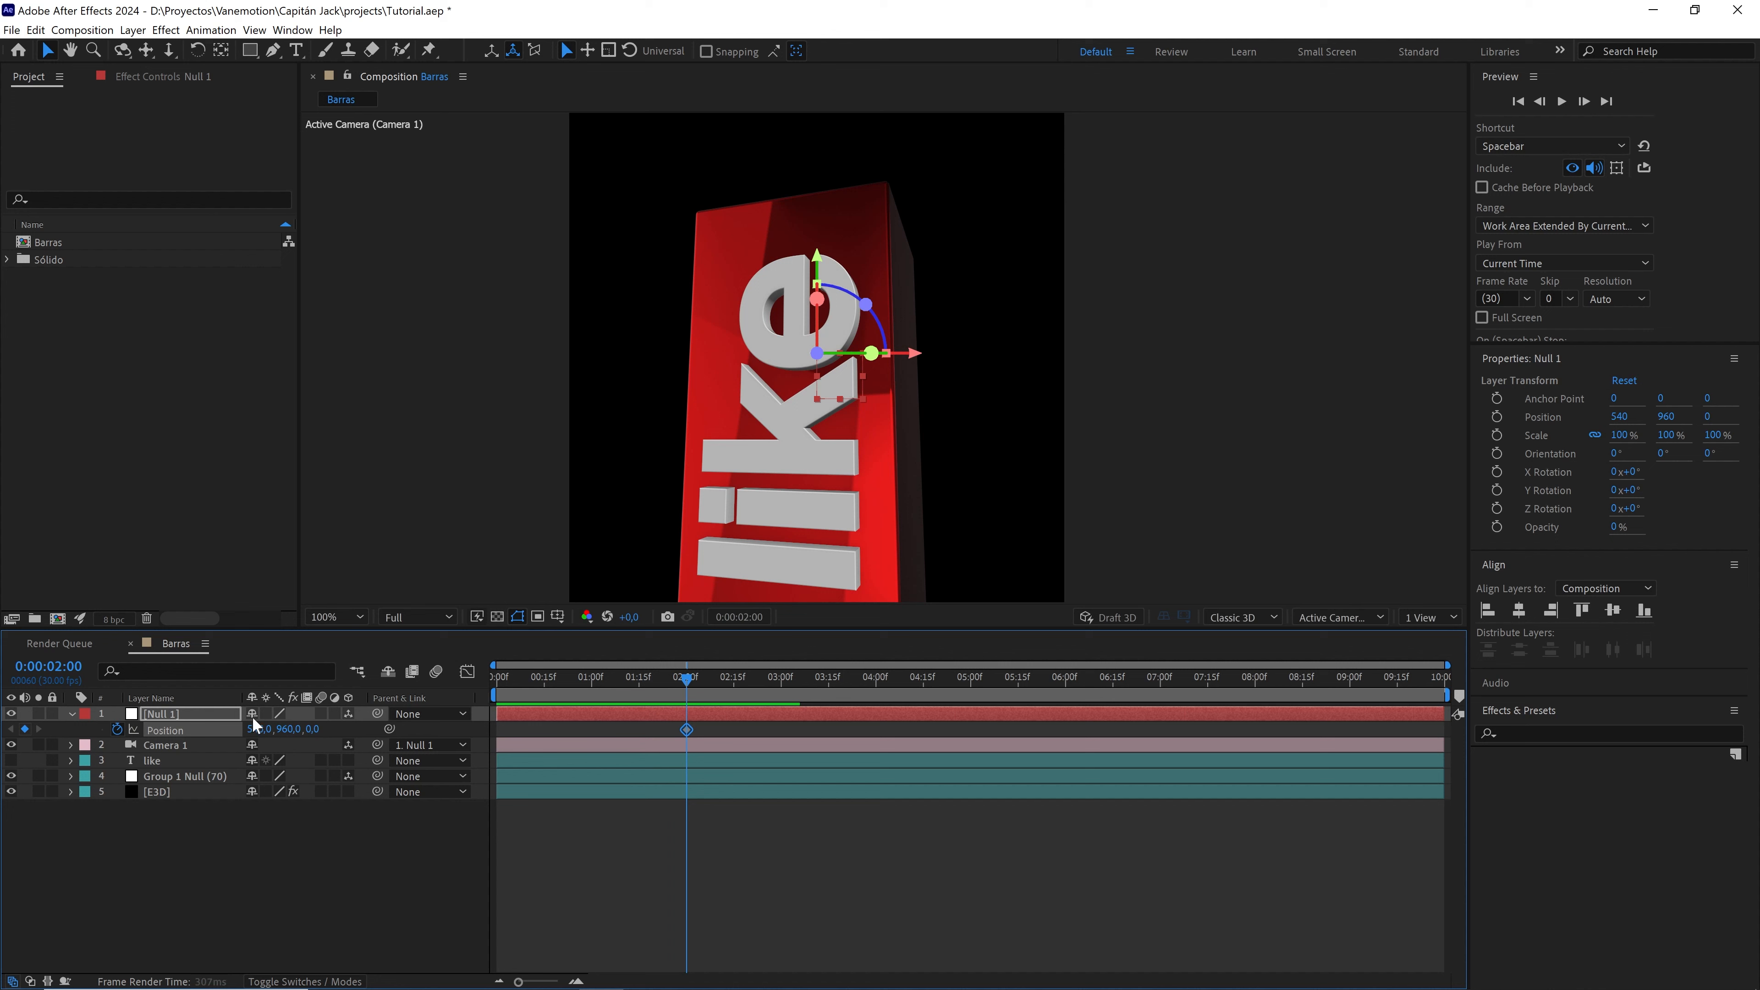
- At 0:00:05:10, set Null 1's X position to 1100 so the camera moves sideways past the column
left_click(704, 679)
left_click_drag(705, 678, 1004, 698)
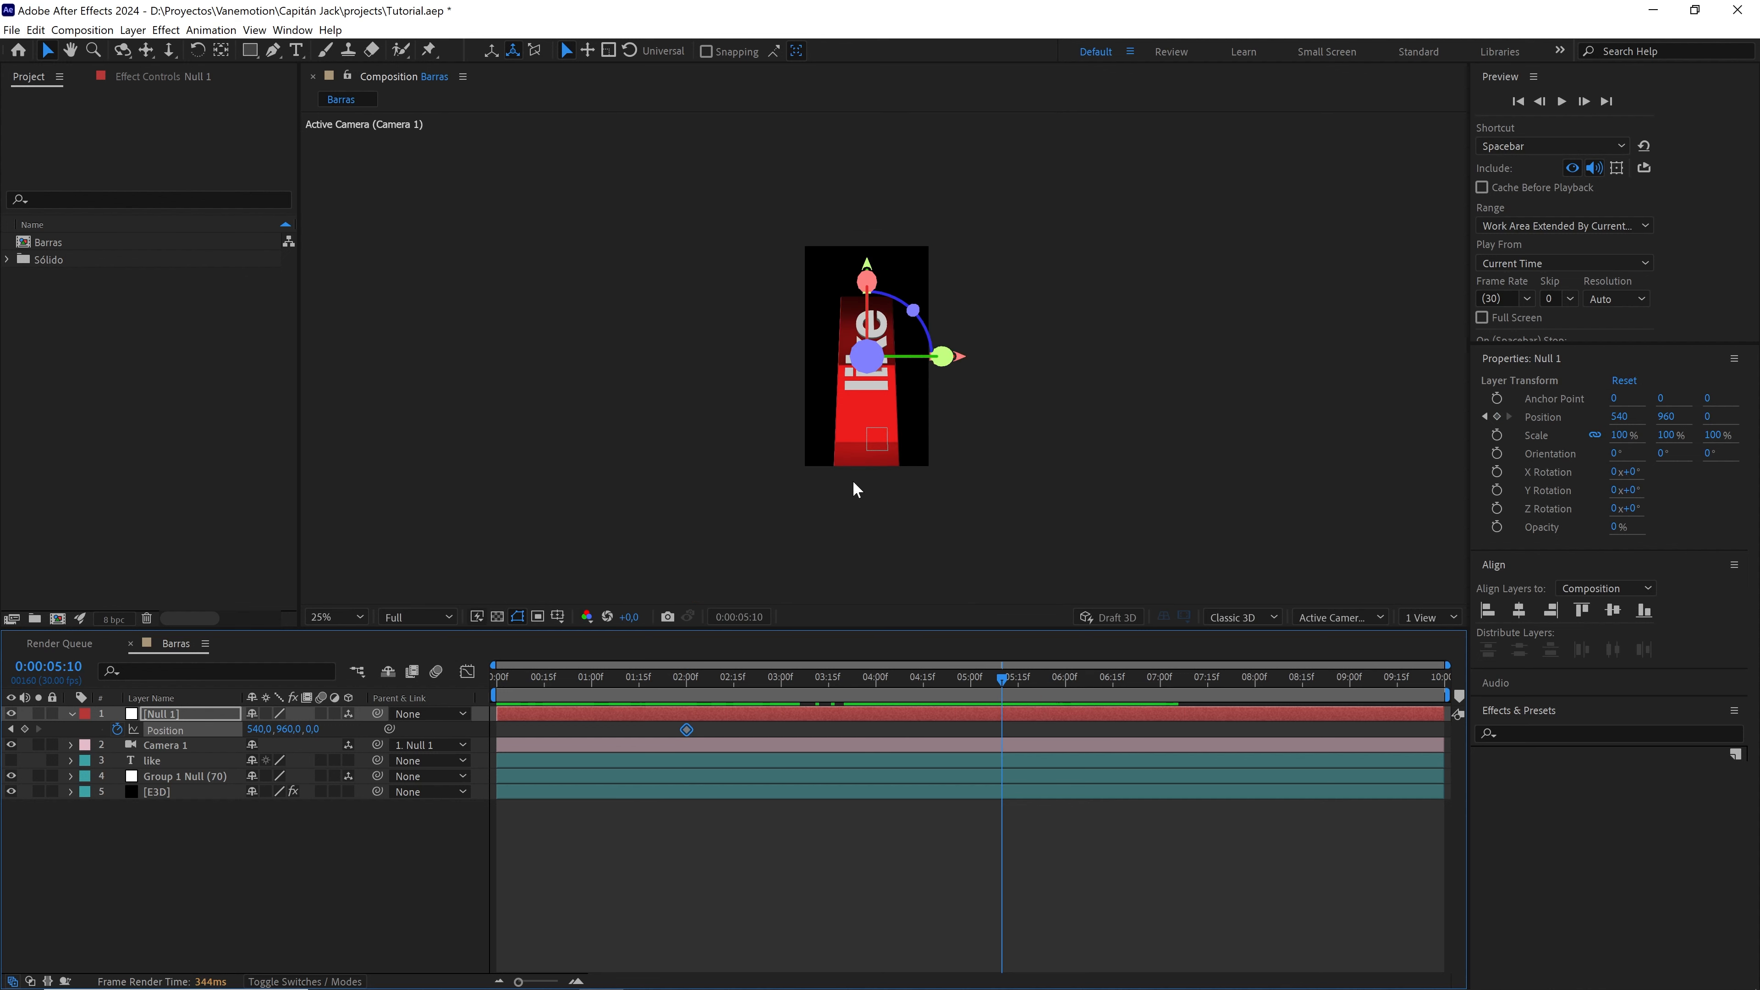
key("period")
left_click_drag(256, 729, 596, 725)
left_click(262, 730)
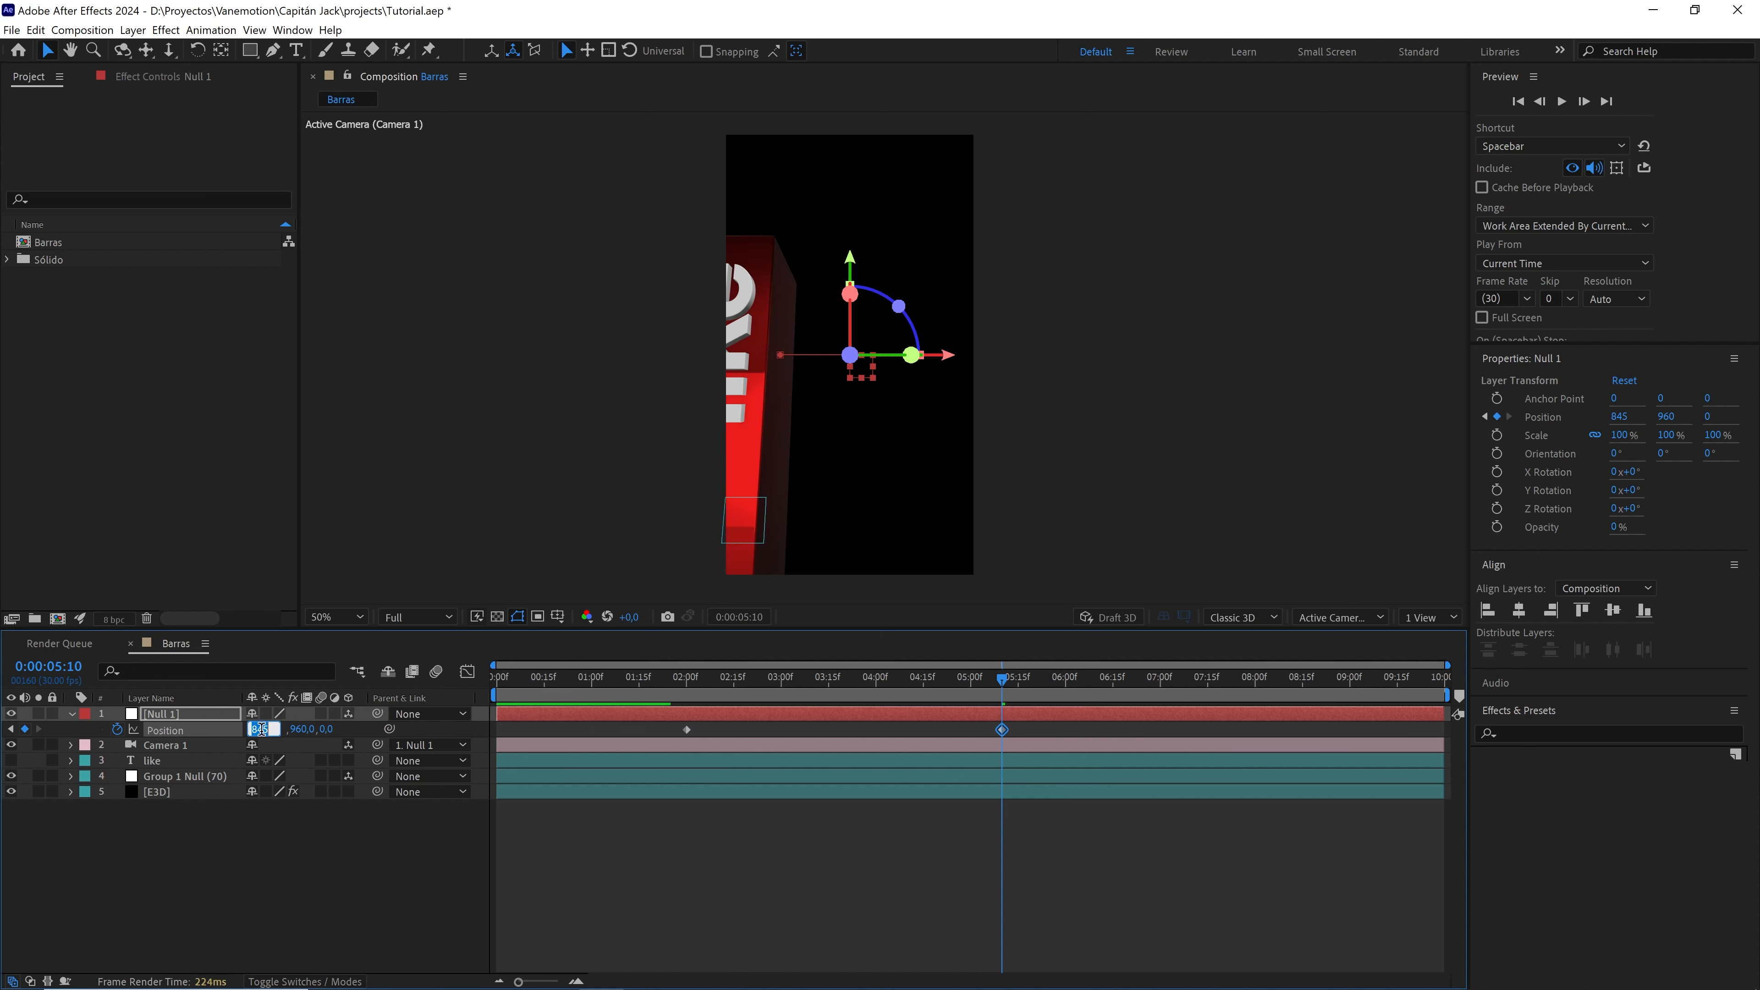
type("1100")
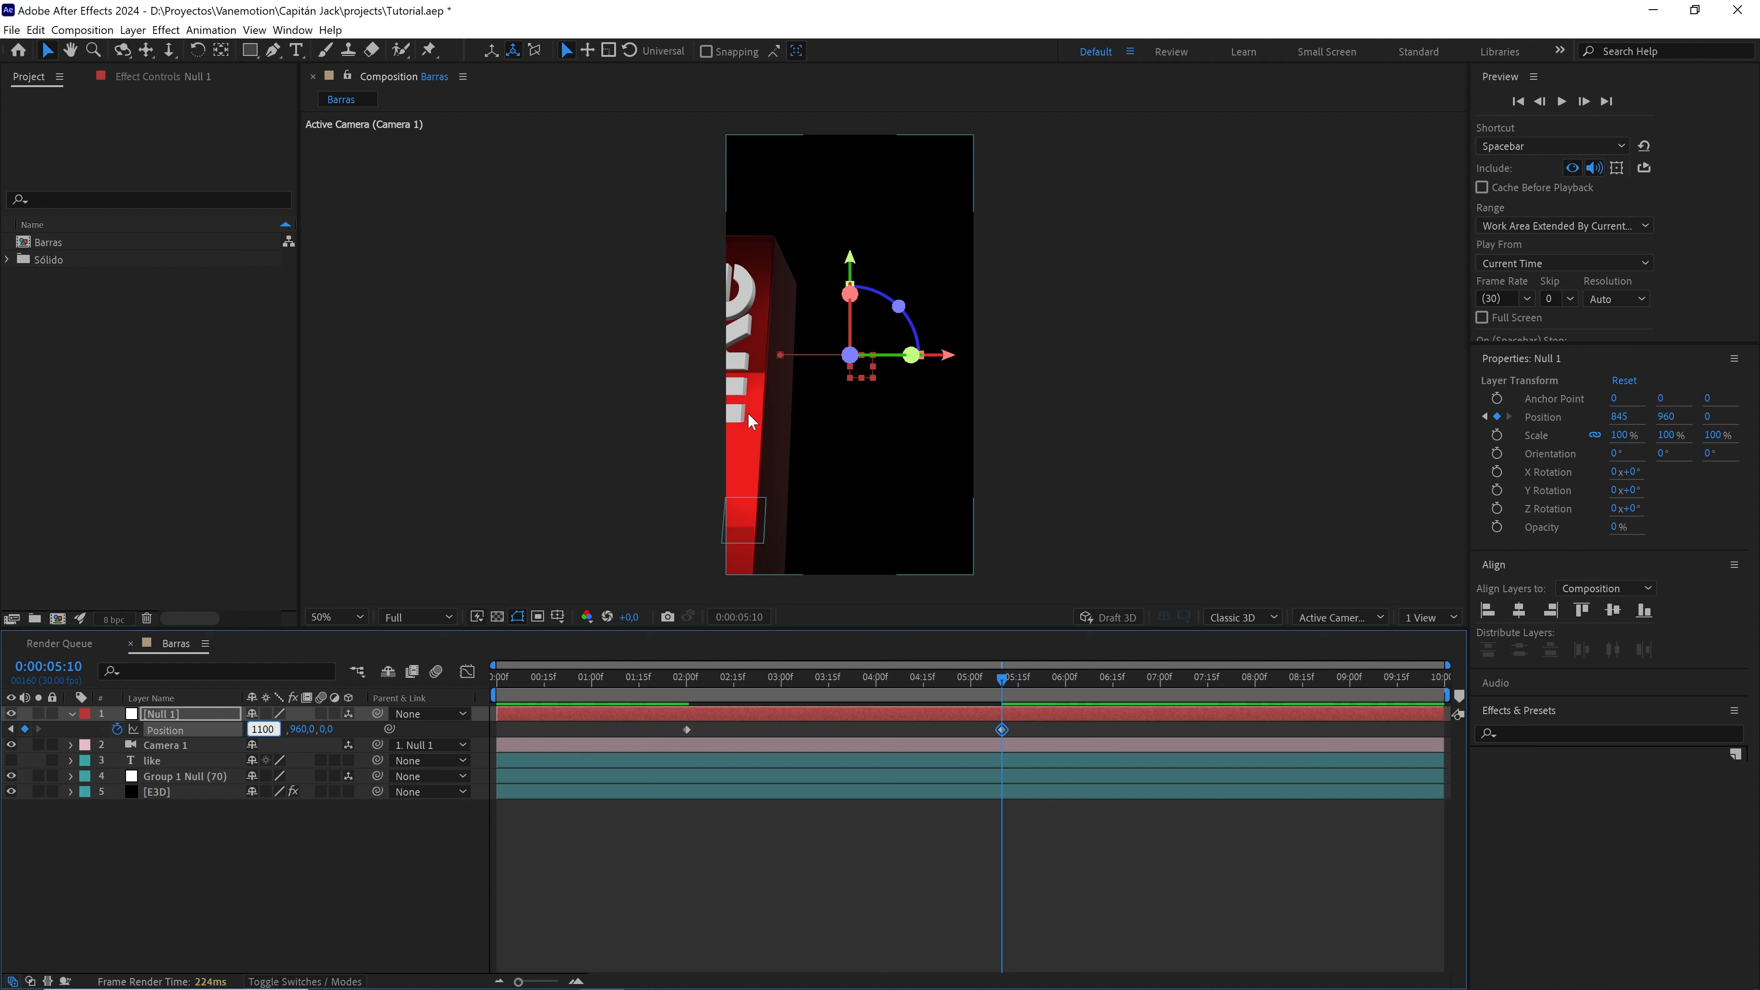
left_click(738, 879)
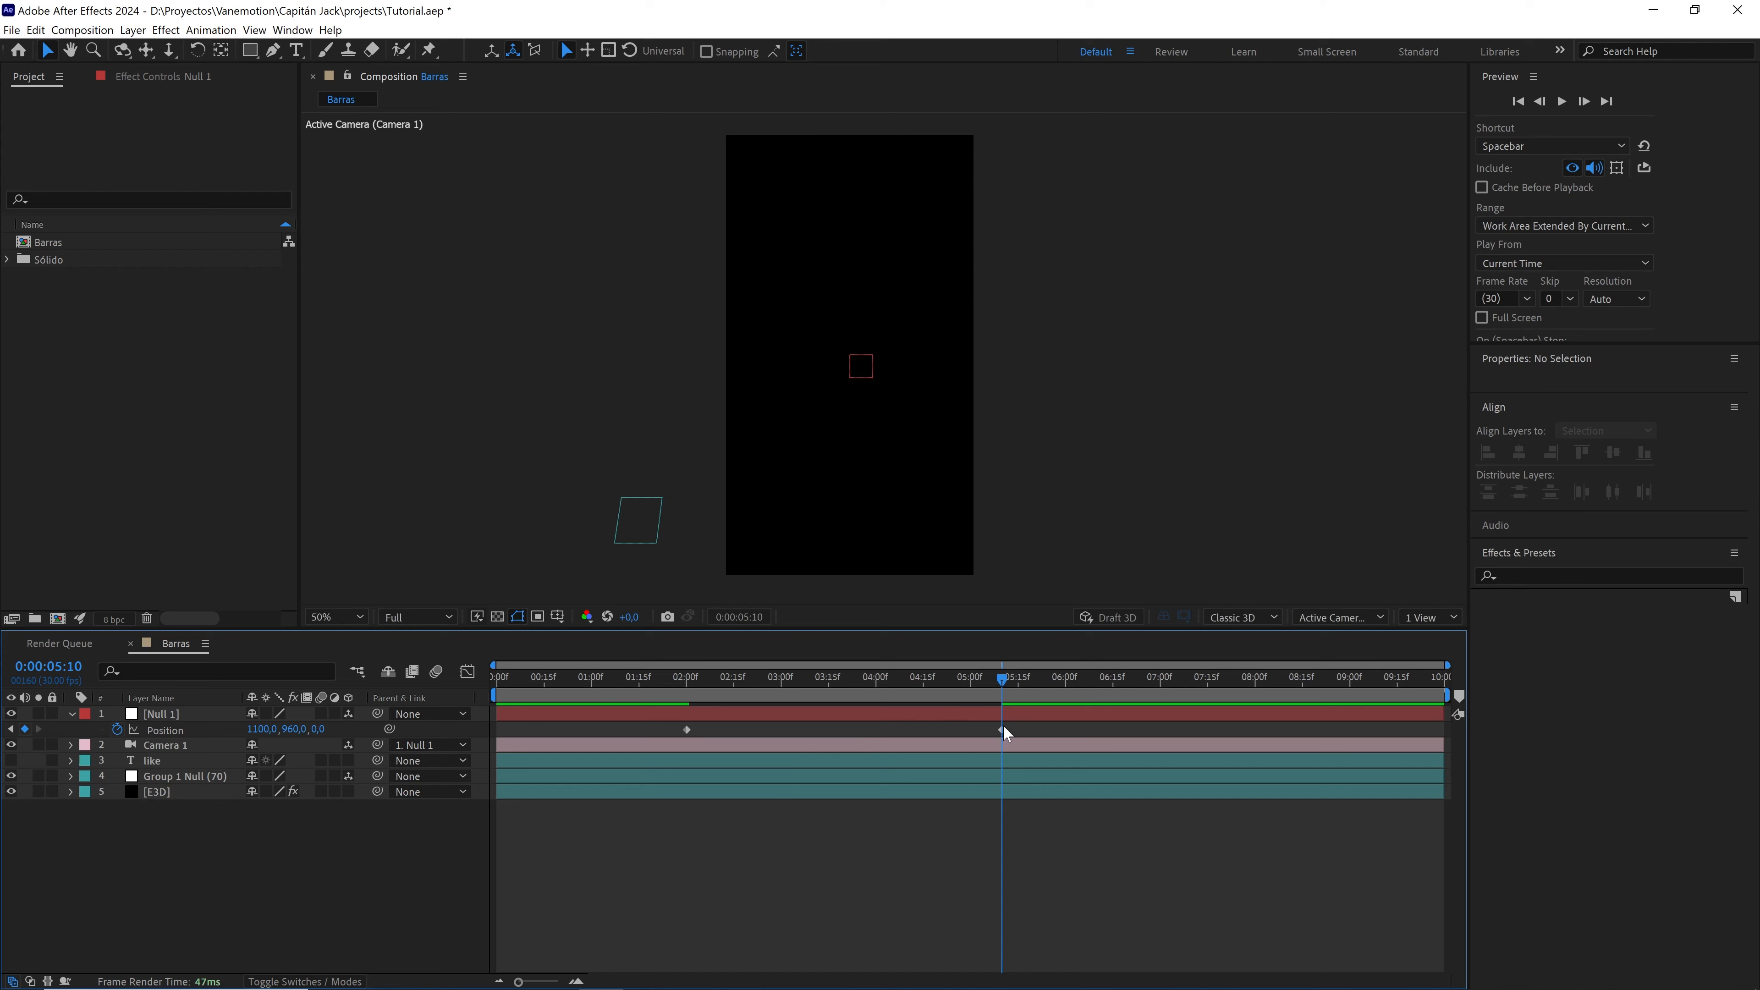
- Apply Easy Ease to both Null 1 Position keyframes and set their incoming and outgoing velocity influence to 60%
left_click_drag(1033, 724, 650, 746)
key("F9")
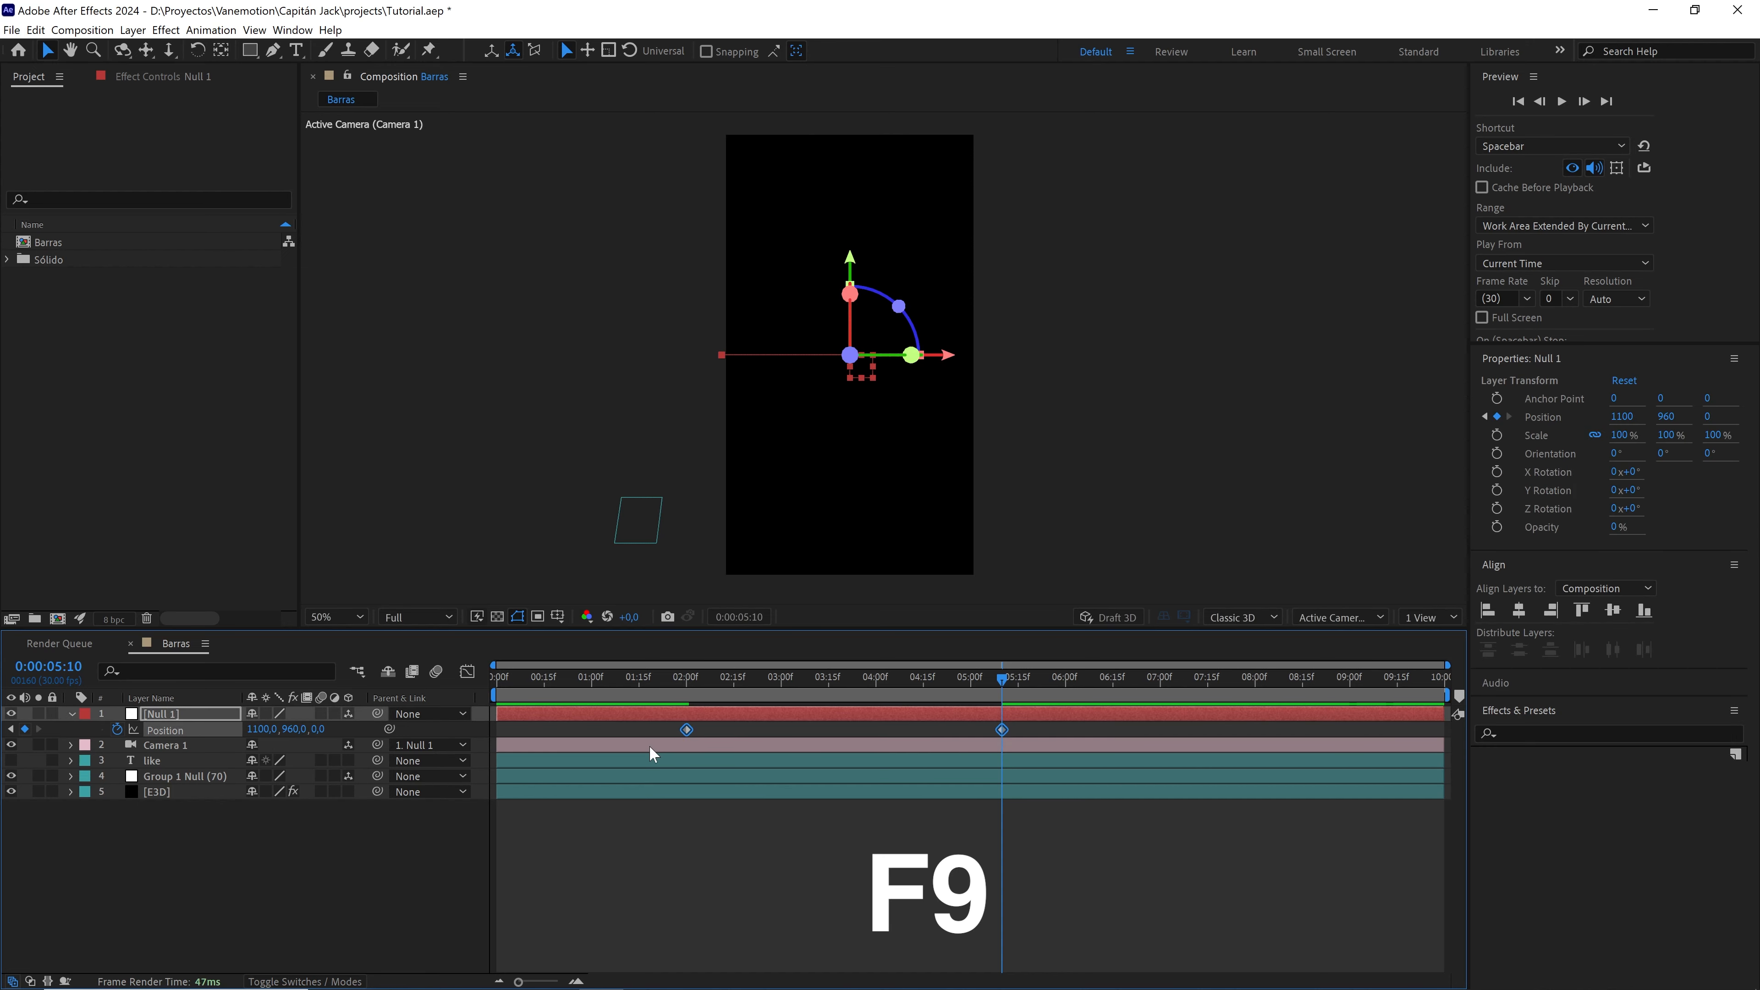
right_click(687, 728)
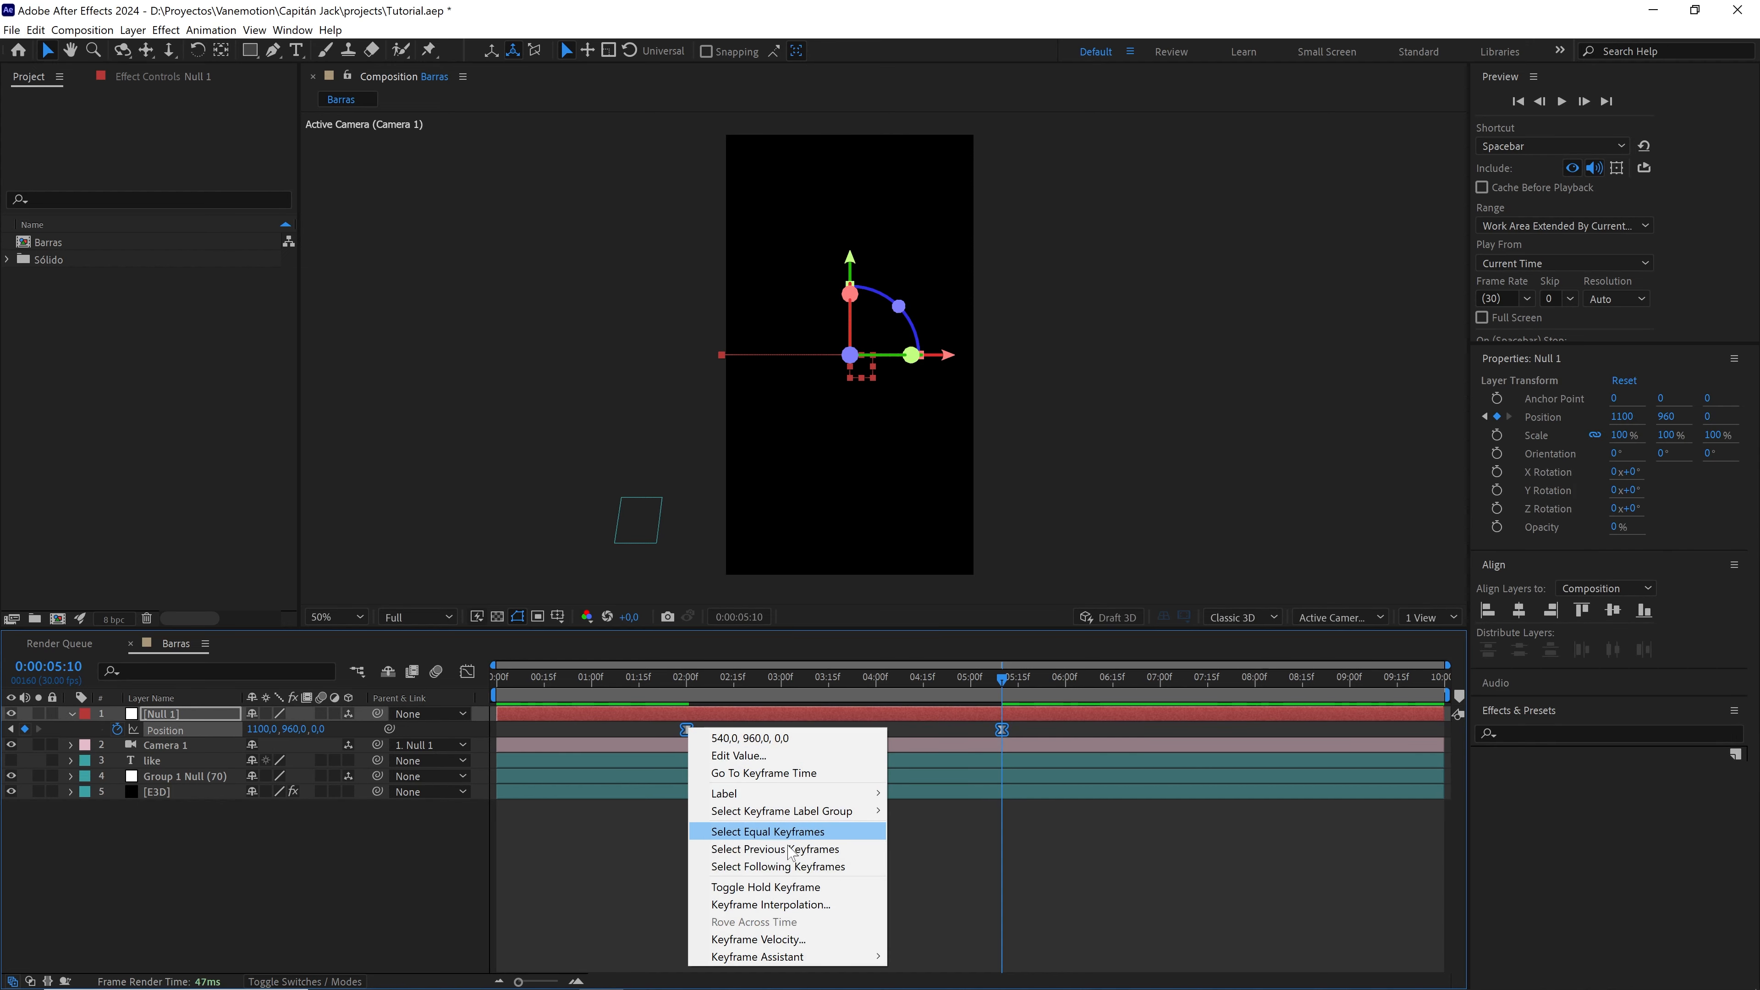
left_click(760, 940)
left_click(750, 492)
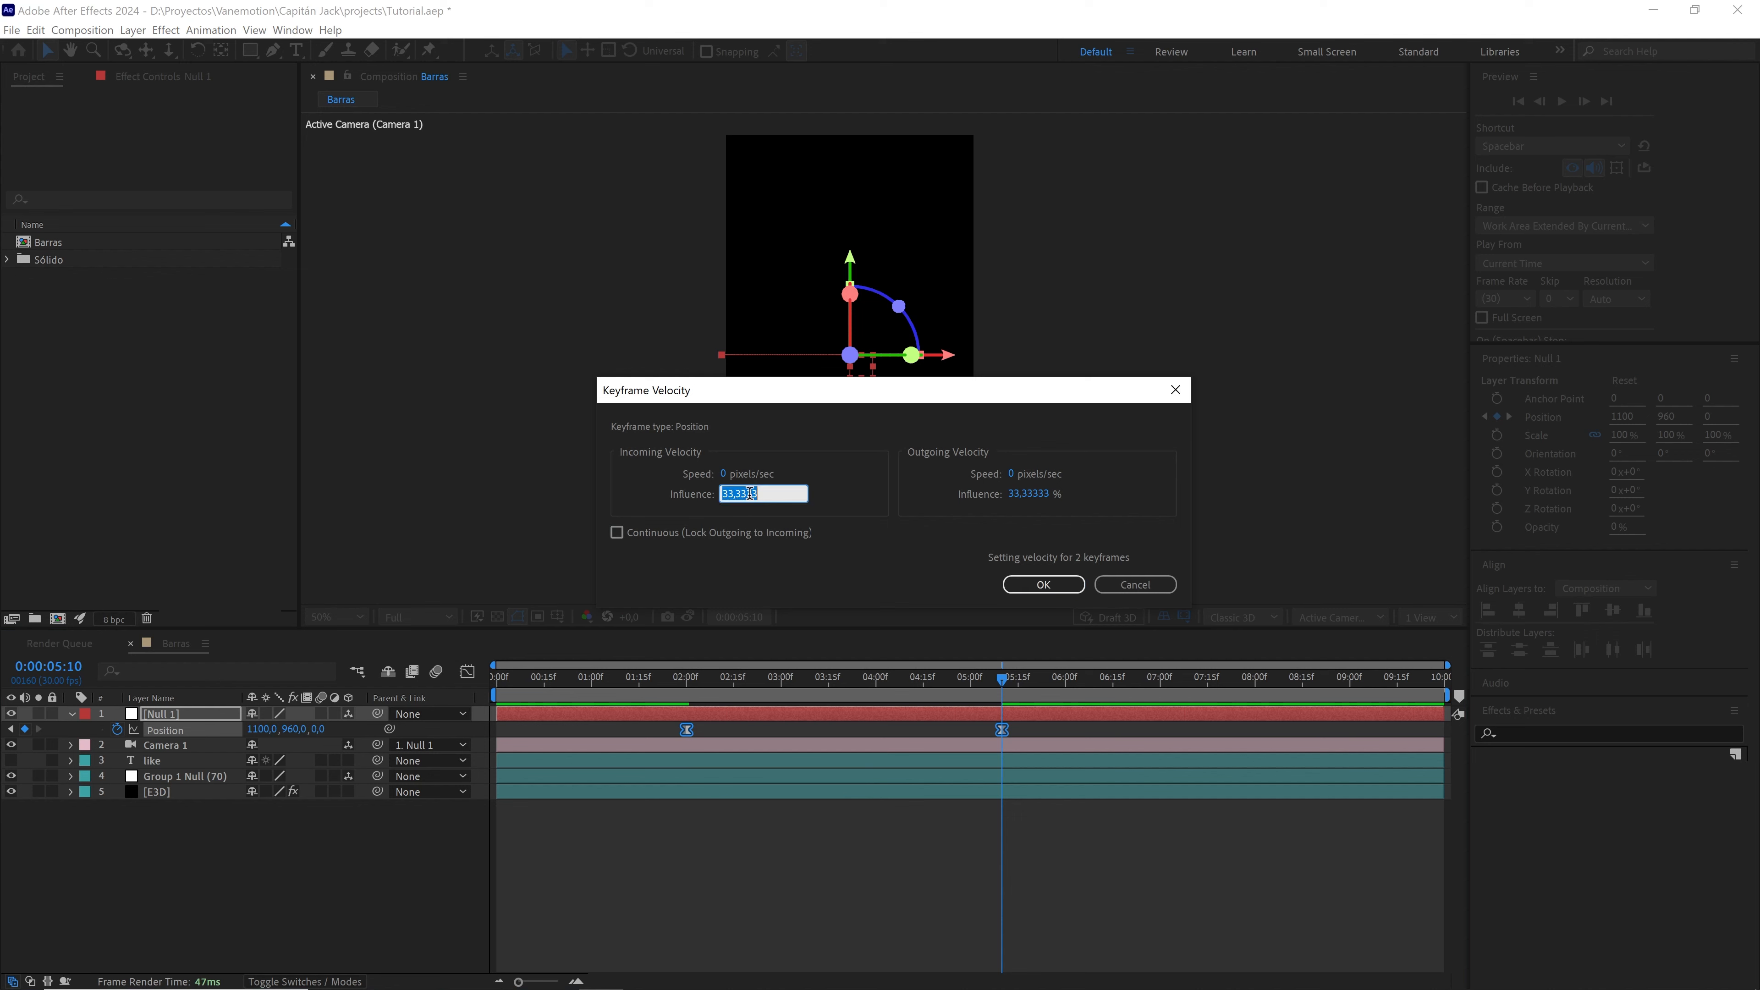
type("60")
left_click(1039, 494)
type("60")
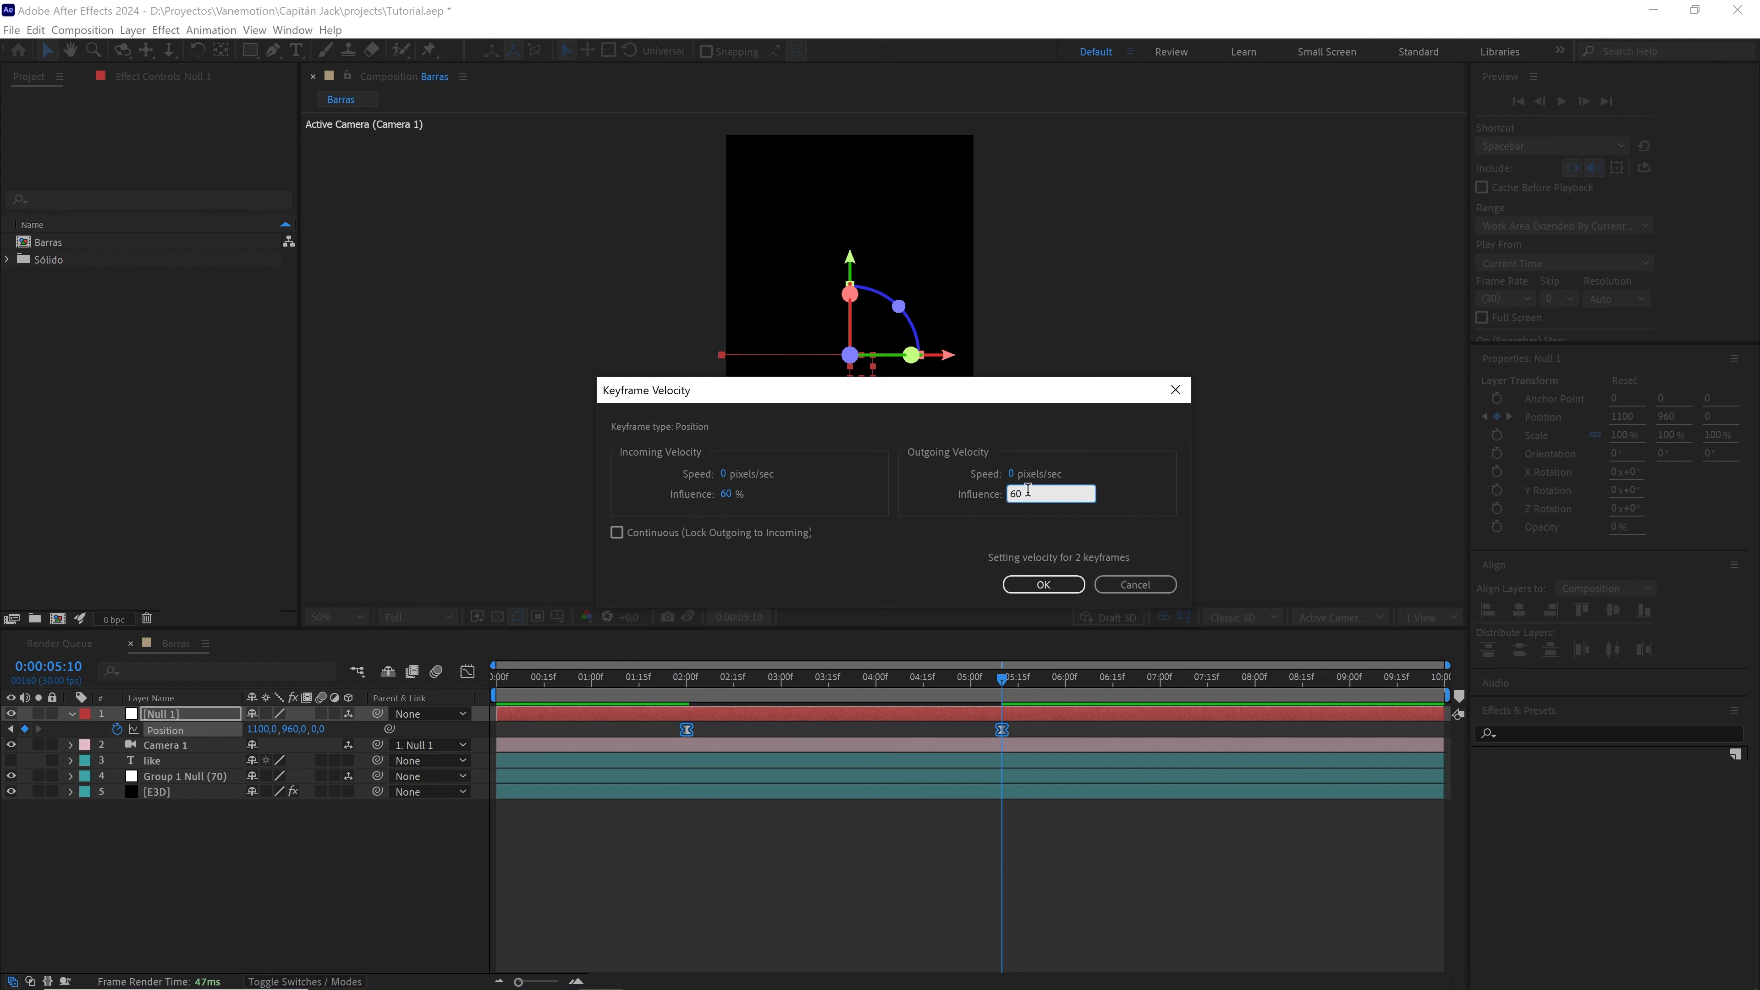
left_click(1043, 584)
- Set the preview resolution to Quarter and play the camera move from the start of the composition
left_click_drag(1003, 678, 496, 678)
left_click(424, 619)
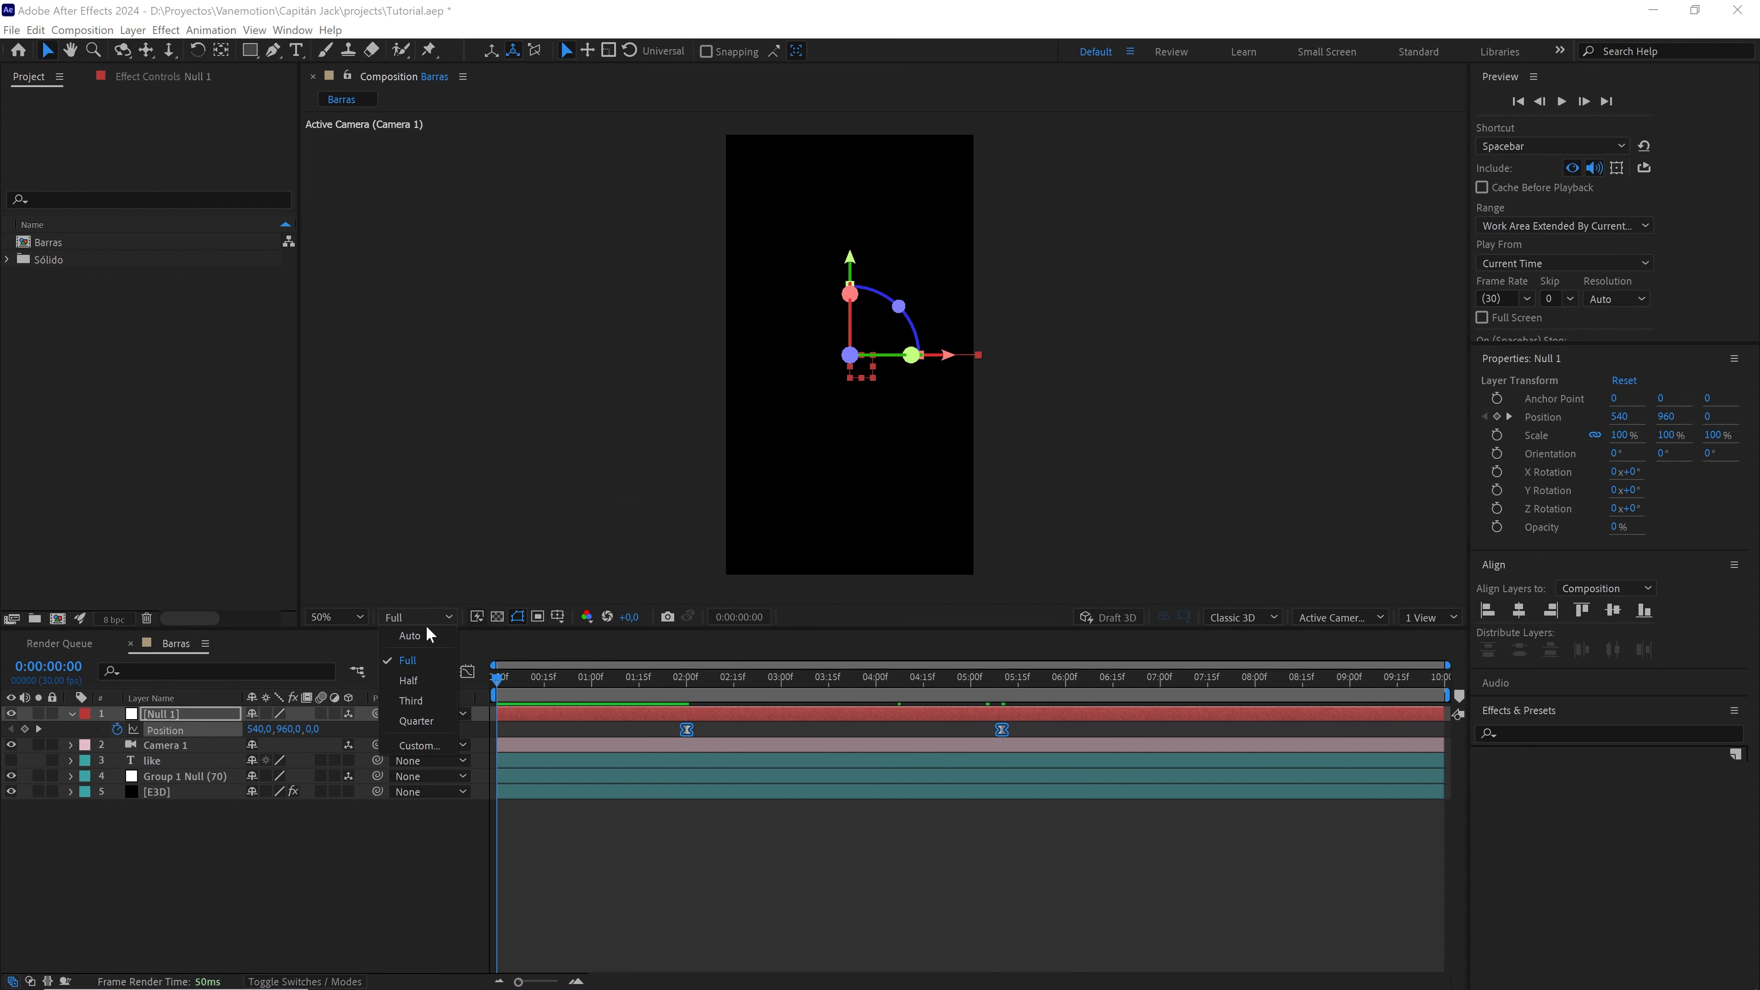
left_click(418, 721)
left_click(376, 849)
key("space")
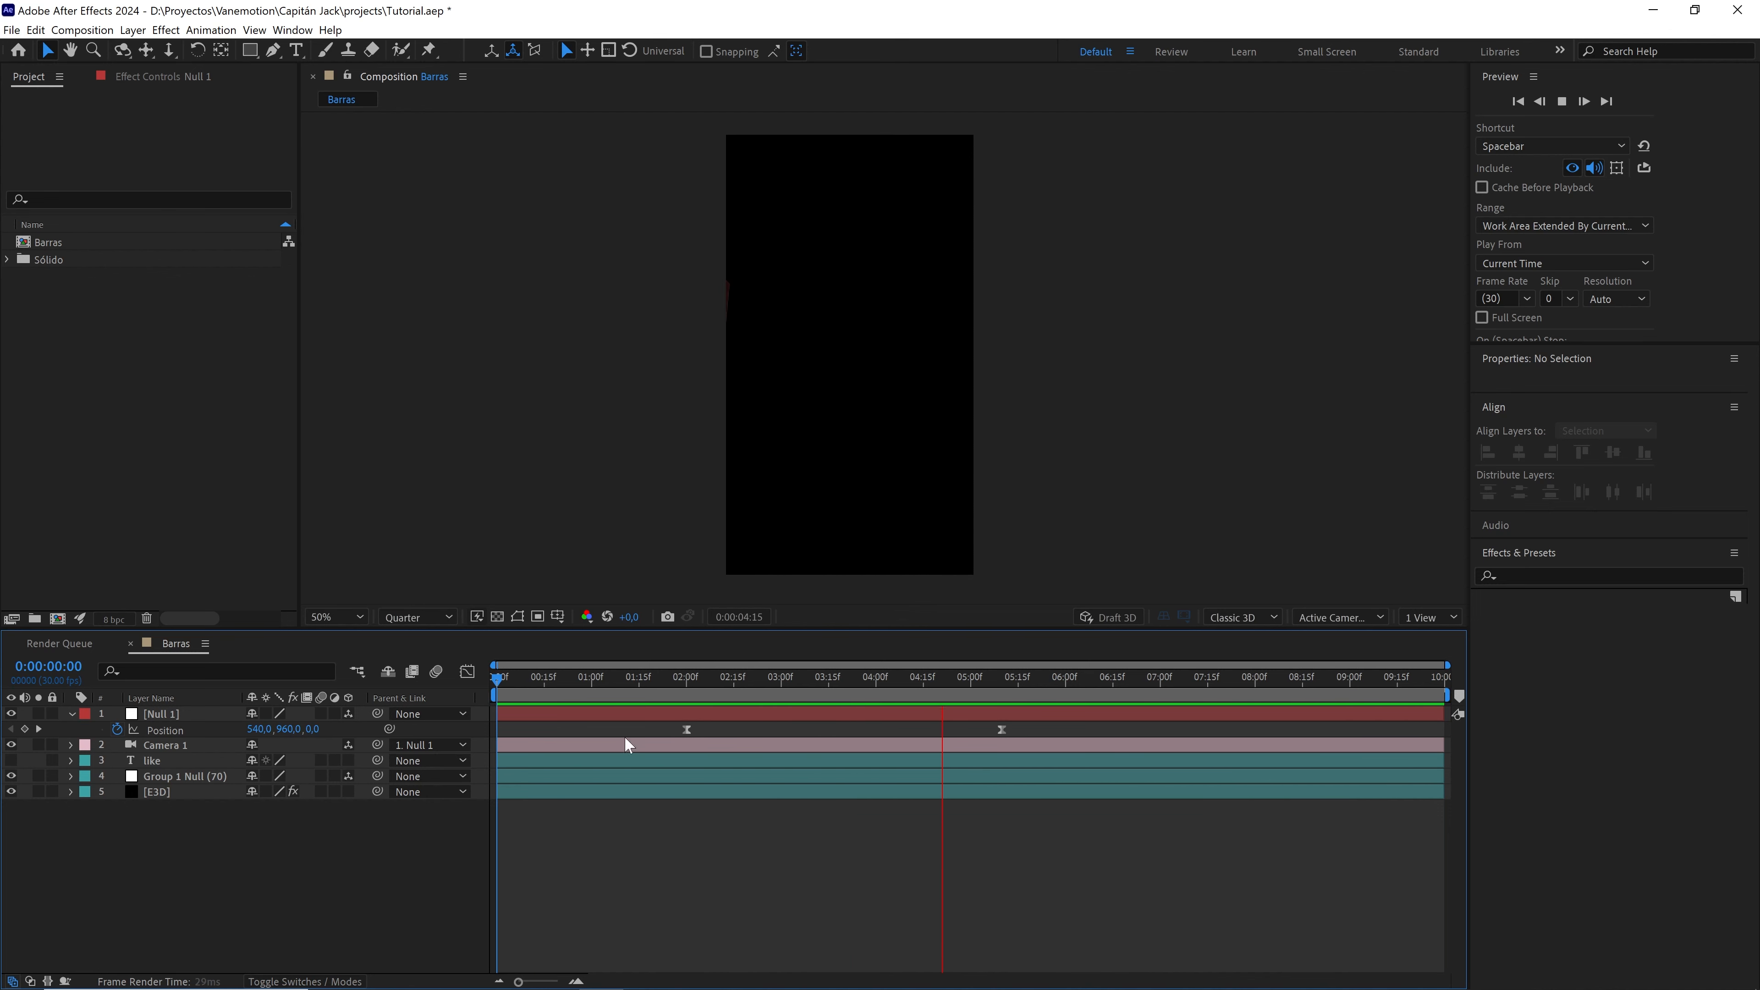
- Check the frame at 0:00:05:10, return to the composition's start, and collapse the Null 1 layer's properties
left_click_drag(917, 679, 1002, 679)
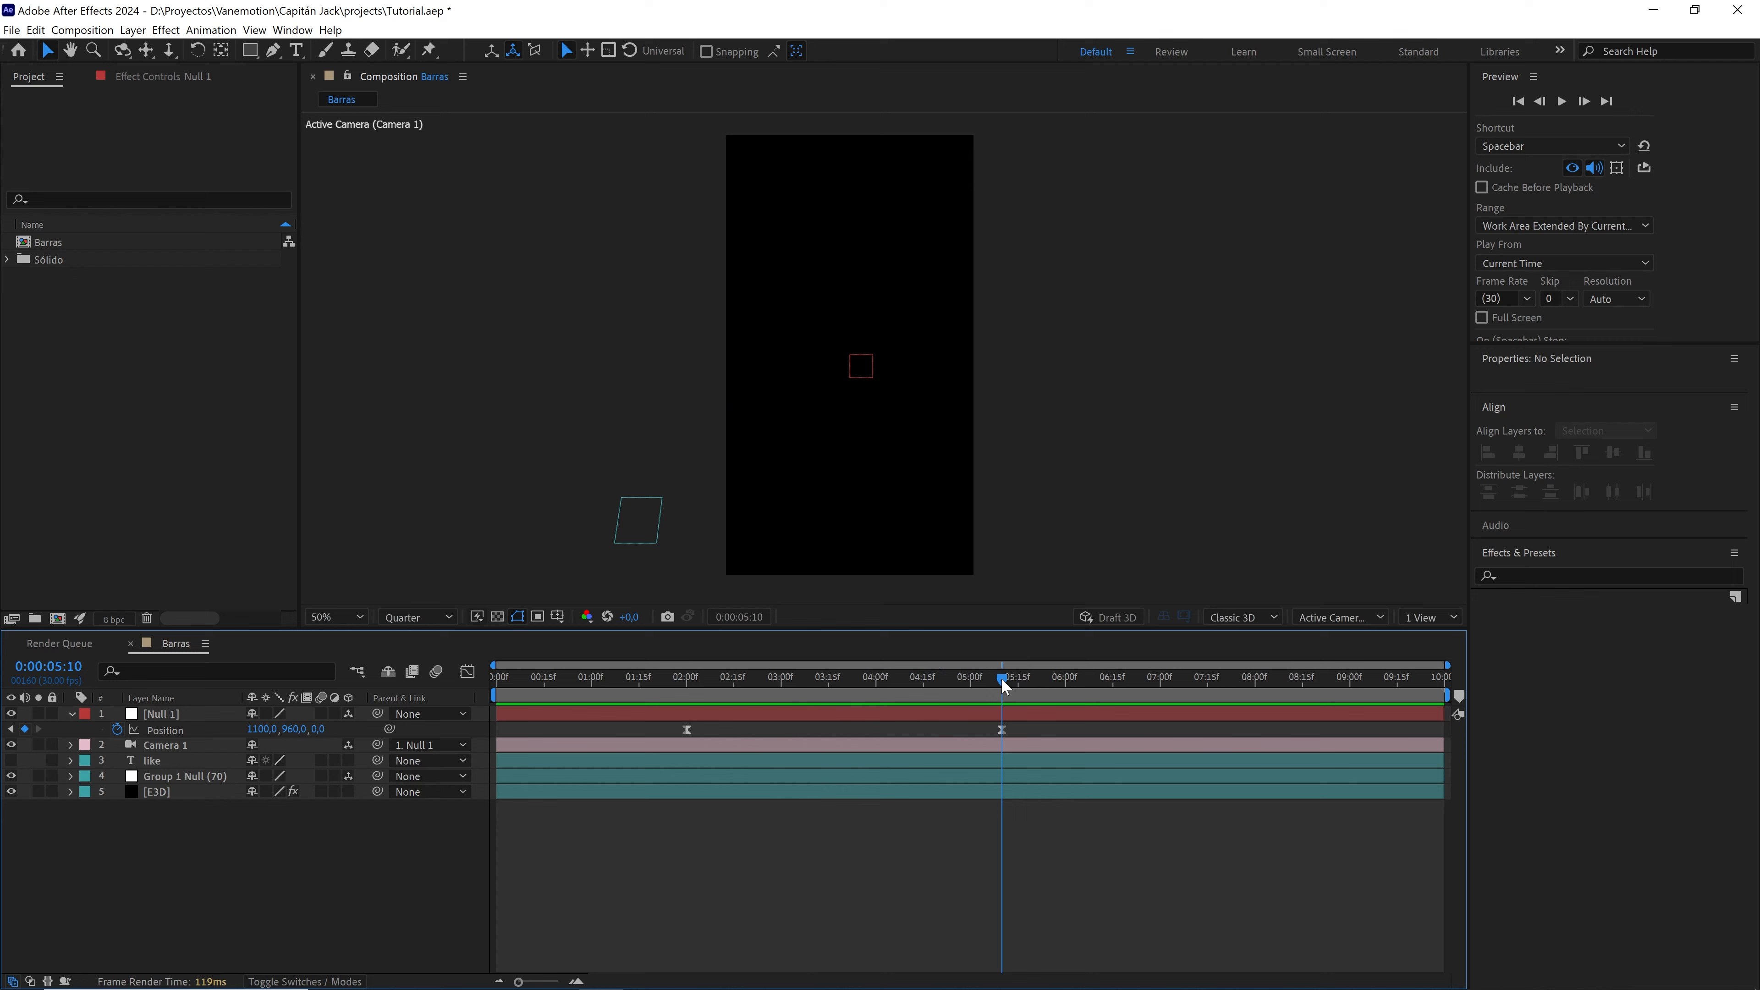
left_click(282, 400)
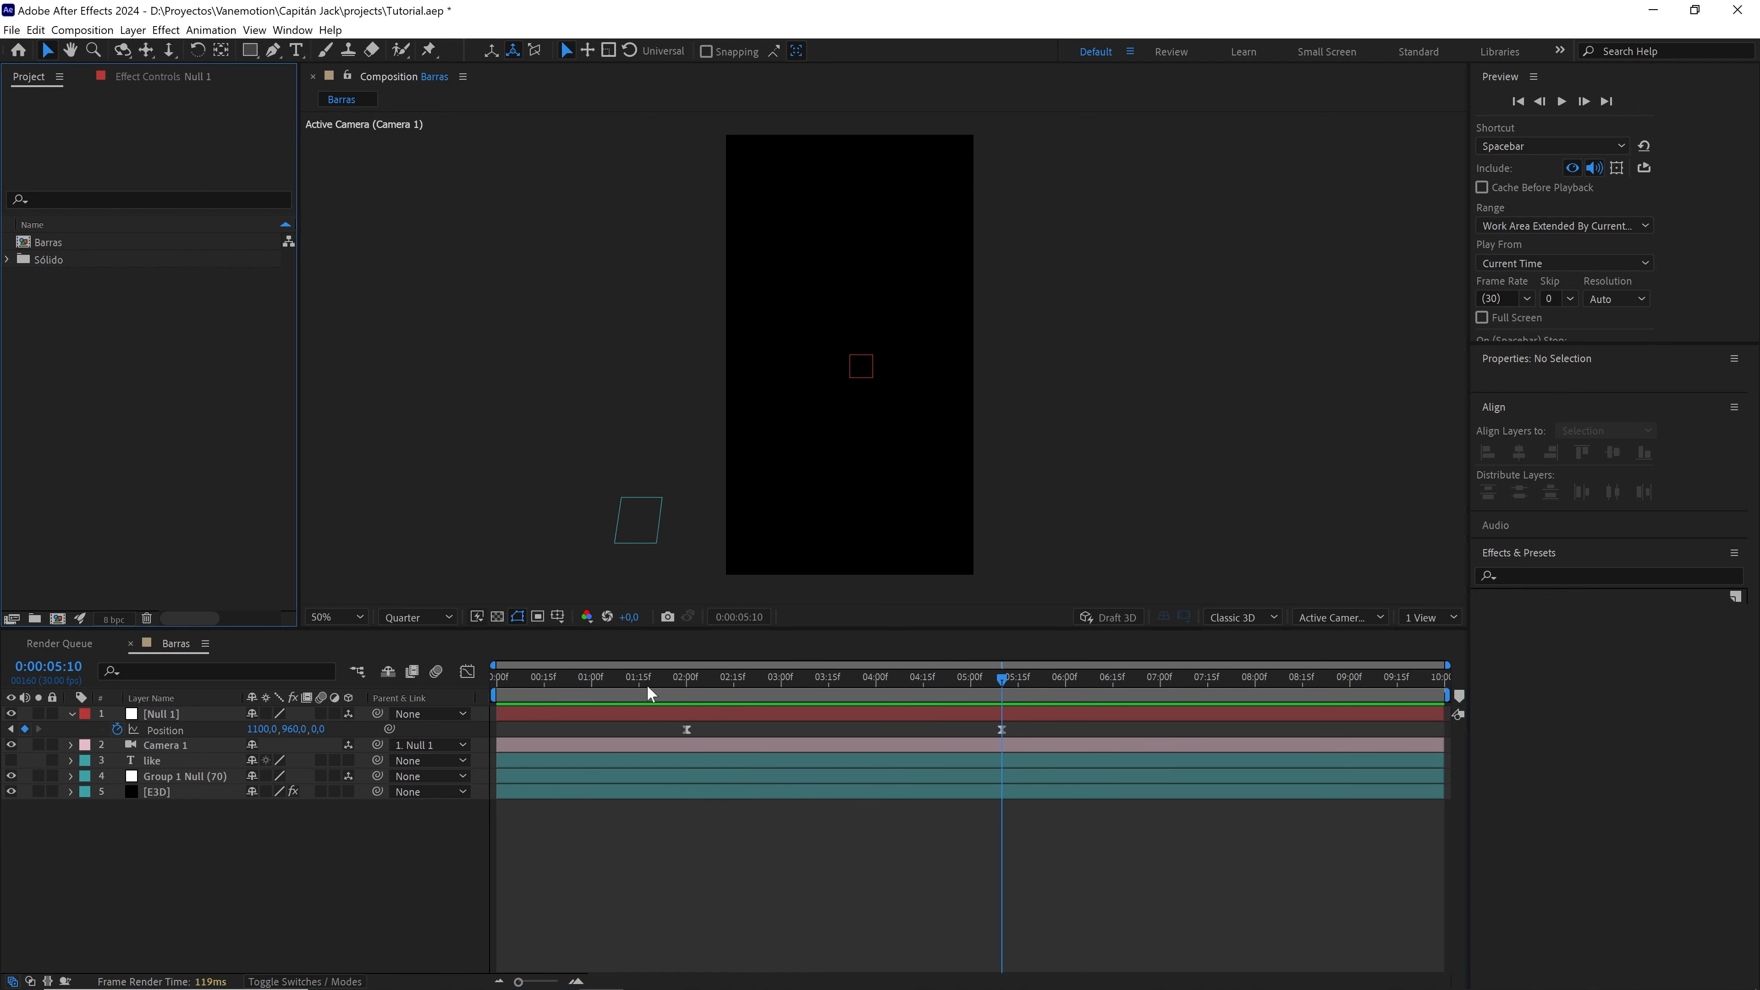
key("Home")
left_click(72, 713)
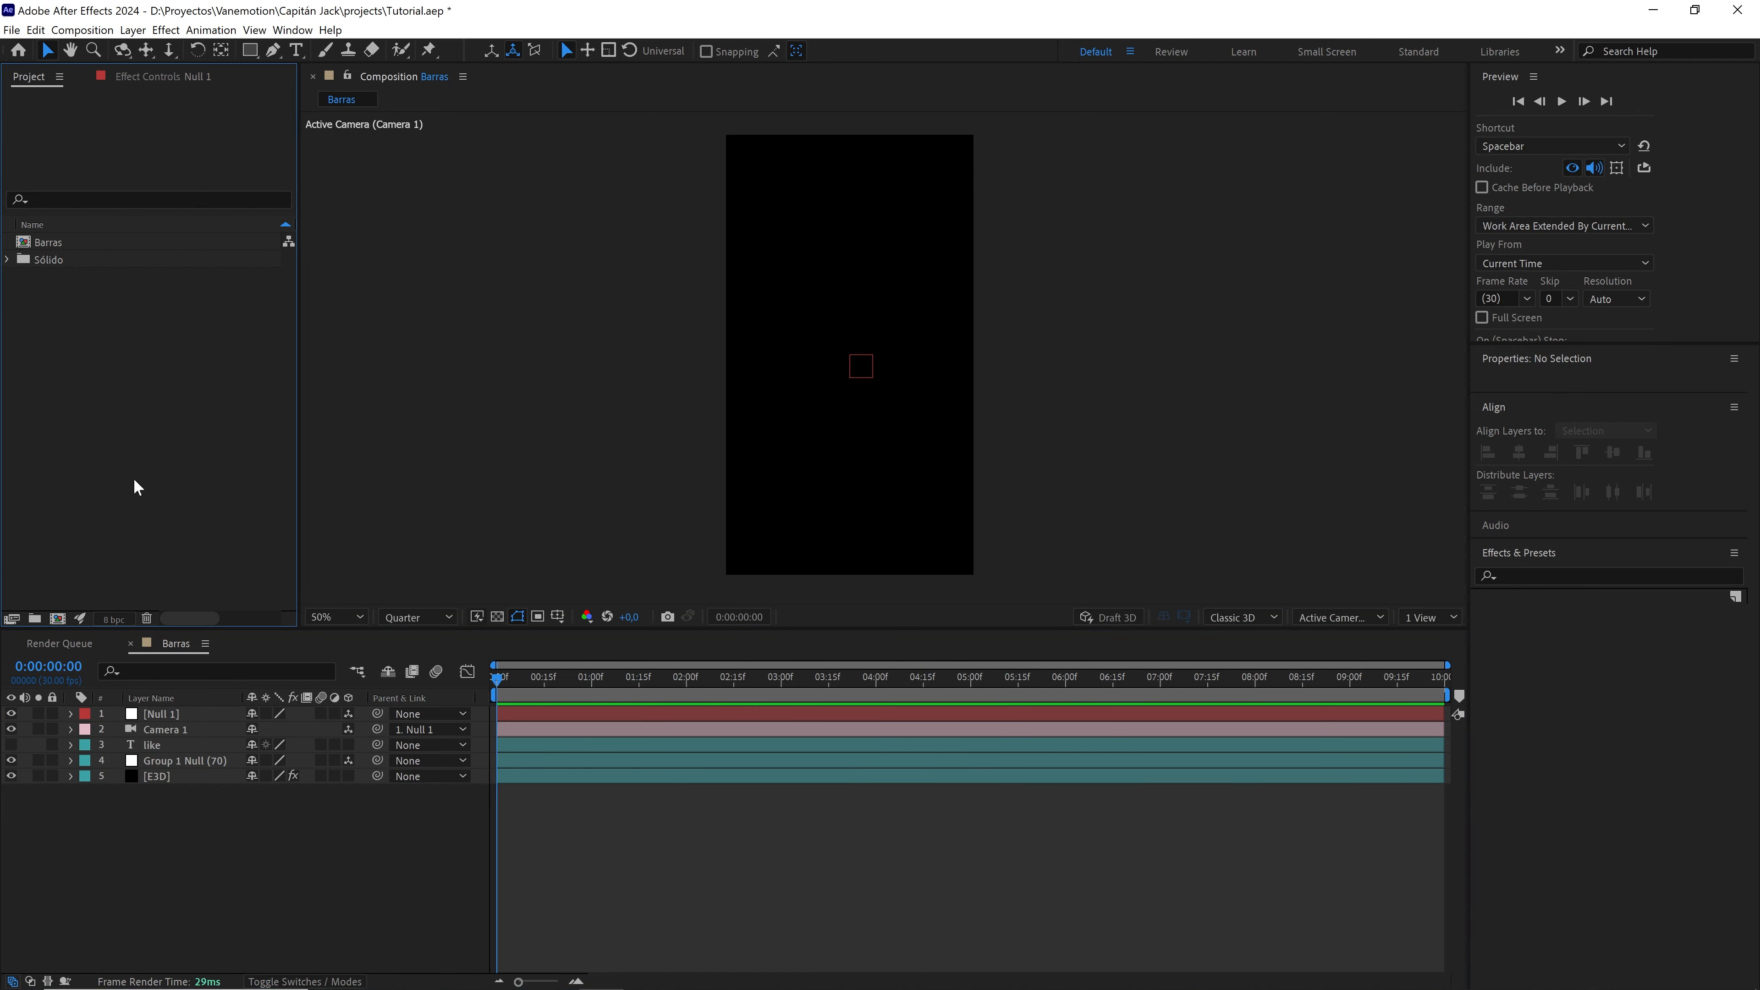
- At 0:00:03:28, duplicate the Group 1 Null (70) and E3D layers together and send the copies to the bottom of the layer stack
left_click_drag(554, 683, 869, 677)
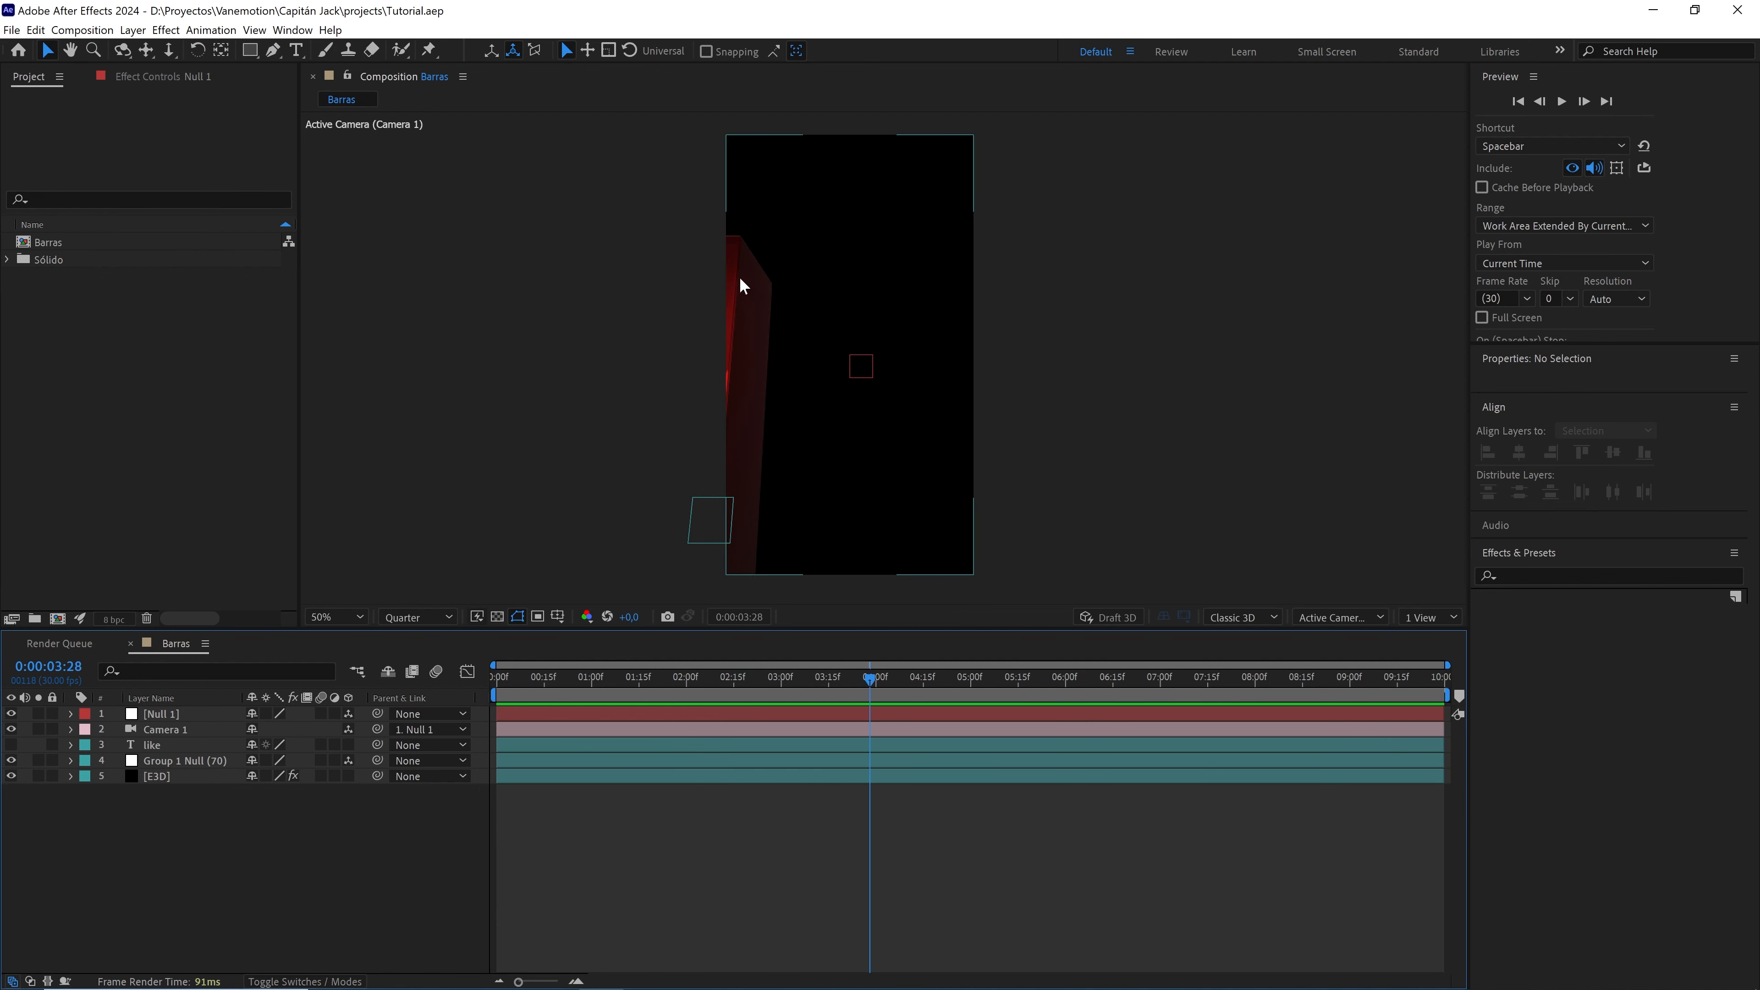
left_click_drag(225, 847, 138, 771)
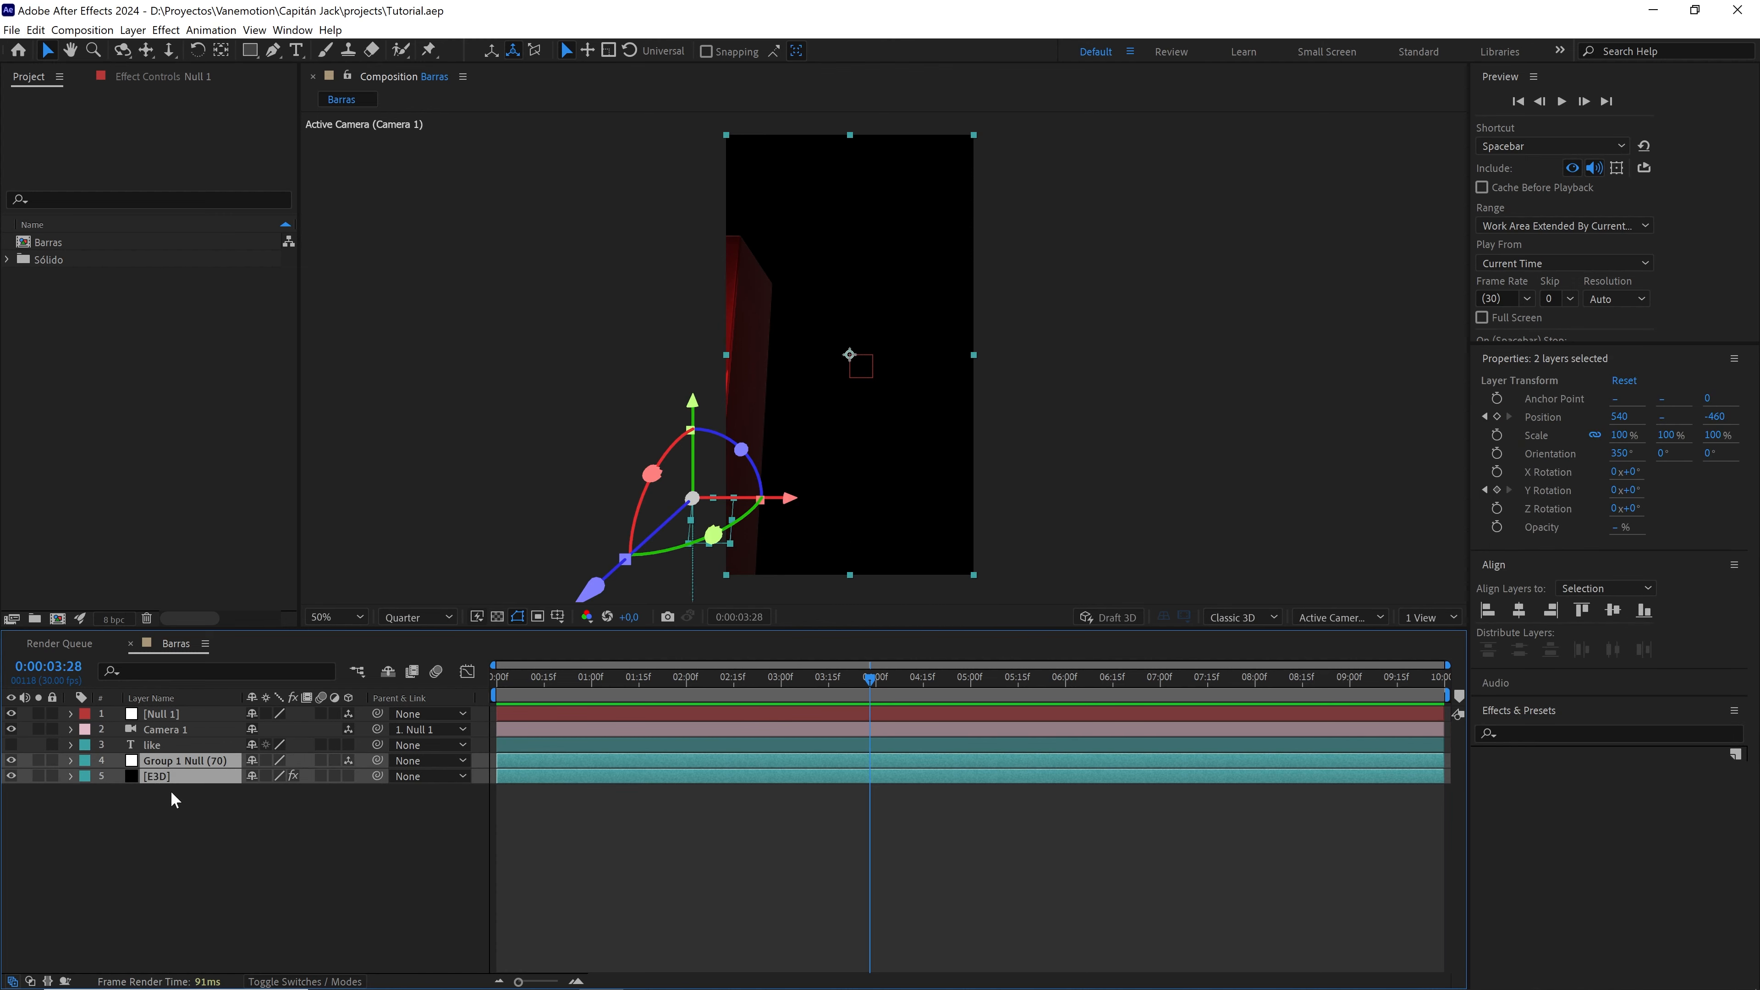
key("ctrl+d")
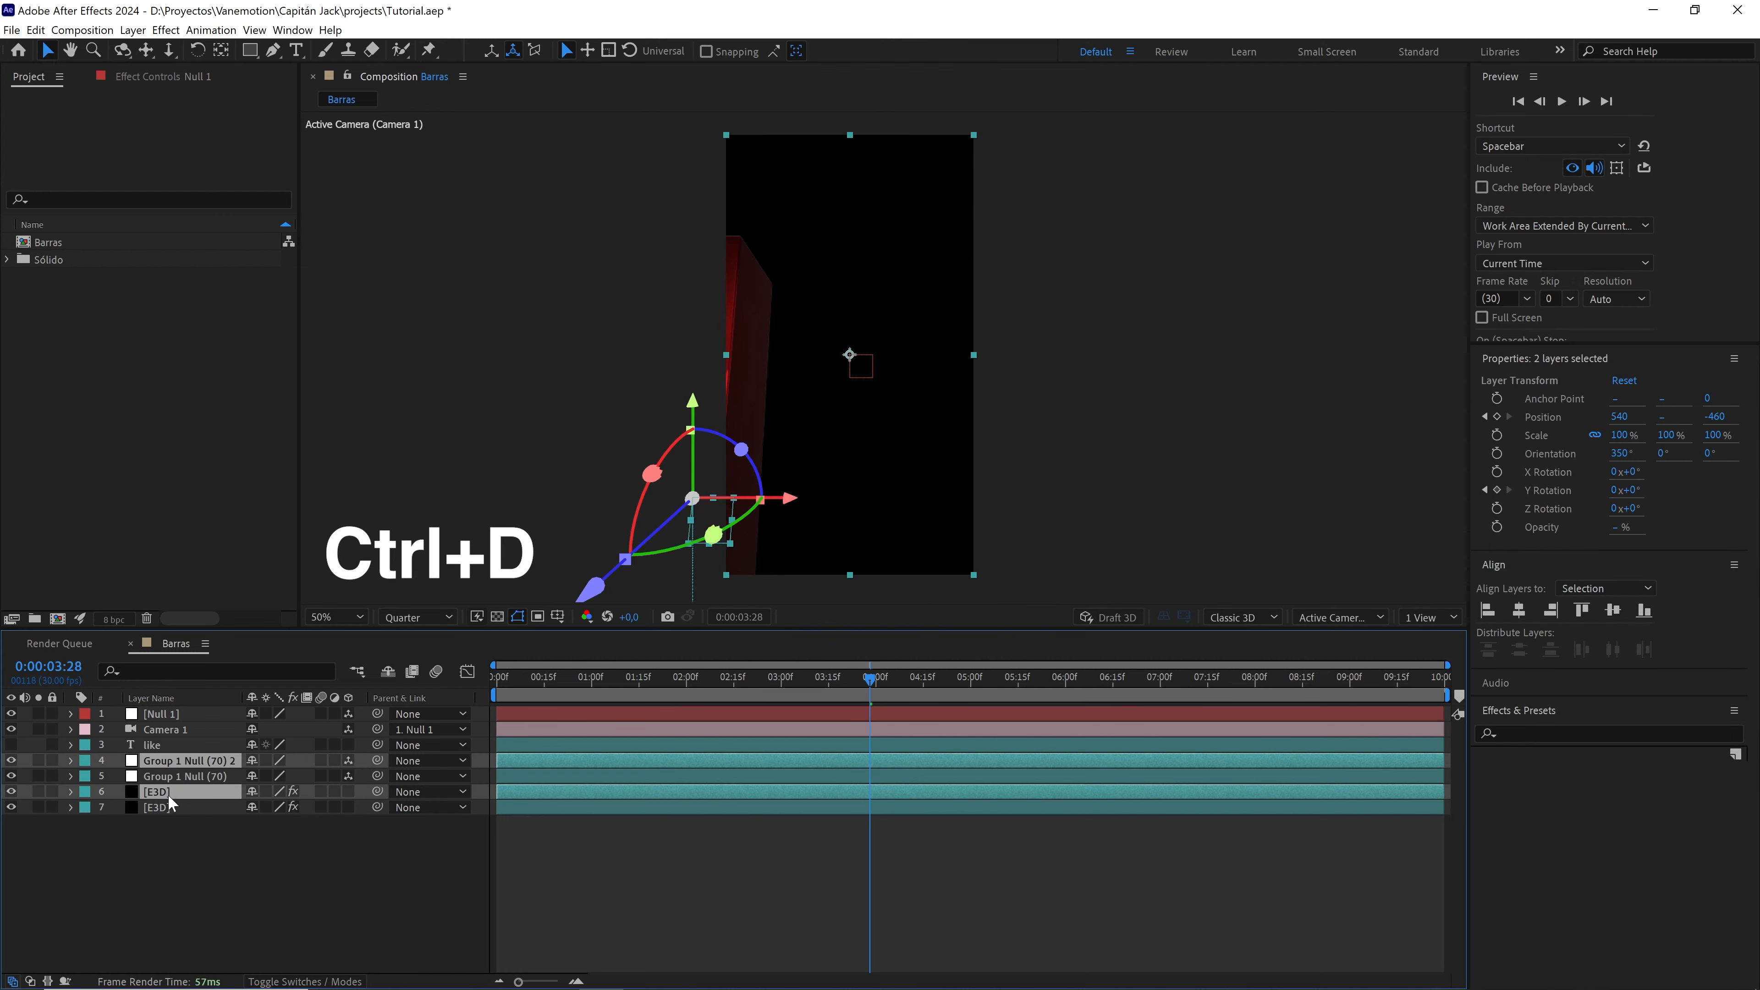
key("ctrl+shift+bracketleft")
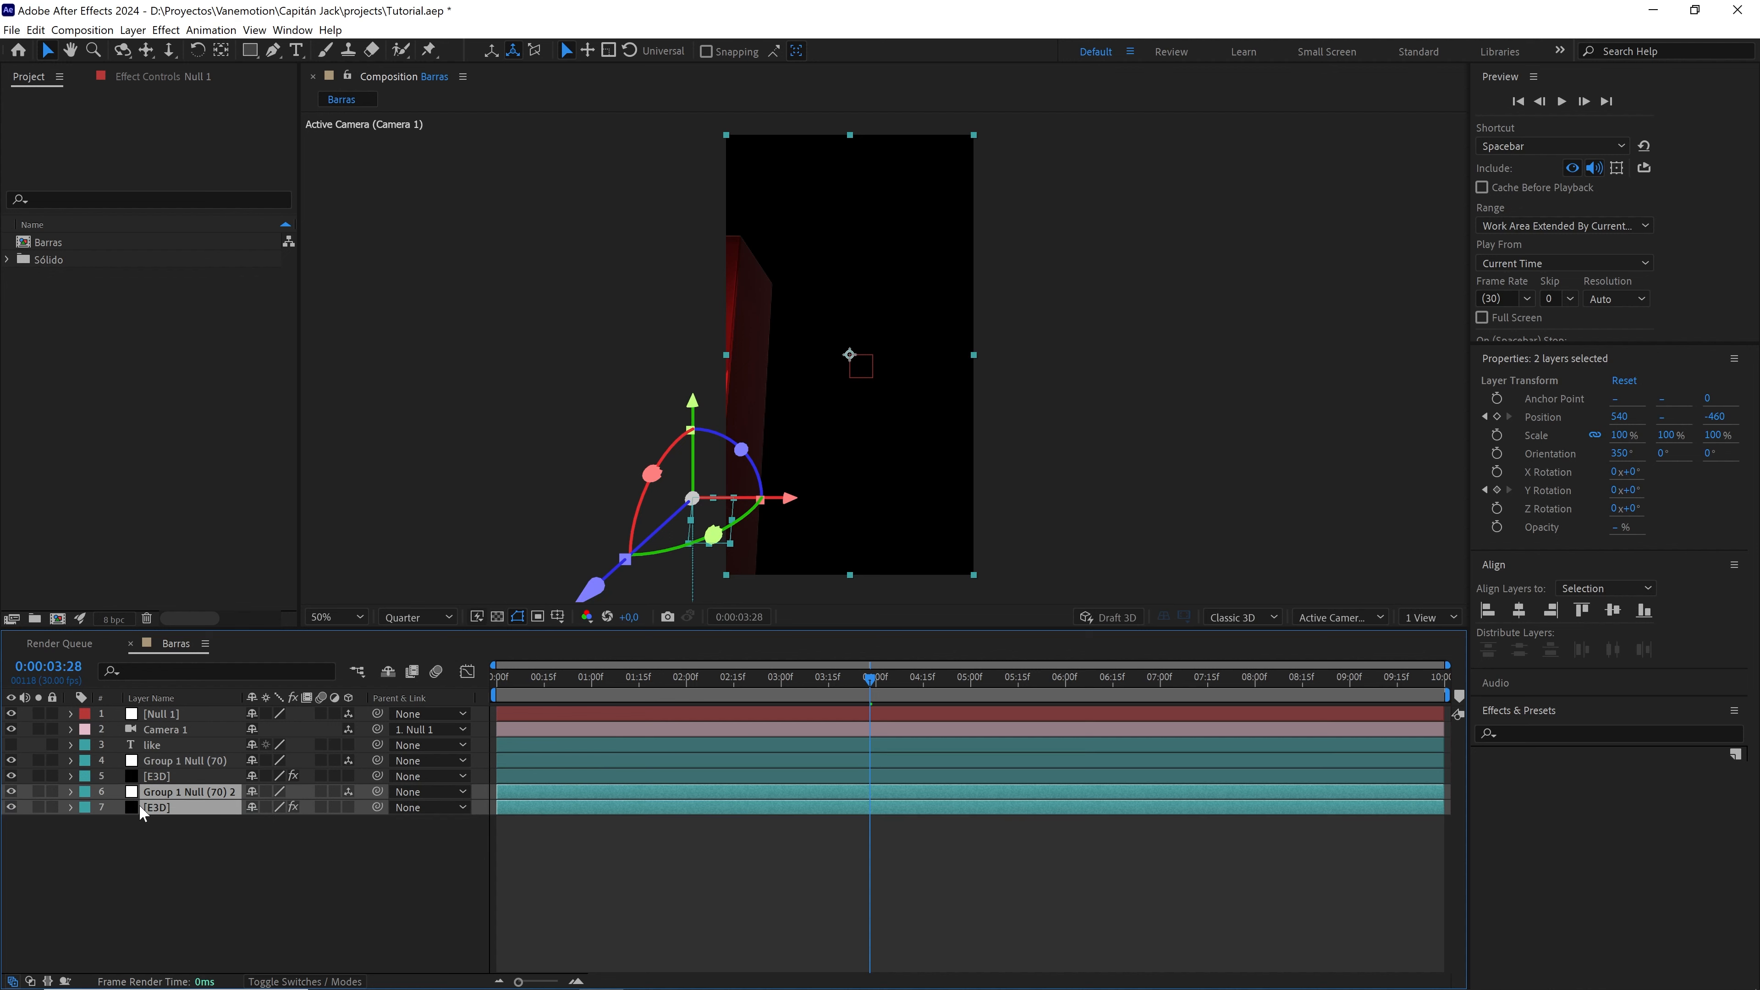
- Change the label color of the two duplicated layers to Orange and select only the duplicated group null
left_click(84, 794)
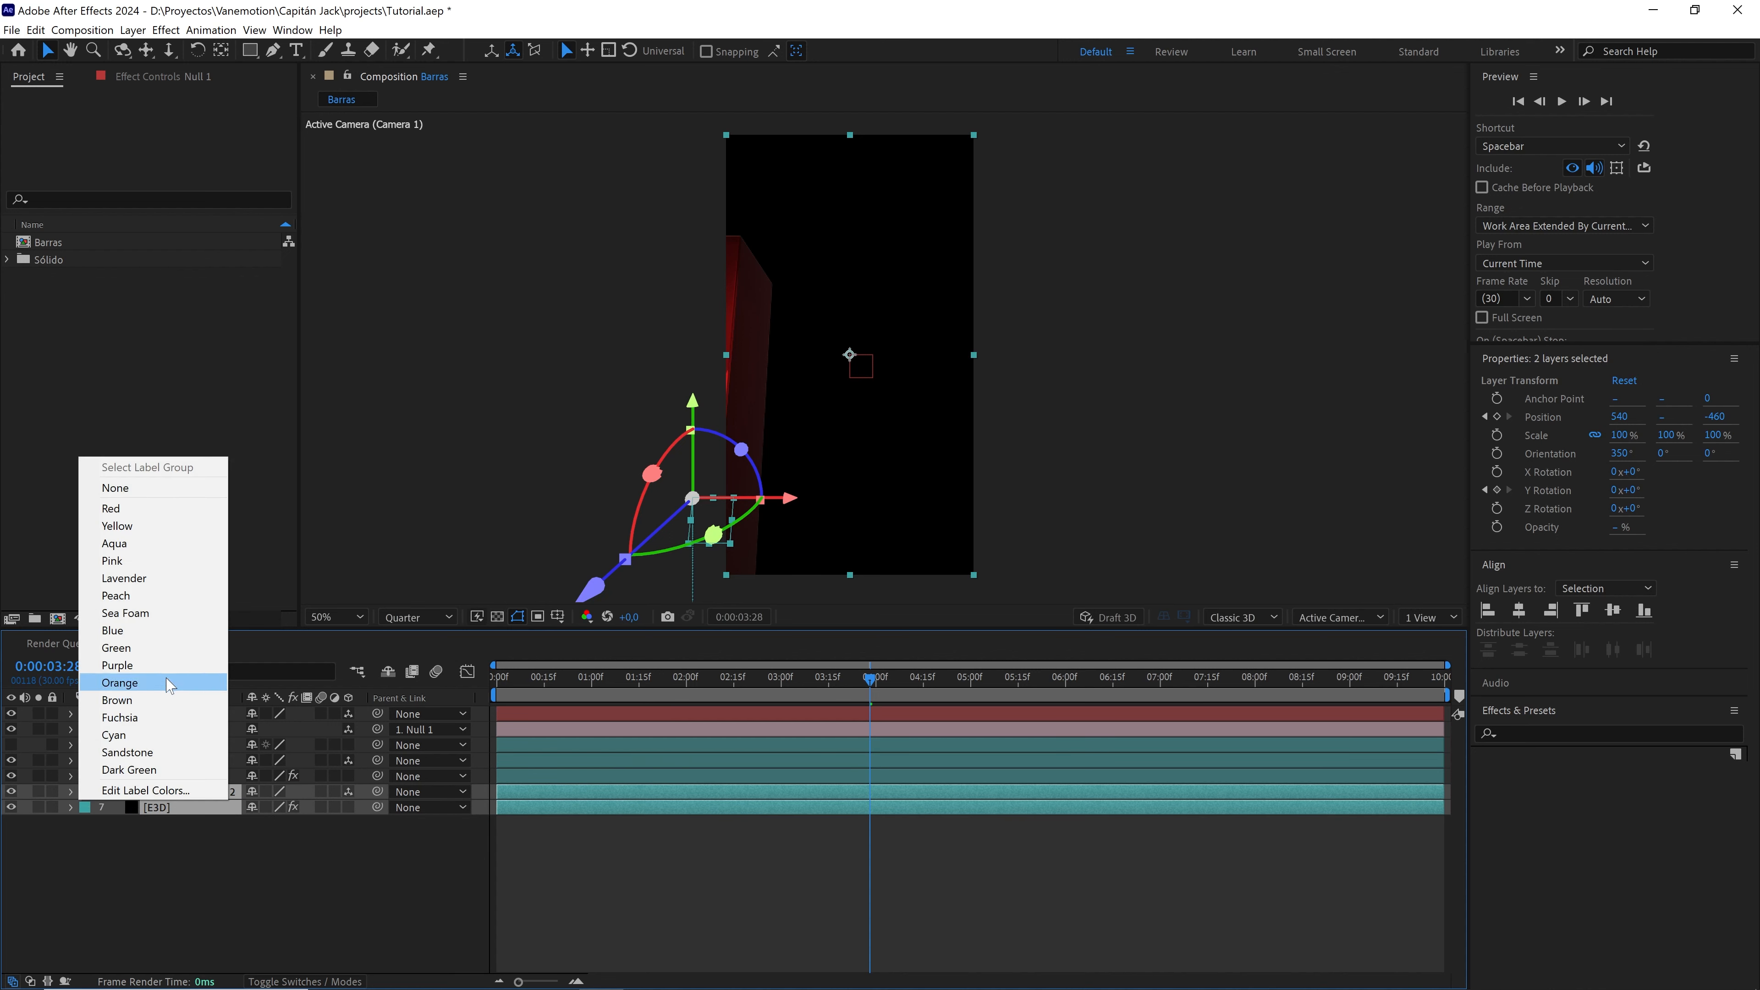
left_click(134, 683)
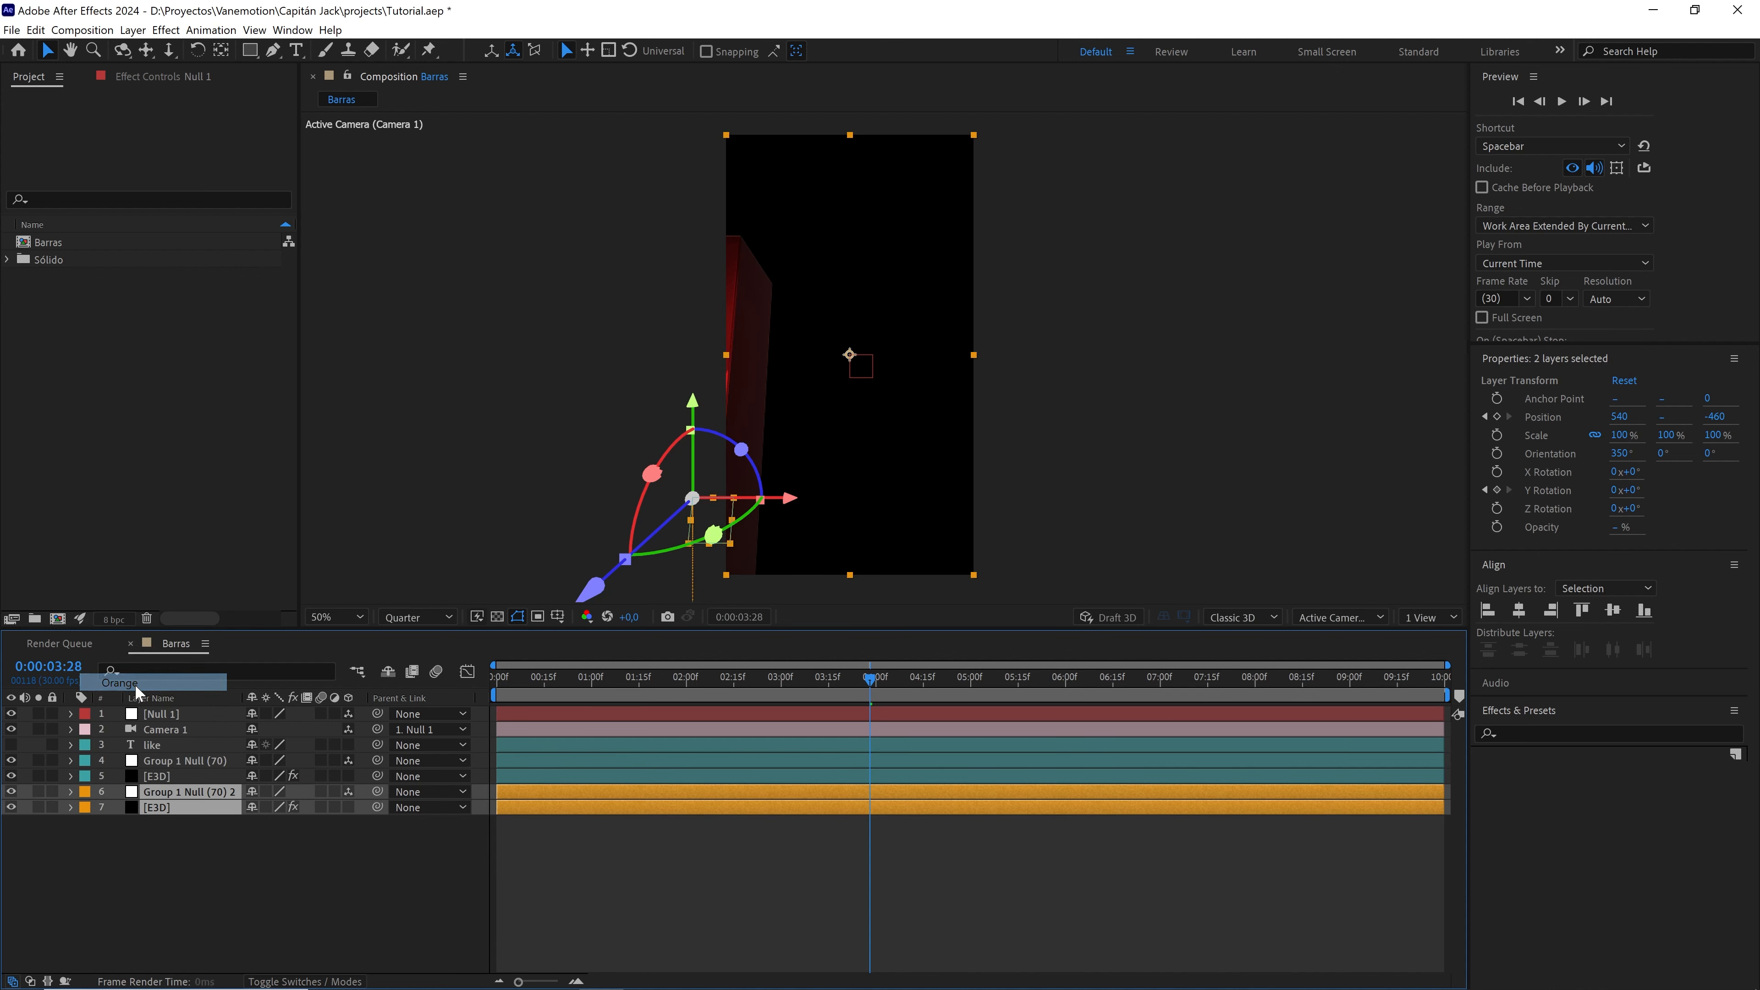
left_click(257, 867)
left_click(167, 791)
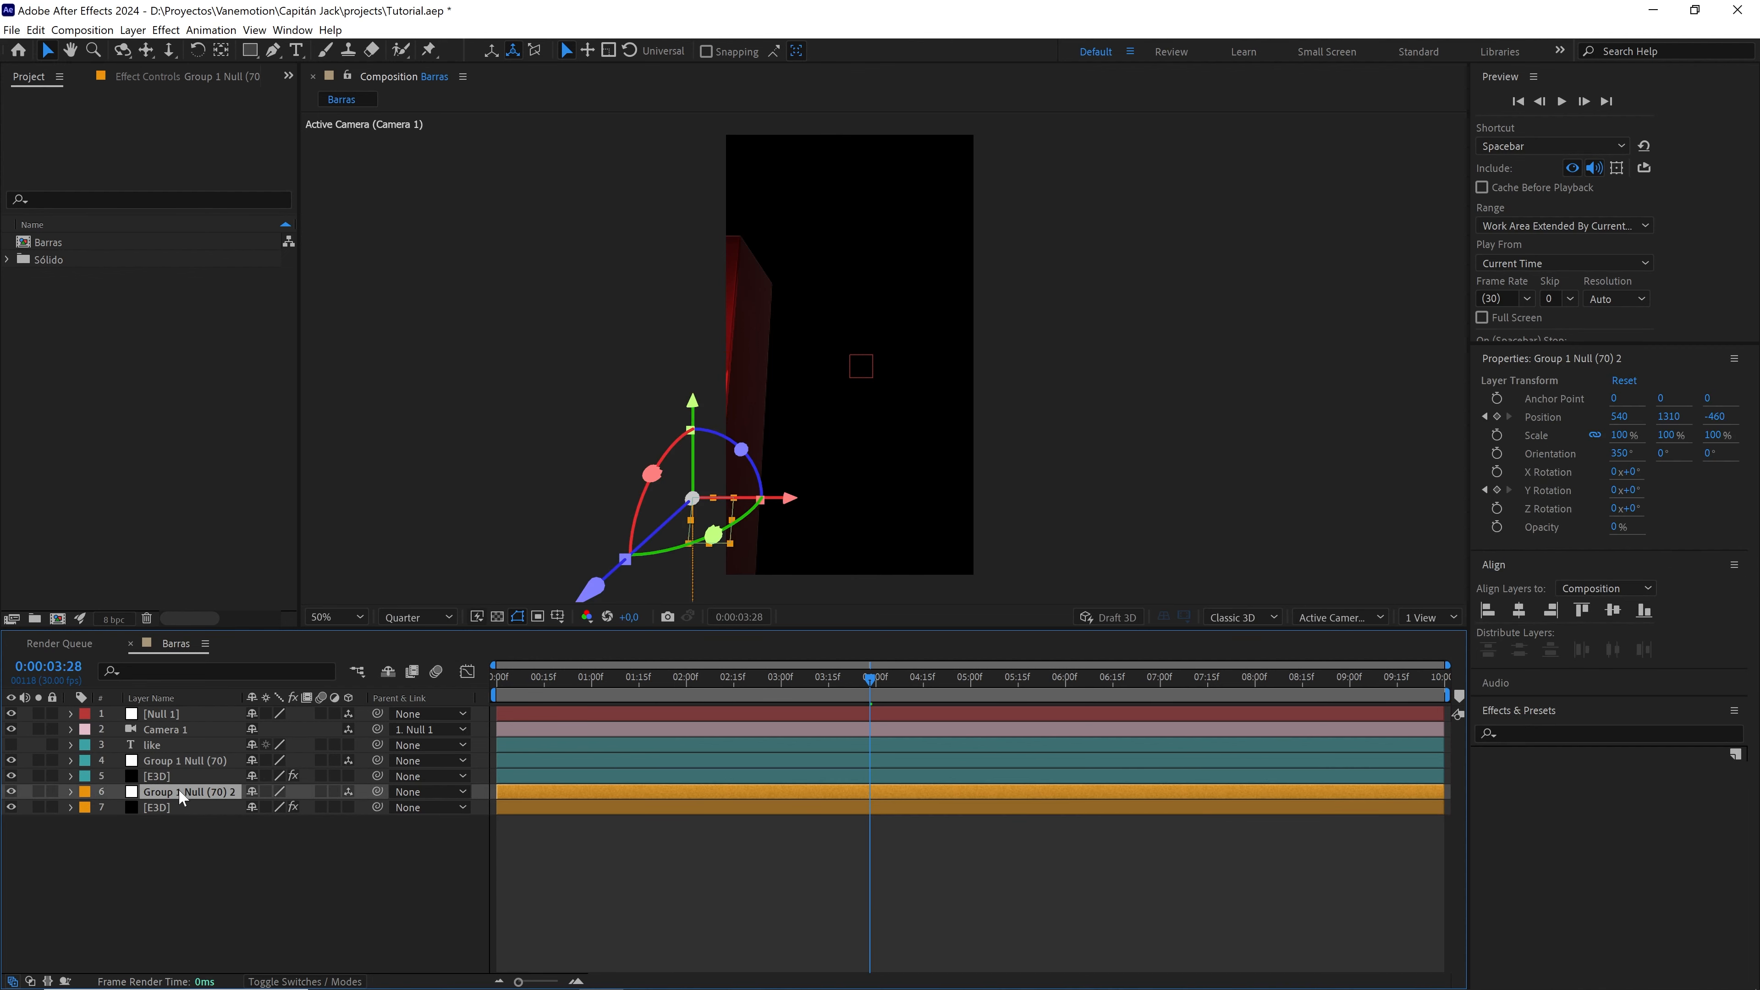
- Try moving the duplicated group null sideways to X position 1061, and undo the move
key("p")
left_click(169, 823)
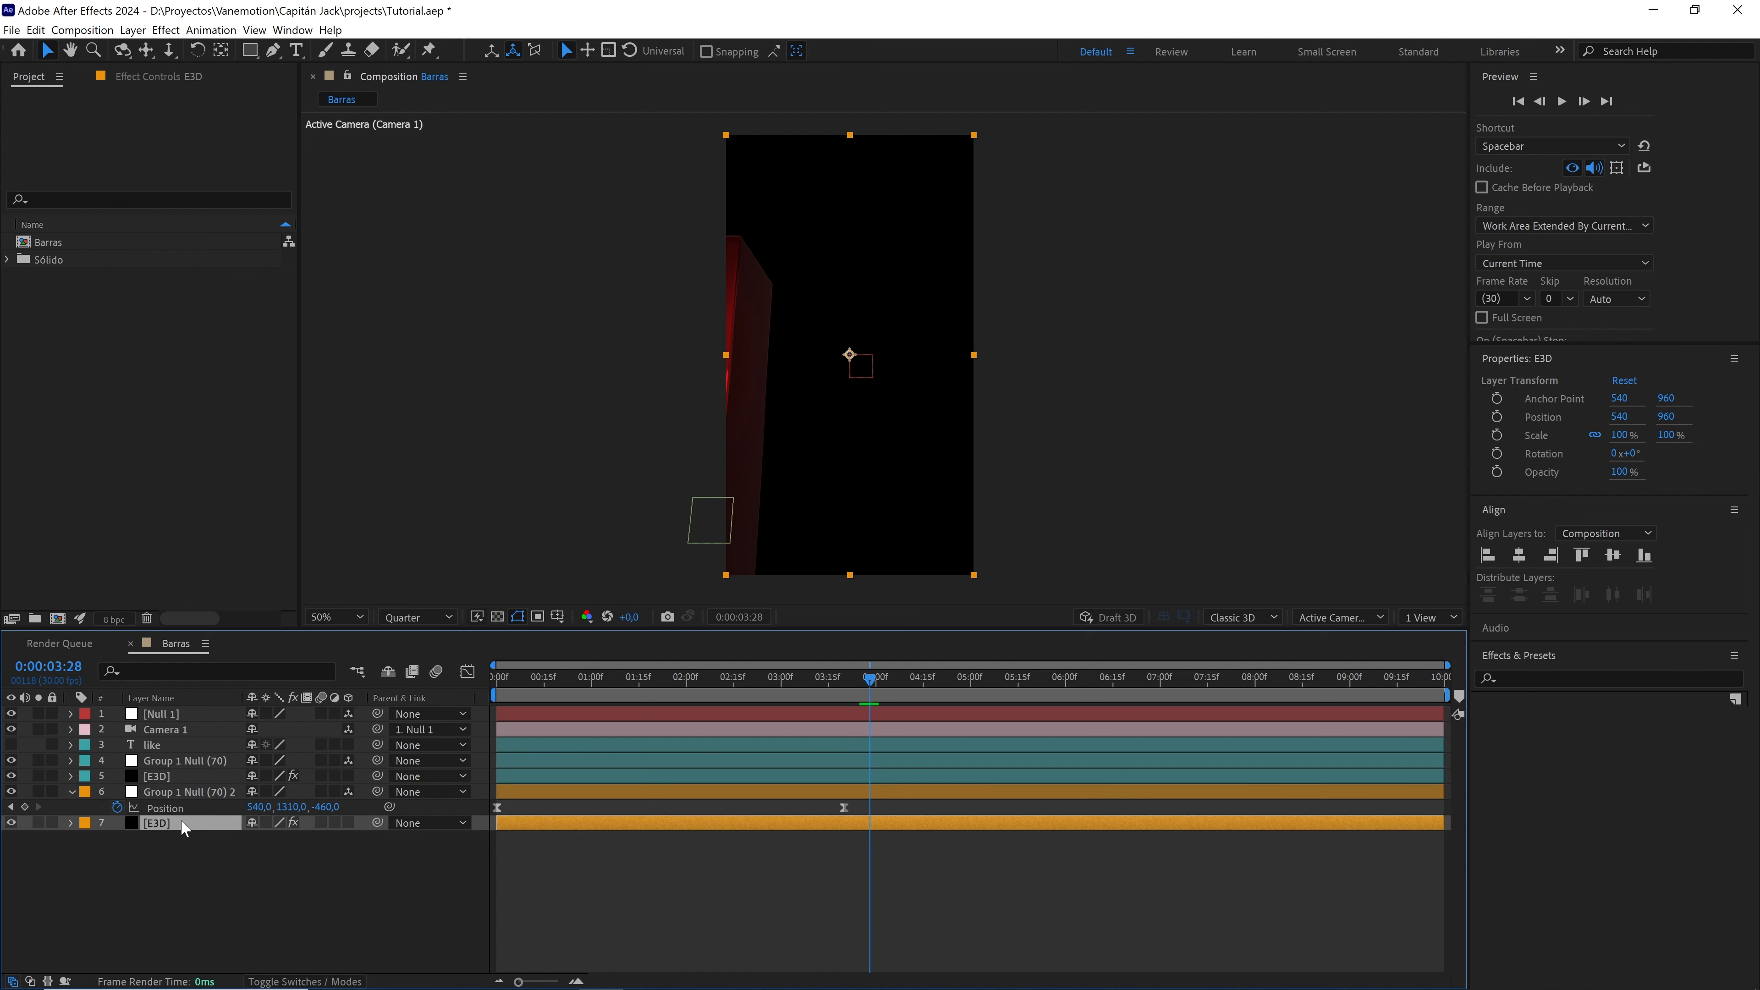
left_click_drag(258, 808, 681, 762)
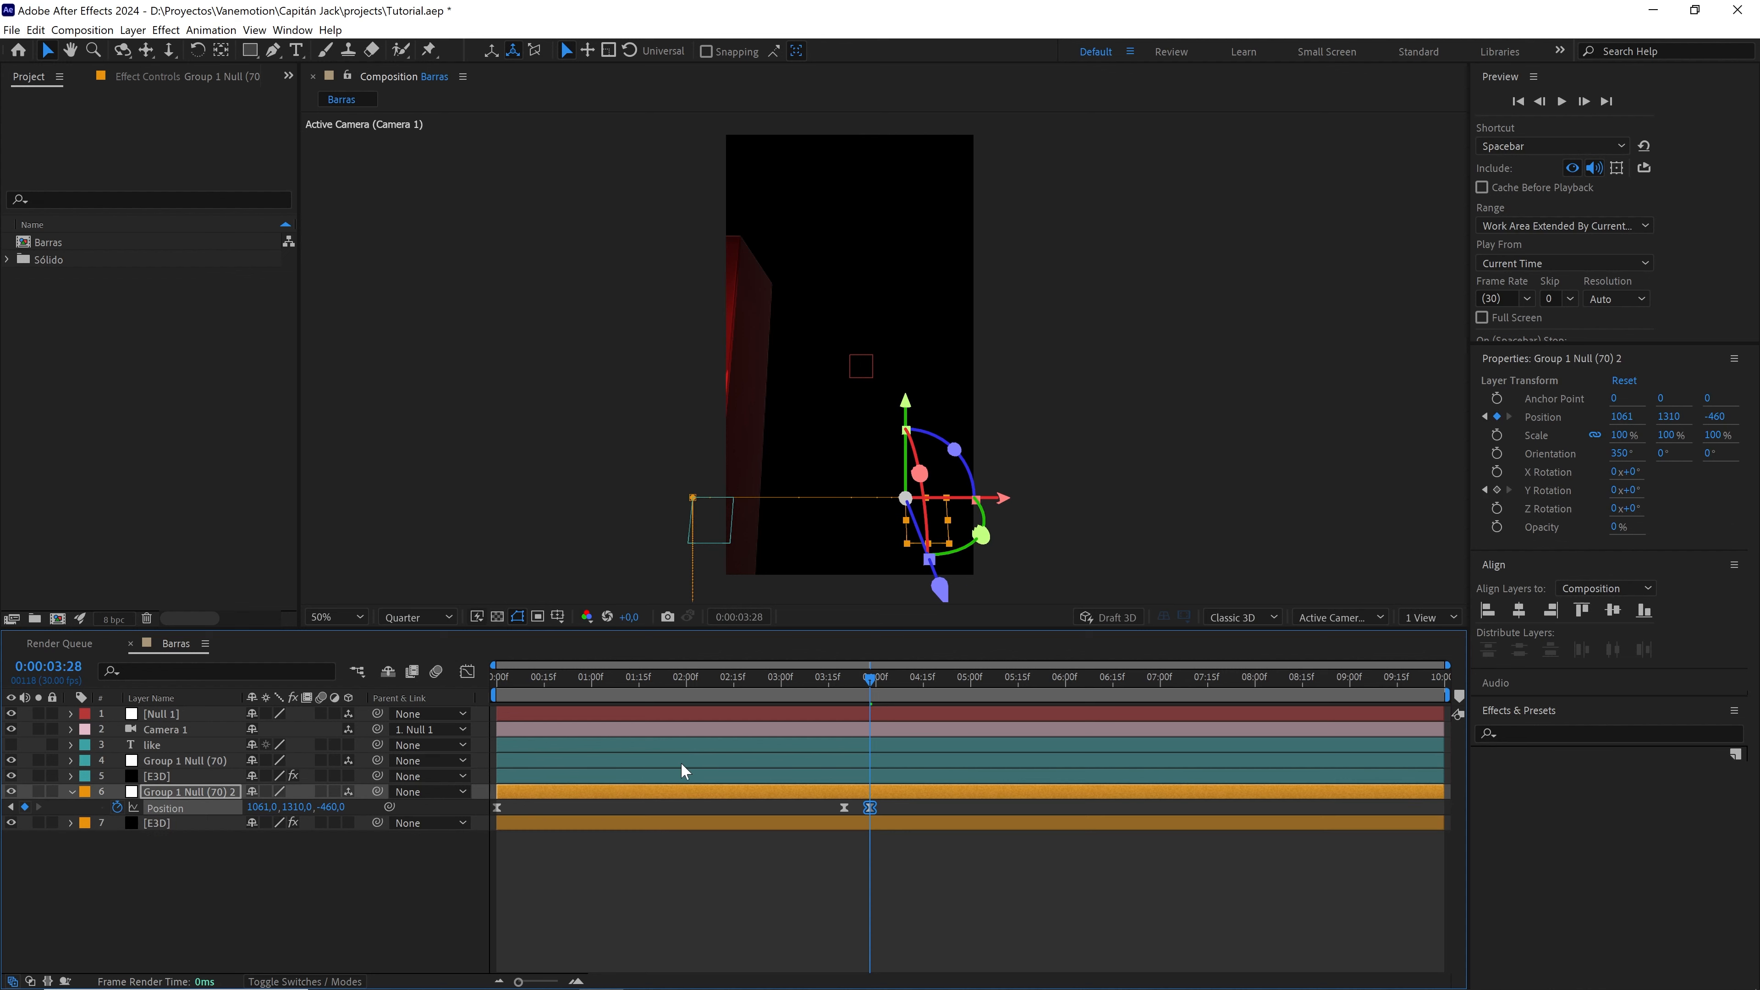
key("ctrl+z")
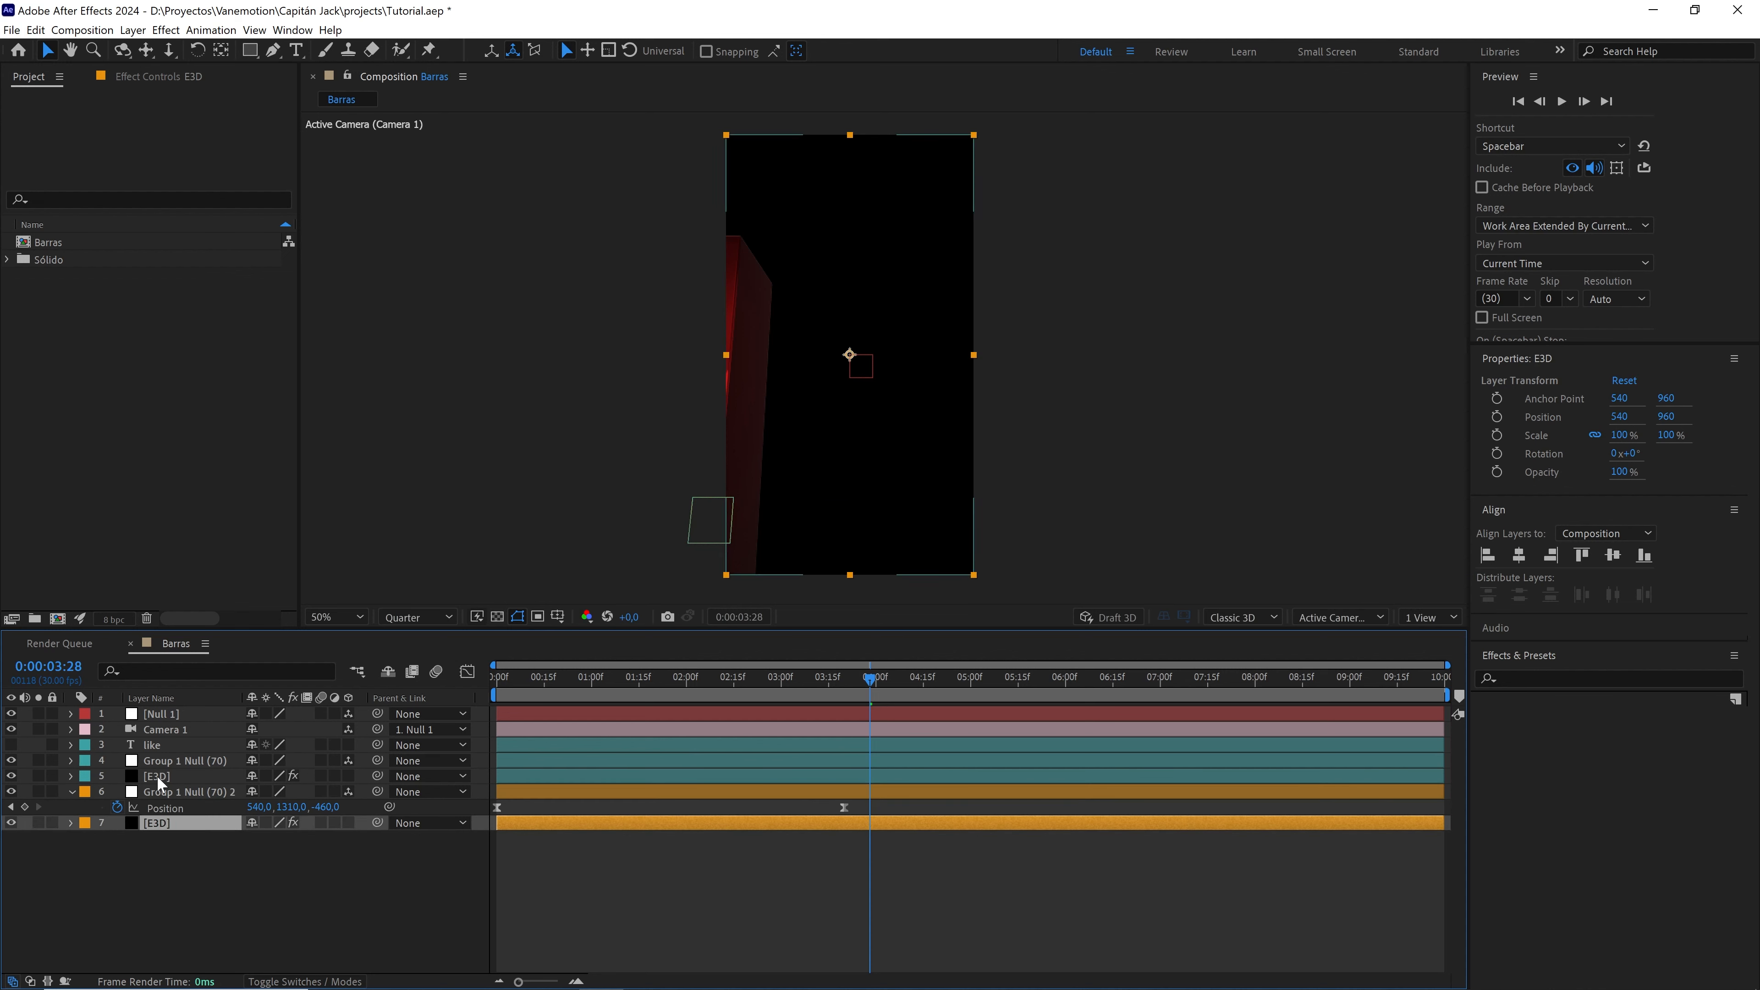
left_click(158, 776)
left_click(175, 759)
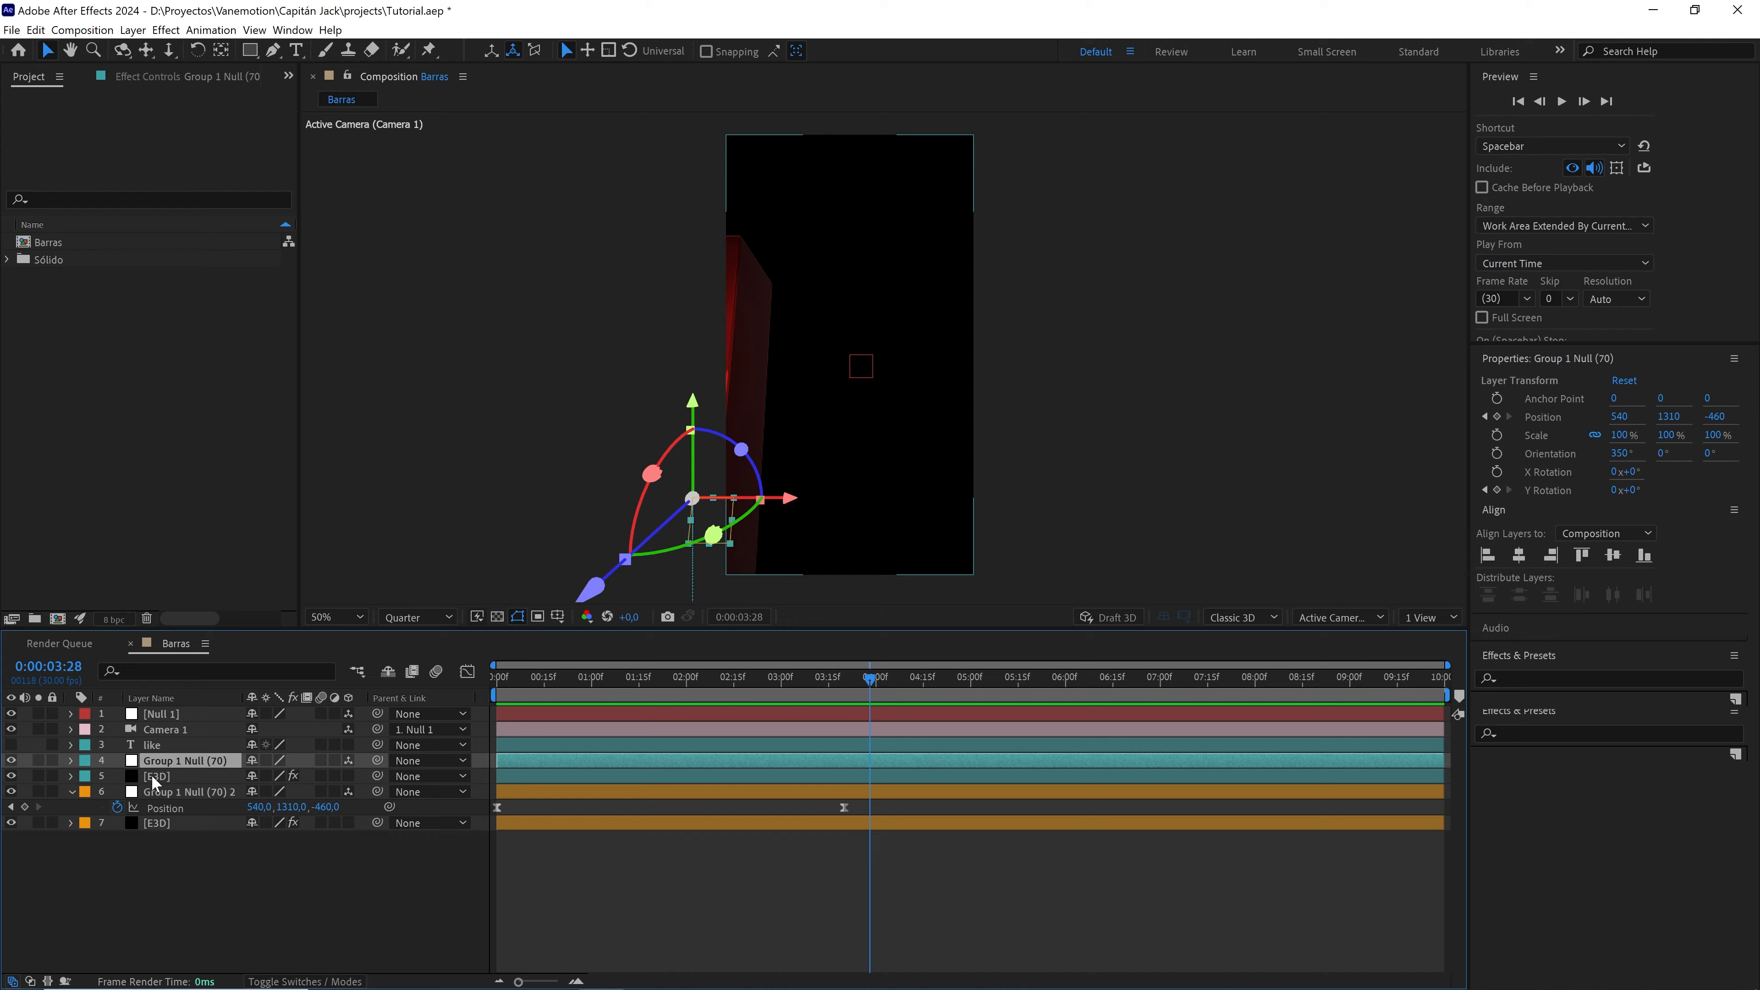
left_click(167, 778)
left_click(162, 824)
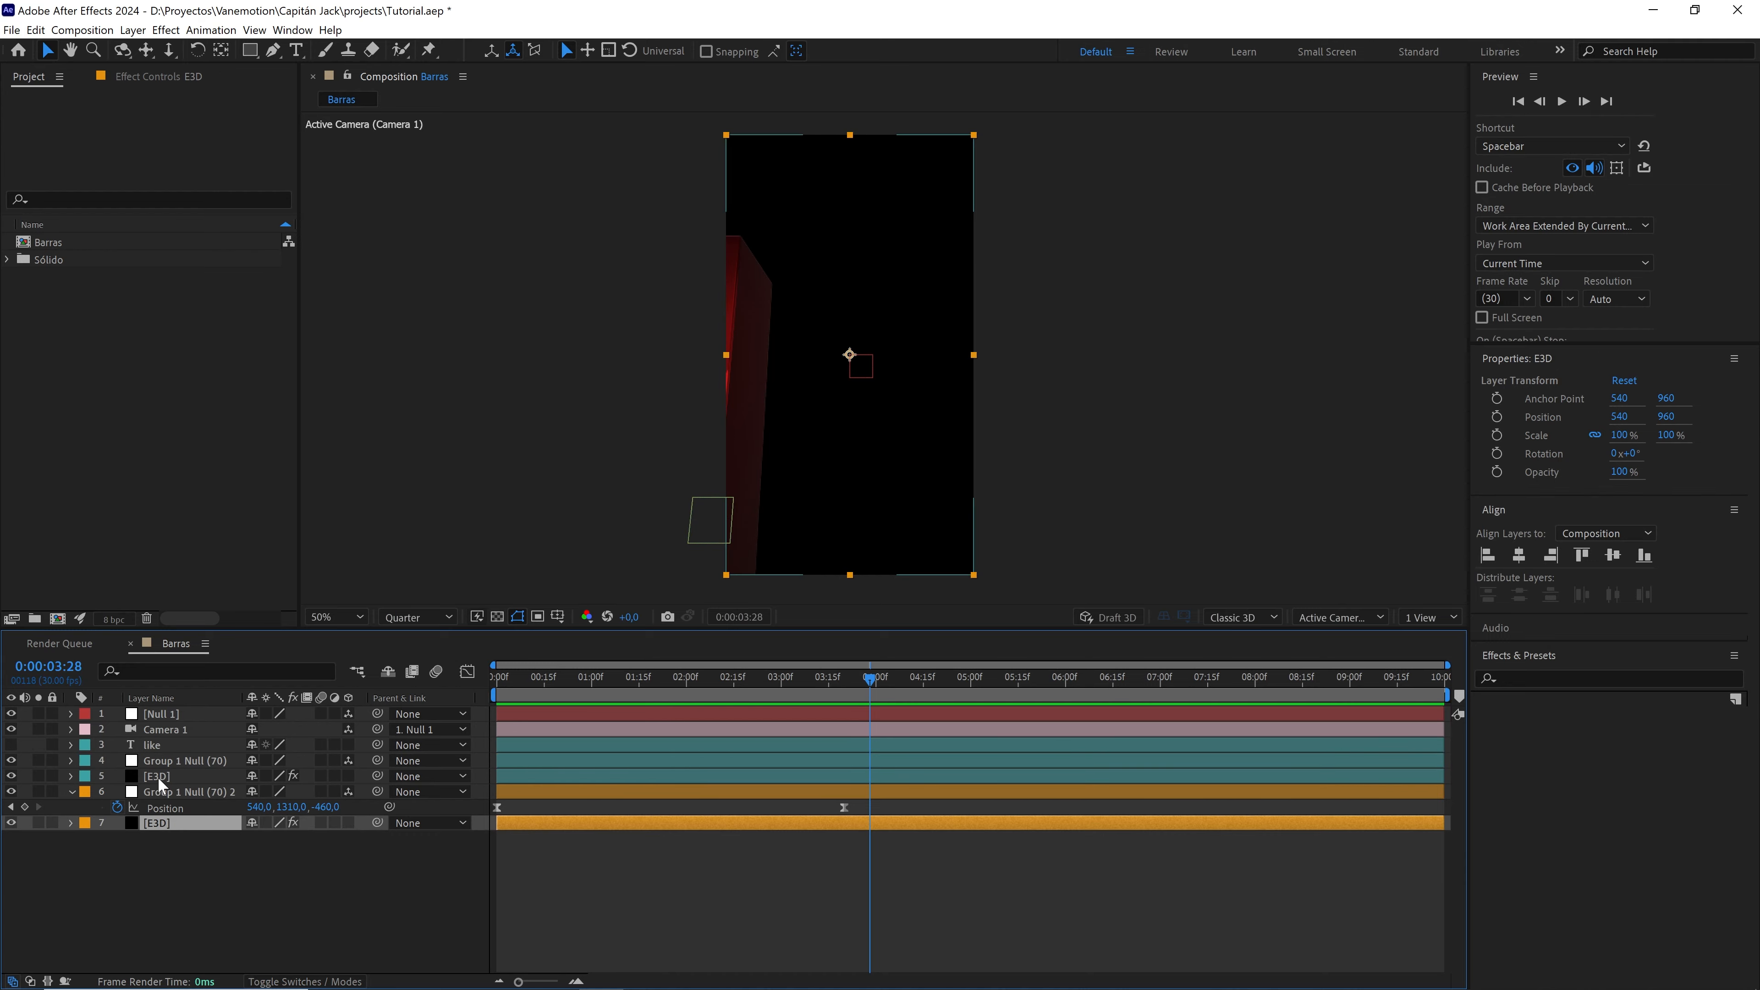
- Rename the duplicated group null as Group 1 Null (71)
left_click(183, 789)
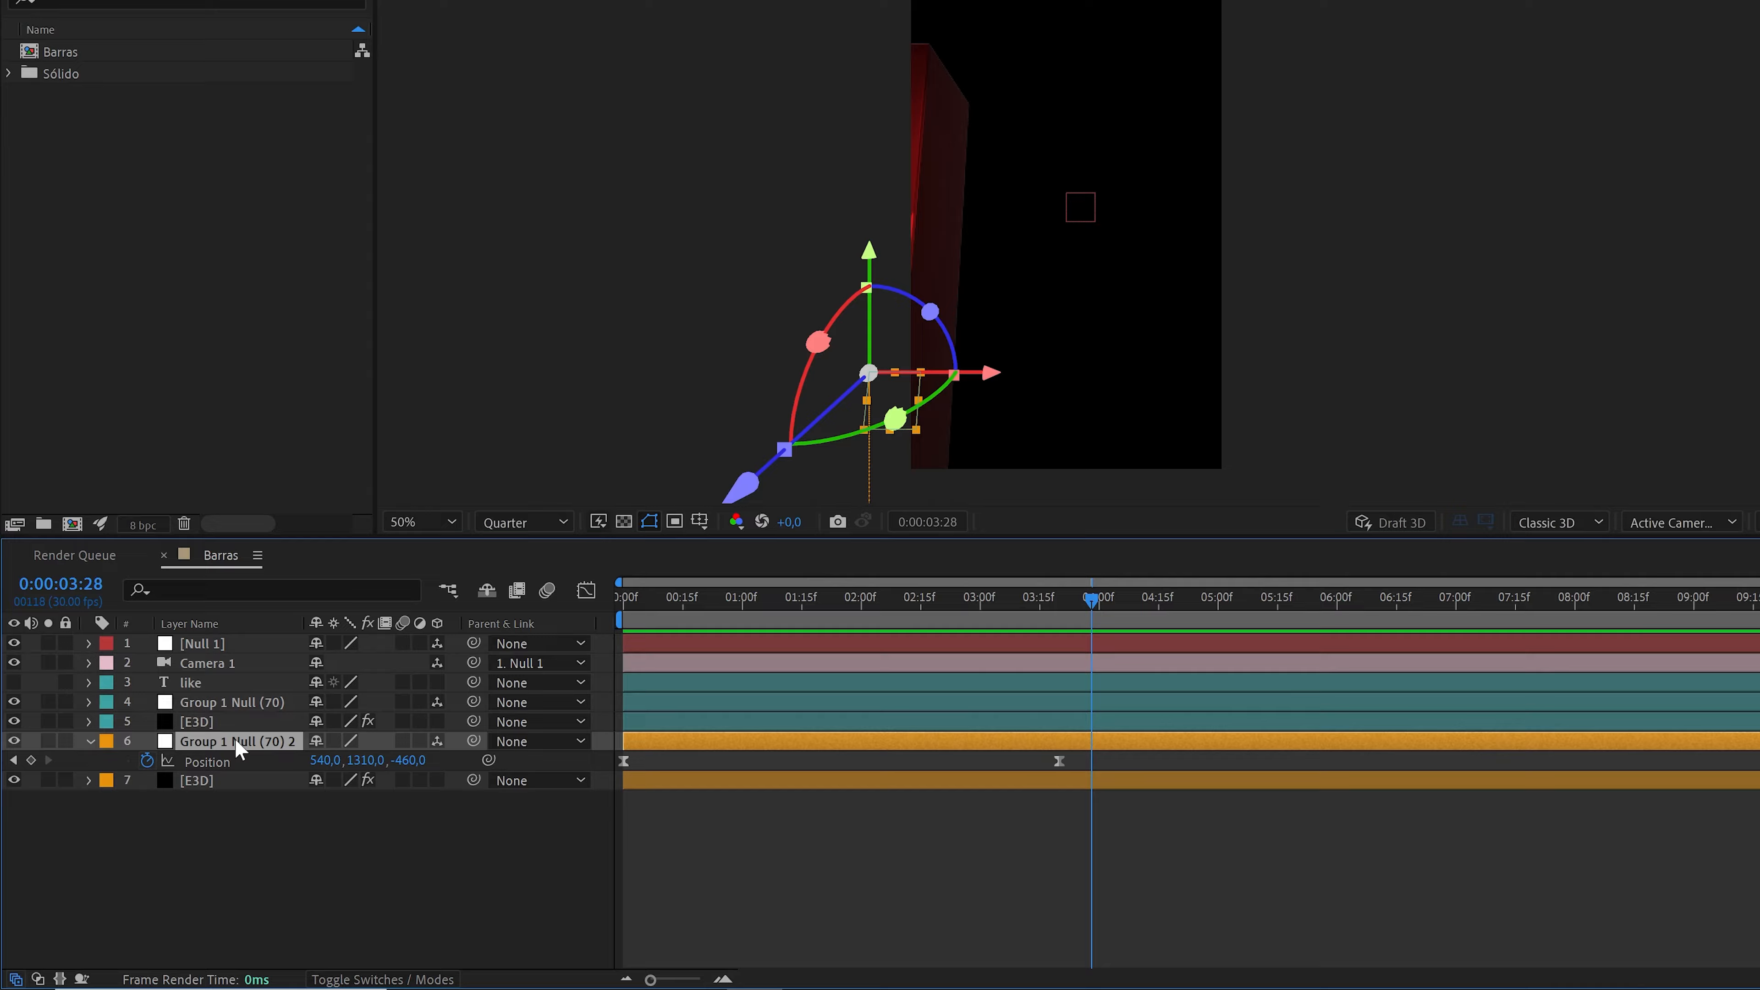
right_click(187, 790)
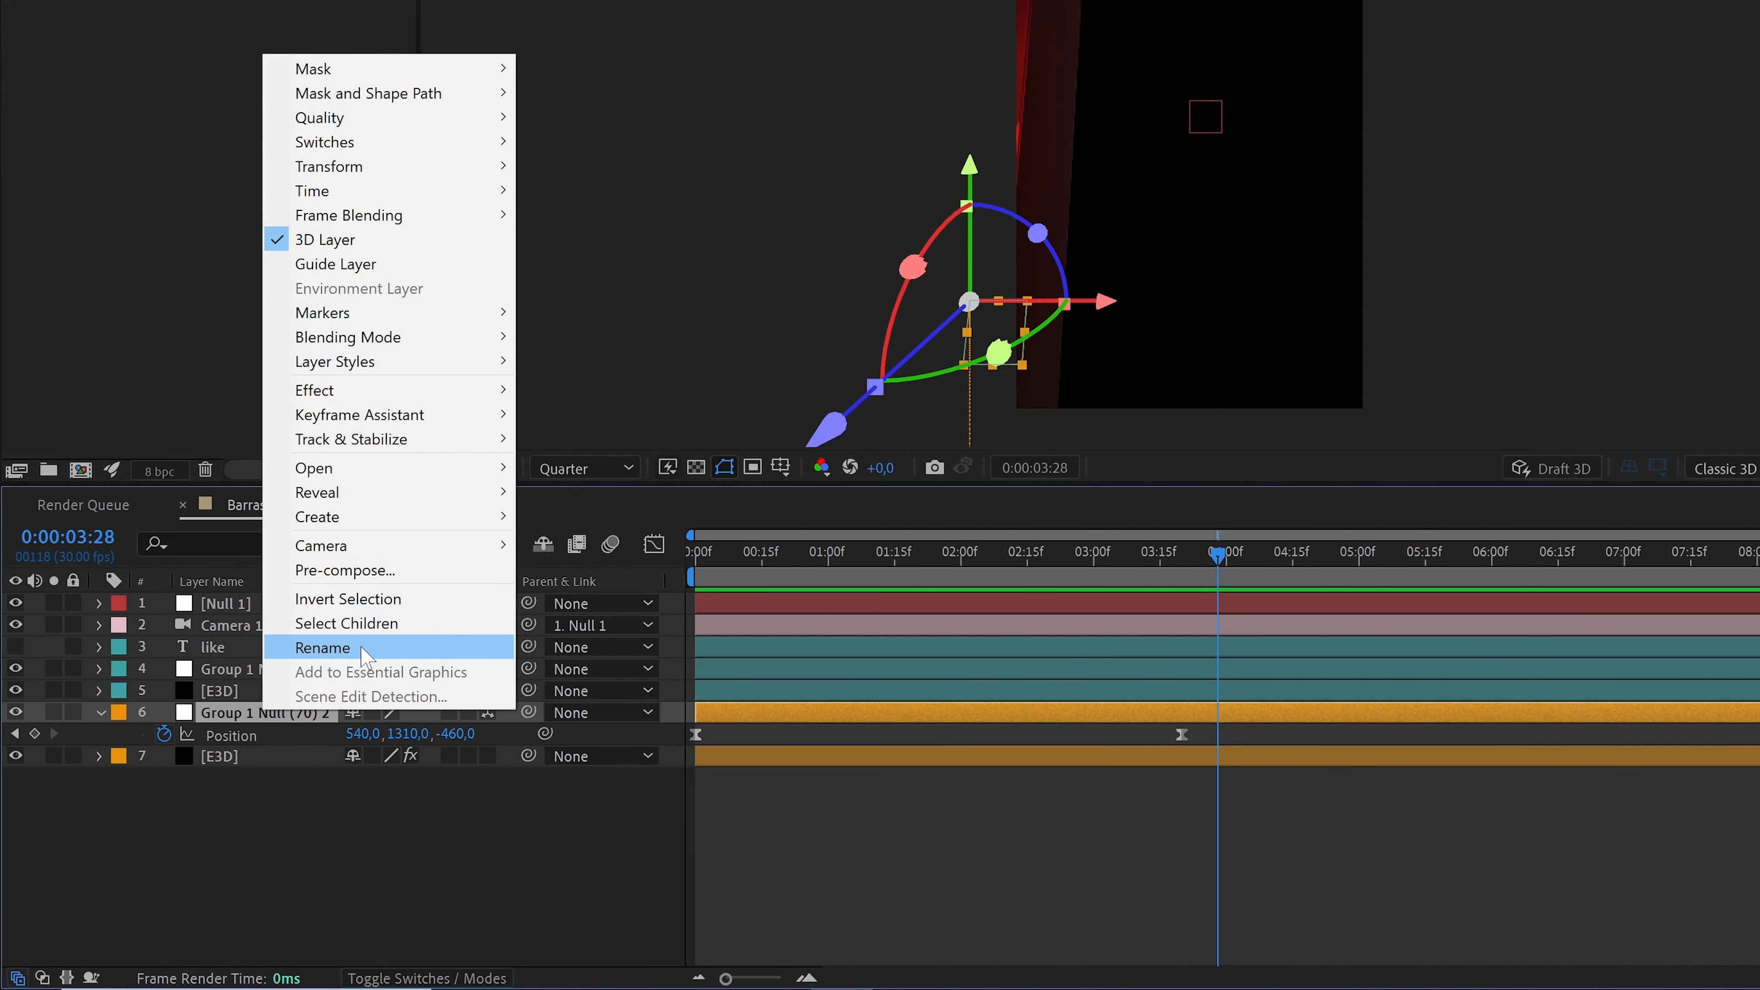
left_click(324, 648)
double_click(334, 712)
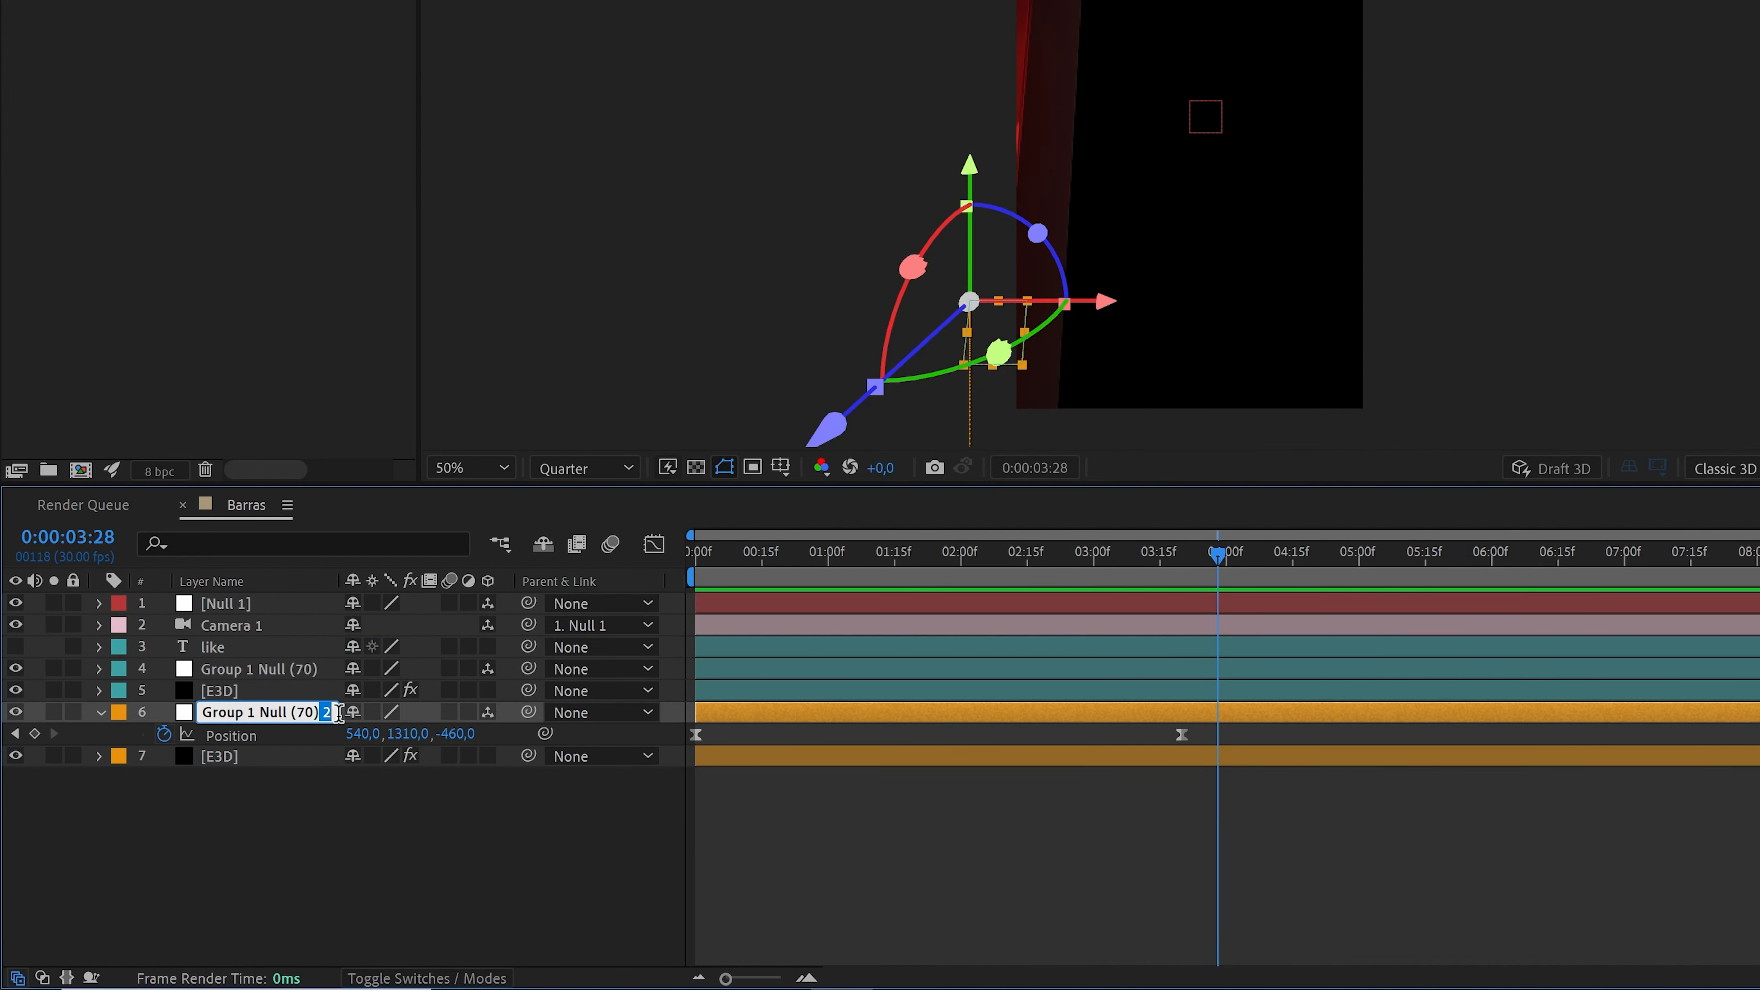
key("BackSpace")
left_click(313, 711)
key("BackSpace")
type("1")
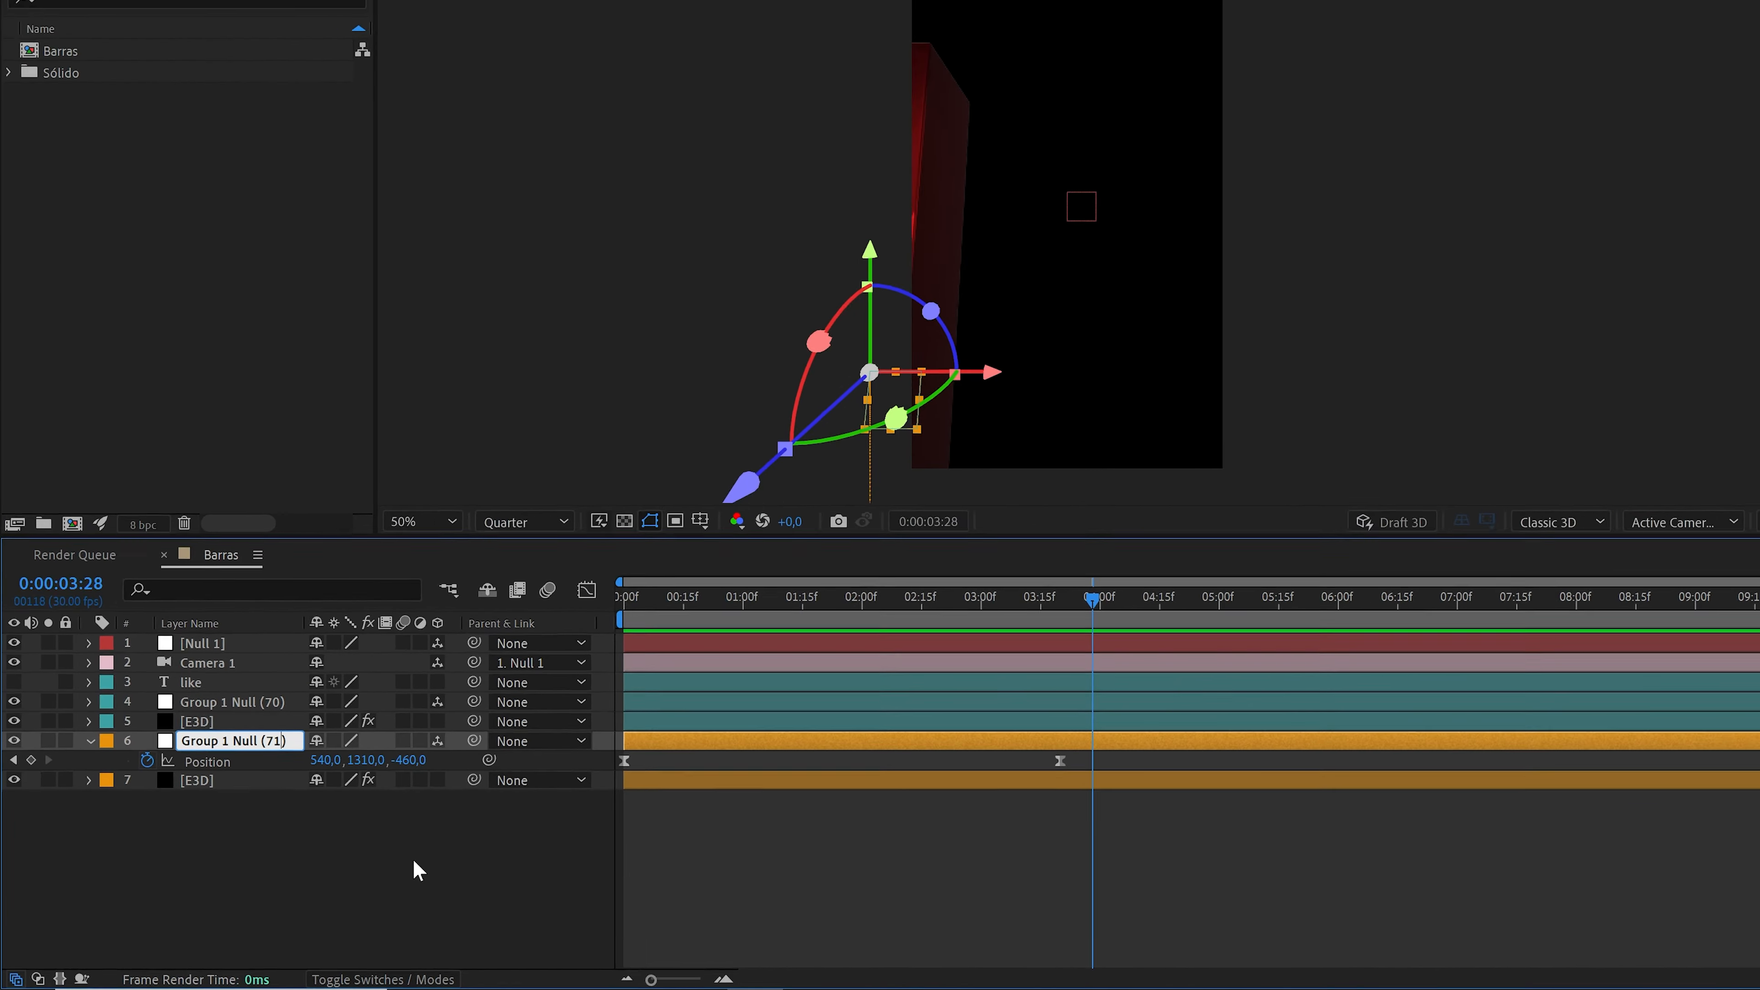
left_click(462, 854)
- Reveal the expressions of the duplicated orange E3D layer and maximize the timeline to show them all
left_click(255, 756)
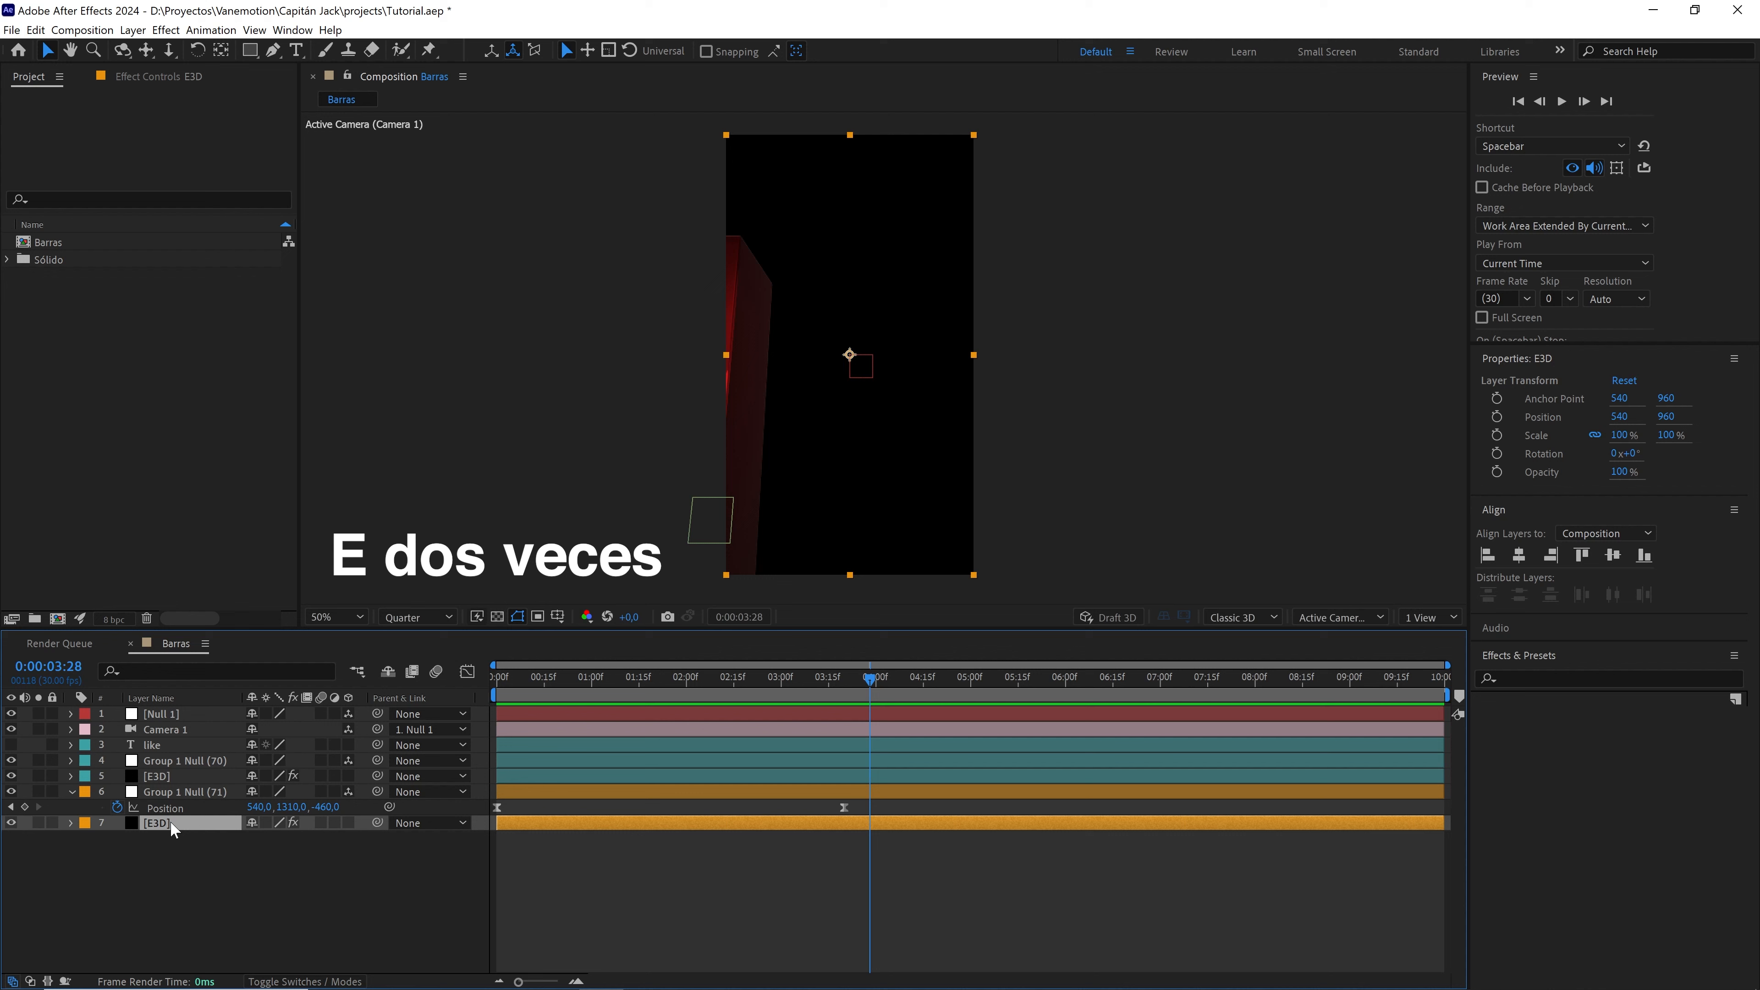
key("e")
key("e")
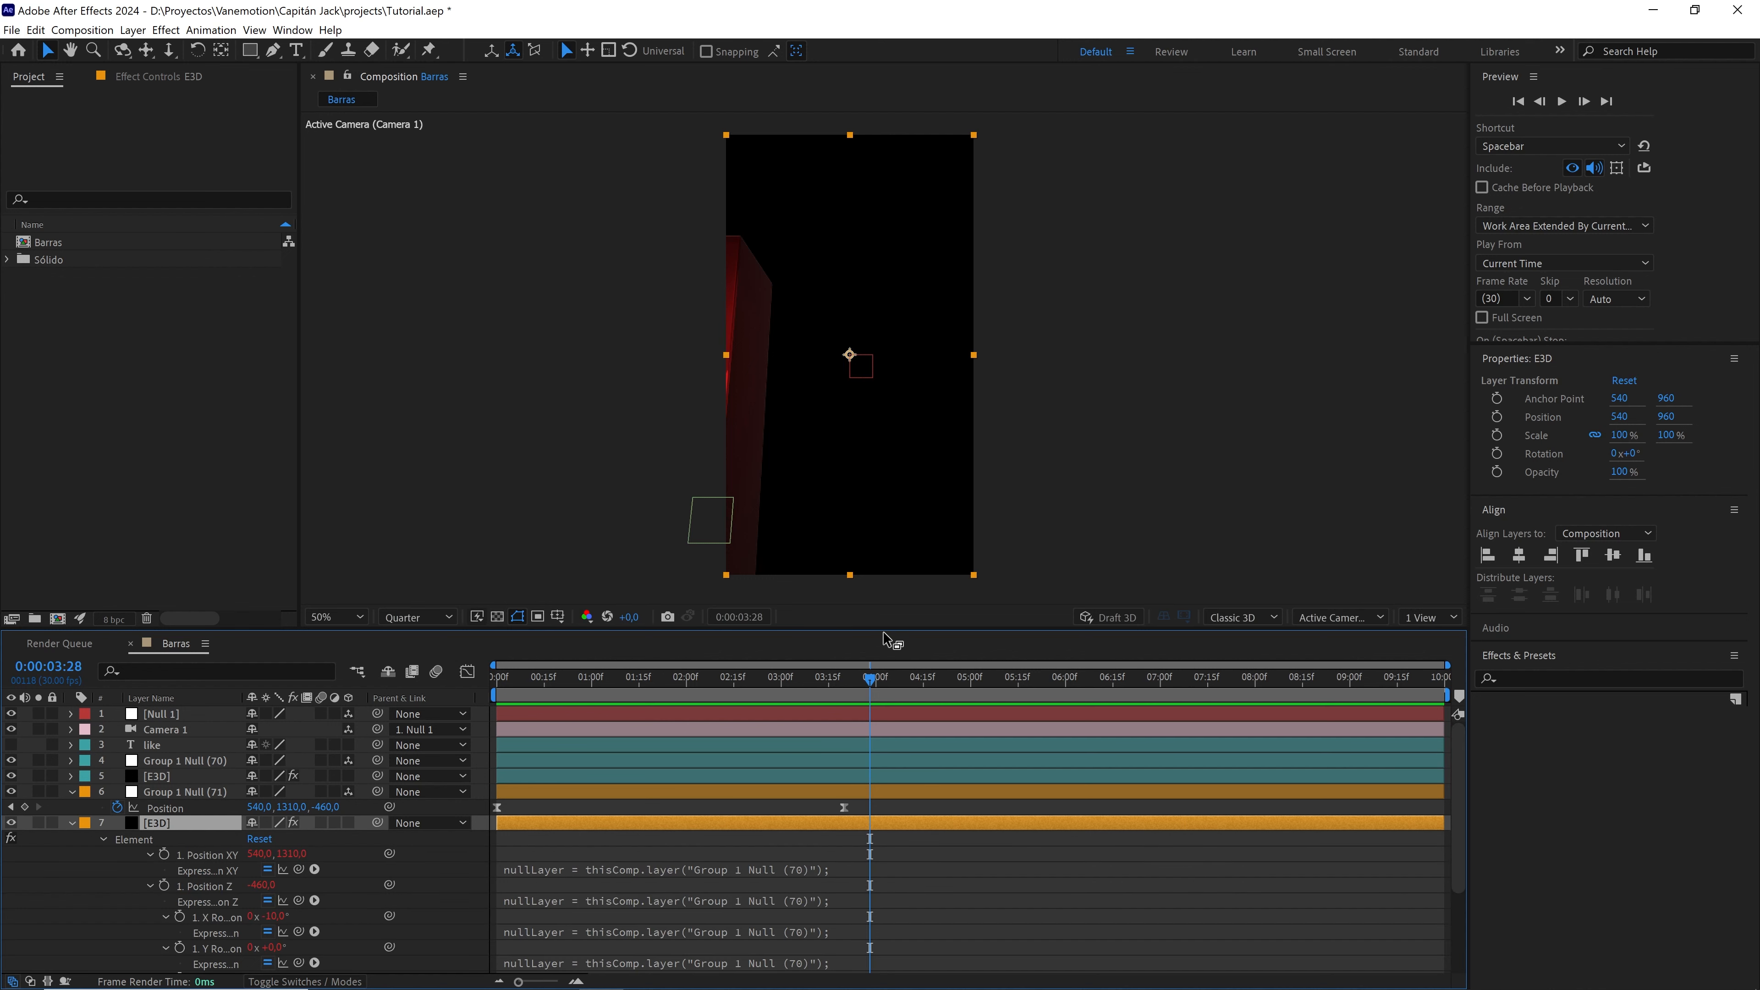
left_click_drag(897, 602, 898, 497)
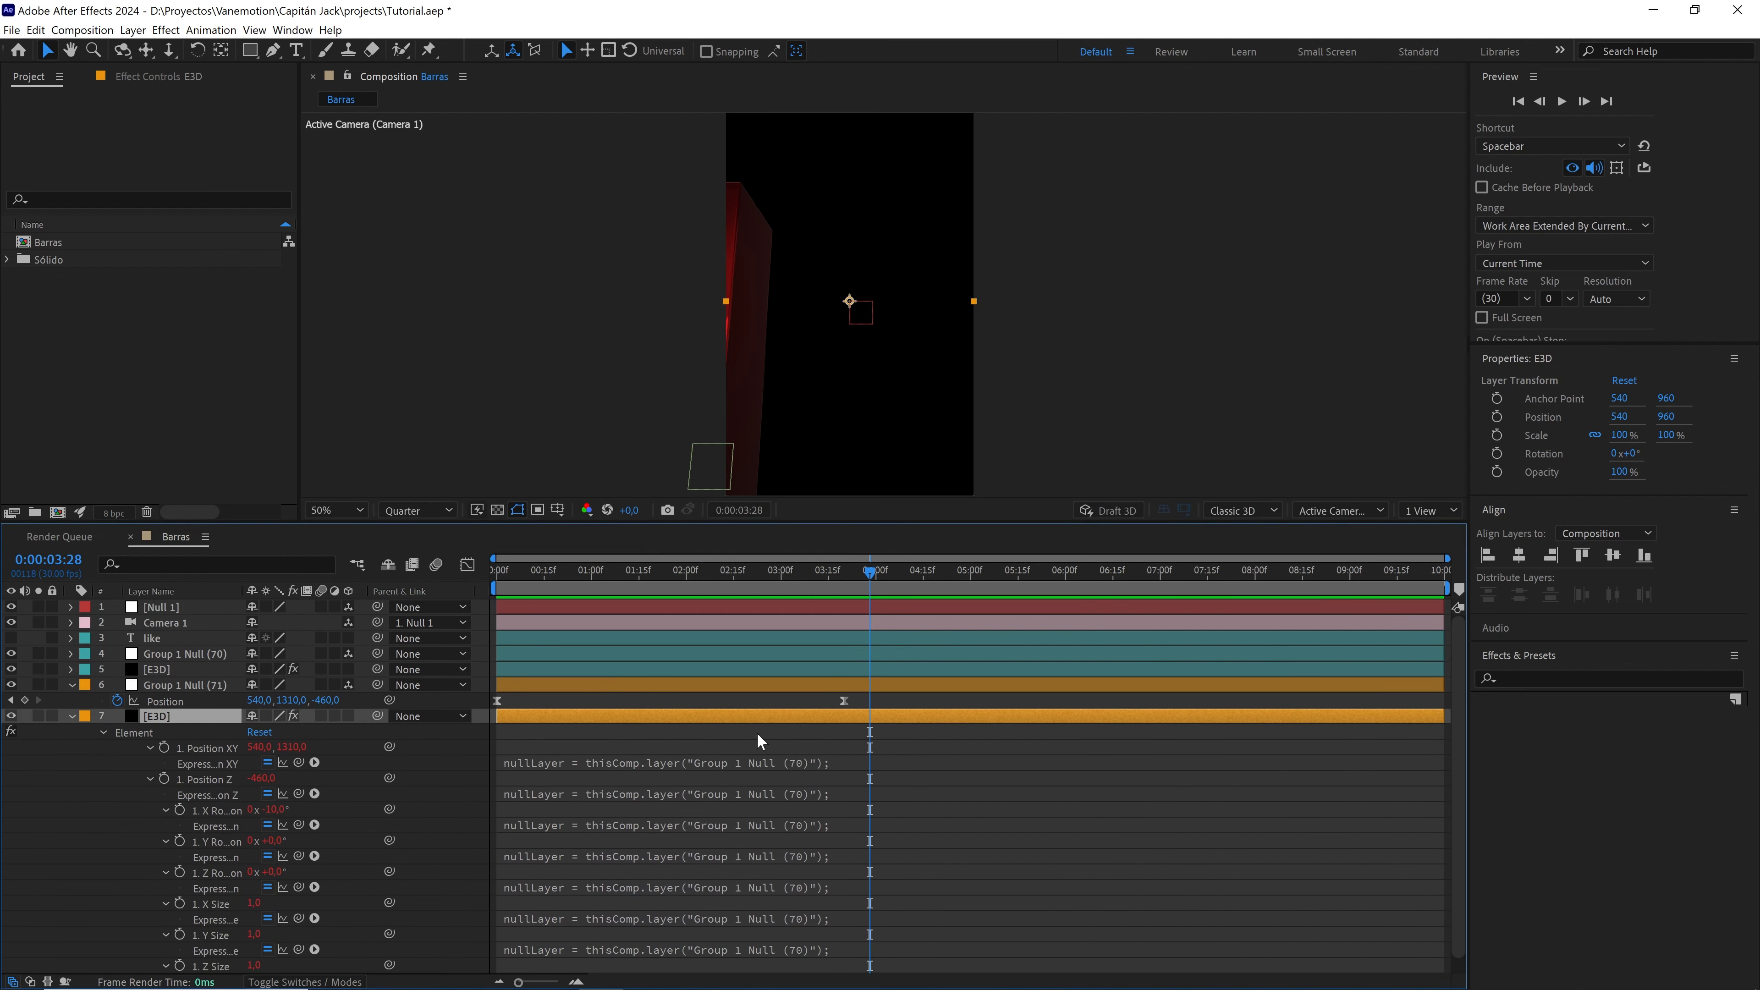
left_click(754, 747)
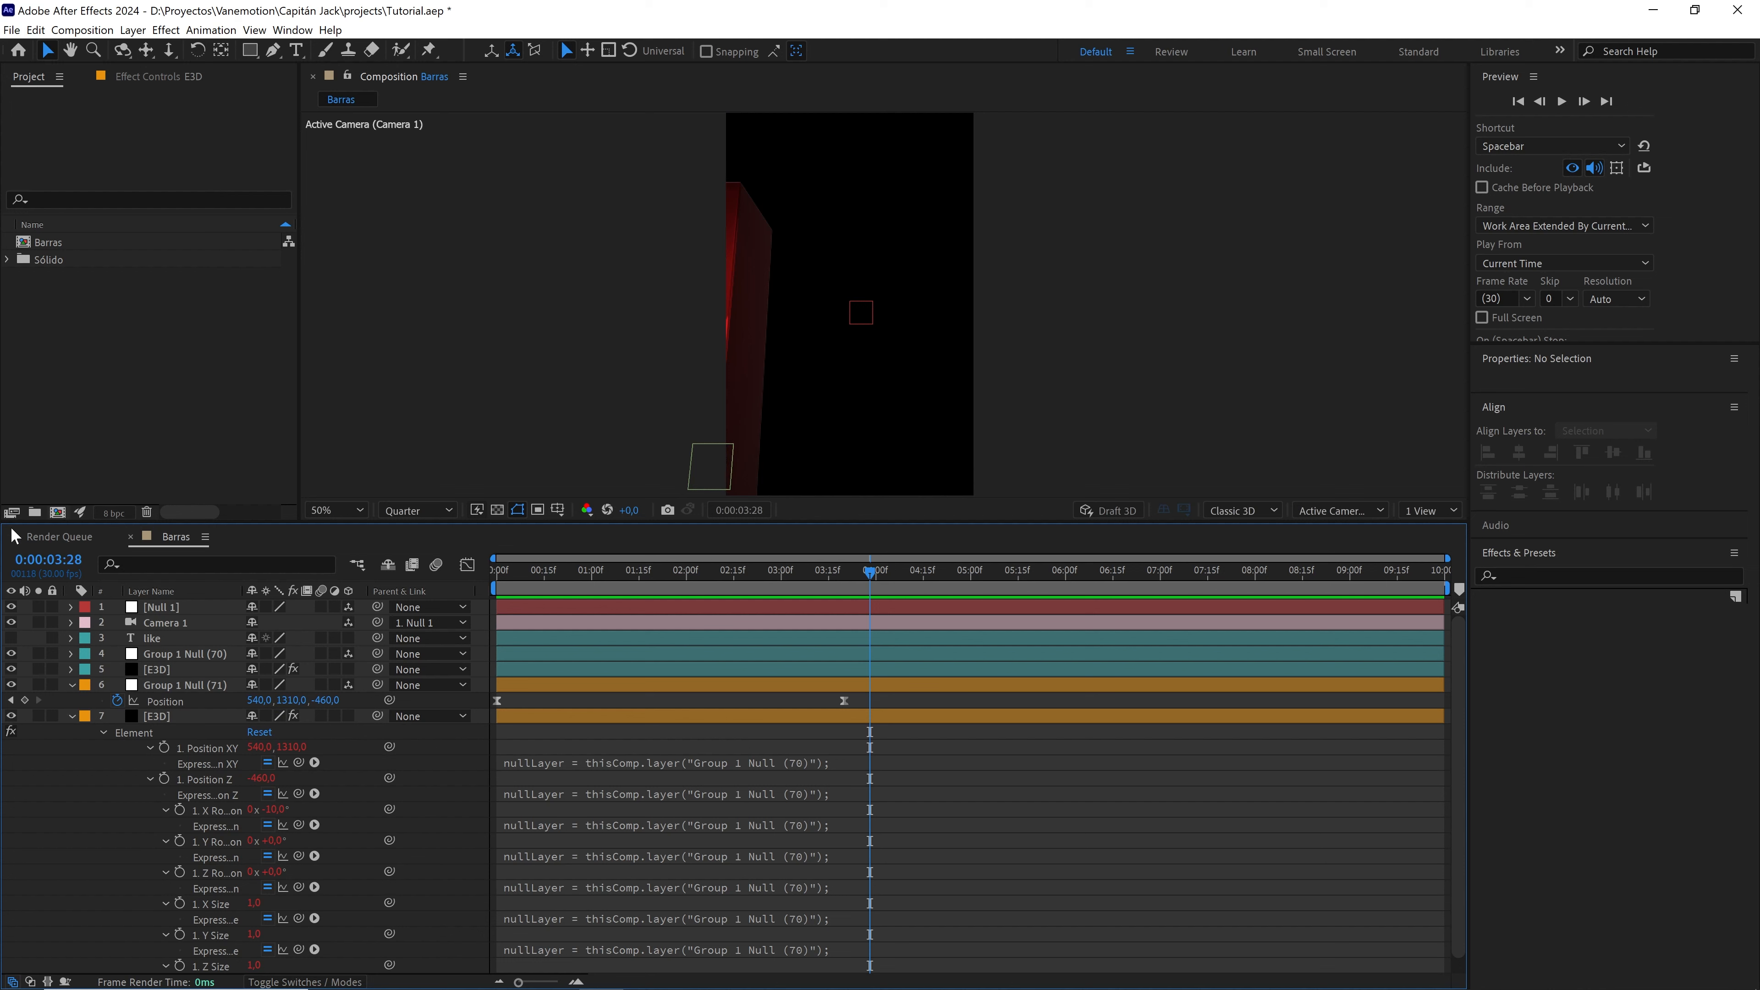
key("grave")
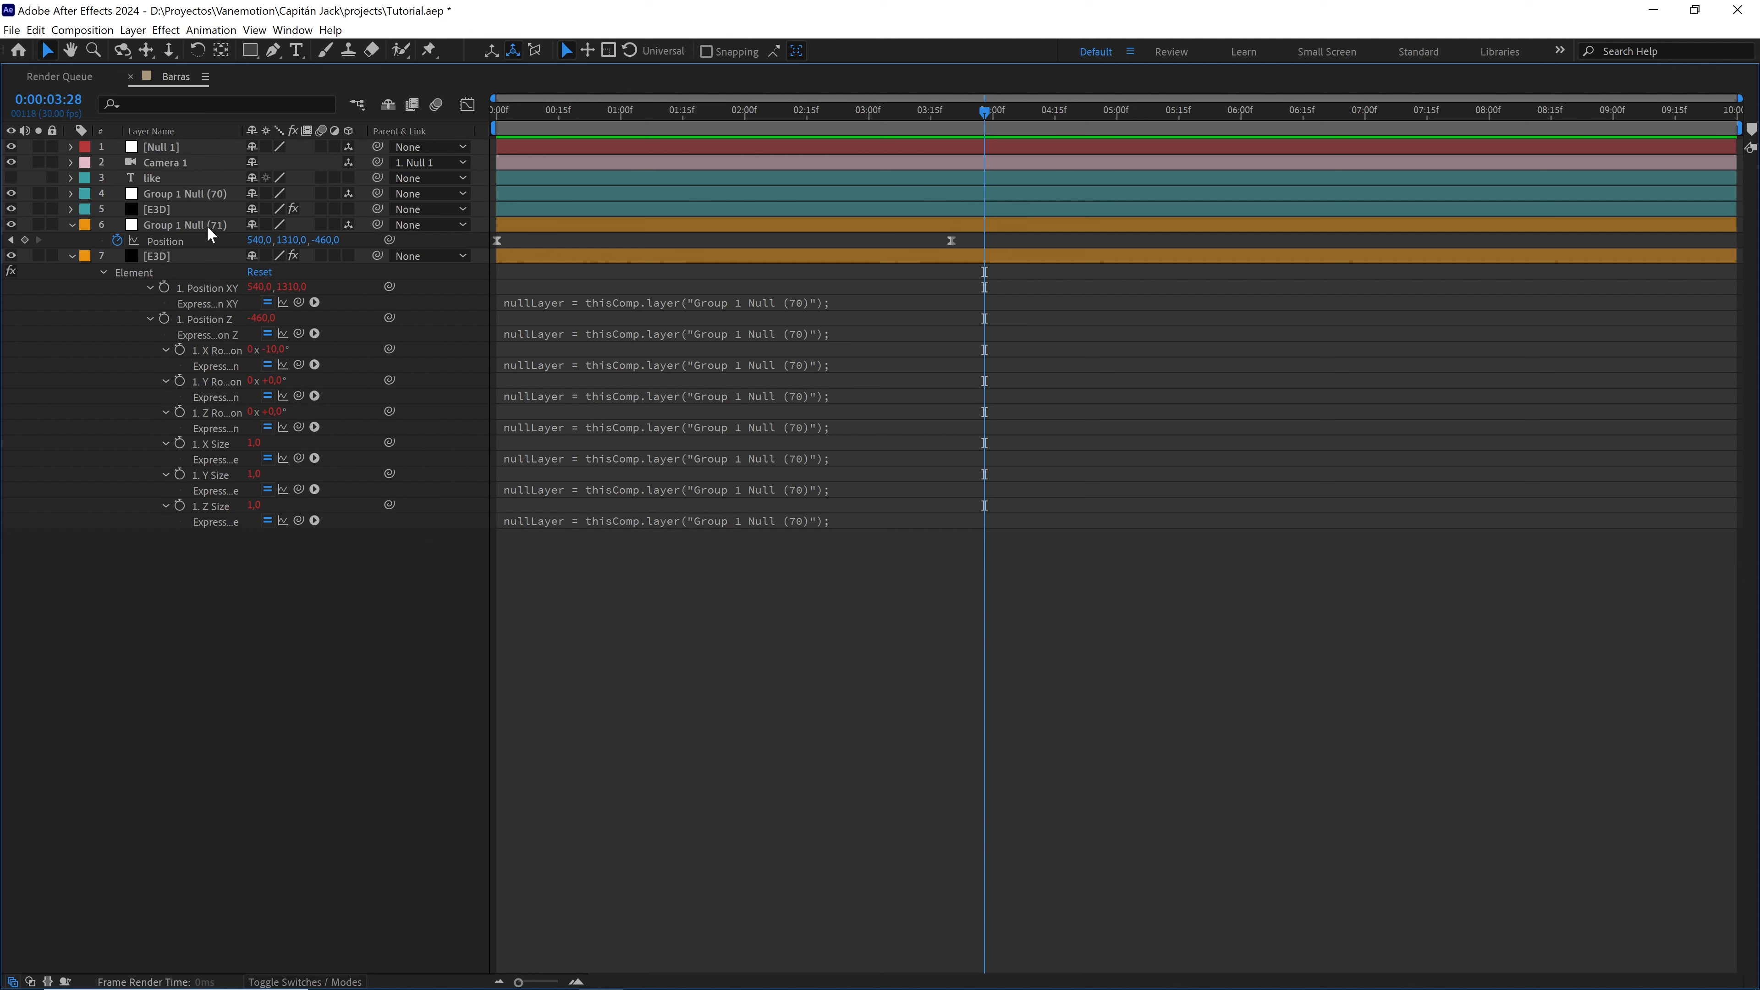
- Change the null referenced in the duplicated E3D layer's Position XY and Position Z expressions to Group 1 Null (71)
left_click(811, 305)
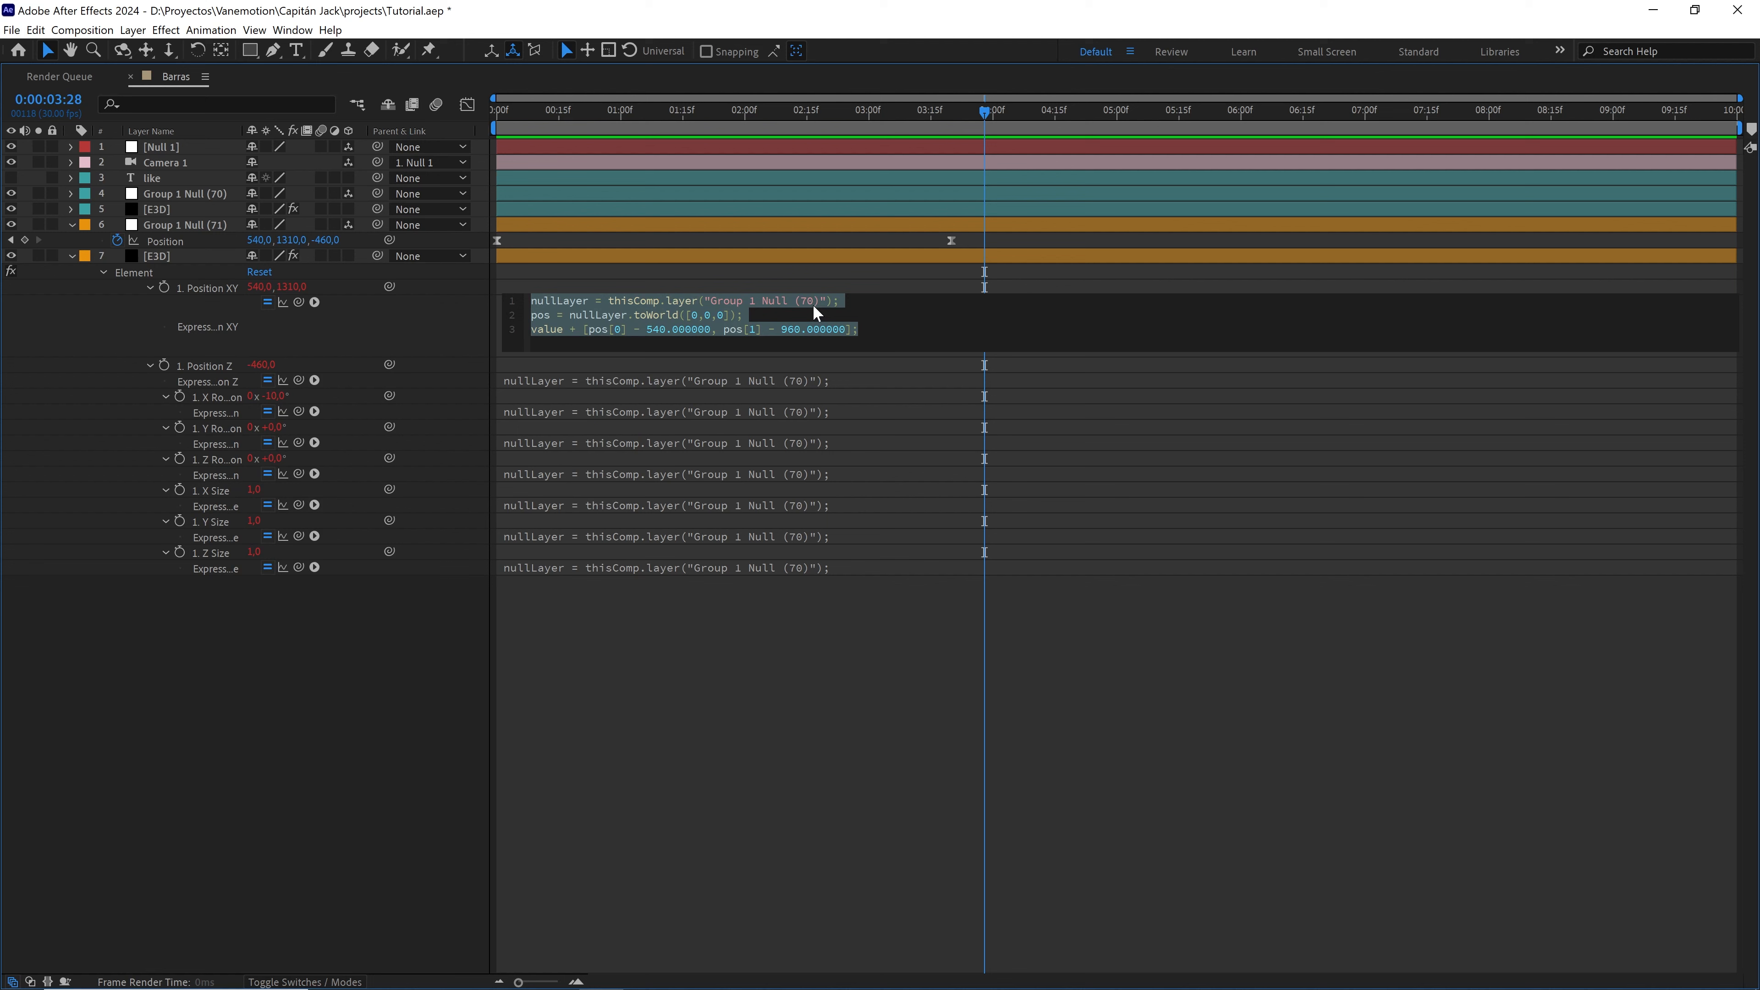
left_click(814, 305)
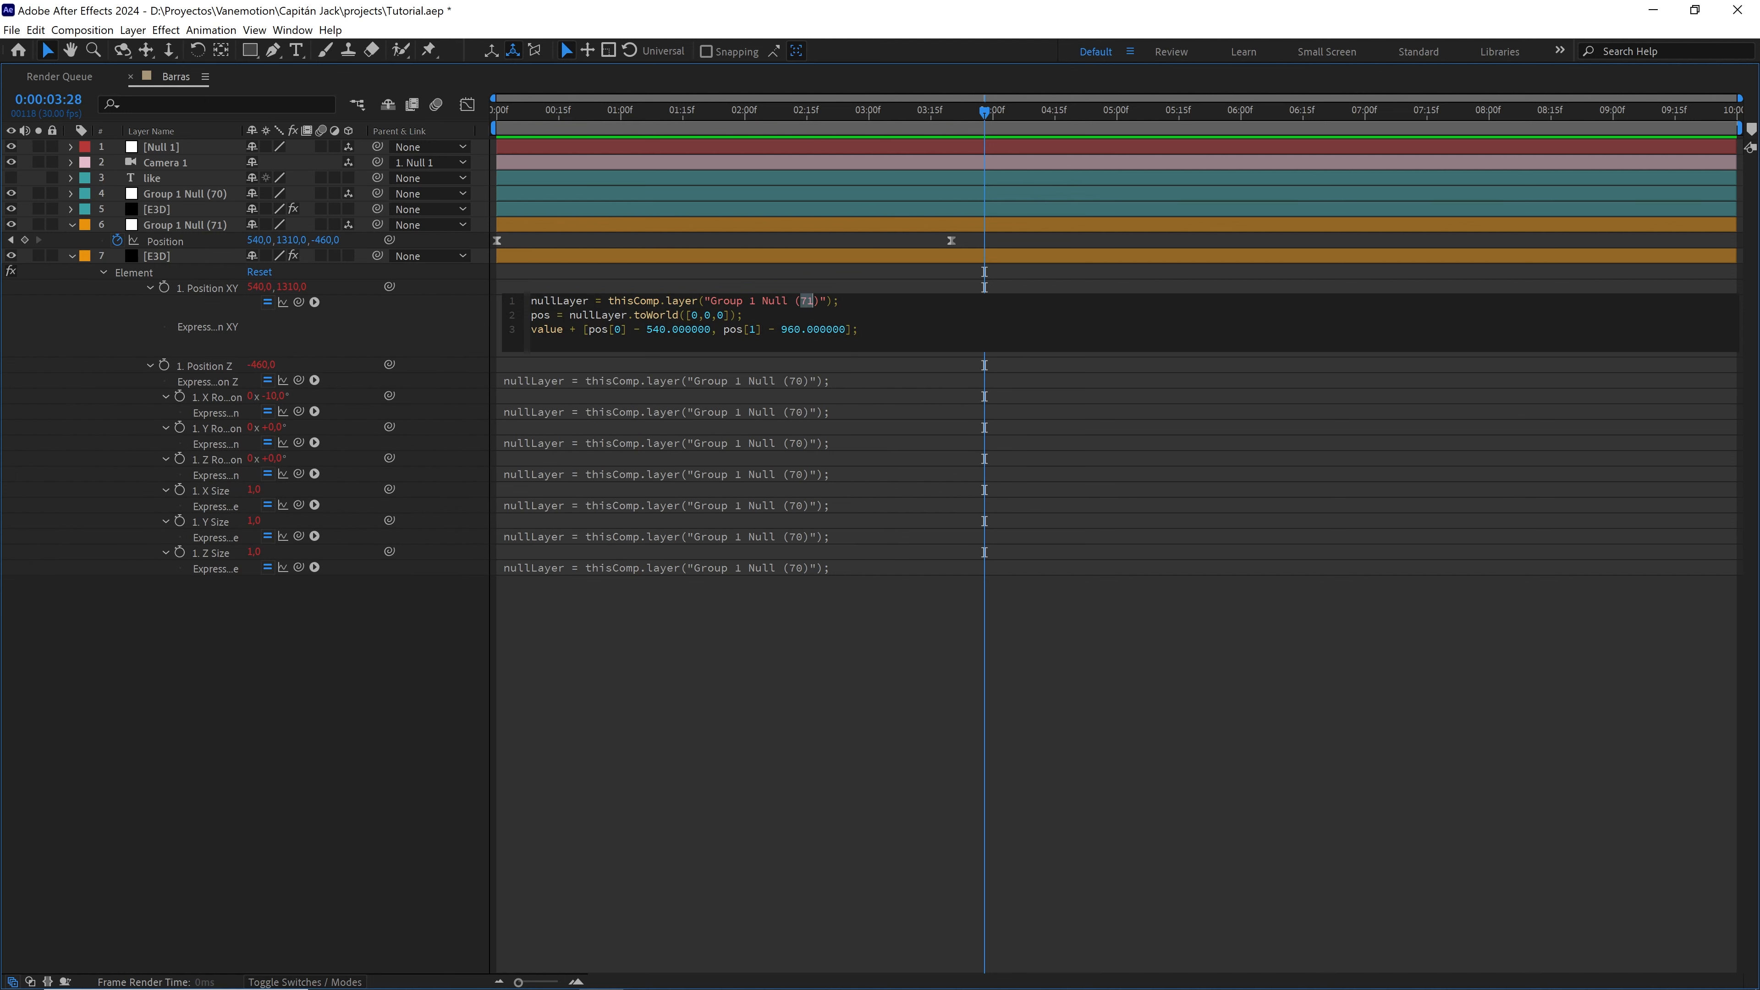
key("ctrl+c")
left_click(819, 380)
double_click(807, 379)
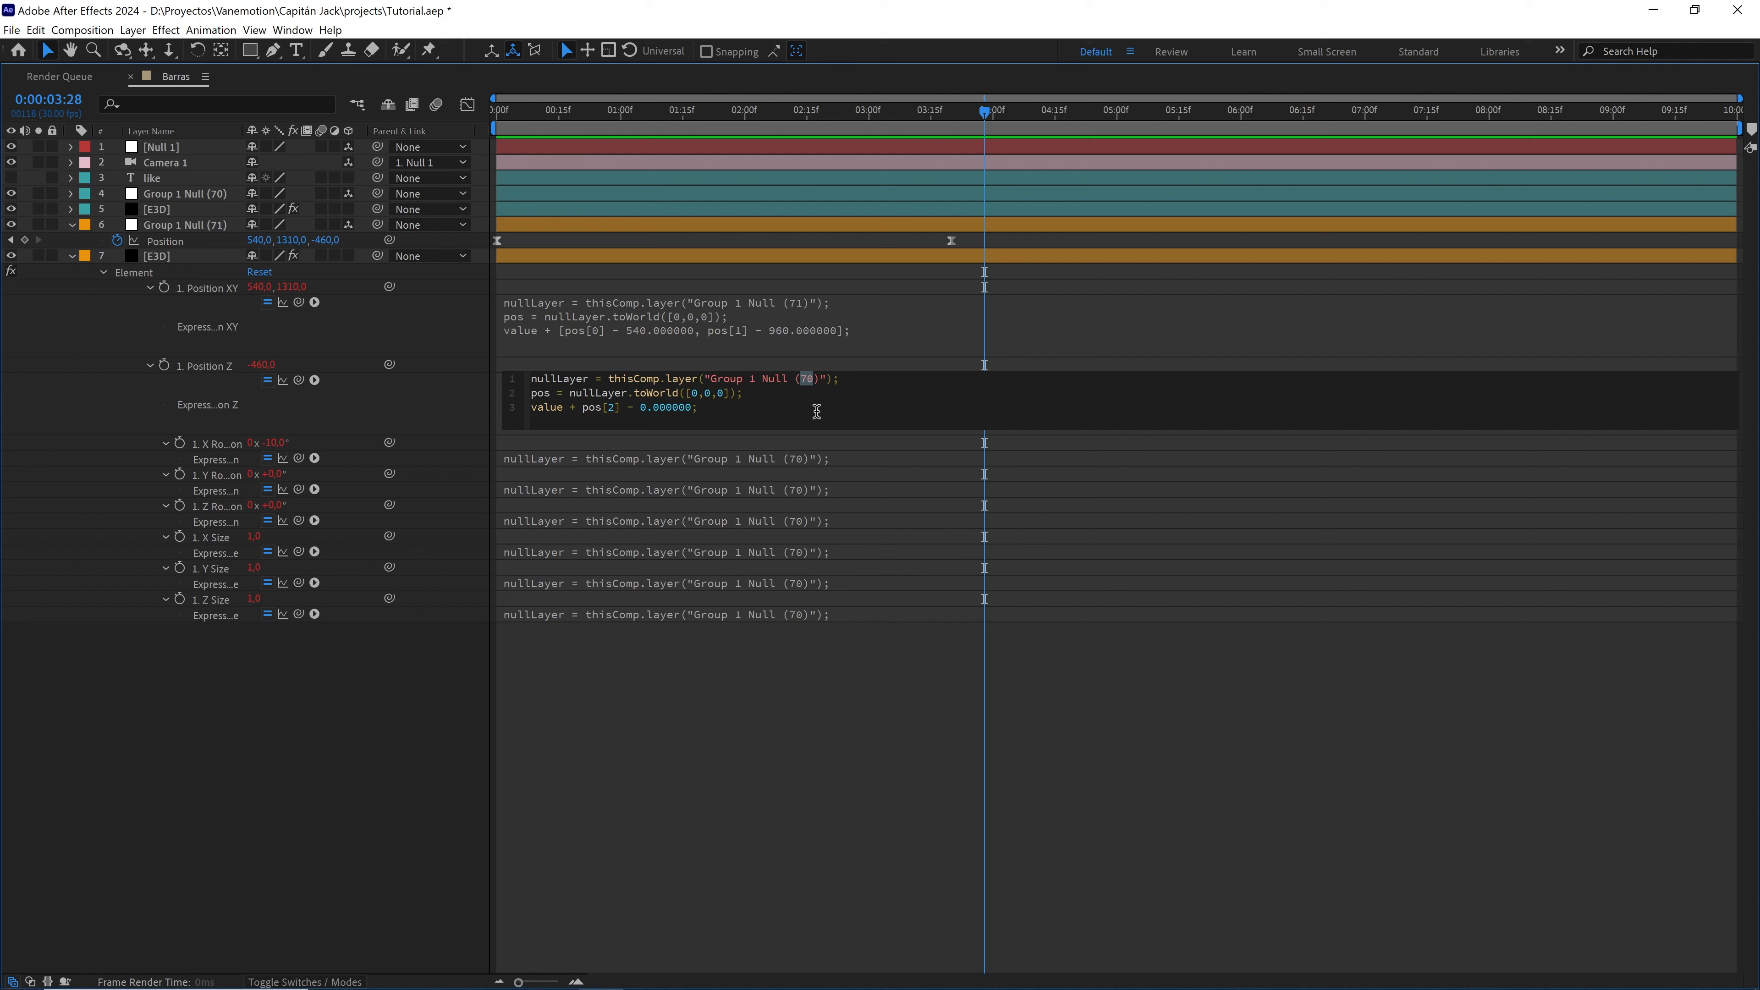
key("ctrl+v")
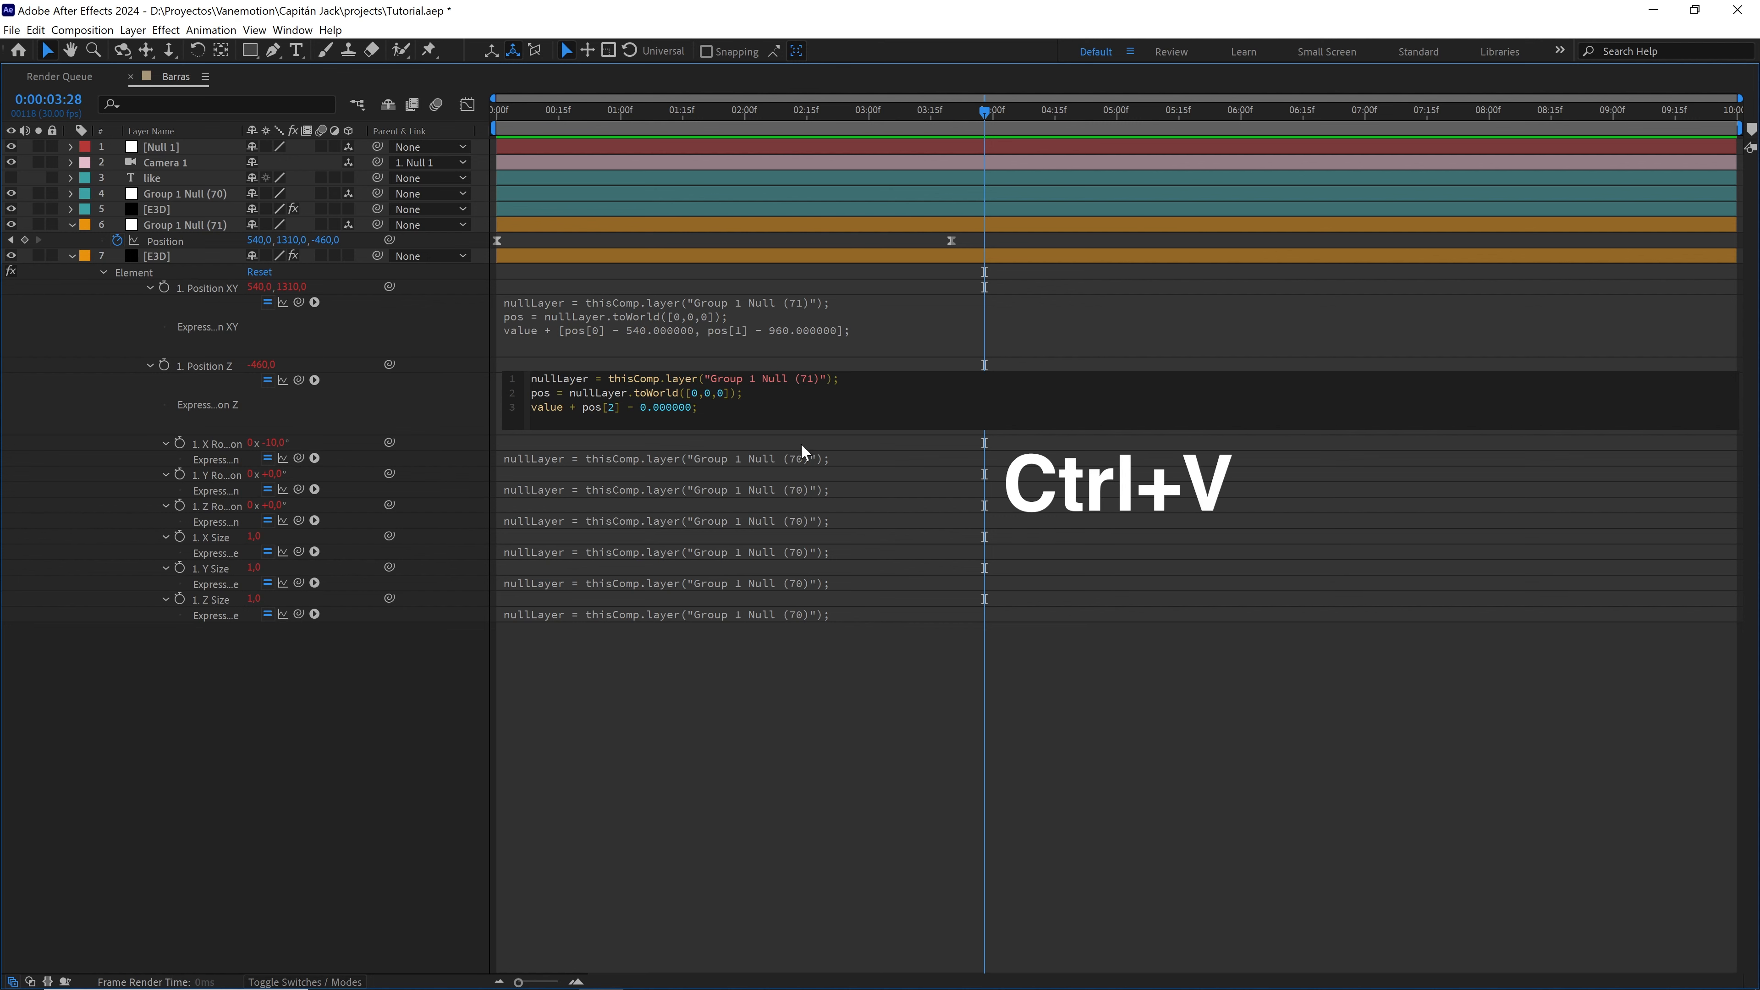
- Point the X, Y and Z Rotation expressions to Group 1 Null (71), collapsing the X and Z Rotation expressions
left_click(800, 457)
double_click(815, 458)
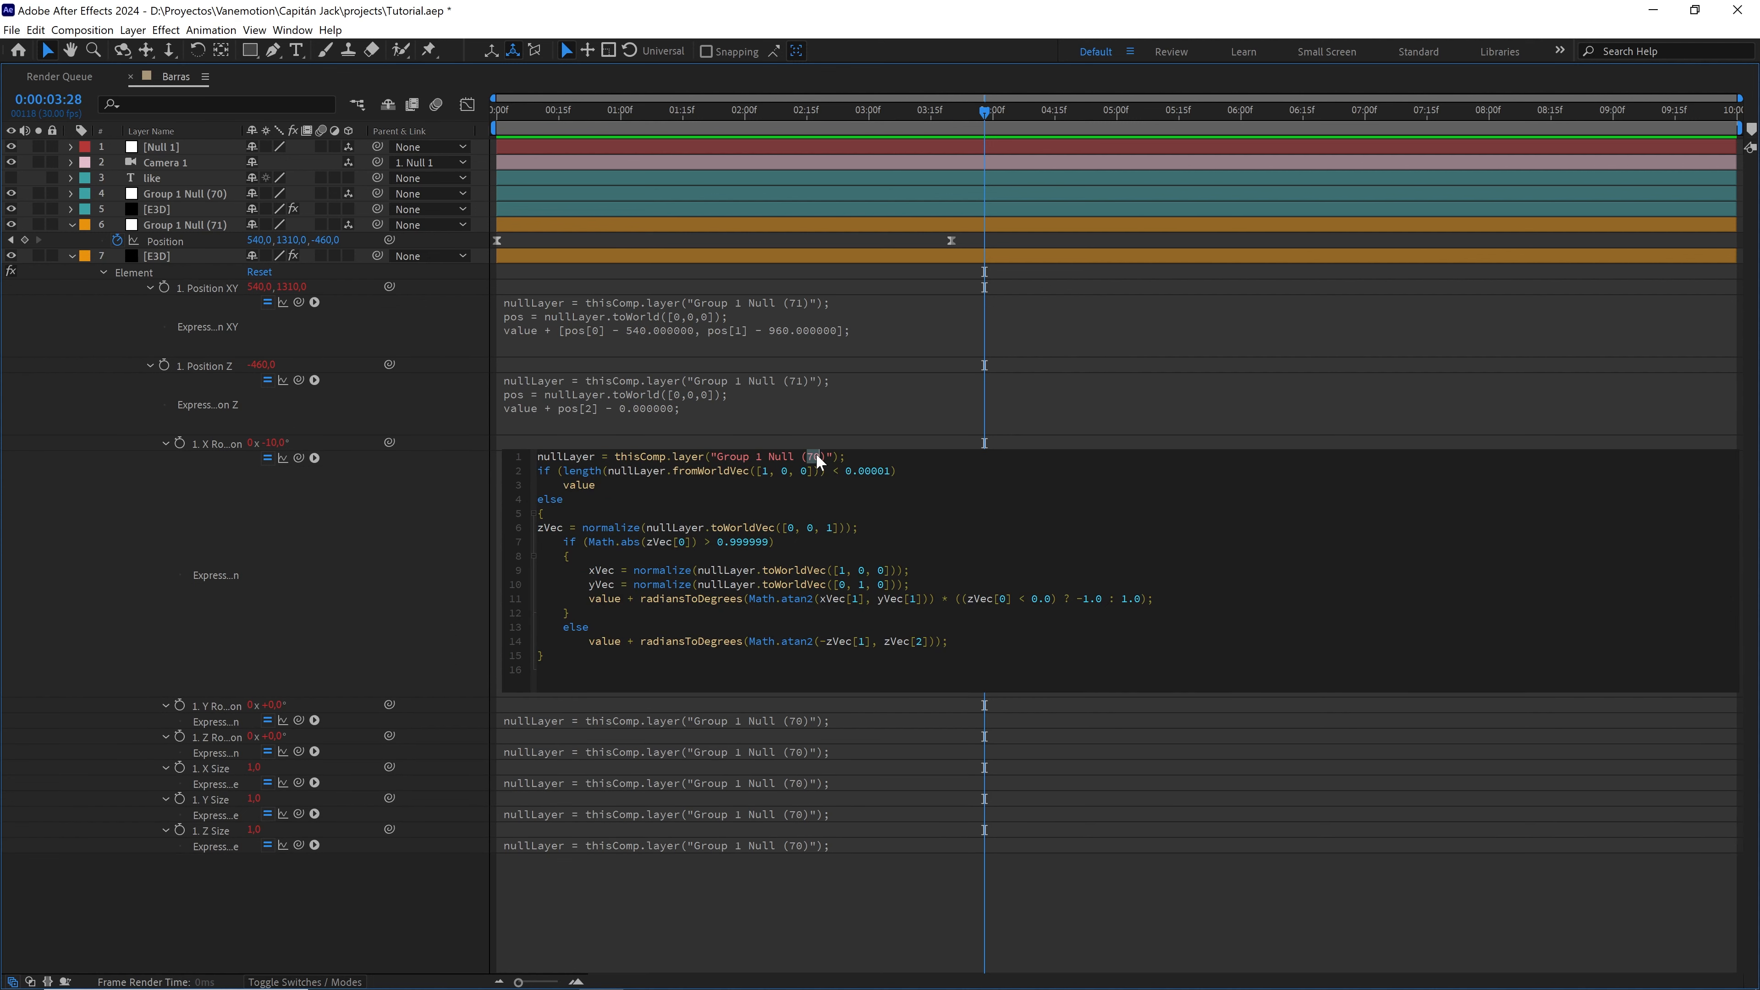
key("ctrl+v")
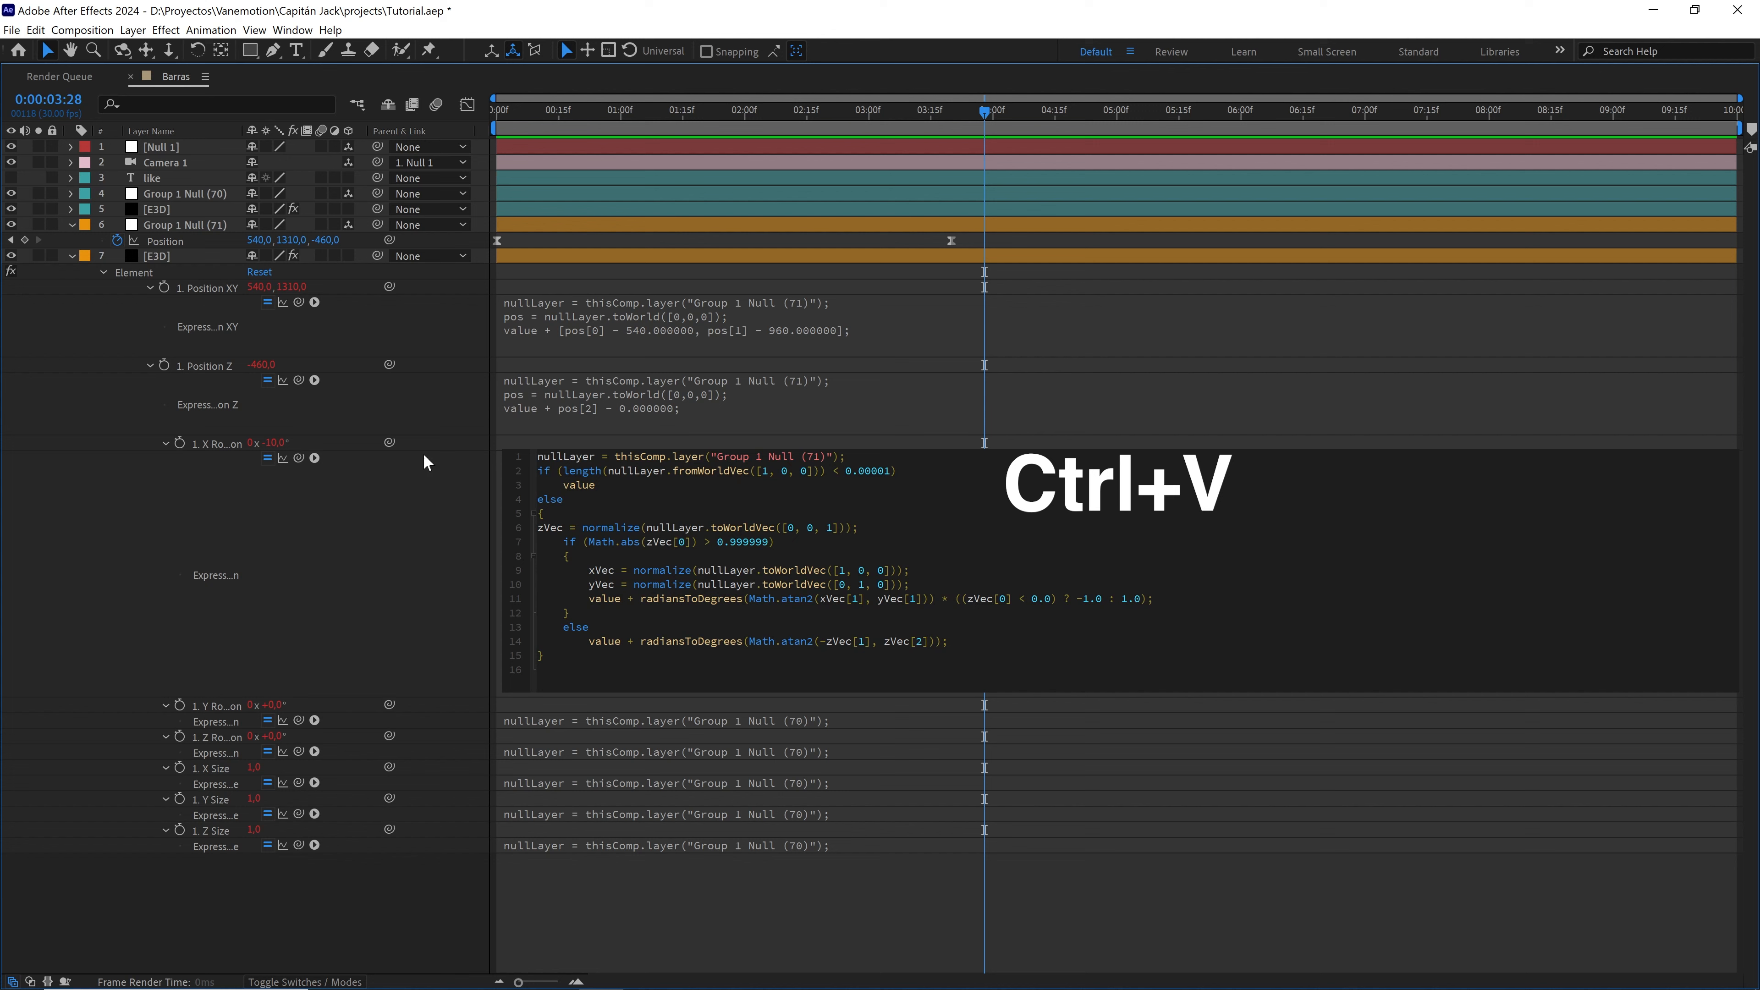
left_click(166, 443)
left_click(805, 480)
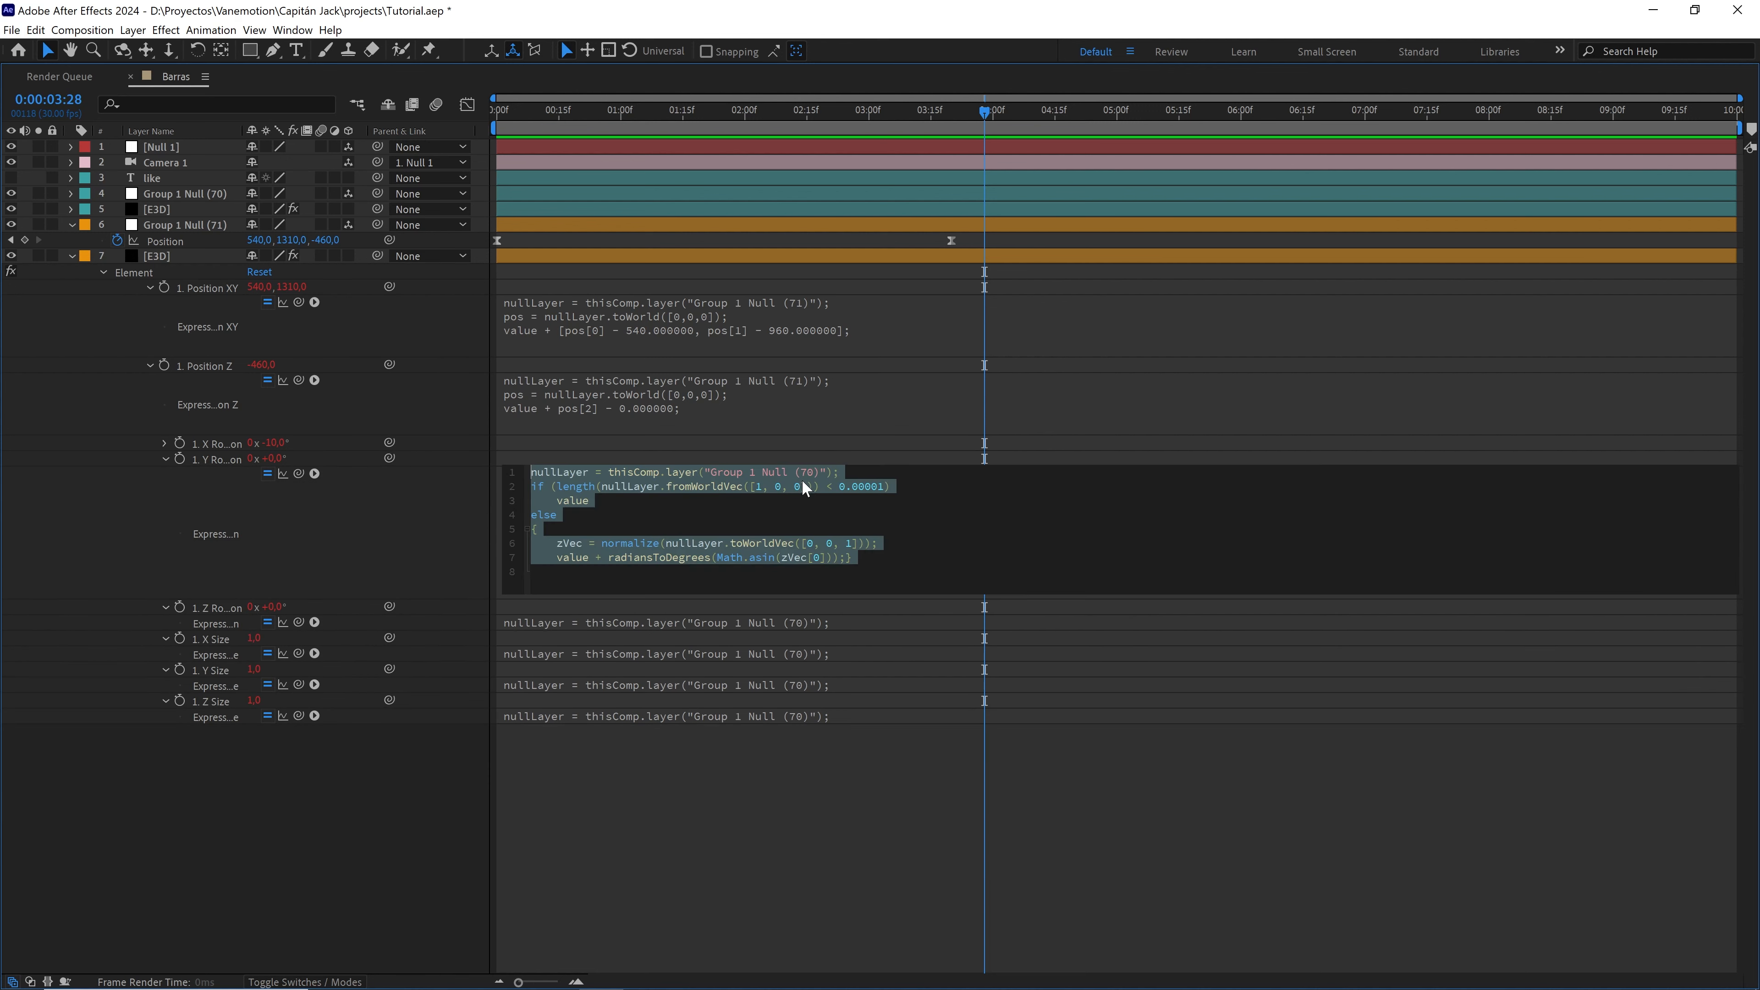
double_click(808, 472)
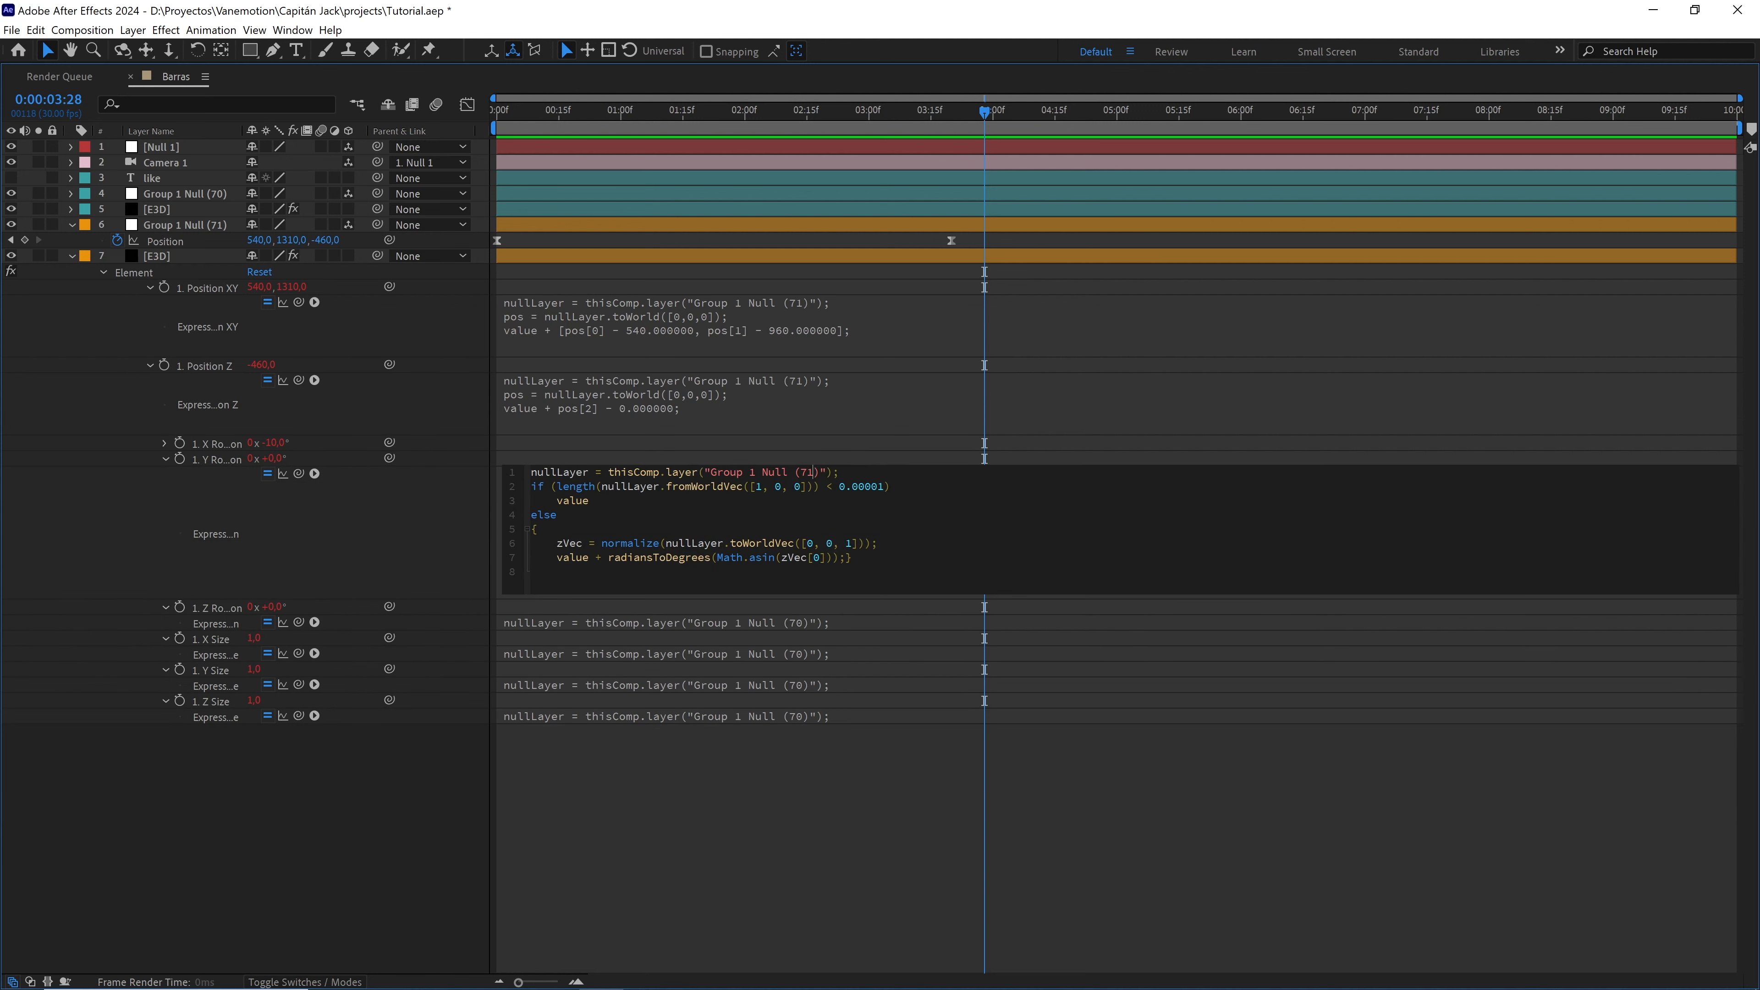
left_click(802, 624)
double_click(814, 622)
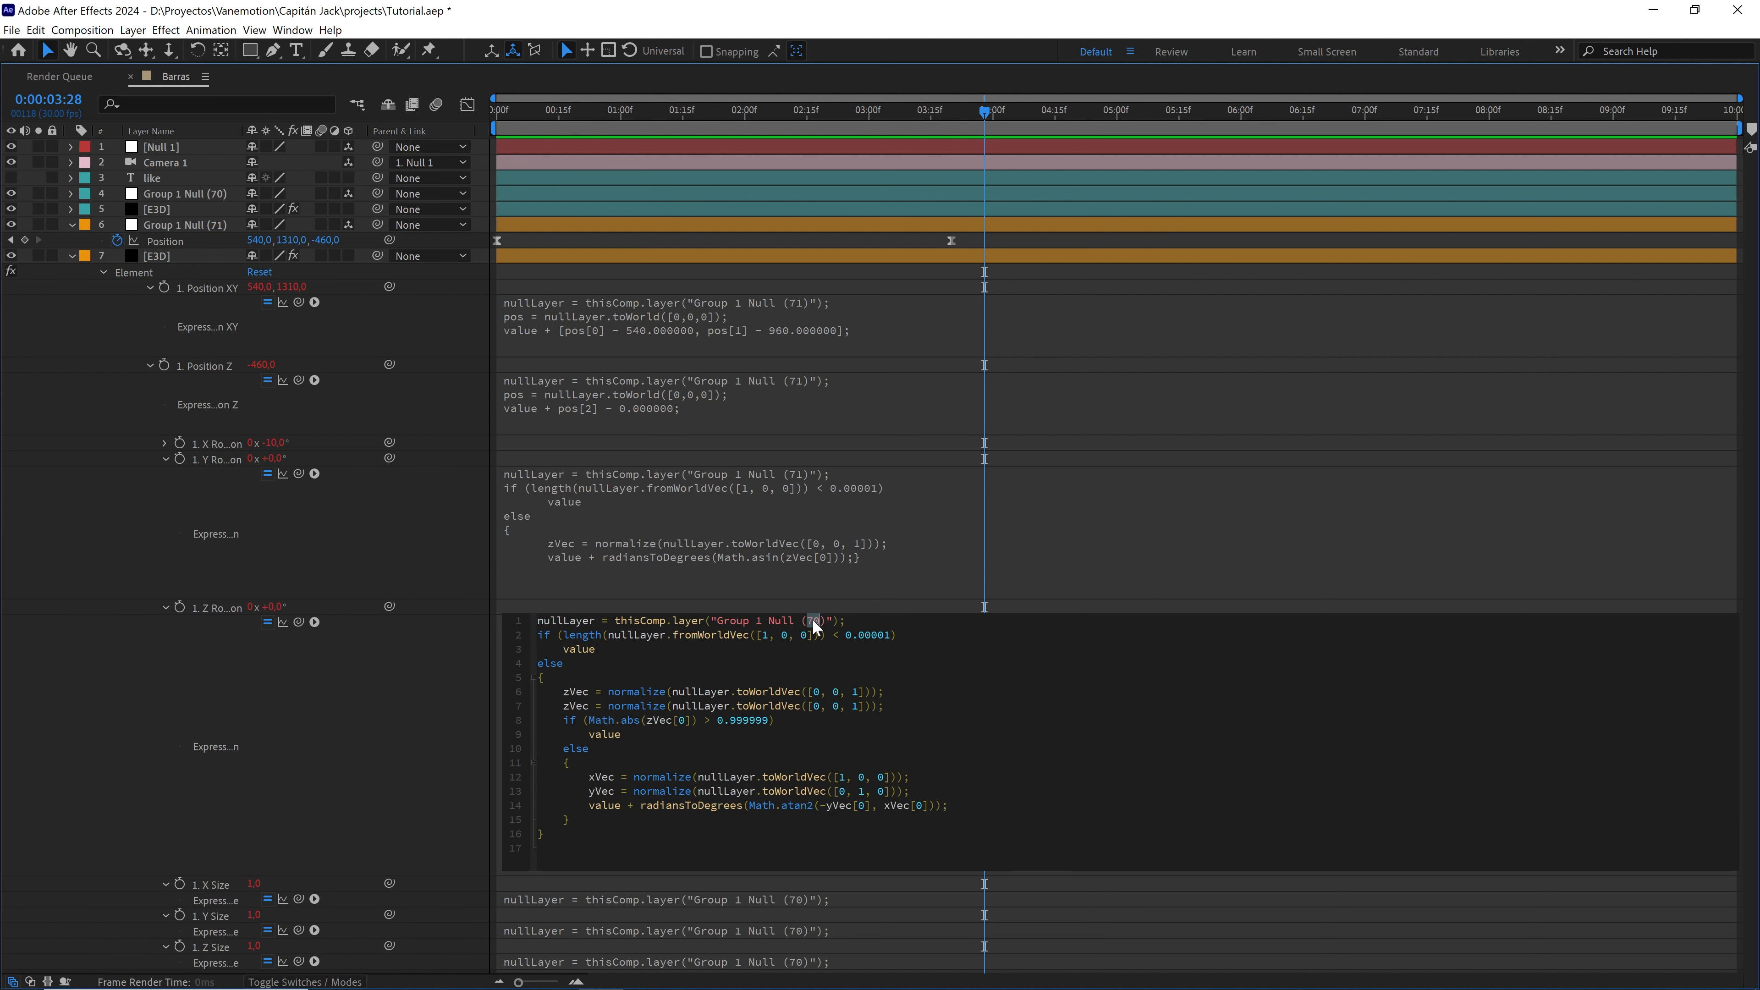
left_click(165, 607)
- Point the X, Y and Z Size expressions to Group 1 Null (71) and restore the normal workspace layout
left_click(795, 639)
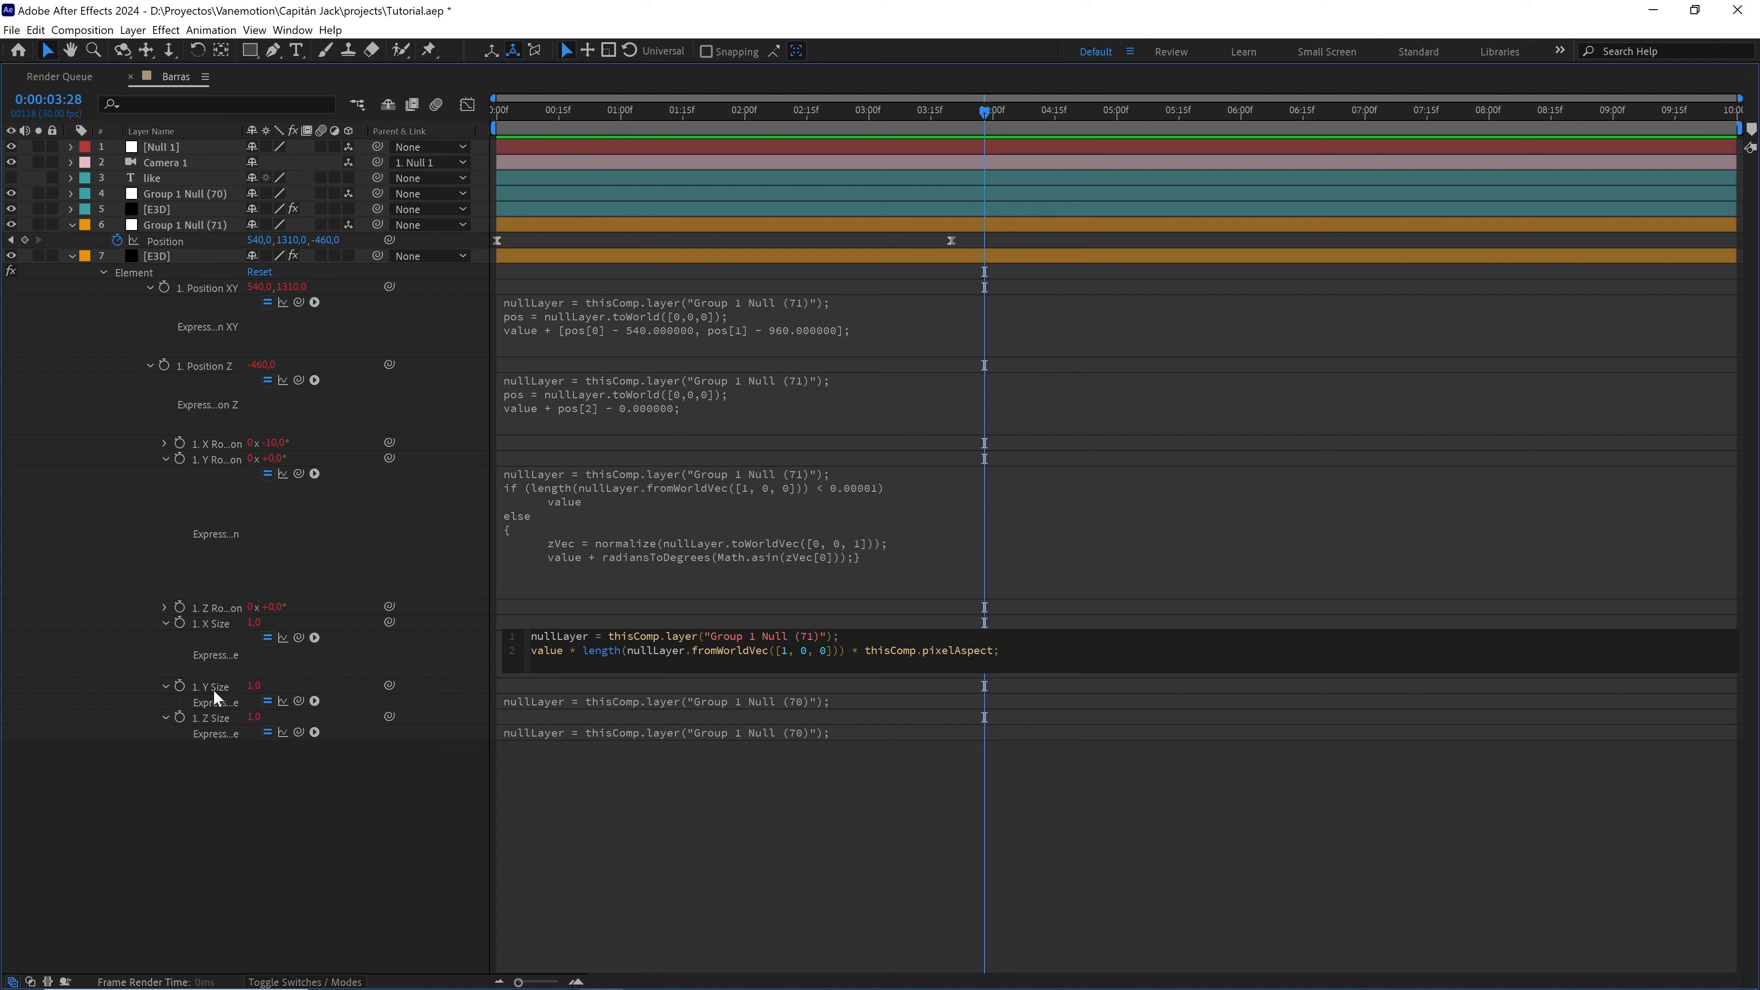
left_click(814, 702)
double_click(813, 701)
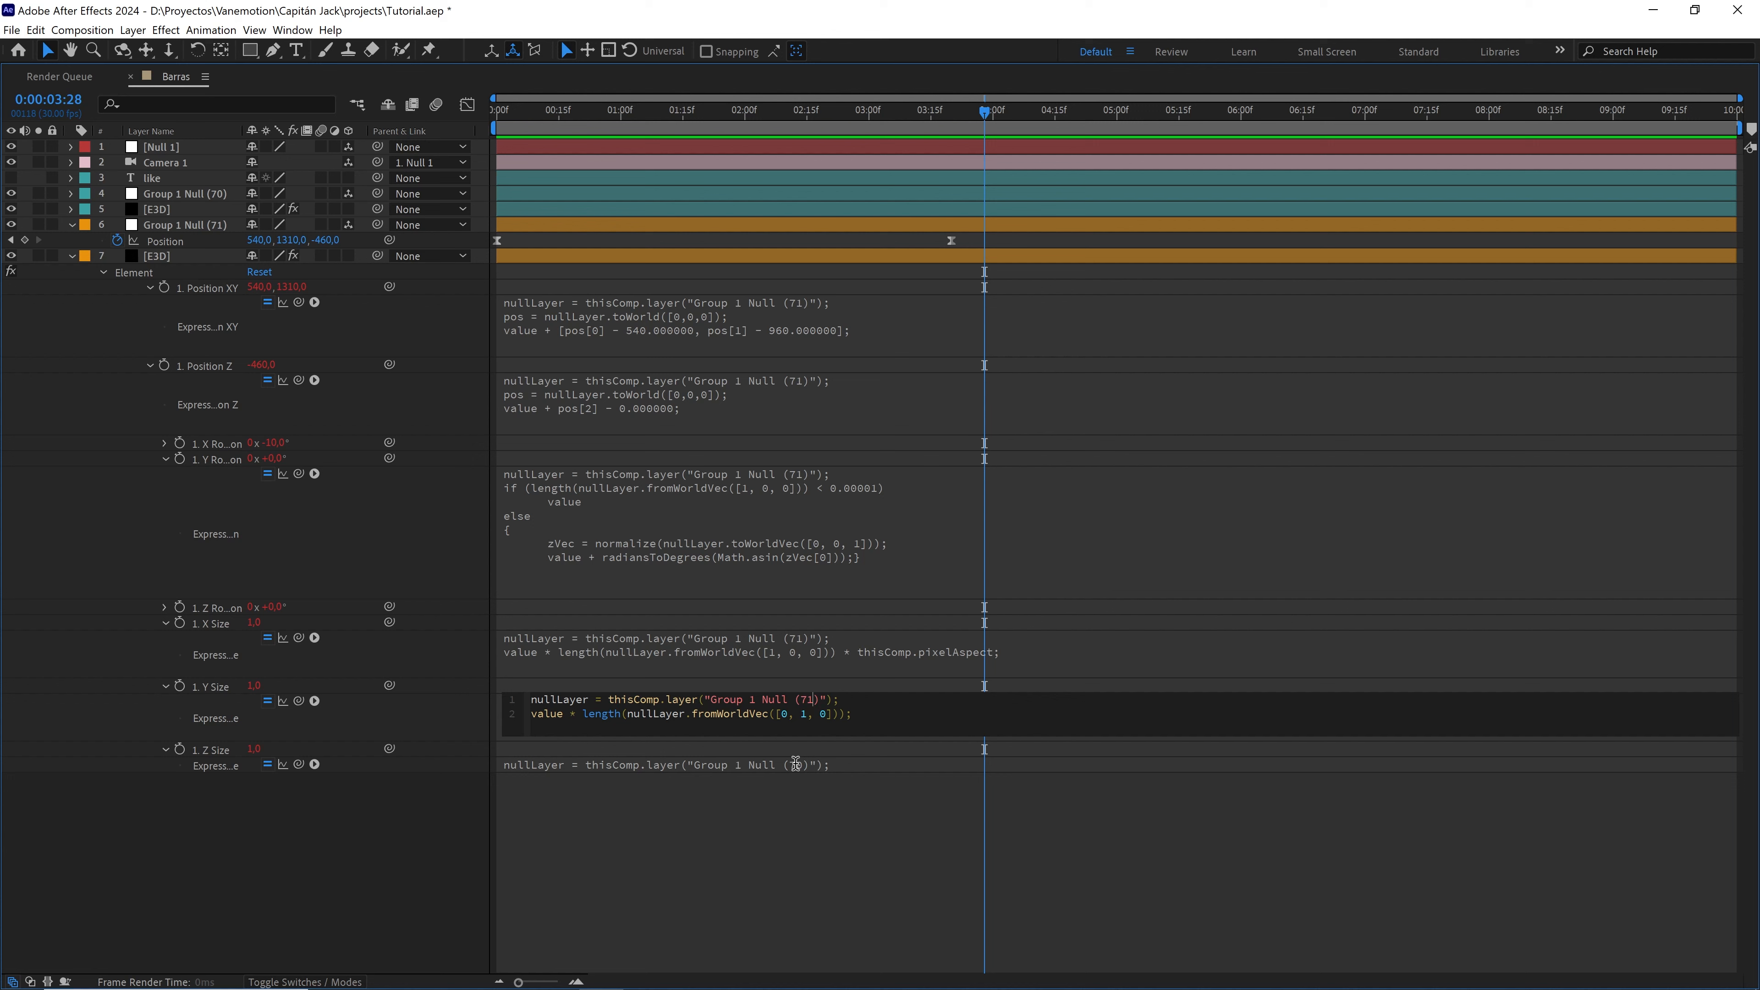
left_click(797, 763)
double_click(809, 763)
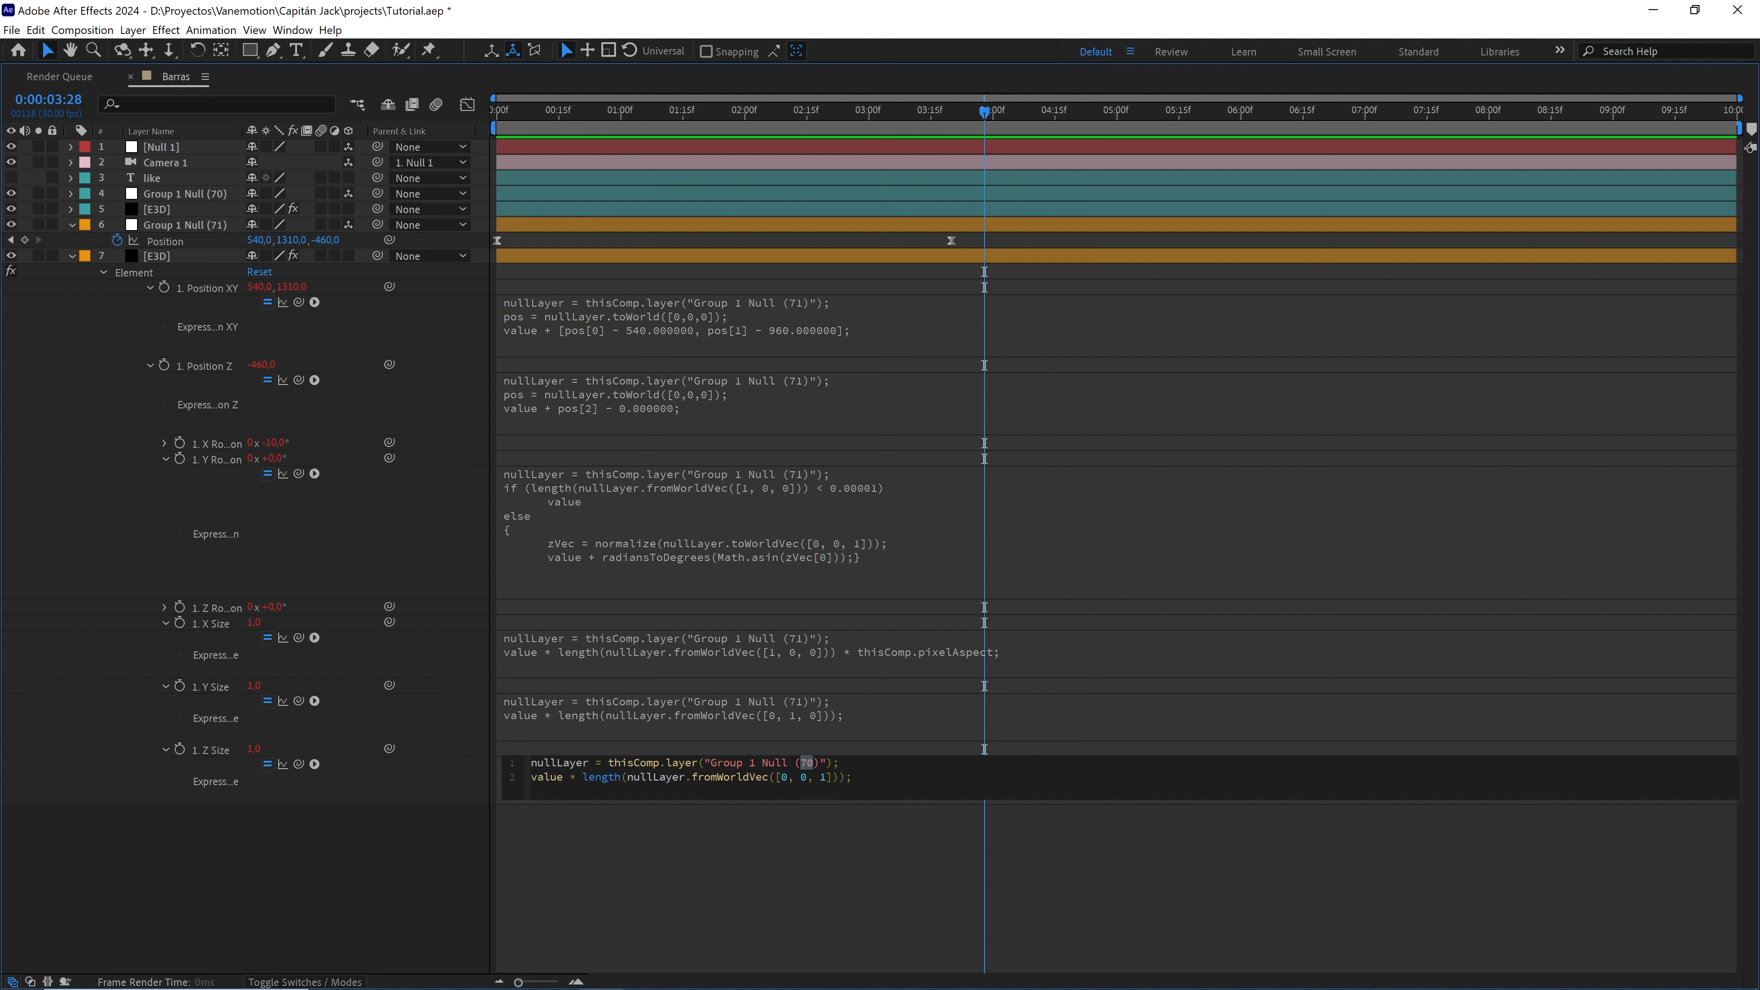
type("71")
left_click(849, 855)
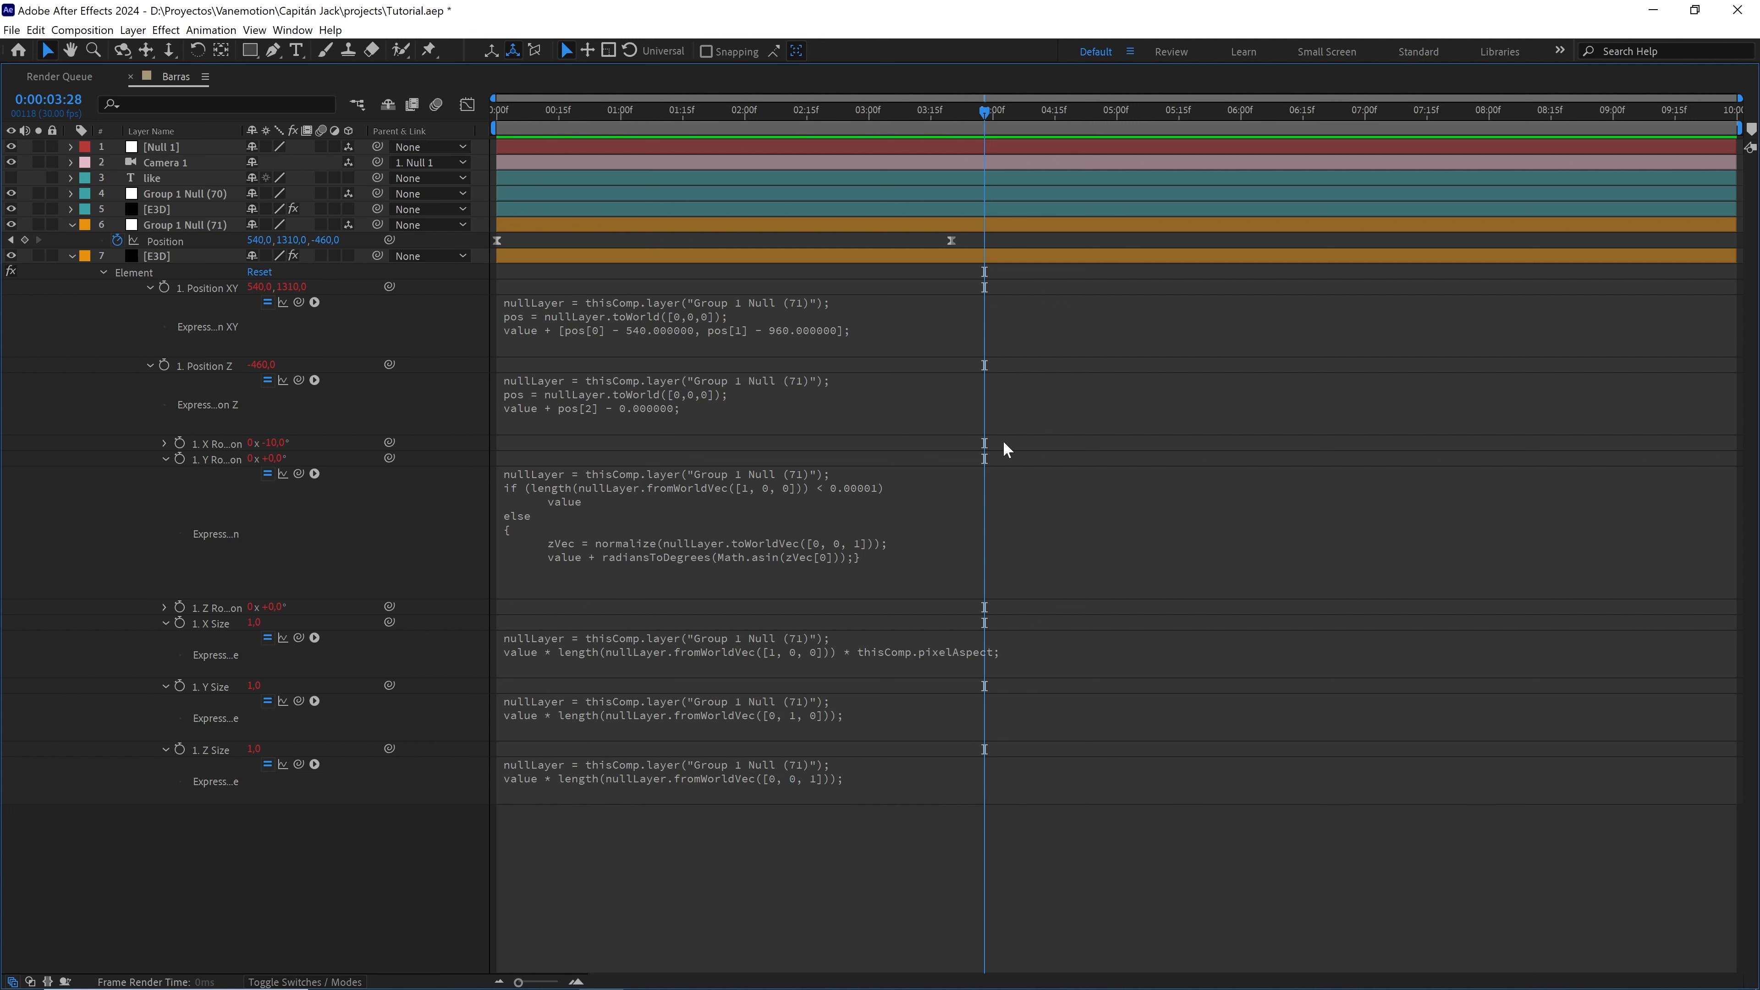
key("grave")
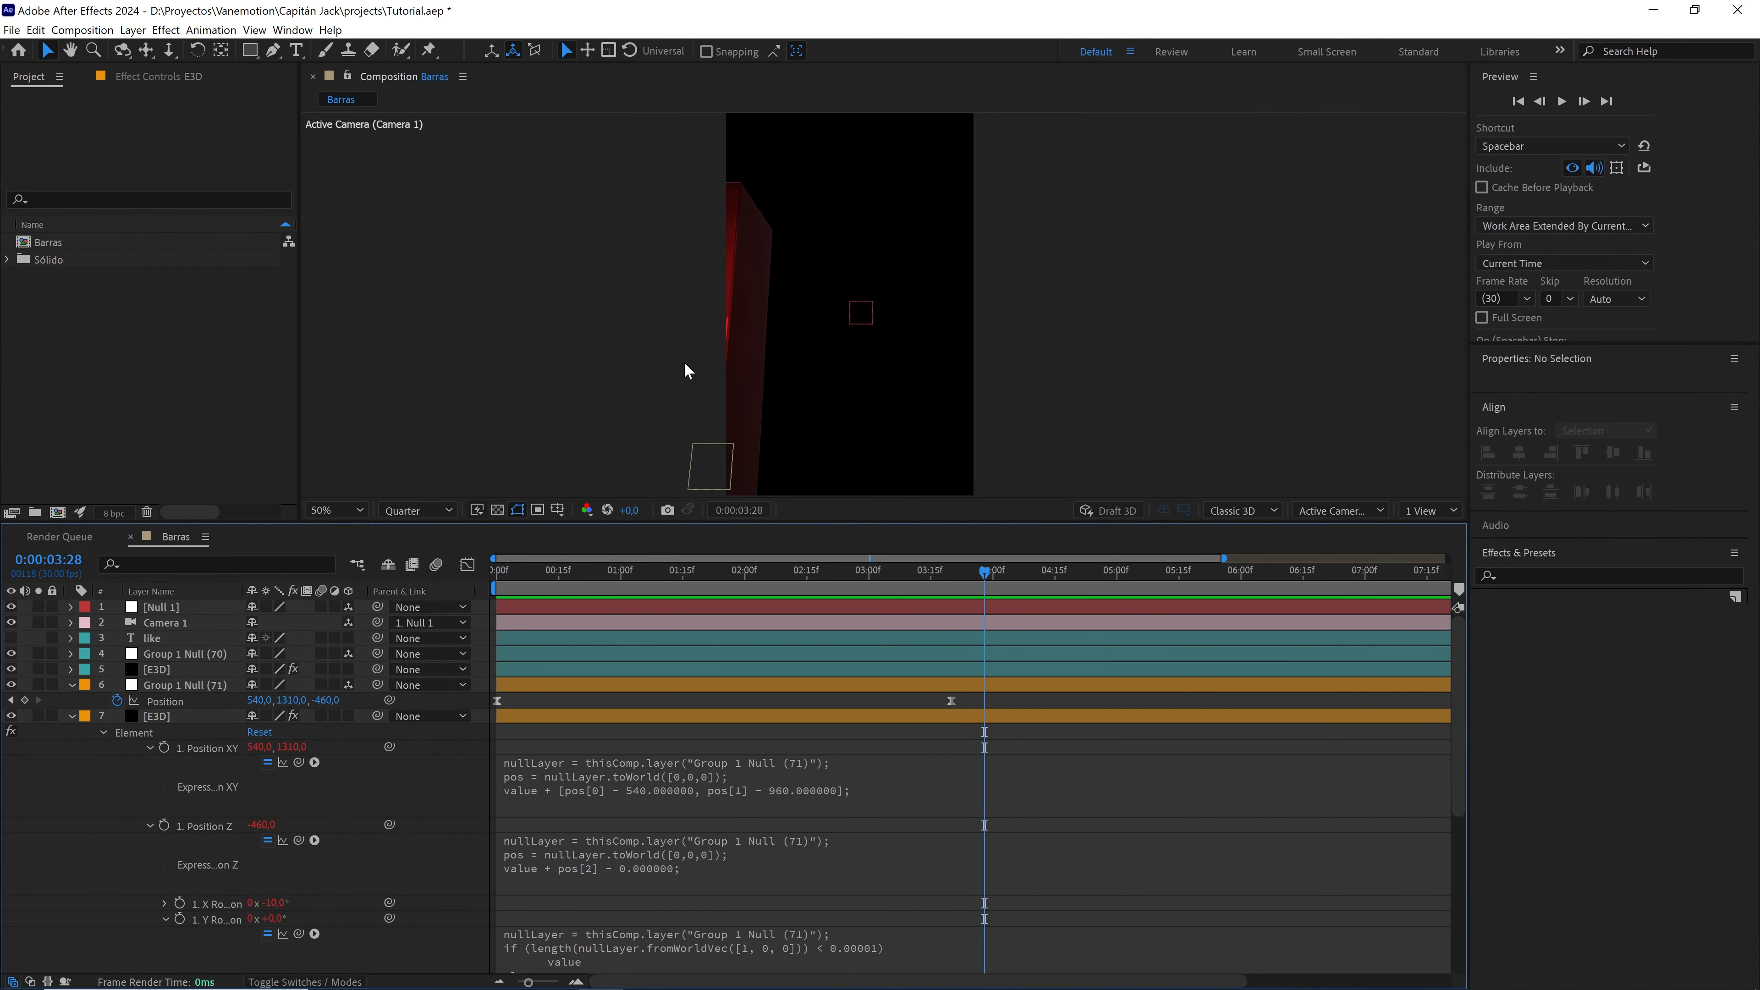
- Collapse the duplicated E3D layer and remove all Position and Y Rotation keyframes from Group 1 Null (71)
left_click(72, 715)
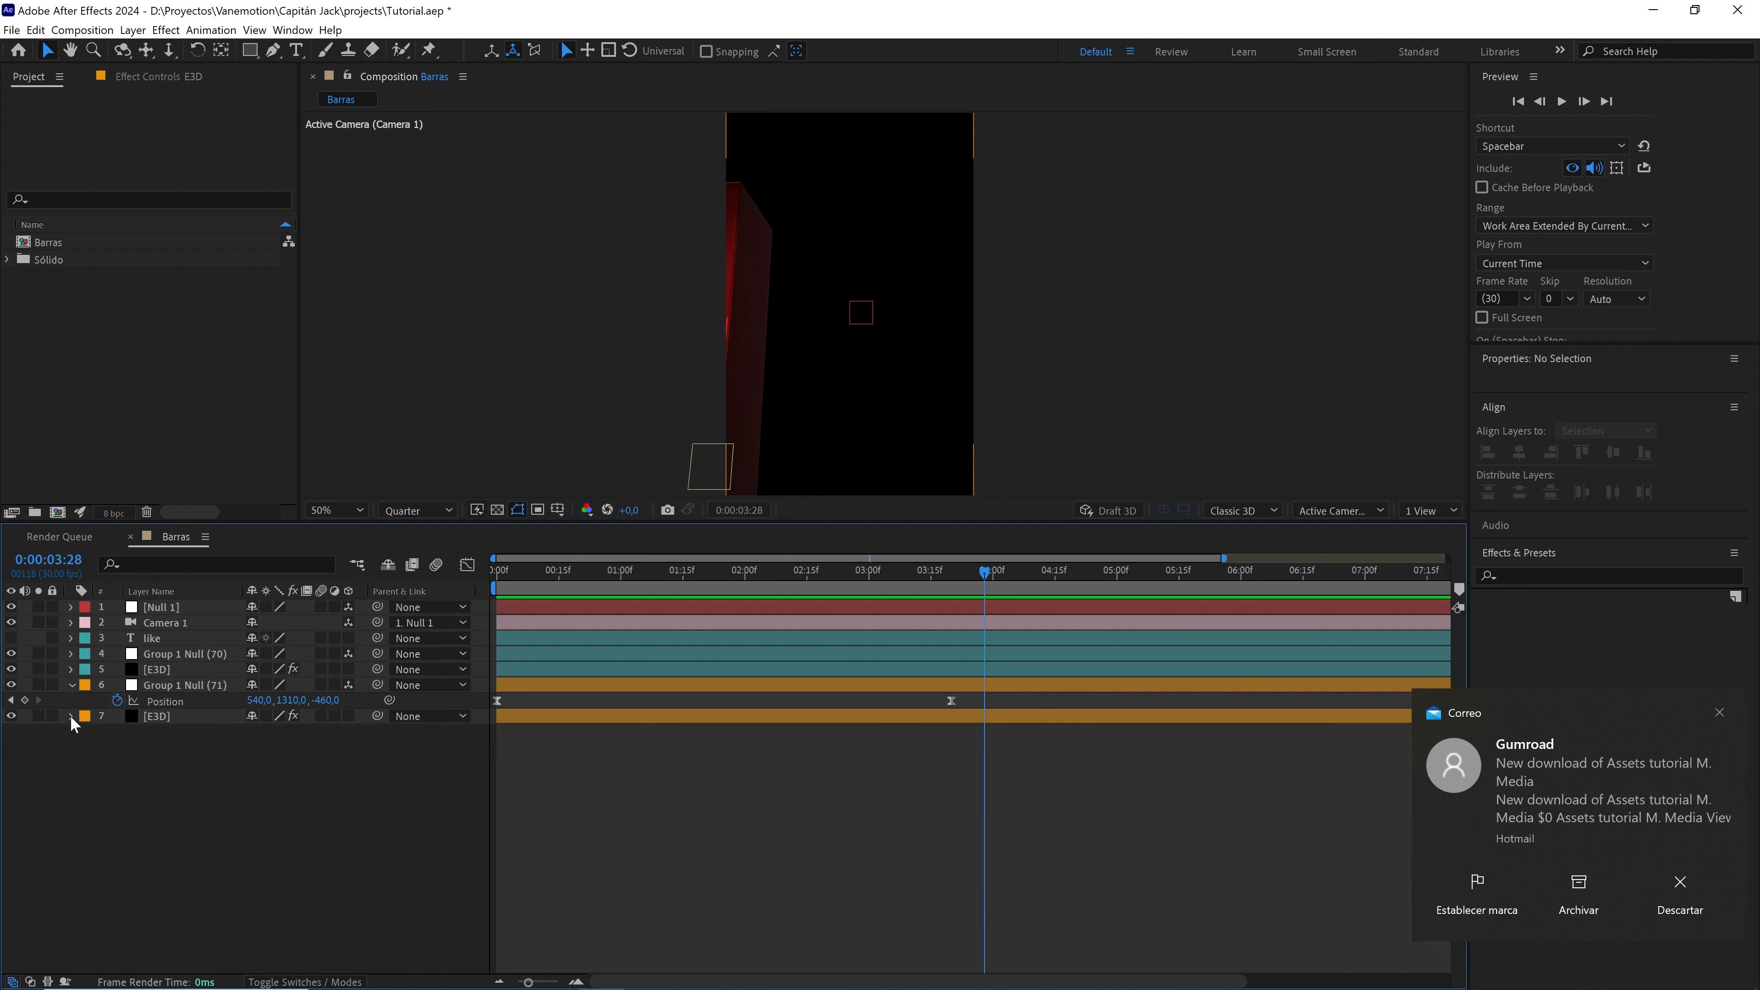
left_click(194, 683)
key("u")
key("u")
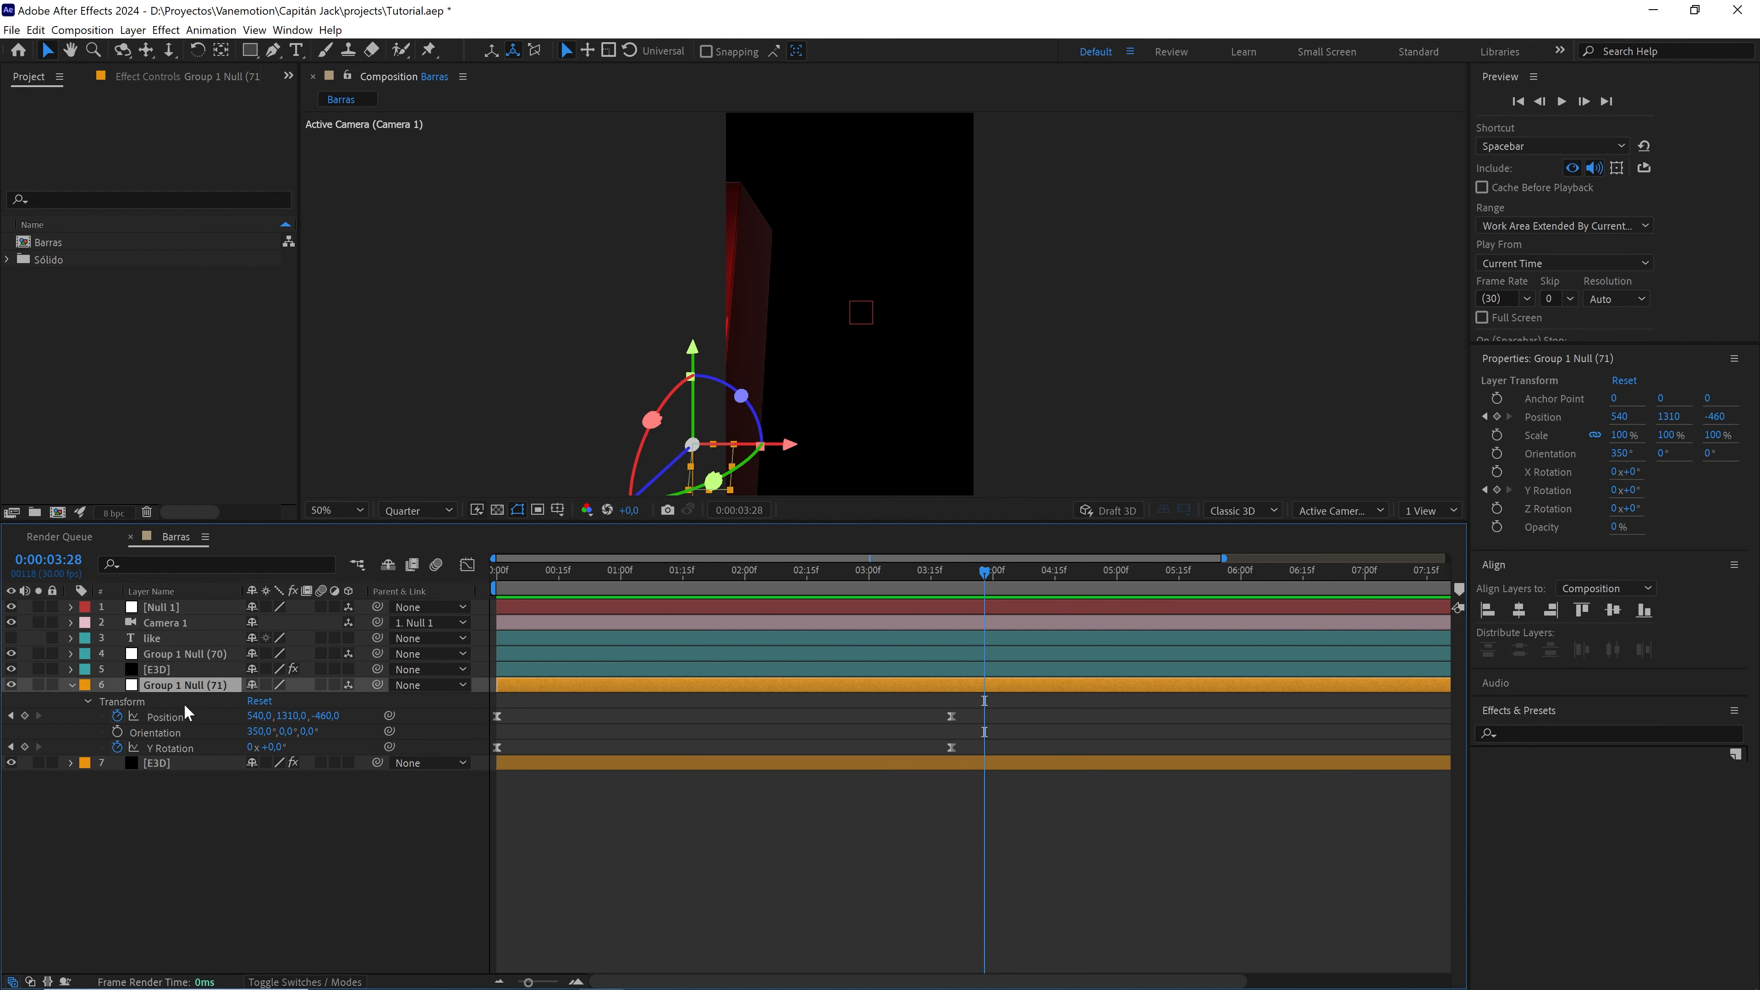
left_click(117, 715)
left_click(117, 747)
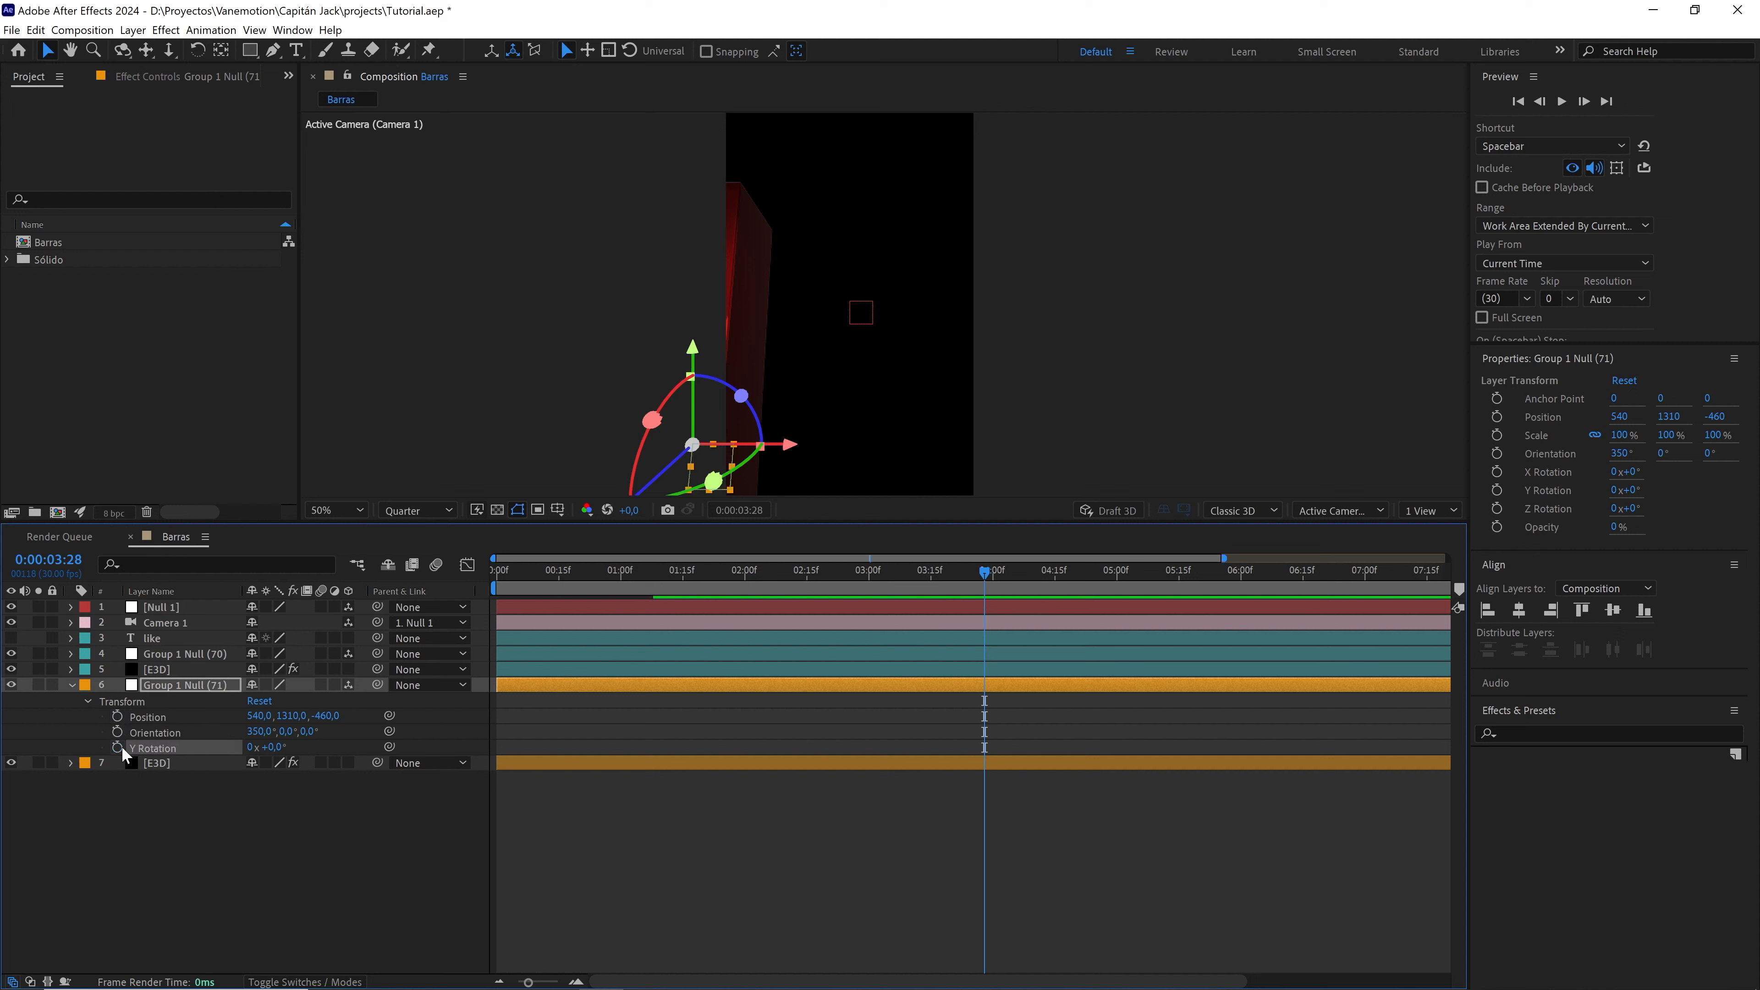
- Try moving Group 1 Null (71) to X position 953, and undo the move
left_click_drag(261, 716, 576, 690)
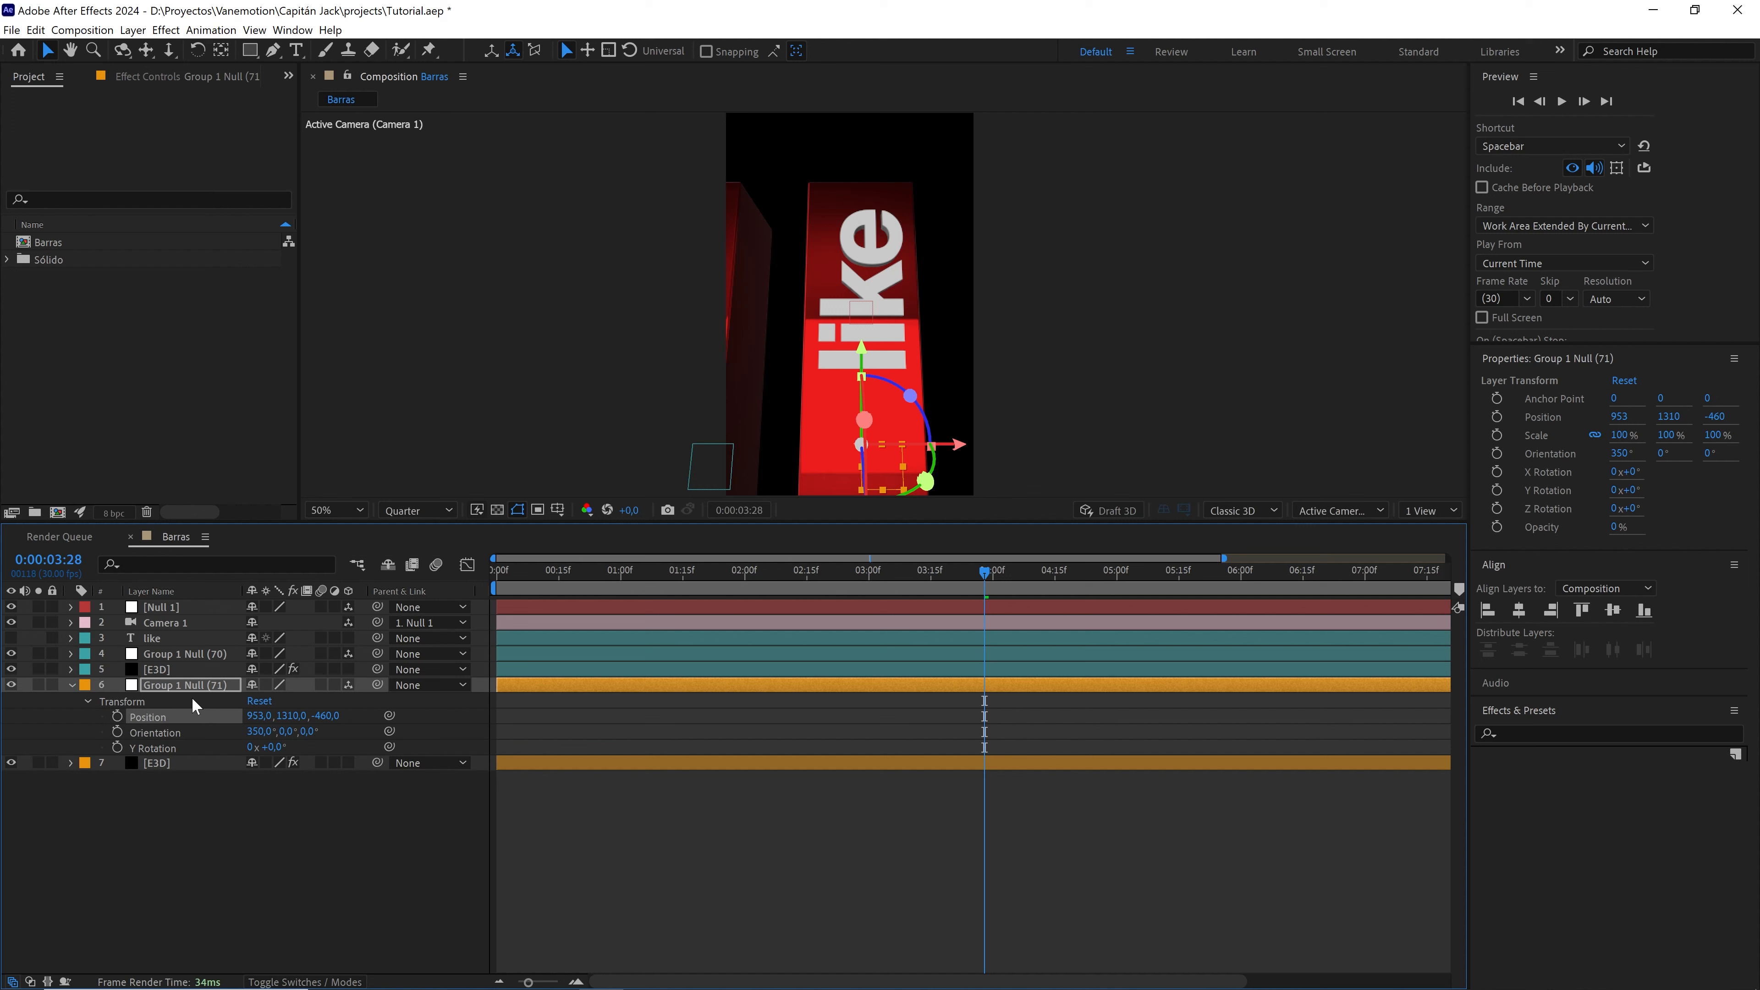
key("ctrl+z")
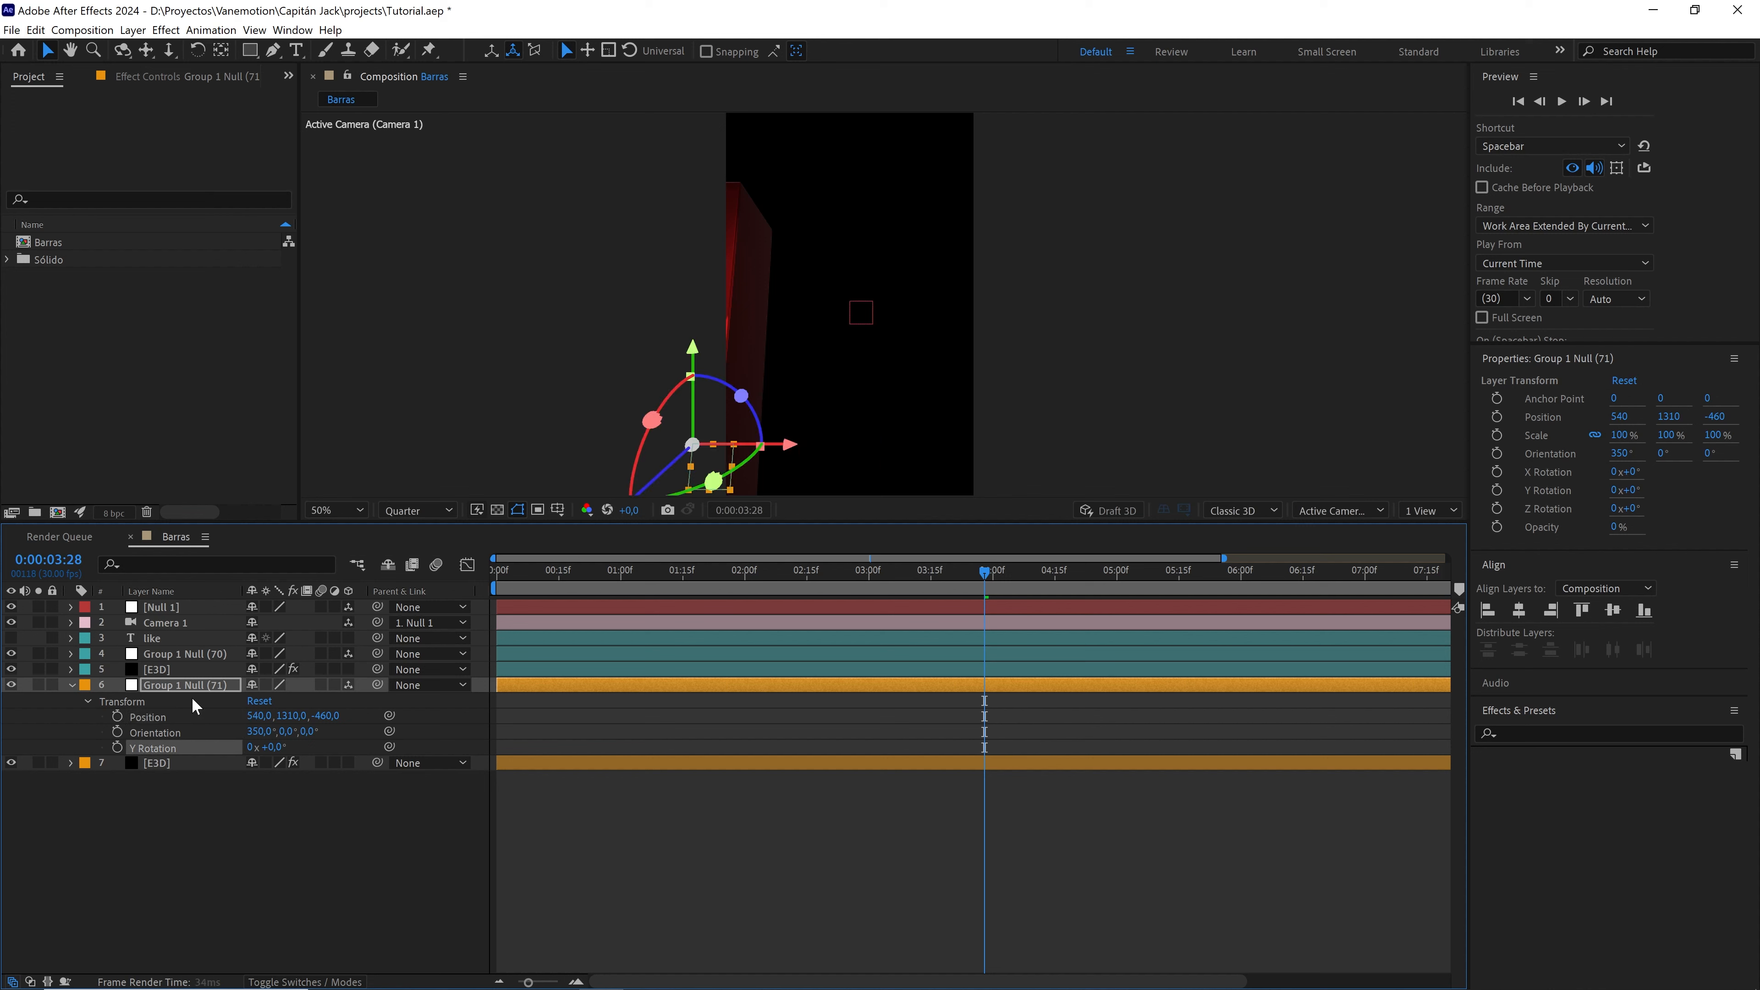
- At Null 1's last Position keyframe (0:00:05:10), set Group 1 Null (71)'s X position to 1100 and keyframe its Position and Y Rotation
left_click(171, 609)
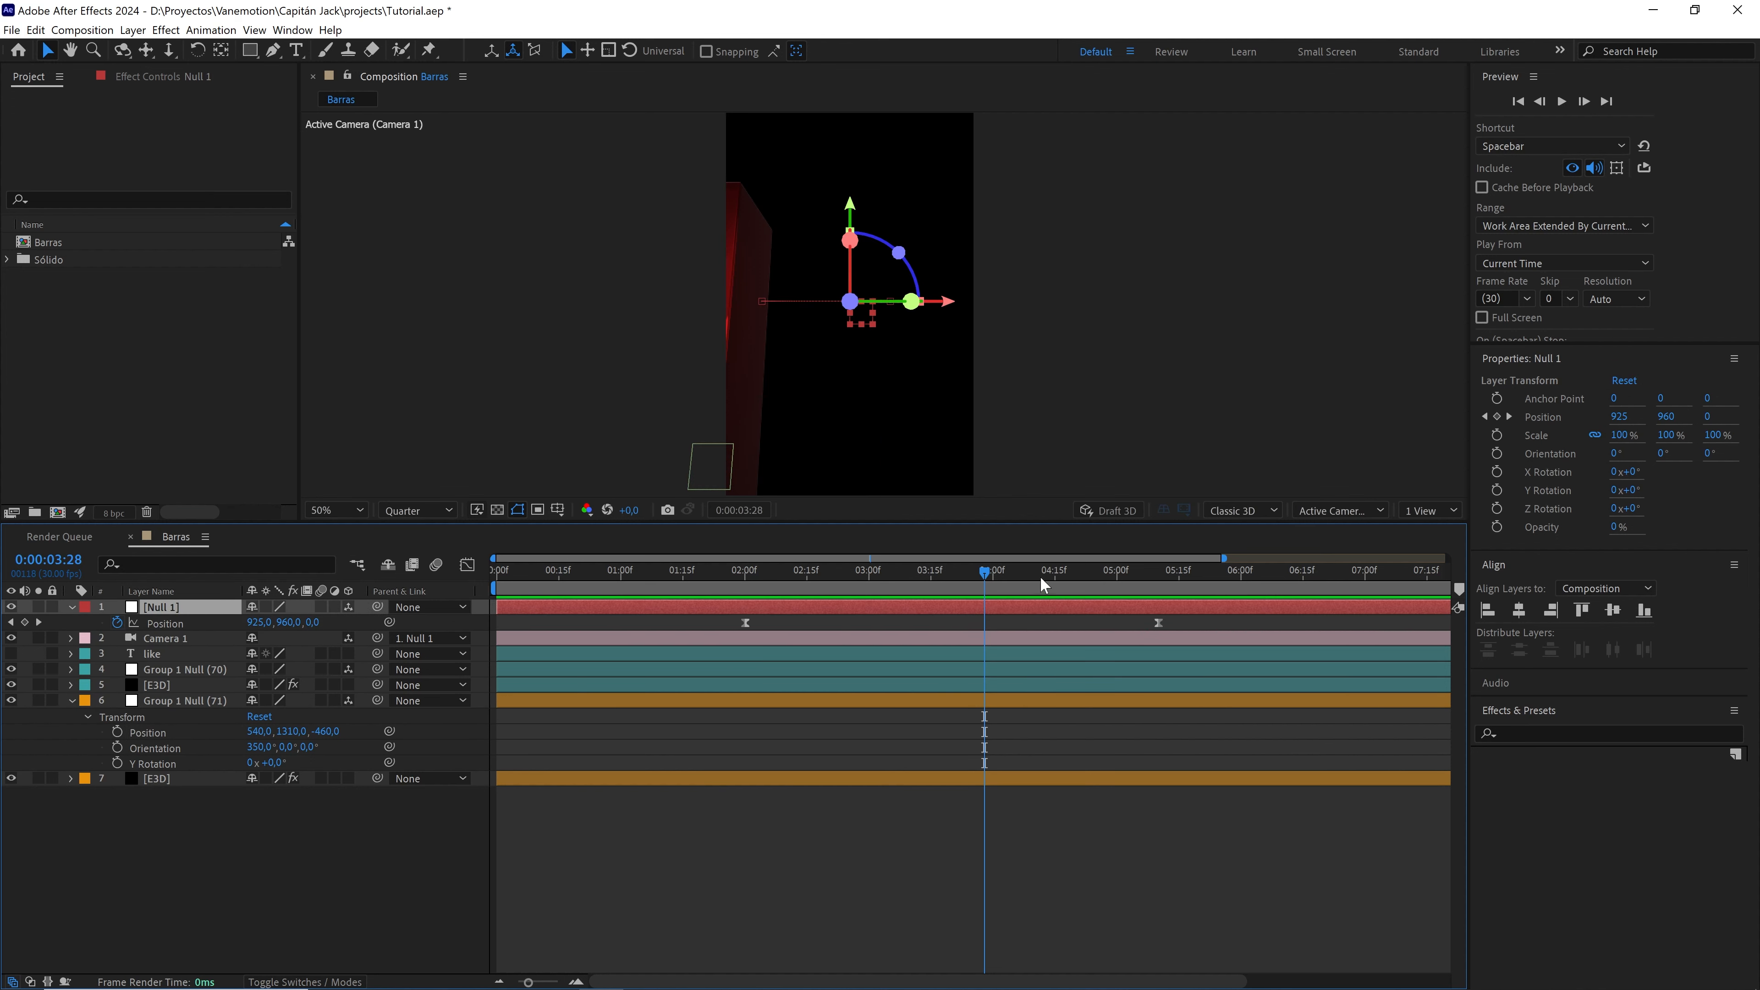
left_click_drag(1046, 588, 1147, 588)
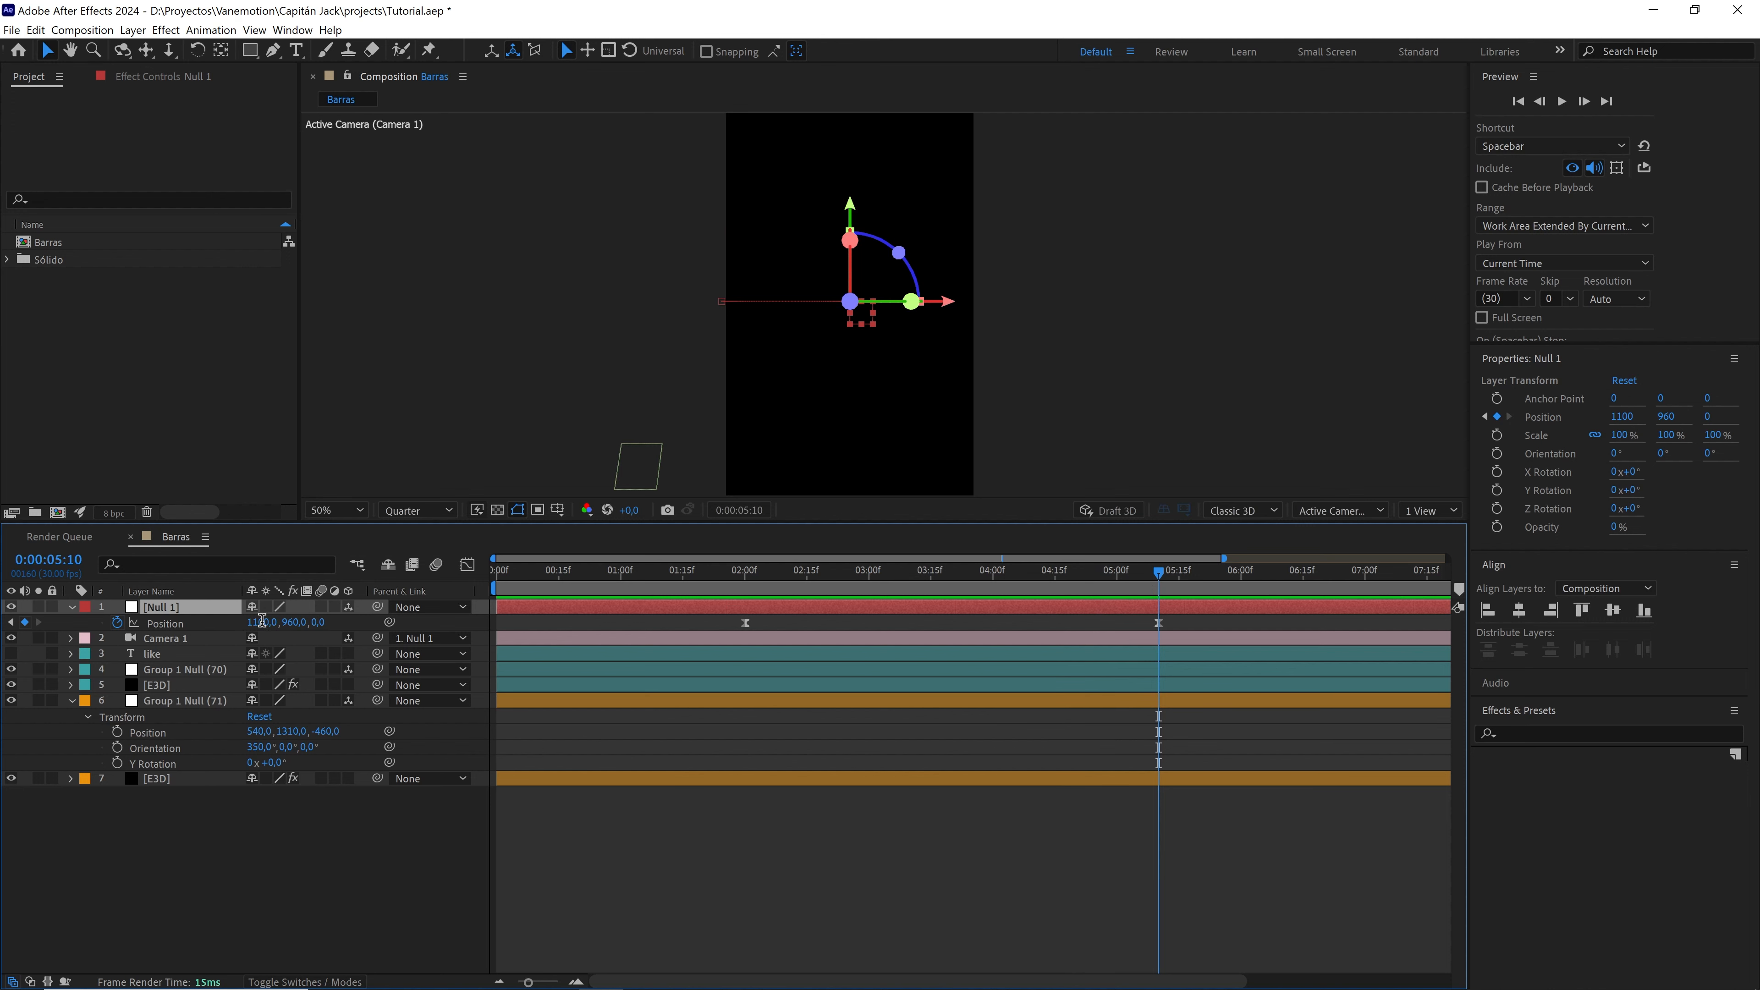
left_click(206, 700)
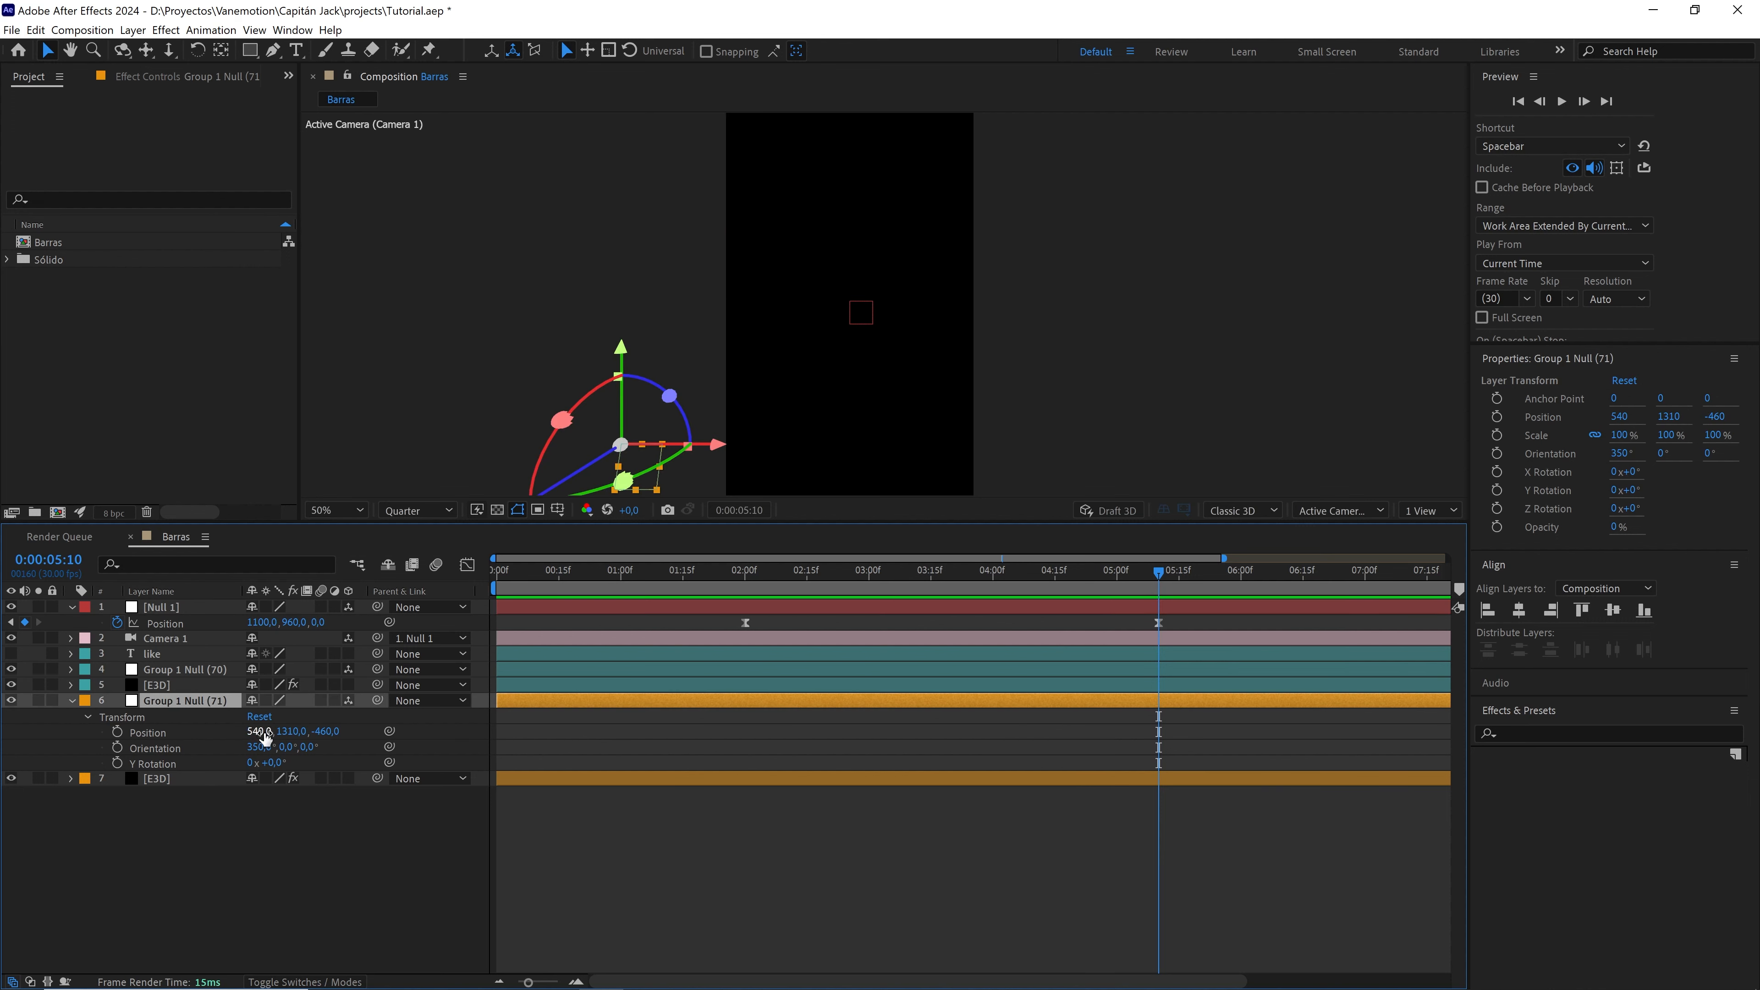
left_click_drag(258, 730, 324, 730)
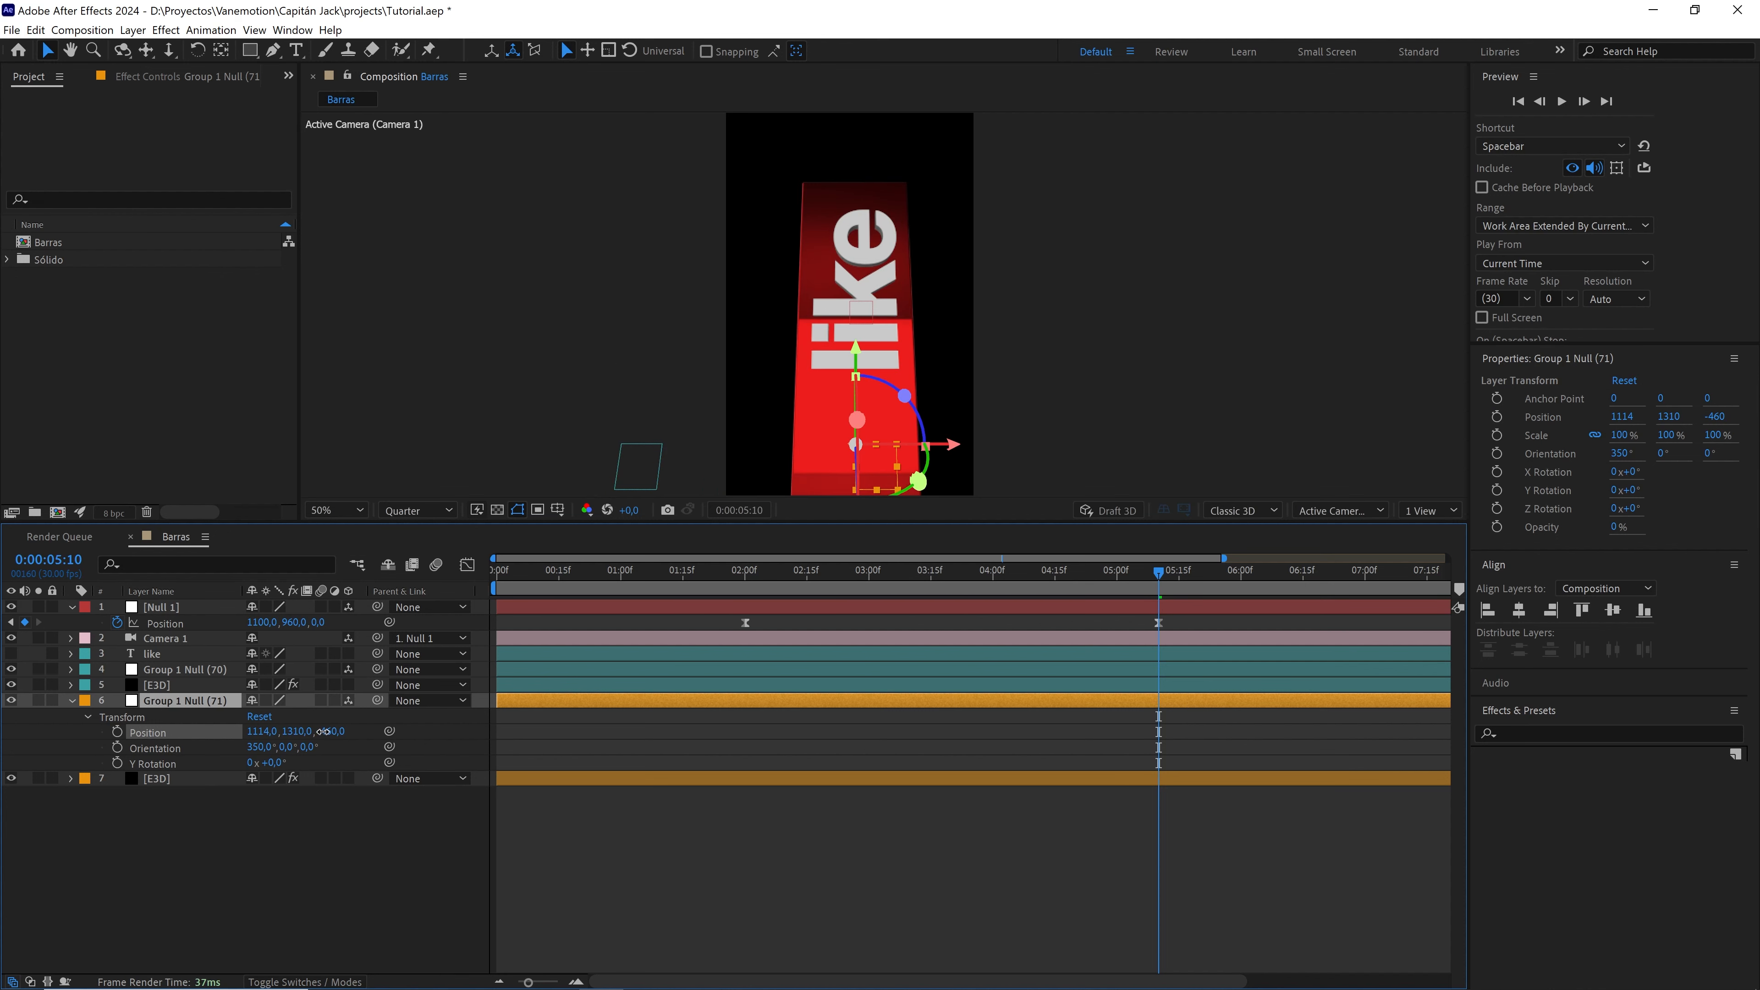
left_click(262, 731)
type("1")
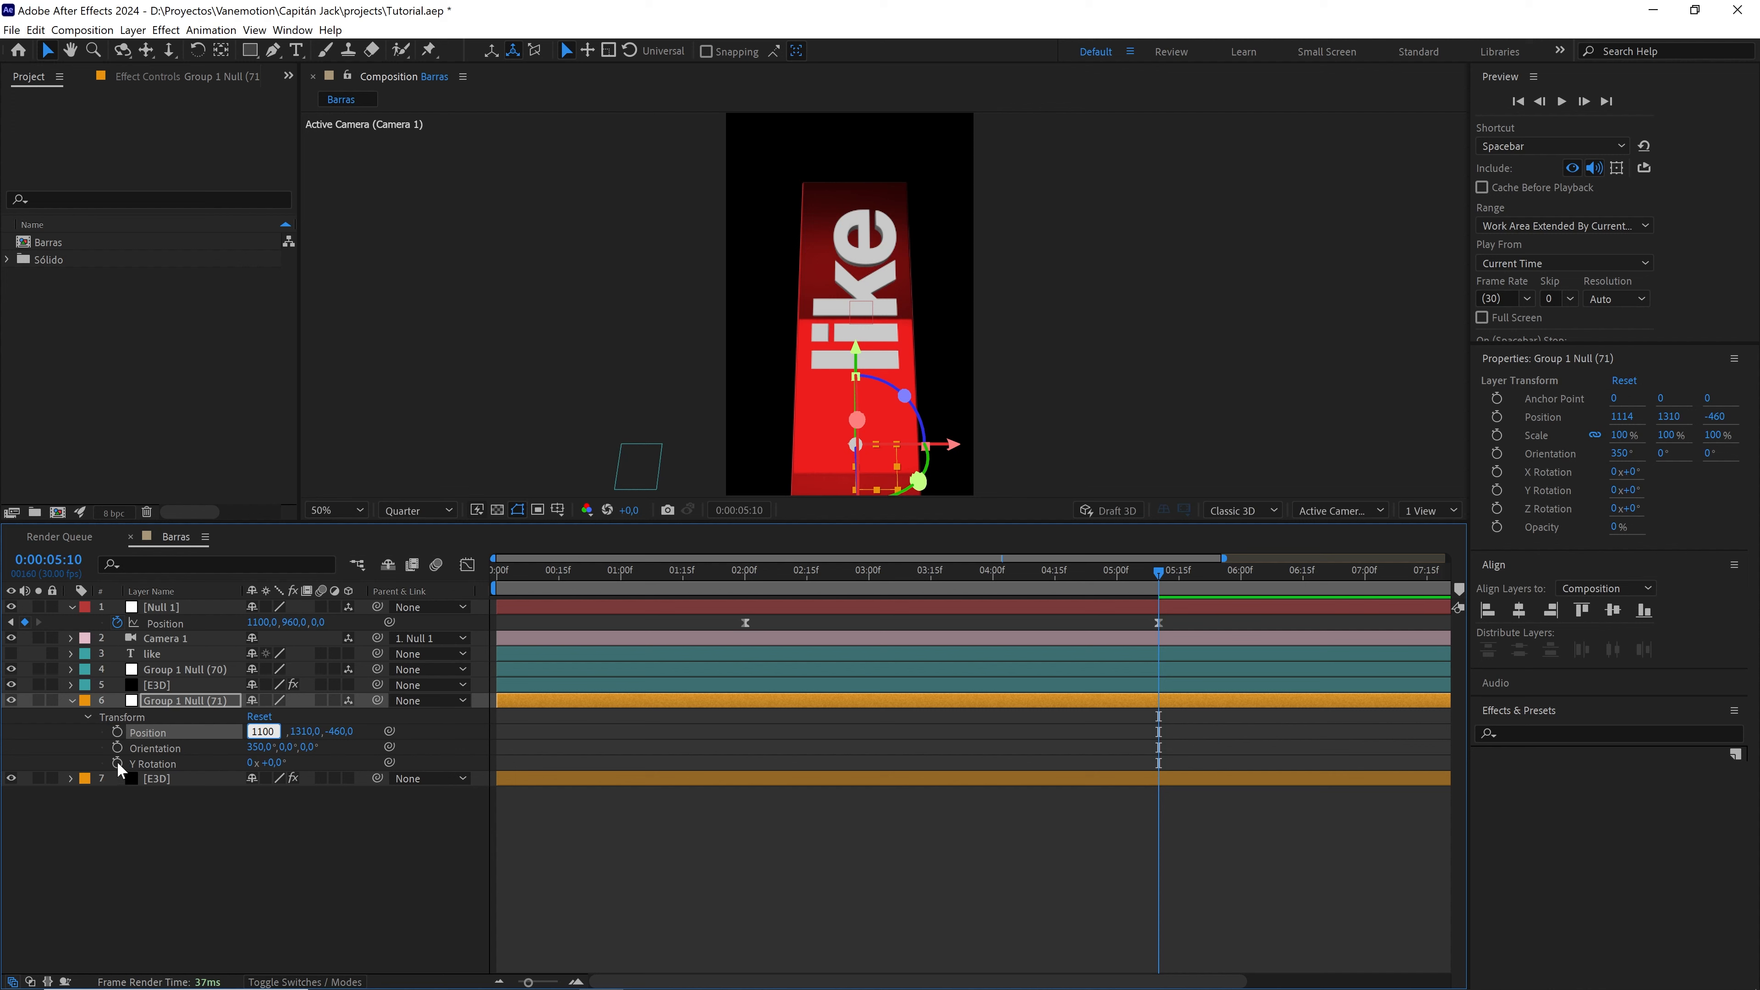
left_click(117, 761)
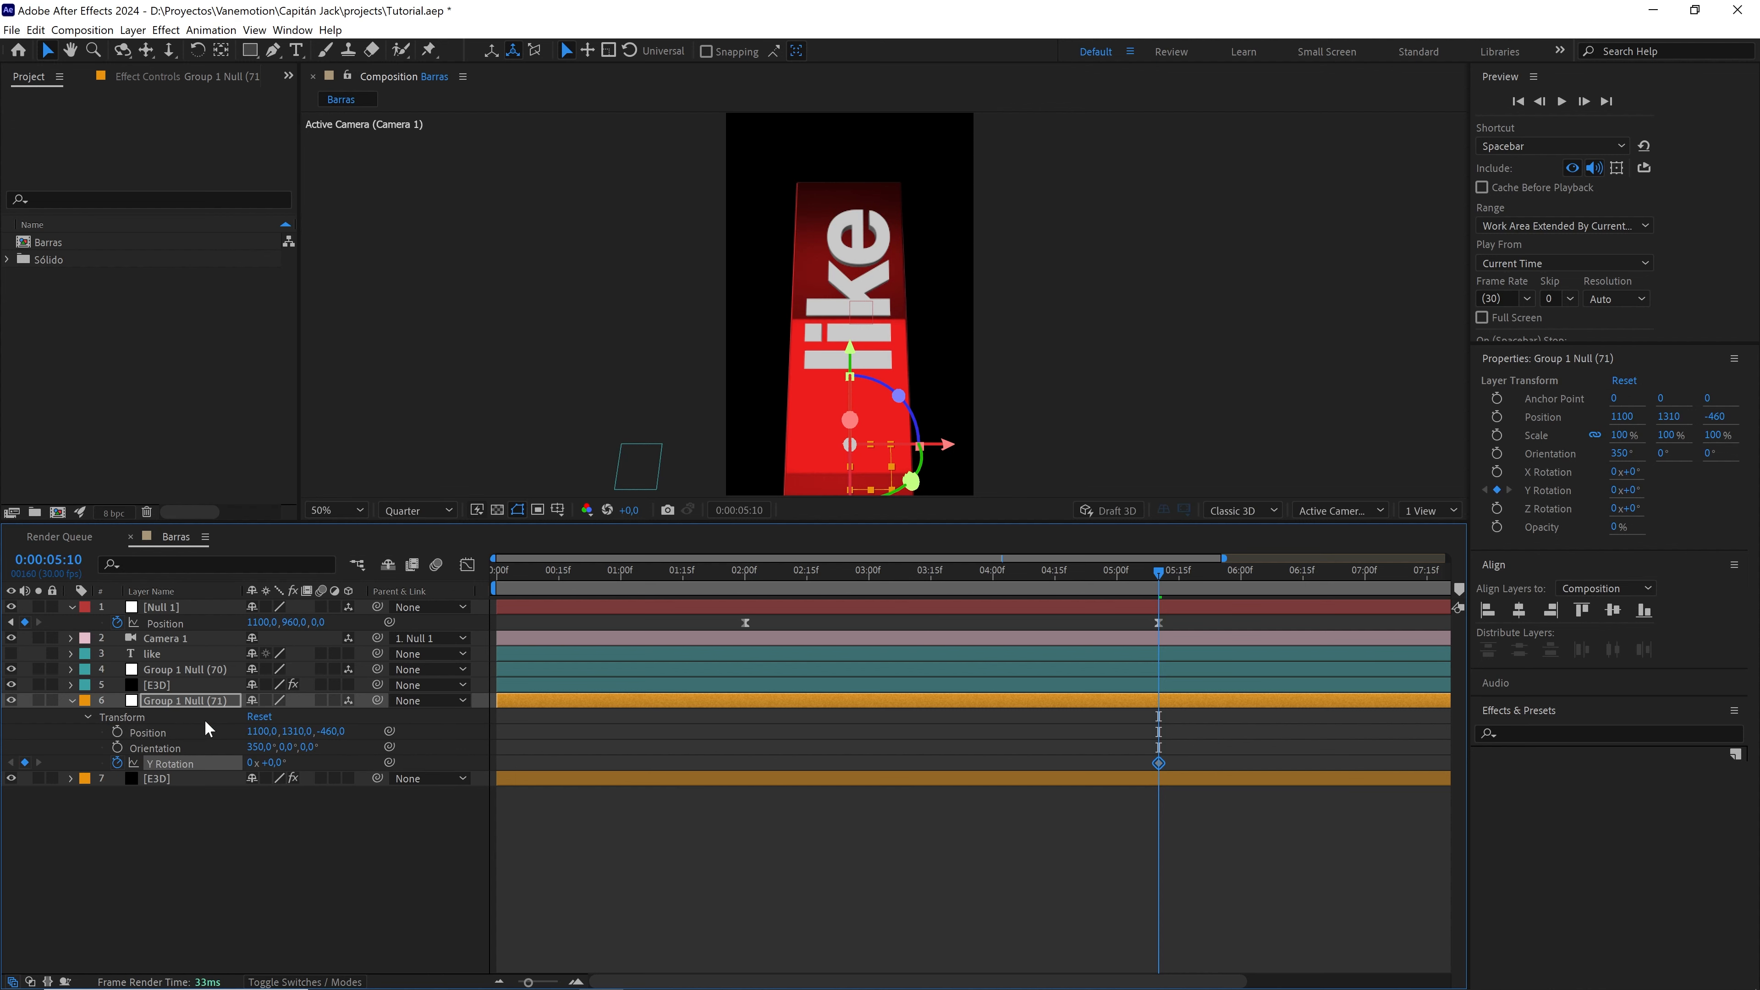
left_click(117, 732)
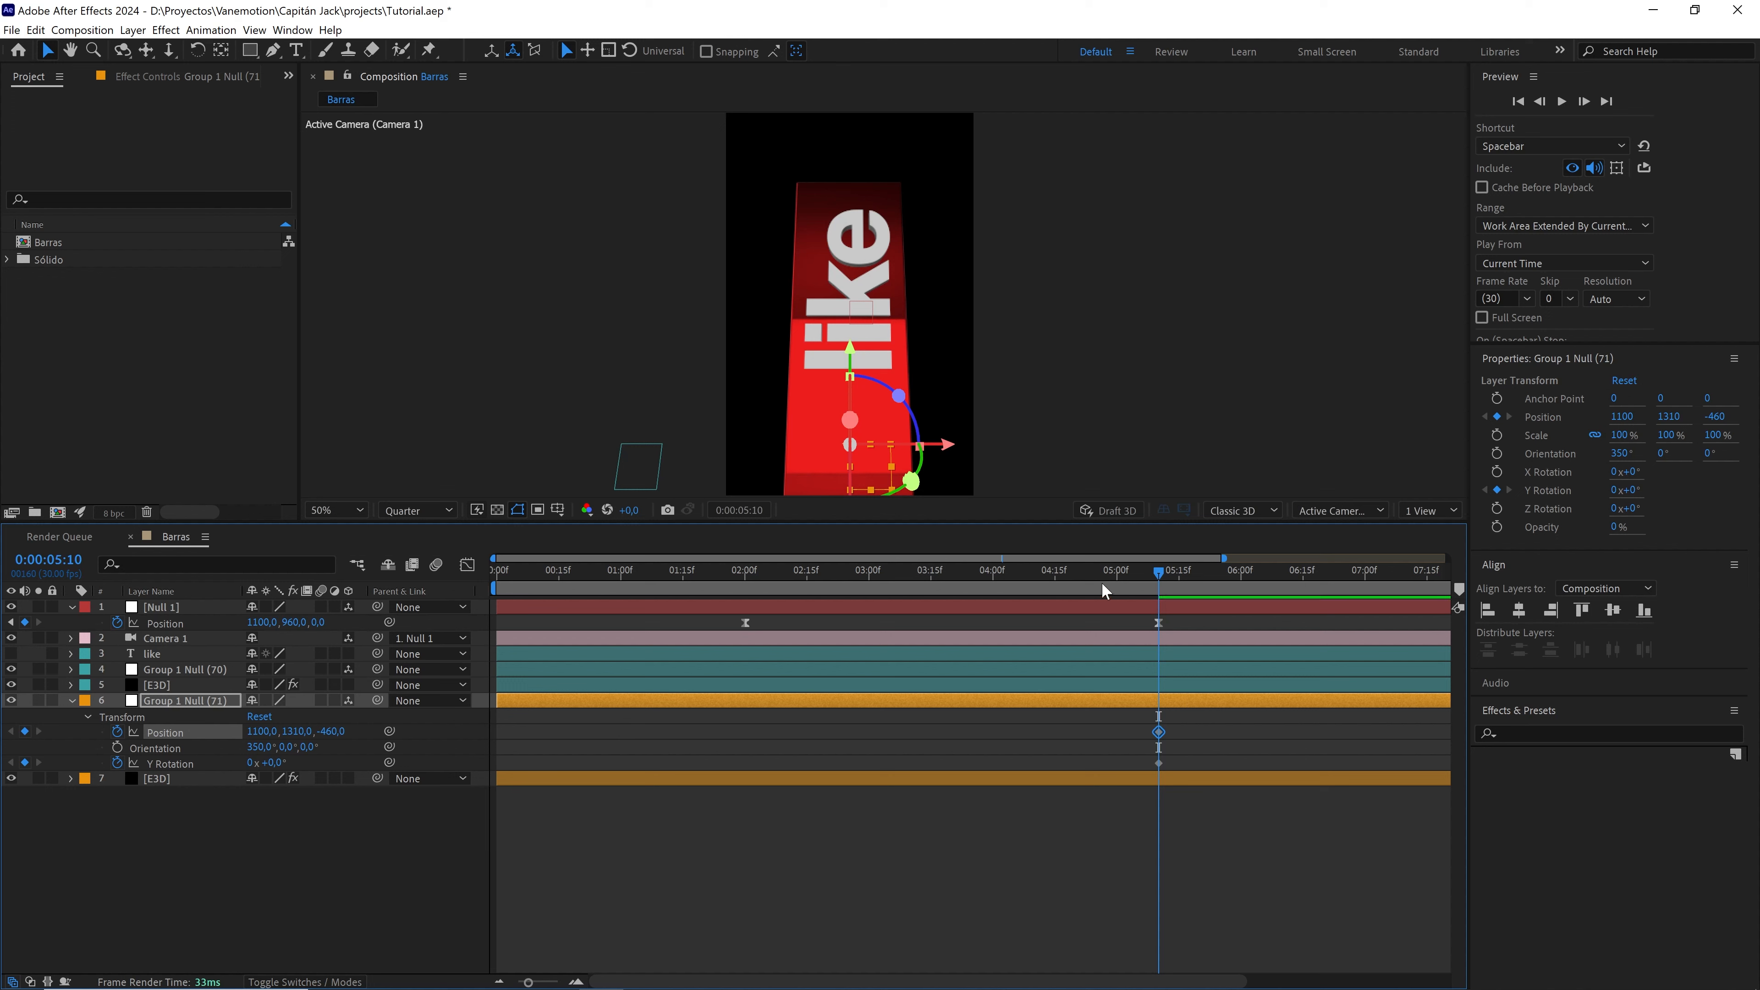
- Add a Y Rotation keyframe of -200° to Group 1 Null (71) at 0:00:03:20
left_click_drag(1071, 569, 951, 569)
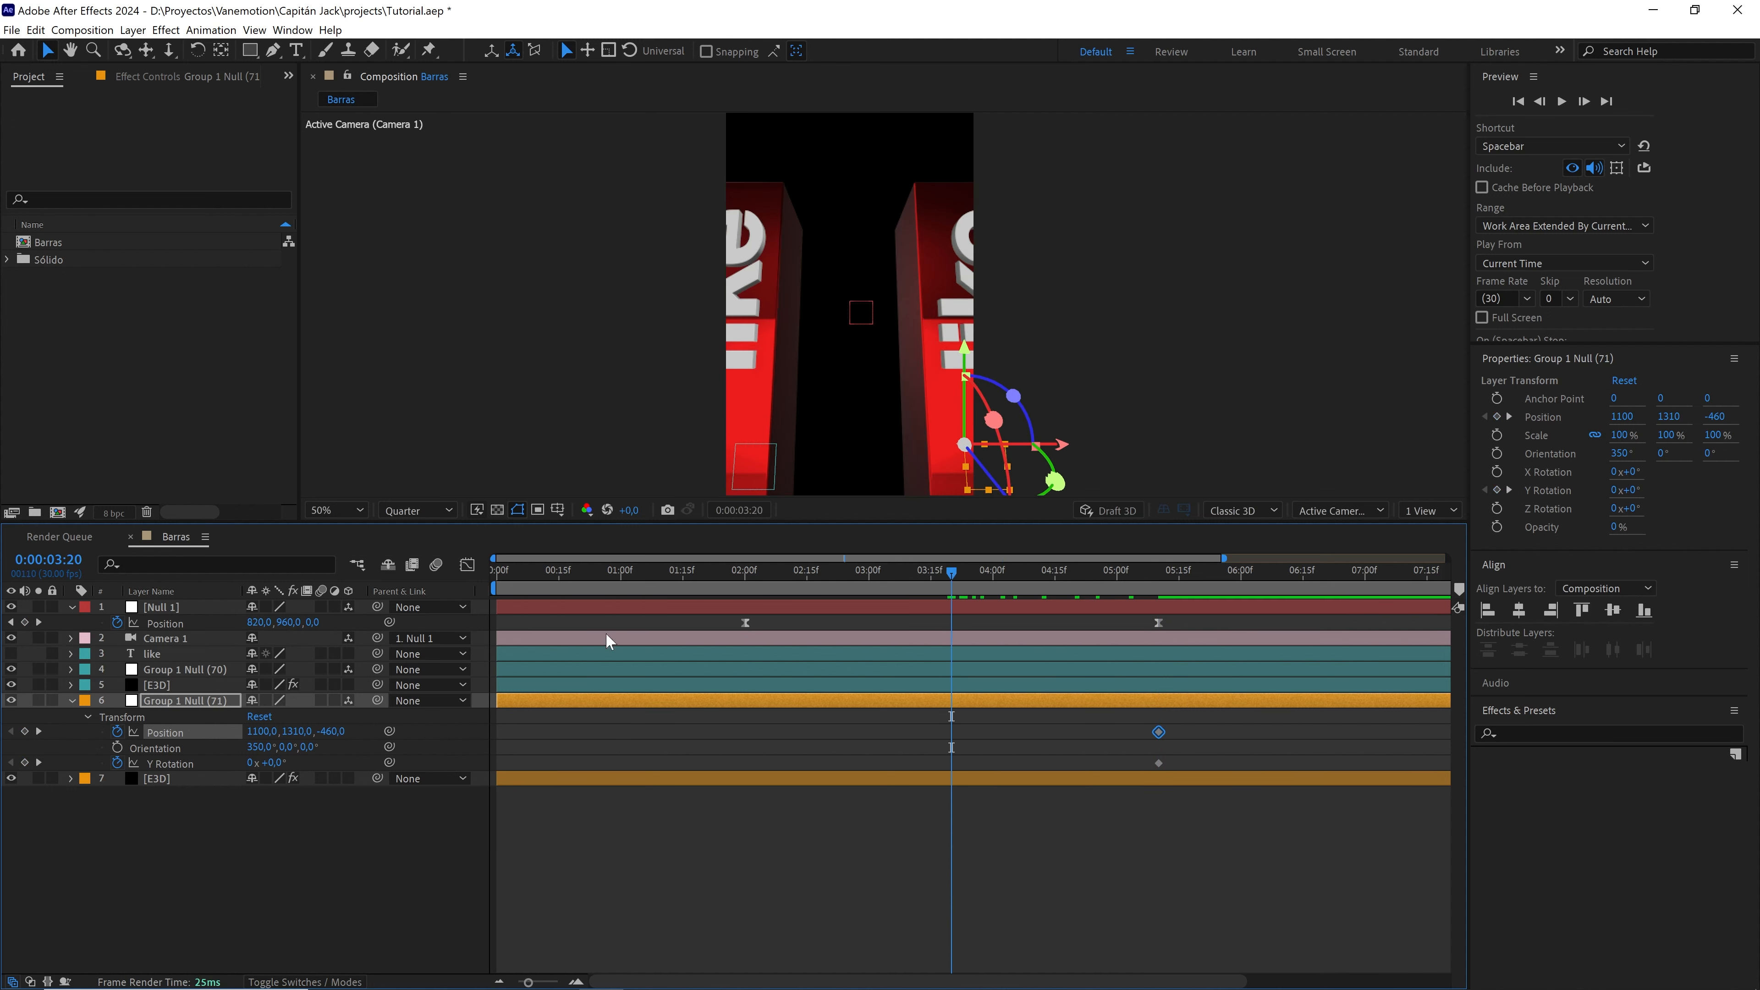
left_click(659, 723)
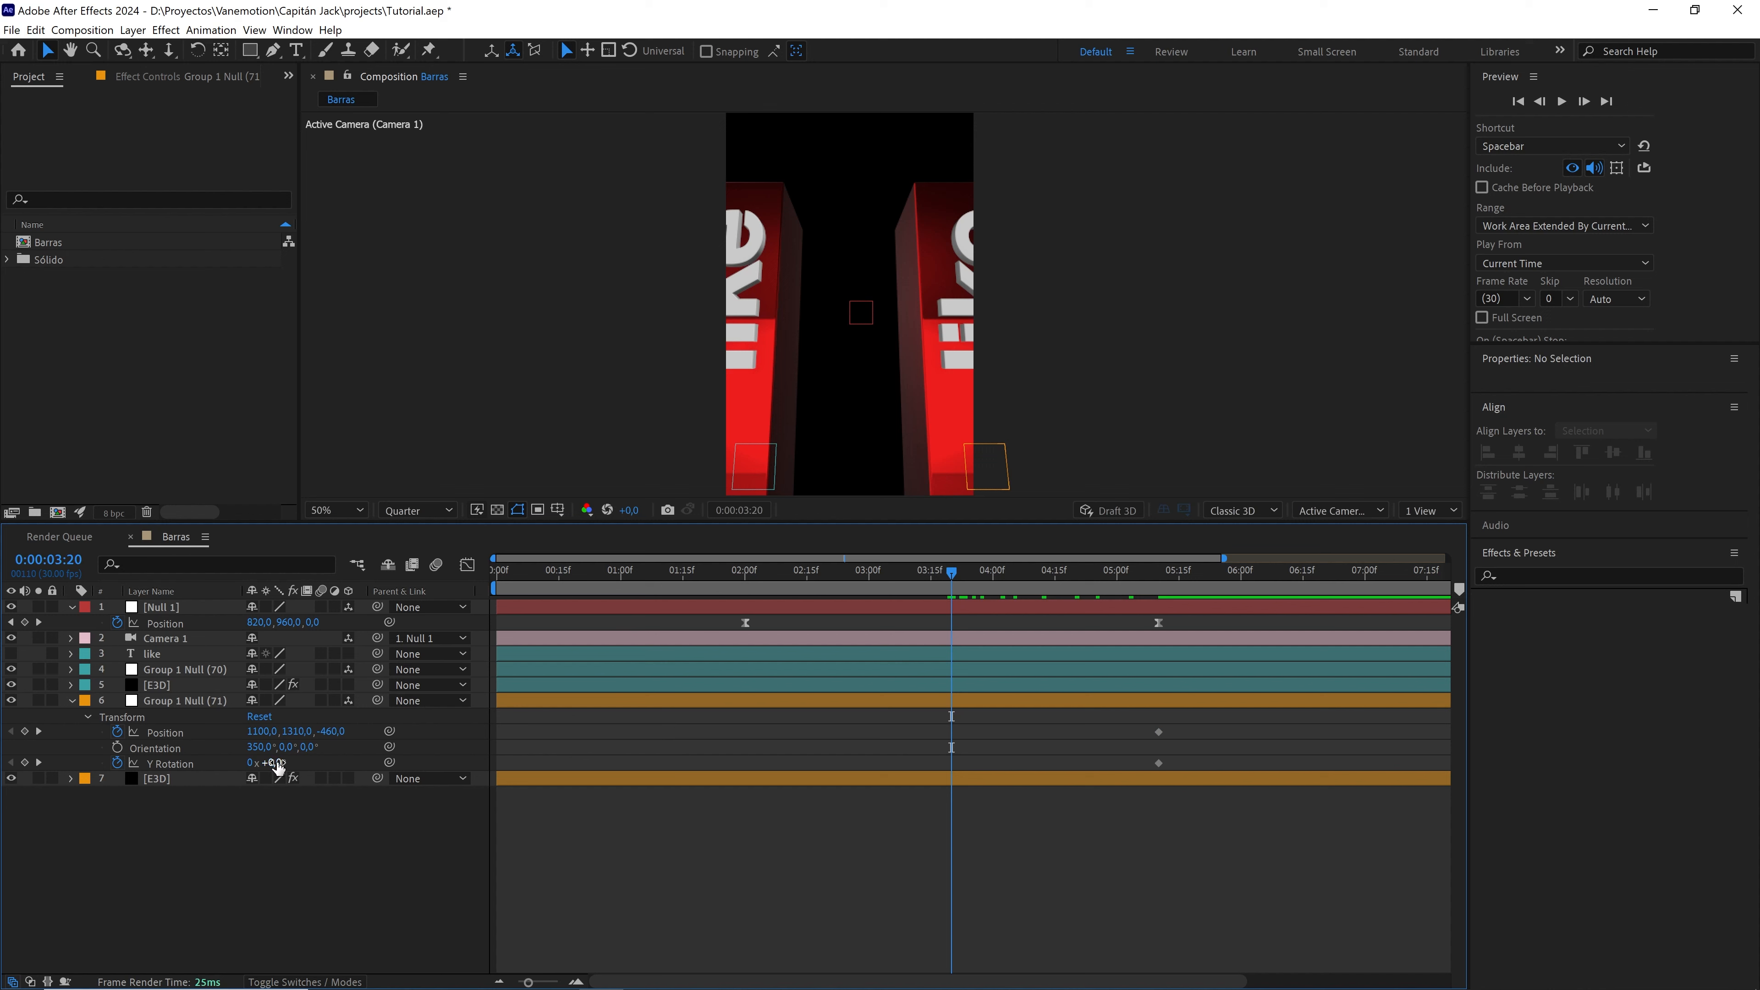
left_click_drag(278, 763, 273, 769)
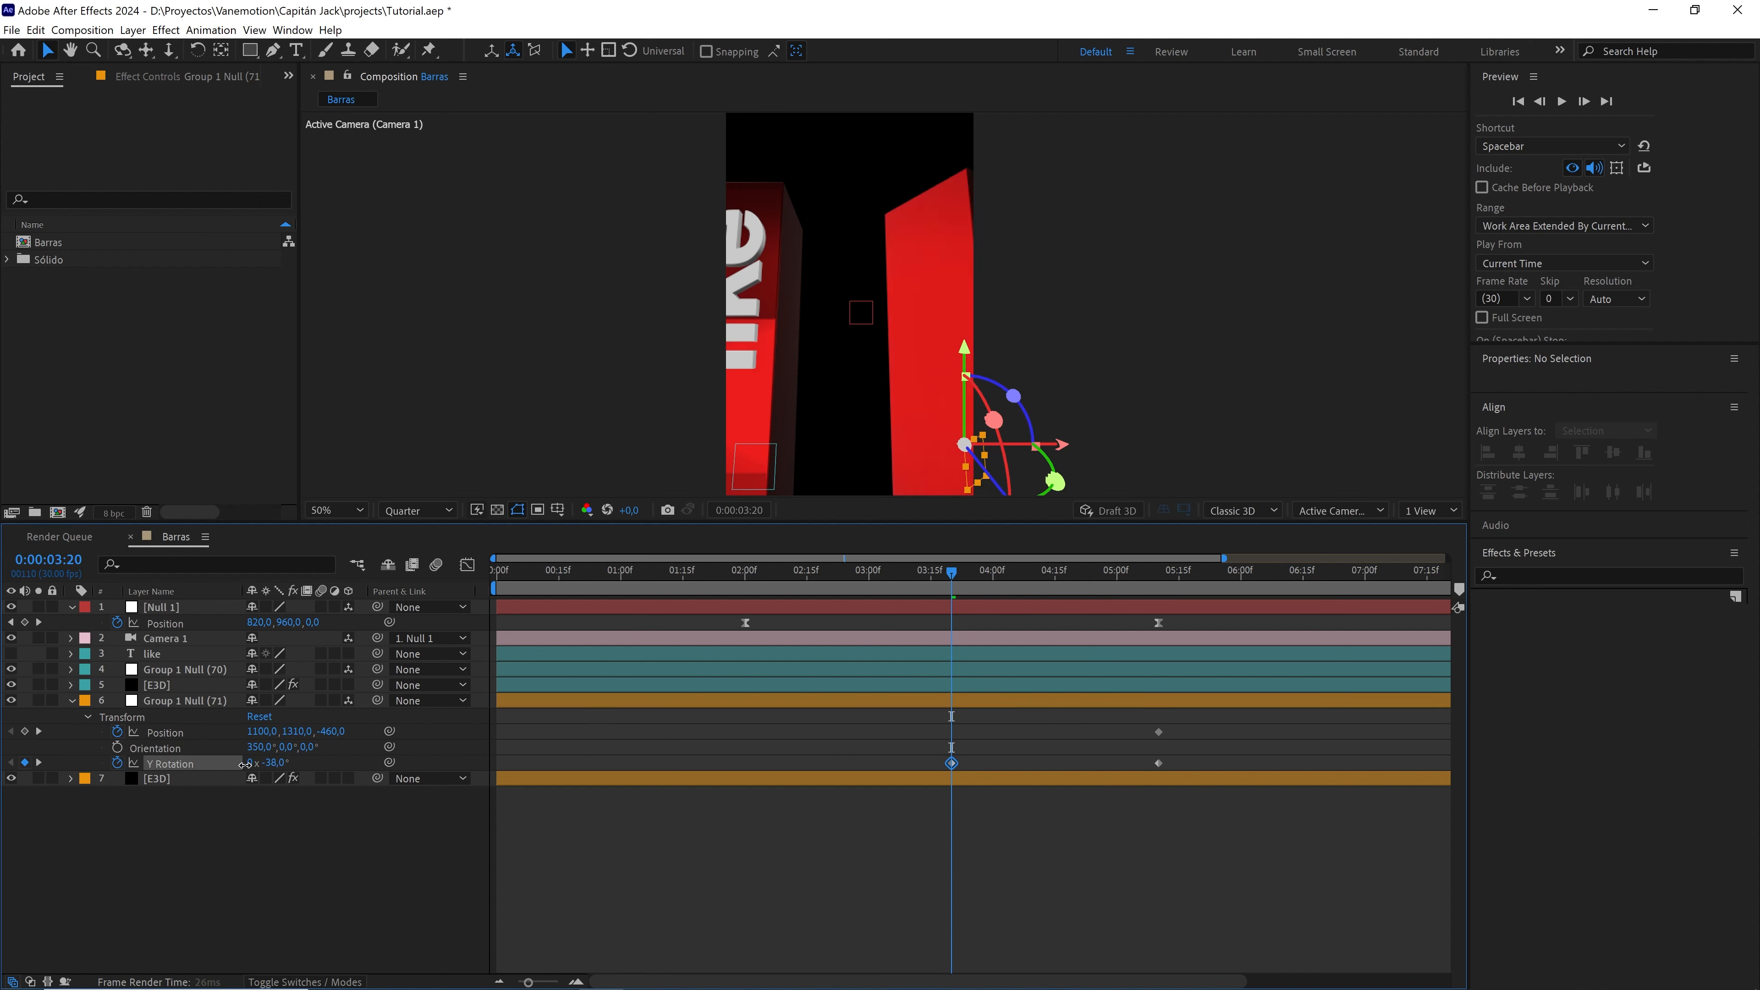
left_click(271, 762)
type("-200")
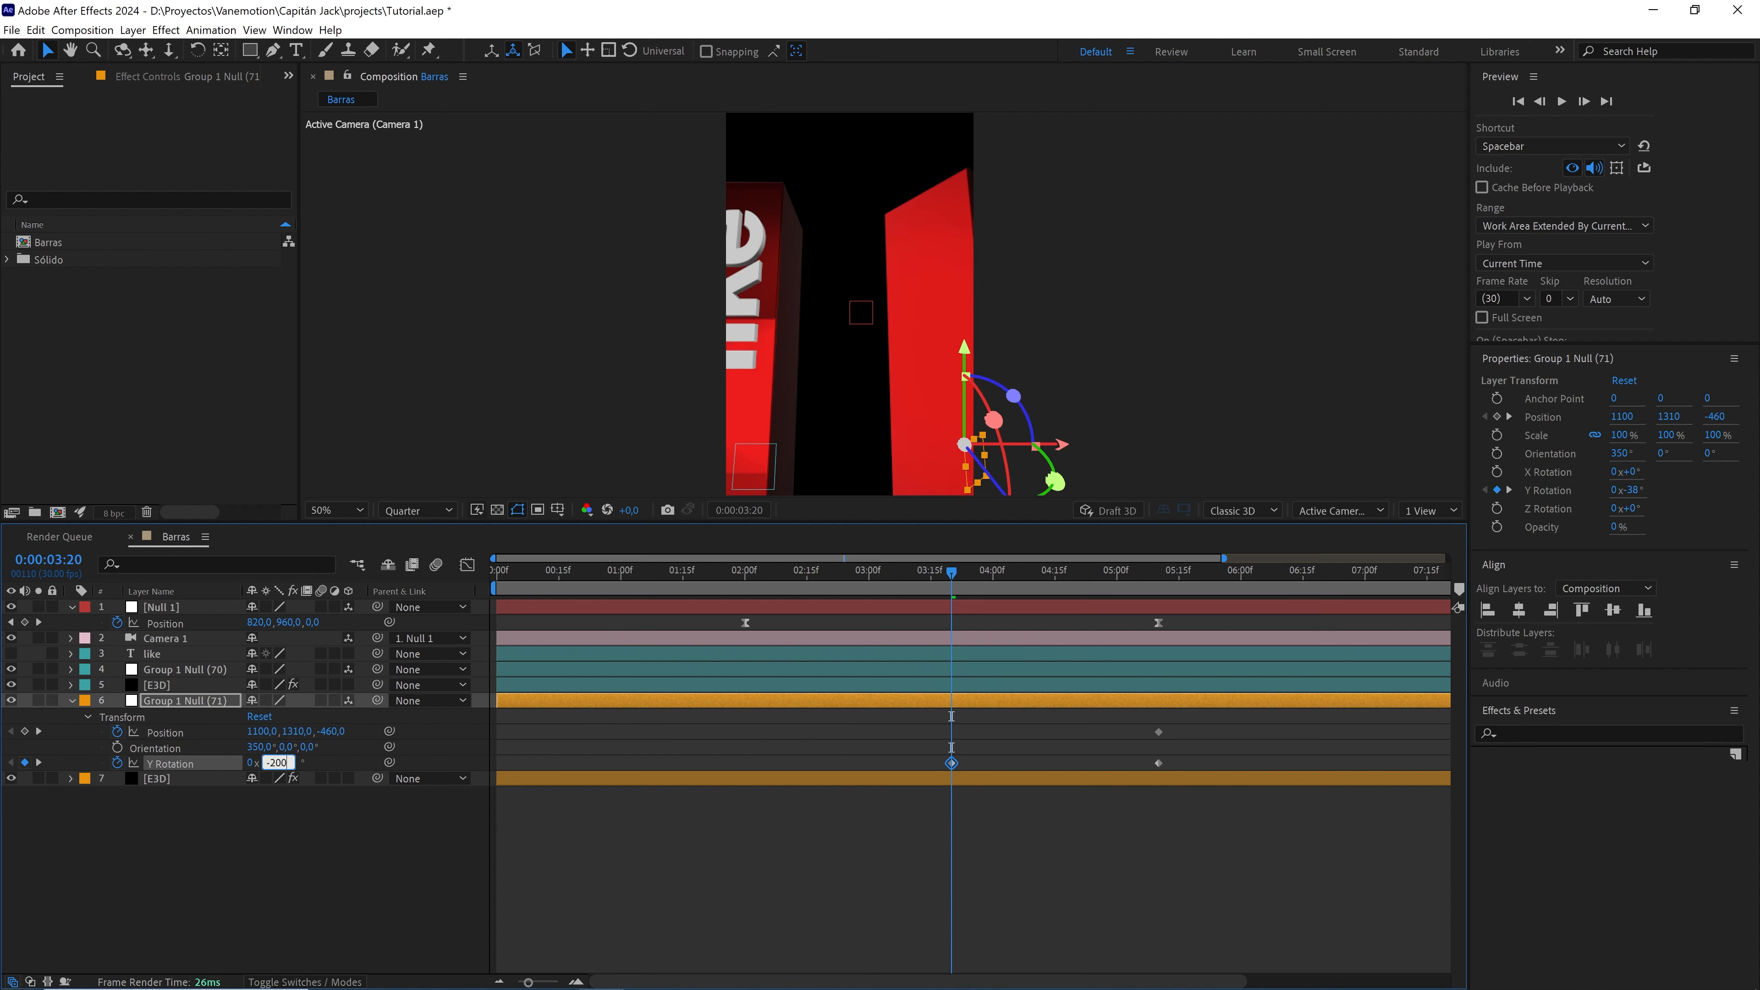
left_click(344, 749)
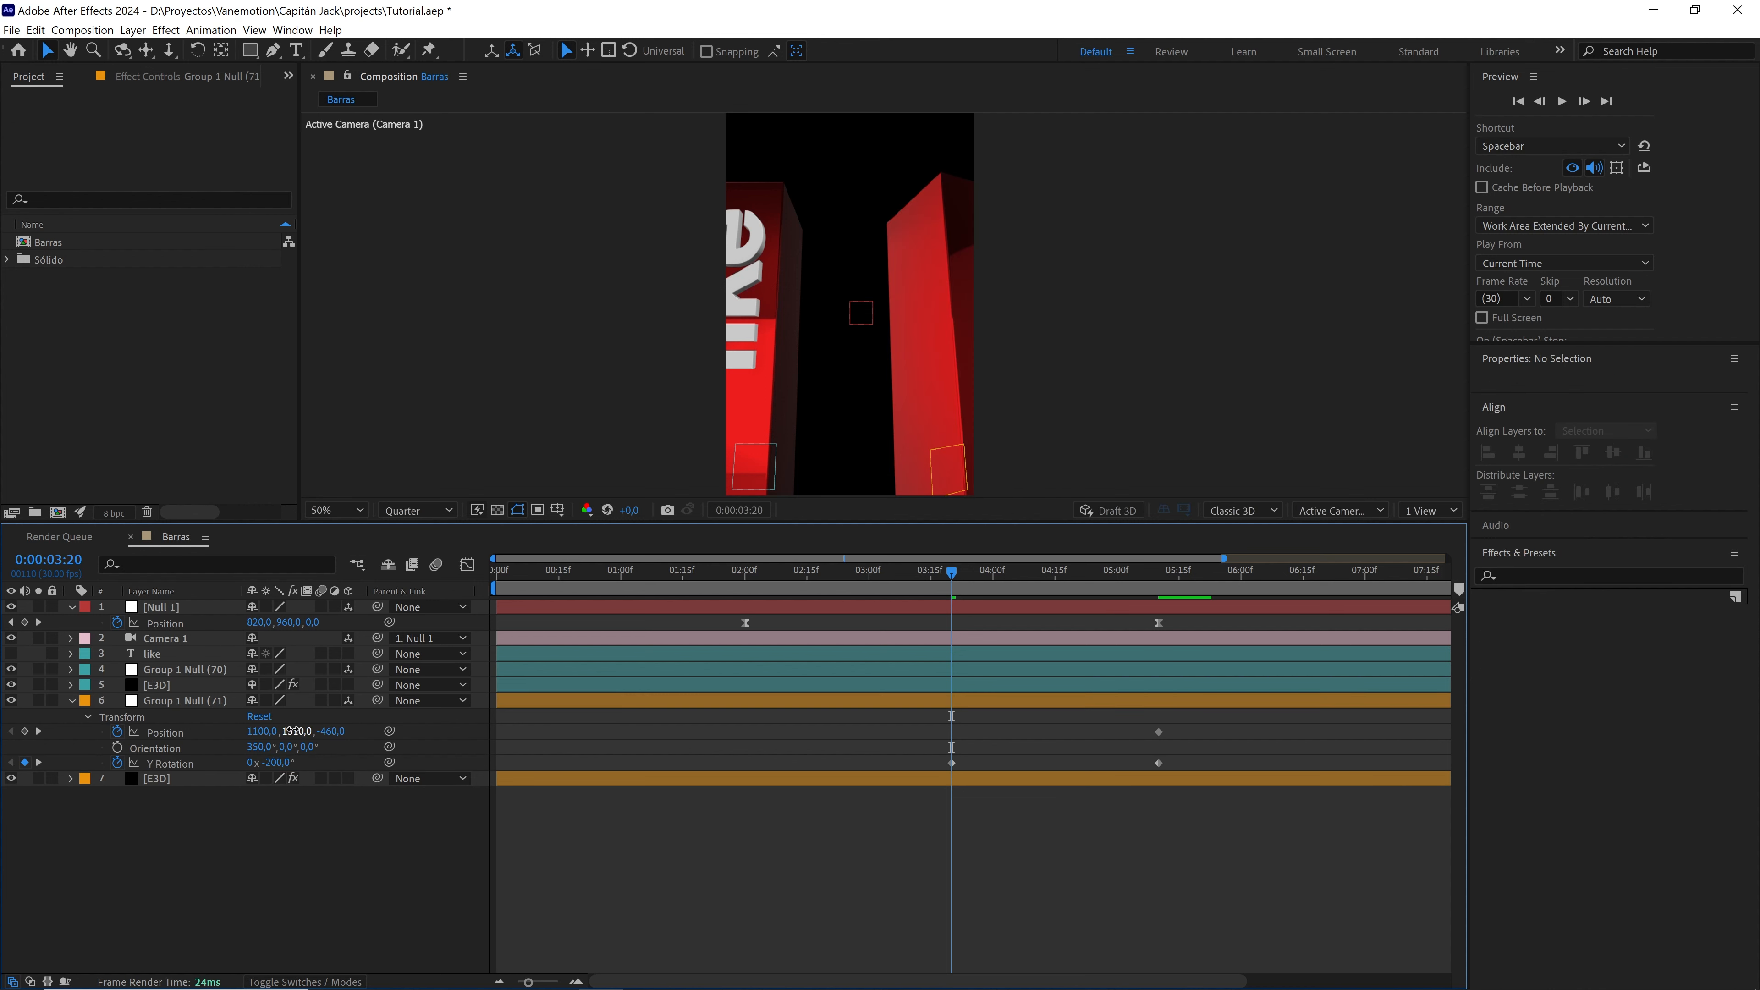
- Set Group 1 Null (71)'s Y position to 2380 at 0:00:03:20 so the bar starts below the frame
left_click_drag(291, 730, 928, 361)
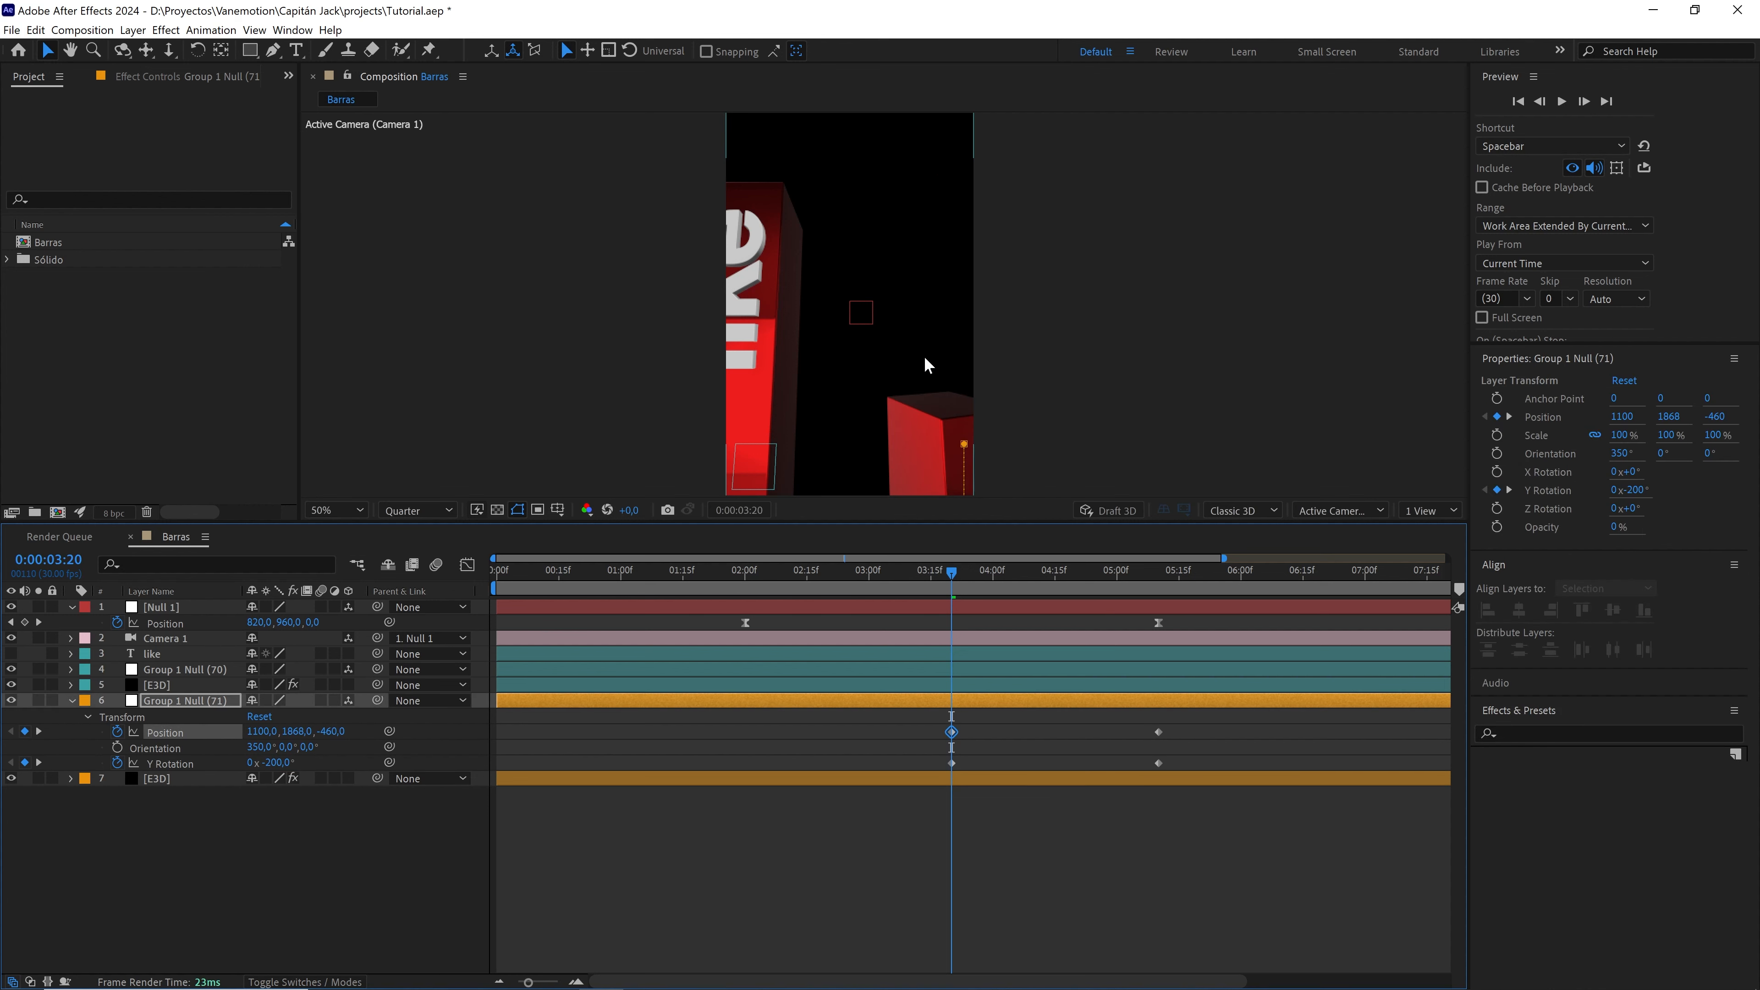
left_click(298, 732)
type("2380")
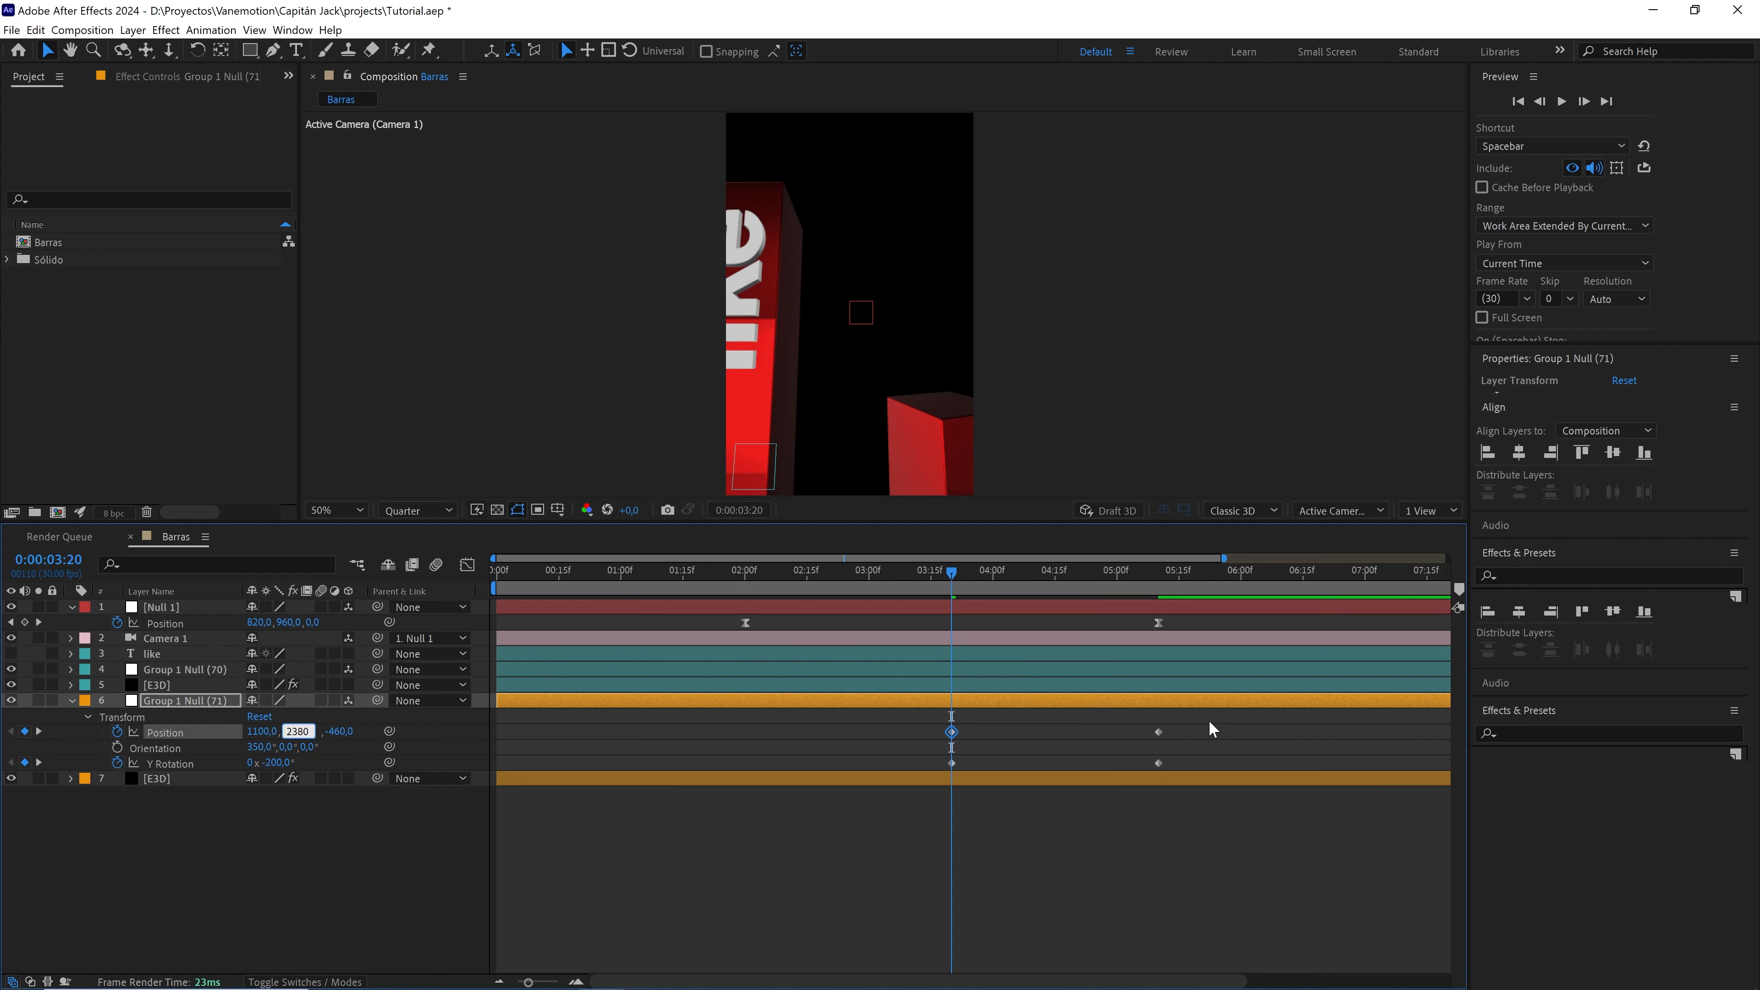
- Easy-ease the null's Position and Y Rotation keyframes, and reshape their speed curves to start fast and slow gradually into the end
left_click_drag(1209, 720, 925, 769)
key("F9")
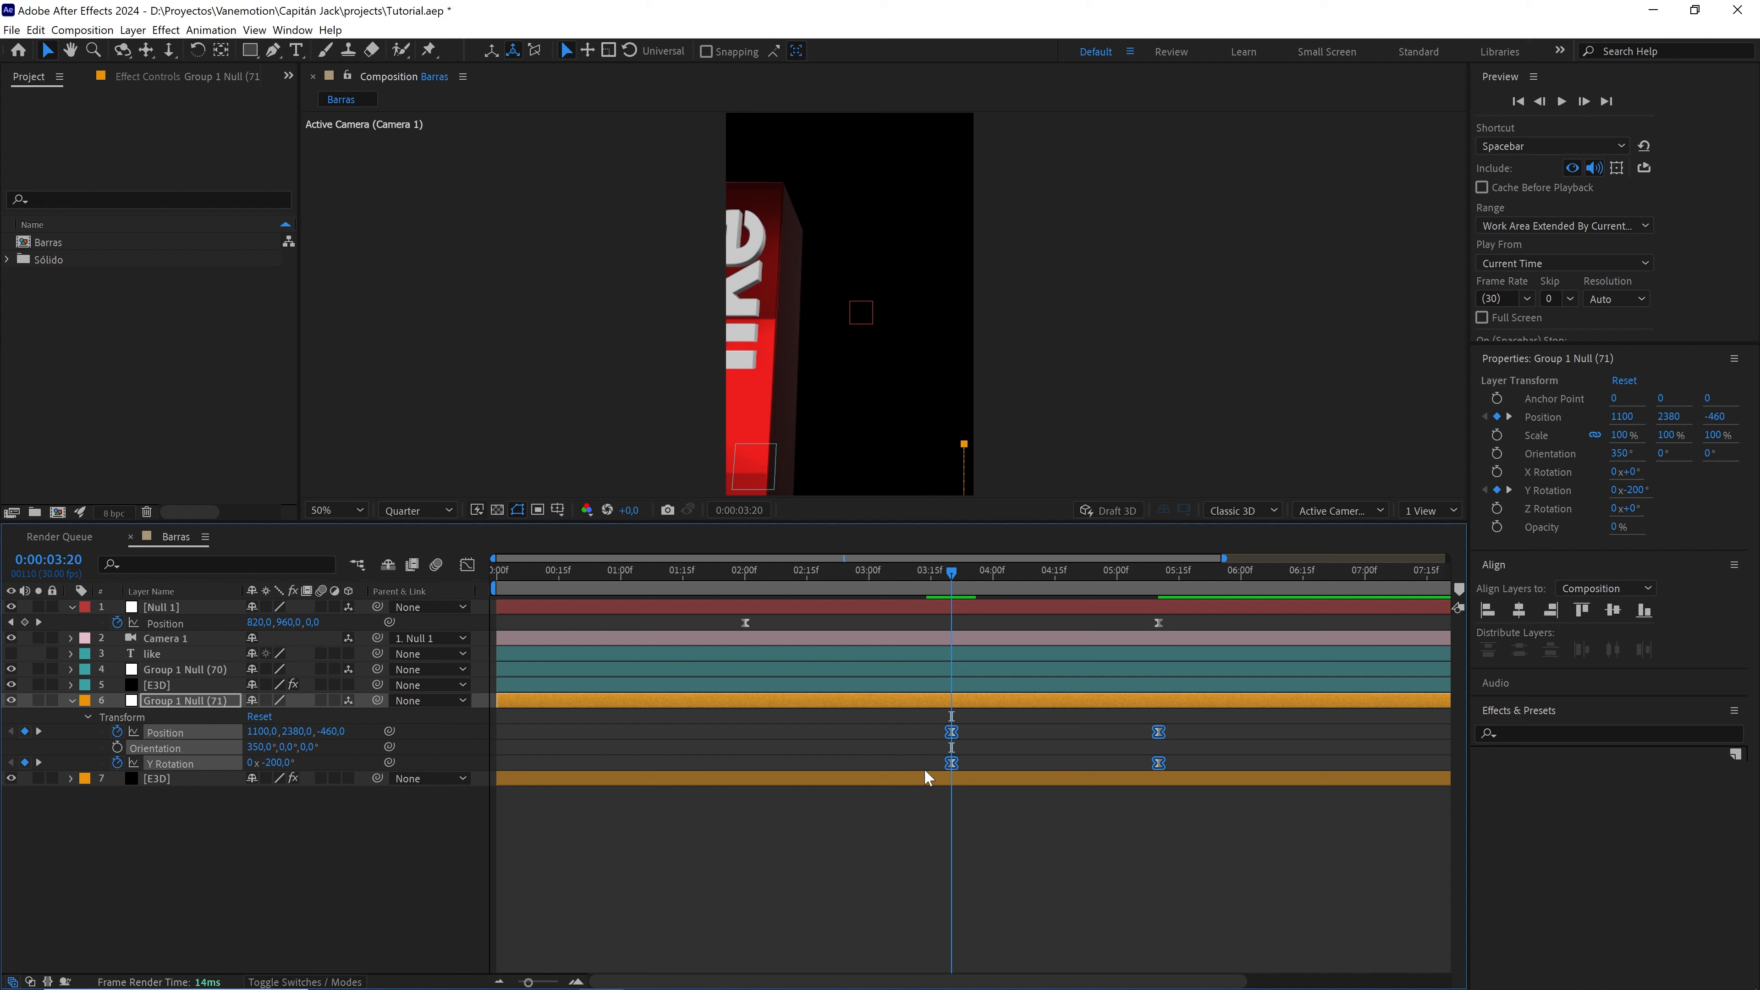
key("shift+F3")
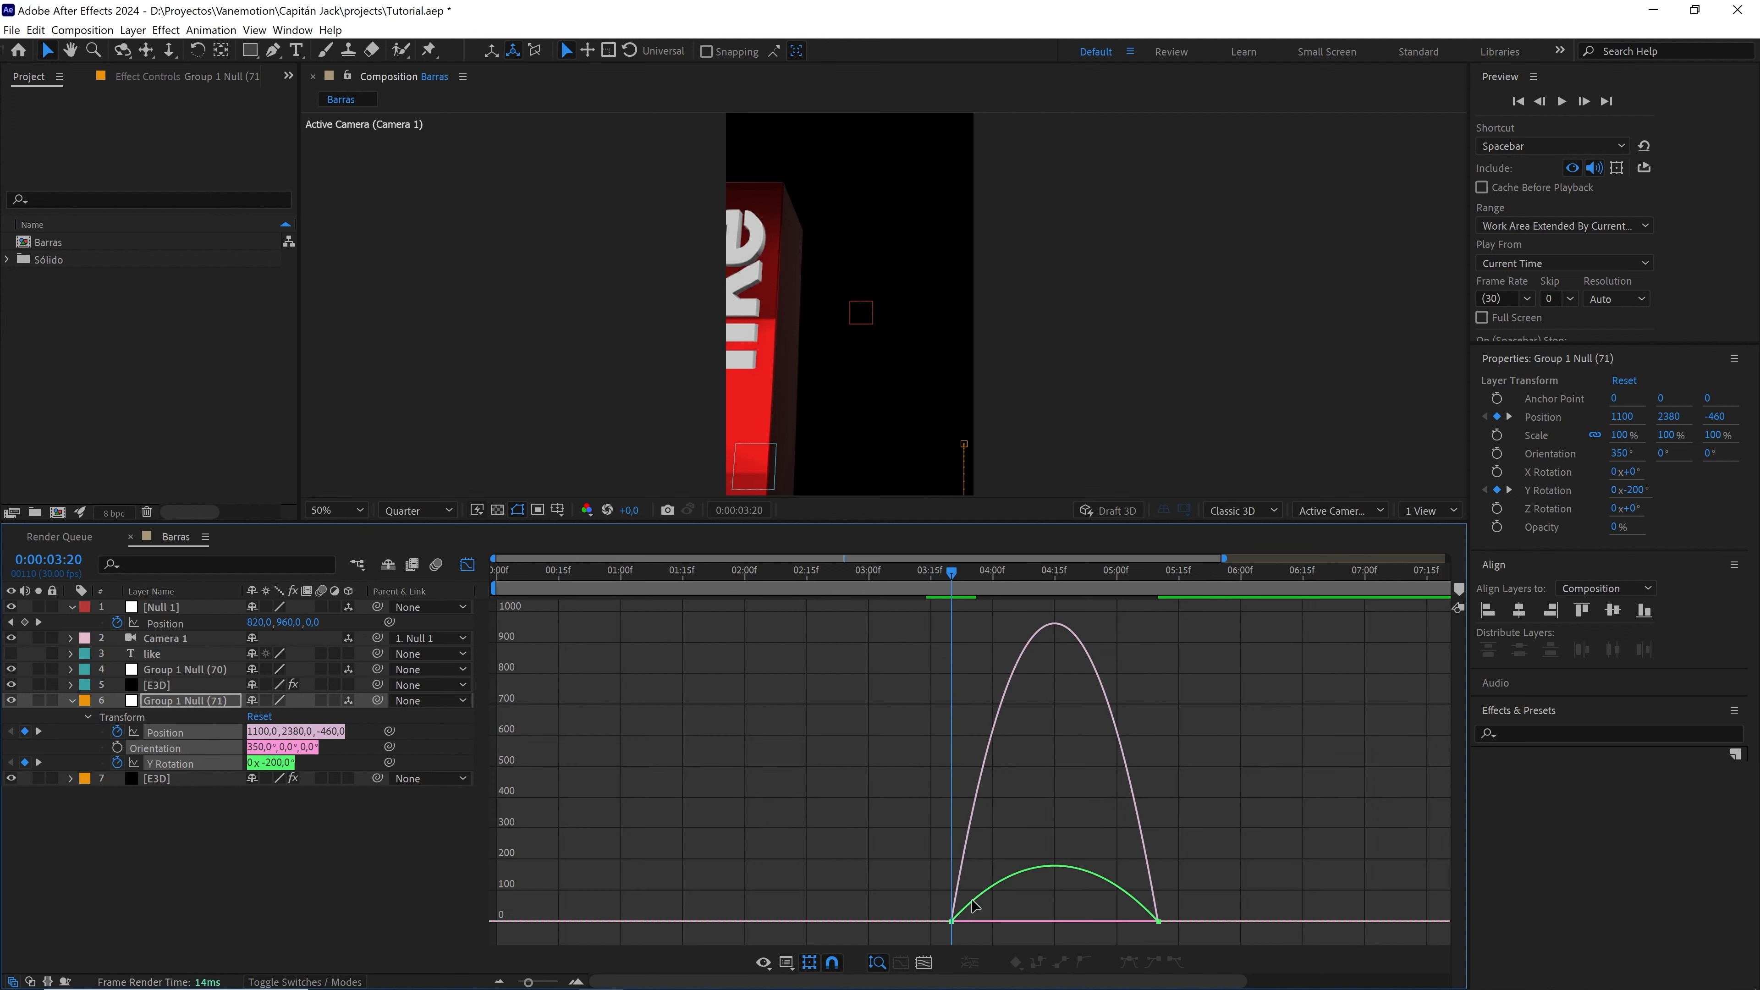
left_click_drag(1033, 910, 953, 915)
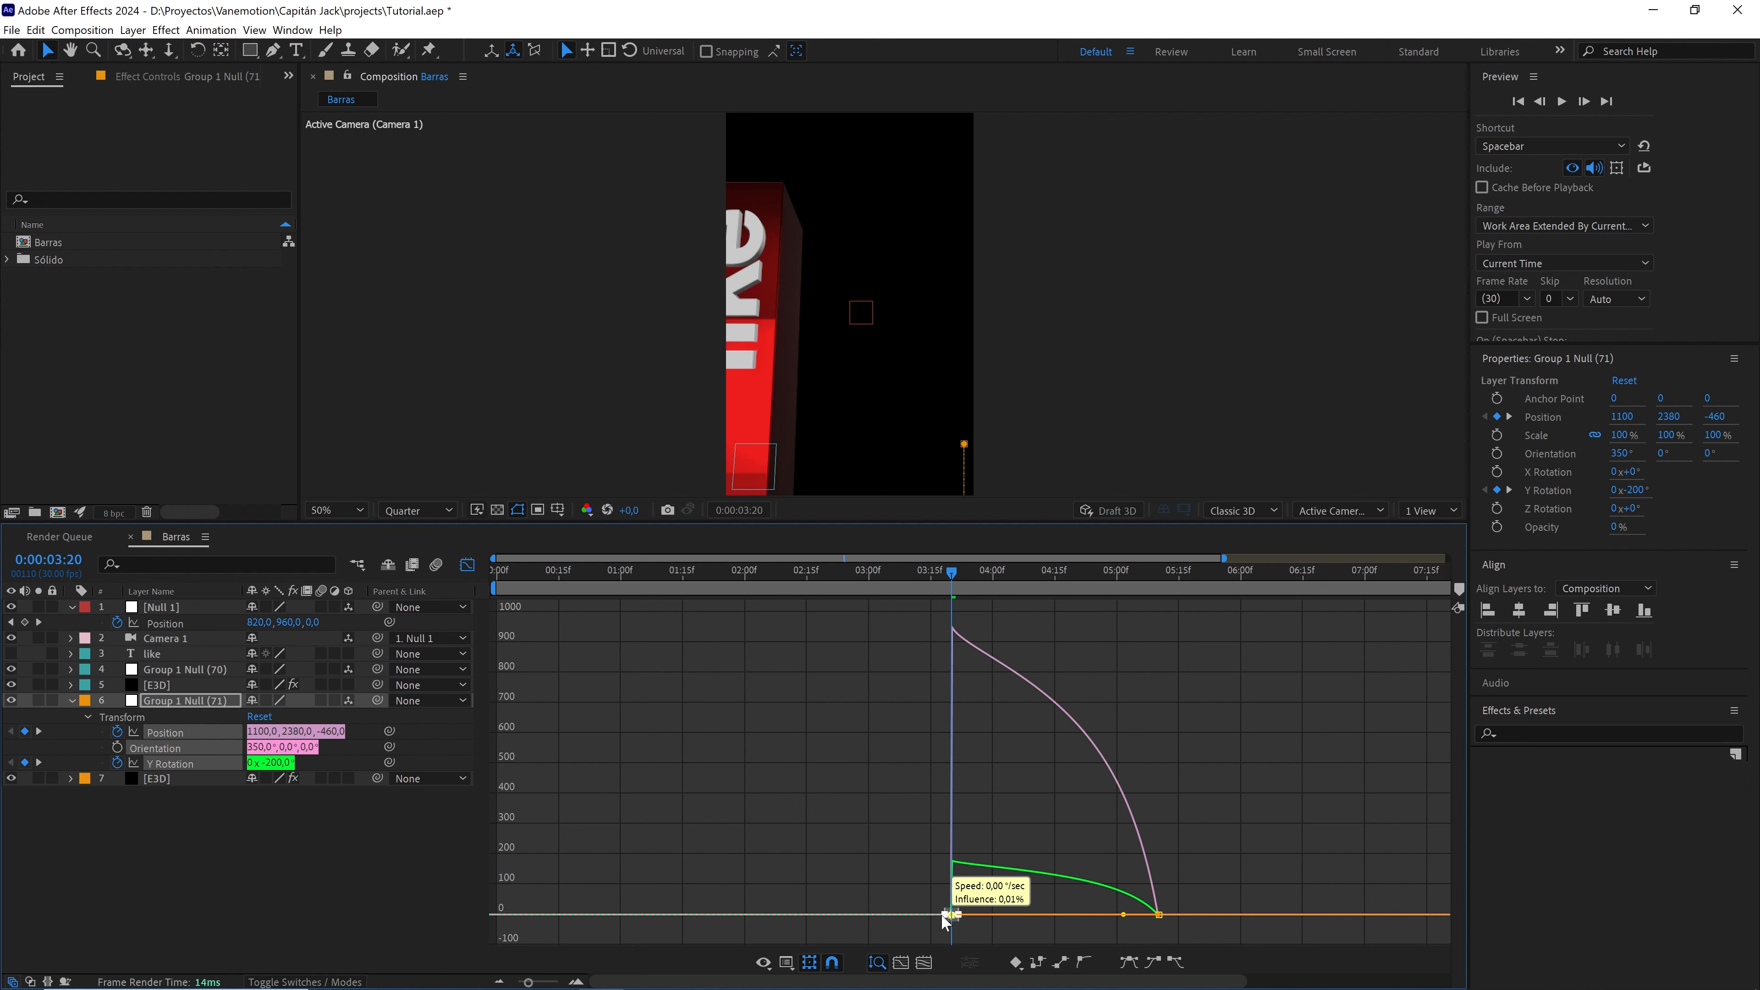
left_click_drag(1238, 875, 1017, 921)
key("shift+F3")
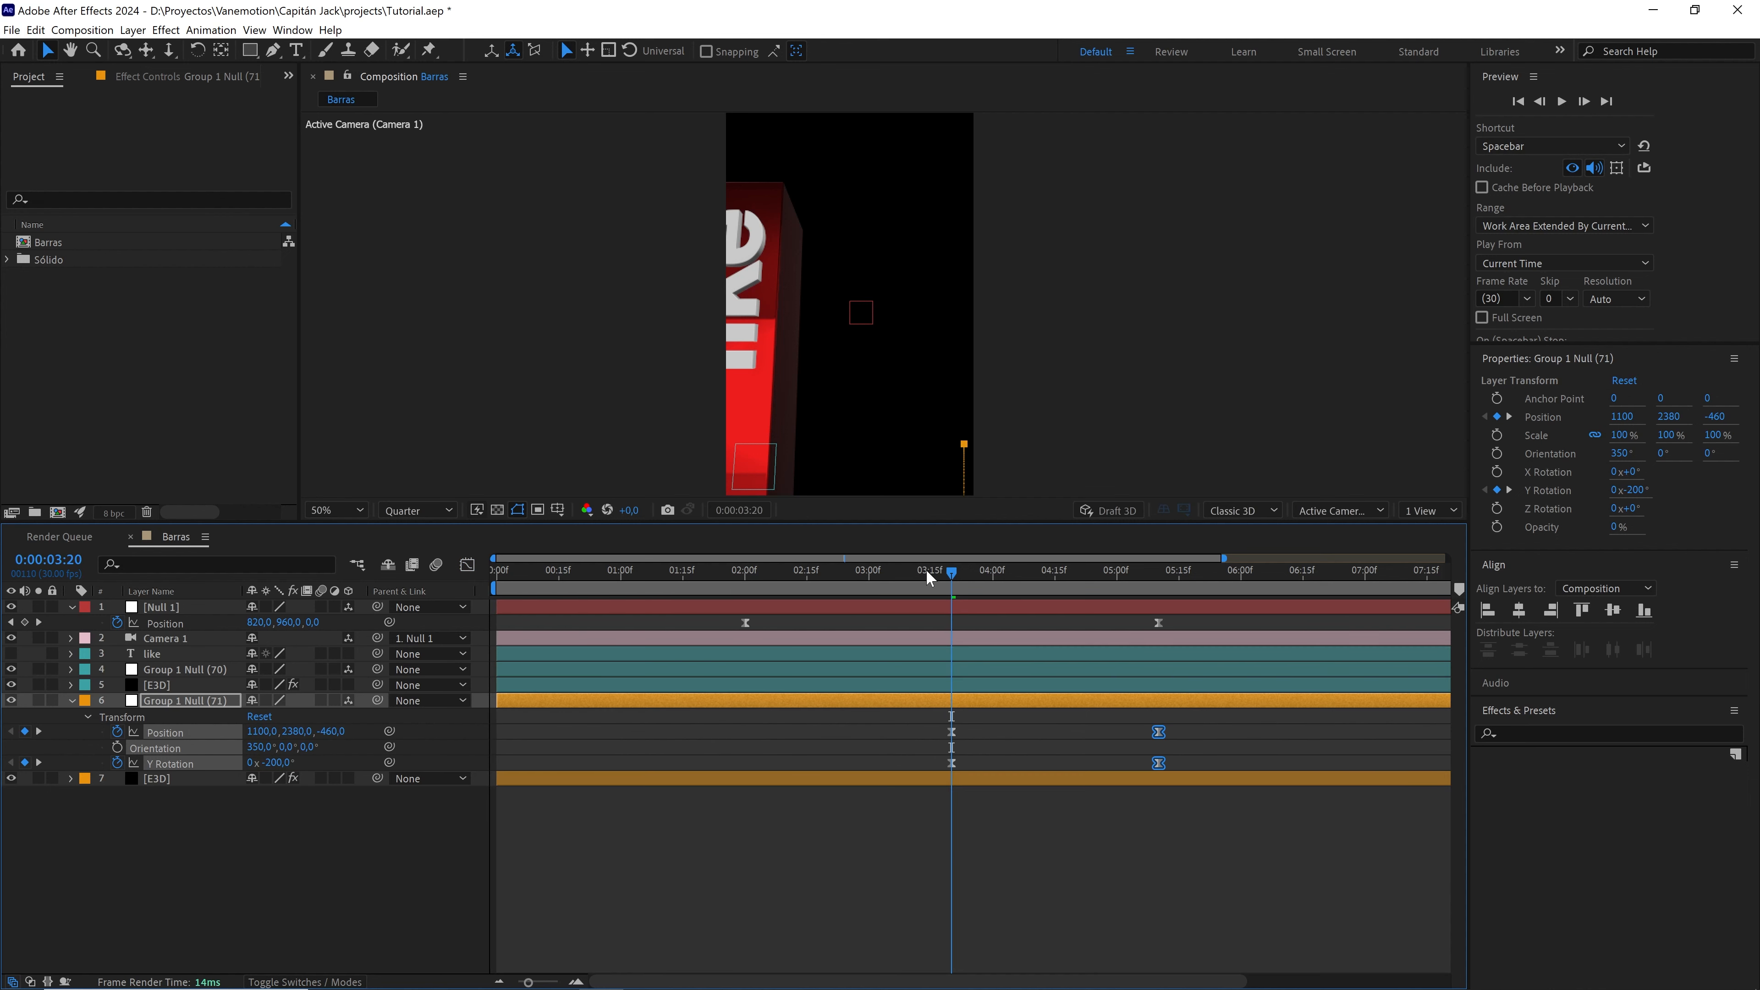
- Preview the animation from the beginning and return to the final keyframes at 0:00:05:10
left_click_drag(926, 569, 469, 570)
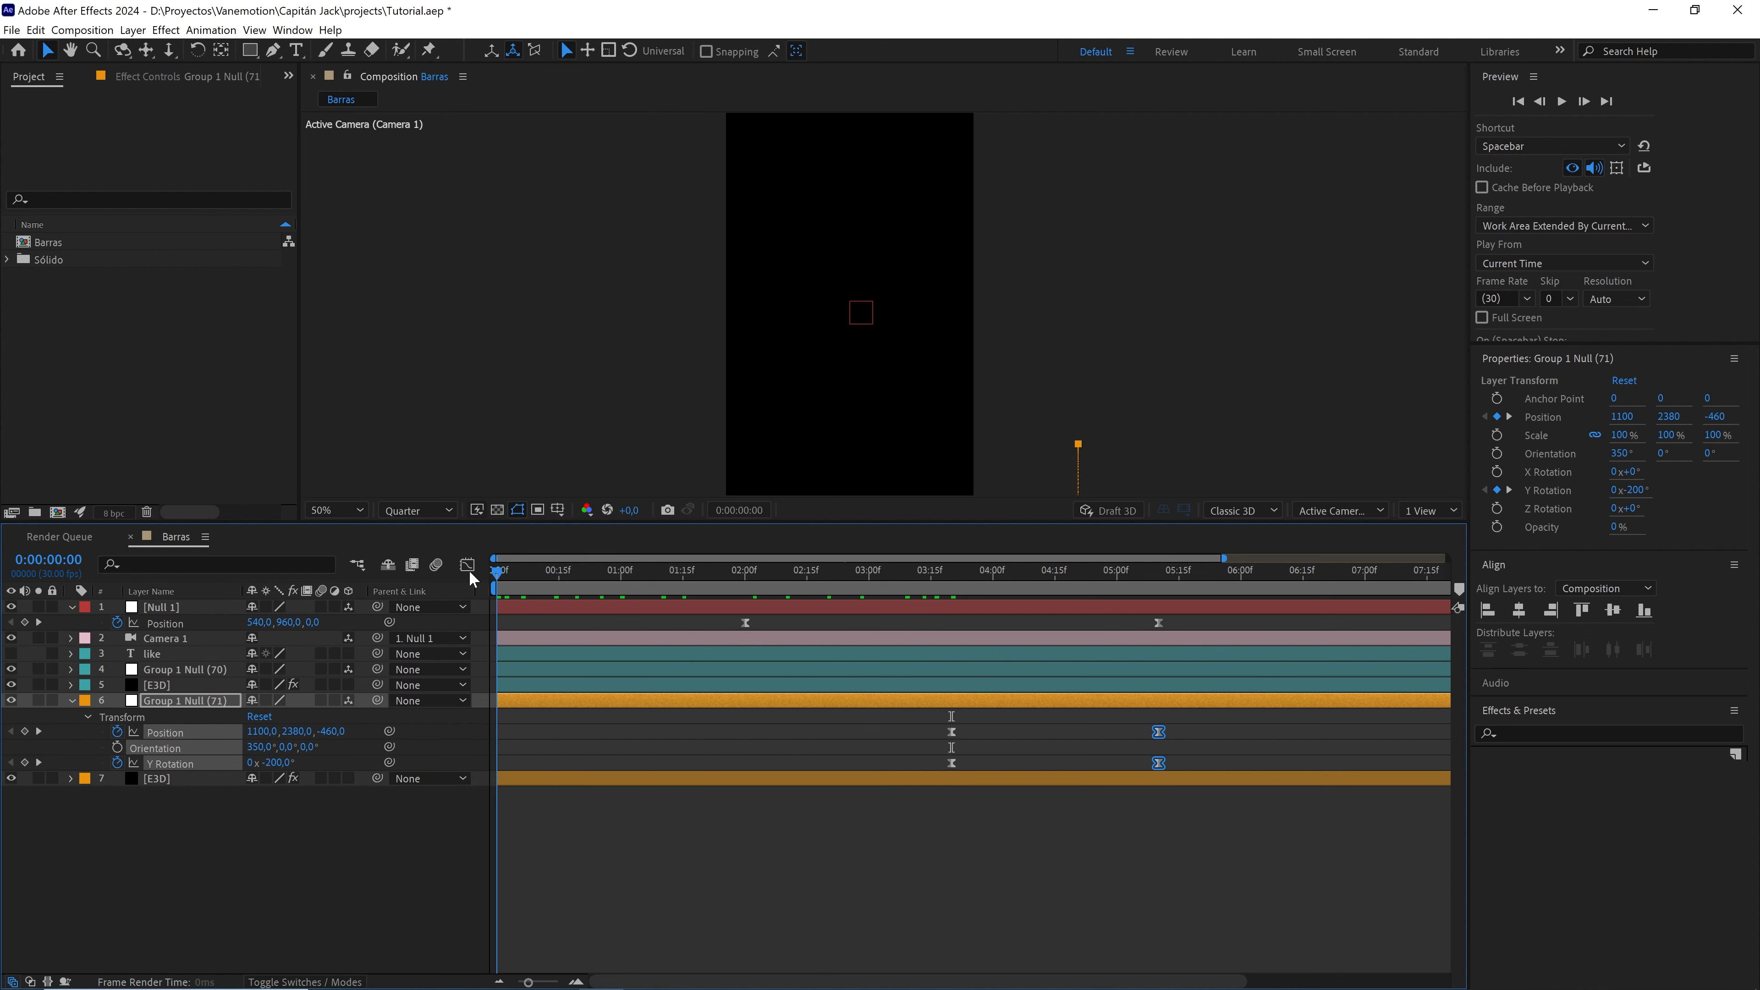
left_click(415, 858)
key("space")
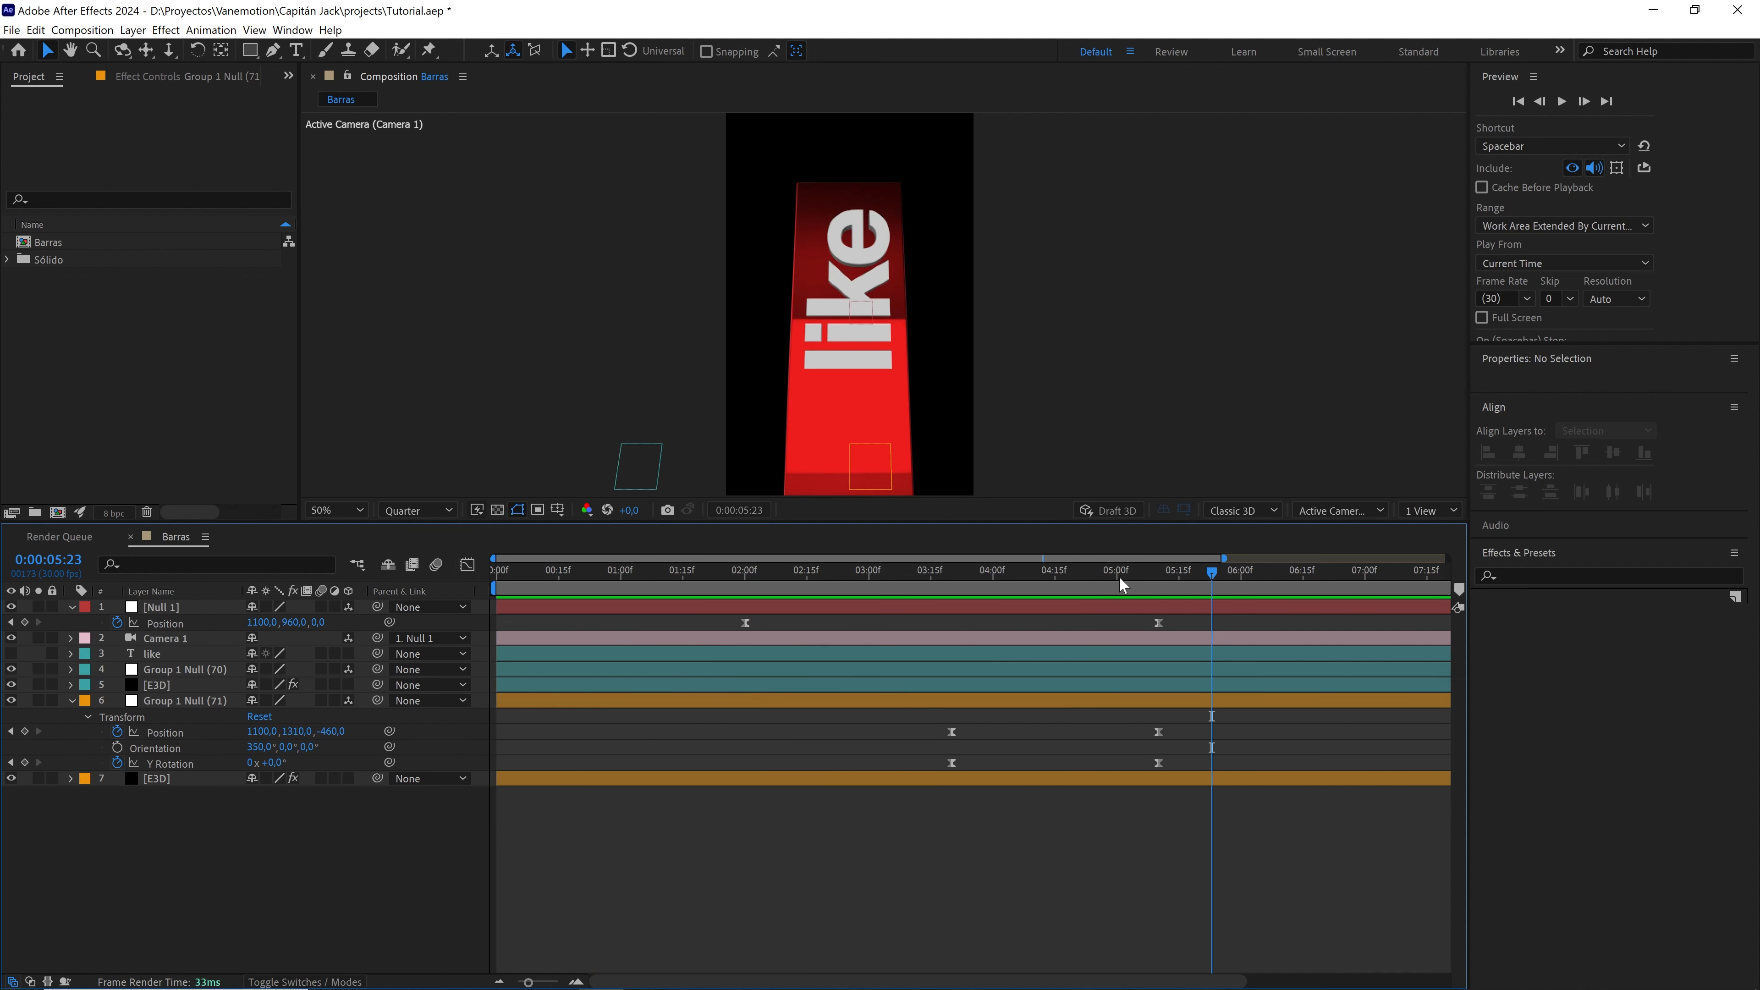
mouse_move(1120, 576)
left_mouse_down()
mouse_move(968, 580)
mouse_move(1148, 581)
left_mouse_up()
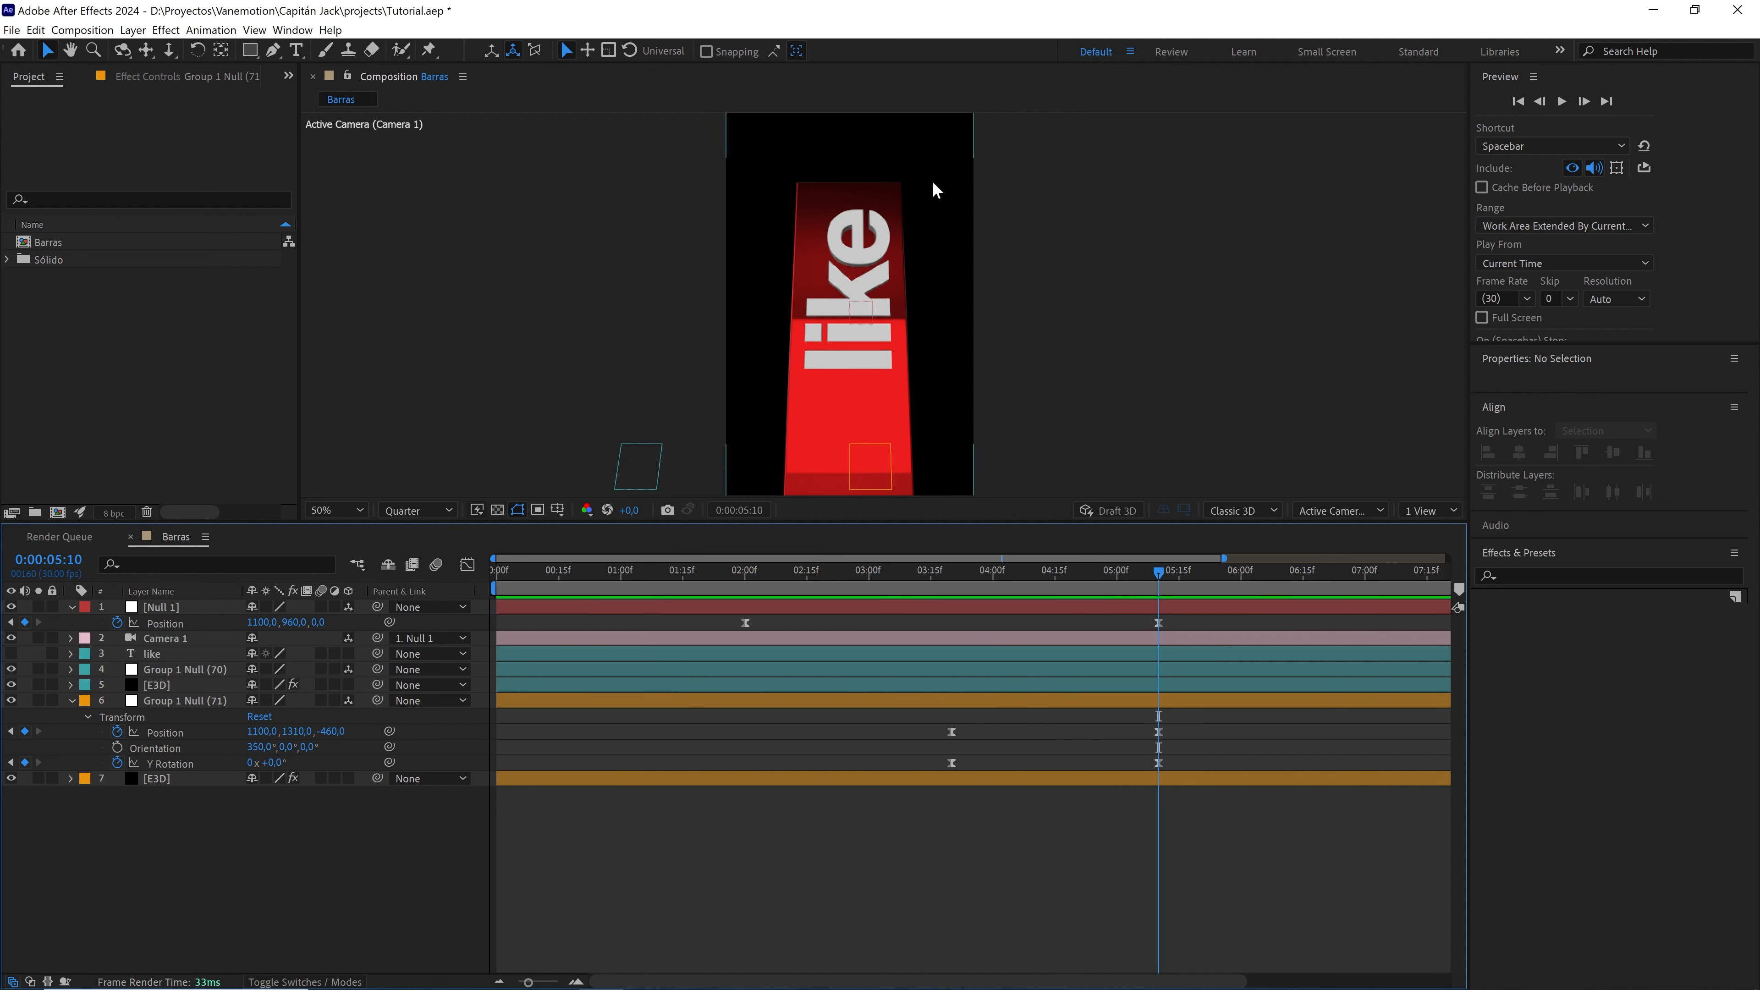
- Duplicate Group 1 Null (71) with its E3D layer, move the copies to the end of the layer stack, and label them Green
left_click(72, 700)
left_click_drag(253, 815, 154, 710)
key("ctrl+d")
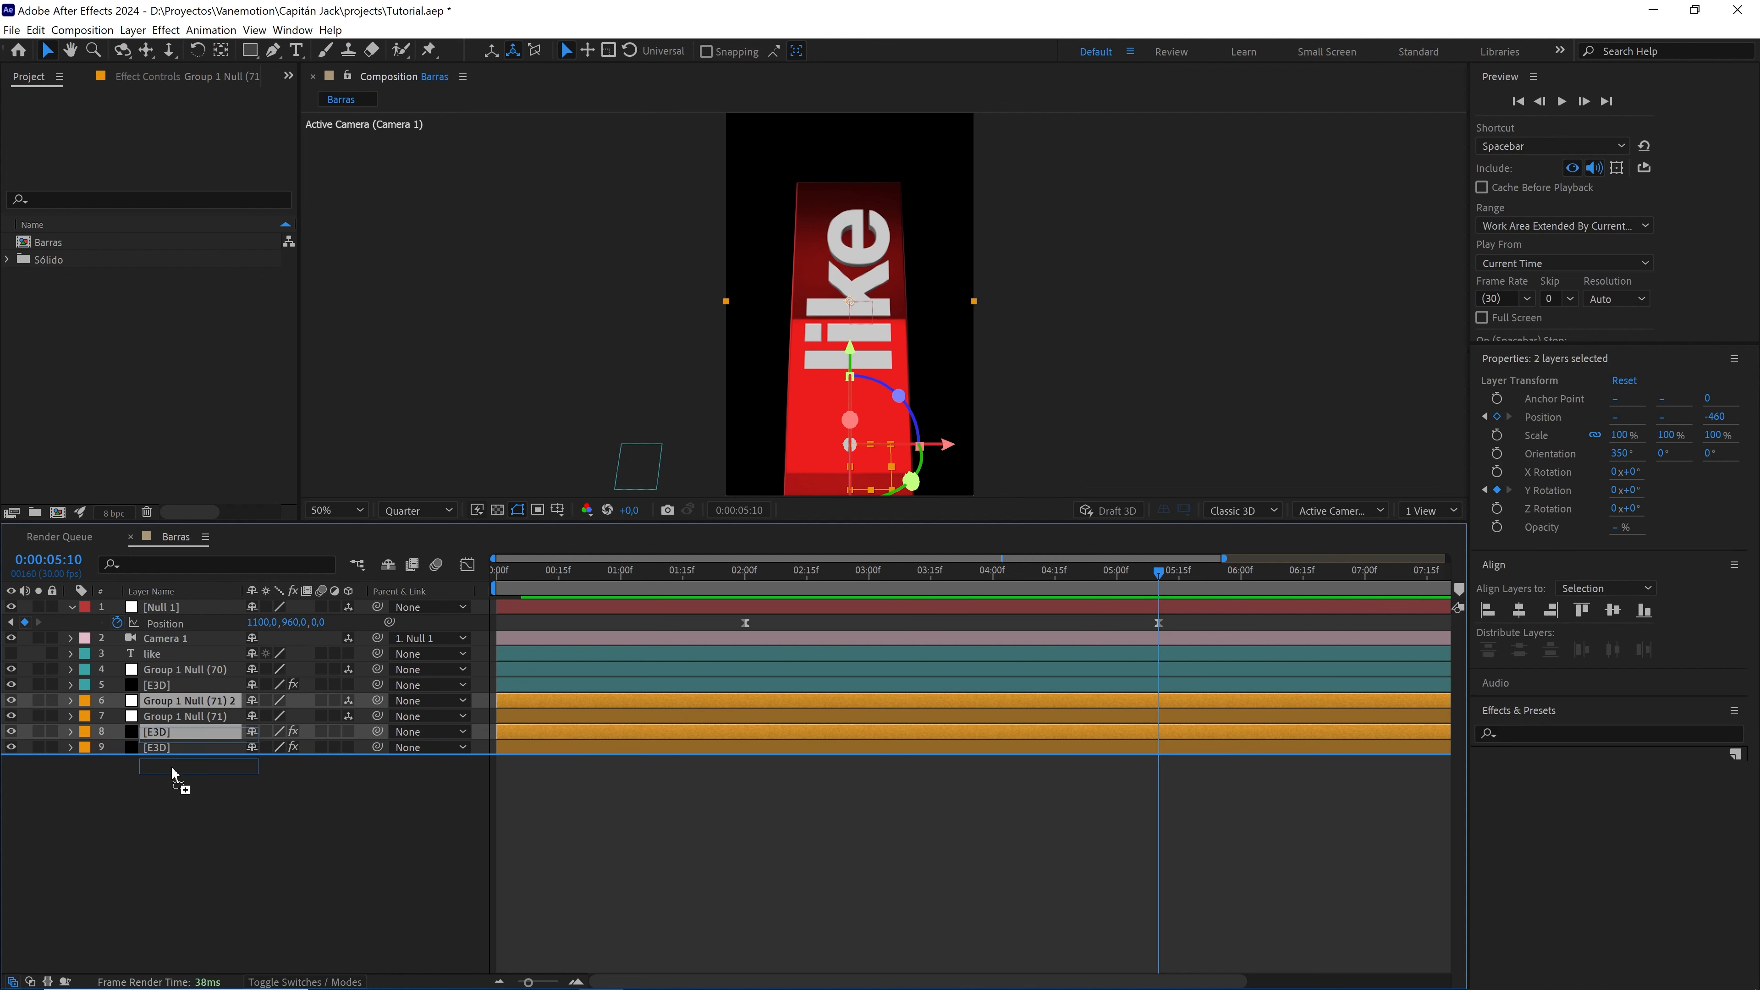
left_click(86, 733)
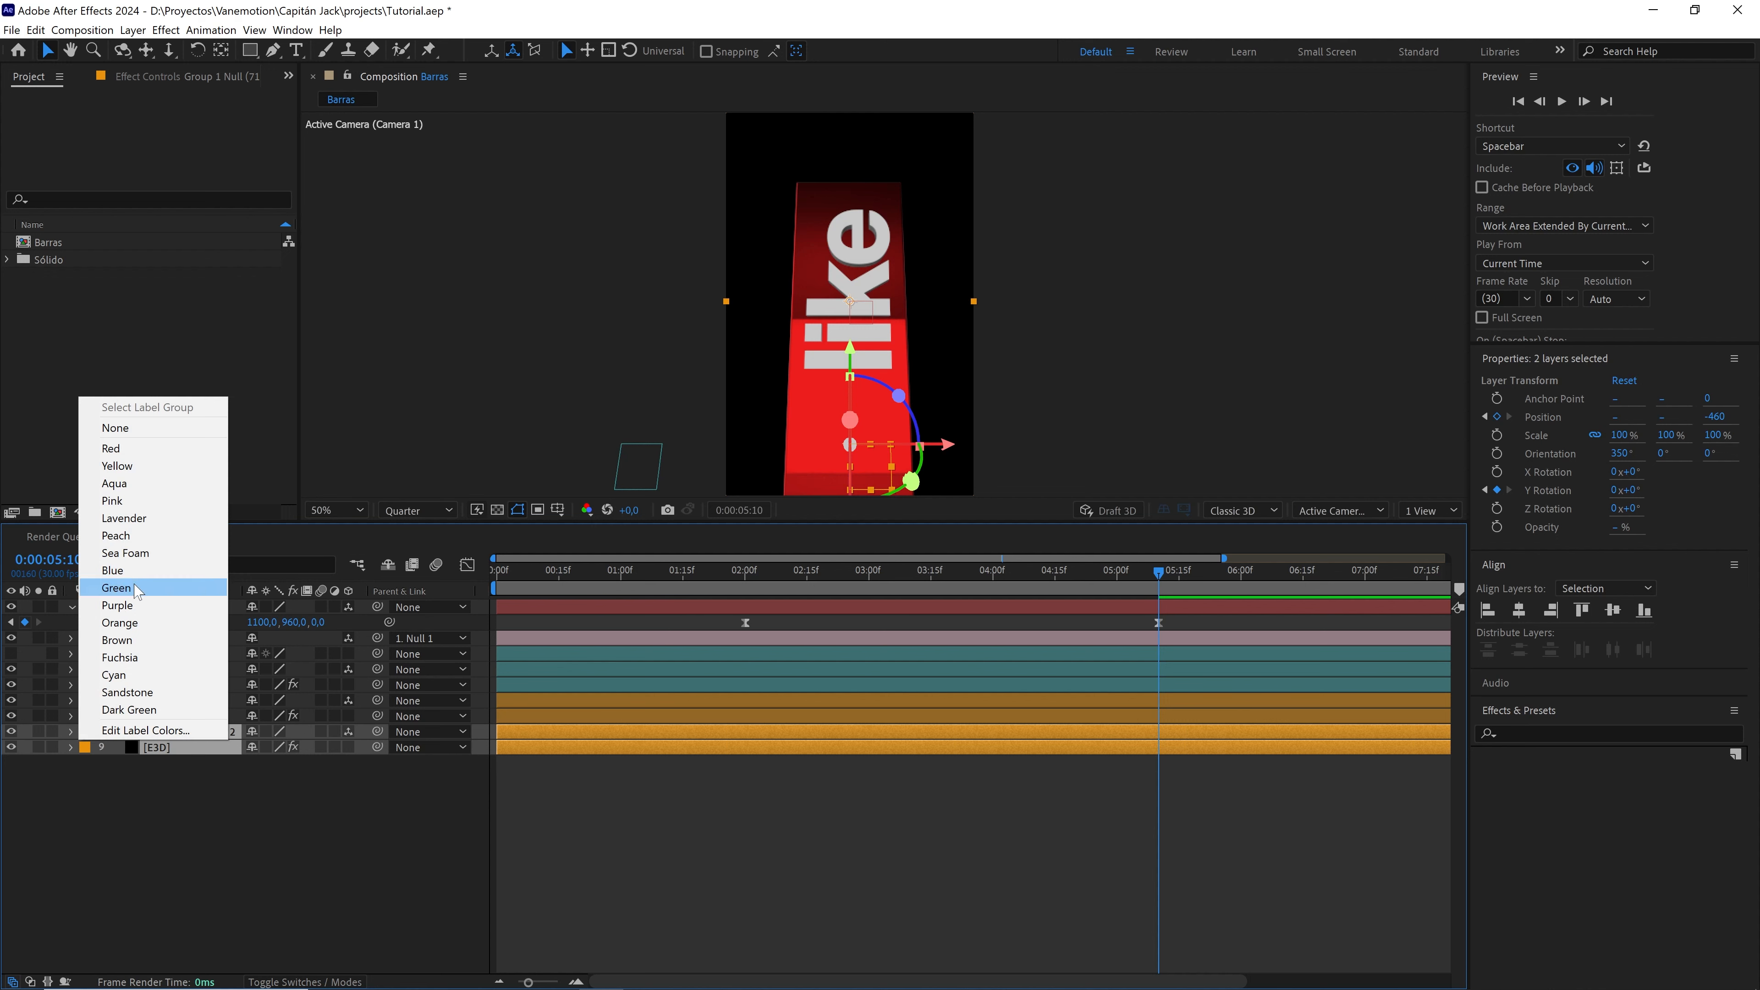
left_click(115, 587)
left_click(251, 801)
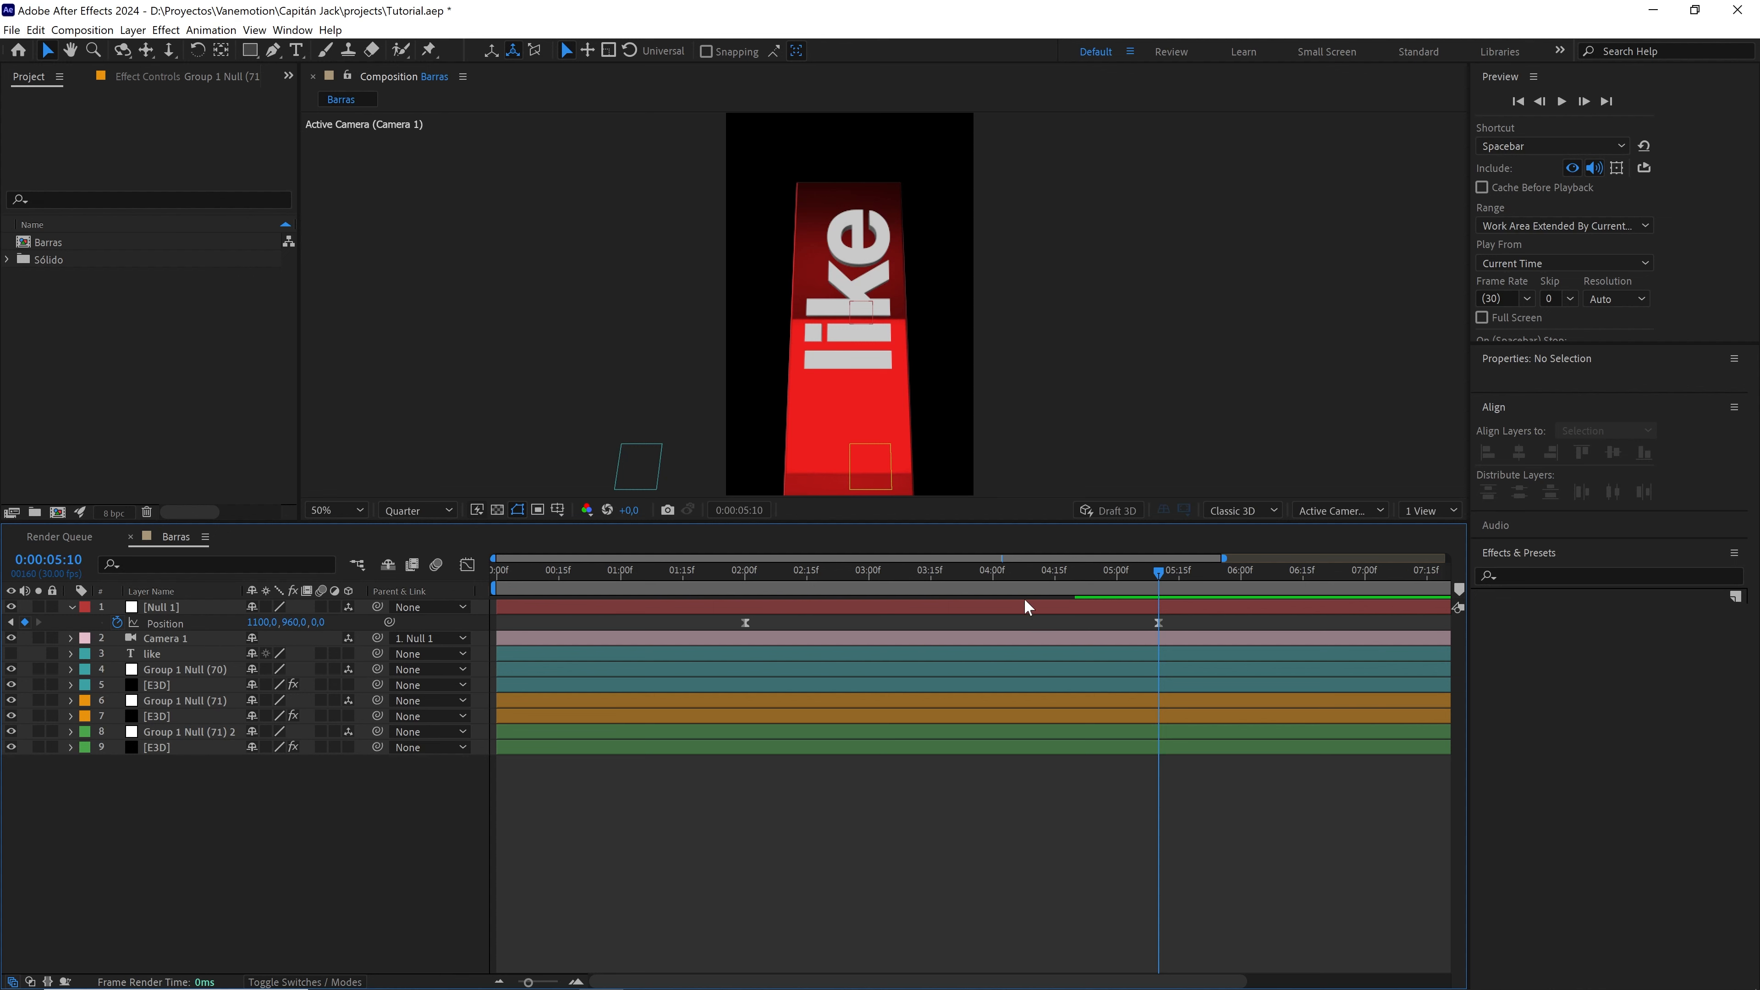
- Duplicate the Null 1 layer and remove all Position keyframes from the copy
left_click(1079, 601)
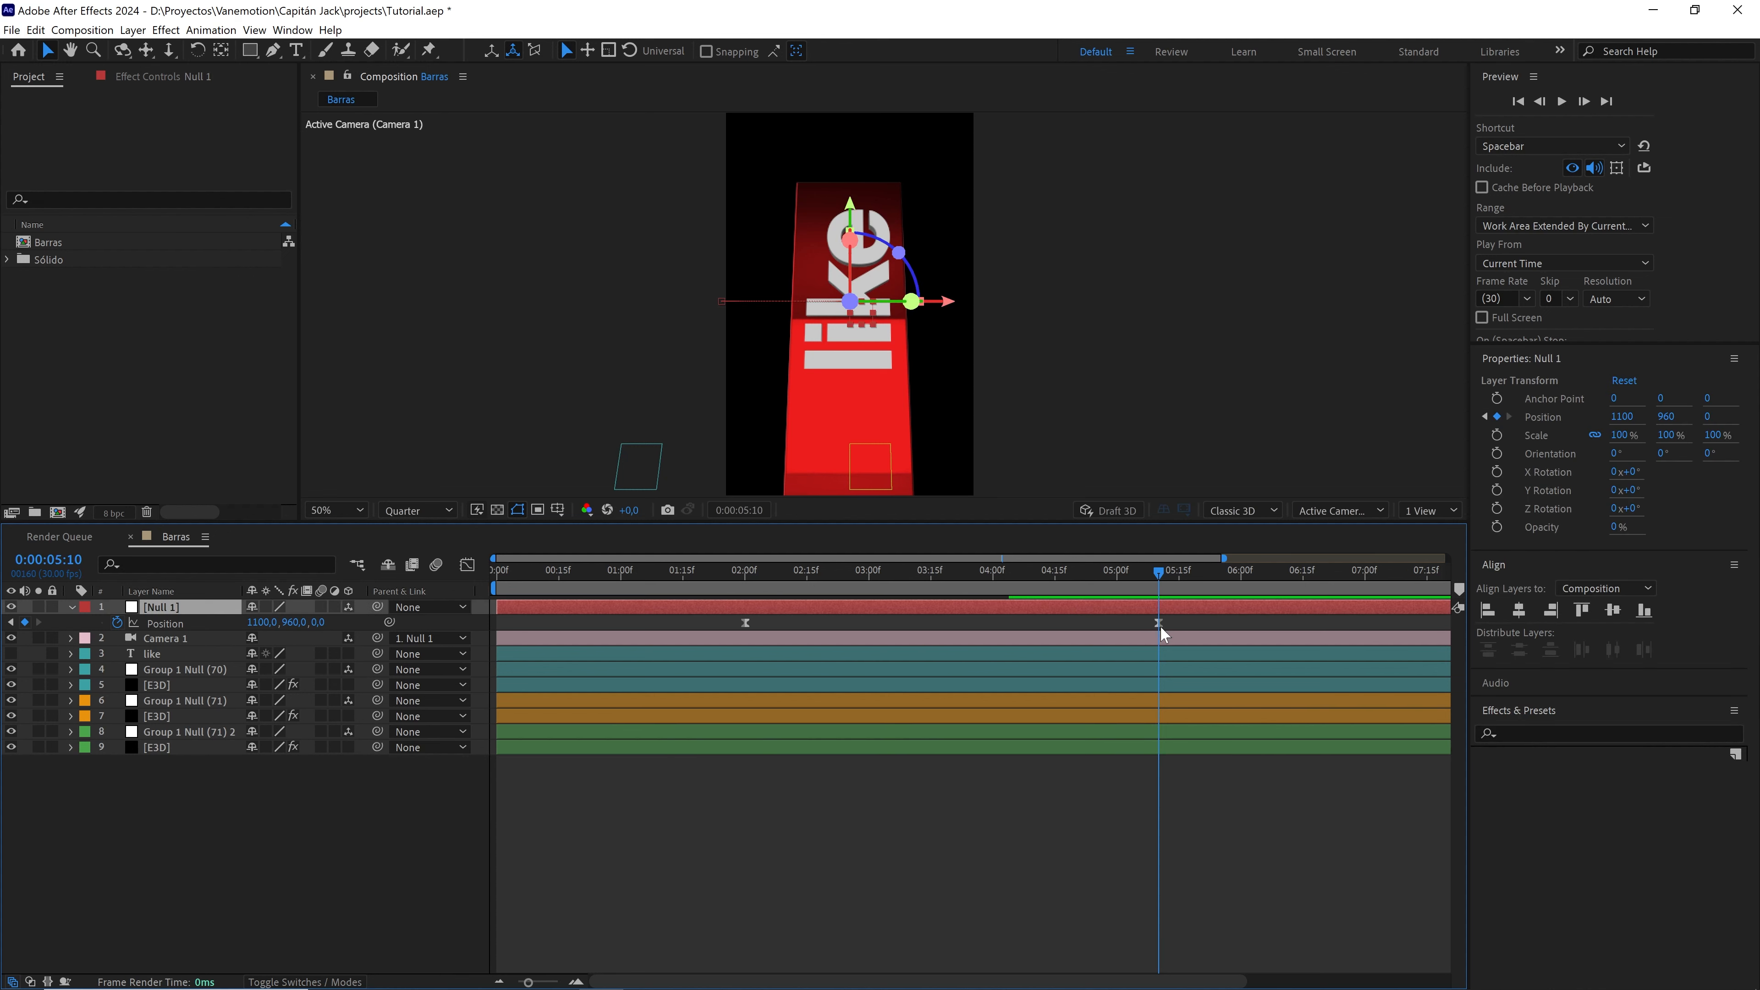
key("ctrl+d")
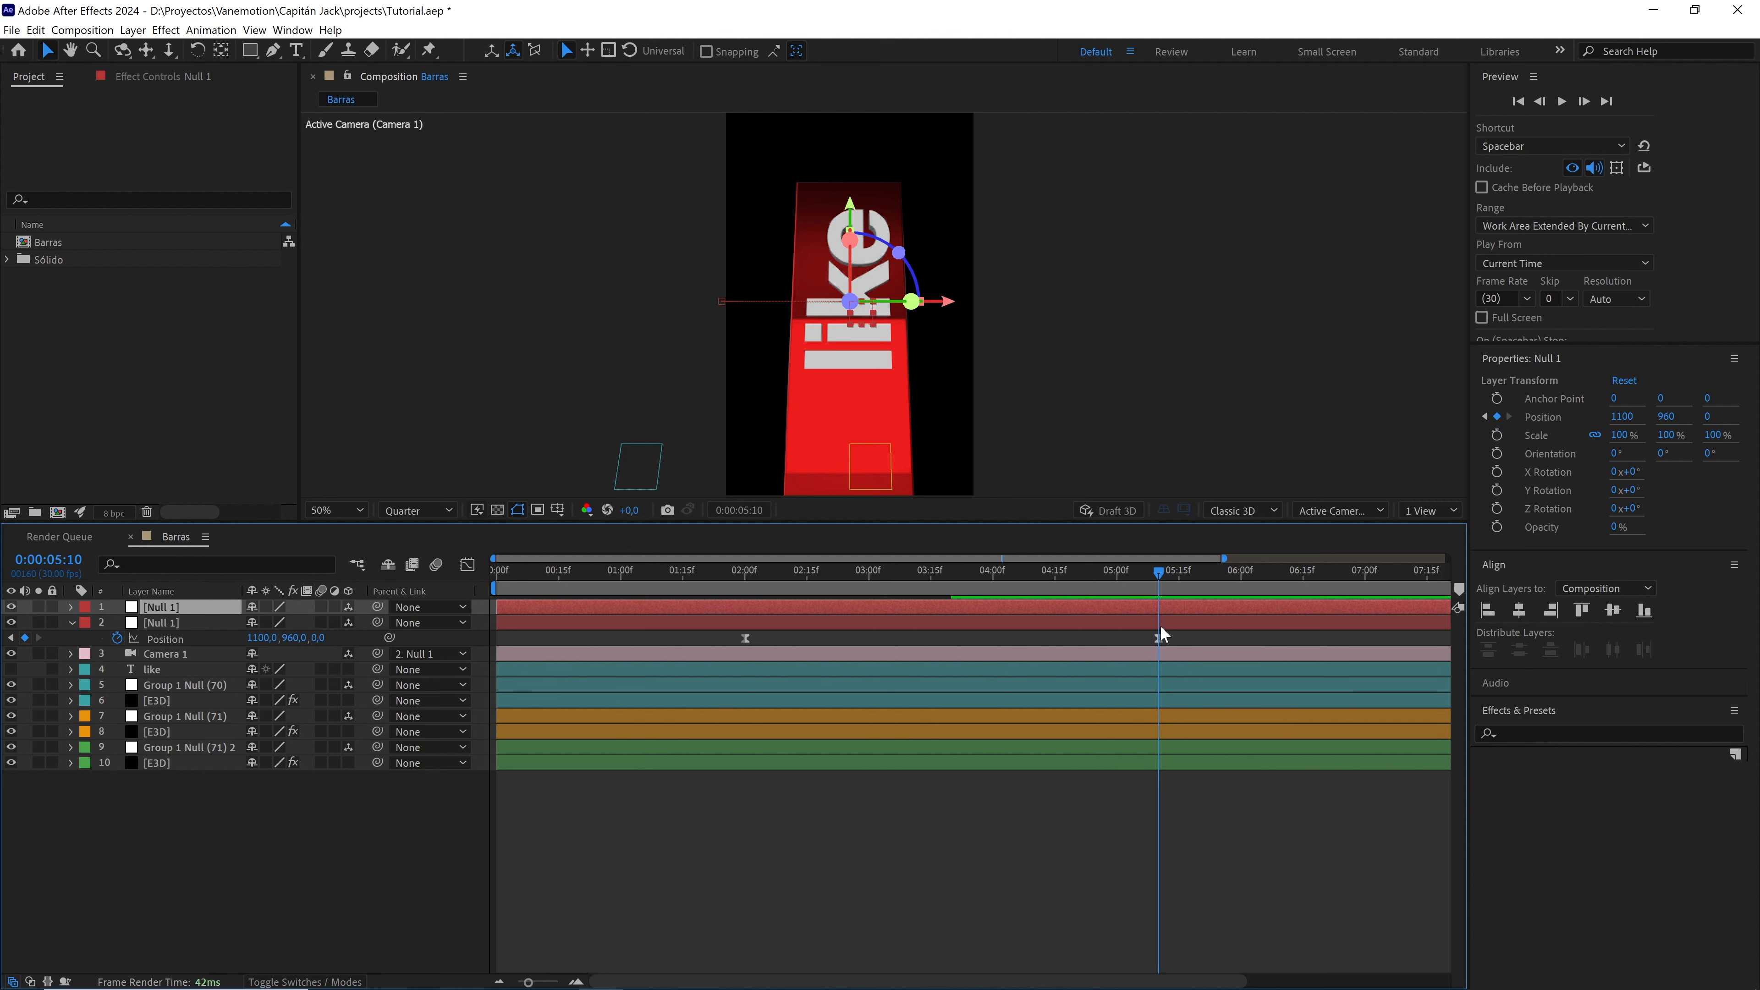
key("p")
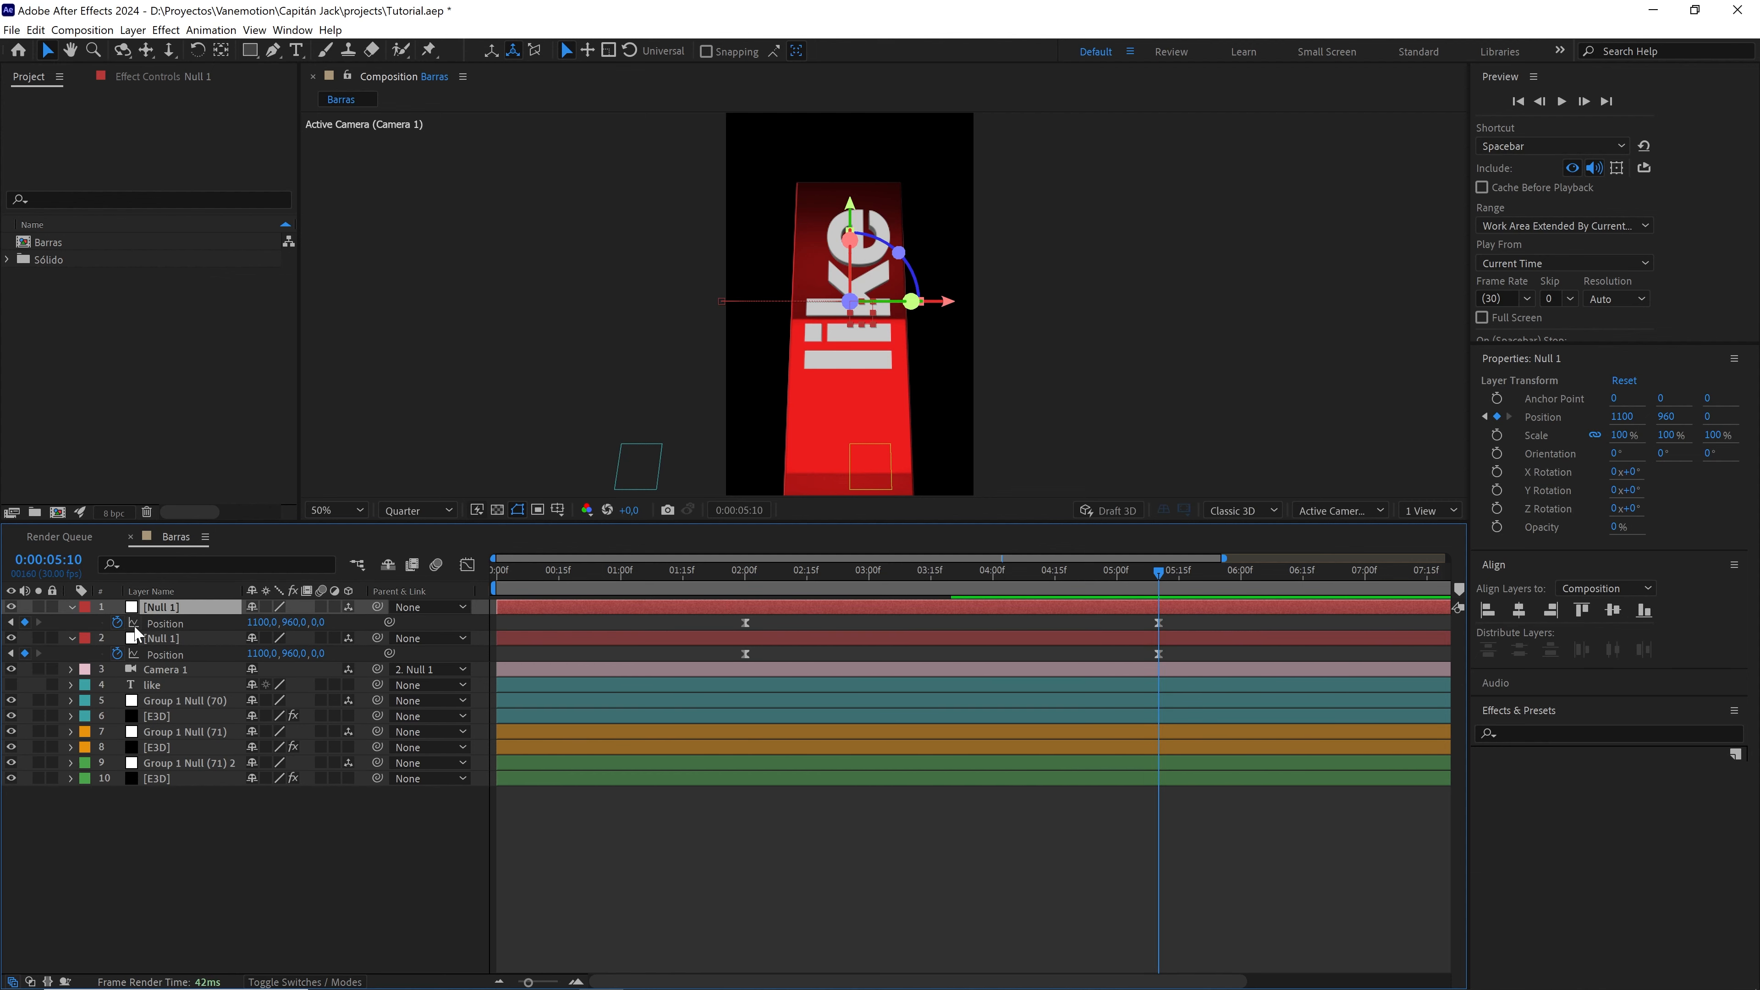
left_click(117, 622)
- Add a Position keyframe to the duplicated null at 0:00:04:00 and parent the original Null 1 to it at 0:00:07:10
left_click_drag(1155, 579, 991, 588)
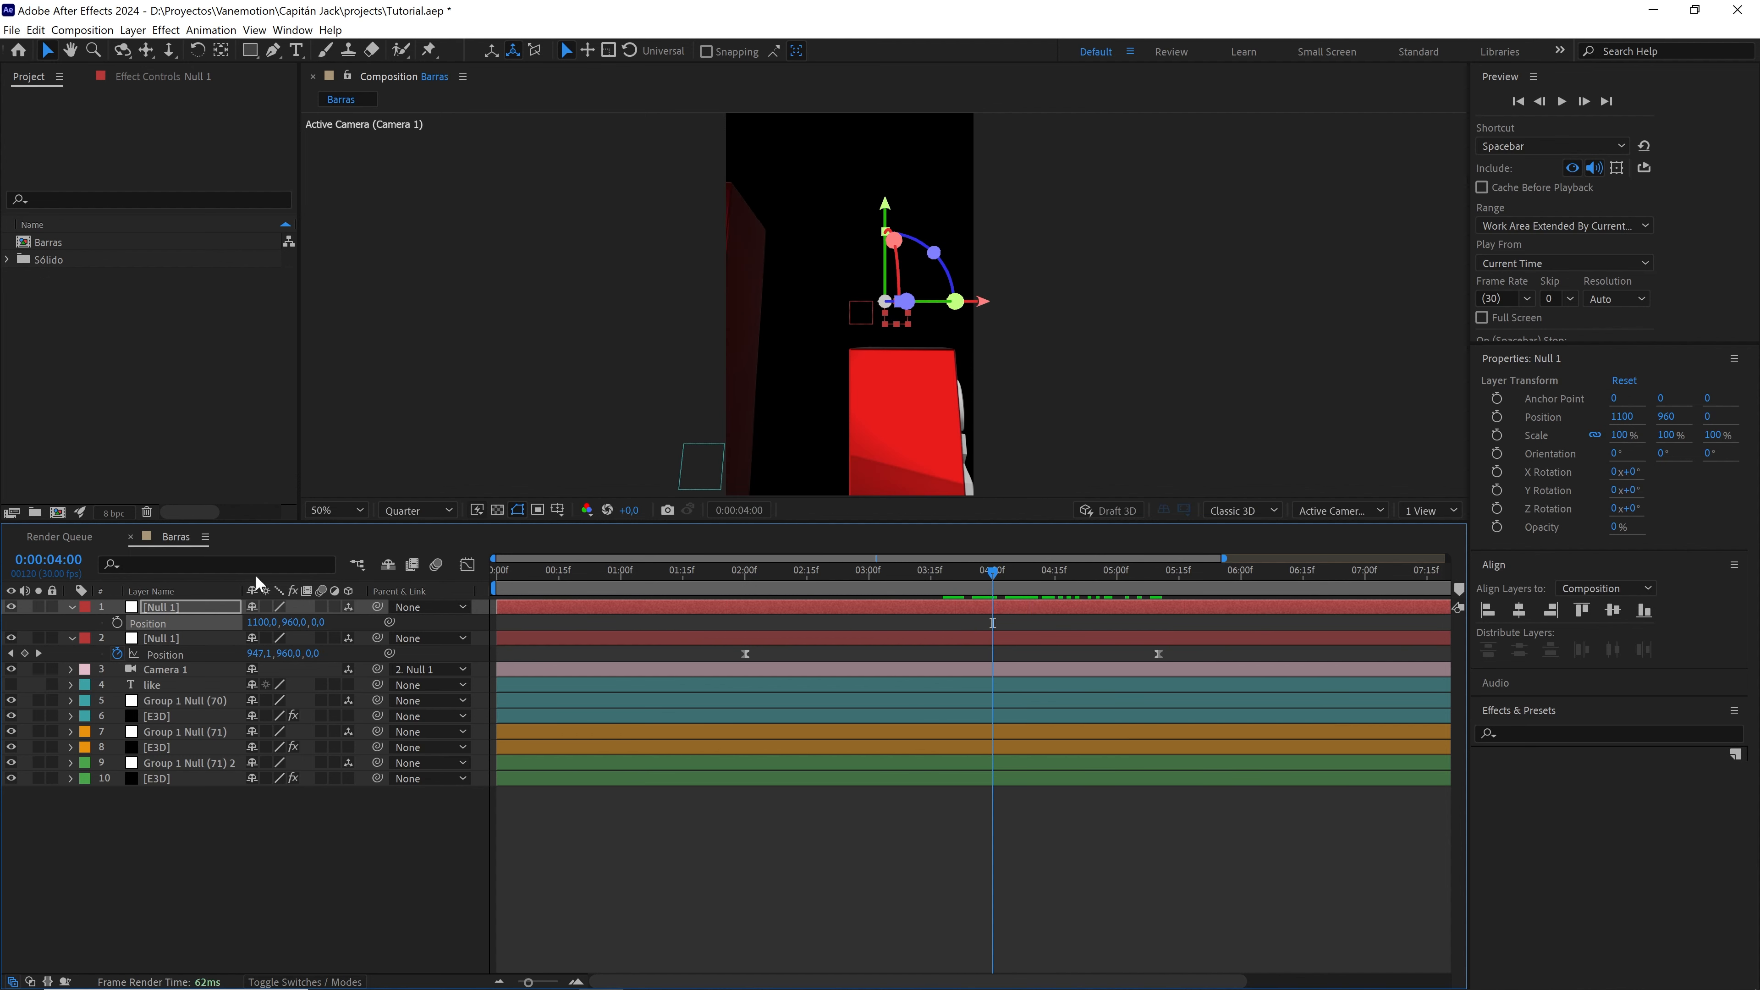
left_click(117, 623)
left_click_drag(1000, 581, 1406, 594)
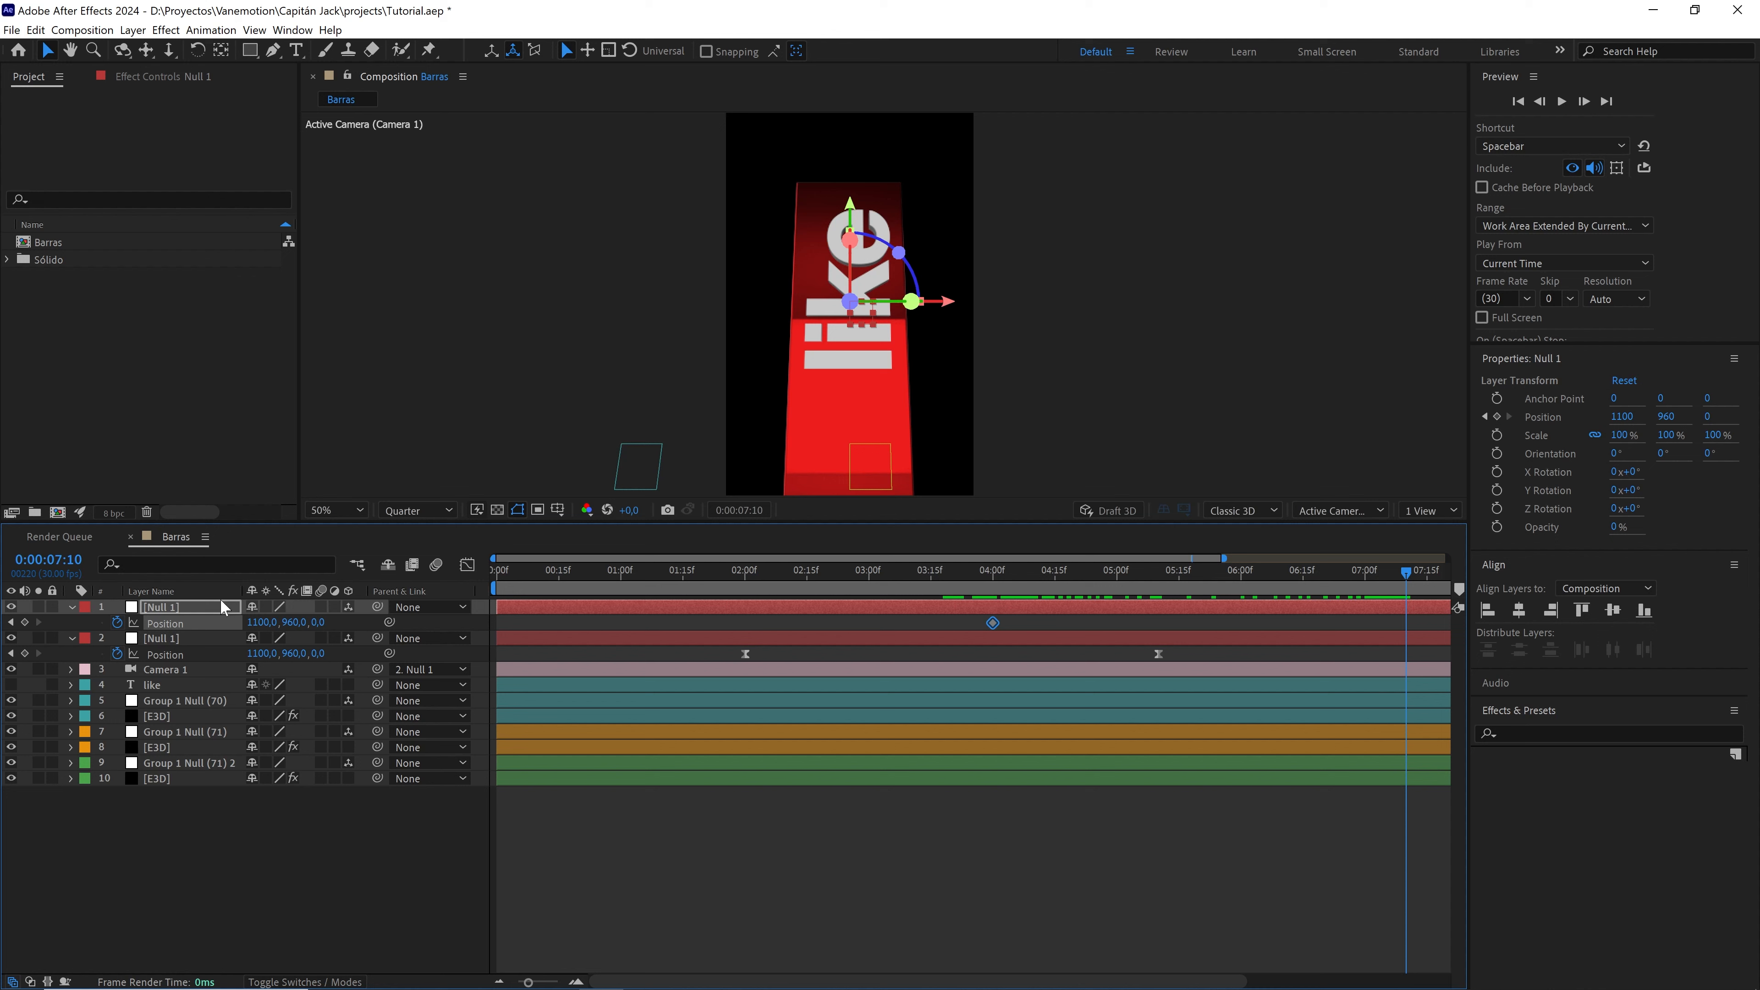
left_click(183, 638)
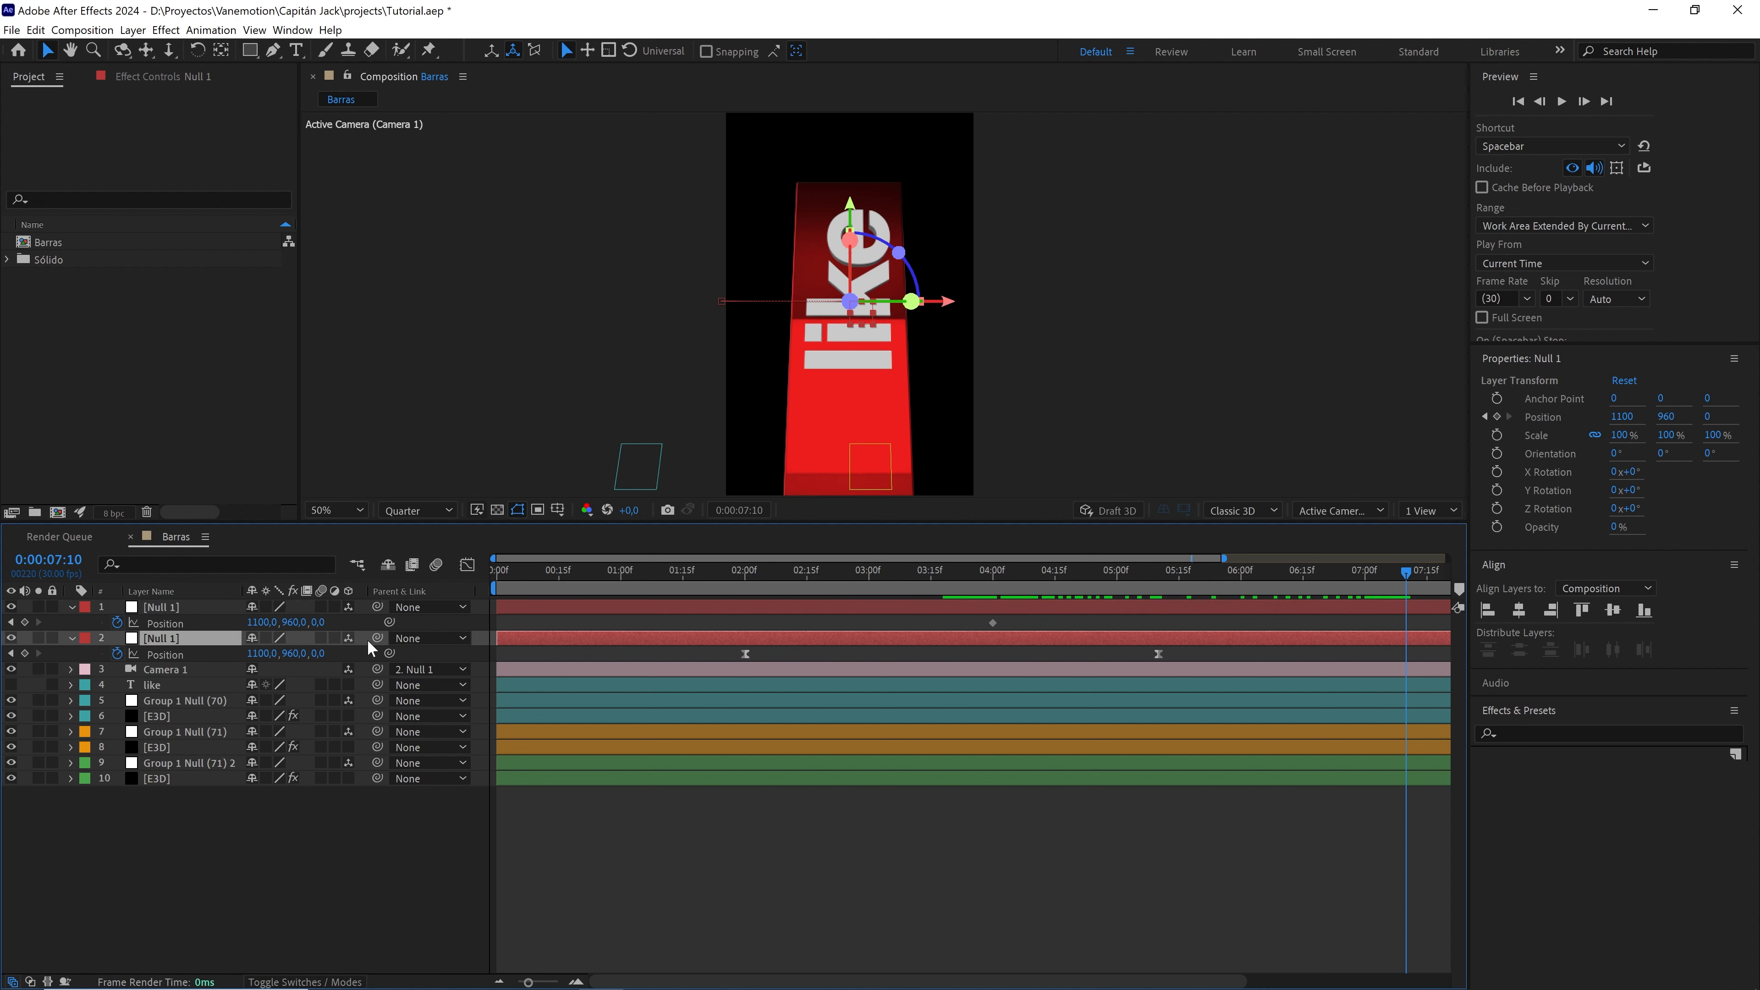
- Keyframe the duplicated null's X position at 1700 at 0:00:07:10
mouse_move(278, 623)
left_mouse_down()
mouse_move(202, 609)
mouse_move(308, 624)
left_mouse_up()
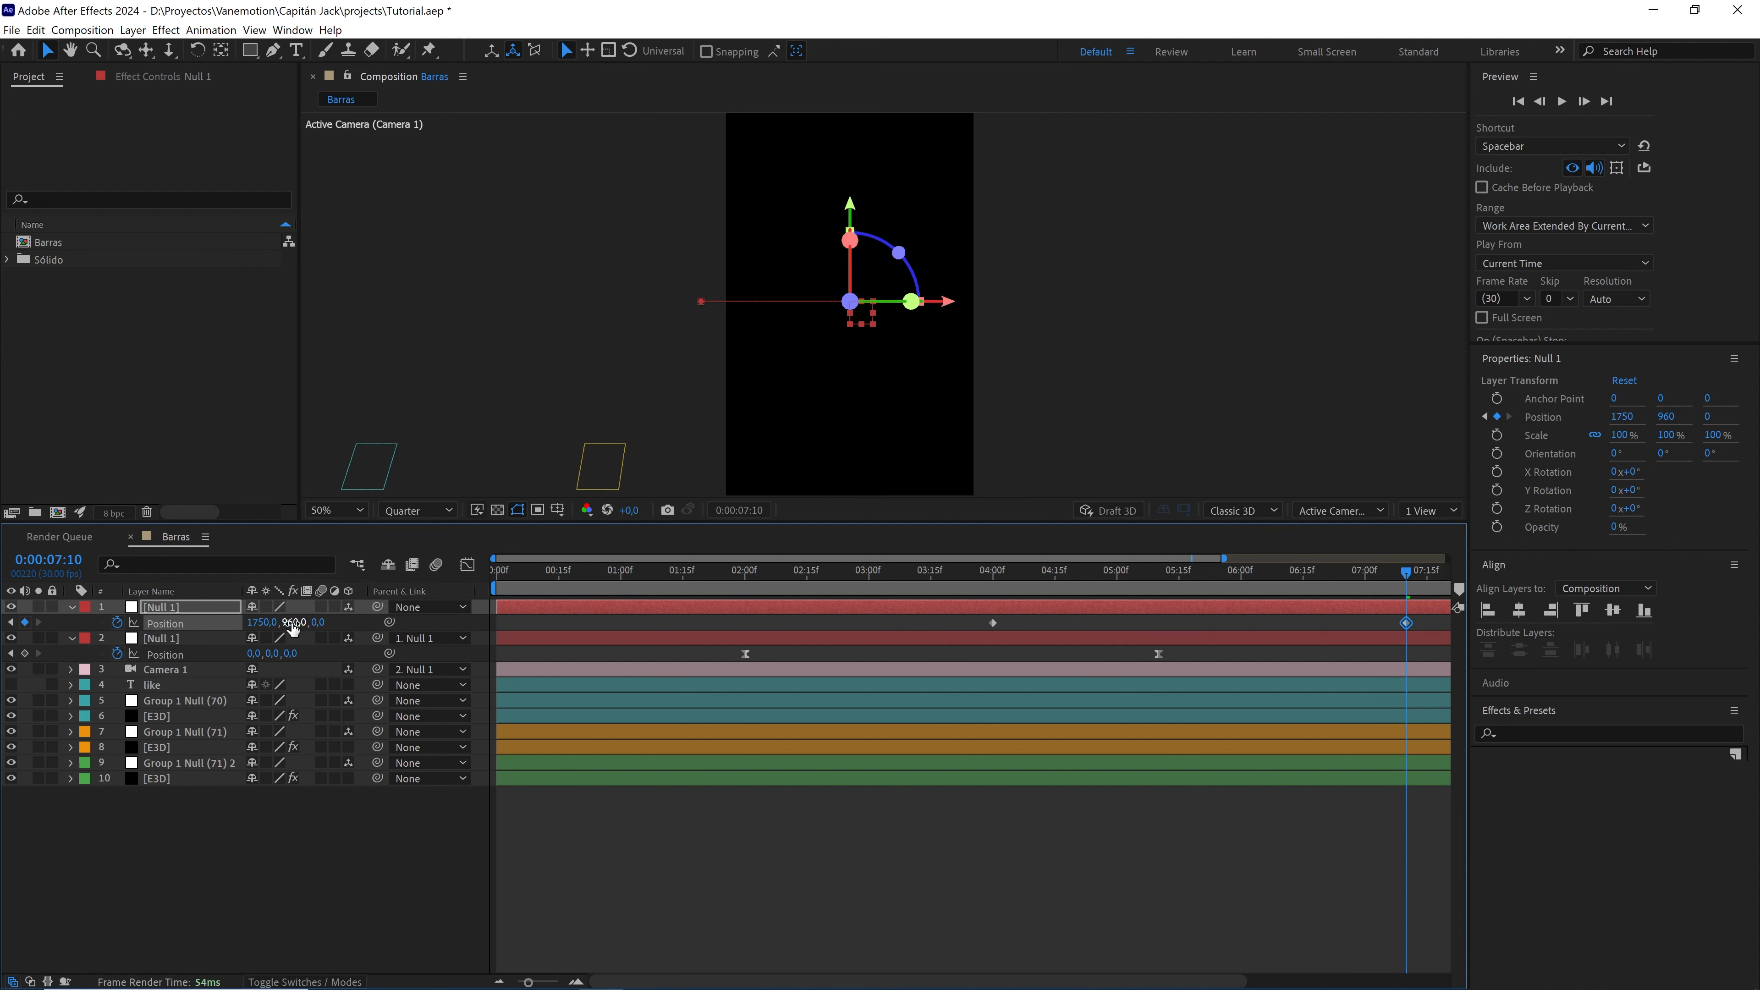
left_click(259, 622)
type("1")
key("Return")
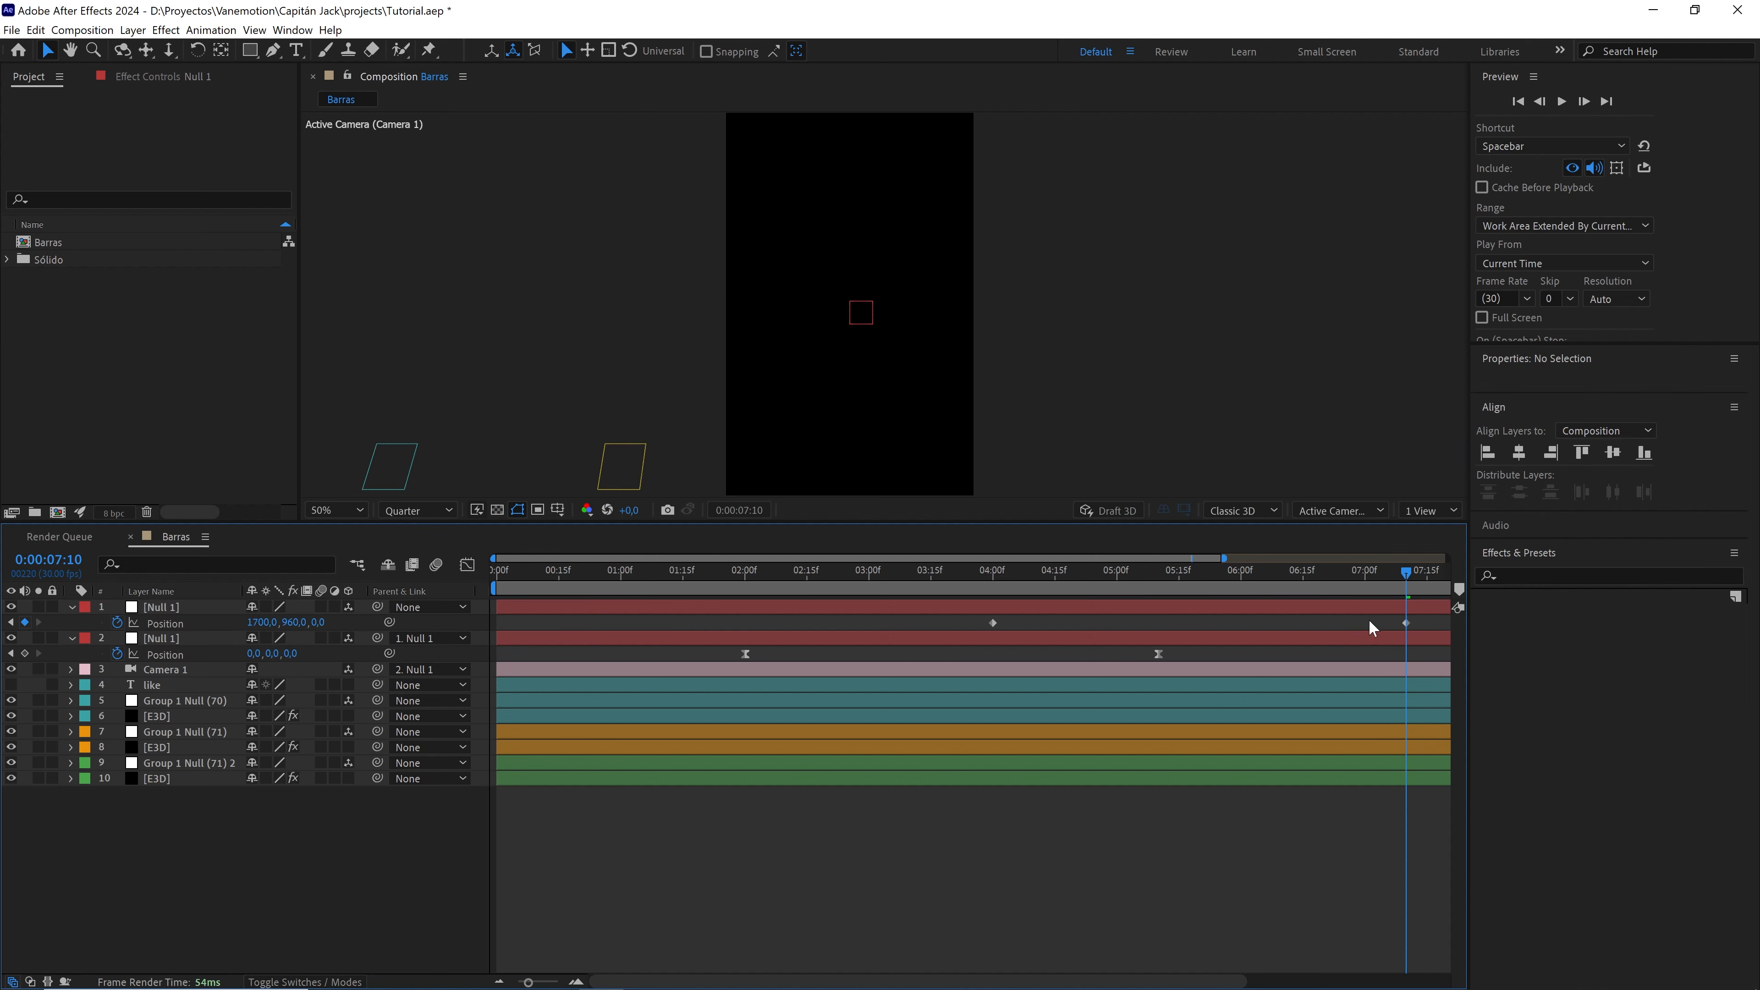
- Apply Easy Ease to both Position keyframes of the duplicated null and set their incoming and outgoing velocity influence to 60%
left_click_drag(1428, 617, 955, 625)
key("F9")
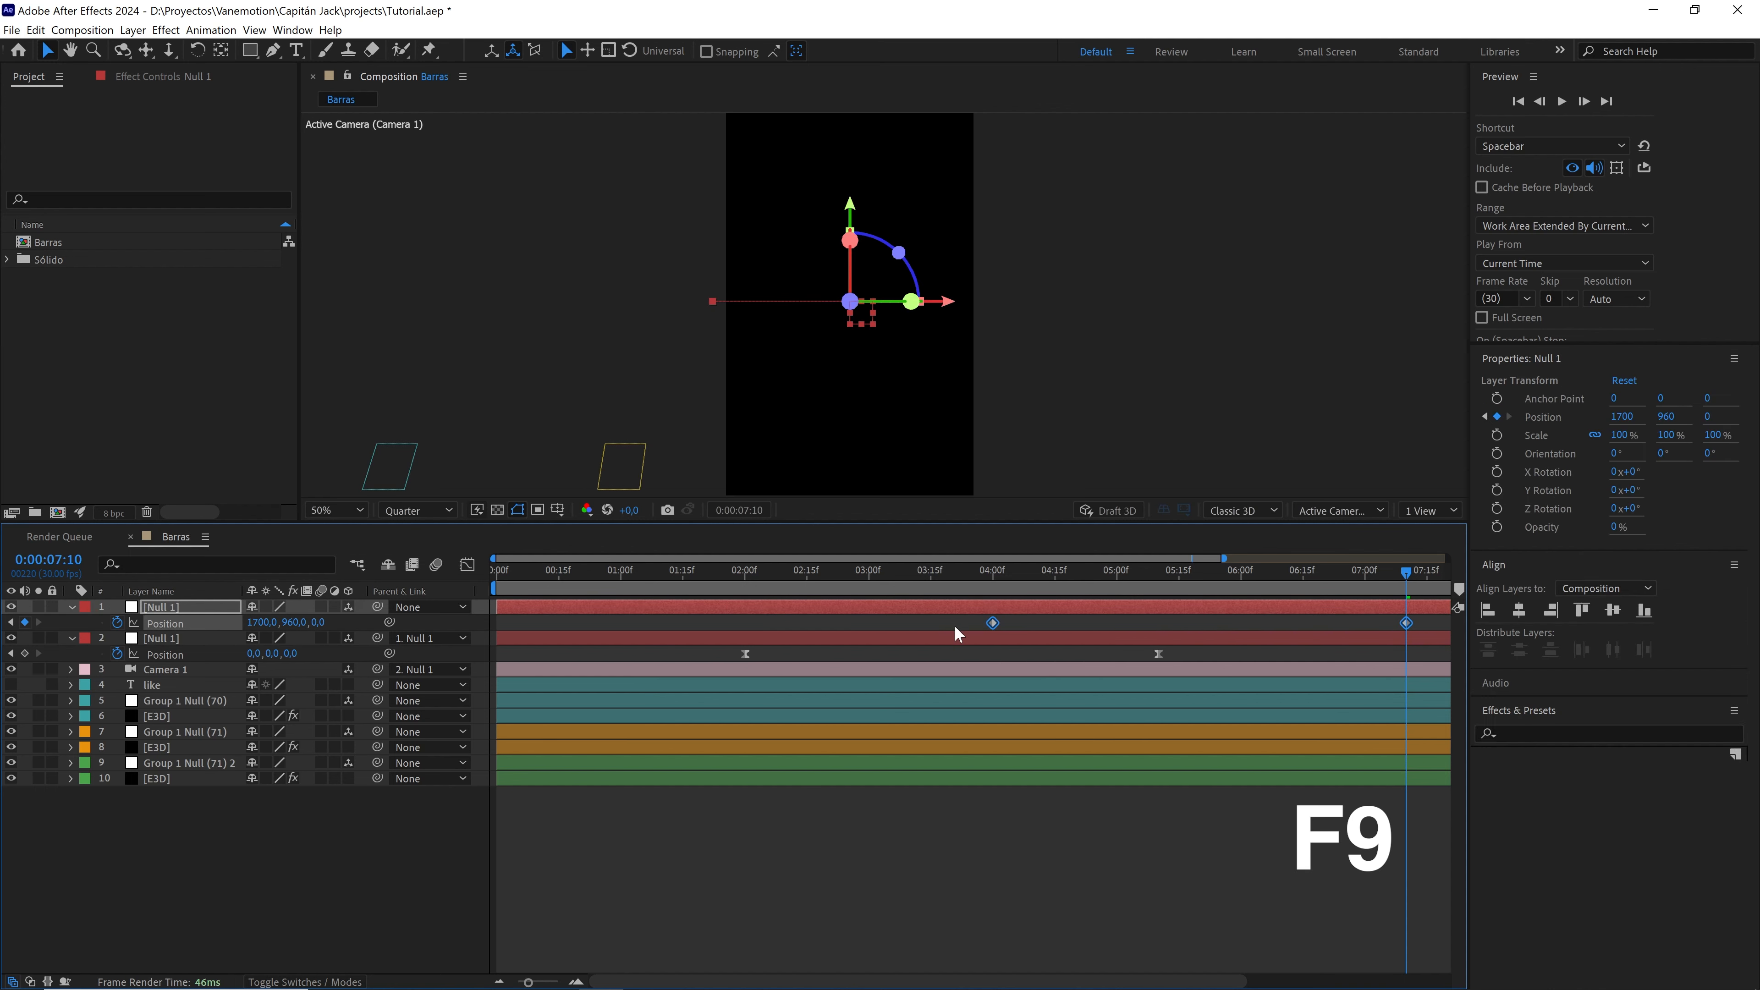
right_click(1002, 622)
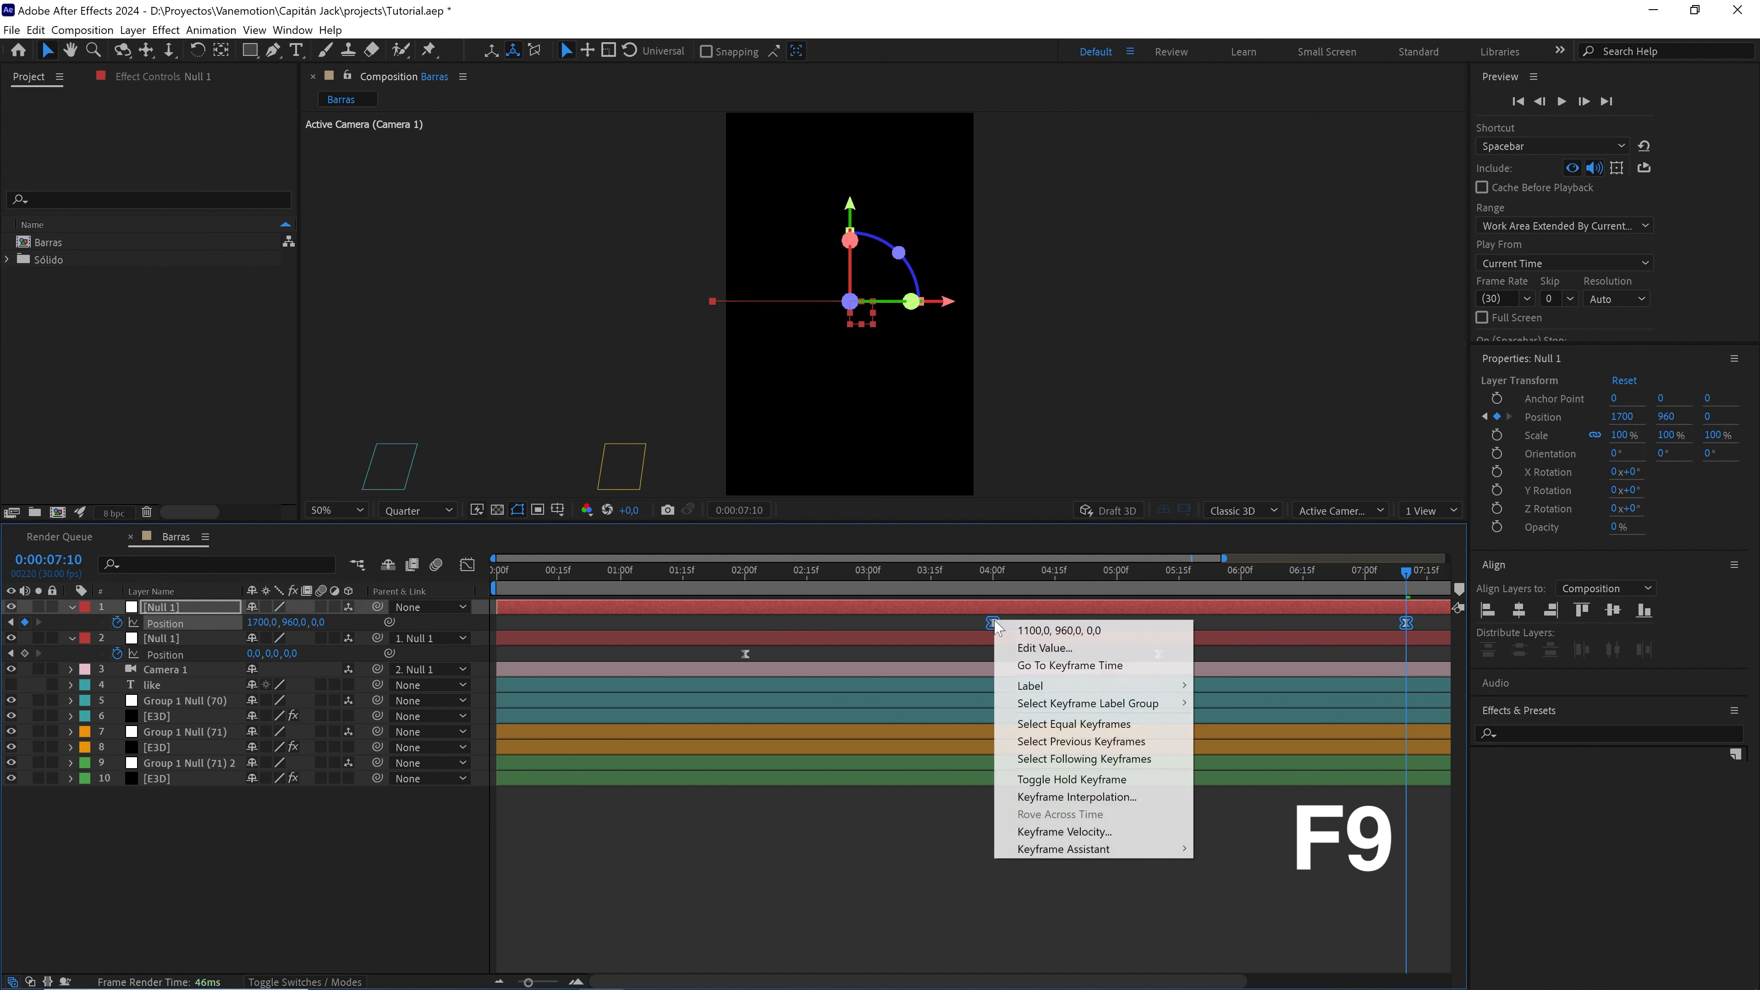
left_click(1085, 832)
left_click(745, 494)
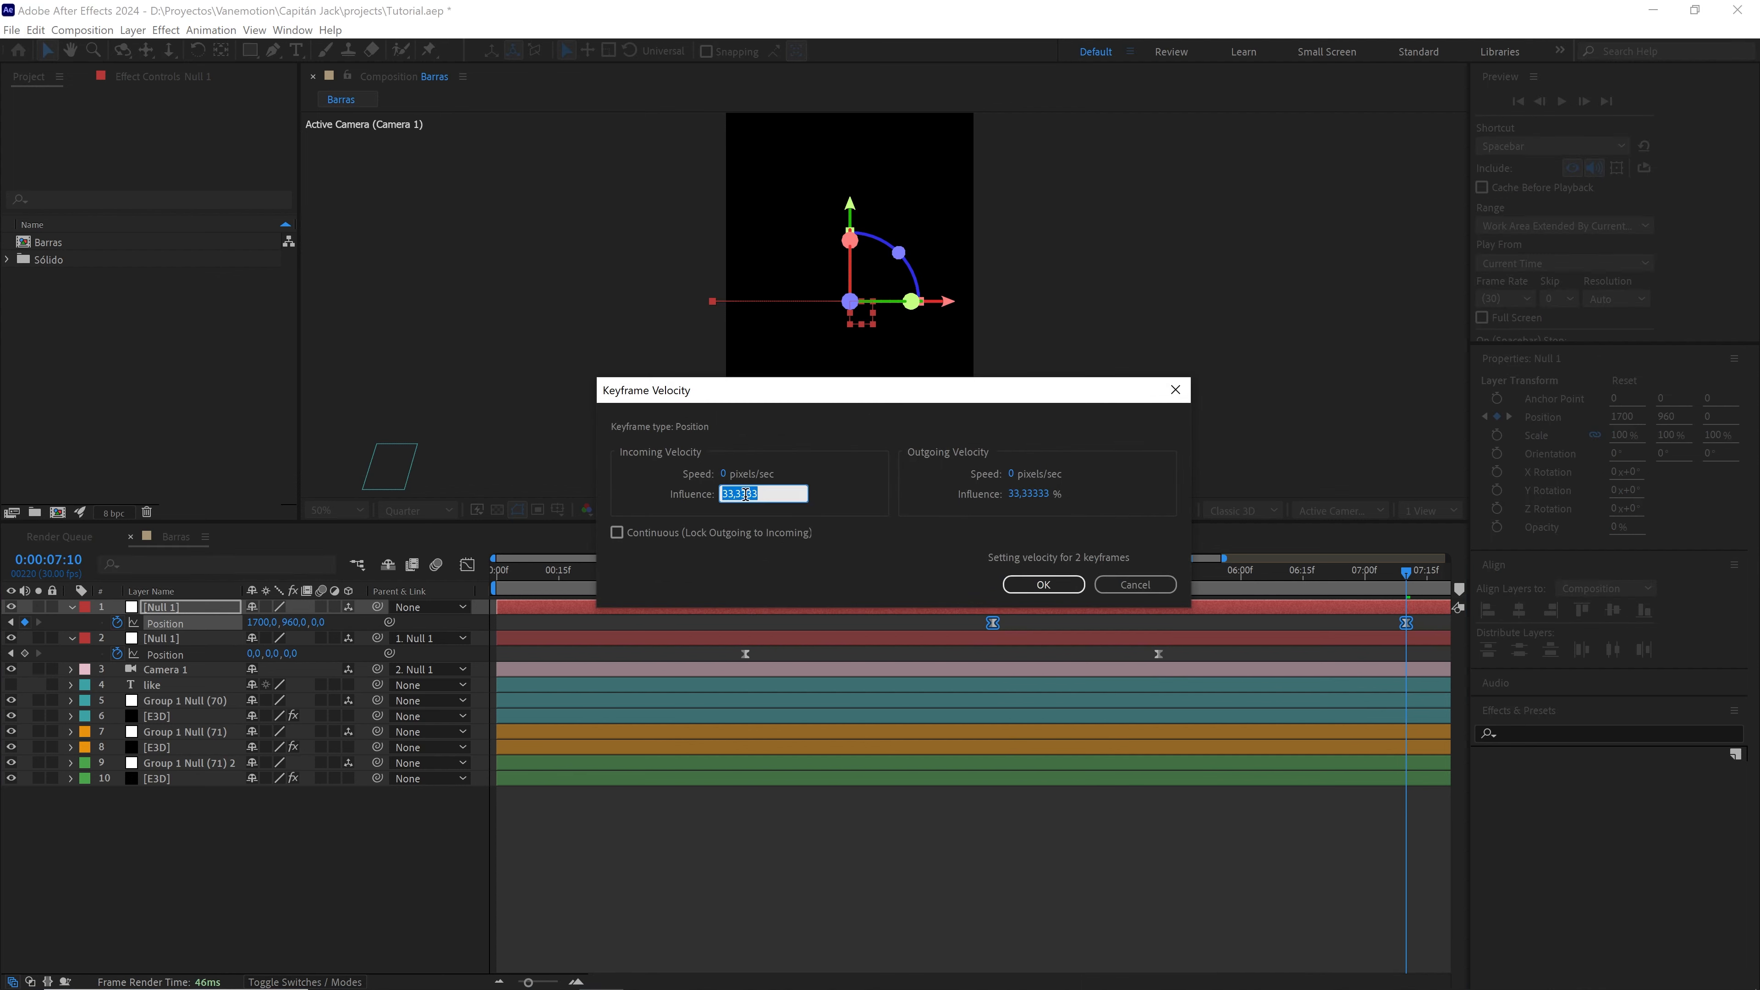
type("60")
left_click(1031, 494)
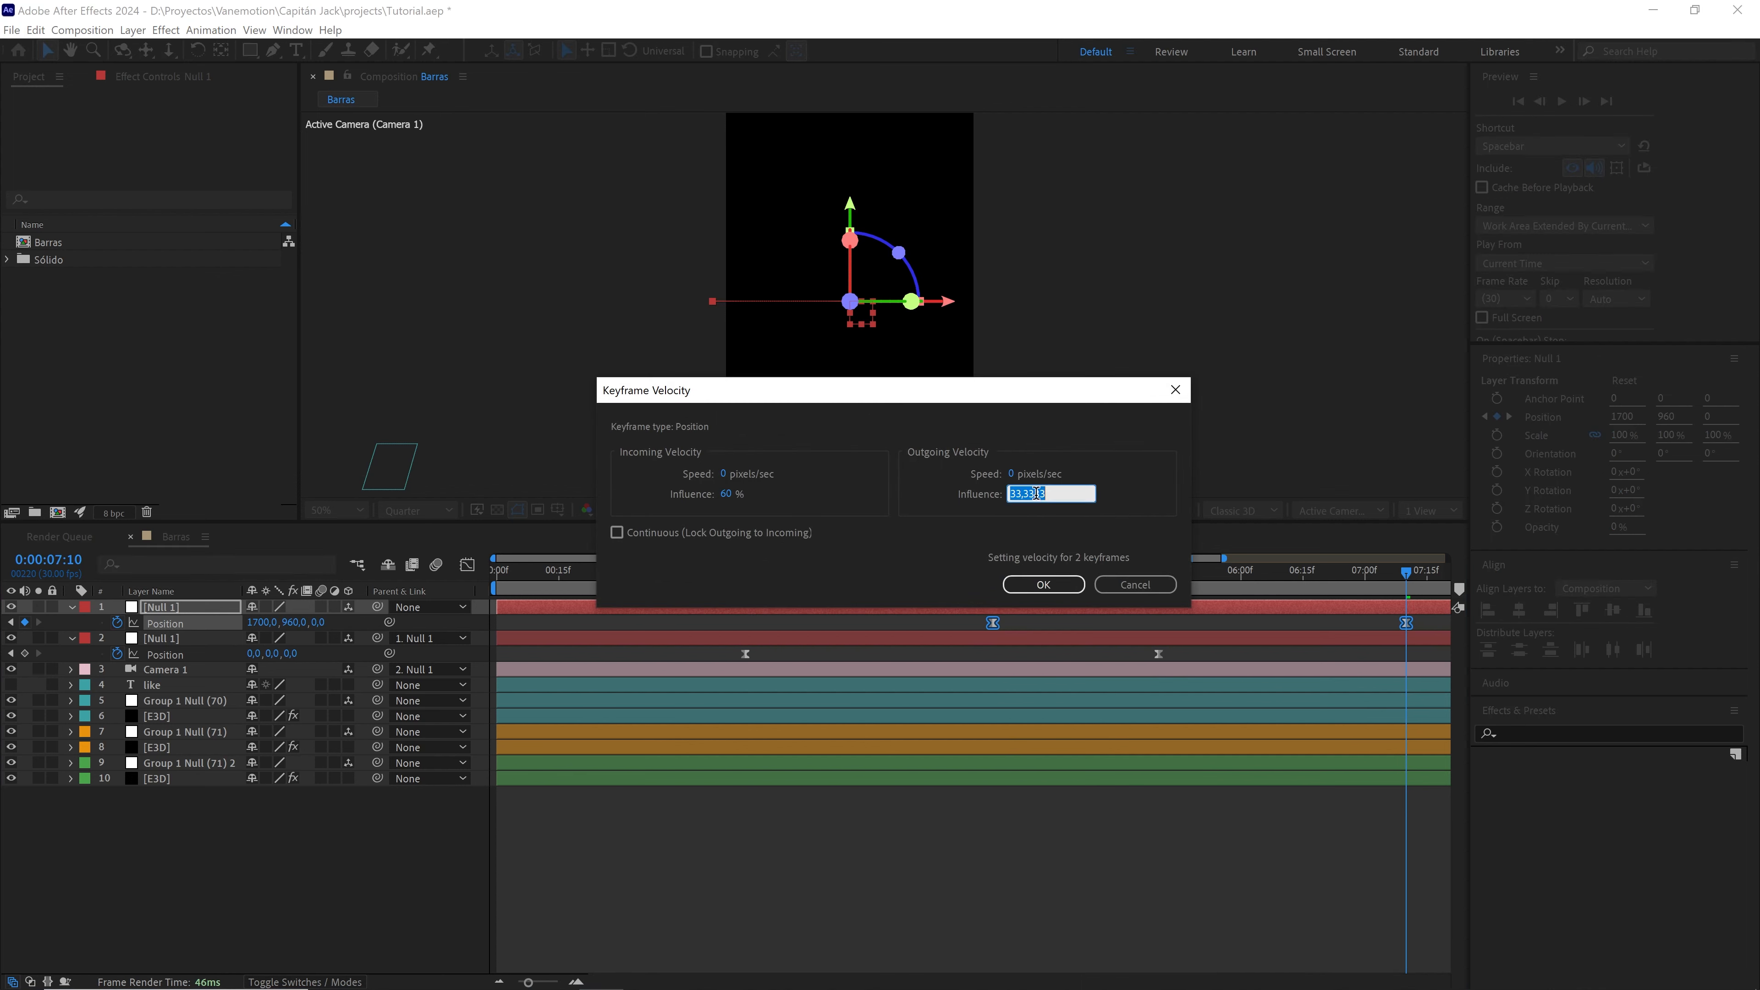
type("60")
key("Return")
- Preview the camera move from 0:00:03:20 and scrub through it to 0:00:07:10
left_click_drag(1257, 570, 951, 569)
left_click(1040, 821)
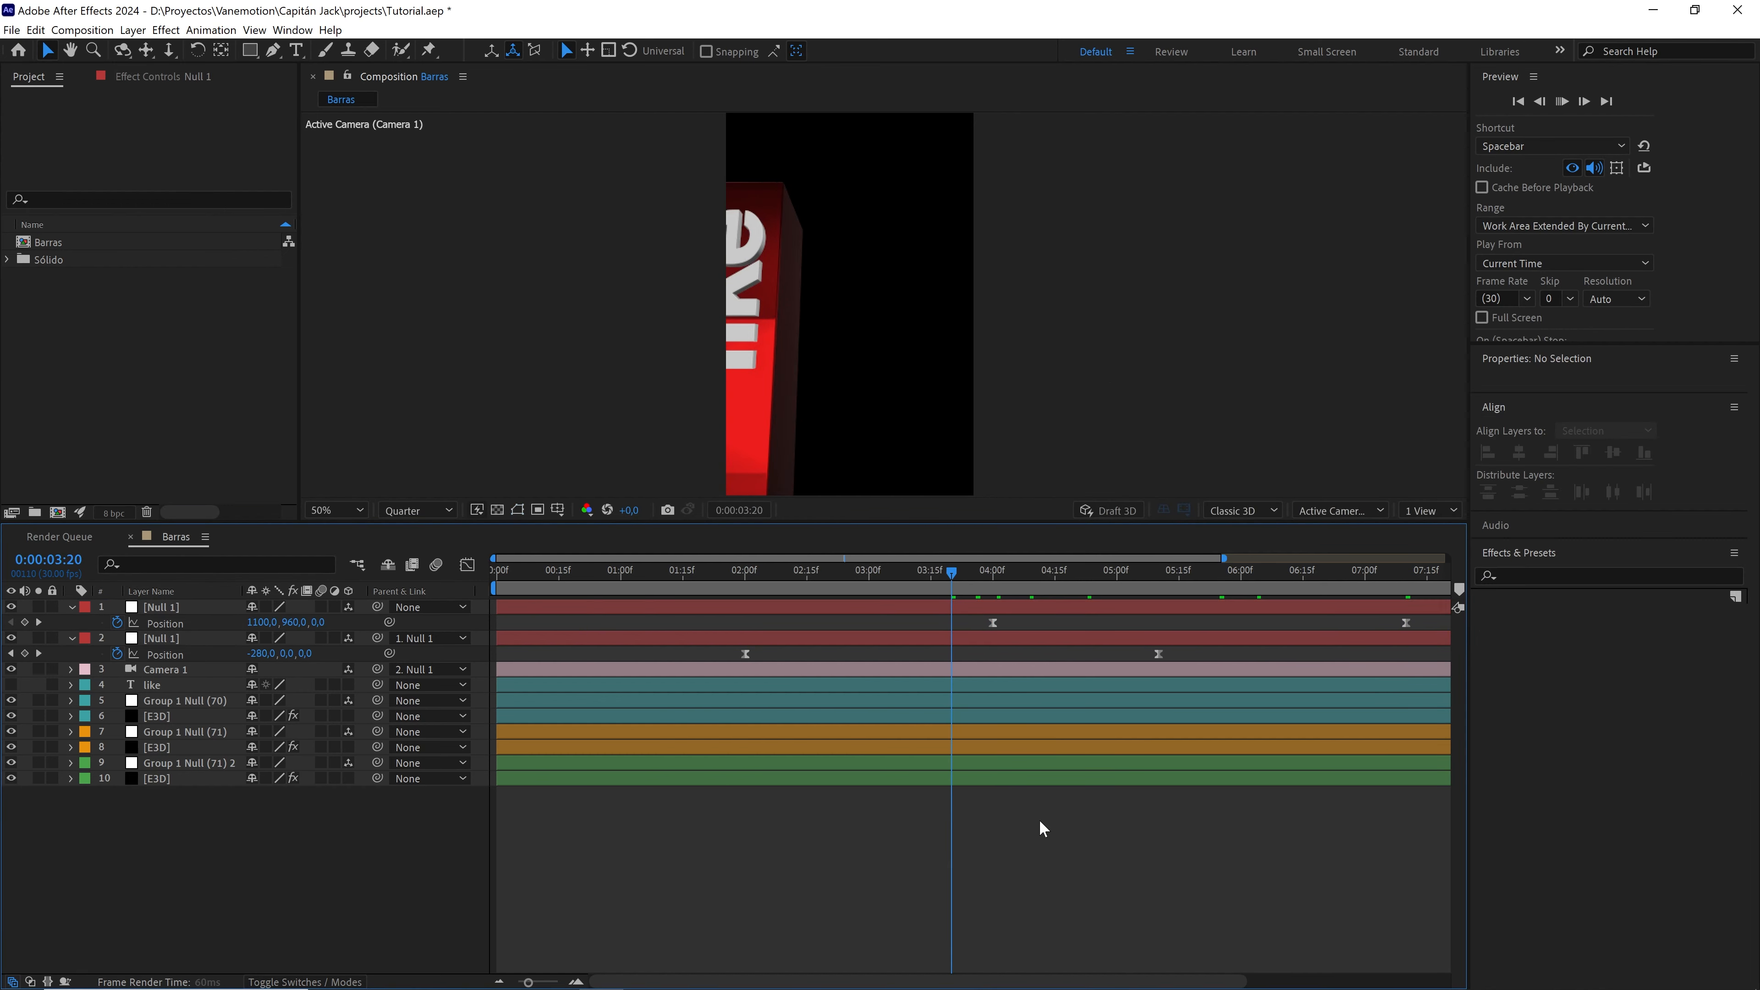
key("space")
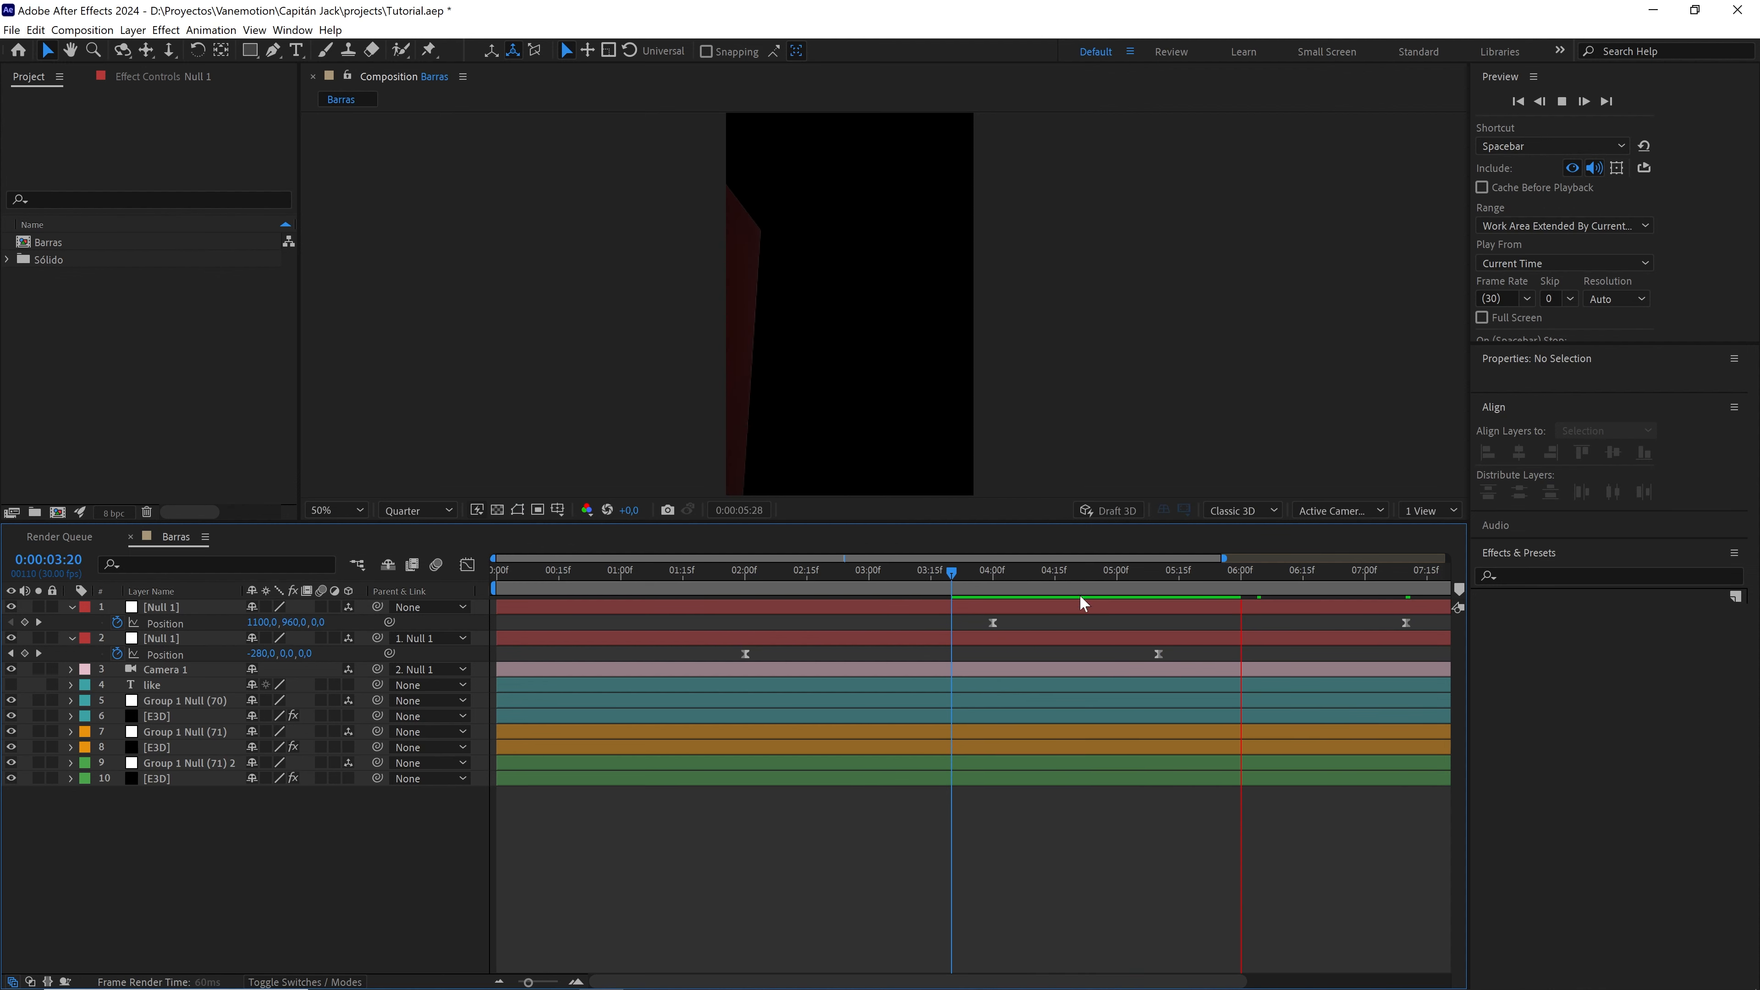
left_click(1031, 572)
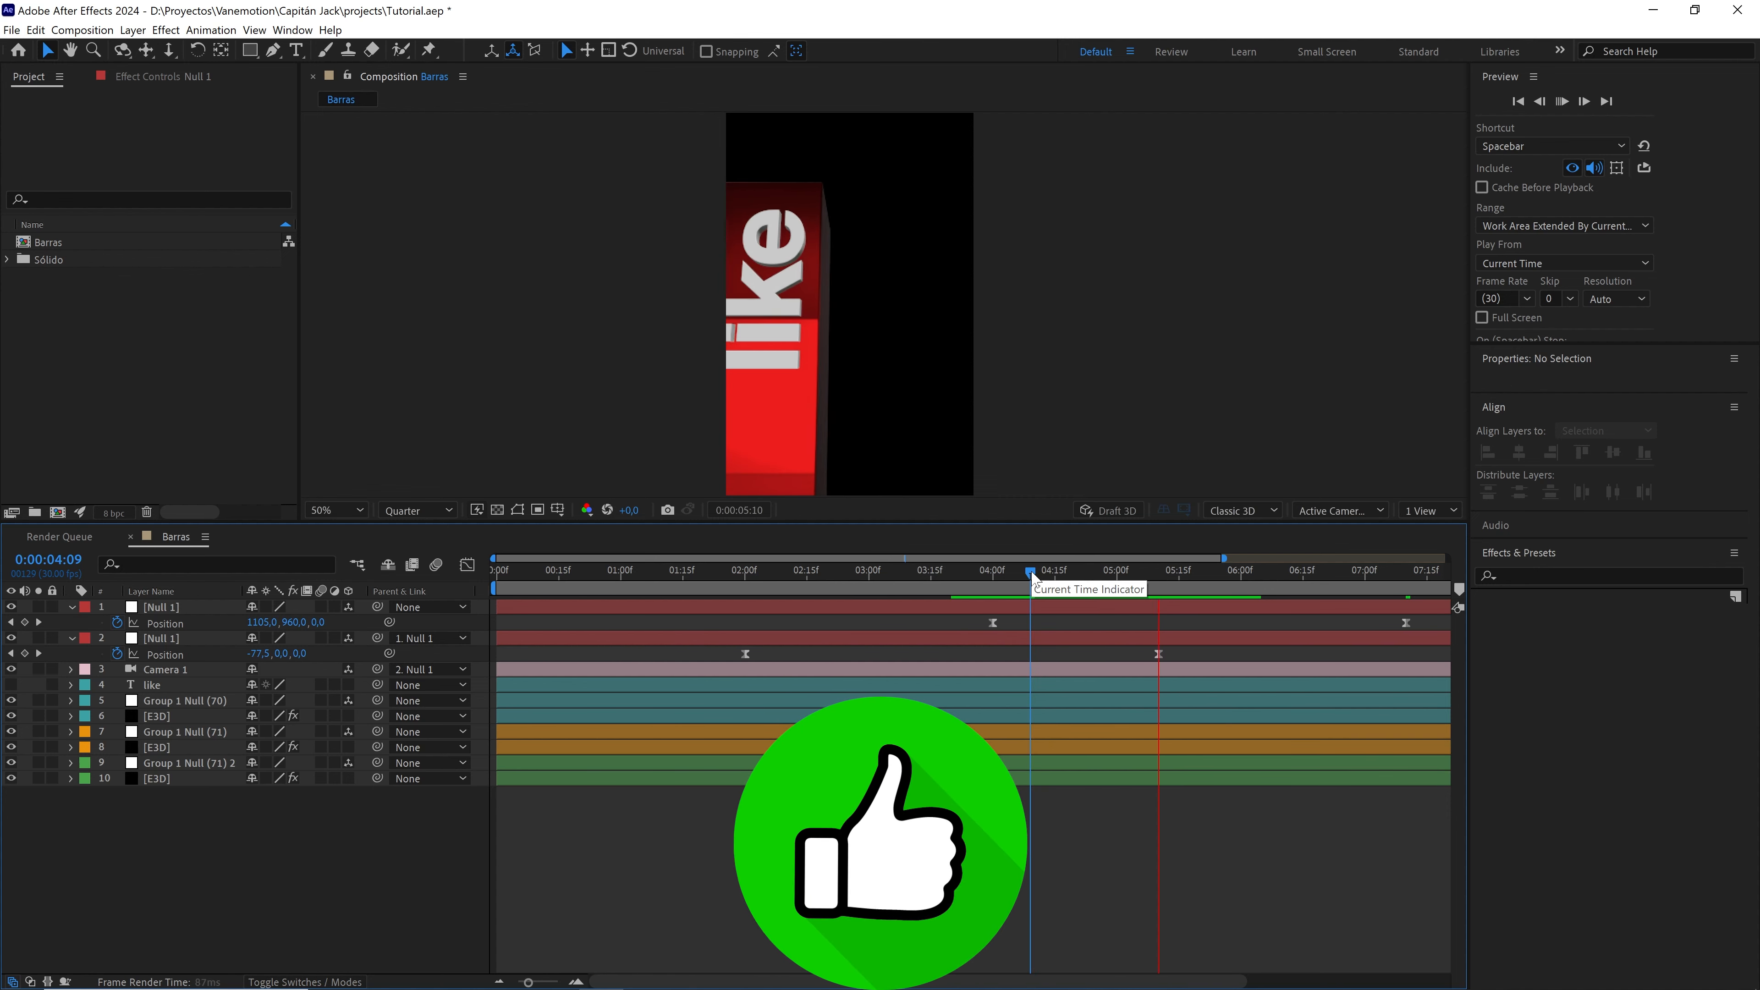
left_click_drag(1032, 574, 1253, 575)
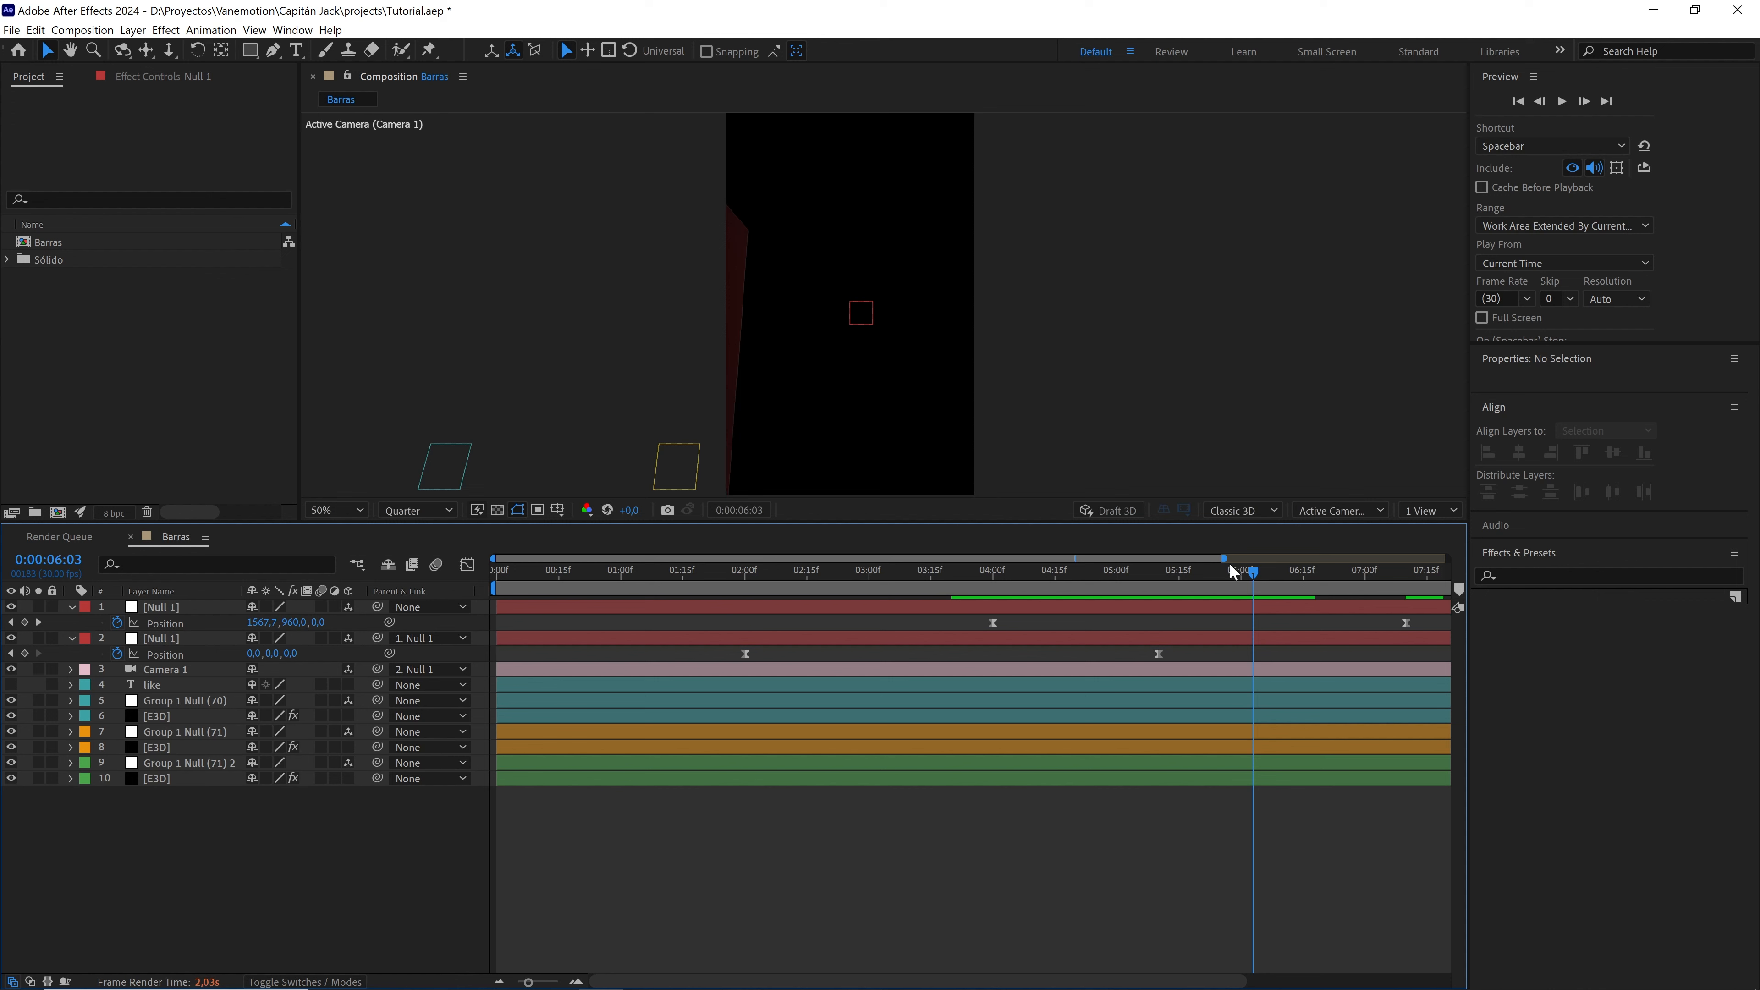
left_click_drag(1230, 568, 1402, 574)
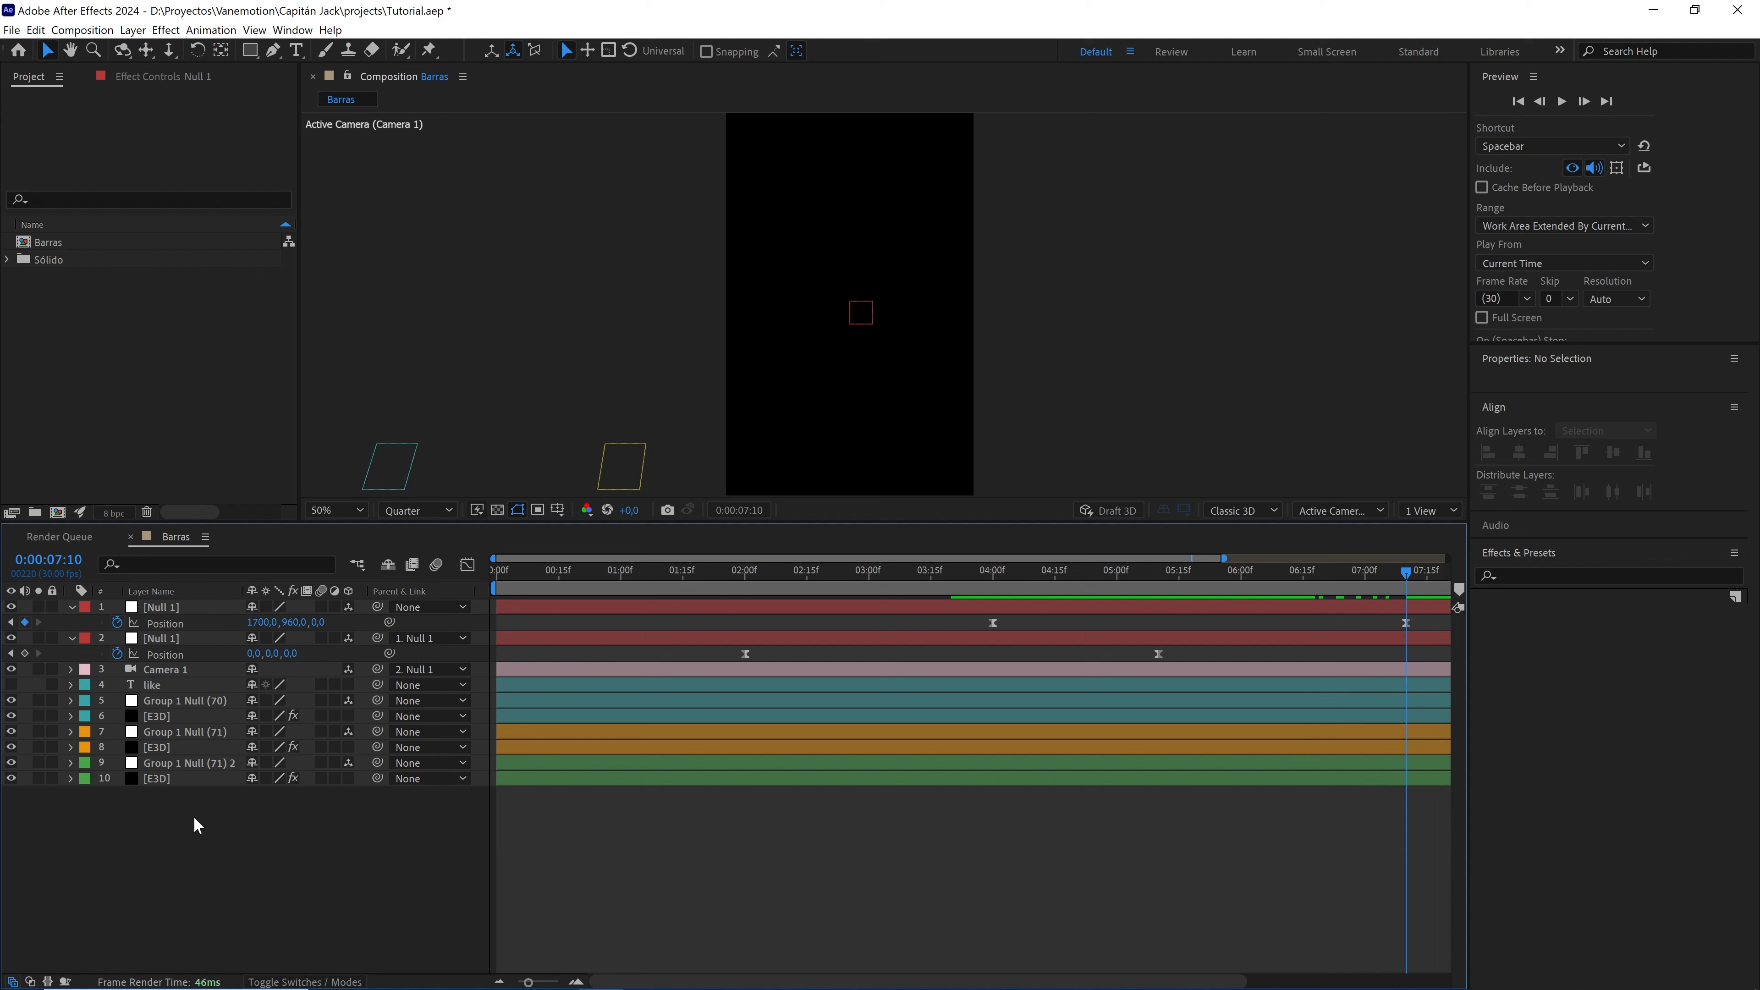
- Rename the layer Group 1 Null (71) 2 to Group 1 Null (72)
left_click(210, 763)
right_click(210, 764)
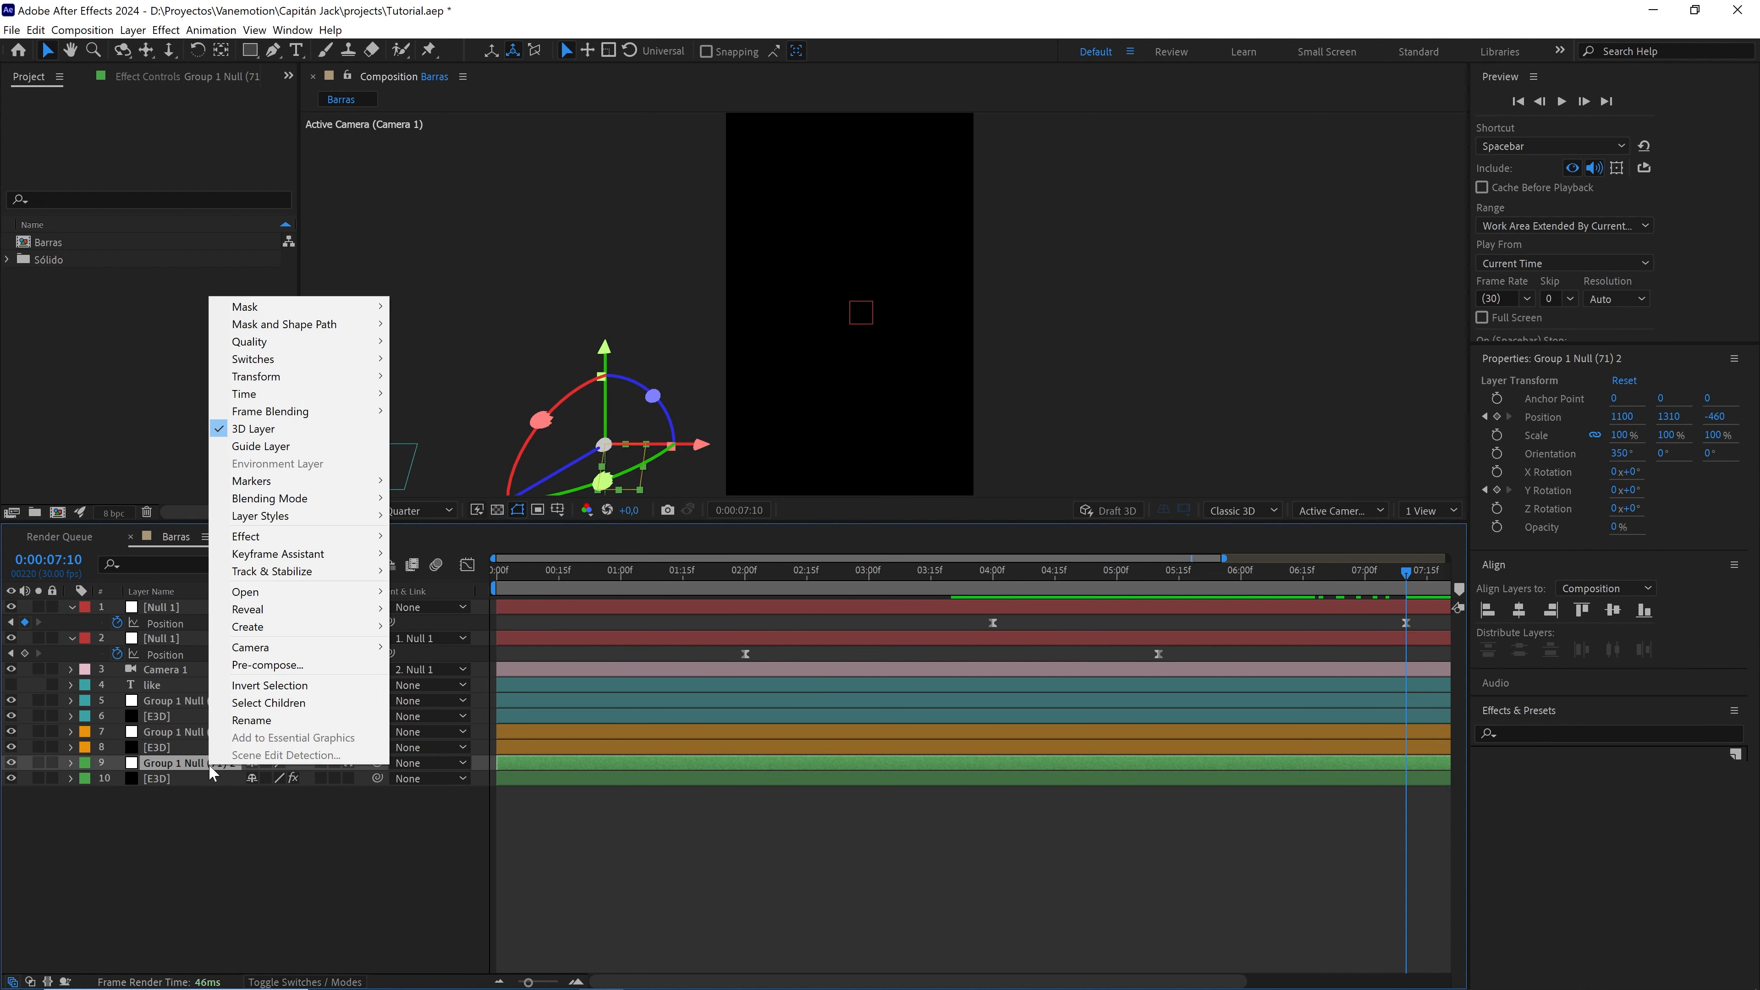
left_click(259, 719)
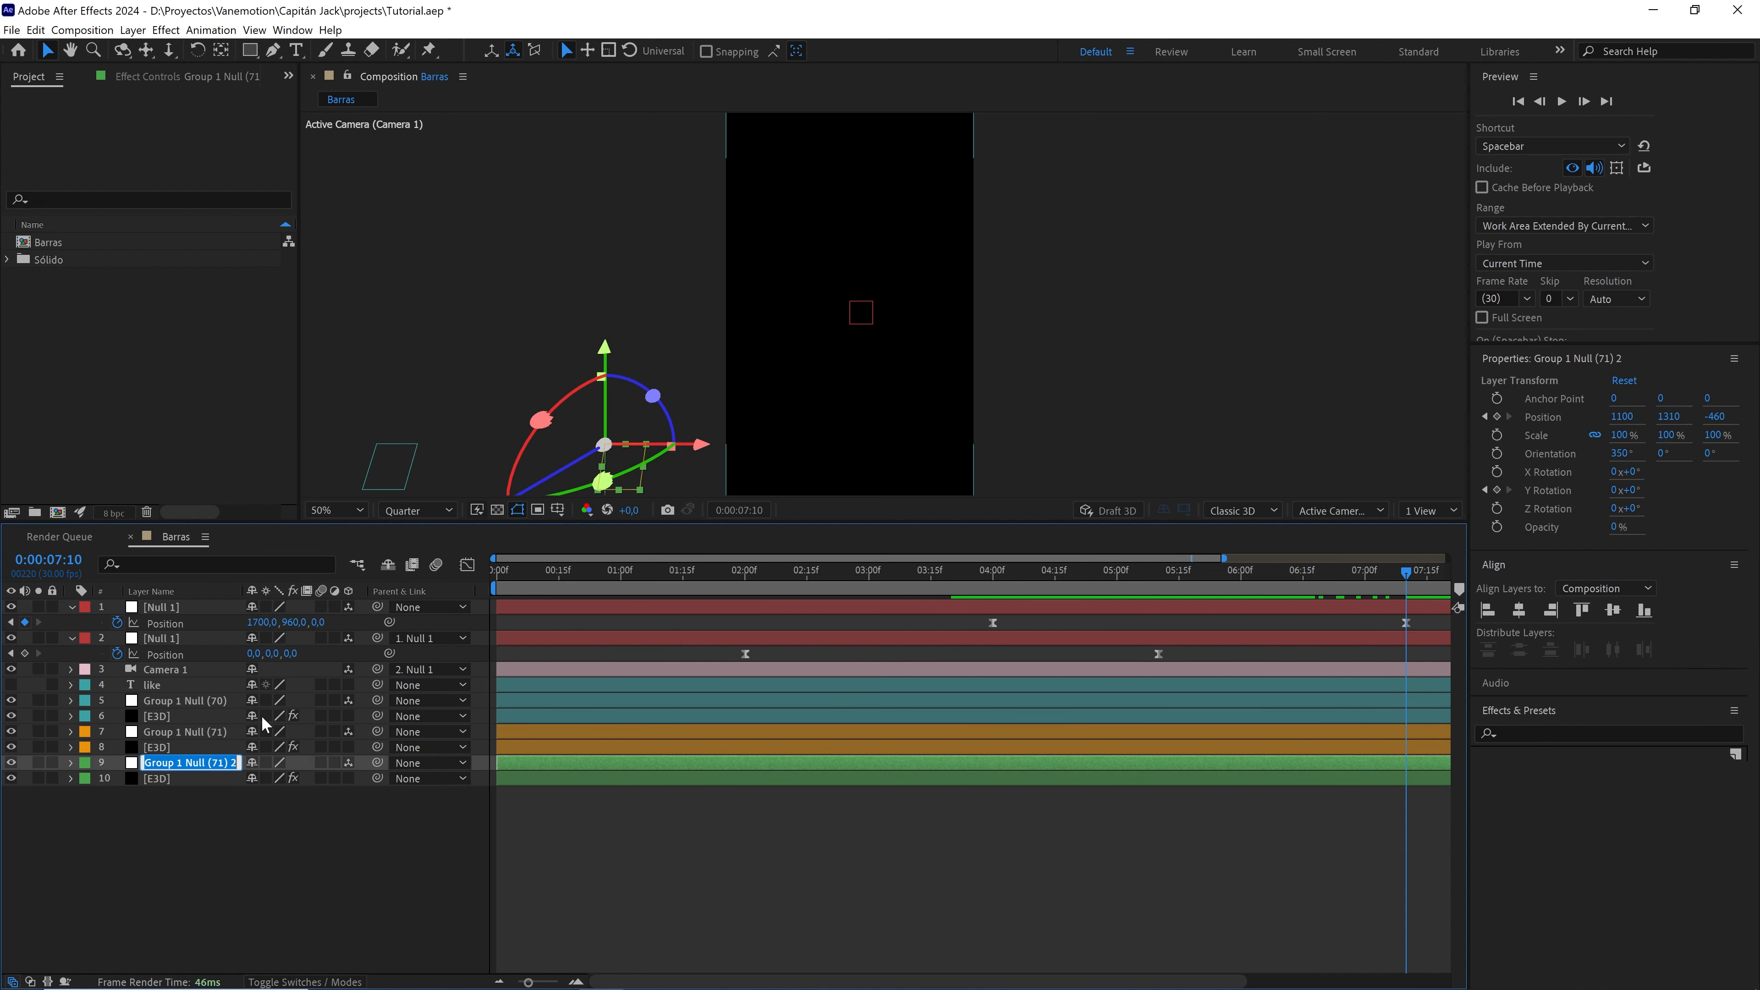
double_click(233, 762)
key("BackSpace")
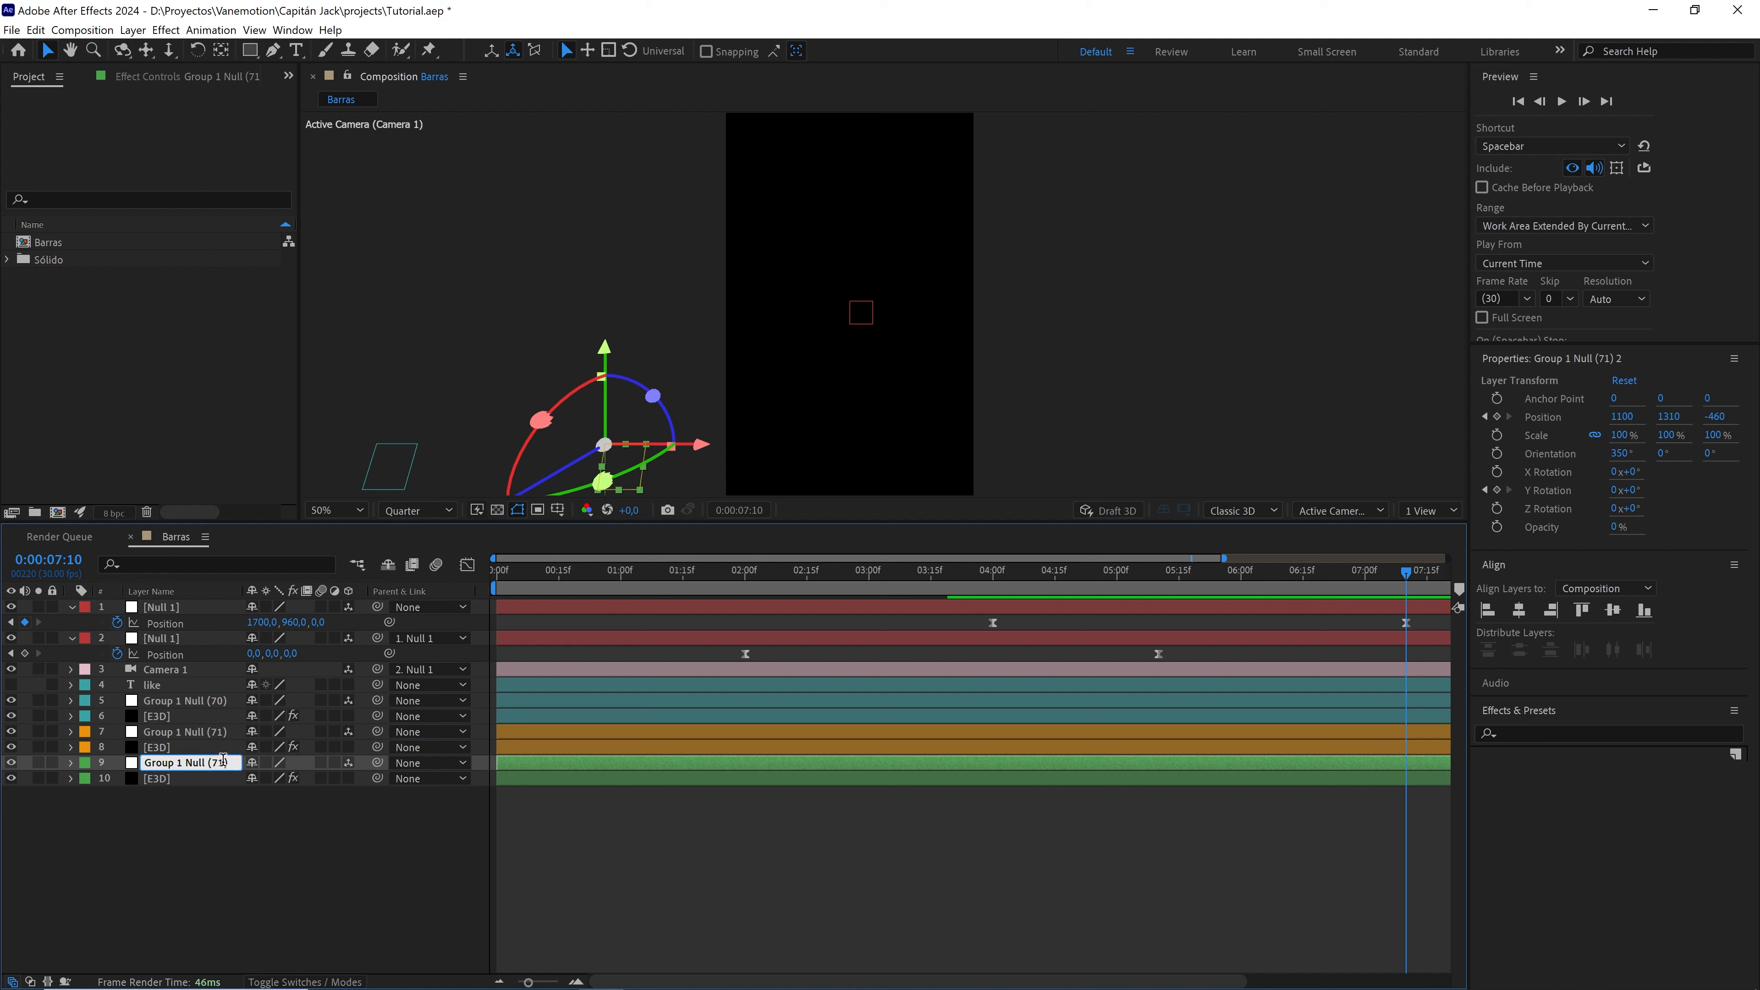
left_click(244, 803)
- Reveal the expressions of the green E3D layer below Group 1 Null (72) and maximize the timeline
left_click(172, 777)
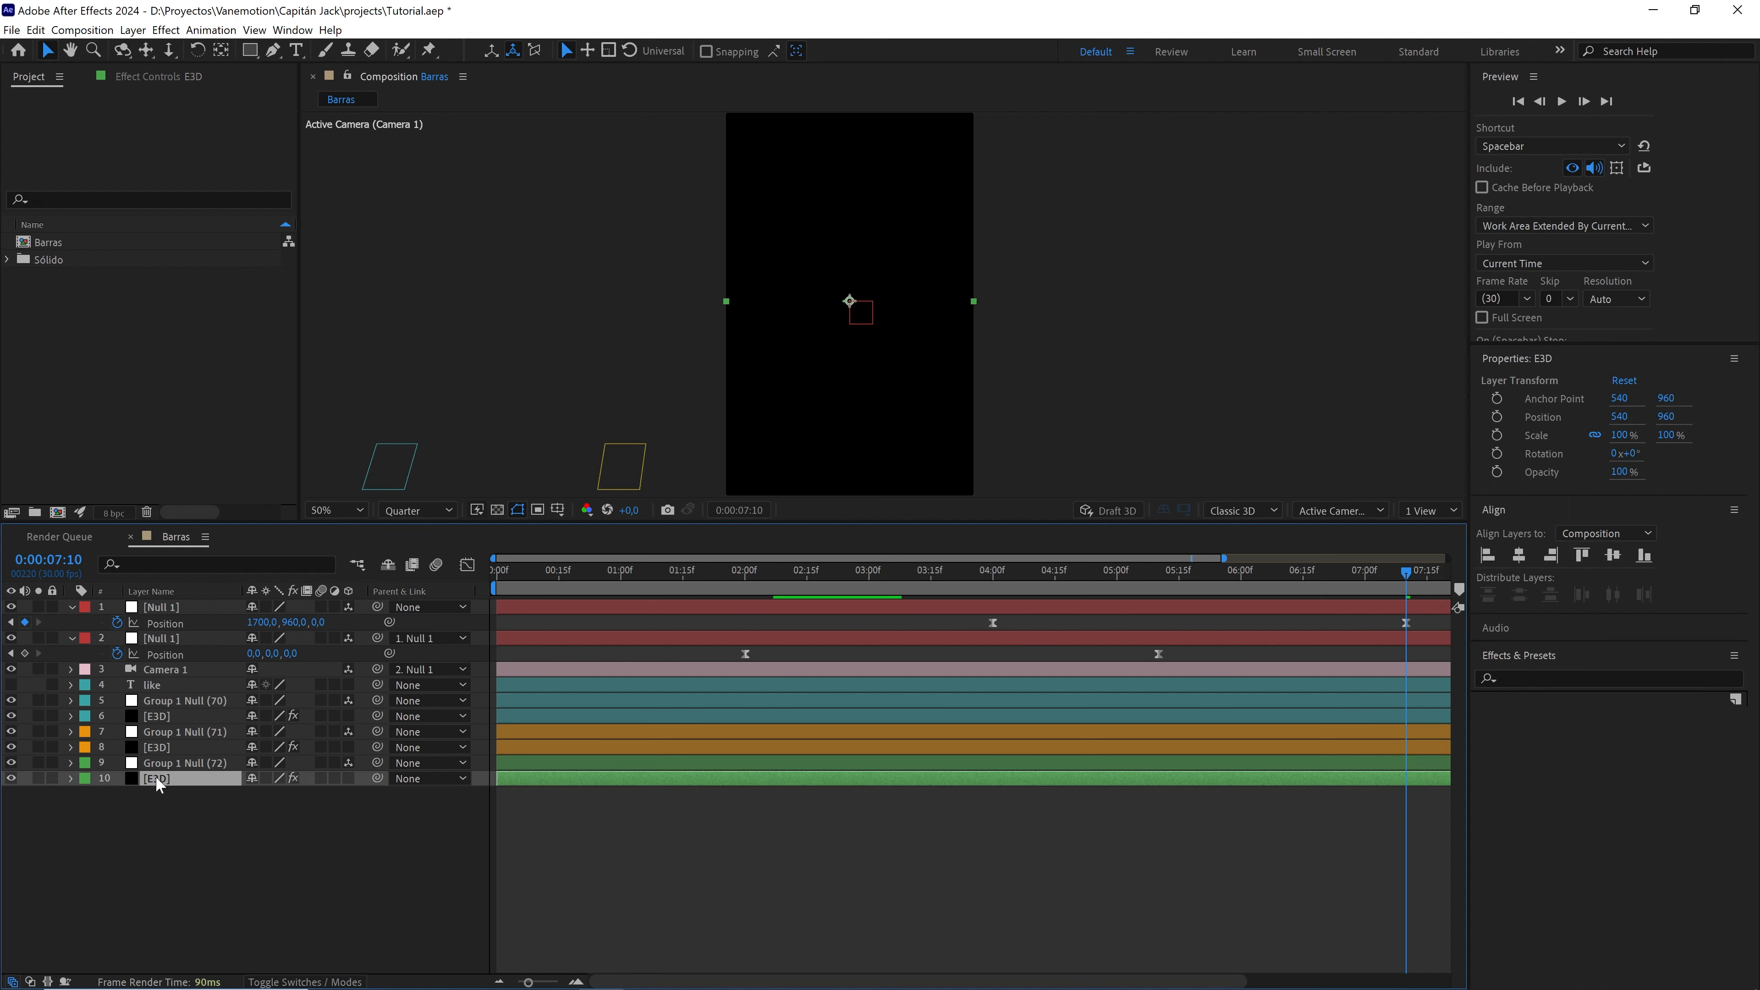
key("e")
key("e")
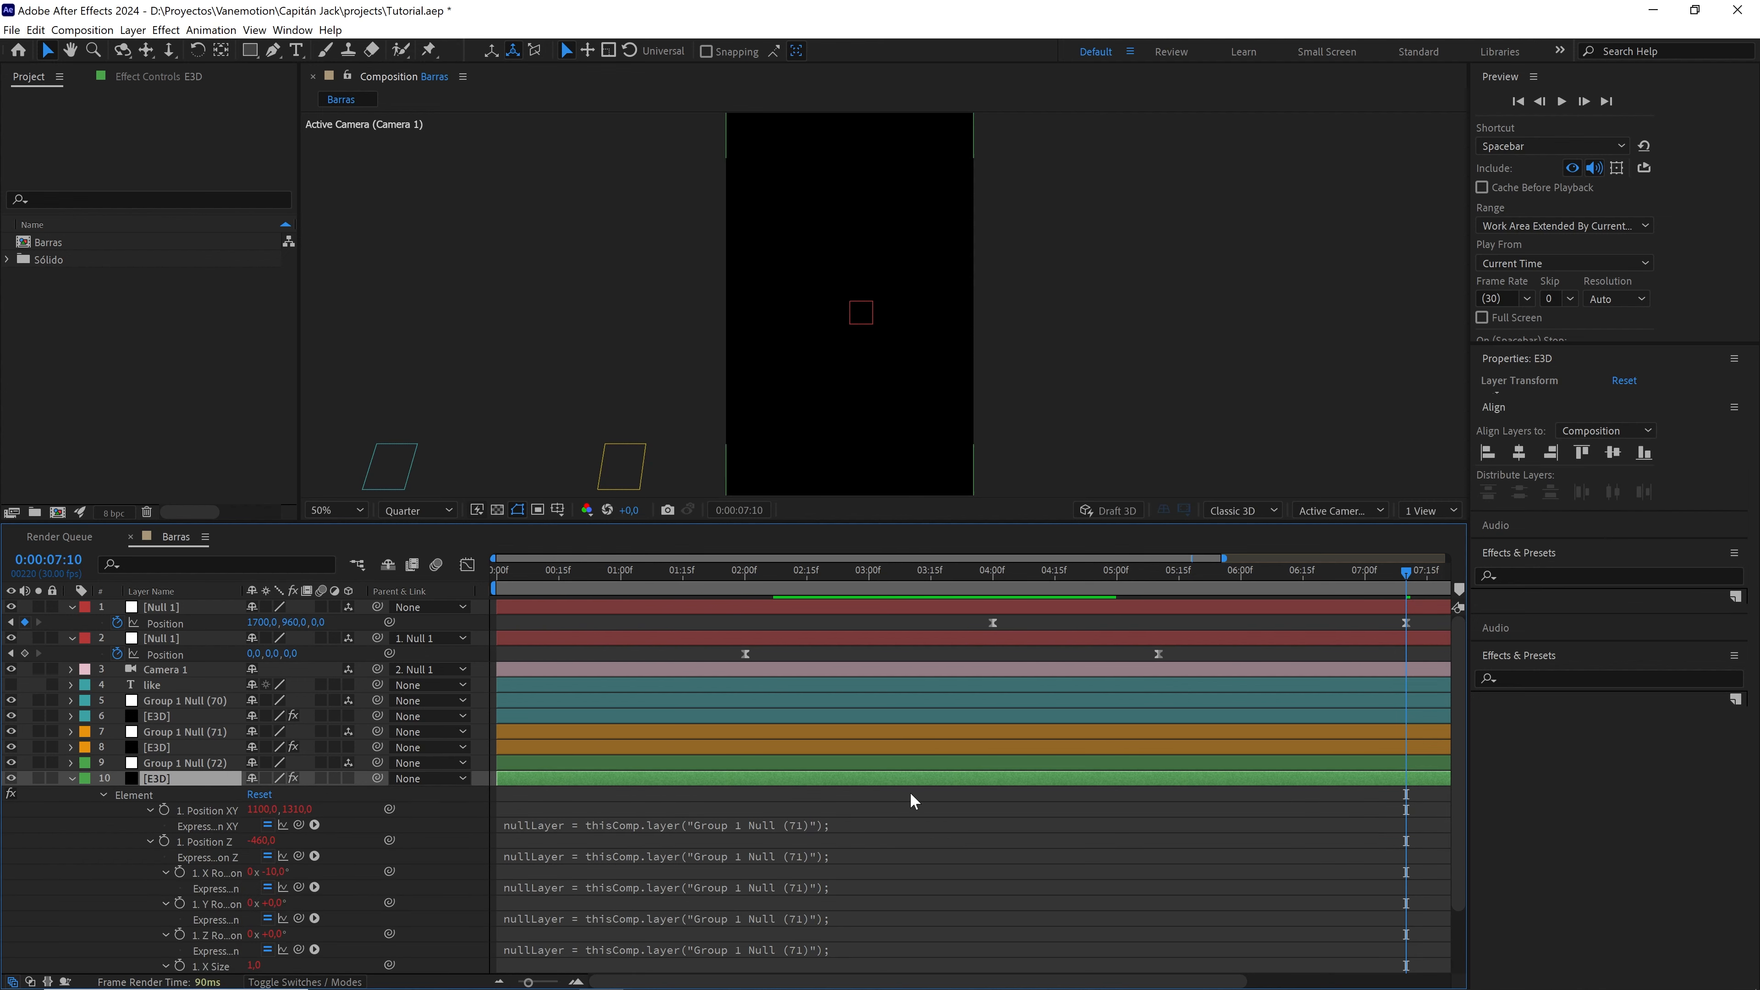
left_click(911, 794)
key("grave")
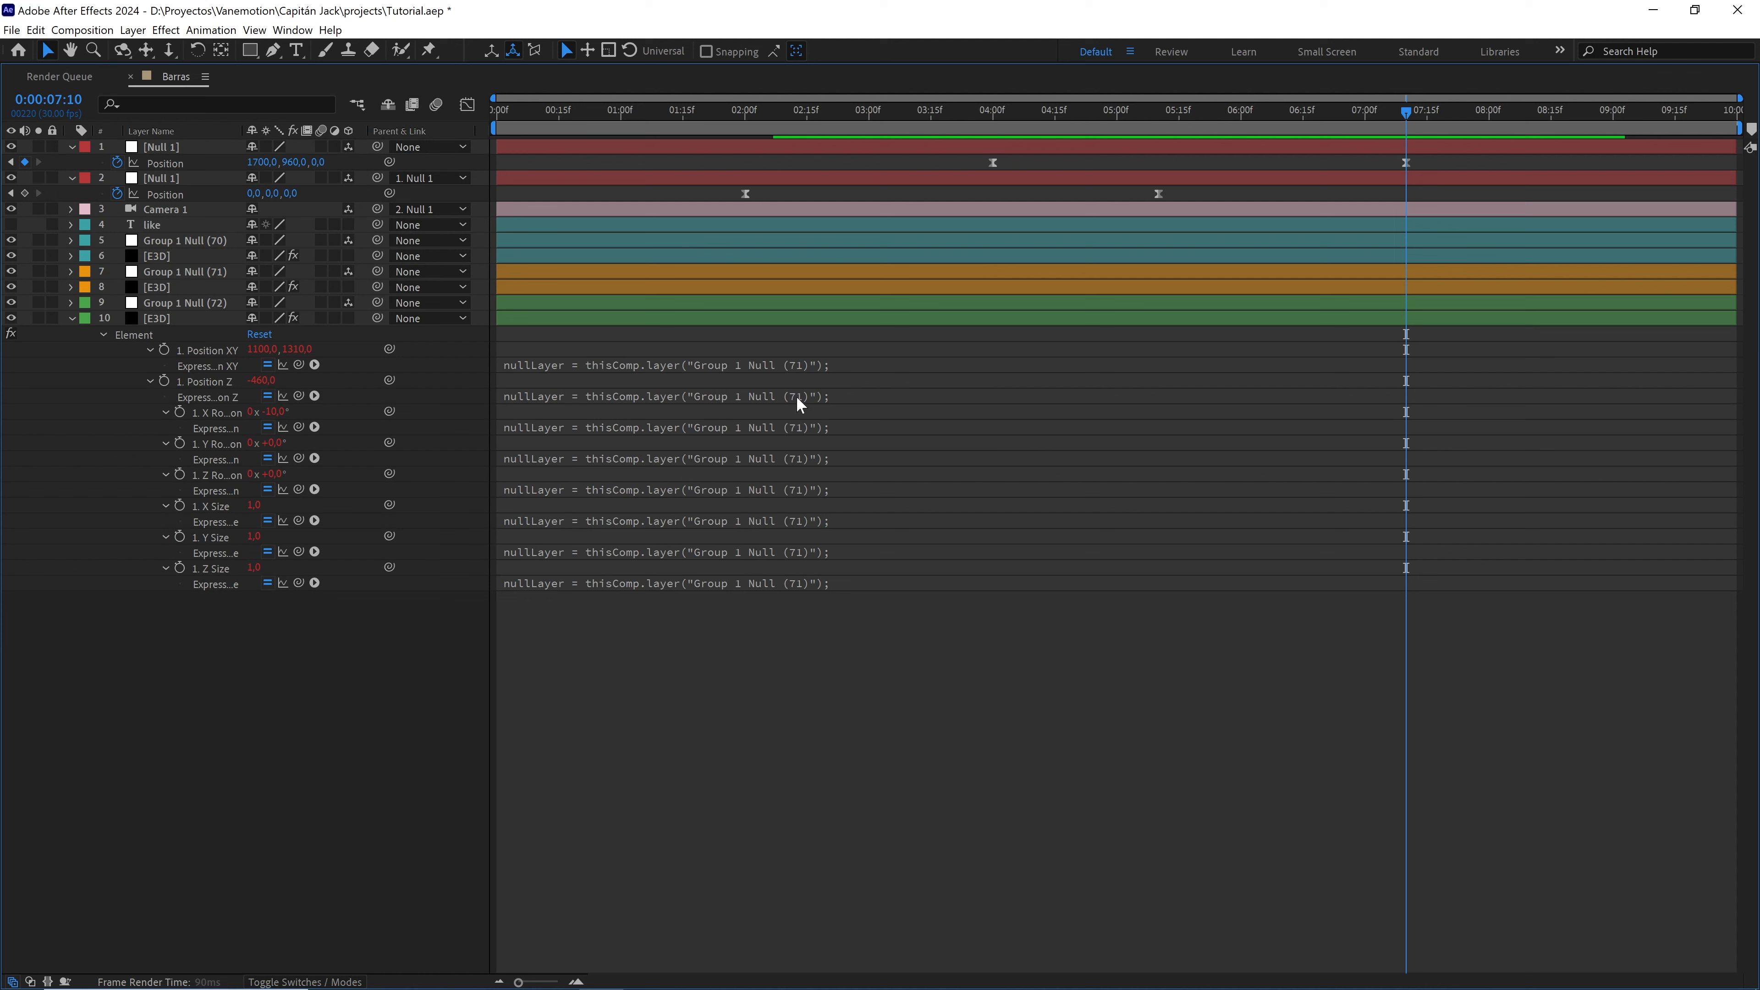
- Point the green E3D layer's Position XY and Position Z expressions to Group 1 Null (72)
left_click(798, 365)
left_click(813, 365)
key("BackSpace")
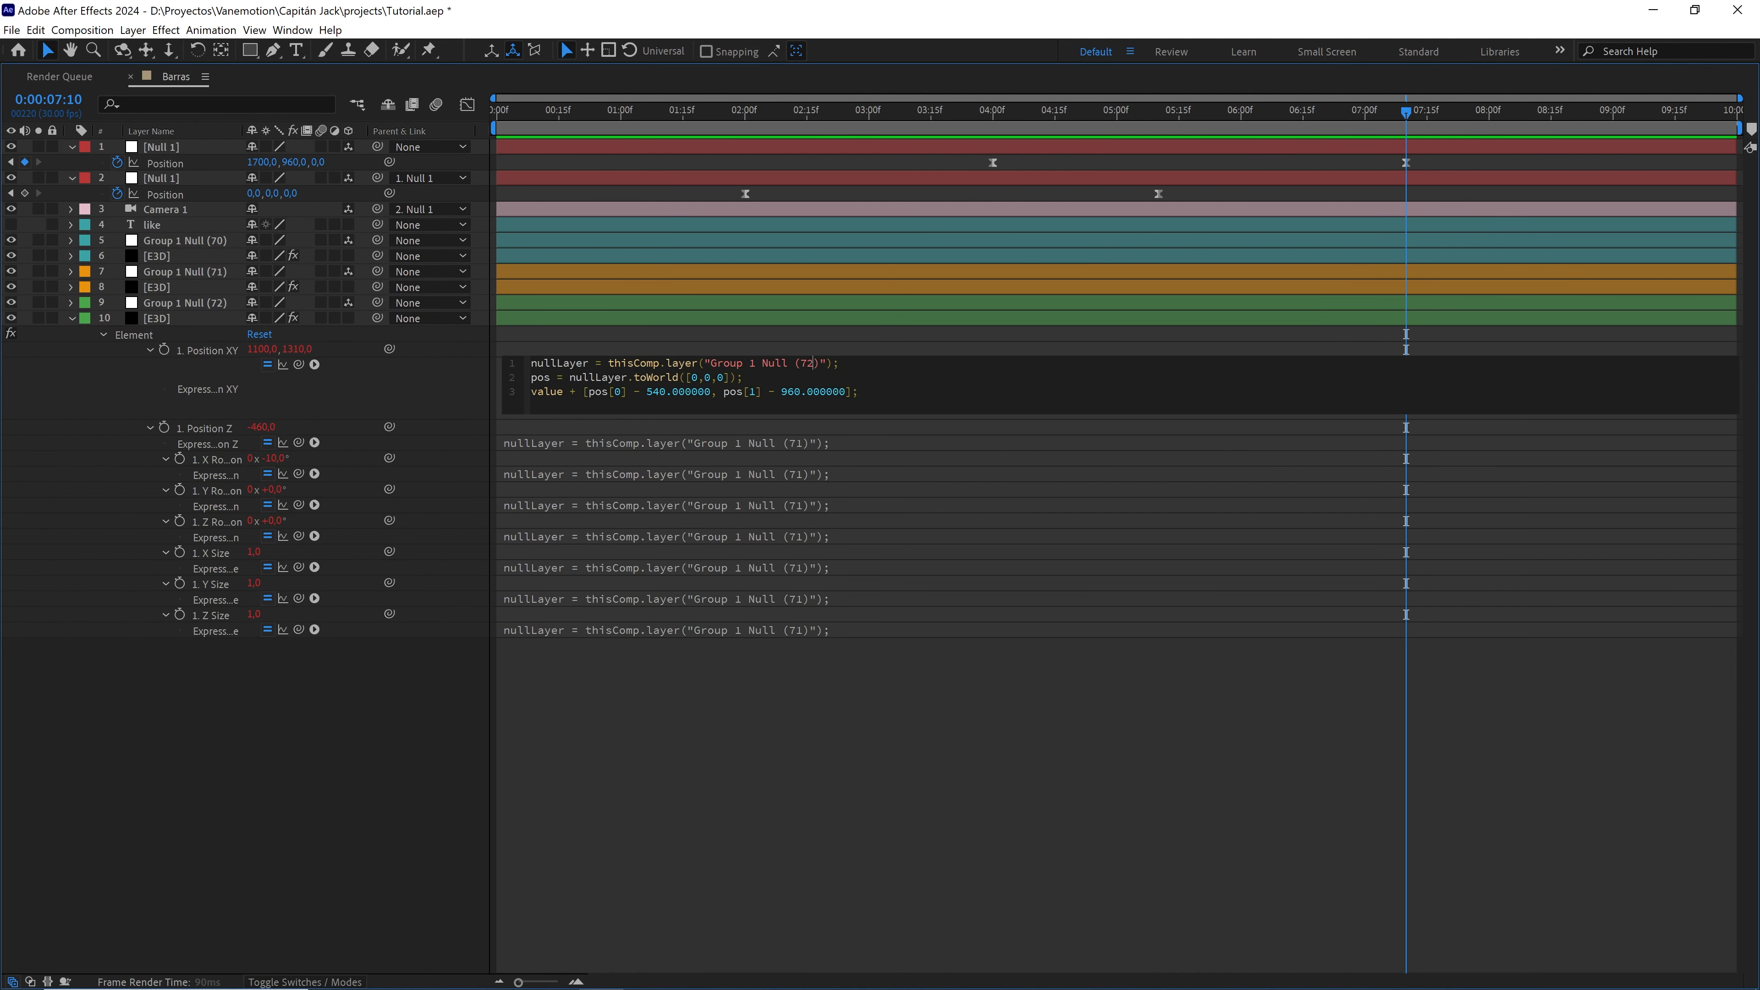
type("2")
left_click(793, 443)
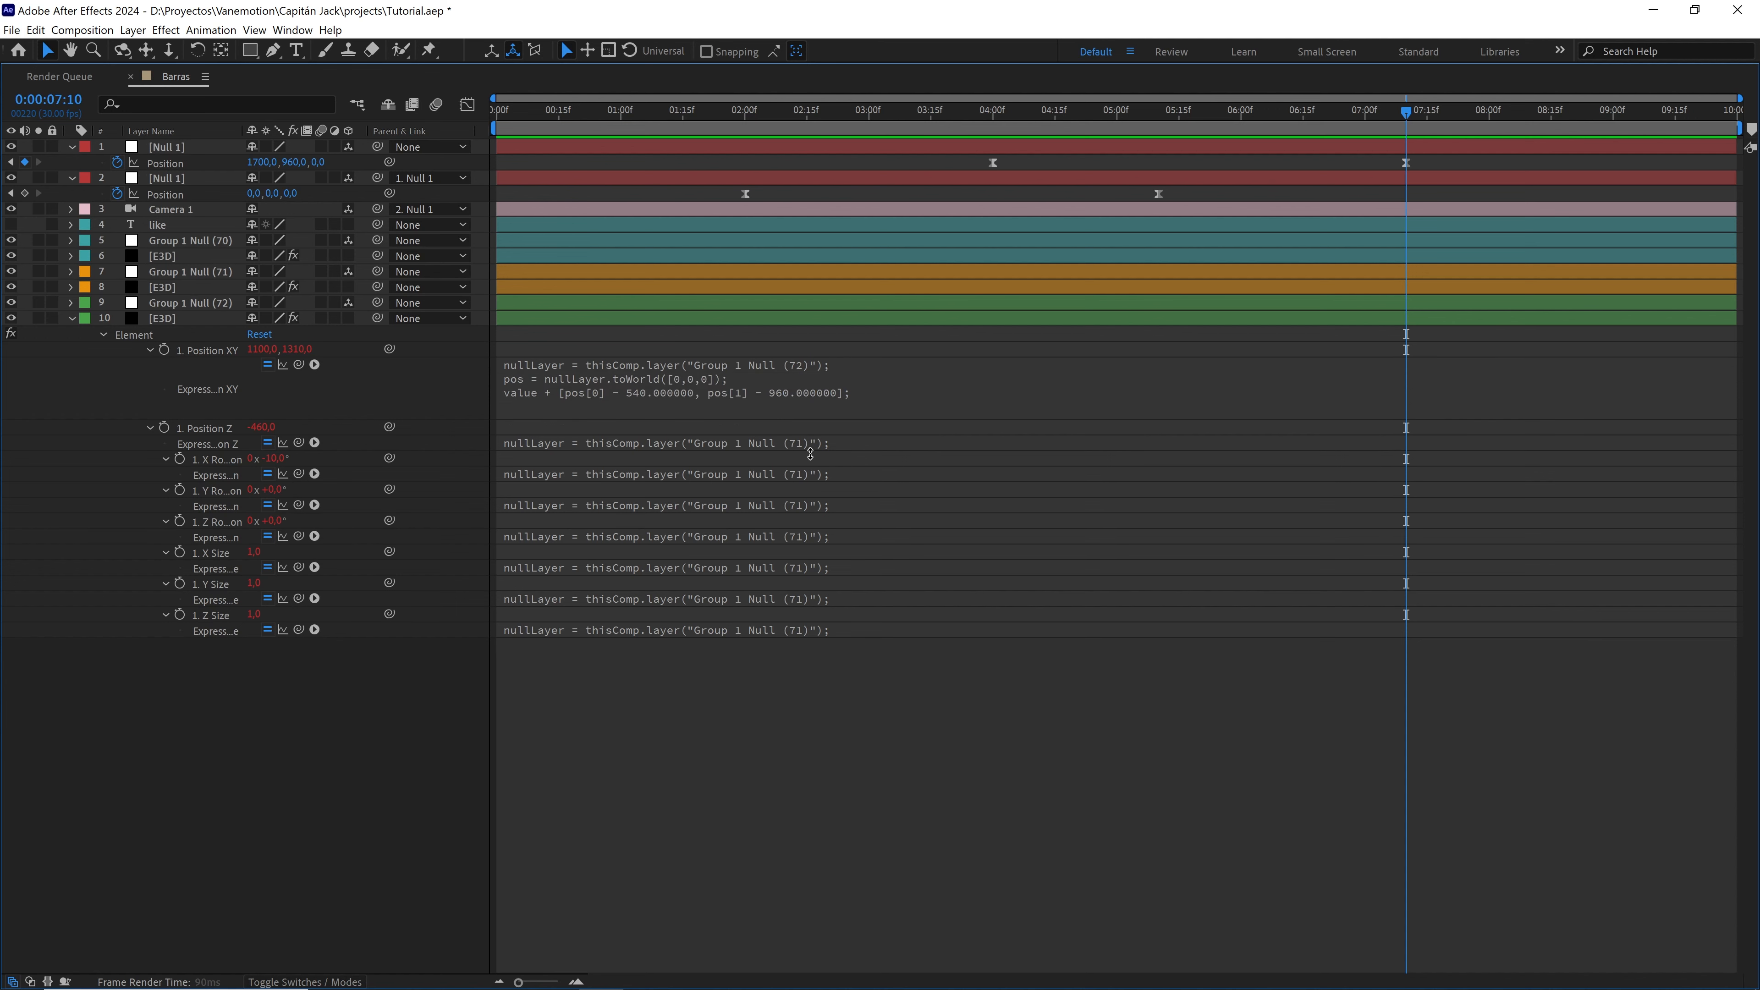
left_click(814, 441)
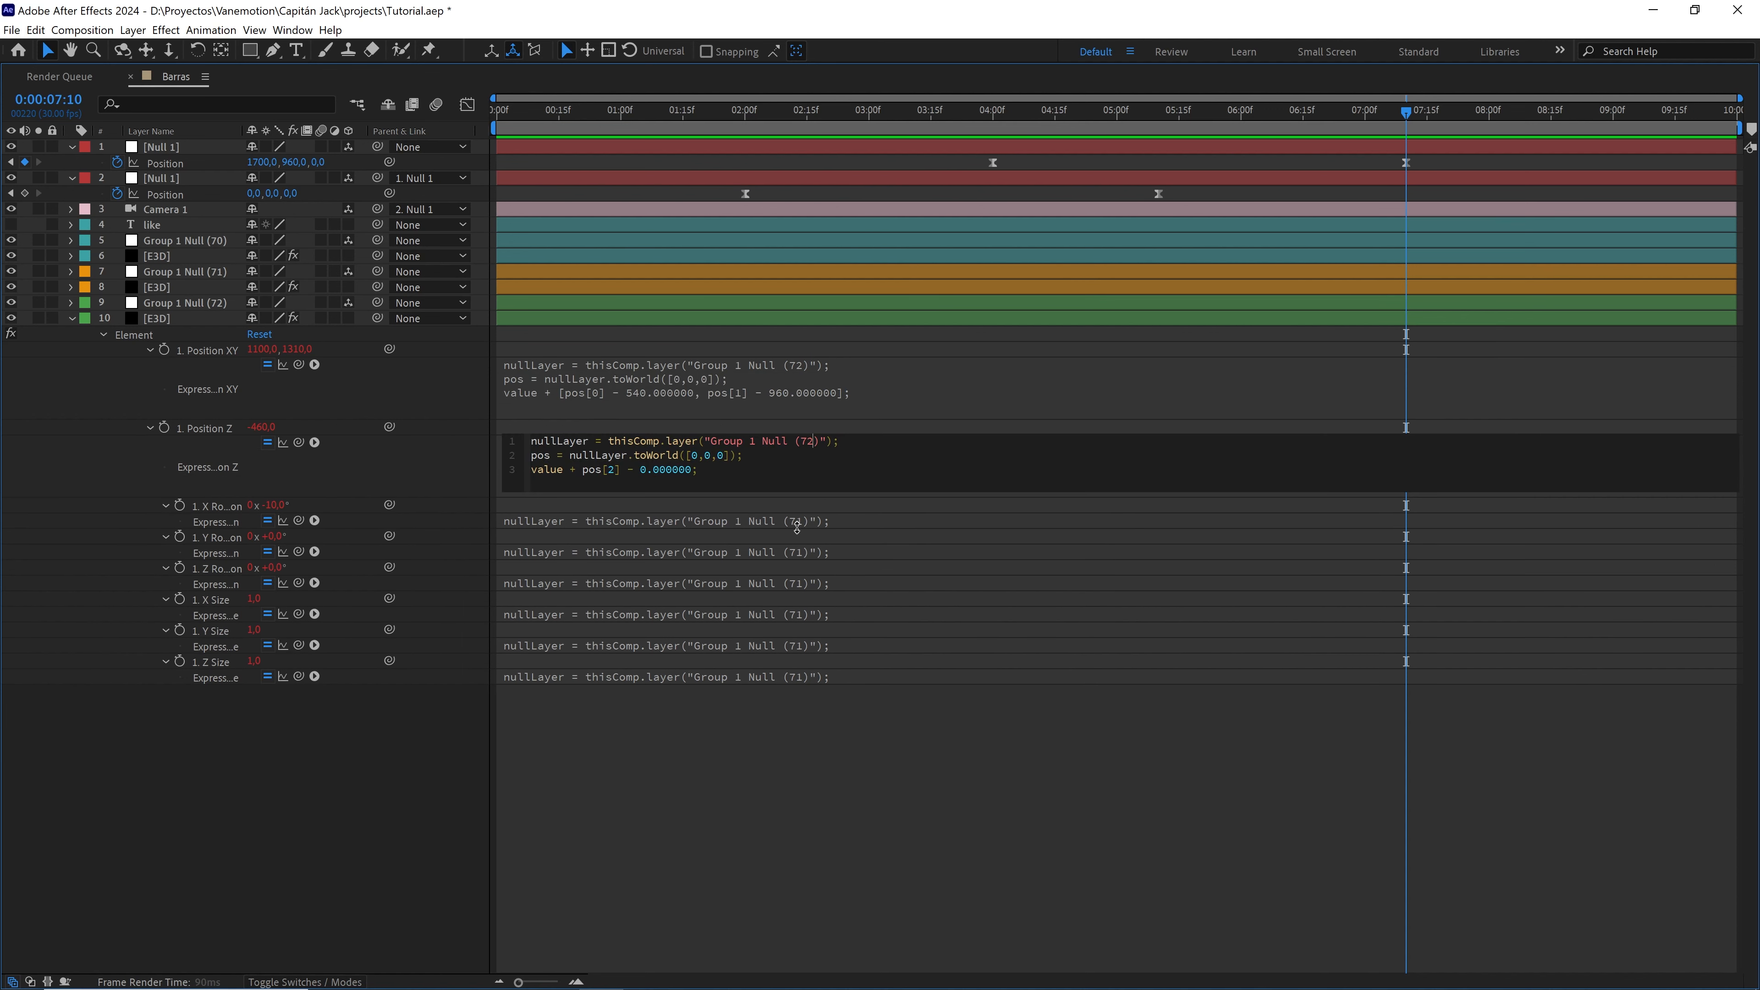
- Point the X Rotation and Y Rotation expressions to Group 1 Null (72) and collapse the Y Rotation expression
left_click(797, 521)
left_click(820, 520)
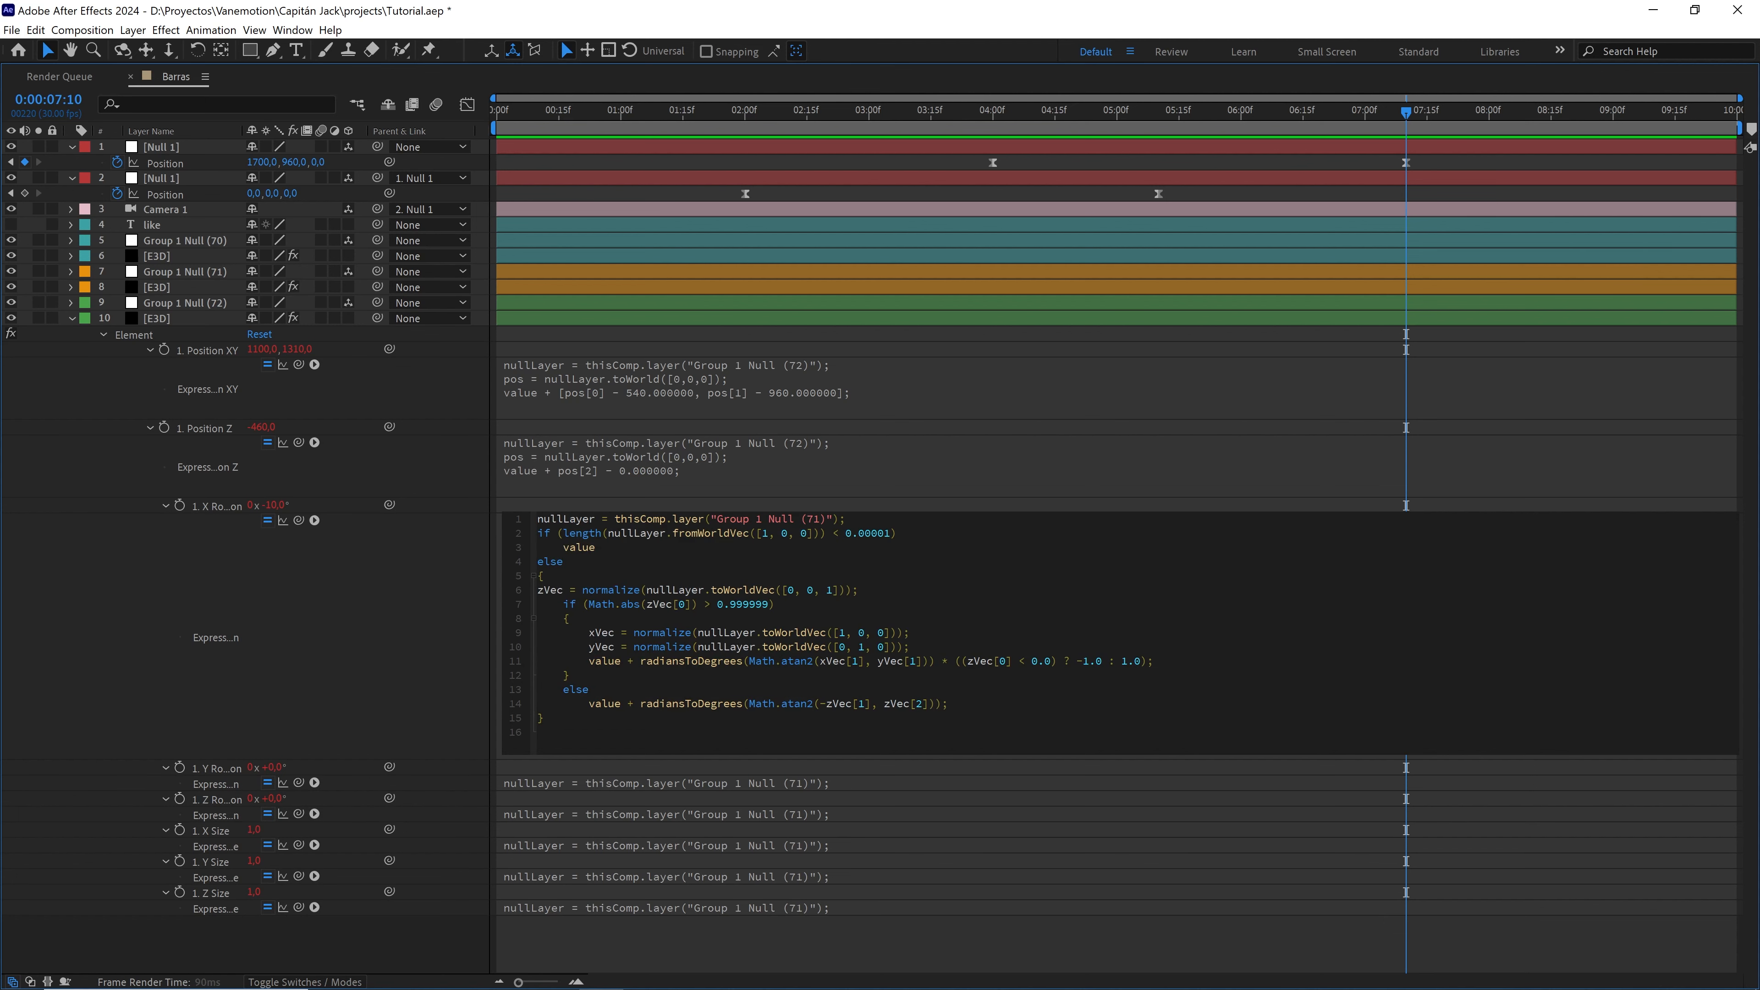
left_click(814, 780)
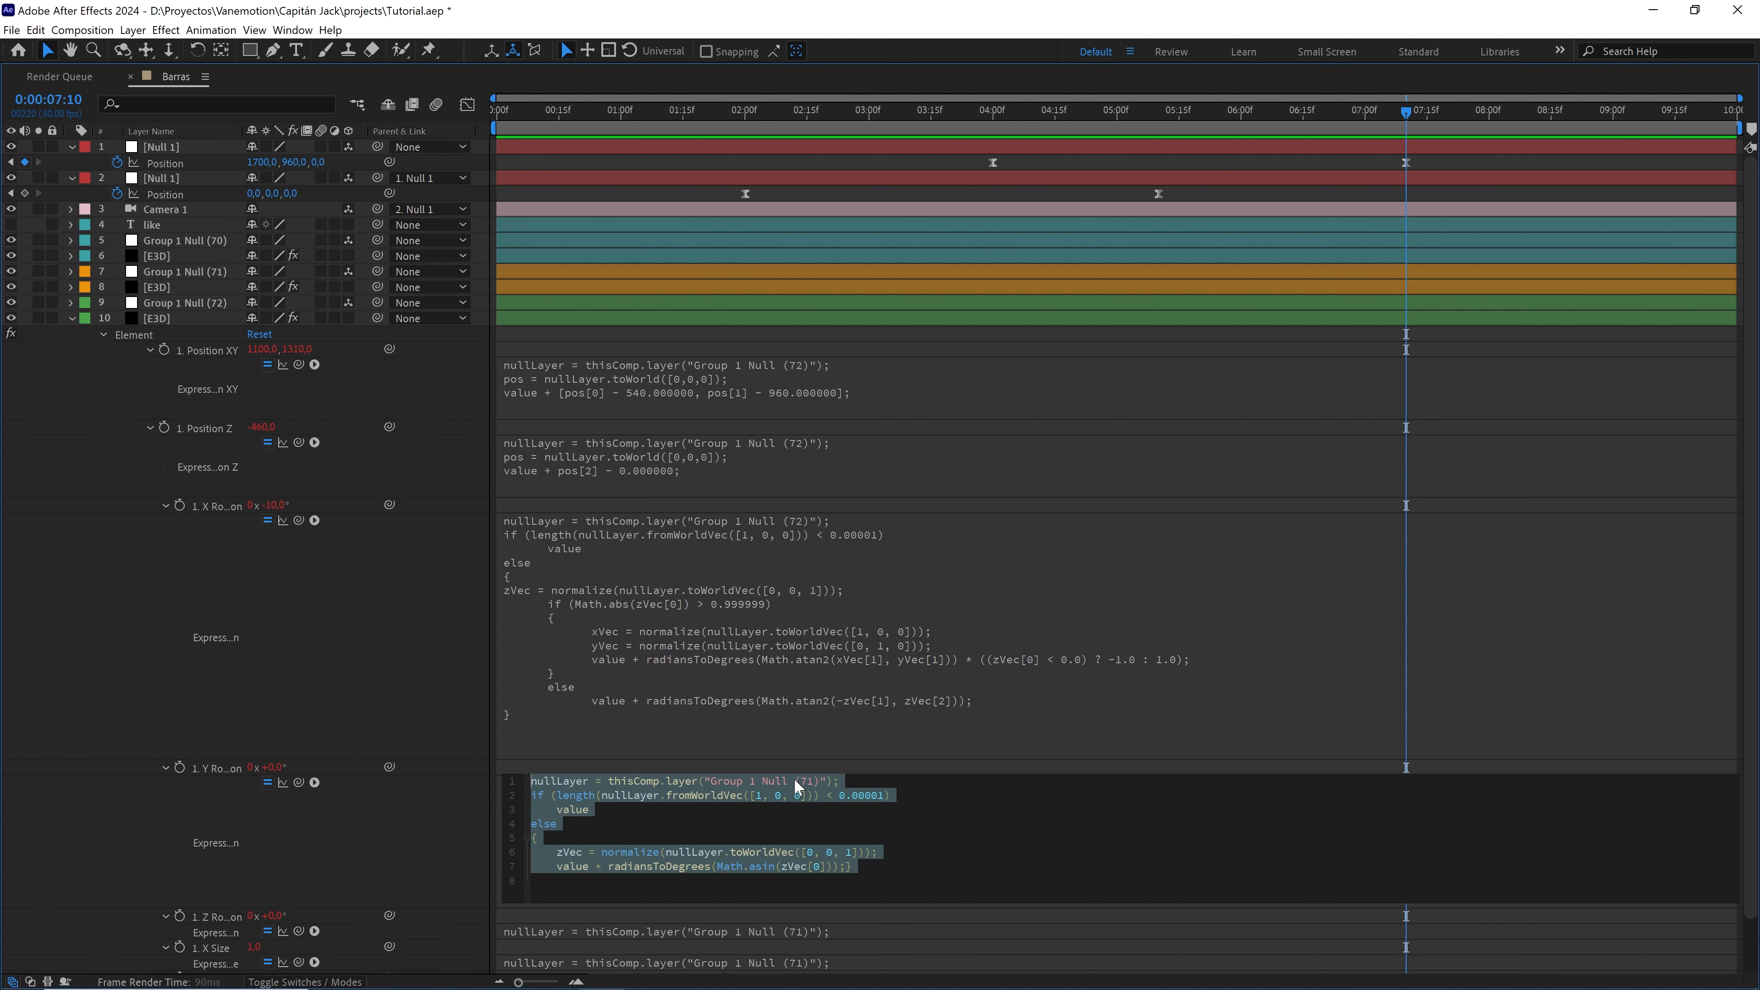
left_click(814, 782)
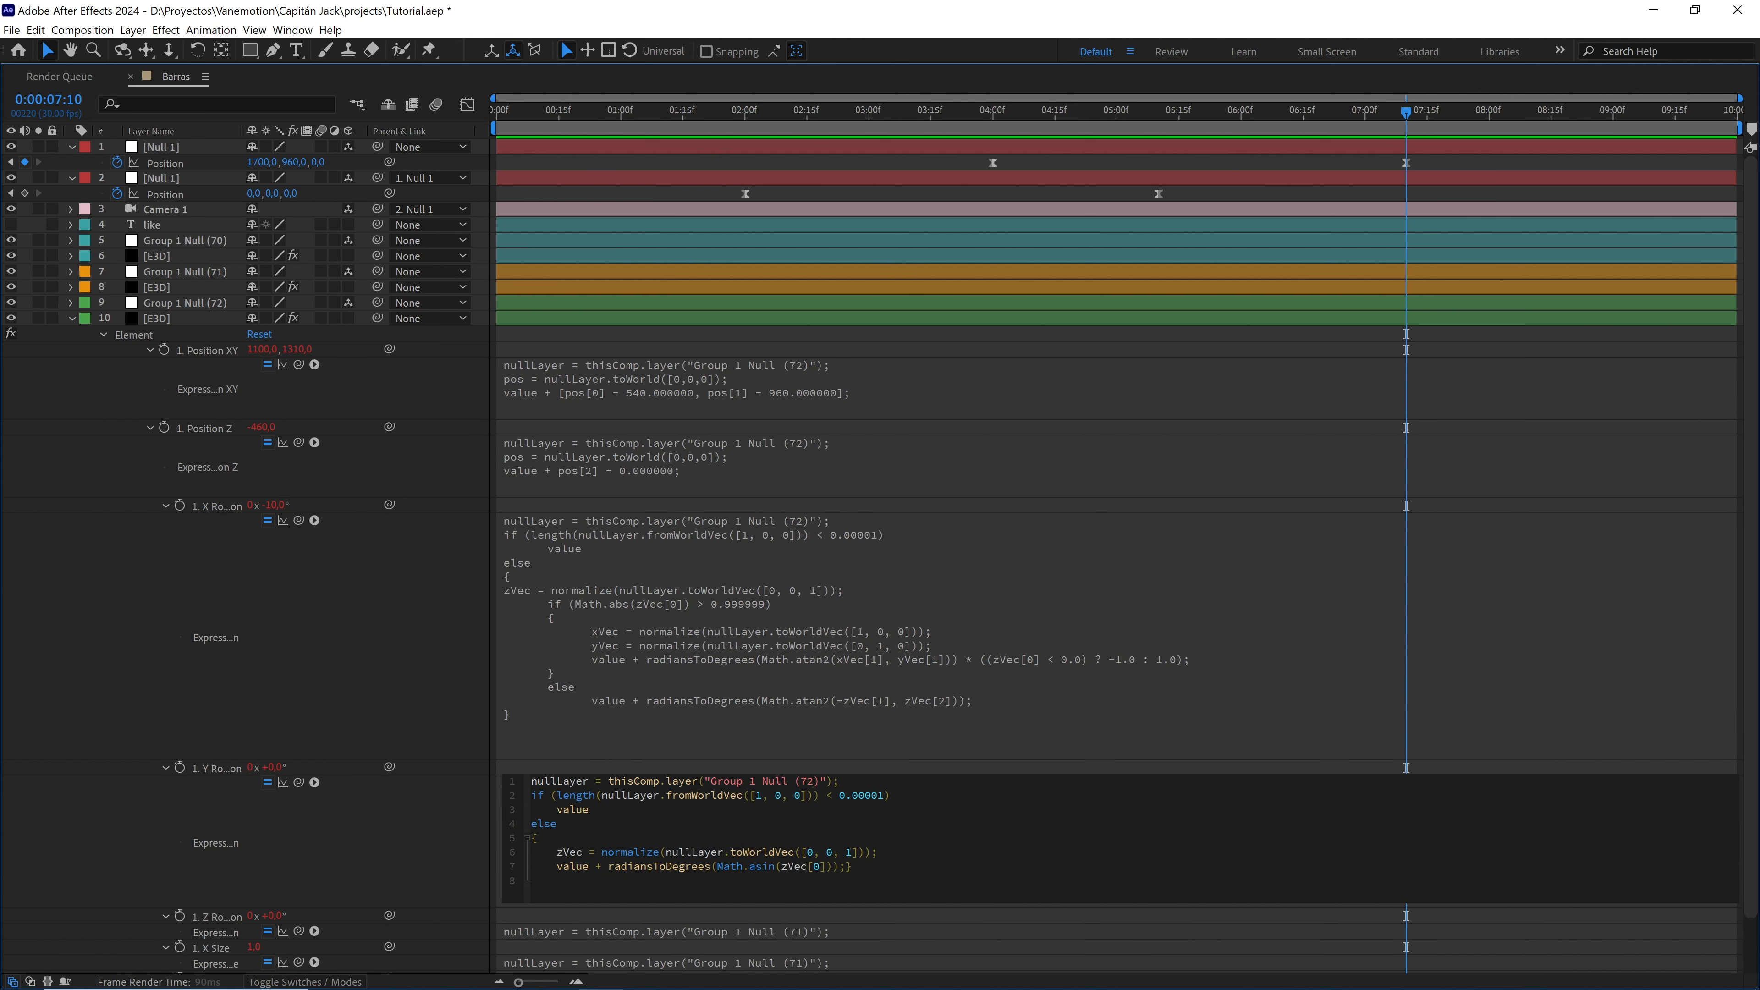
left_click(166, 767)
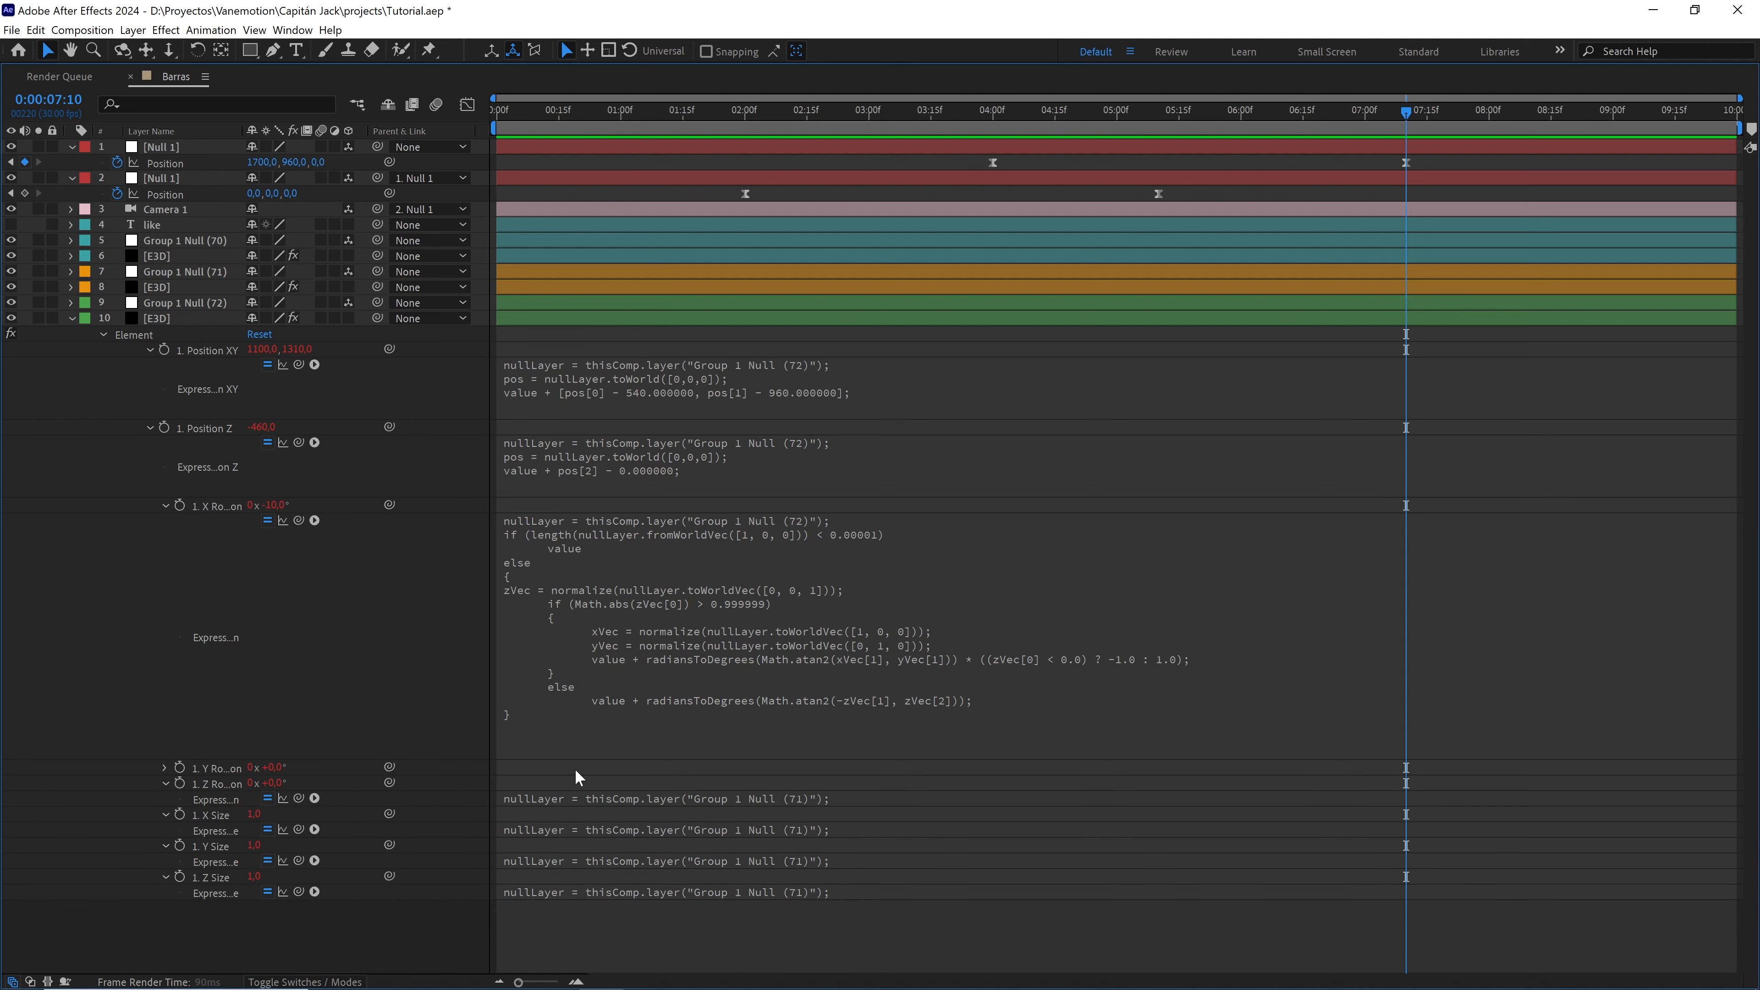
- Point the Z Rotation expression to Group 1 Null (72) and collapse it
left_click(804, 802)
left_click(821, 799)
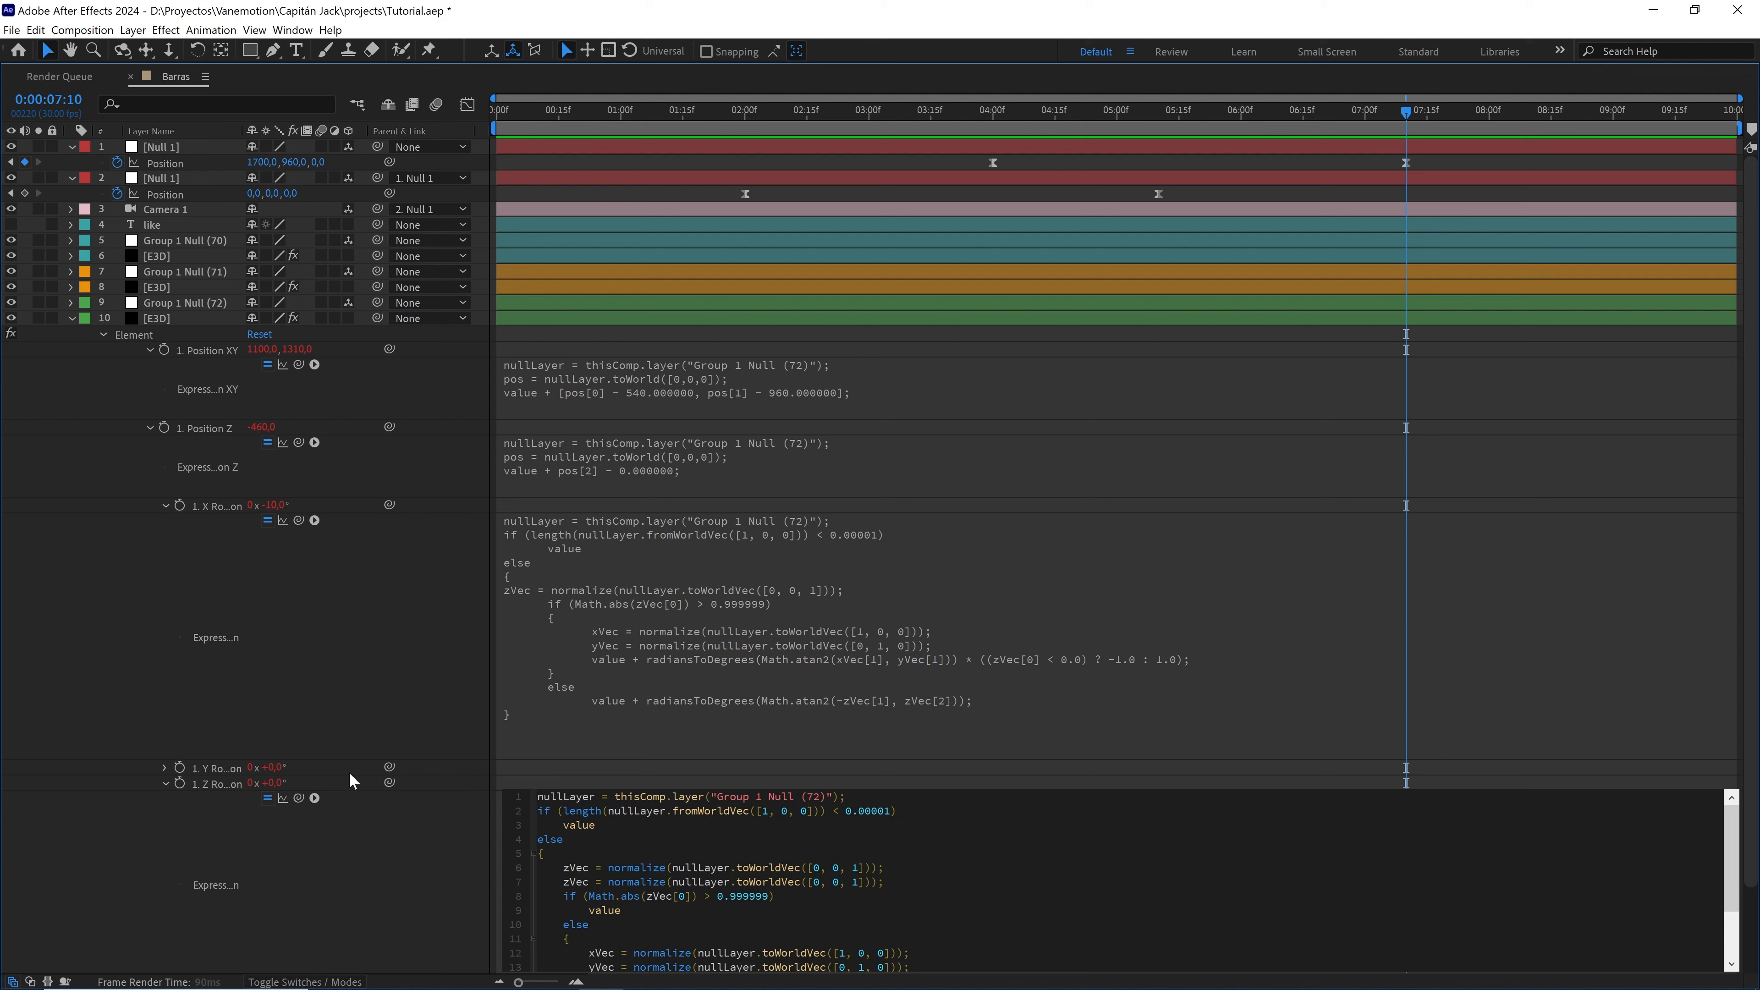
left_click(166, 783)
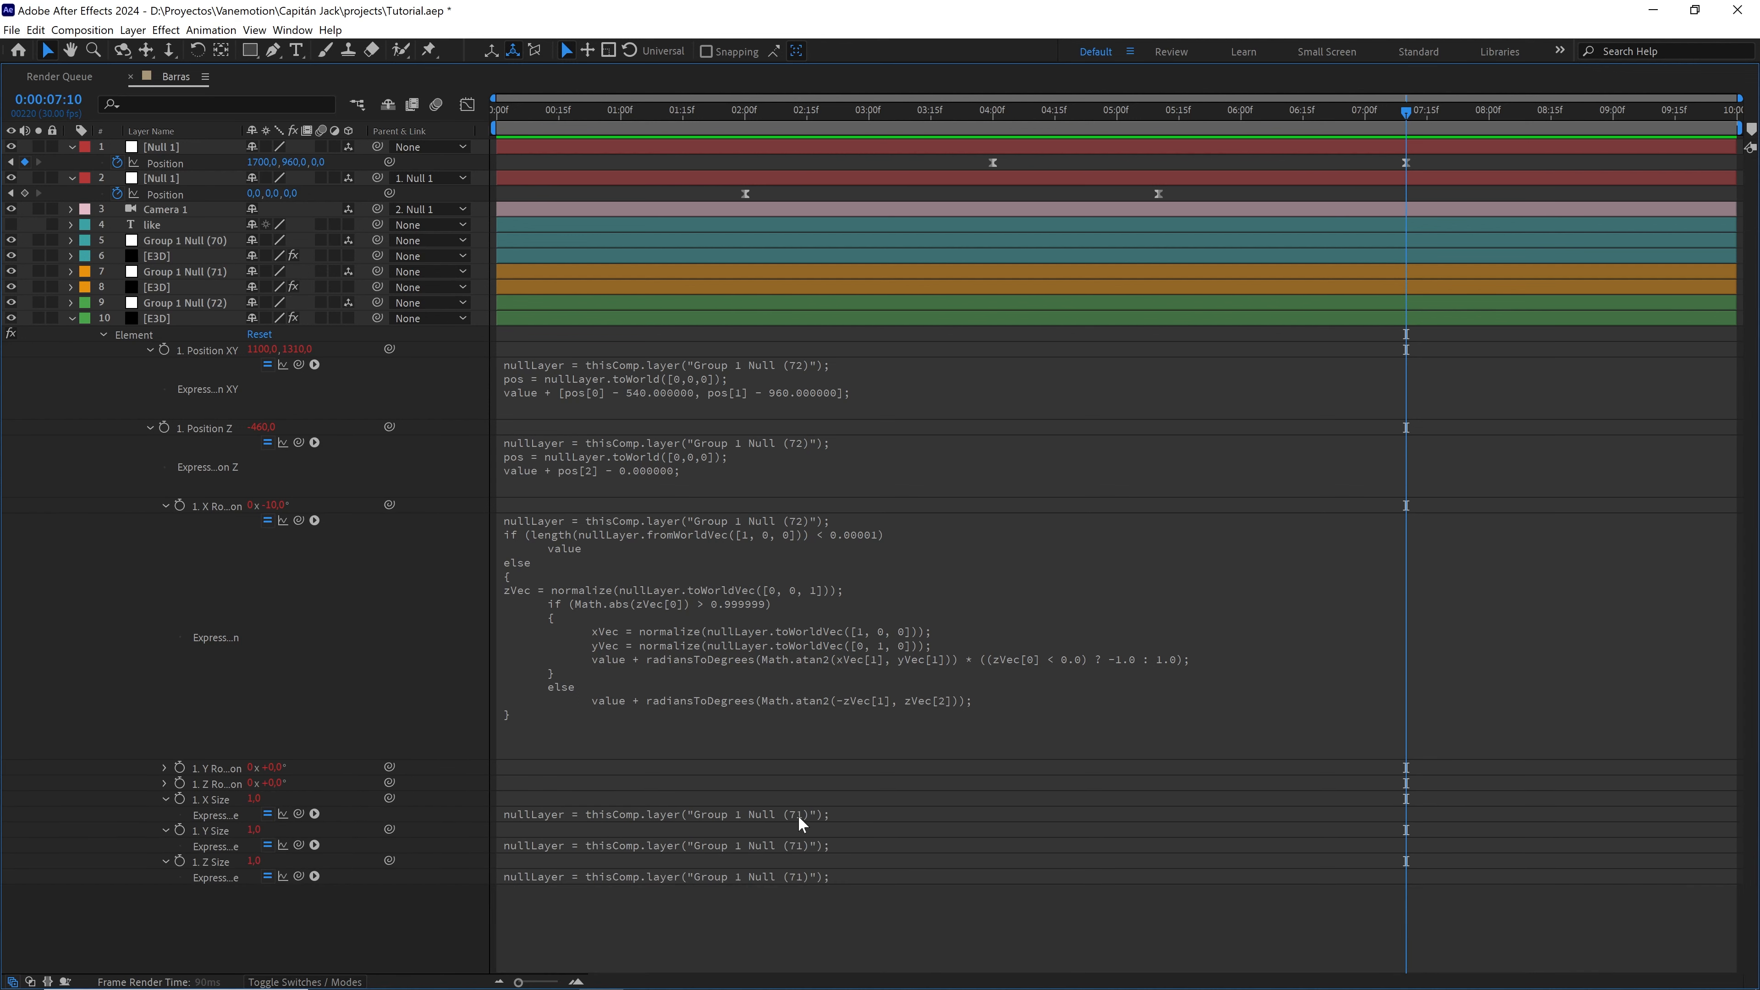
- Point the green E3D layer's X Size and Y Size expressions to Group 1 Null (72) and collapse the Y Size expression
left_click(815, 824)
left_click(814, 812)
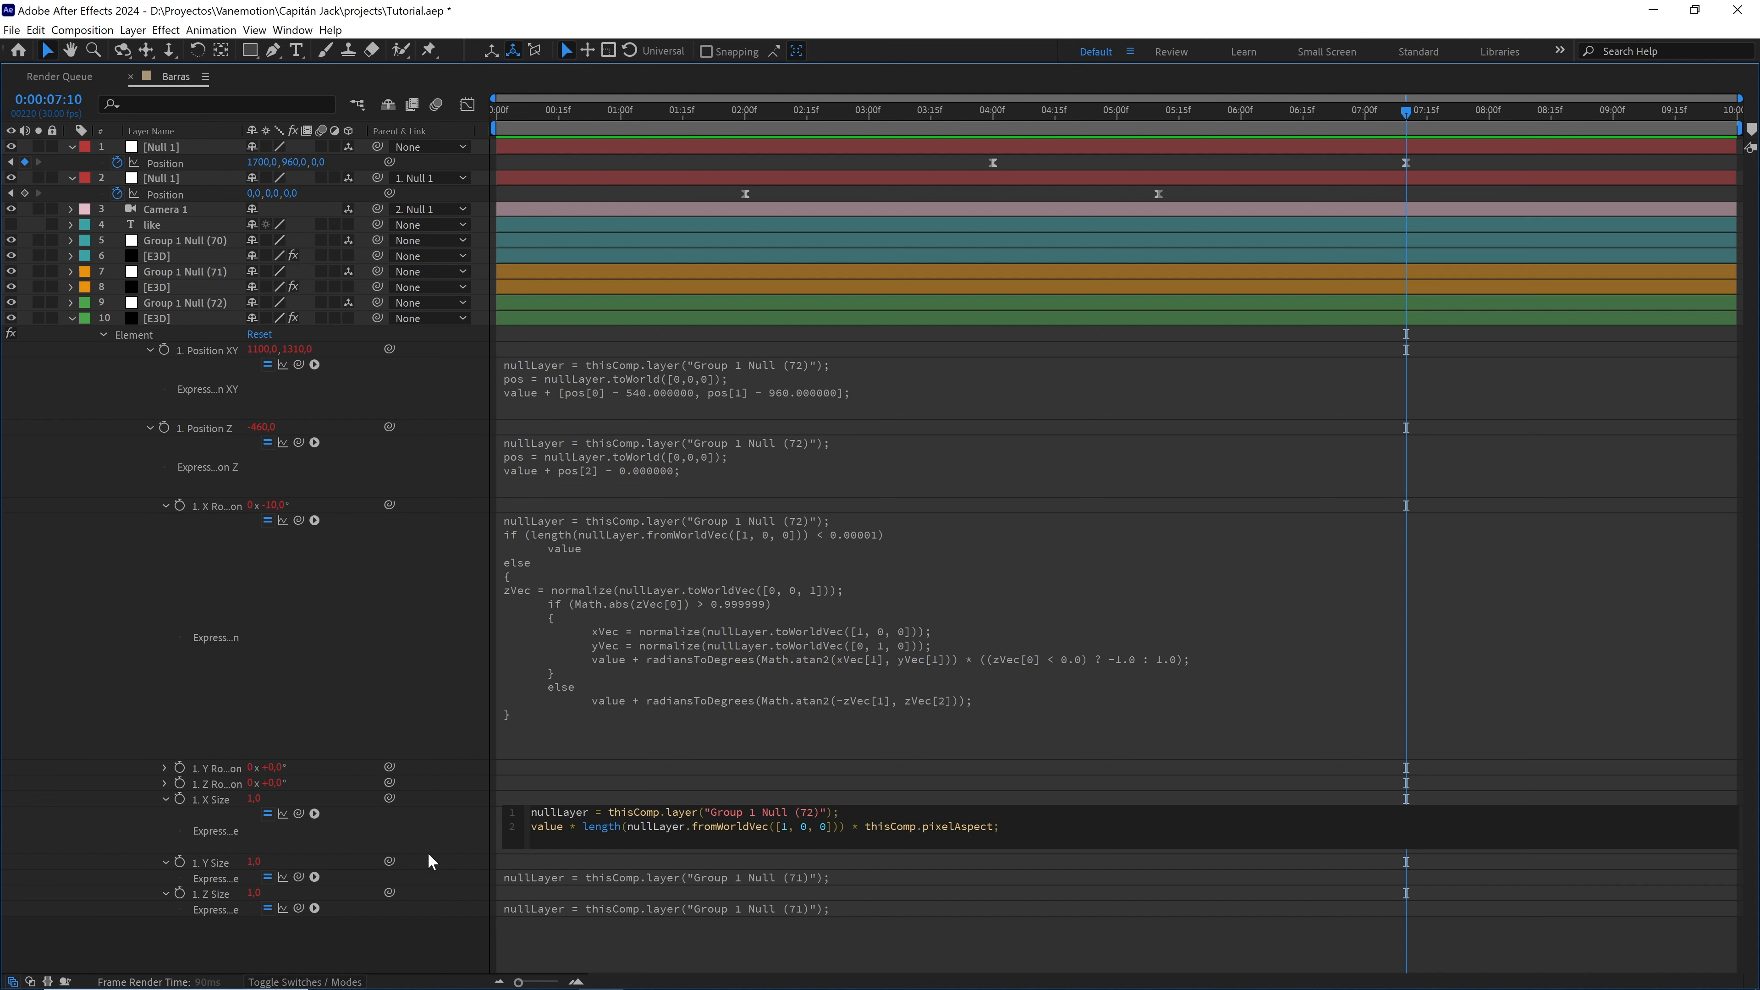
left_click(171, 866)
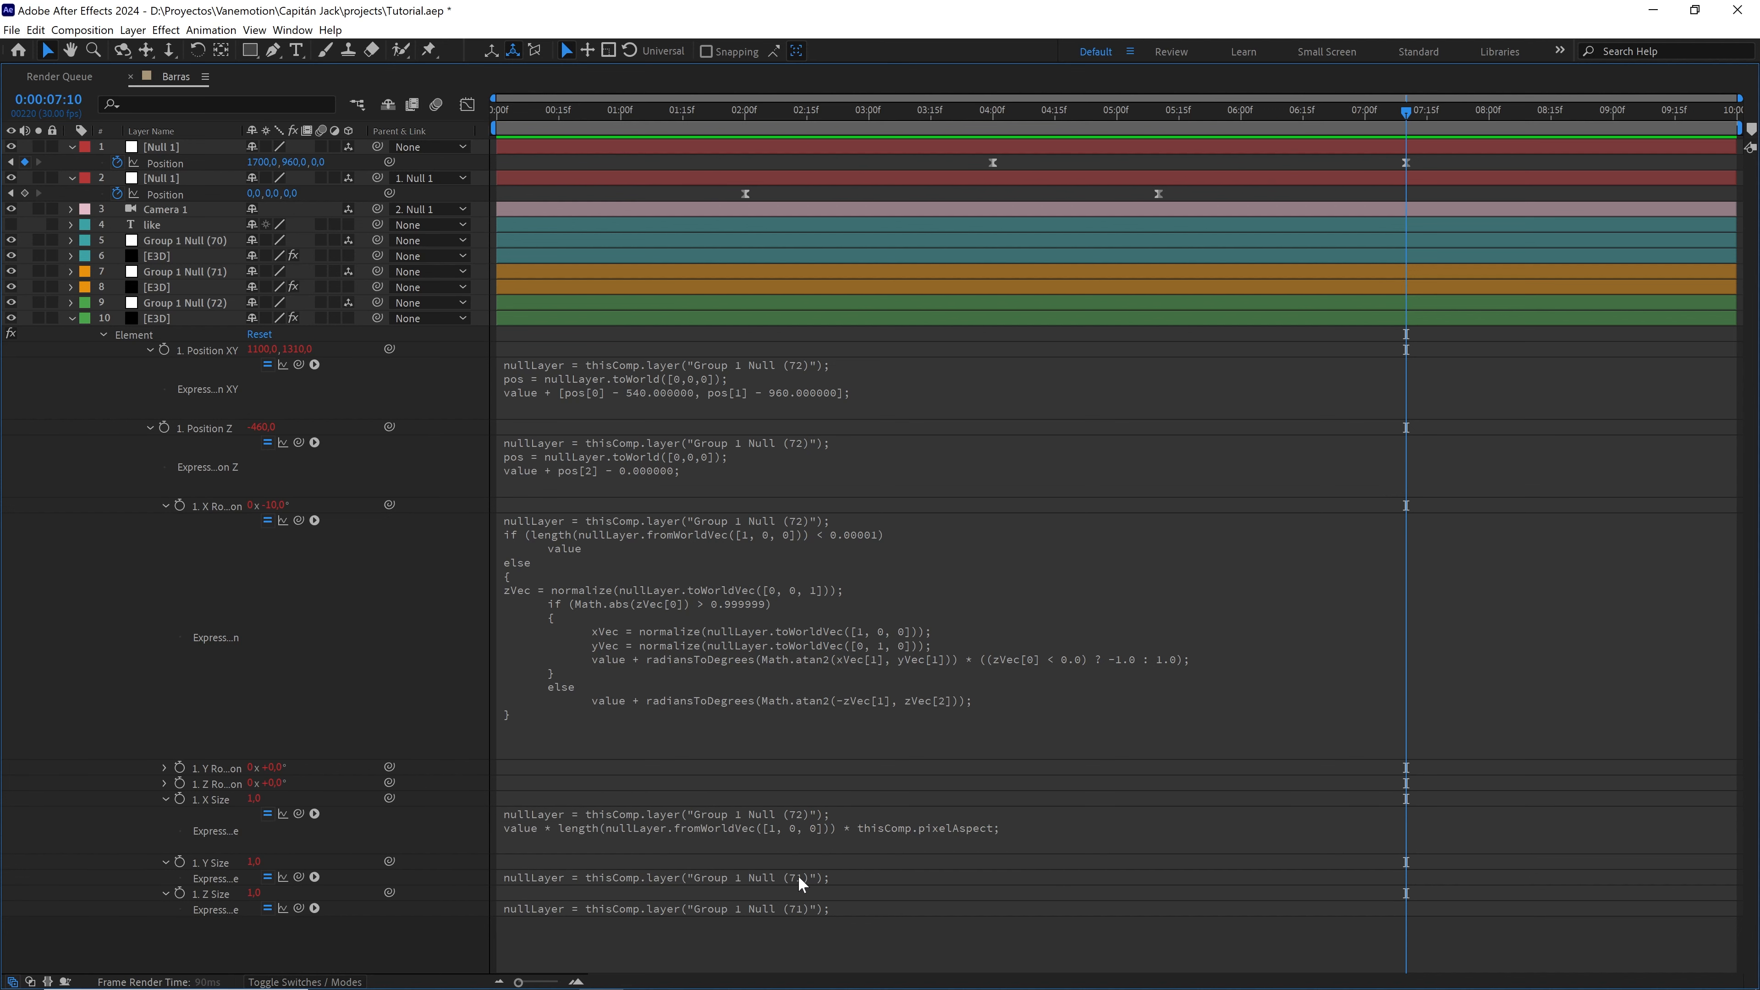
left_click(801, 881)
left_click(814, 876)
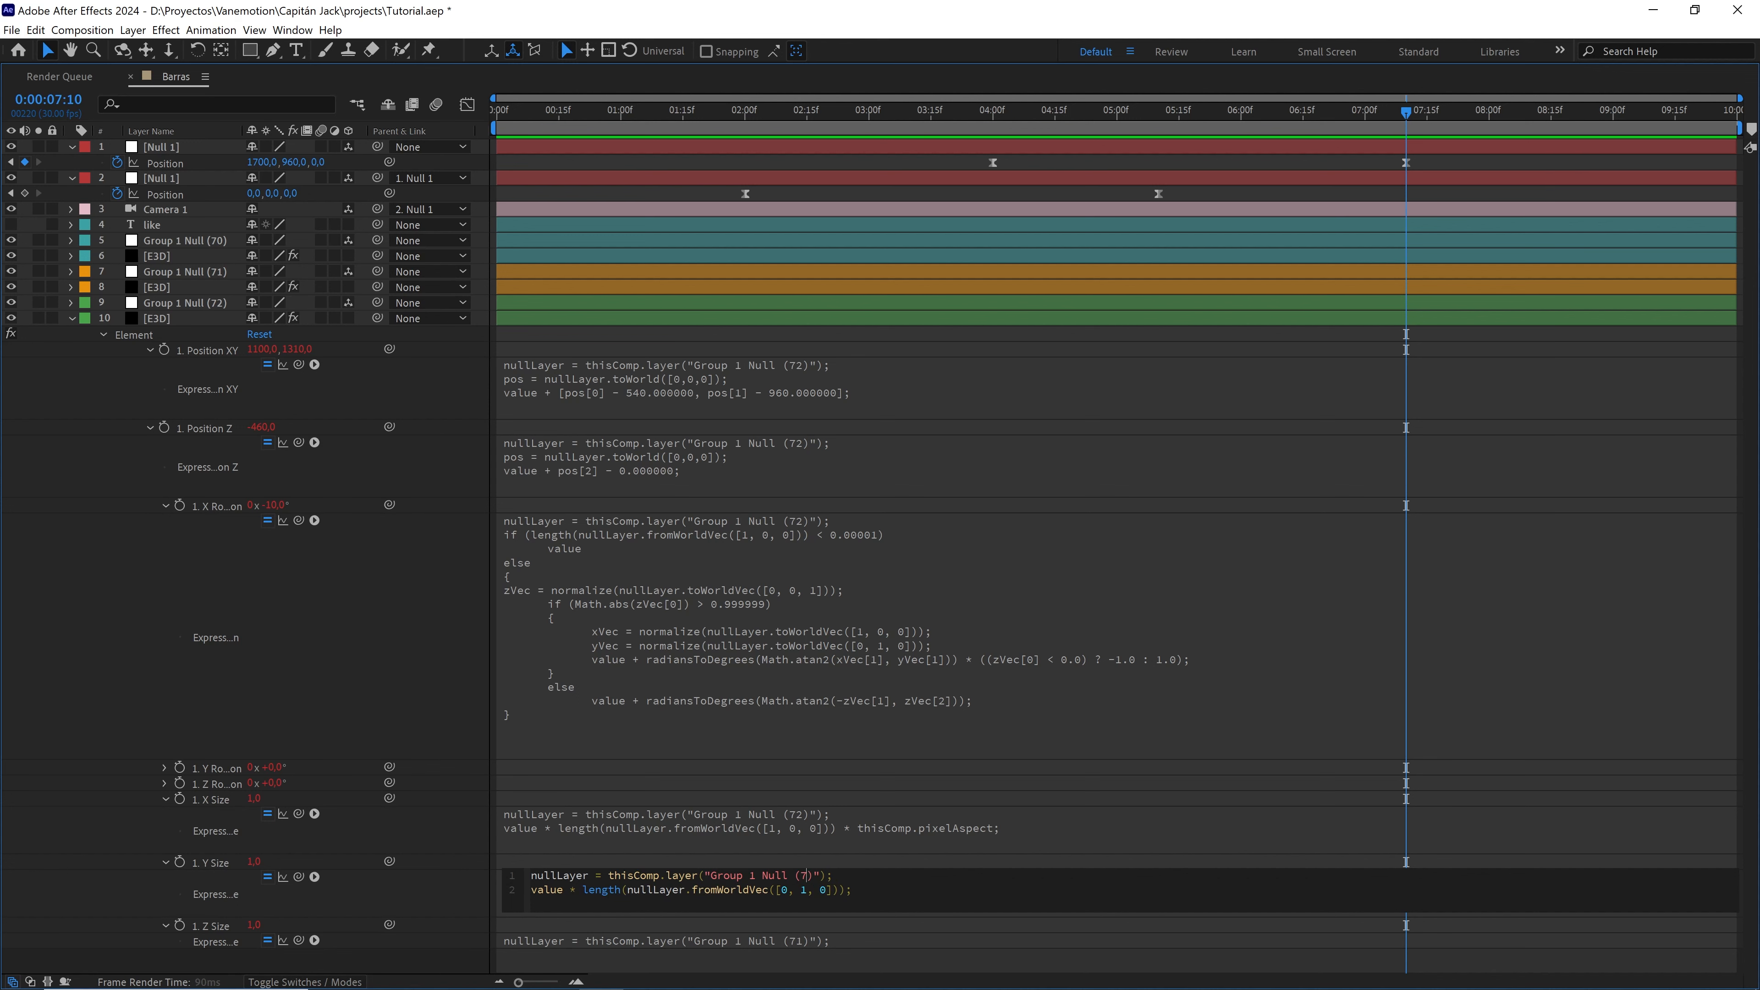
left_click(165, 863)
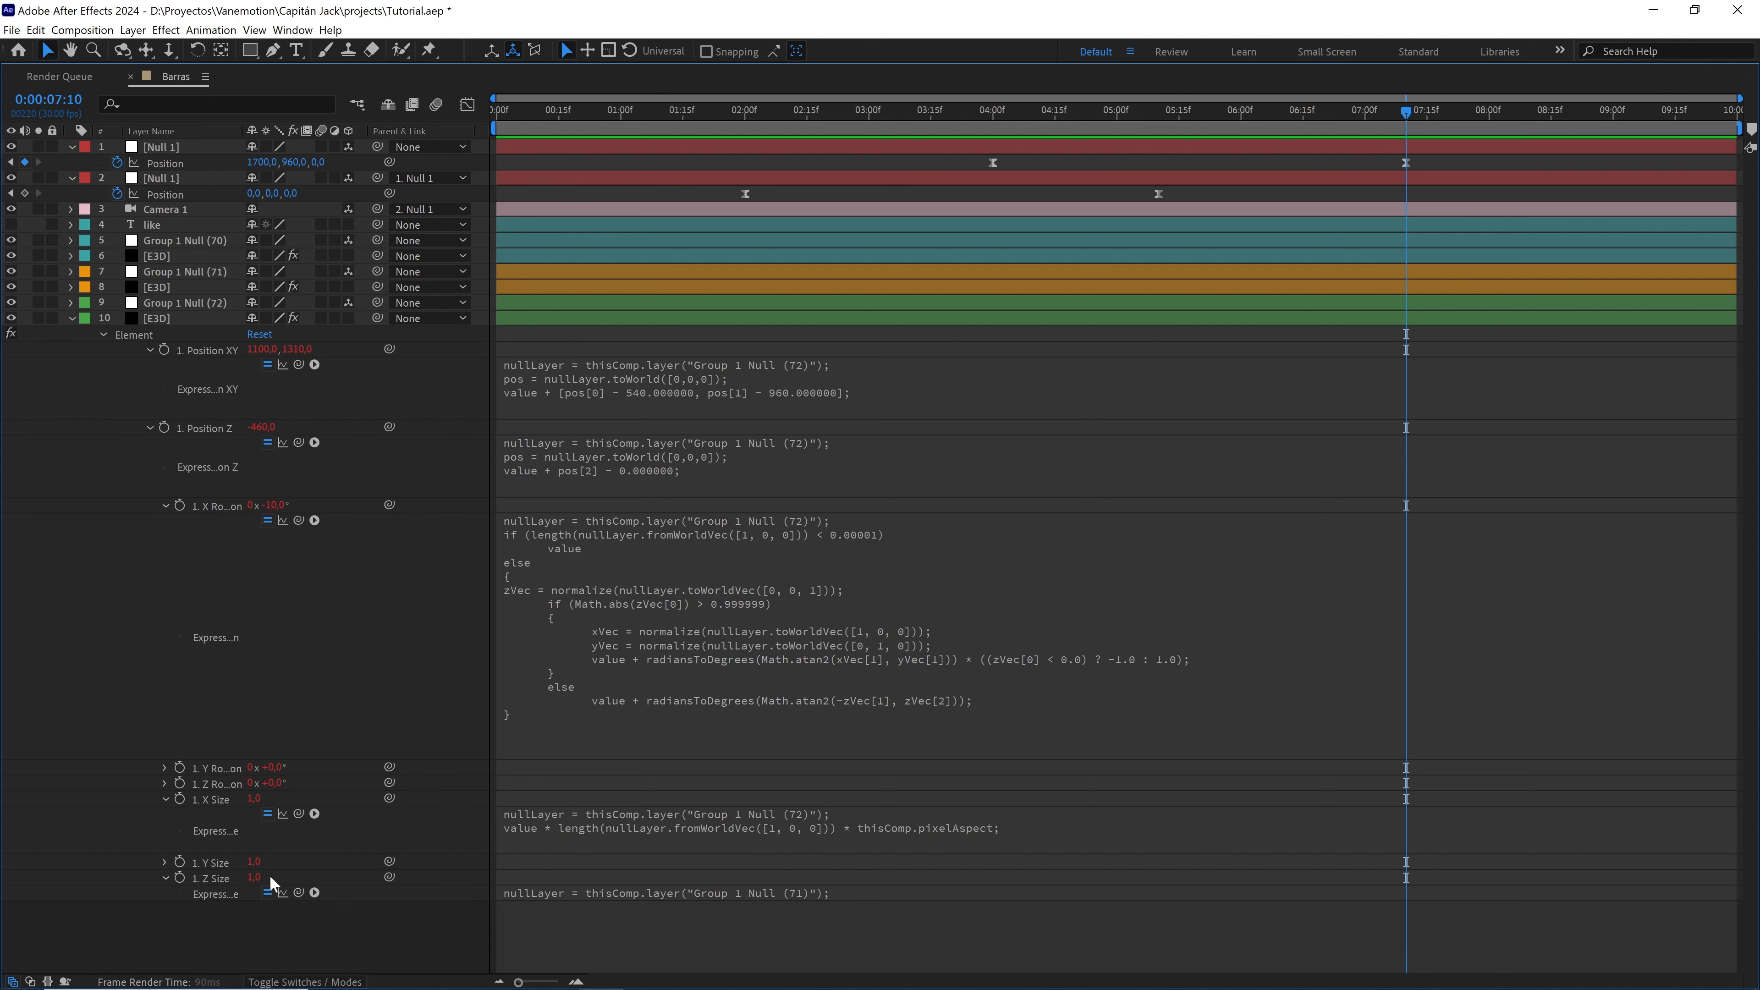
- Point the Z Size expression to Group 1 Null (72), then restore the panel layout with the green E3D layer collapsed
left_click(800, 894)
left_click(806, 892)
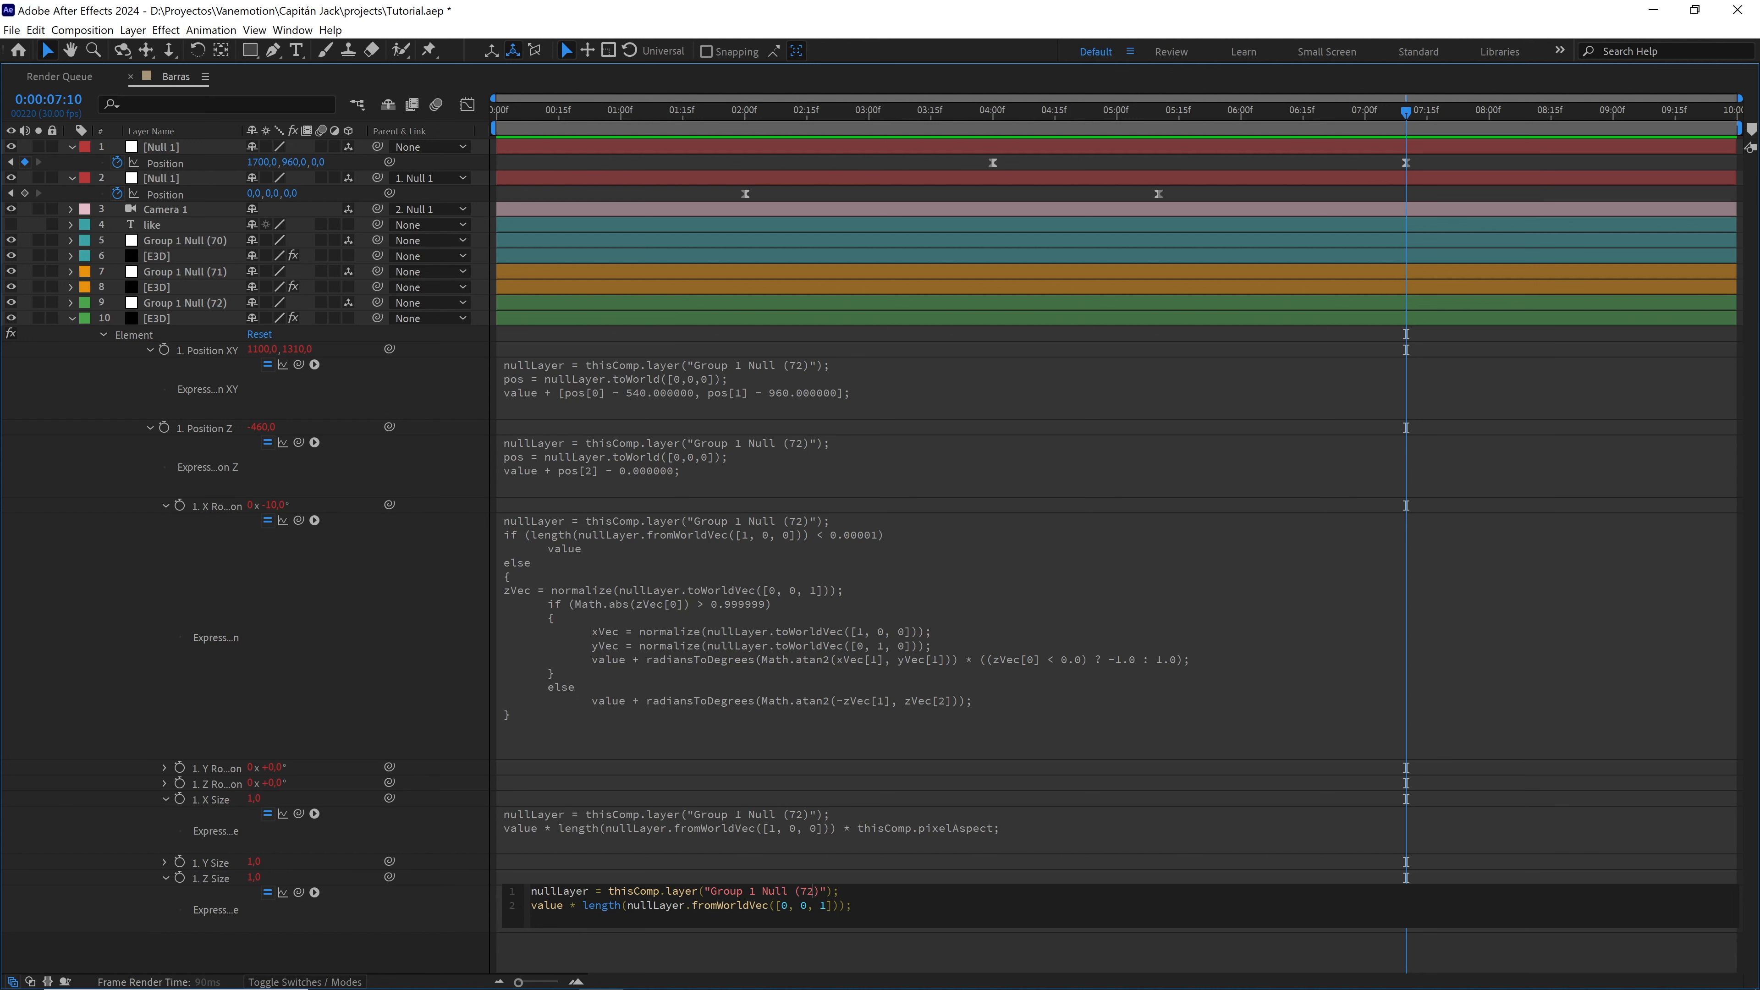
left_click(948, 854)
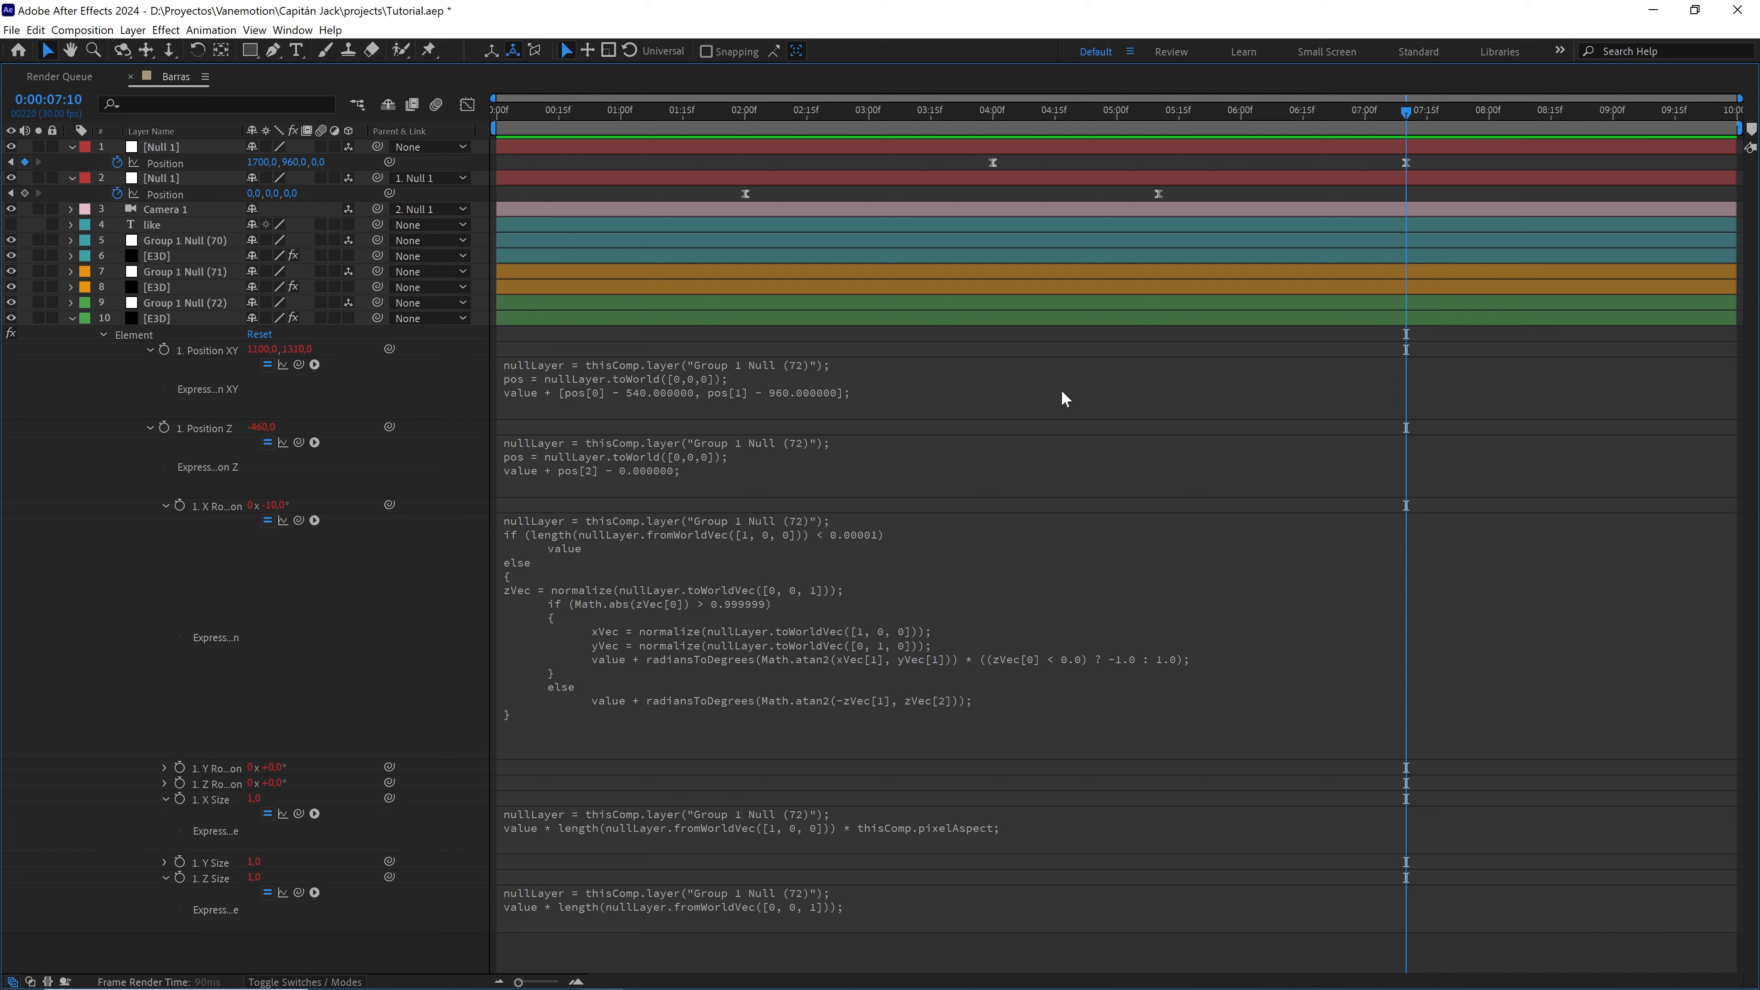
key("grave")
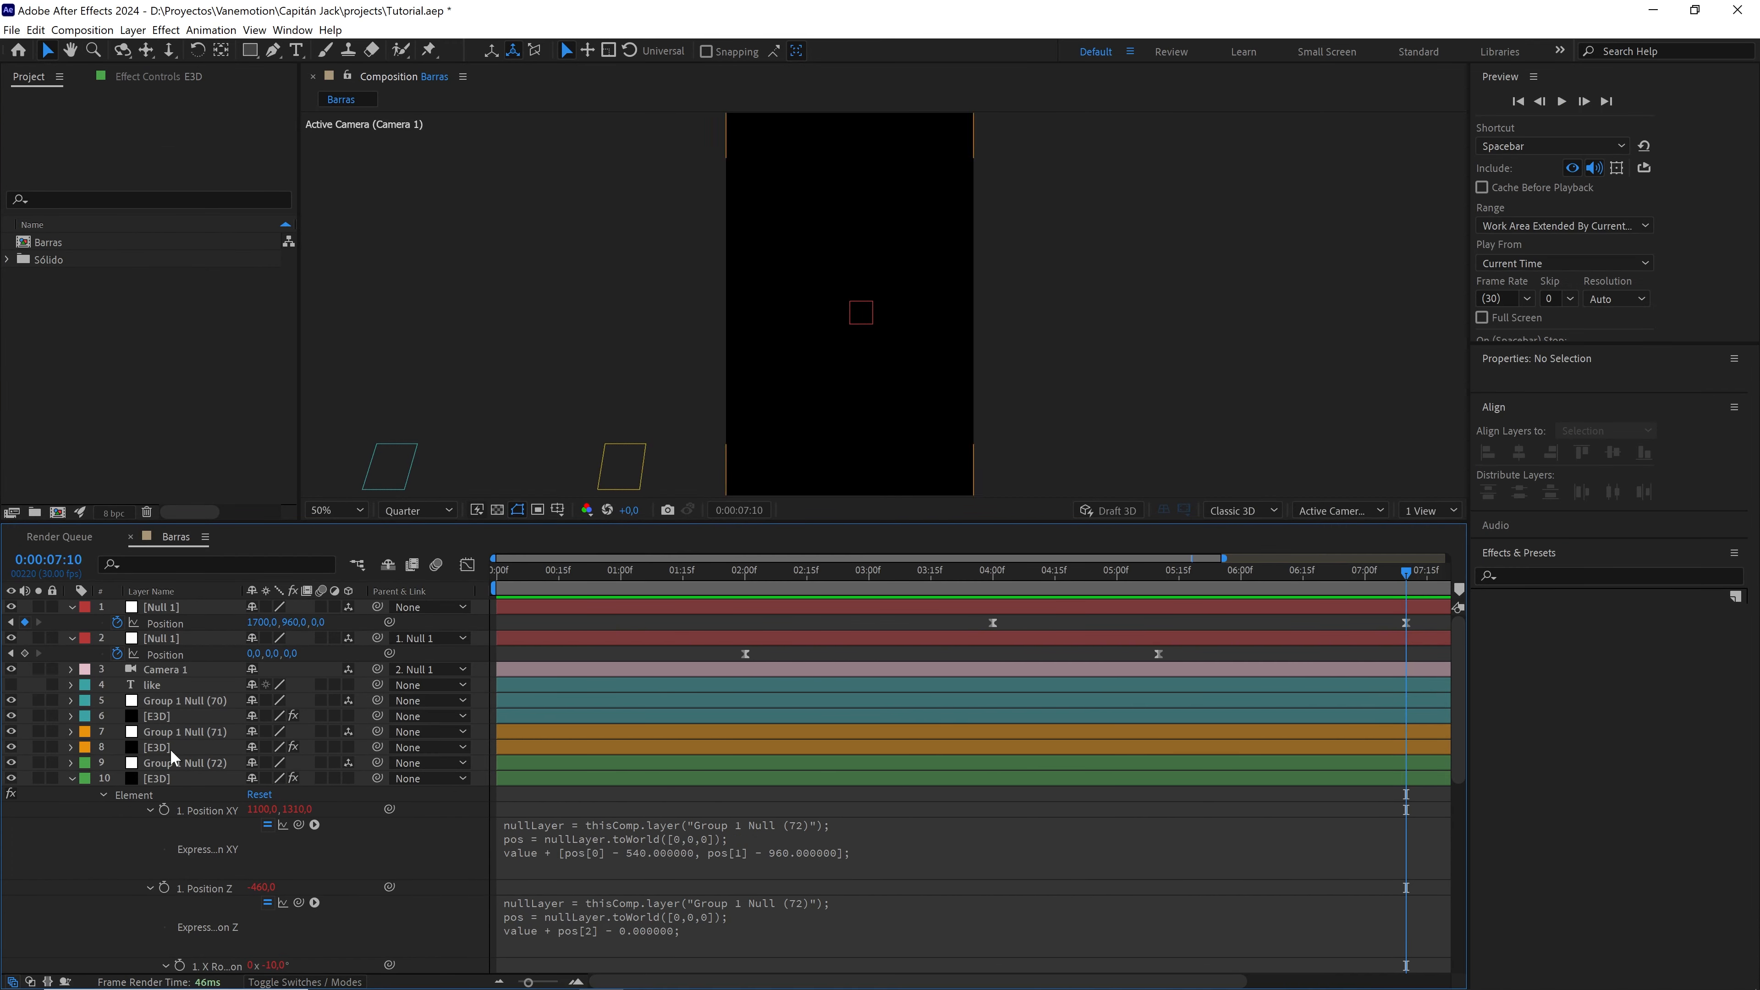
left_click(71, 778)
- Reveal the animated properties of Group 1 Null (72) and remove all its Position and Y Rotation keyframes
left_click(174, 763)
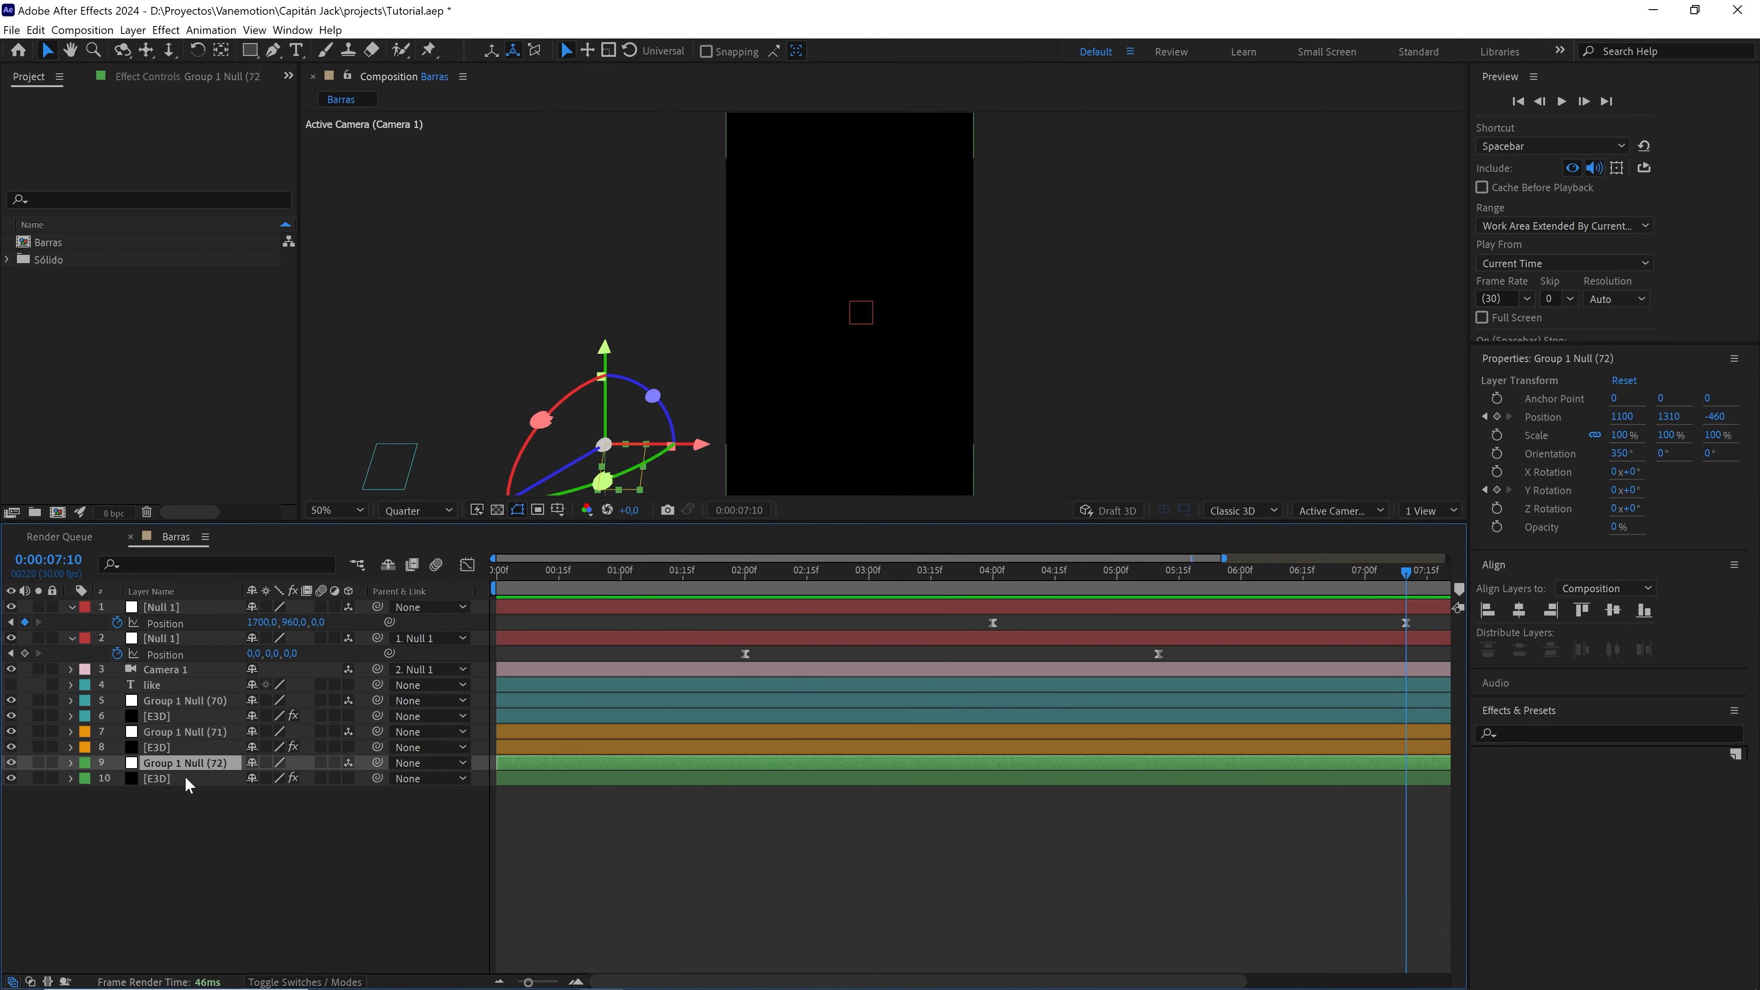
key("u")
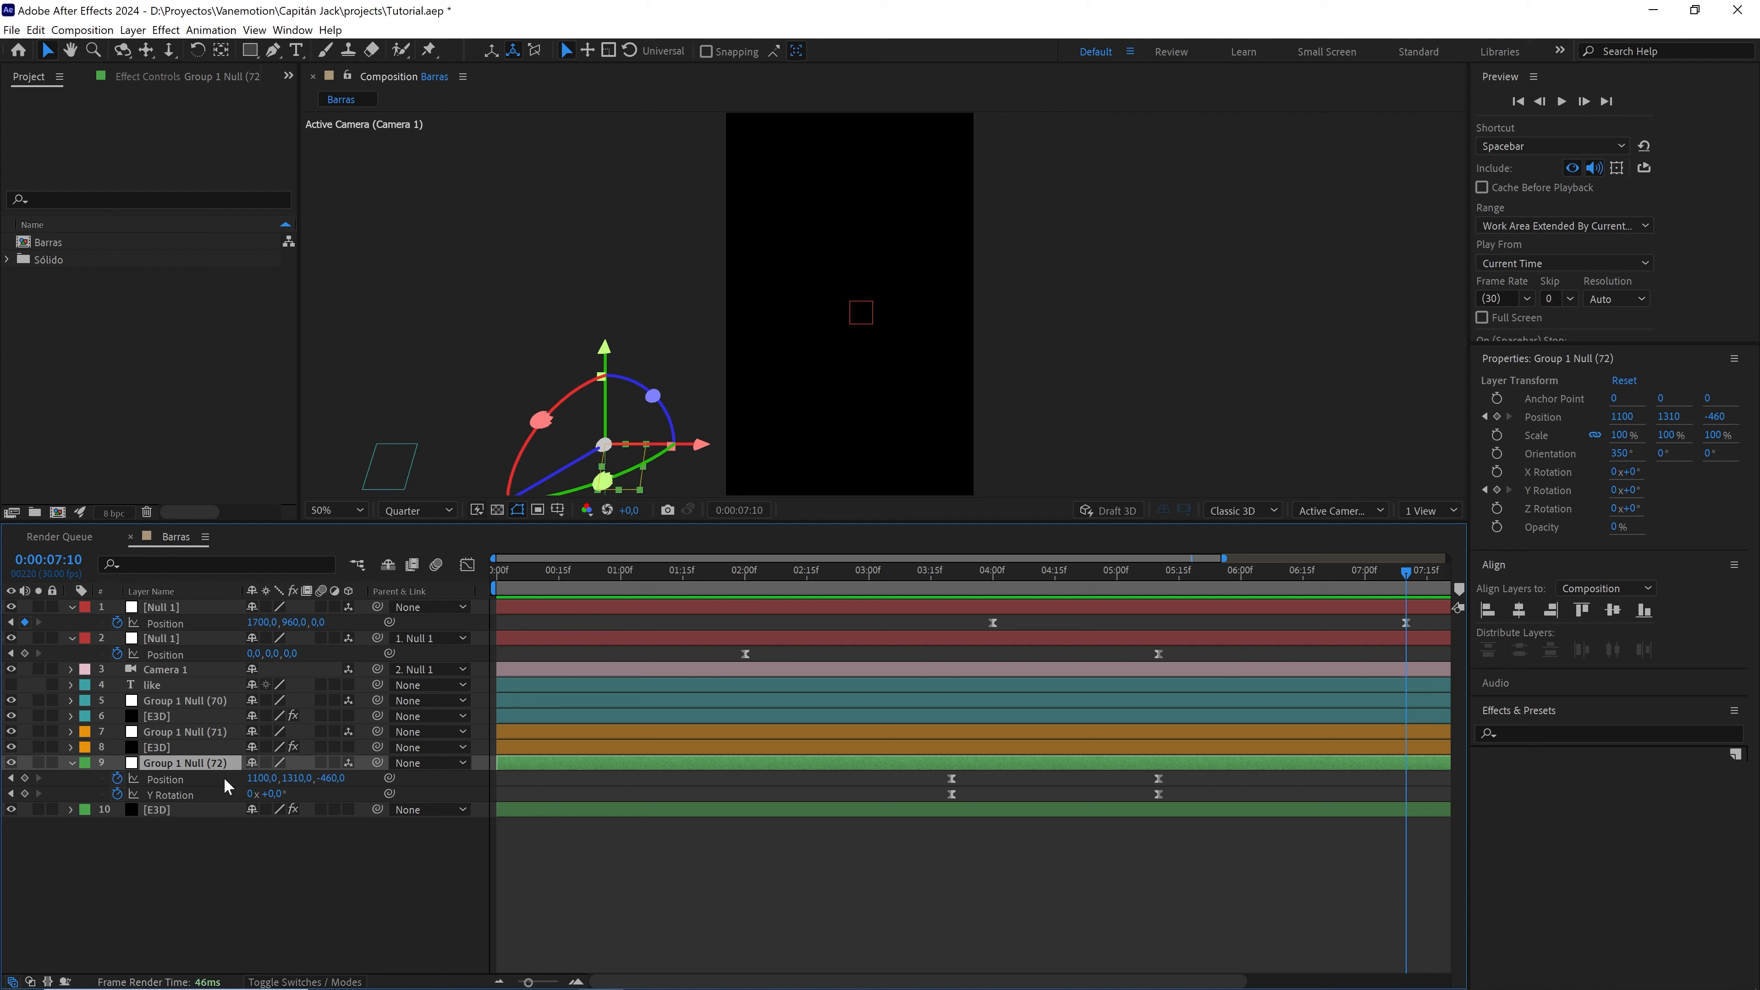
left_click(116, 778)
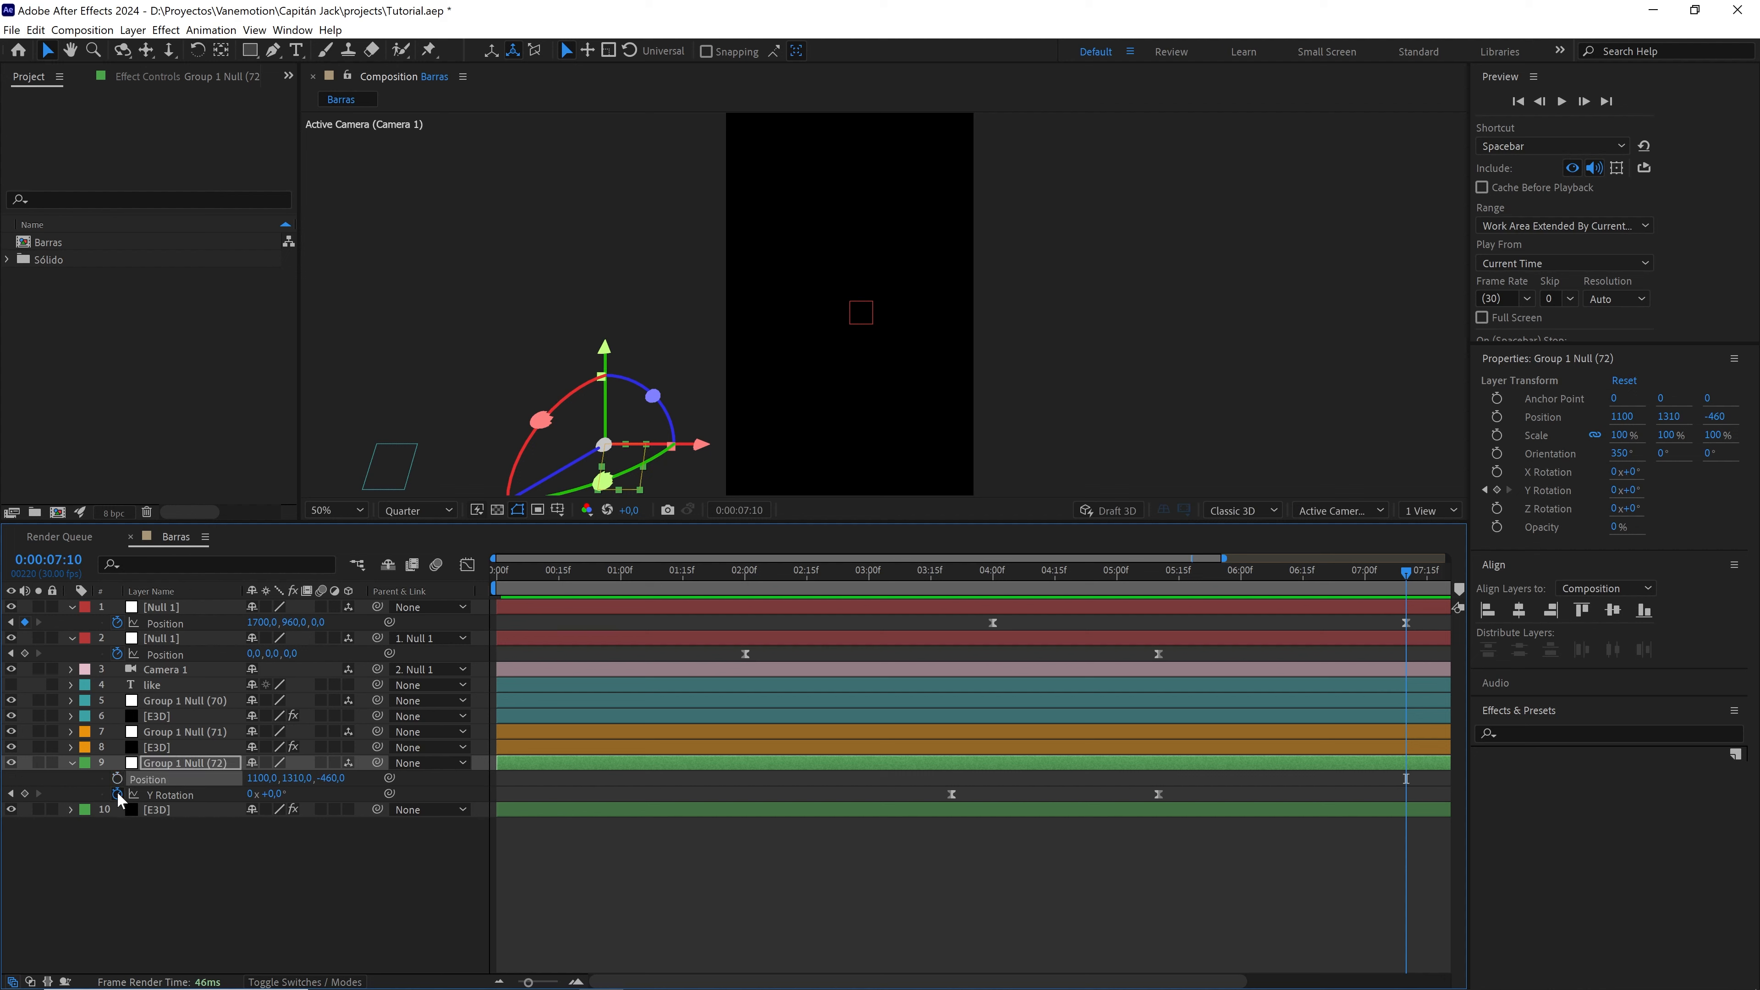
left_click(116, 794)
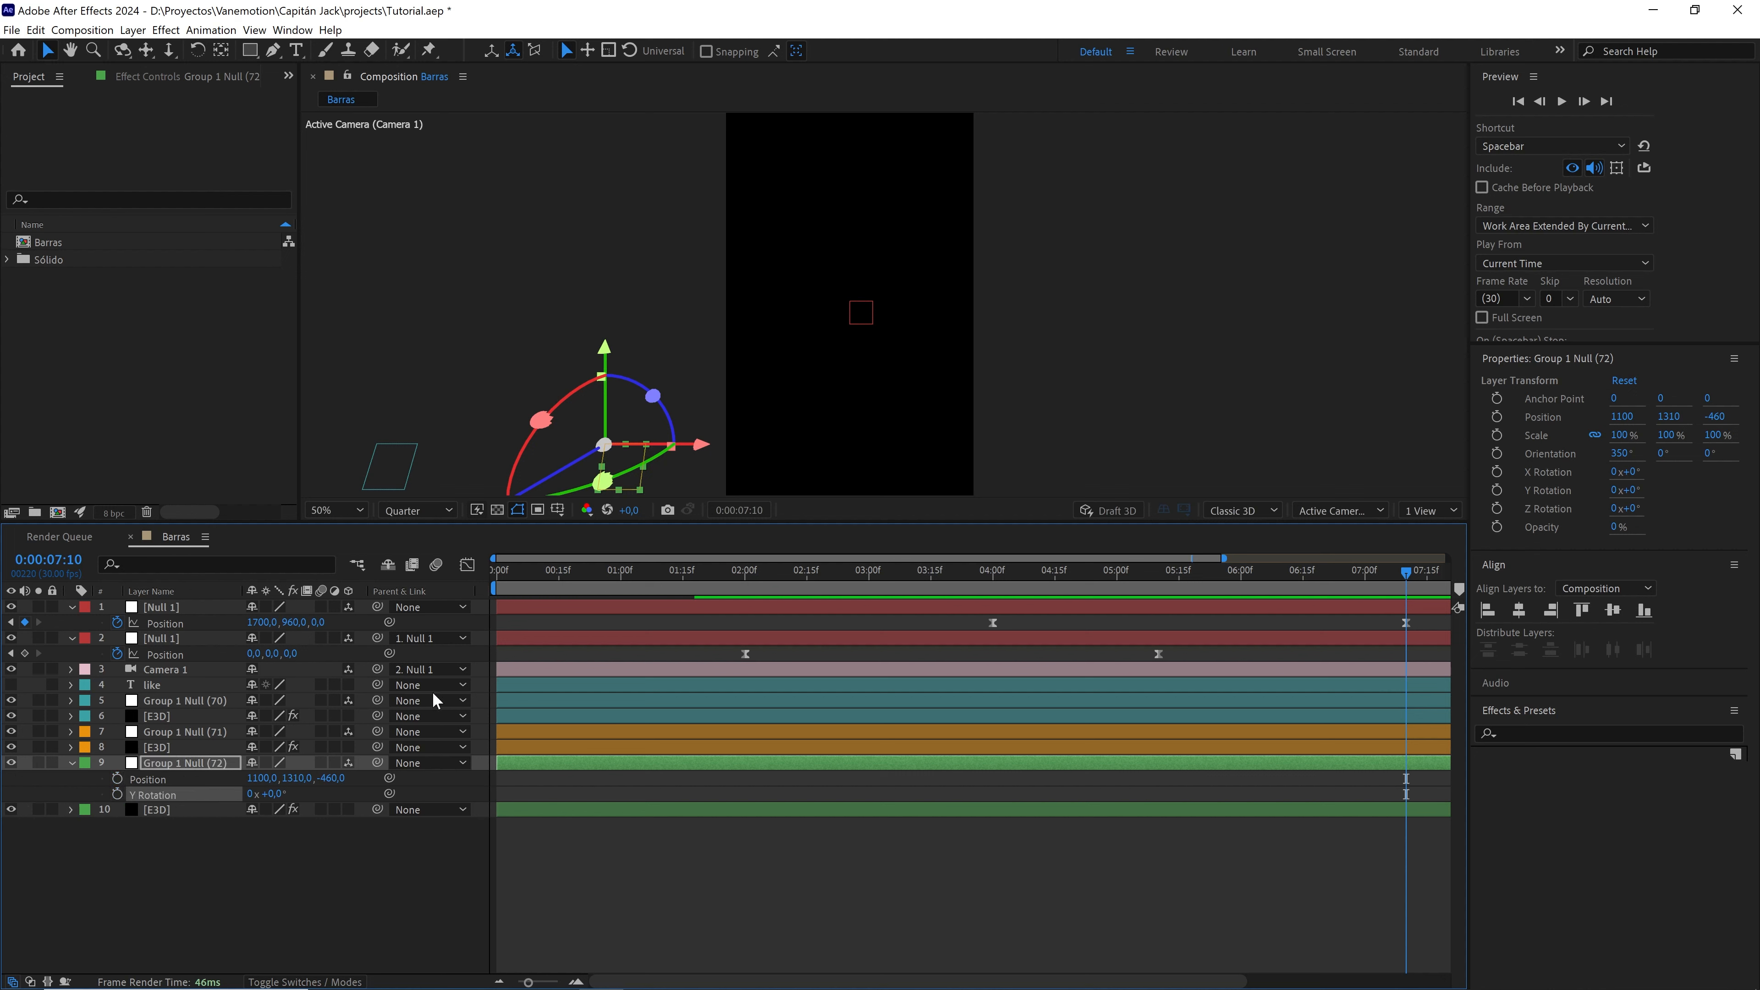
- Set the X position of Group 1 Null (72) to 1700 and add Position and Y Rotation keyframes at 0:00:07:10
left_click(263, 623)
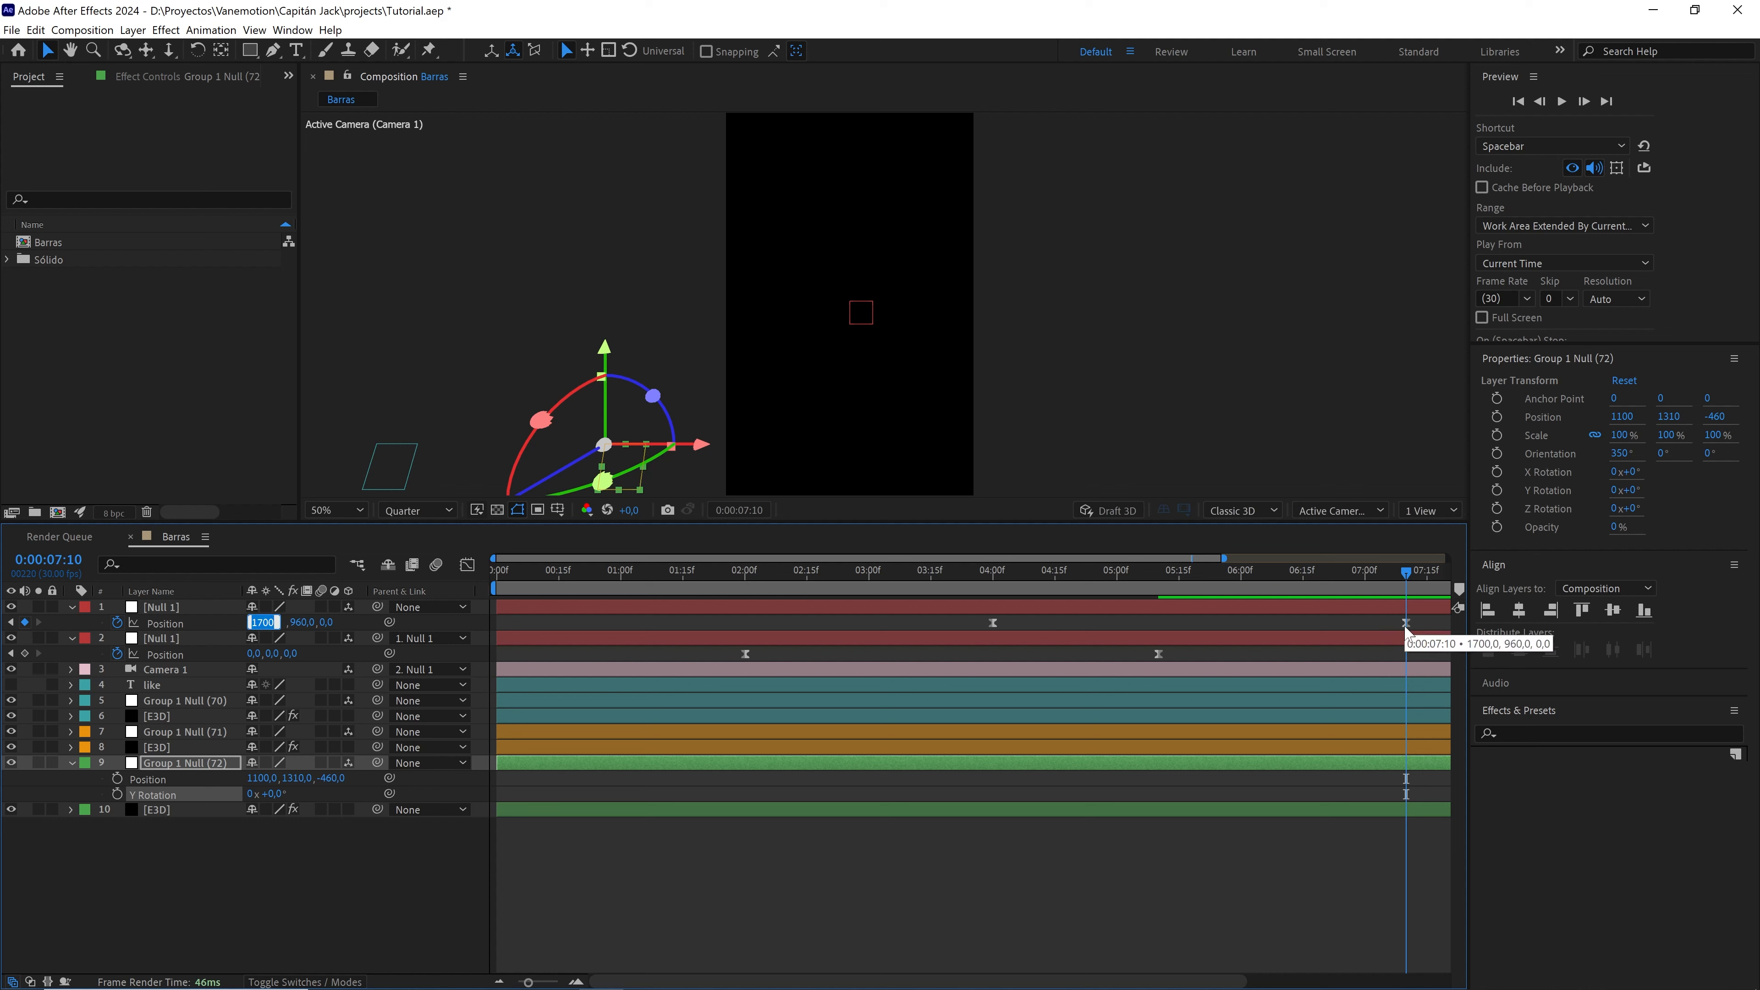
left_click(173, 763)
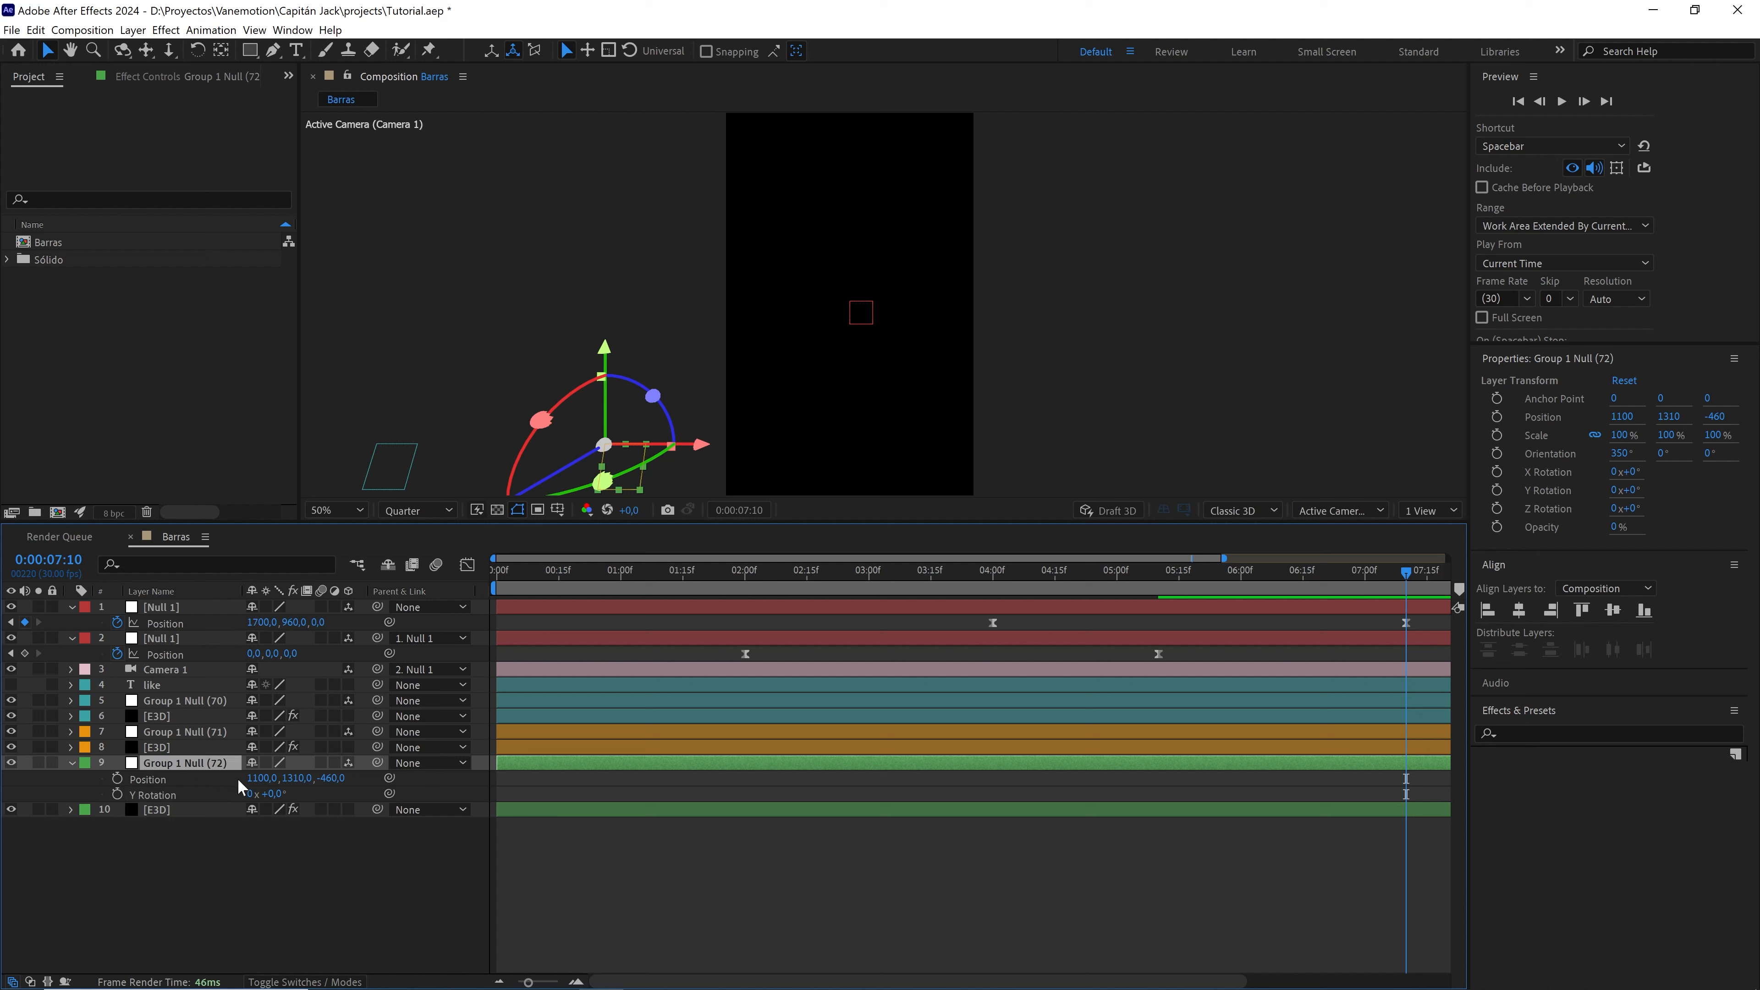
left_click_drag(250, 780, 678, 758)
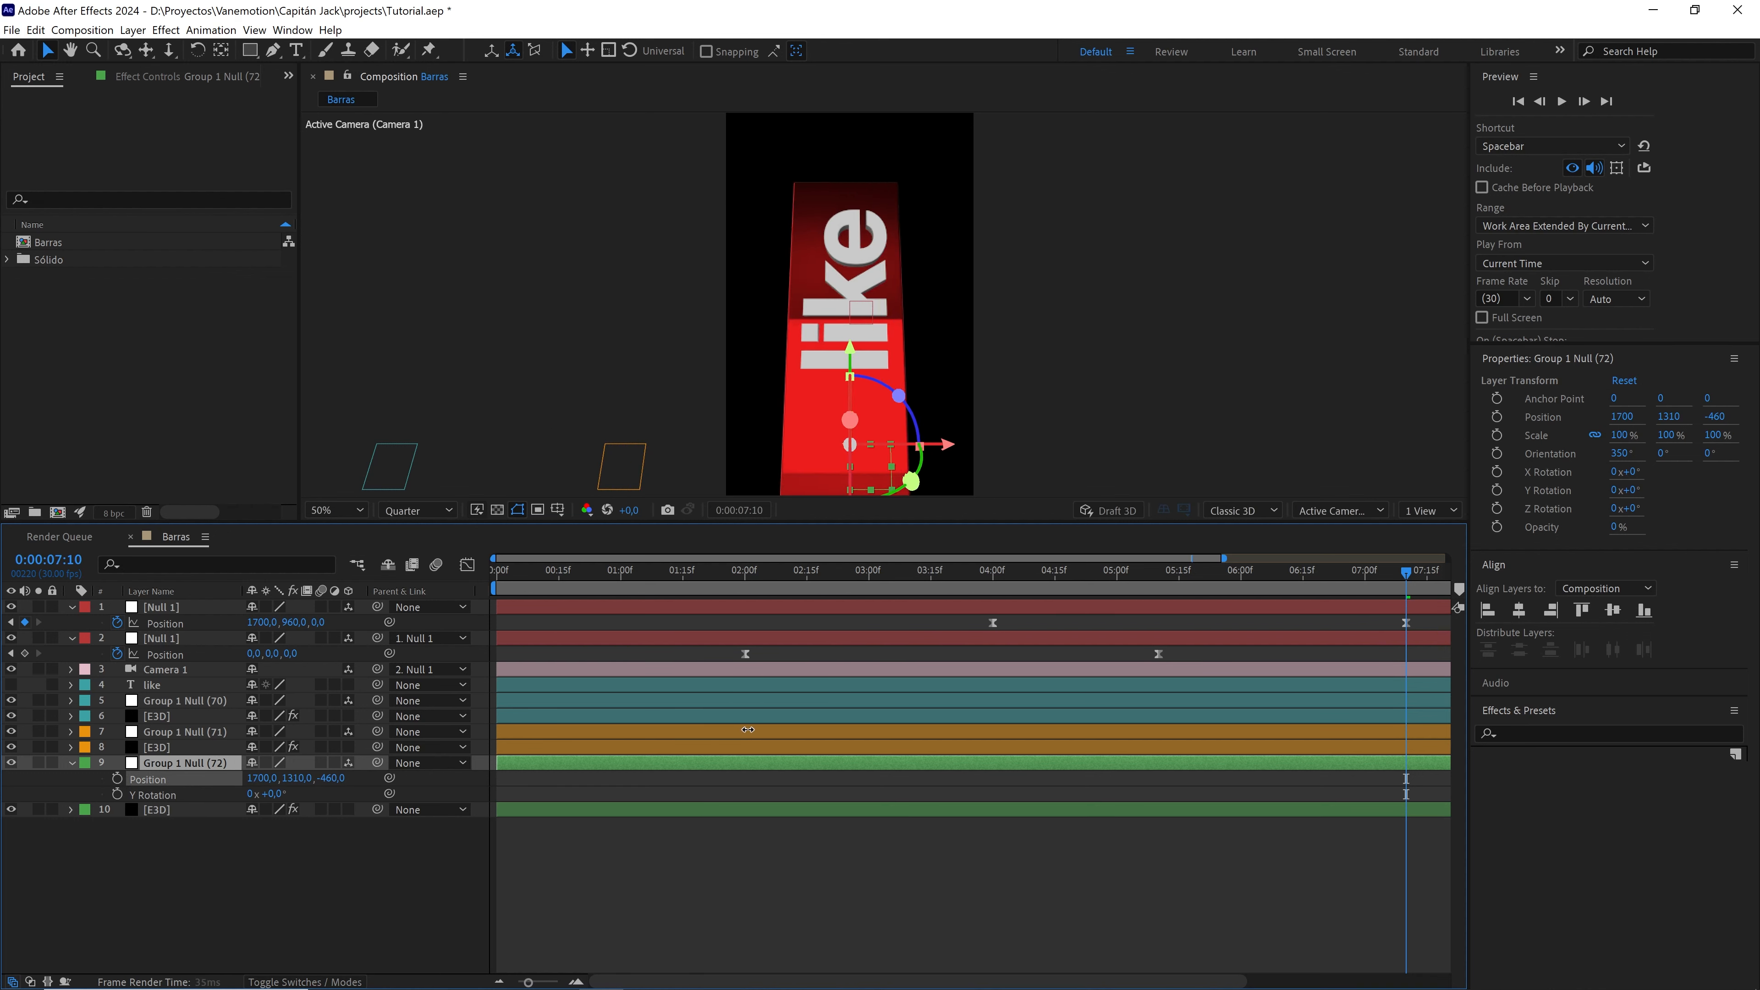
left_click(262, 778)
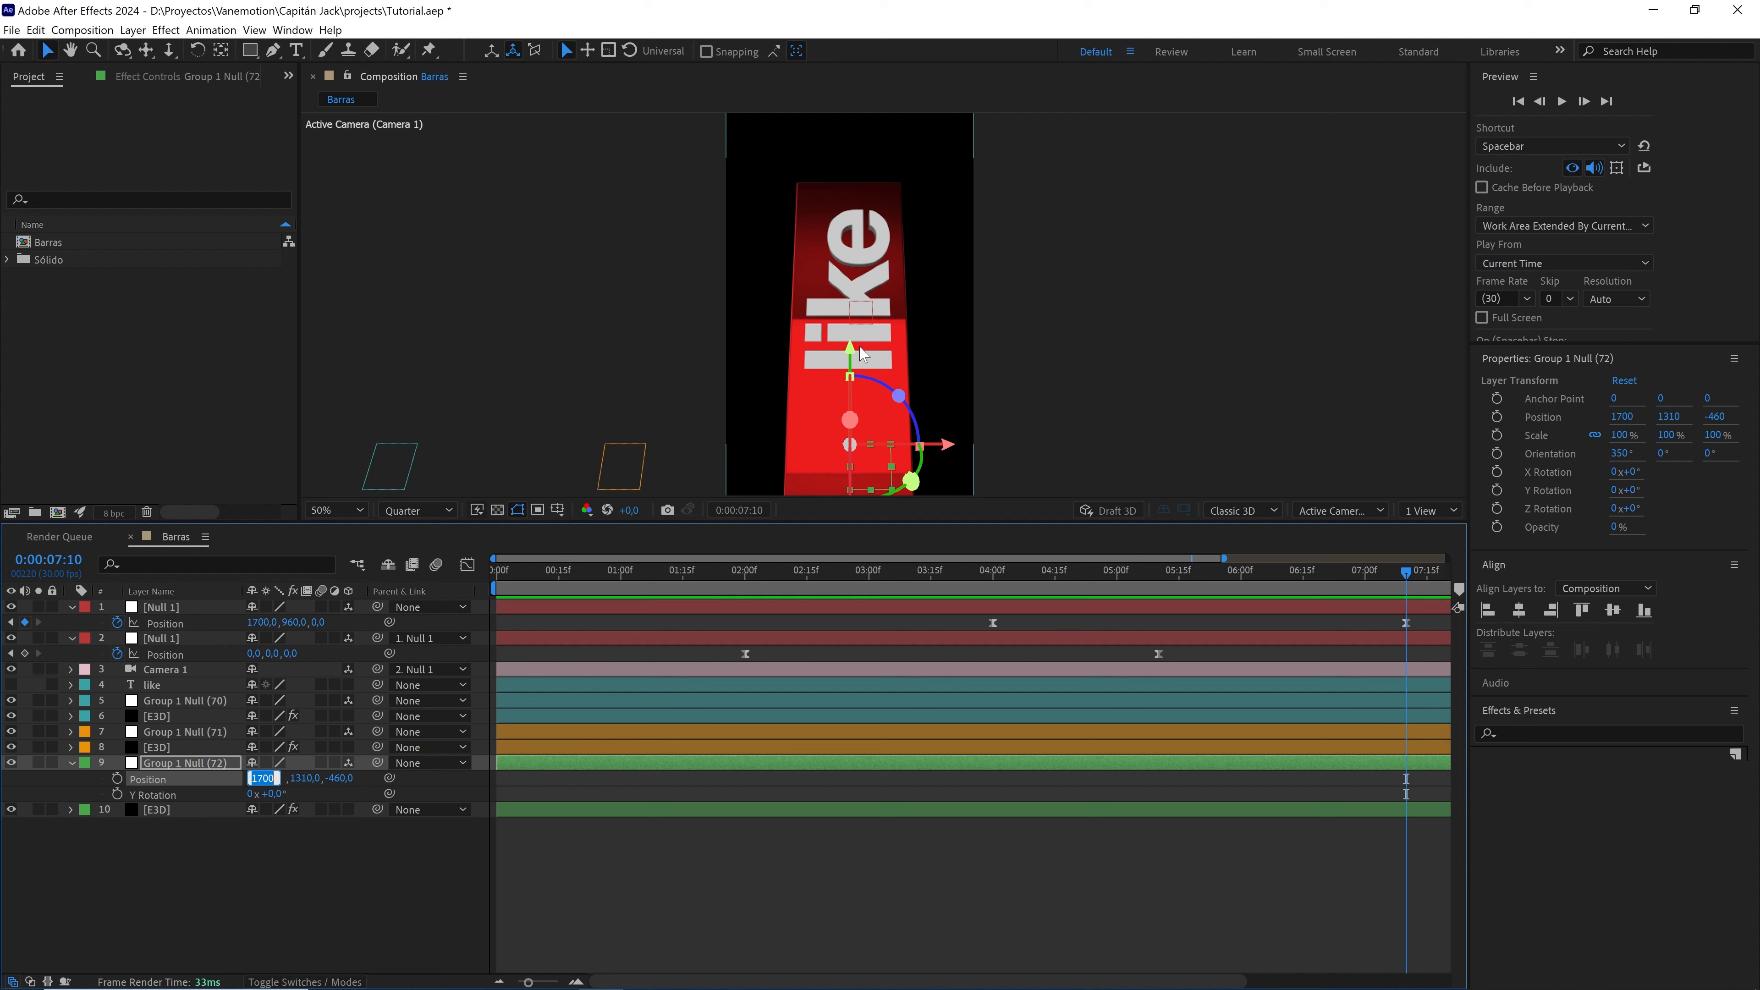
left_click(229, 877)
left_click(117, 778)
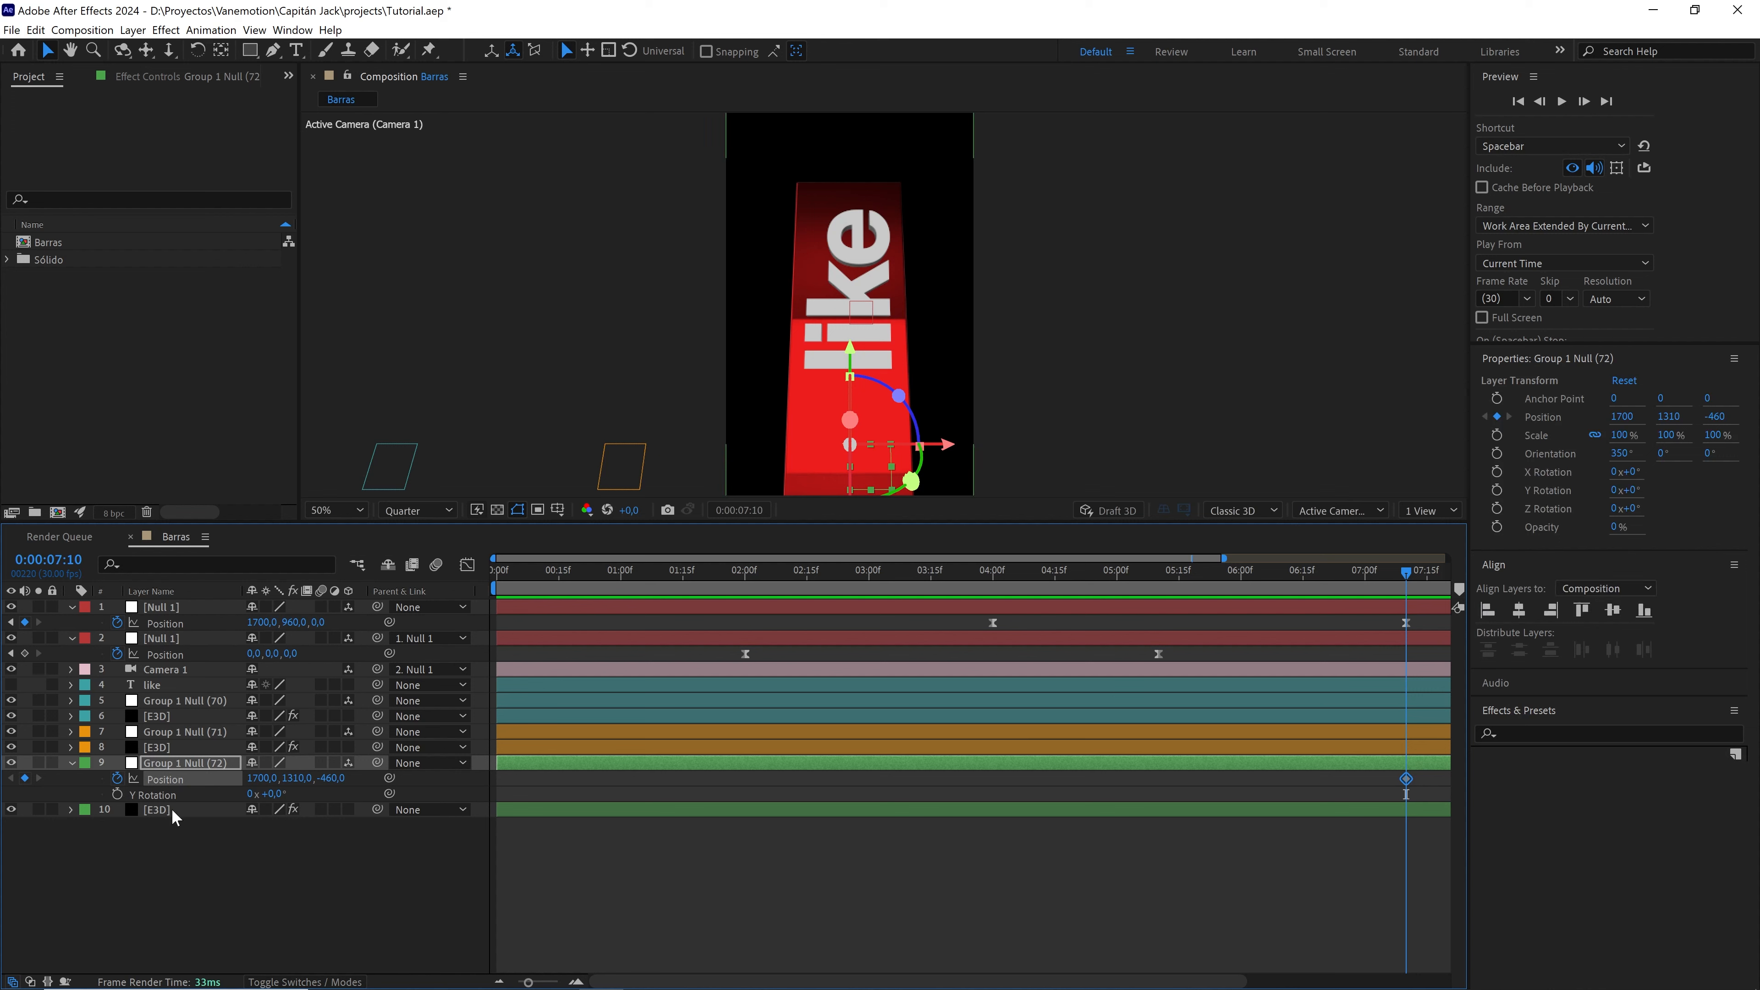
left_click(117, 794)
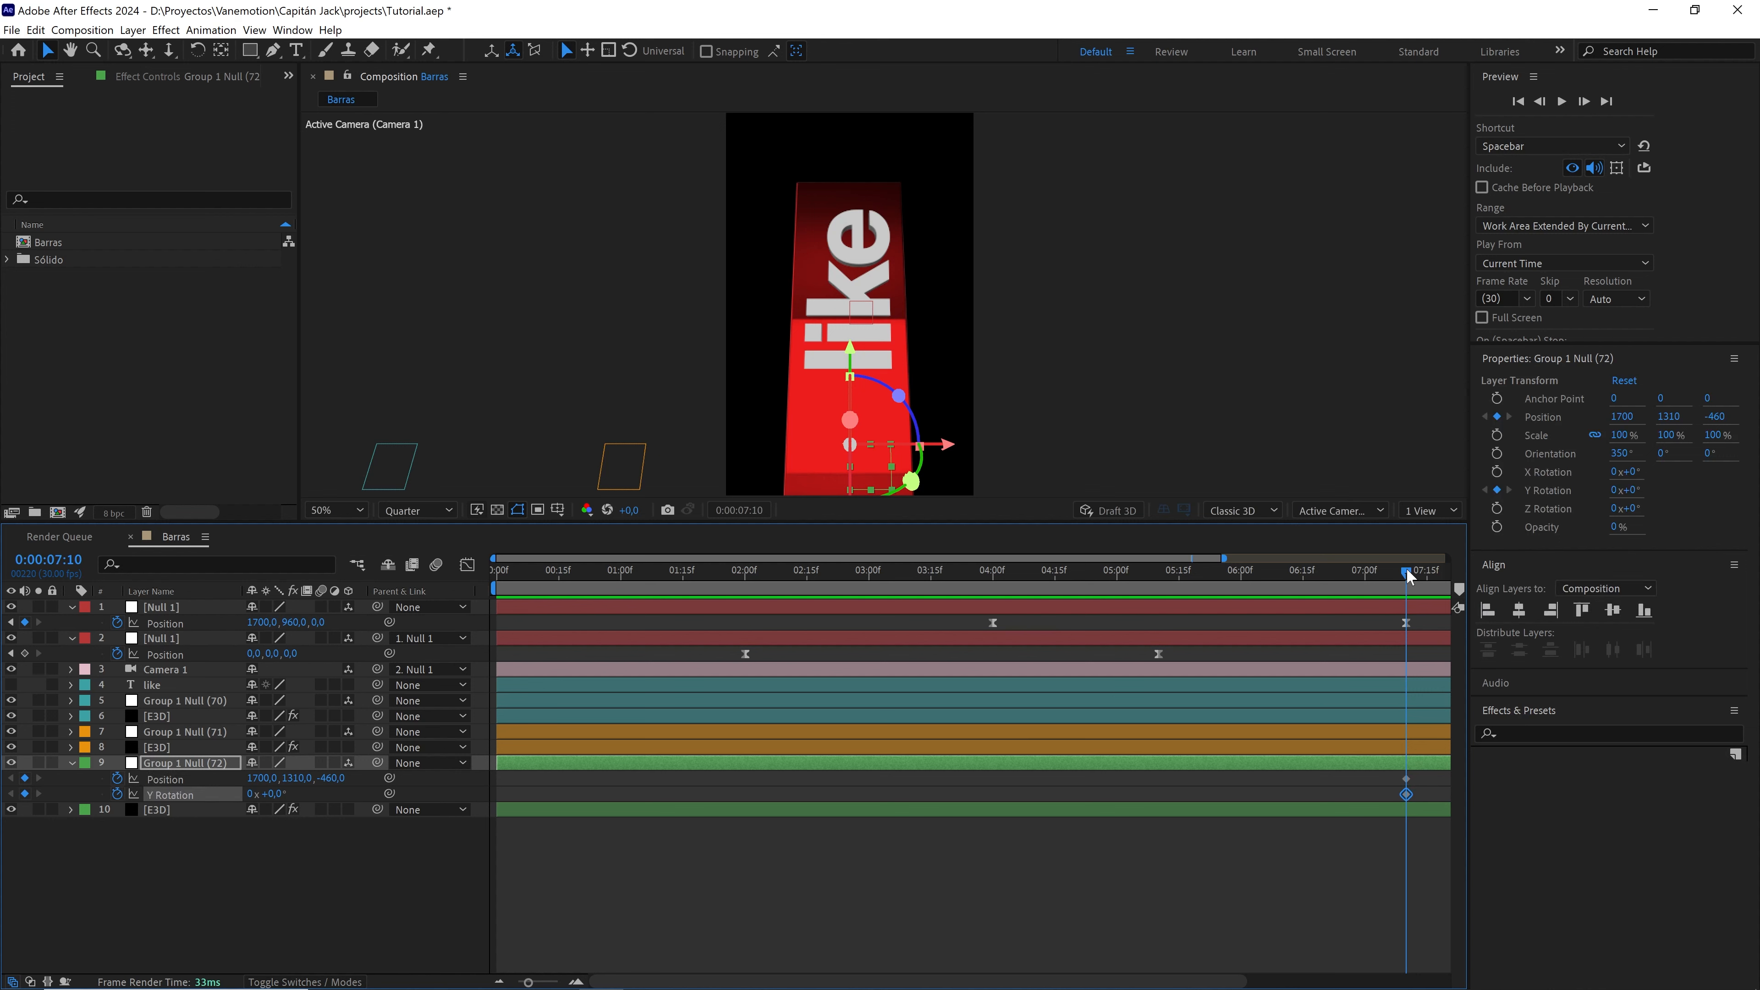
- At 0:00:05:10, keyframe the Y position of Group 1 Null (72) at 2380
left_click_drag(1402, 569, 1166, 589)
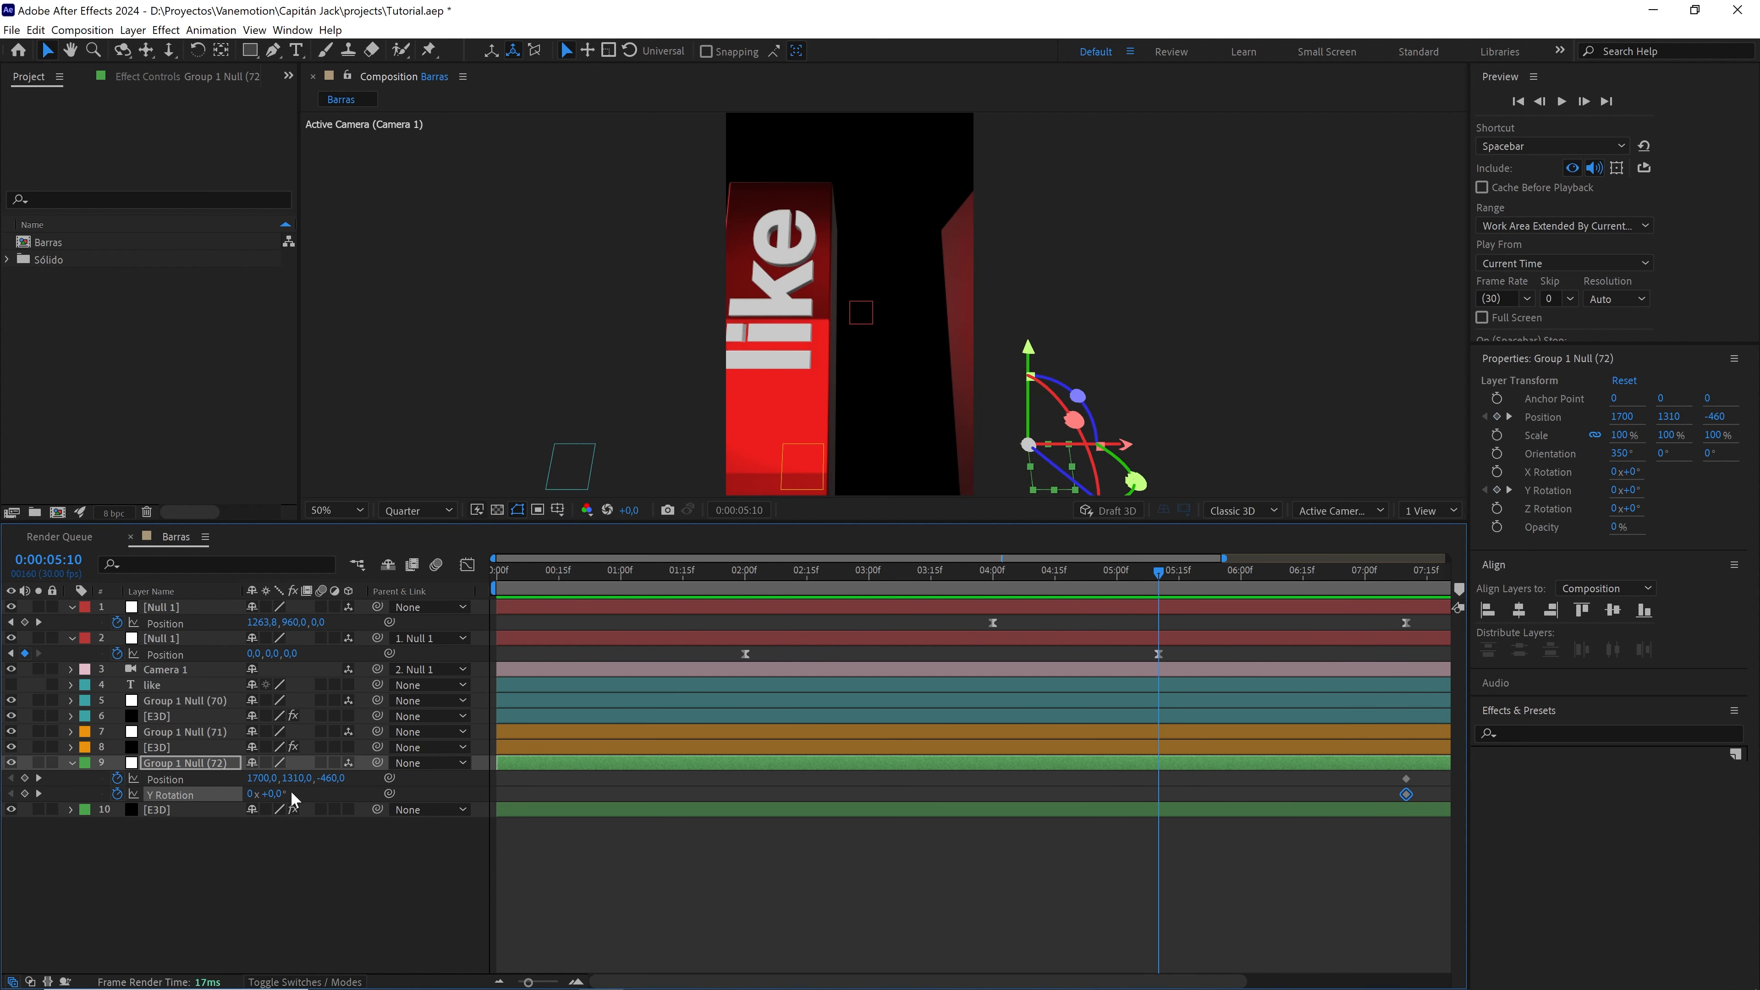
left_click(300, 857)
left_click_drag(298, 784, 930, 453)
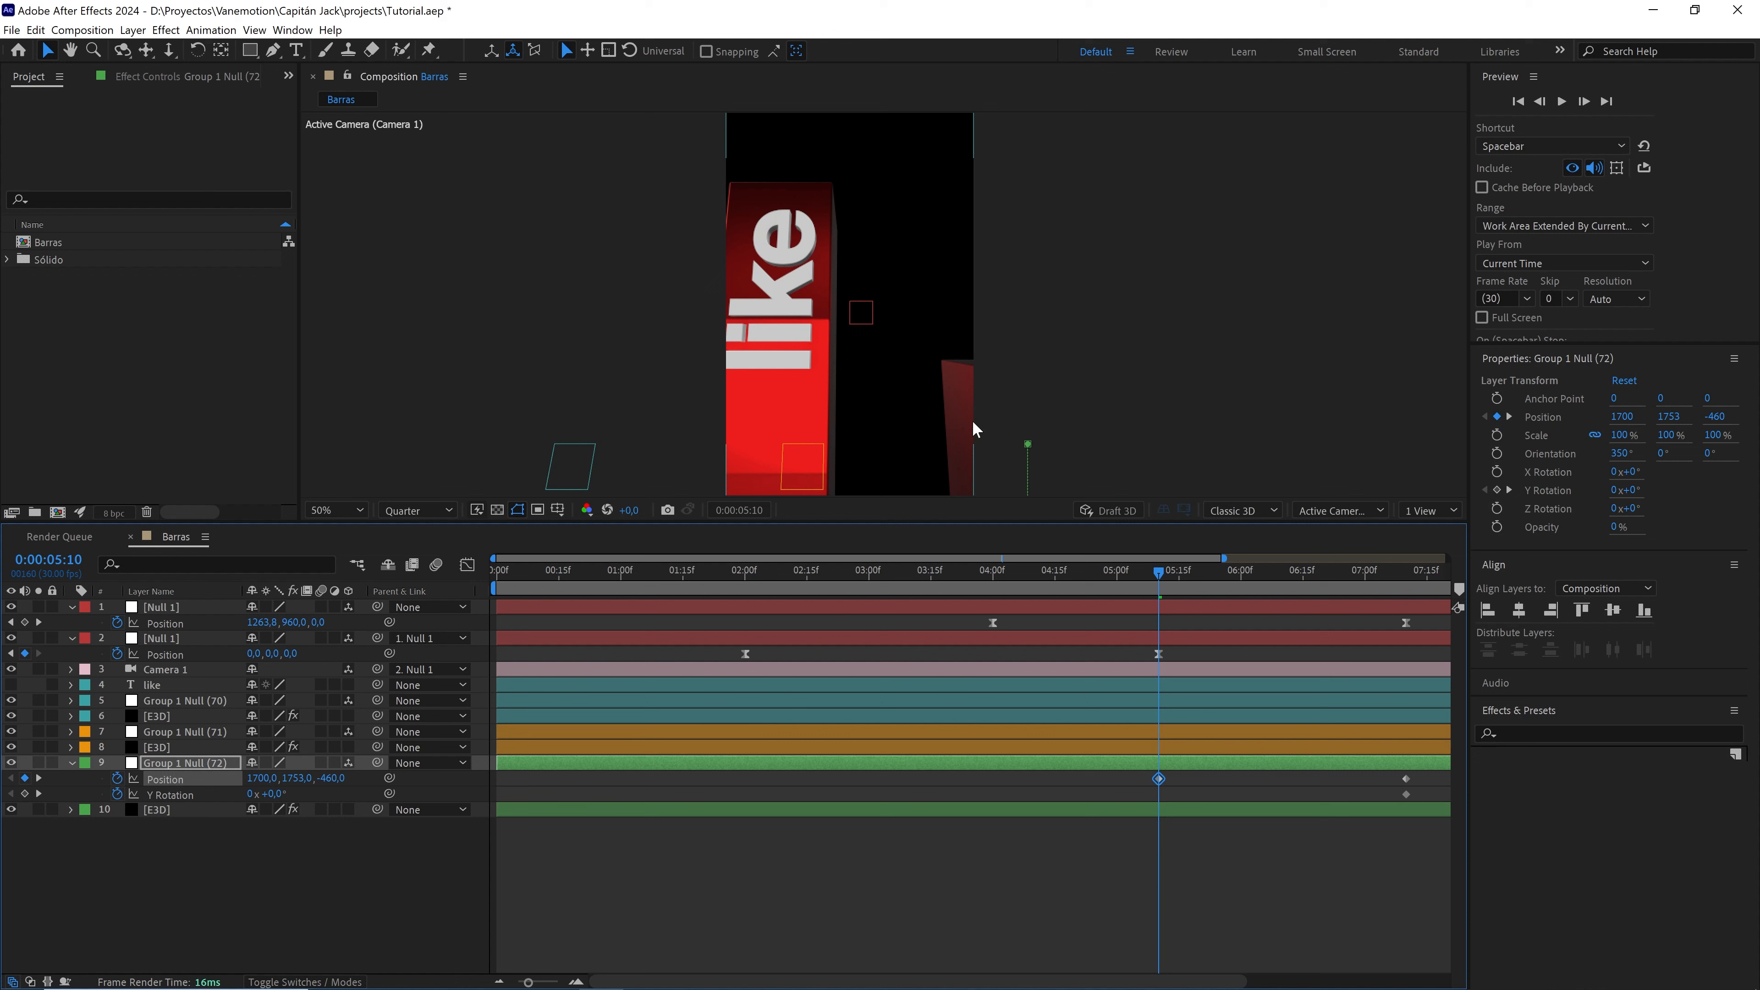
left_click(298, 778)
type("2380")
left_click(309, 869)
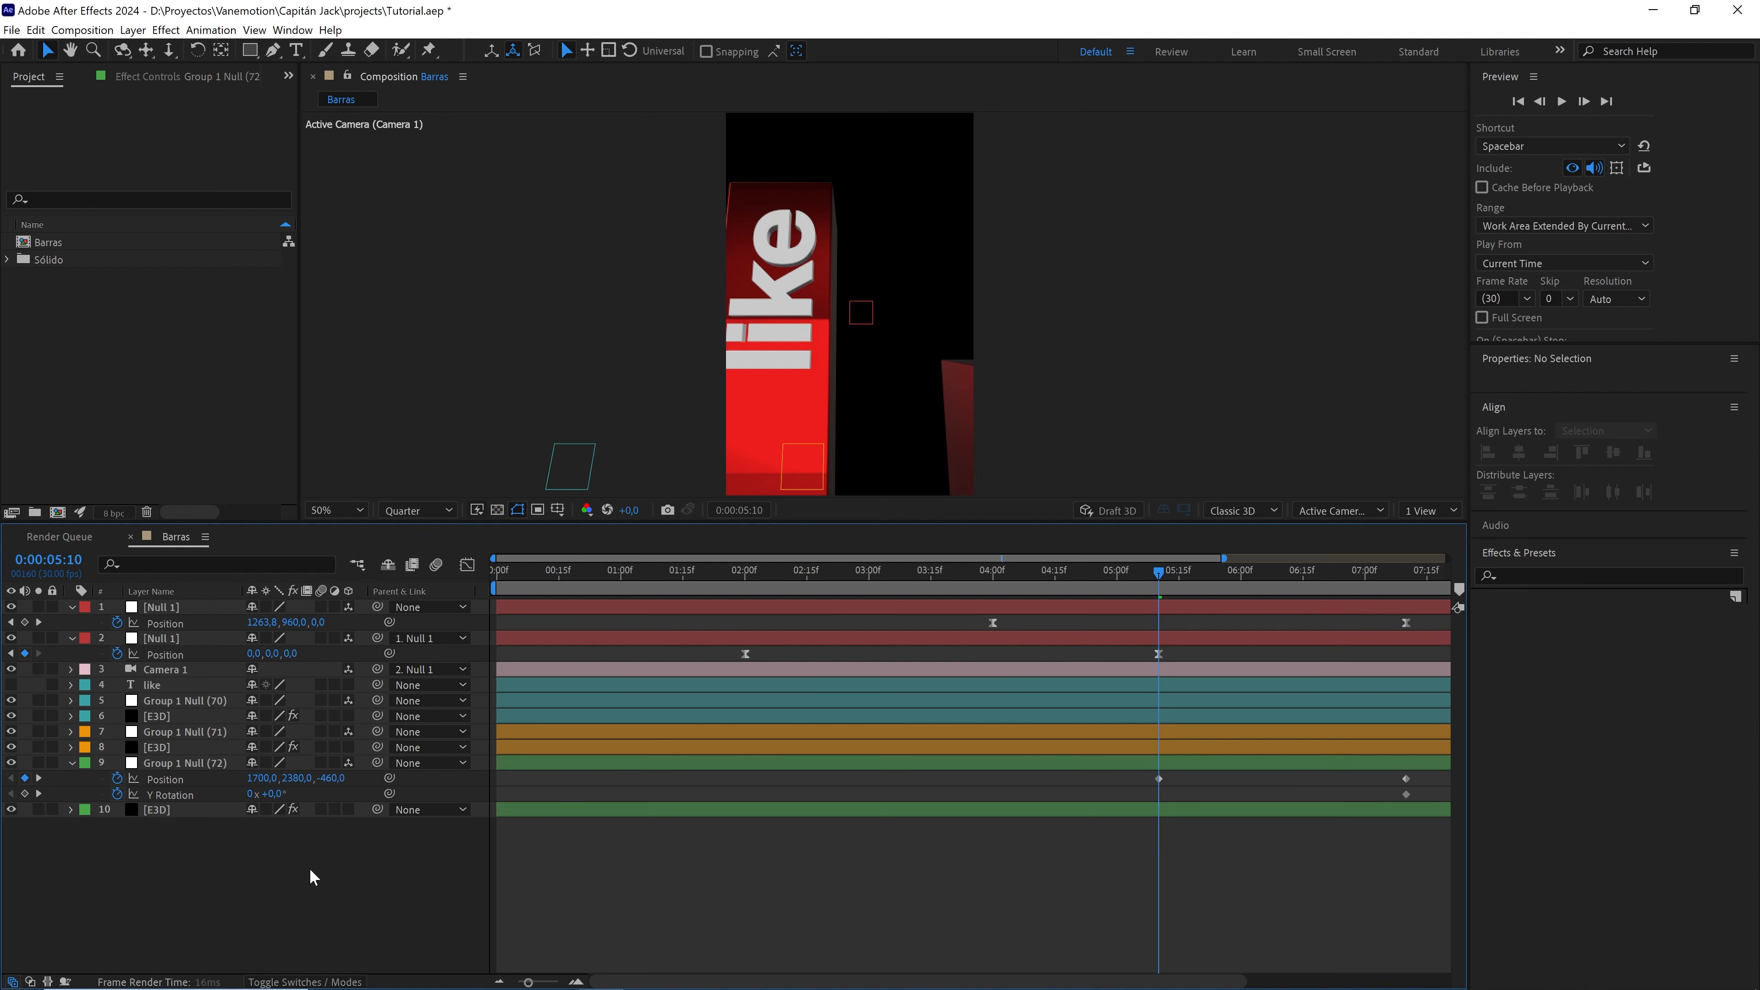
- Keyframe the Y Rotation of Group 1 Null (72) at -200° at 0:00:05:10
left_click(277, 794)
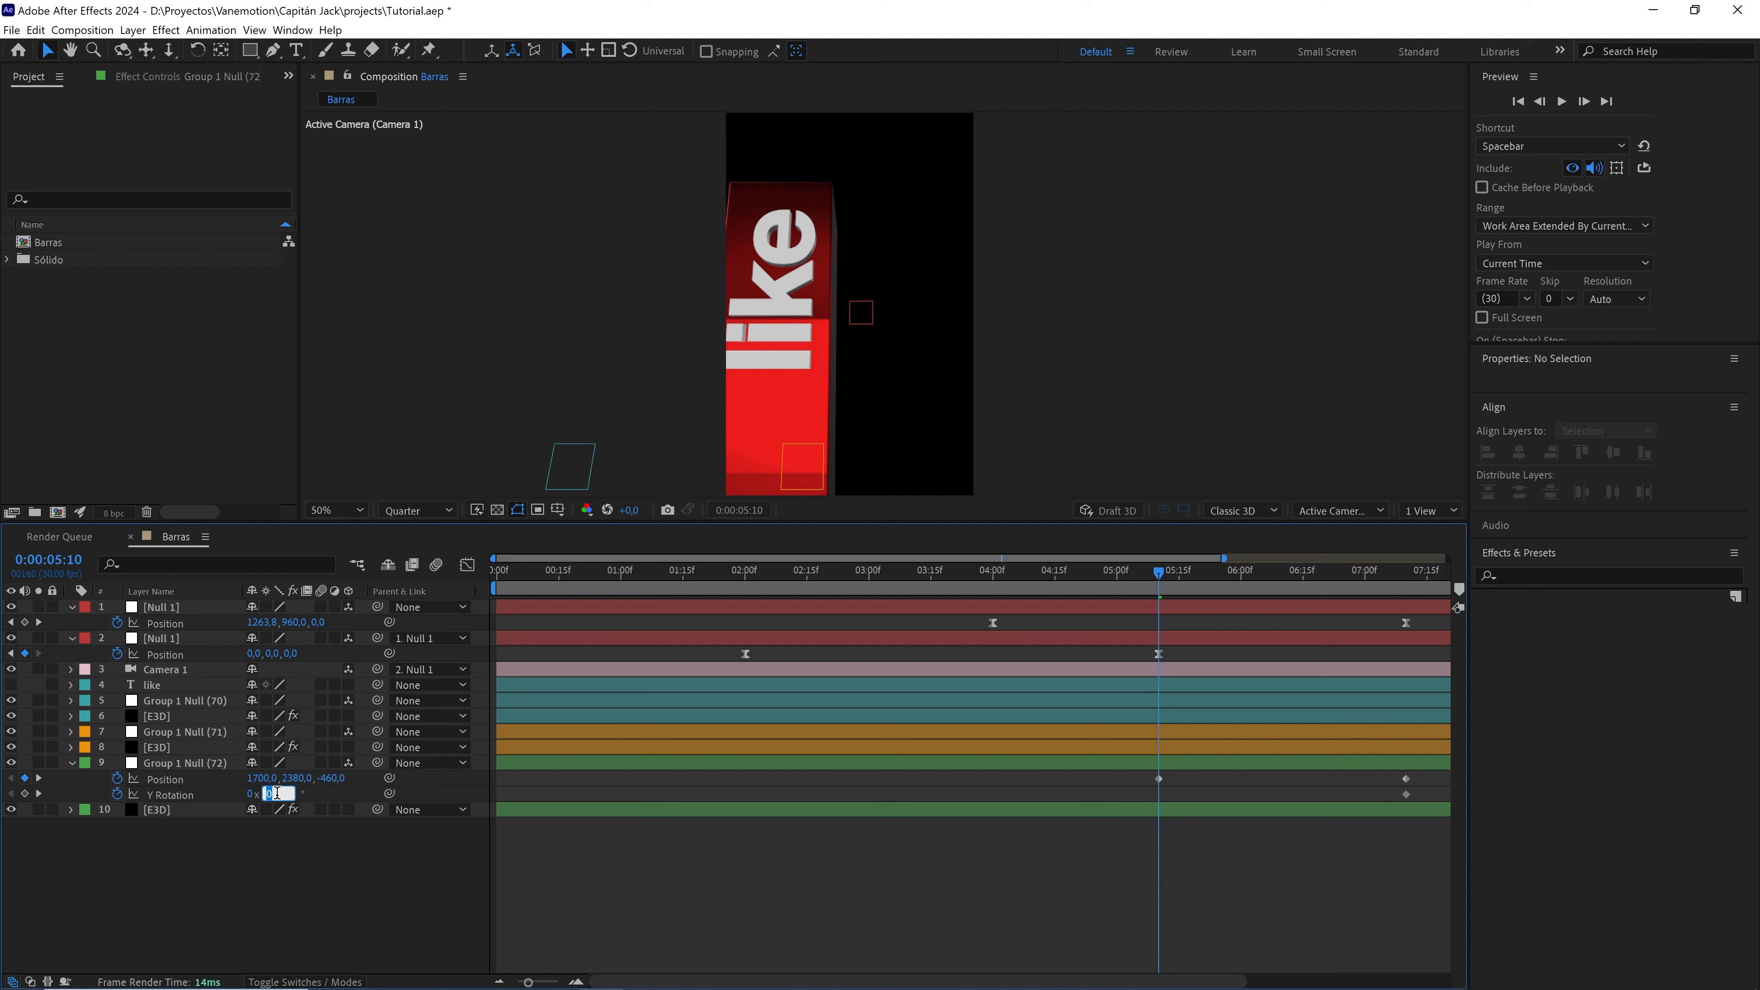
type("-200")
key("Return")
- Shape the speed curves of the null's Position and Y Rotation keyframes for a fast start and a long, gradual slowdown
left_click_drag(1436, 779, 1111, 801)
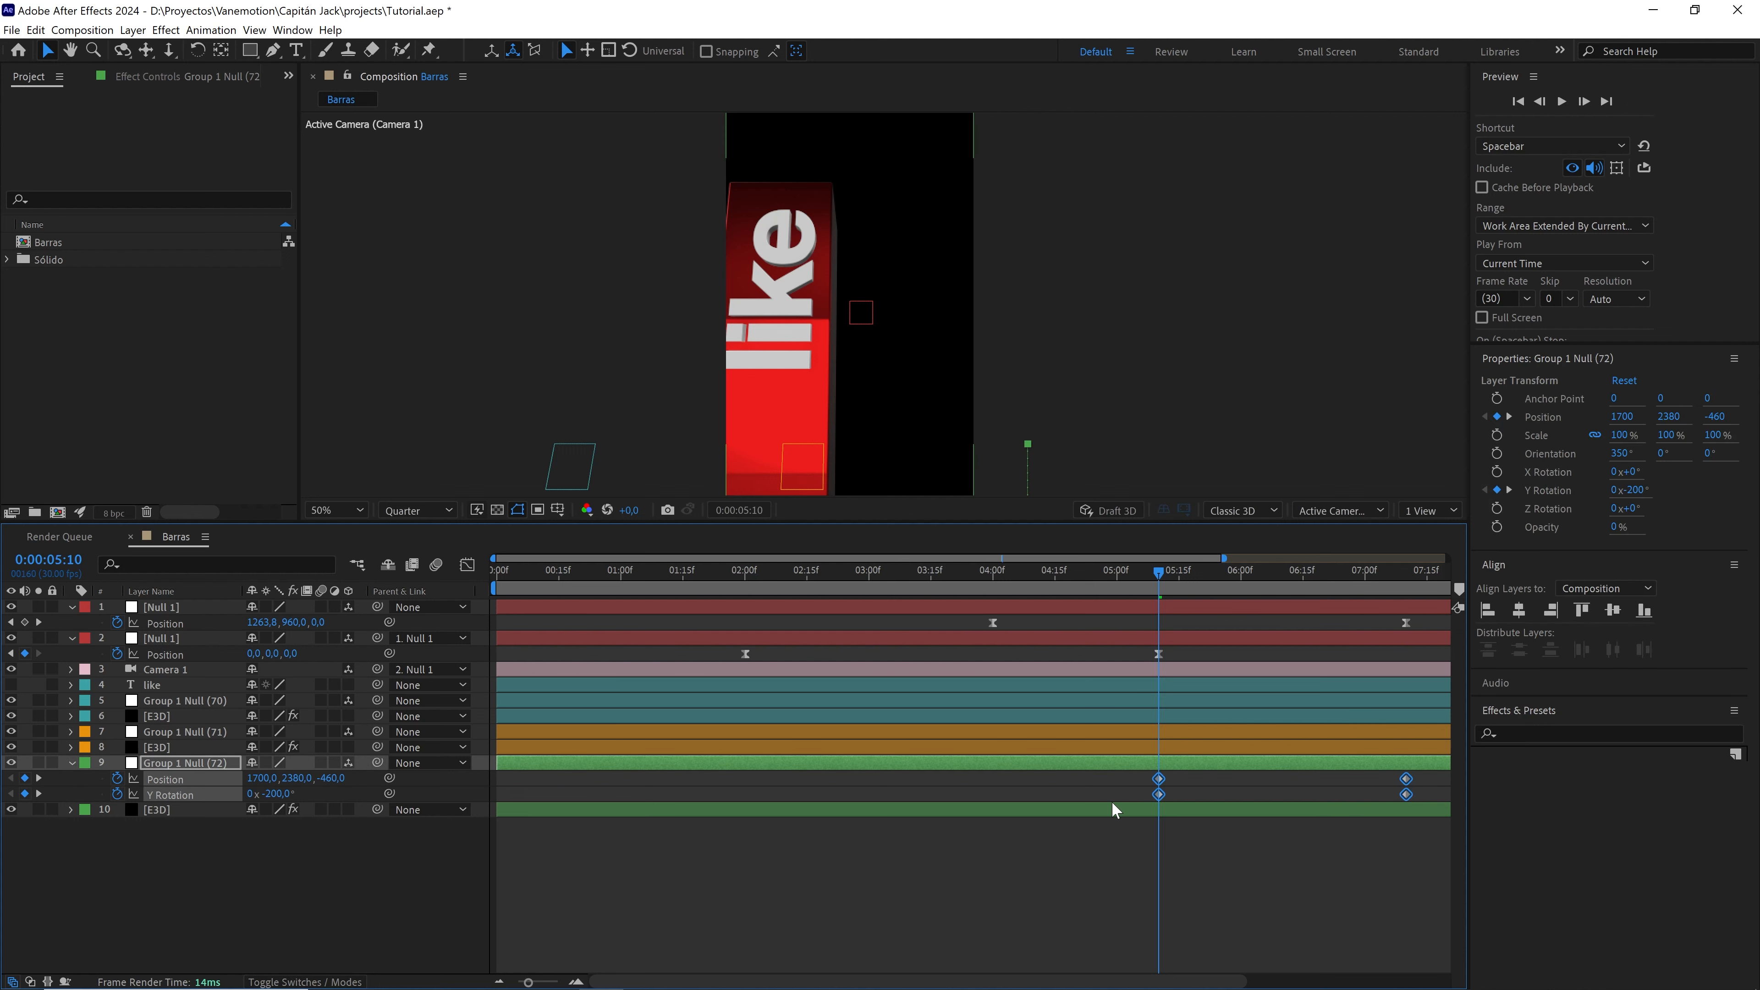
key("shift+F3")
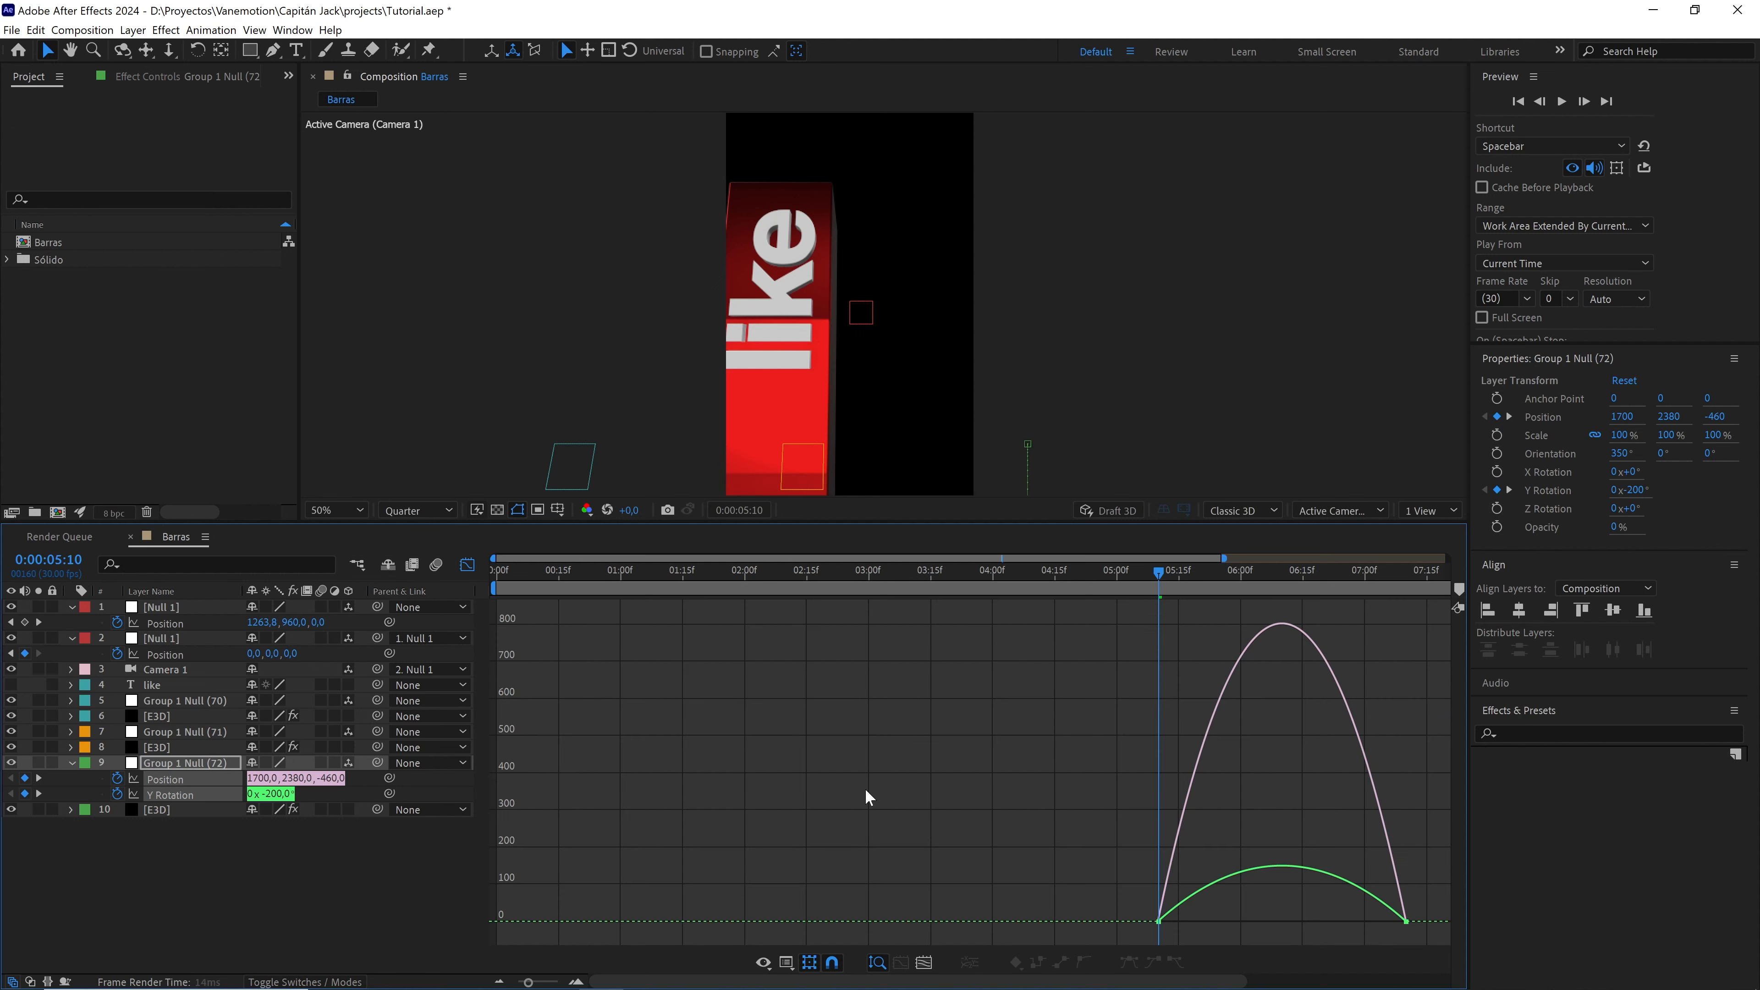
left_click_drag(1239, 905, 1165, 863)
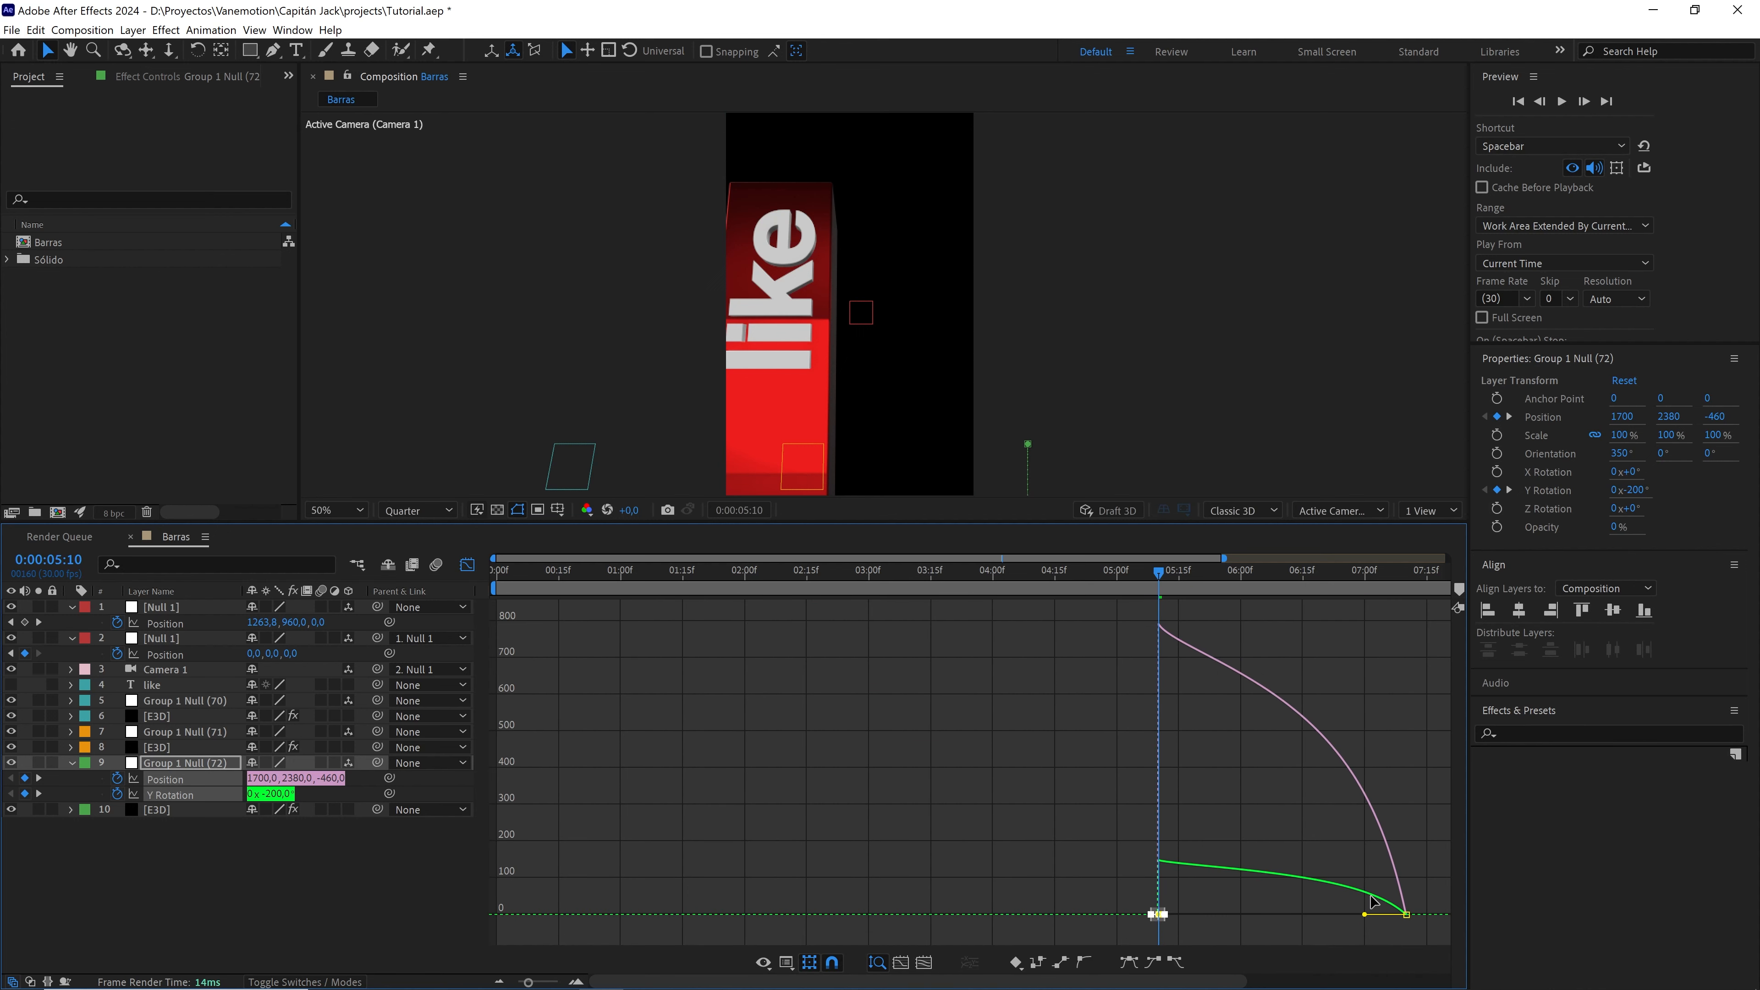
left_click_drag(1392, 925, 1282, 921)
left_click(467, 564)
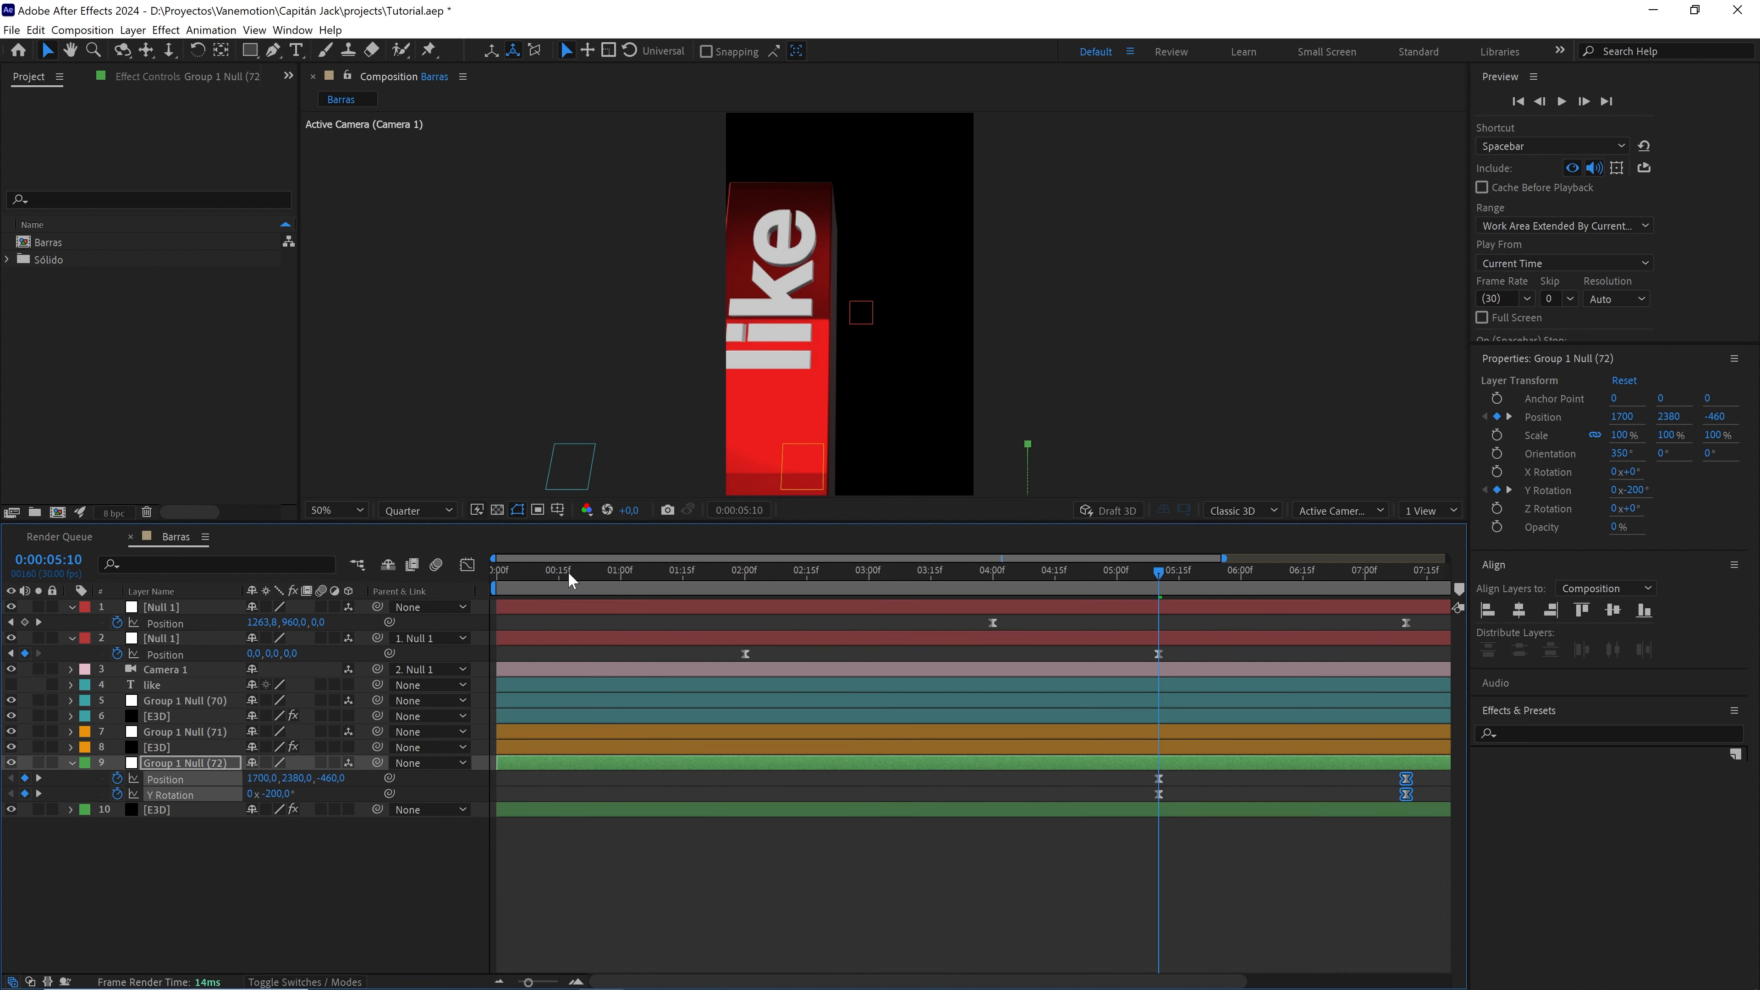
- Fit the composition in the viewer at the first frame and collapse the properties of all layers
left_click_drag(1168, 572, 494, 571)
left_click(336, 510)
left_click(329, 552)
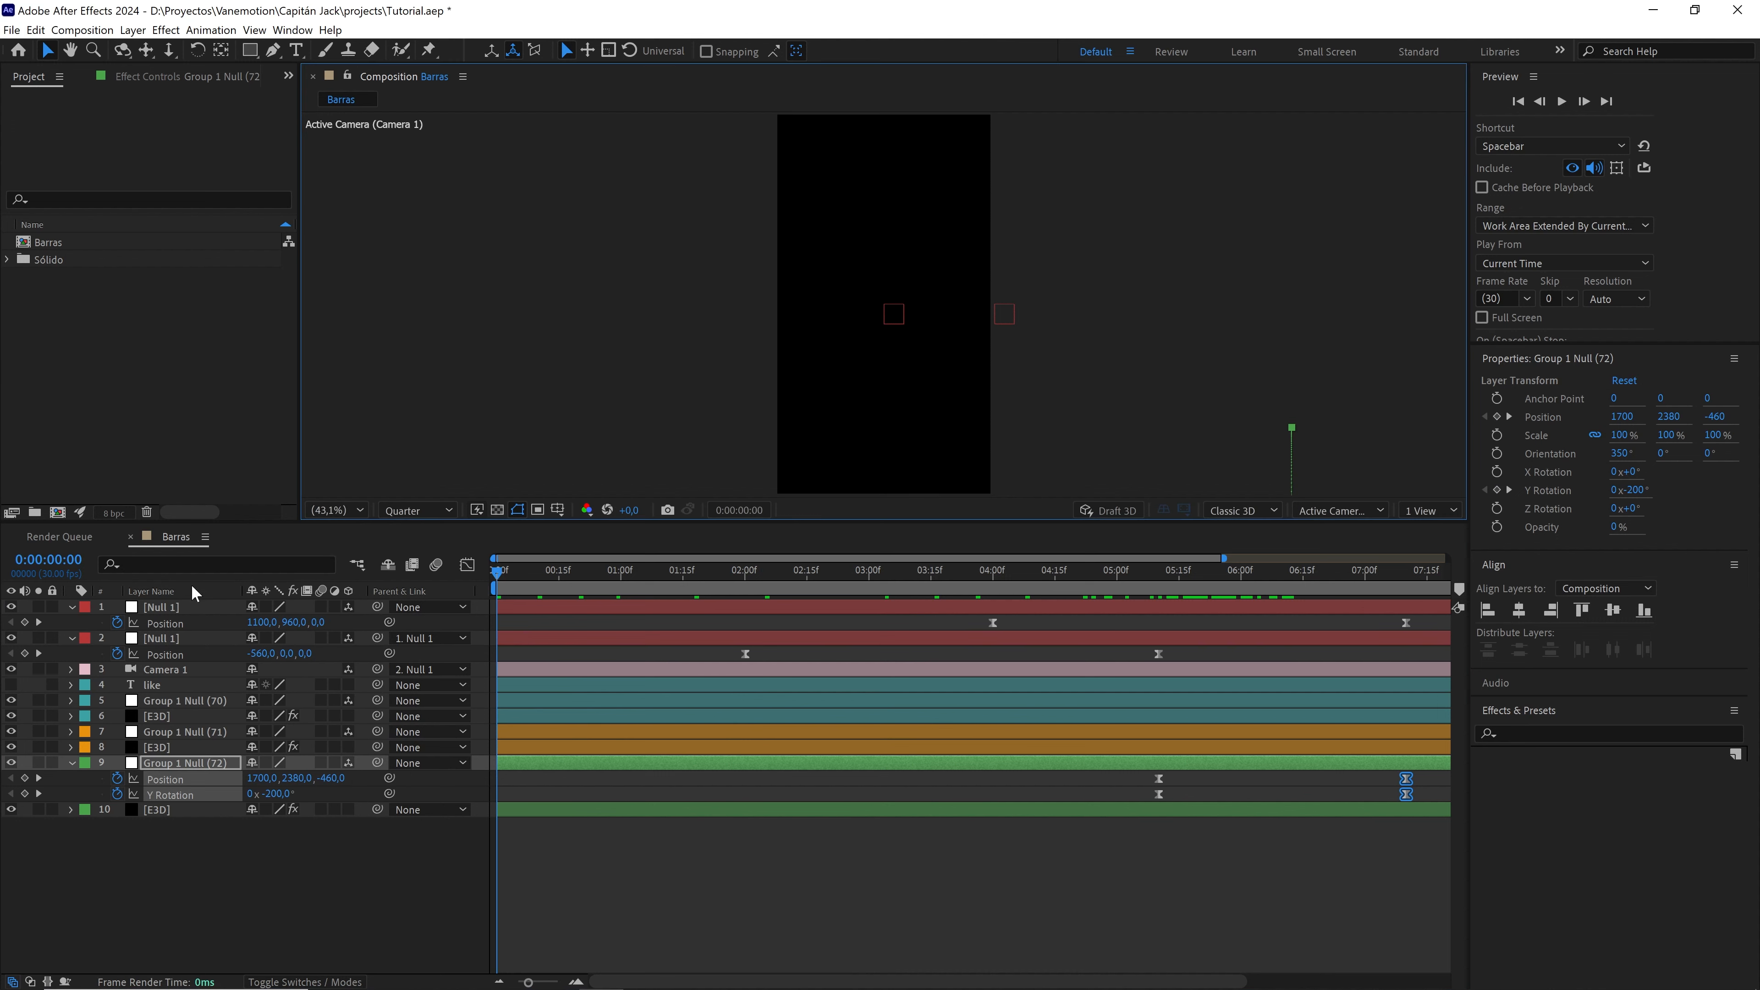
key("ctrl+a")
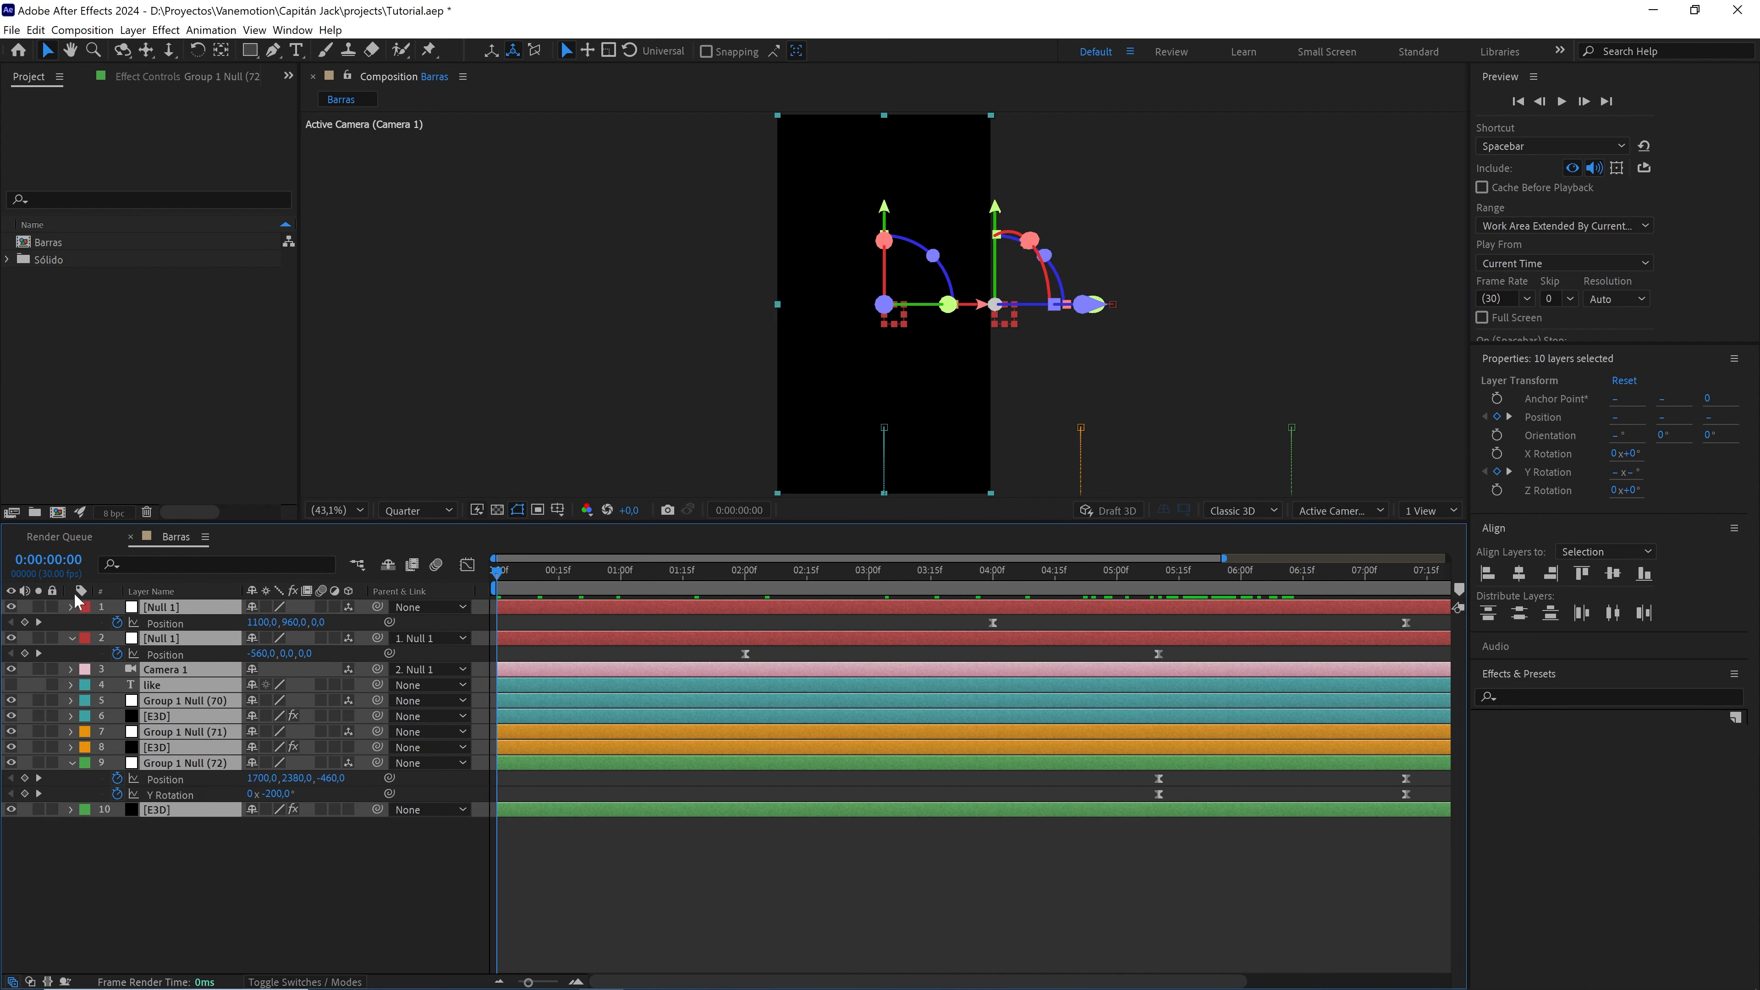
key("u")
left_click(230, 814)
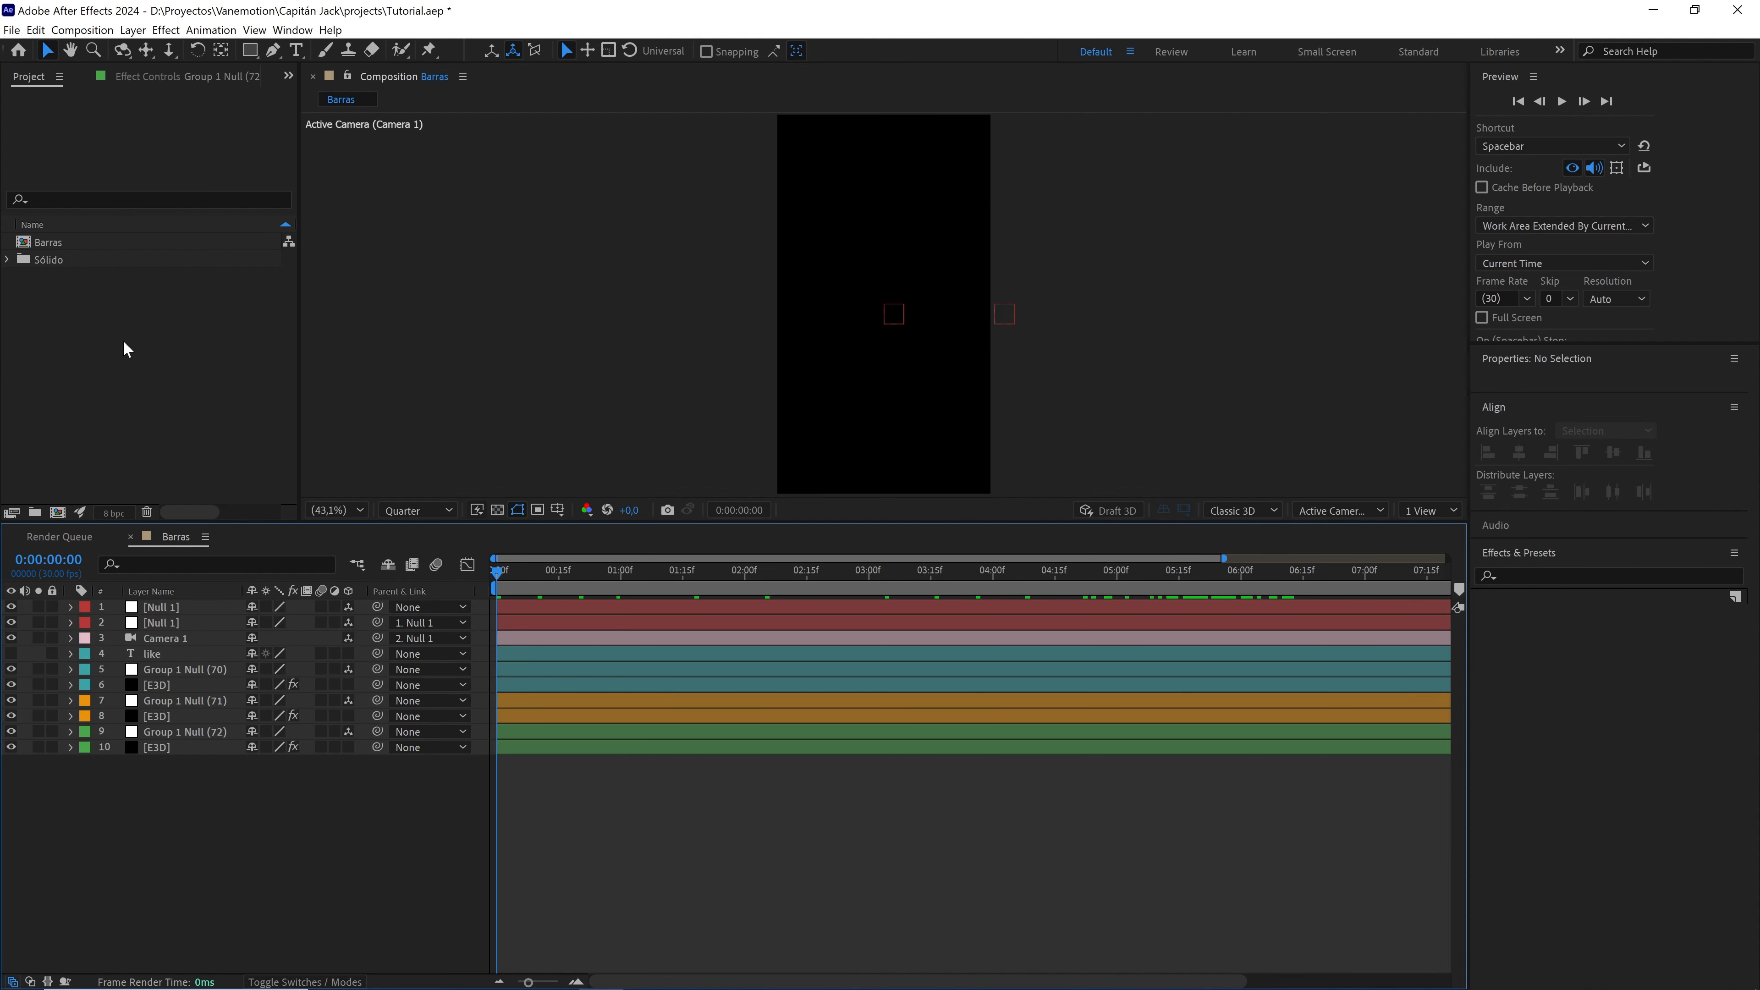
- Preview the animation from the start through the third bar and show the full composition duration in the timeline
left_click_drag(588, 573, 429, 590)
key("space")
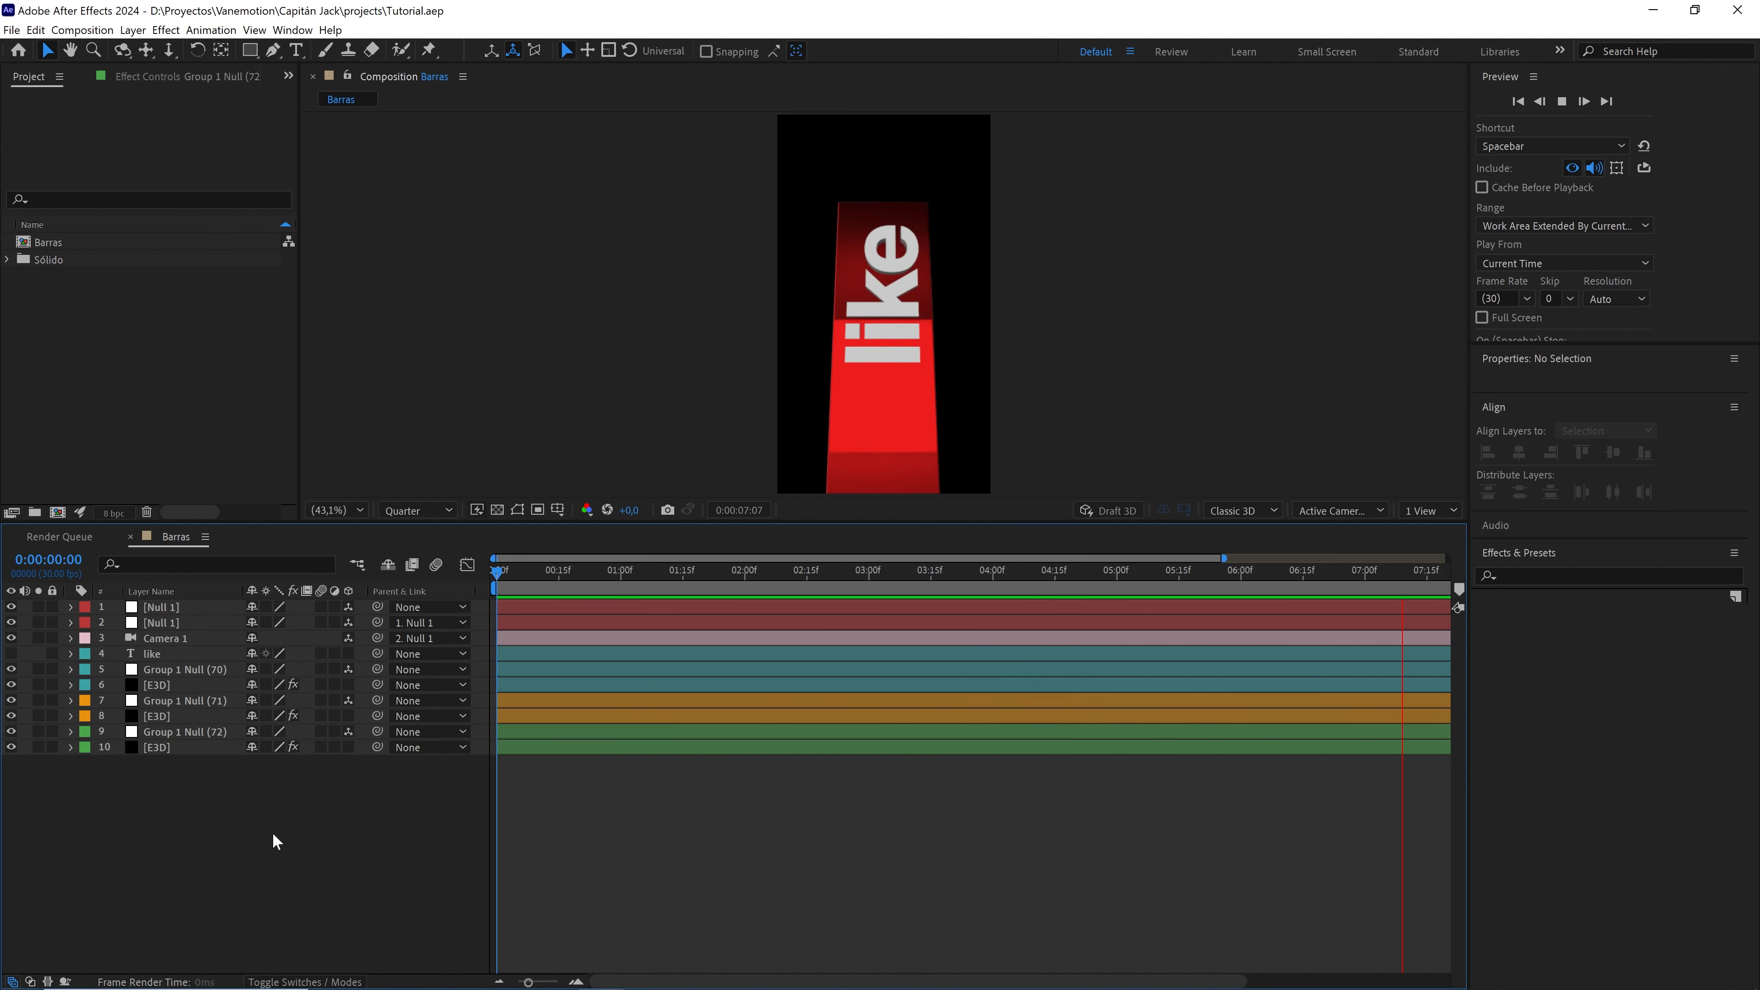
key("space")
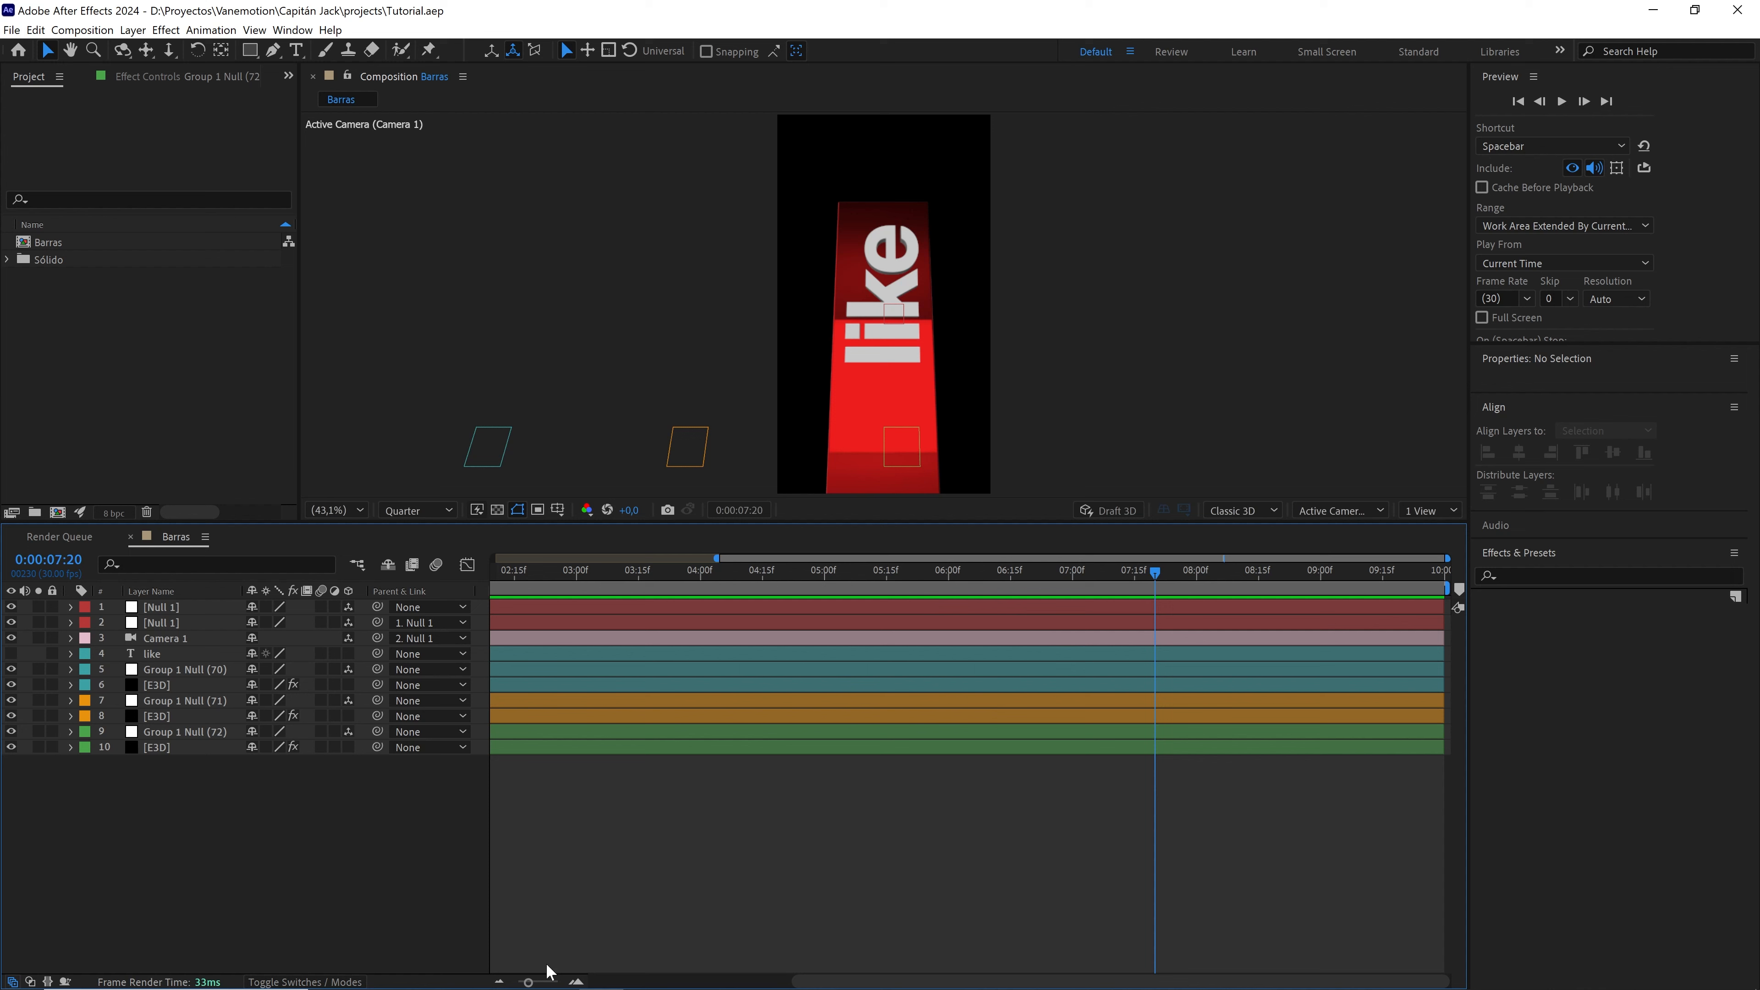
left_click_drag(528, 982, 511, 984)
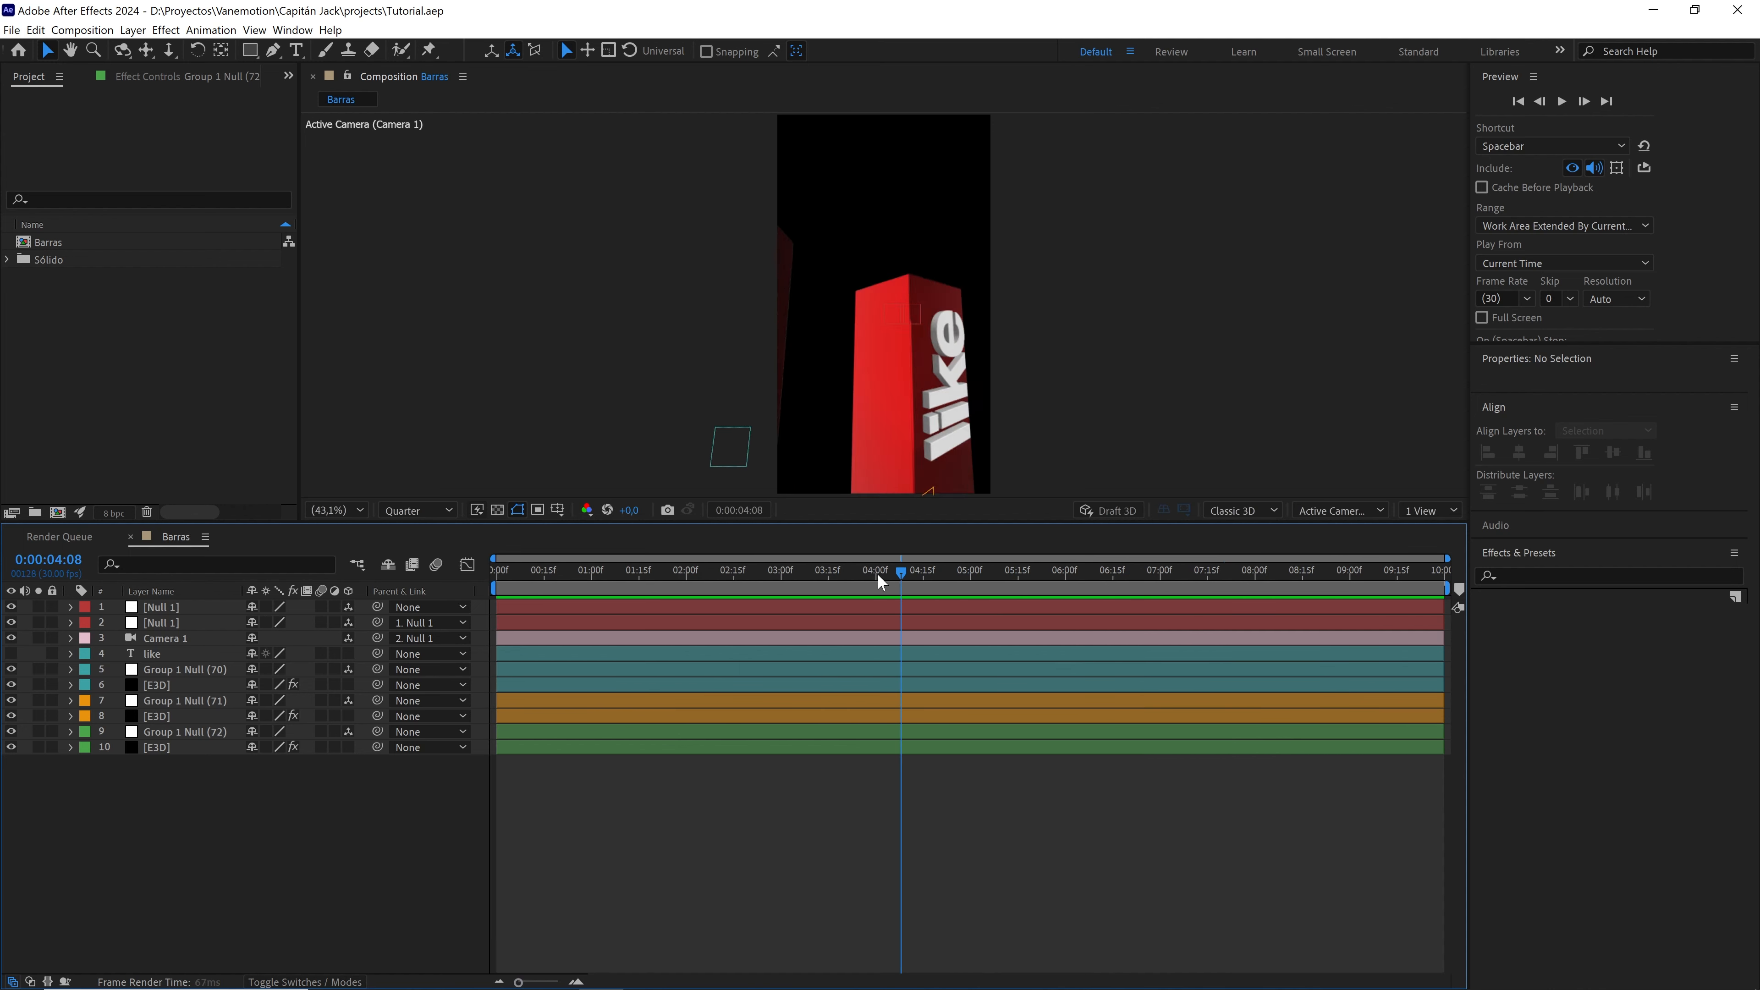
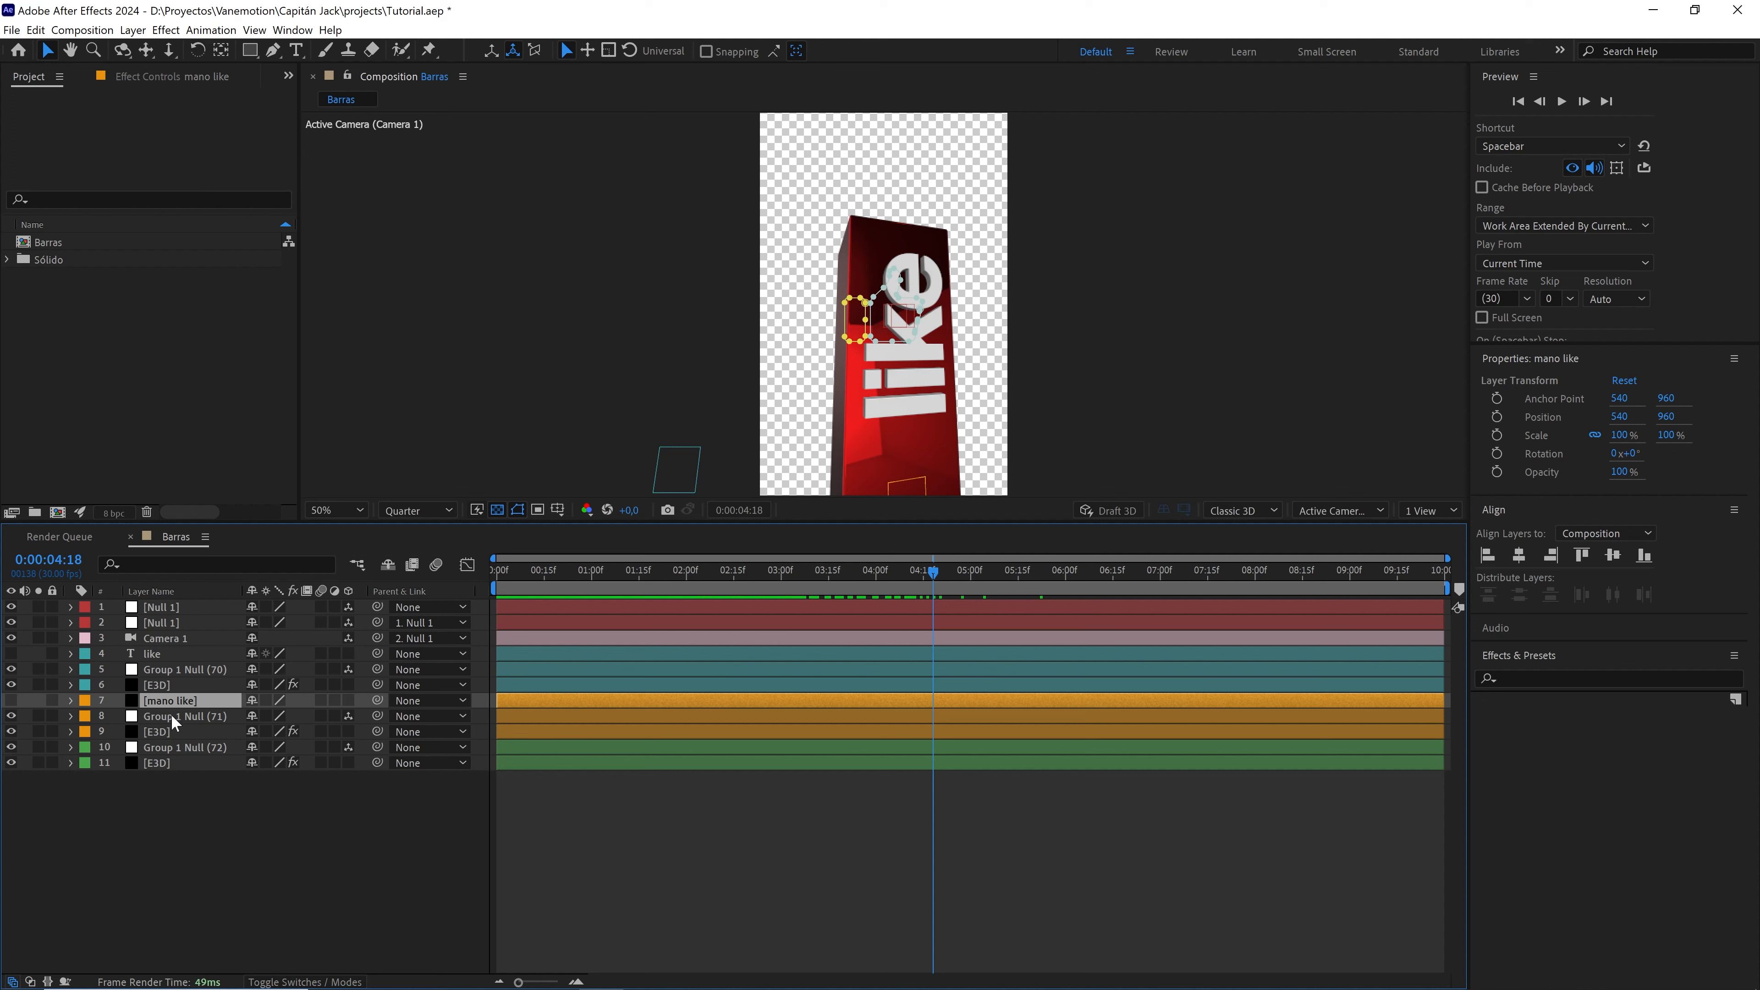
- Set Path Layer 1 of the second bar's E3D layer to the mano like mask layer
left_click(169, 730)
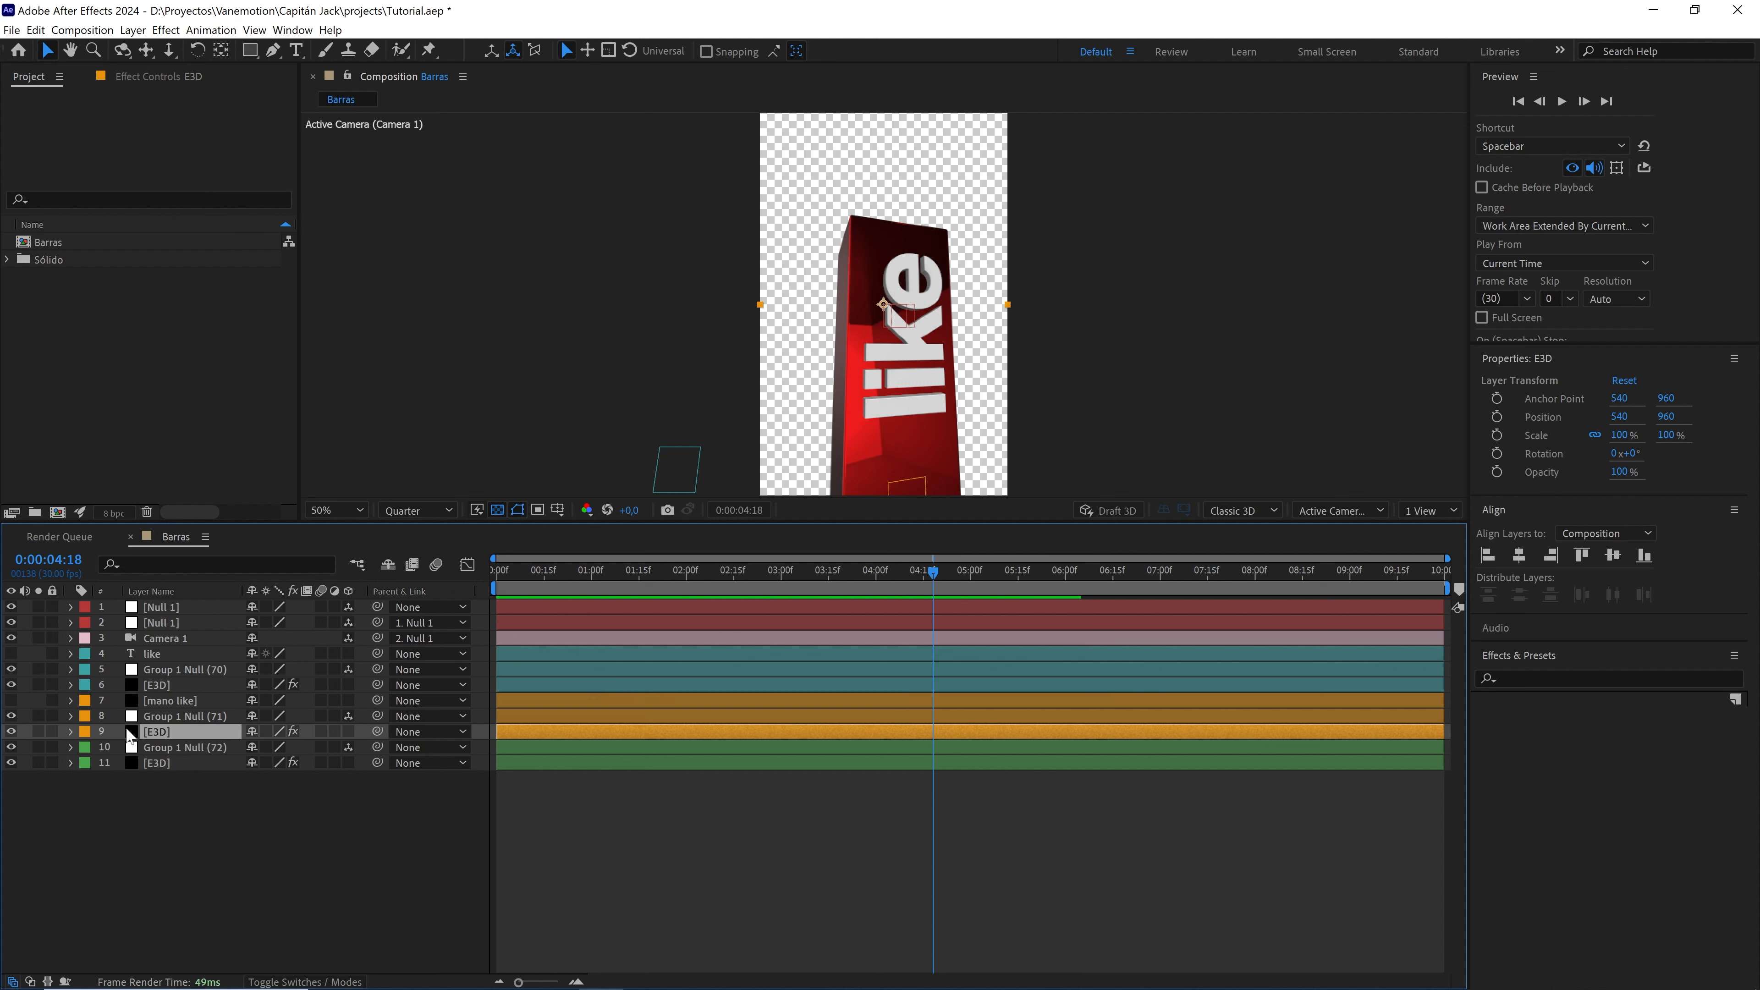
left_click(141, 77)
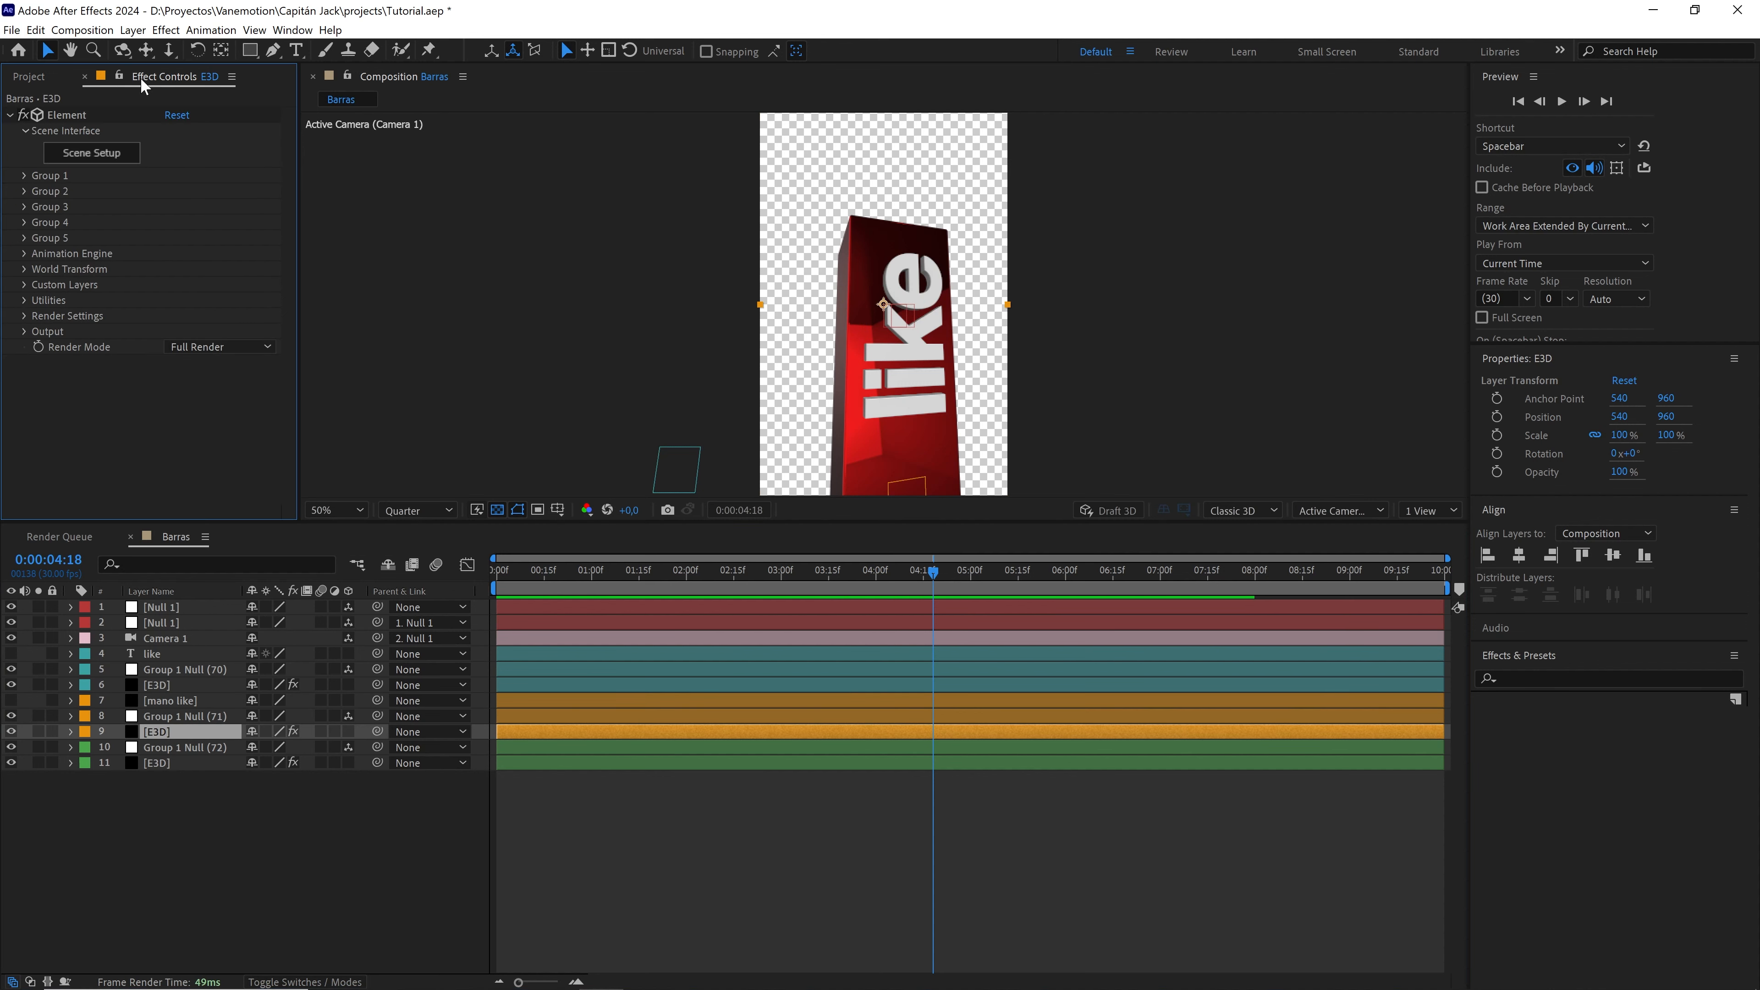
left_click(25, 285)
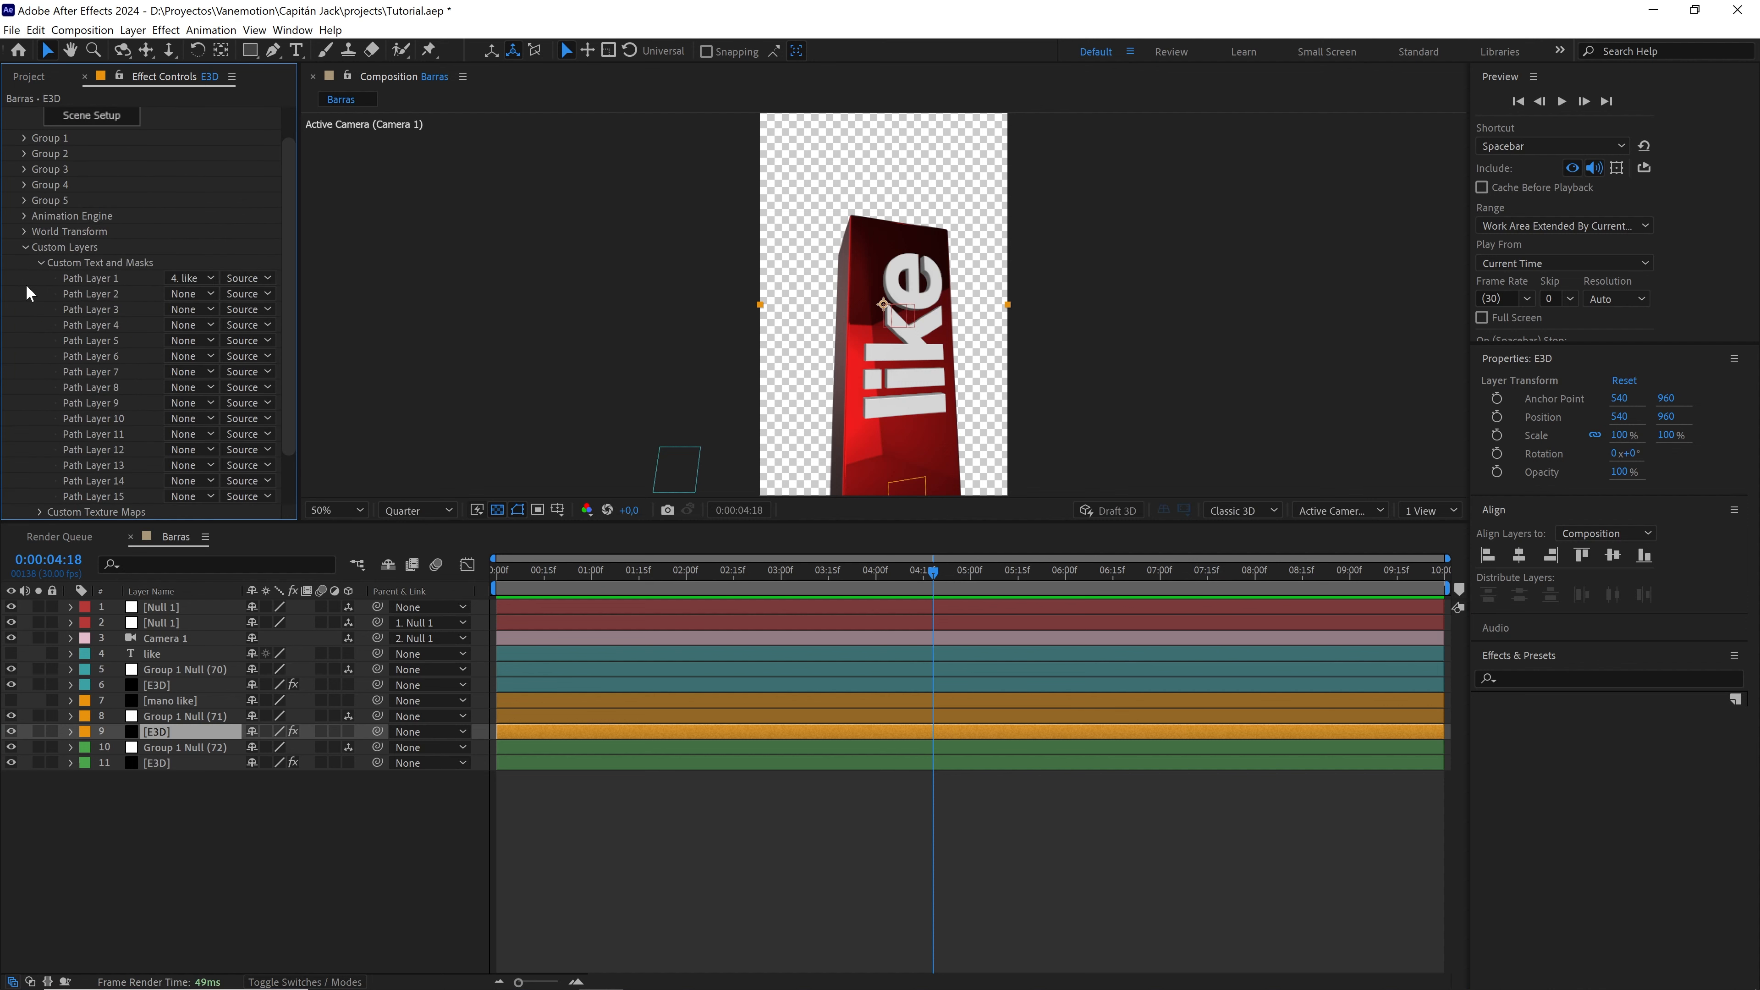
left_click(188, 279)
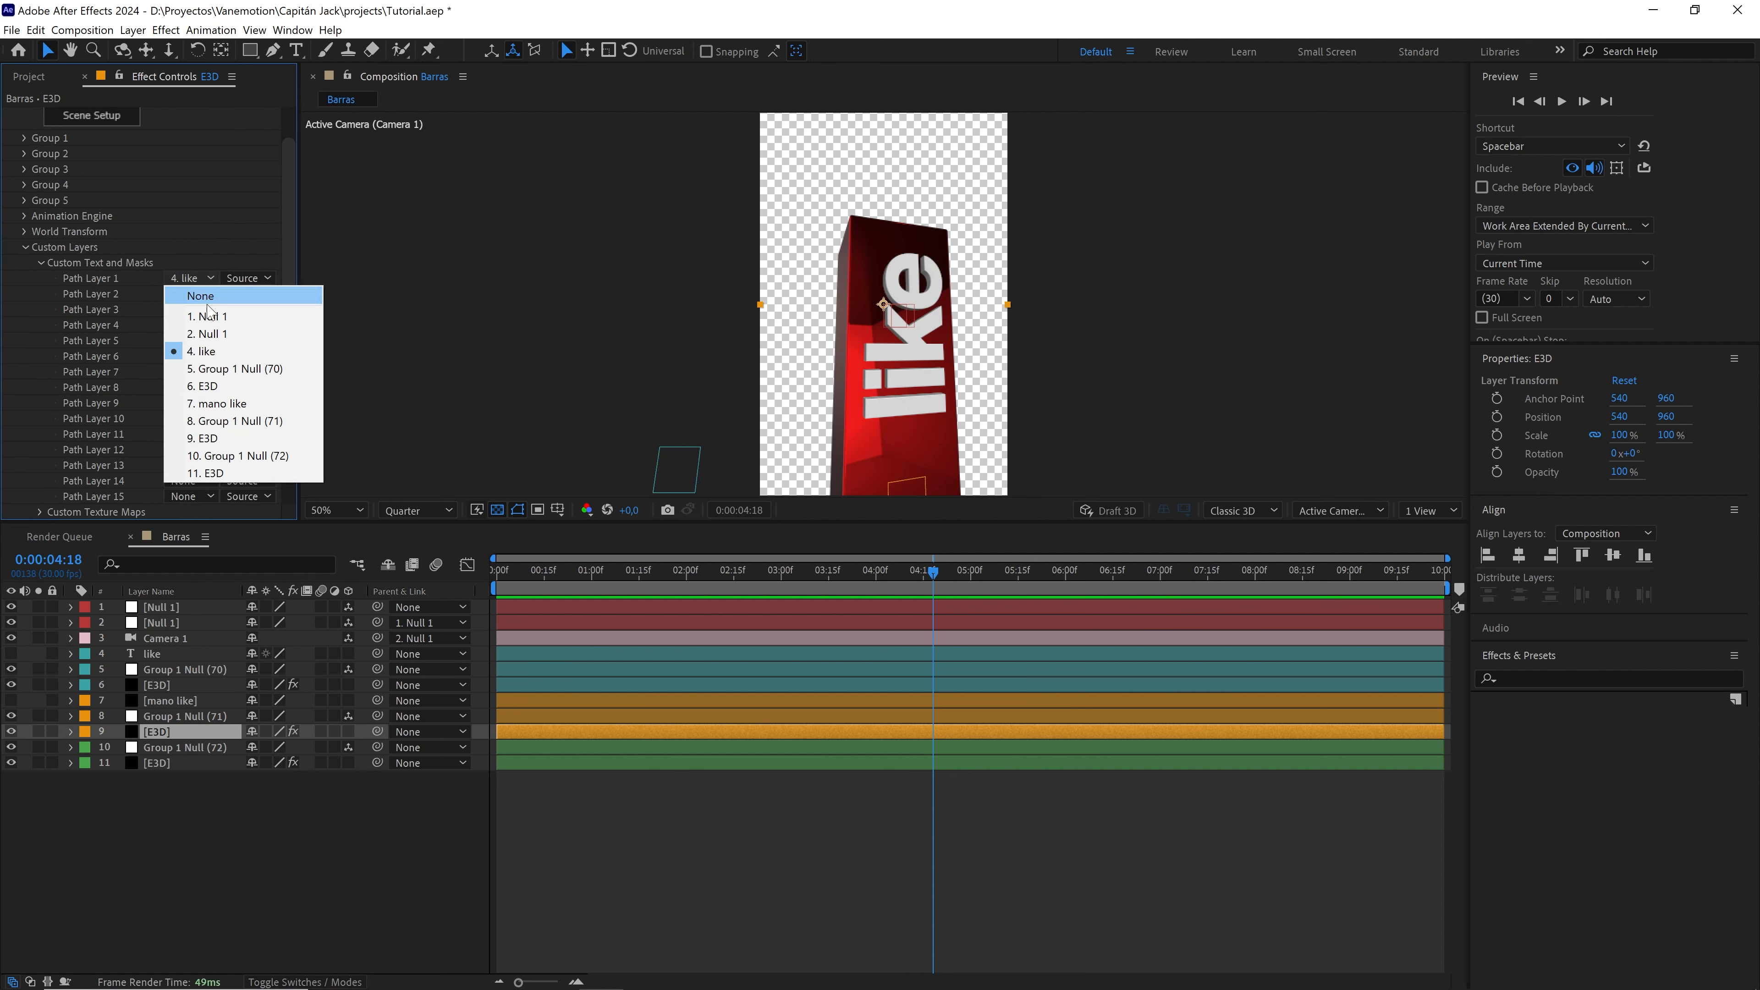
left_click(218, 404)
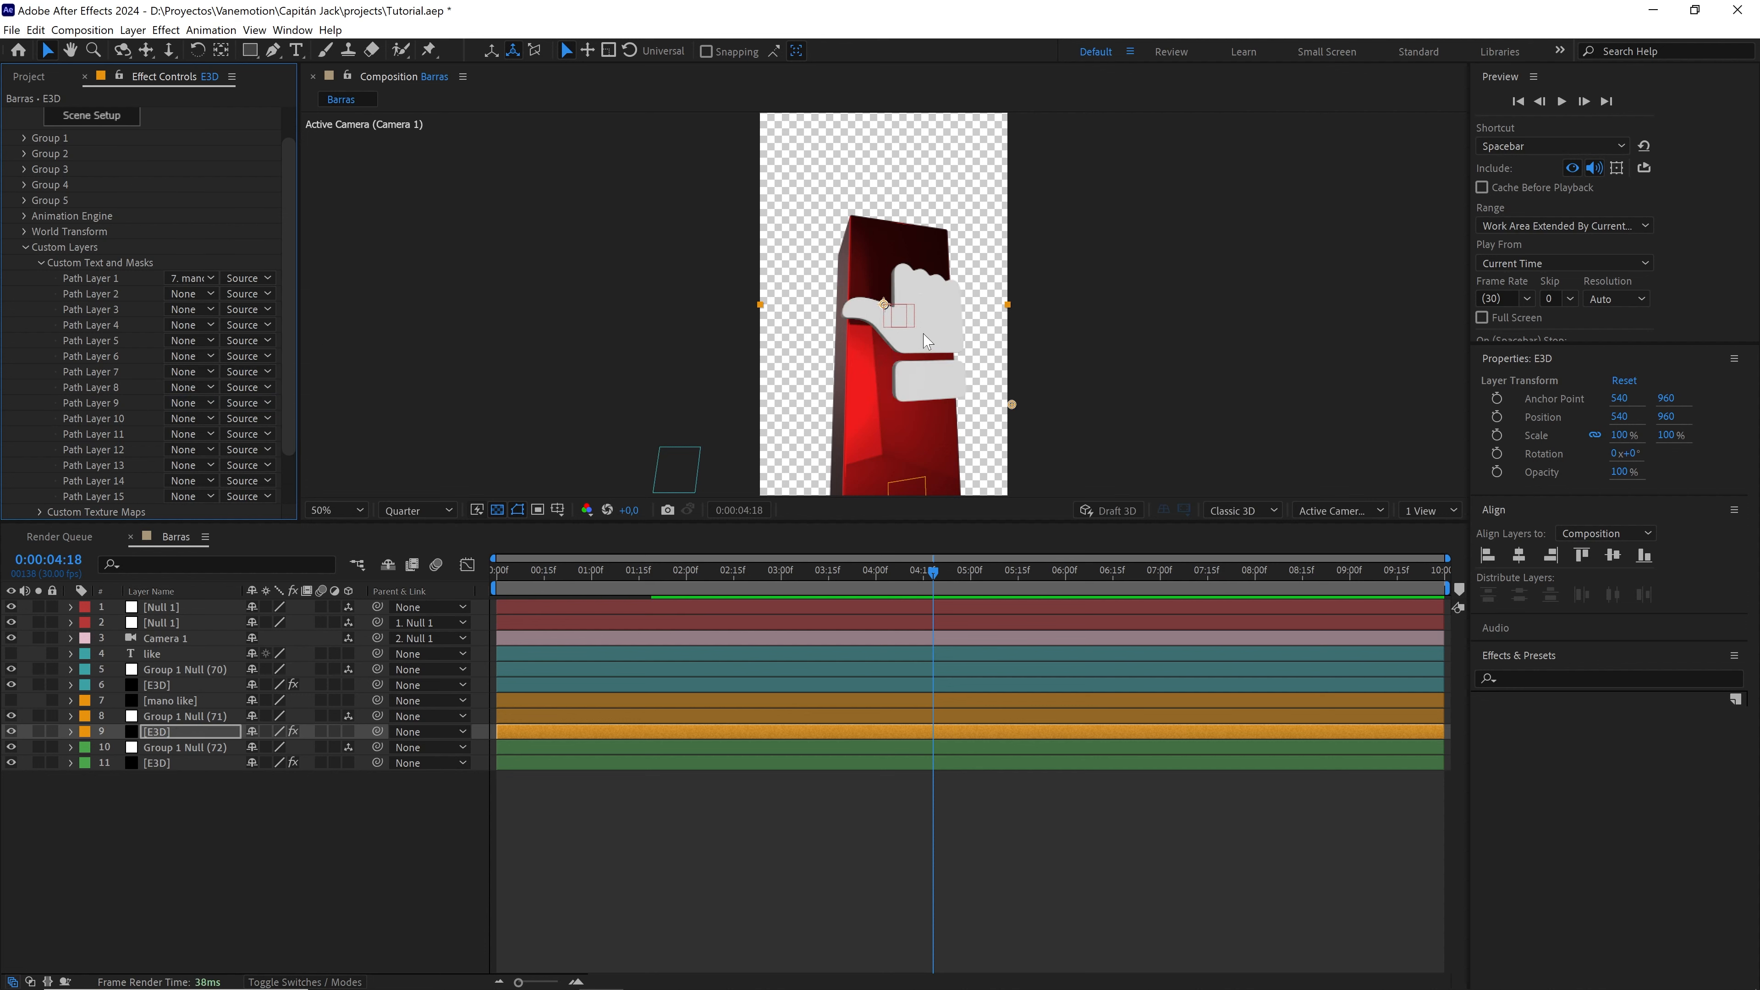
- Open the second bar's Element scene setup and rotate the hand extrusion until its thumb points up
left_click(92, 115)
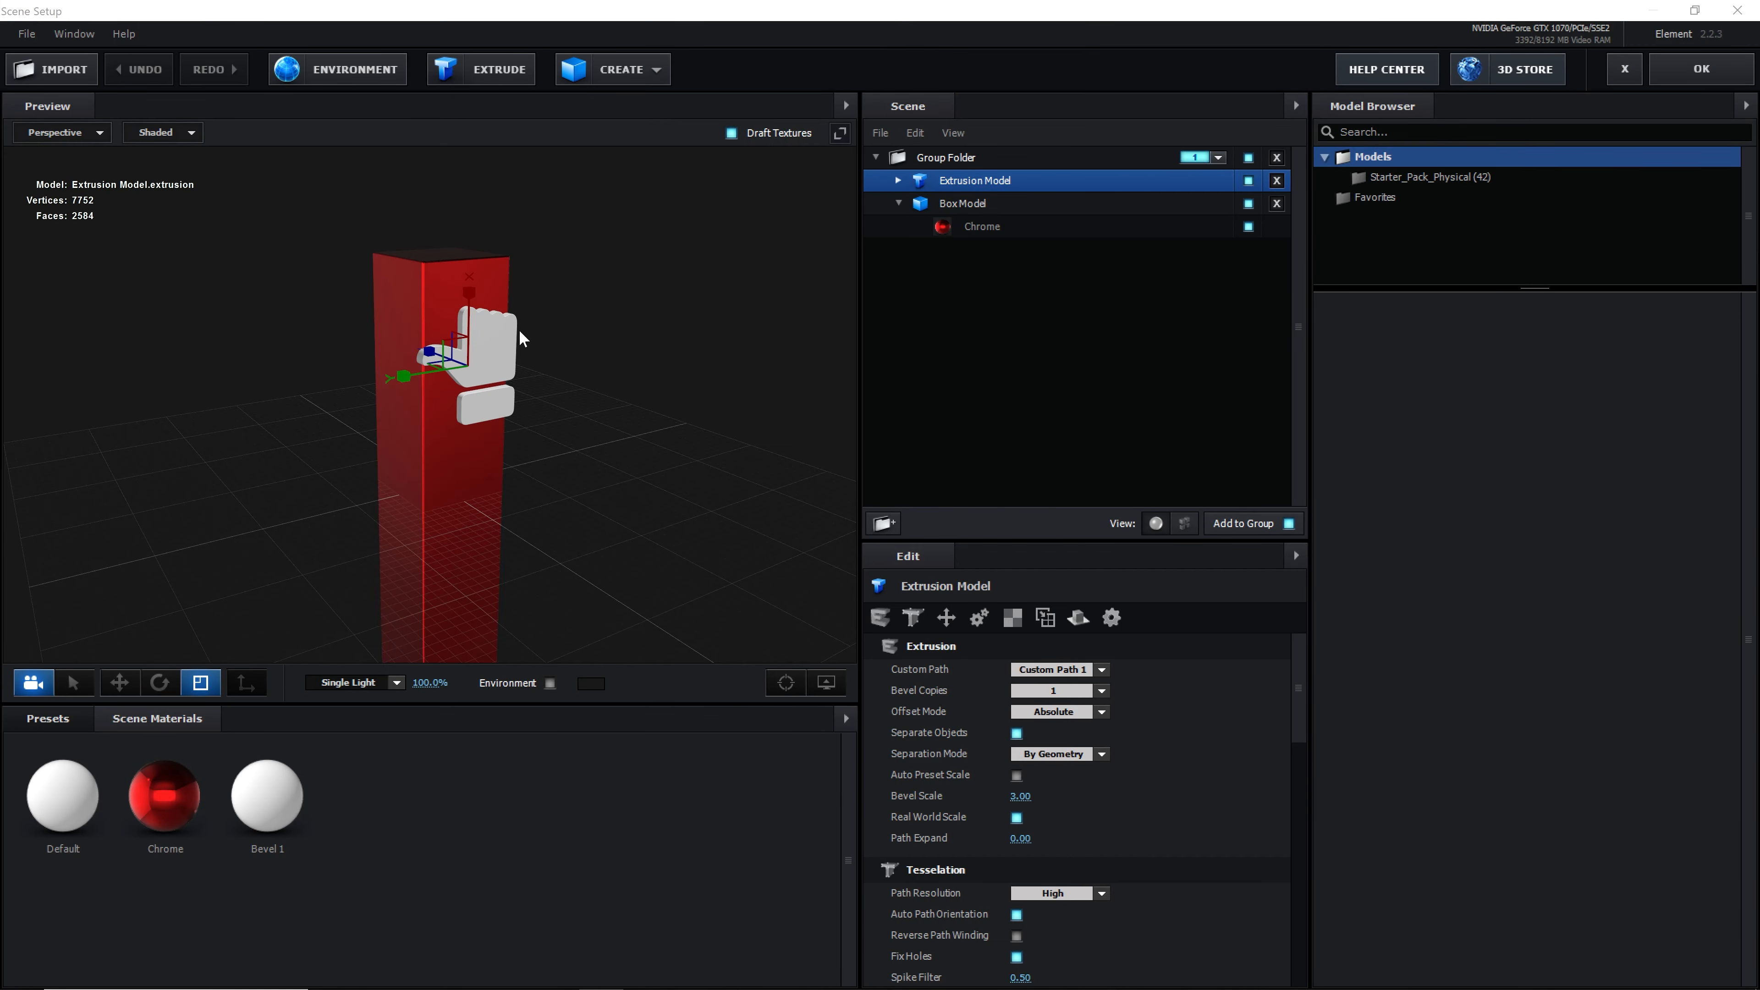
scroll(546, 363, "up", 4)
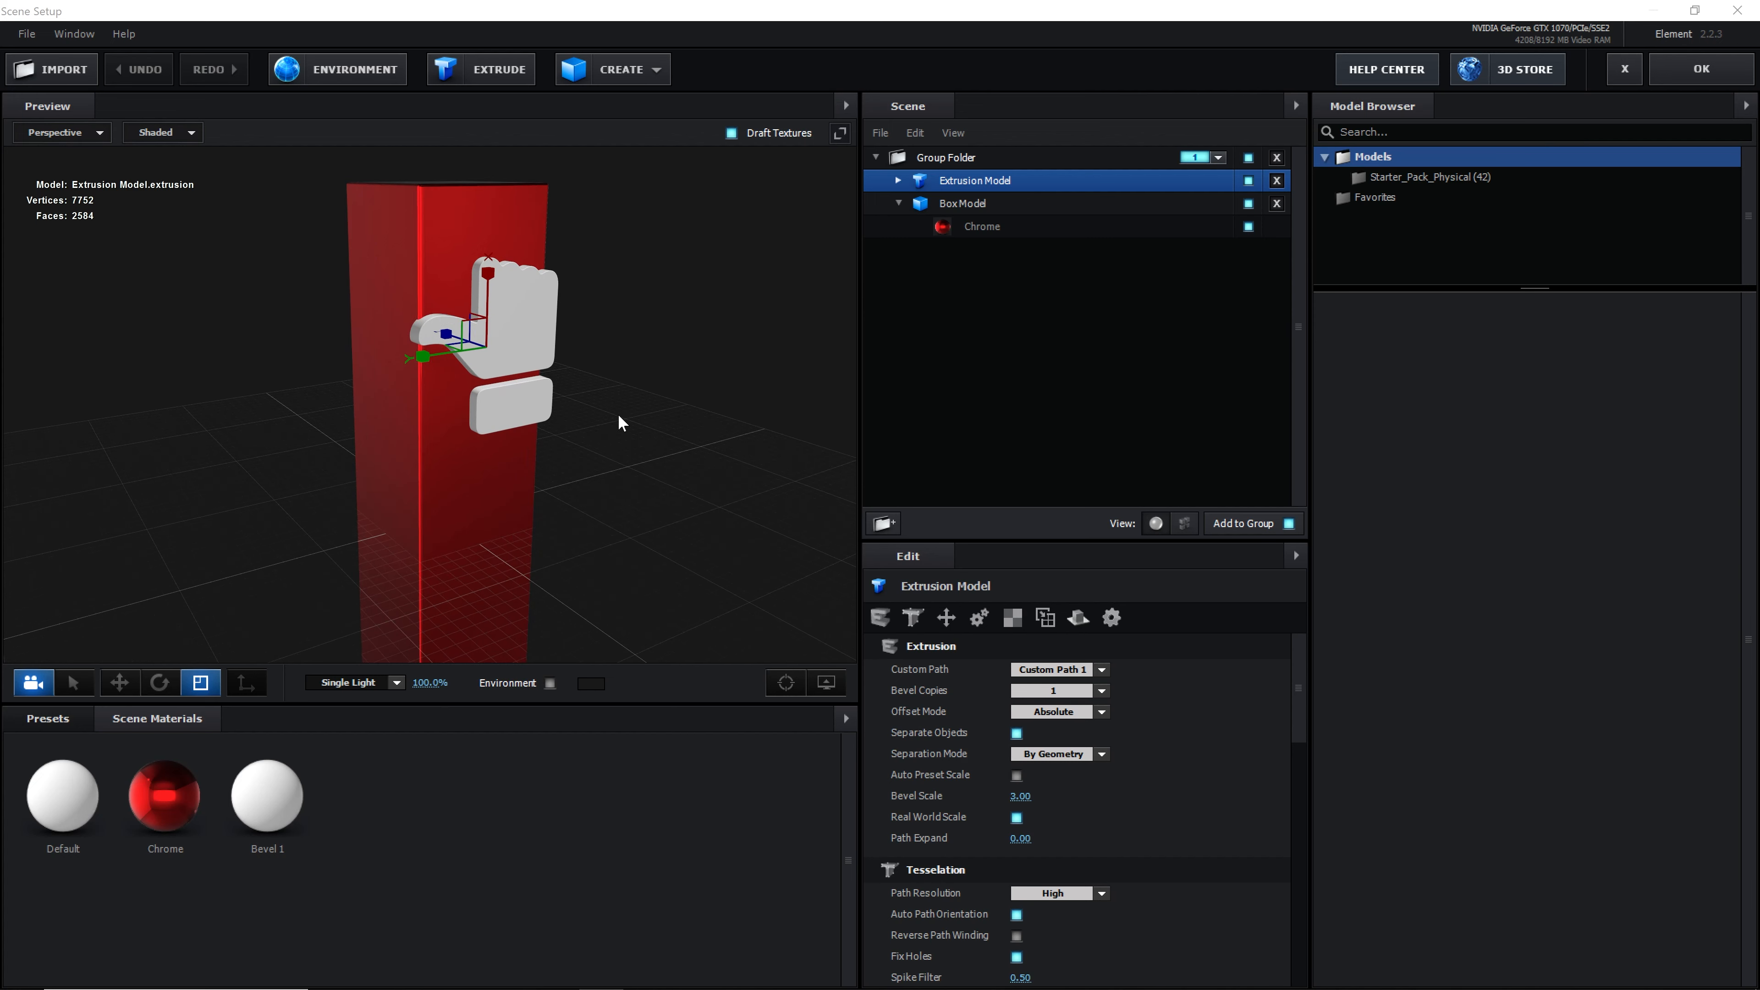
mouse_move(629, 416)
left_mouse_down()
mouse_move(659, 416)
mouse_move(599, 417)
left_mouse_up()
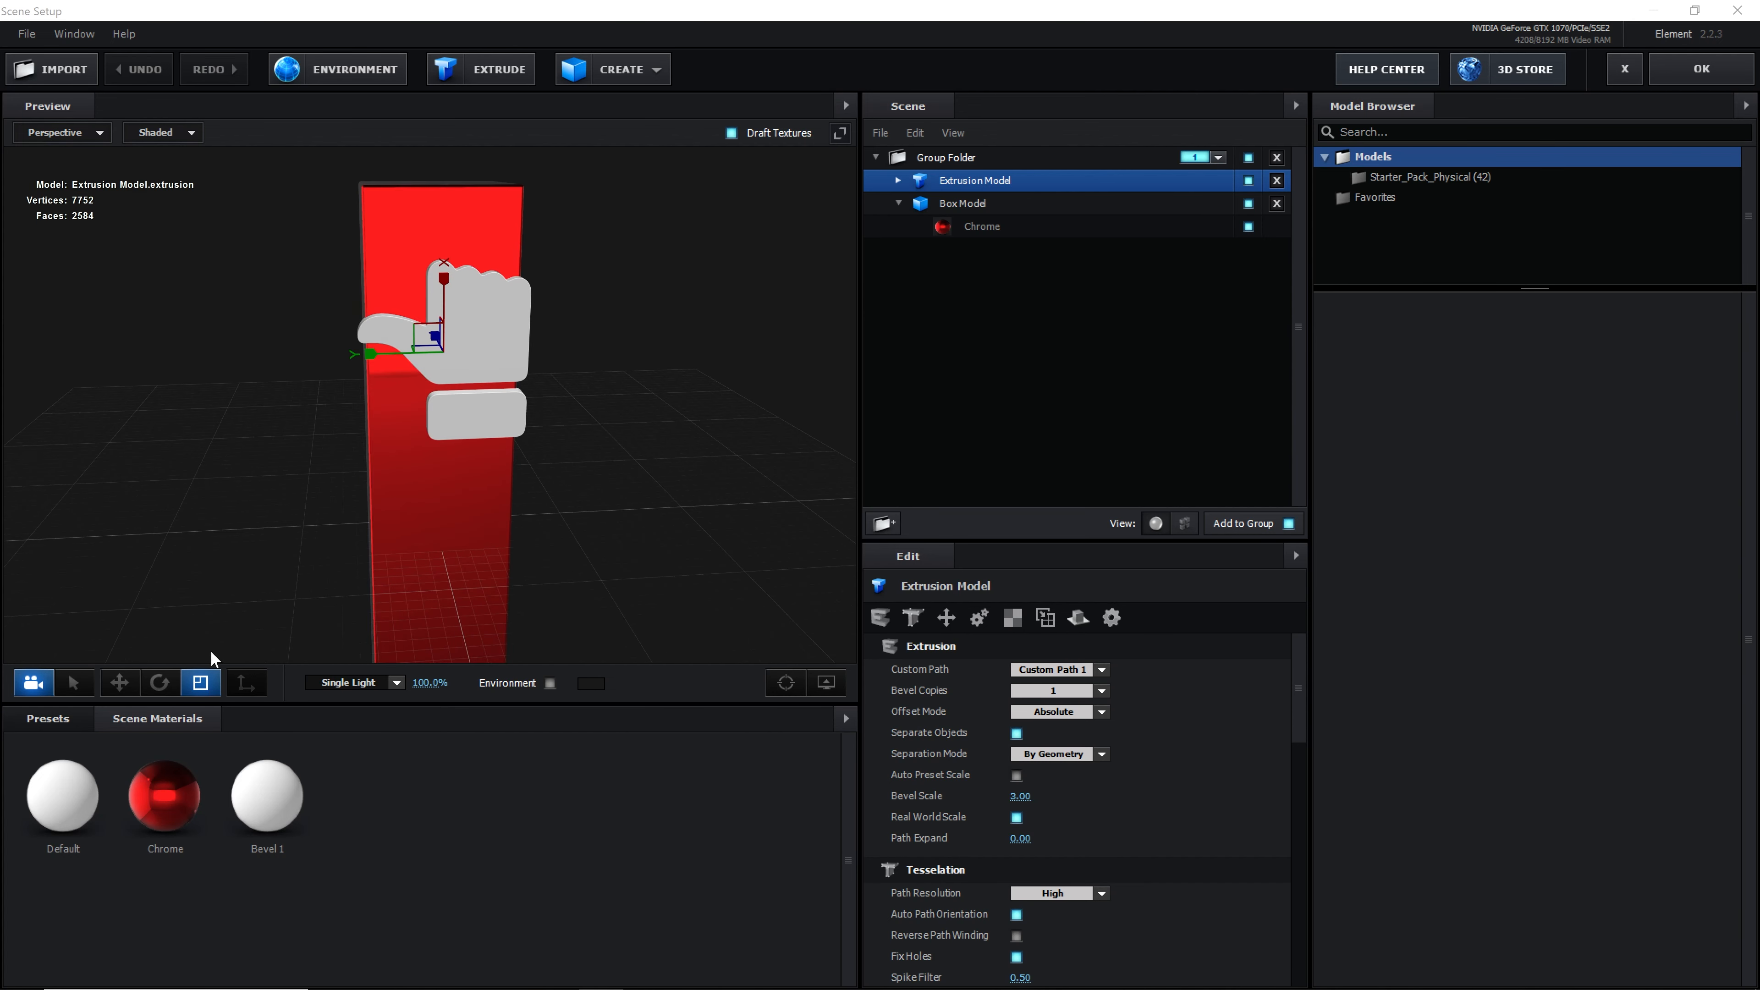
left_click(160, 683)
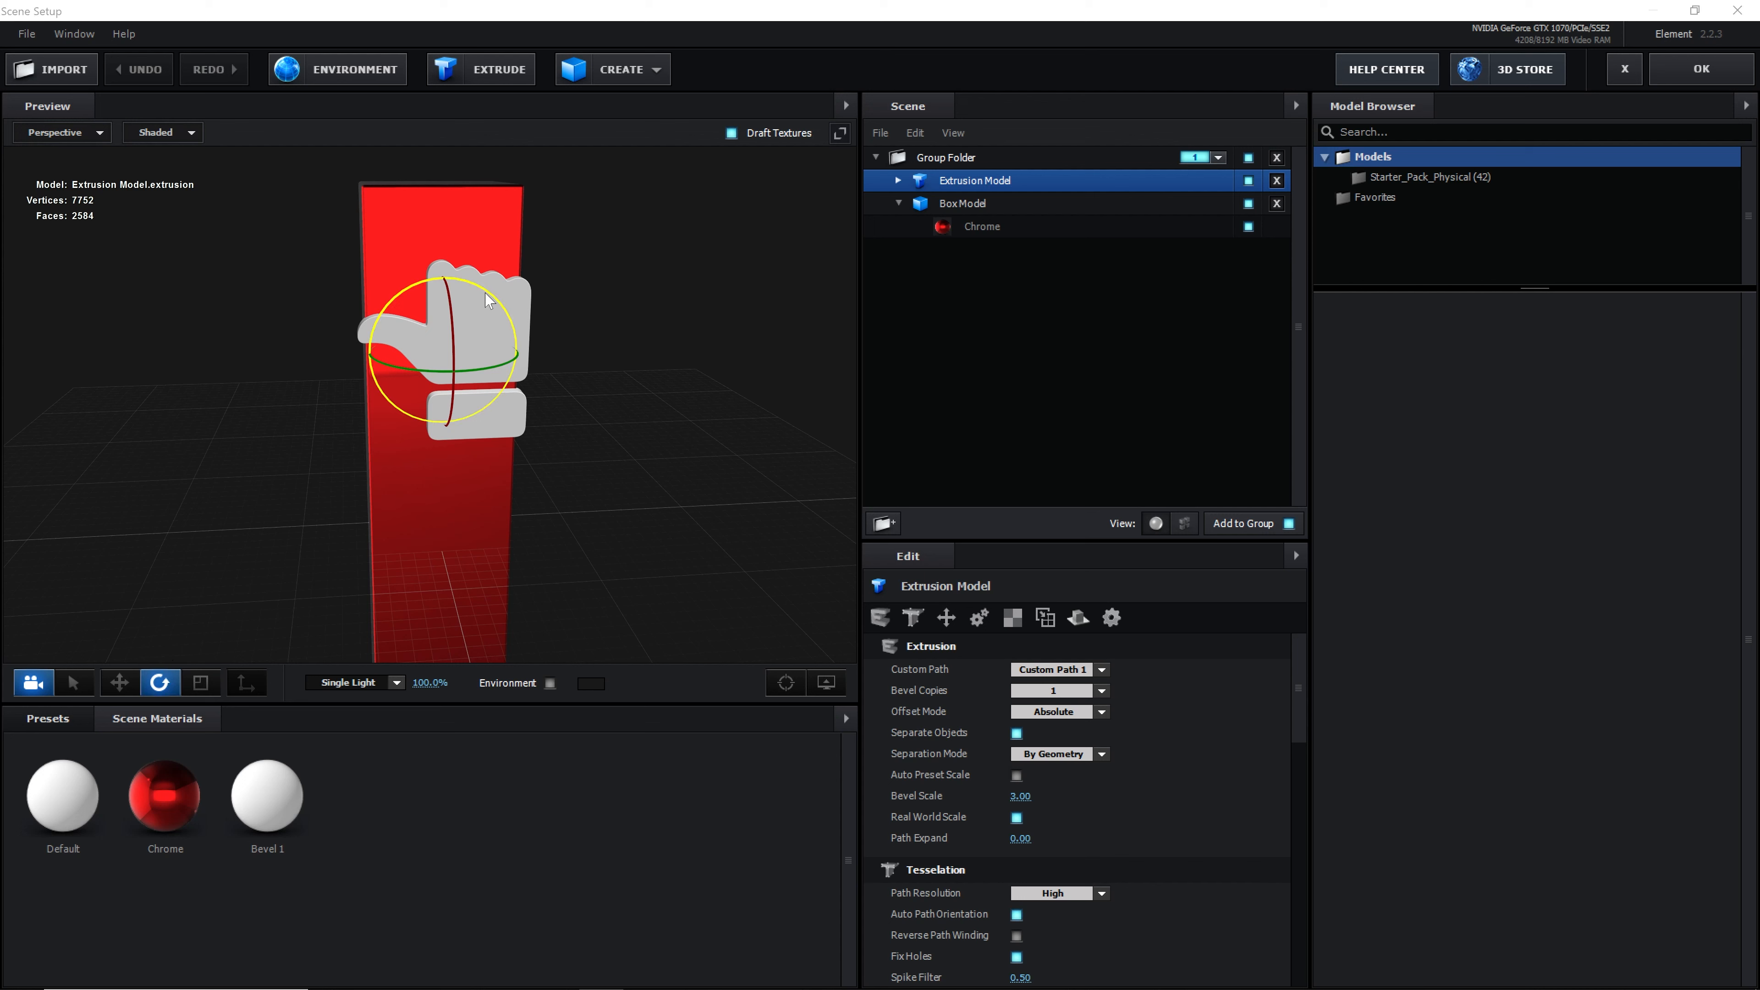
left_click_drag(539, 330, 608, 393)
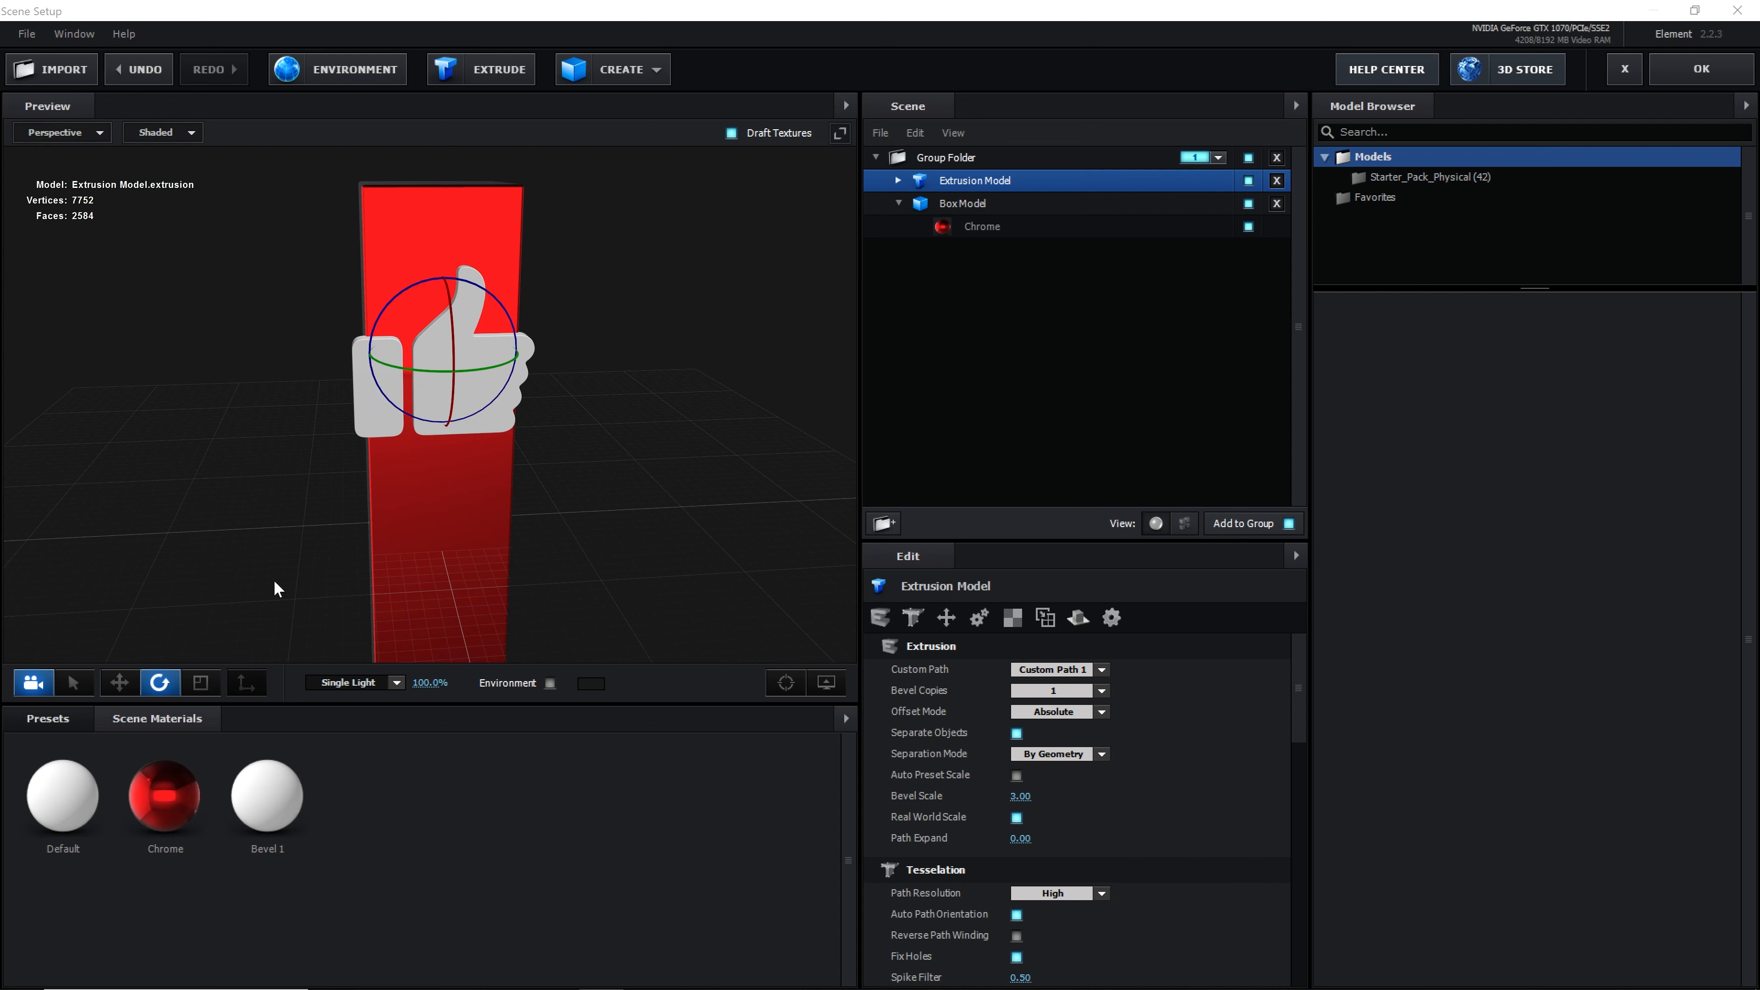
- Scale the hand extrusion down to fit the width of the bar's front face and fine-tune its depth
left_click(202, 683)
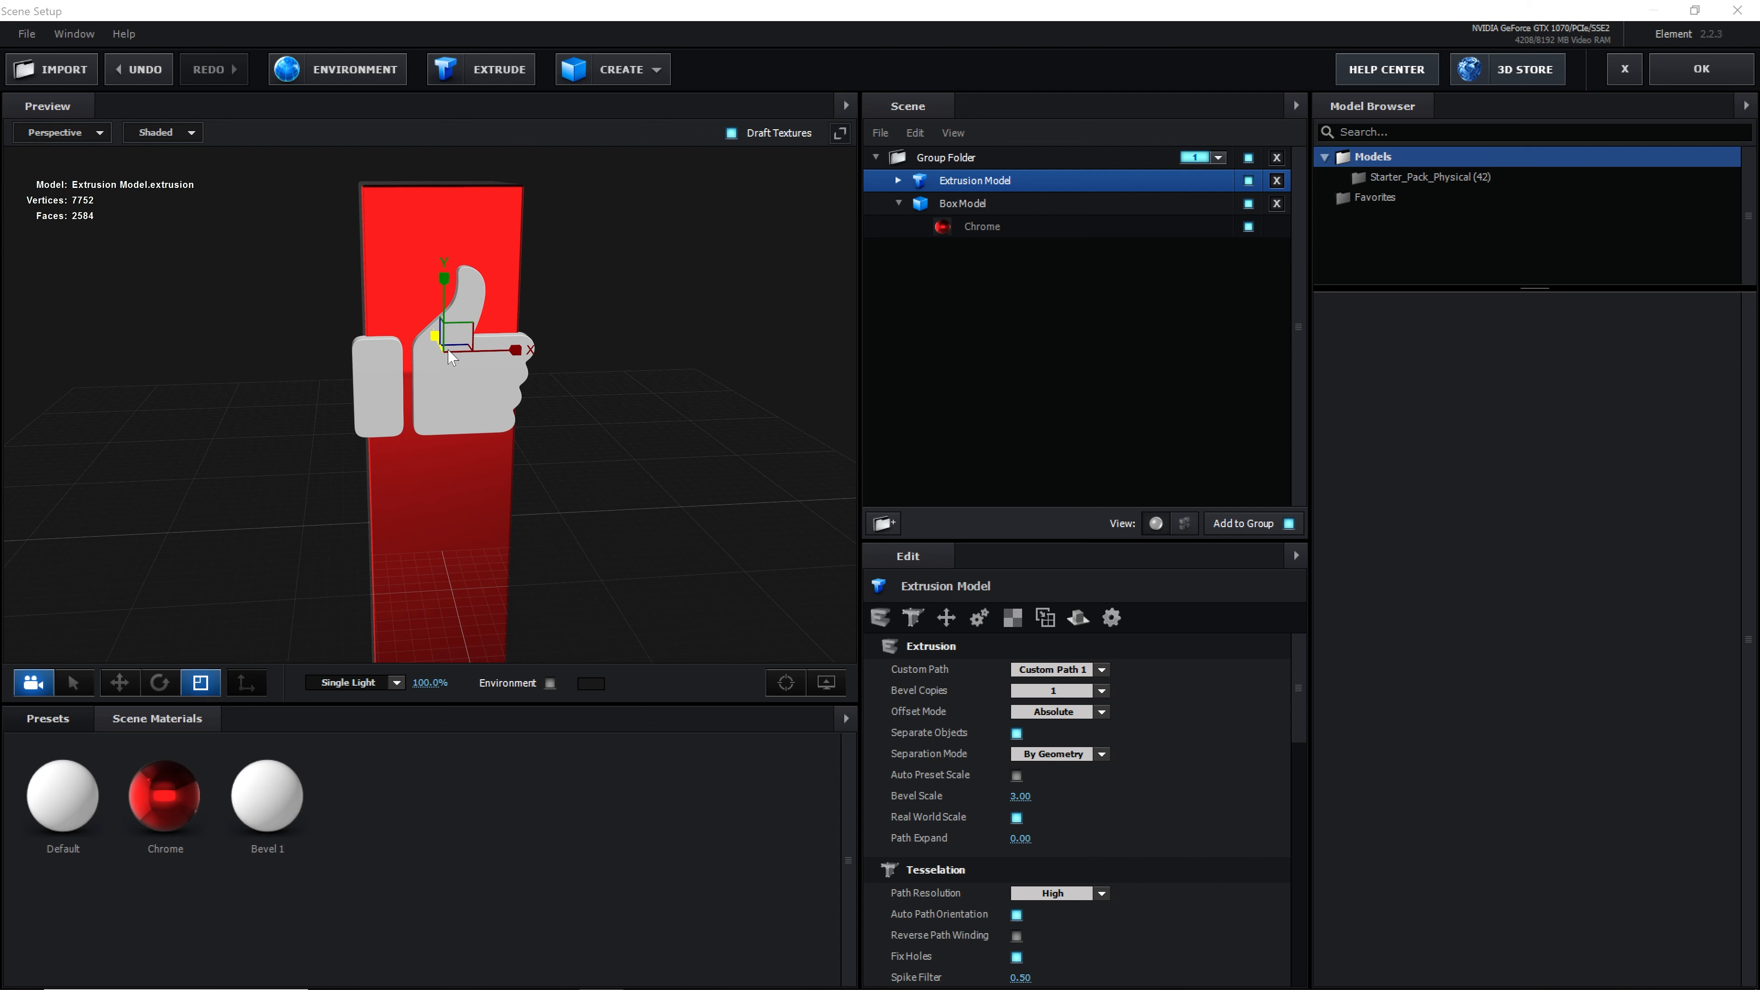
left_click_drag(450, 357, 428, 362)
left_click_drag(490, 463, 535, 459)
scroll(529, 448, "up", 2)
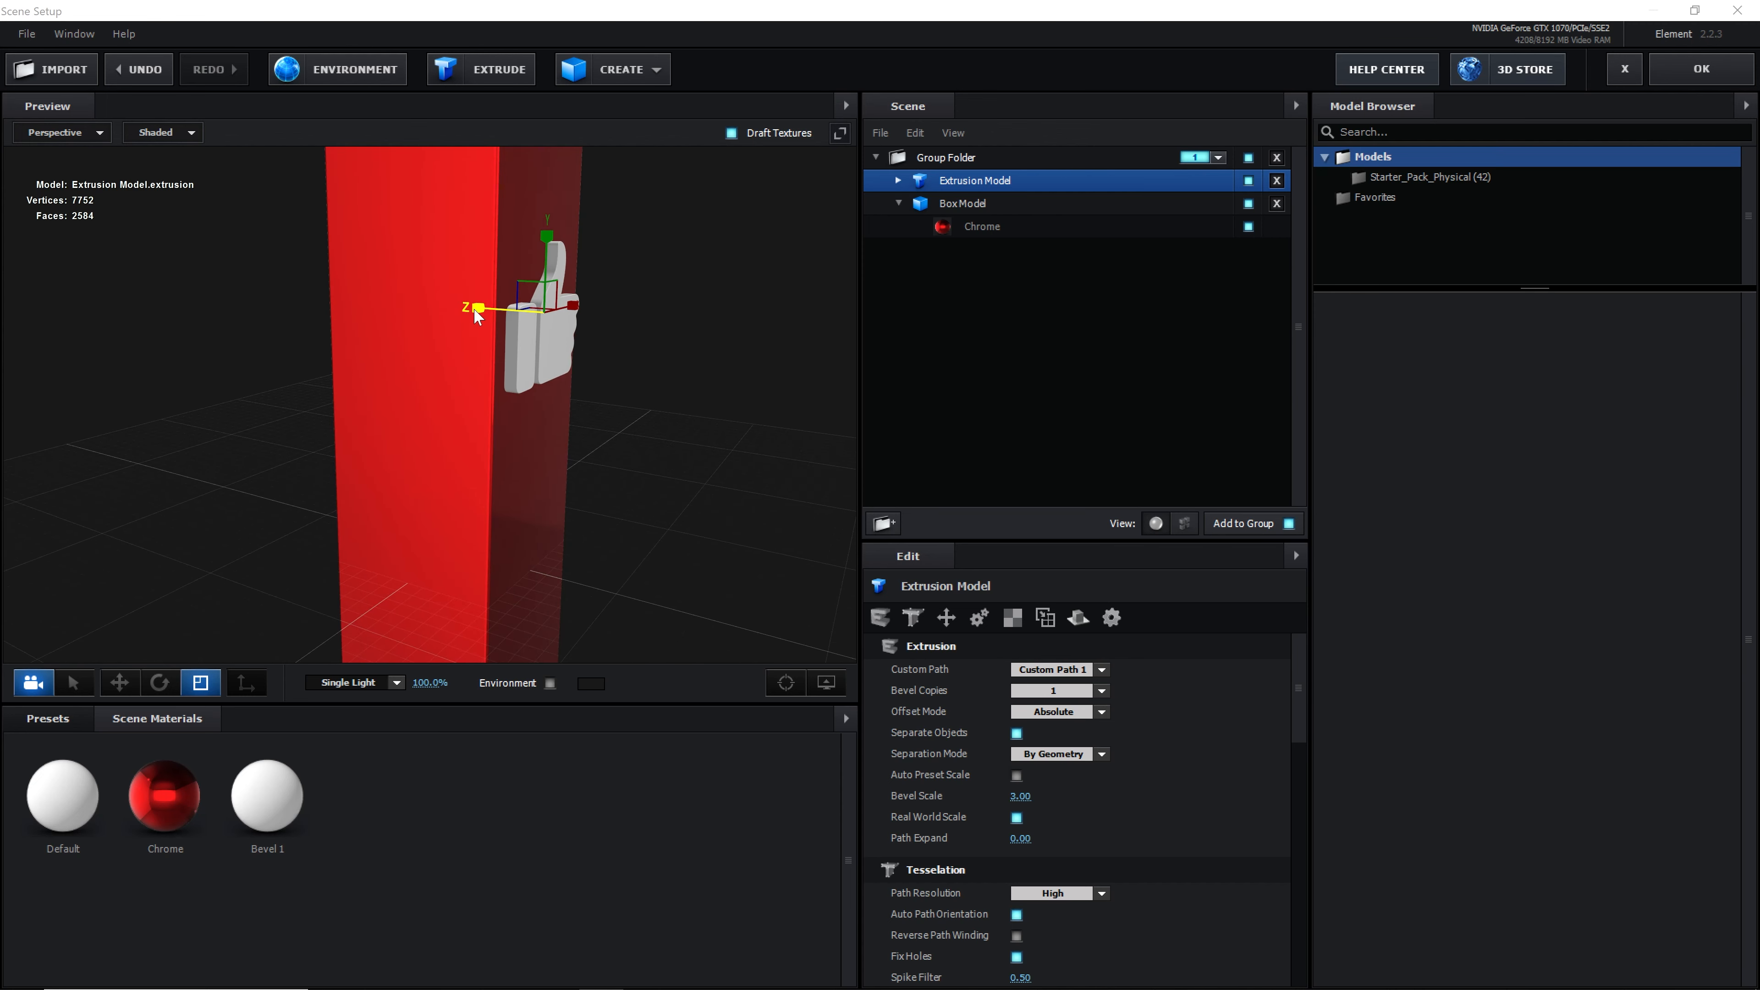
left_click_drag(474, 308, 471, 308)
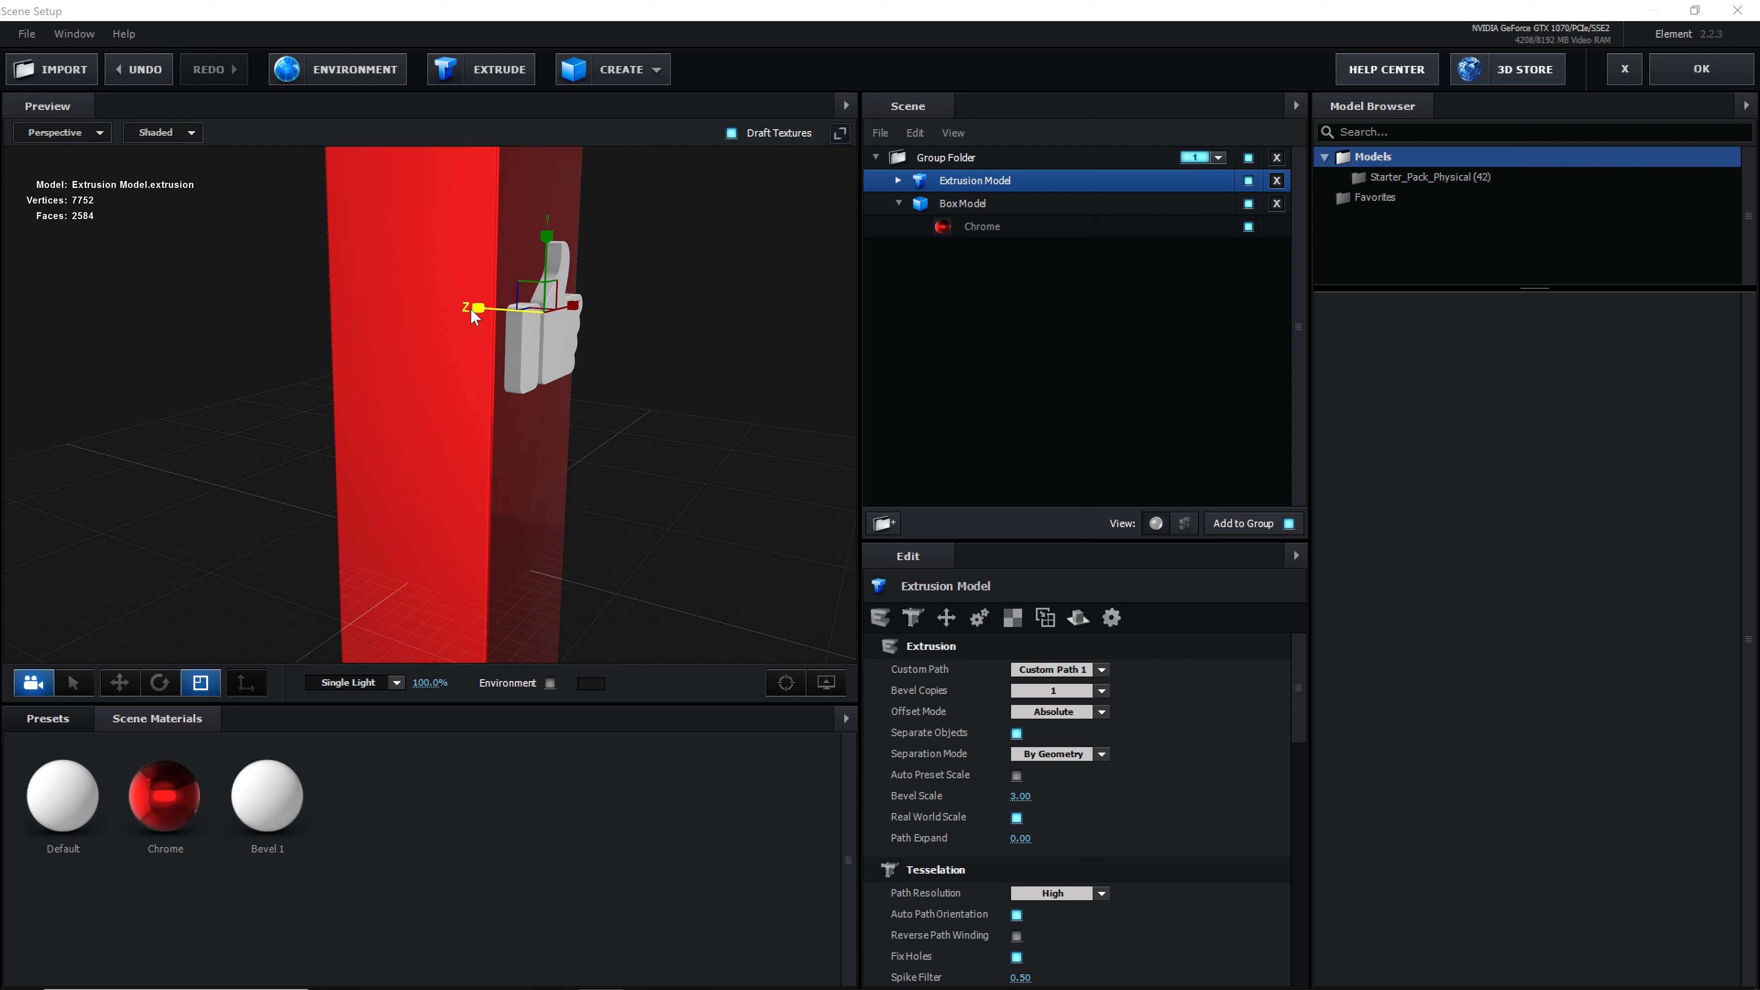
- Reposition the hand vertically on the bar's front face and apply the scene changes
left_click_drag(621, 306, 192, 579)
left_click(119, 682)
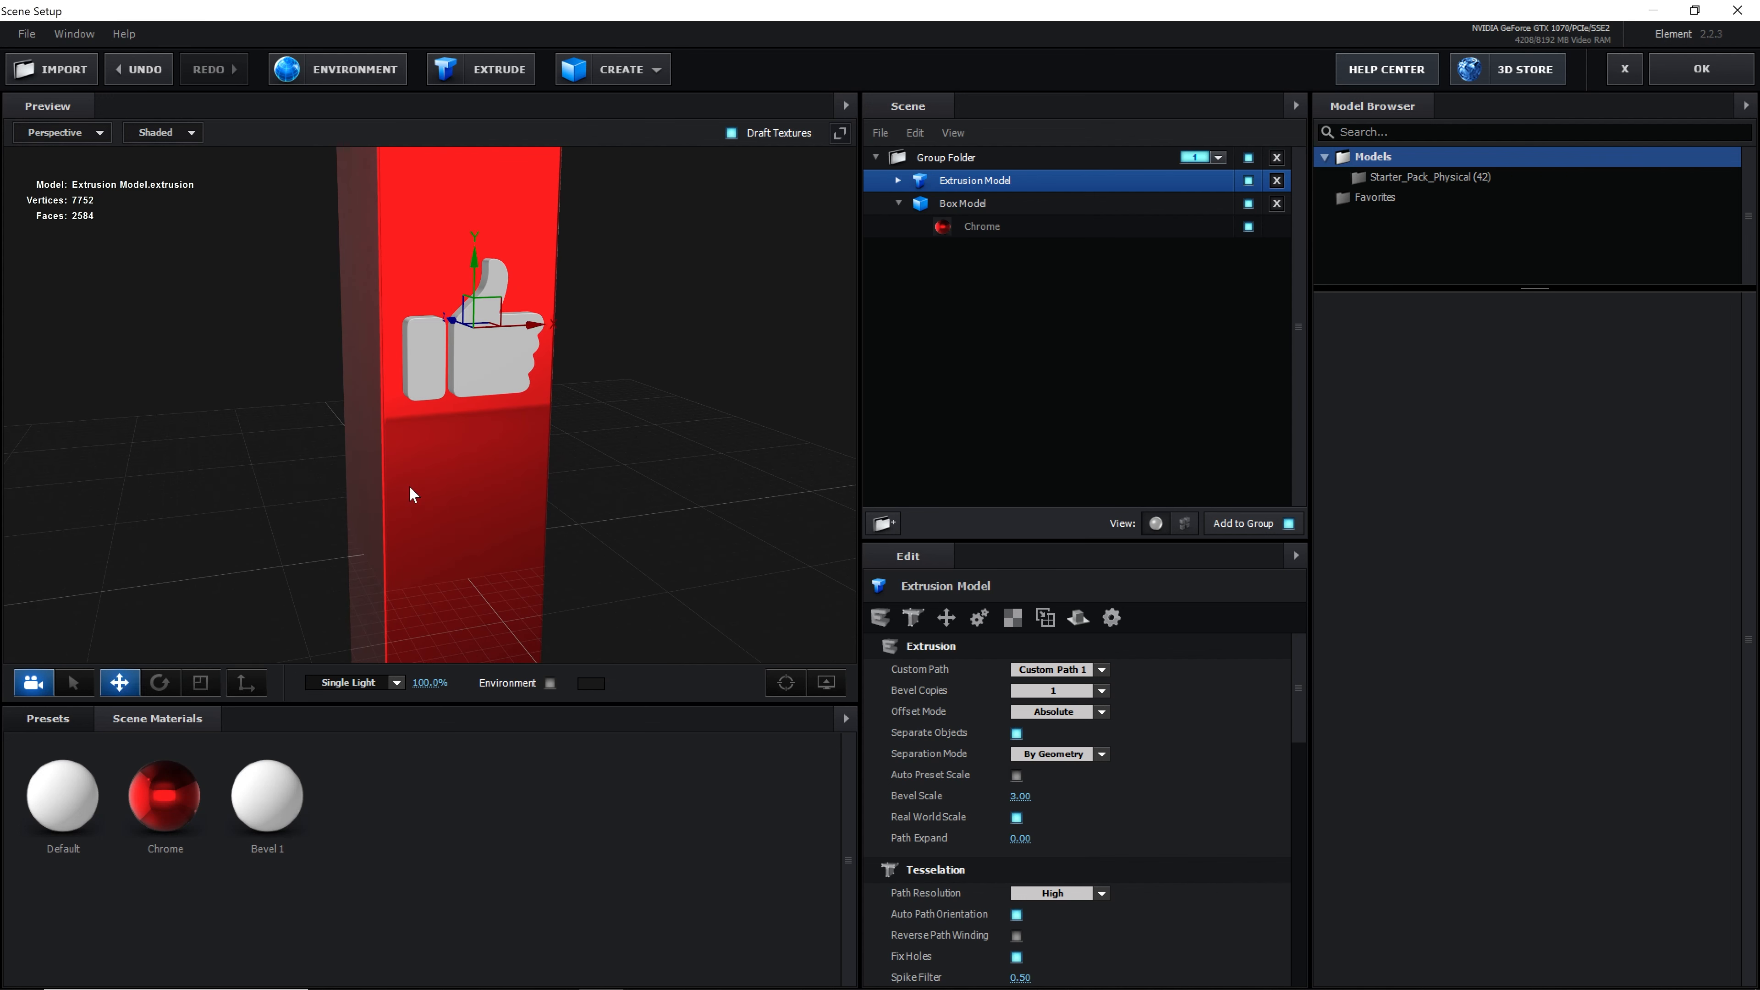
left_click_drag(593, 387, 595, 540)
left_click_drag(466, 433, 472, 378)
mouse_move(604, 402)
left_mouse_down()
mouse_move(641, 397)
mouse_move(594, 403)
left_mouse_up()
left_click(1701, 68)
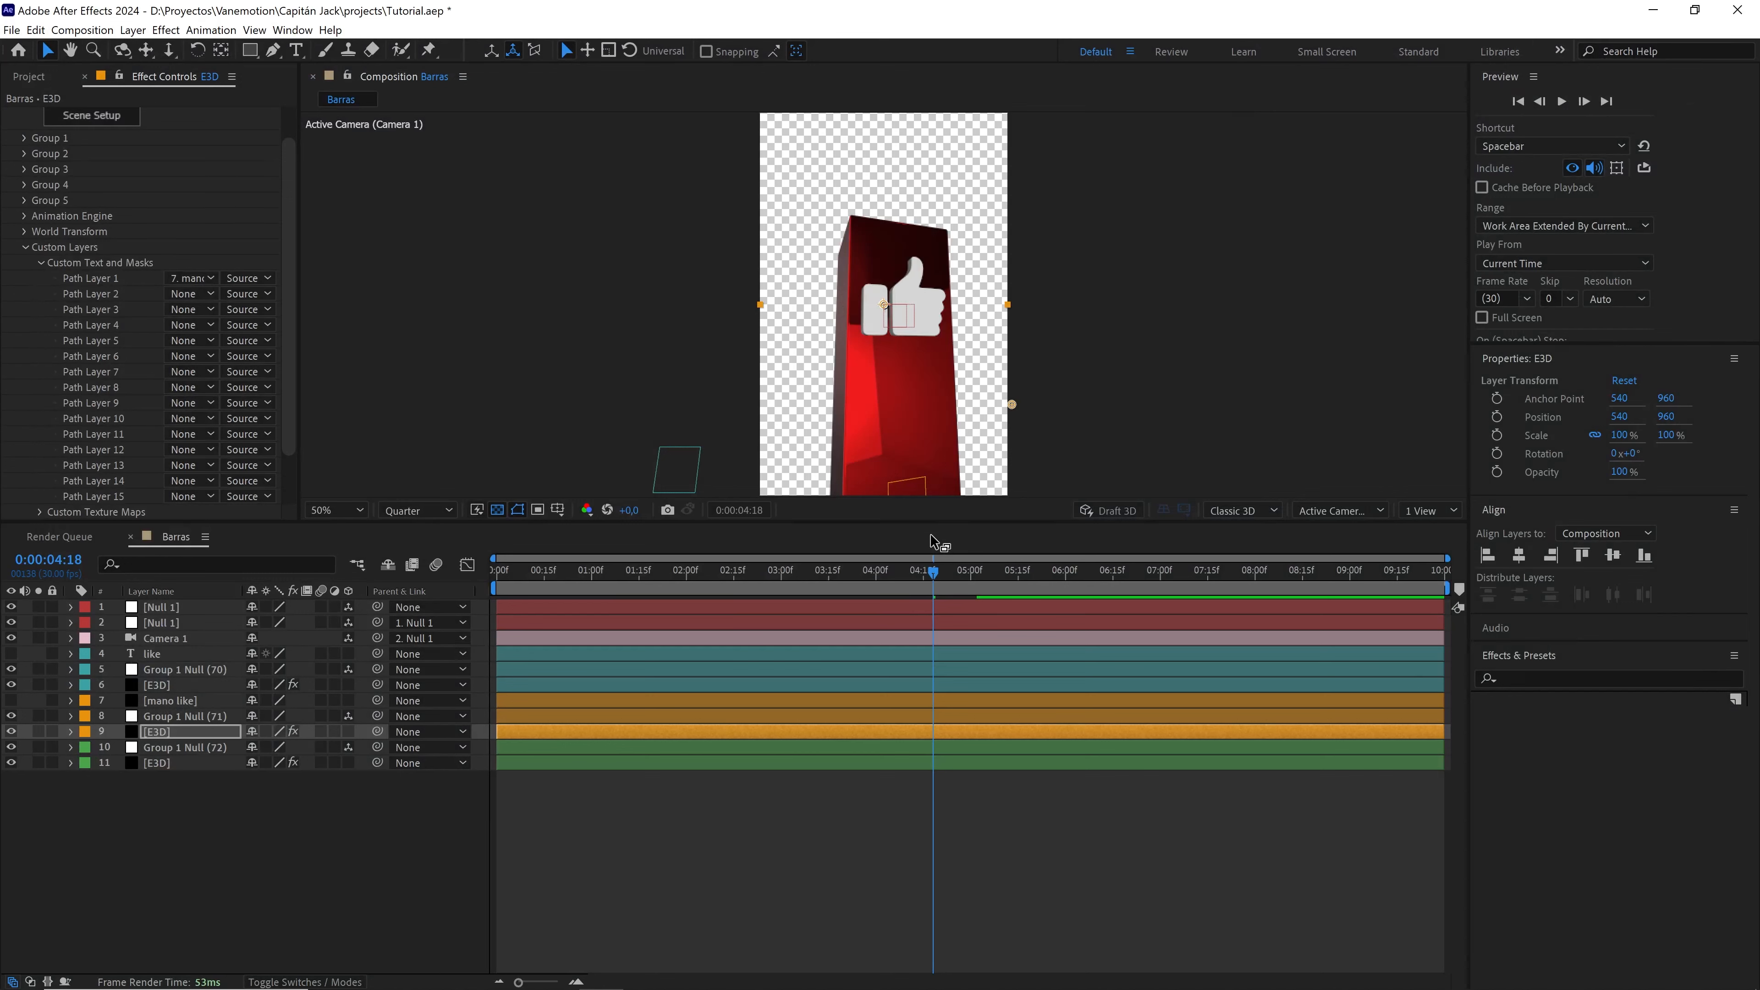
- Go to 0:00:06:10, copy the red zigzag logo from Logo vanemotion.ai in Illustrator and return to After Effects
left_click_drag(902, 572, 1096, 574)
key("alt+Tab")
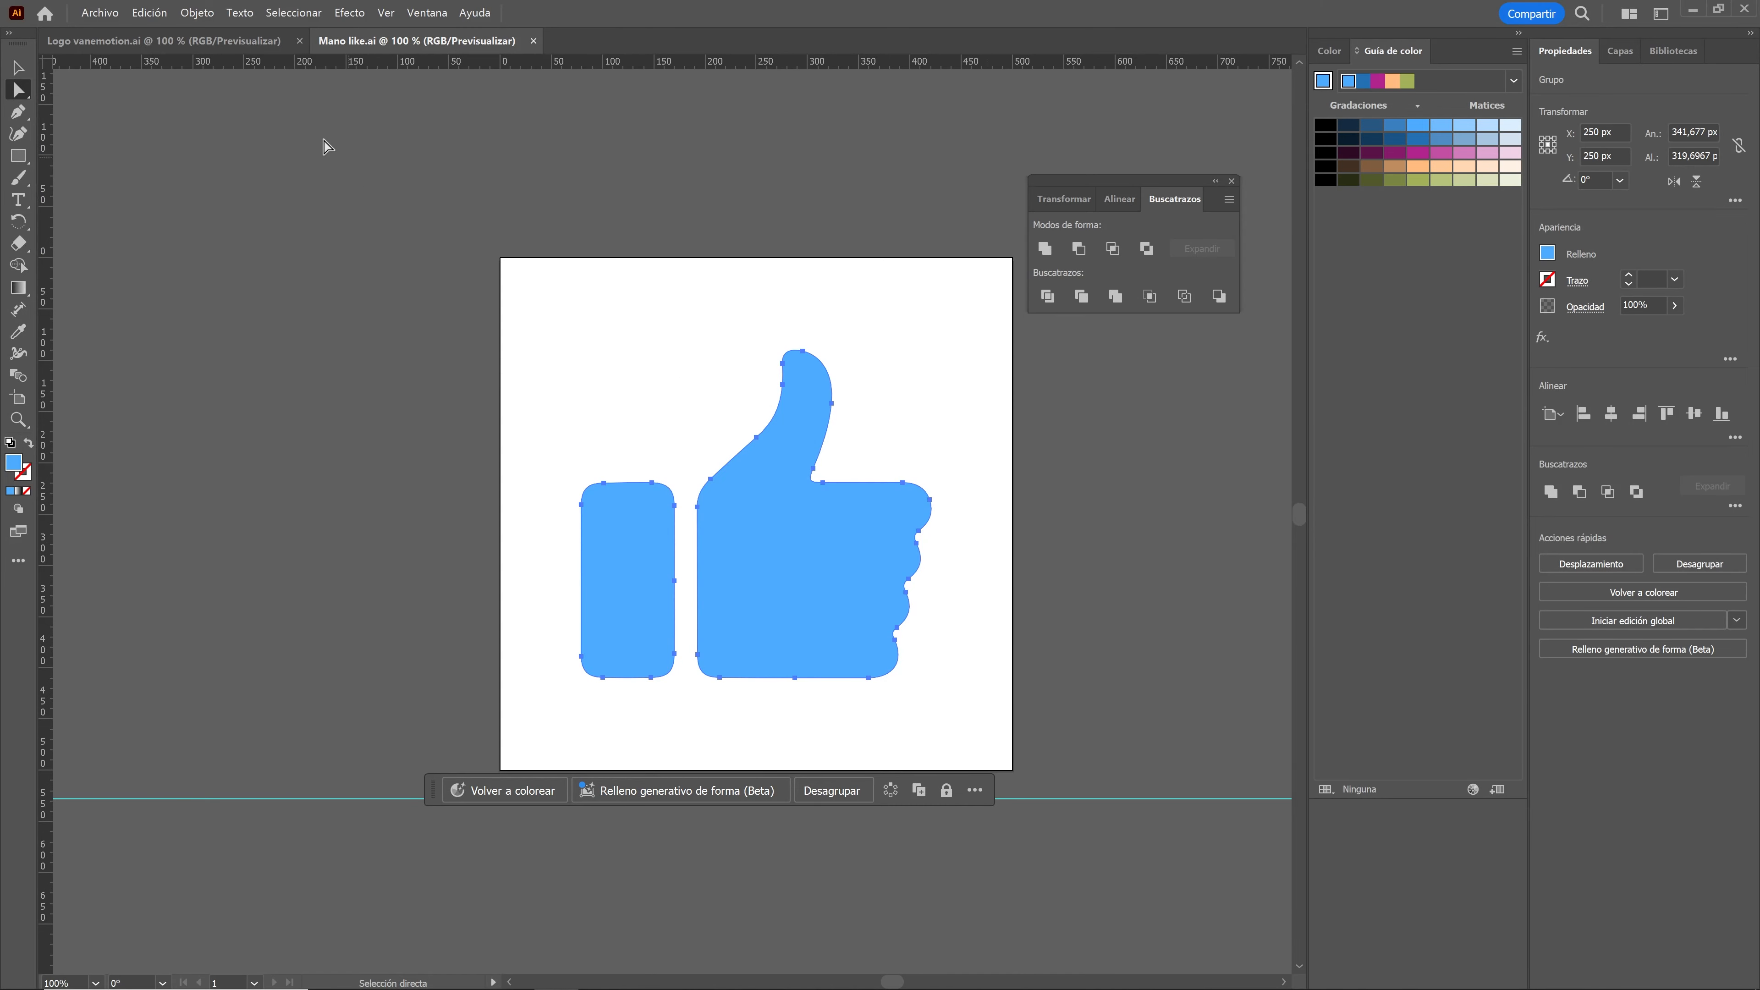
left_click(211, 42)
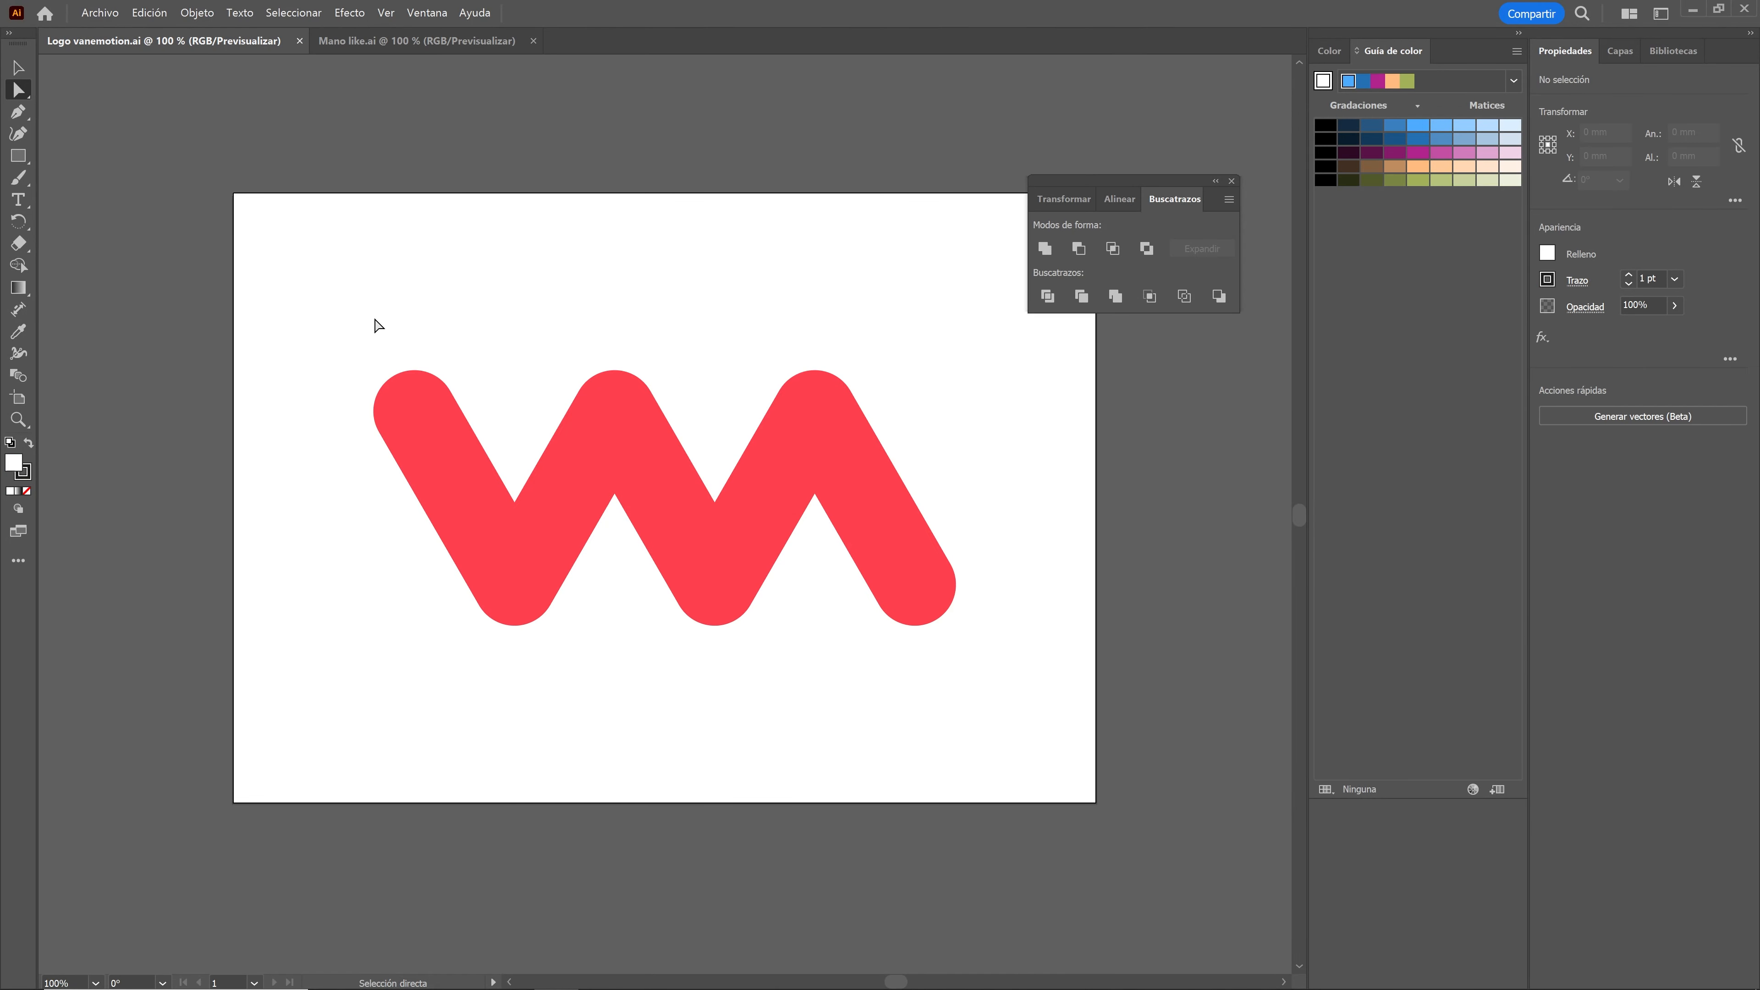
left_click_drag(271, 262, 1062, 680)
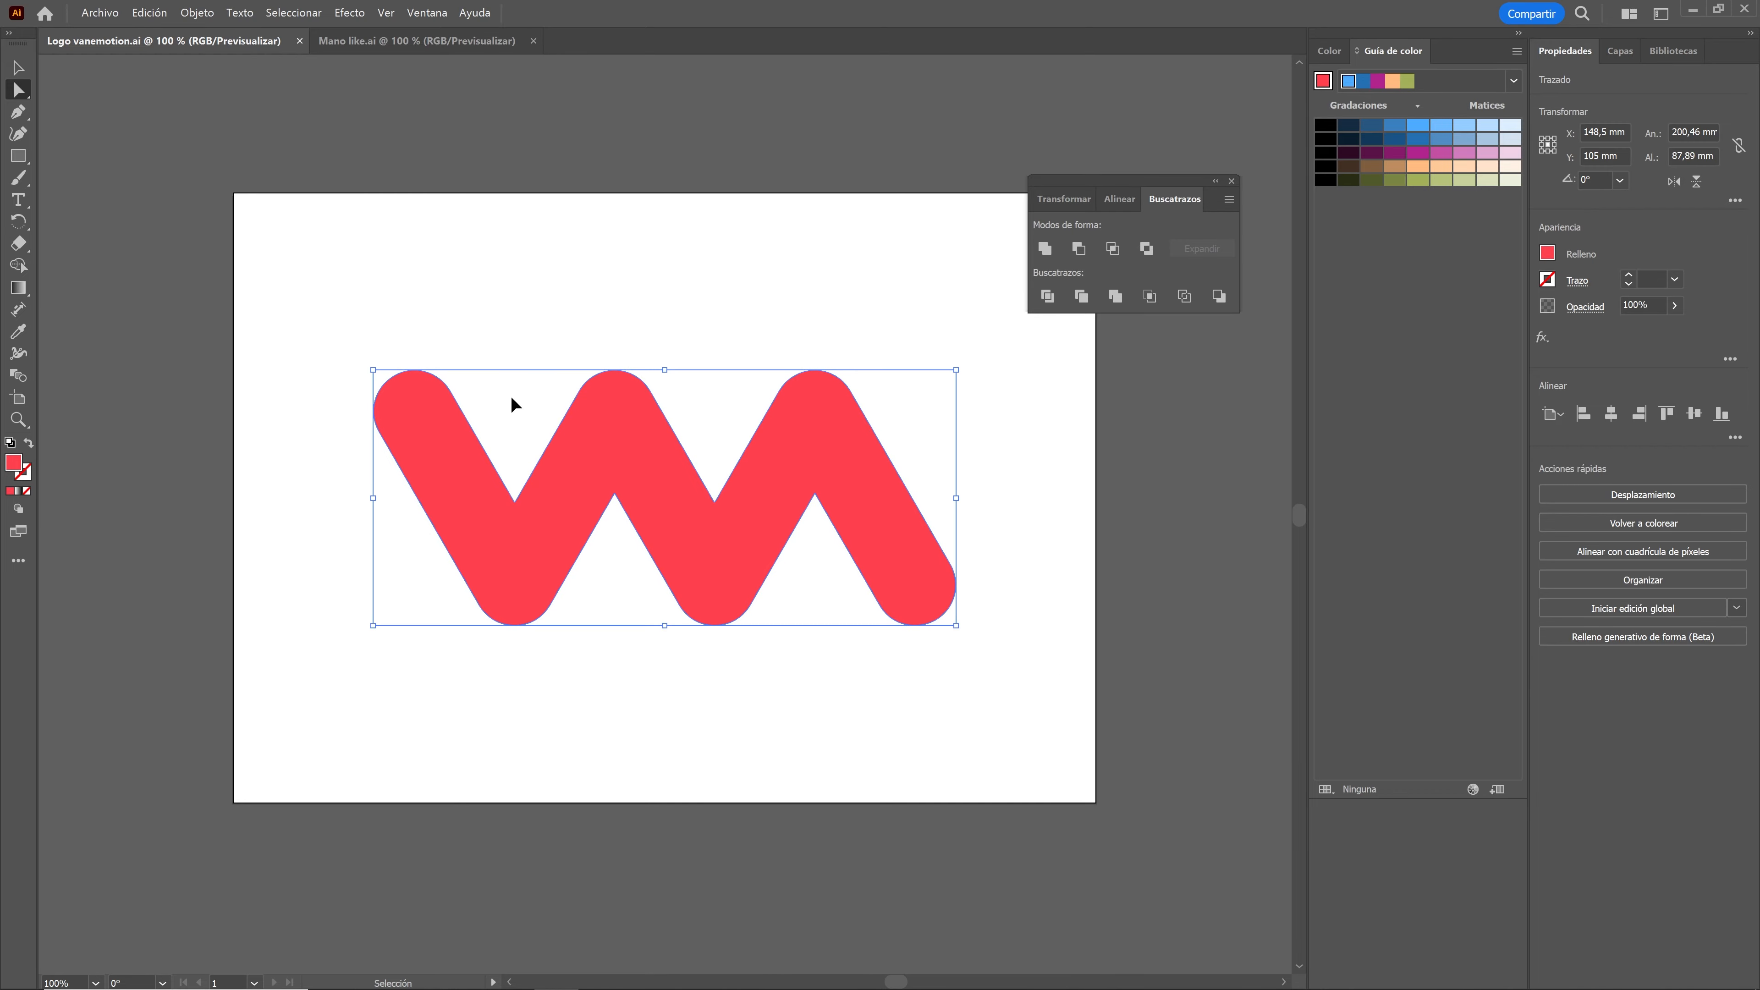
key("ctrl+c")
key("alt+Tab")
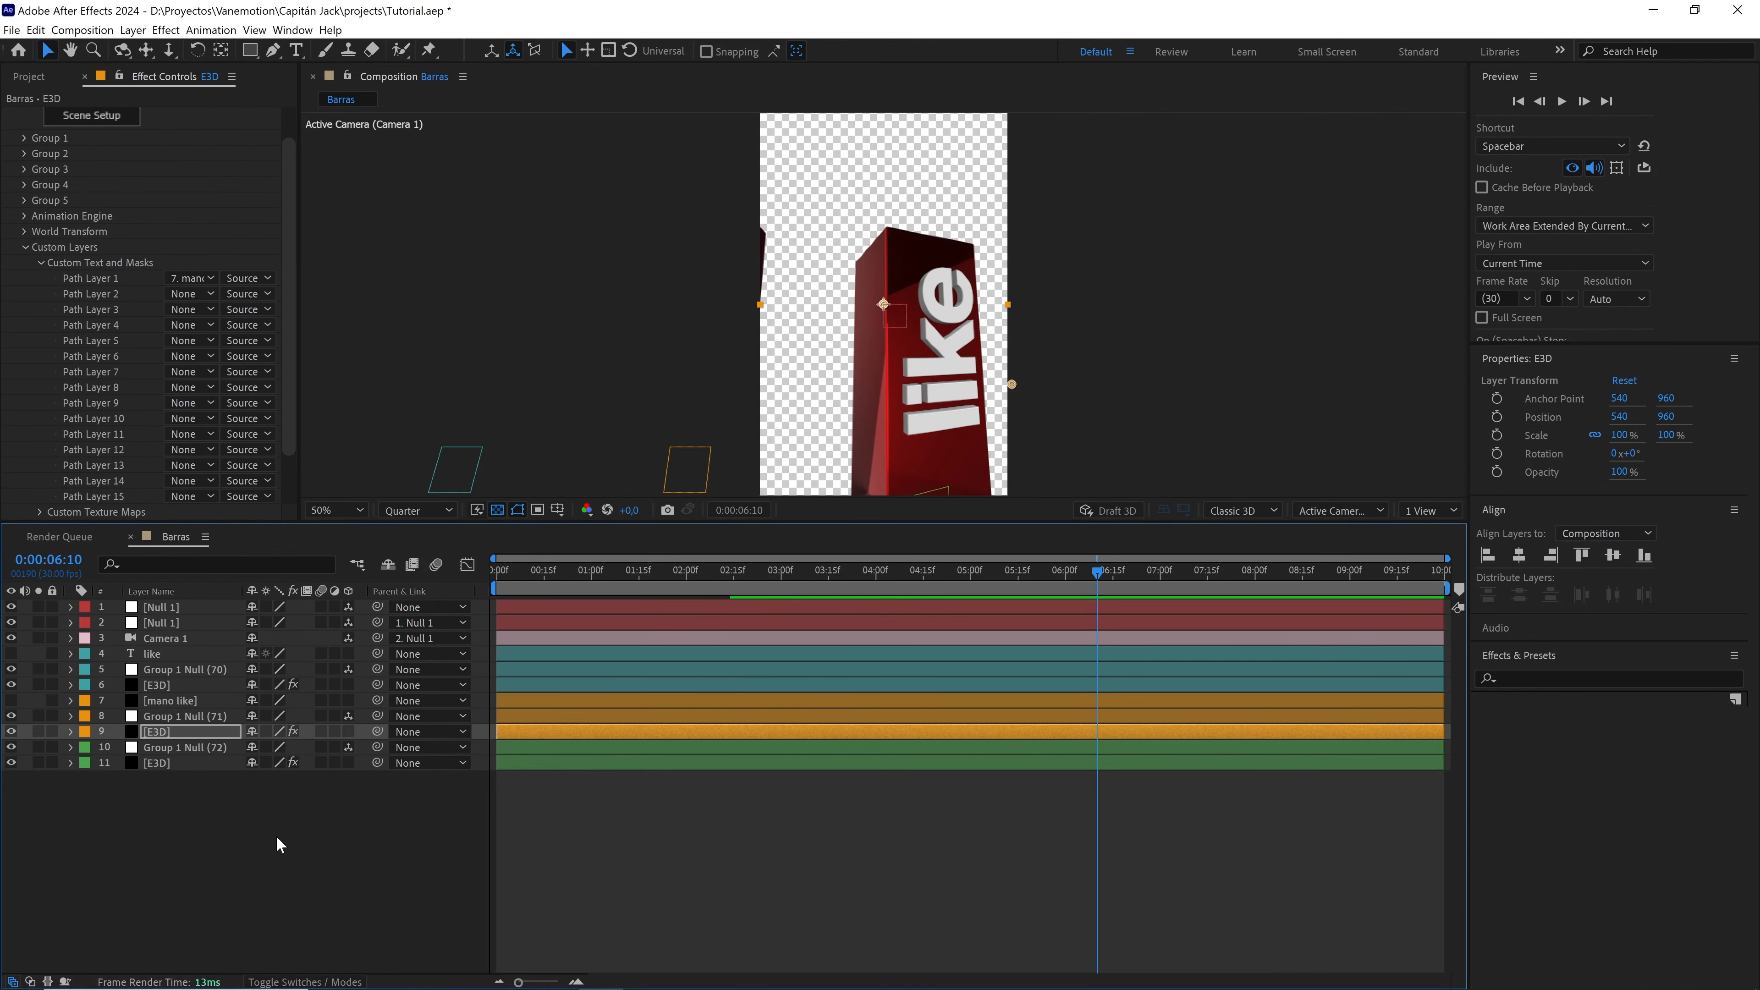
- Create a black solid named logo canal and paste the copied logo onto it as a mask
right_click(275, 837)
mouse_move(374, 657)
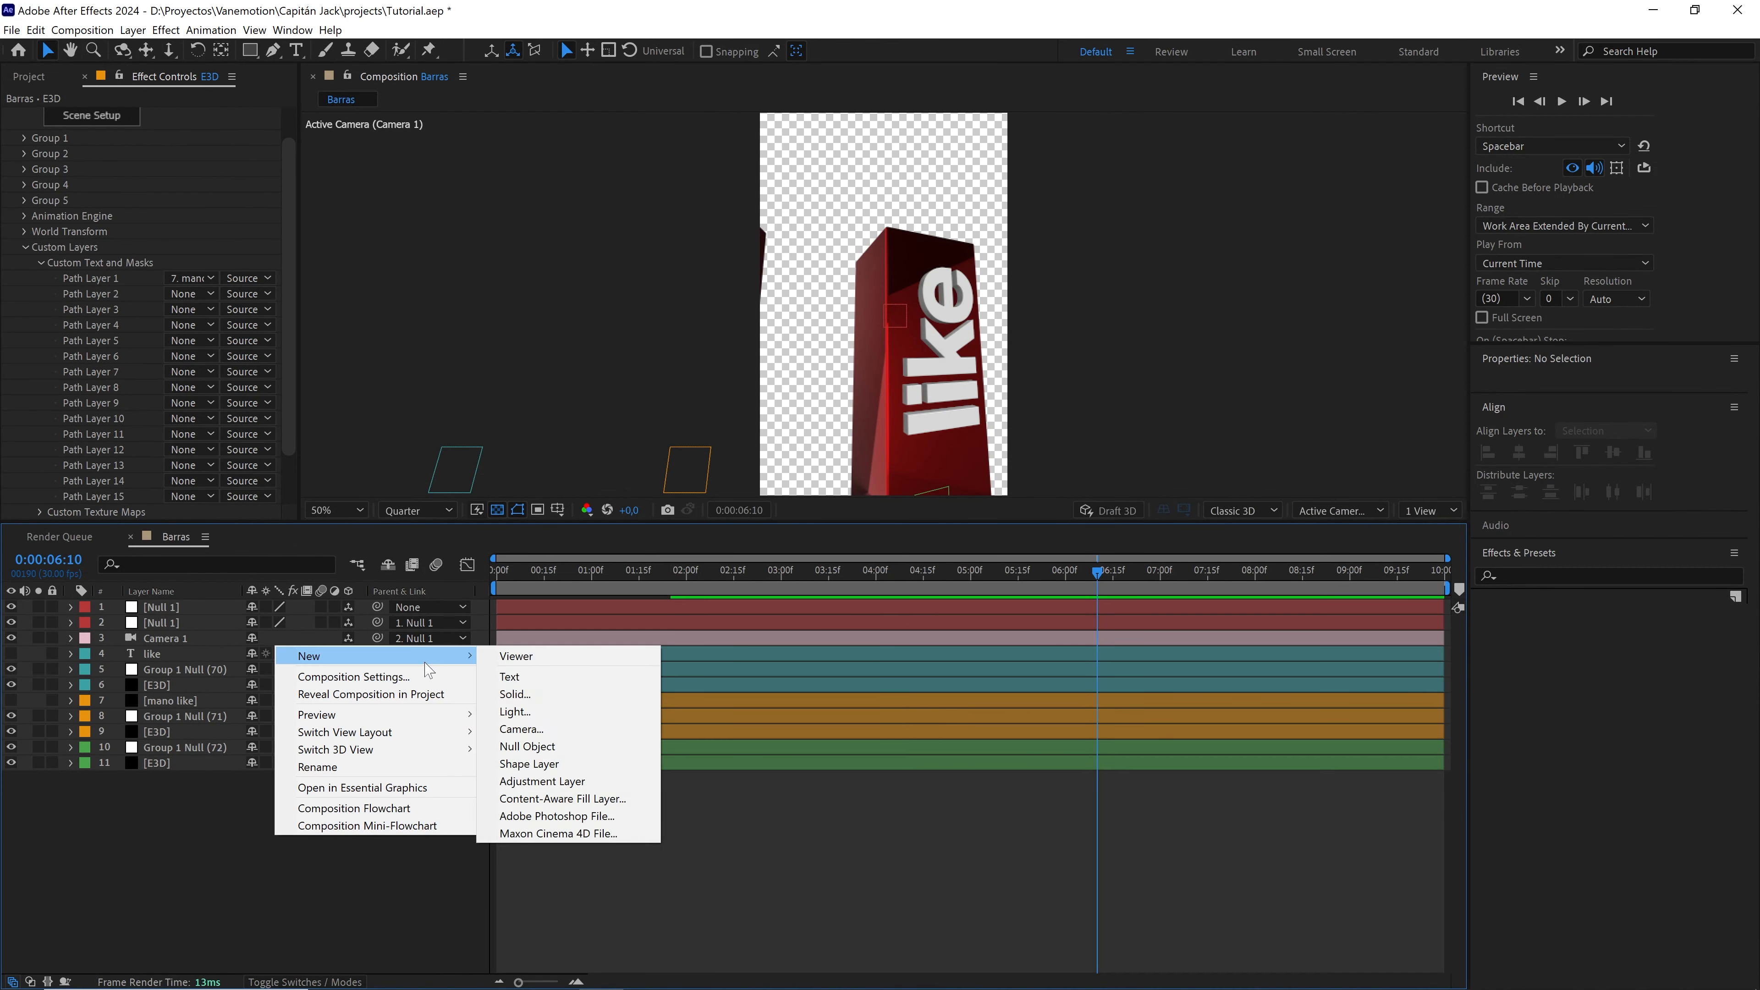
left_click(558, 691)
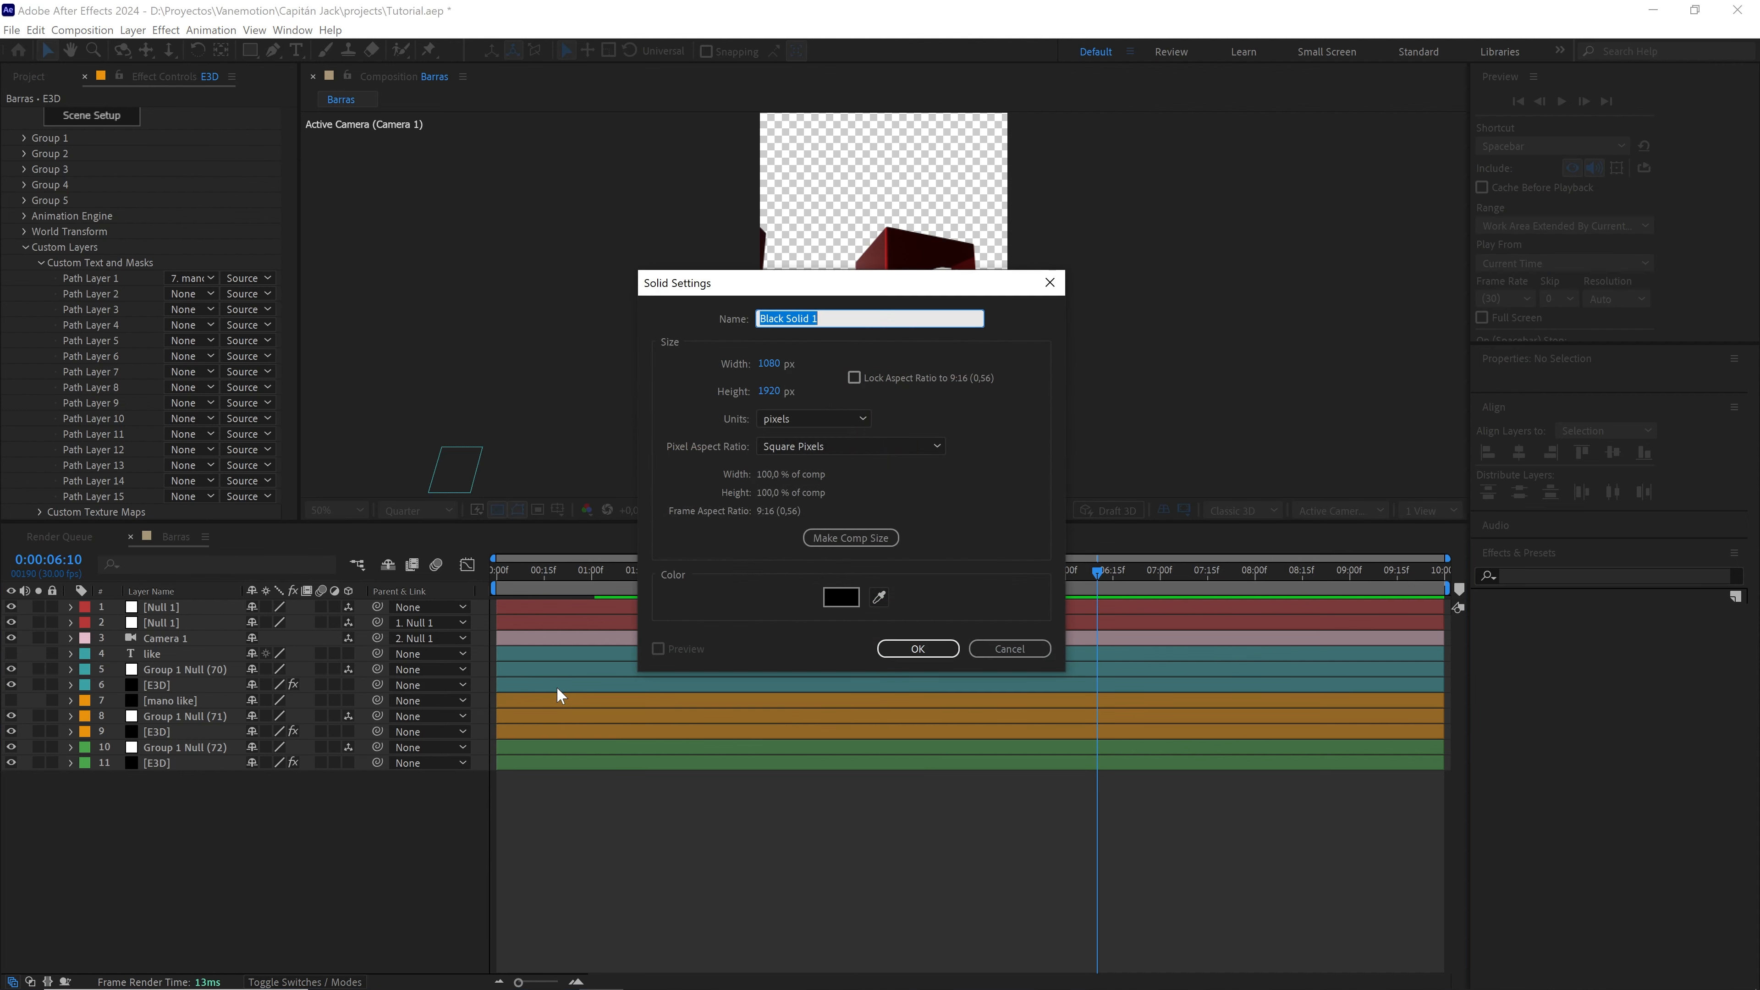
key("BackSpace")
left_click(922, 652)
key("ctrl+v")
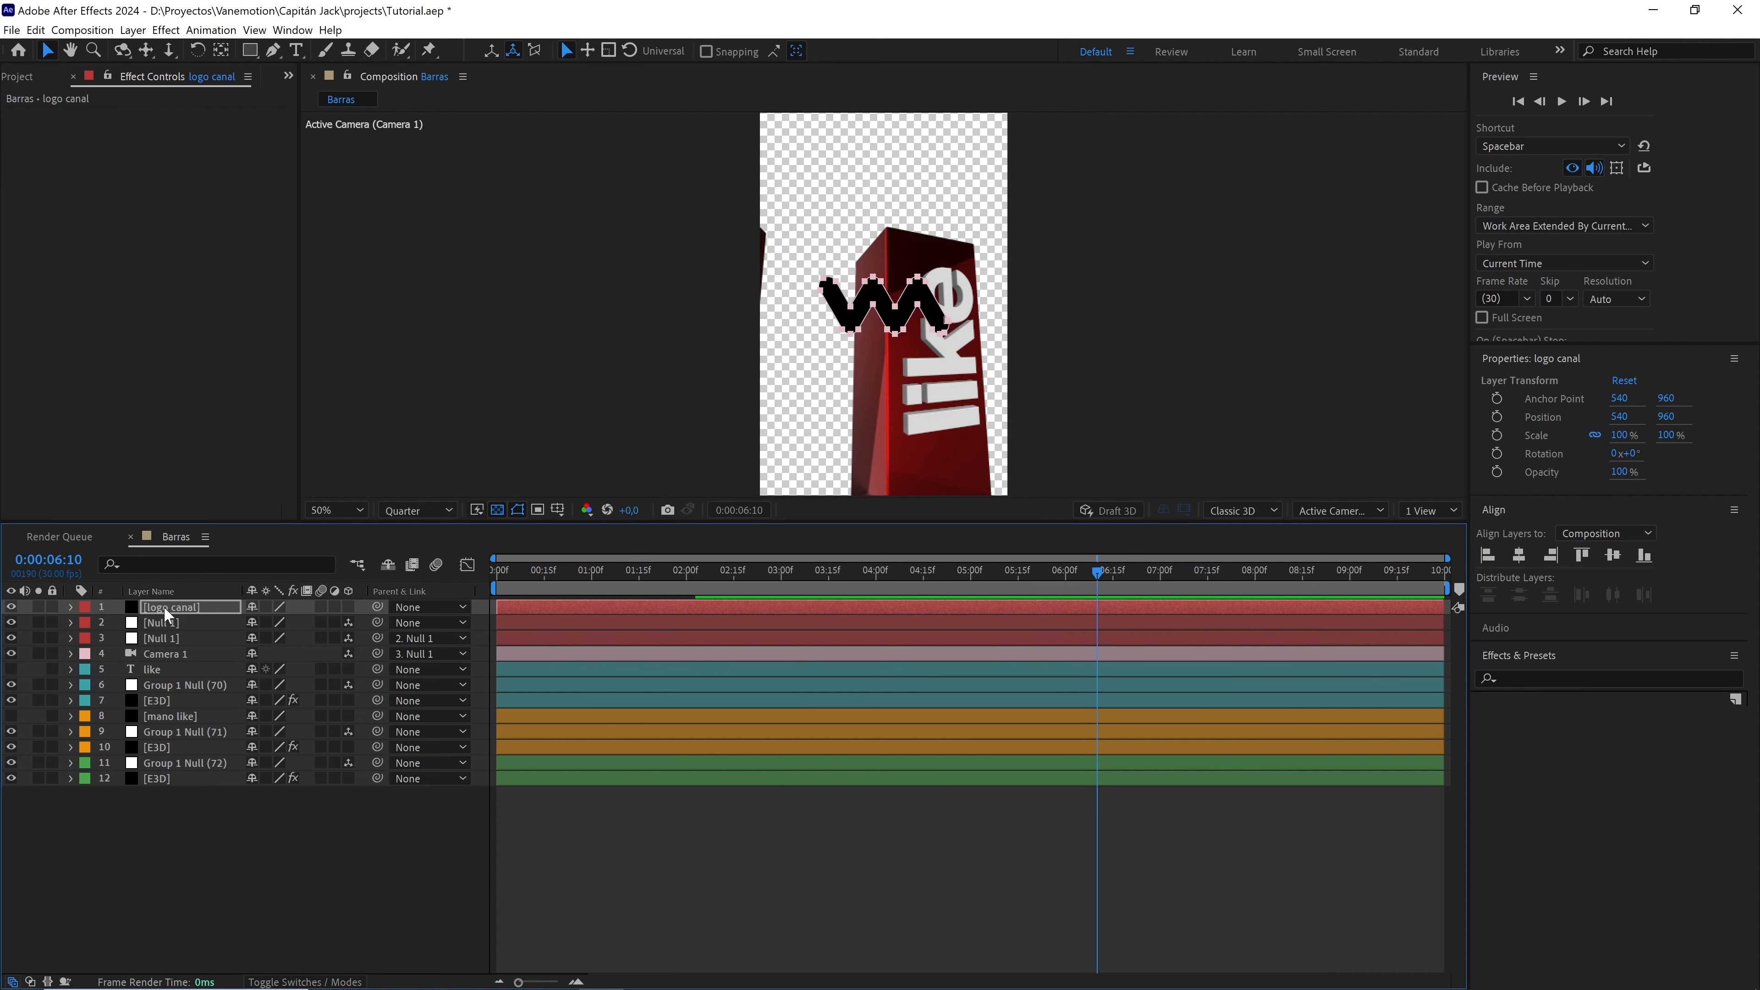
- Place the logo canal layer directly above Group 1 Null (72), label it green and hide it
left_click_drag(164, 606, 161, 754)
left_click(86, 748)
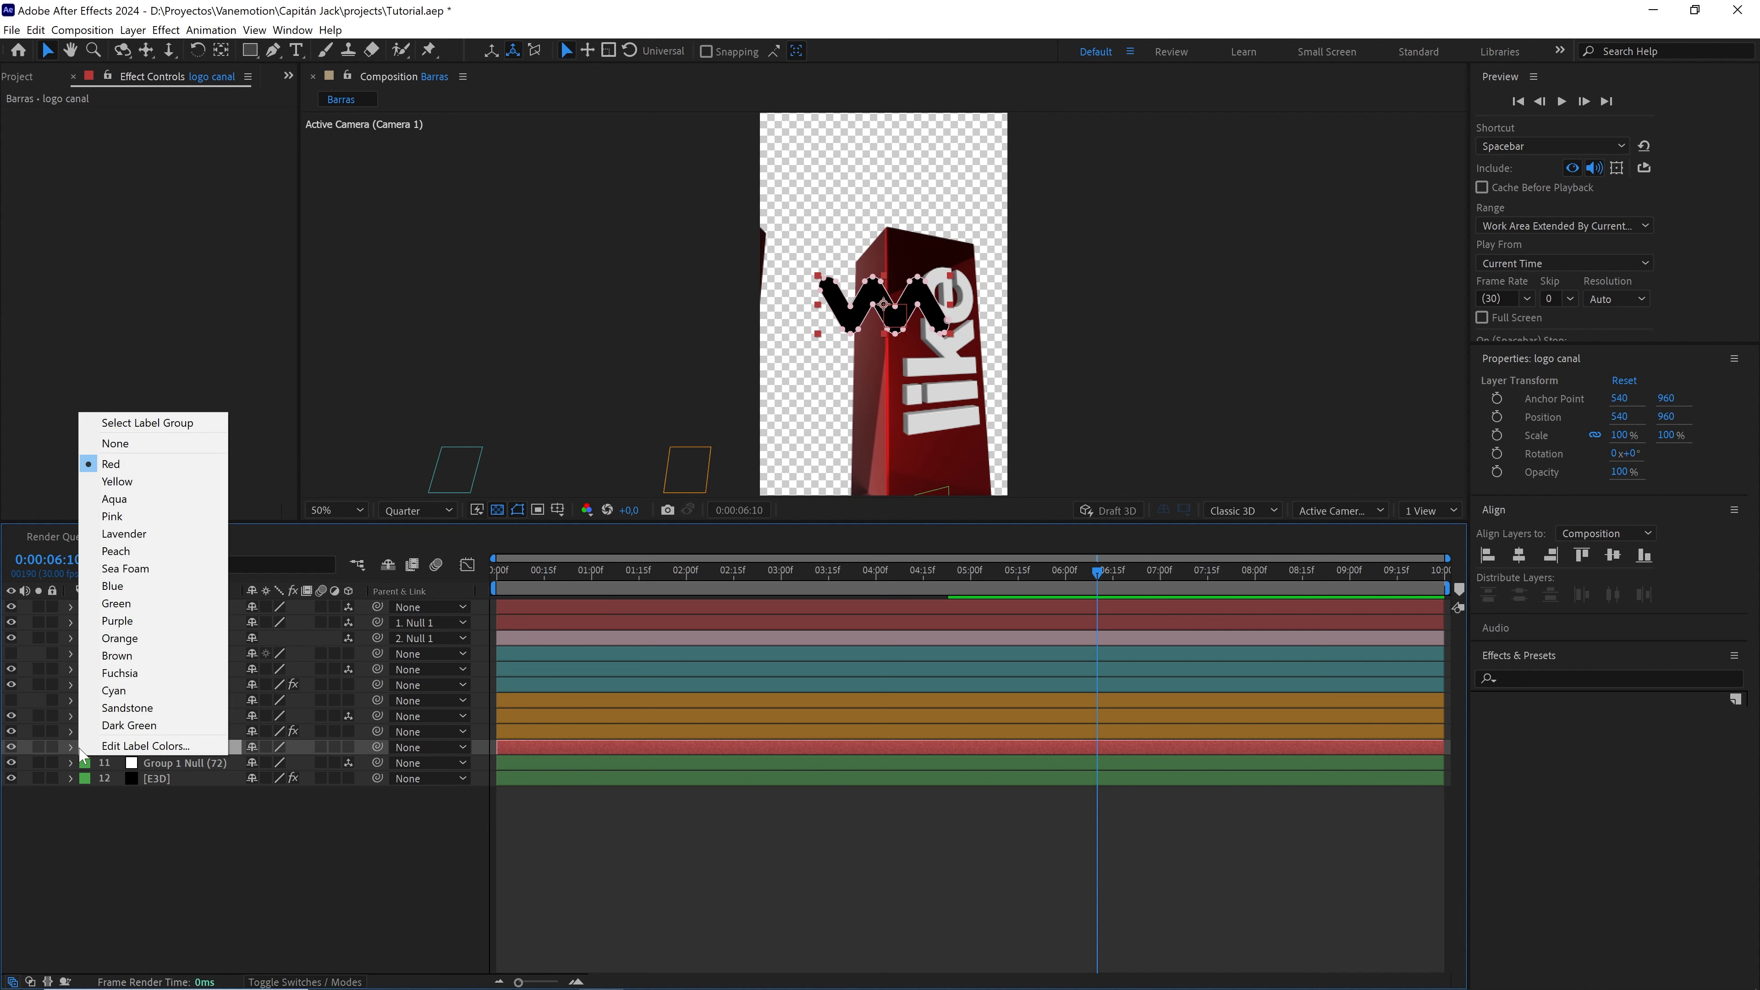
left_click(138, 610)
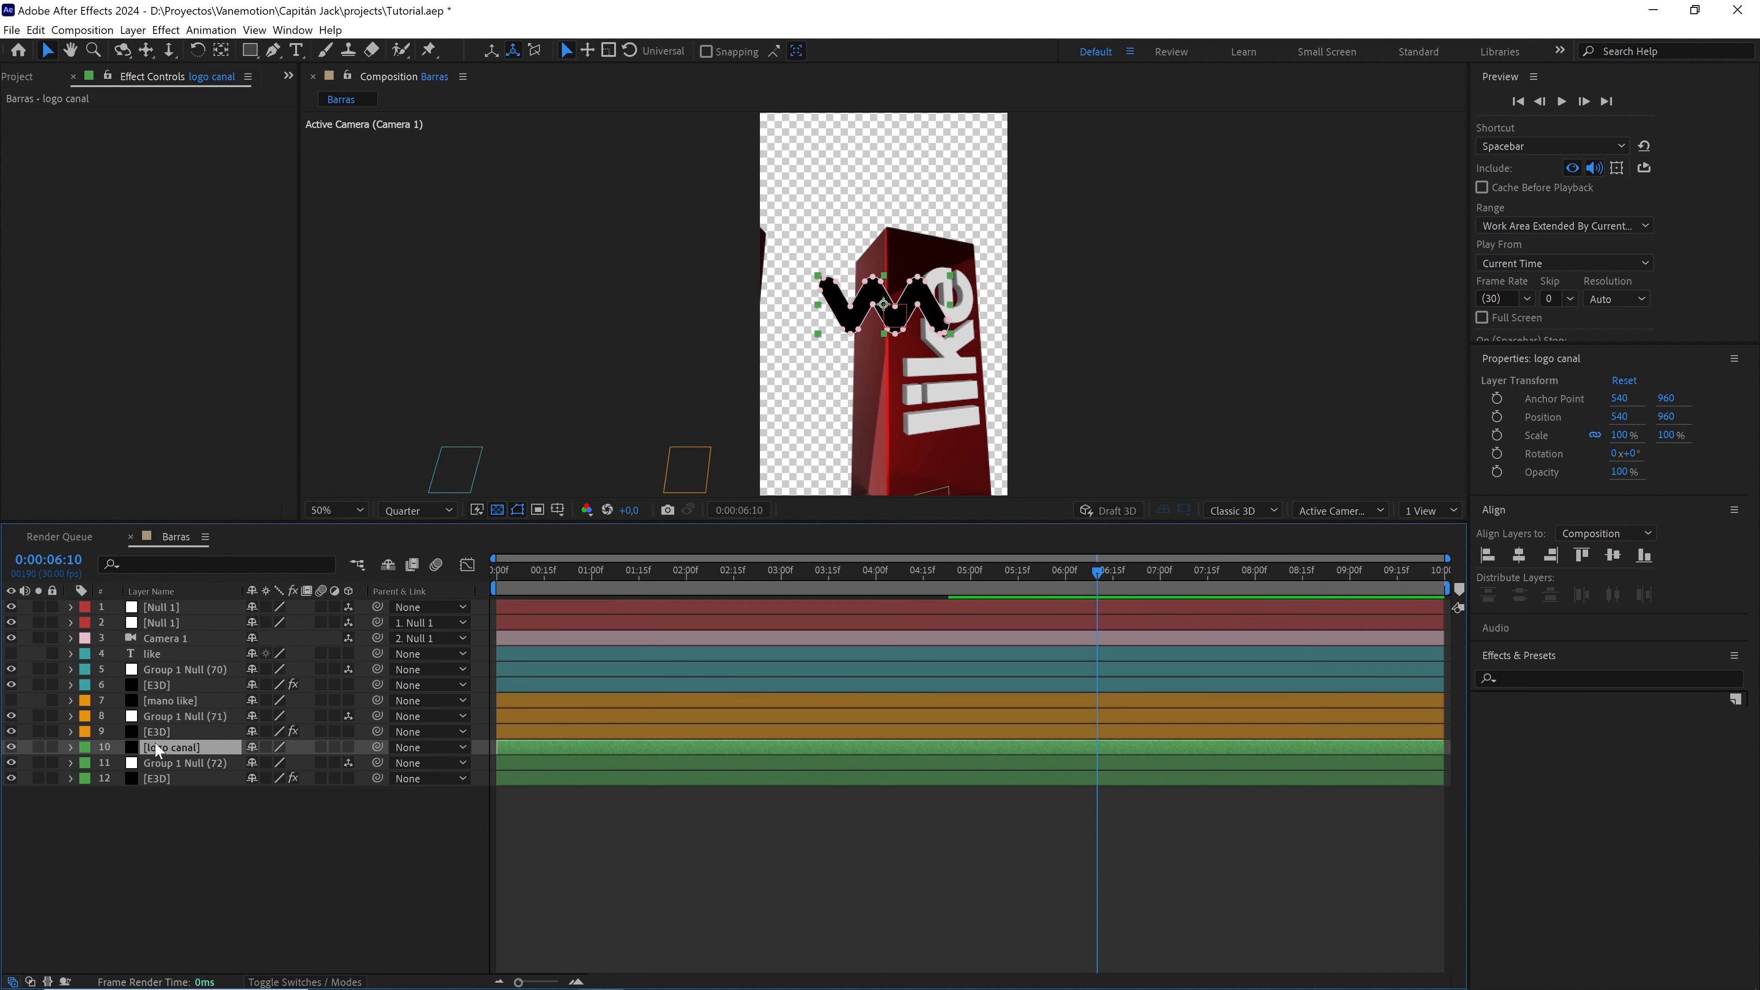
left_click(11, 748)
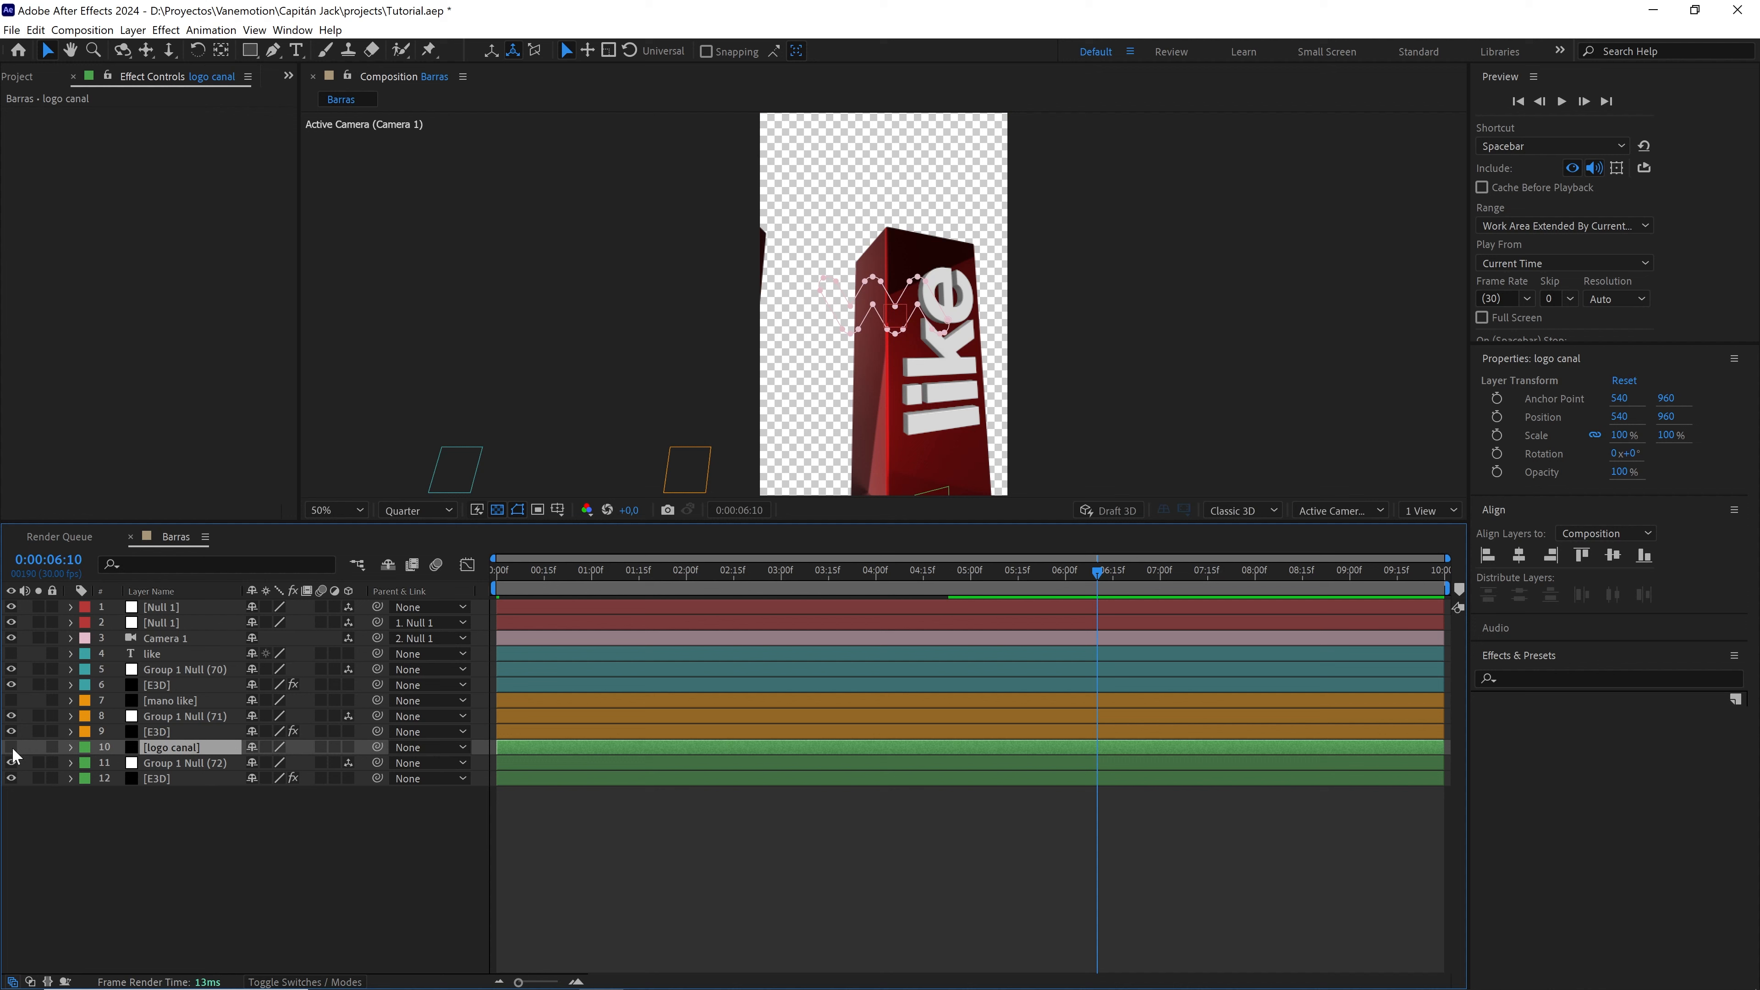
- Set Path Layer 1 of the third bar's E3D layer to the logo canal layer
left_click(162, 780)
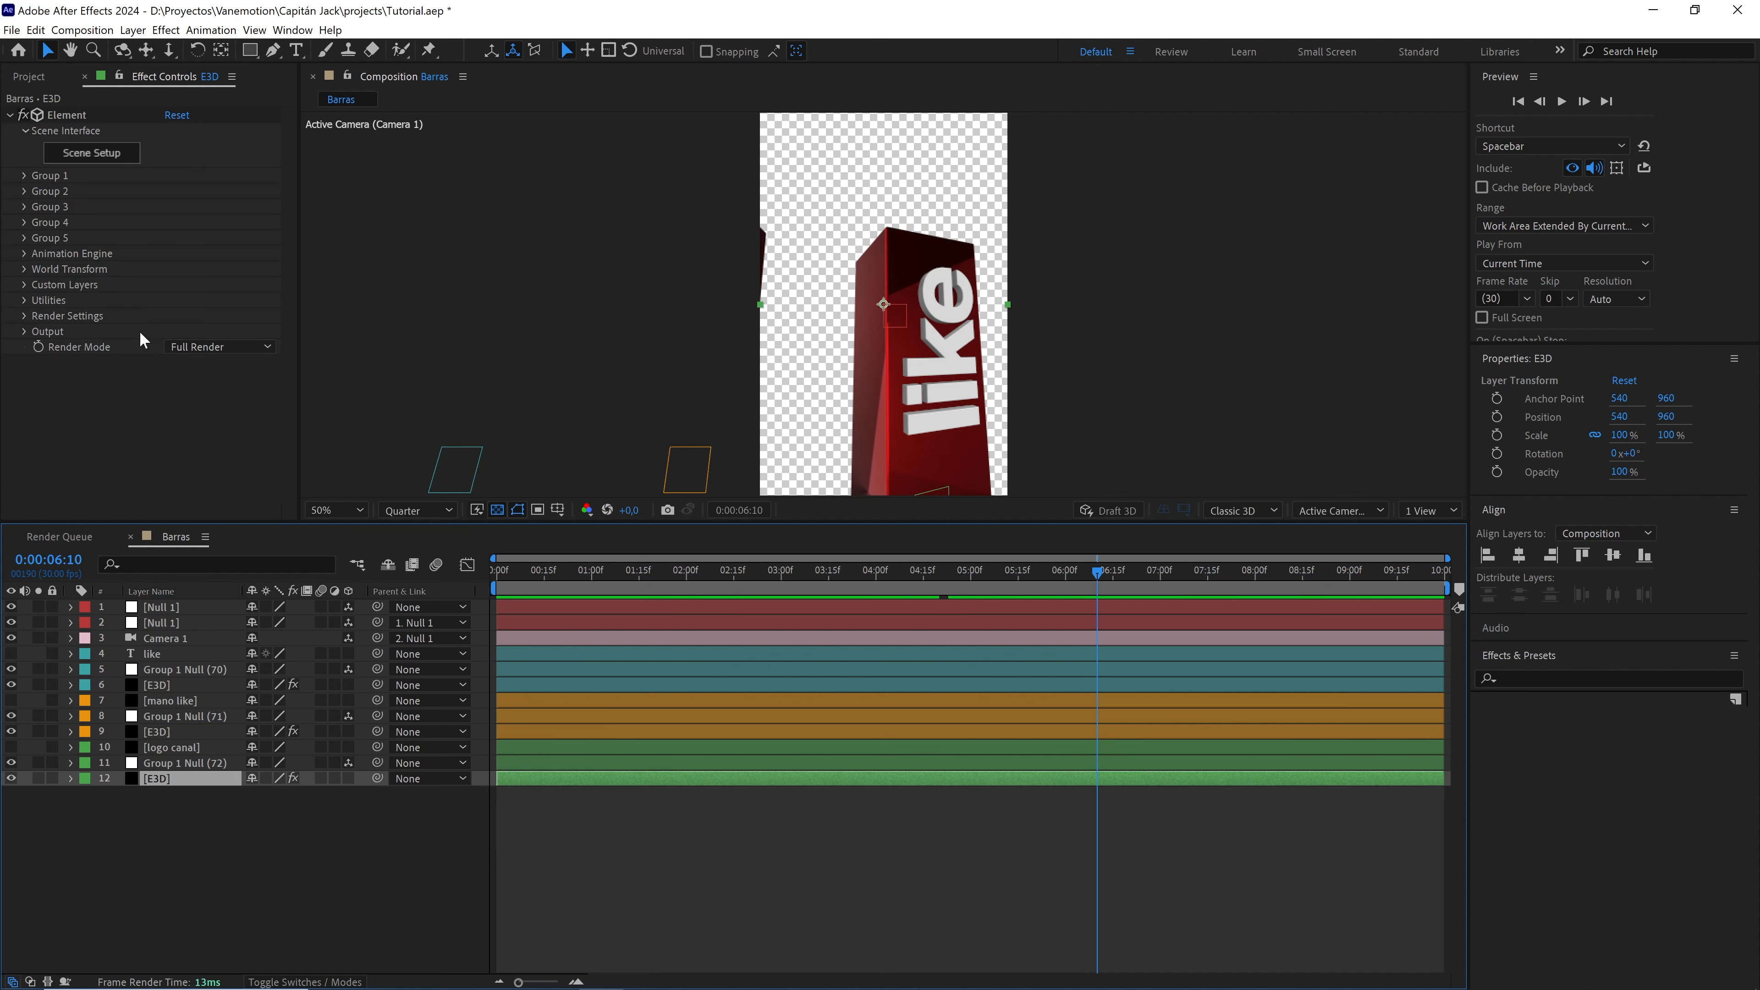
left_click(24, 285)
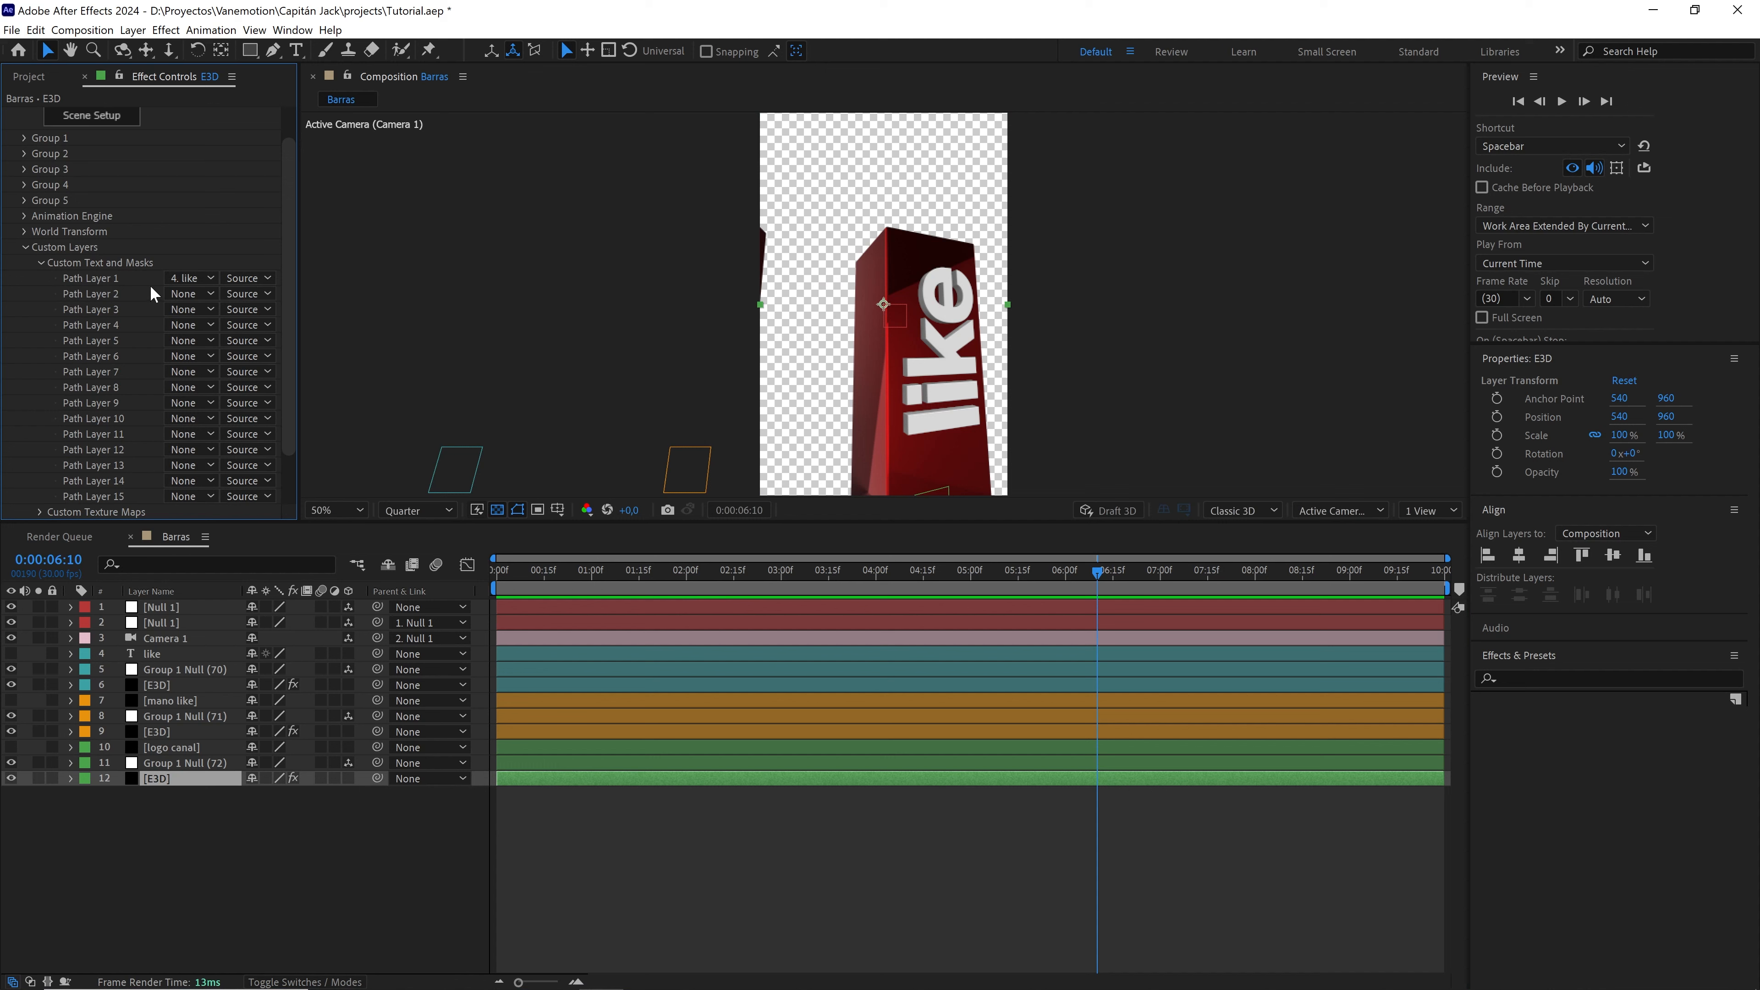
left_click(196, 278)
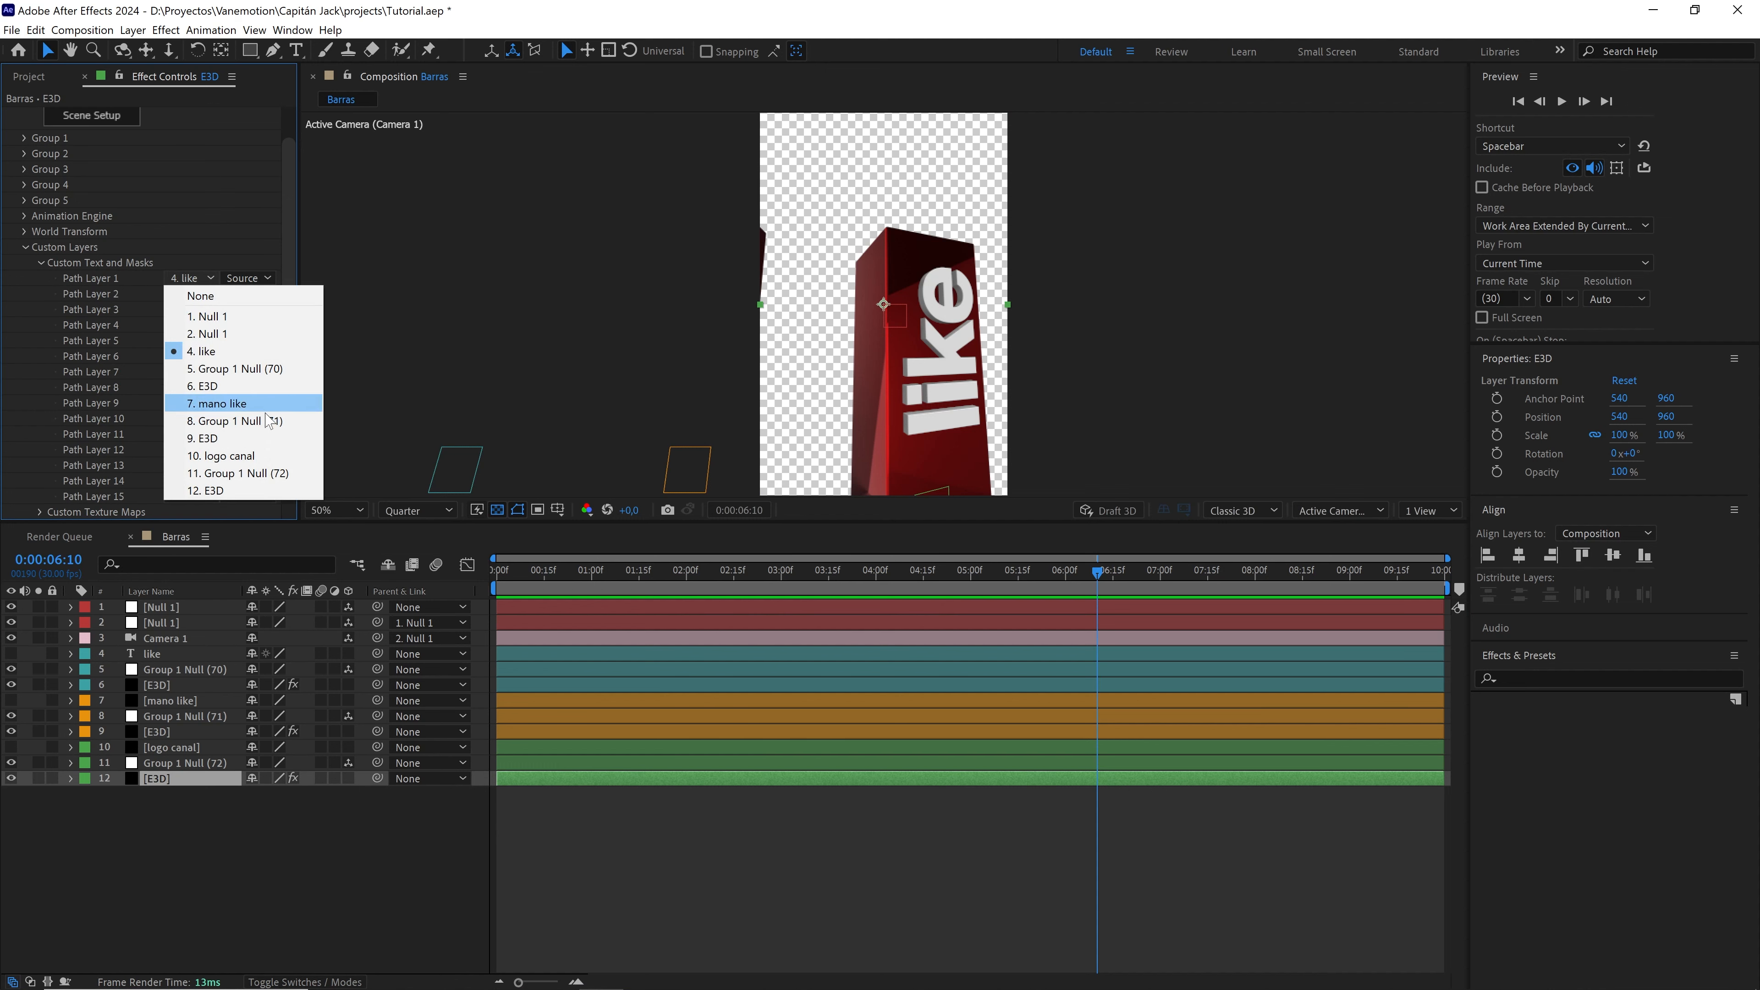
left_click(229, 456)
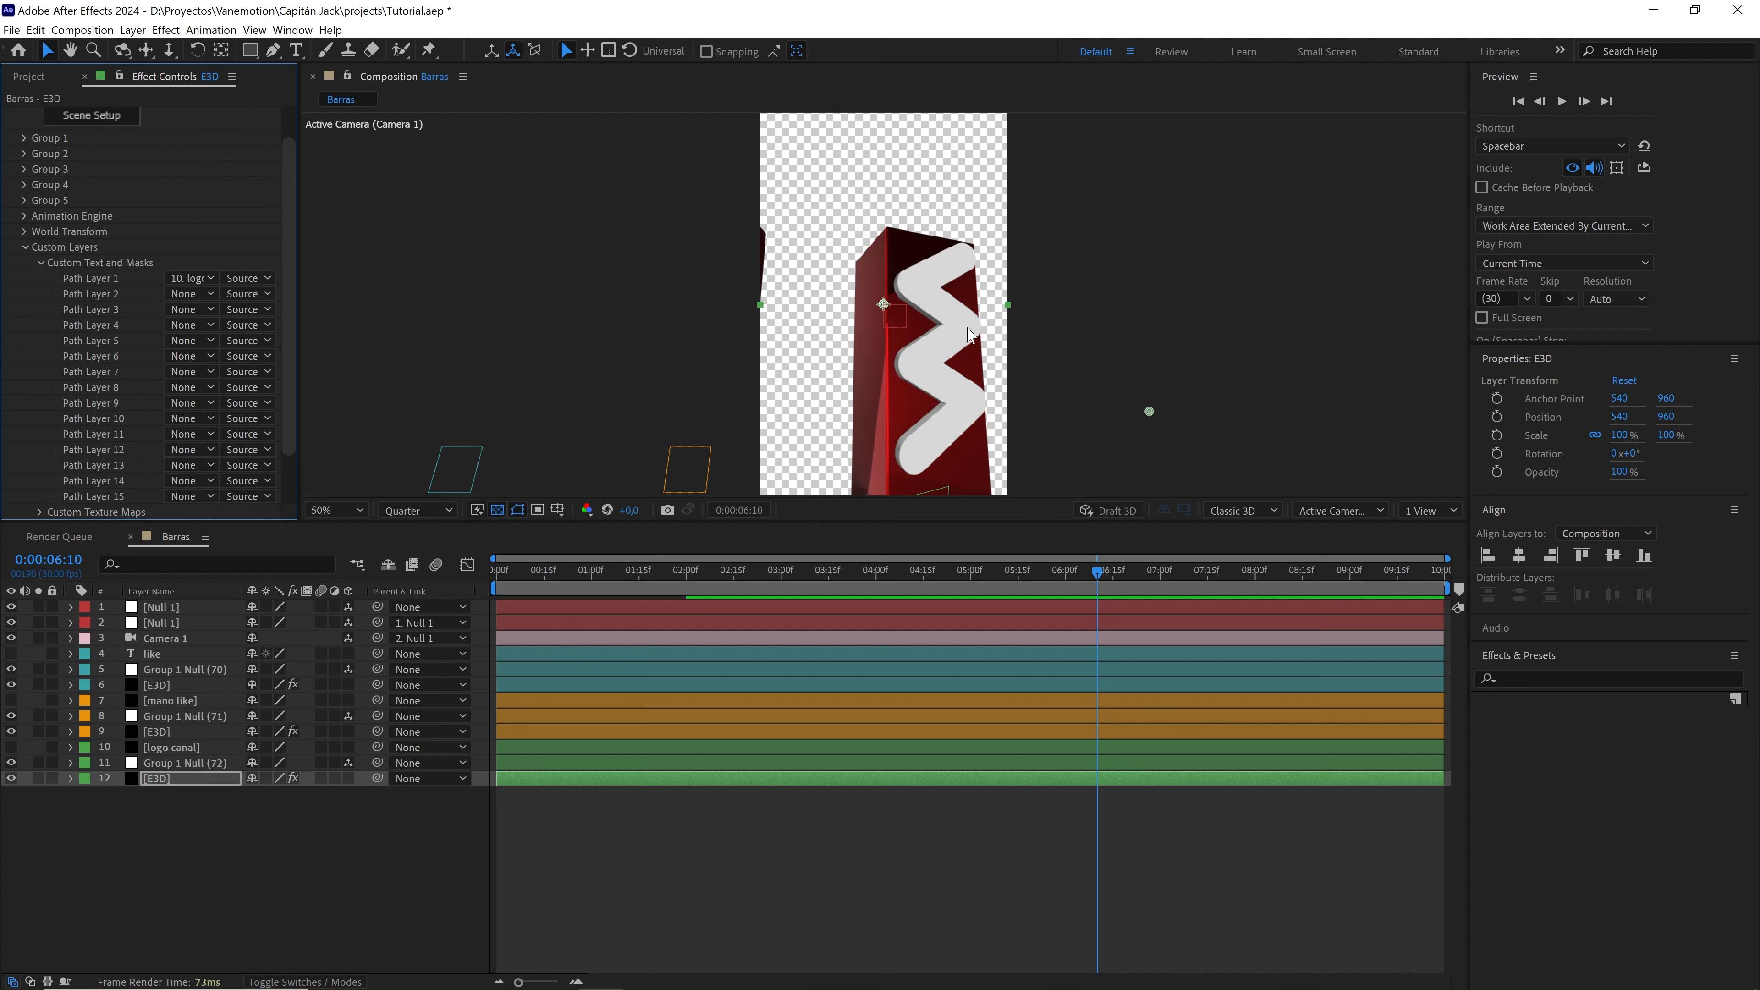
- Scale the logo extrusion down slightly to fit the third bar's front face, apply the scene and scrub through the animation
left_click(96, 118)
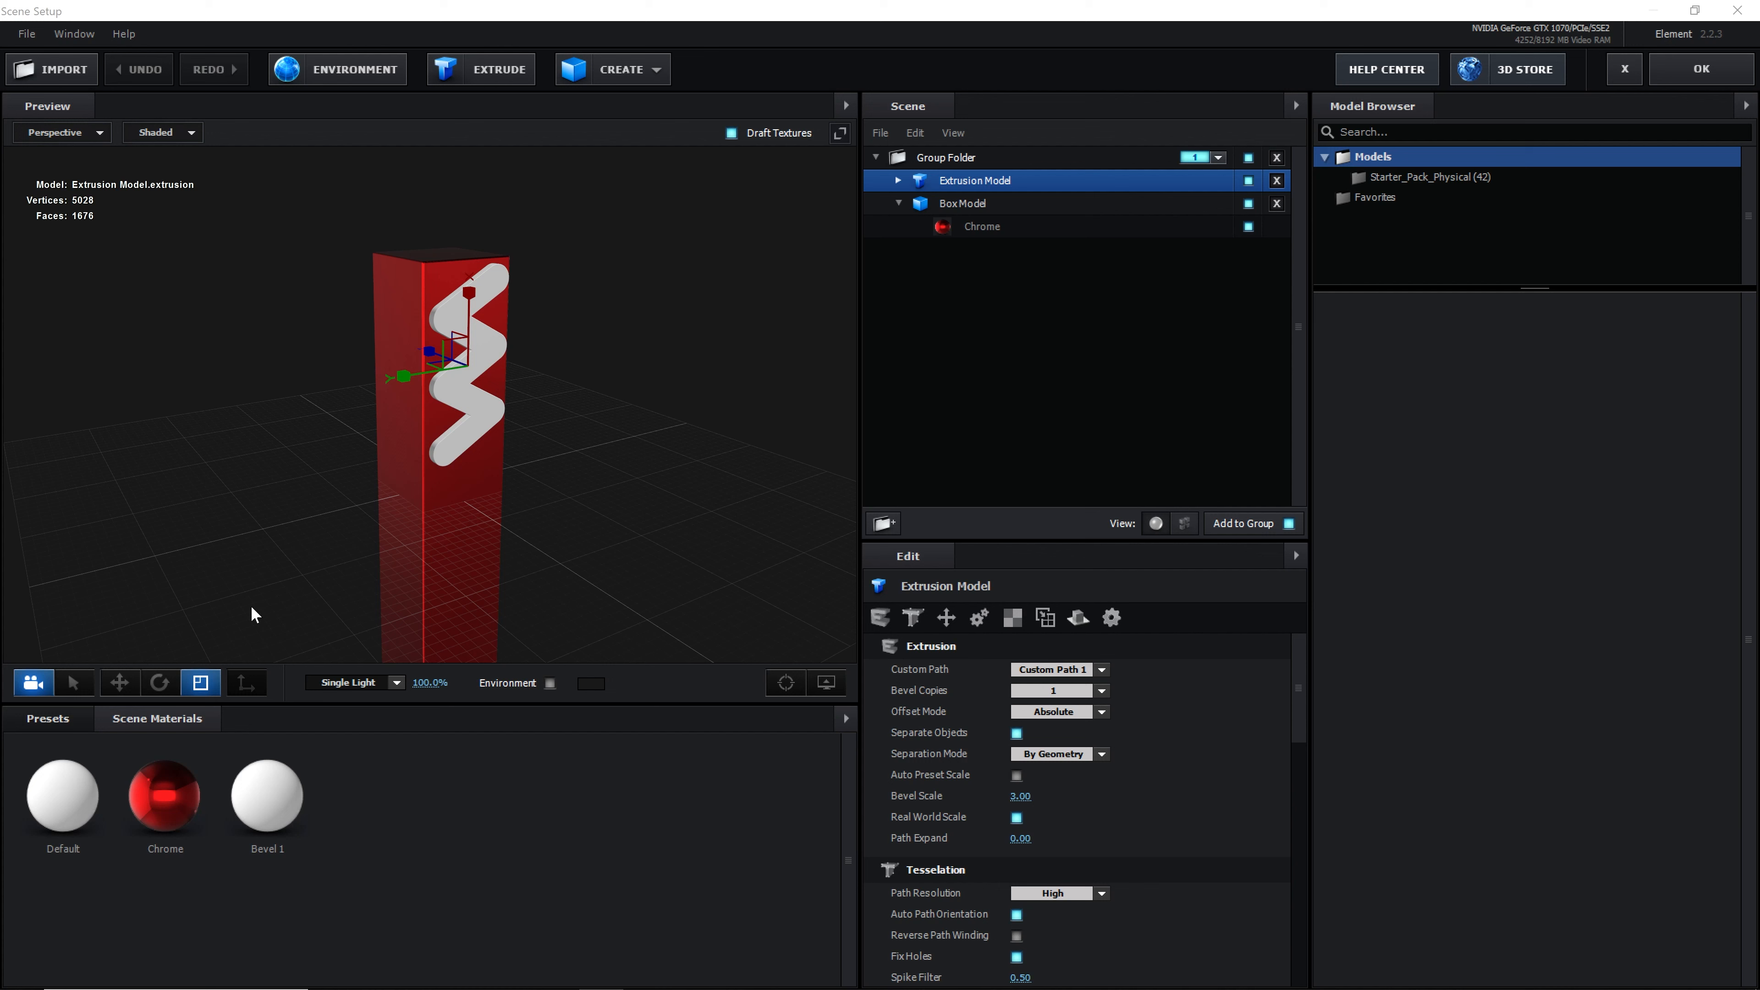
left_click(201, 683)
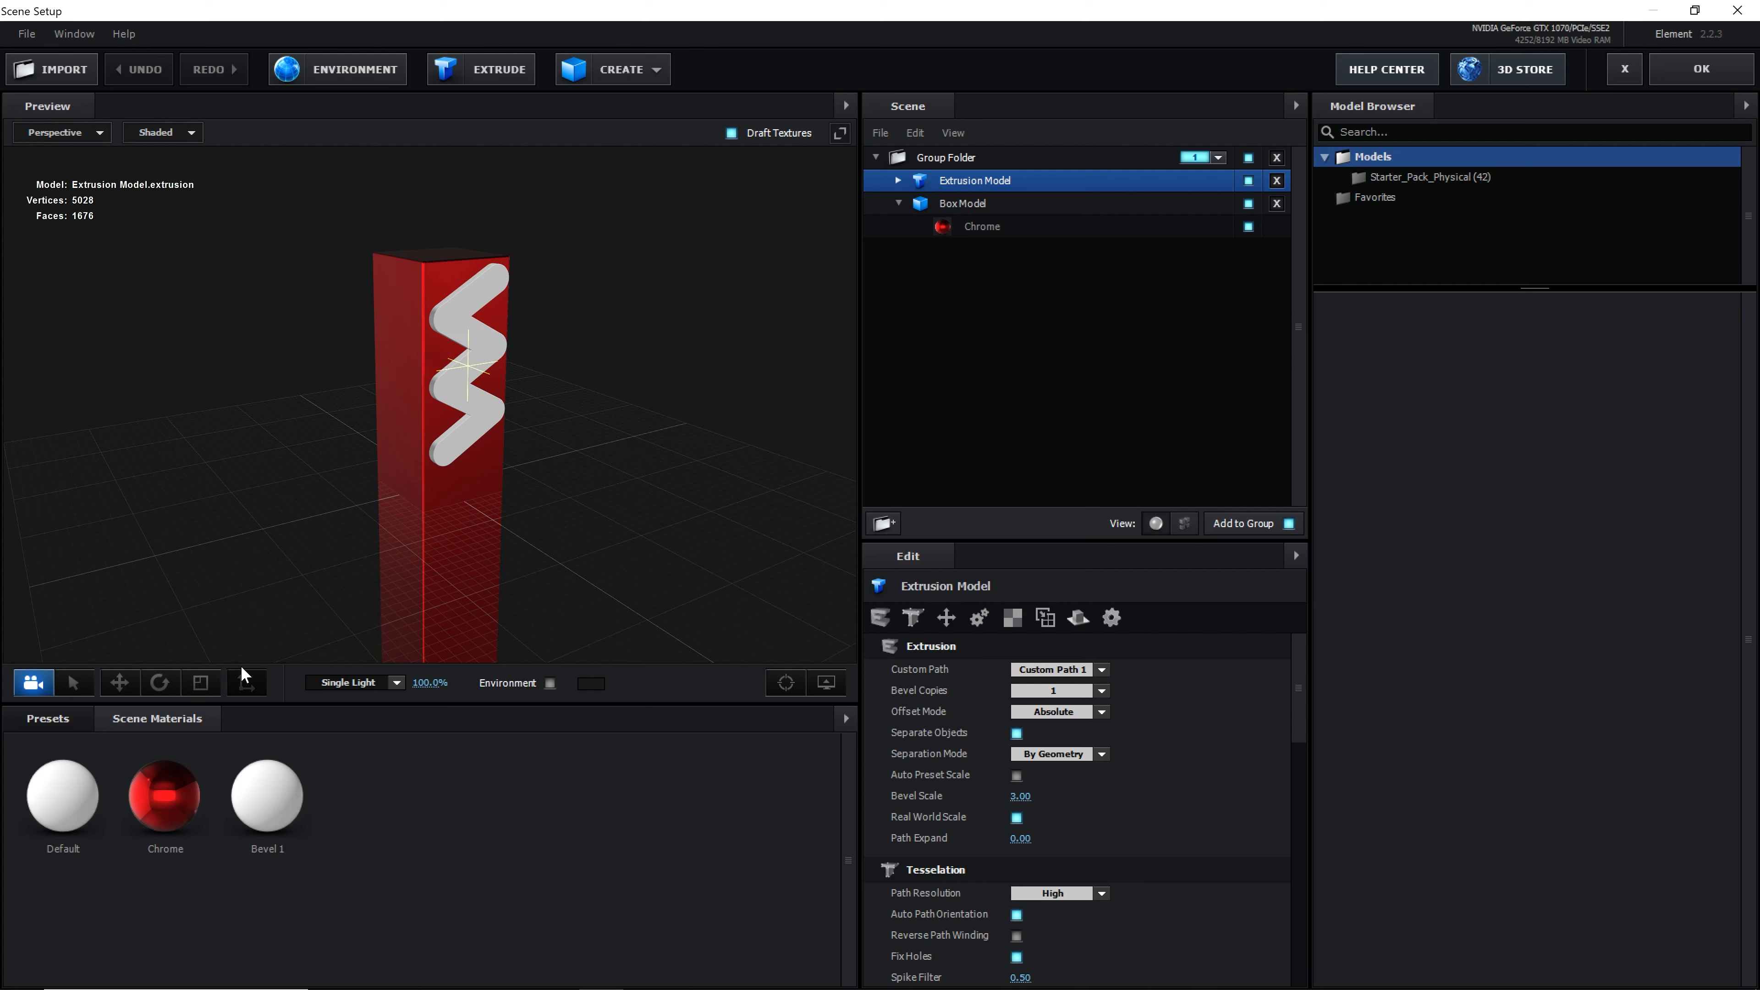
left_click(200, 682)
left_click_drag(464, 378, 452, 389)
left_click_drag(575, 428, 634, 405)
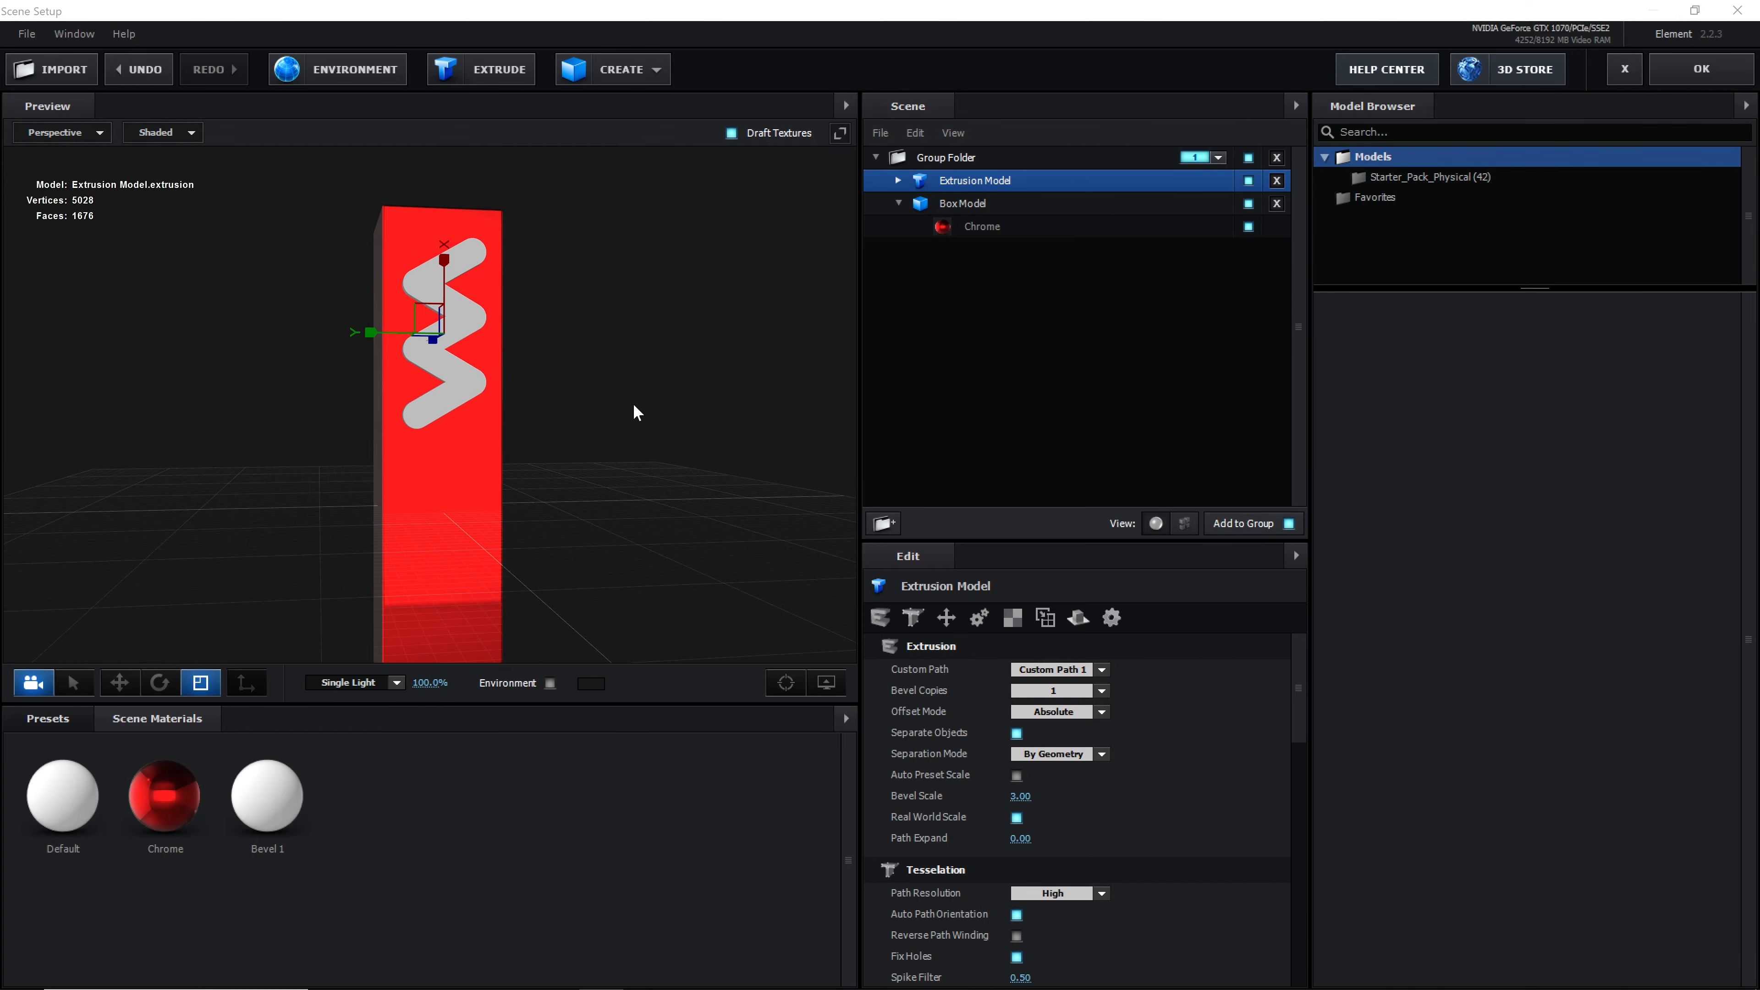
left_click(1702, 68)
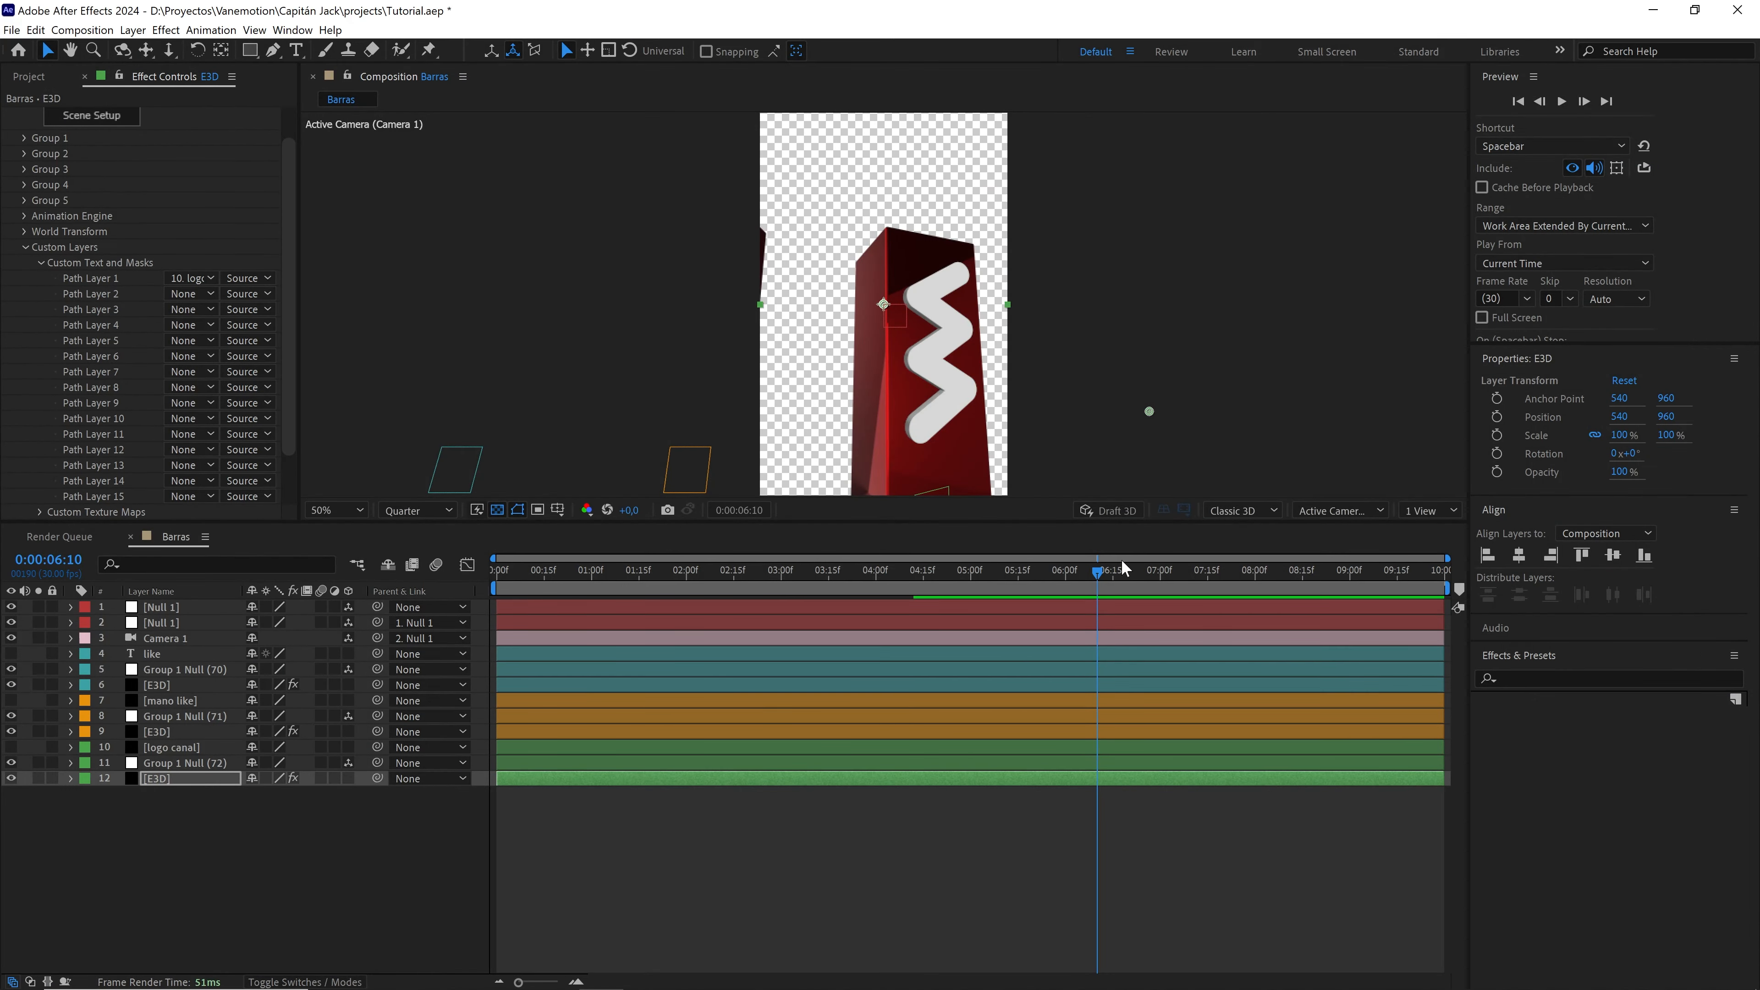
left_click_drag(1093, 574, 1194, 564)
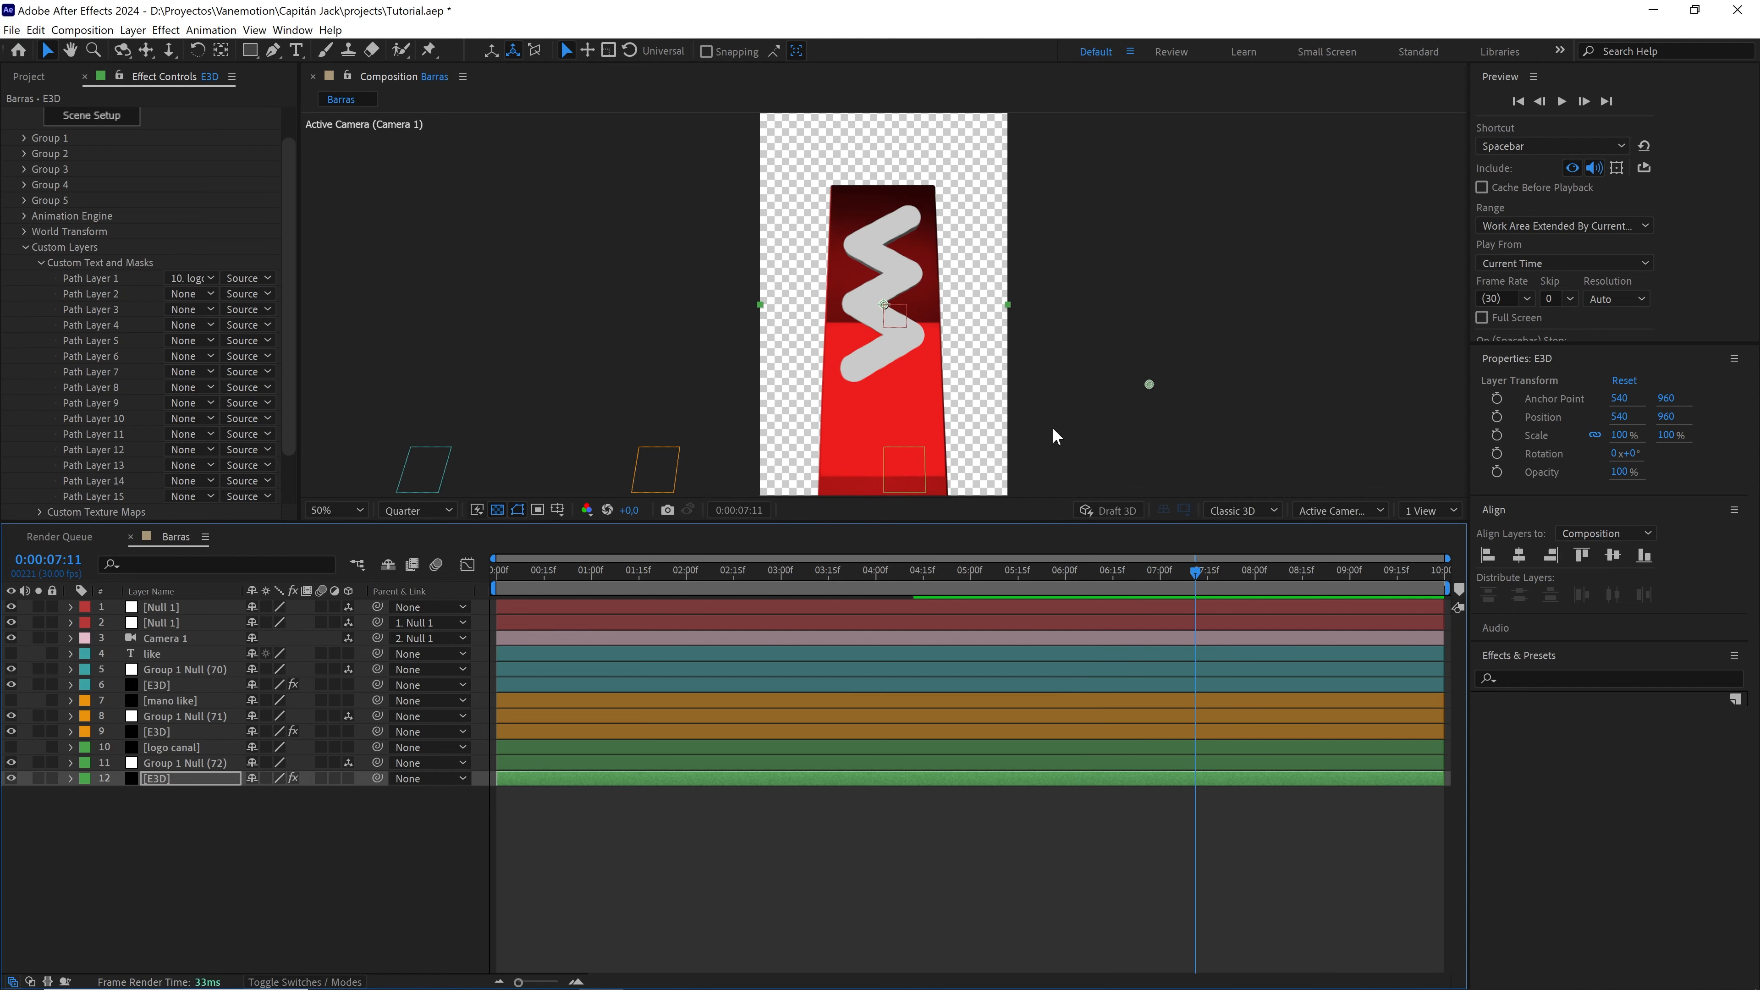
left_click_drag(1192, 570, 627, 594)
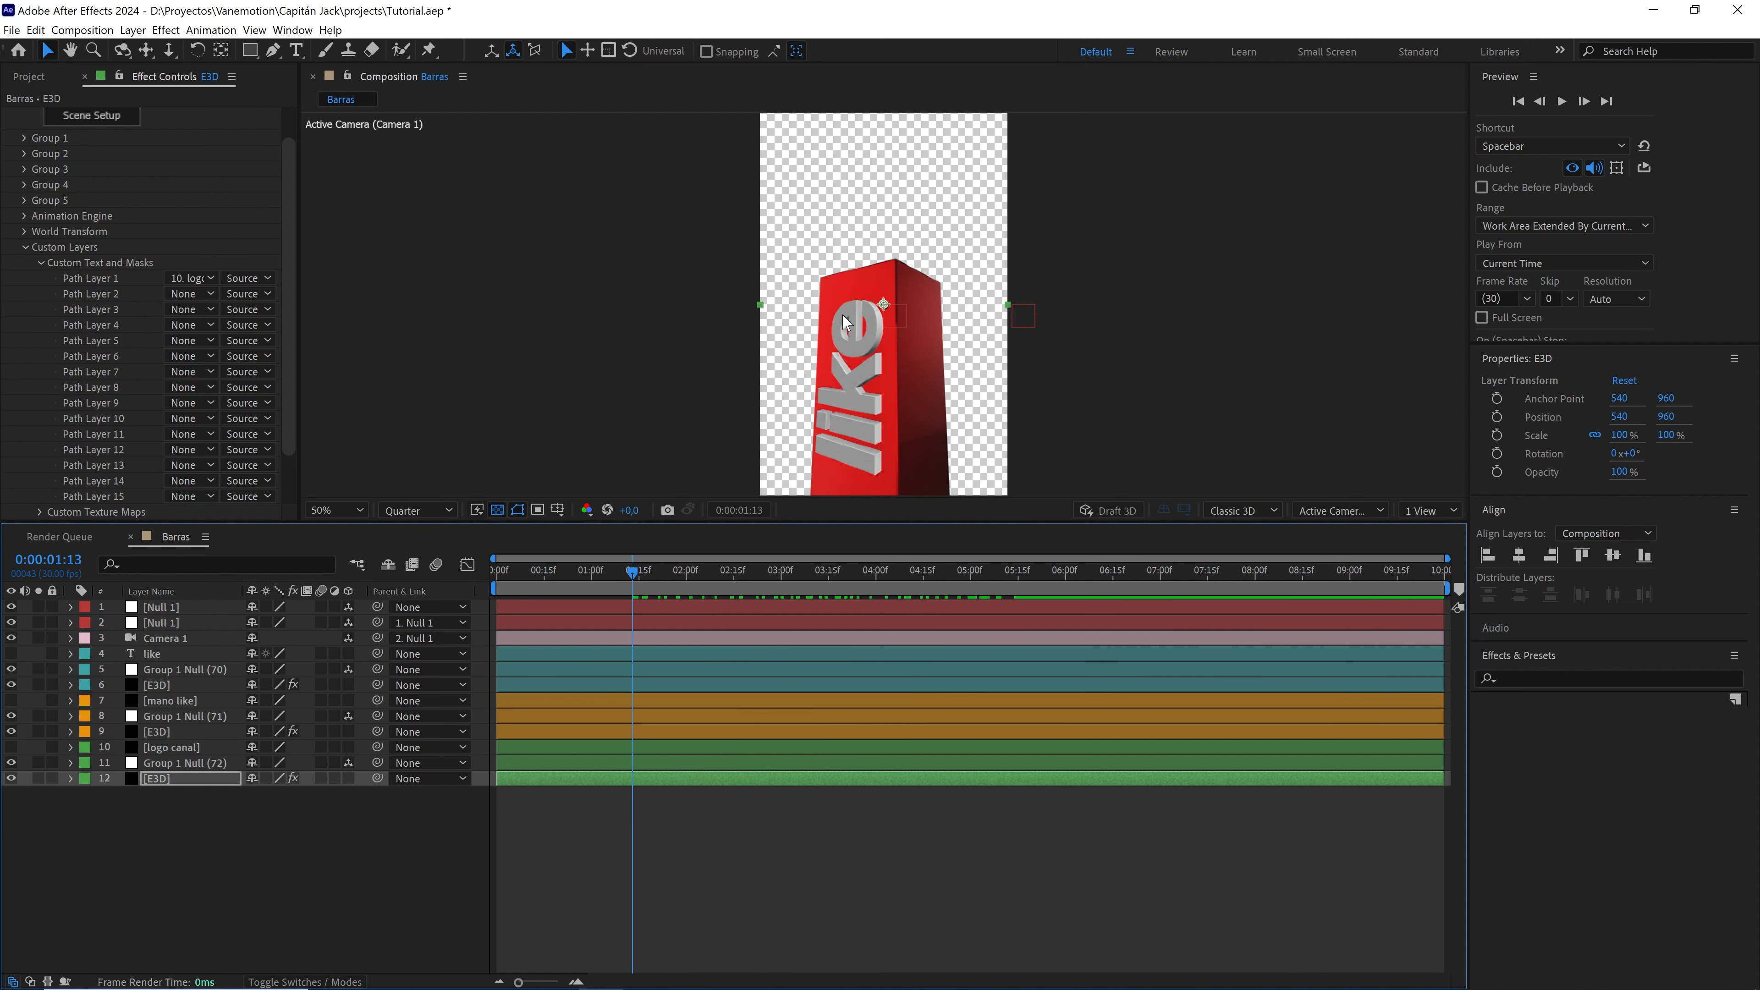
- Set the composition preview resolution to Full and turn off the transparency grid
scroll(889, 311, "up", 5)
scroll(701, 368, "down", 4)
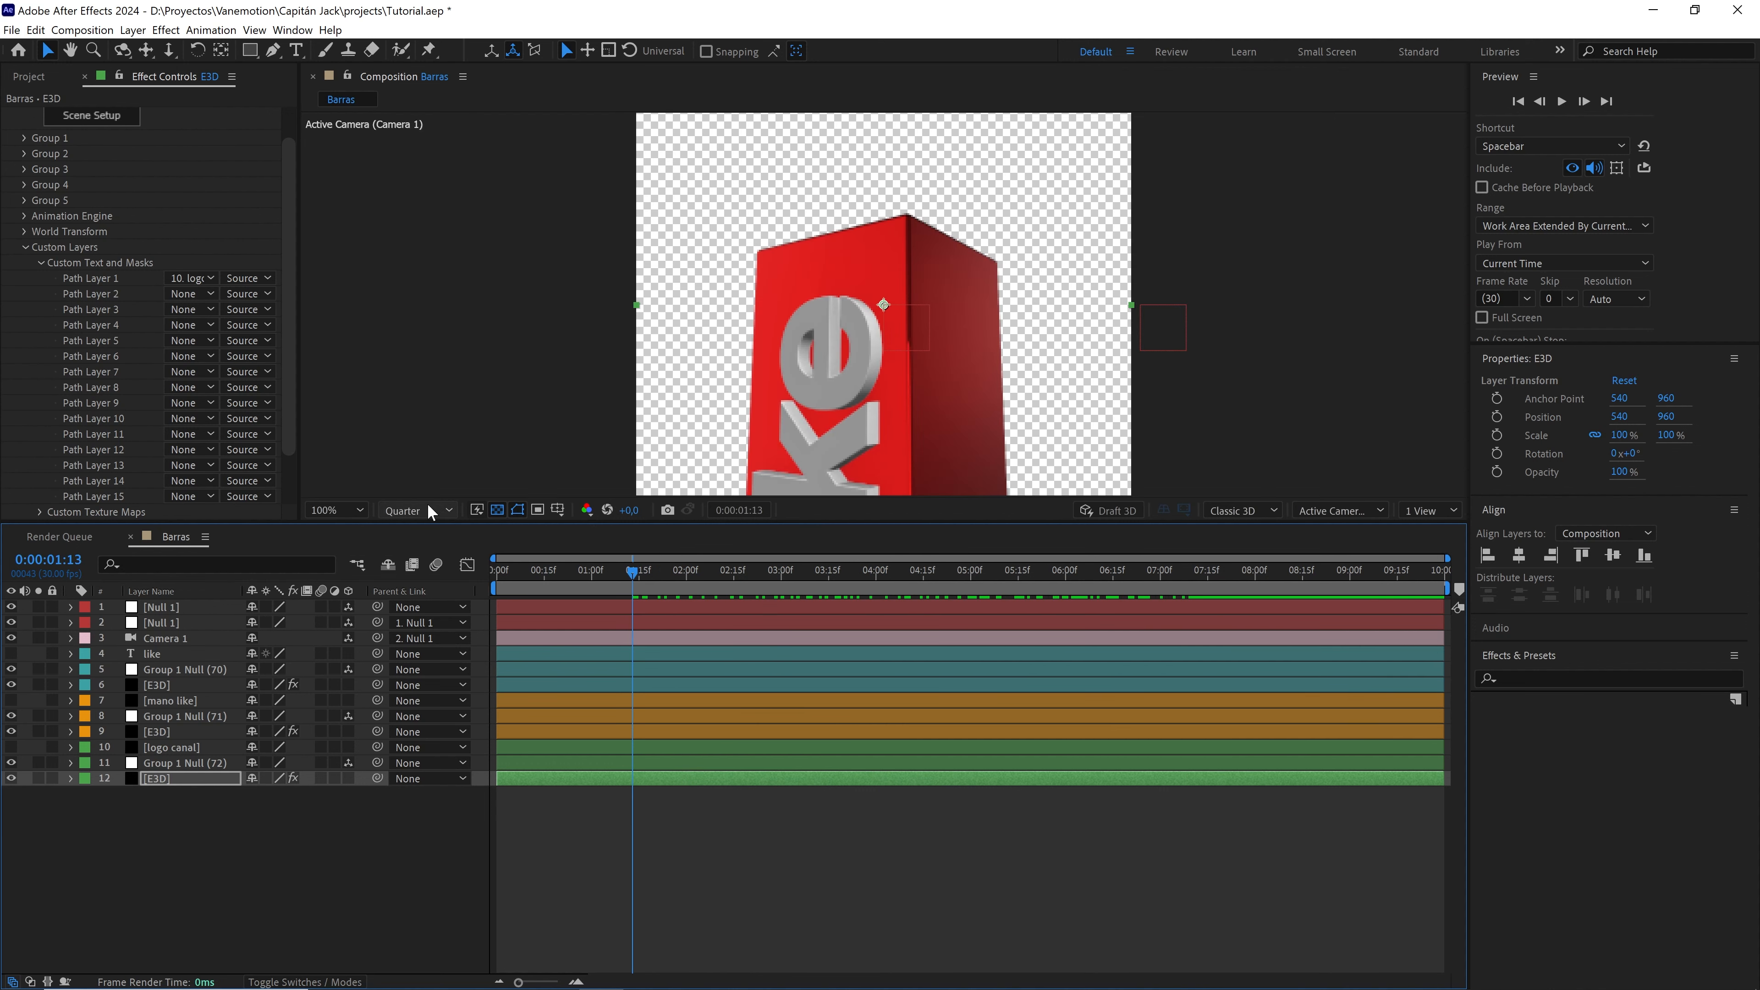
left_click(416, 509)
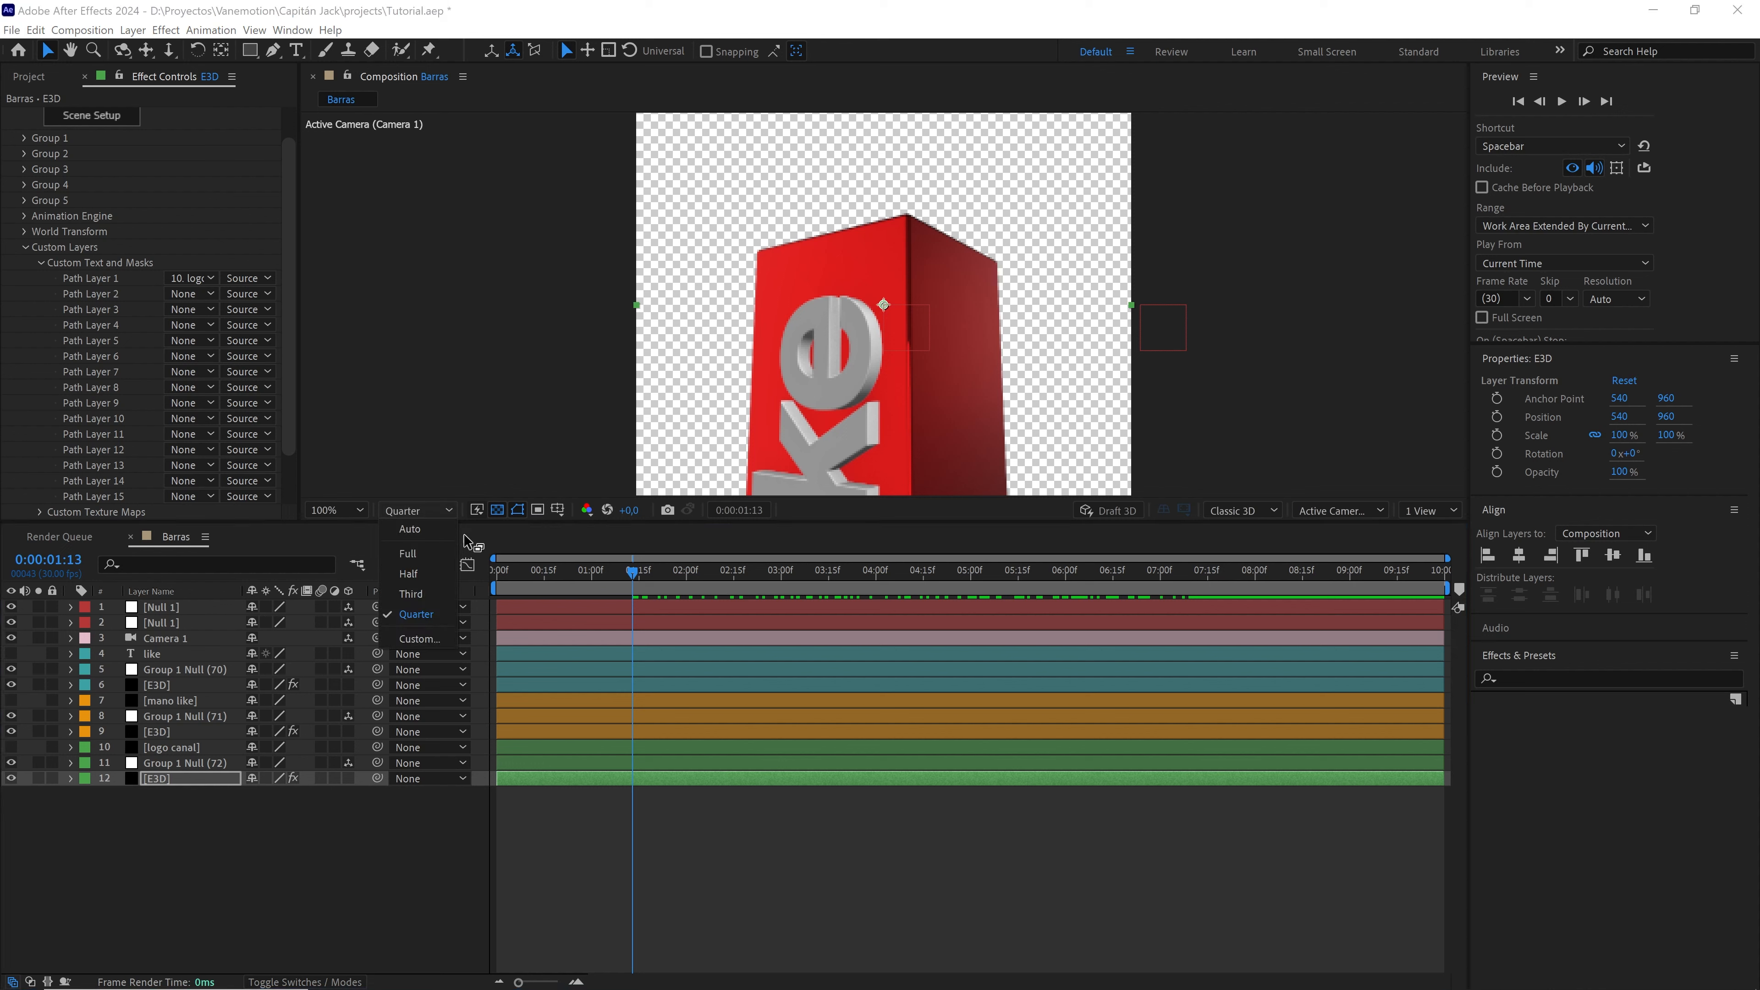
left_click(414, 550)
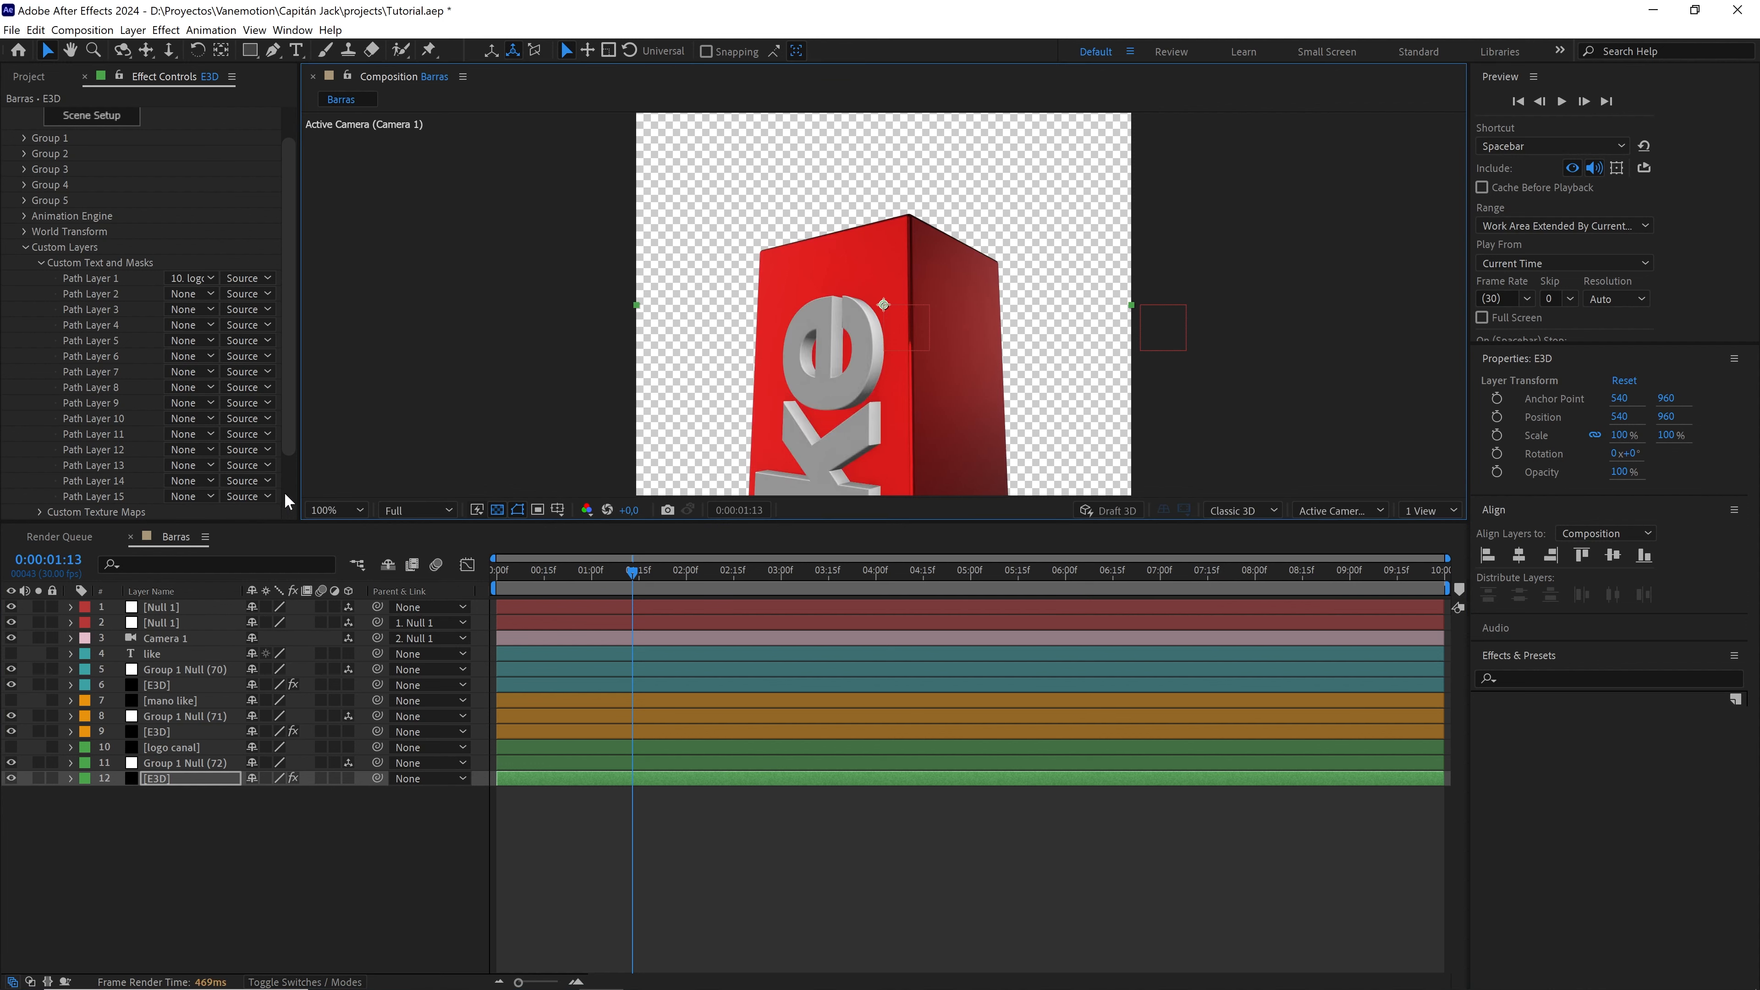
left_click(496, 506)
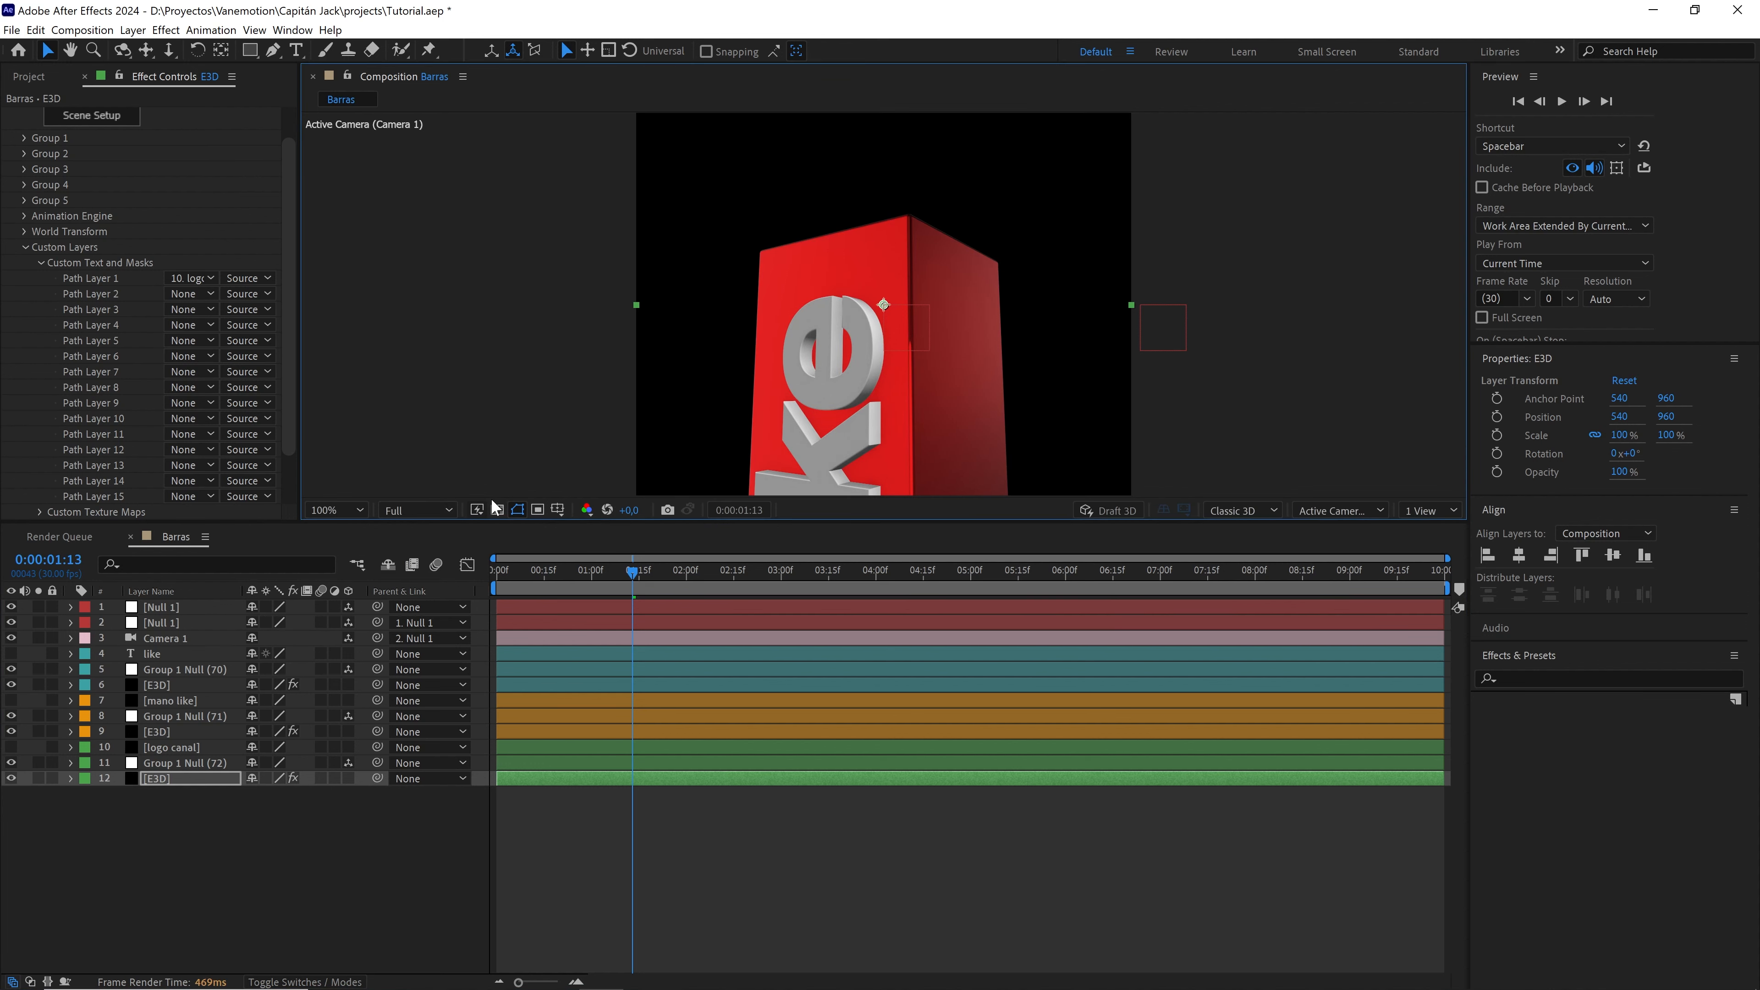
- Set Motion Blur to On in the Element render settings of the first bar's E3D layer
left_click(26, 247)
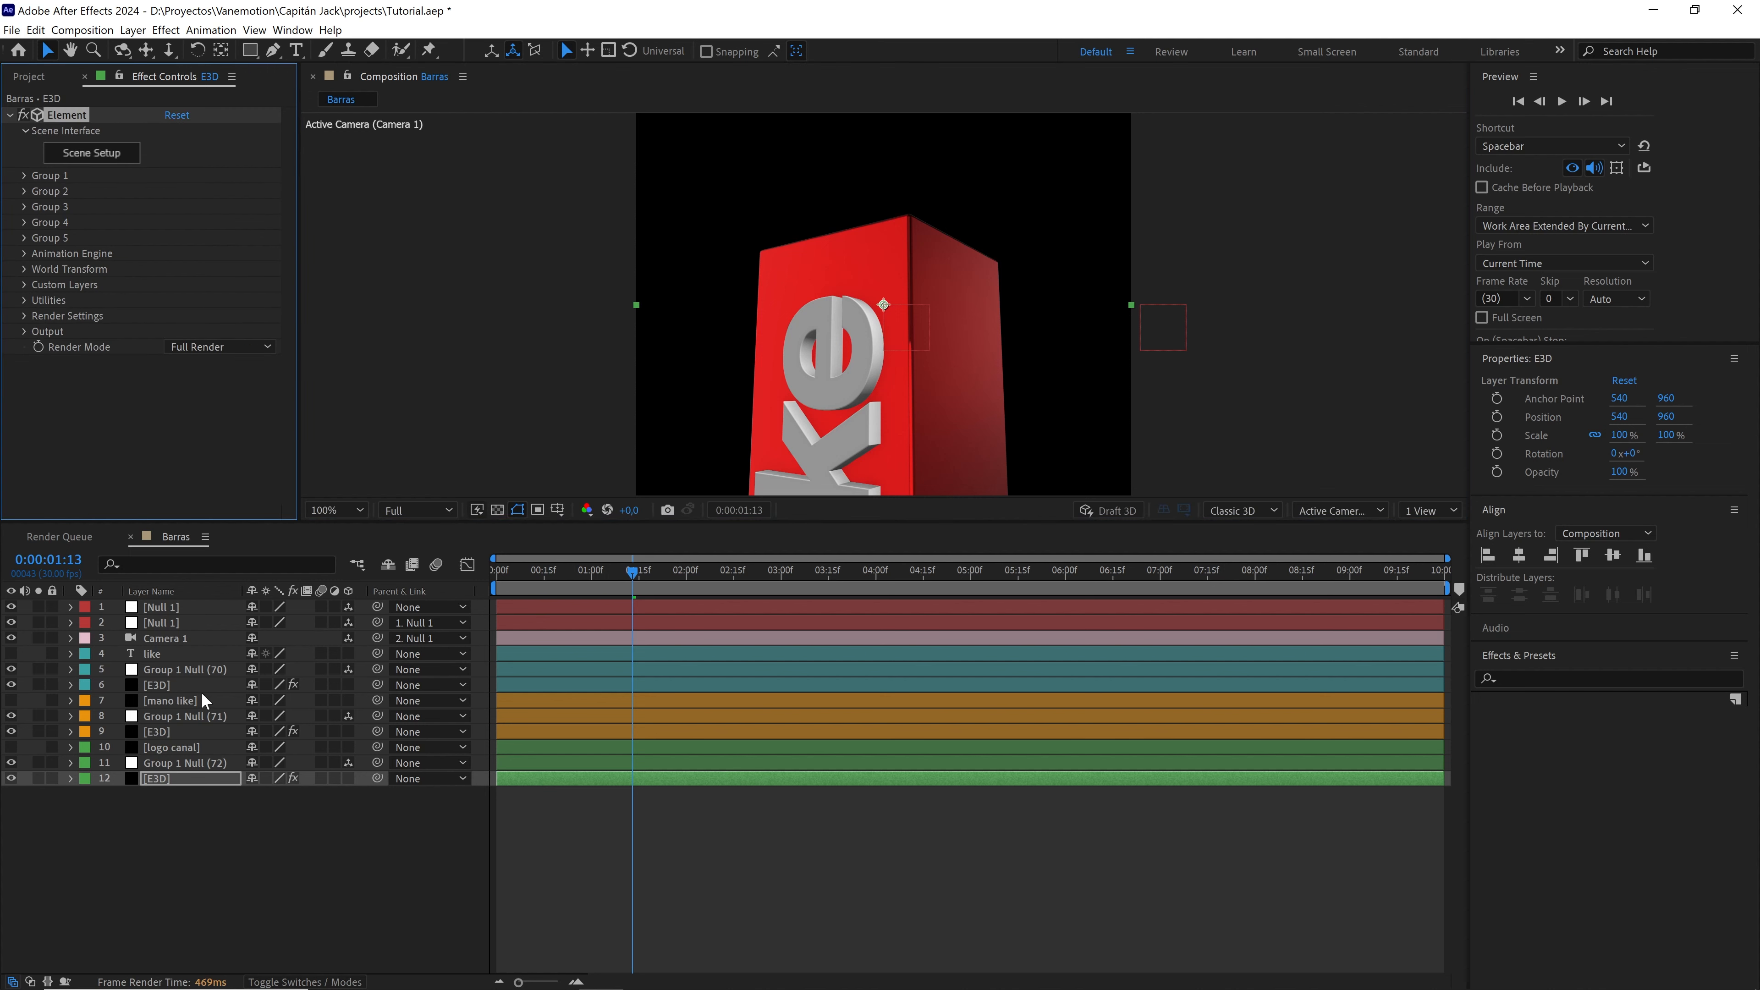
left_click(156, 686)
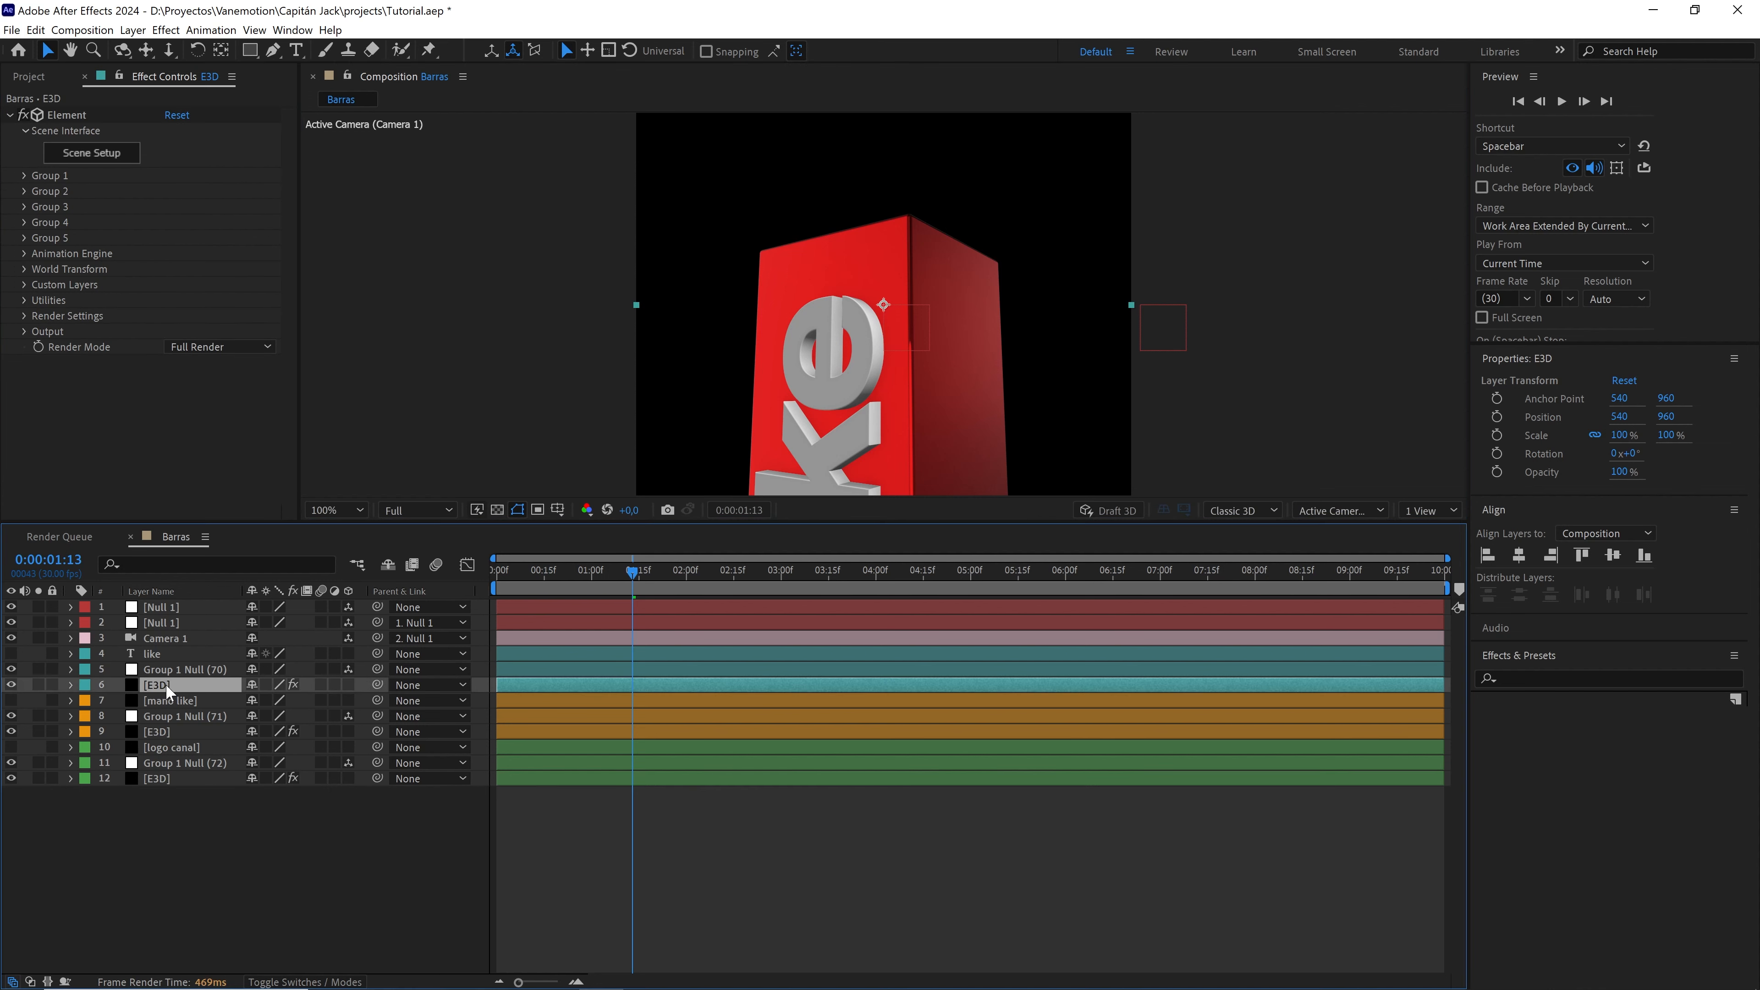
left_click(26, 316)
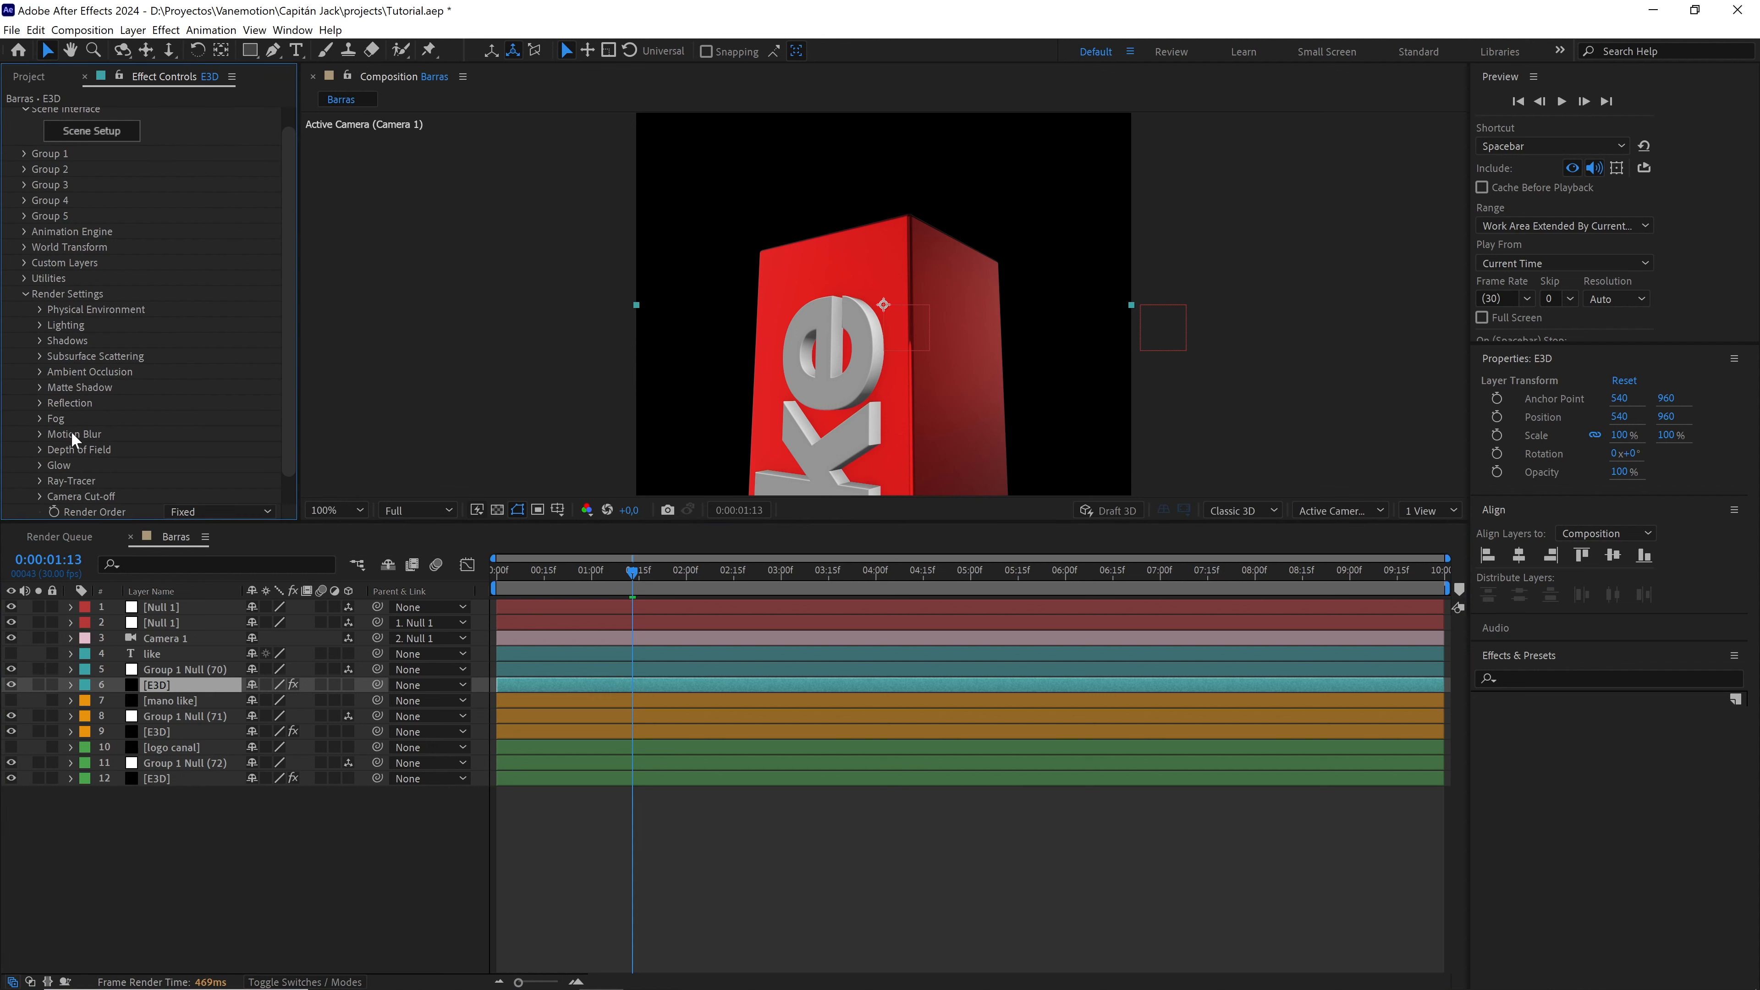
left_click(40, 435)
left_click(217, 448)
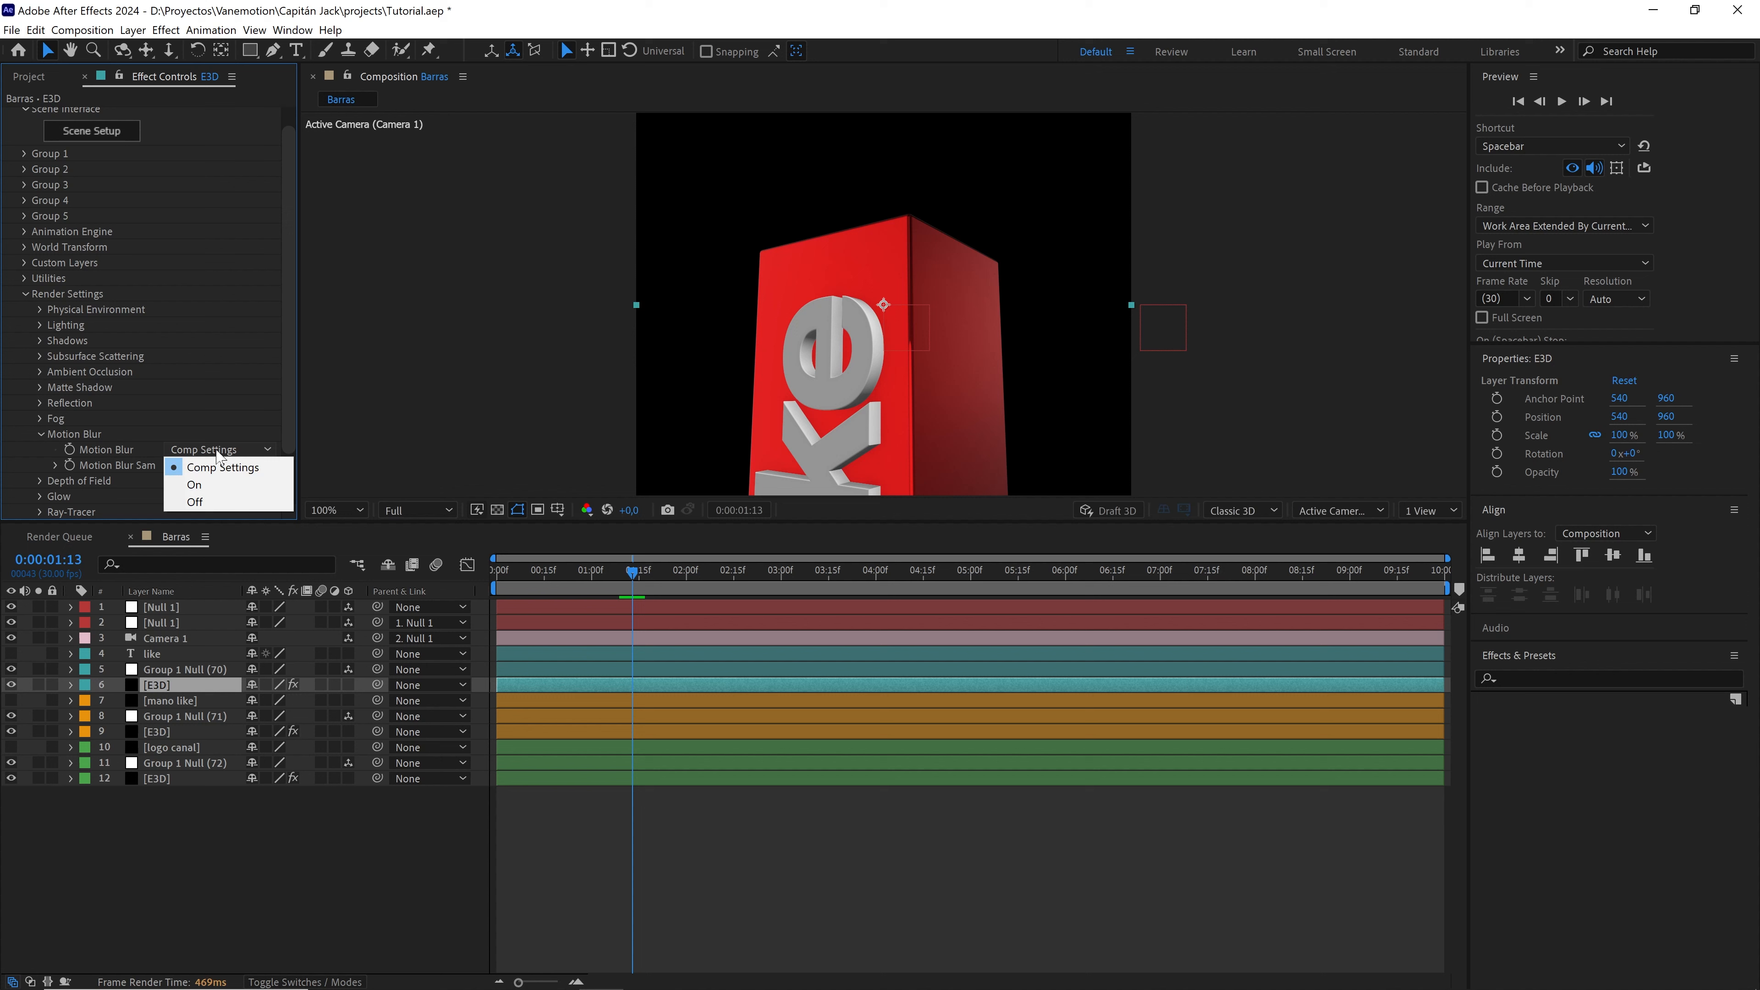
left_click(211, 491)
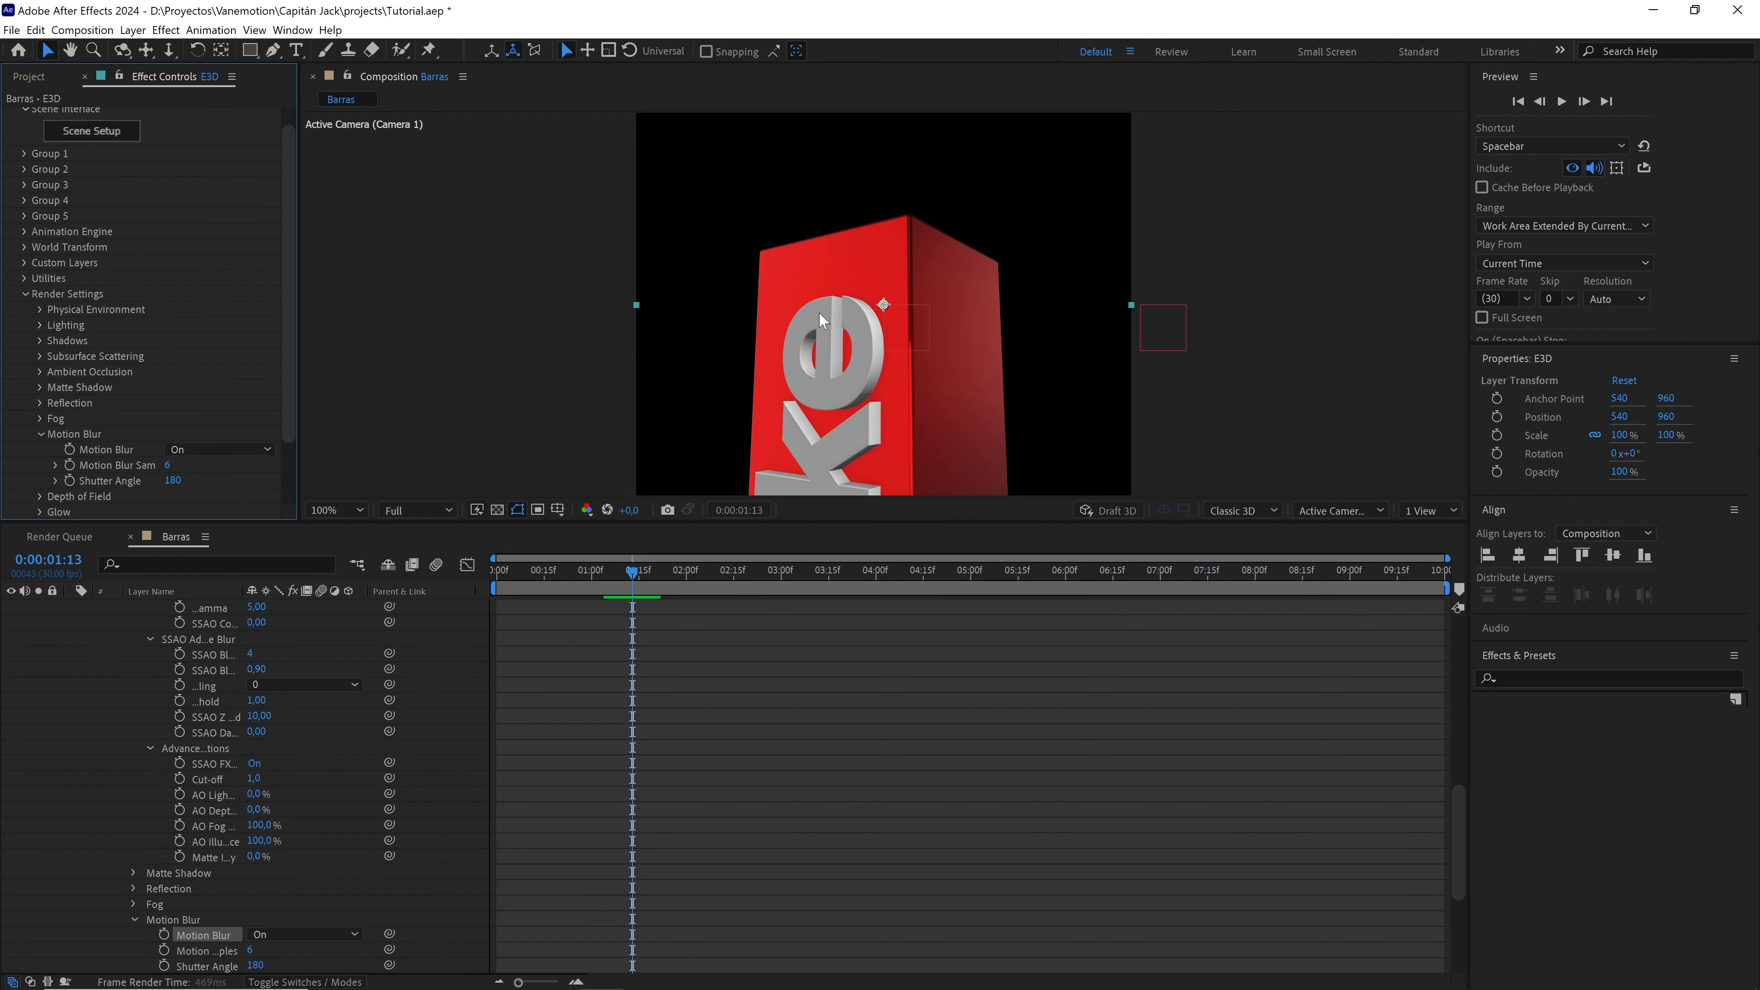
scroll(883, 300, "up", 2)
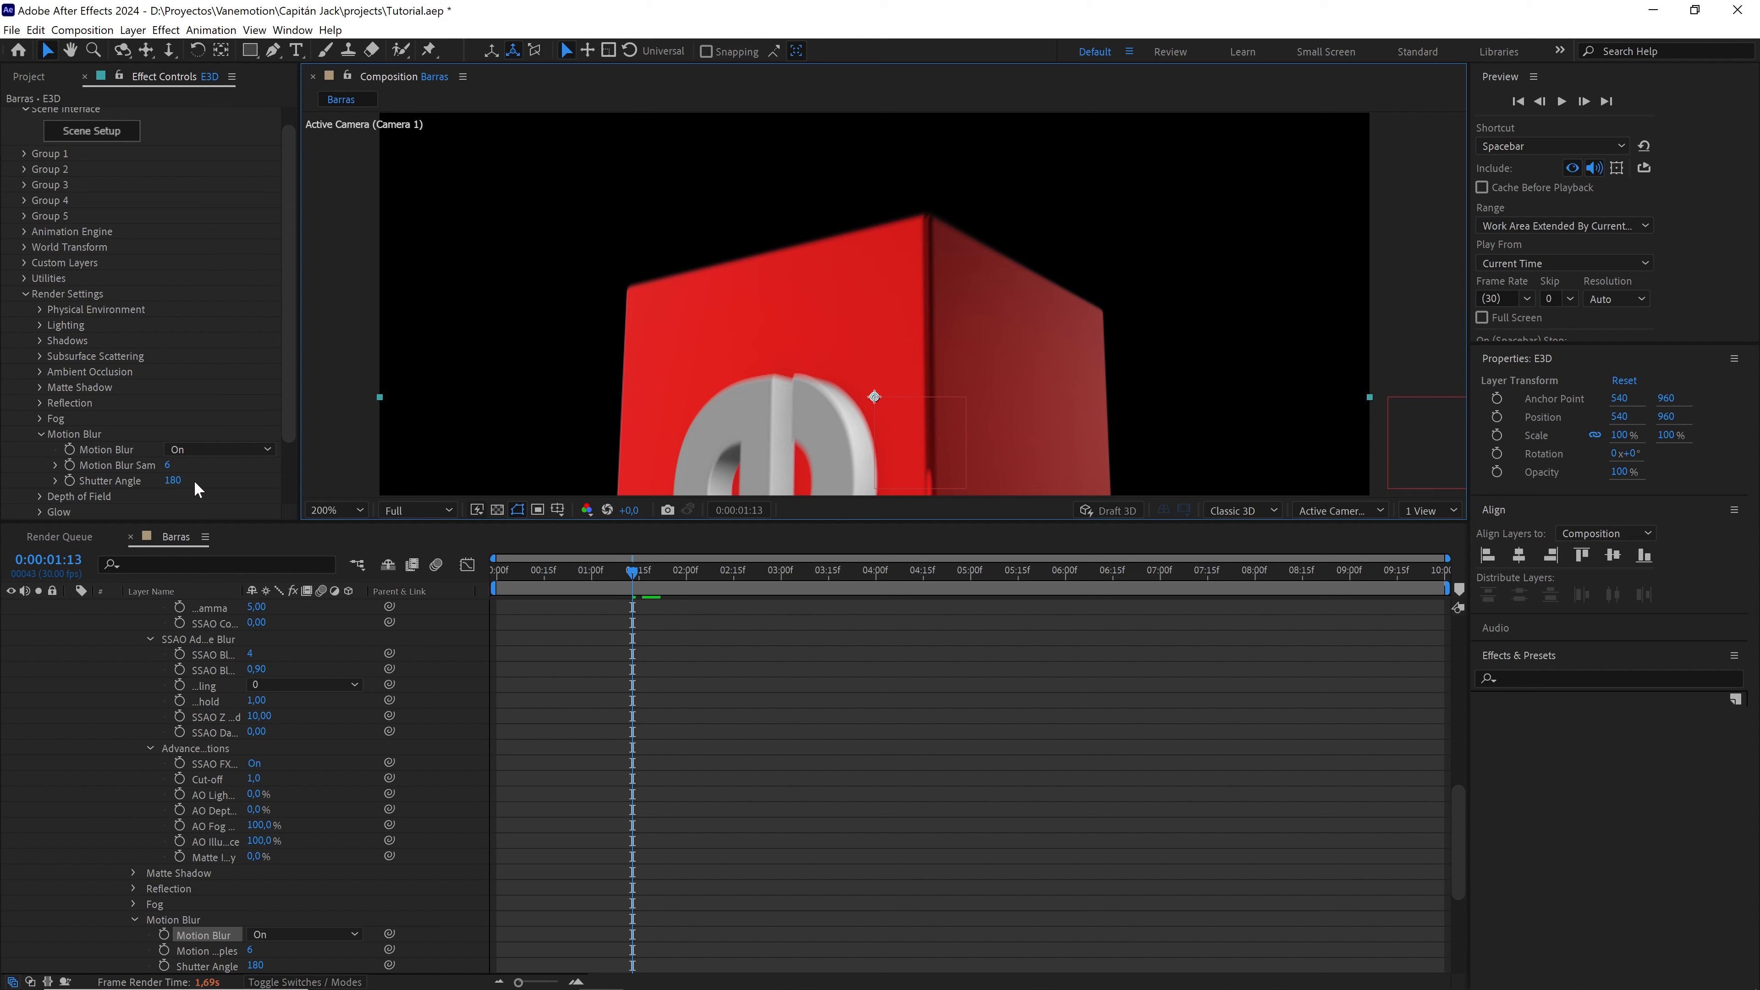
left_click(179, 481)
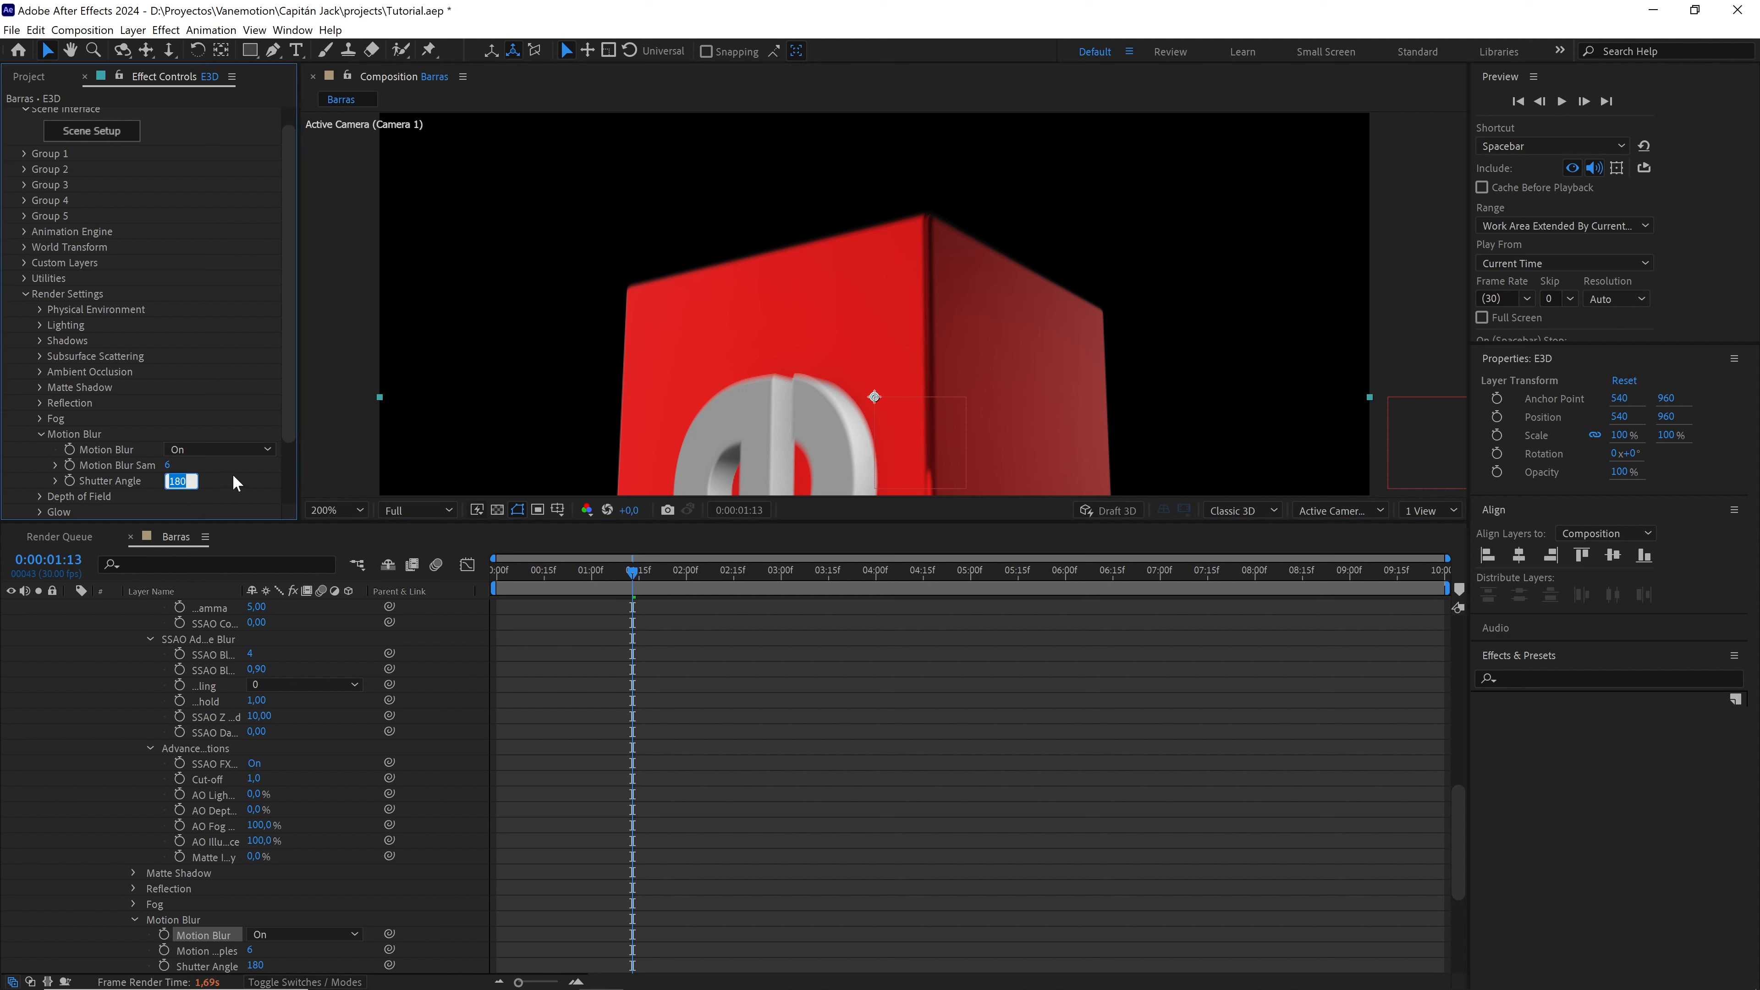
left_click(214, 476)
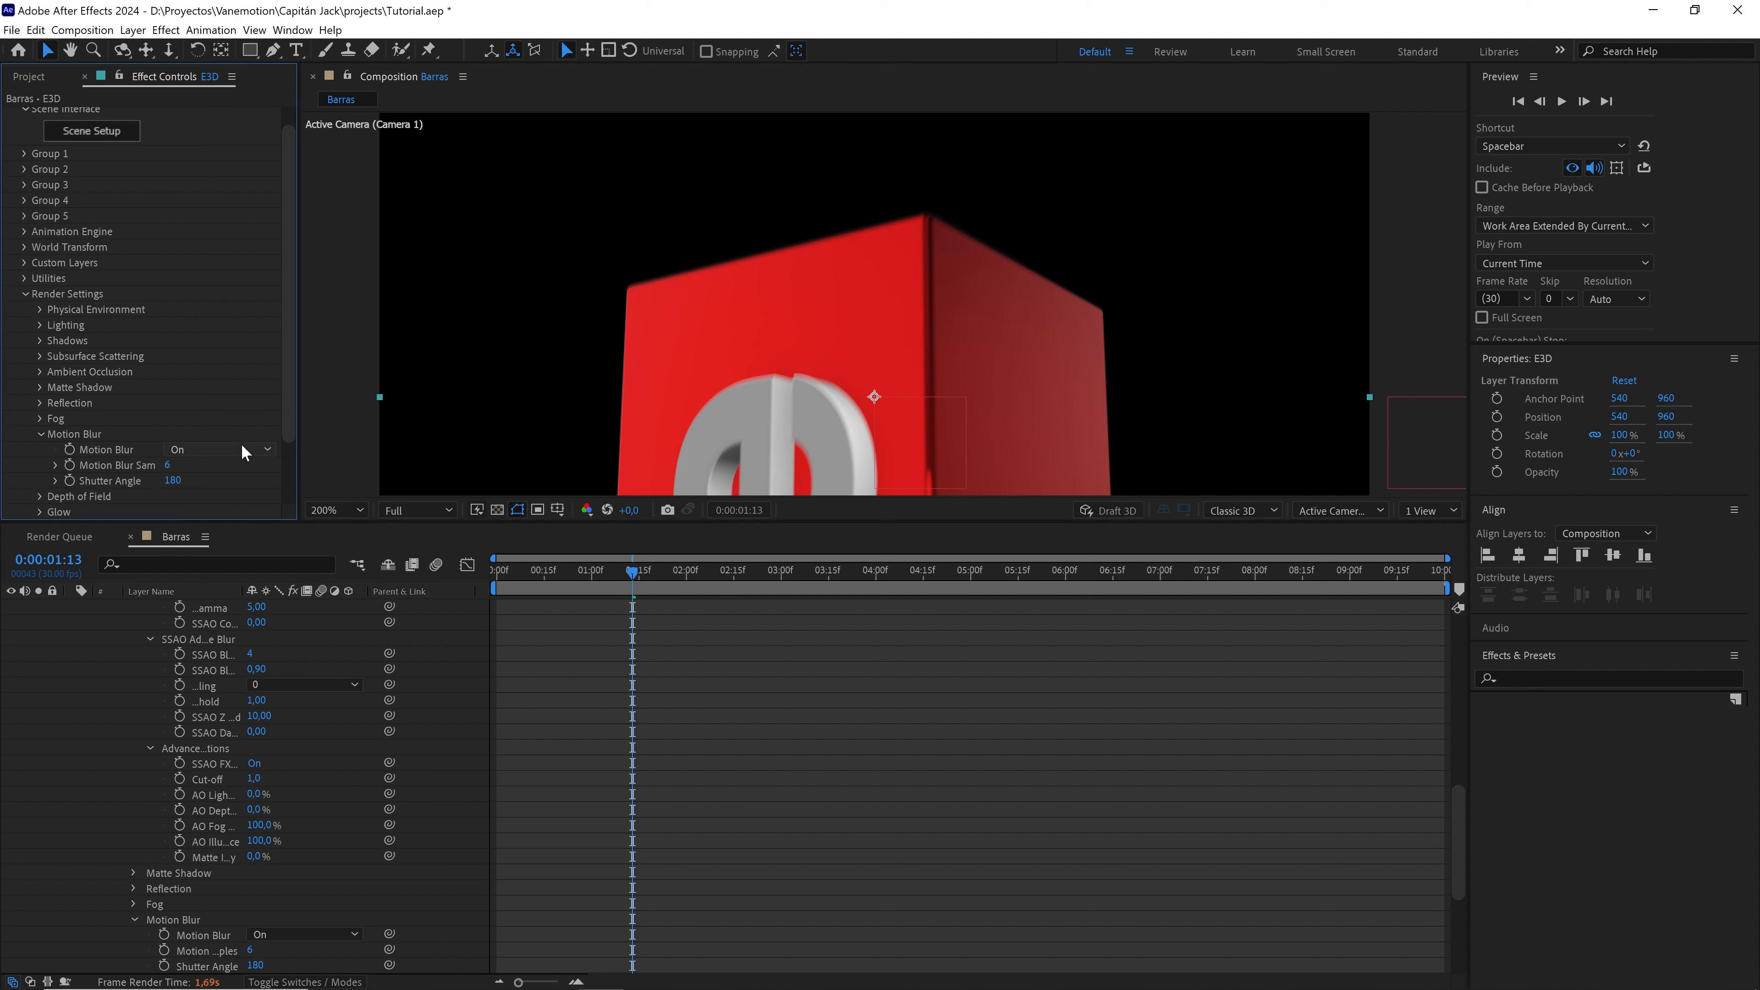
- Collapse the Element render settings and the expanded timeline properties of the first bar's E3D layer
left_click(39, 435)
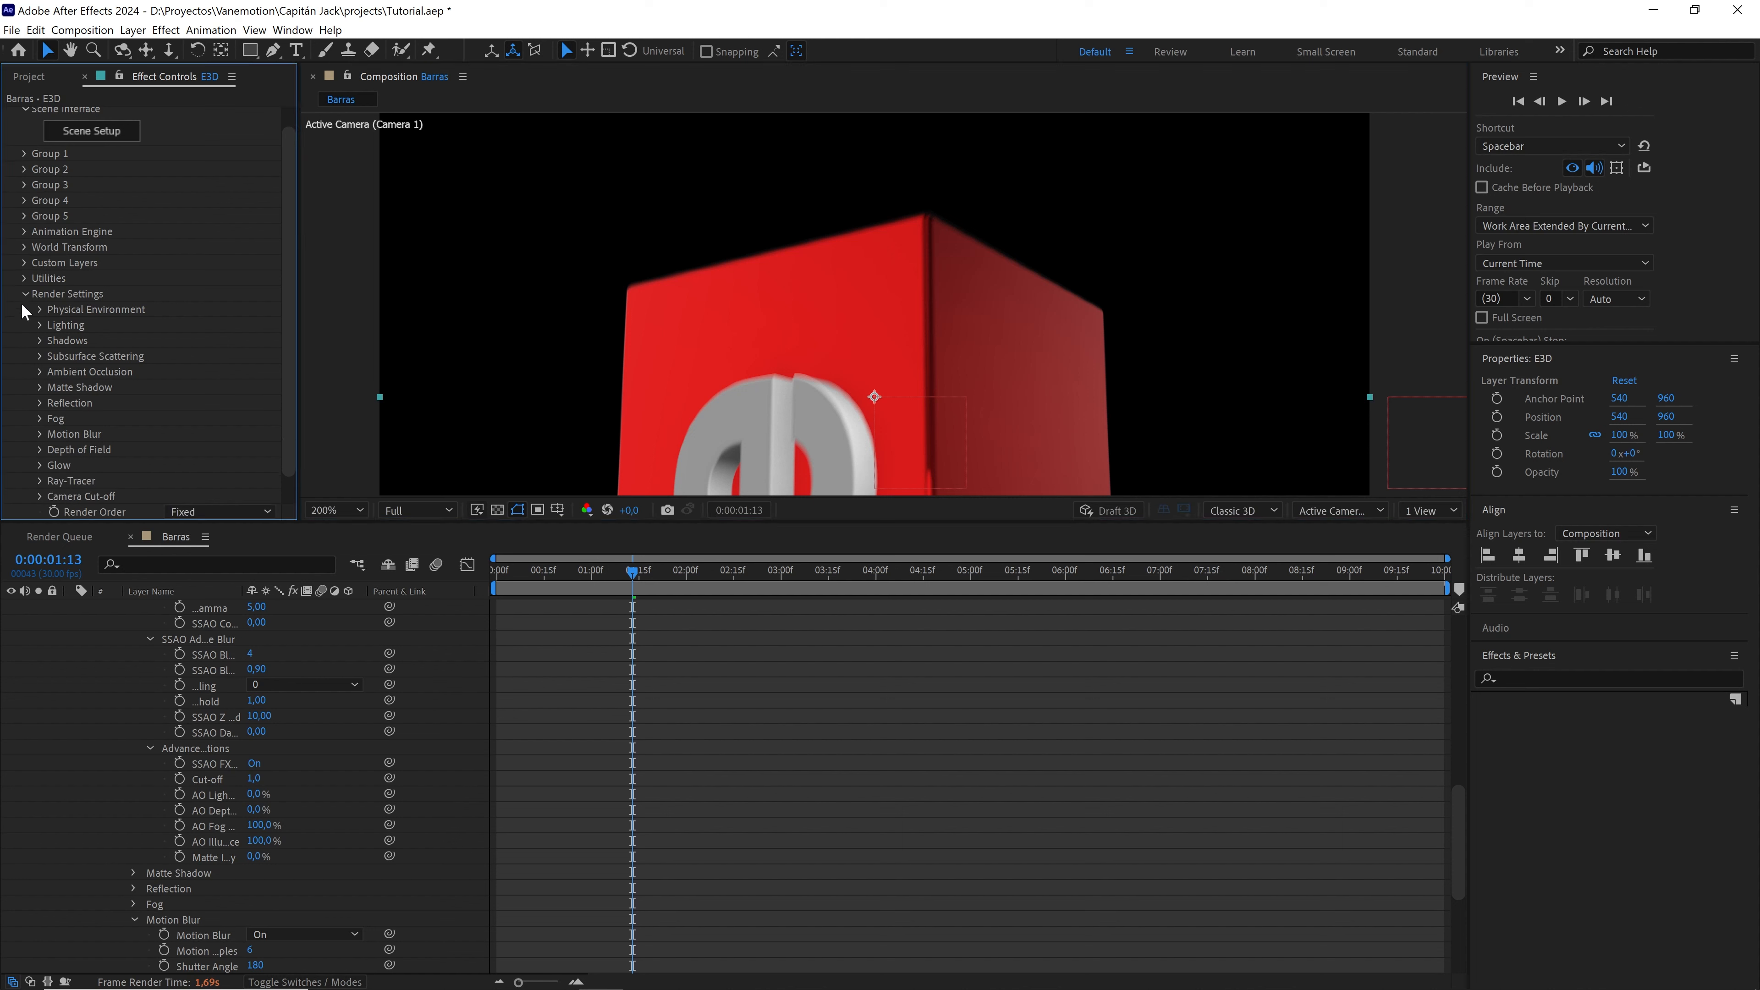
left_click(26, 294)
scroll(123, 675, "up", 15)
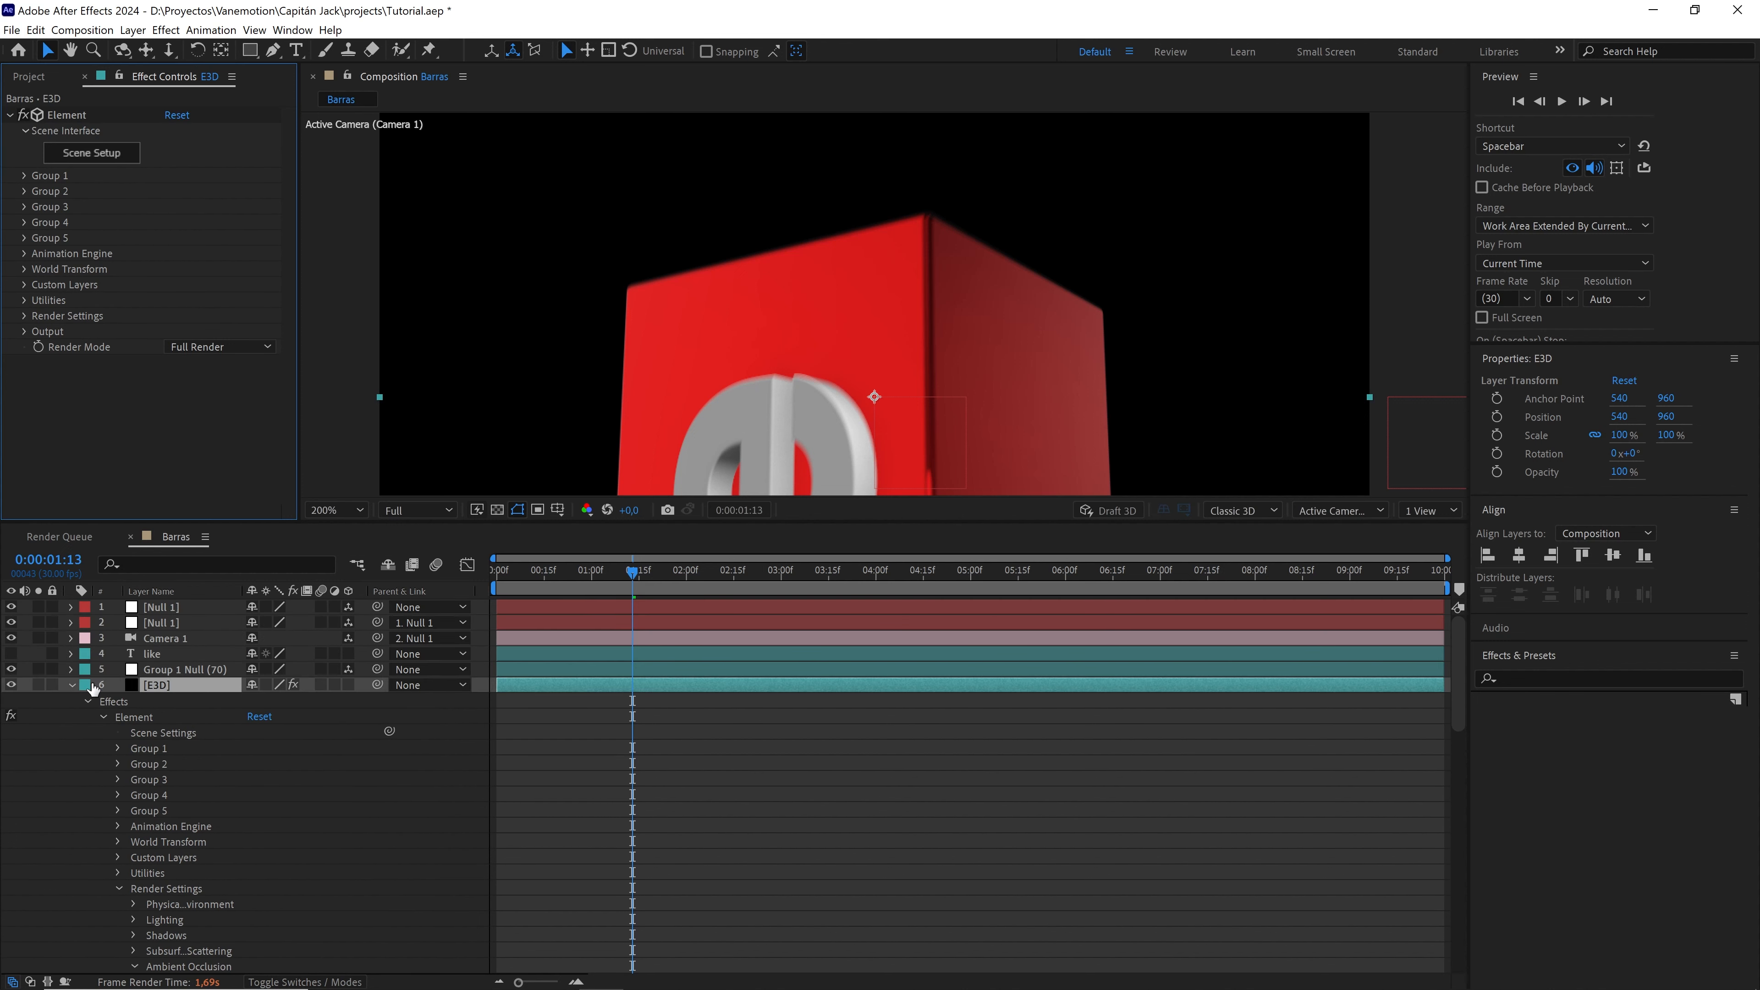
scroll(70, 688, "down", 2)
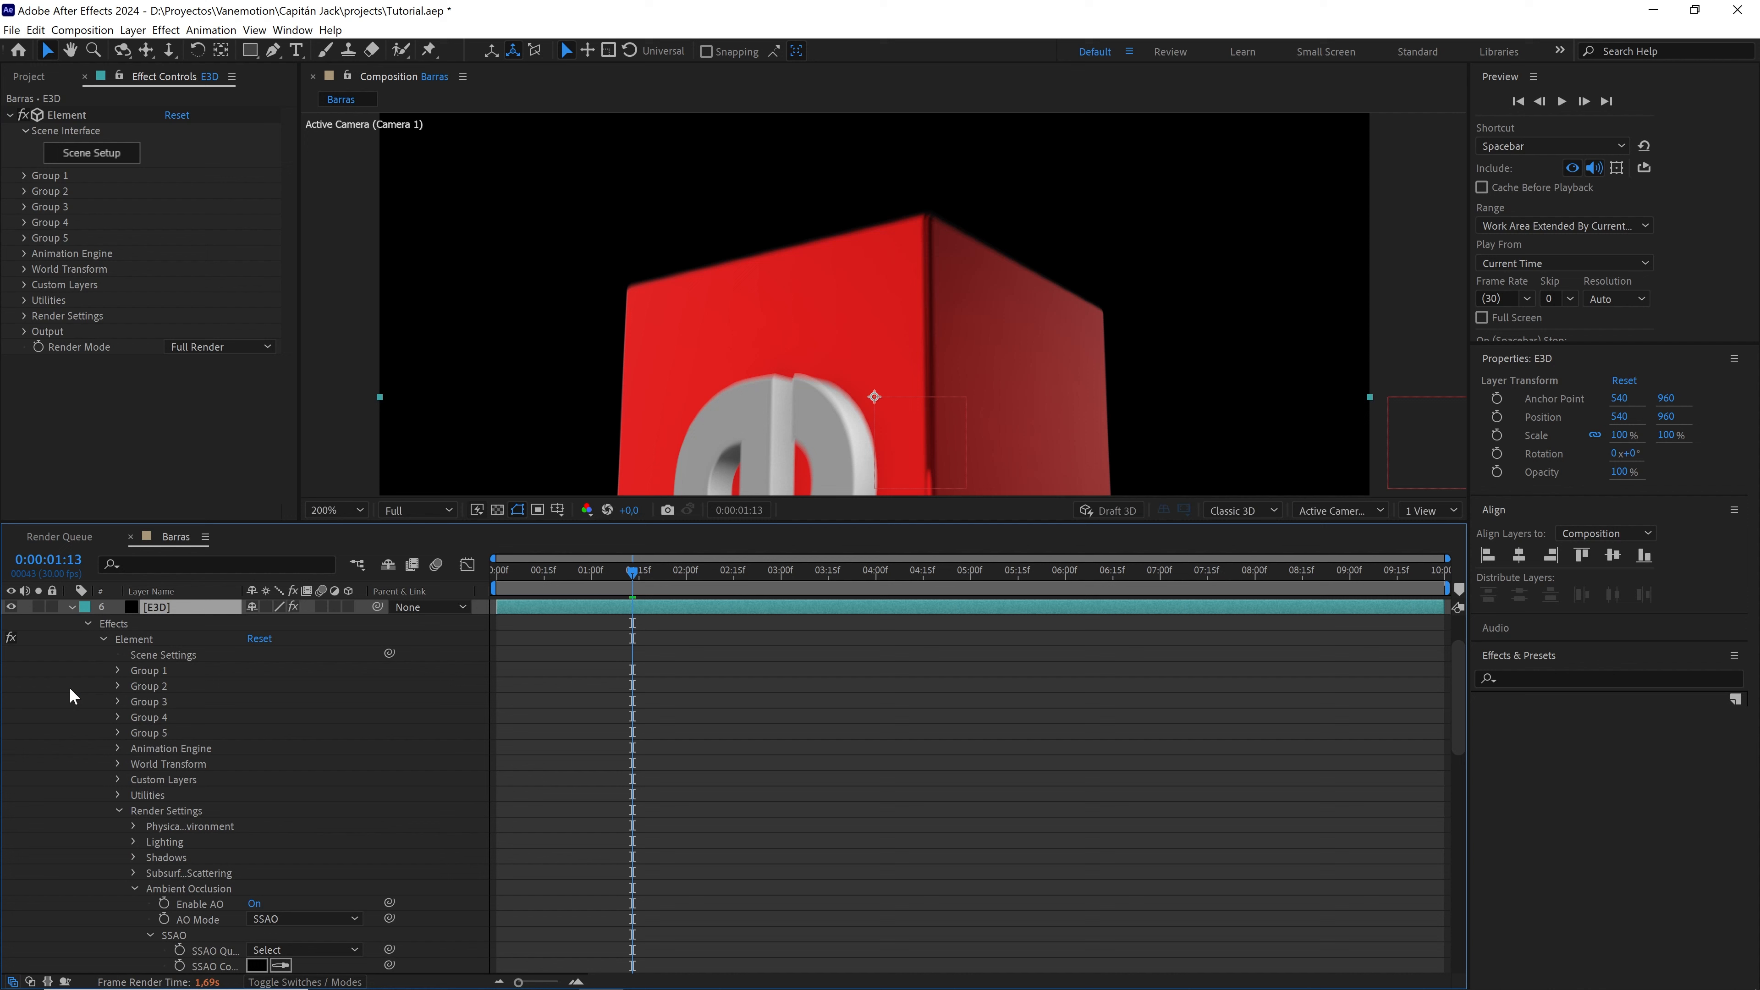
left_click(72, 607)
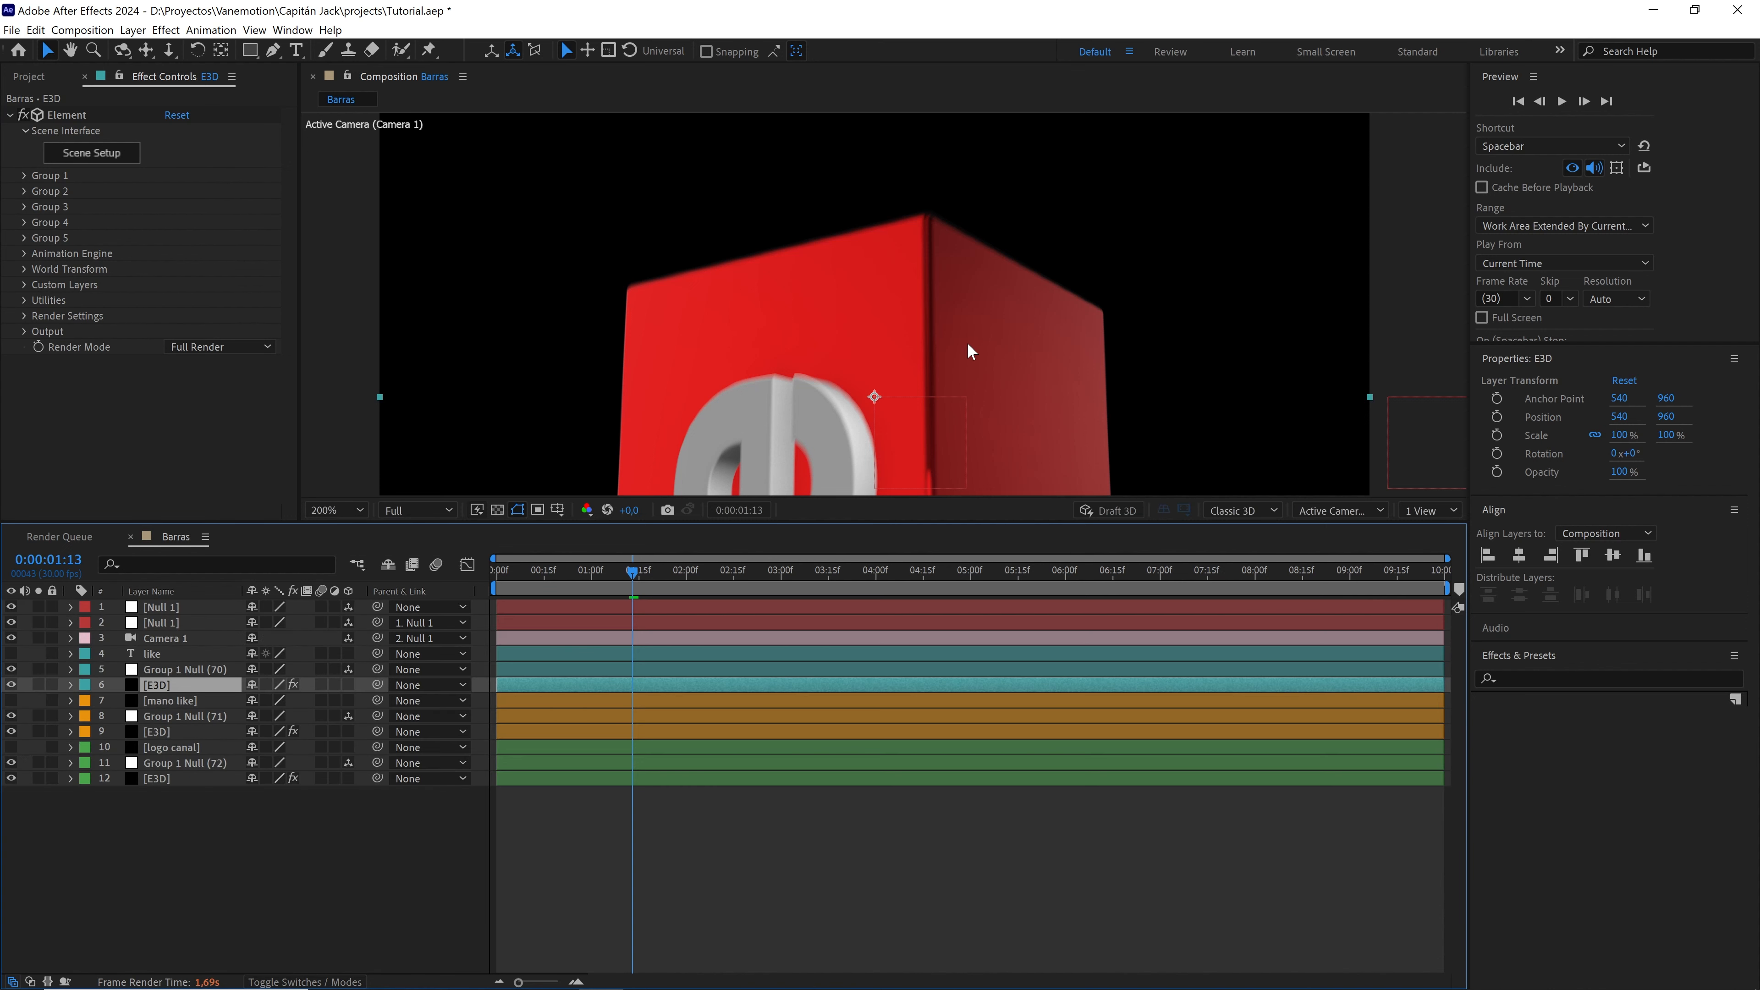
- Set the preview resolution to Quarter and move the playhead to 0:00:04:01, where the second bar is moving
scroll(967, 342, "down", 4)
left_click(438, 513)
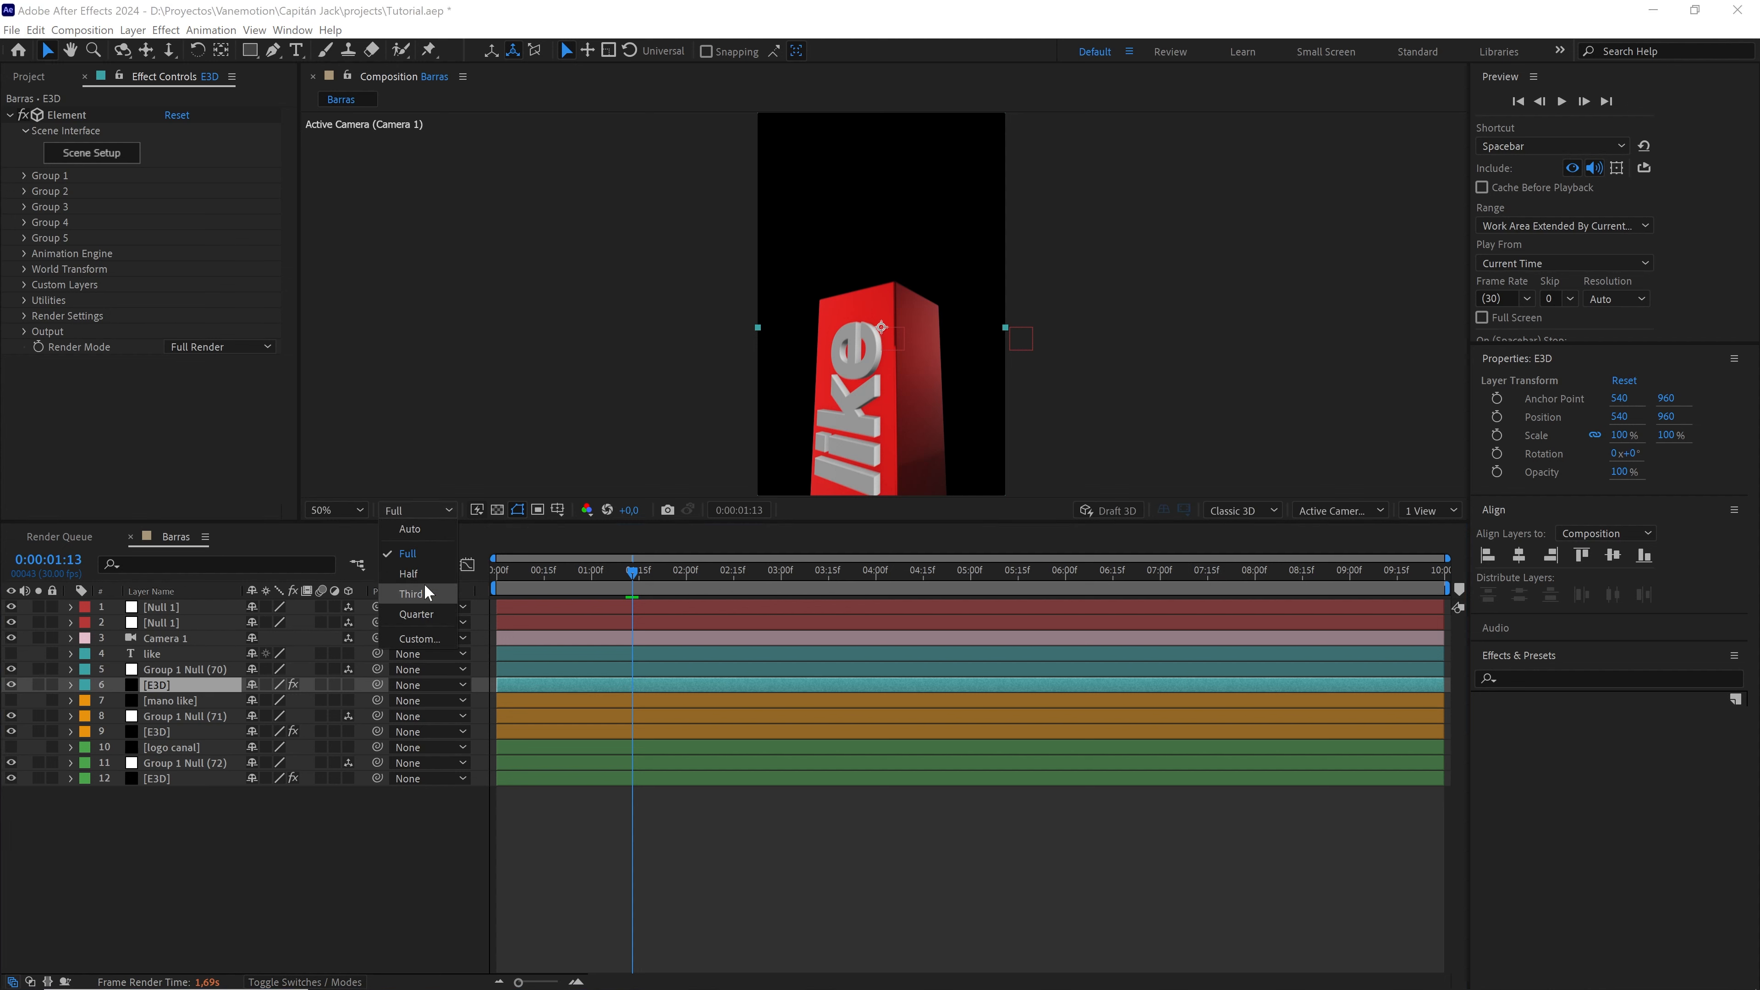
left_click(423, 615)
left_click_drag(637, 576, 880, 572)
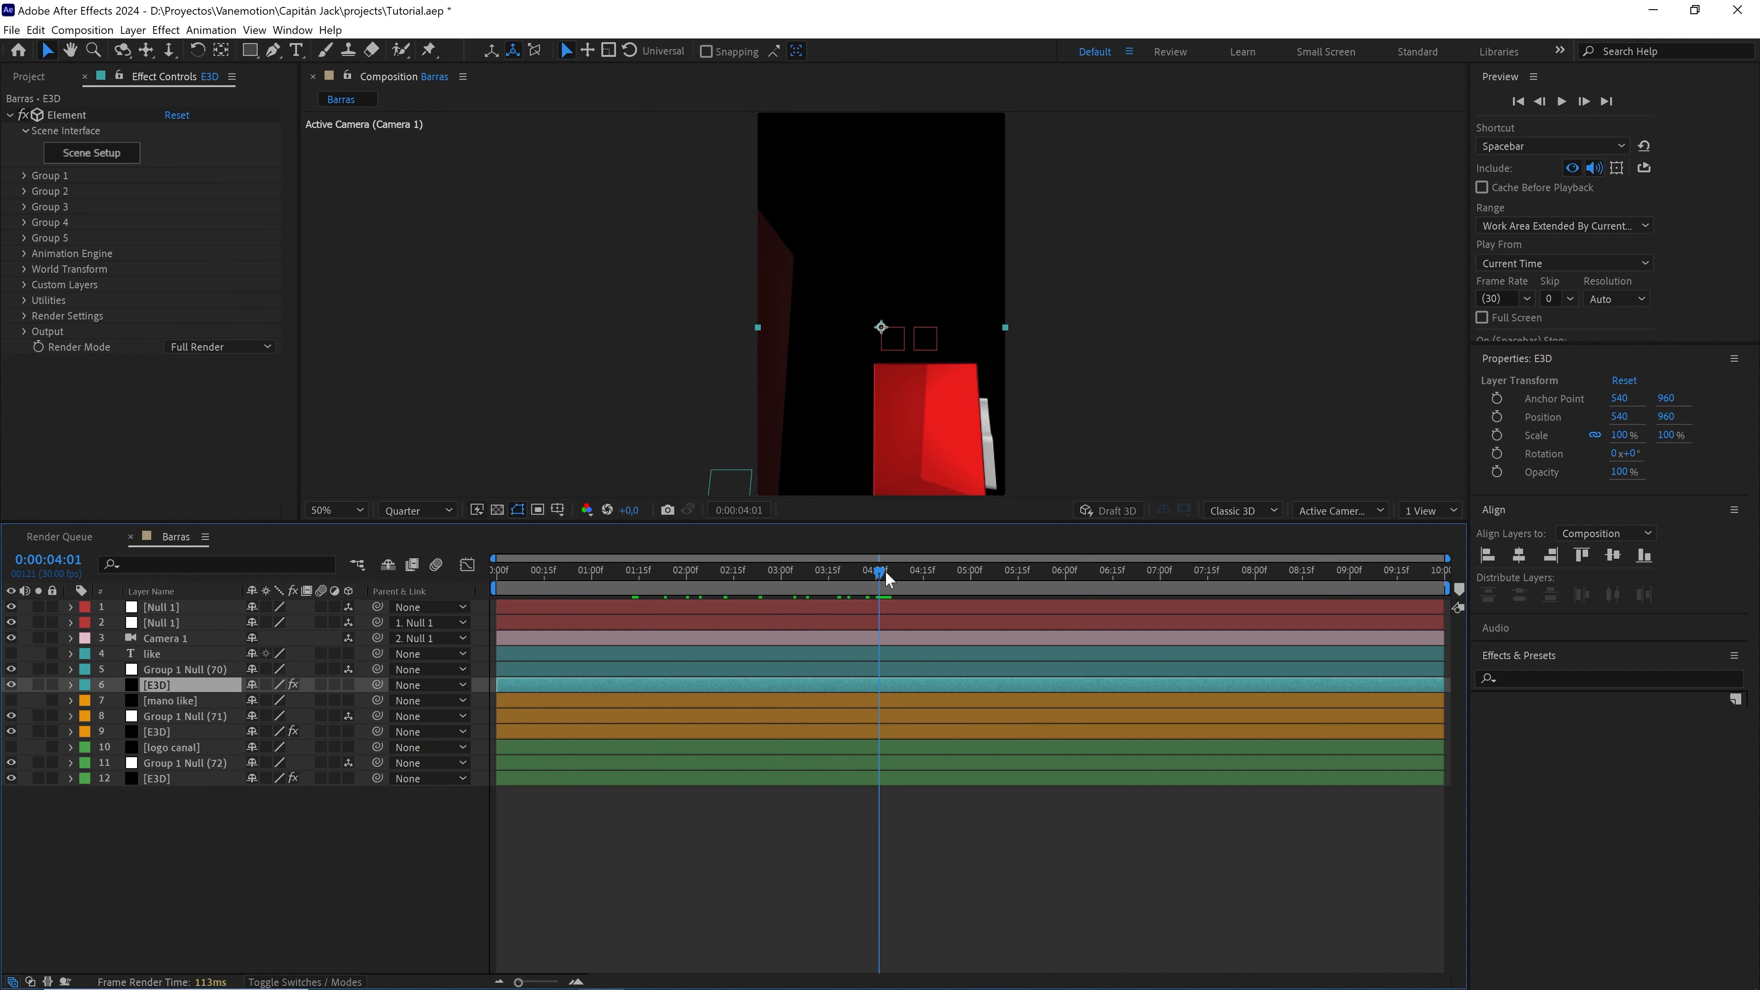
scroll(947, 387, "up", 2)
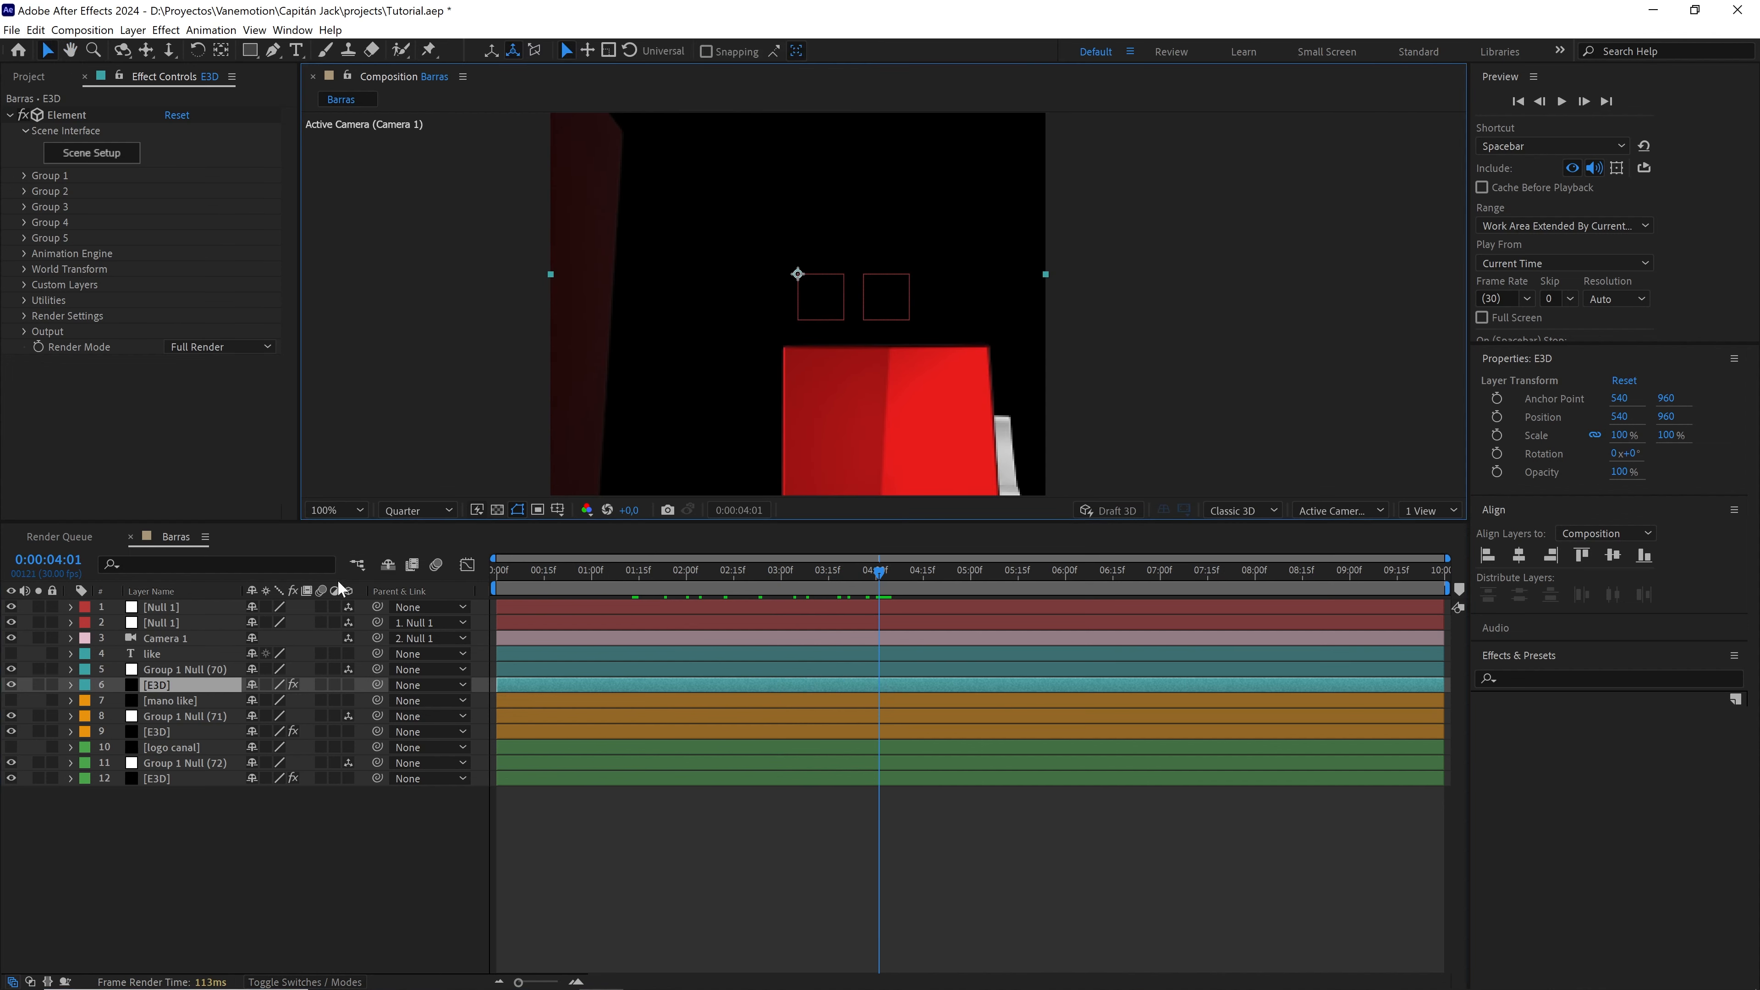
- Set Motion Blur to On in the second bar's E3D render settings and collapse its timeline properties
left_click(174, 732, "ctrl")
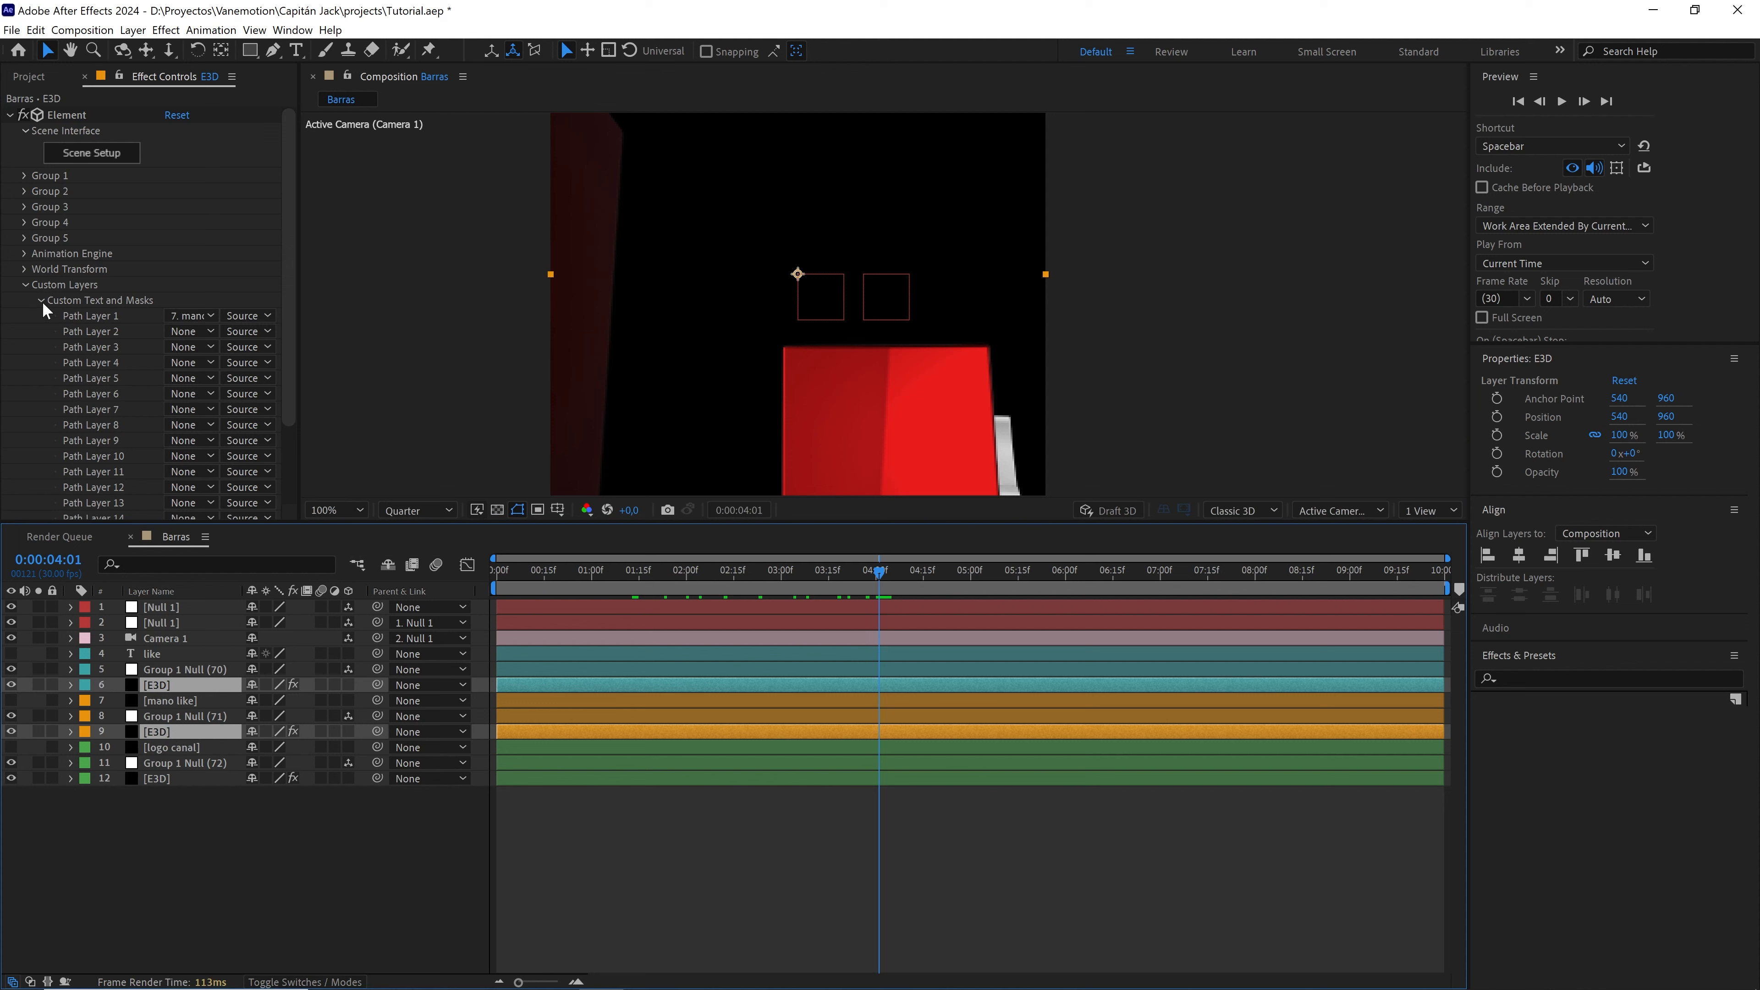
left_click(26, 284)
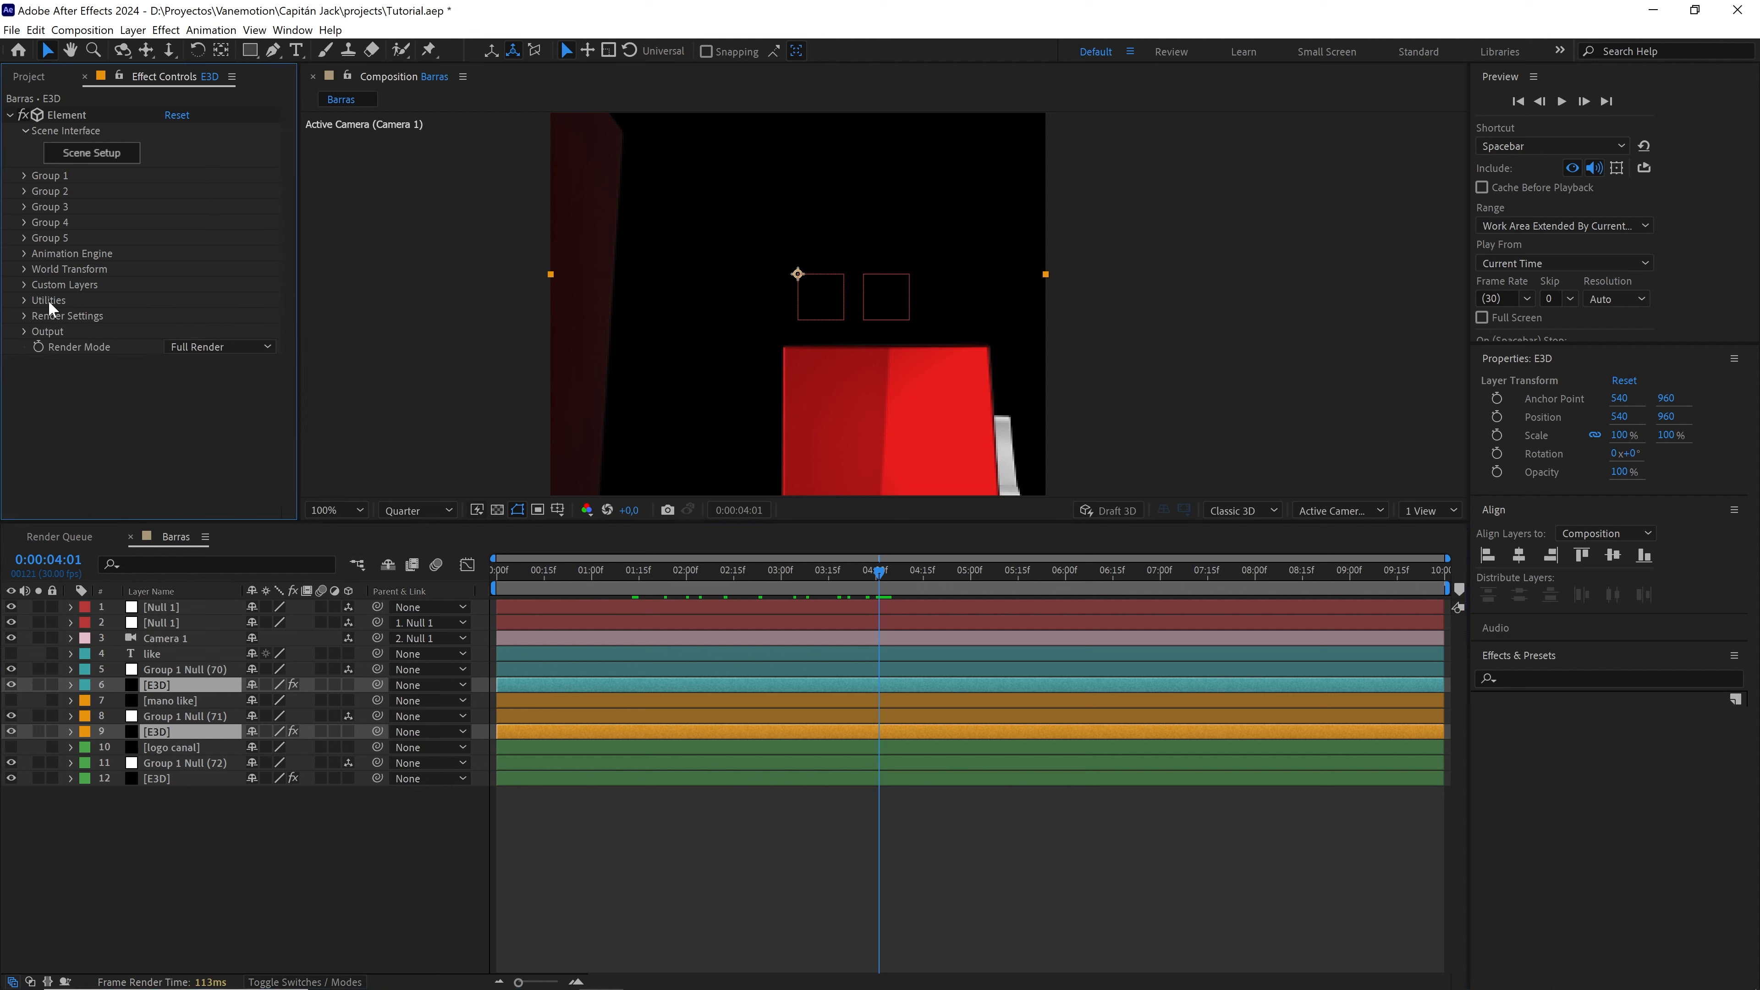
left_click(25, 317)
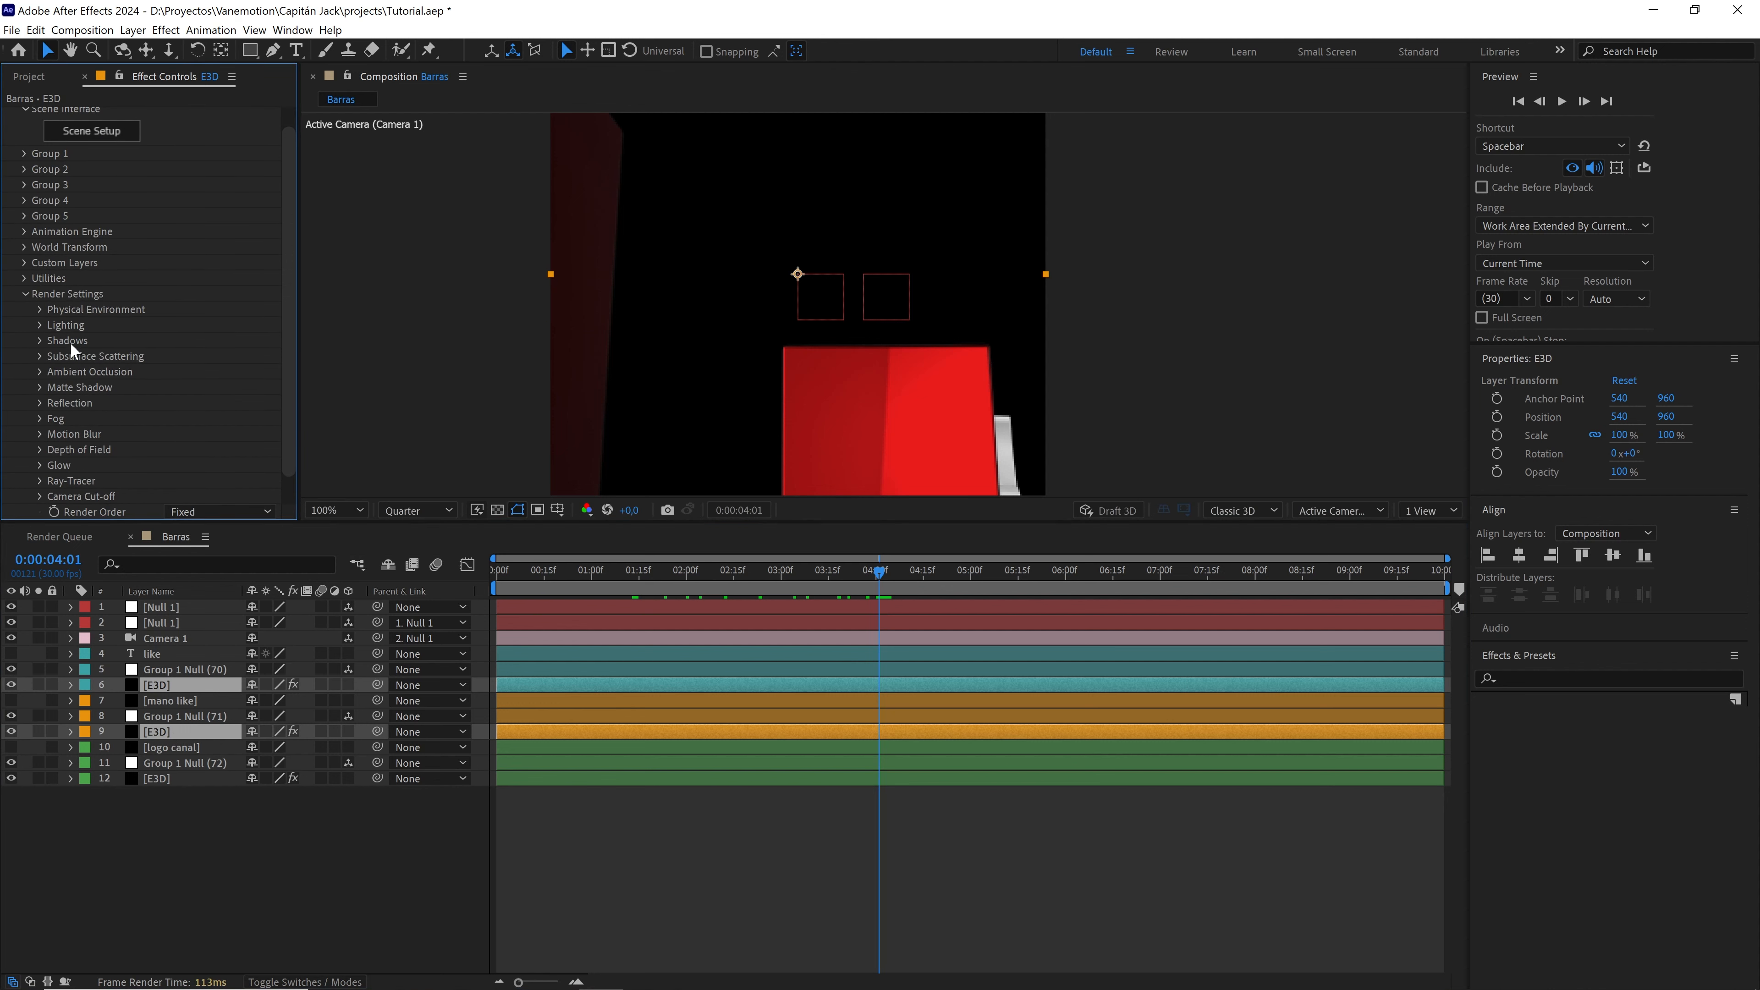
left_click(40, 433)
left_click(215, 450)
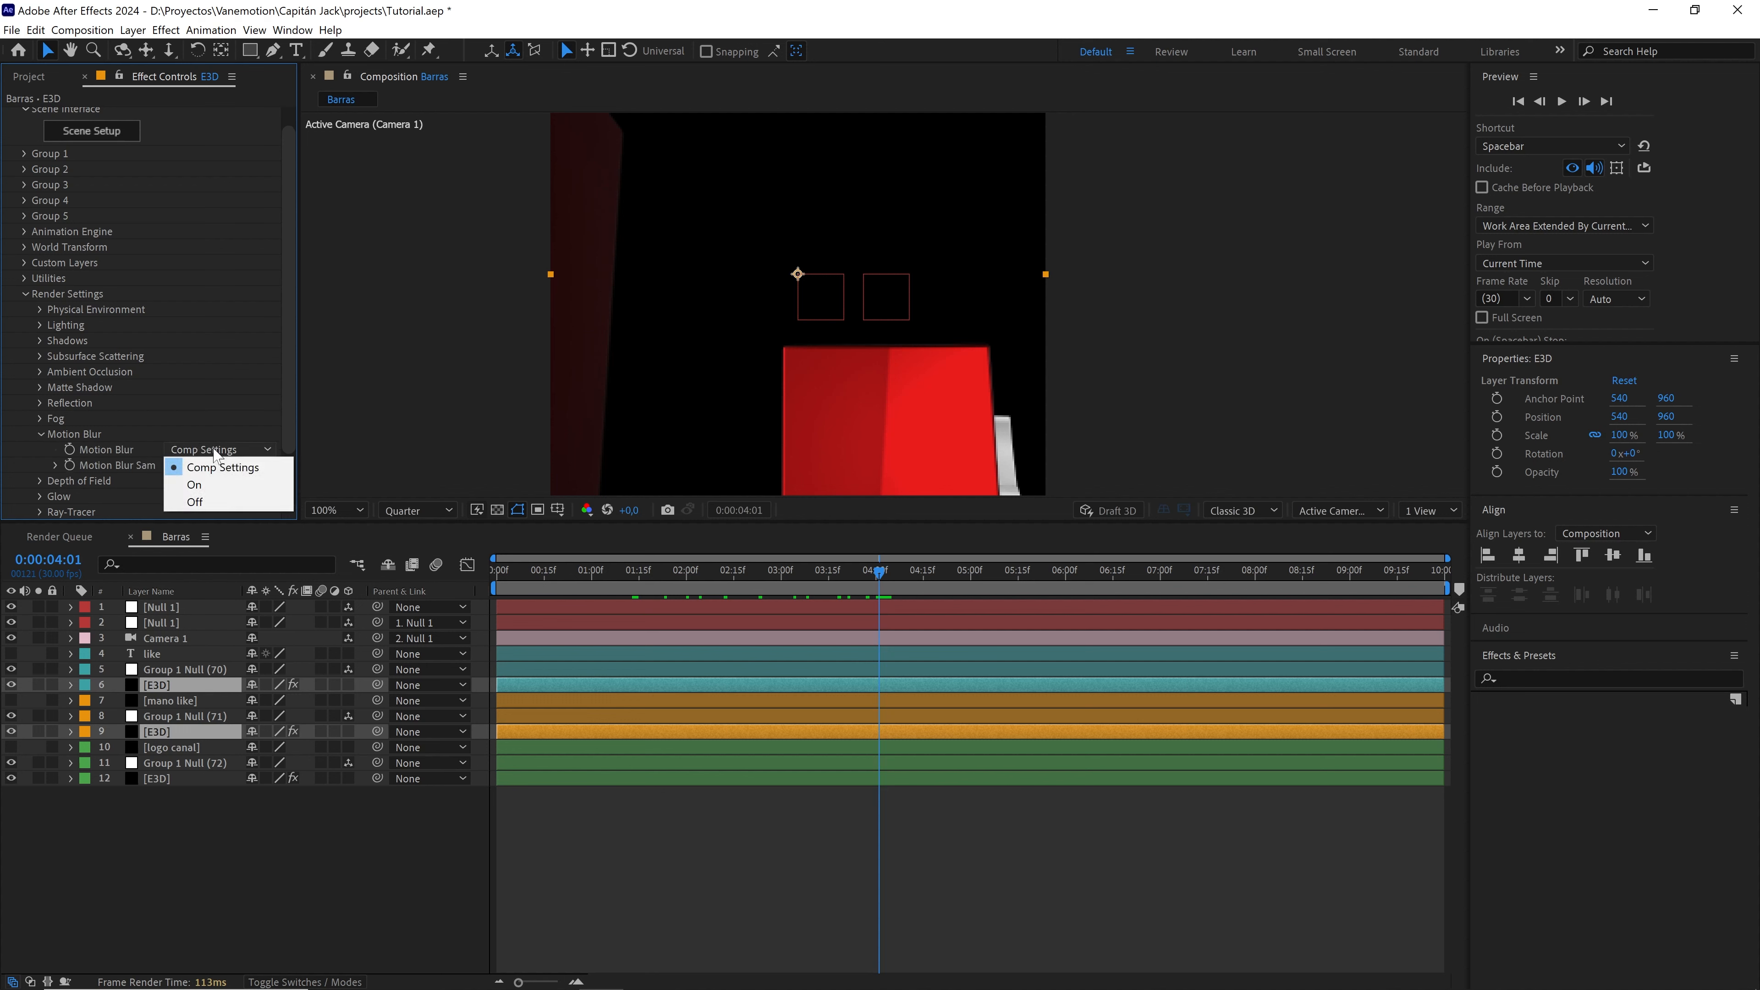
left_click(208, 486)
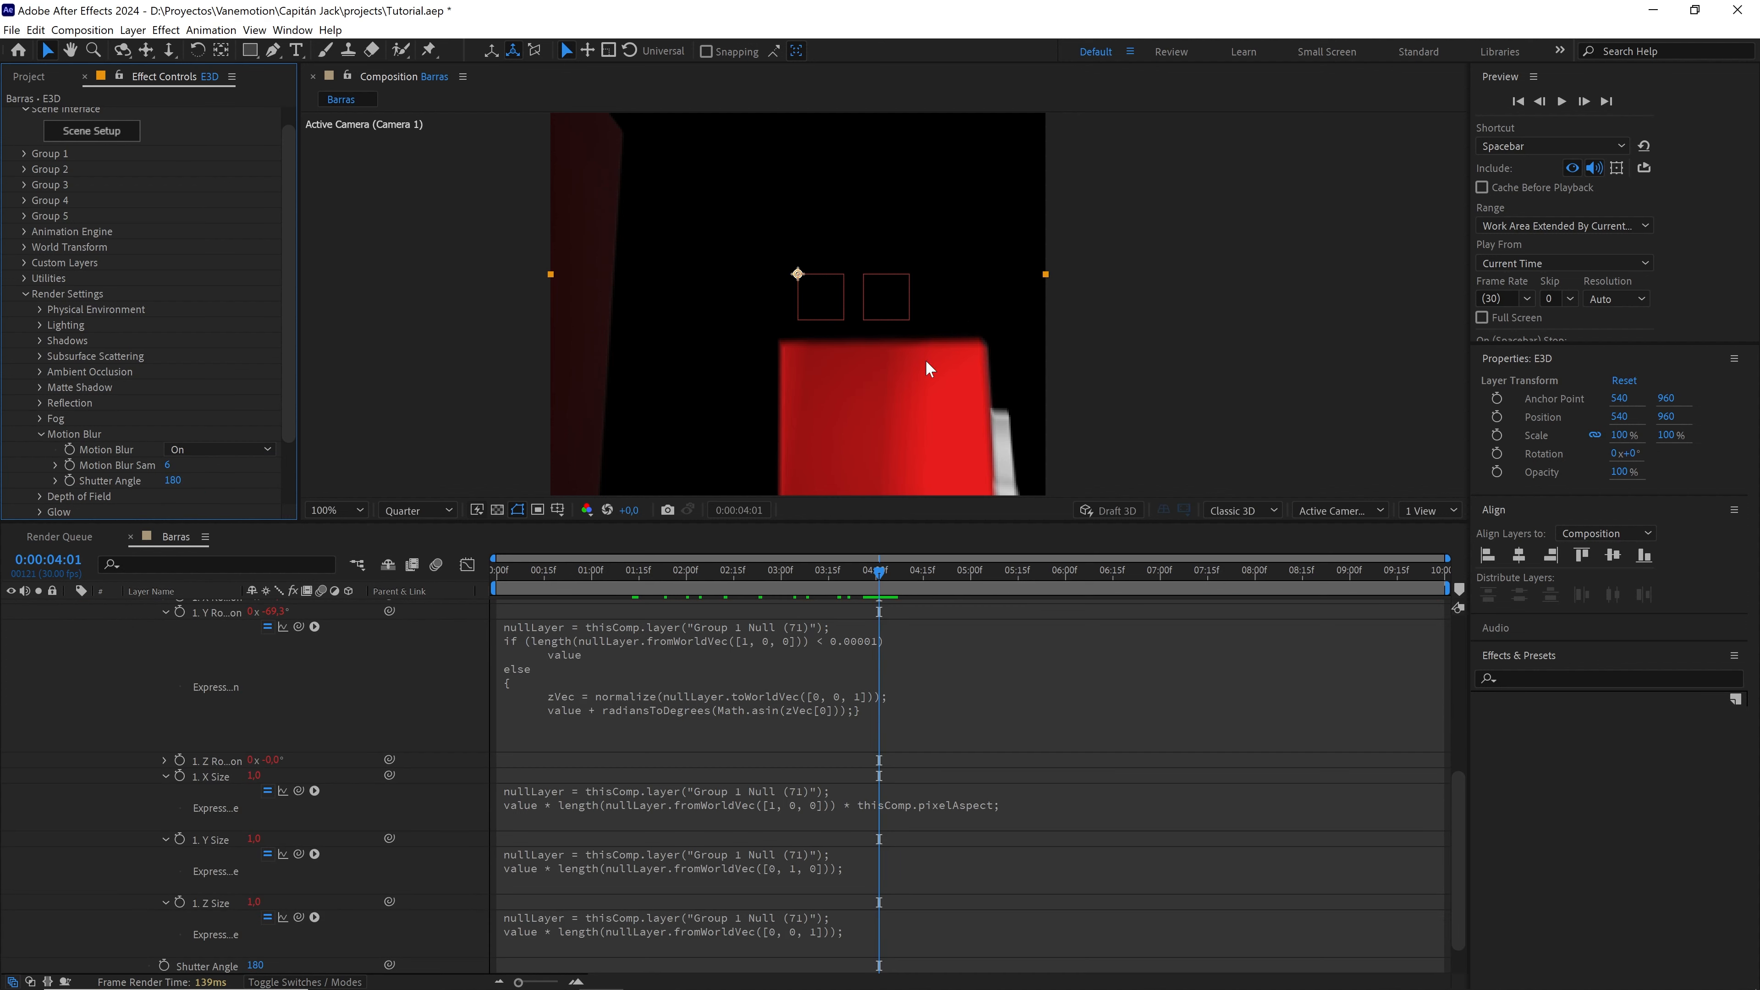
scroll(184, 655, "up", 8)
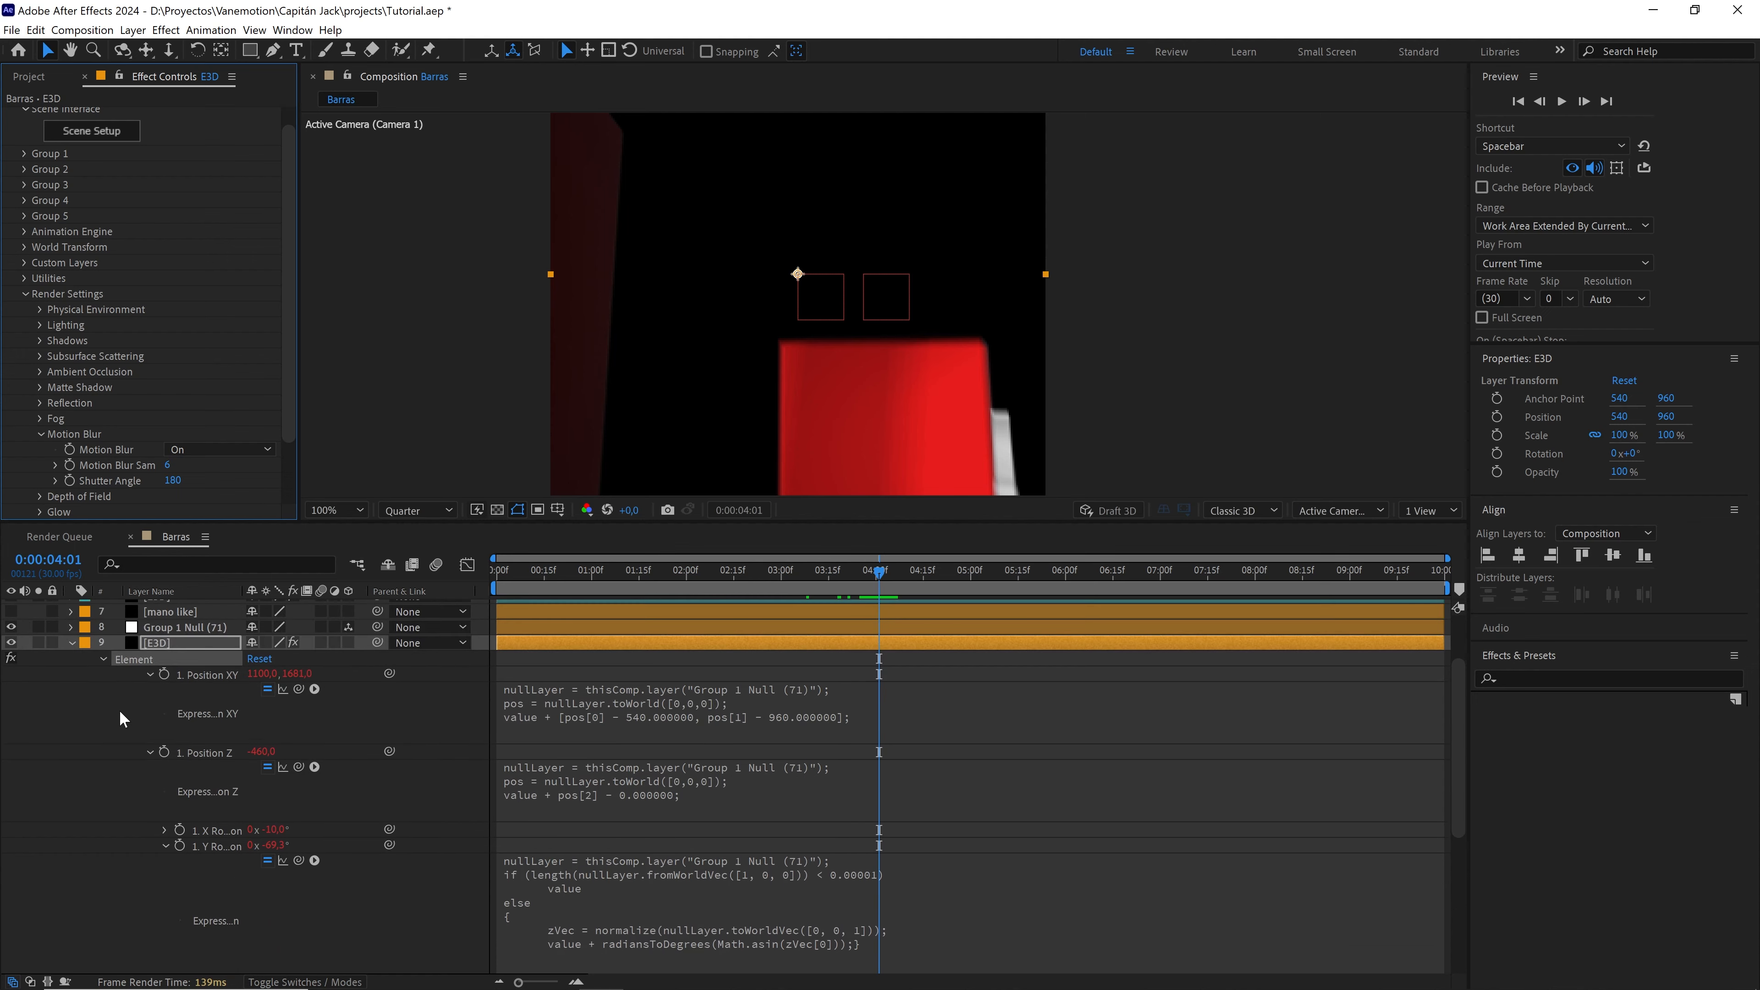
left_click(70, 731)
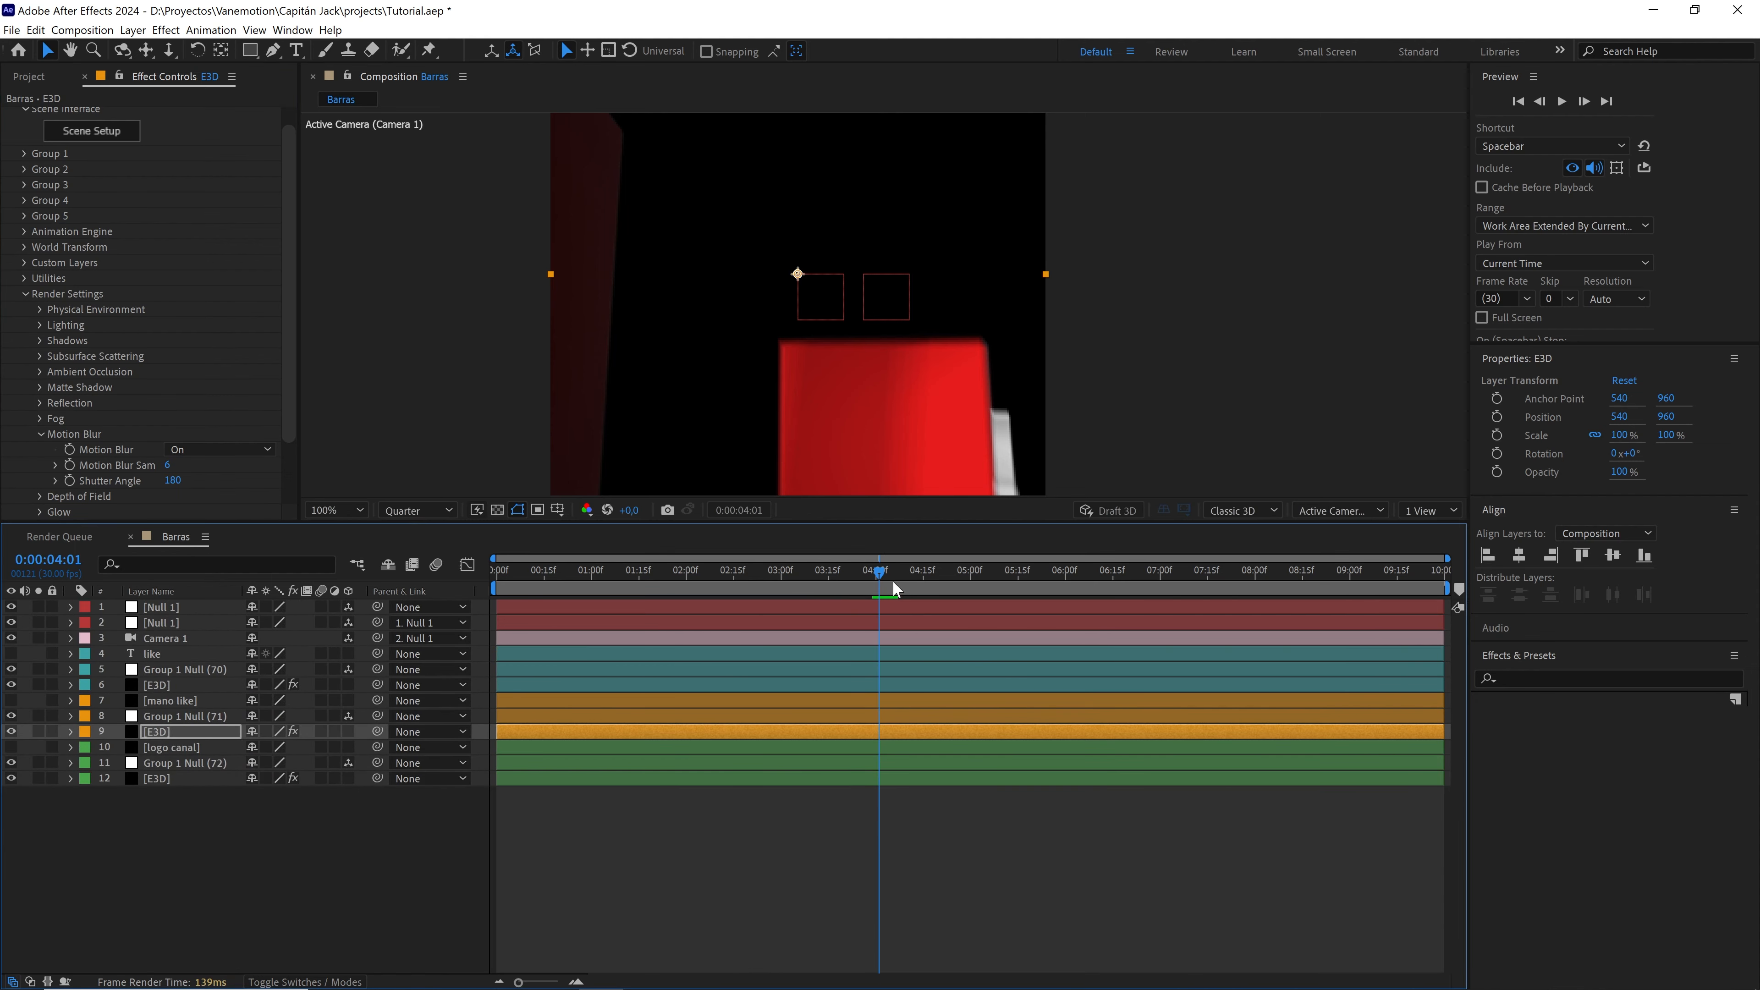
- At 0:00:06:04, set Motion Blur to On for the third bar's E3D layer and collapse its expanded properties
left_click_drag(894, 582, 1078, 582)
left_click(182, 778)
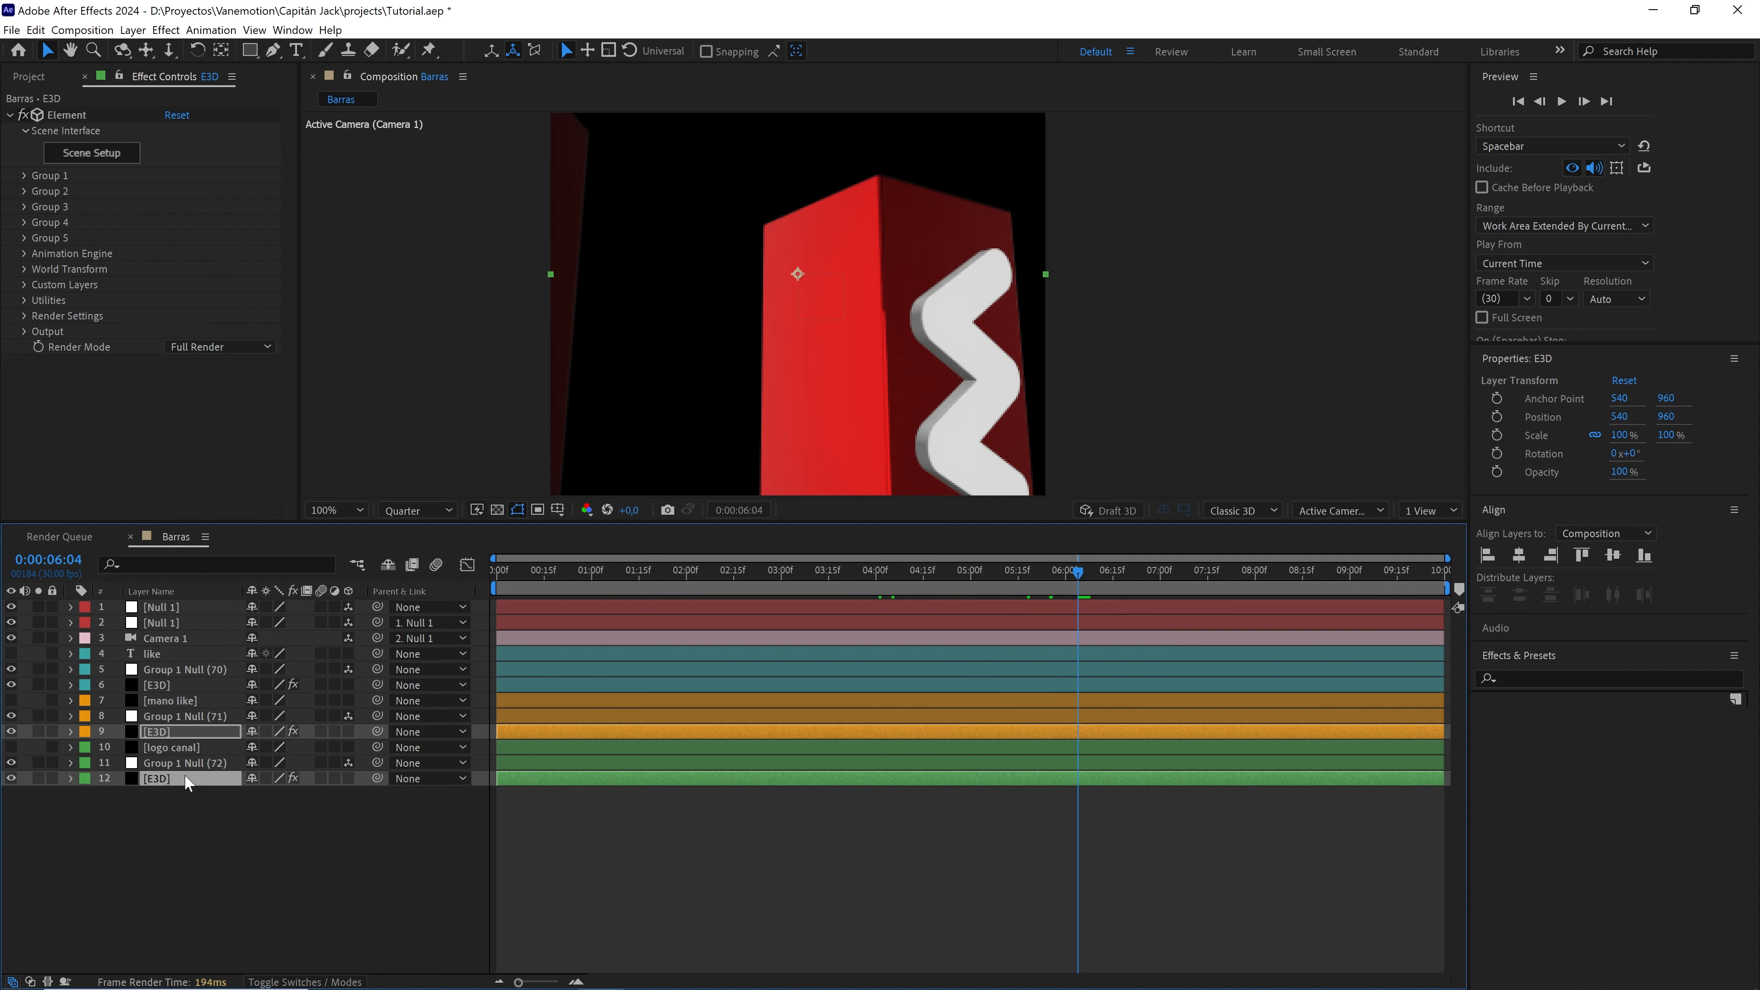
left_click(25, 316)
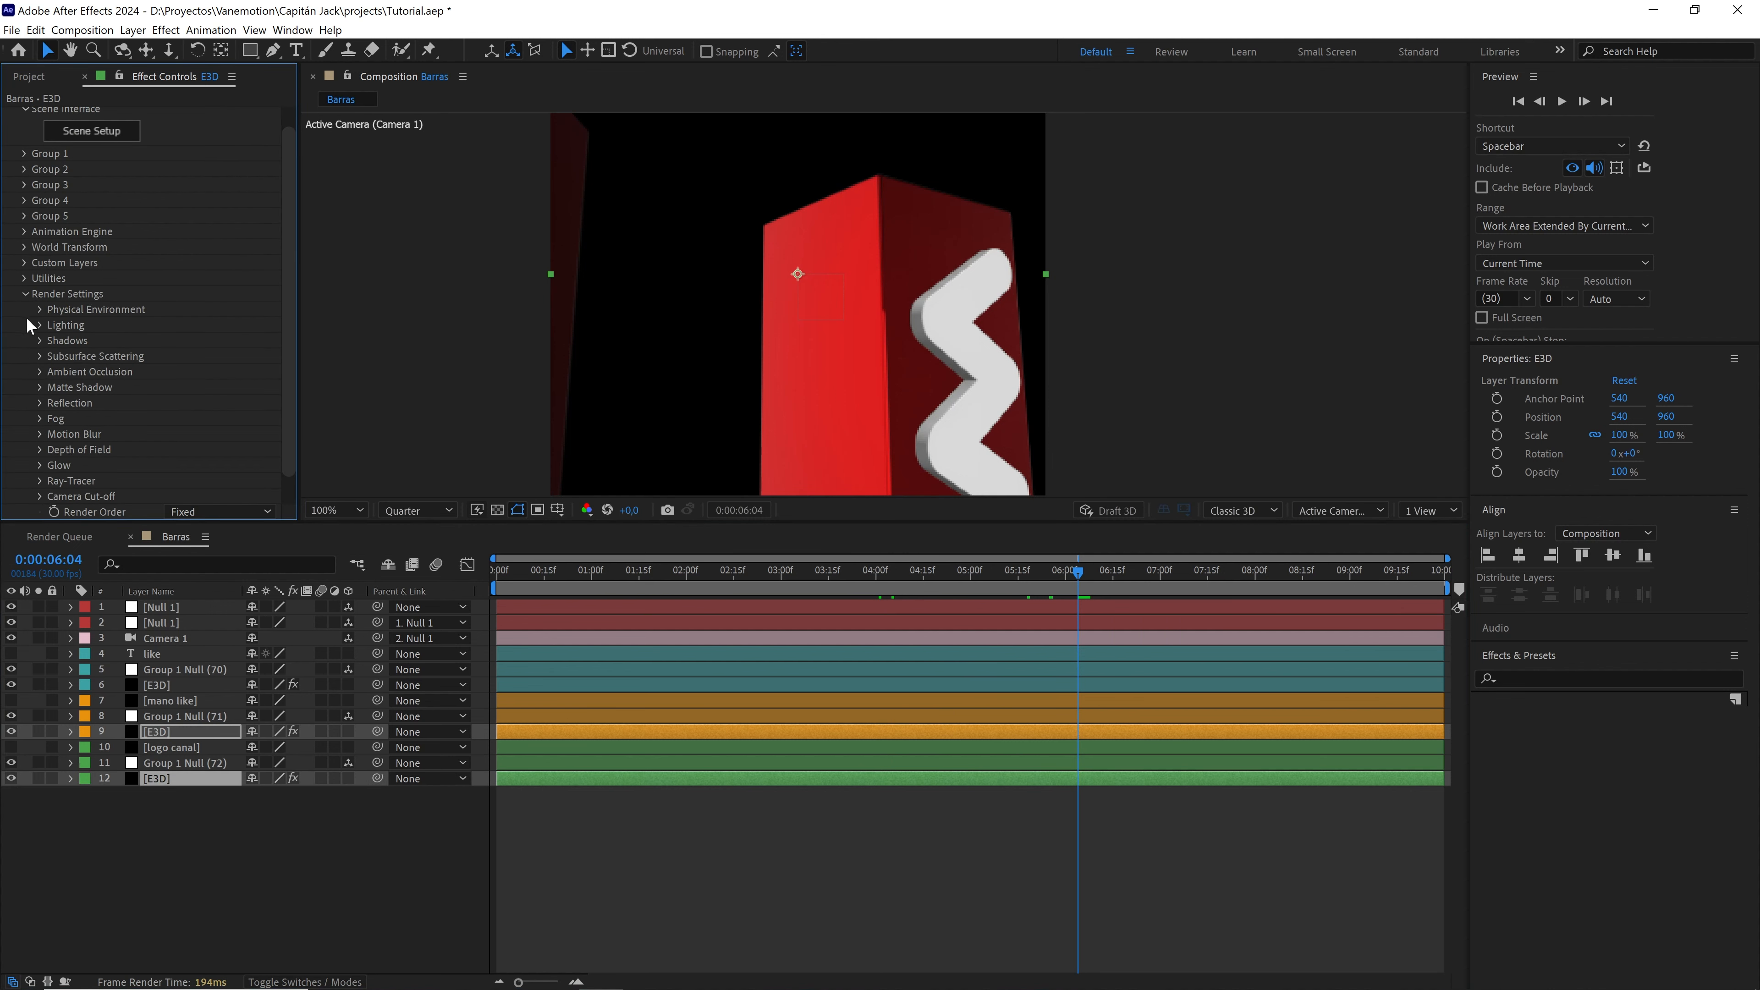
left_click(40, 433)
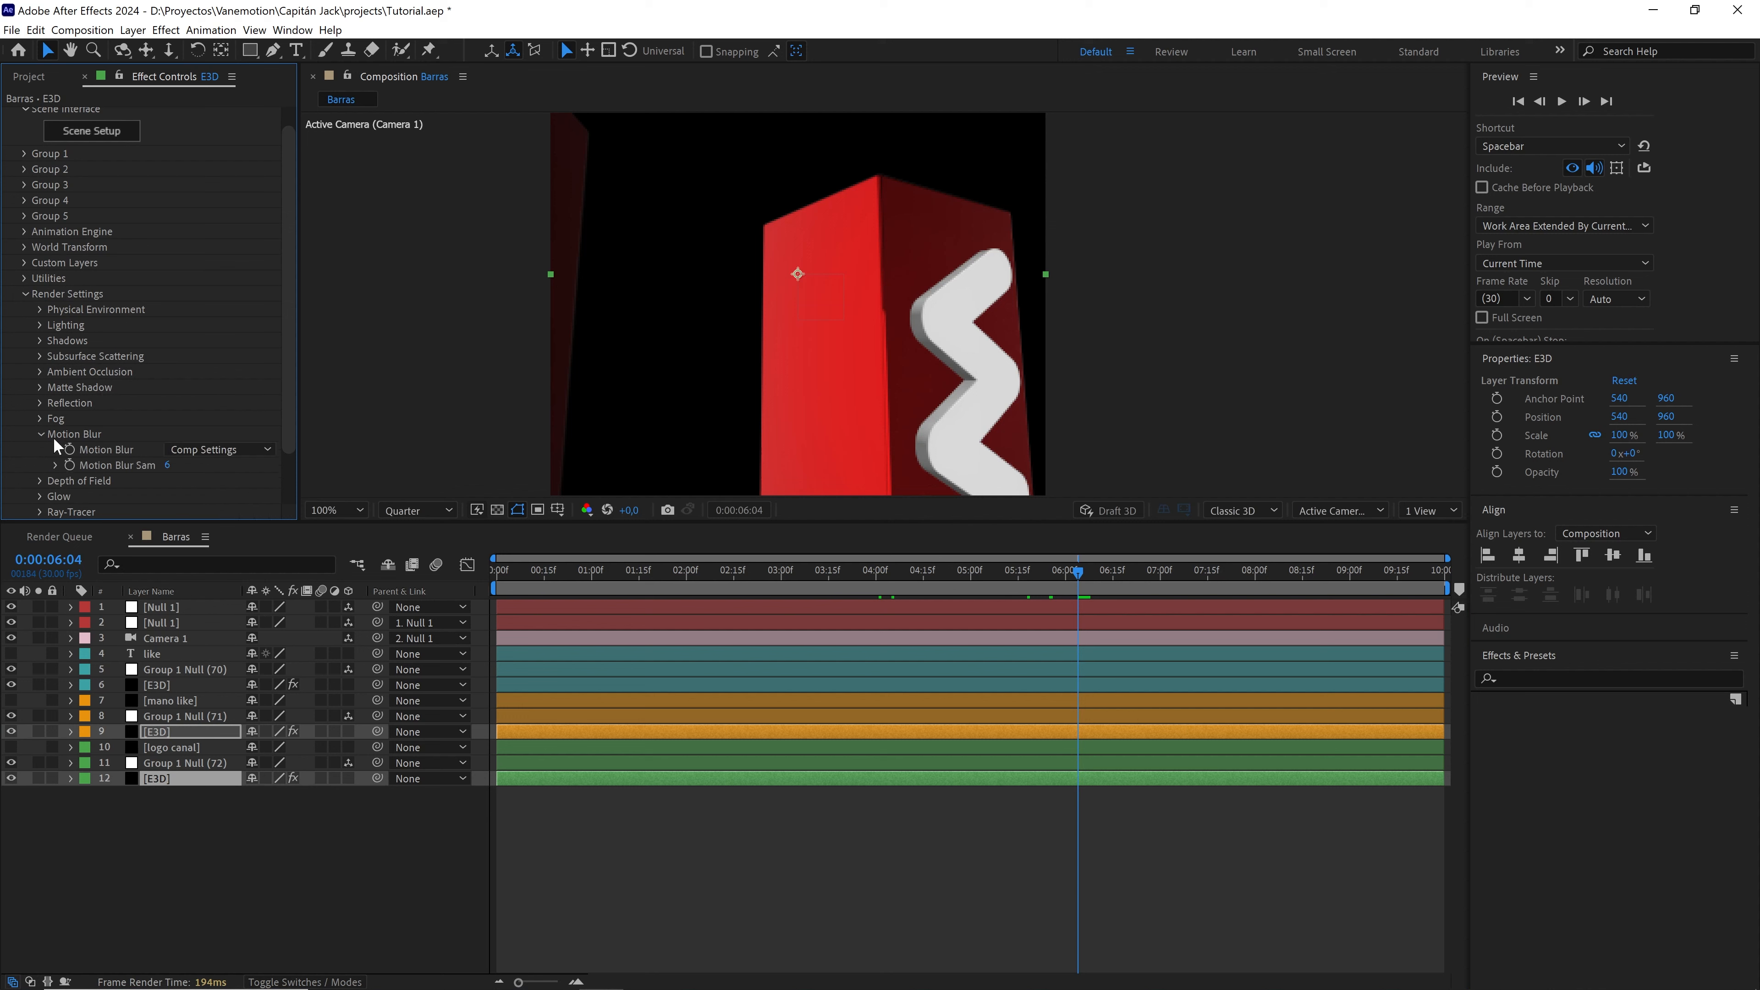
left_click(194, 448)
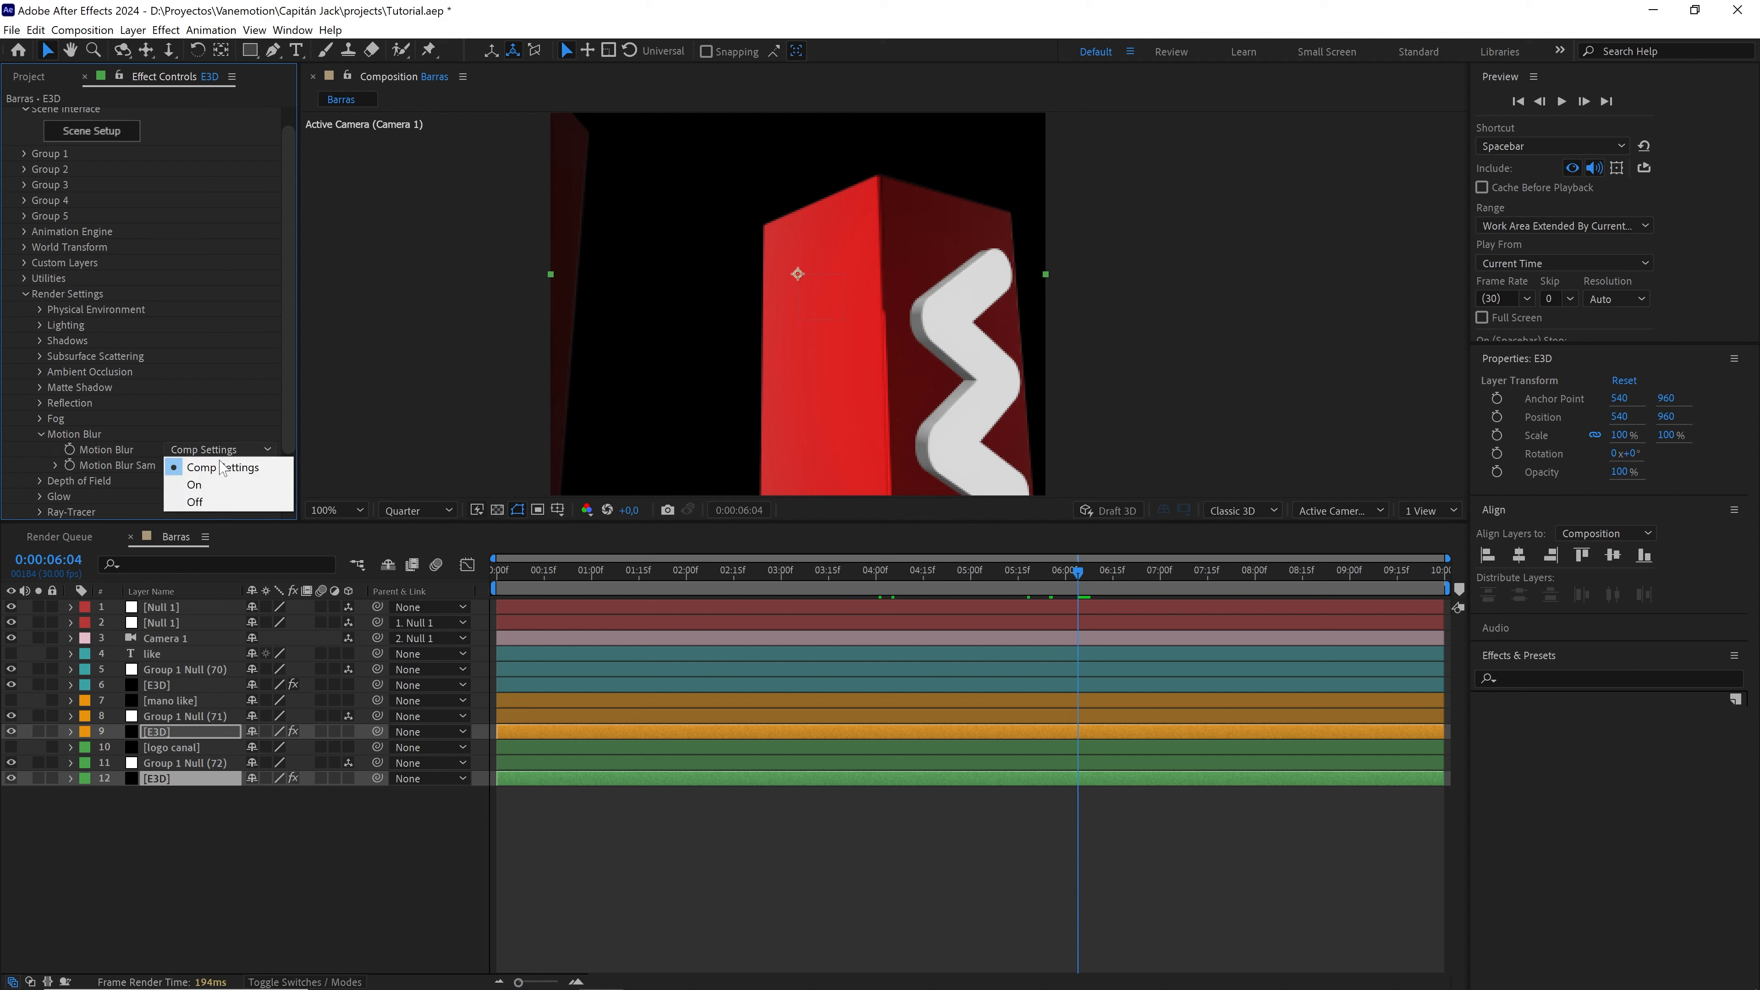
left_click(195, 485)
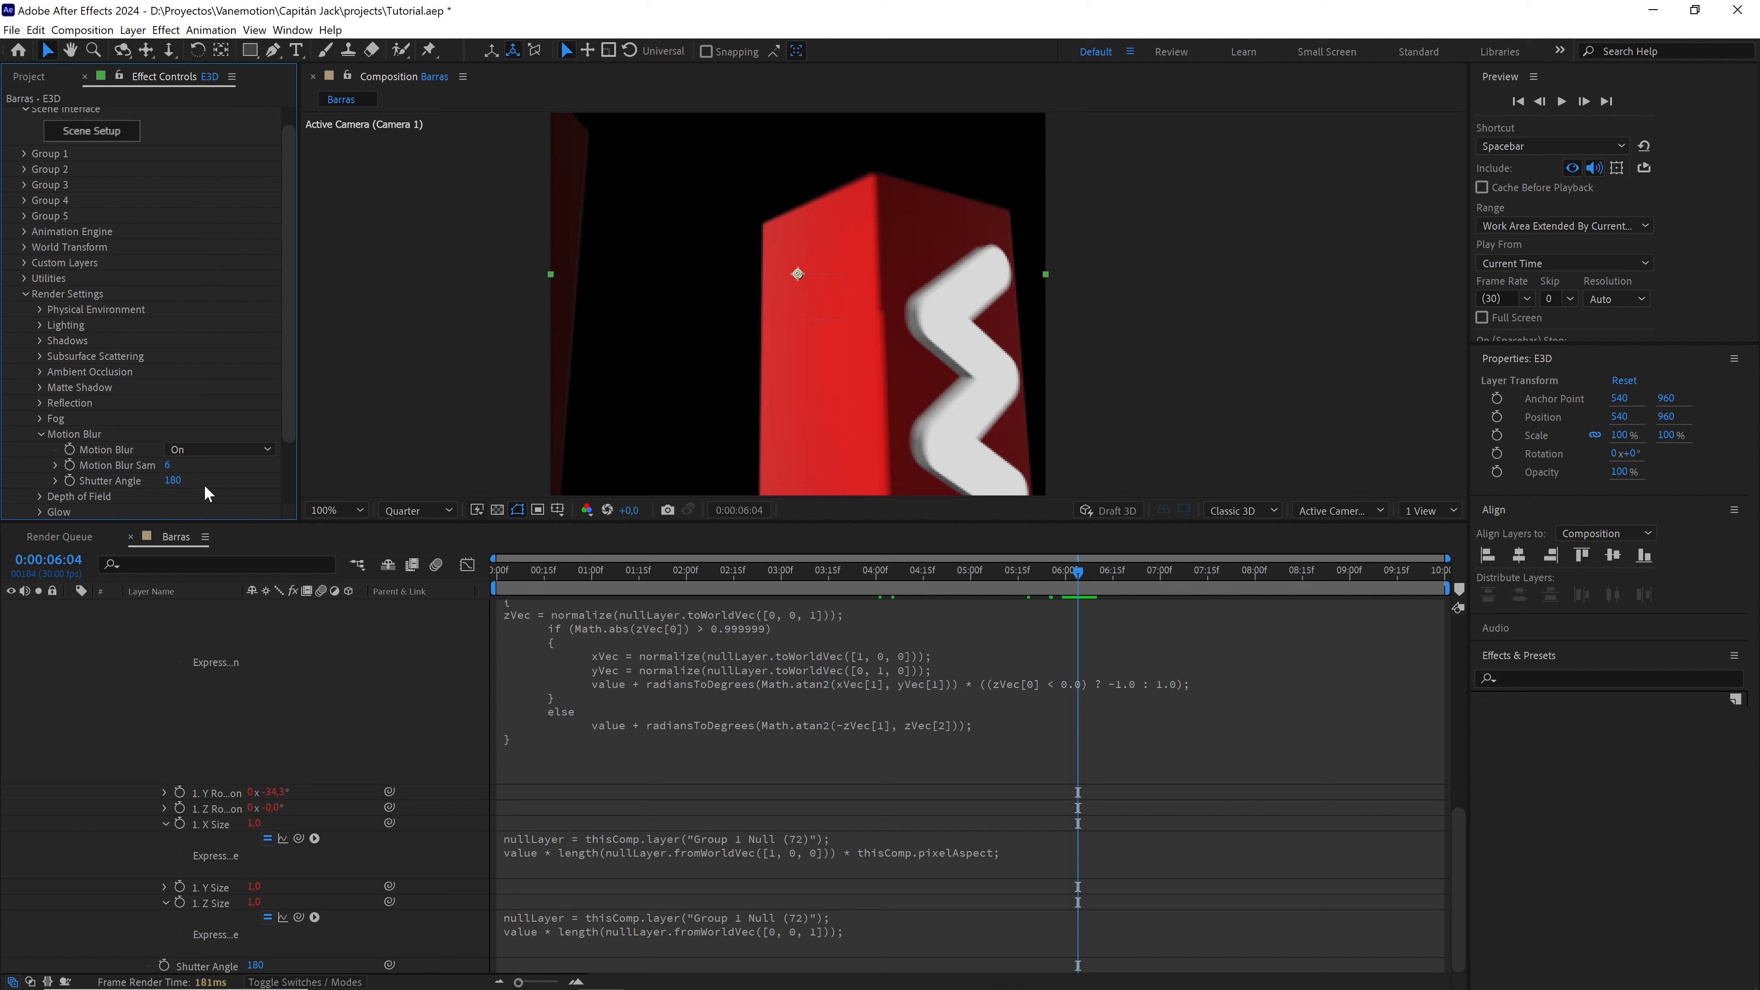
left_click(26, 293)
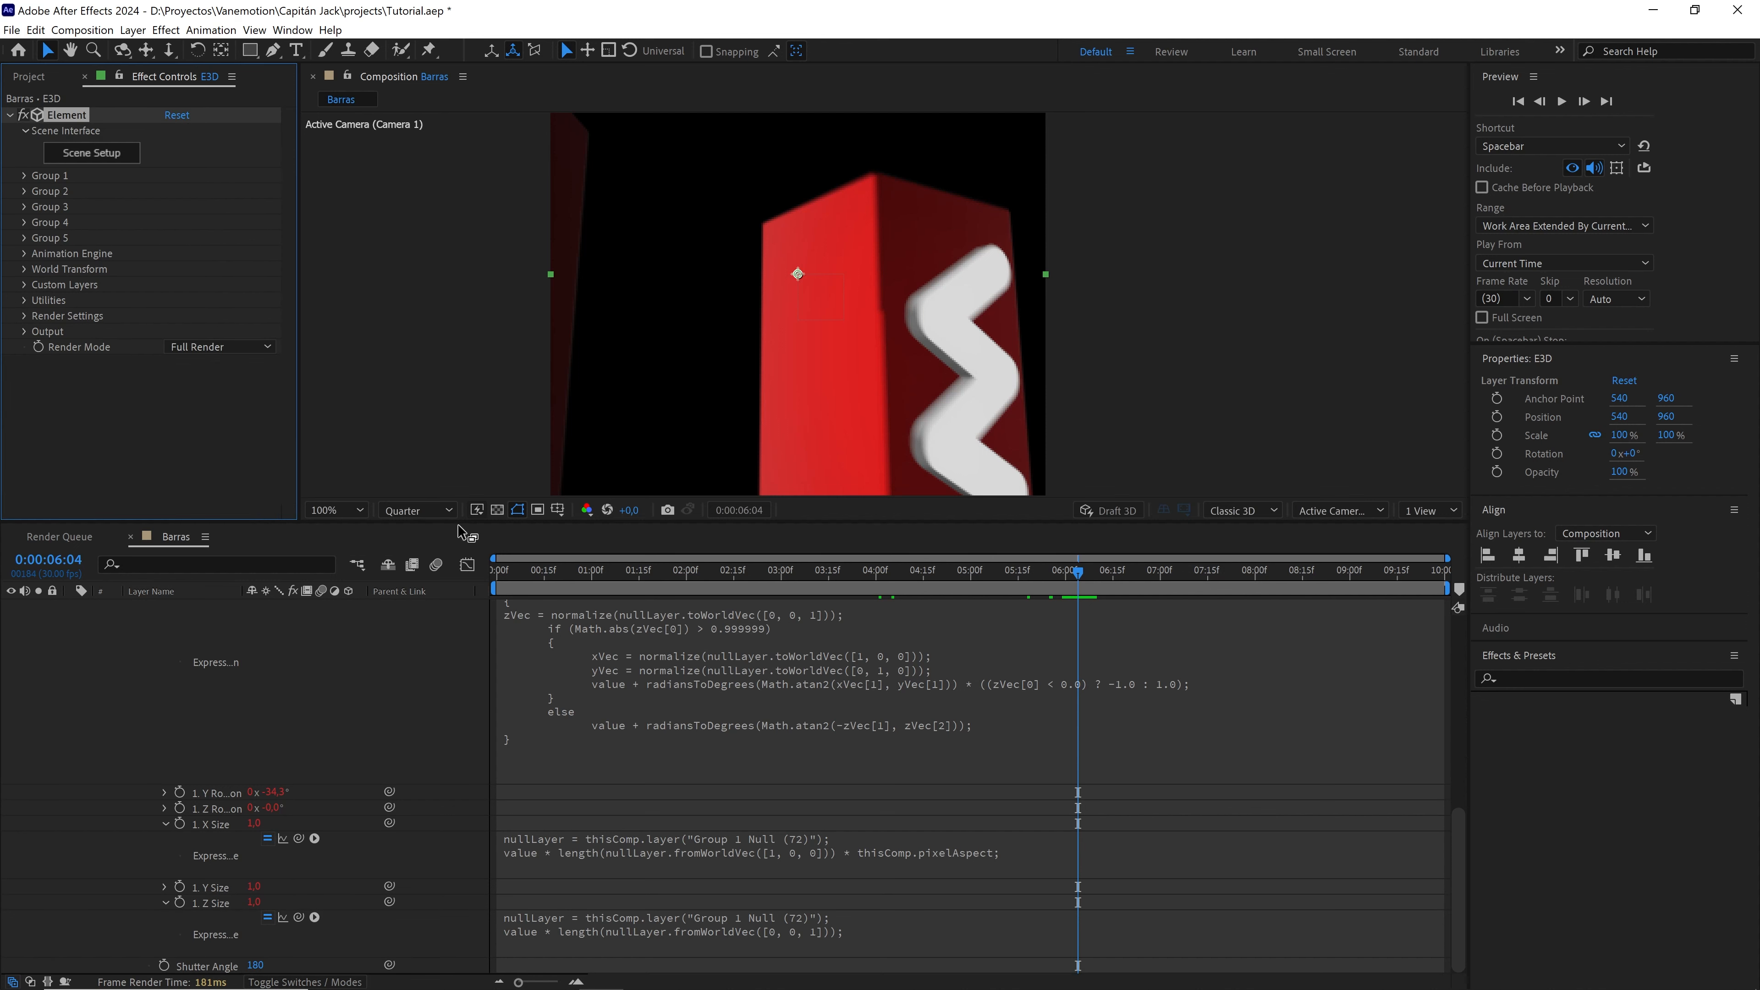
scroll(200, 654, "up", 6)
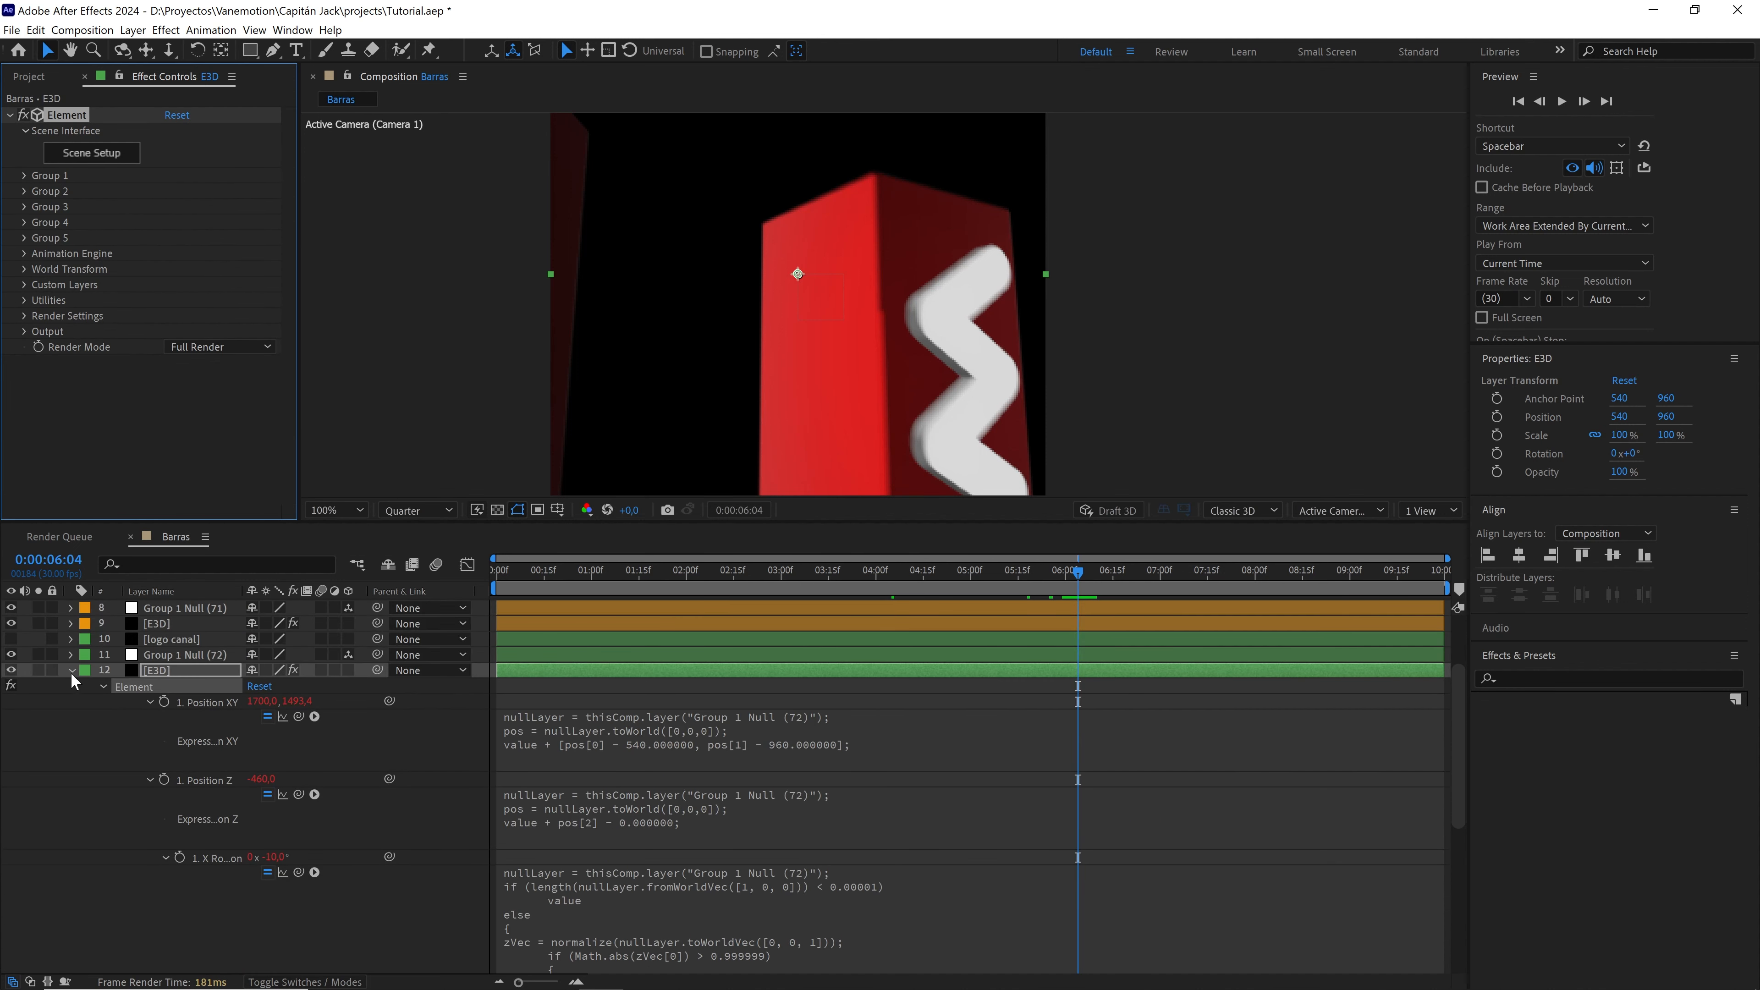
left_click(72, 669)
- Fit the composition in an enlarged viewer and preview the animation from the start at Quarter resolution
key("Home")
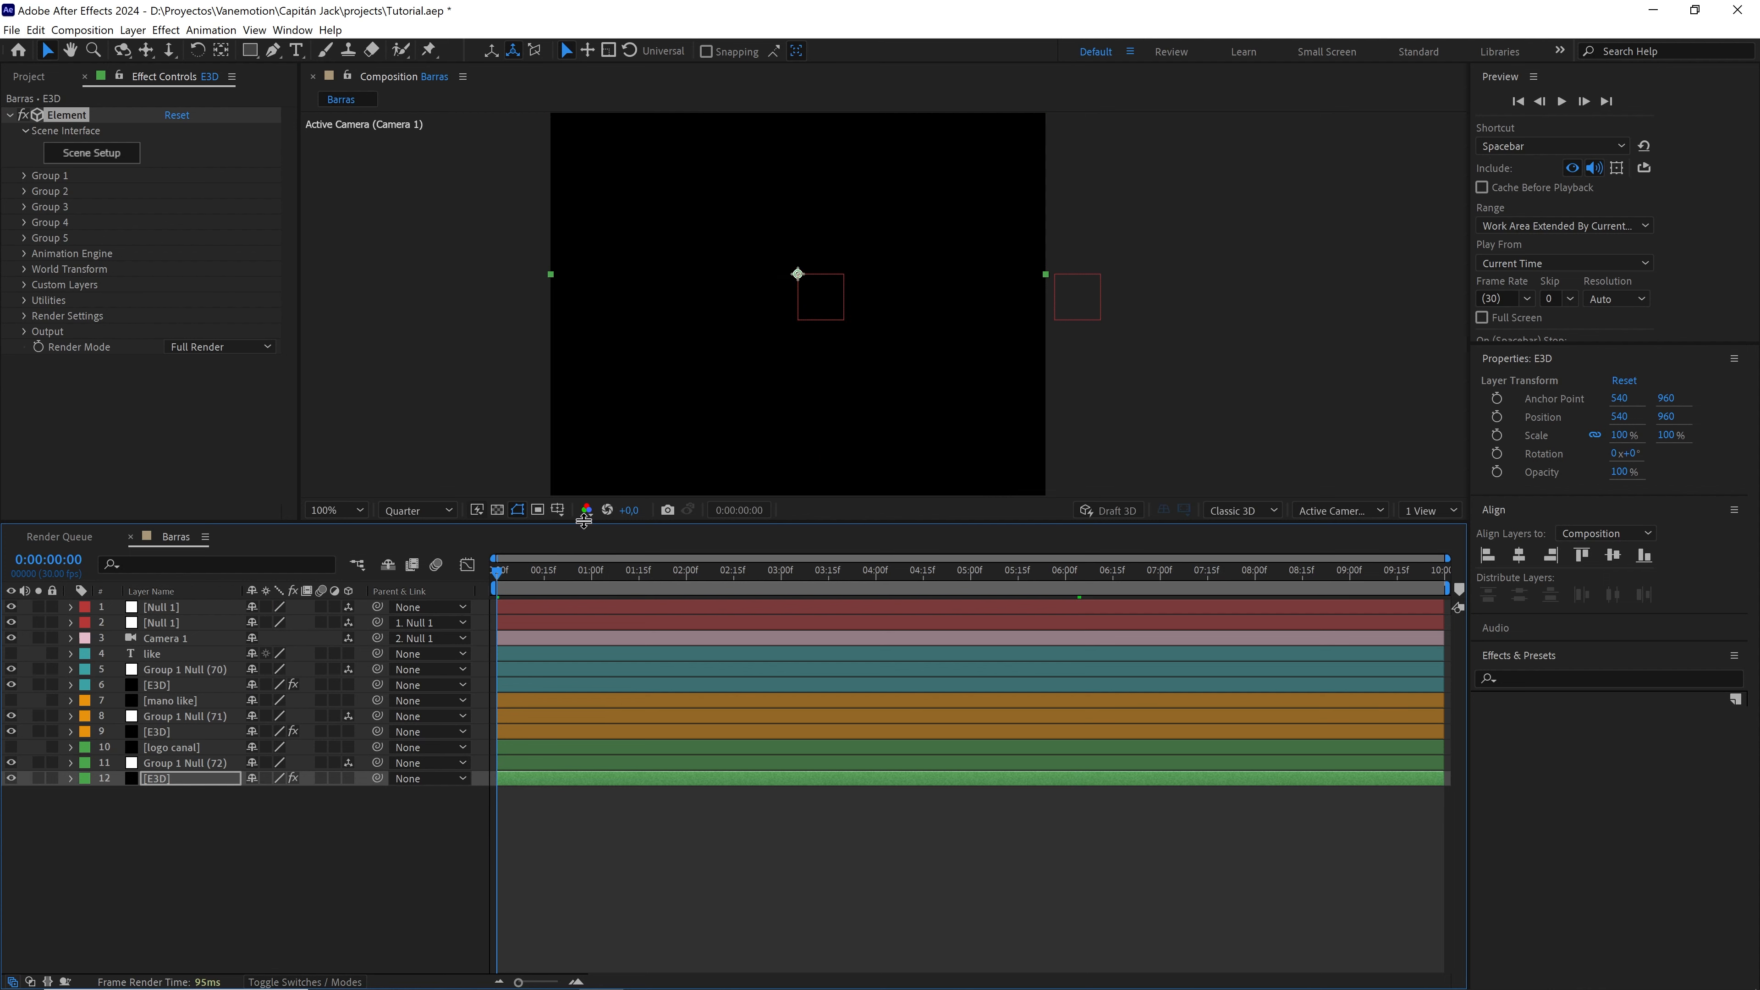
left_click_drag(519, 525, 520, 598)
left_click(344, 587)
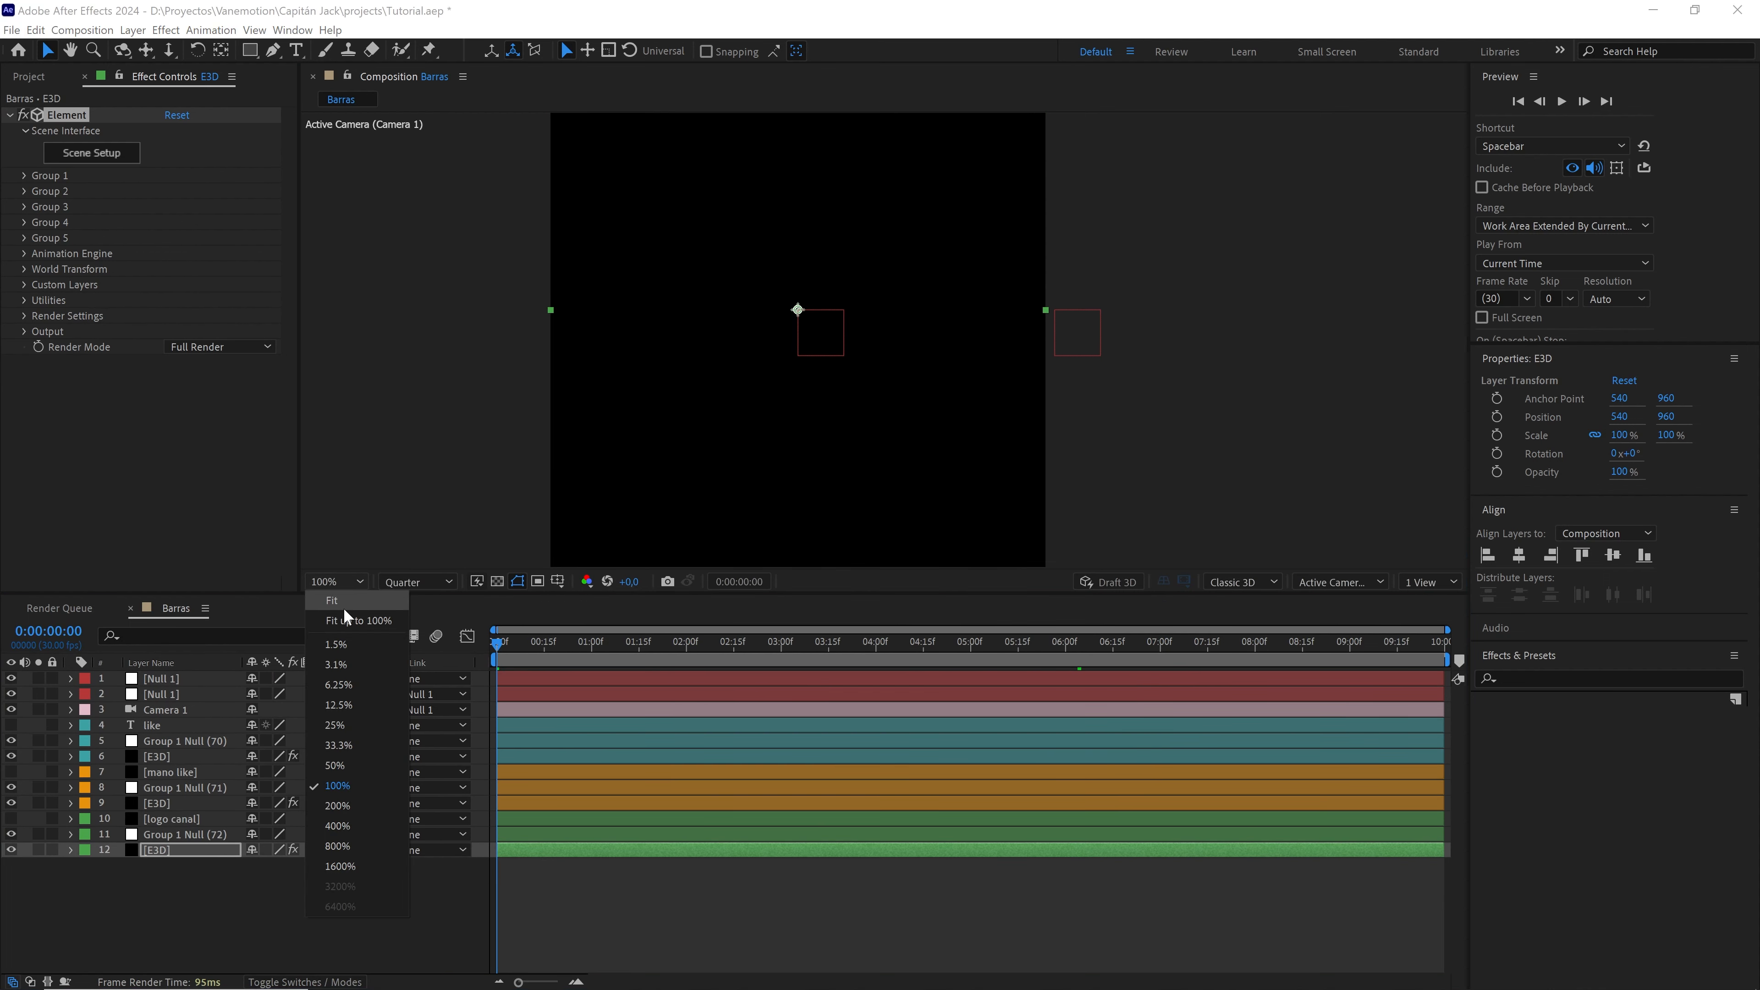
left_click(344, 607)
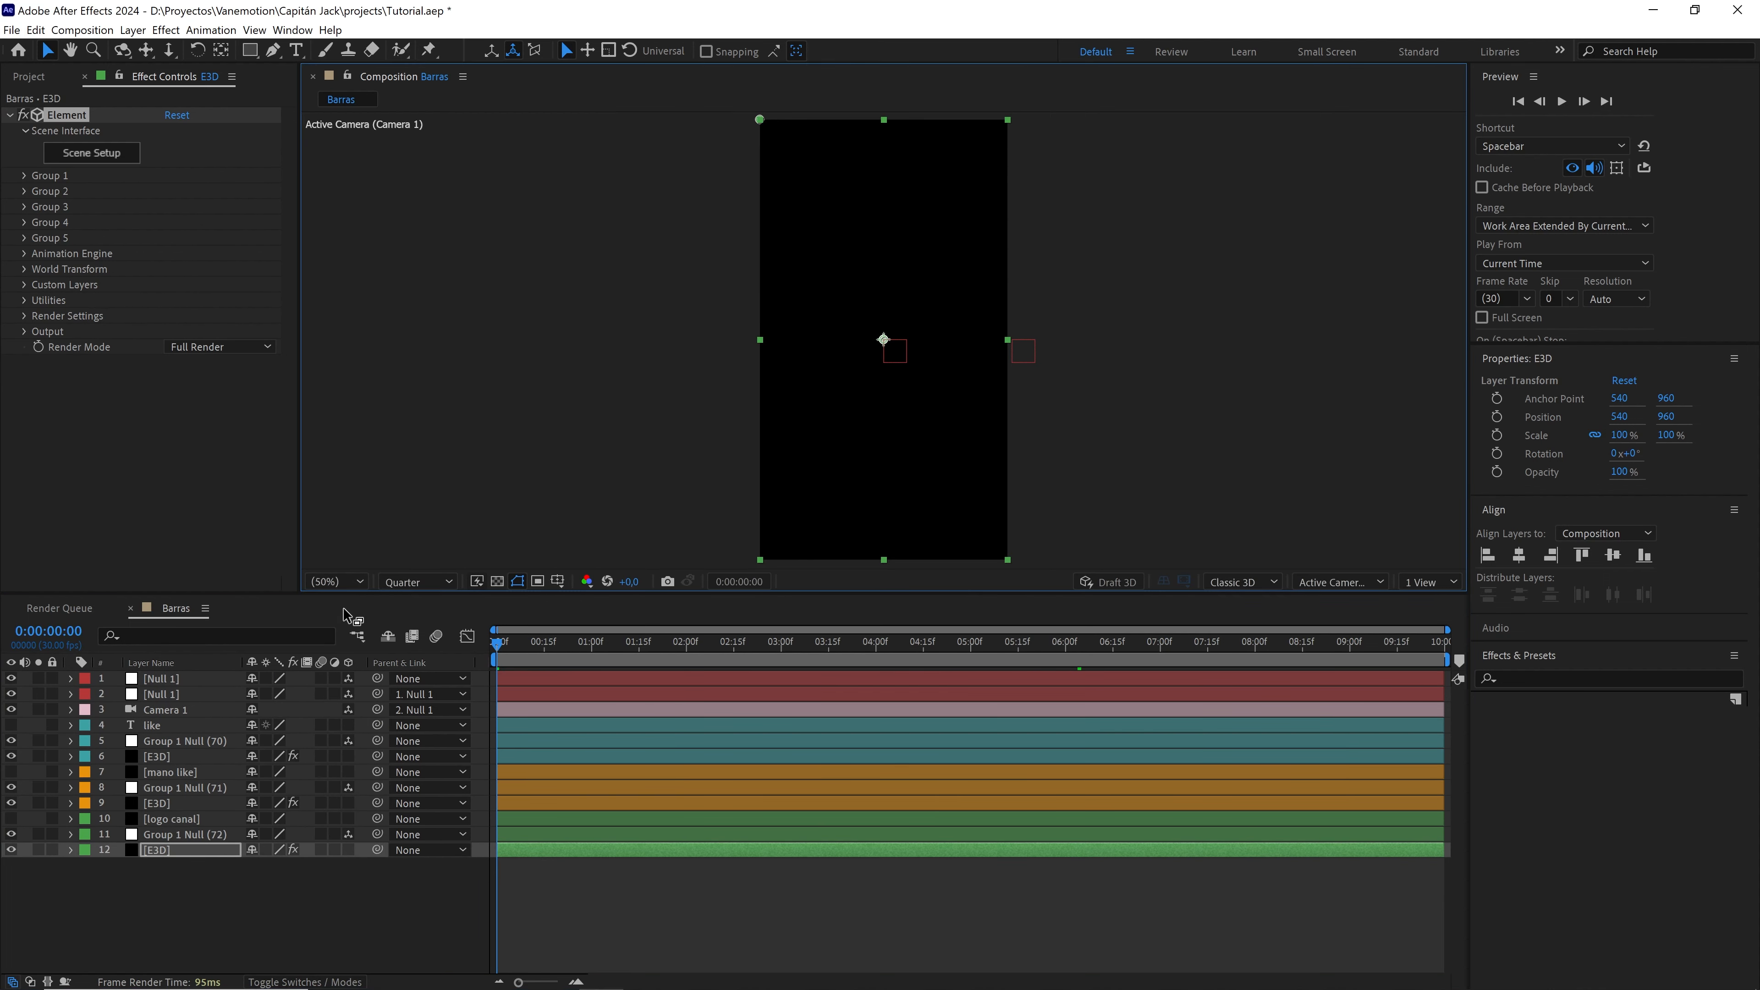
left_click(395, 583)
left_click(418, 677)
left_click(331, 861)
key("space")
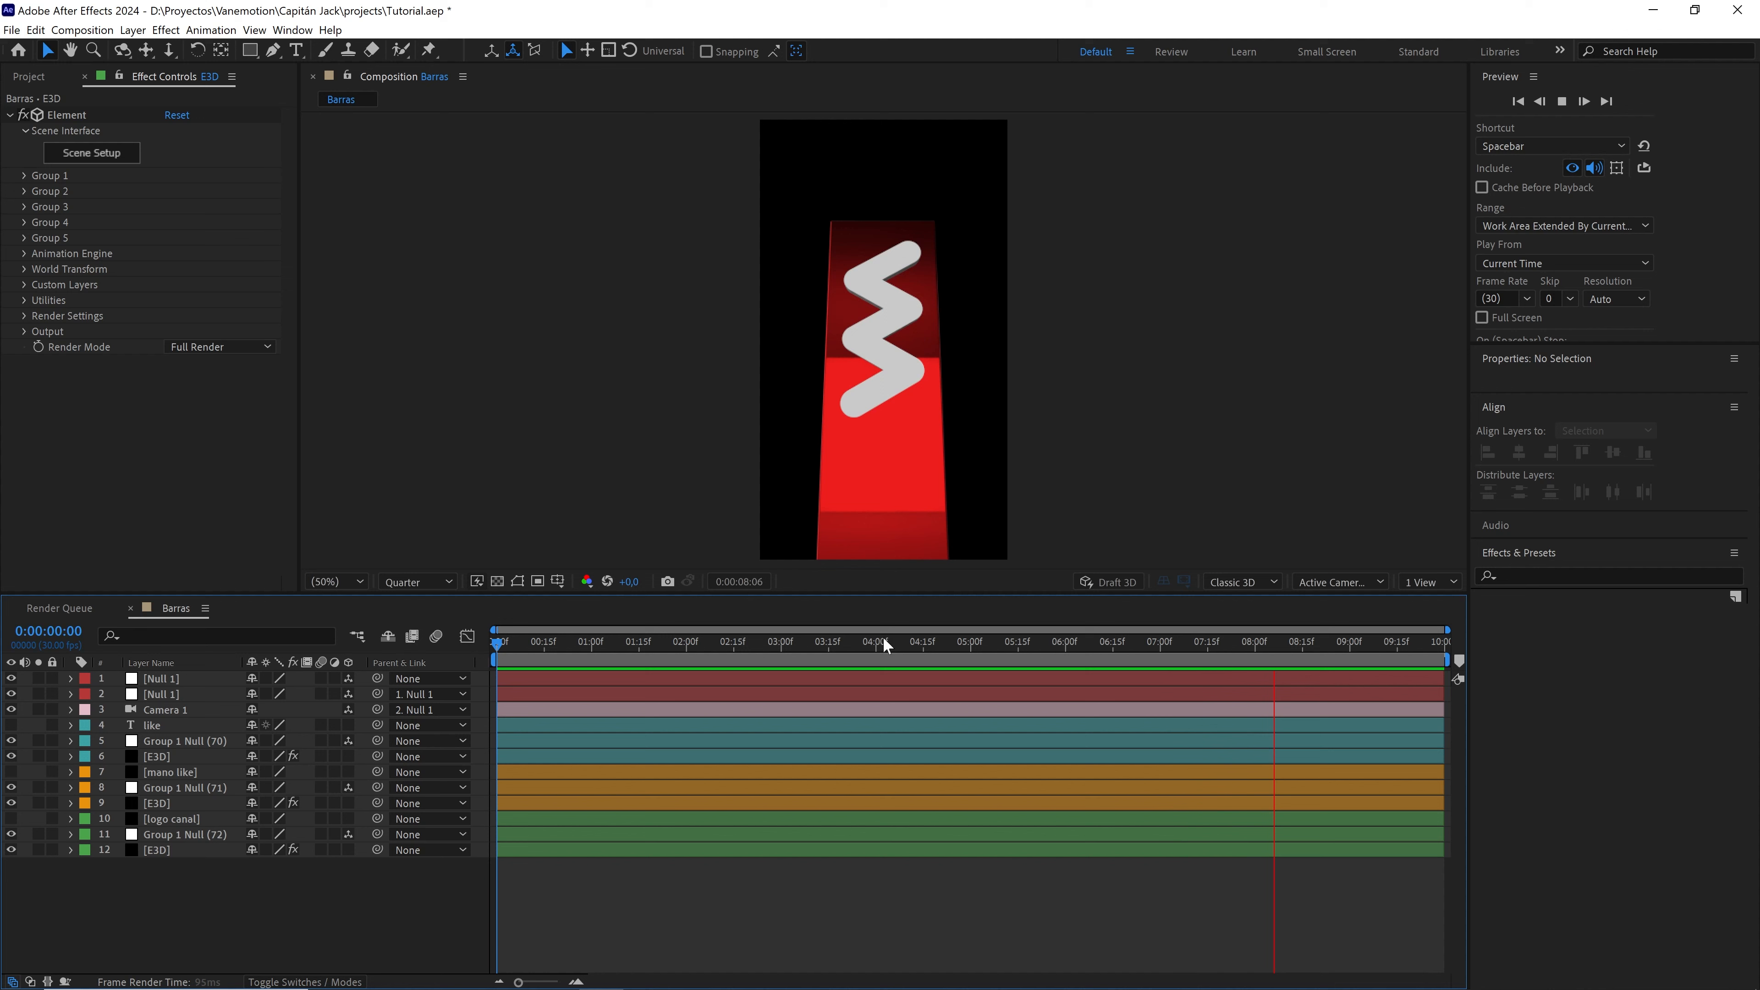
- At 0:00:03:00, add a white Point light with 100% intensity and shadow casting off
left_click_drag(1178, 640, 781, 617)
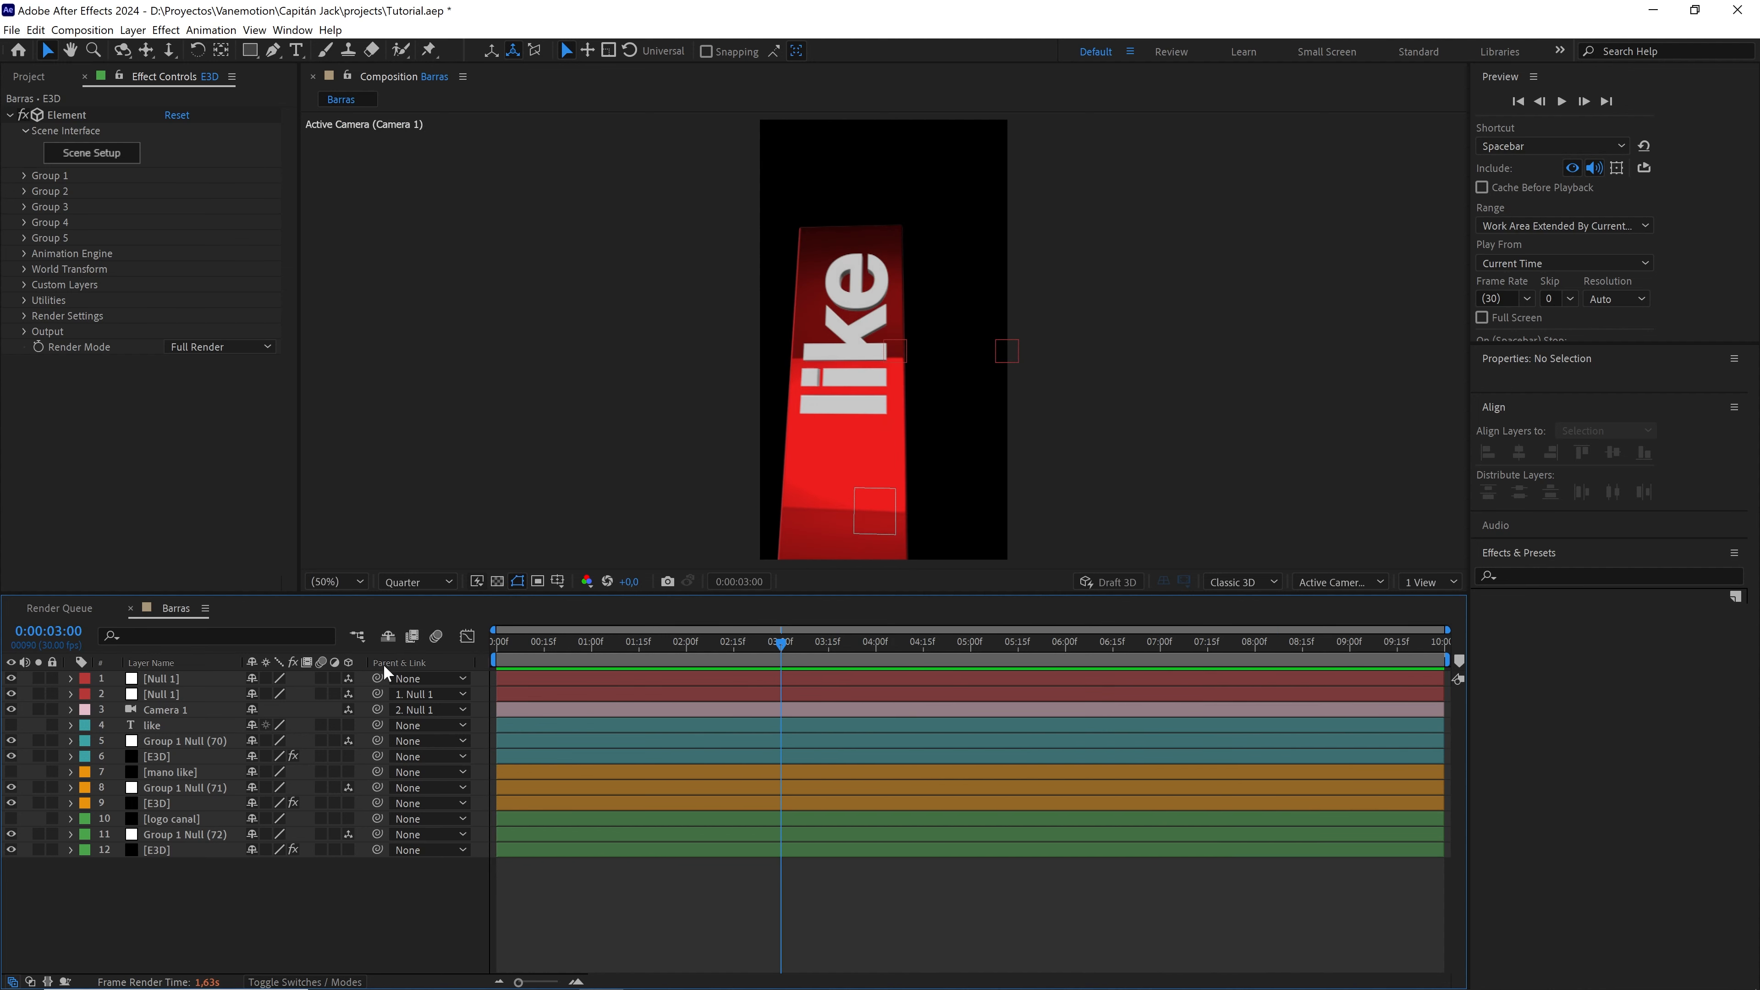
right_click(271, 913)
mouse_move(438, 737)
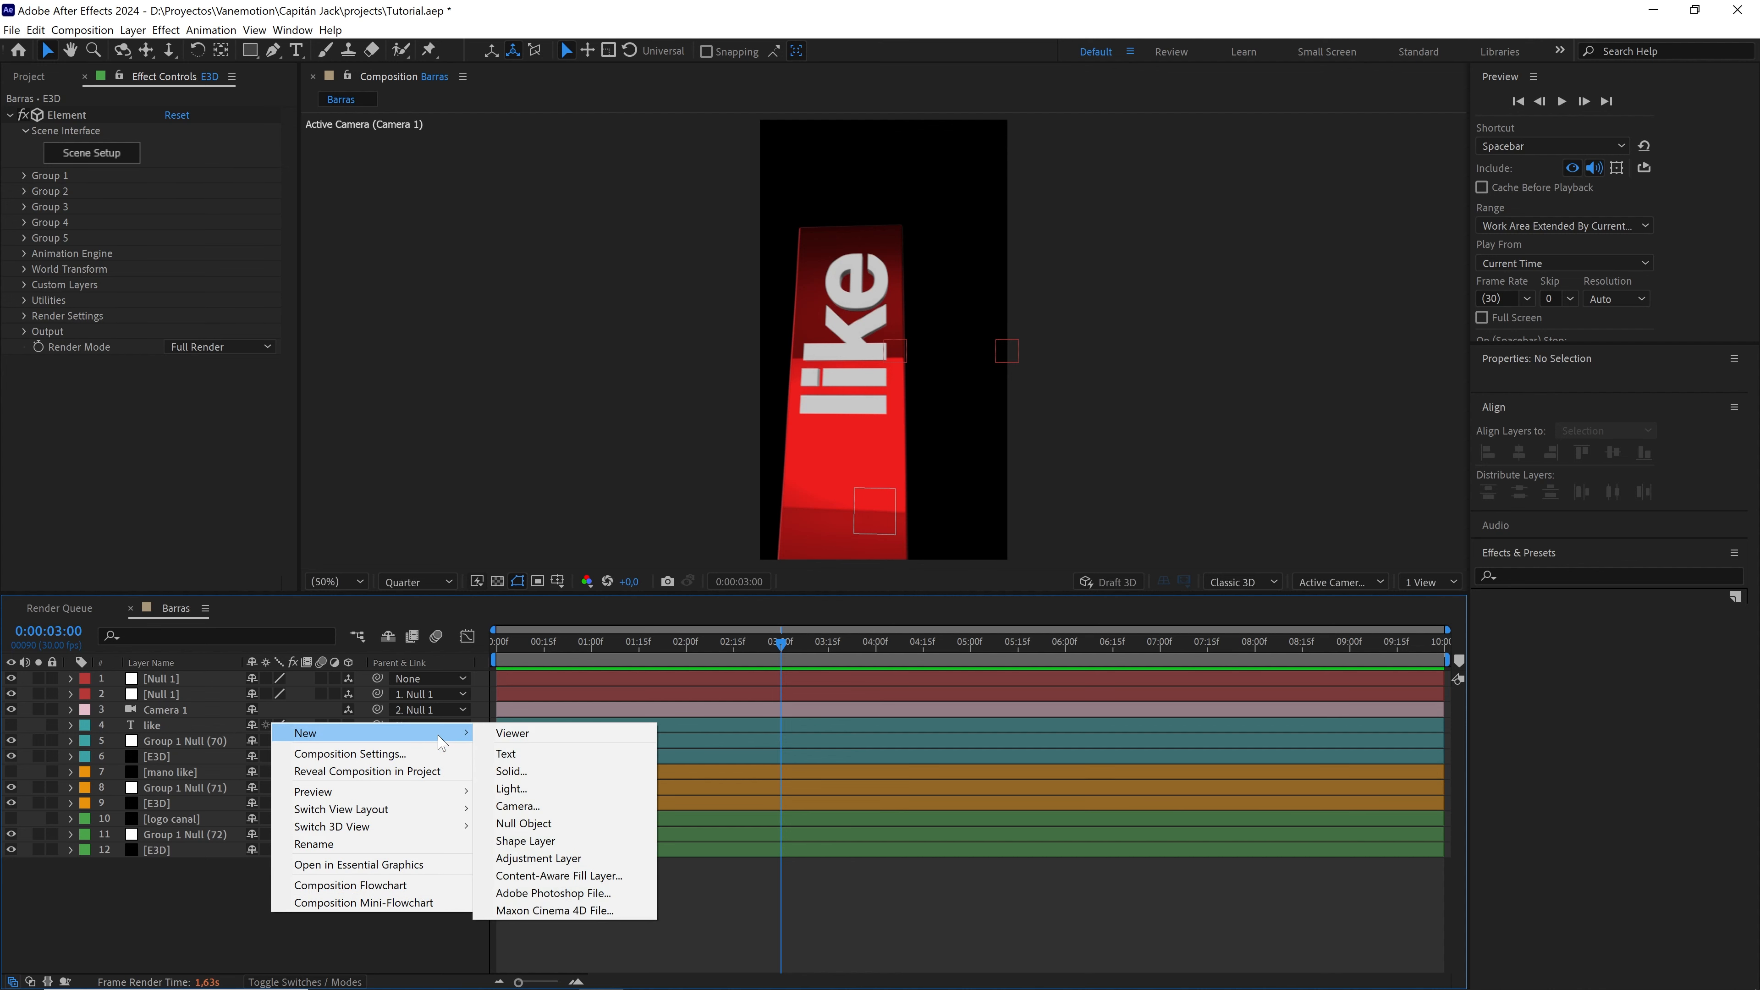
left_click(555, 788)
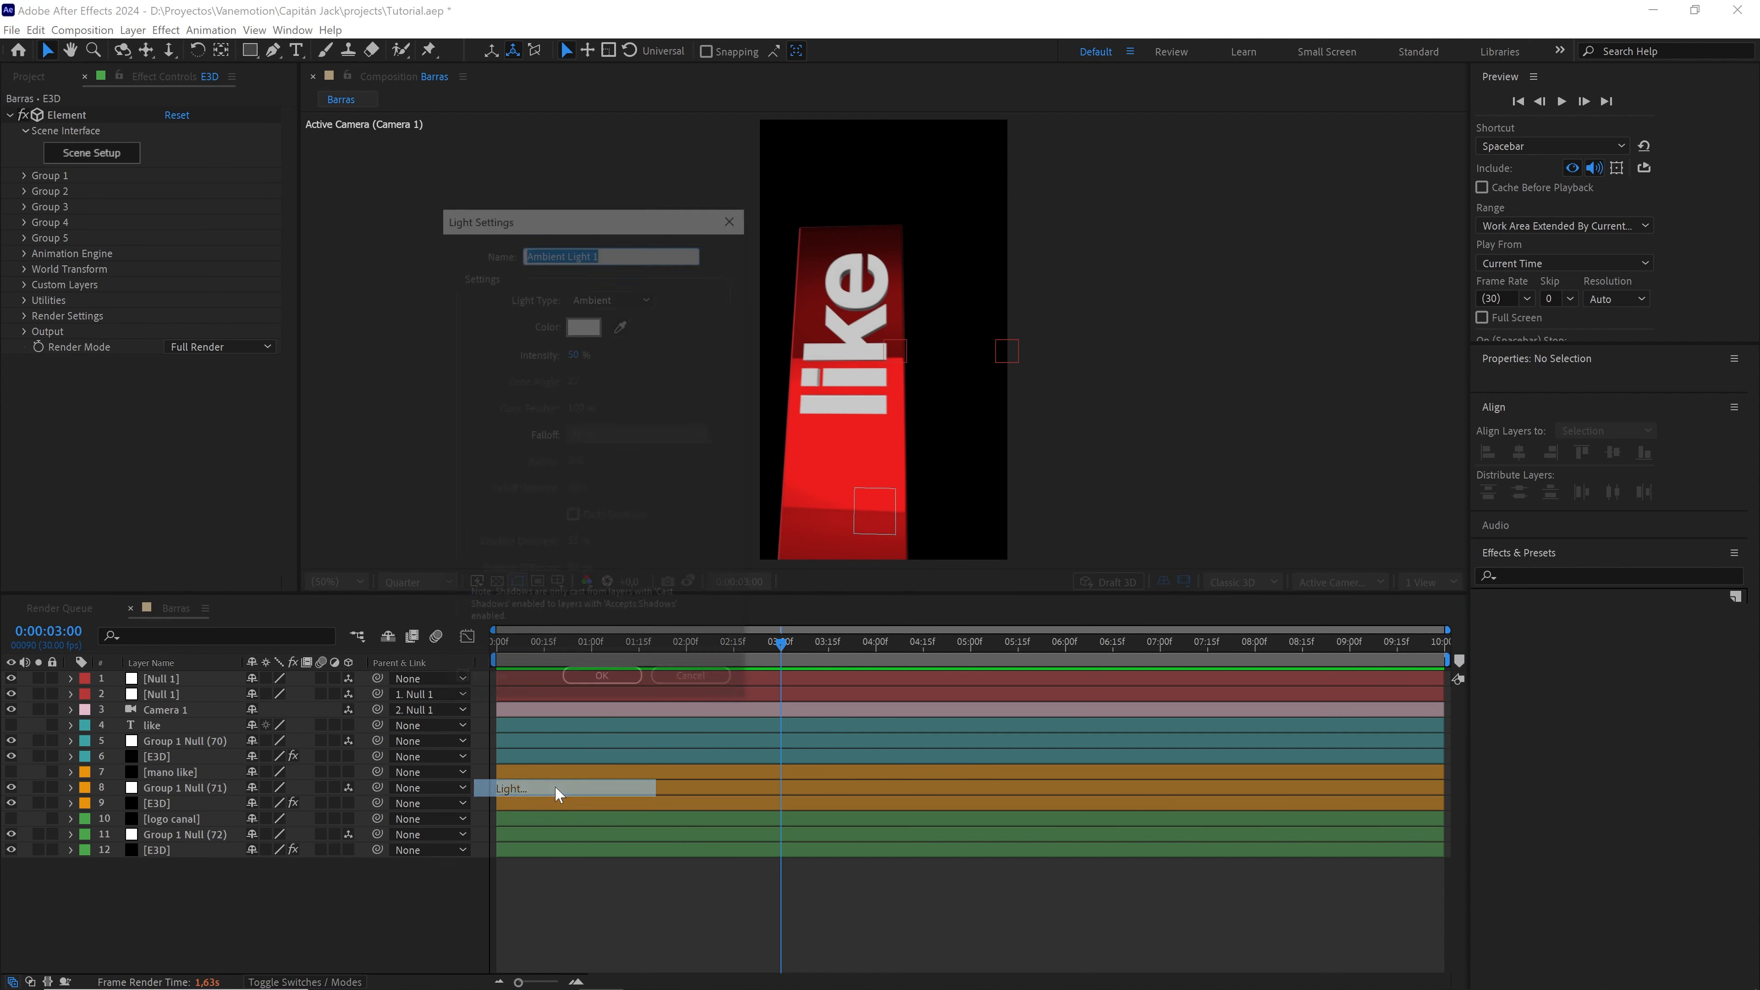
left_click(619, 298)
left_click(606, 349)
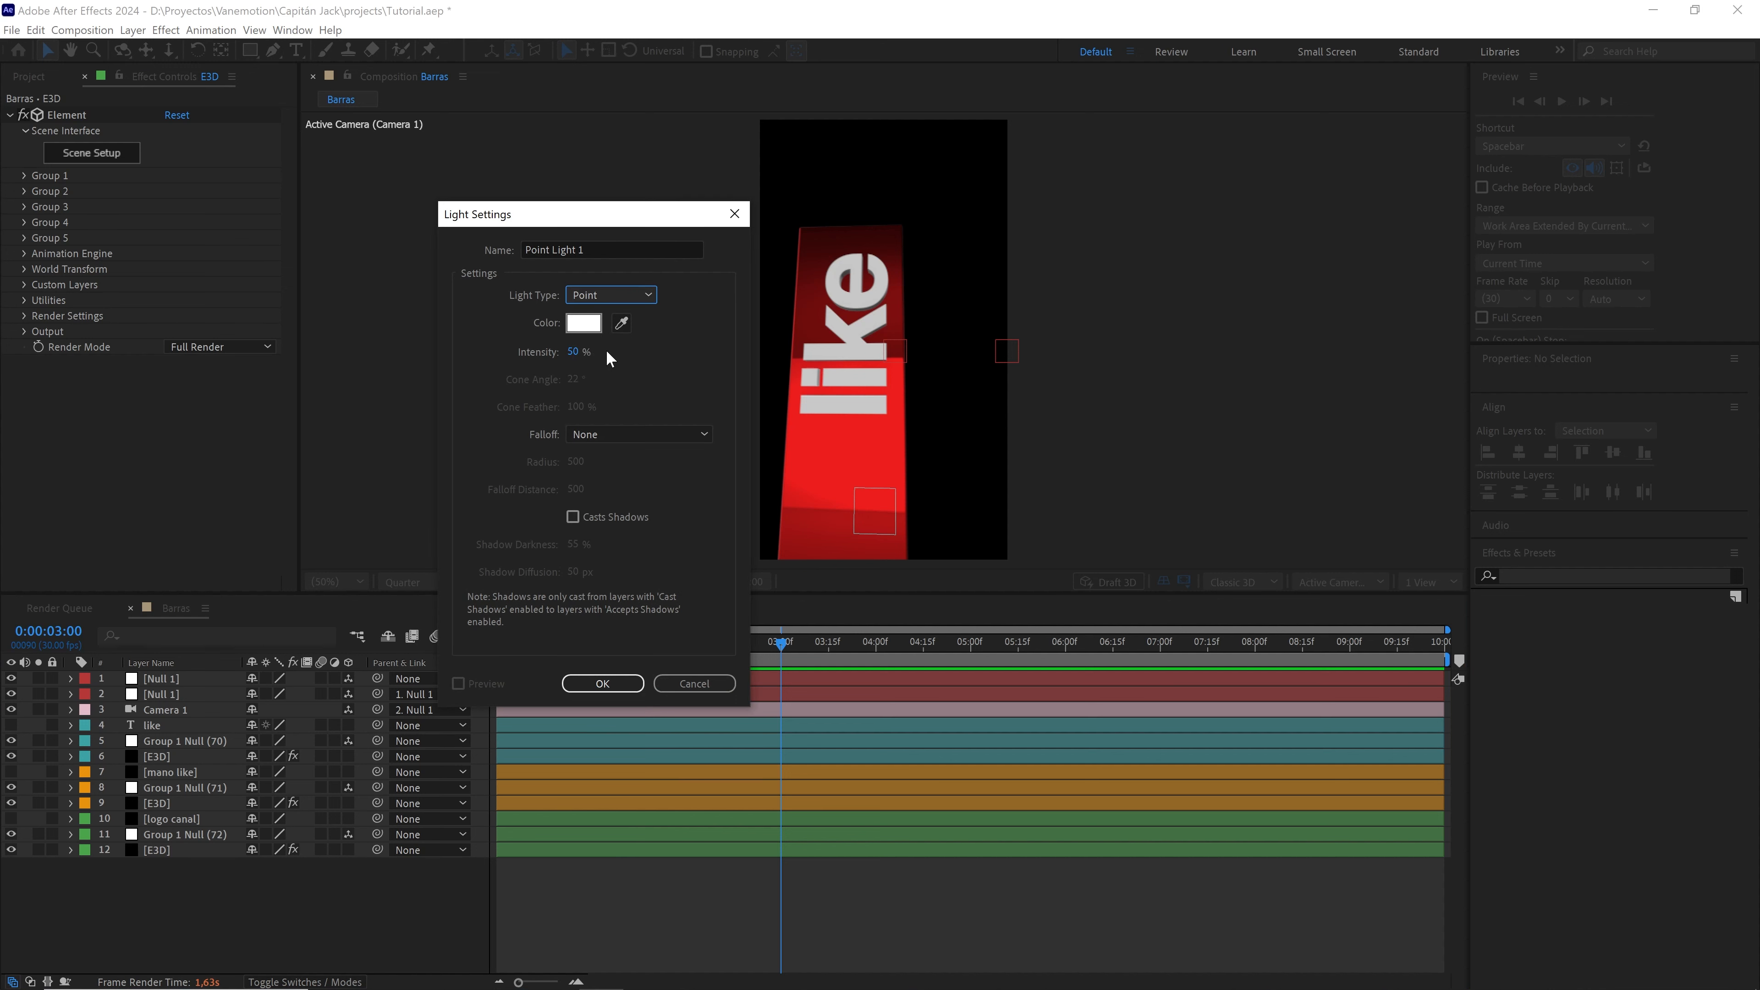
left_click(583, 352)
type("100")
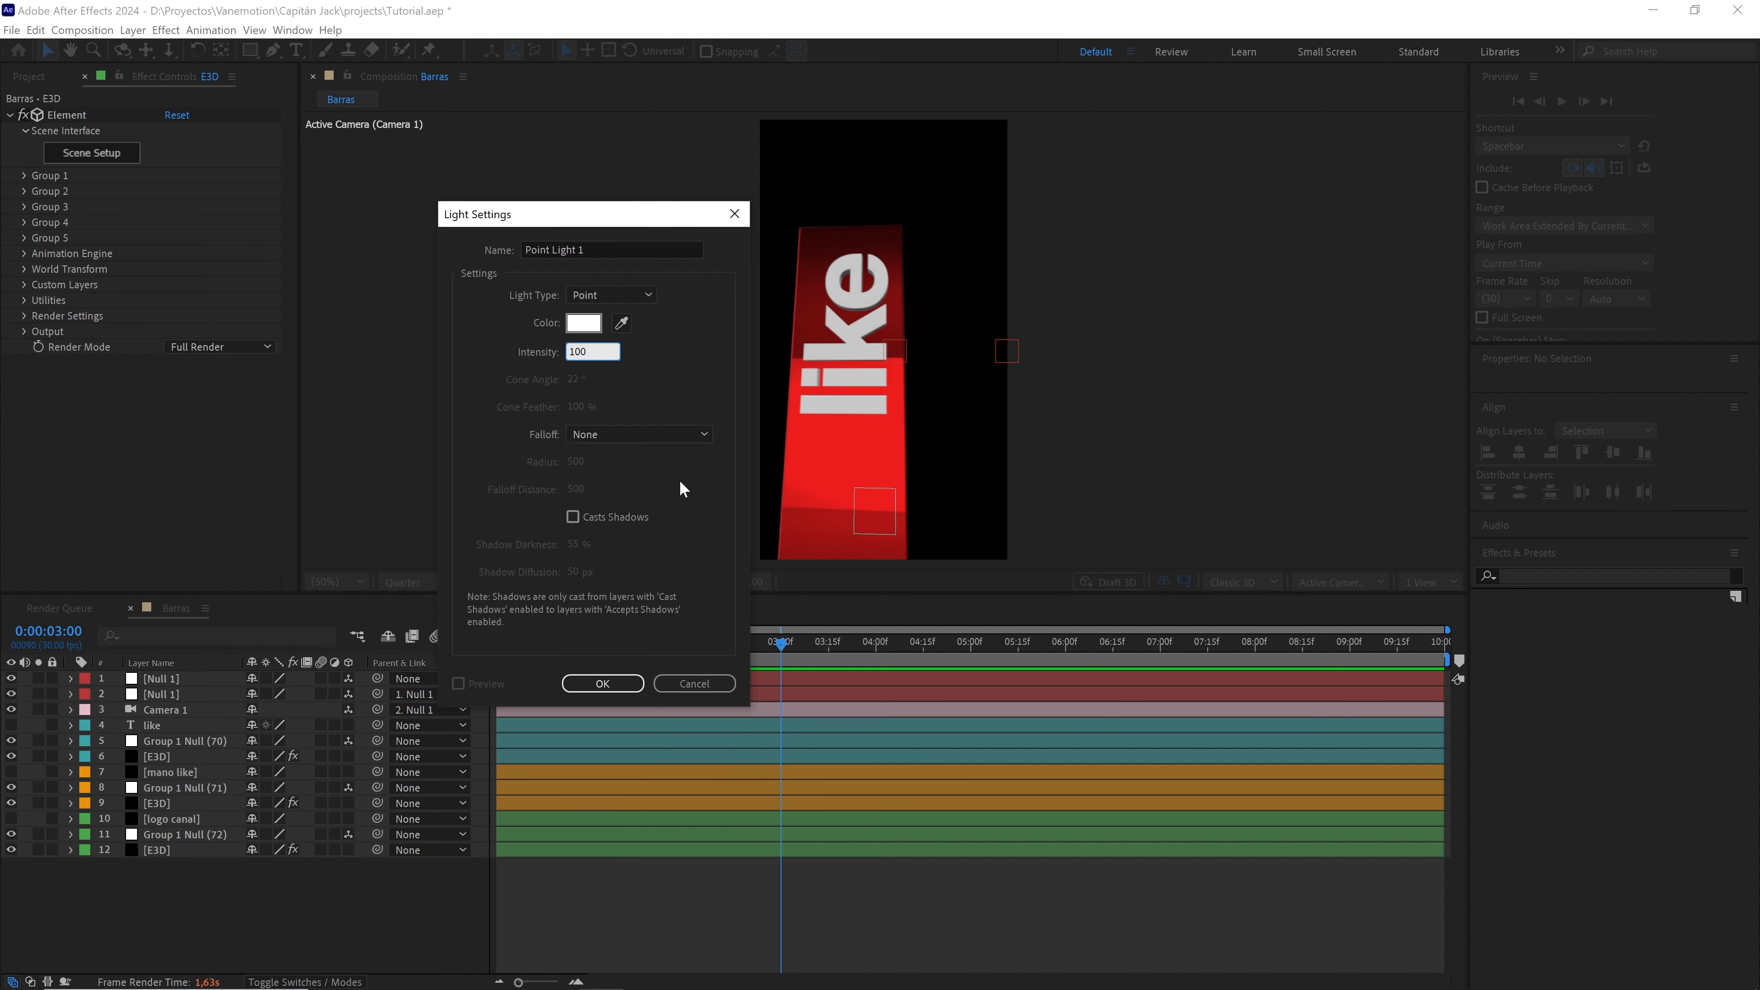
left_click(679, 481)
left_click(573, 517)
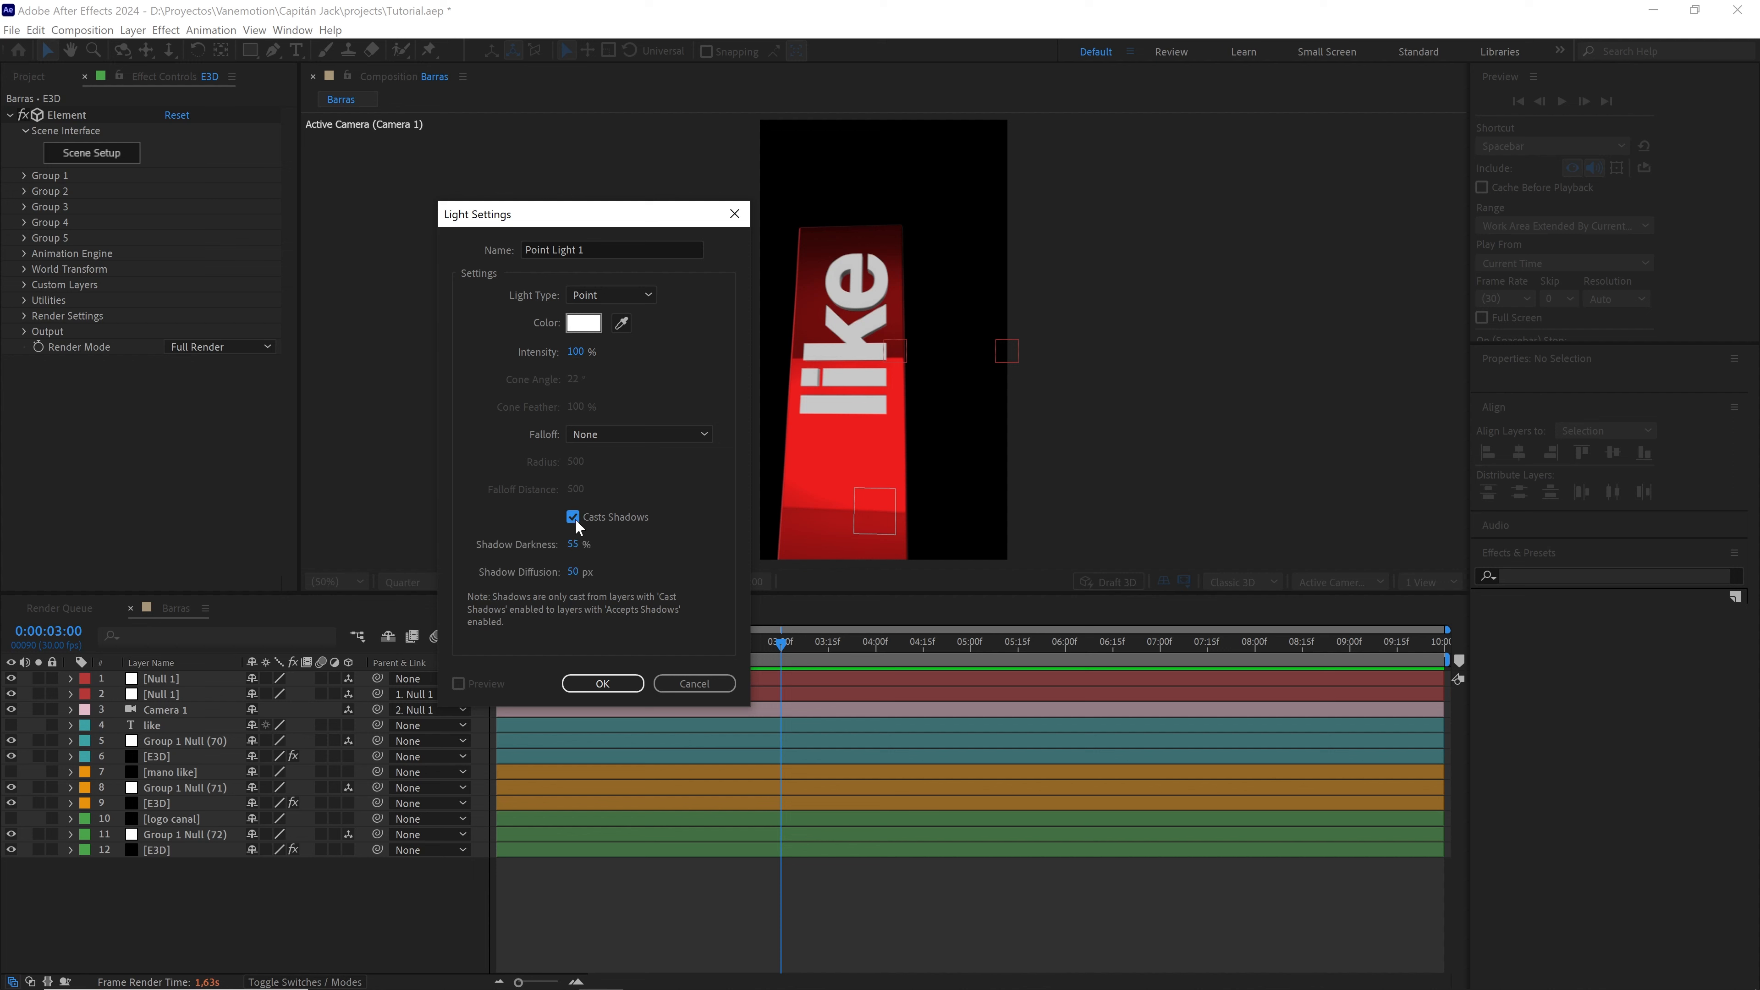
left_click(573, 517)
left_click(602, 684)
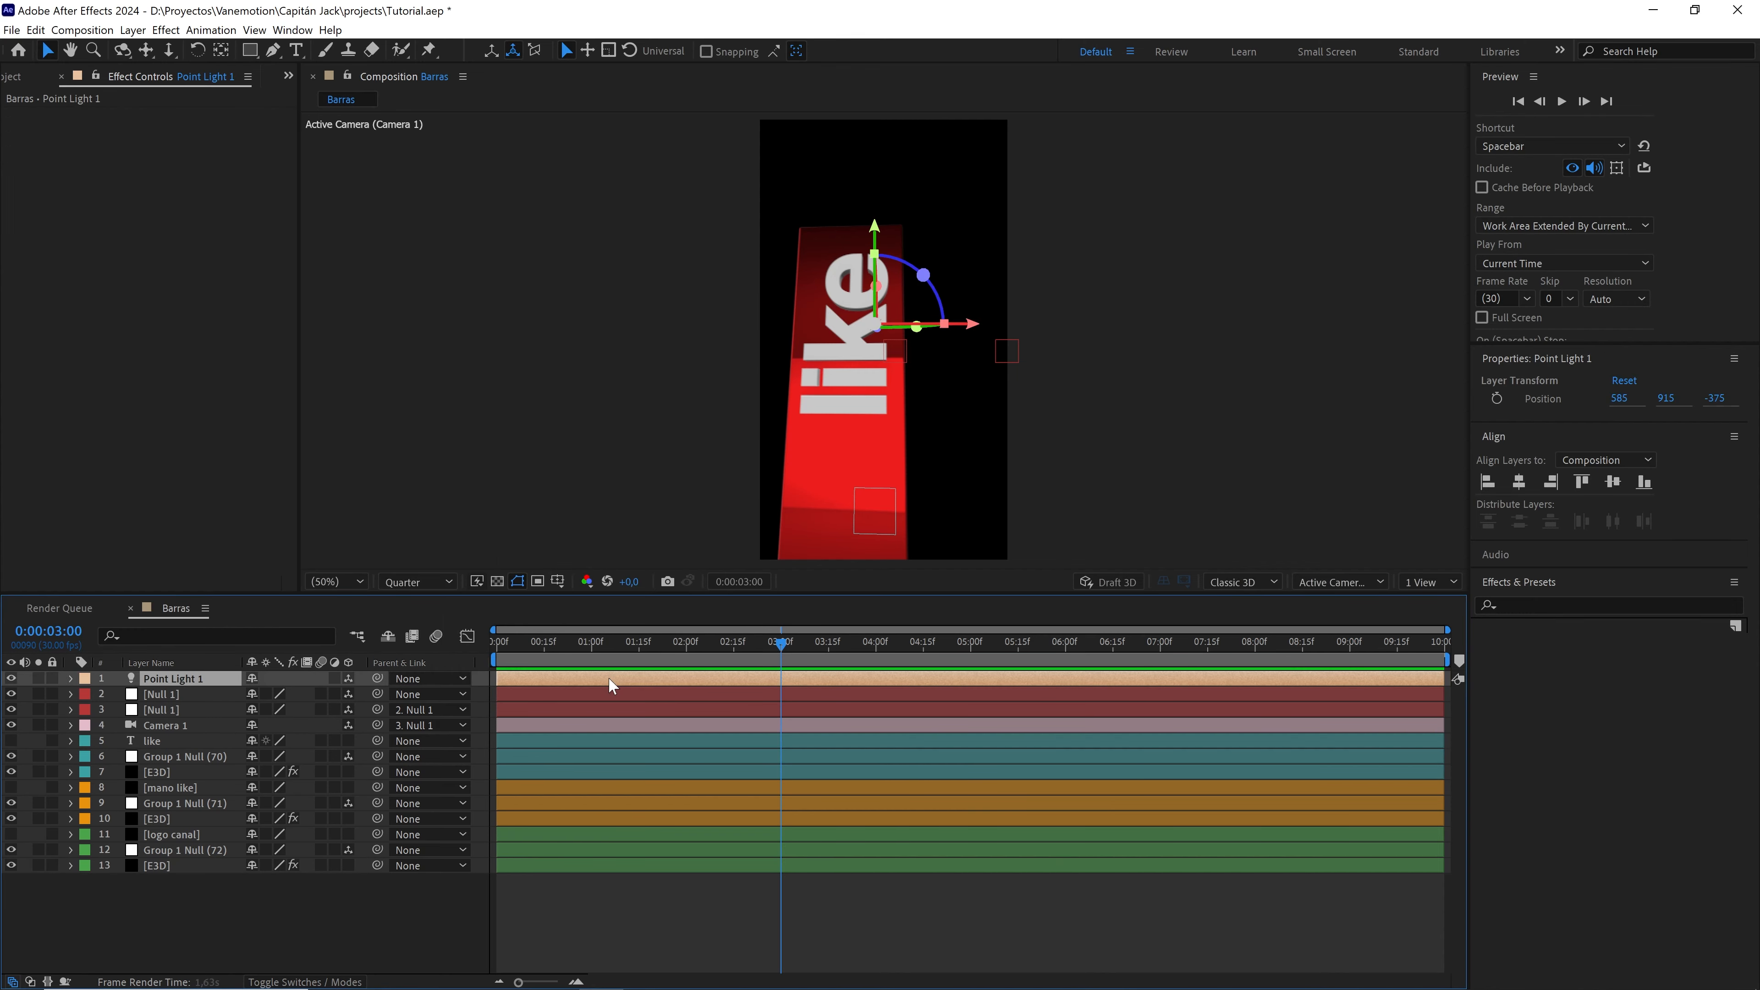
- Show two views and, in the Left view, move Point Light 1 away from the bar and upward to about 585, 499, -1015
left_click(1422, 581)
left_click(1431, 621)
scroll(654, 319, "down", 2)
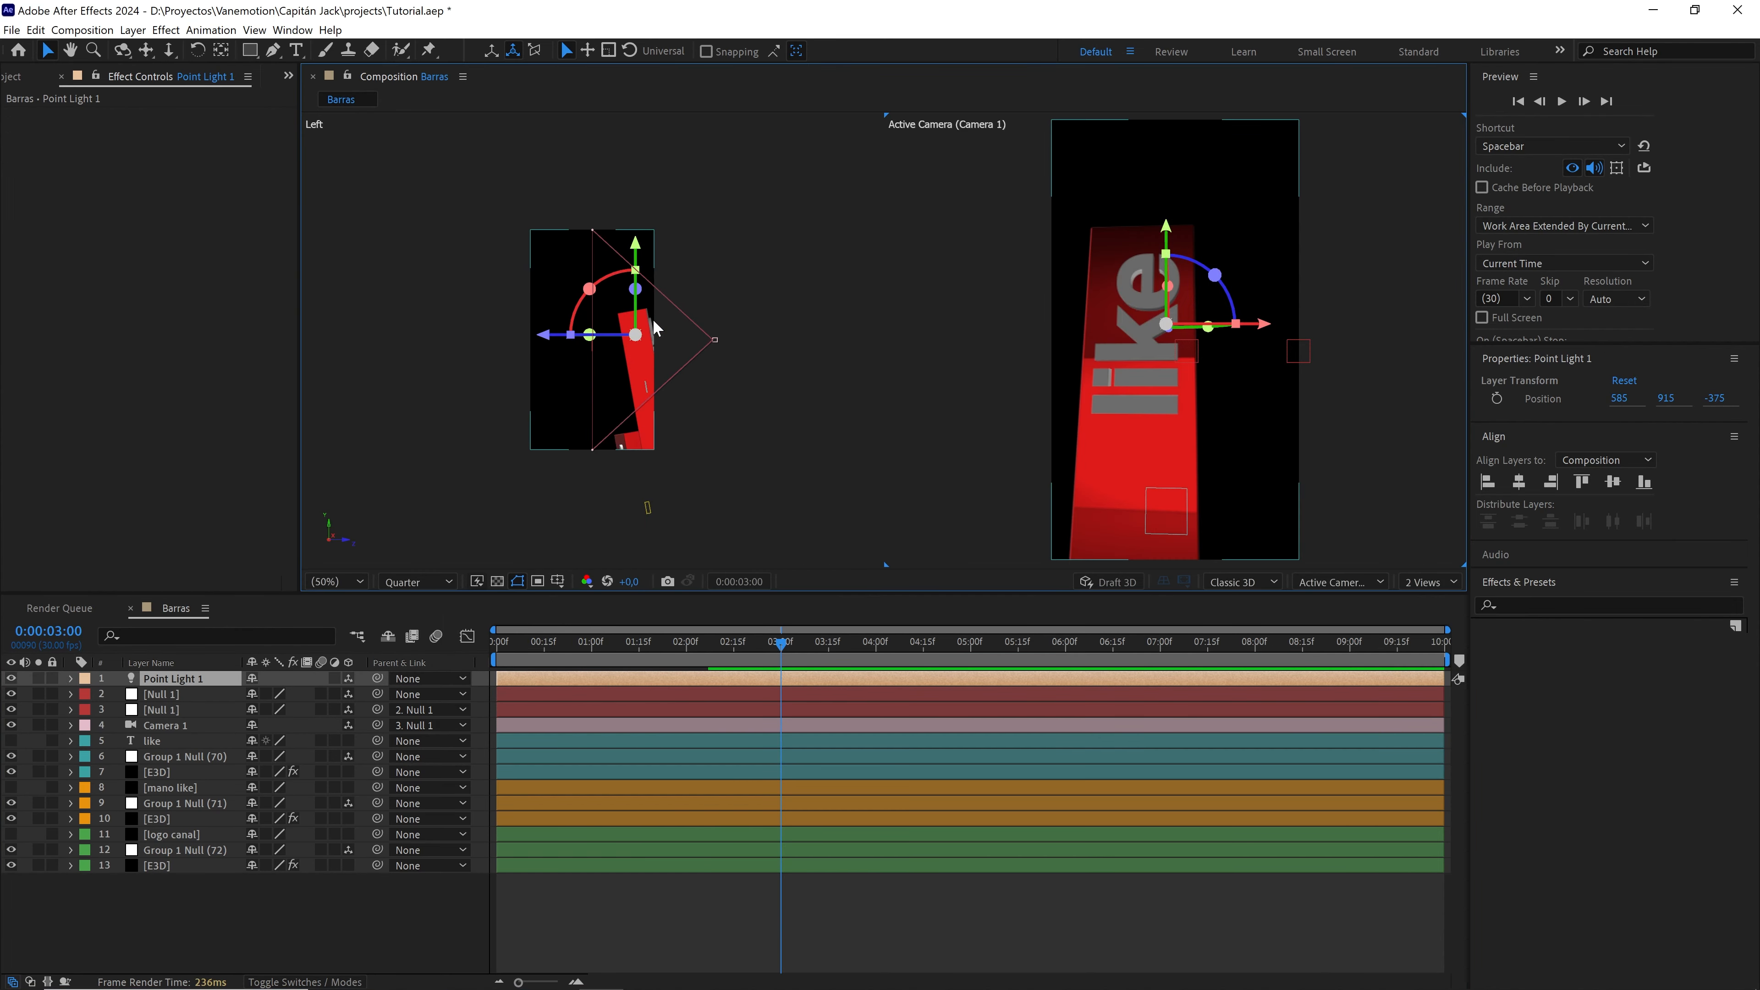
key("h")
left_click_drag(640, 354, 623, 351)
key("v")
left_click_drag(501, 325, 576, 331)
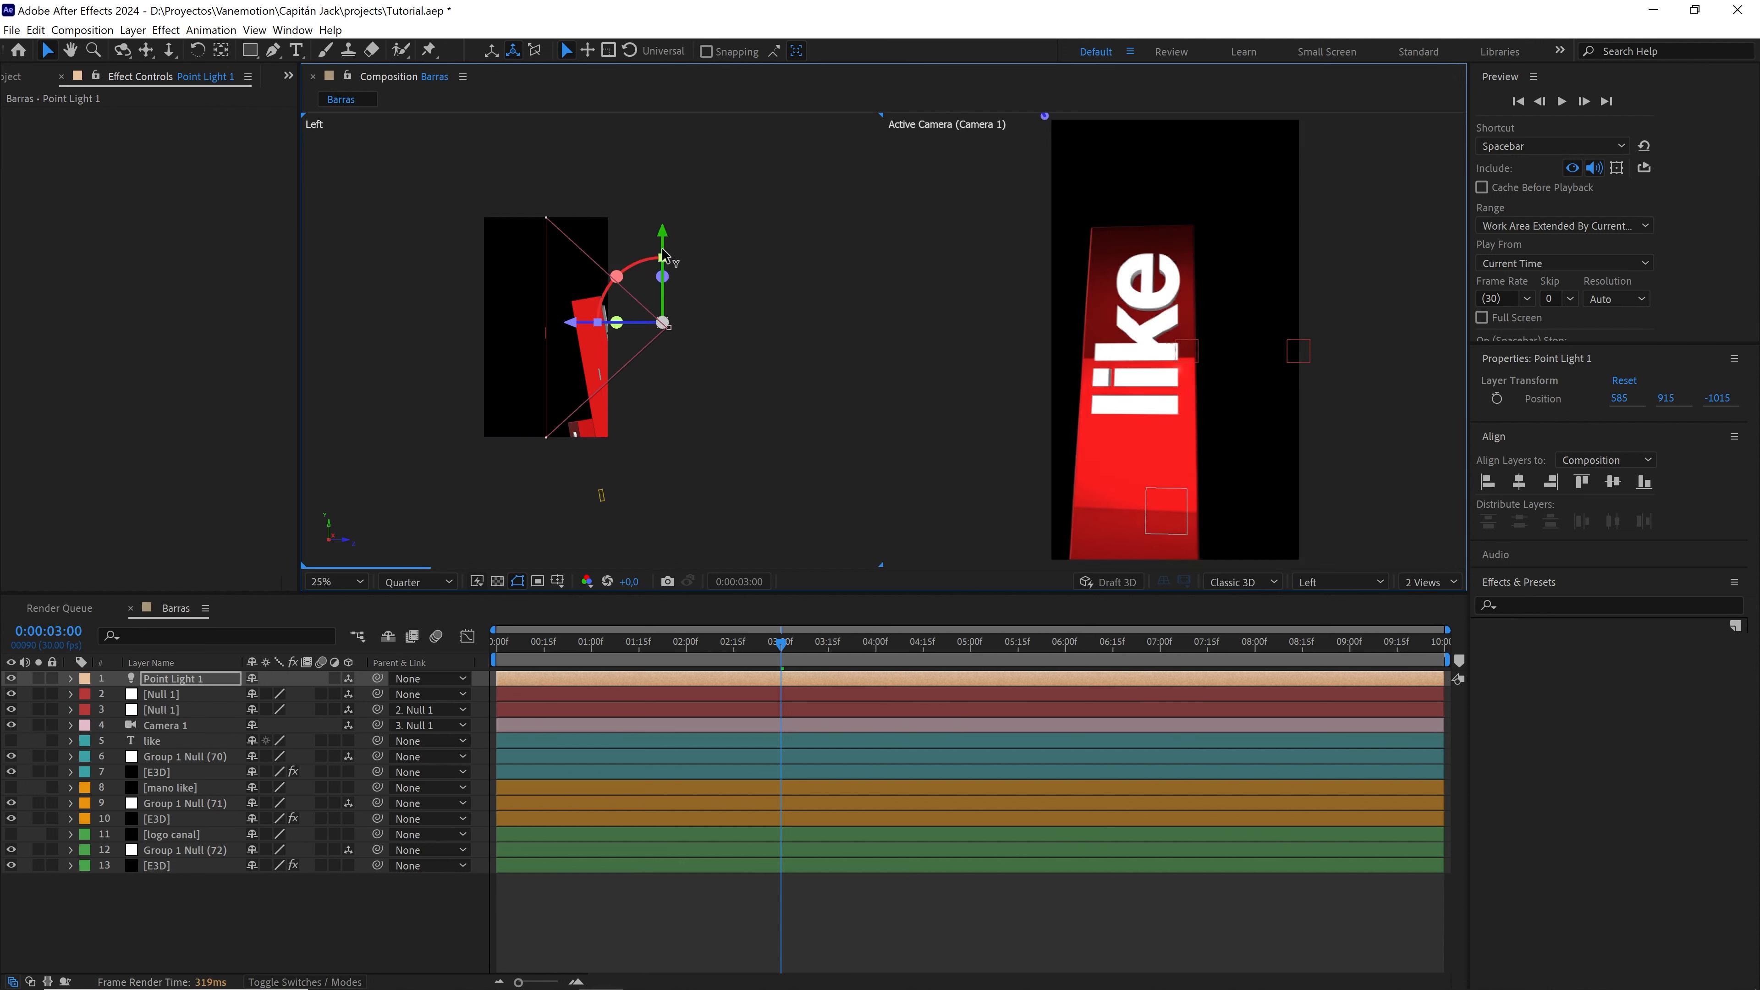
left_click_drag(663, 235, 664, 192)
- Set Point Light 1's Y position to 100 and its Z position to -755
left_click(214, 676)
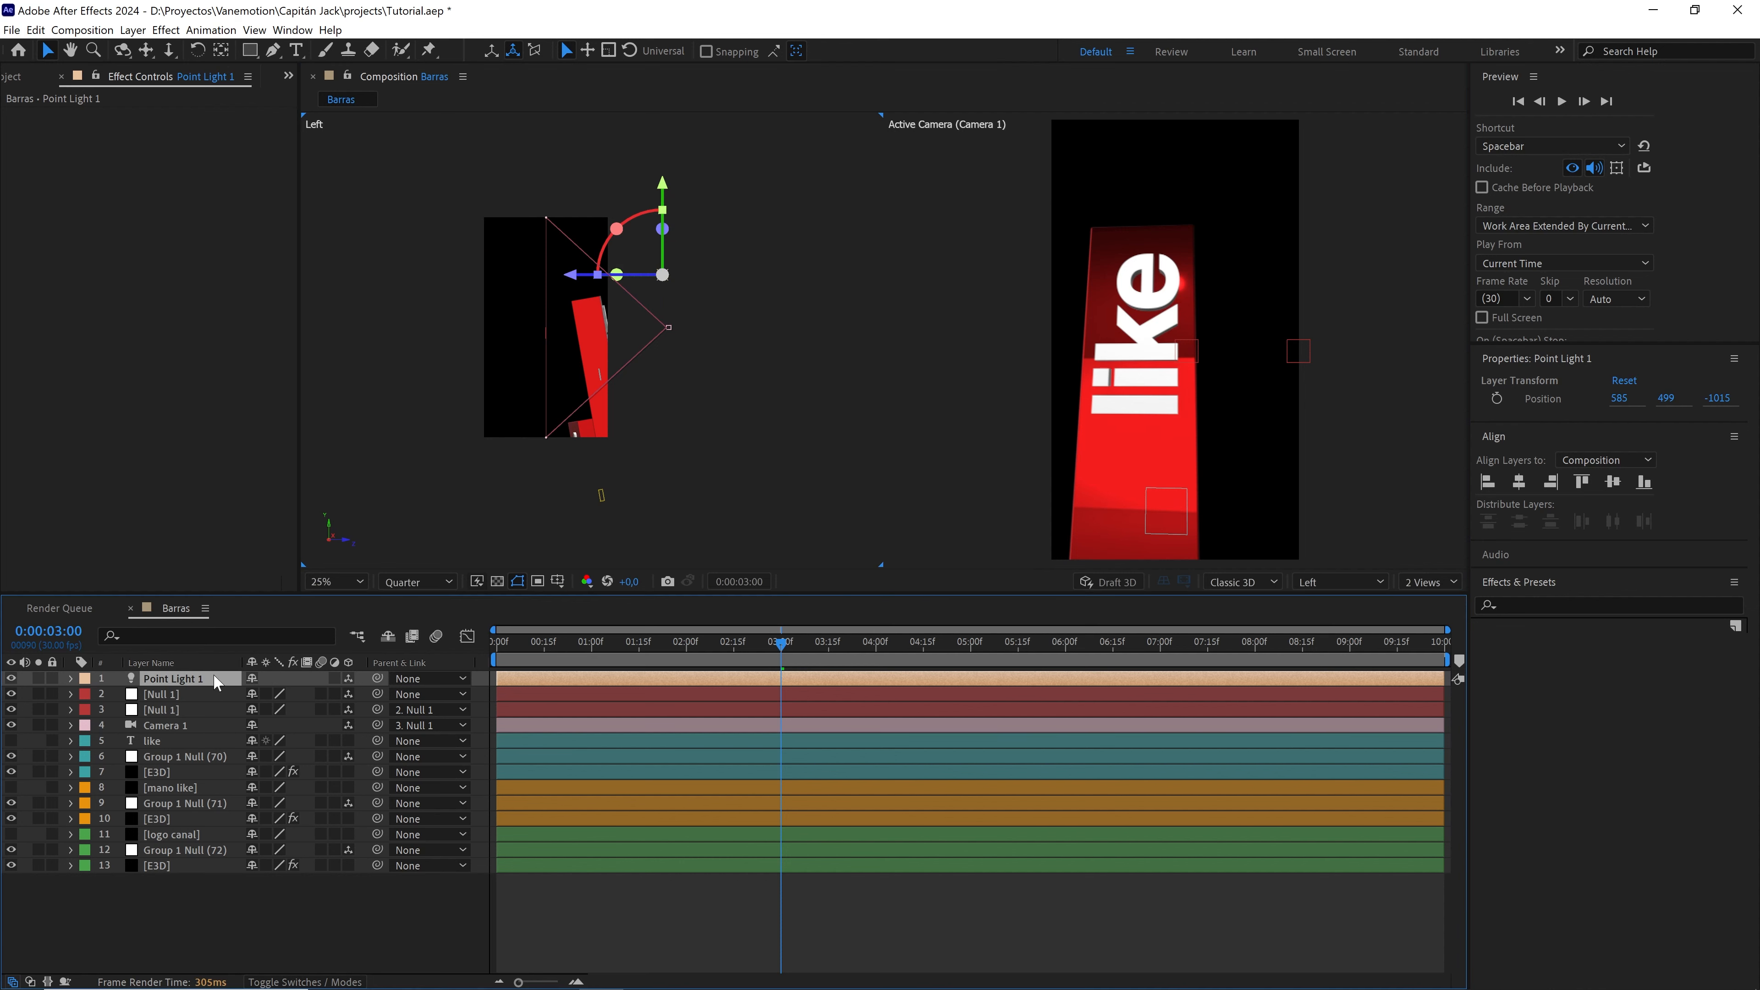
key("p")
left_click(260, 696)
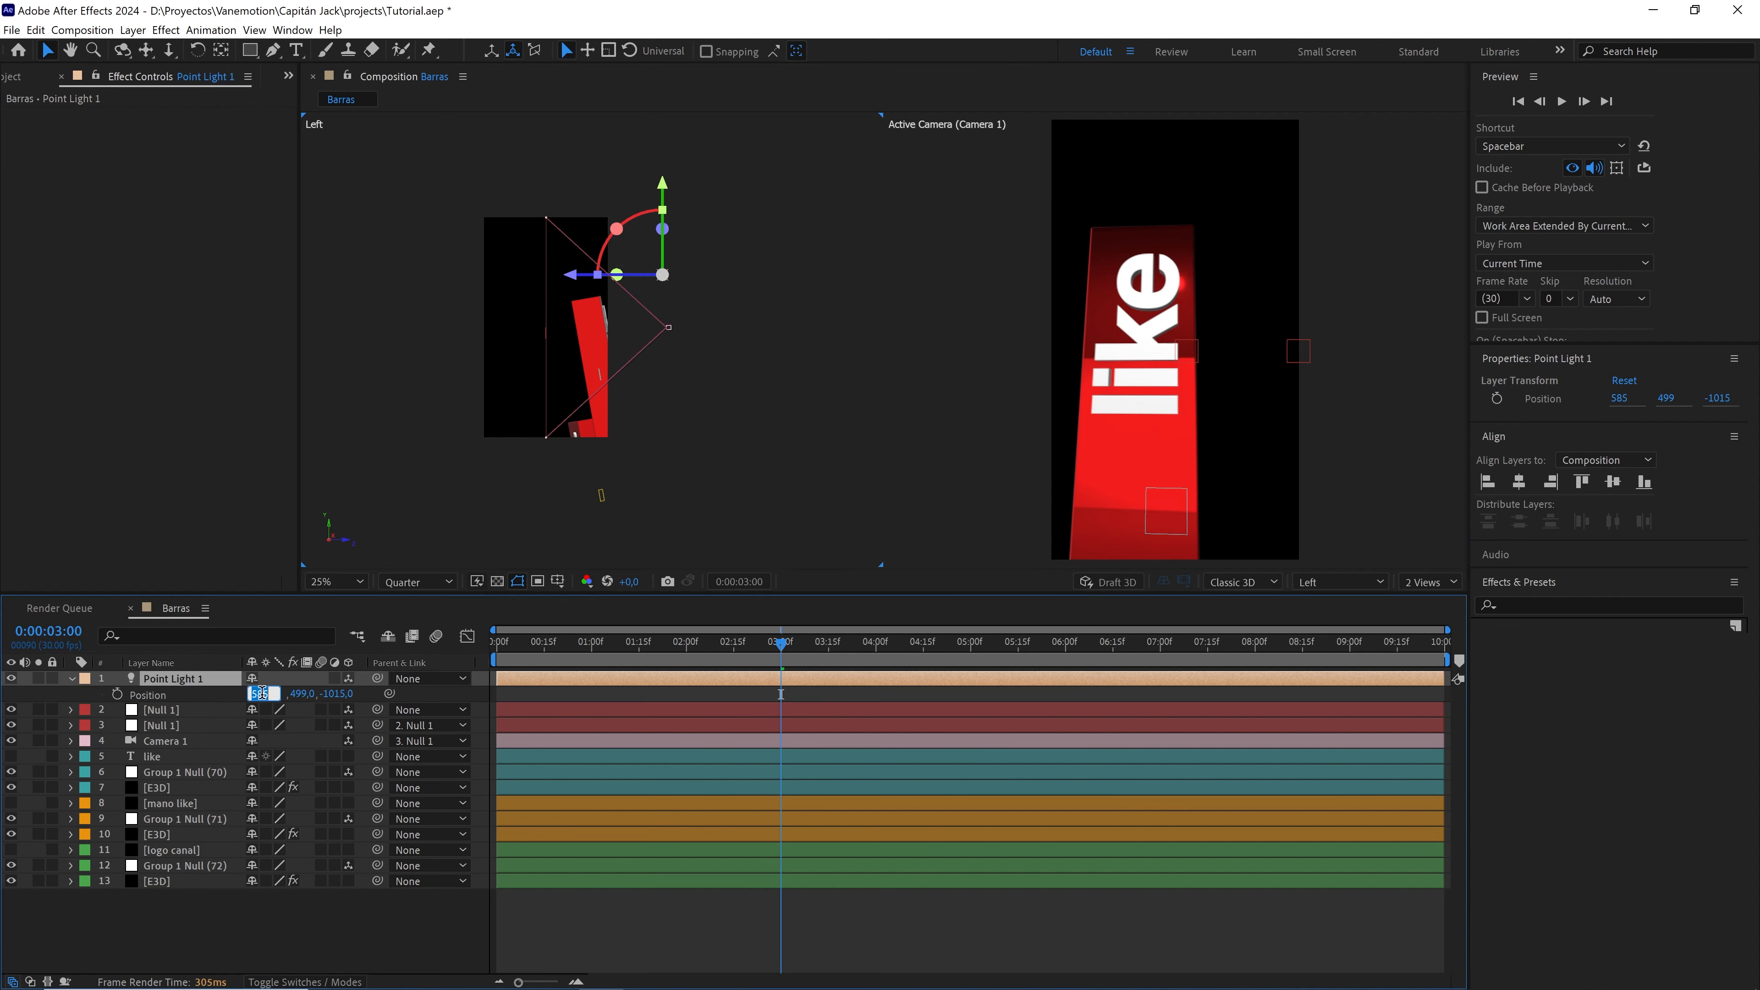
left_click(295, 693)
type("100")
left_click(369, 692)
left_click(323, 692)
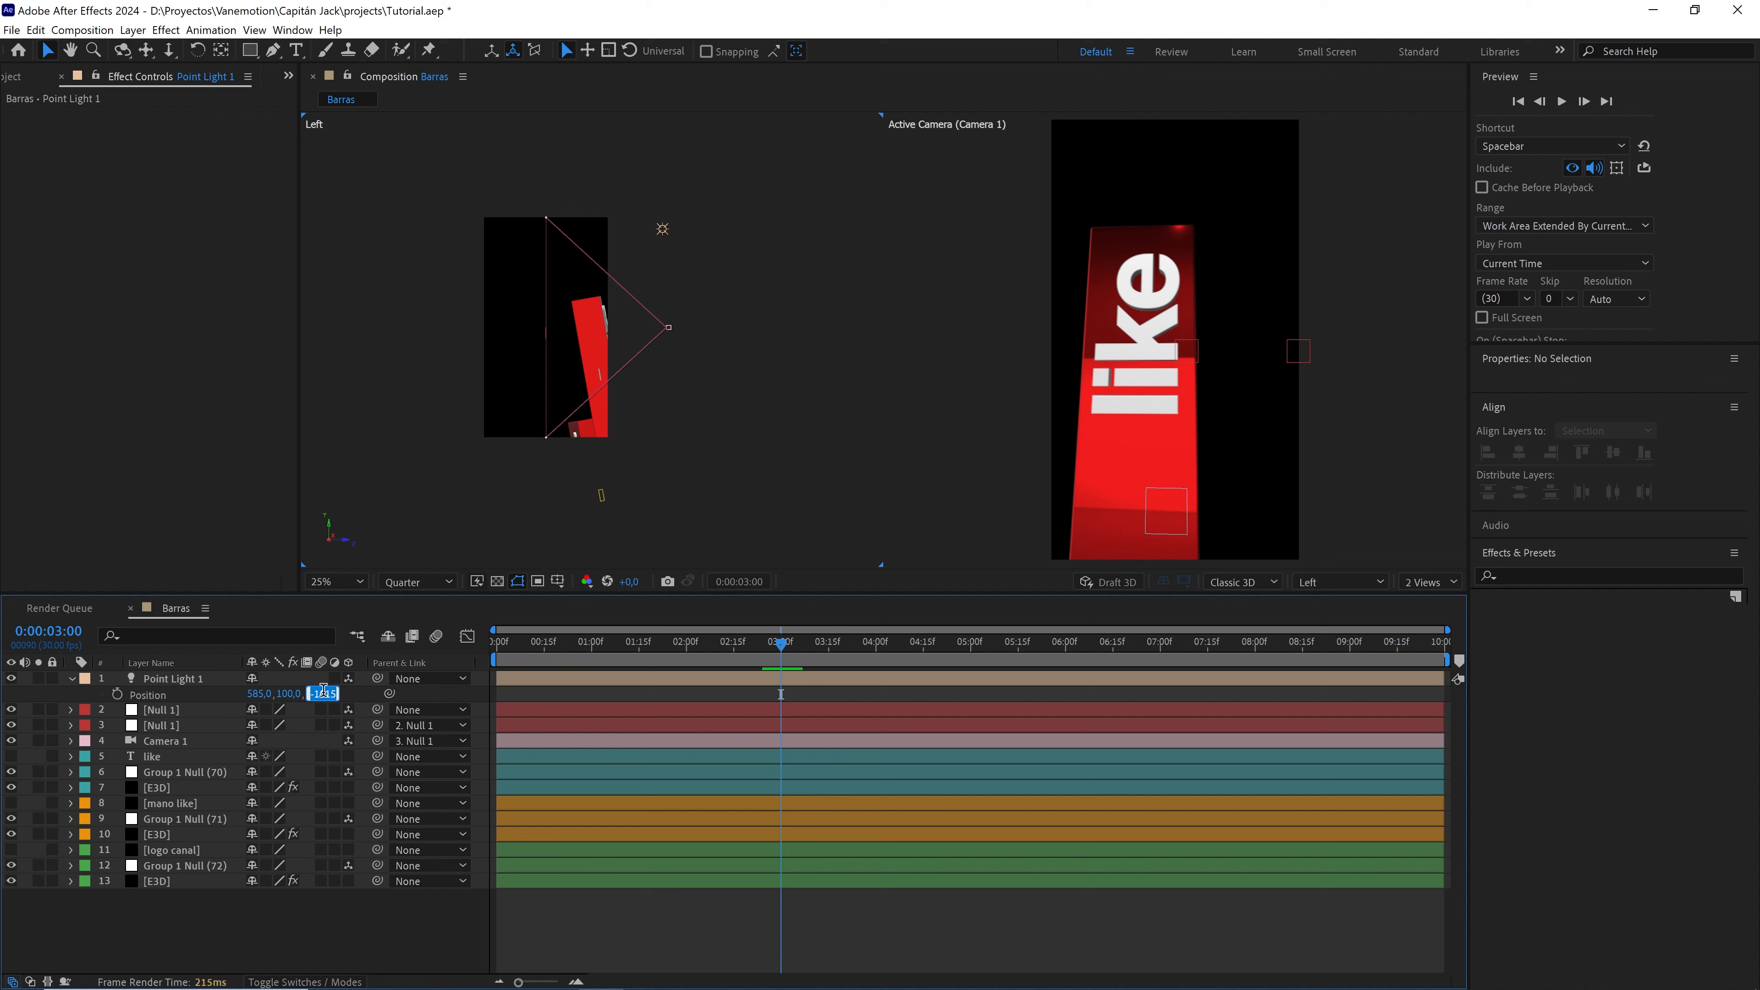
type("-755")
left_click(272, 926)
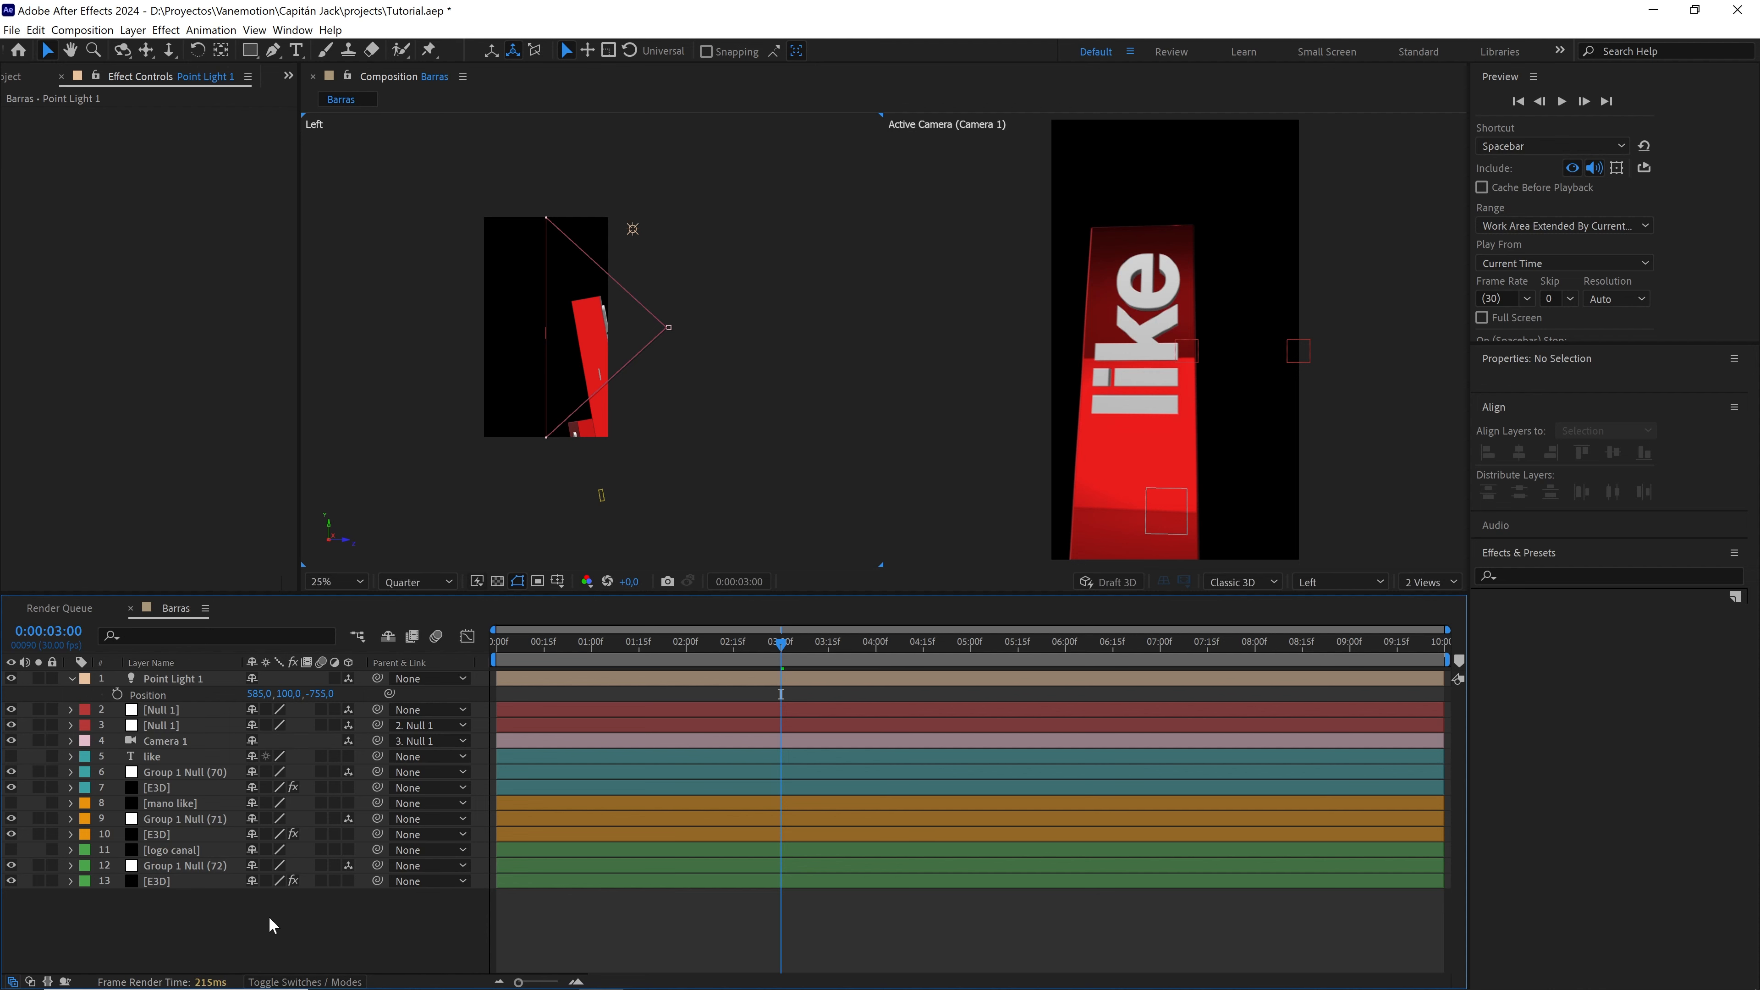
- Add a white Ambient light with 50% intensity to the composition
right_click(271, 926)
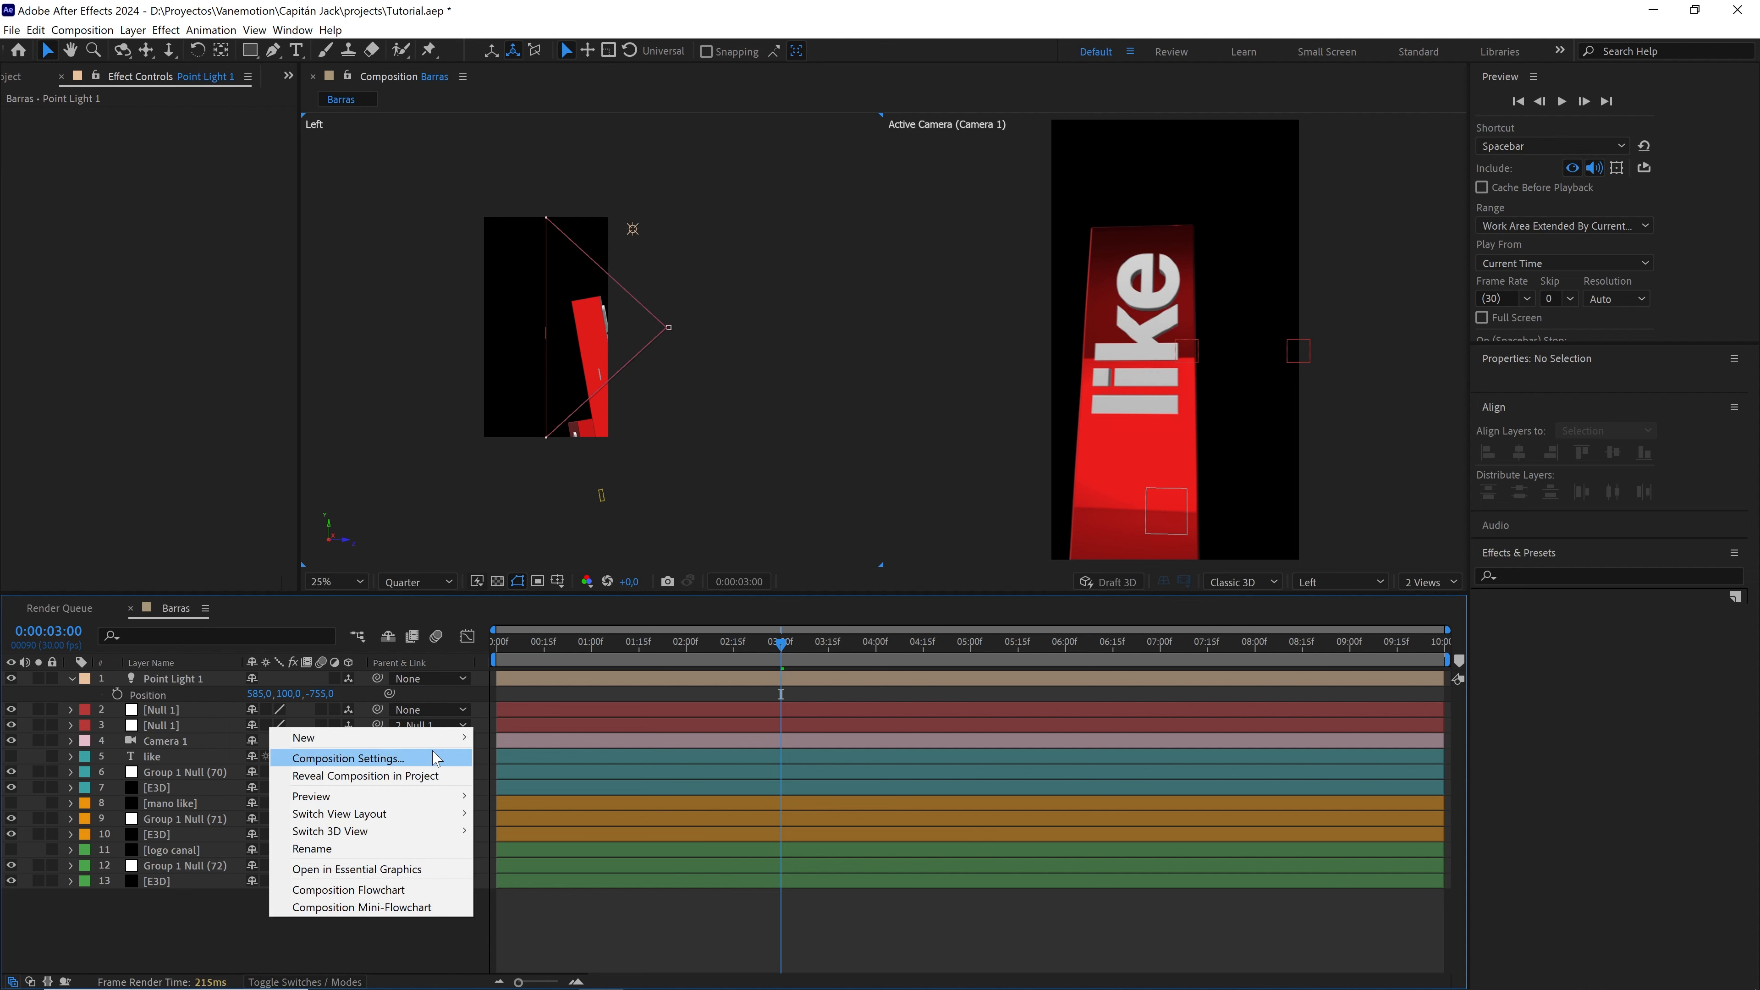
mouse_move(388, 737)
left_click(512, 793)
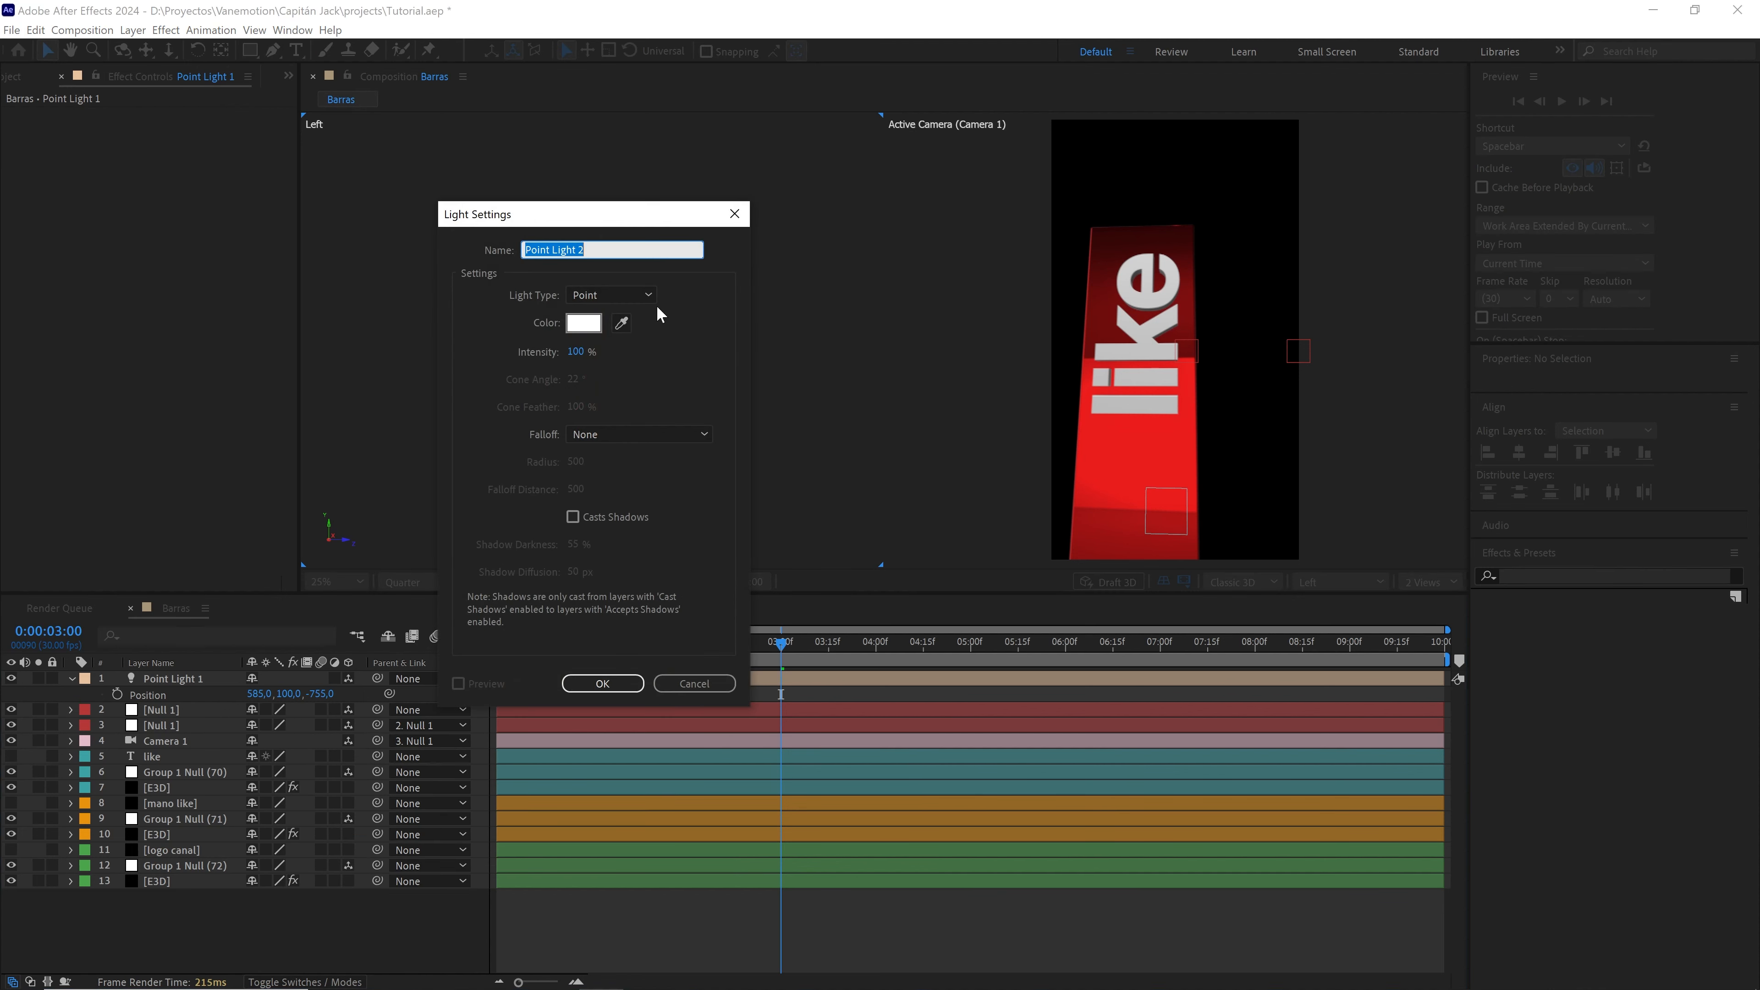
left_click(614, 291)
left_click(601, 373)
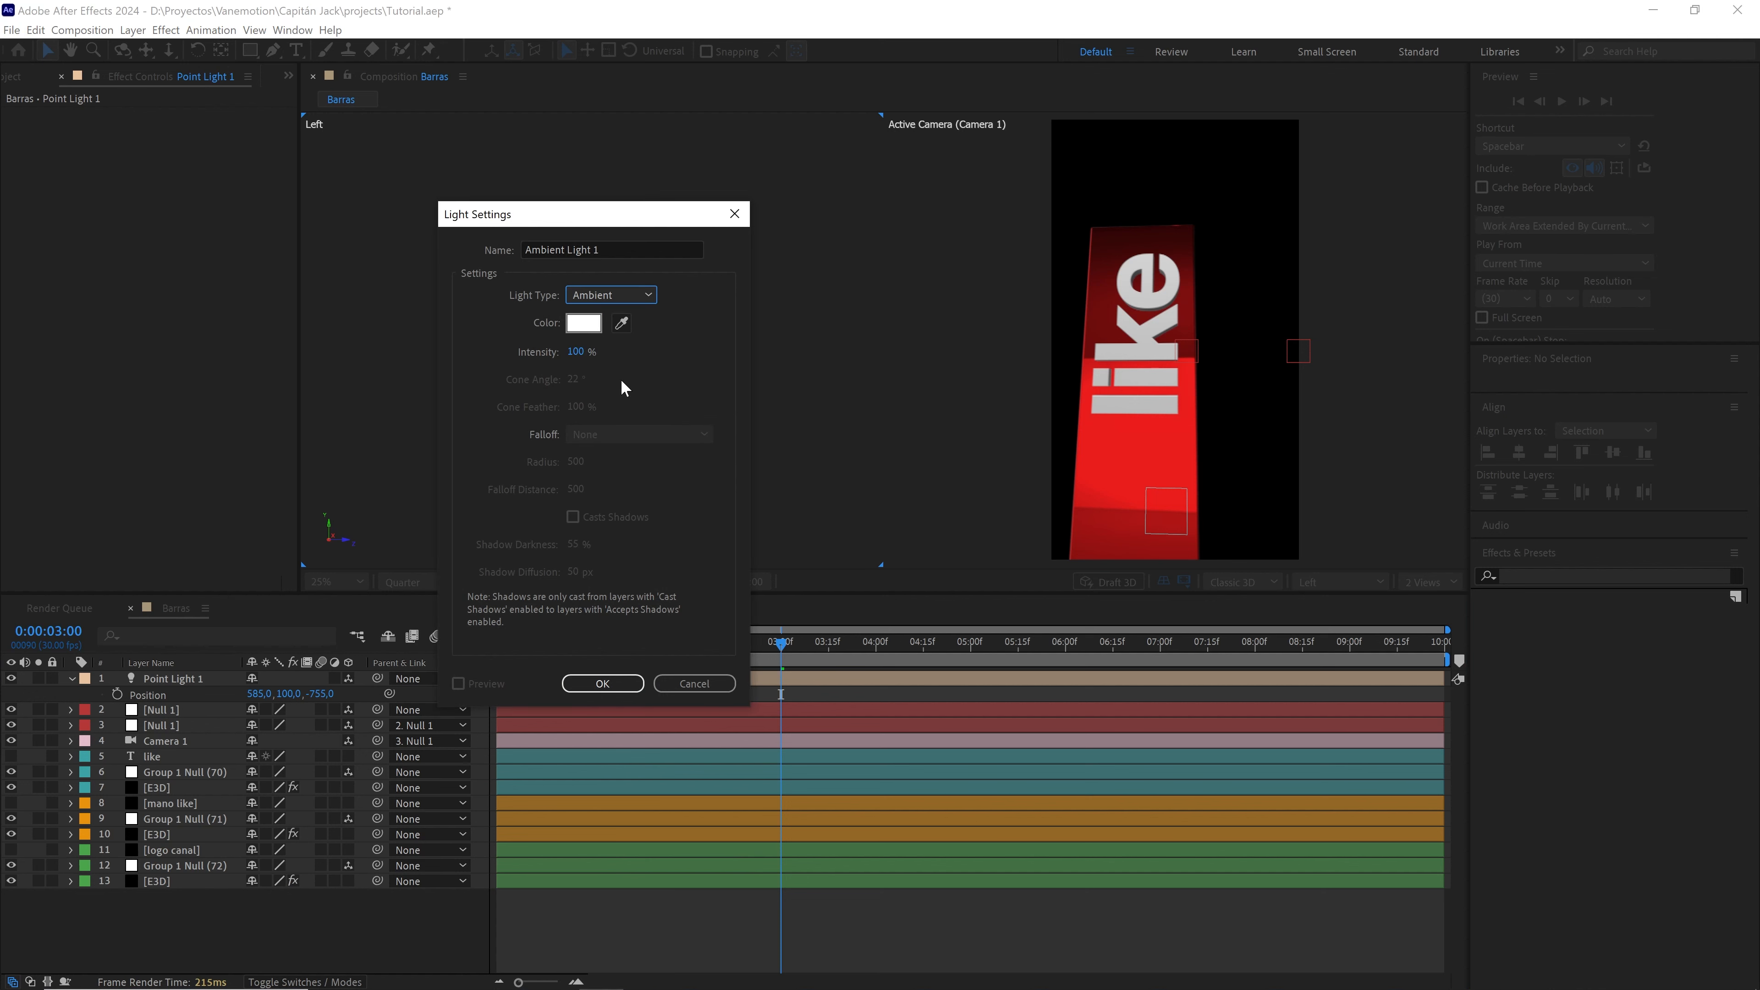
left_click(577, 352)
type("50")
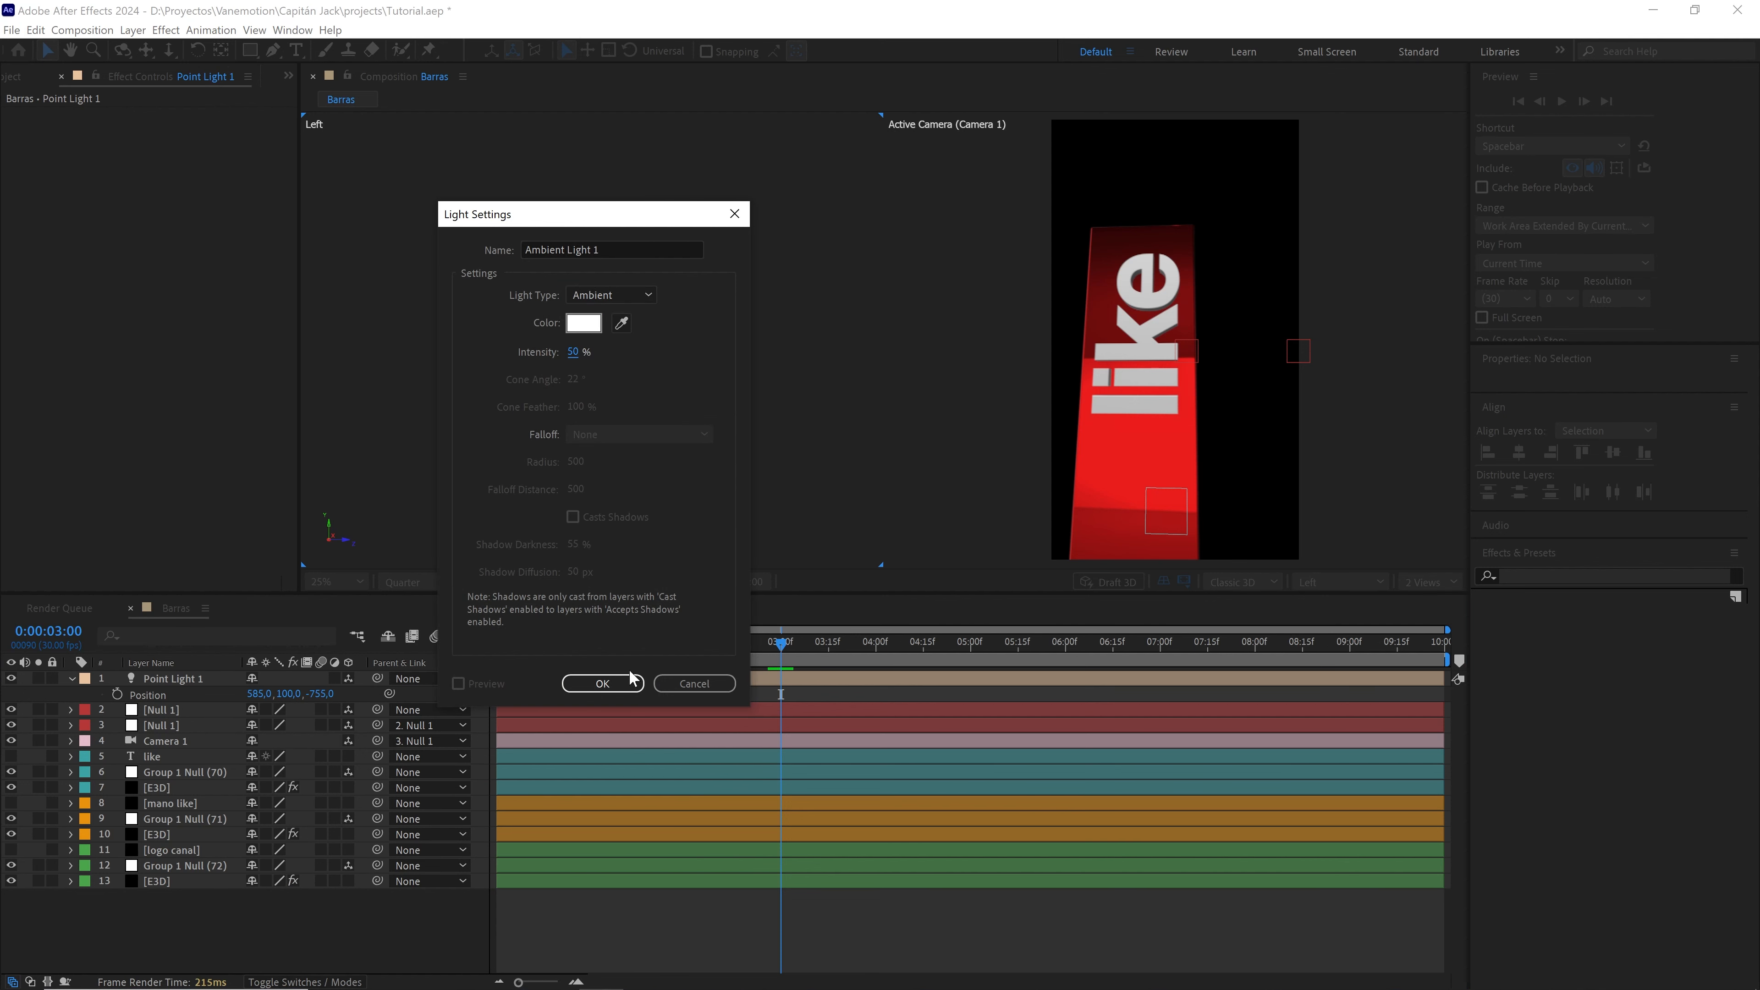
left_click(603, 682)
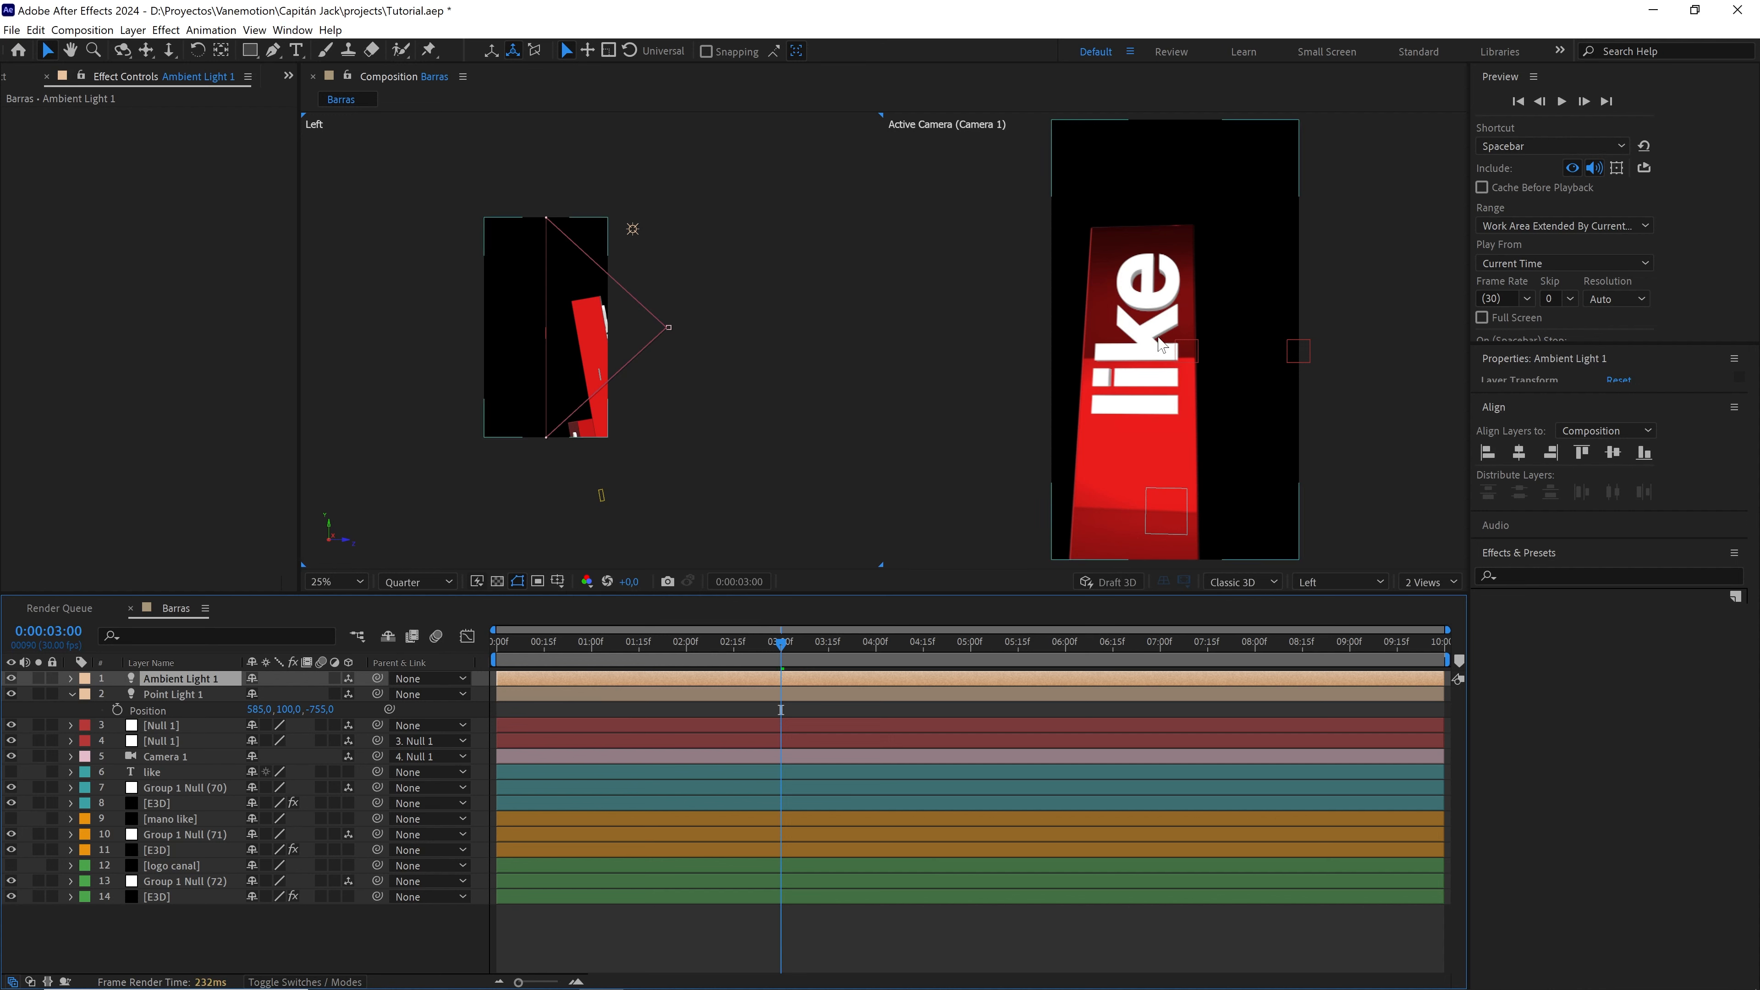
- Compare the bar with Ambient Light 1 off and on, and return the viewer to a single view
left_click(11, 679)
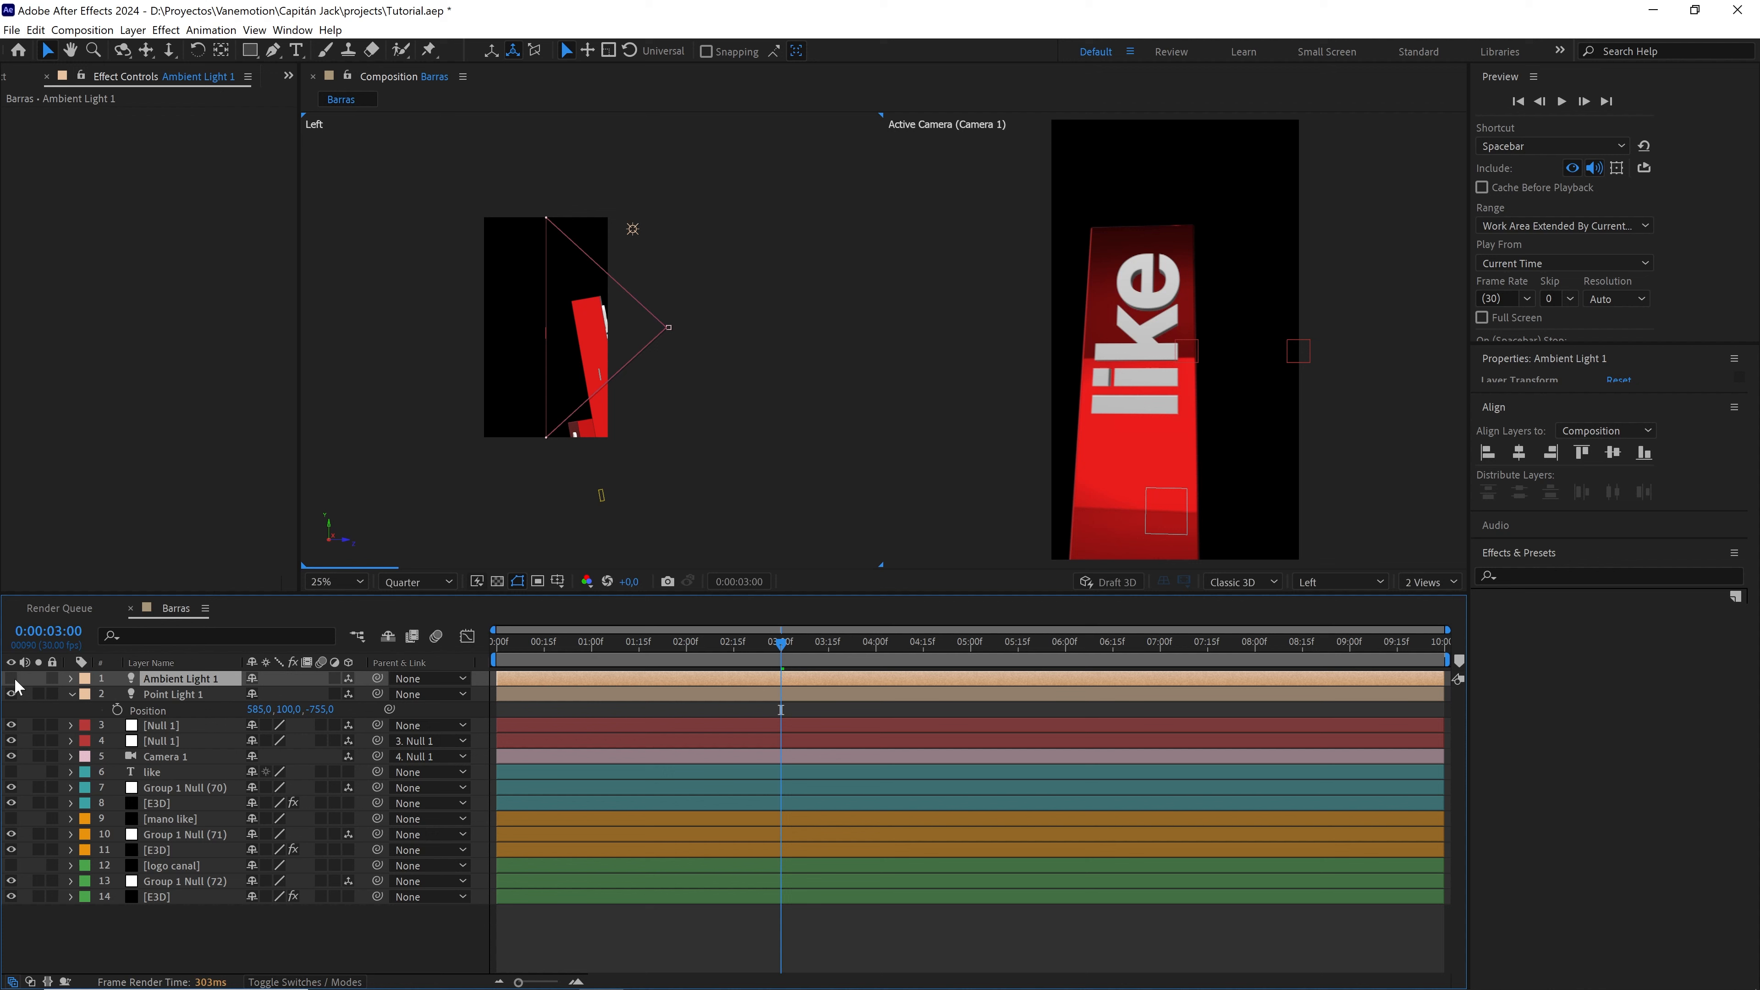
left_click(12, 680)
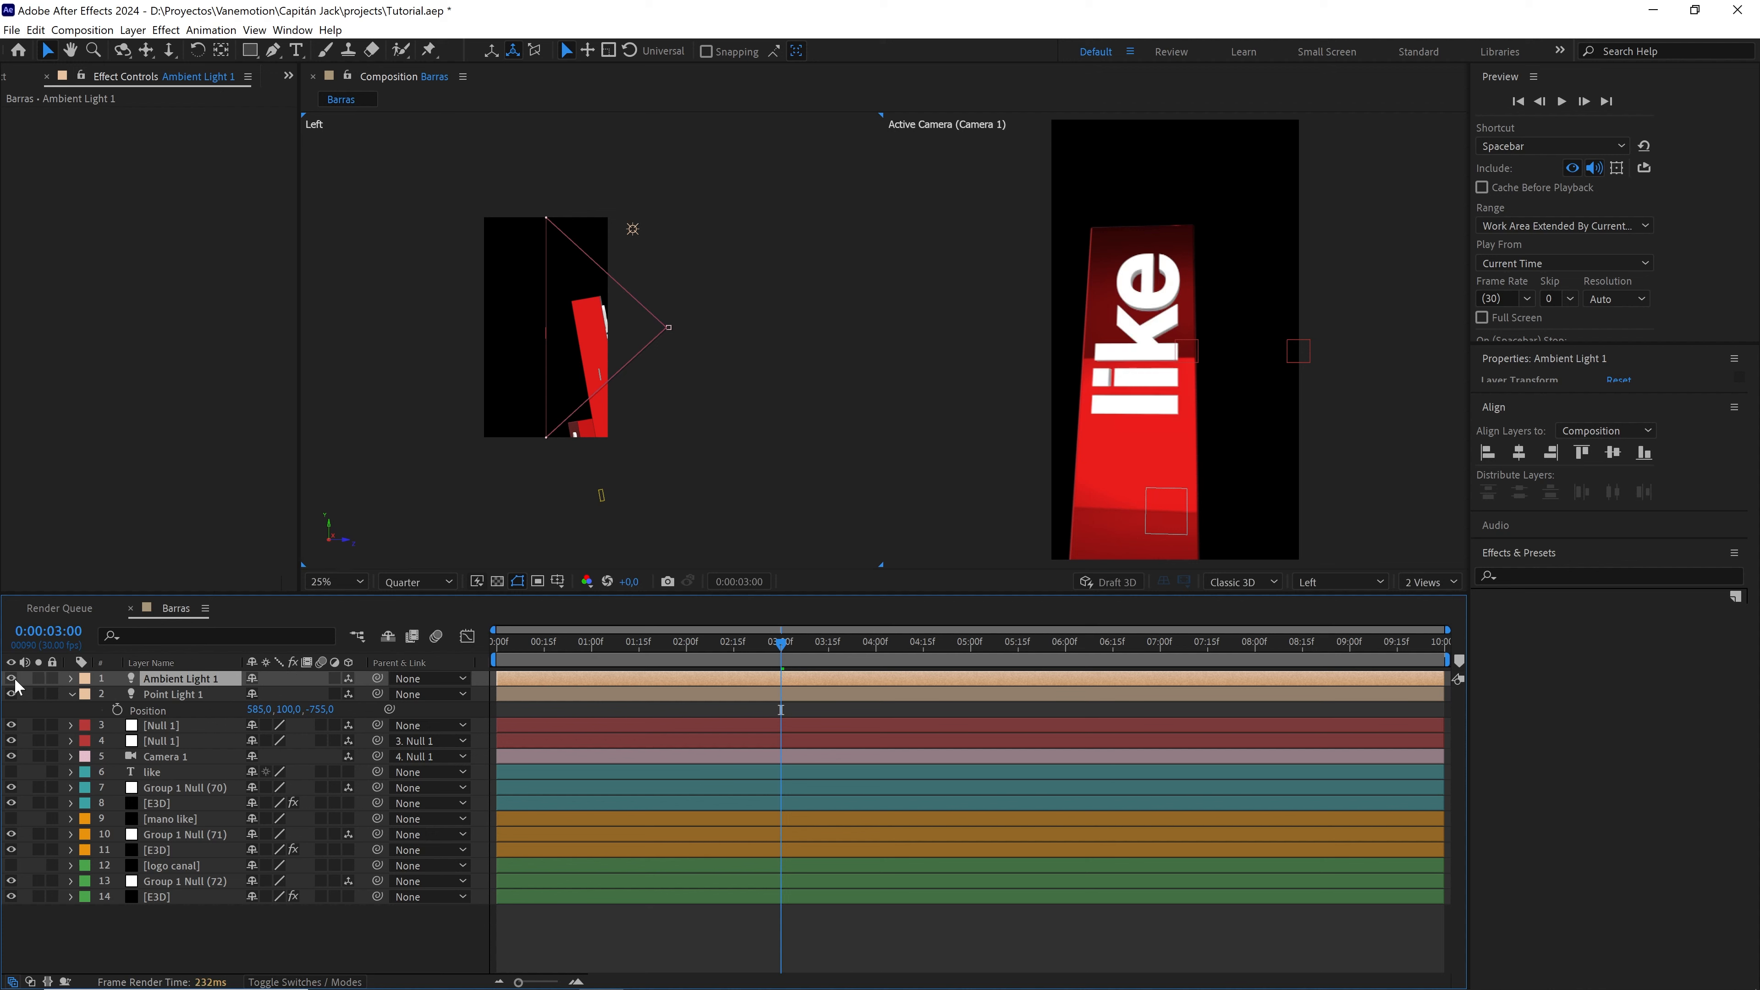
left_click(1427, 582)
left_click(1433, 601)
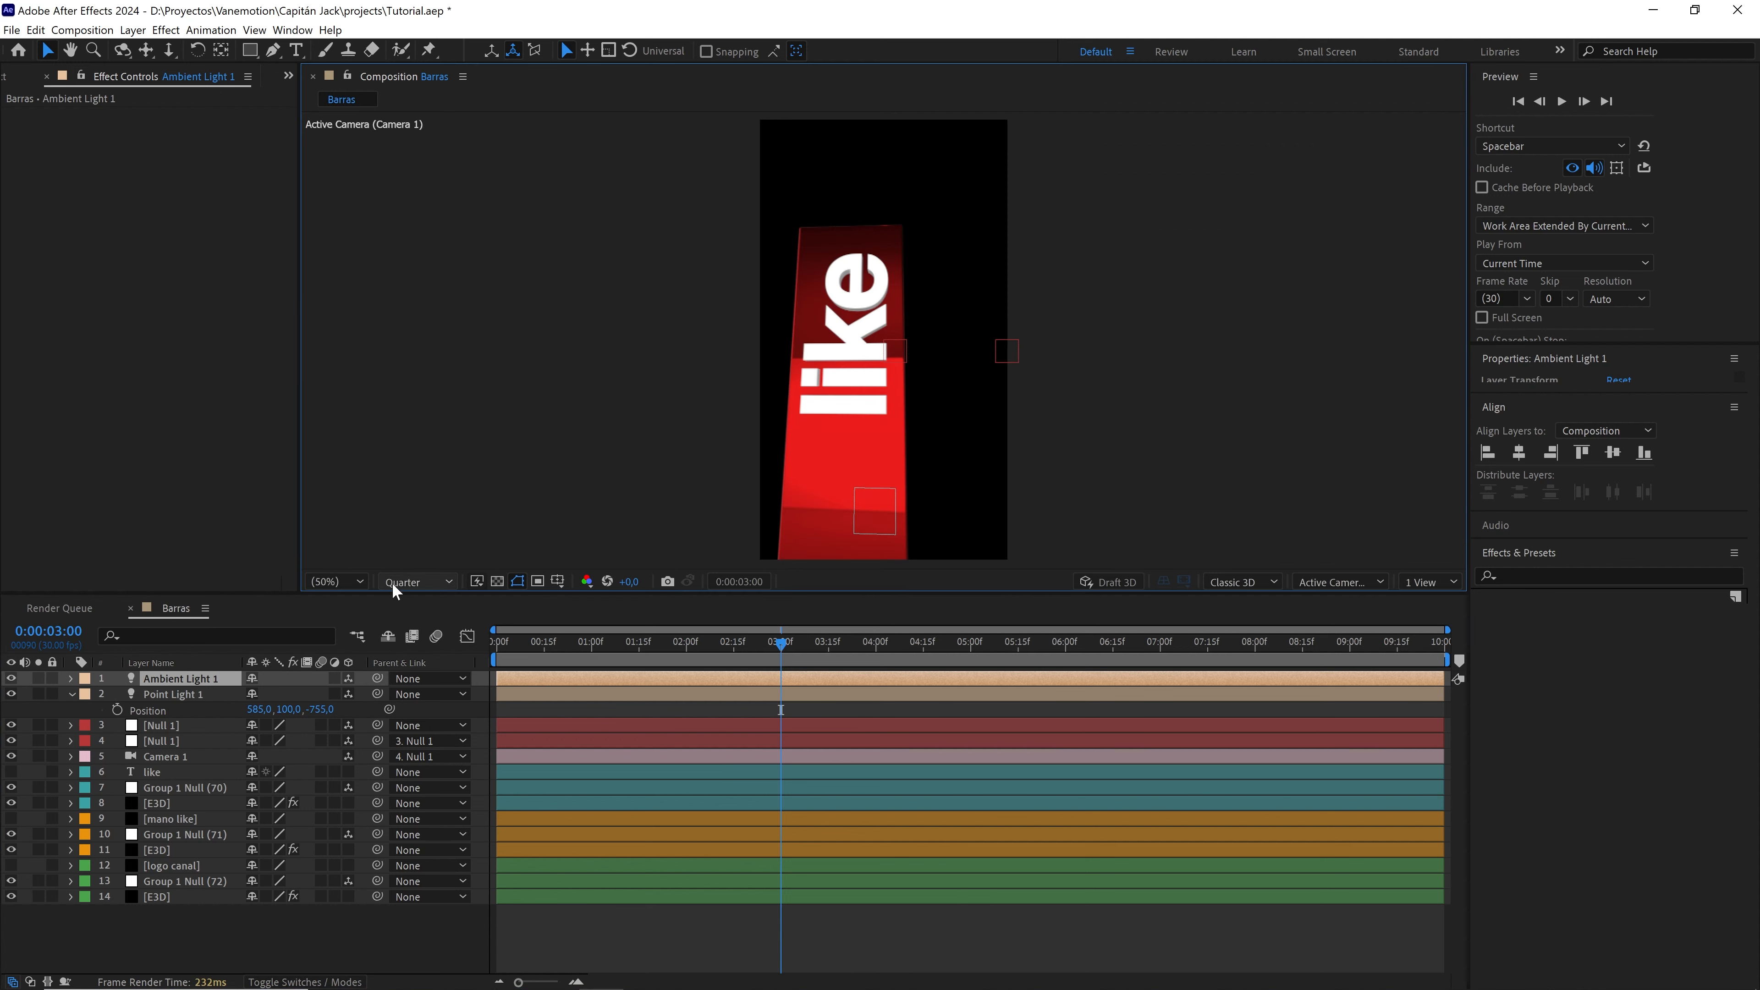
left_click(291, 929)
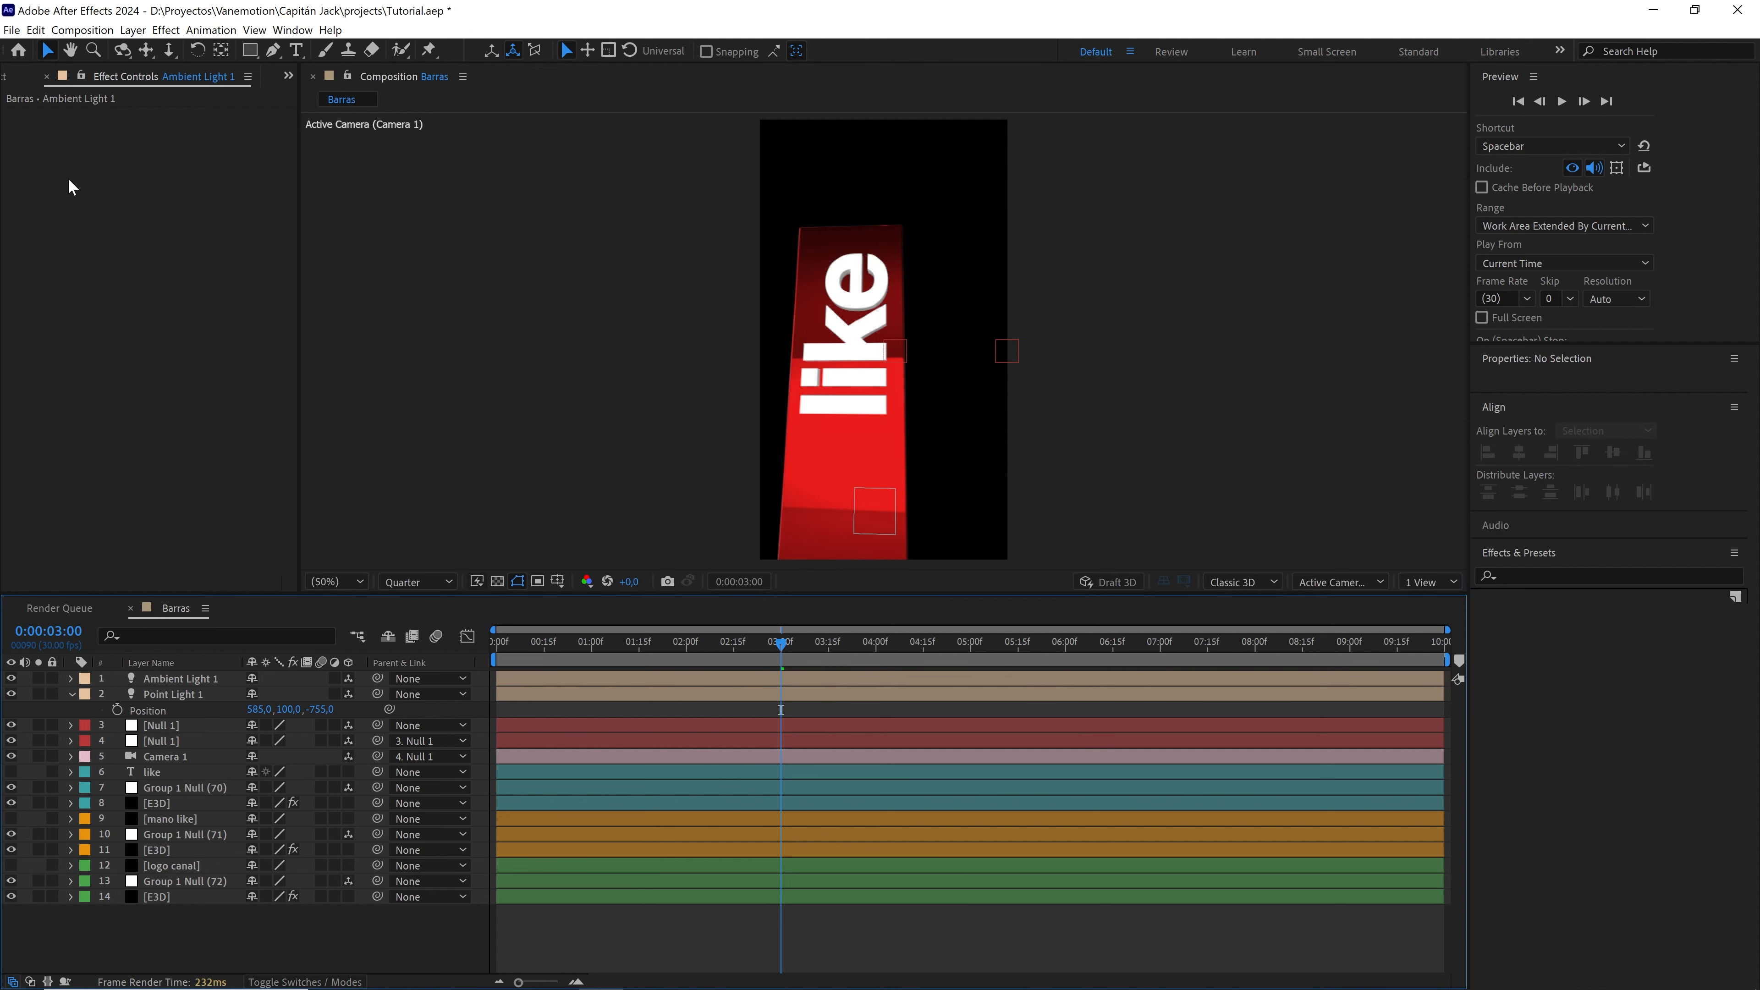
- With the playhead back at 0:00:00:00, collapse Point Light 1's properties and save the project
left_click(14, 79)
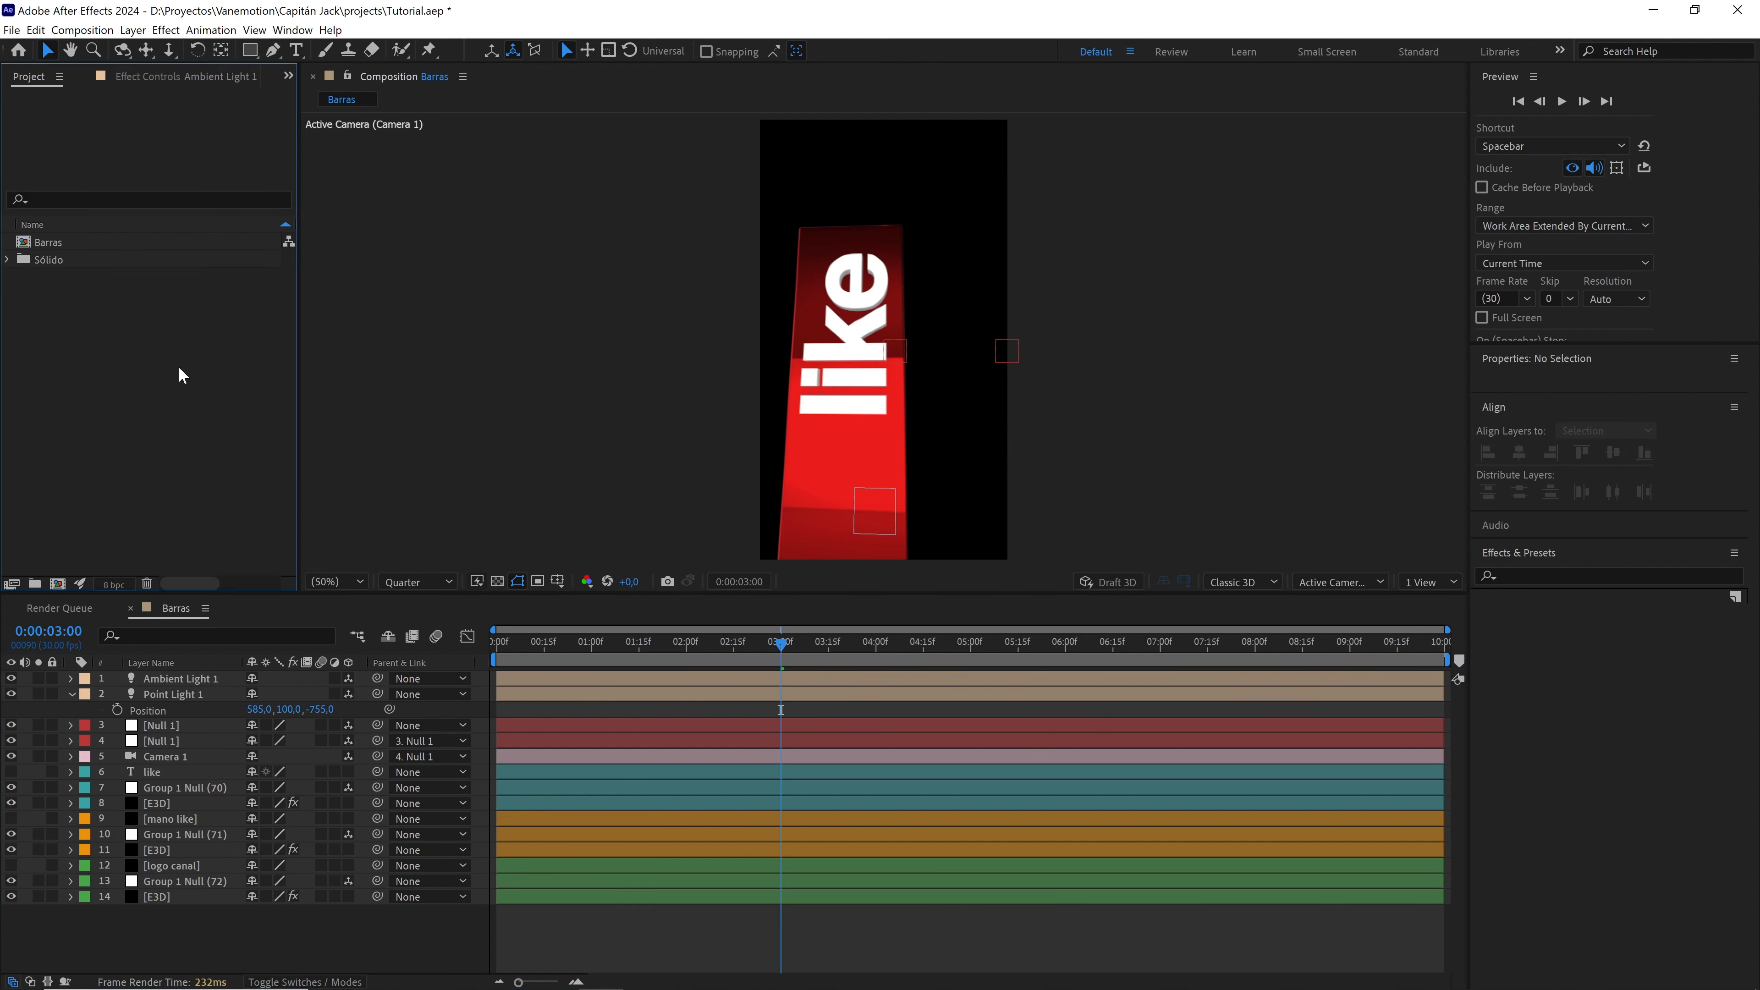
left_click_drag(526, 641, 198, 688)
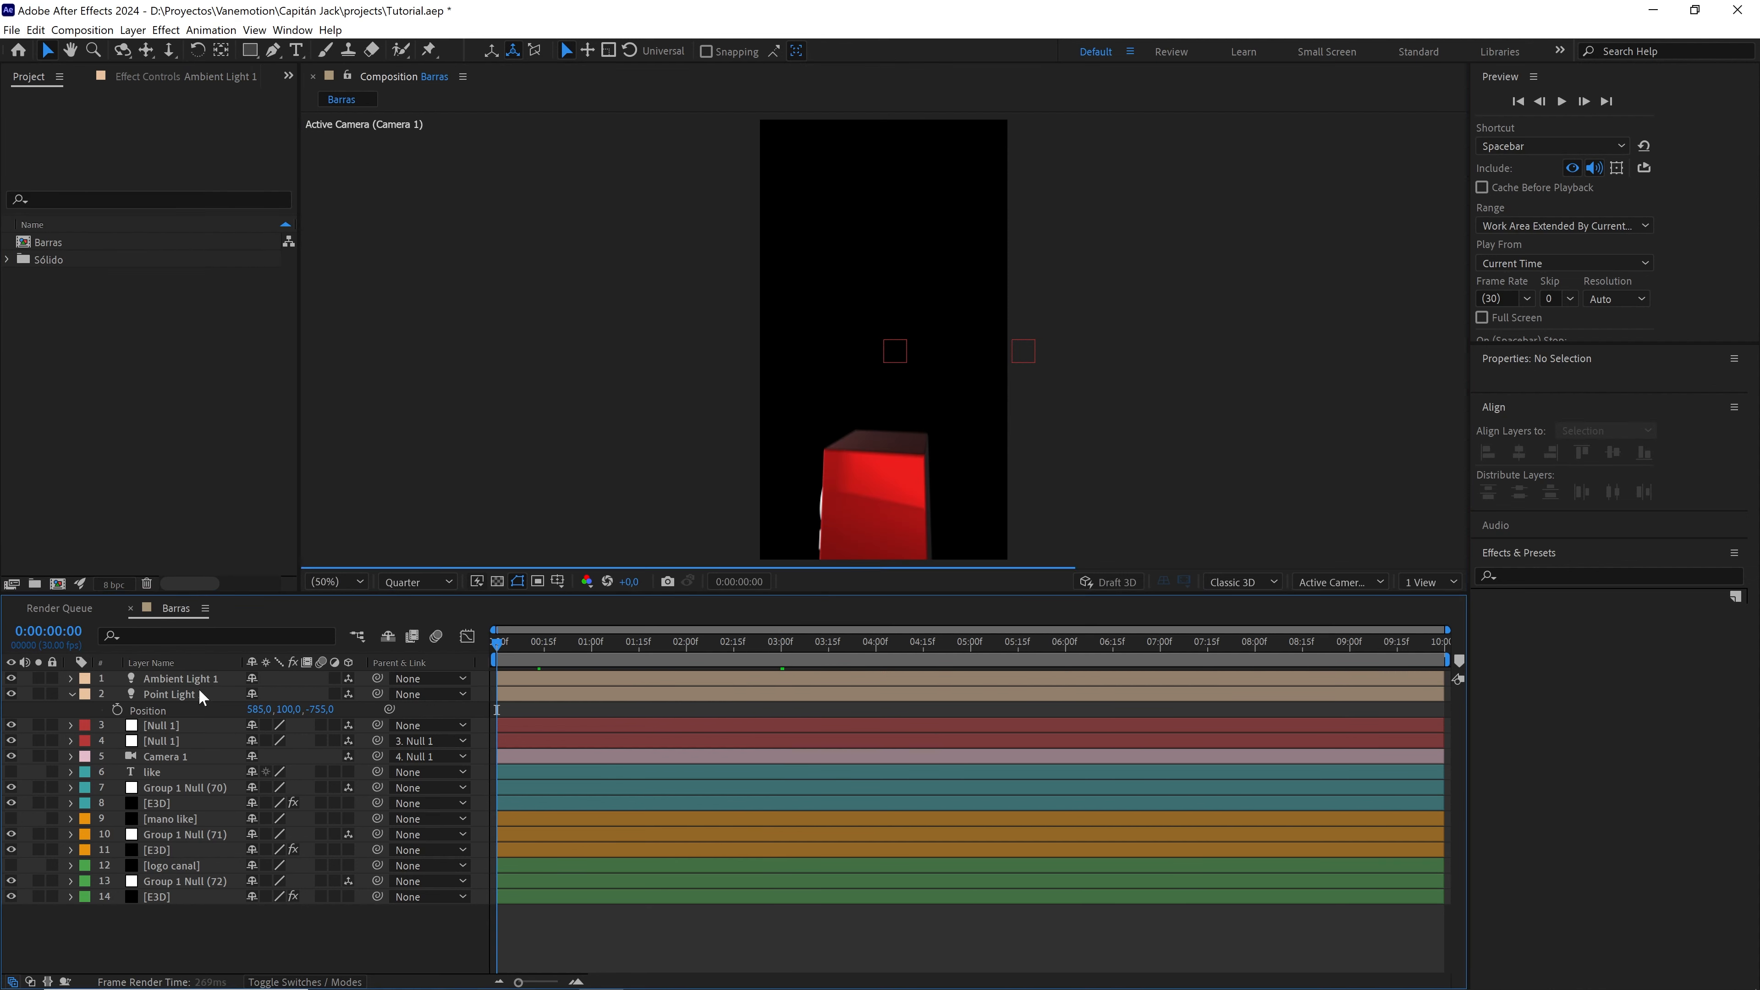
left_click(71, 694)
left_click(135, 520)
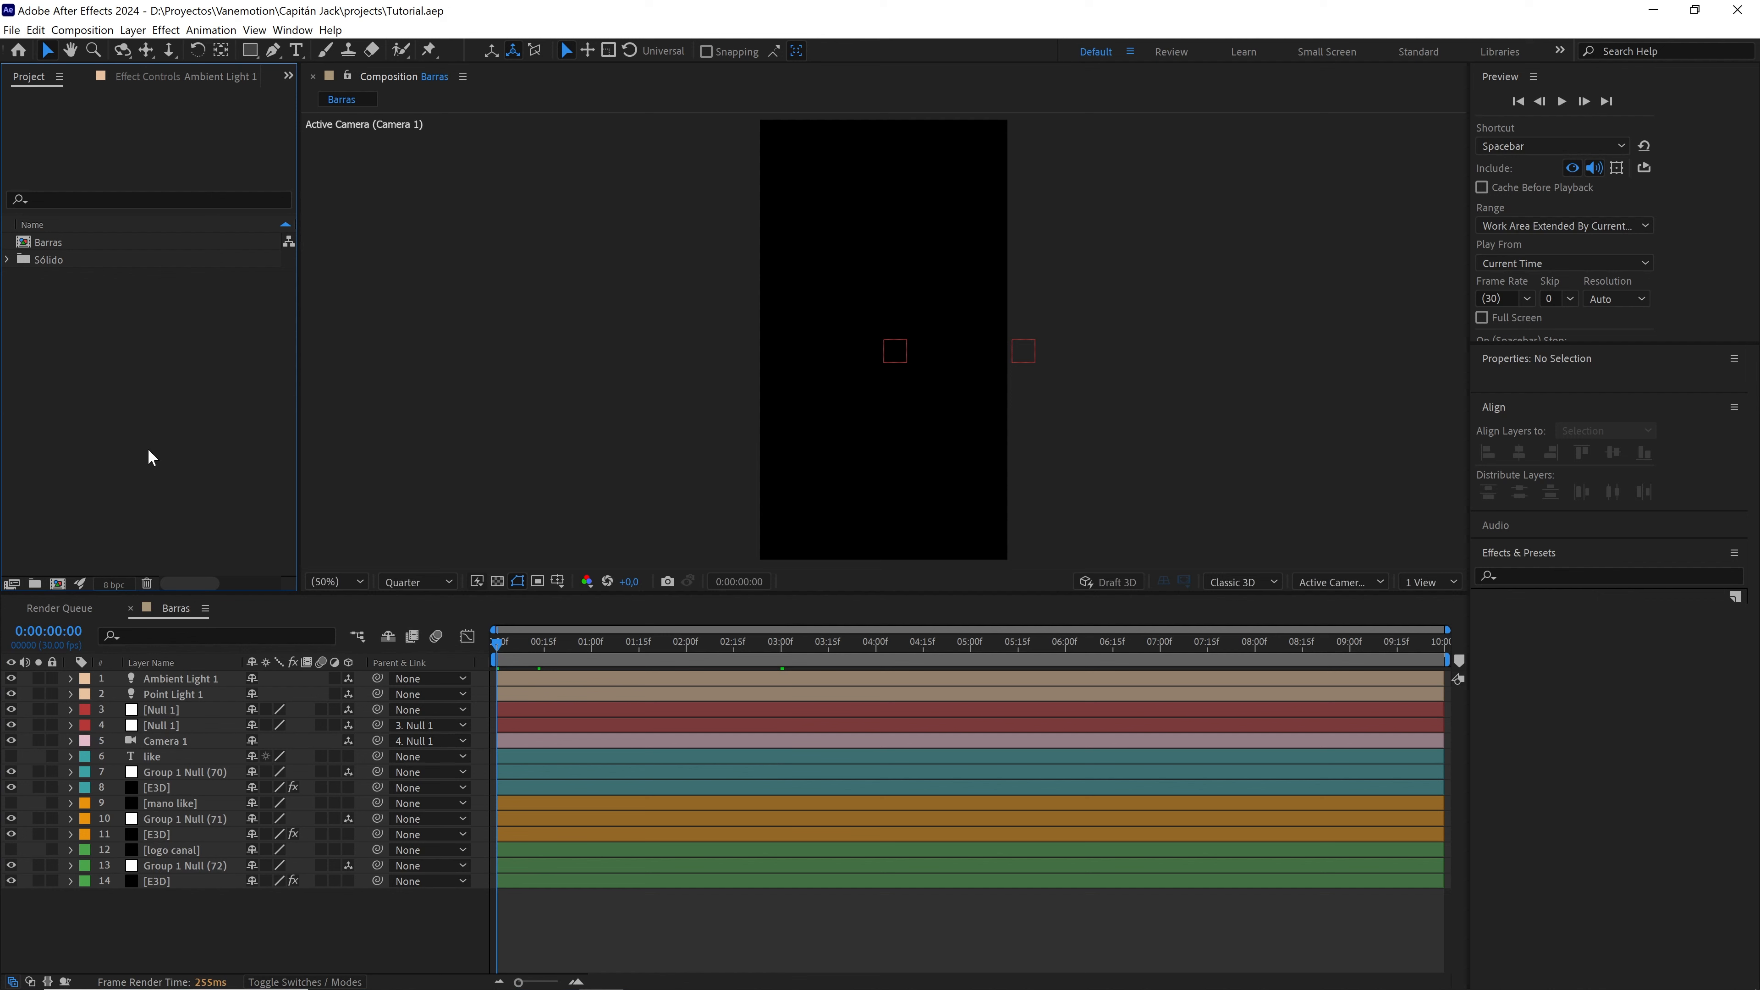
- Create a new composition from the Barras composition and rename it Barras efectos
left_click(56, 244)
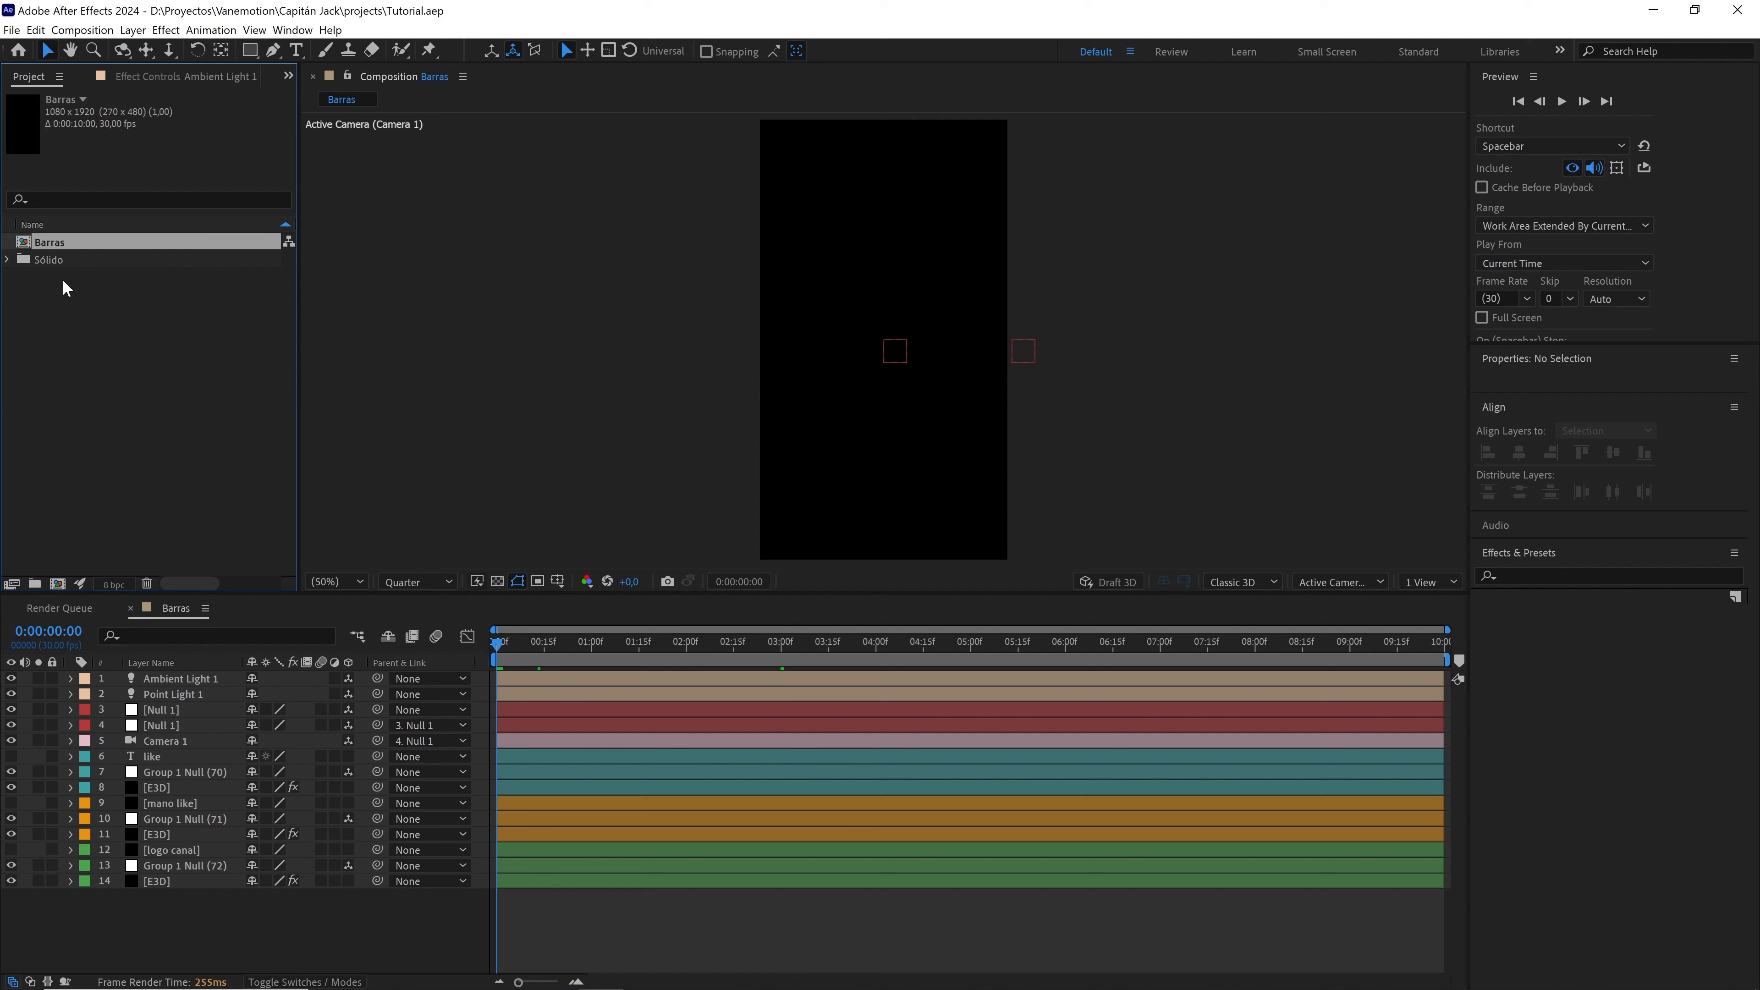
left_click_drag(51, 240, 58, 588)
right_click(73, 256)
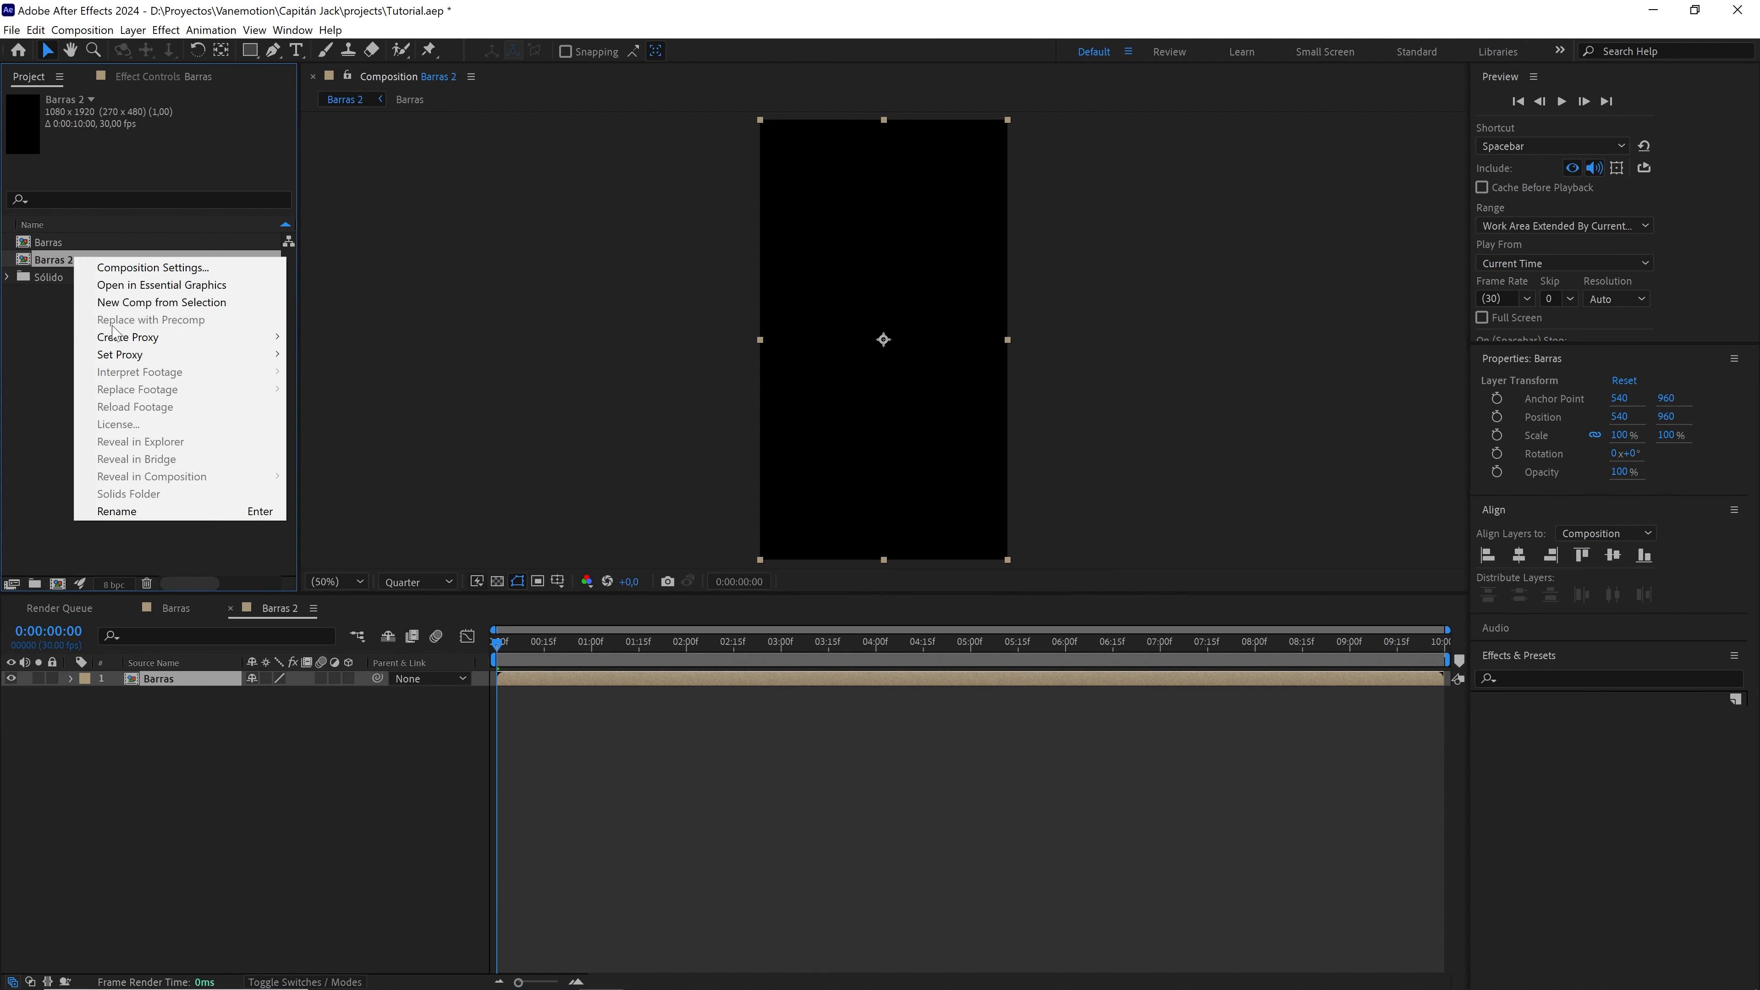
left_click(125, 512)
left_click_drag(65, 260, 89, 260)
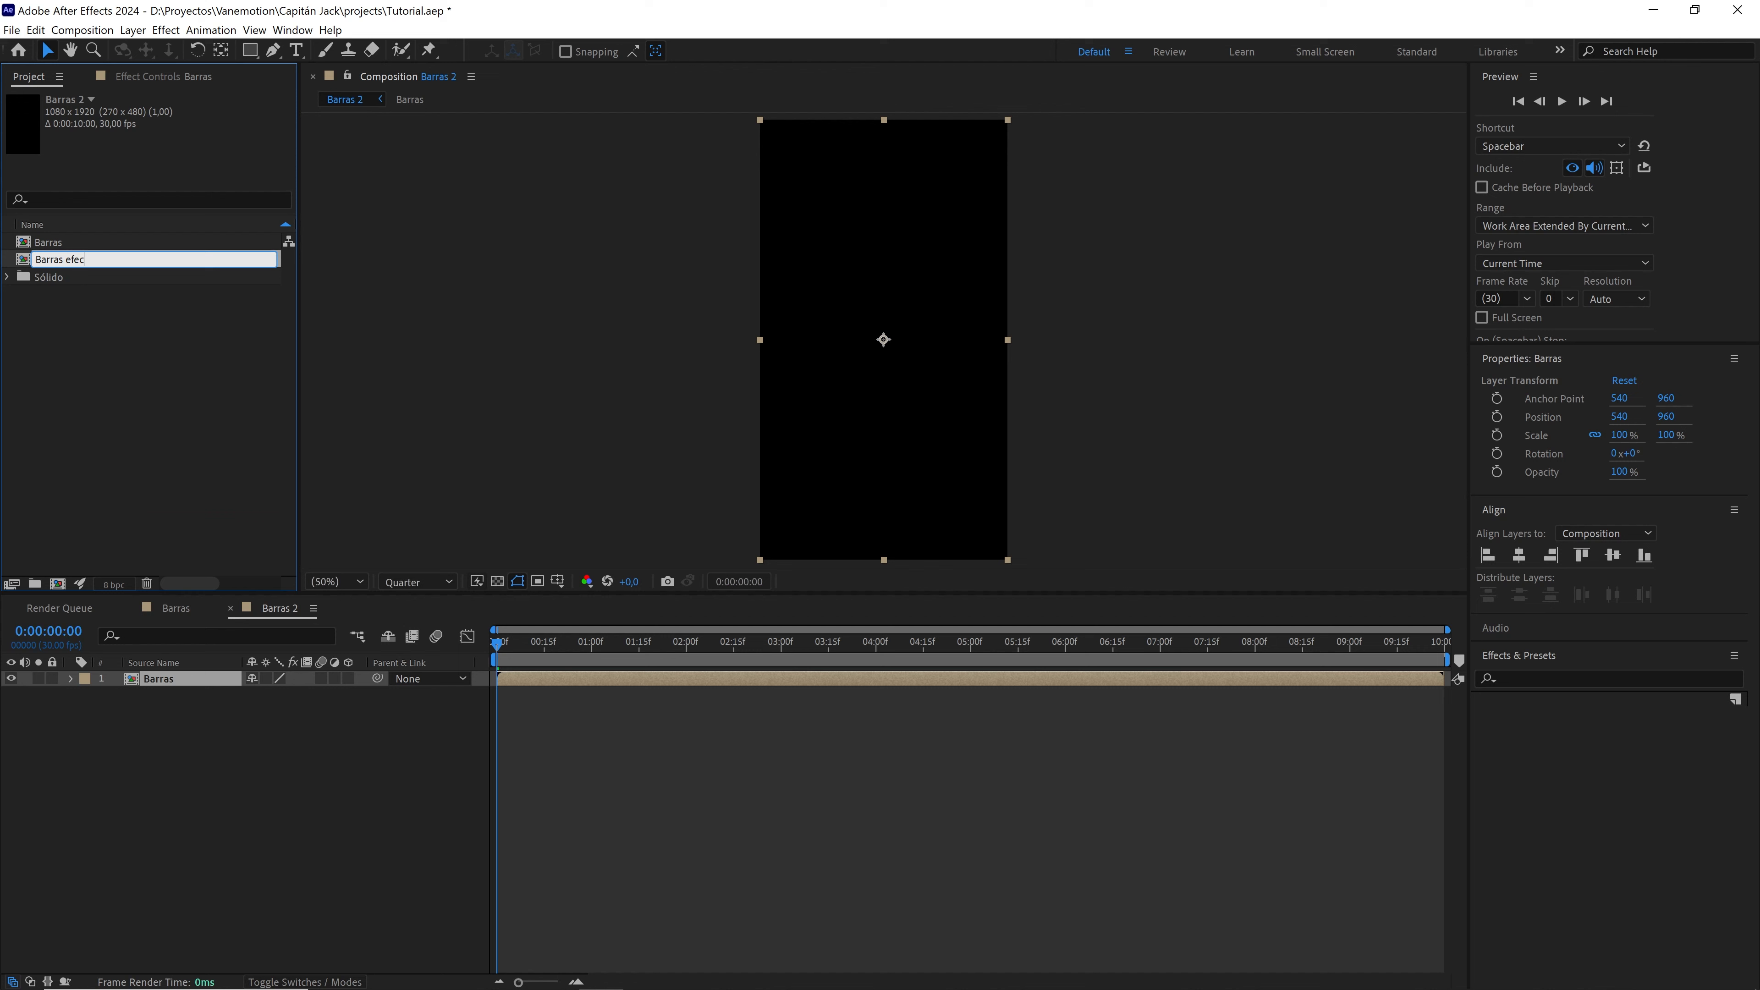
type("efectos")
left_click(144, 342)
- Duplicate the Barras composition as Barras outlines and place it above the Barras layer in Barras efectos
left_click(65, 242)
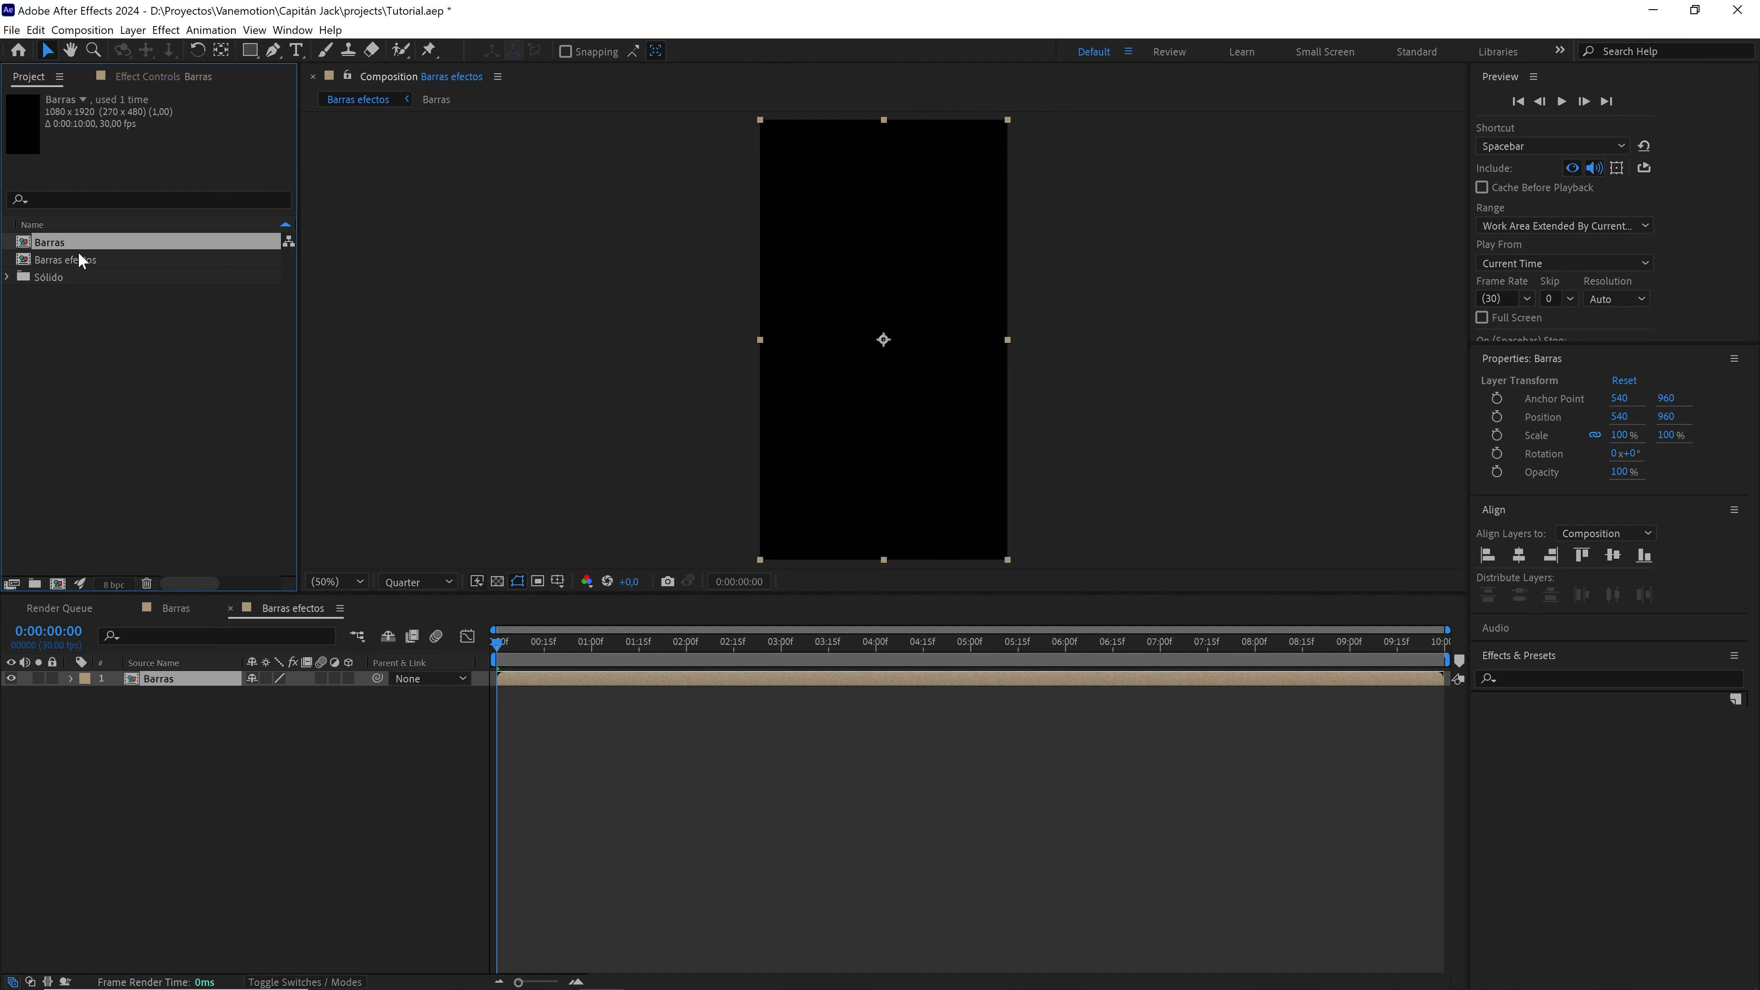
key("ctrl+d")
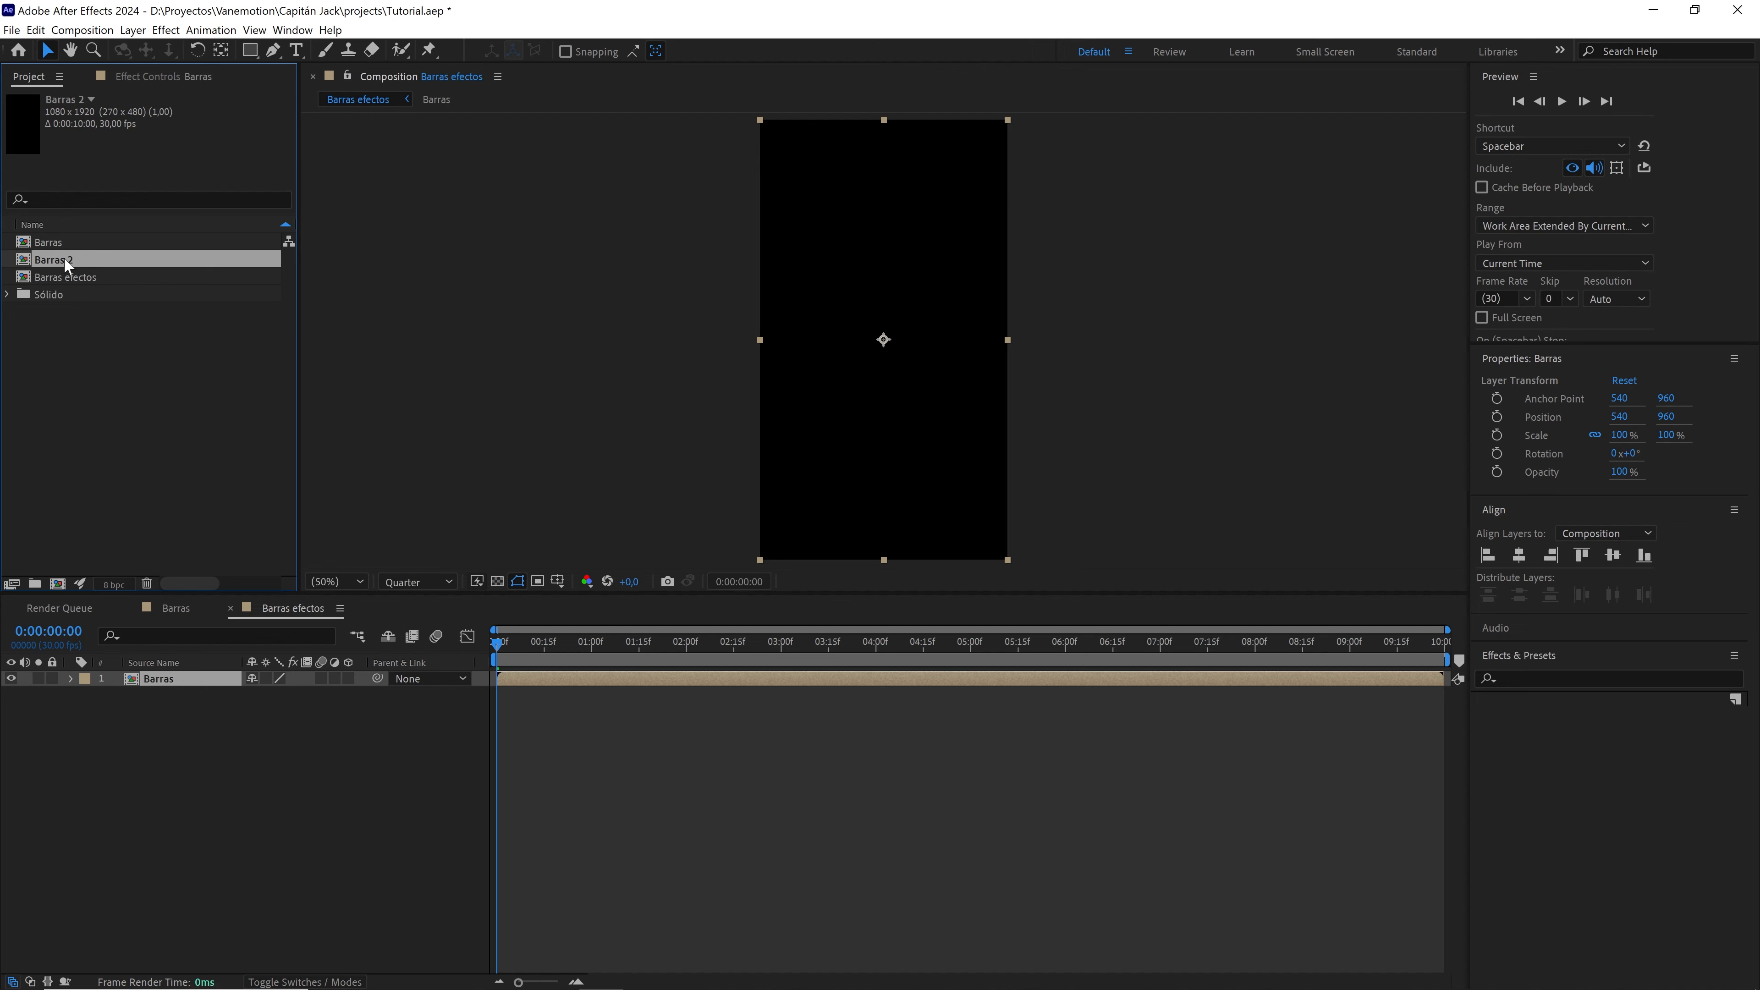
right_click(64, 260)
left_click(122, 511)
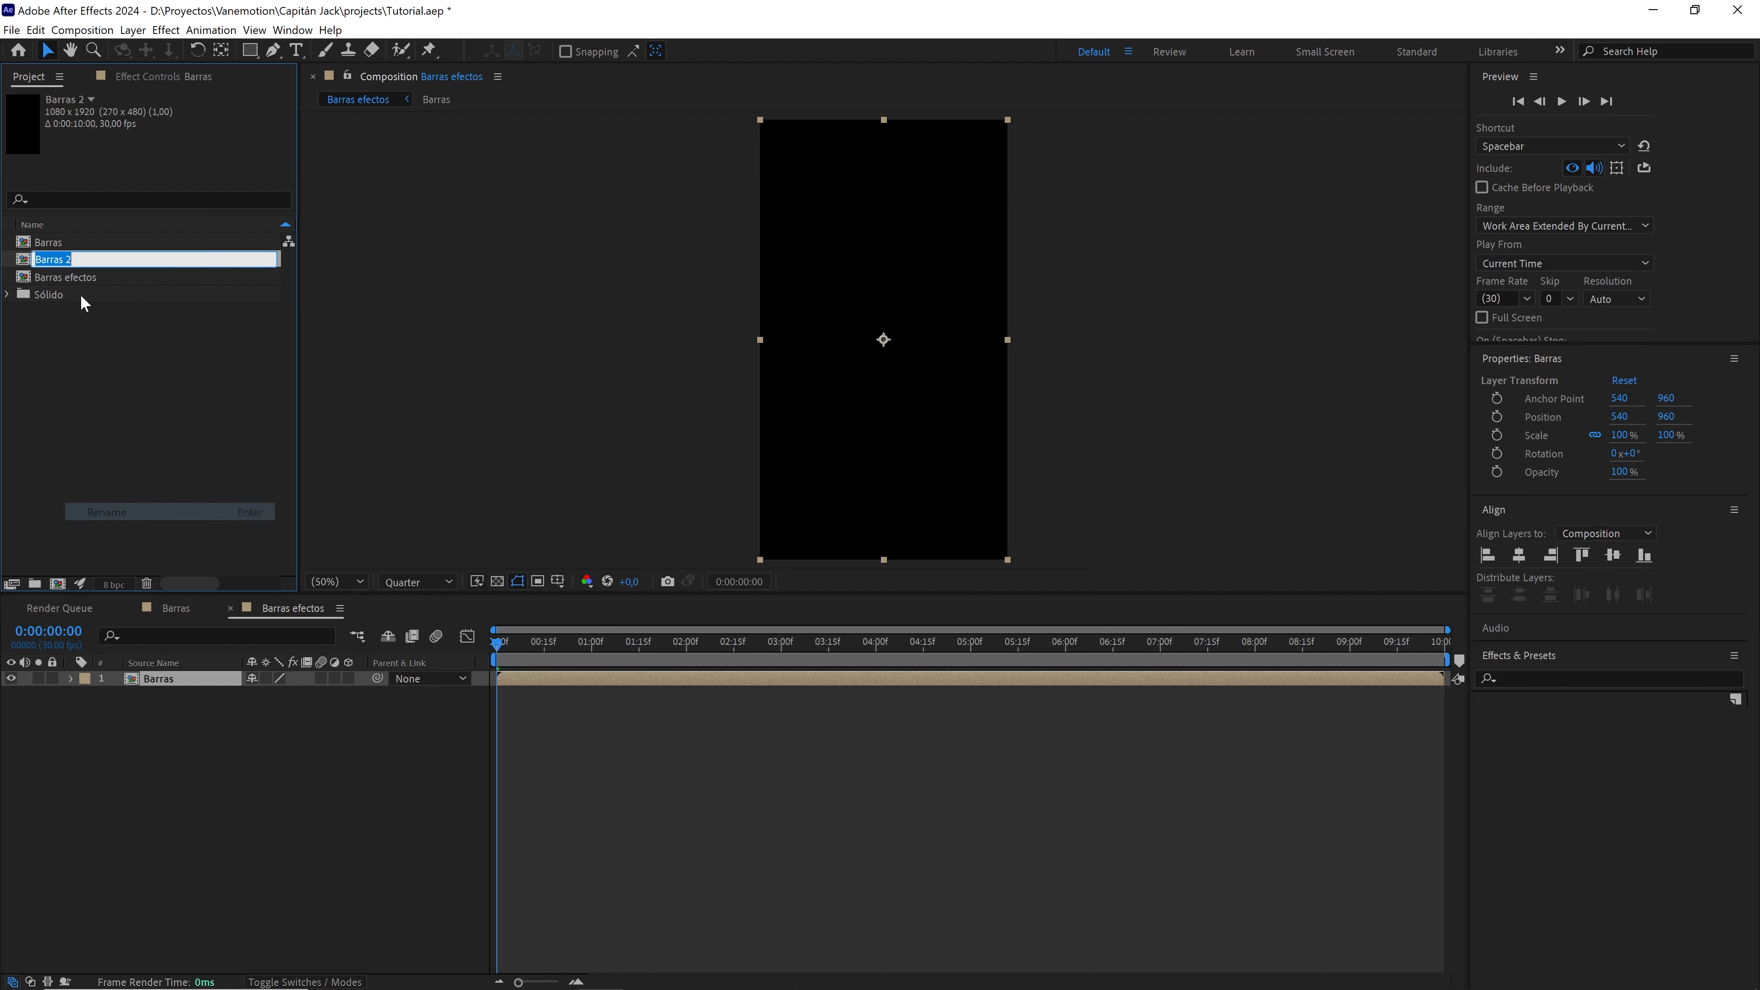
double_click(68, 260)
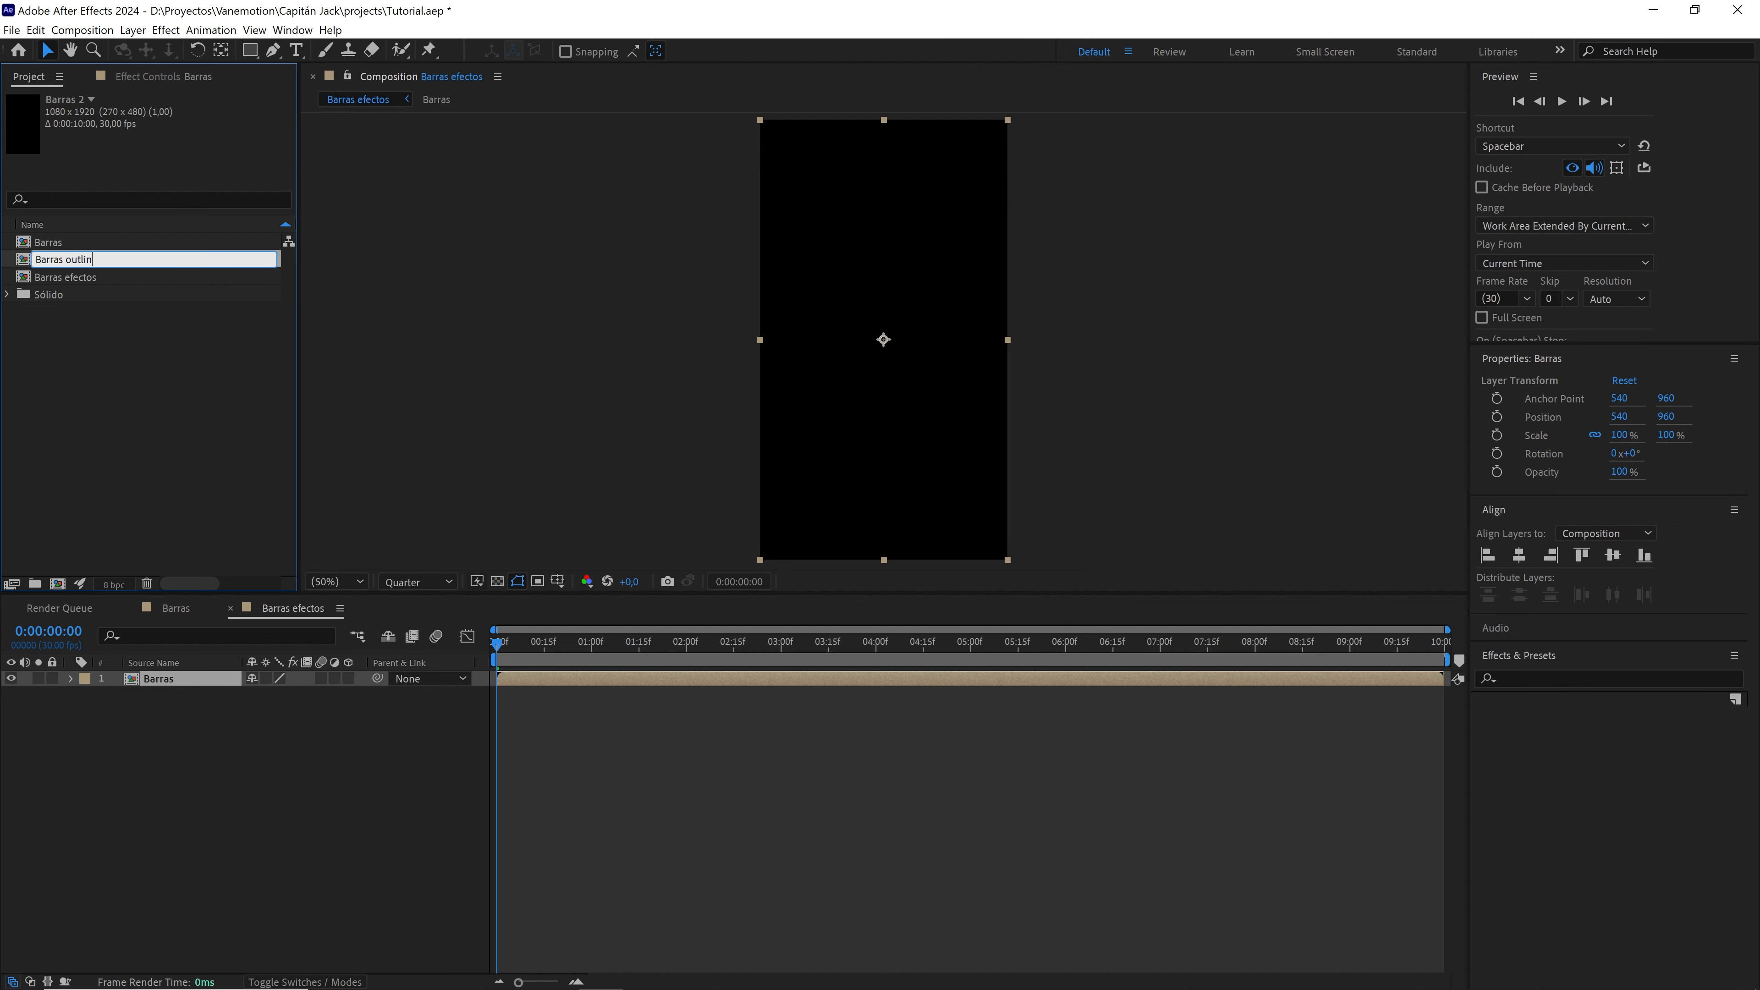
left_click(70, 332)
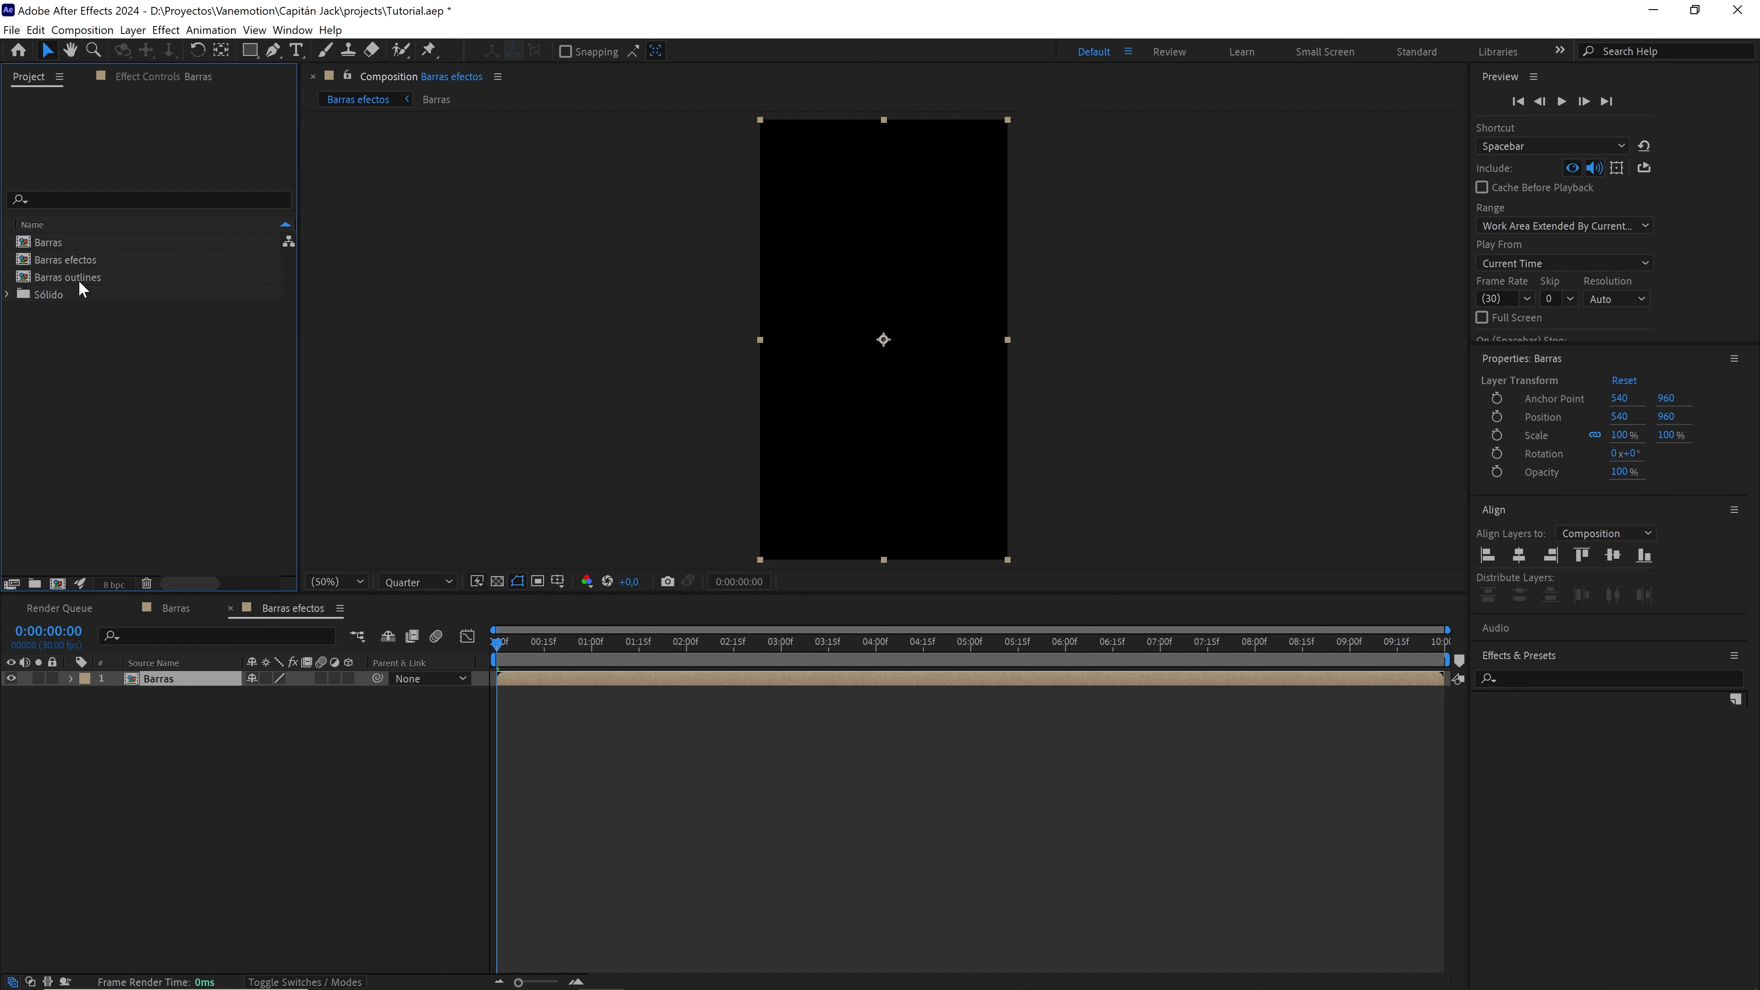
left_click_drag(85, 276, 190, 673)
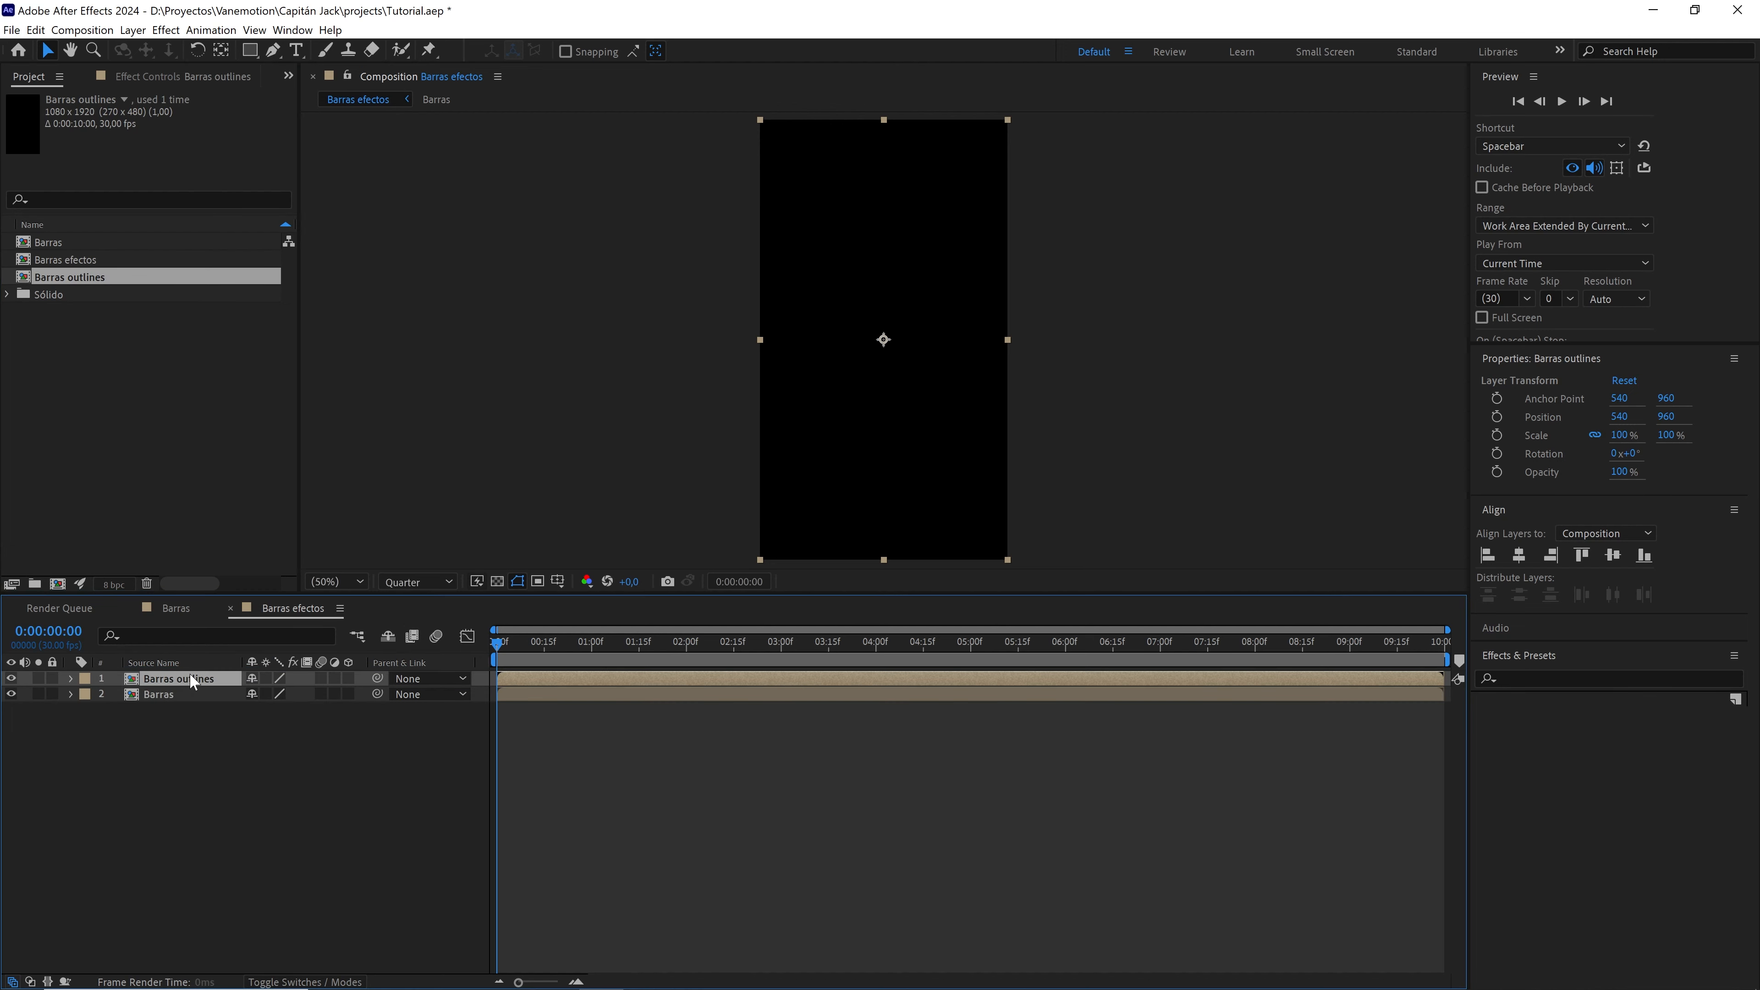
- Add a black 1080 × 1920 px solid named bg beneath both nested composition layers in Barras efectos
left_click(143, 761)
right_click(177, 771)
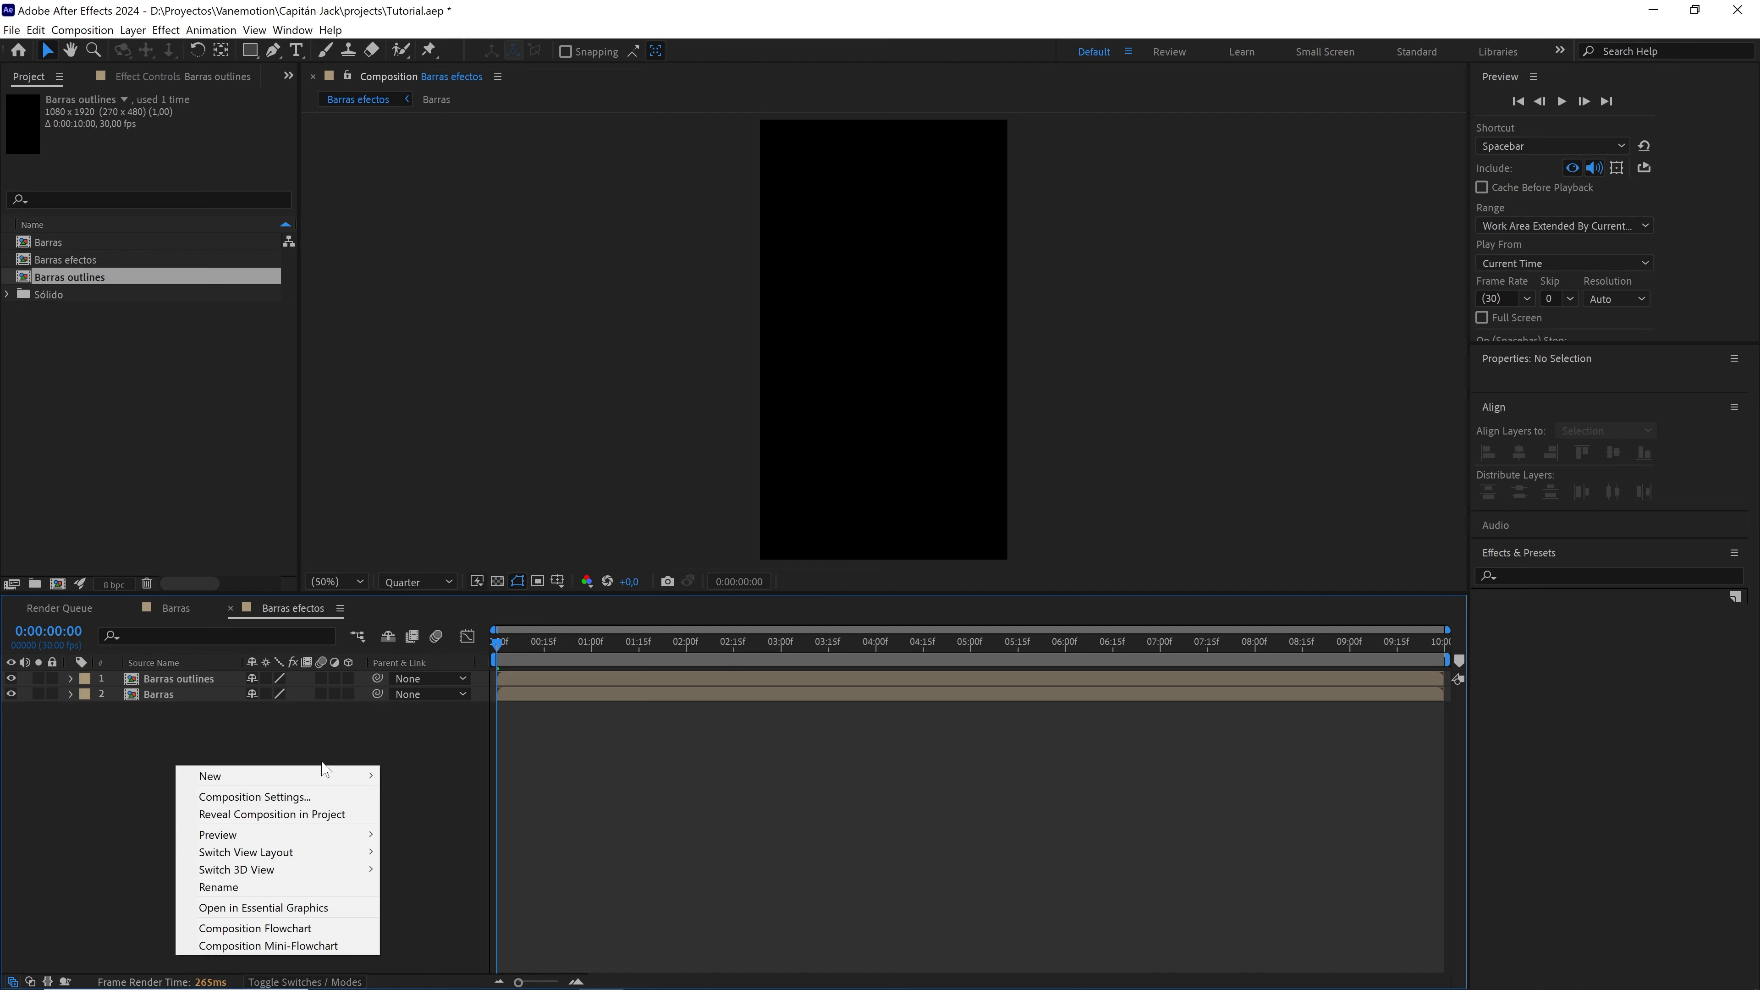
mouse_move(333, 776)
left_click(435, 820)
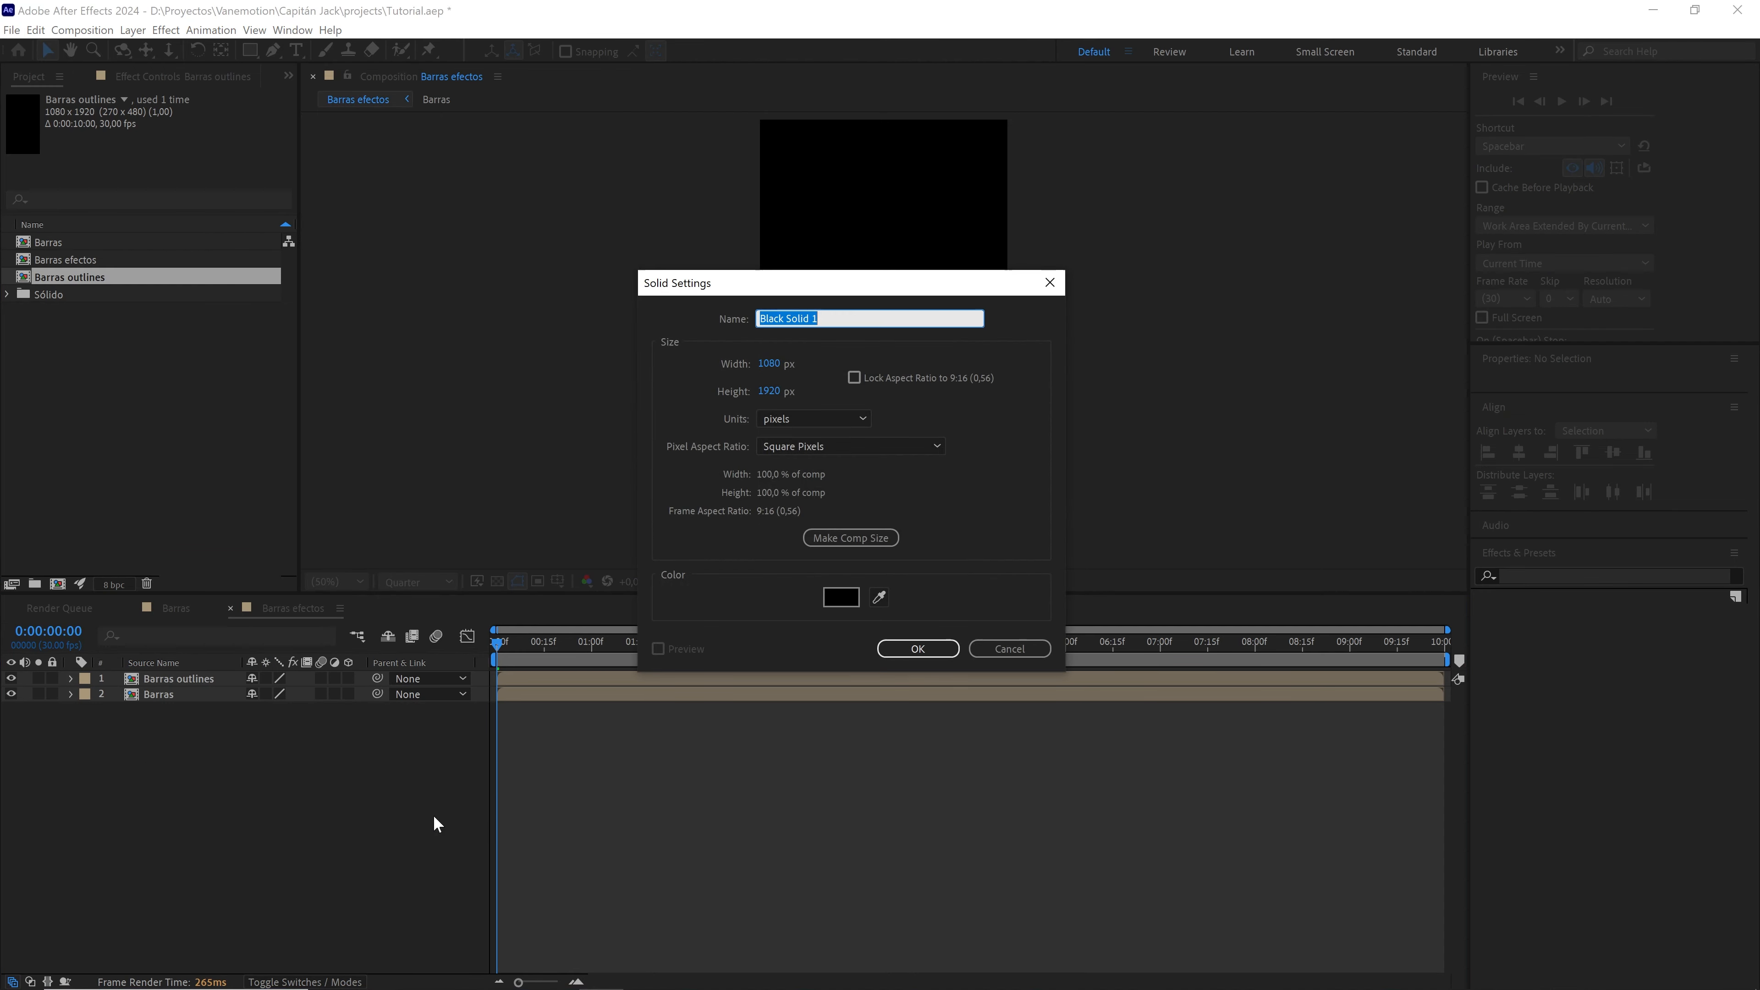
type("bg")
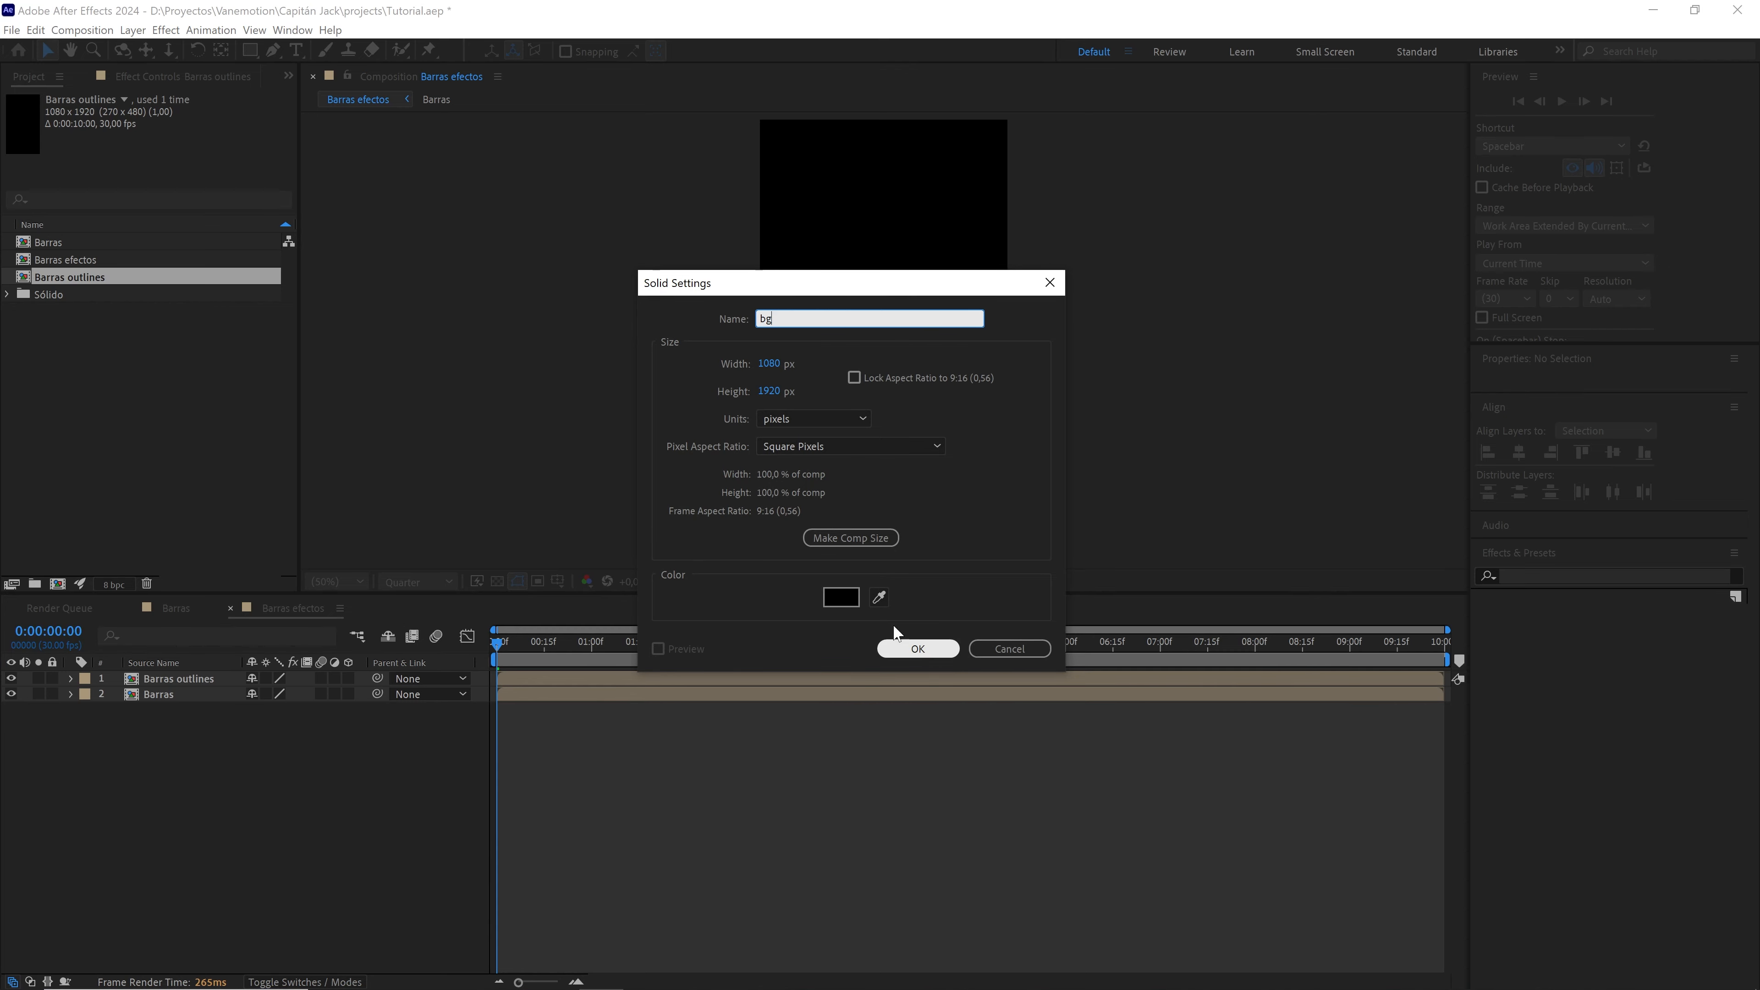
left_click(930, 650)
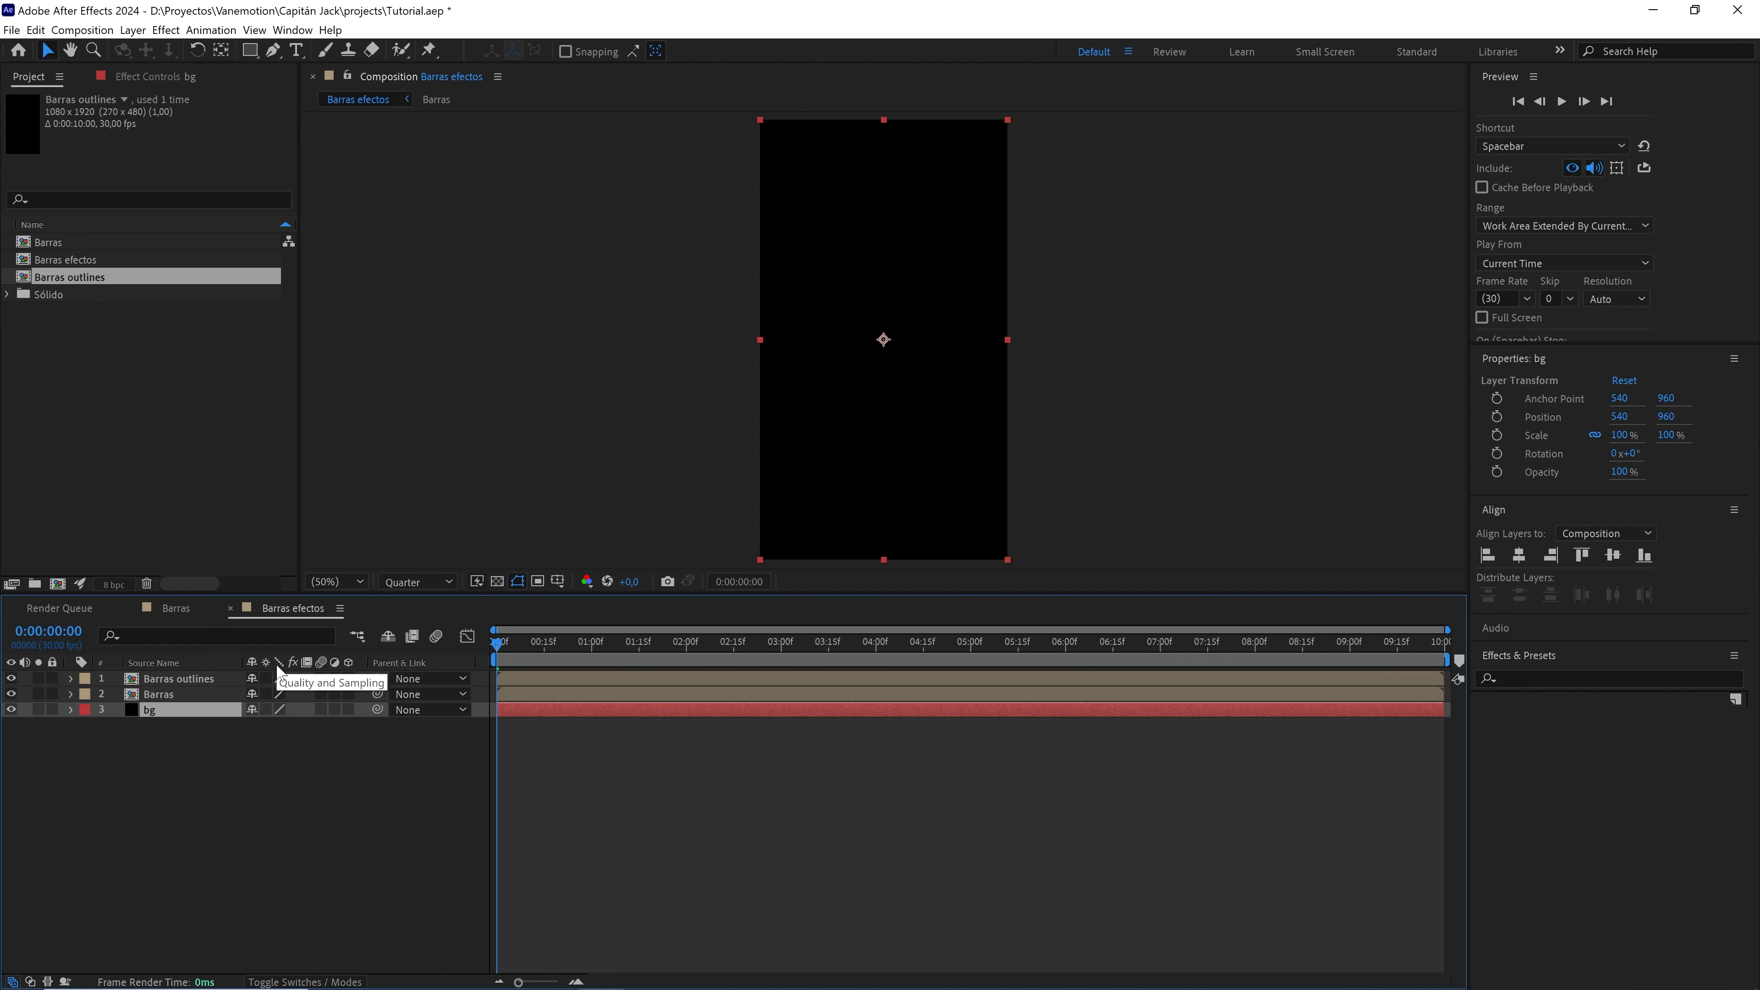
- Apply the Gradient Ramp effect to the bg layer and set its End Color to dark red 320000
left_click(1591, 676)
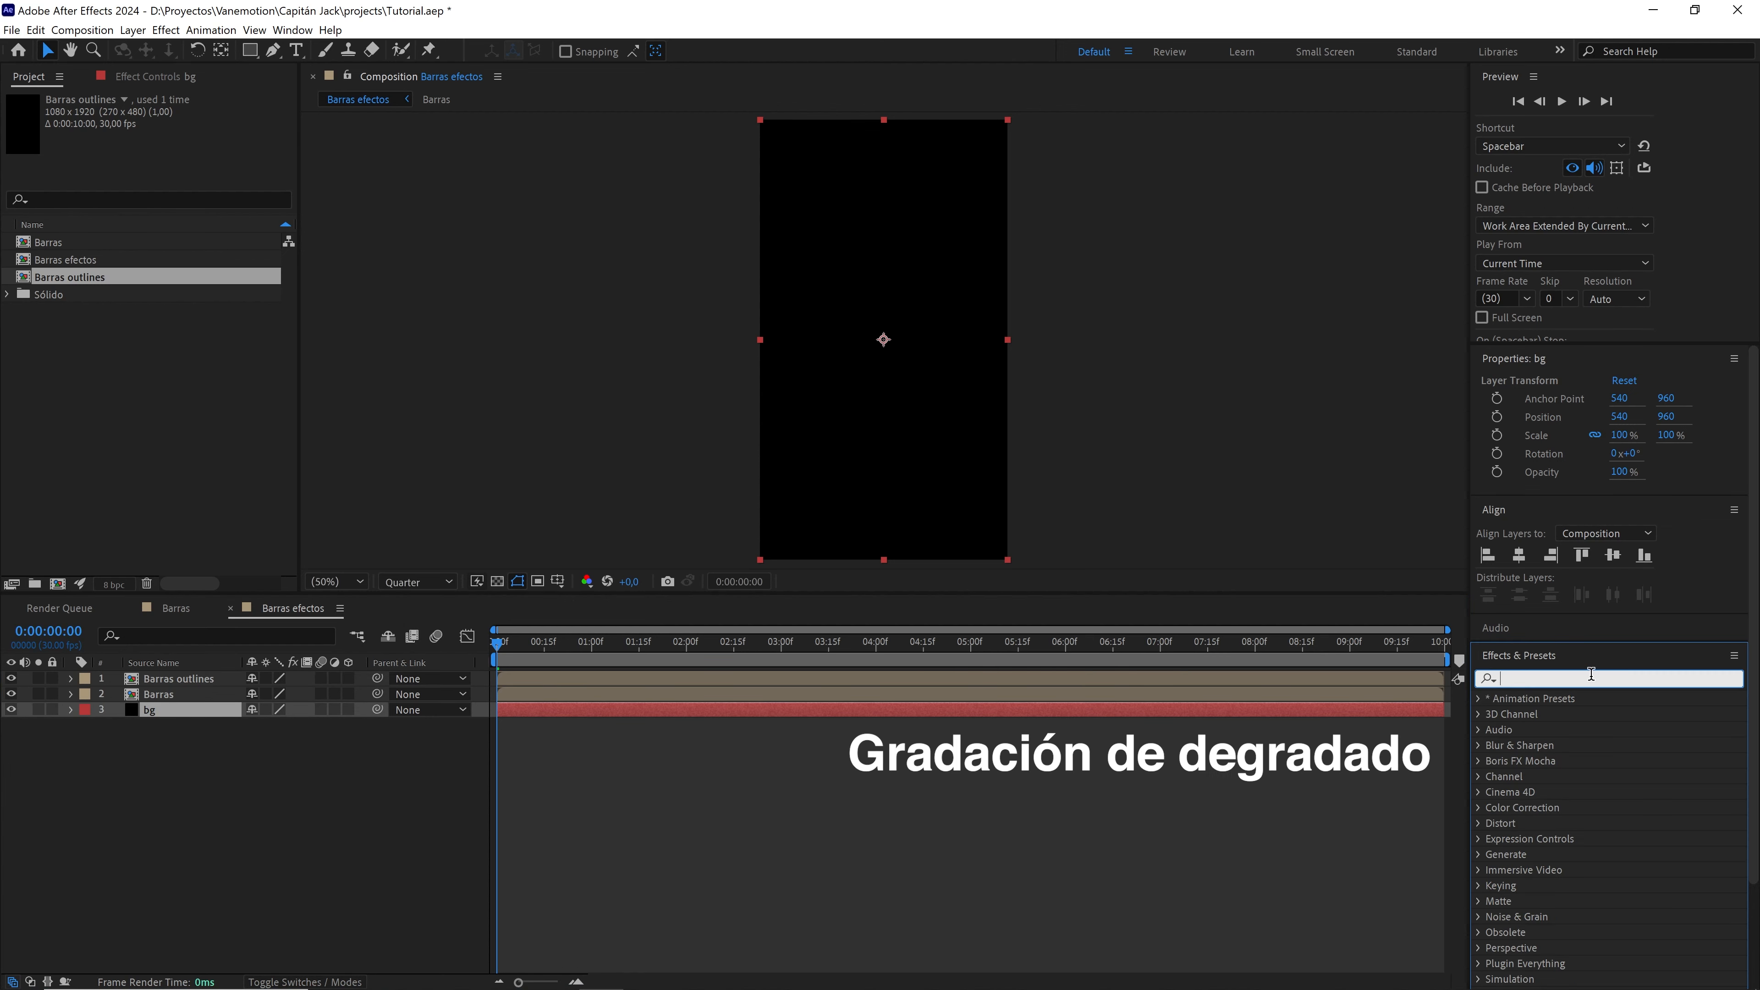
type("gradien")
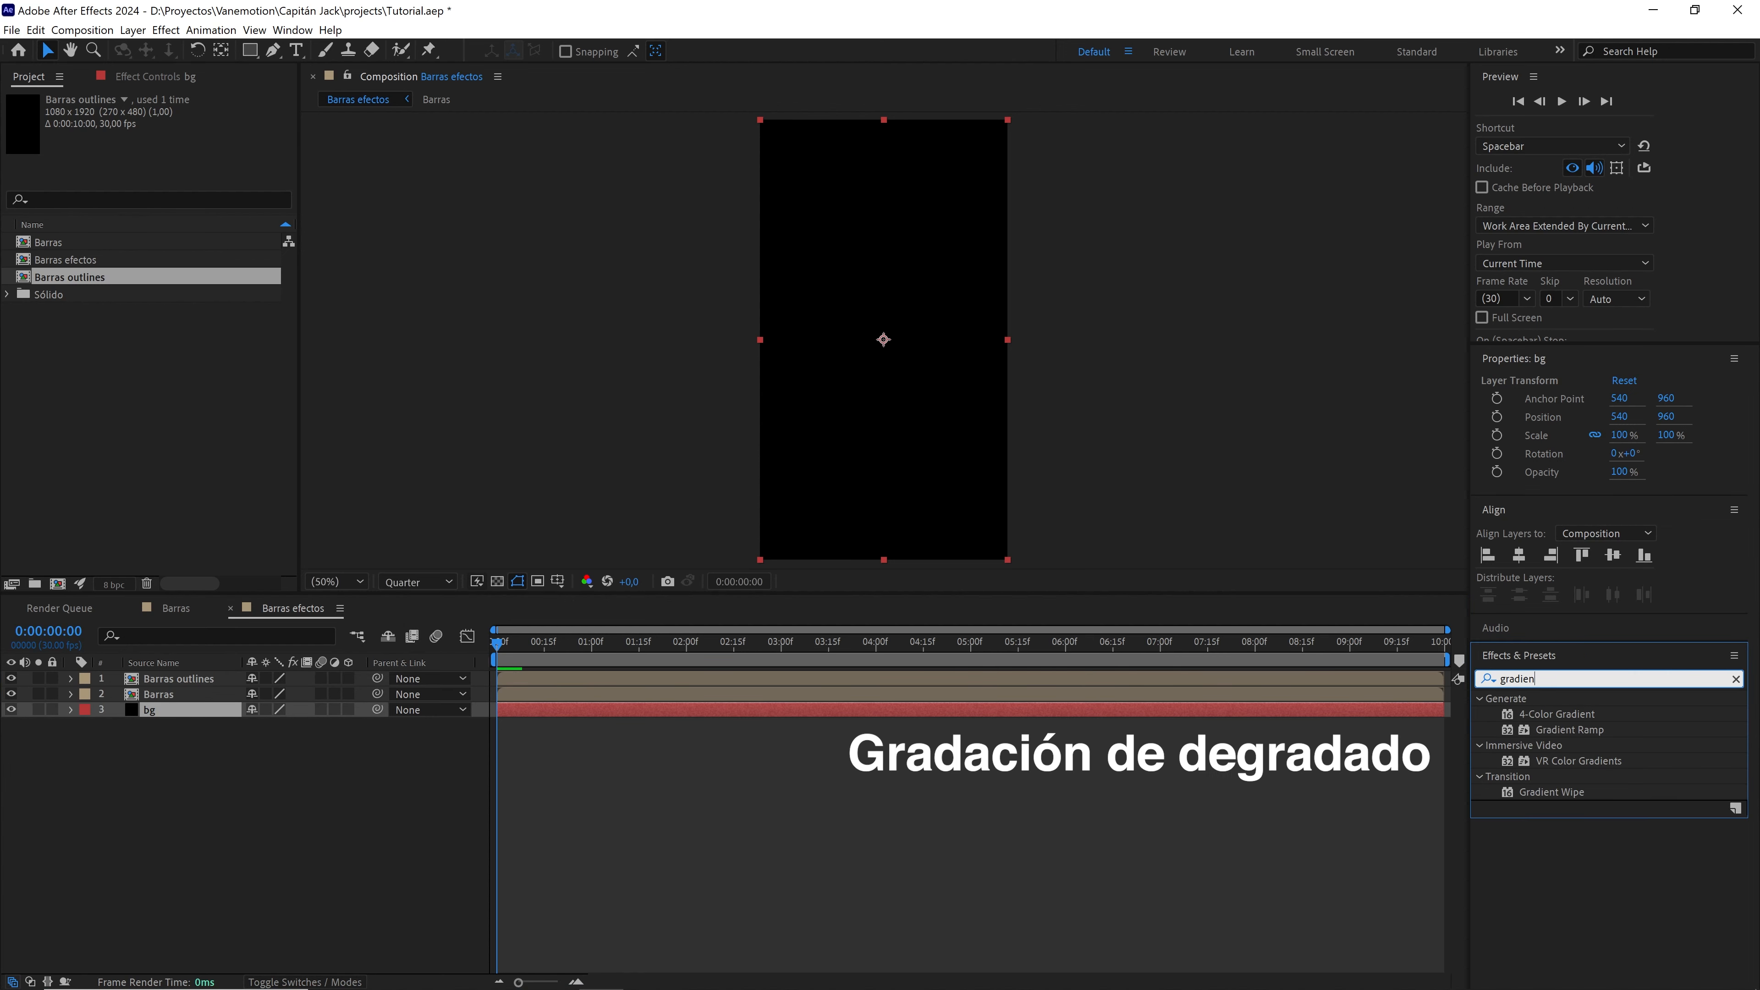
left_click_drag(1568, 729, 199, 714)
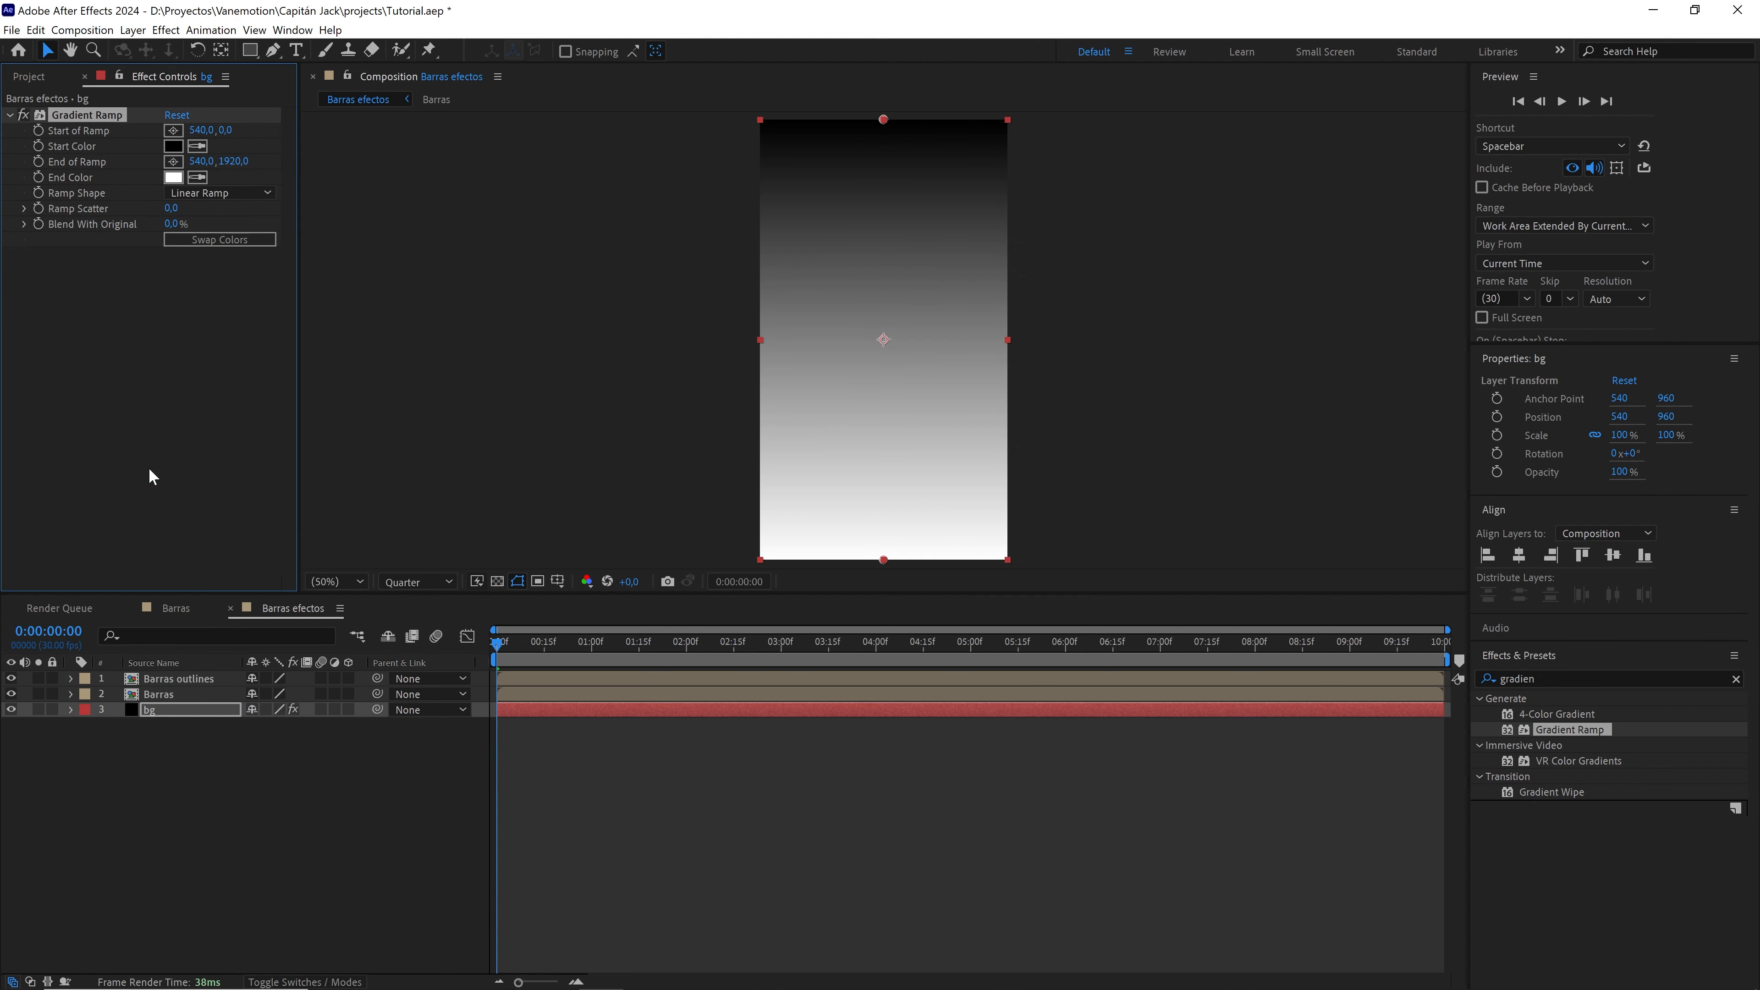
left_click(173, 177)
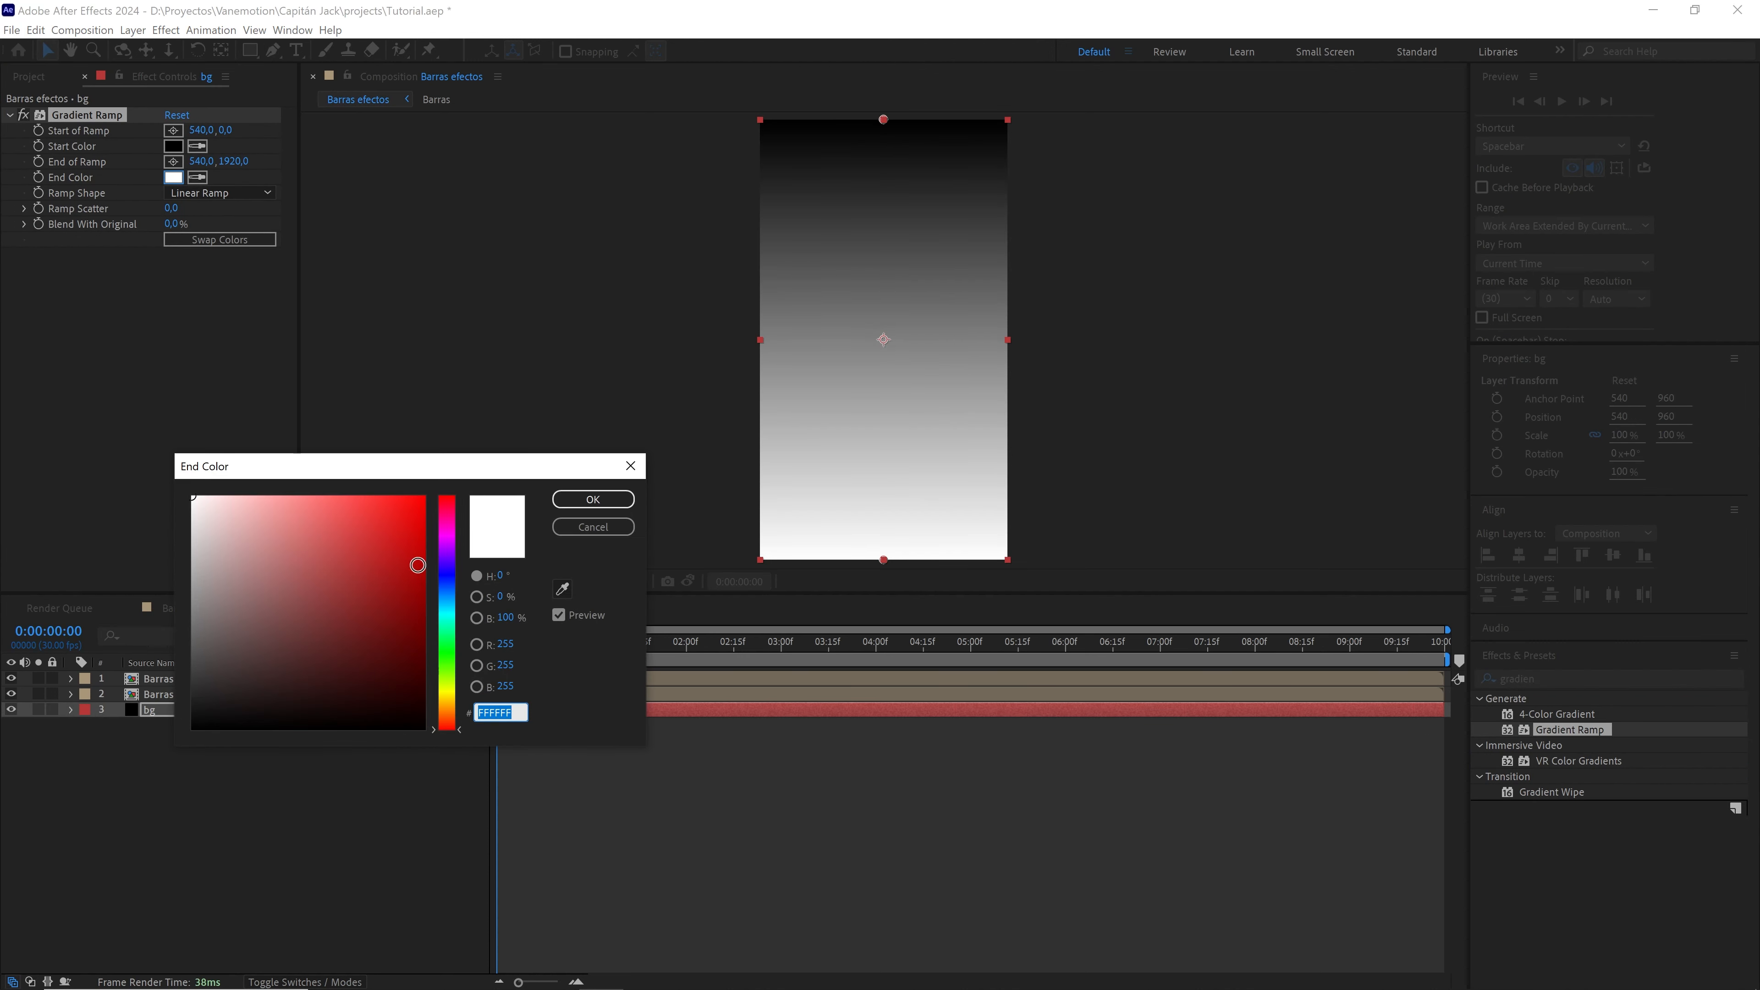
left_click(447, 530)
mouse_move(447, 530)
left_mouse_down()
mouse_move(447, 496)
mouse_move(409, 503)
mouse_move(424, 589)
mouse_move(483, 687)
left_mouse_up()
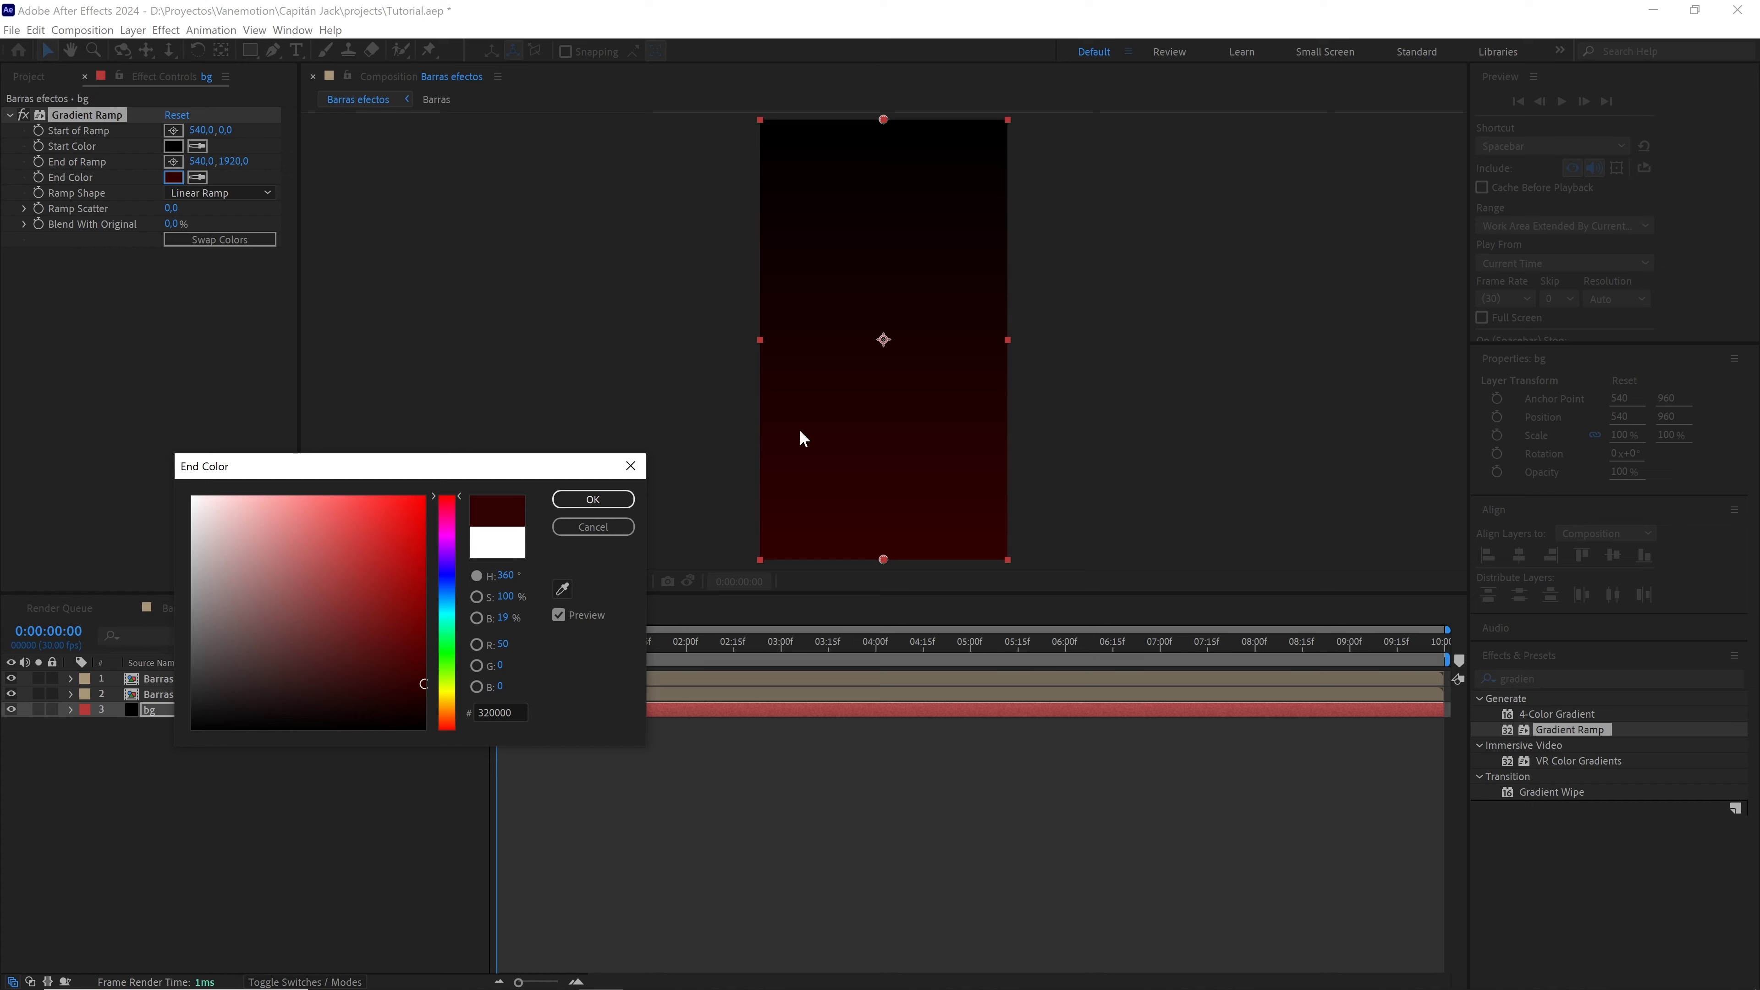
left_click(595, 500)
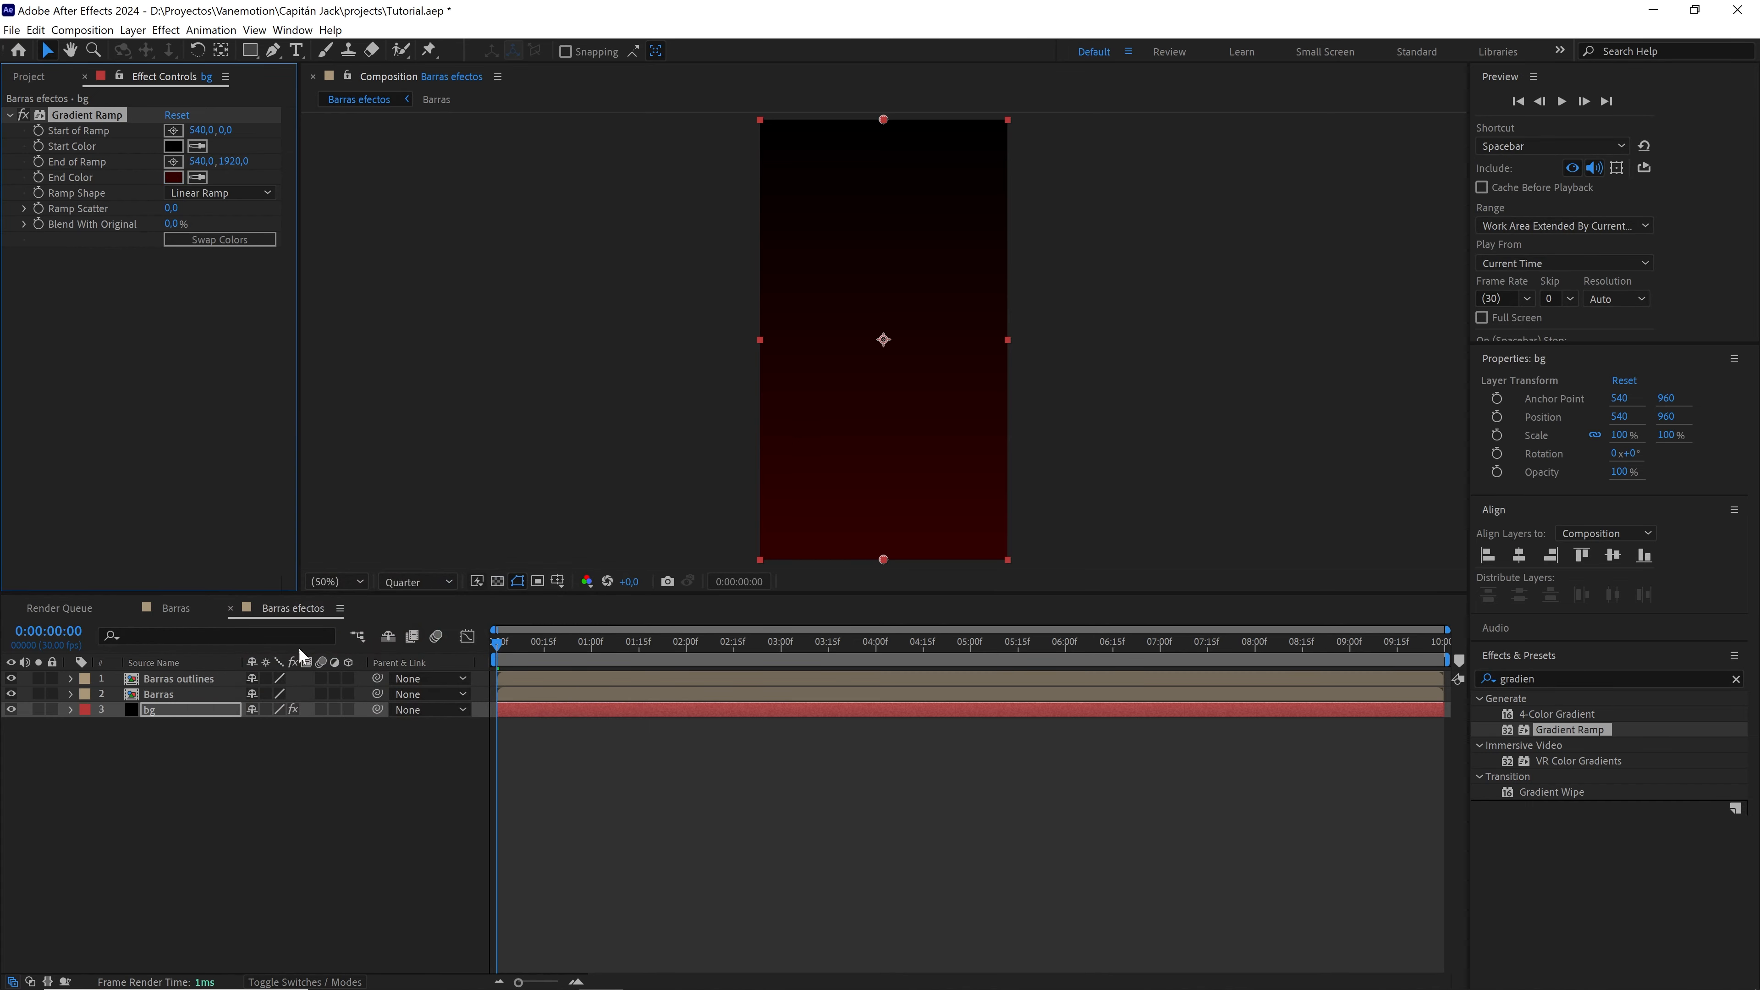
- Inspect the like bar against the gradient at 0:00:01:06 and open the nested Barras outlines composition
left_click_drag(514, 642, 601, 643)
left_click_drag(601, 644, 611, 645)
scroll(911, 417, "up", 2)
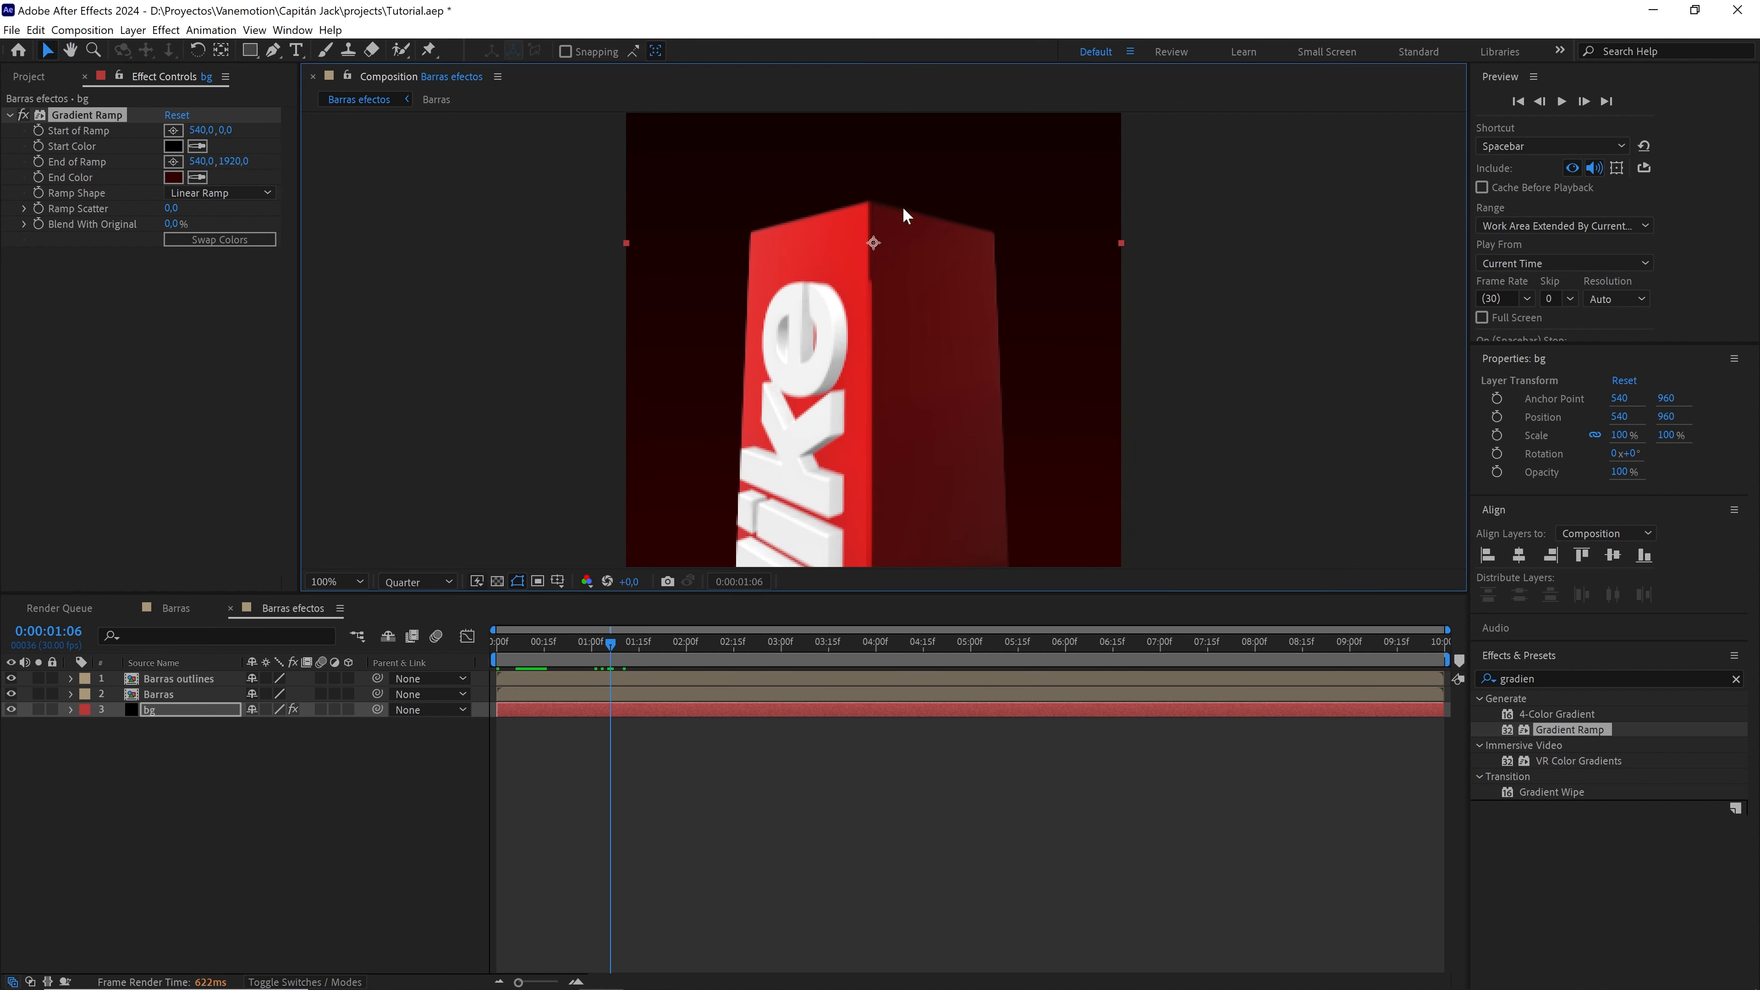
key("comma")
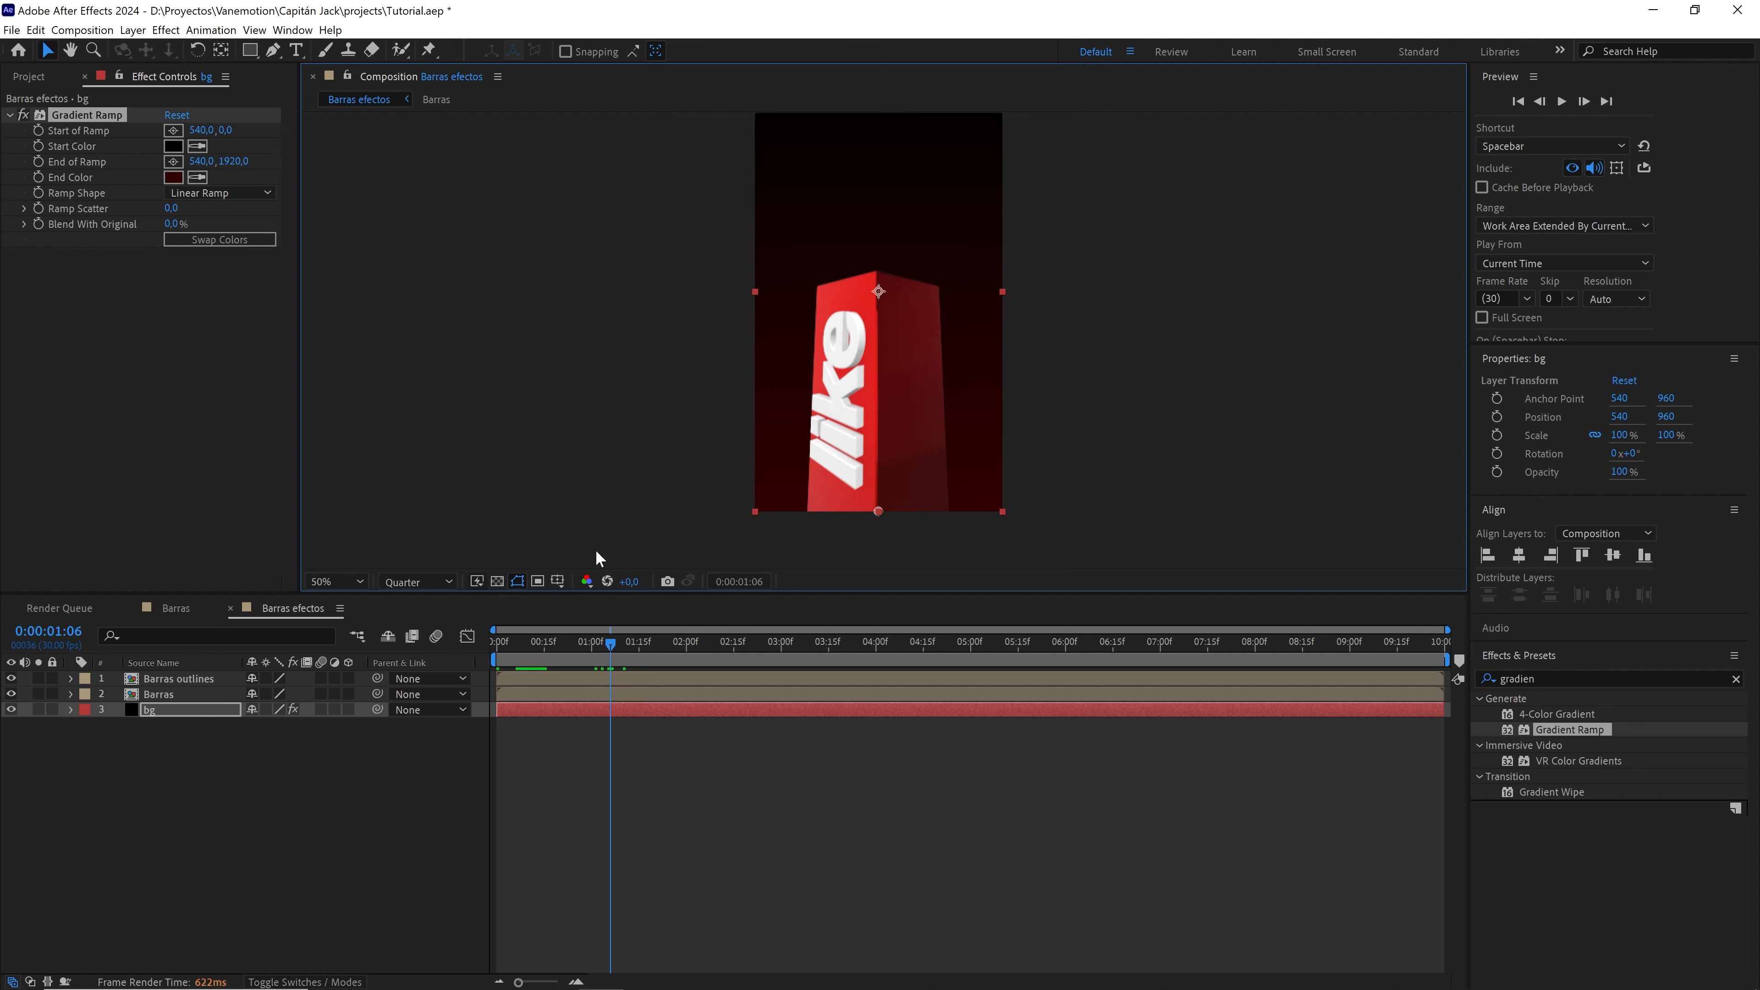
left_click(187, 679)
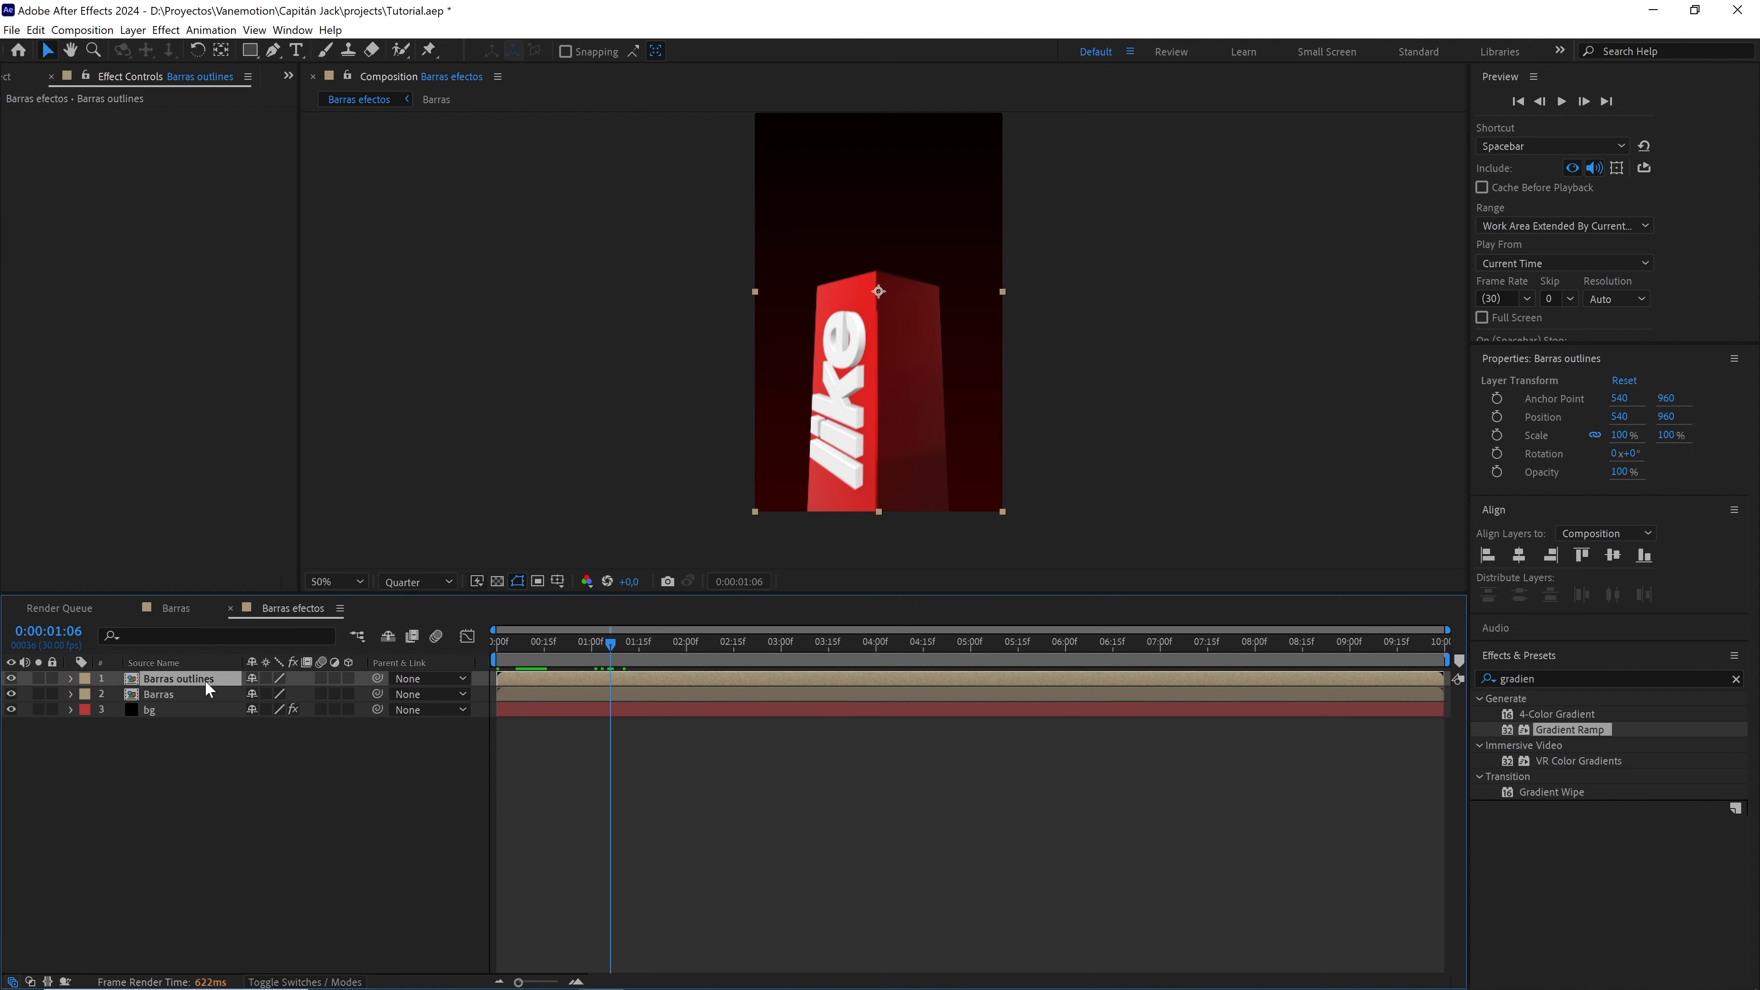
double_click(177, 677)
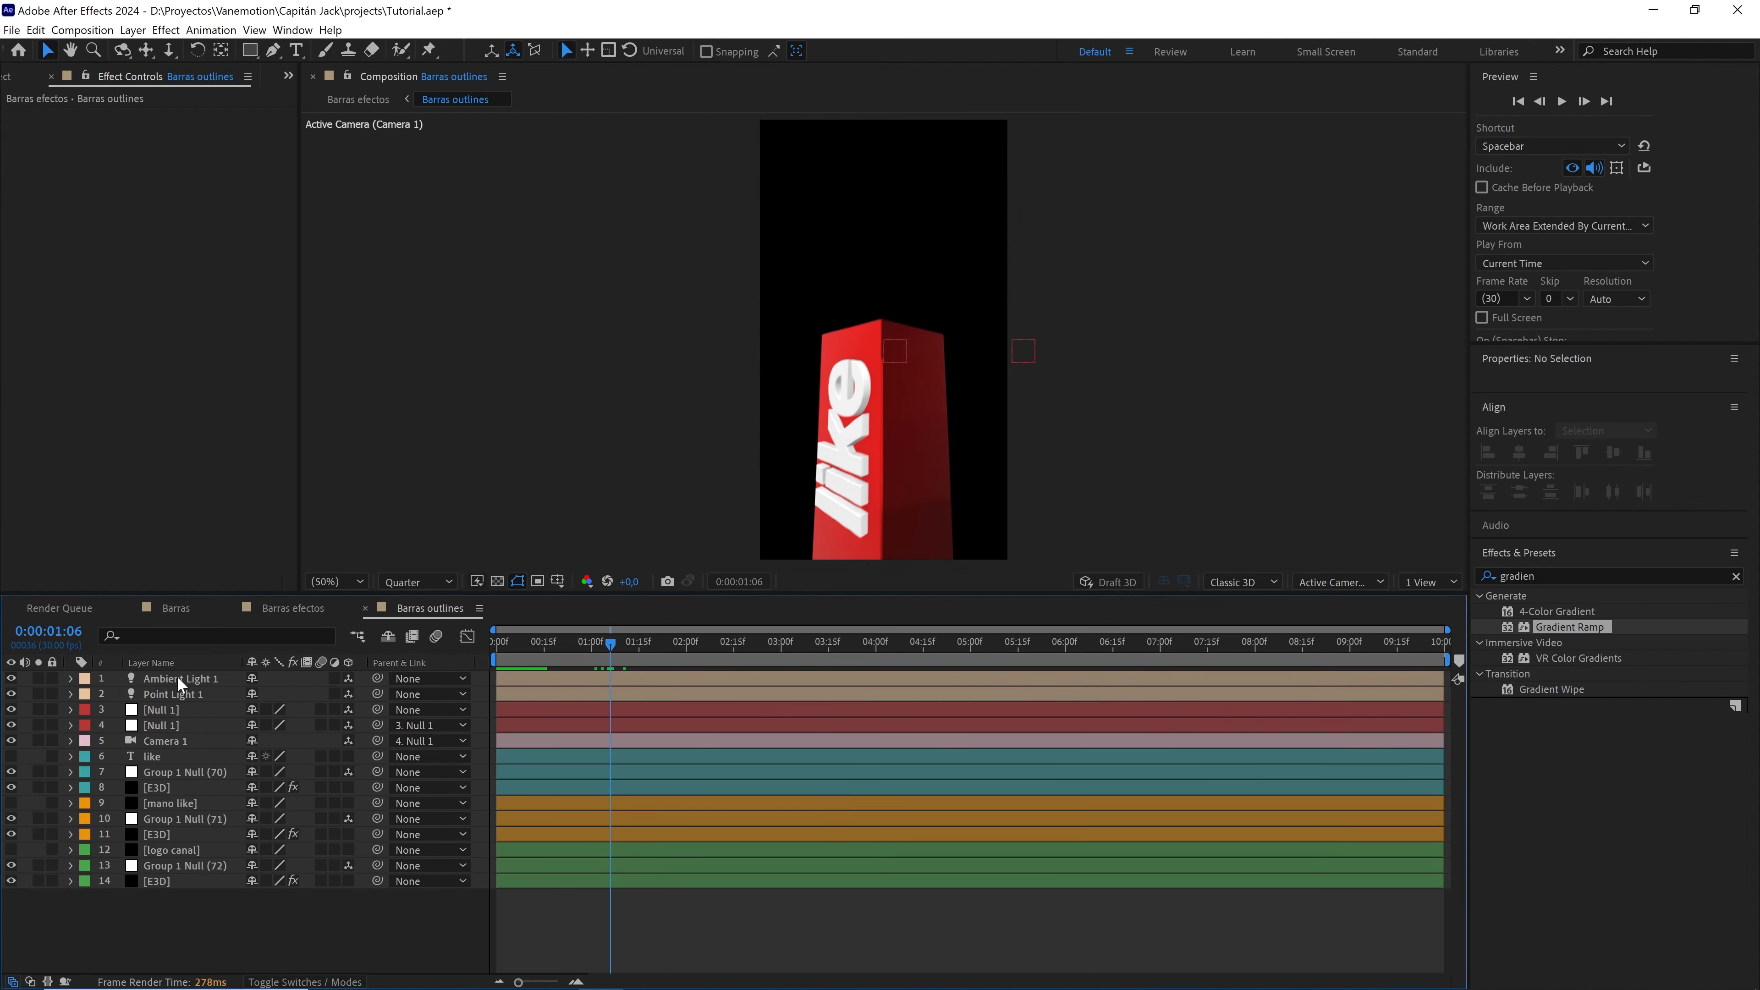
- In the Element scene of E3D layer 8, hide the Extrusion Model and apply the Default material to the Box Model
left_click(161, 788)
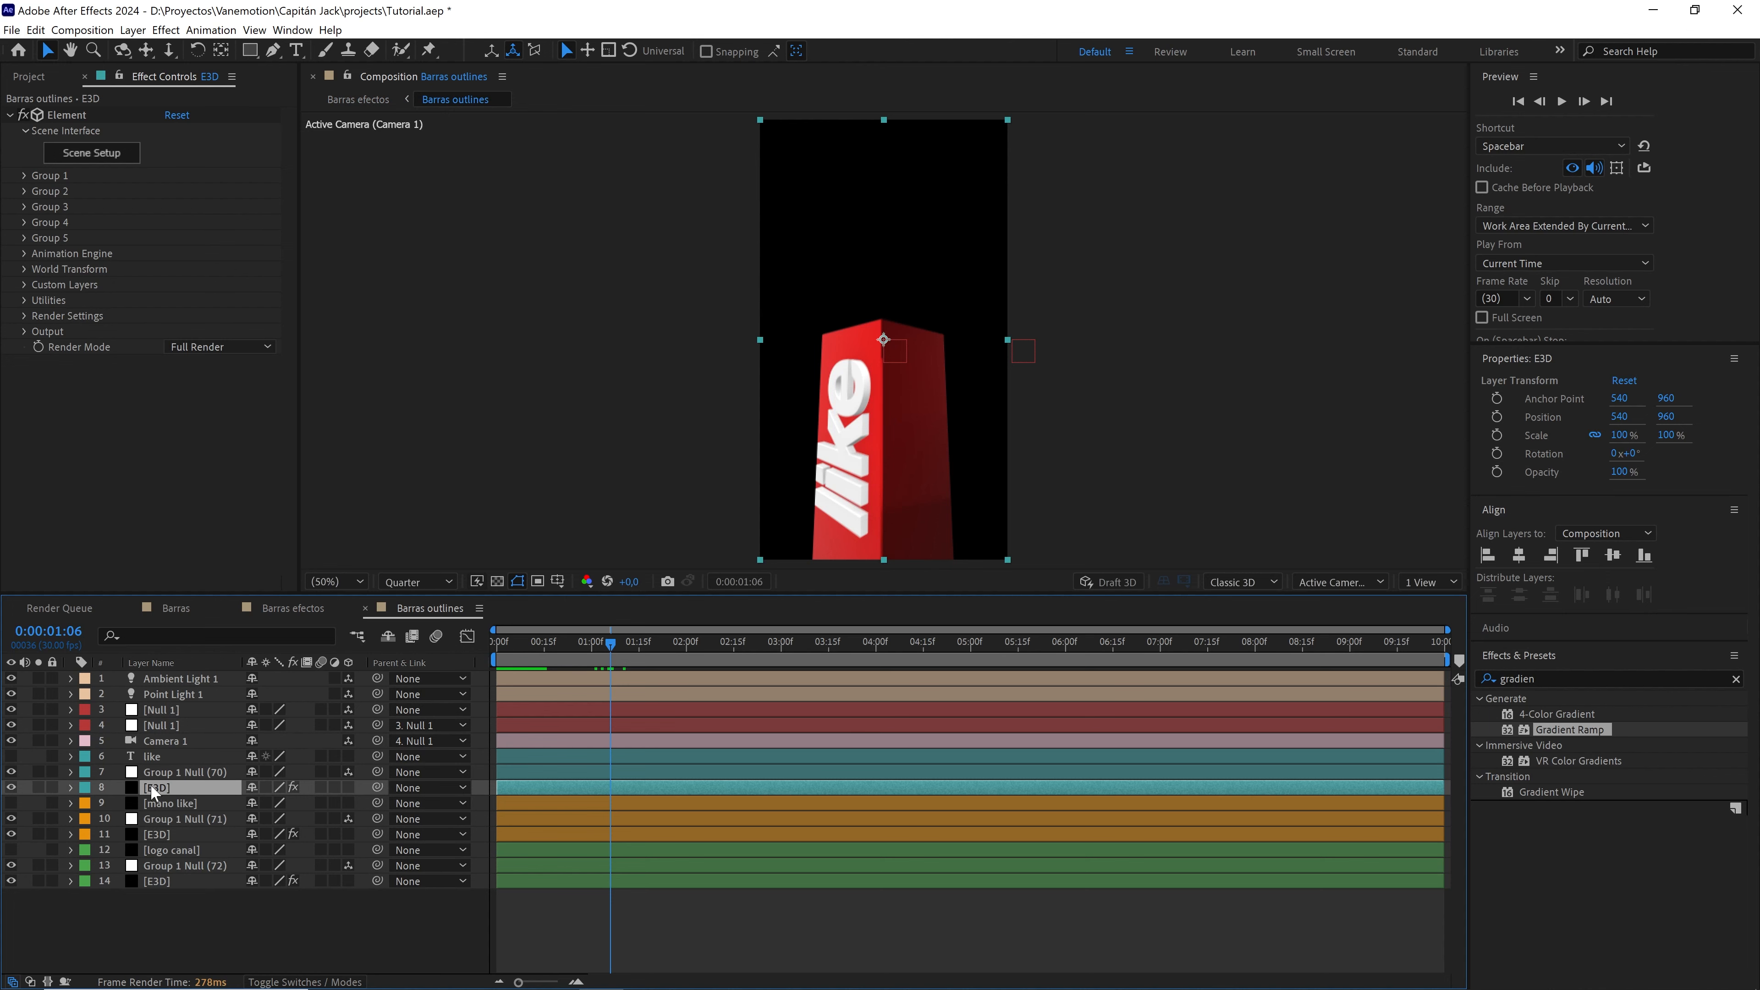
left_click(99, 157)
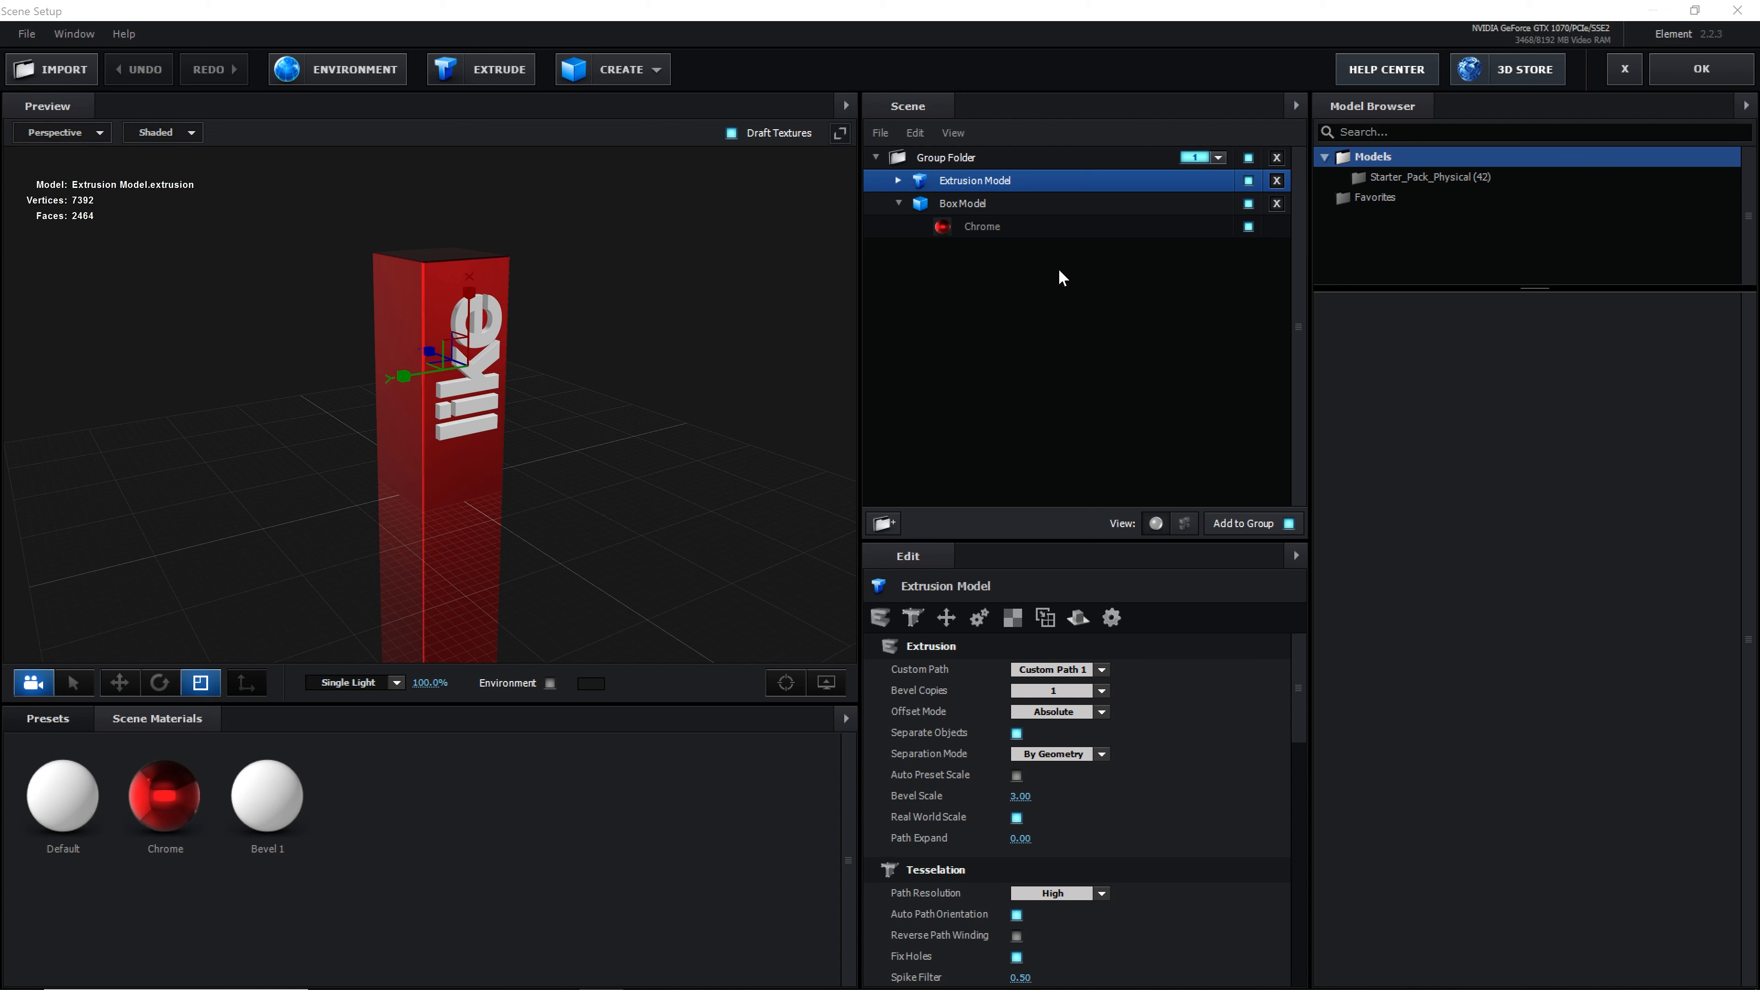
left_click(1248, 180)
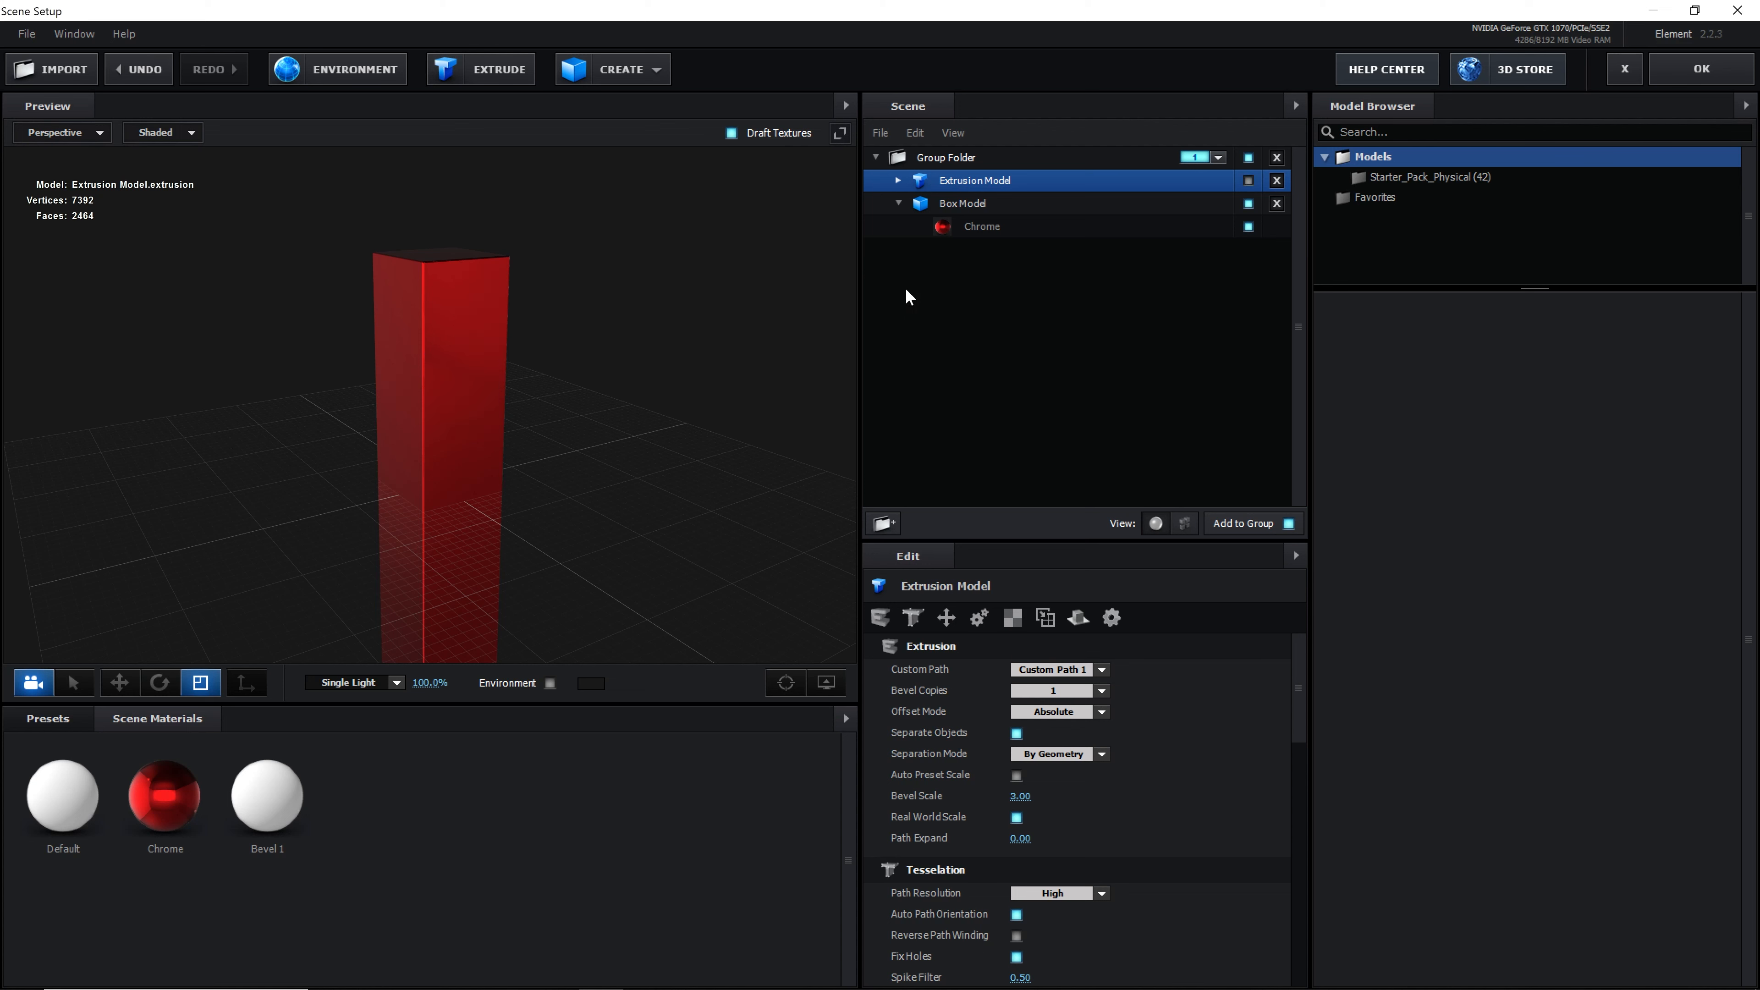
left_click_drag(62, 796, 959, 205)
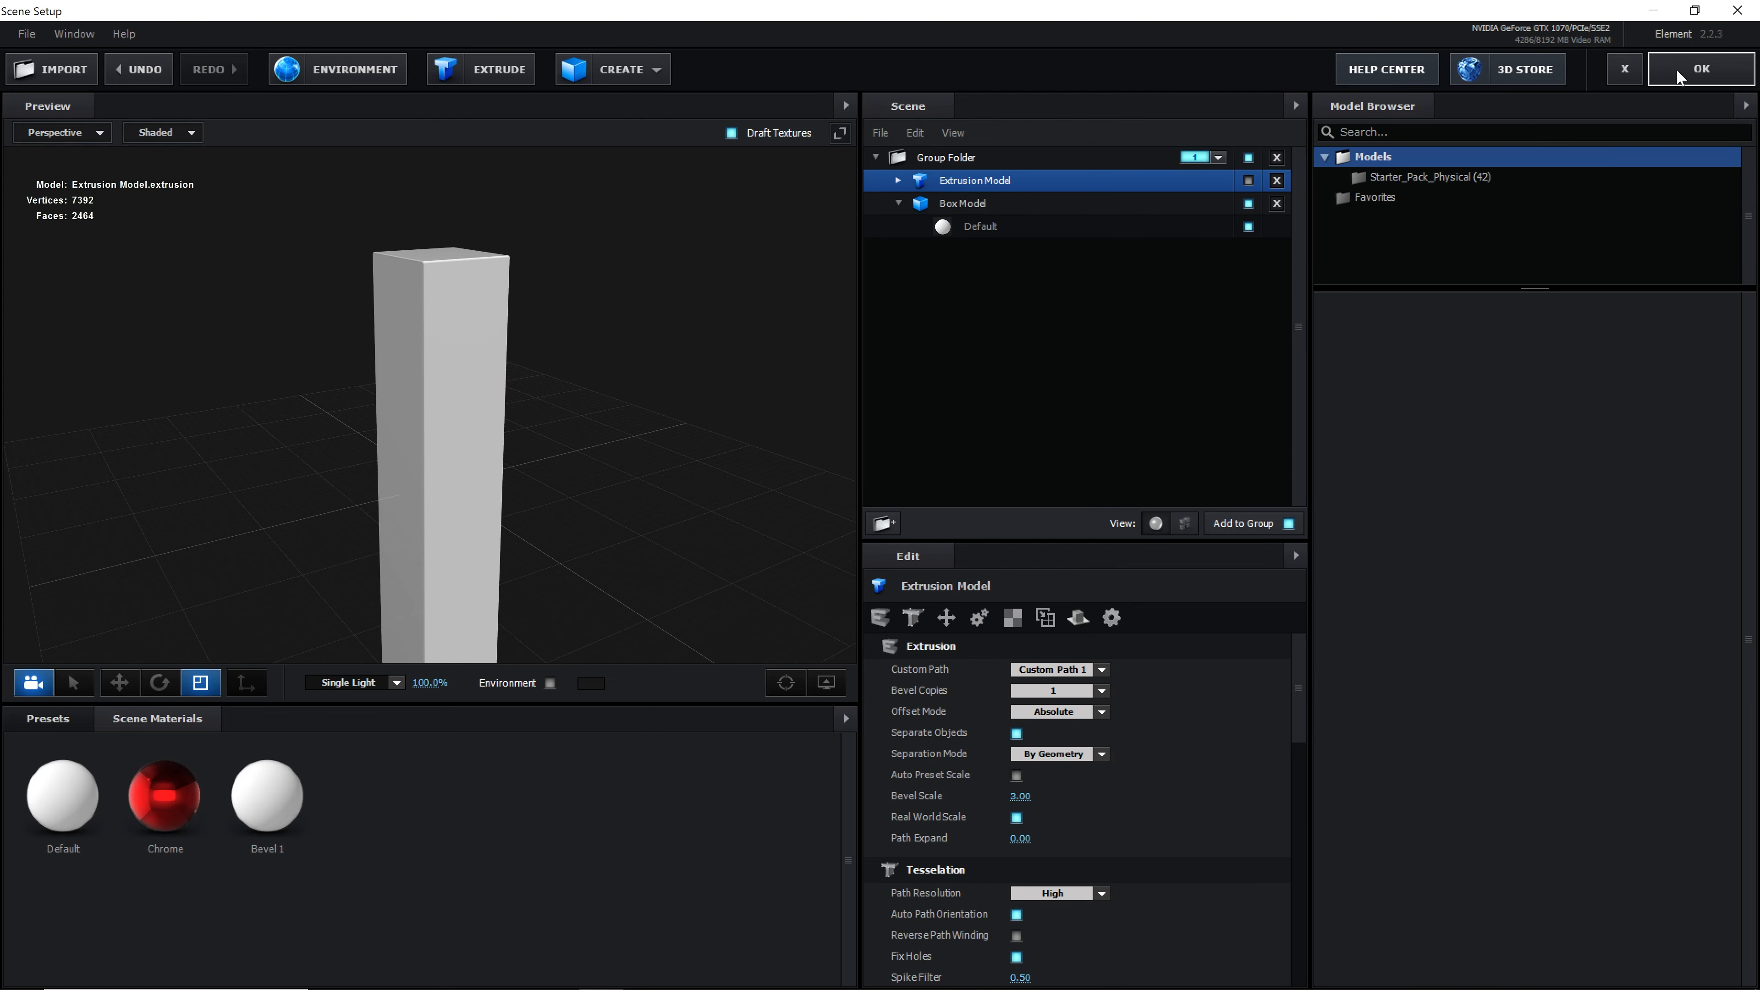
left_click(1702, 69)
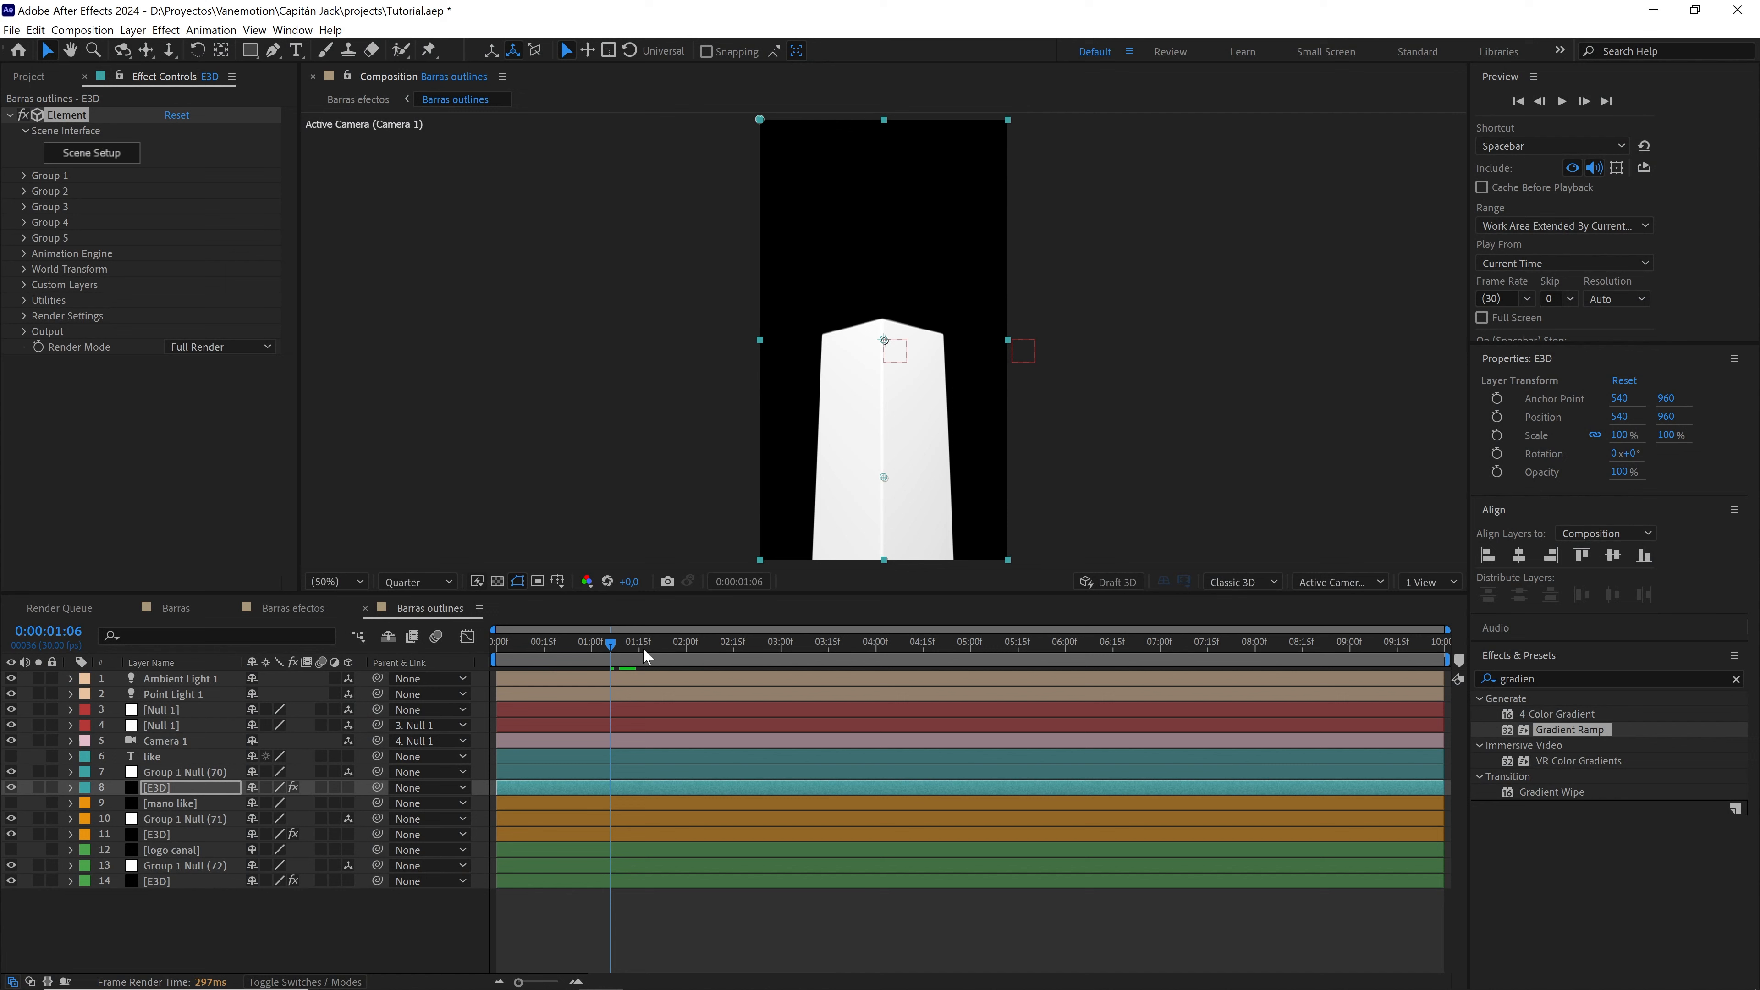
- At 0:00:04:20, hide the thumbs-up Extrusion Model in E3D layer 11's scene and give its Box Model the Default material
left_click_drag(642, 645, 941, 647)
left_click(164, 835)
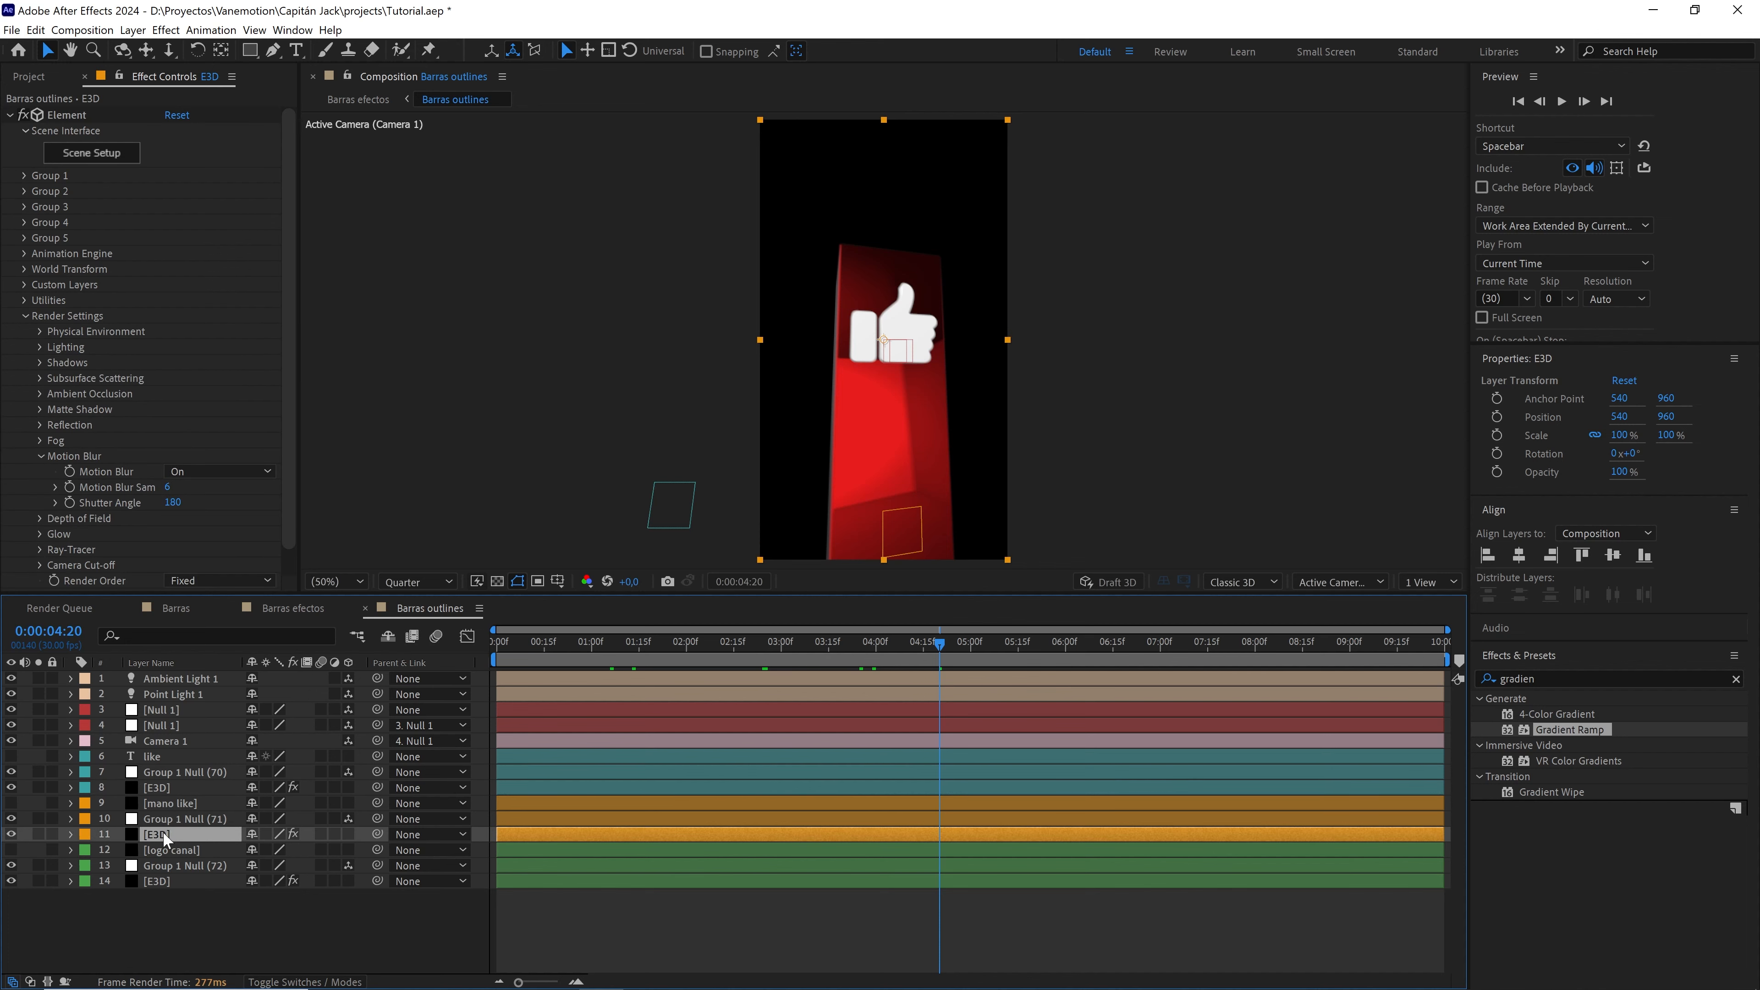
left_click(111, 155)
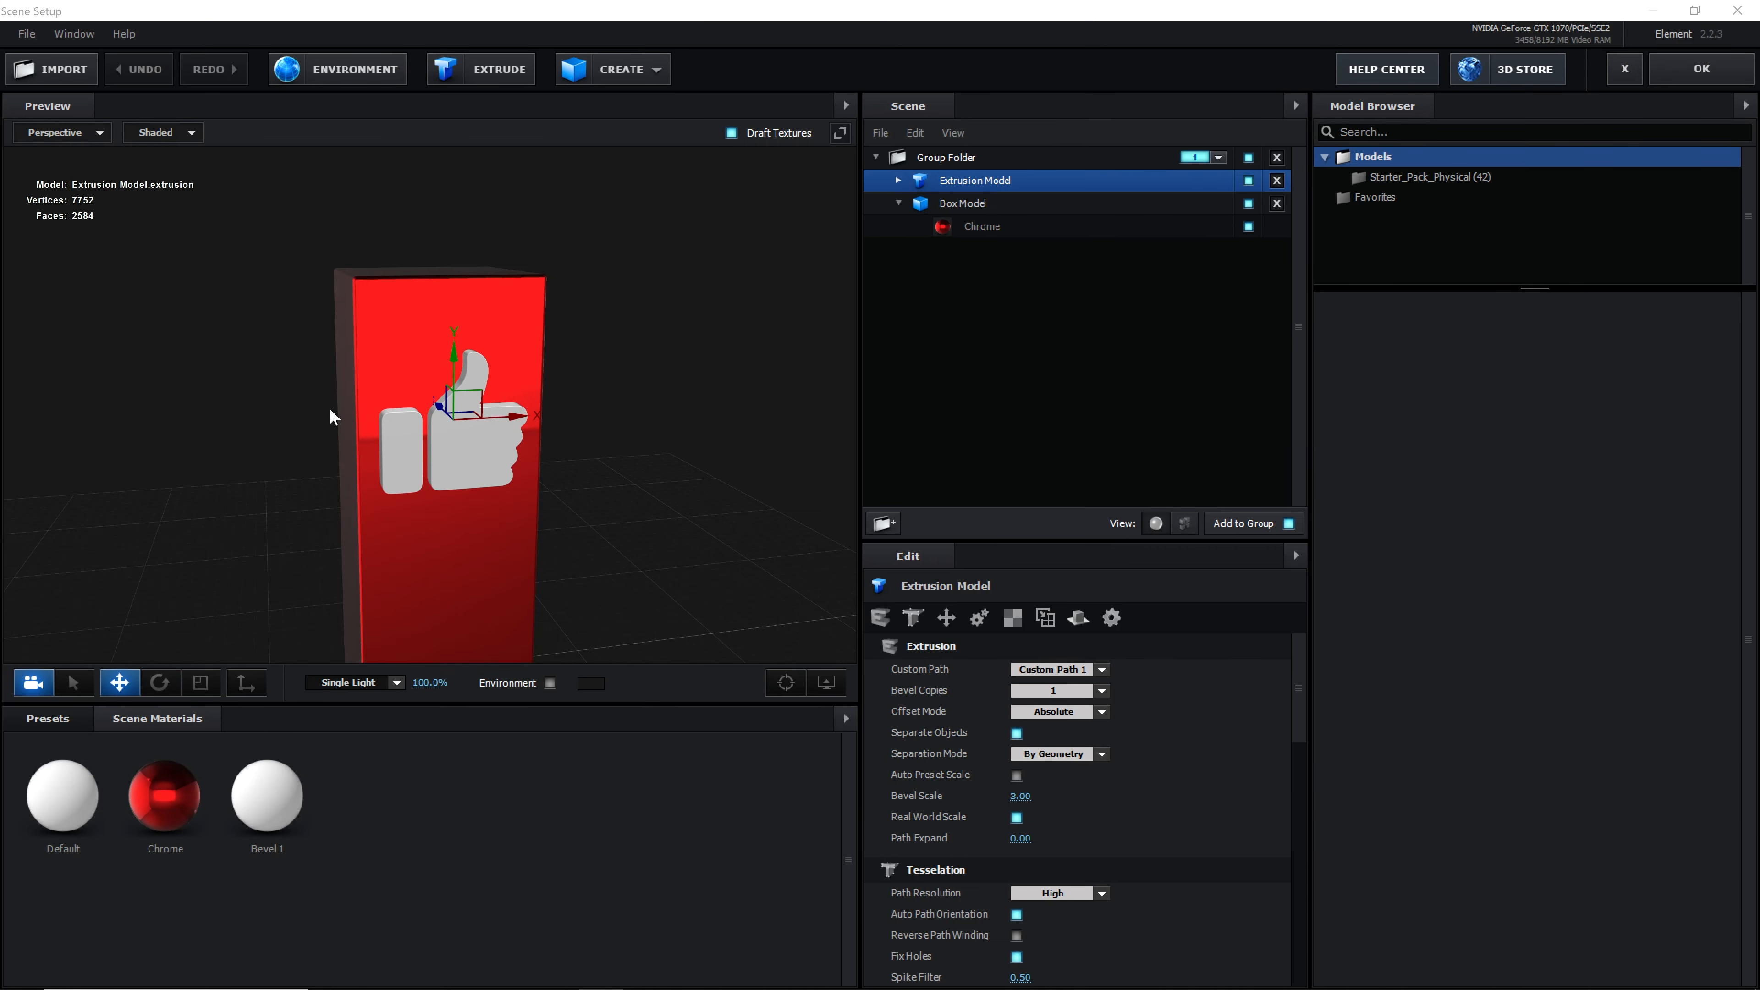
left_click(1248, 180)
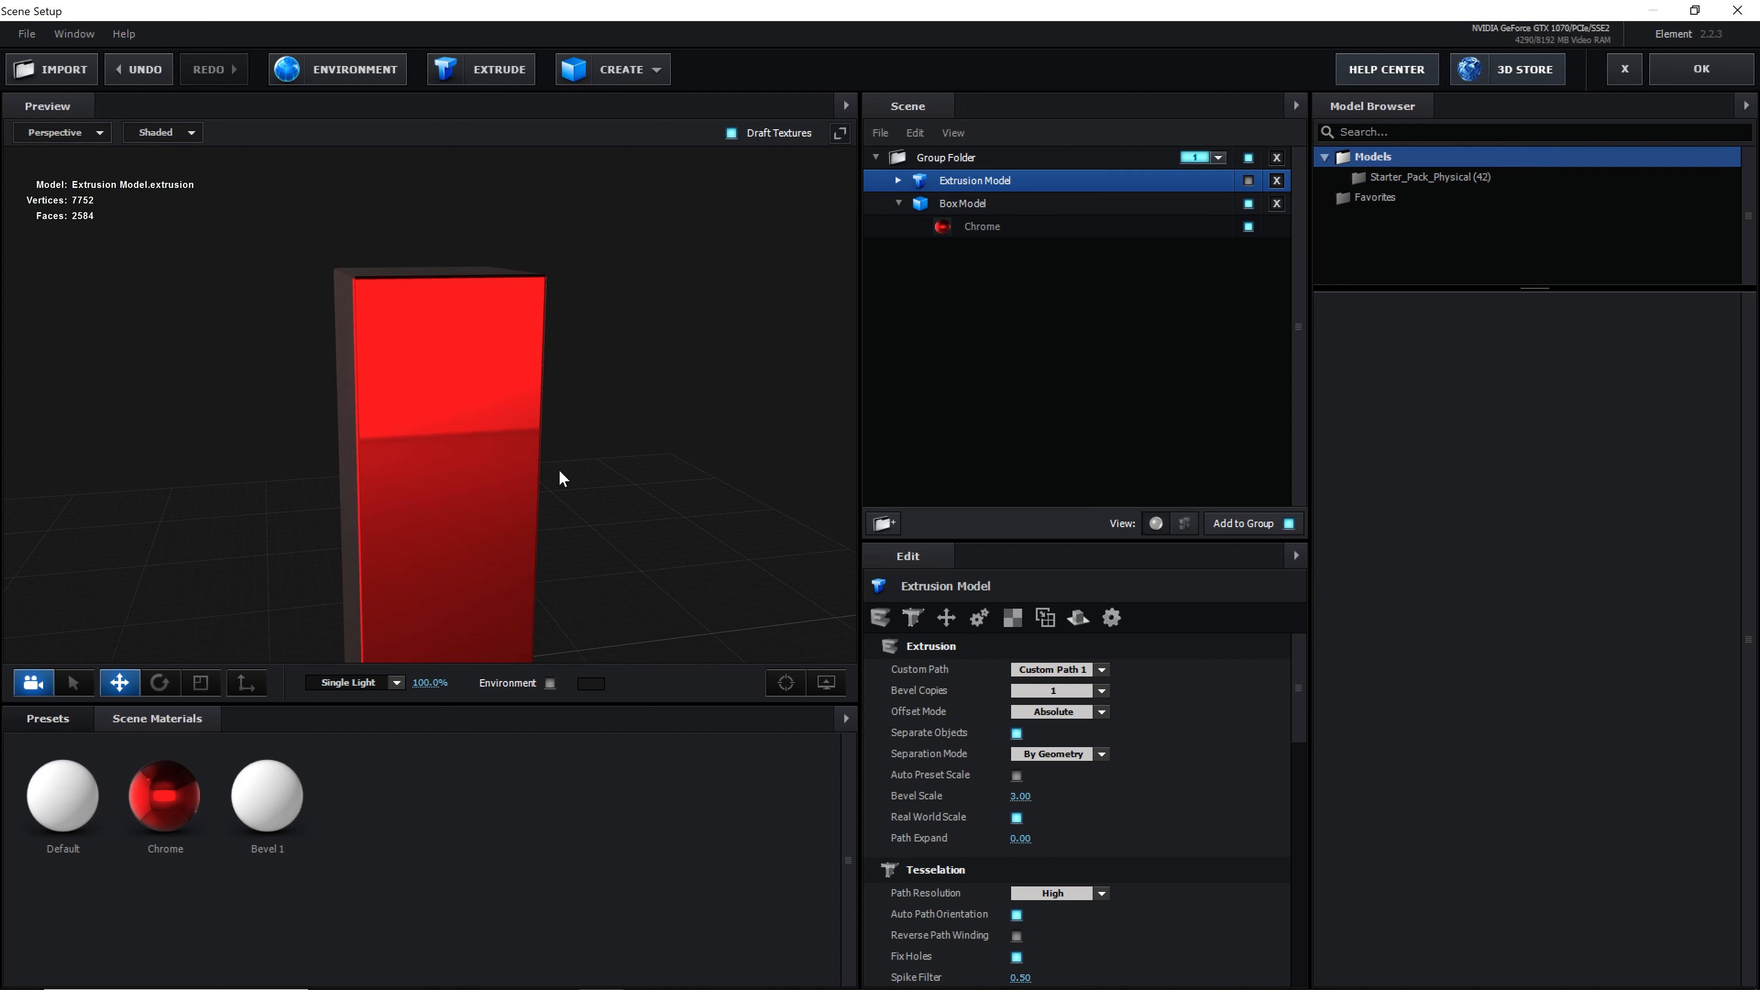
left_click_drag(63, 796, 996, 210)
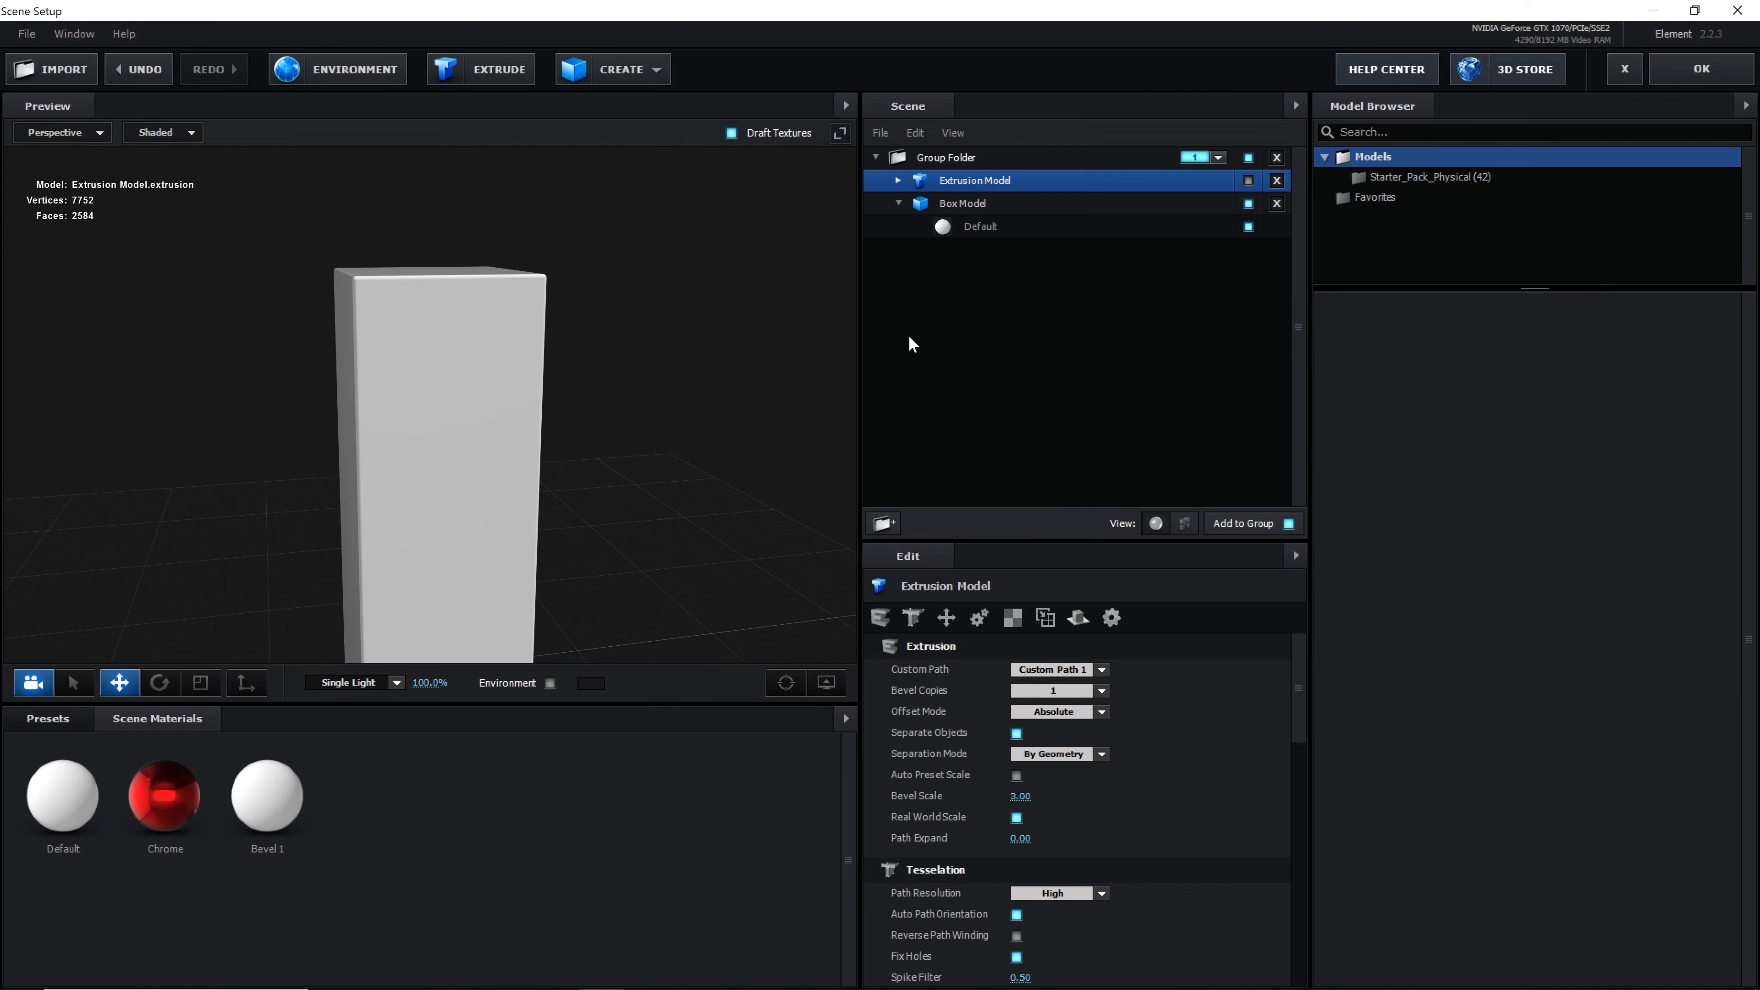
left_click(1699, 69)
- At 0:00:06:20, reduce E3D layer 14's scene to the Box Model with the Default material and return to Barras efectos
left_click_drag(980, 642, 1129, 638)
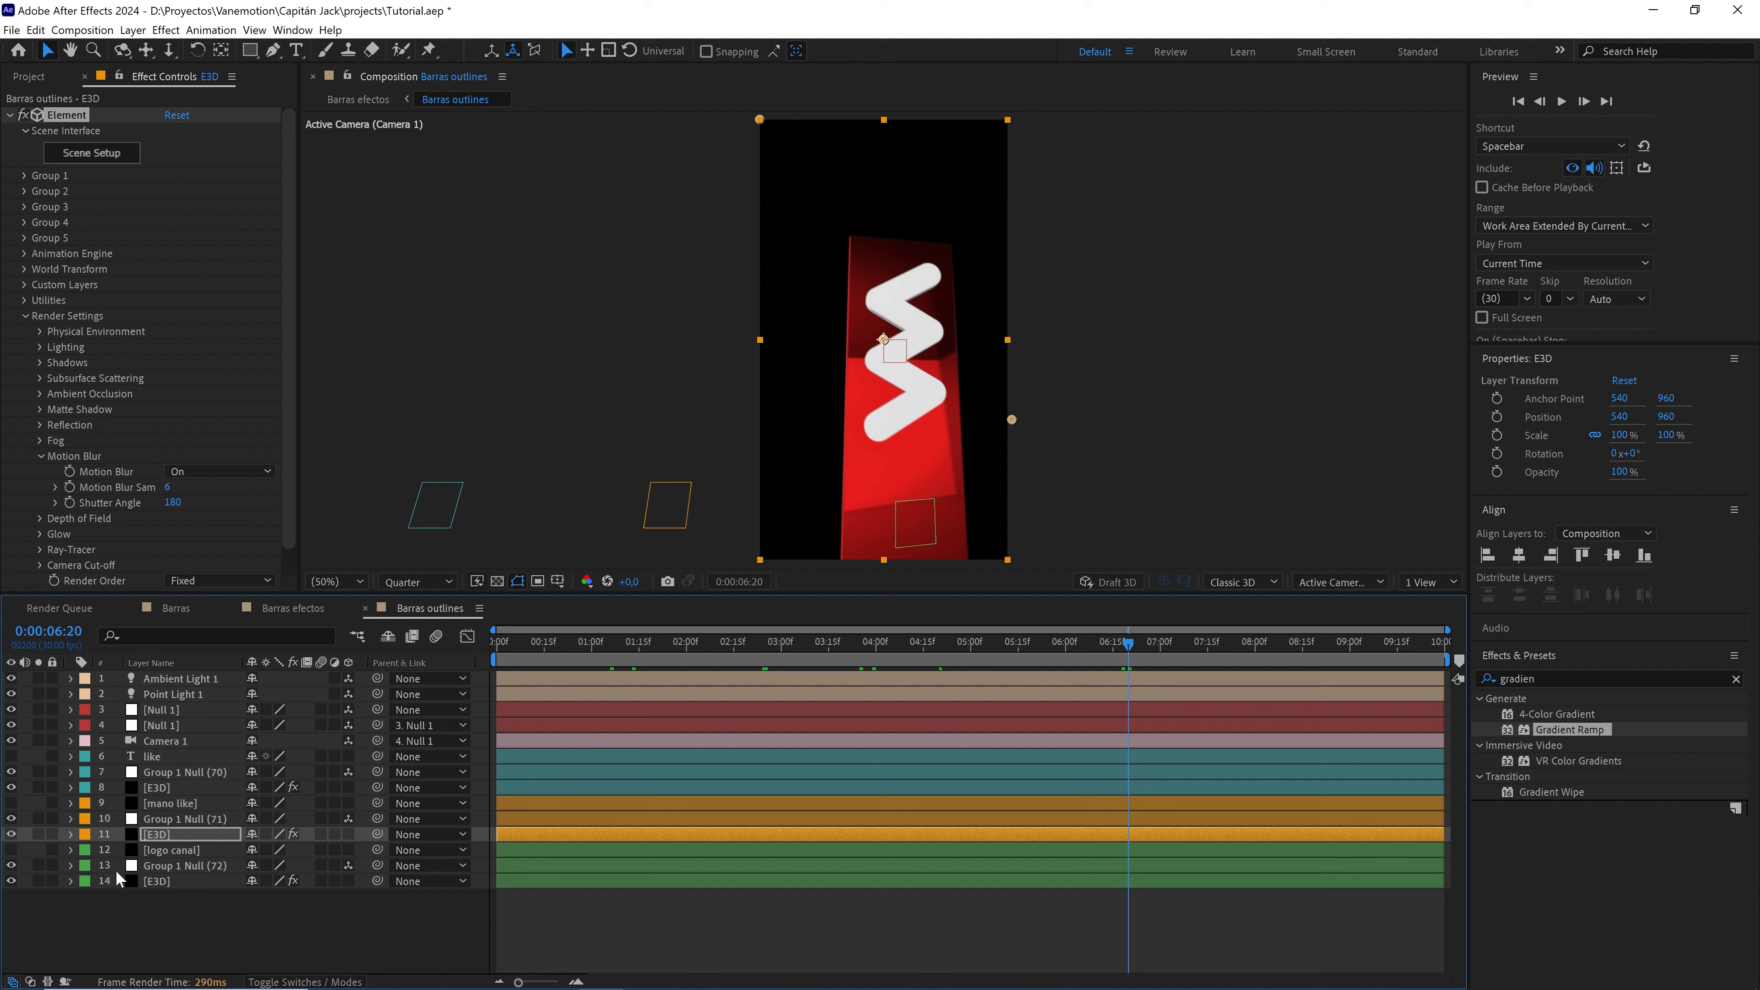
left_click(155, 881)
left_click(104, 153)
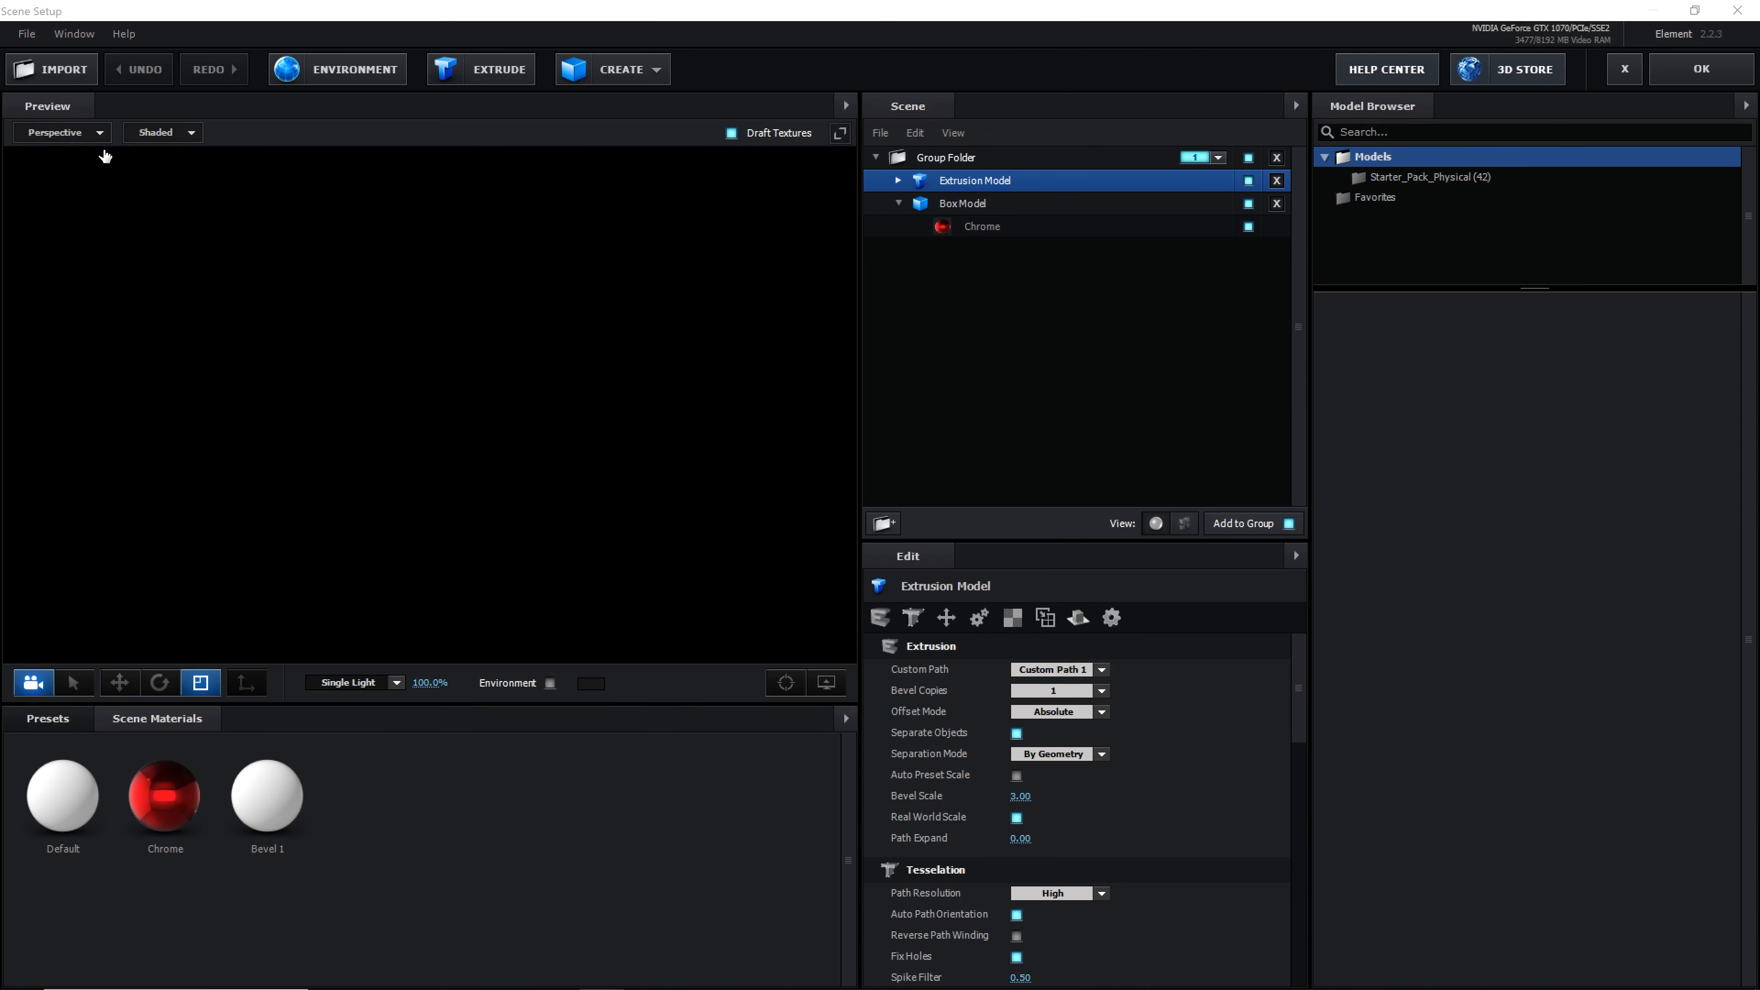
left_click(1249, 180)
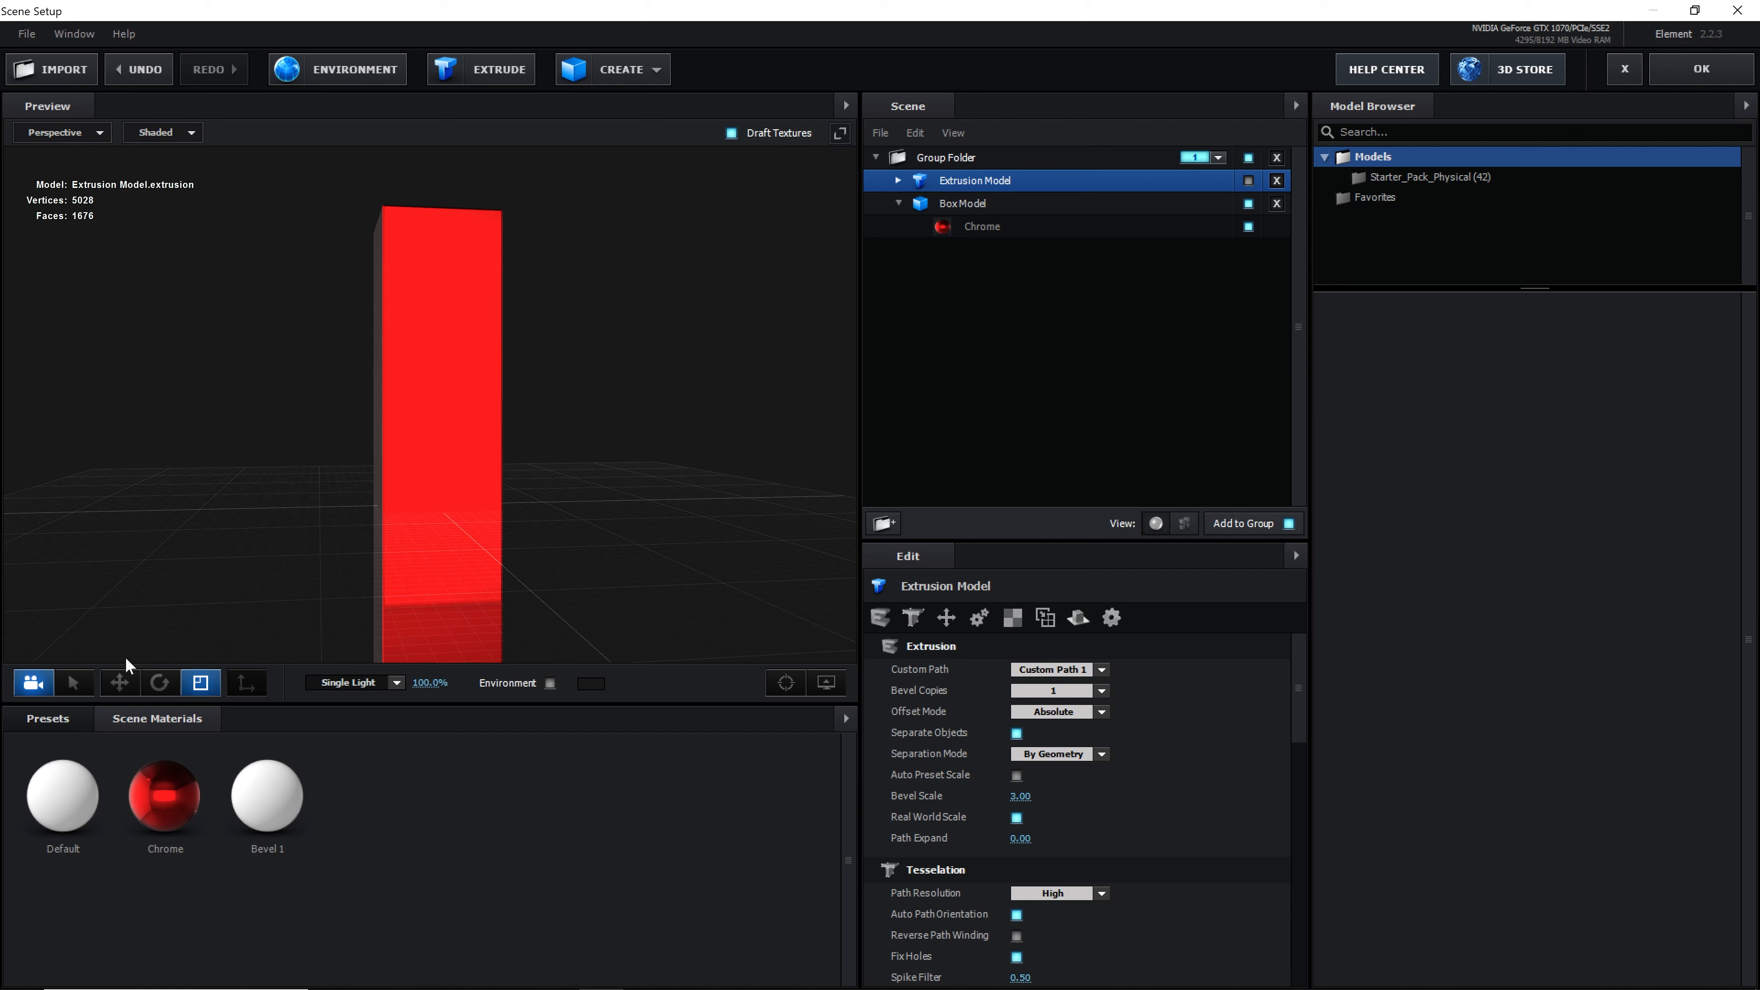
left_click_drag(78, 796, 975, 203)
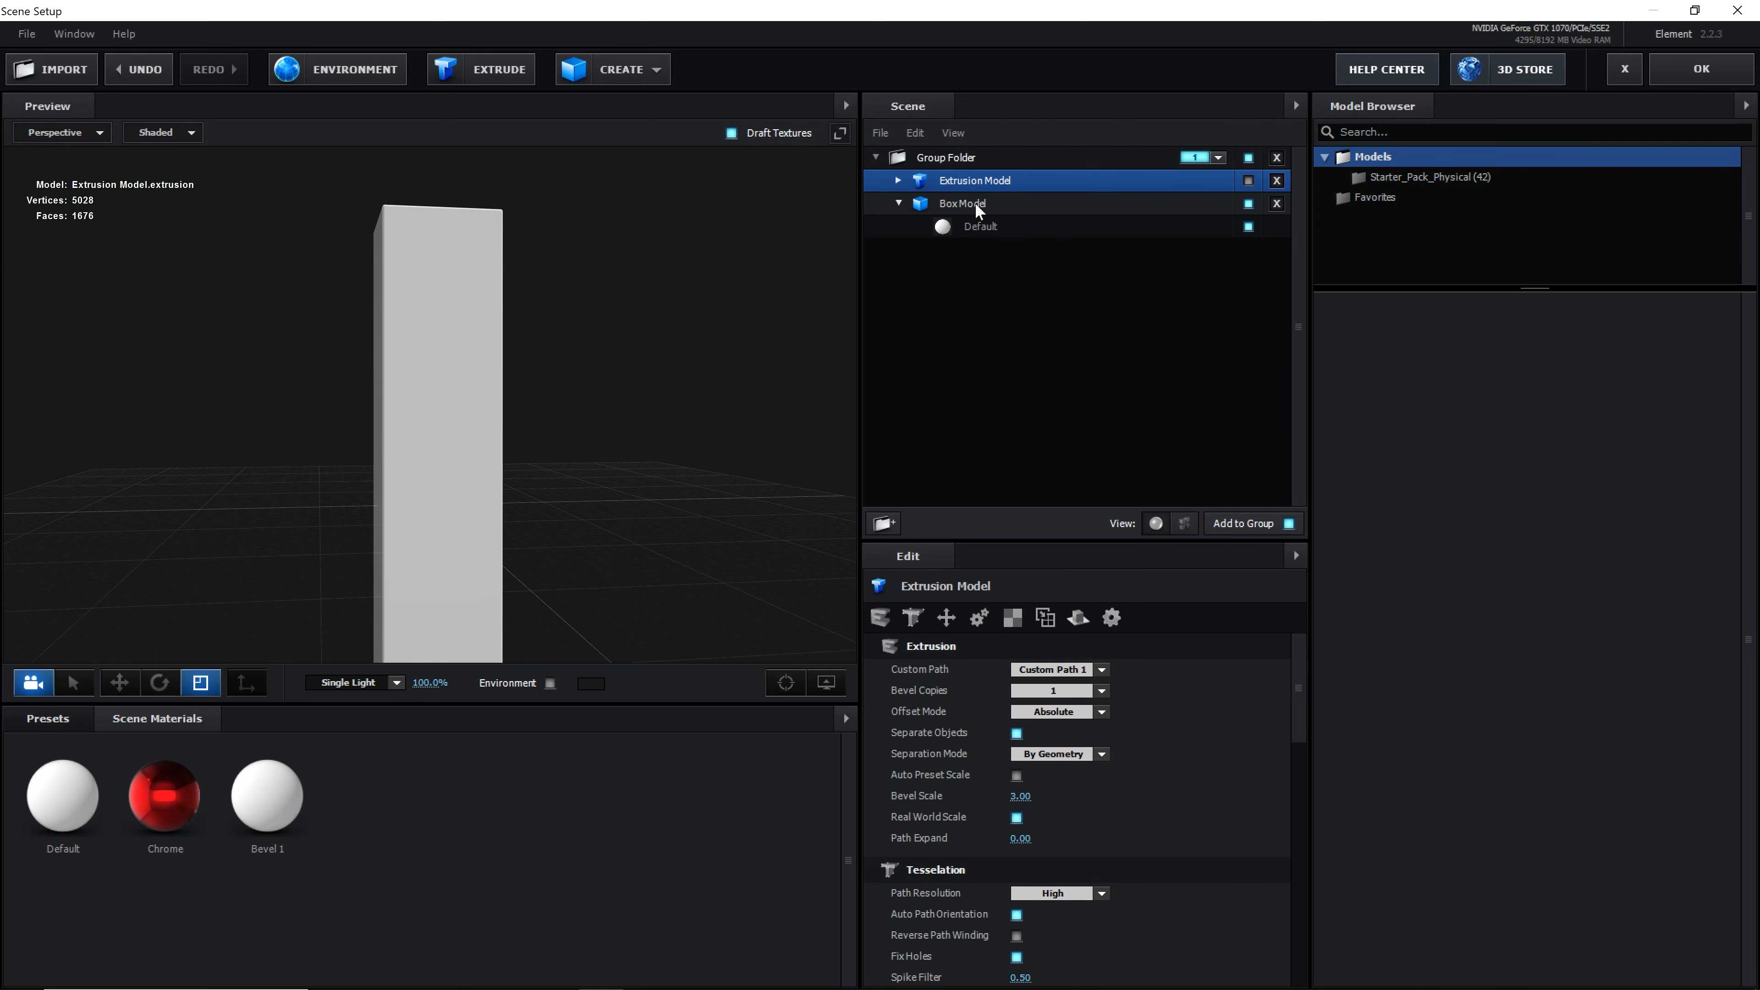
left_click(1711, 67)
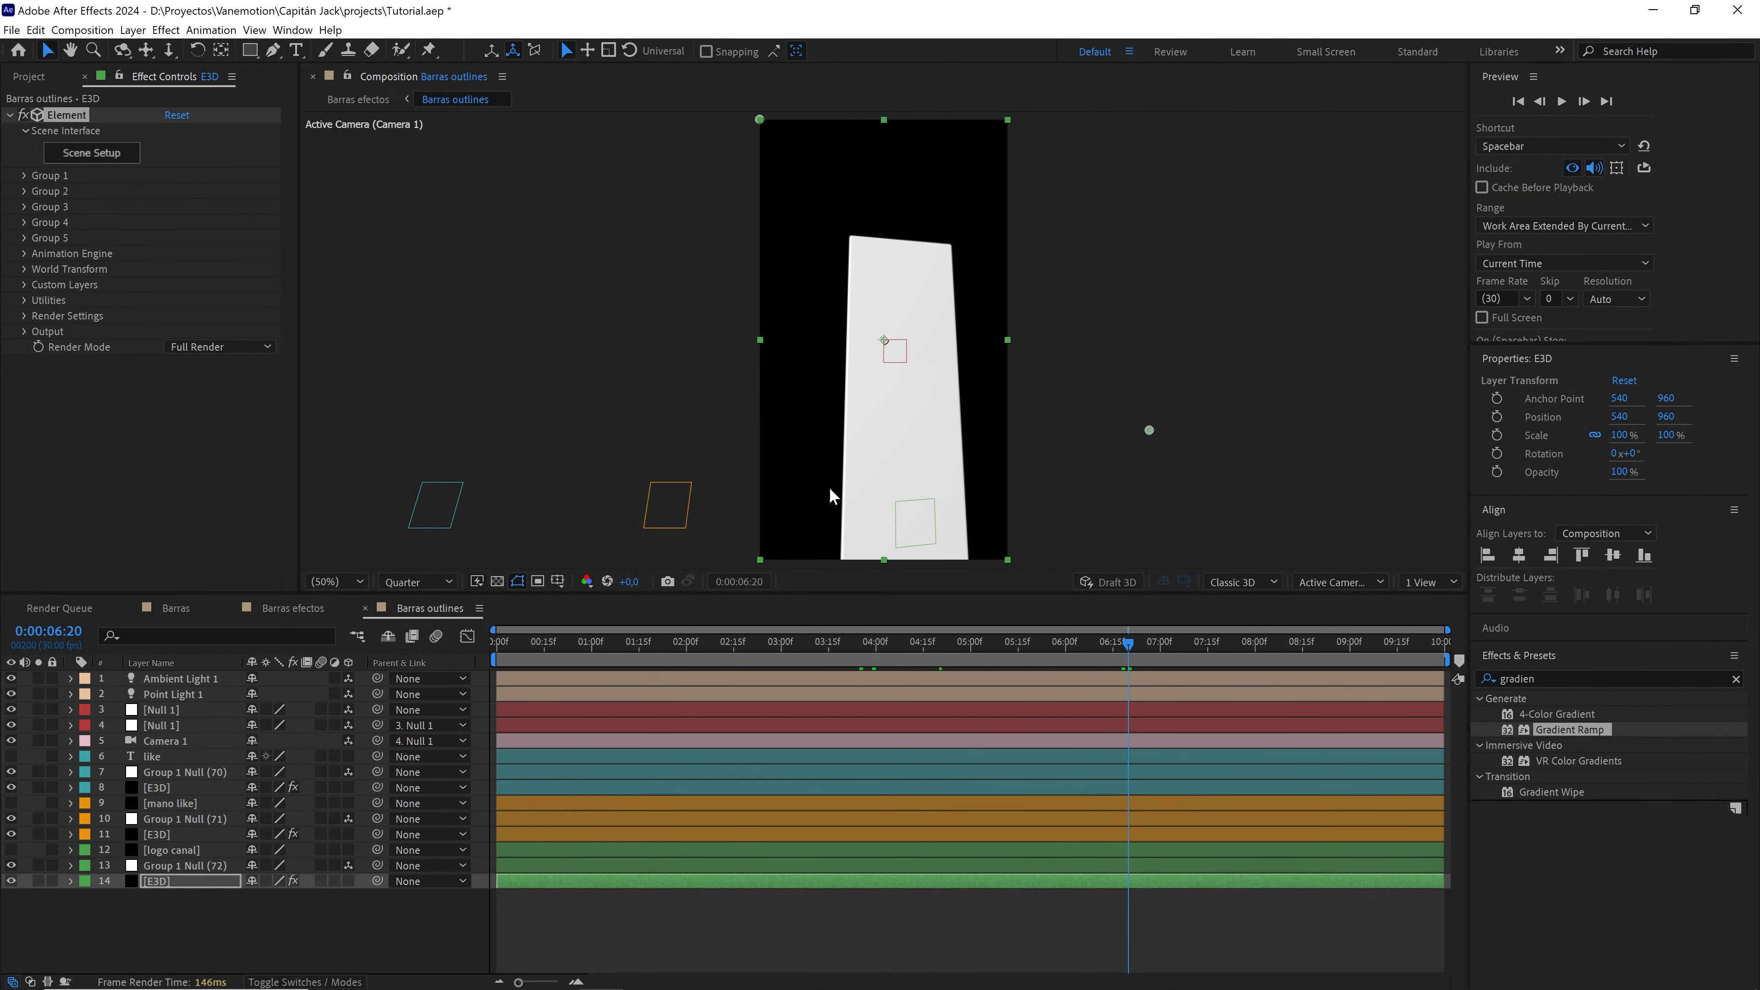
left_click(288, 614)
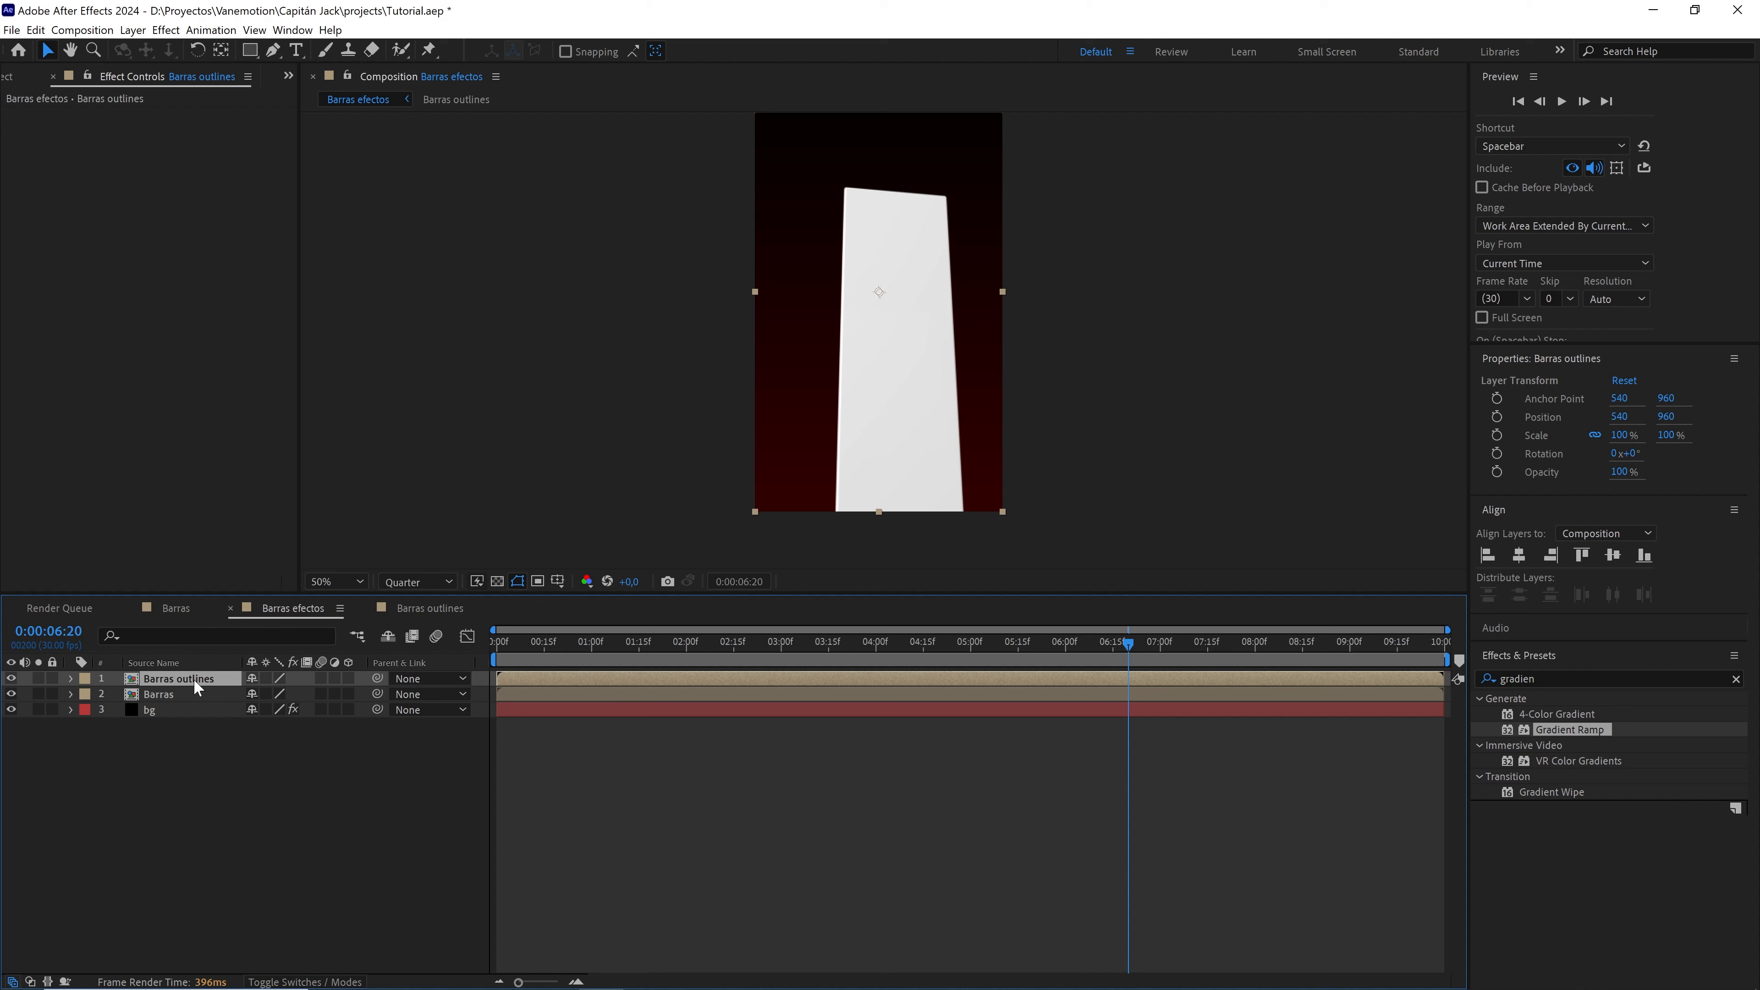
- Apply the Find Edges effect to the Barras outlines layer and turn on its Invert option
left_click(1586, 678)
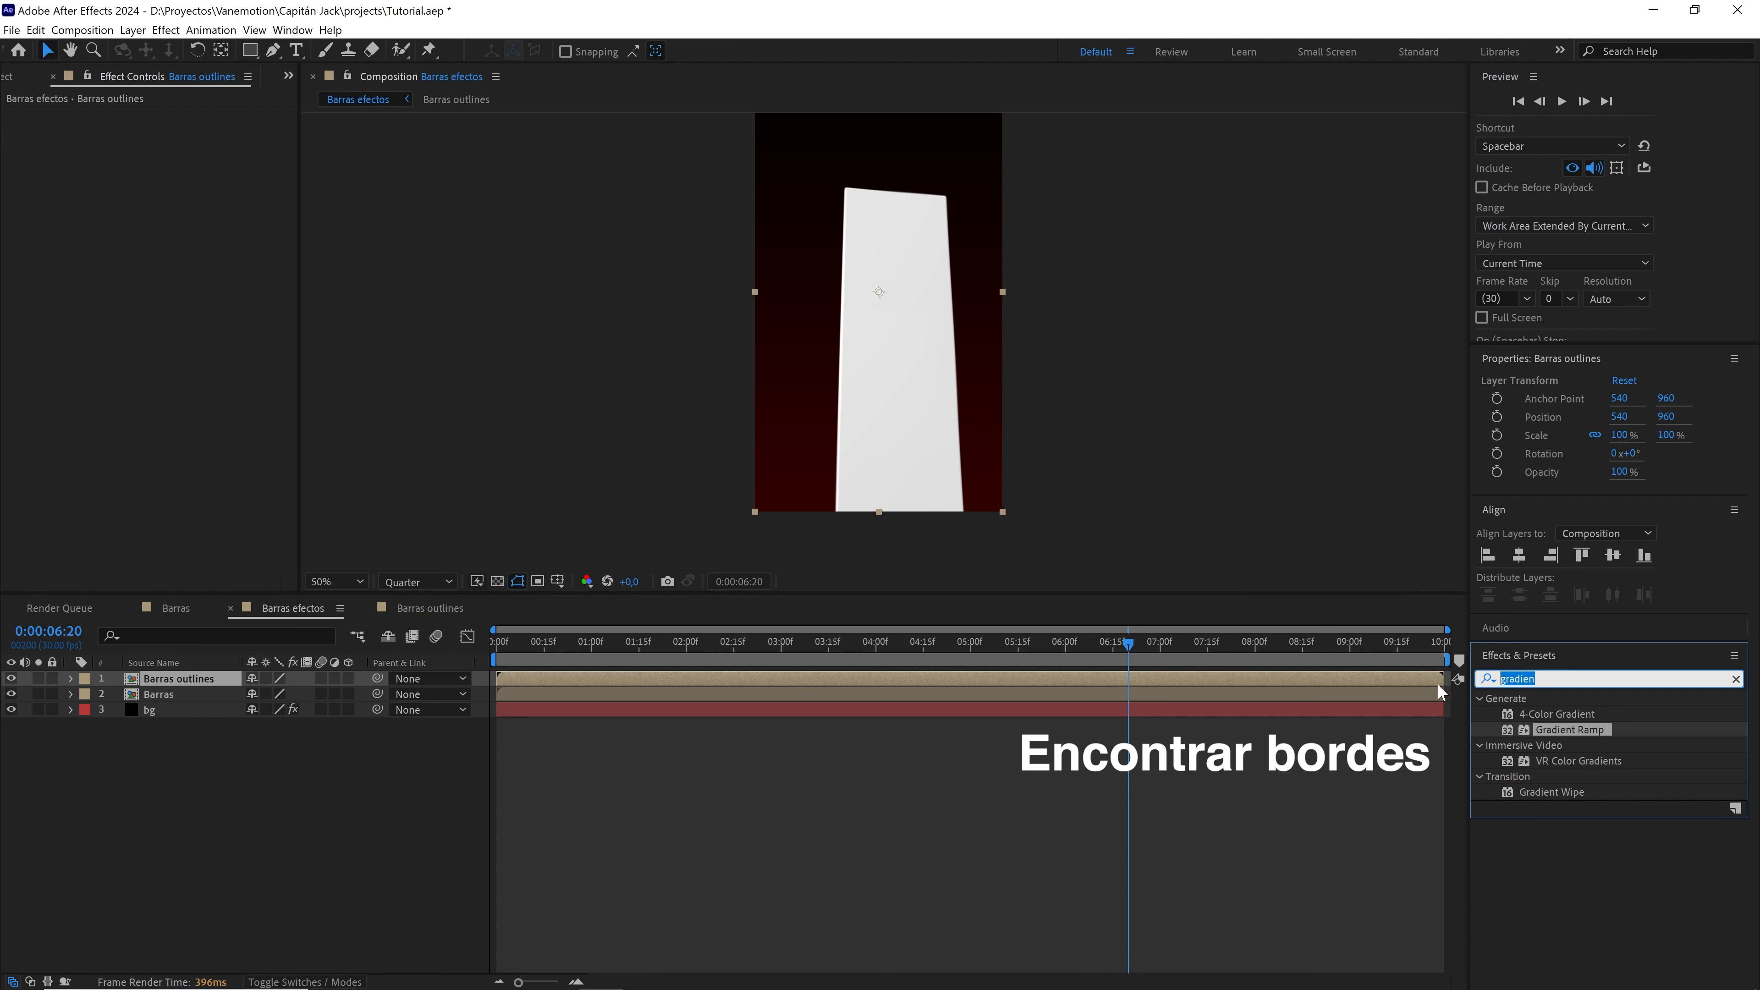
type("find")
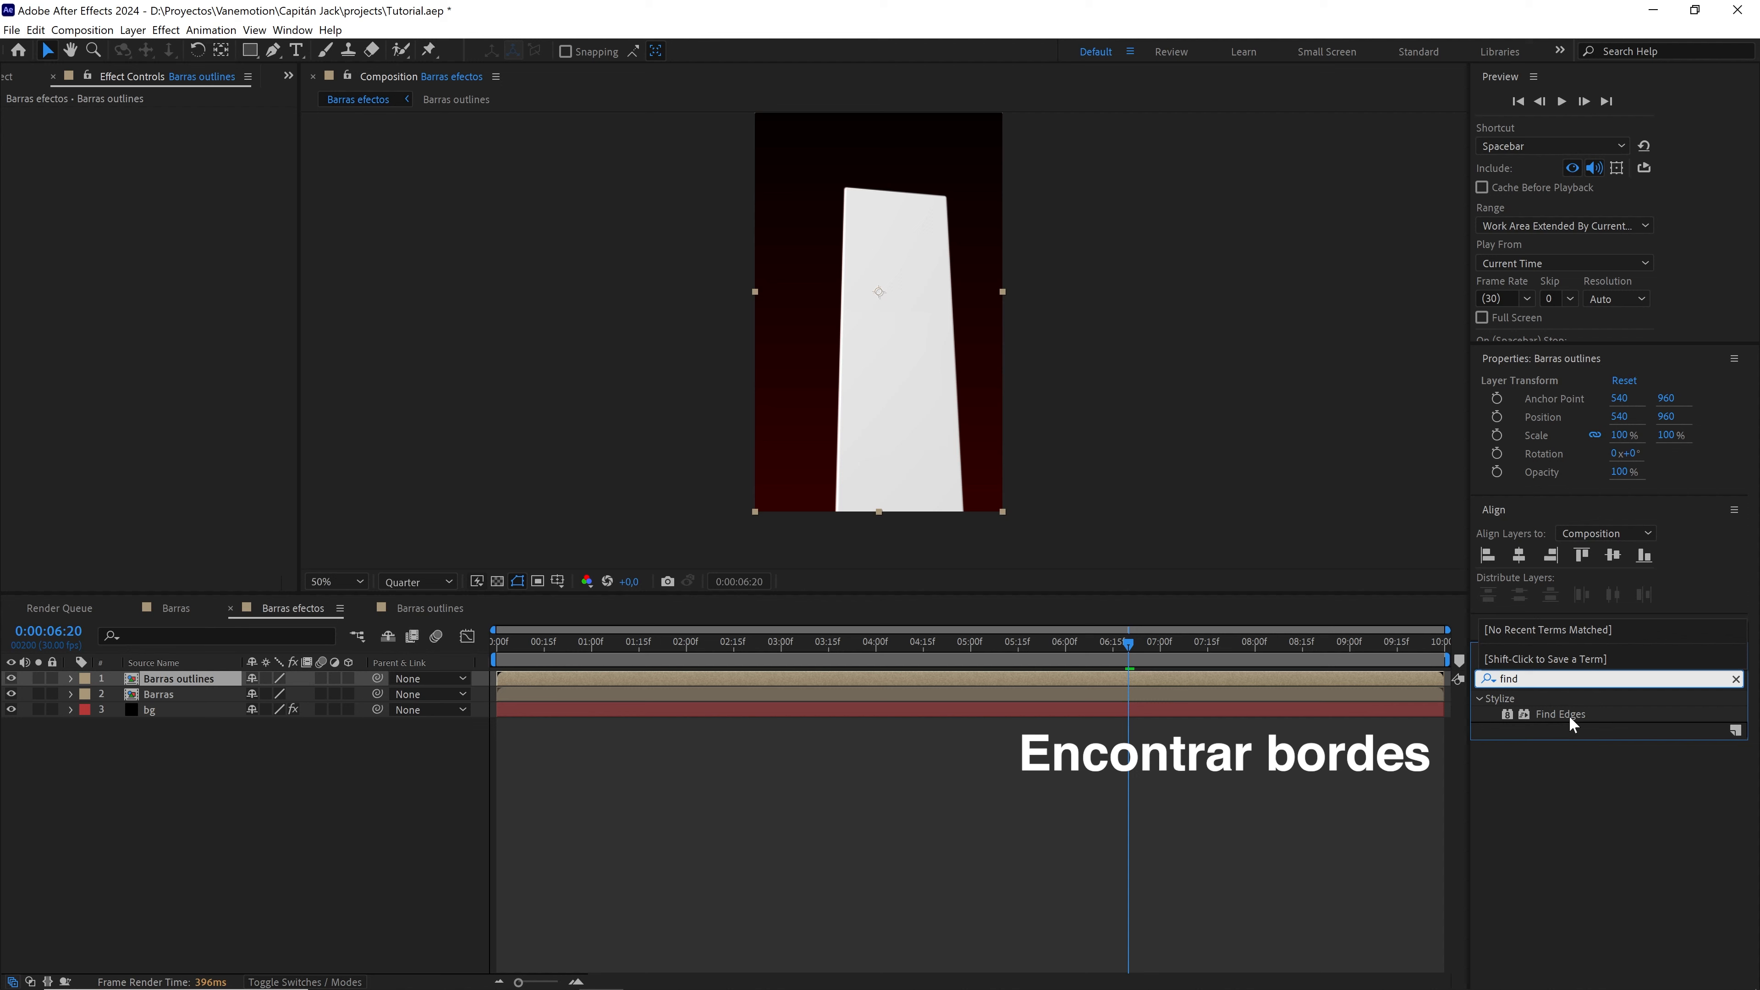
left_click_drag(1568, 717, 206, 685)
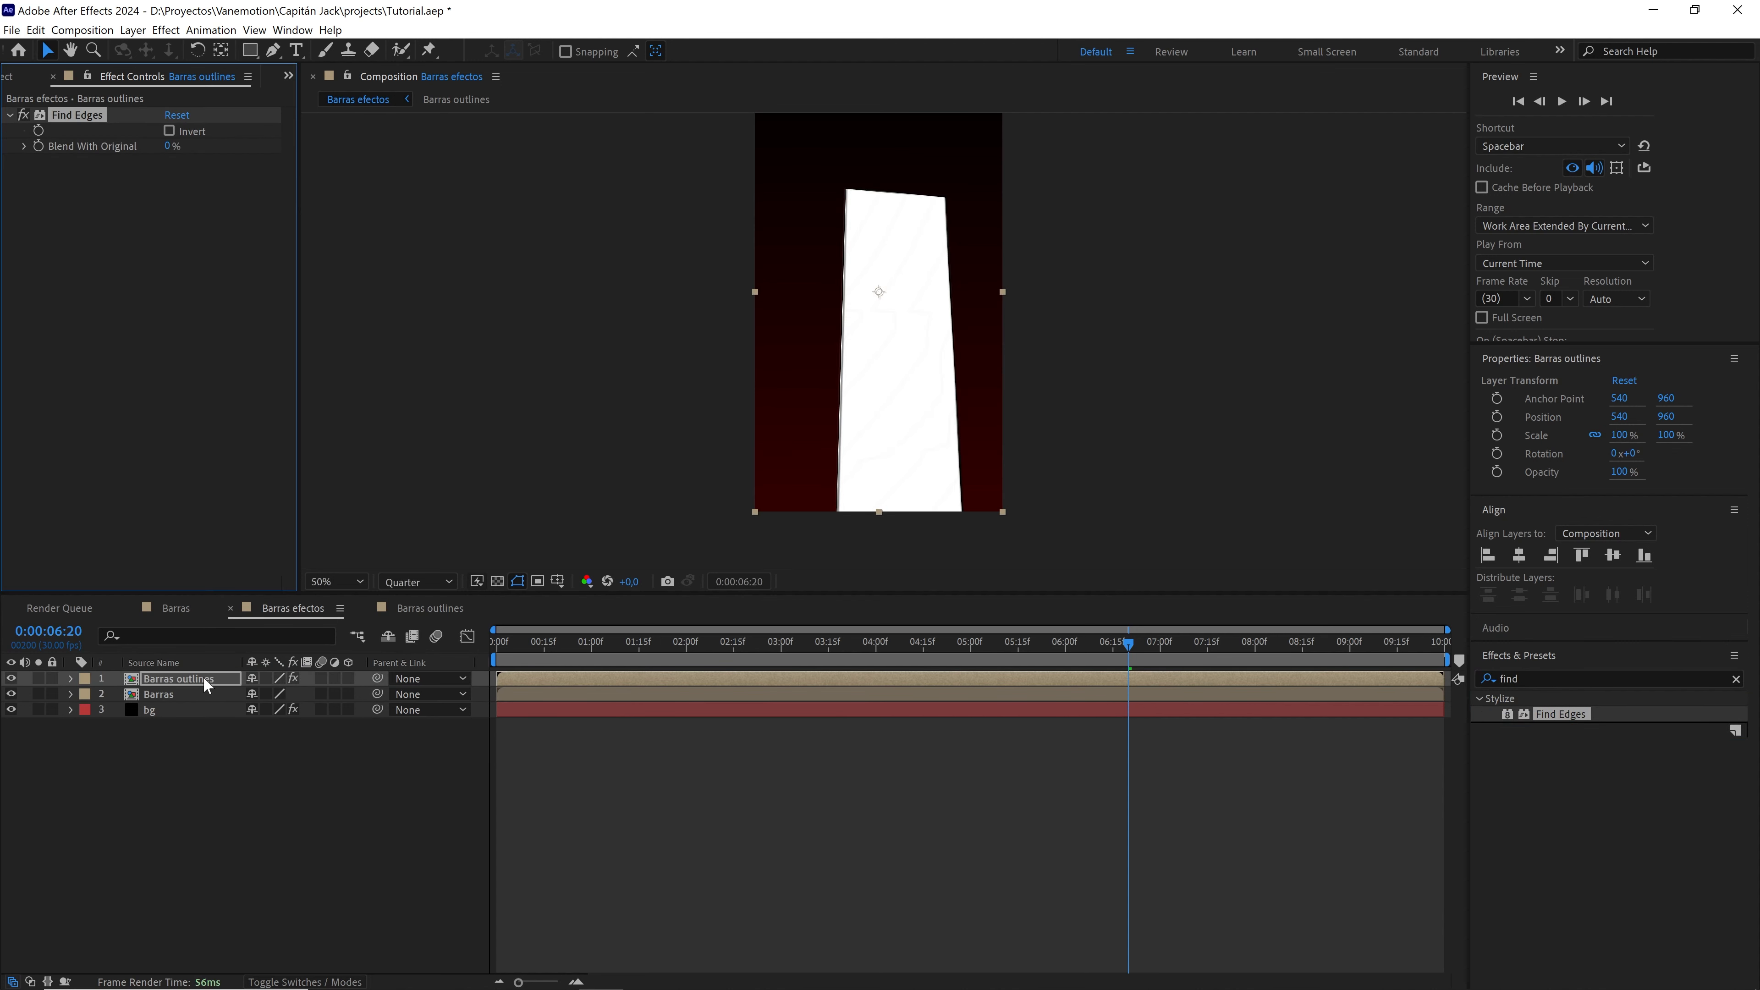
left_click(169, 131)
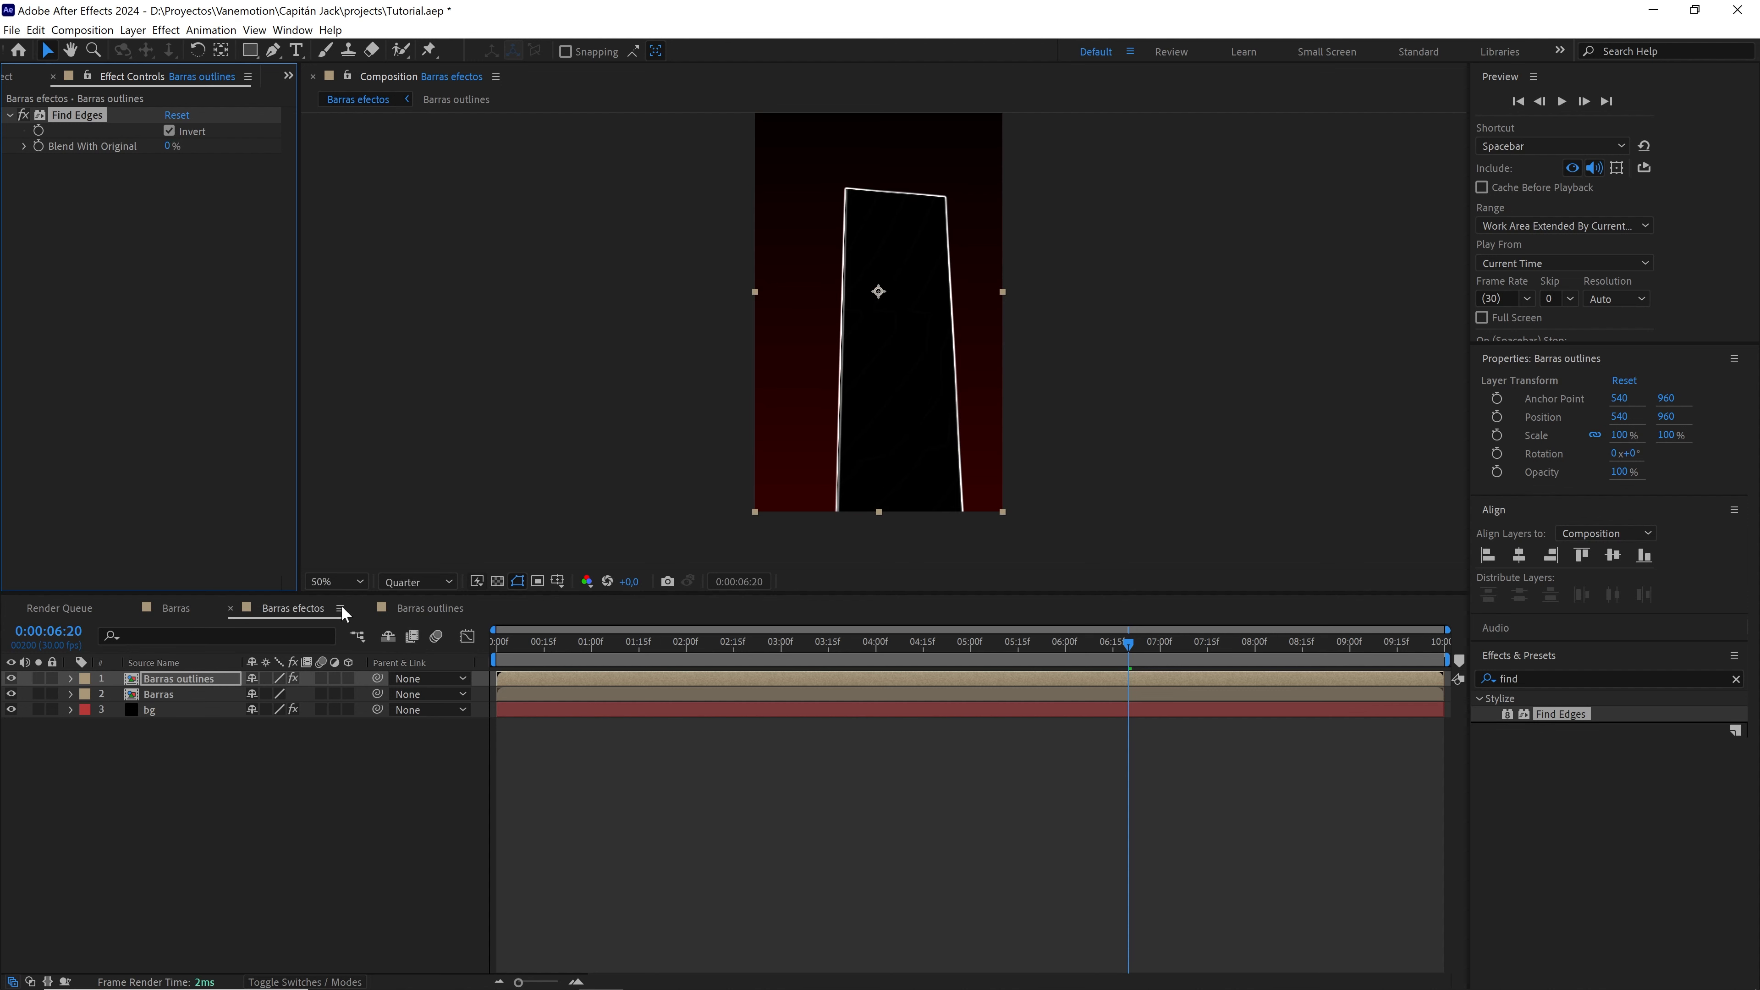
- Show the blending mode options for the layers and set Barras outlines to Add
left_click(217, 680)
key("F4")
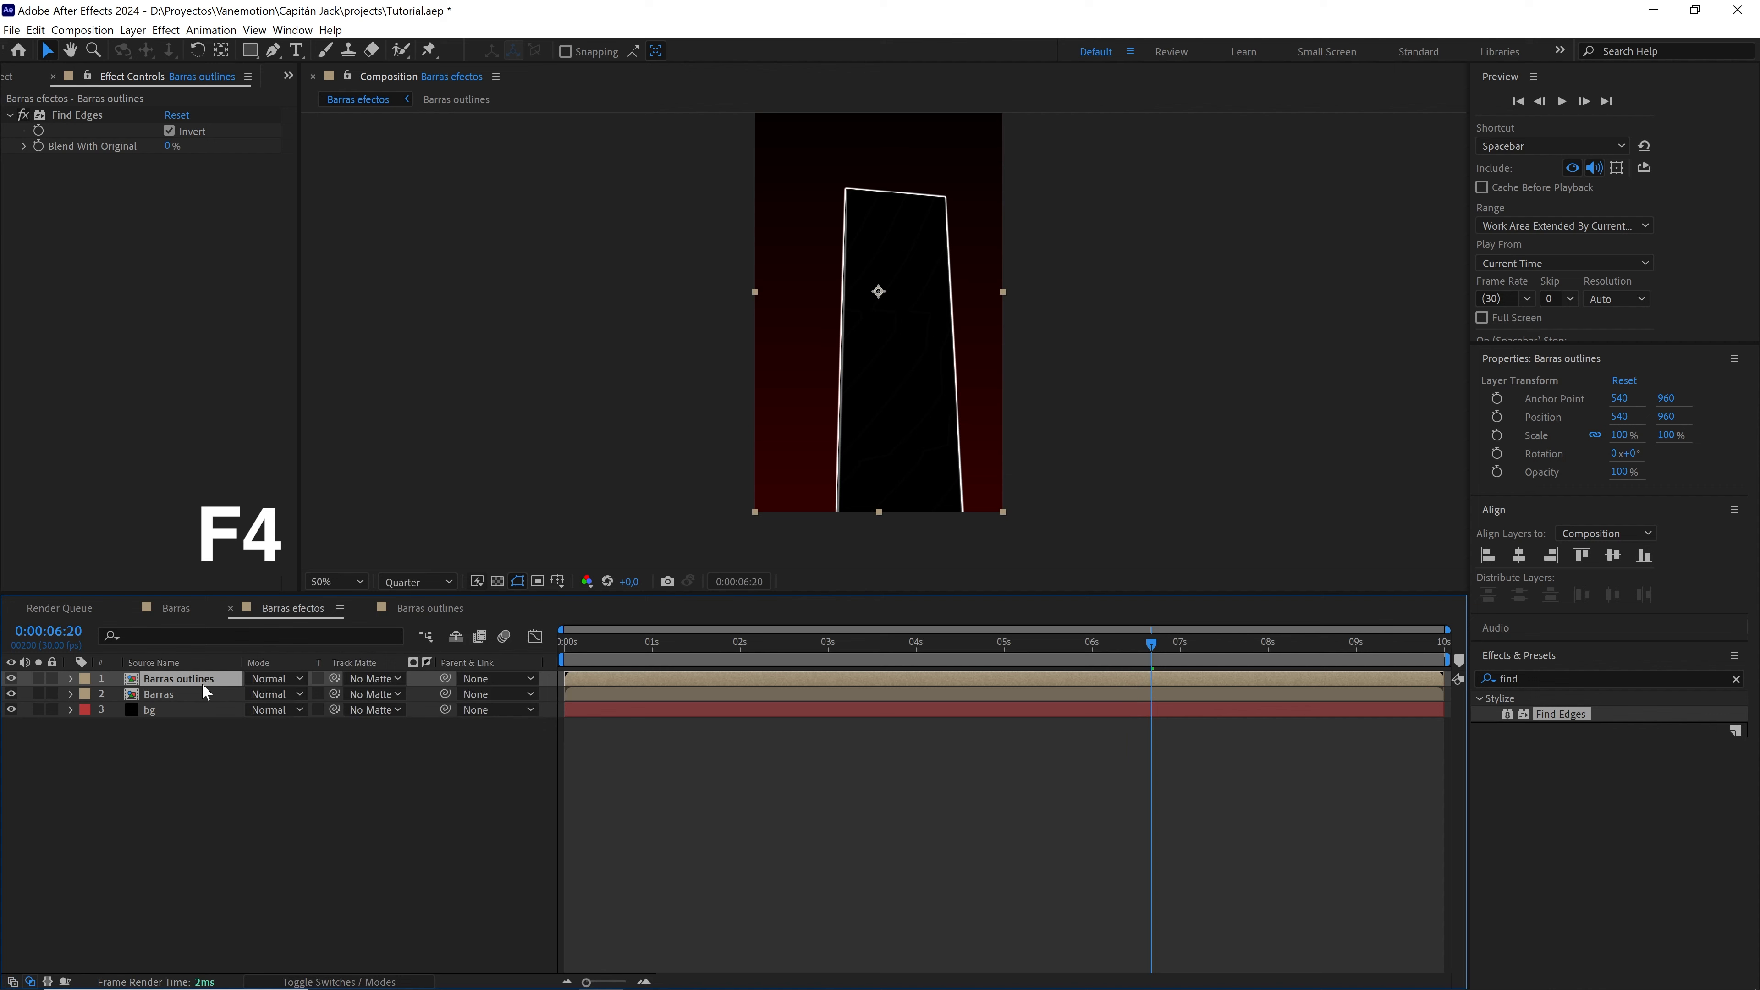
left_click(275, 681)
left_click(323, 477)
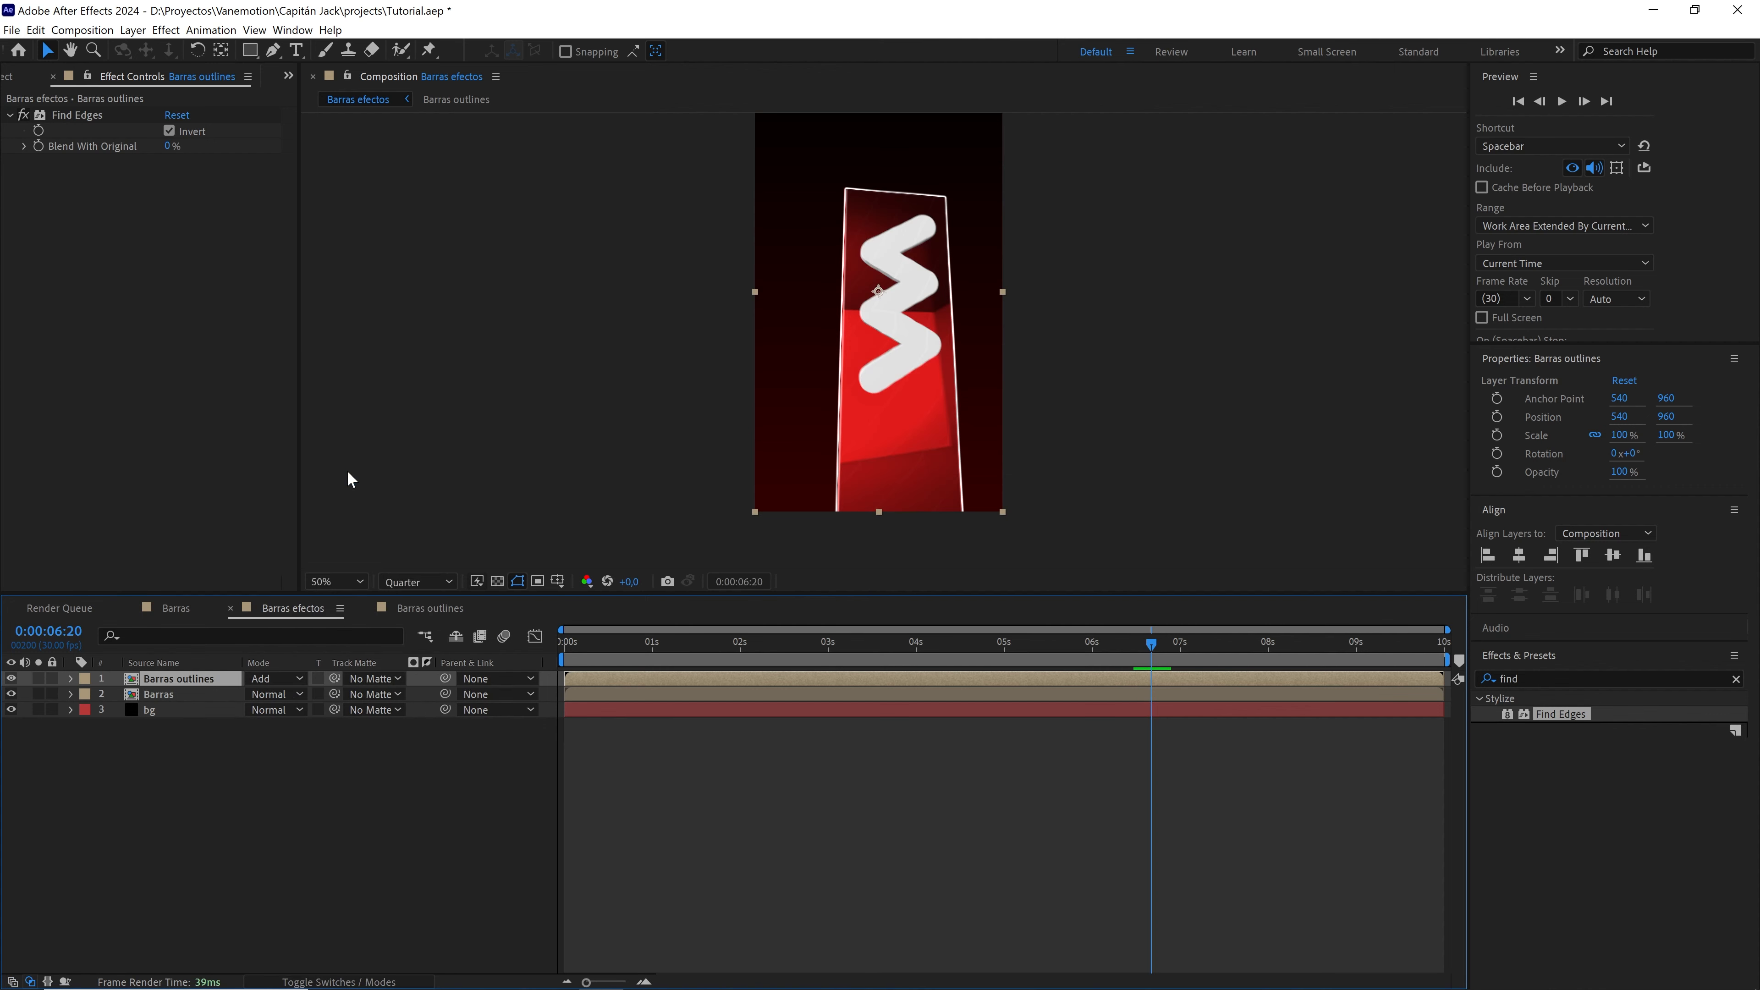
- At 0:00:04:18, add Curves to Barras outlines and shift the RGB curve's black point slightly inward along the input axis
left_click_drag(1013, 645, 970, 645)
scroll(970, 416, "up", 3)
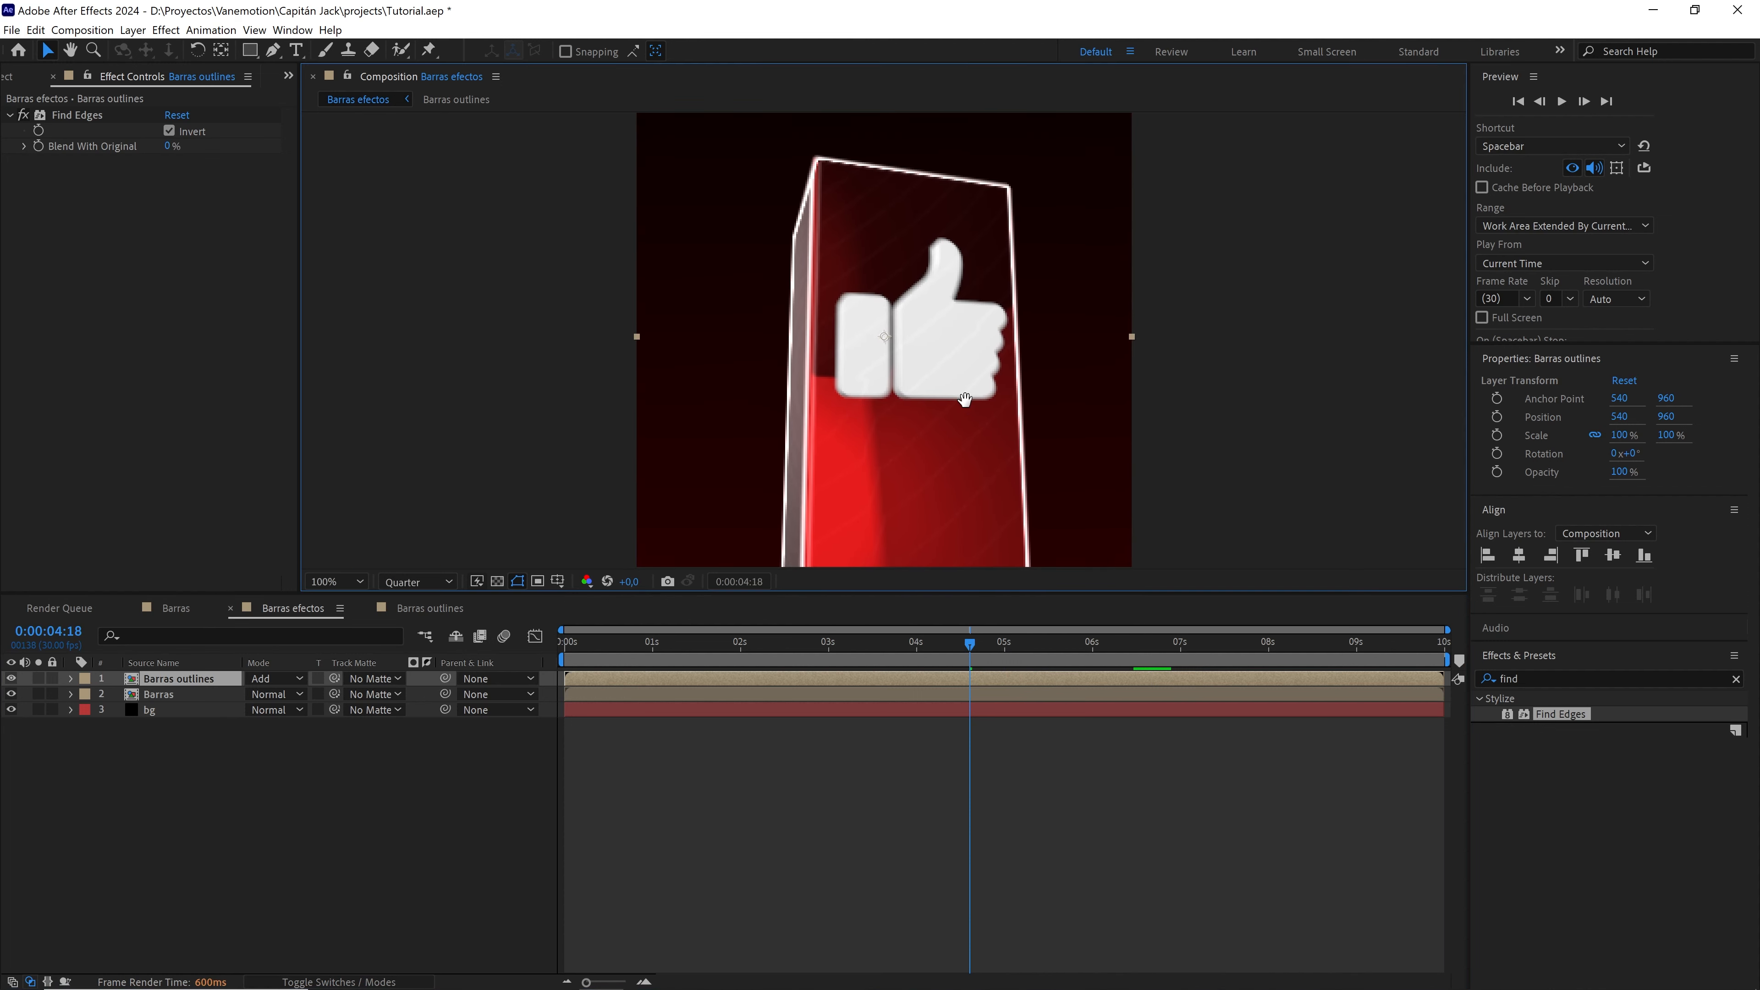
scroll(967, 402, "up", 2)
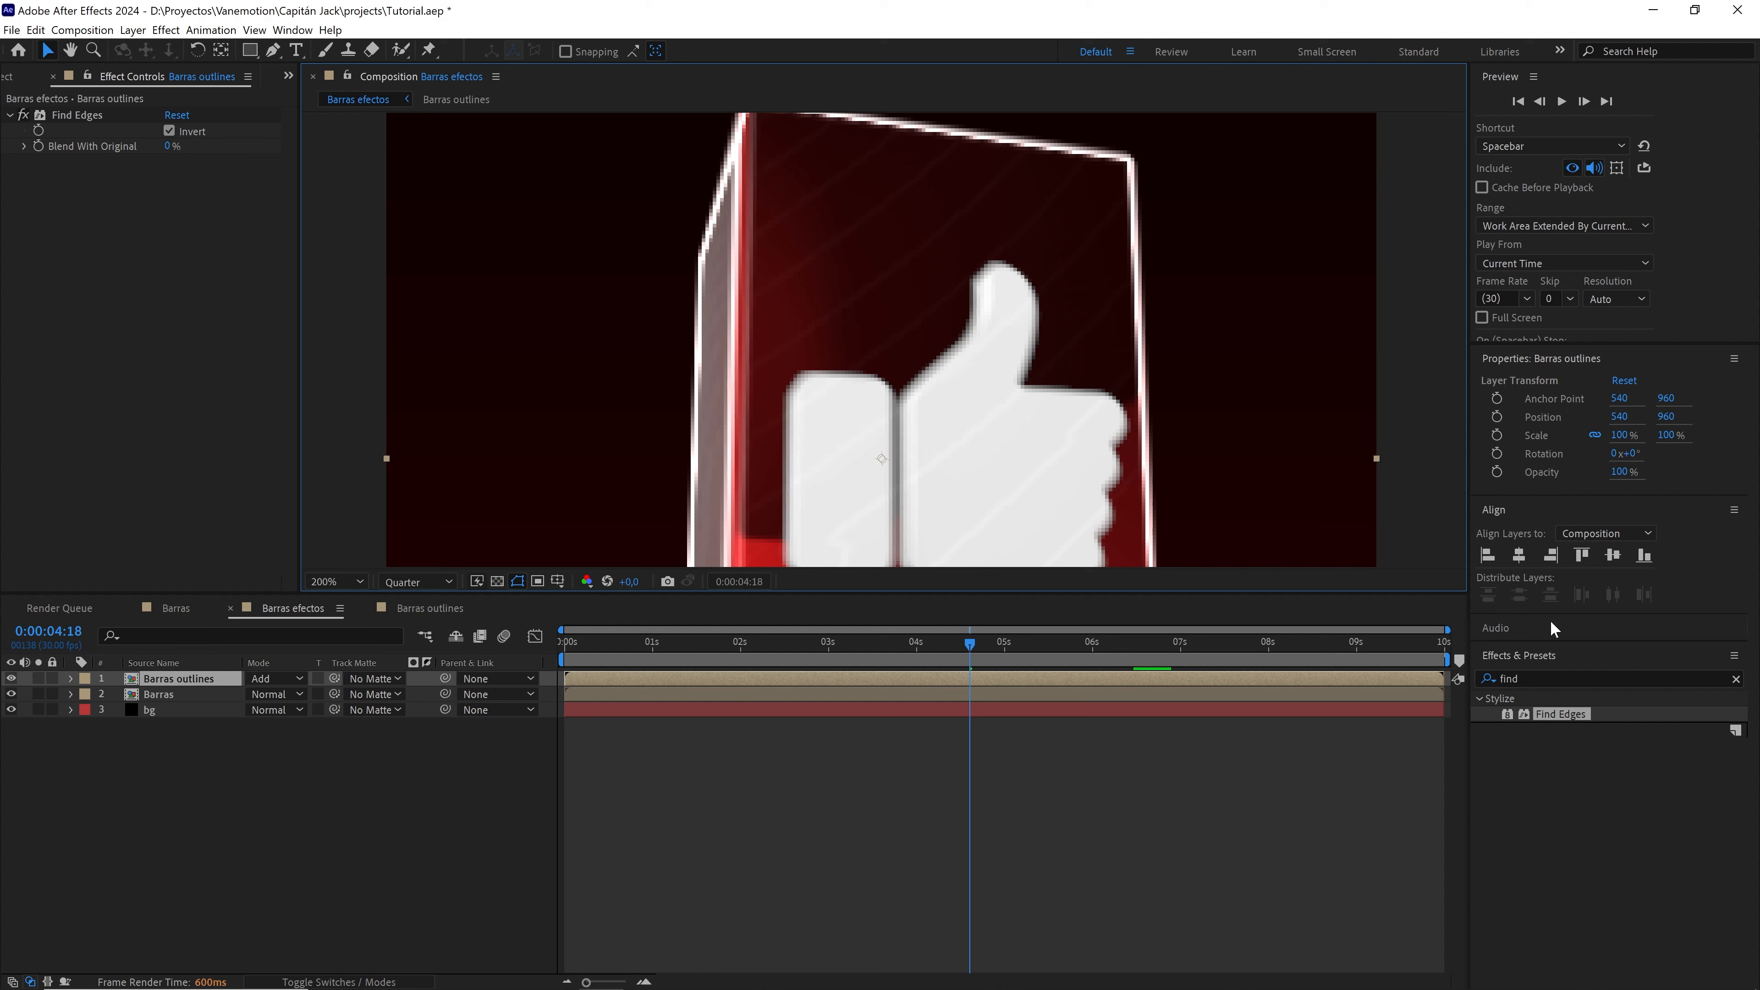
left_click(1551, 682)
type("curv")
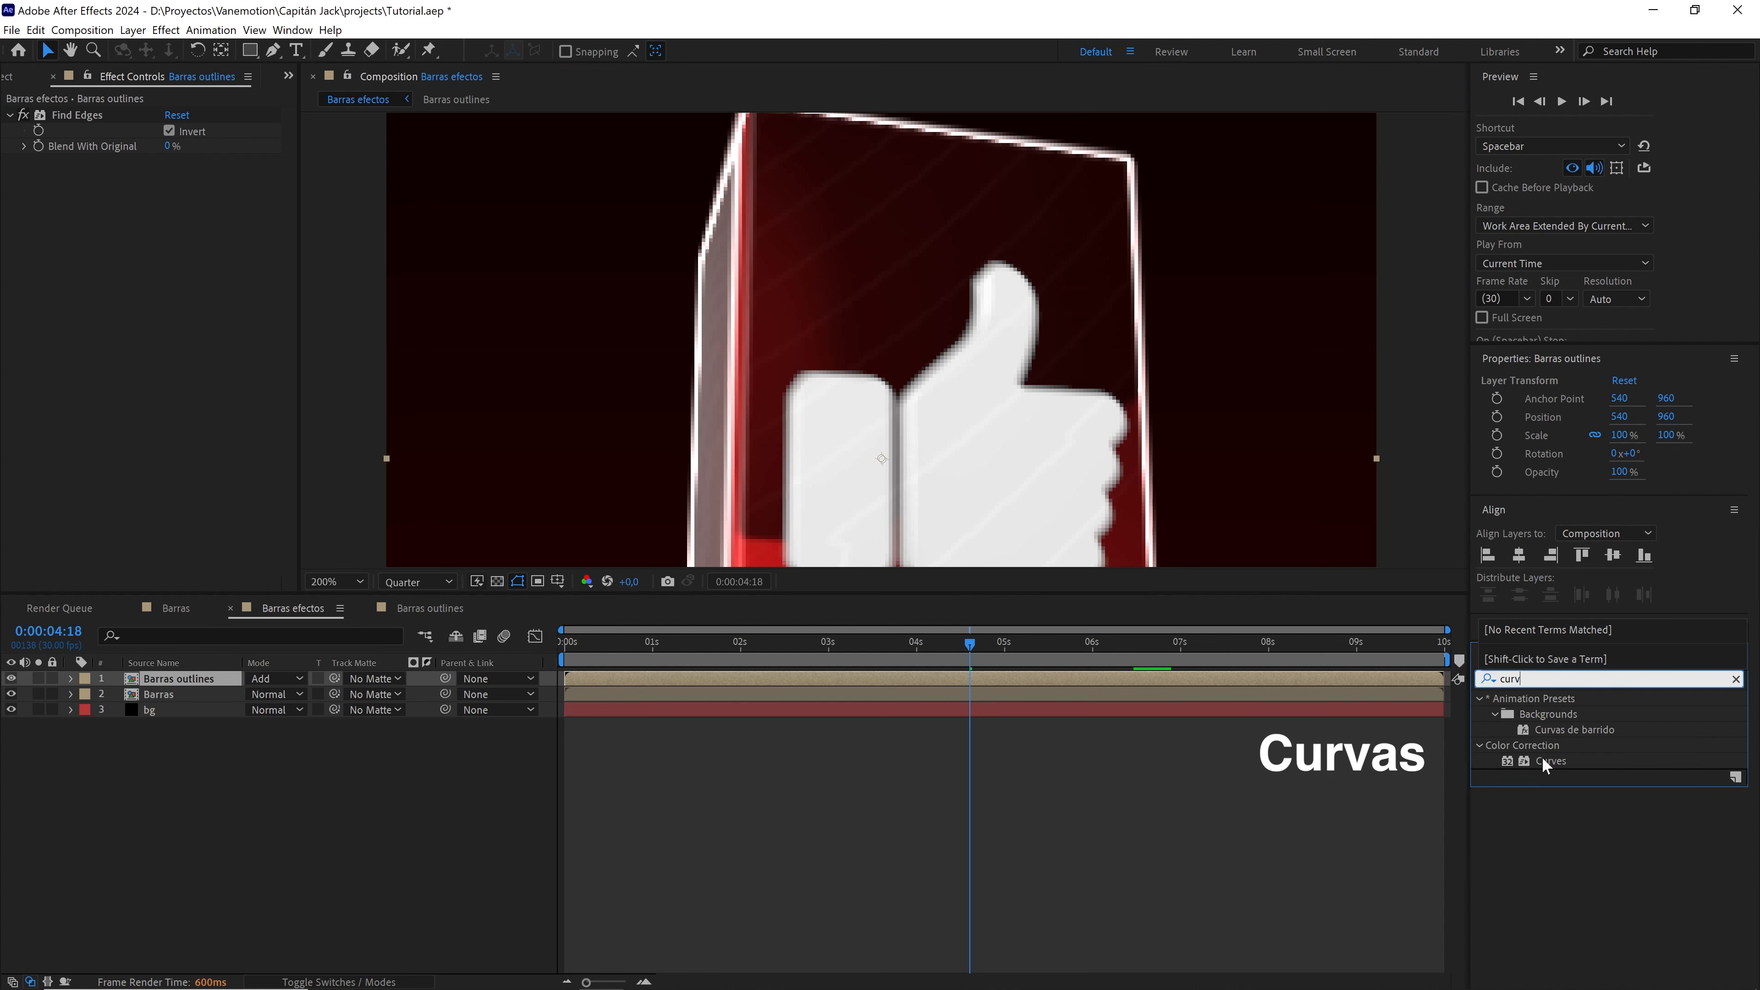
left_click_drag(1551, 760, 178, 685)
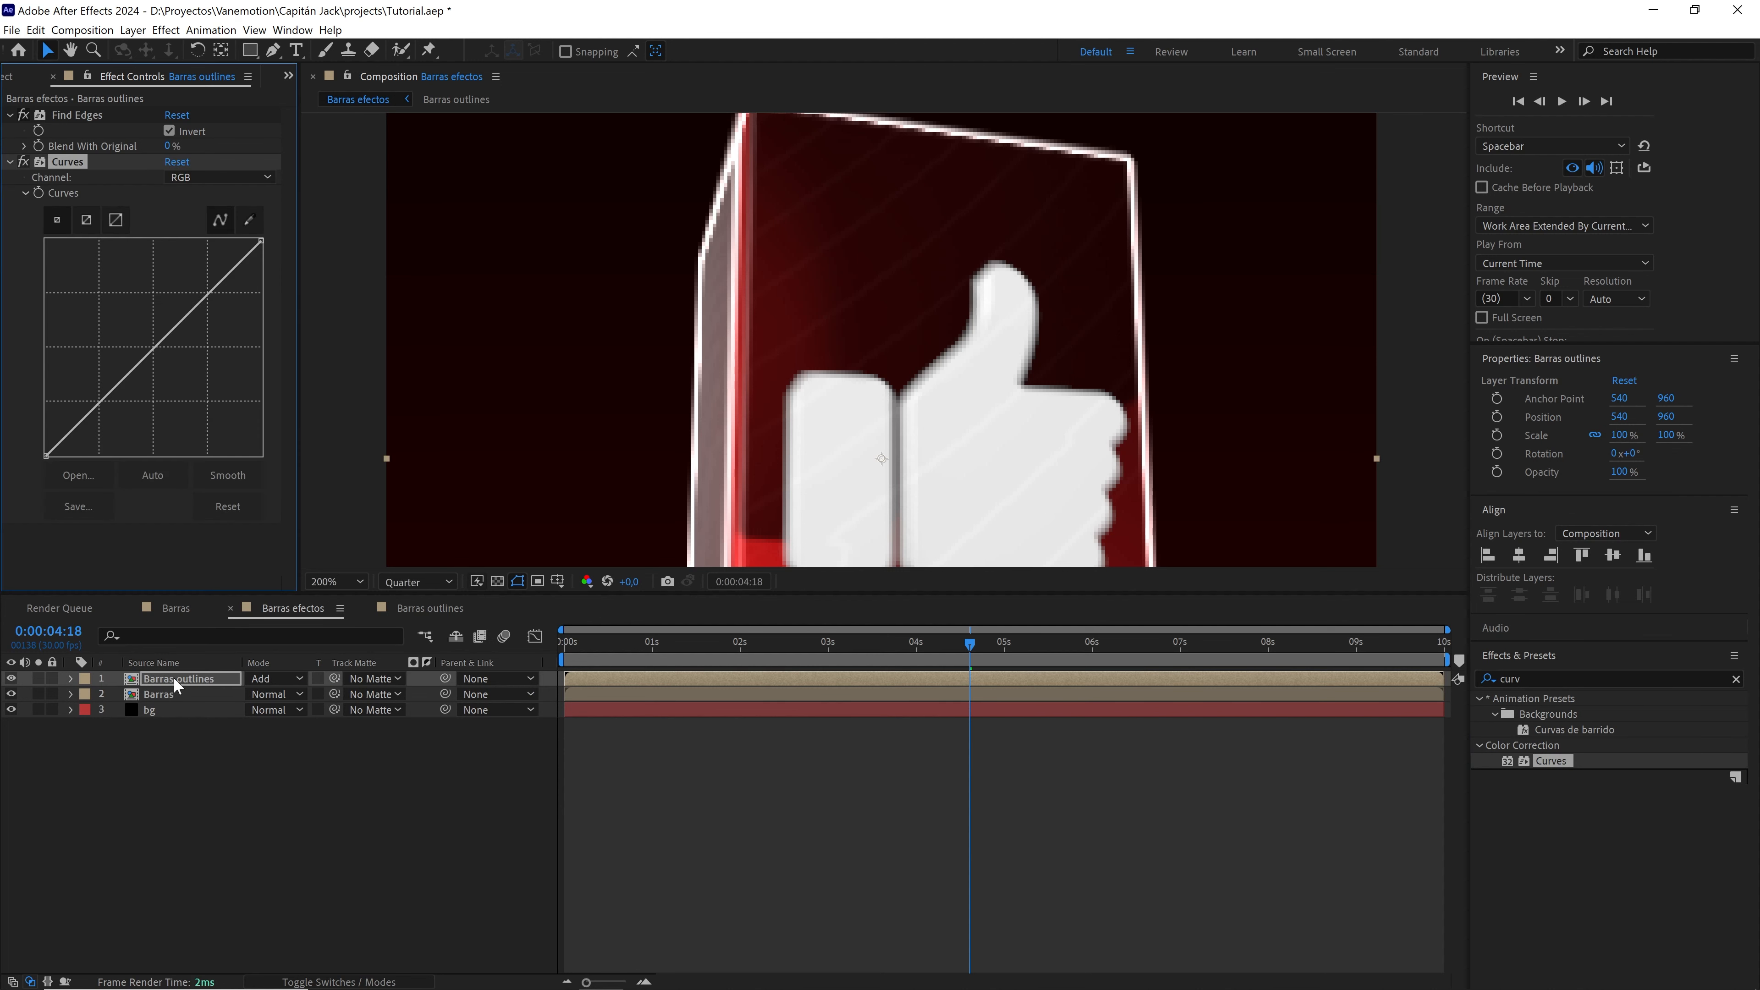
mouse_move(45, 455)
left_mouse_down()
mouse_move(35, 464)
mouse_move(63, 470)
left_mouse_up()
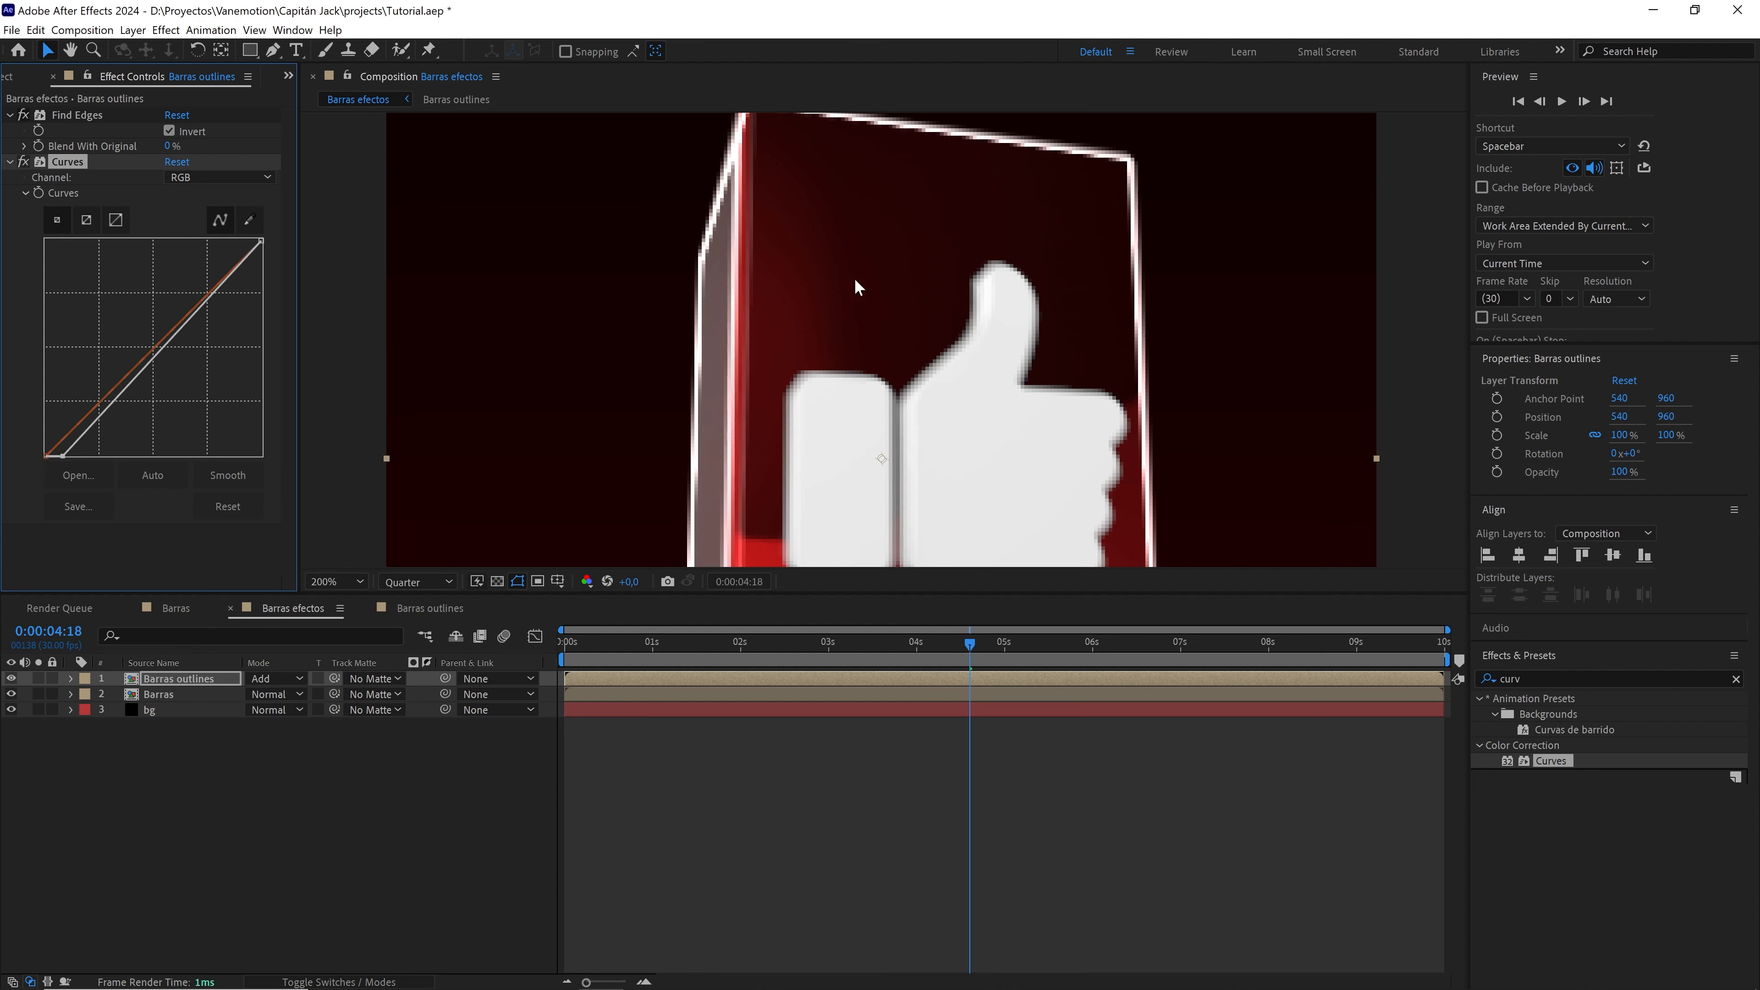
- Set the preview resolution to Full, examine the like bar's outlines up close, and fit the whole composition in the viewer
left_click(429, 582)
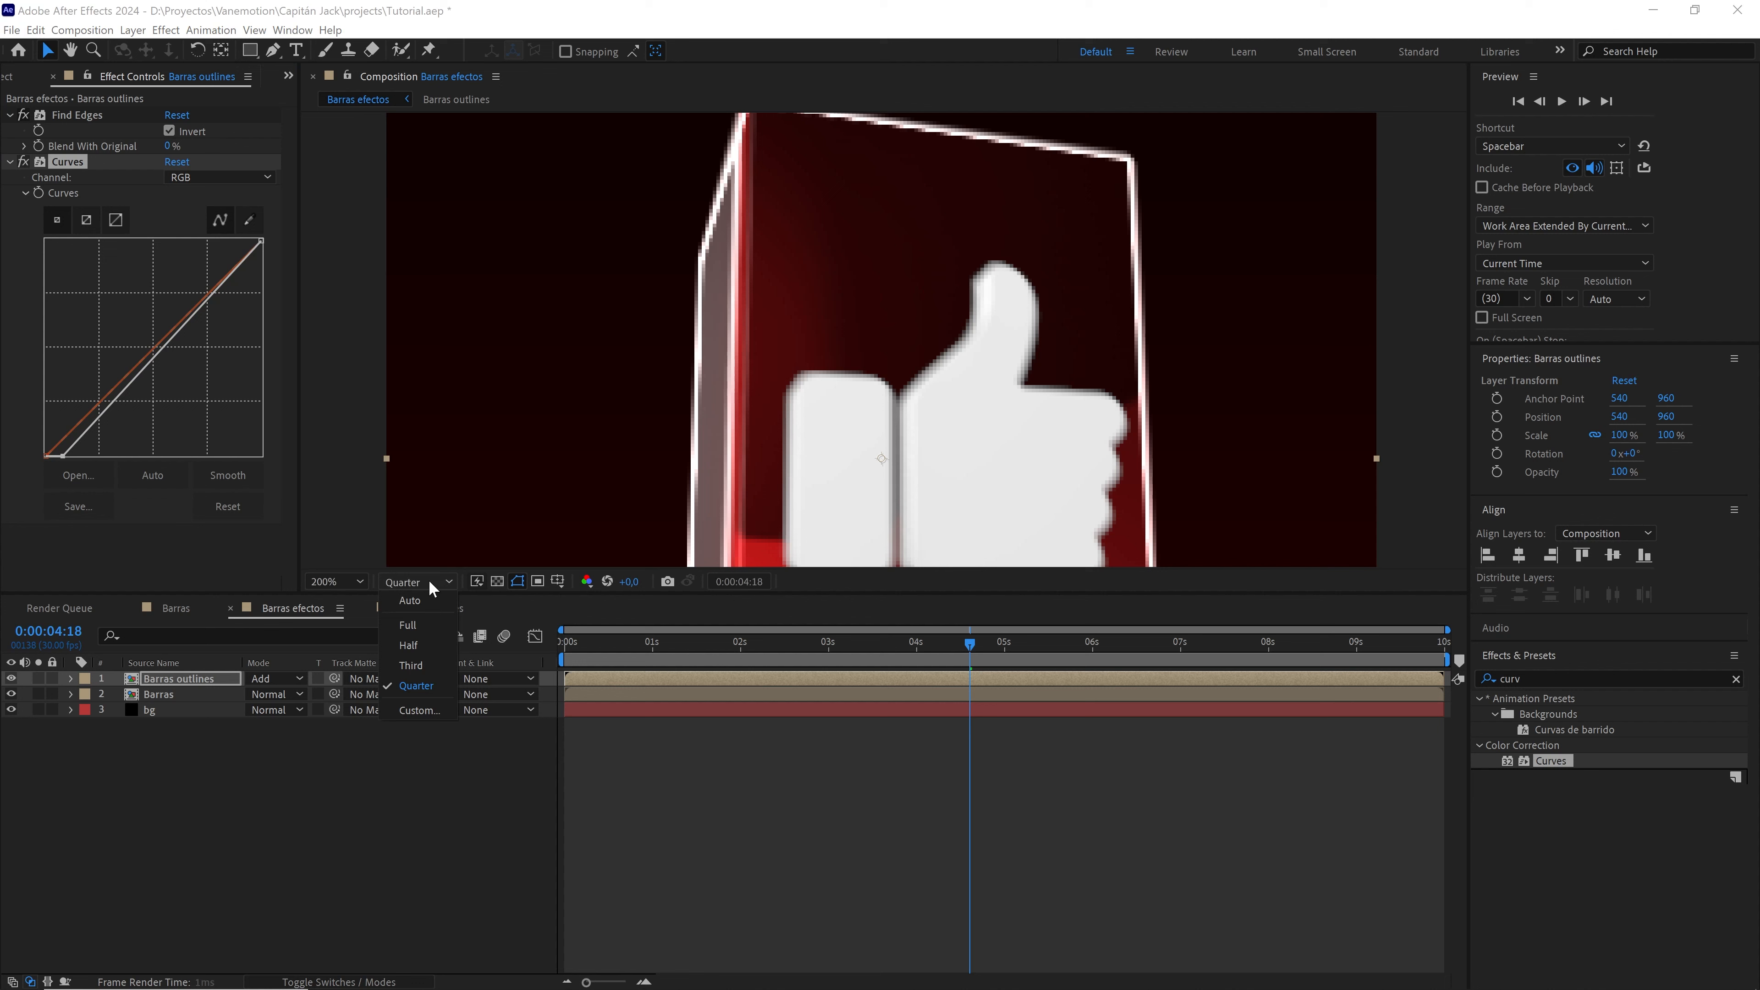
left_click(423, 625)
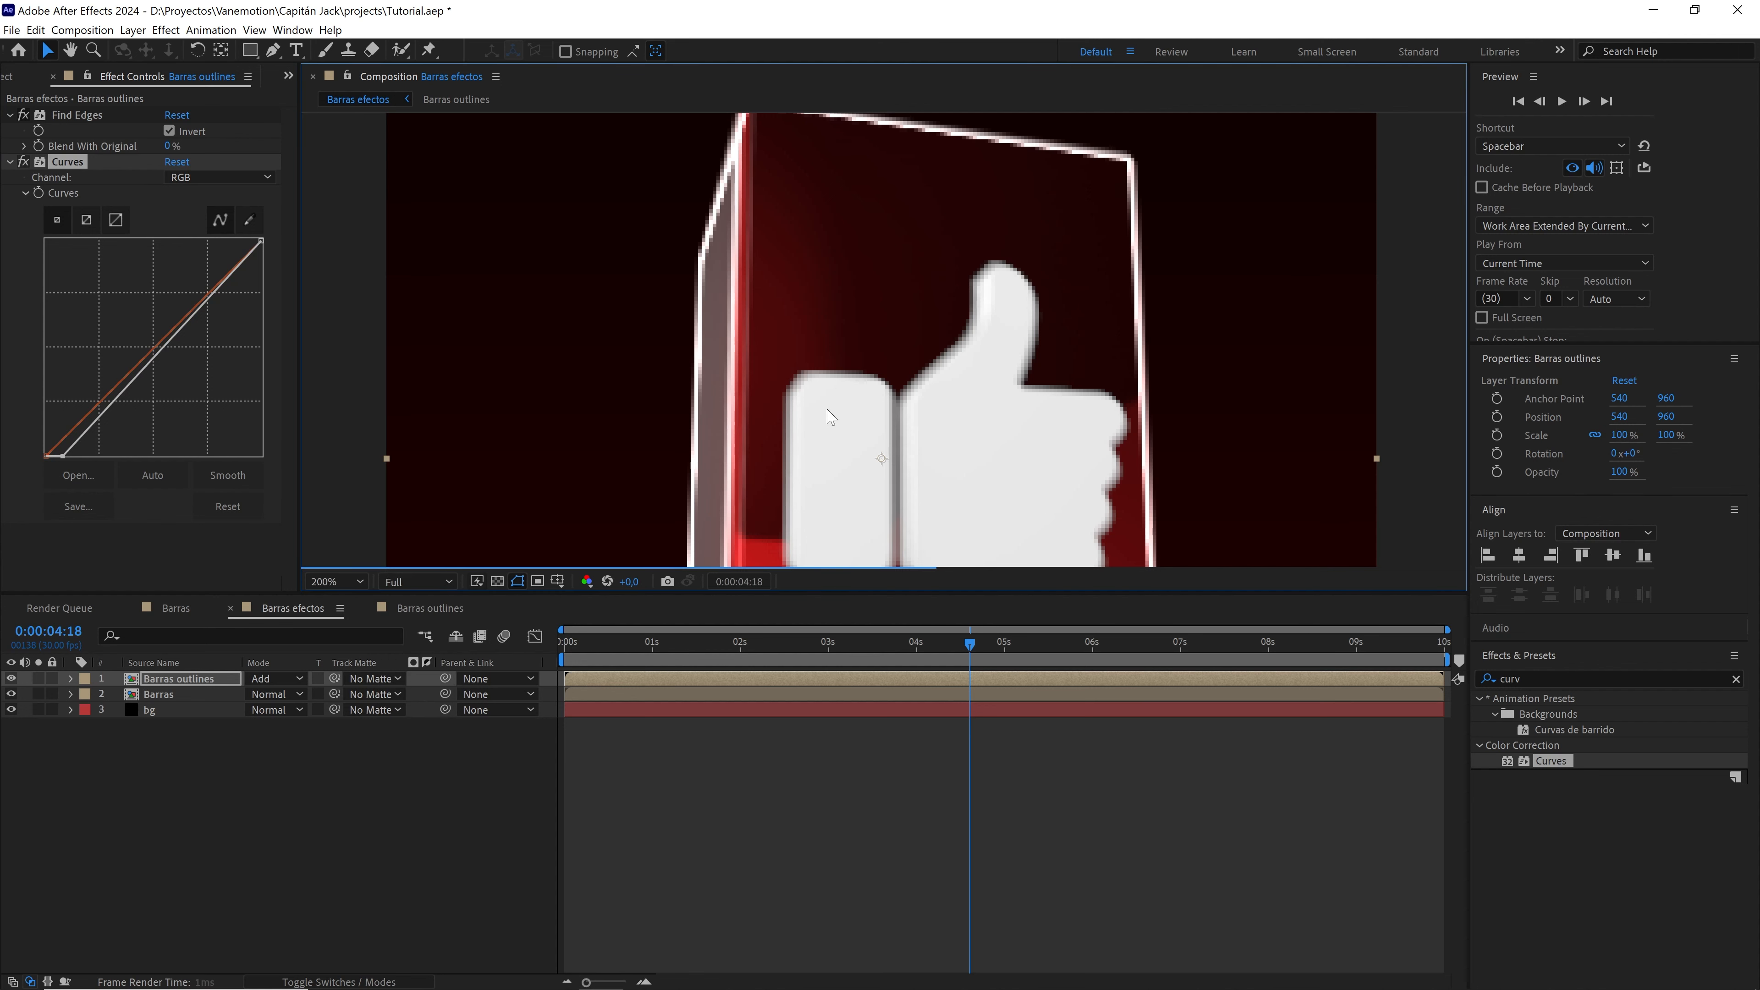
key("comma")
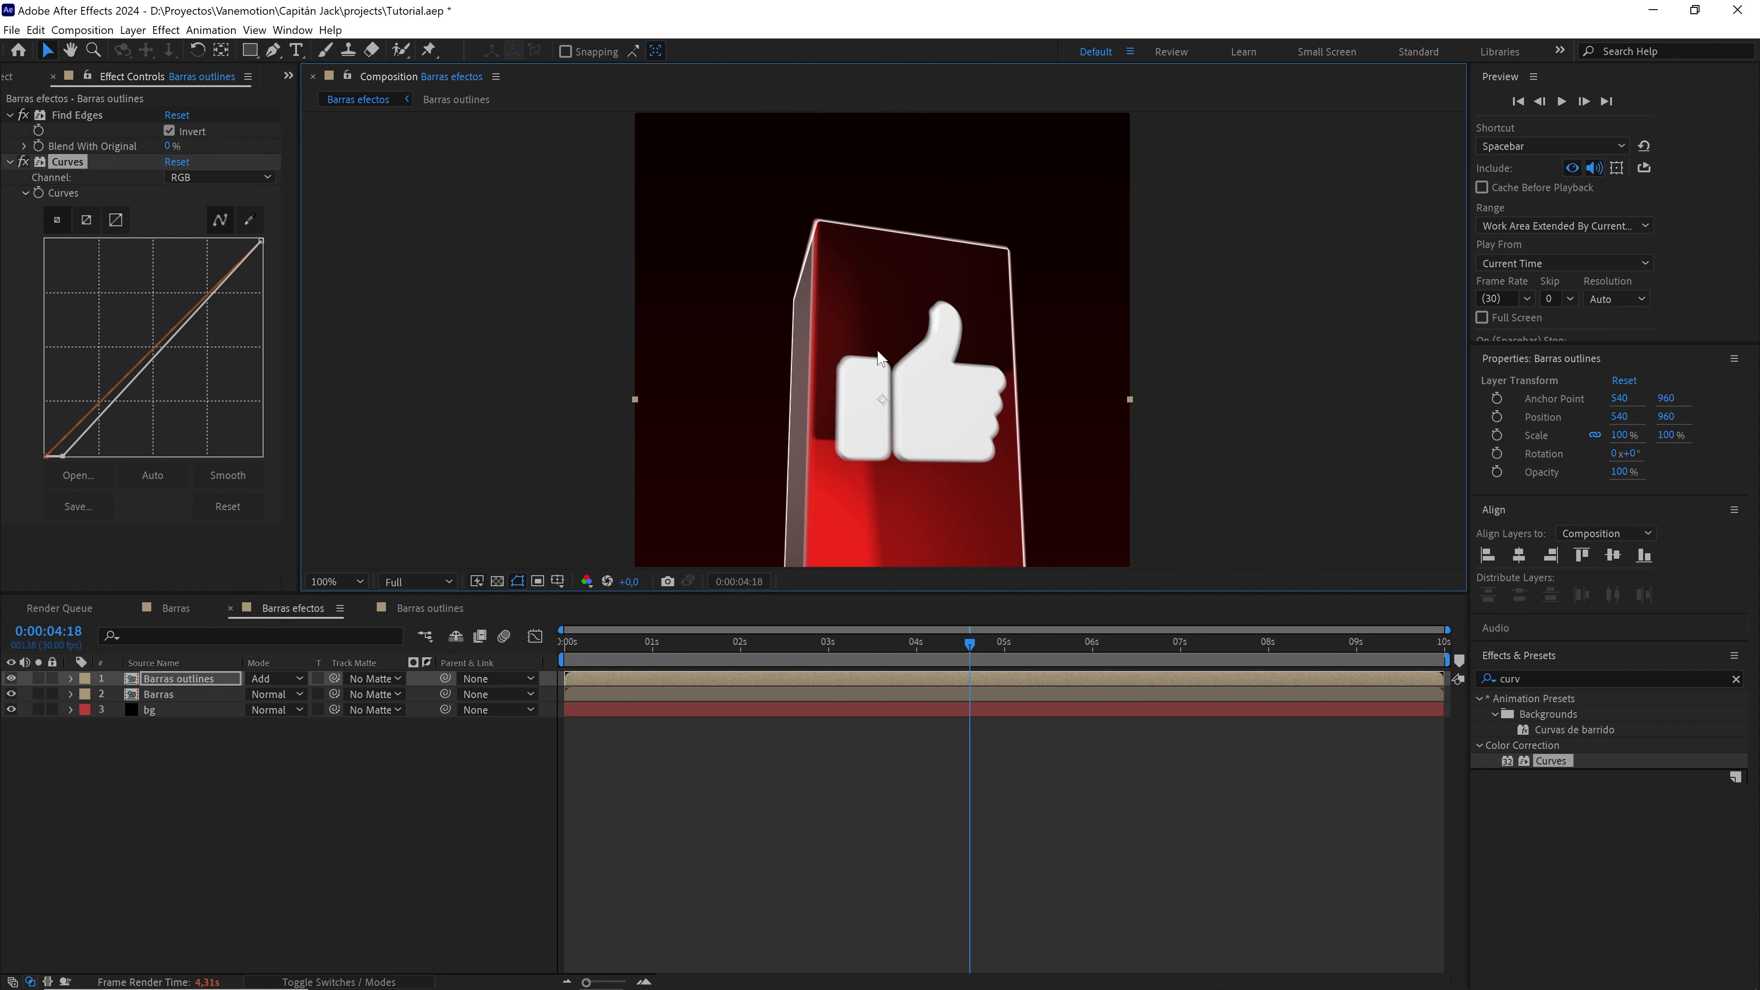
scroll(890, 376, "down", 3)
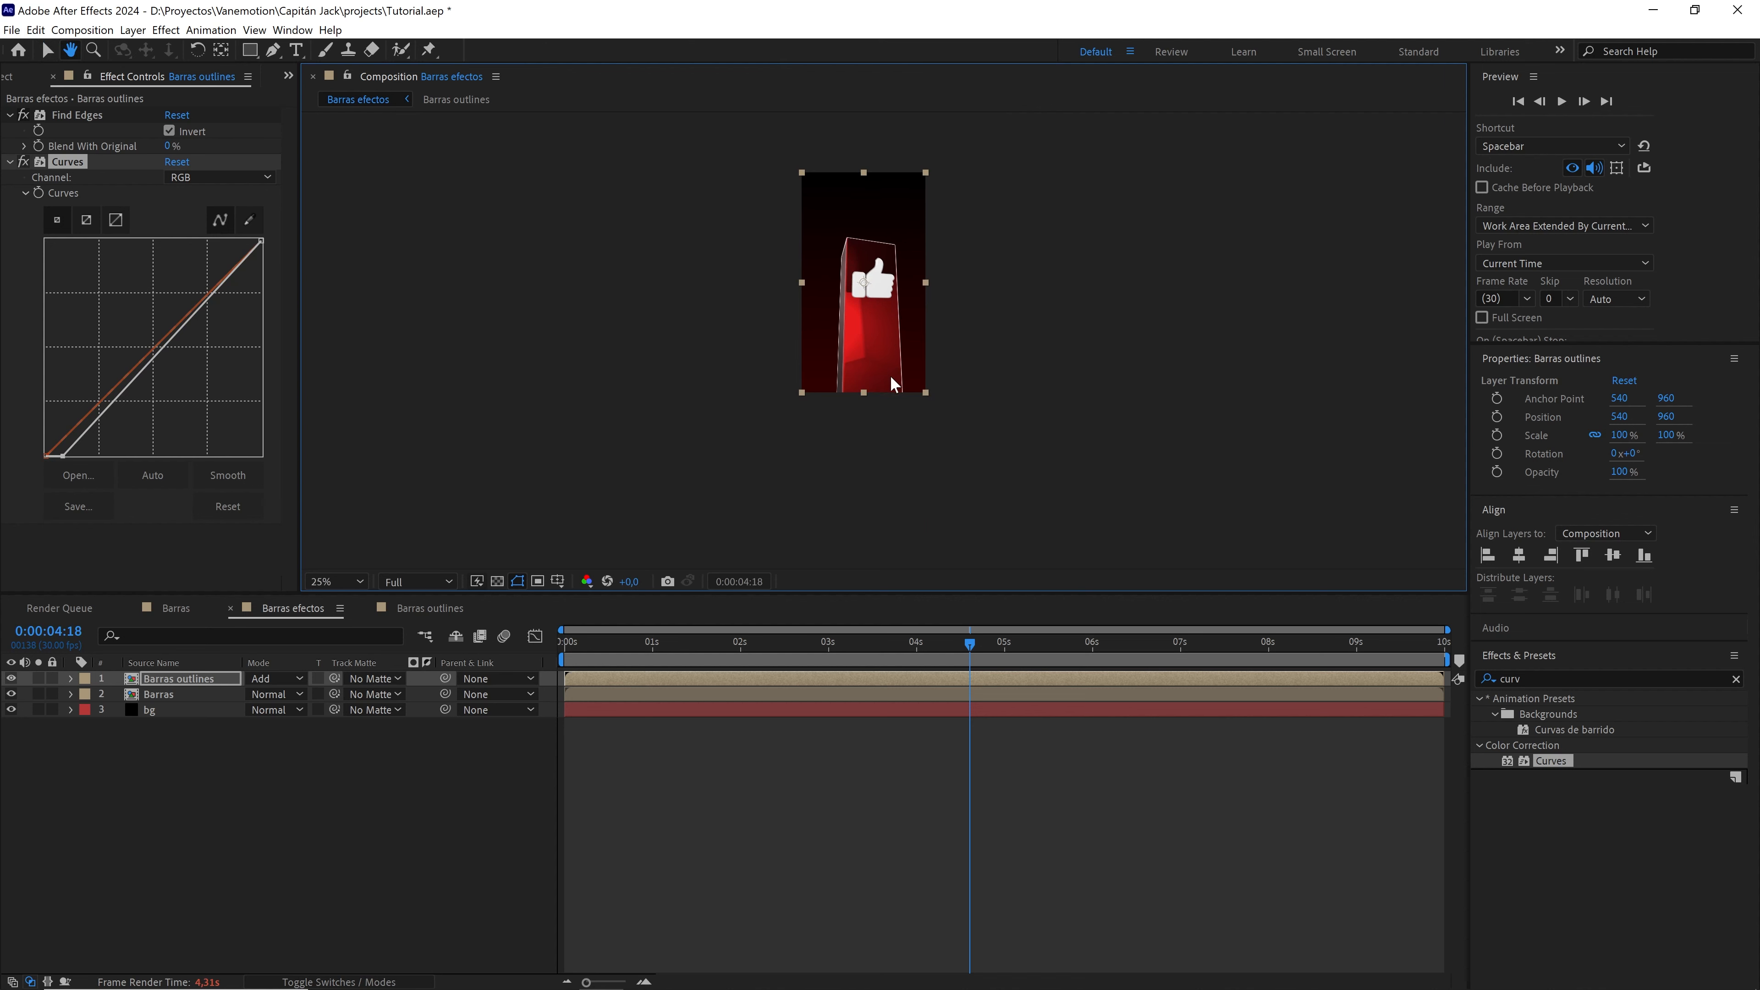
scroll(890, 376, "up", 4)
left_click_drag(904, 280, 920, 363)
scroll(919, 363, "down", 1)
scroll(919, 364, "up", 1)
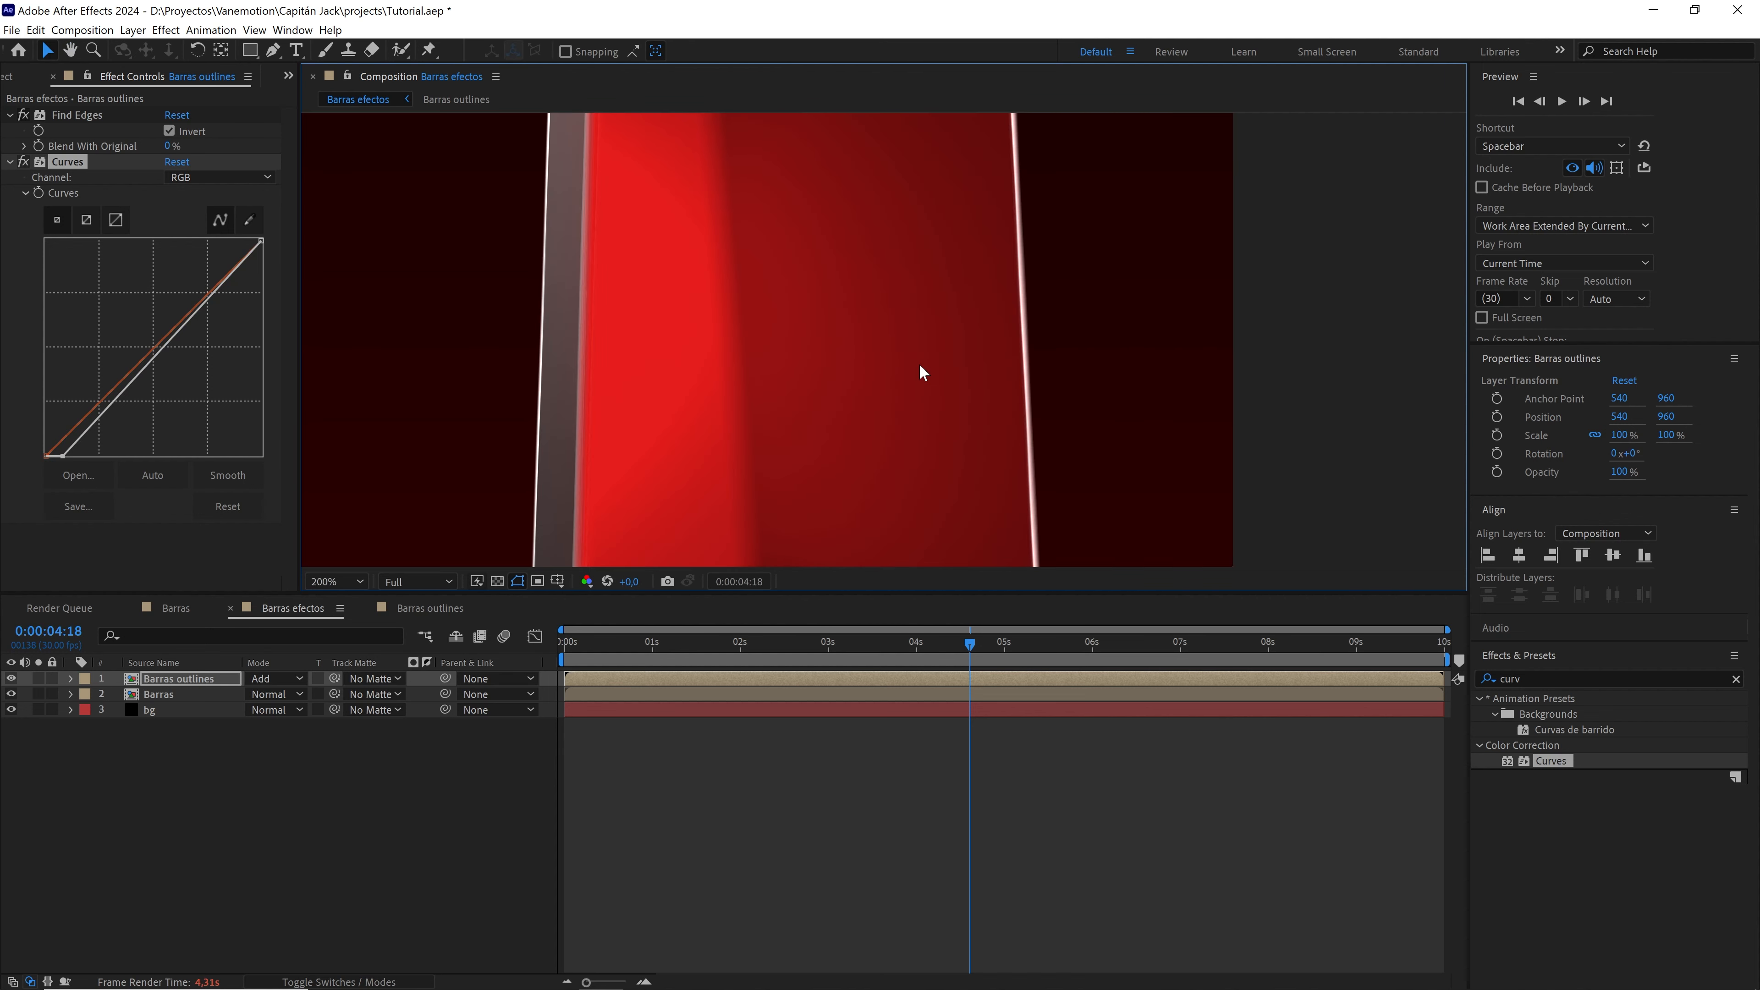
scroll(919, 363, "down", 2)
scroll(919, 363, "down", 2)
scroll(884, 338, "up", 2)
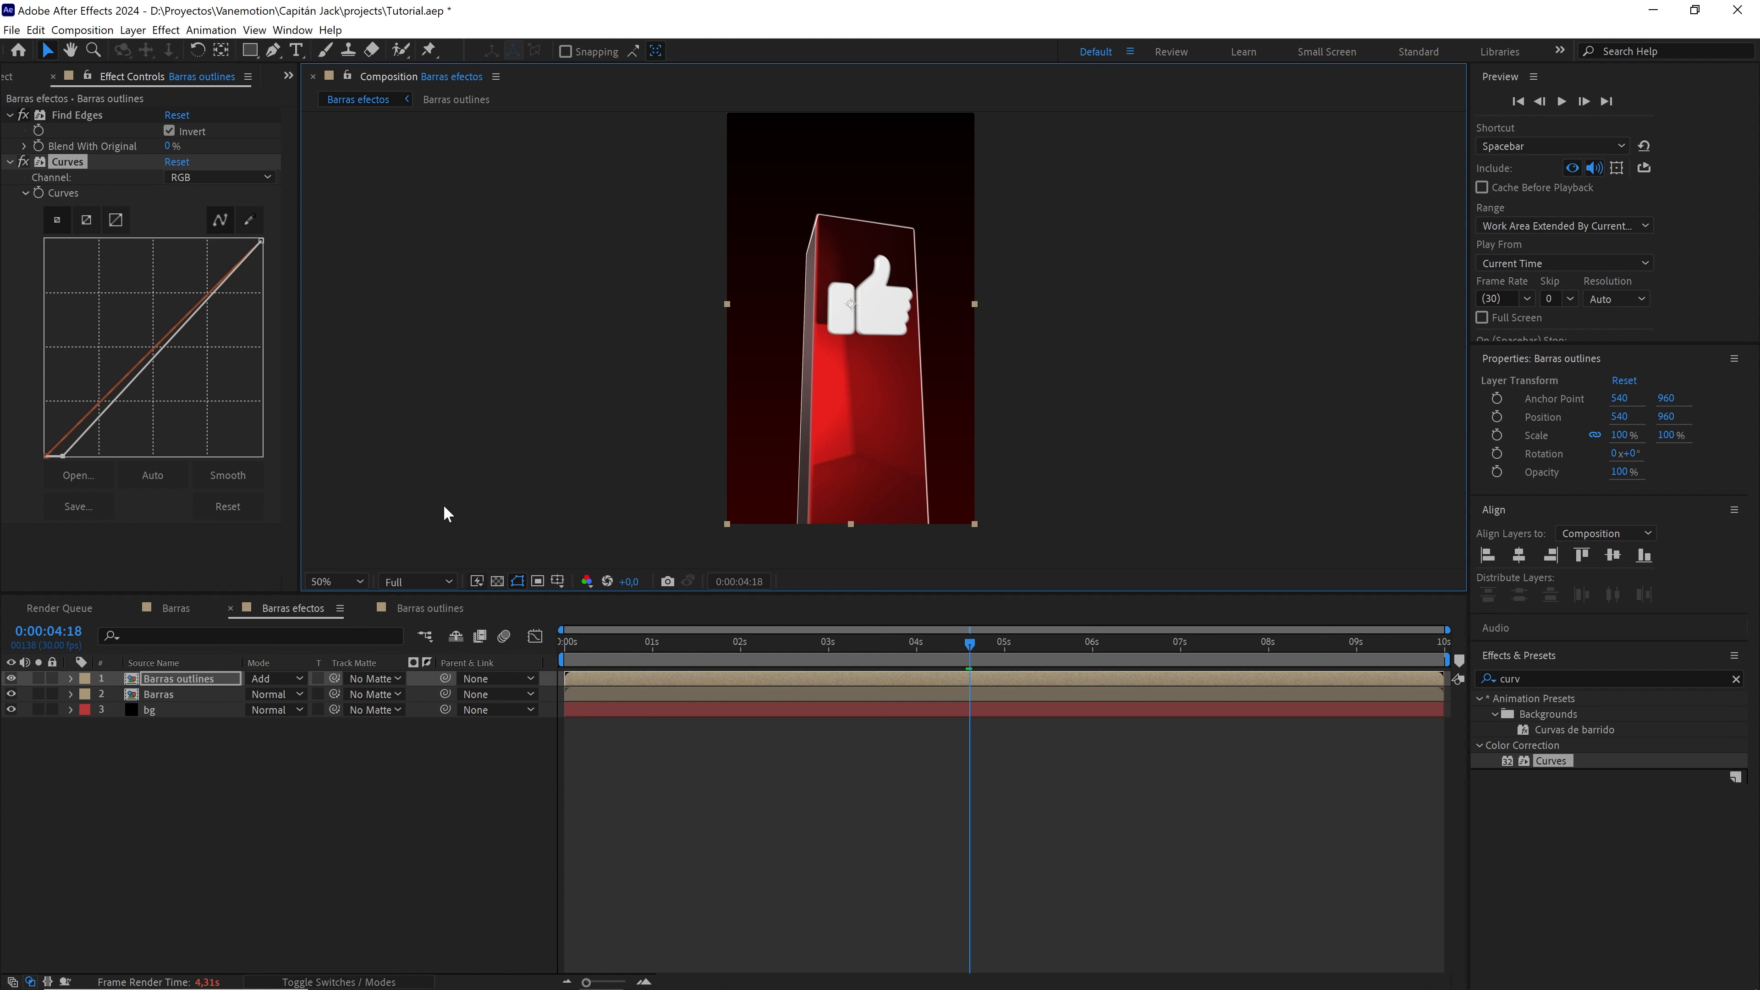
left_click(337, 593)
left_click(338, 600)
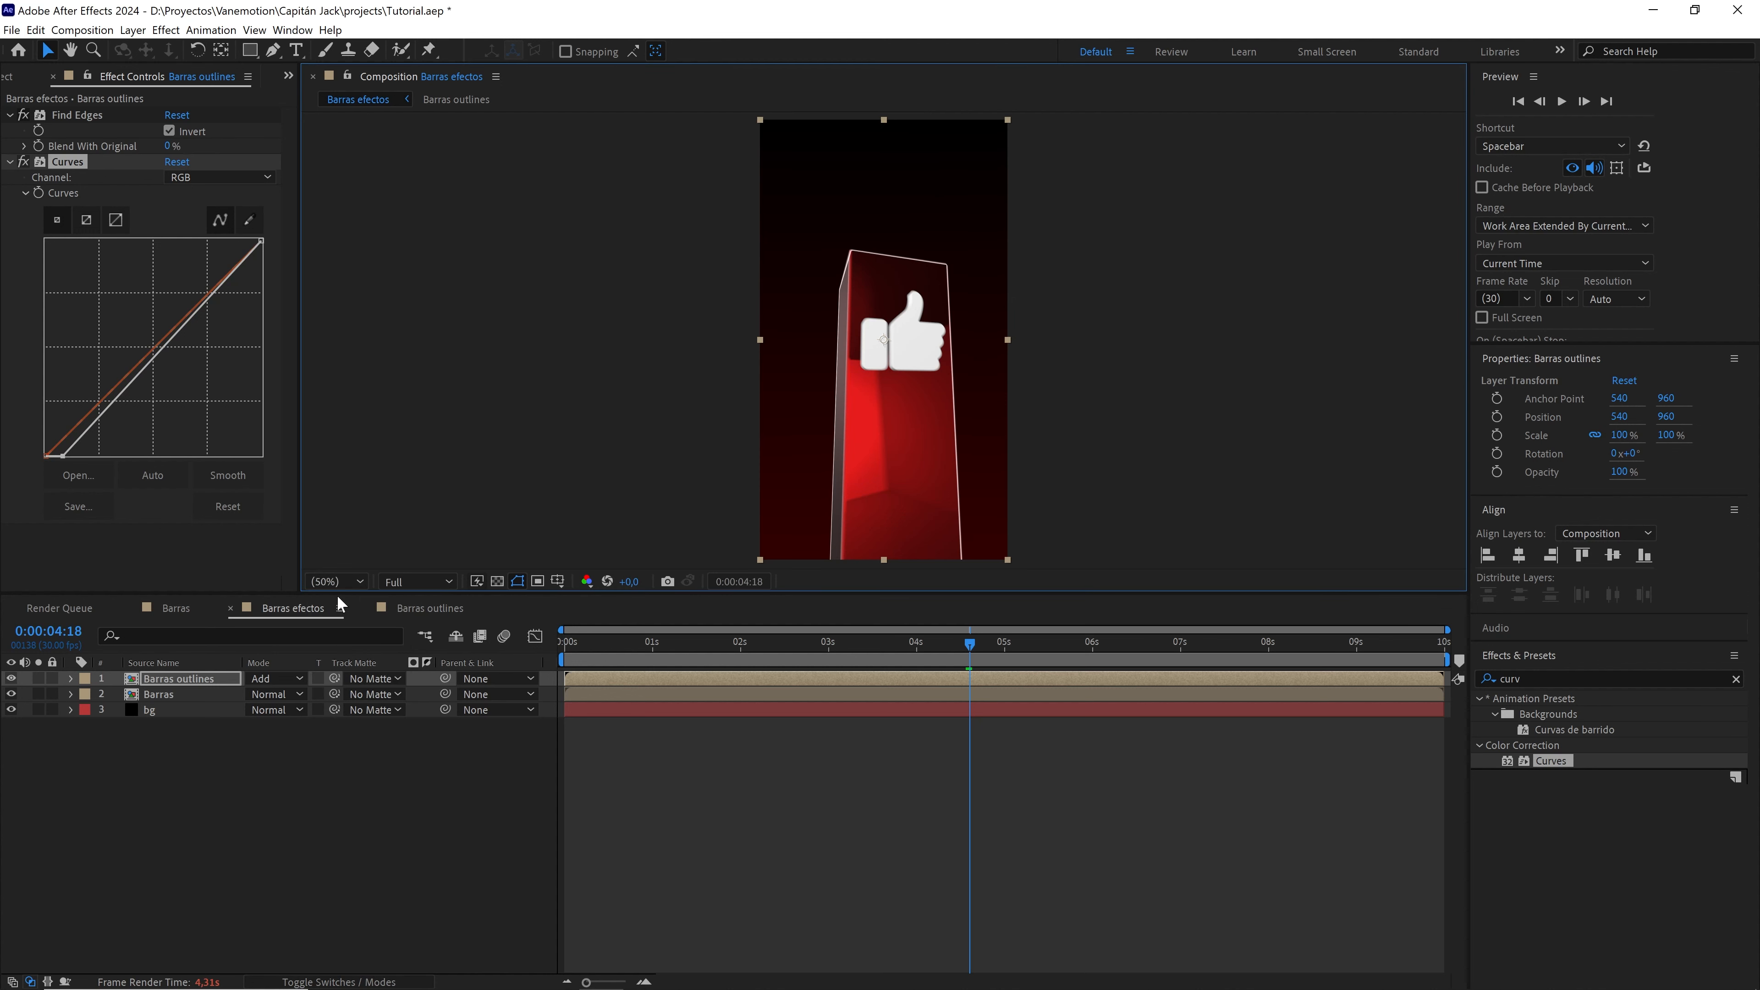
- Deselect the layers and examine the like bar's edges and the dark gradient background beside it up close
left_click(336, 764)
scroll(802, 399, "up", 2)
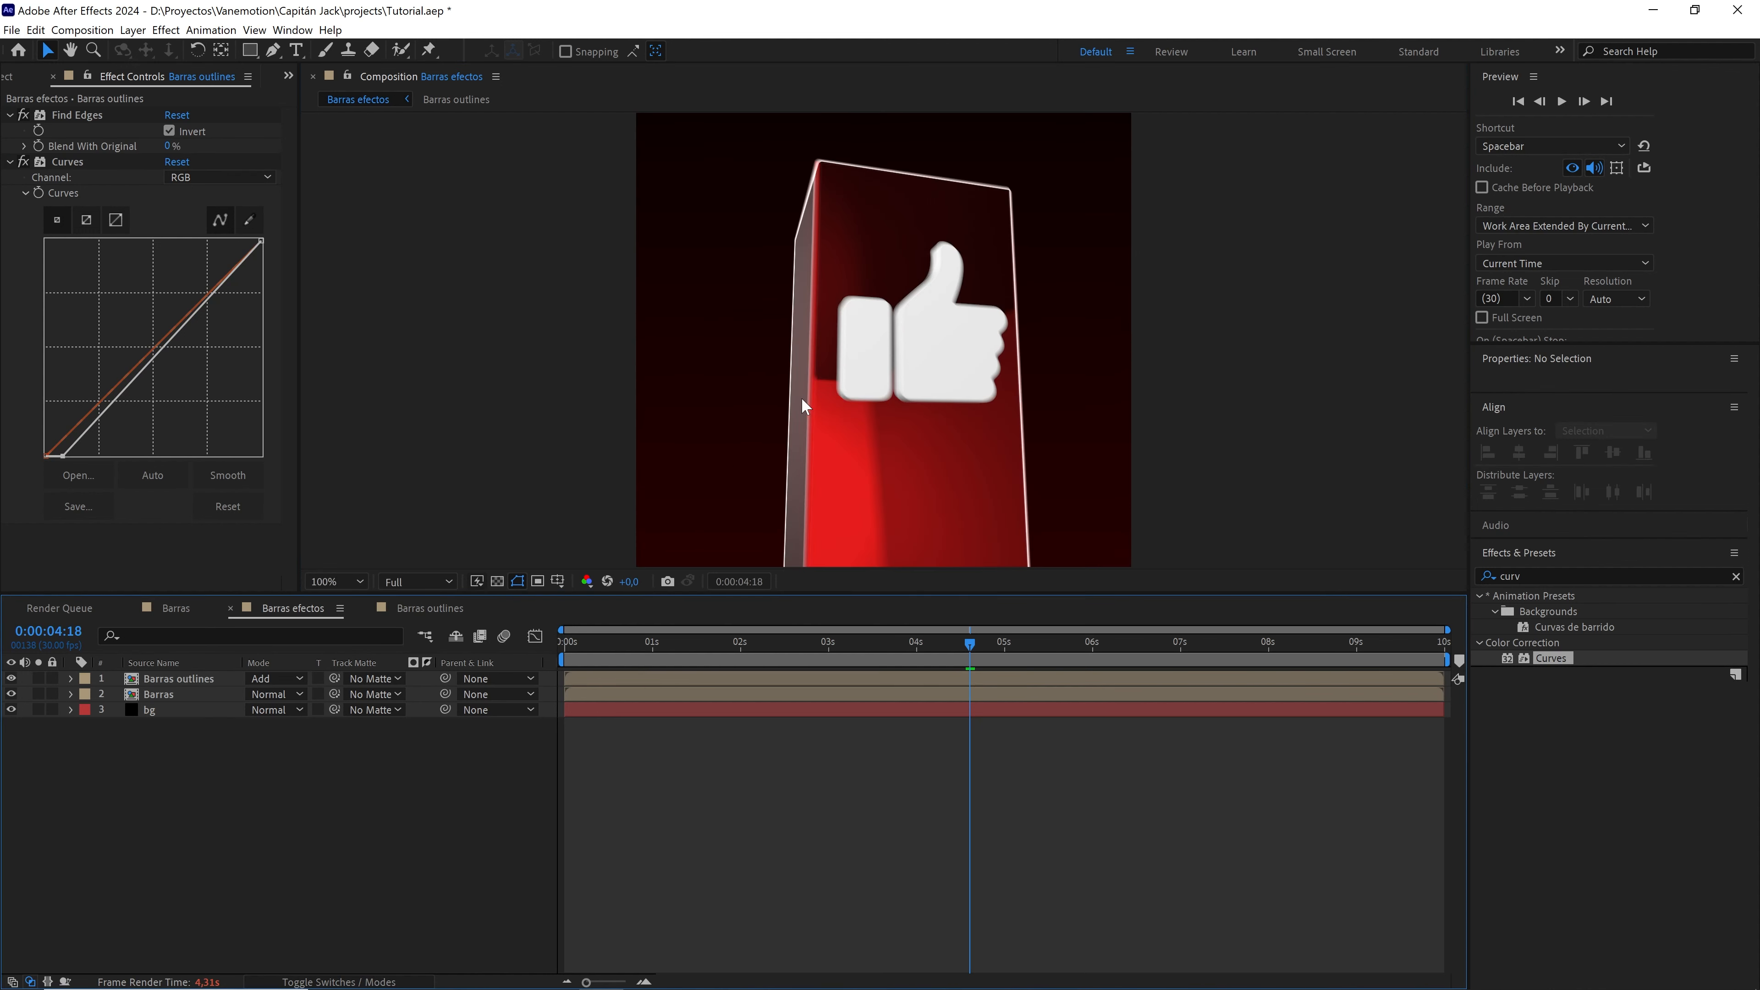
left_click_drag(699, 452, 749, 330)
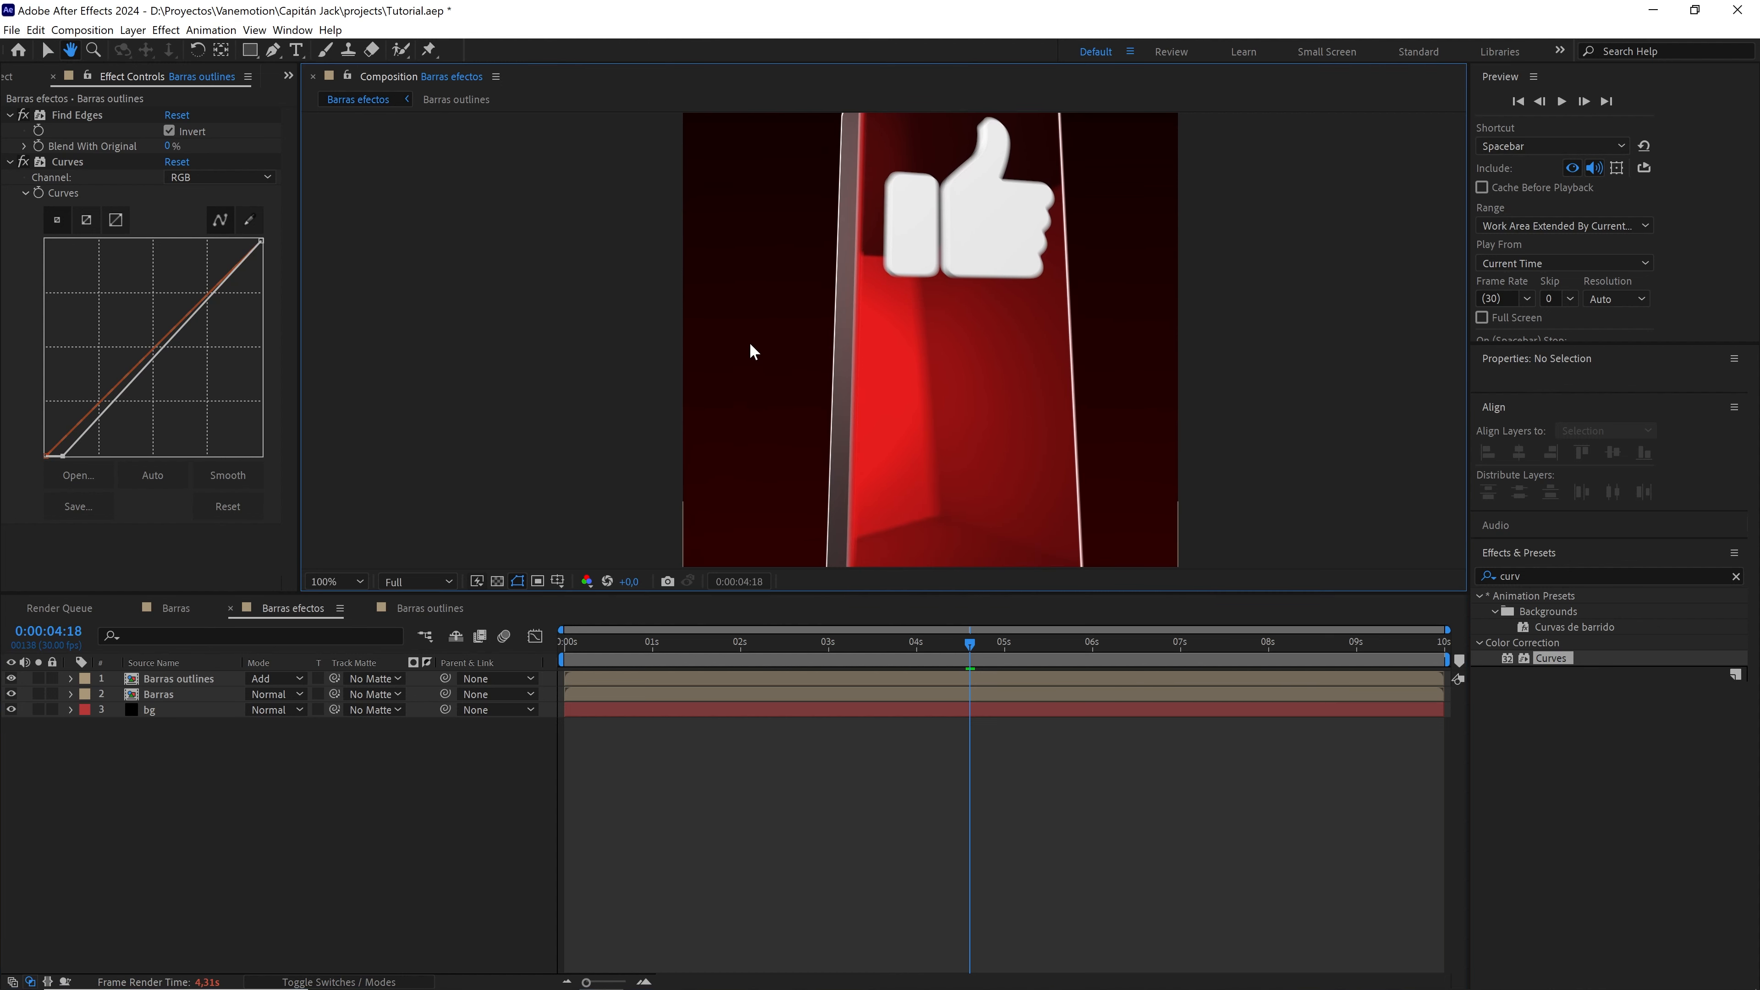
left_click_drag(779, 243, 785, 338)
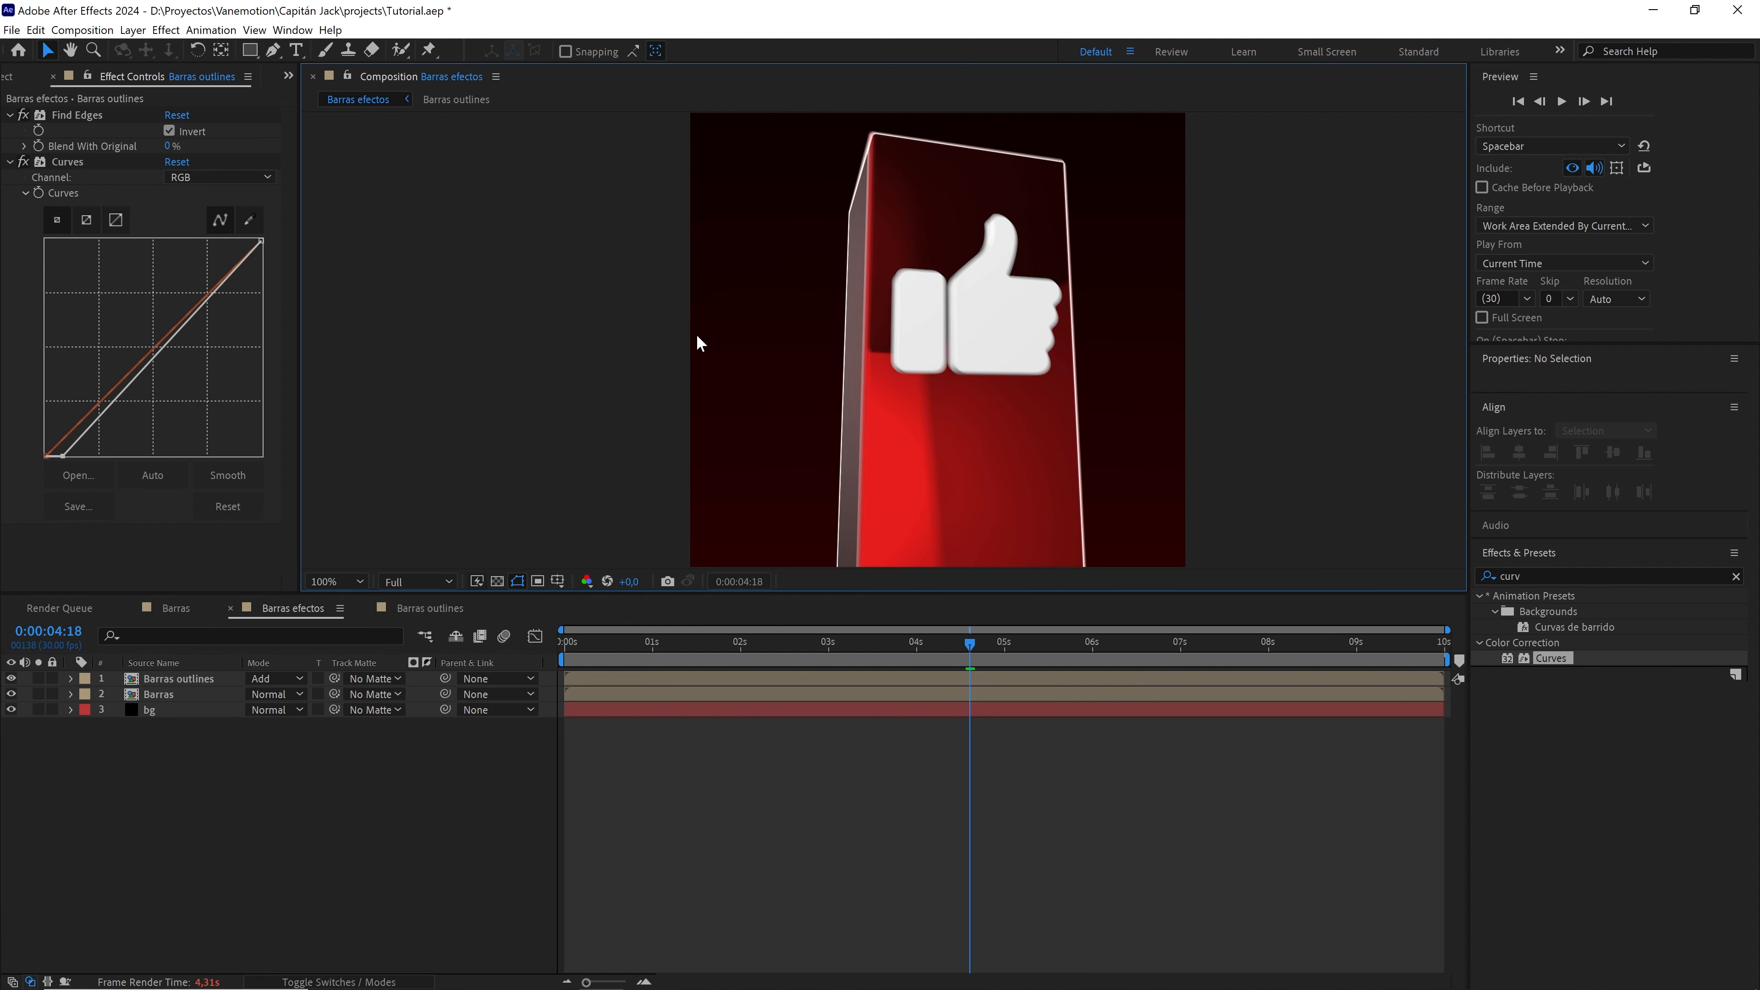
scroll(756, 354, "up", 1)
scroll(656, 346, "down", 1)
scroll(657, 350, "up", 4)
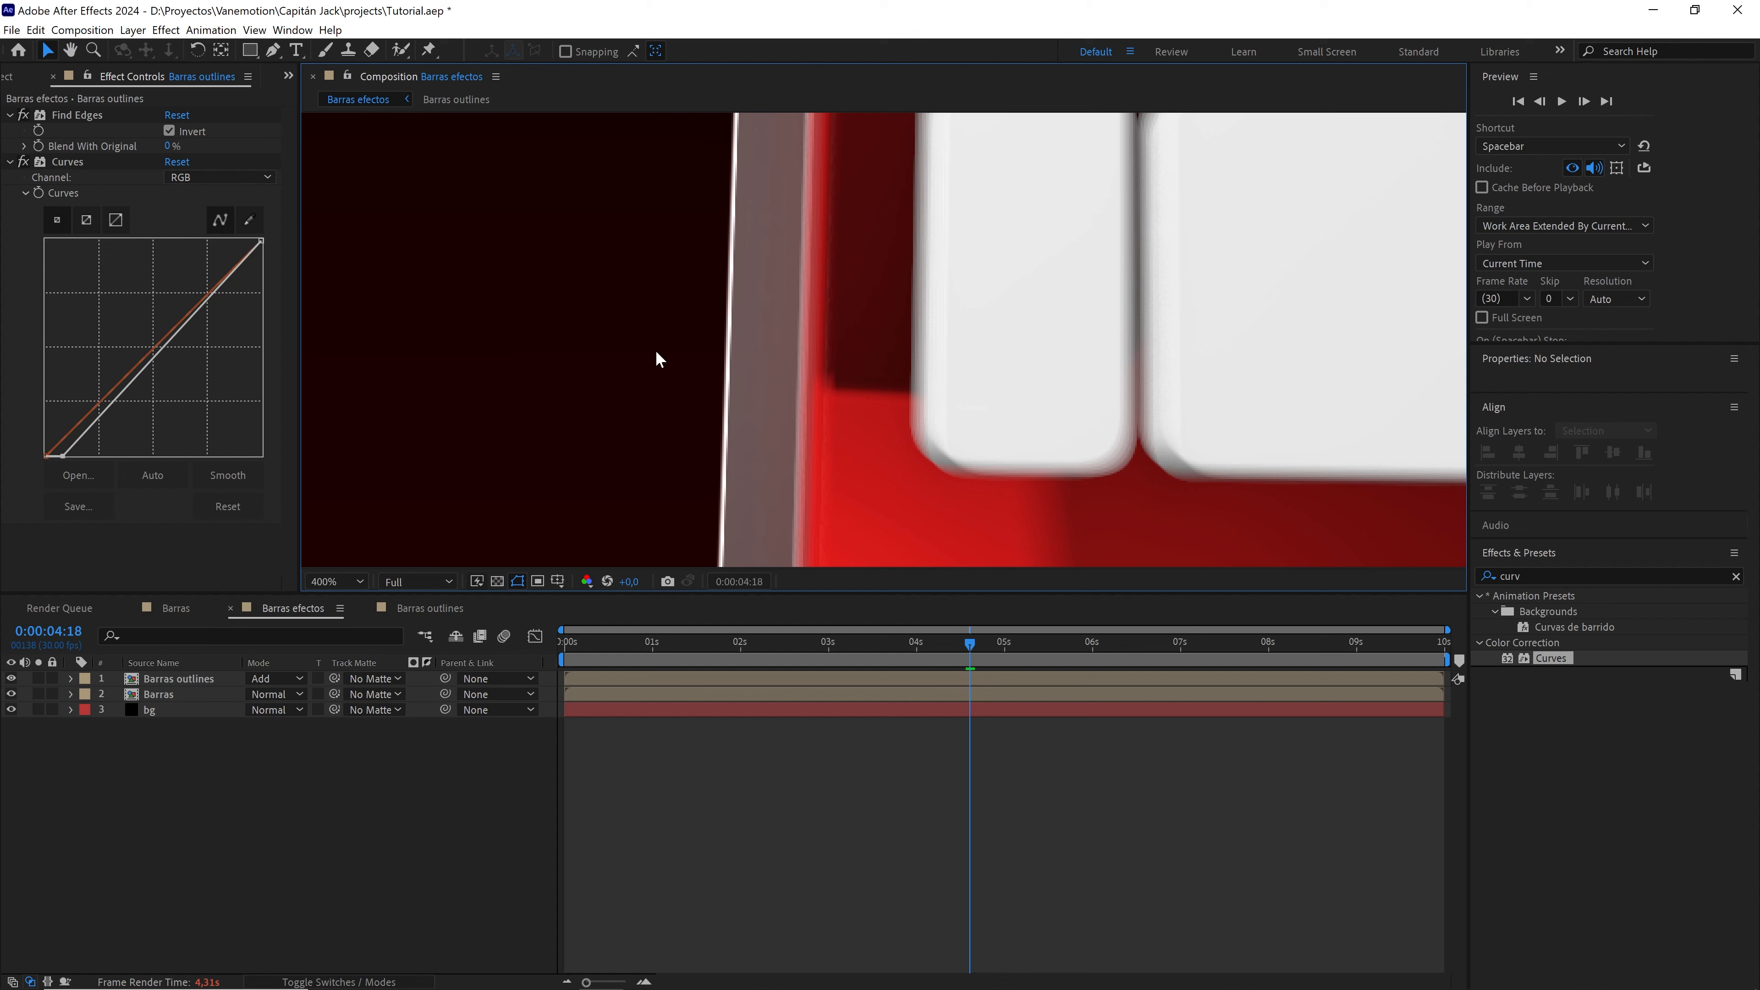
left_click_drag(600, 330, 998, 346)
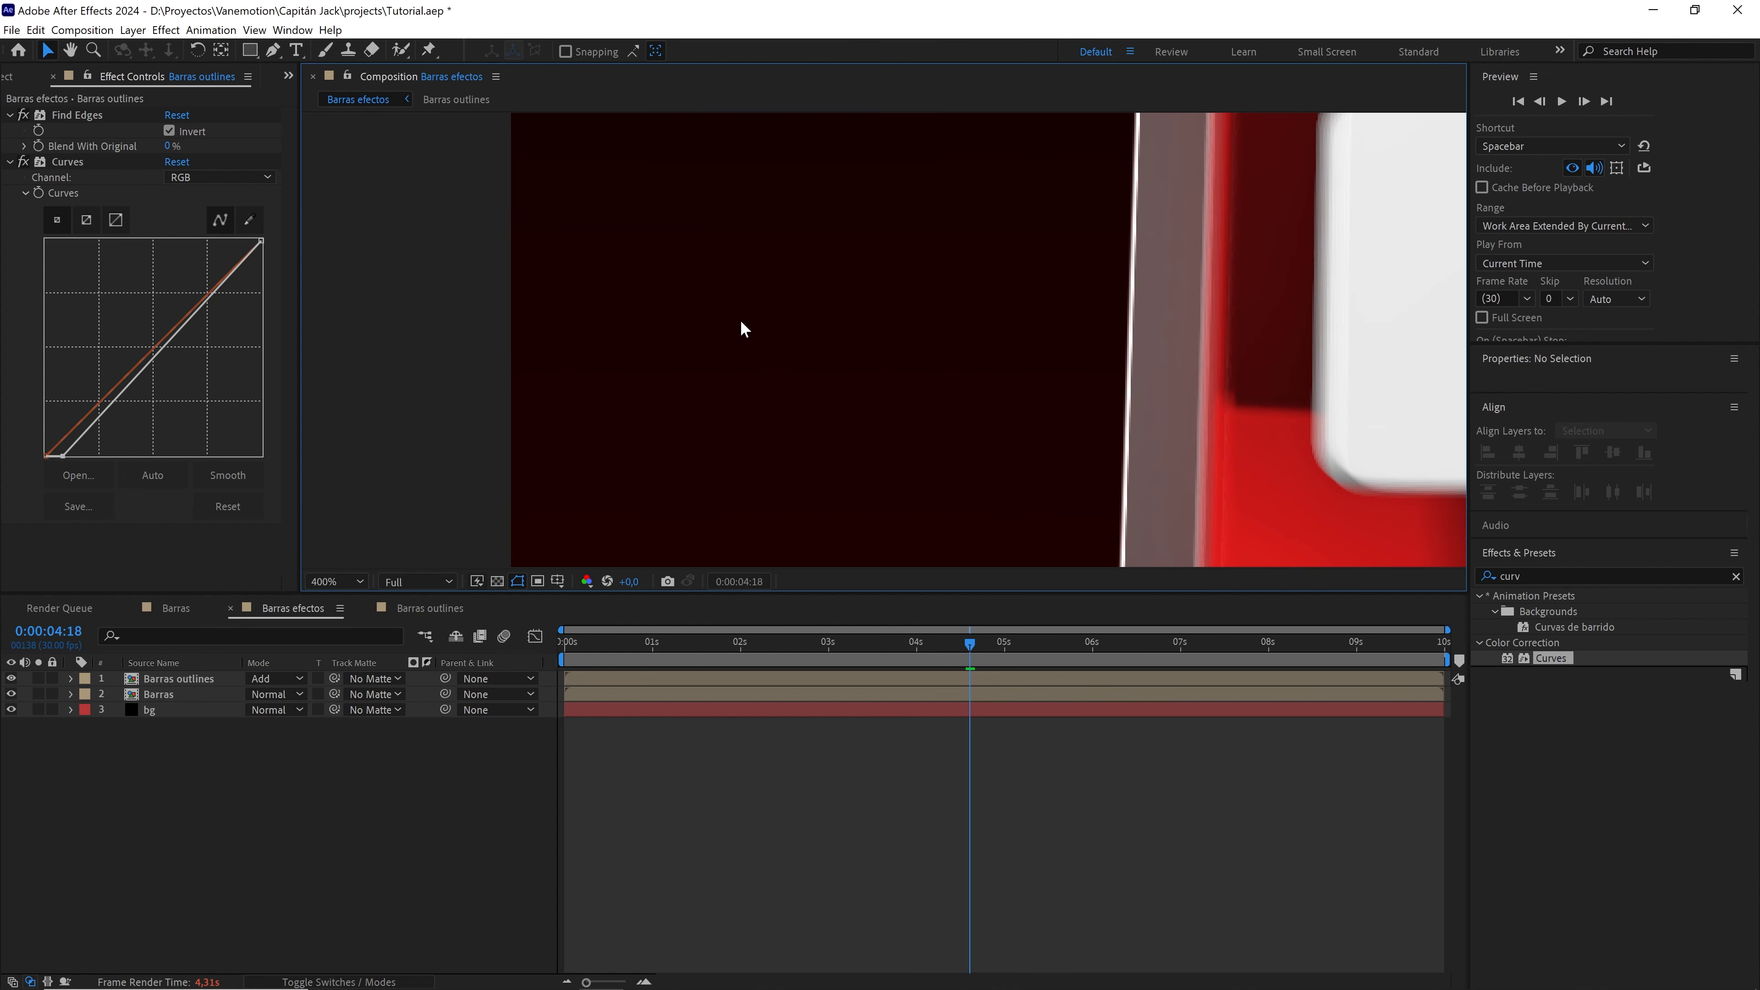
scroll(740, 319, "down", 2)
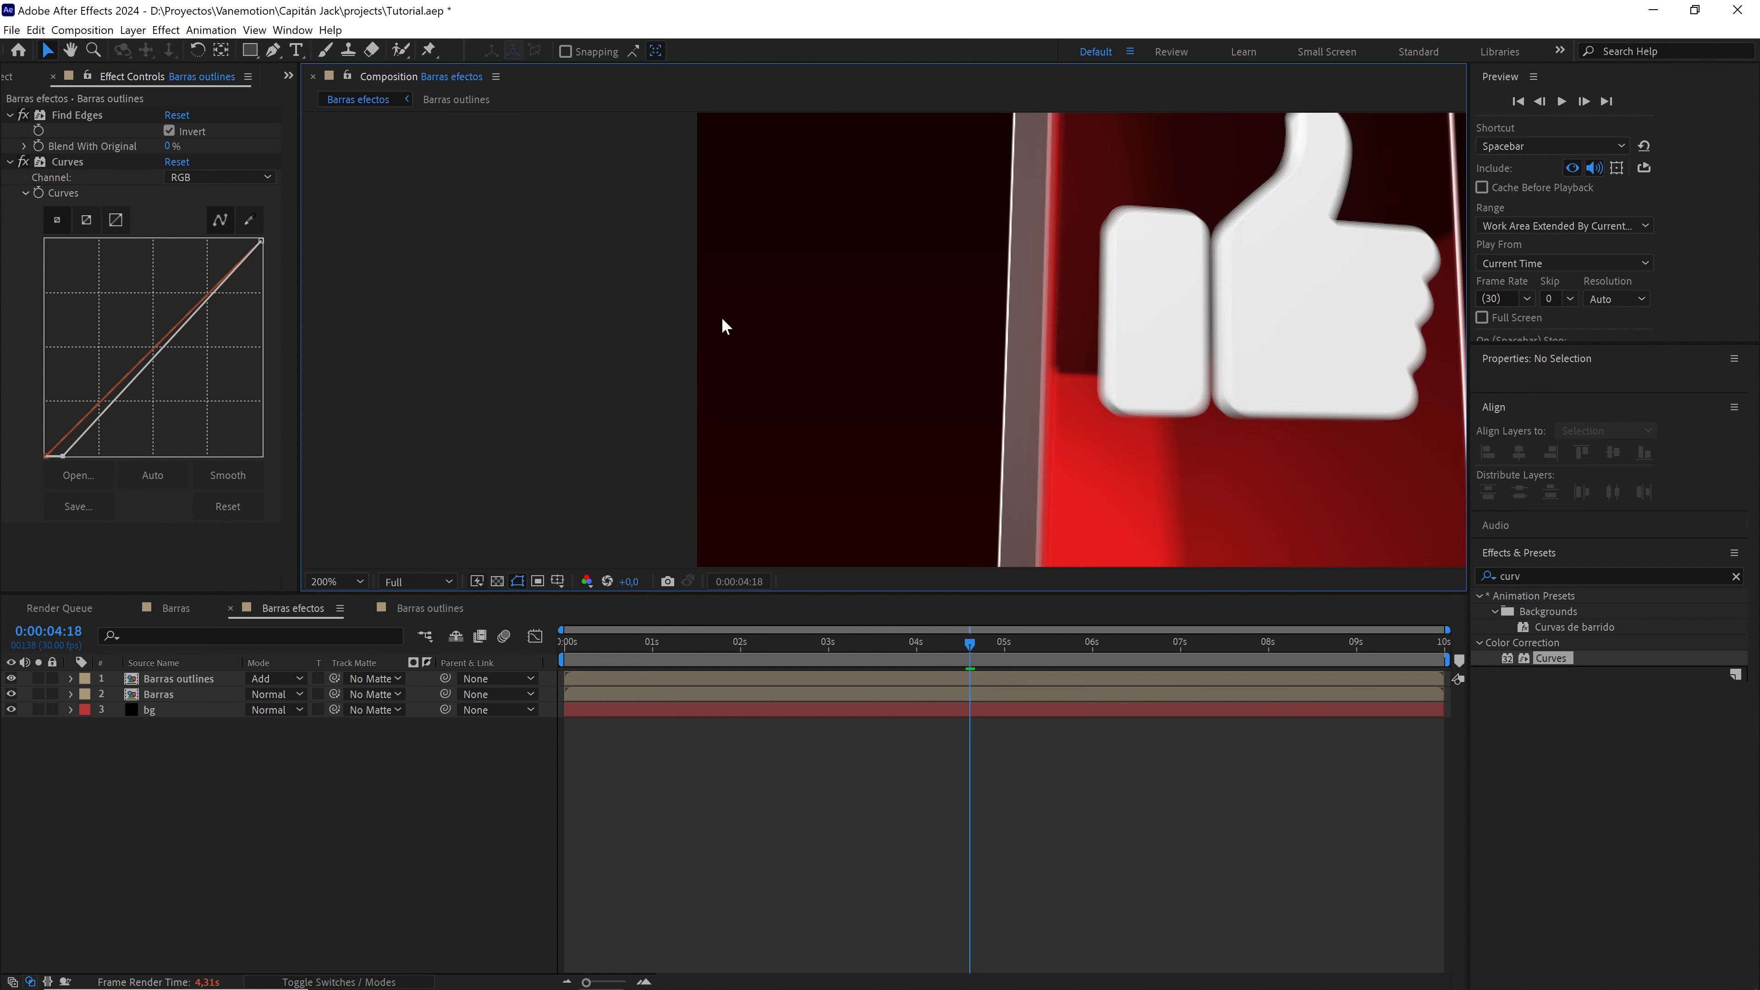
- Set the project's color depth to 16 bpc and start previewing the fitted Barras efectos composition from 0:00:00:00
left_click(19, 79)
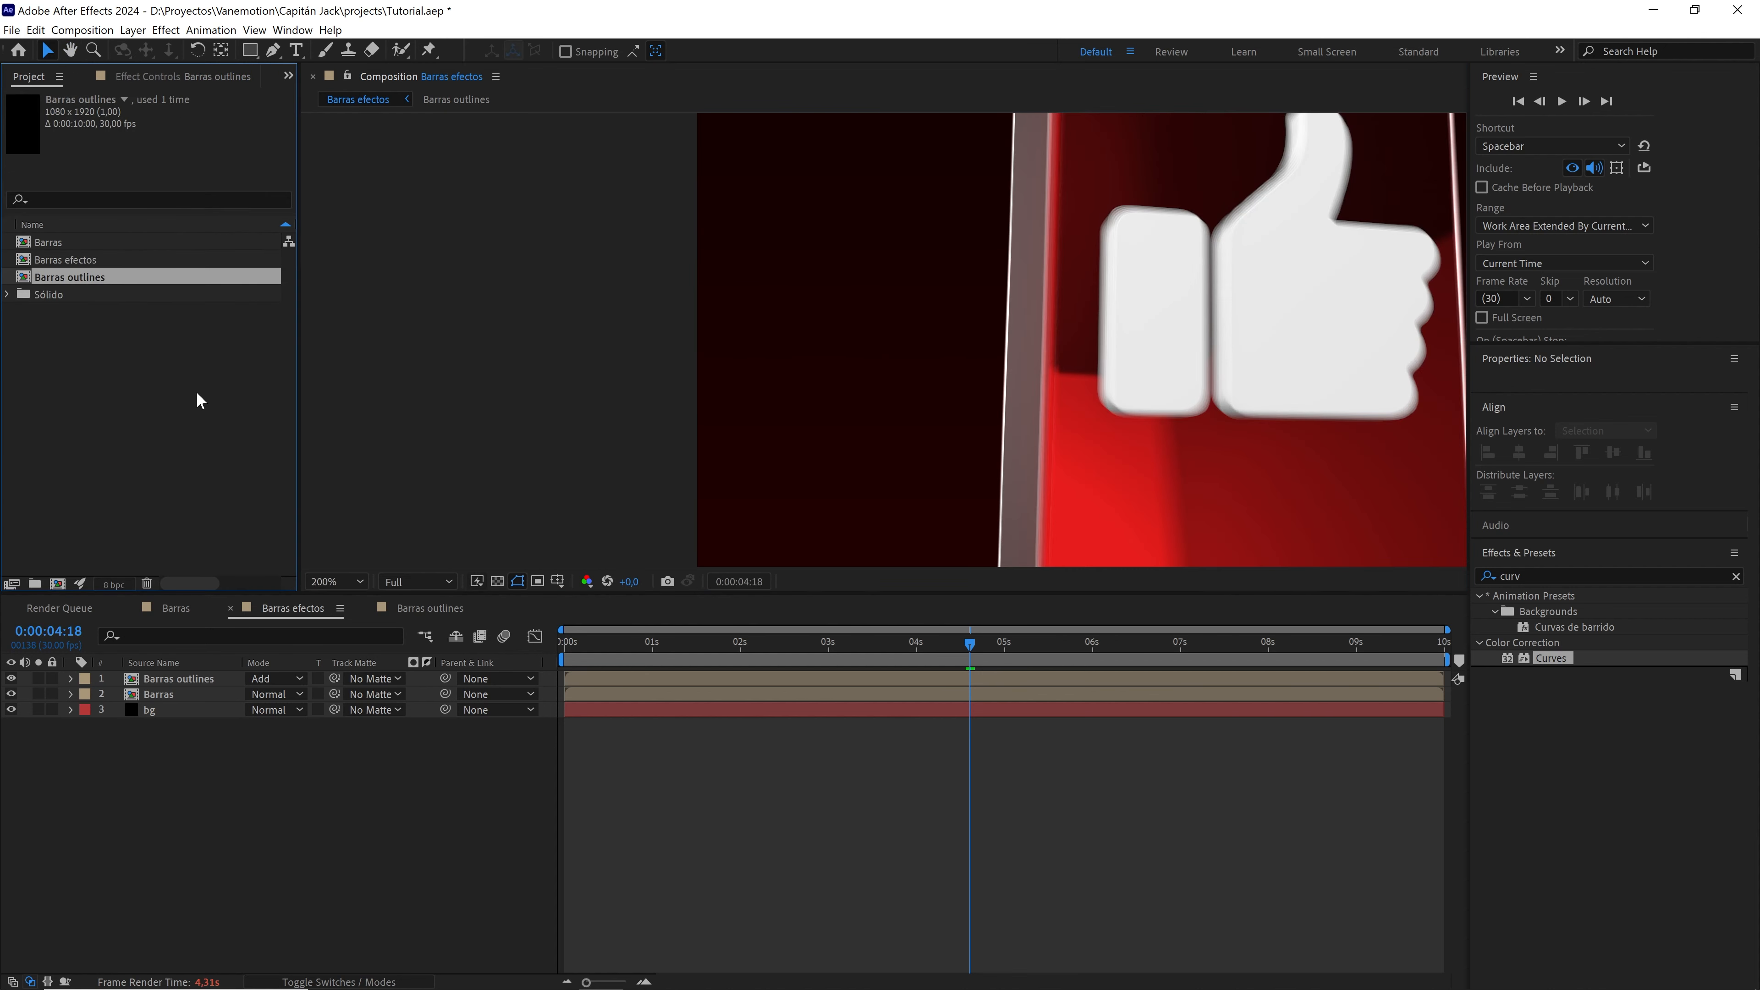
left_click(111, 585, "alt")
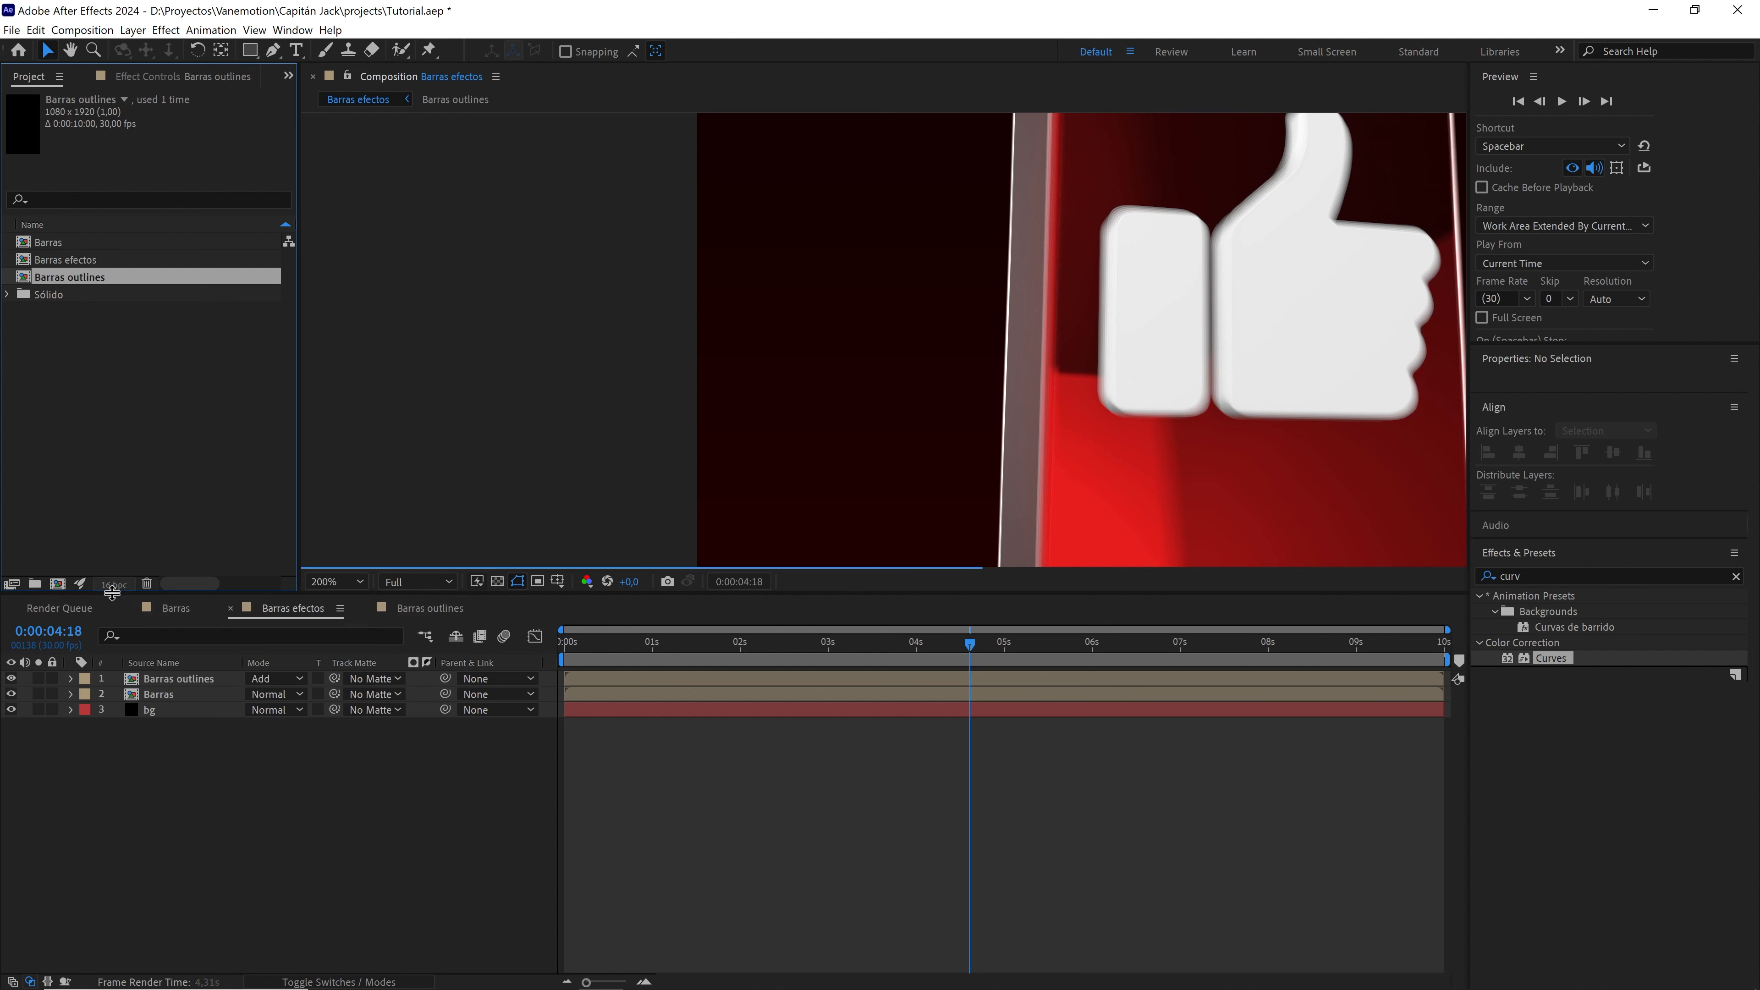
left_click(338, 585)
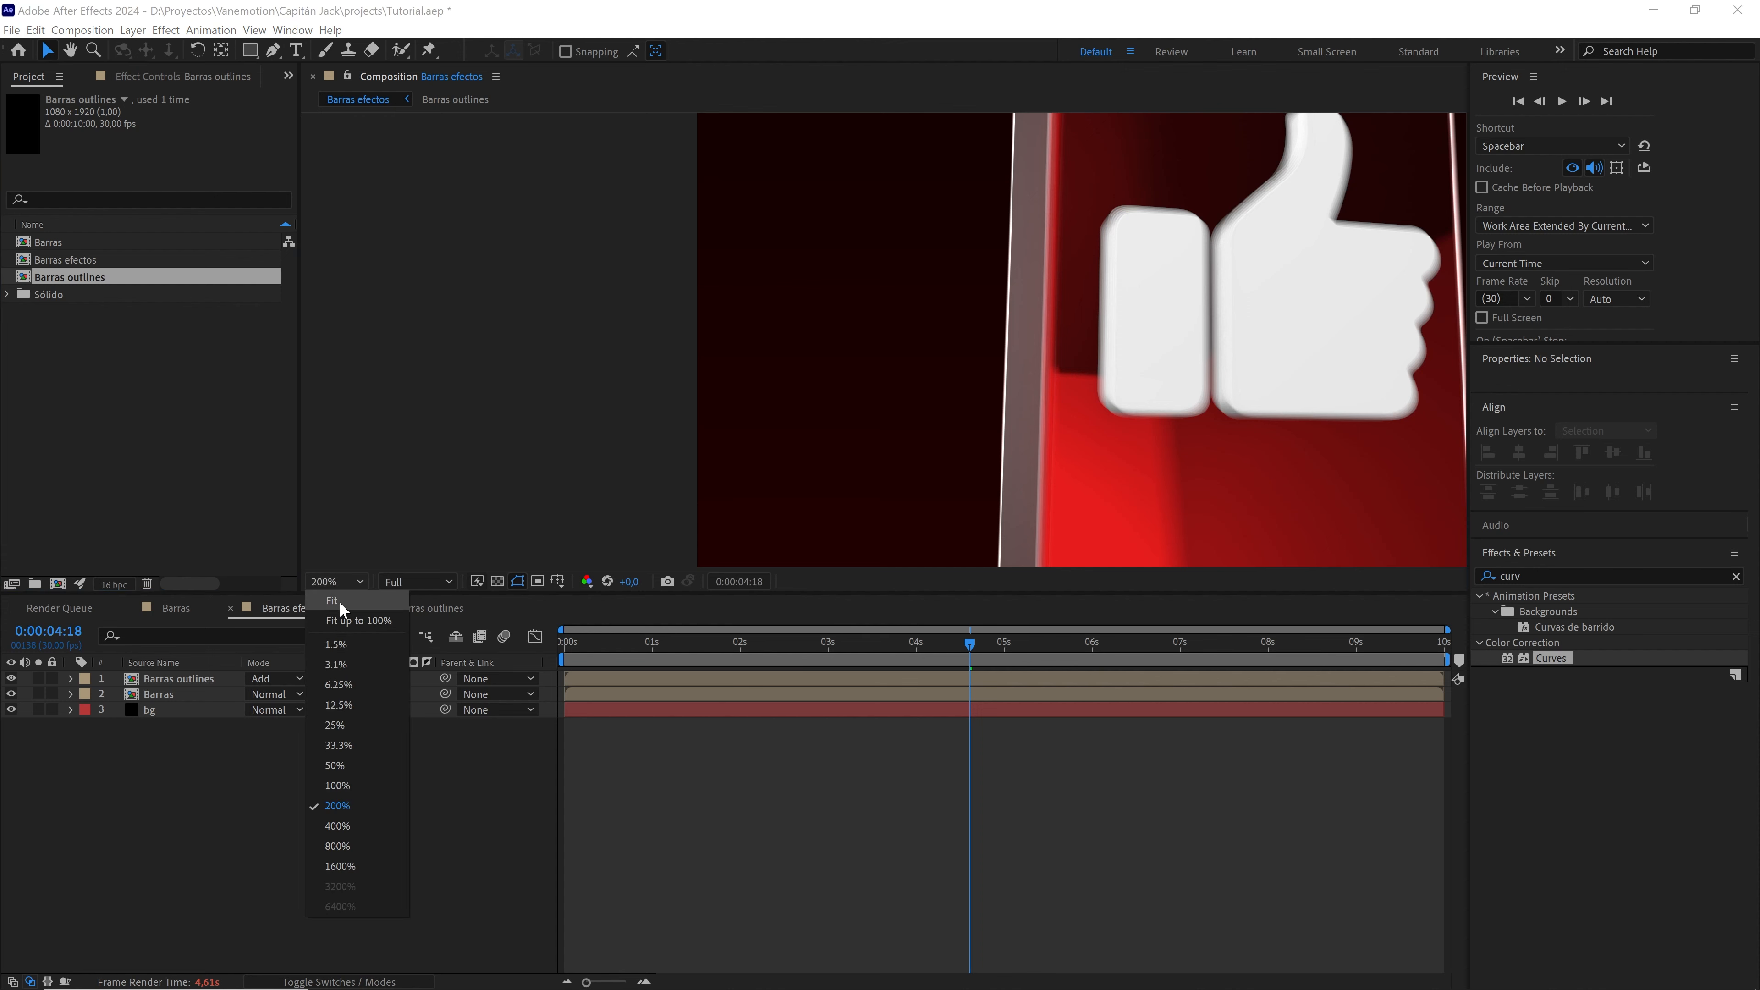
left_click(340, 601)
left_click_drag(632, 639, 531, 650)
key("space")
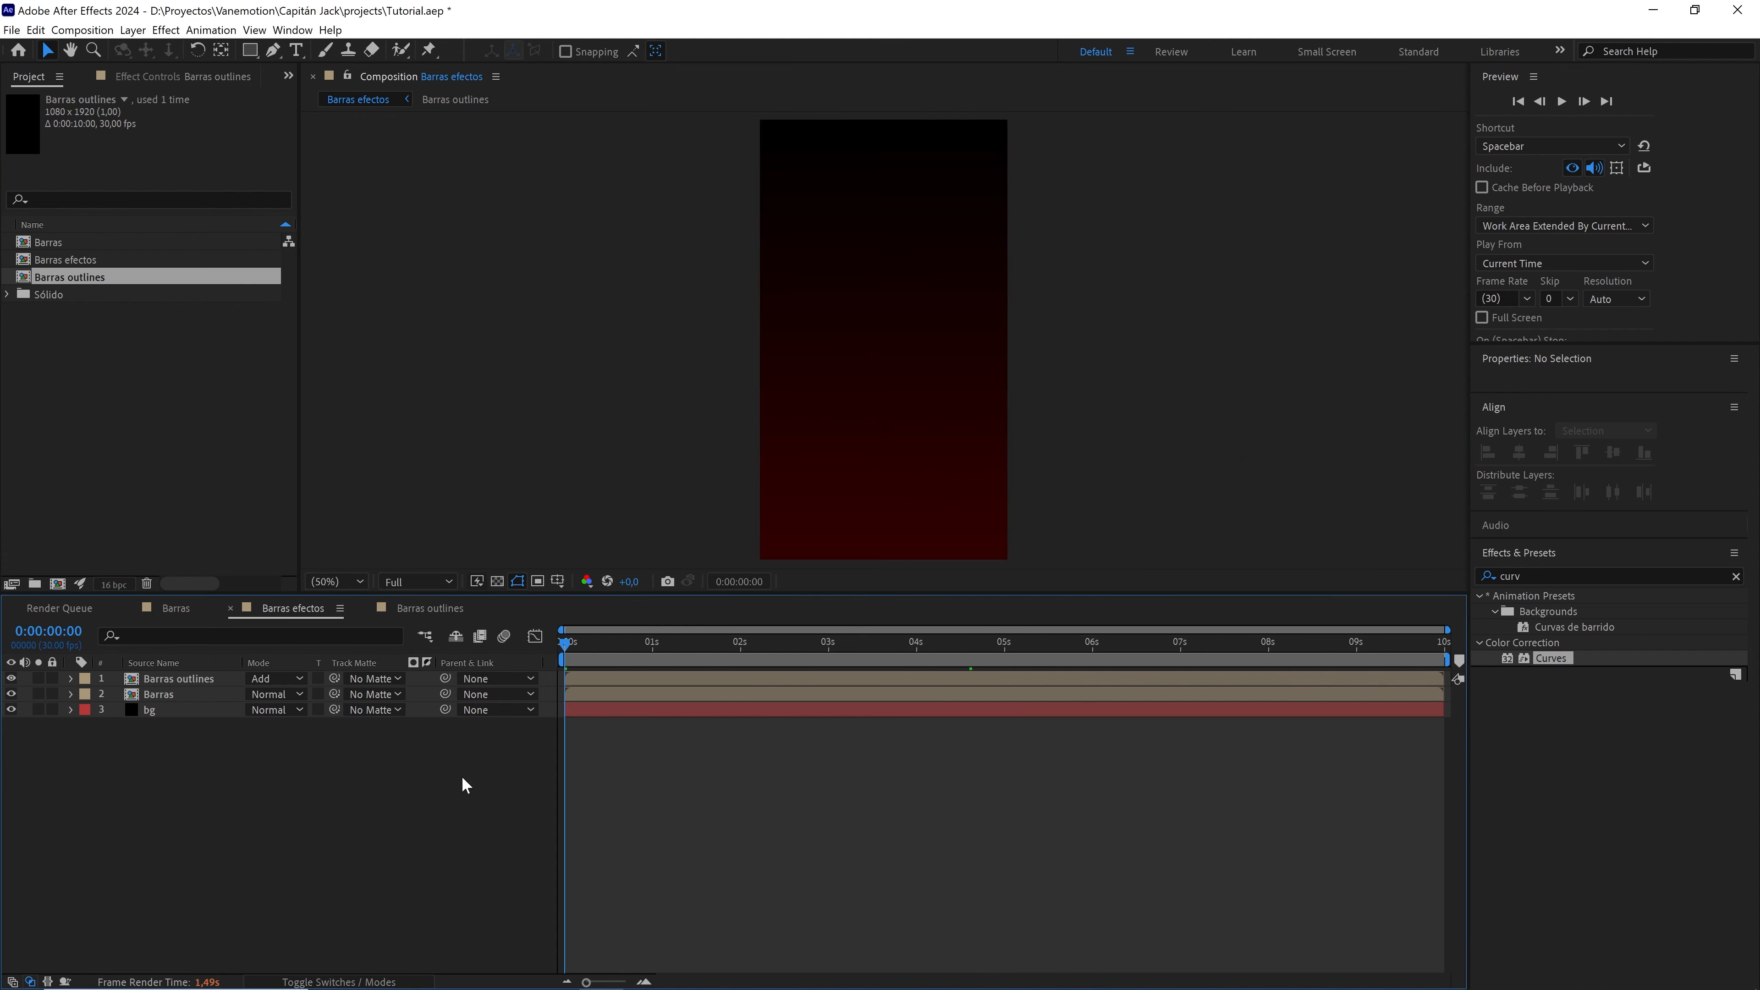